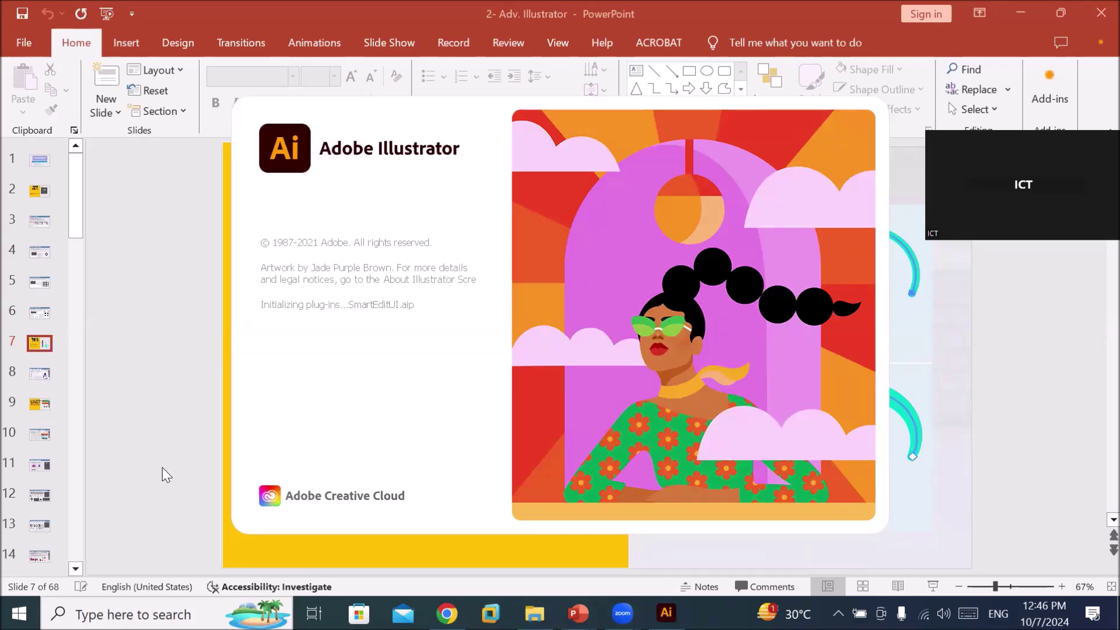
# - Leave the PowerPoint Width Tool slide and bring up the Illustrator home screen
pyautogui.click(510, 545)
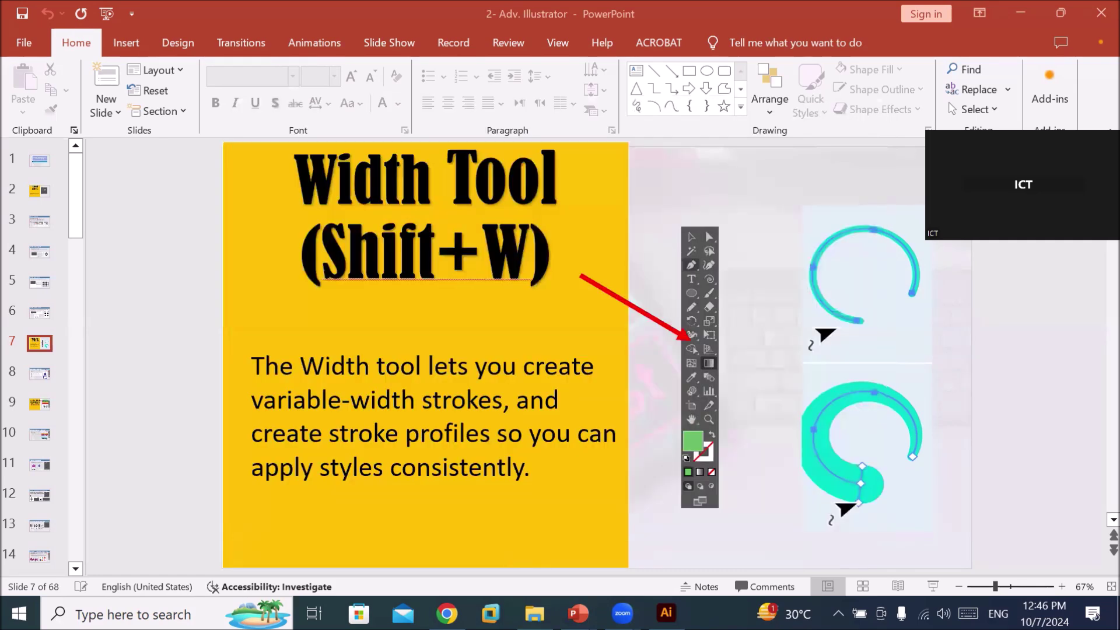
pyautogui.click(667, 612)
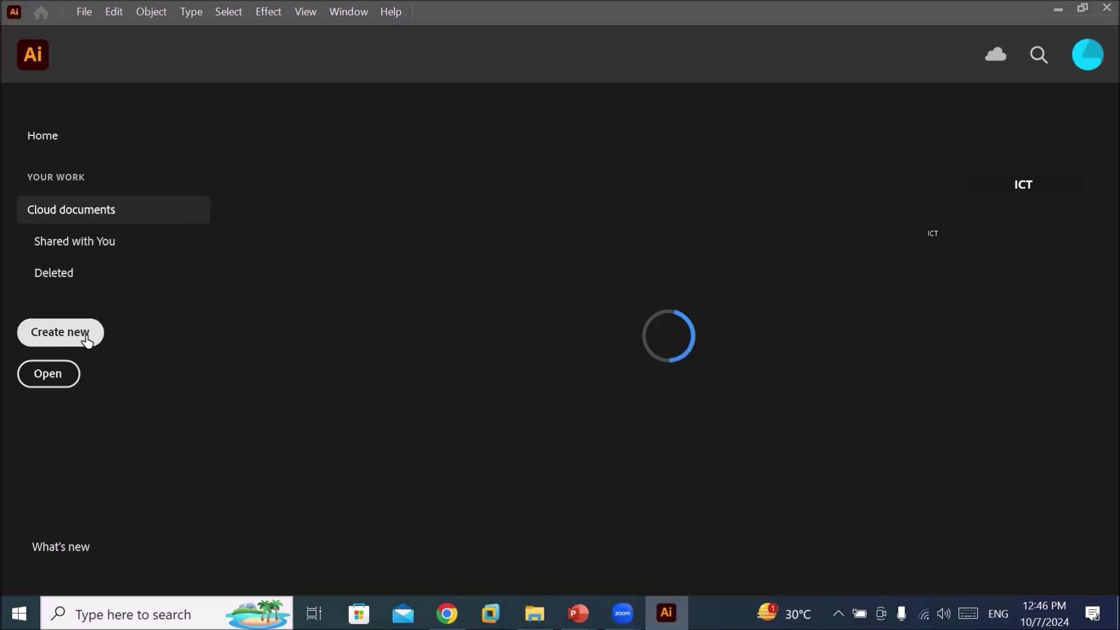
# - Create a new multi-artboard document and zoom so artboard 1 fills the window
pyautogui.click(86, 335)
pyautogui.press('Escape')
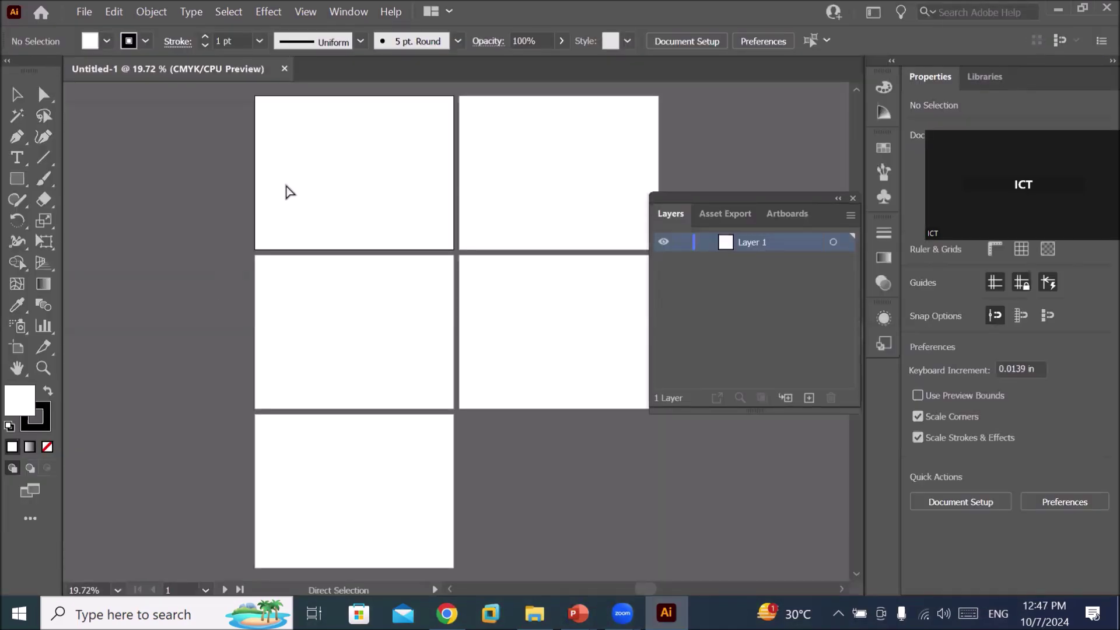
pyautogui.hotkey('ctrl', '0')
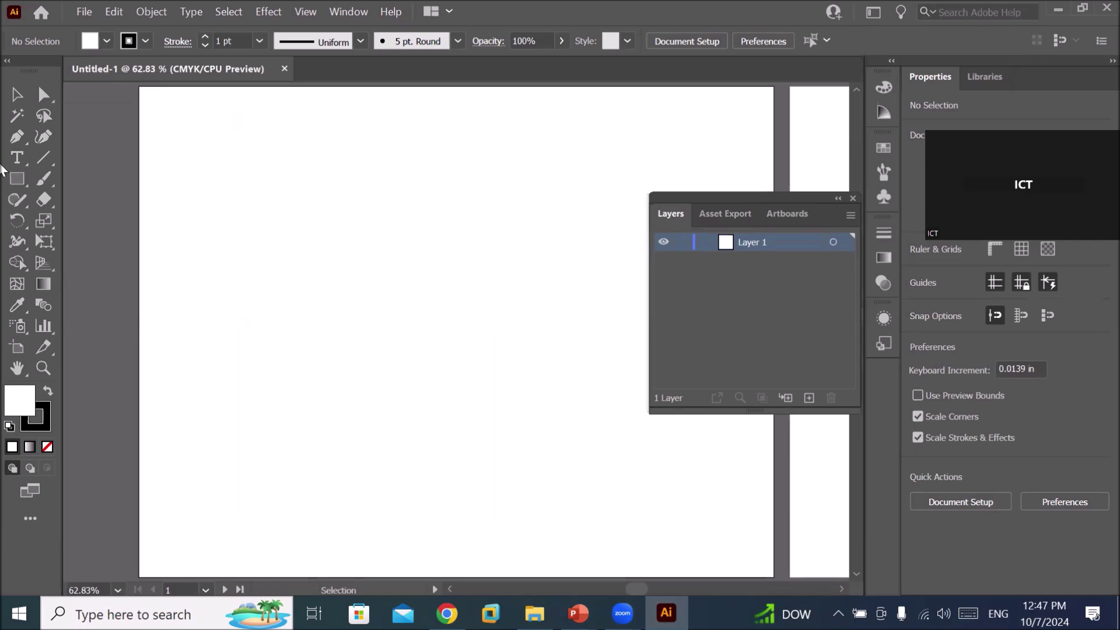
pyautogui.click(14, 178)
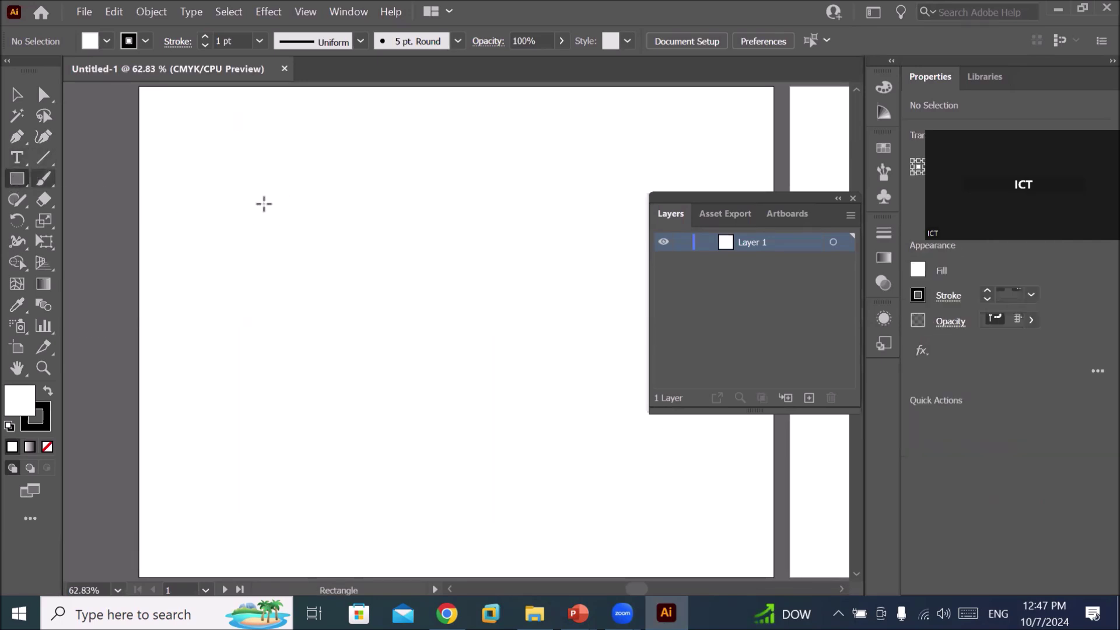
# - Draw a rectangle, apply an eye-shaped width profile, and thicken its stroke to 19 pt
pyautogui.moveTo(250, 200); pyautogui.dragTo(527, 405)
pyautogui.click(362, 40)
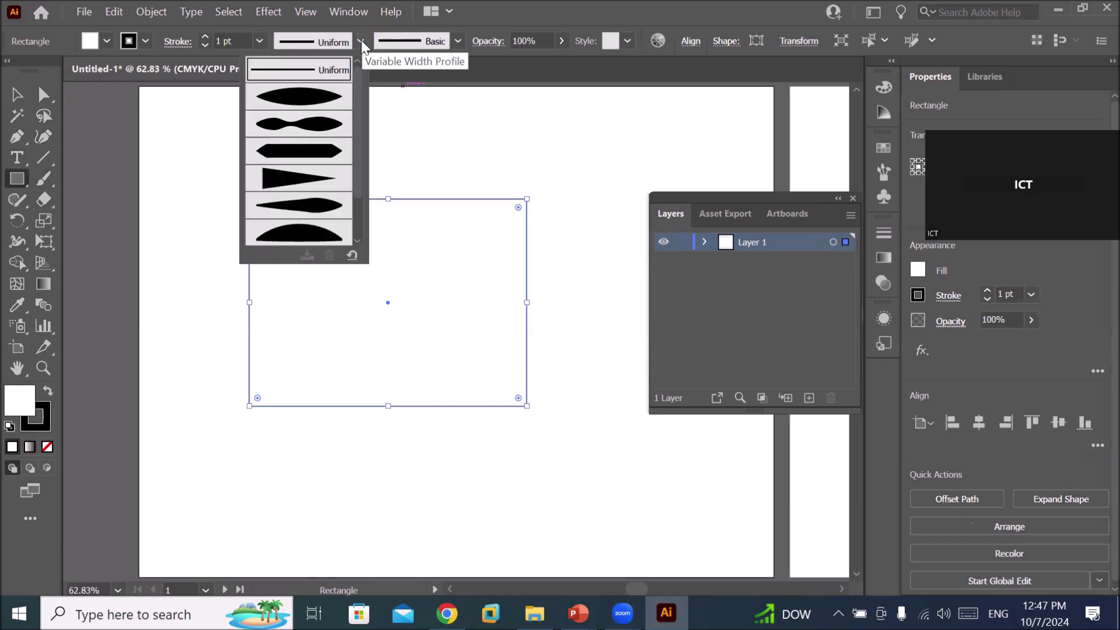
pyautogui.click(292, 101)
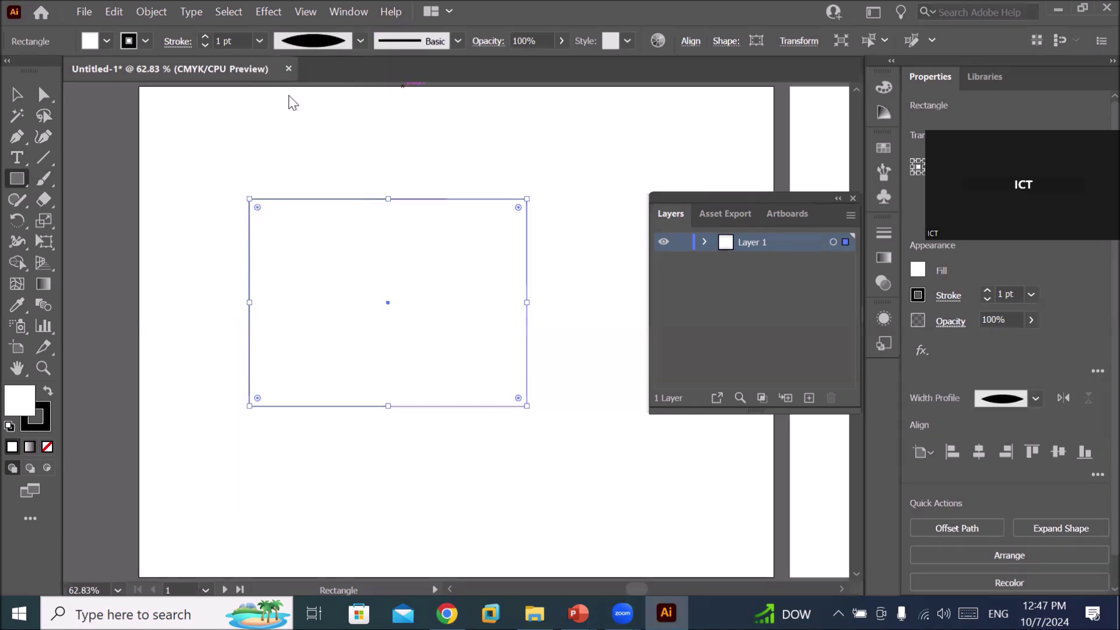
pyautogui.click(205, 37)
pyautogui.click(205, 37)
pyautogui.click(205, 37)
pyautogui.click(205, 37)
pyautogui.click(204, 36)
pyautogui.click(205, 36)
pyautogui.click(204, 36)
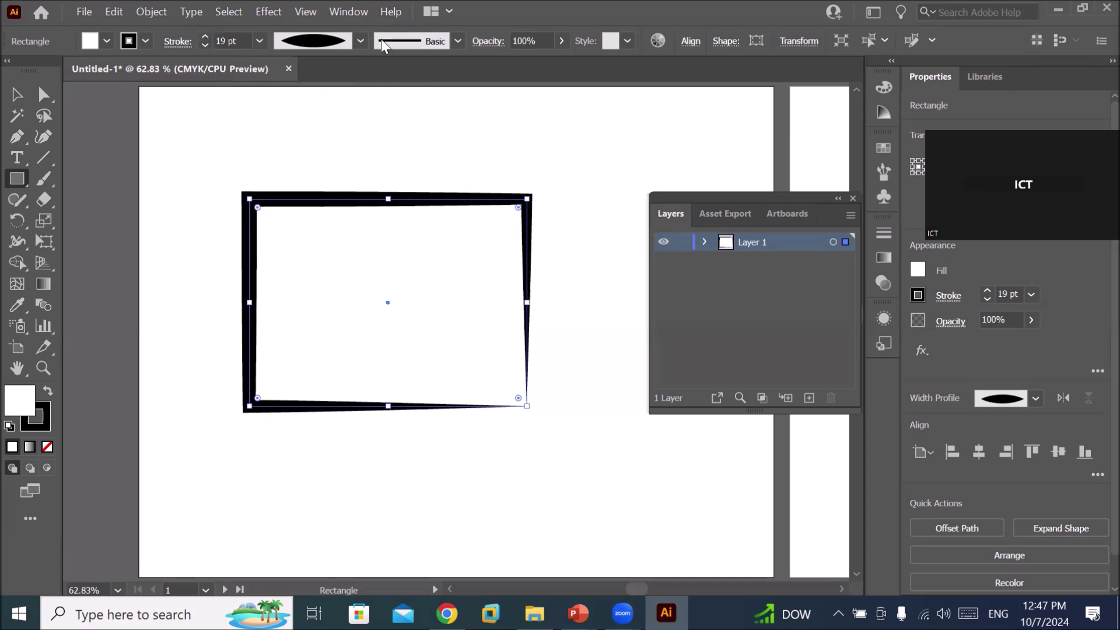
# - Reset the rectangle's stroke profile to Uniform and thin the stroke to 10 pt
pyautogui.click(361, 42)
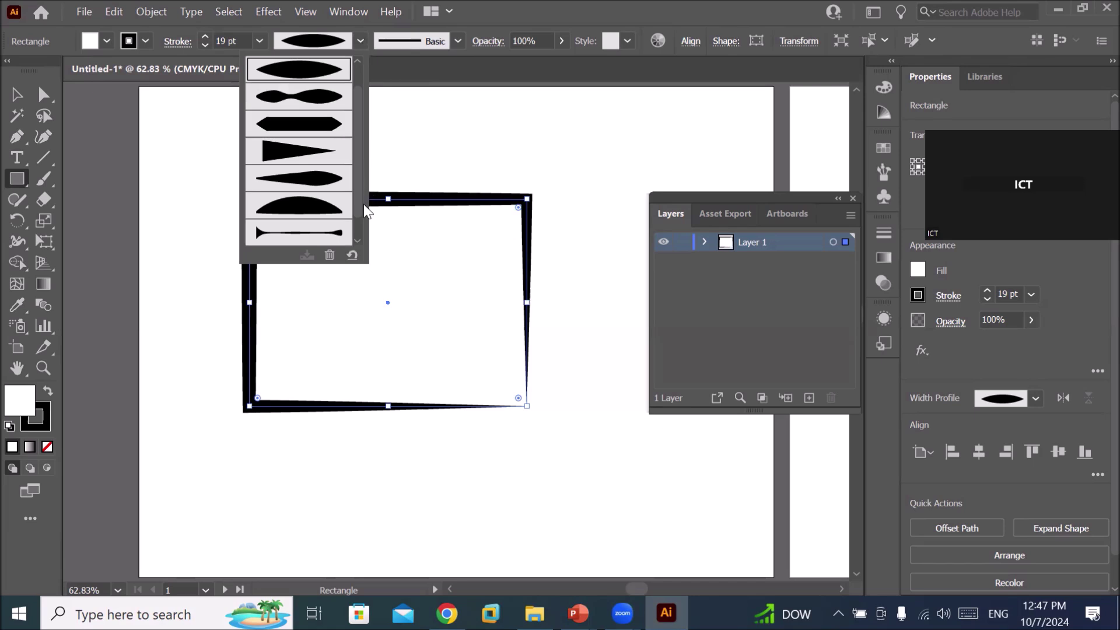
pyautogui.scroll(-1, 362, 205)
pyautogui.scroll(2, 361, 73)
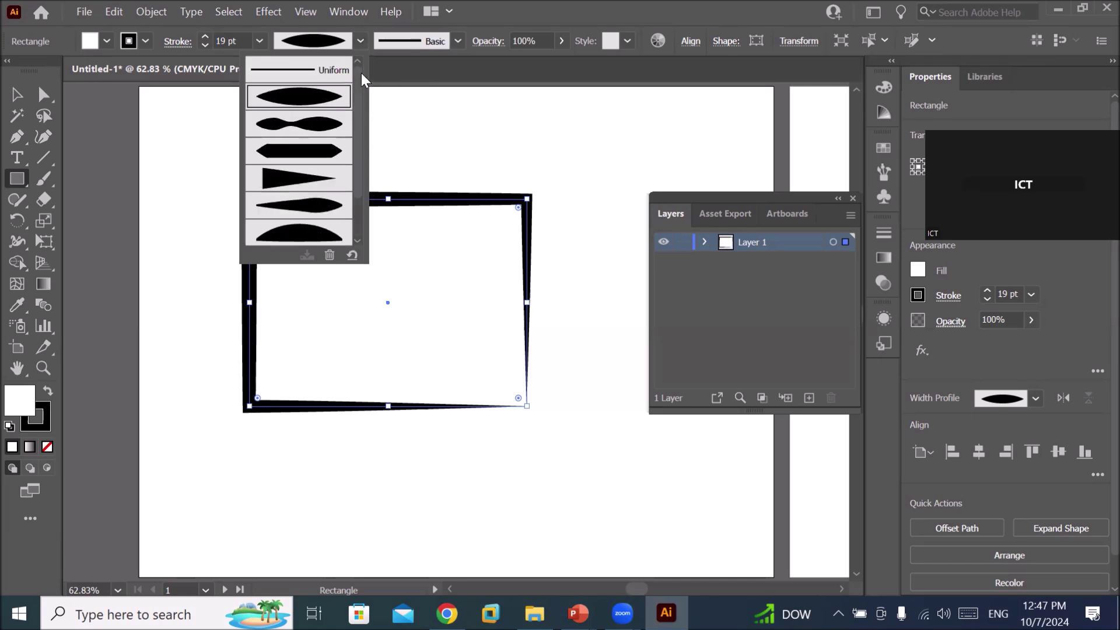
pyautogui.click(299, 71)
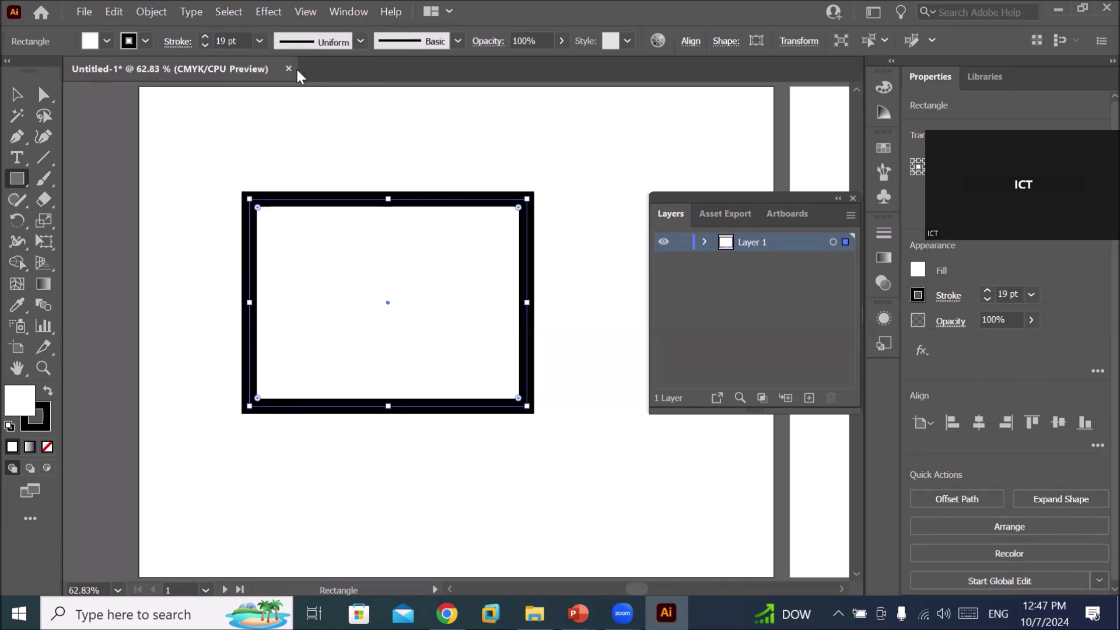
pyautogui.click(204, 46)
pyautogui.click(204, 47)
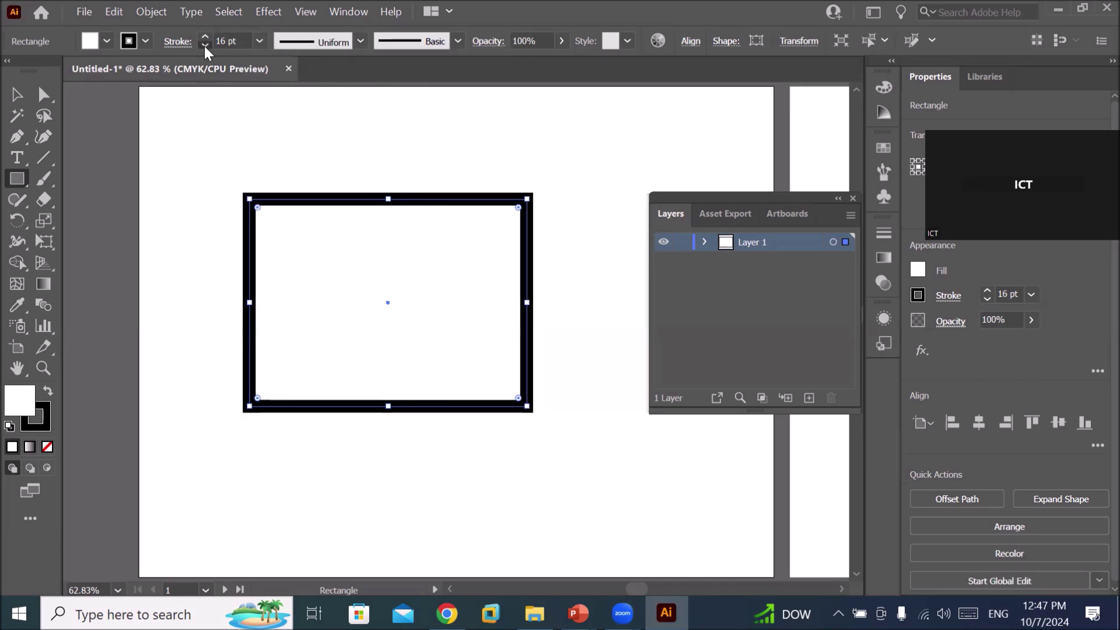
pyautogui.click(205, 47)
pyautogui.click(204, 47)
pyautogui.click(205, 47)
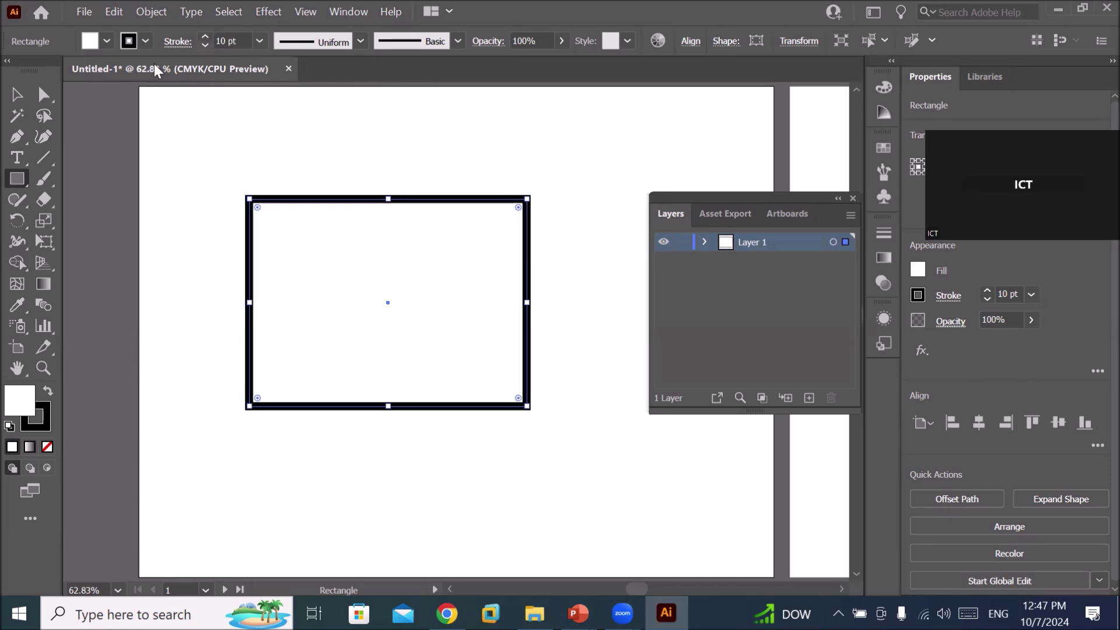
pyautogui.click(15, 244)
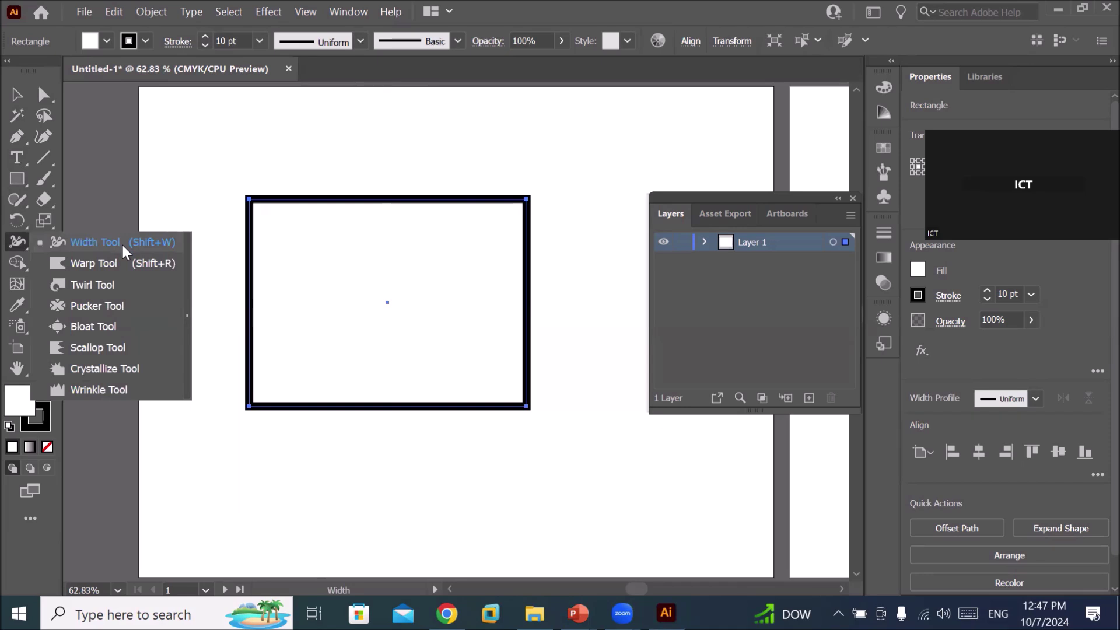
# - With the Width tool, tweak the top edge and swell the bottom edge into a wavy bulge
pyautogui.click(121, 243)
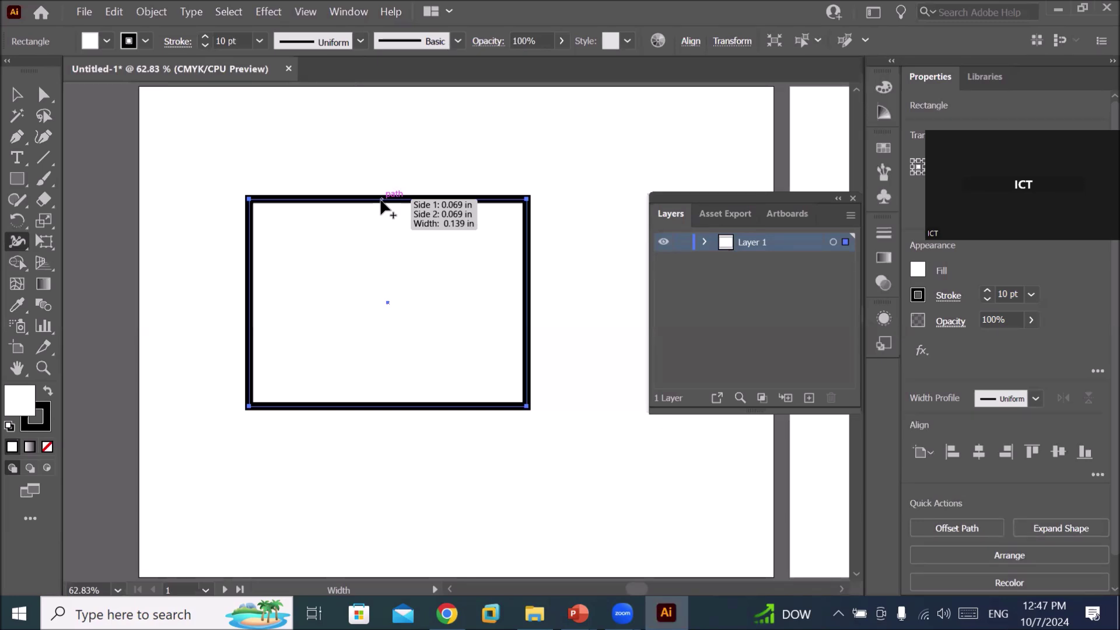
pyautogui.moveTo(381, 200); pyautogui.dragTo(378, 216)
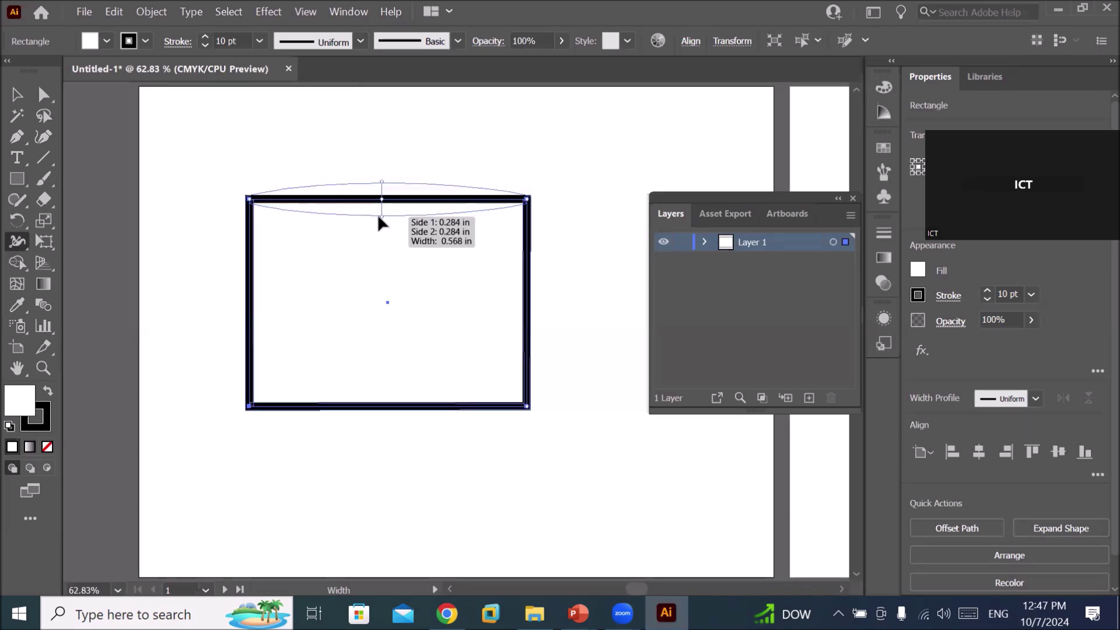
pyautogui.moveTo(378, 215); pyautogui.dragTo(383, 202)
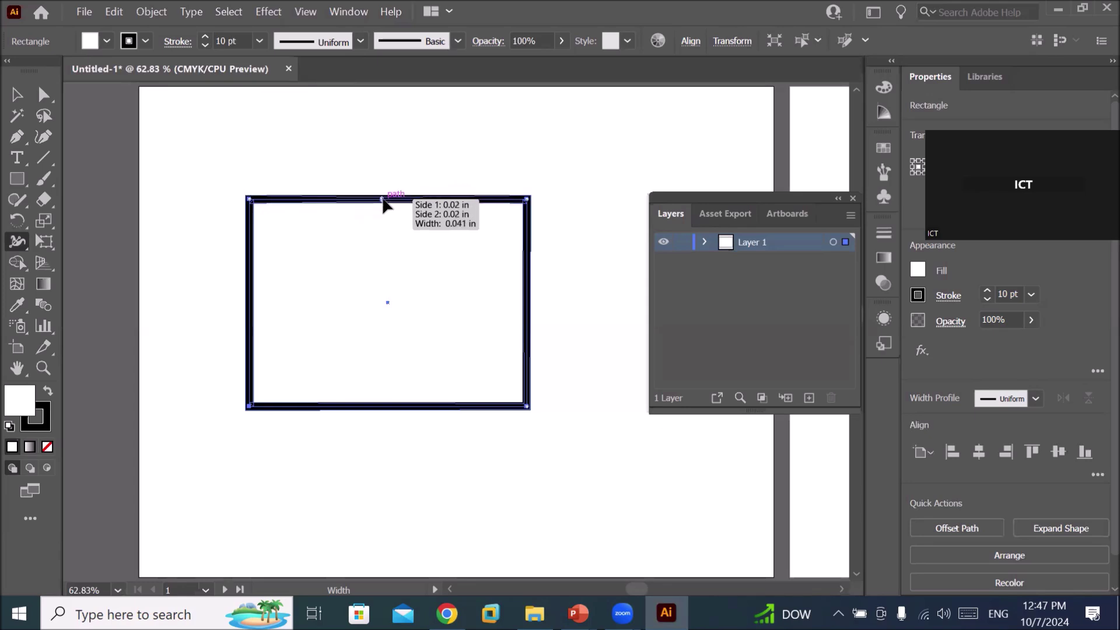
pyautogui.moveTo(383, 202); pyautogui.dragTo(391, 208)
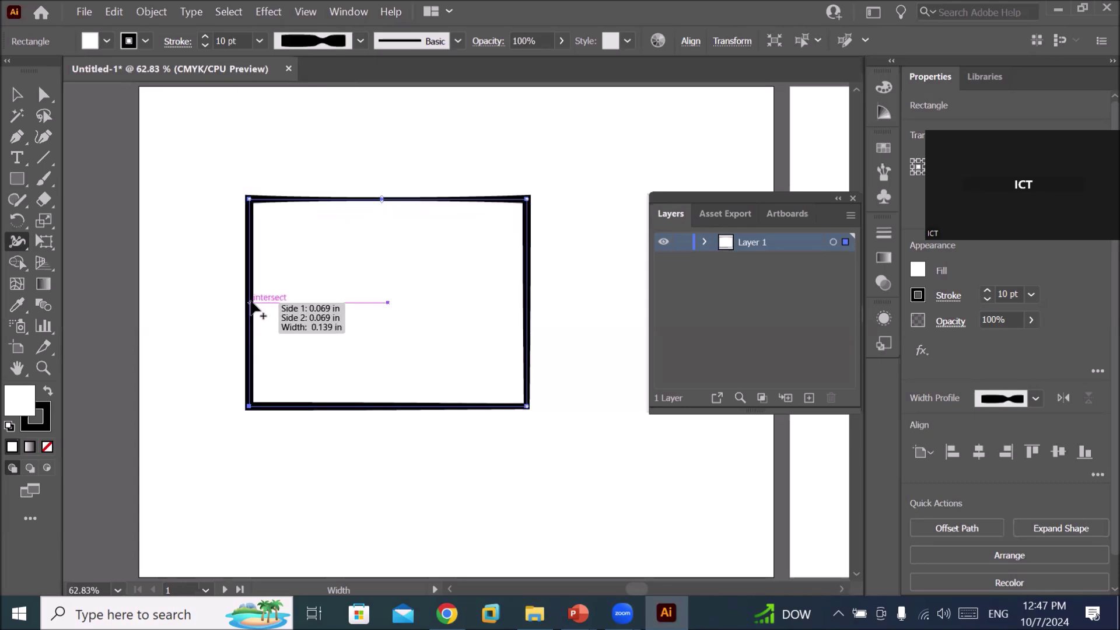
pyautogui.moveTo(384, 403)
pyautogui.mouseDown()
pyautogui.moveTo(379, 422)
pyautogui.moveTo(322, 416)
pyautogui.mouseUp()
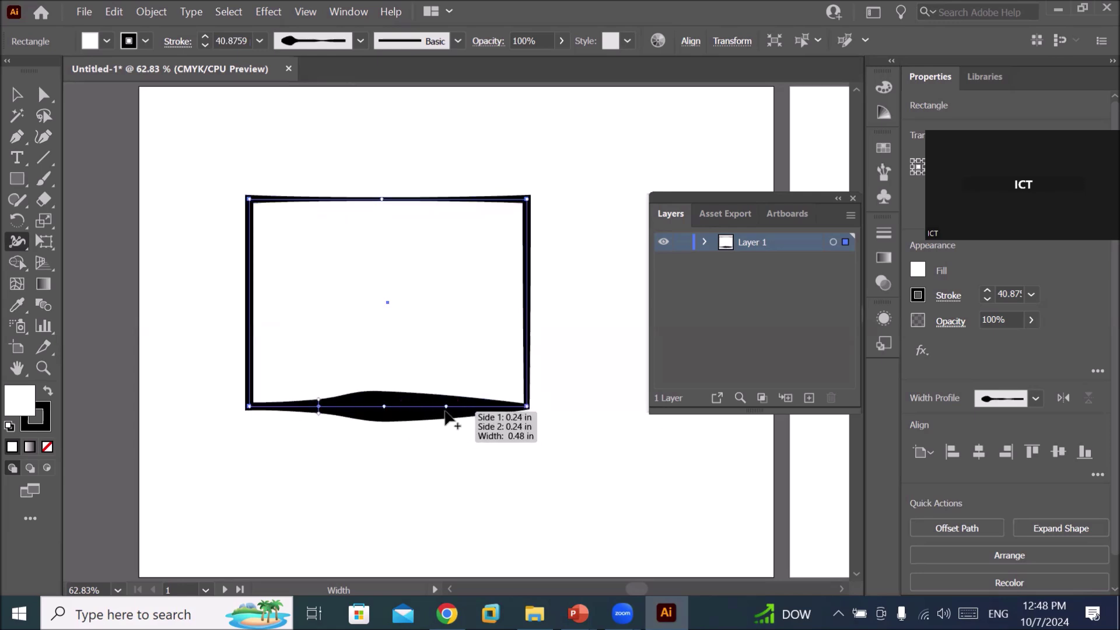
pyautogui.moveTo(446, 405); pyautogui.dragTo(447, 414)
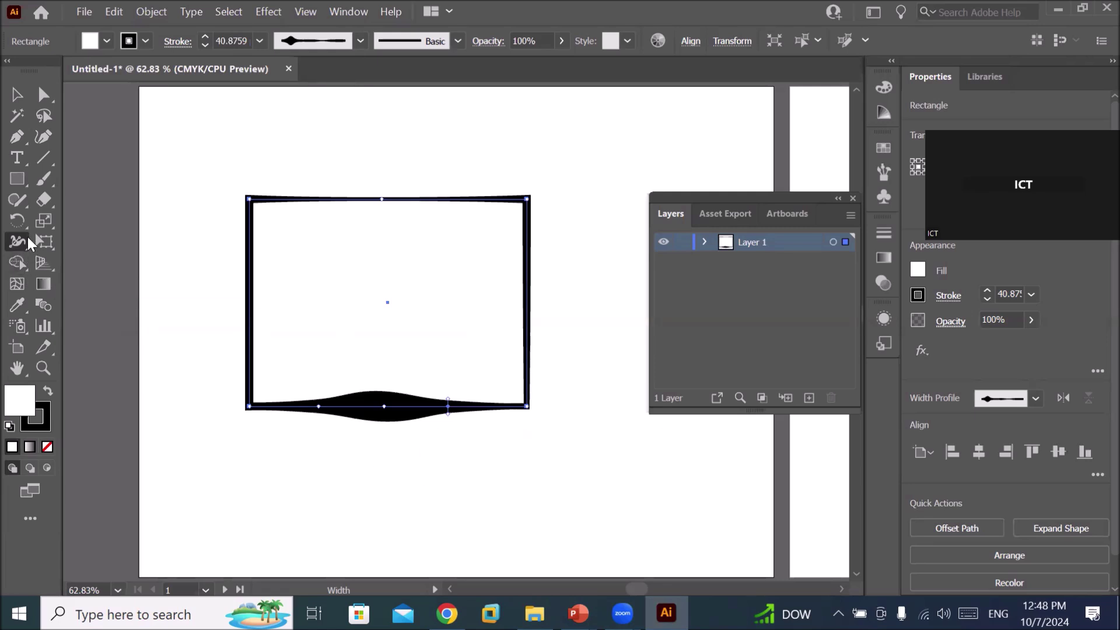
# - Add large 'TV' text centred in the rectangle with white fill and black outline
pyautogui.click(17, 158)
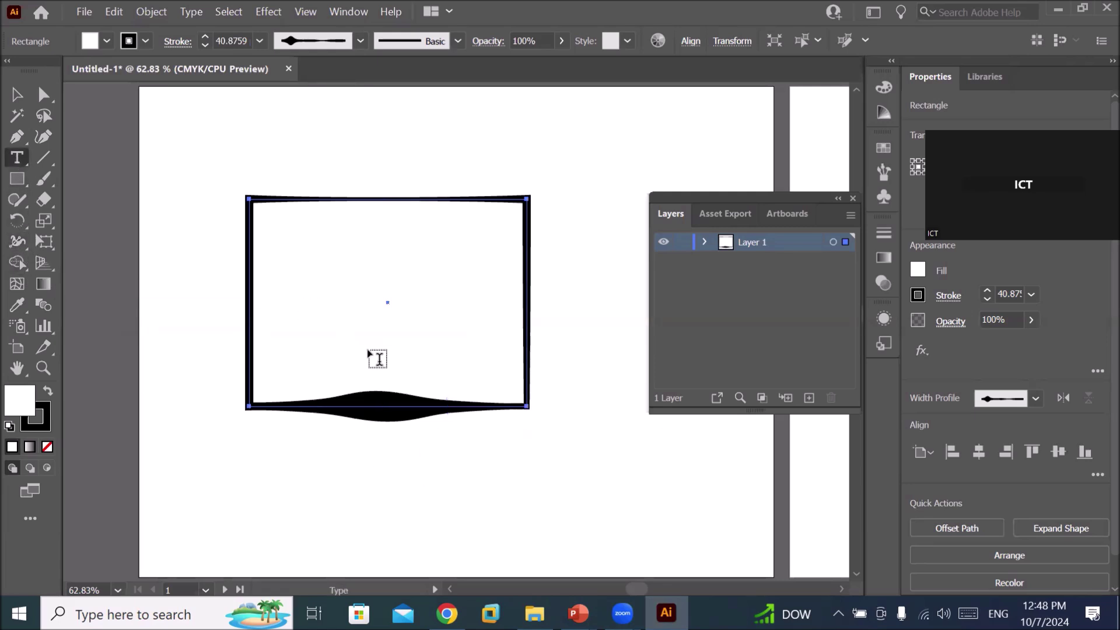
pyautogui.click(326, 287)
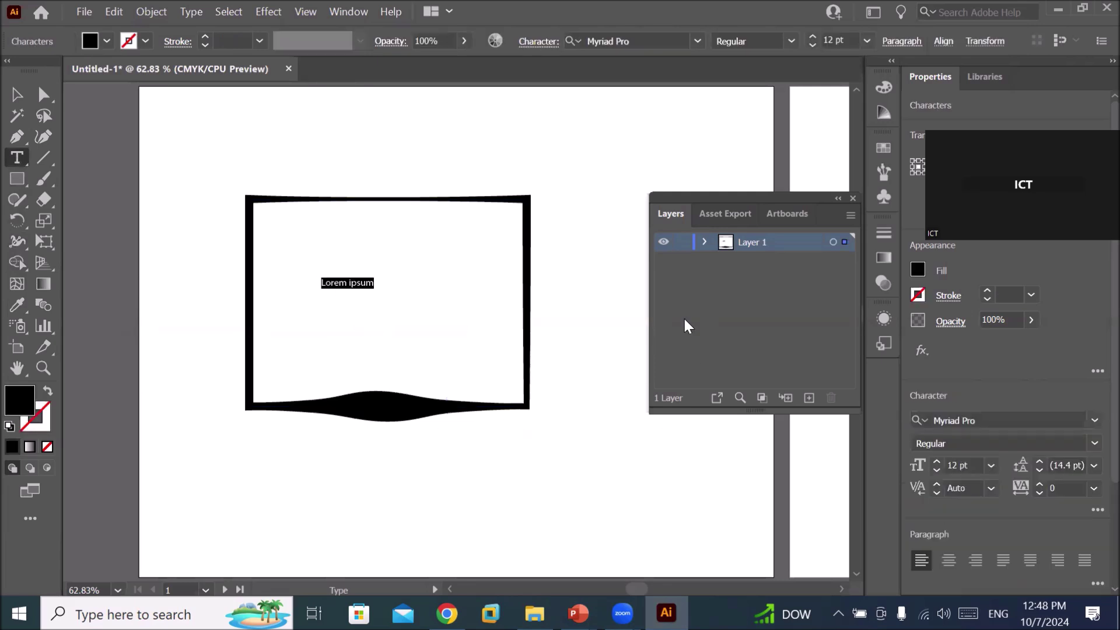
pyautogui.write('TV')
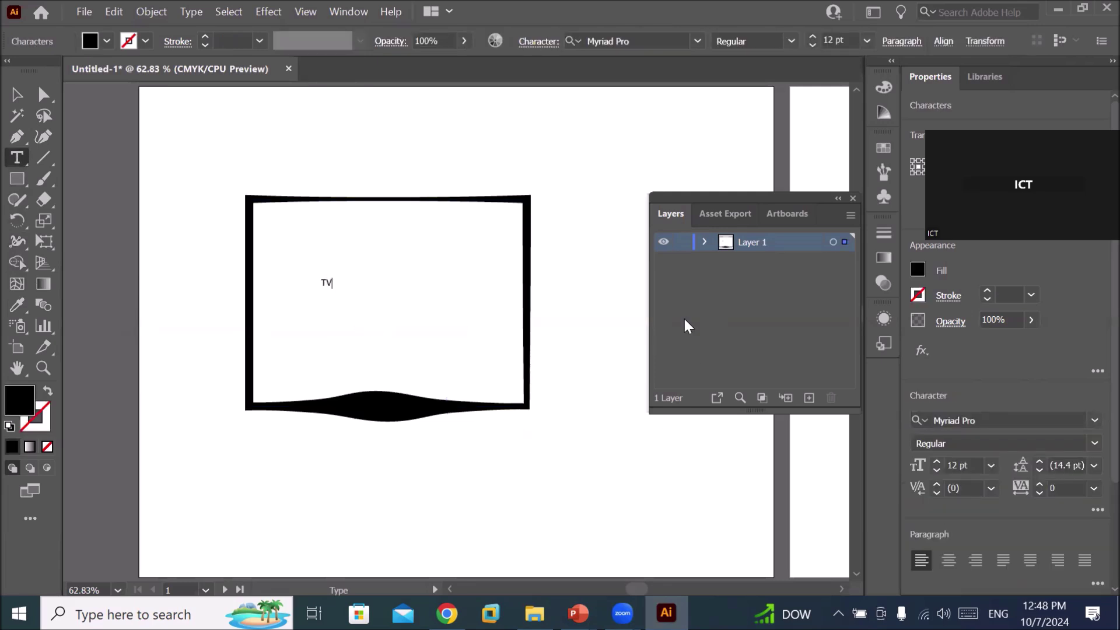
pyautogui.click(17, 94)
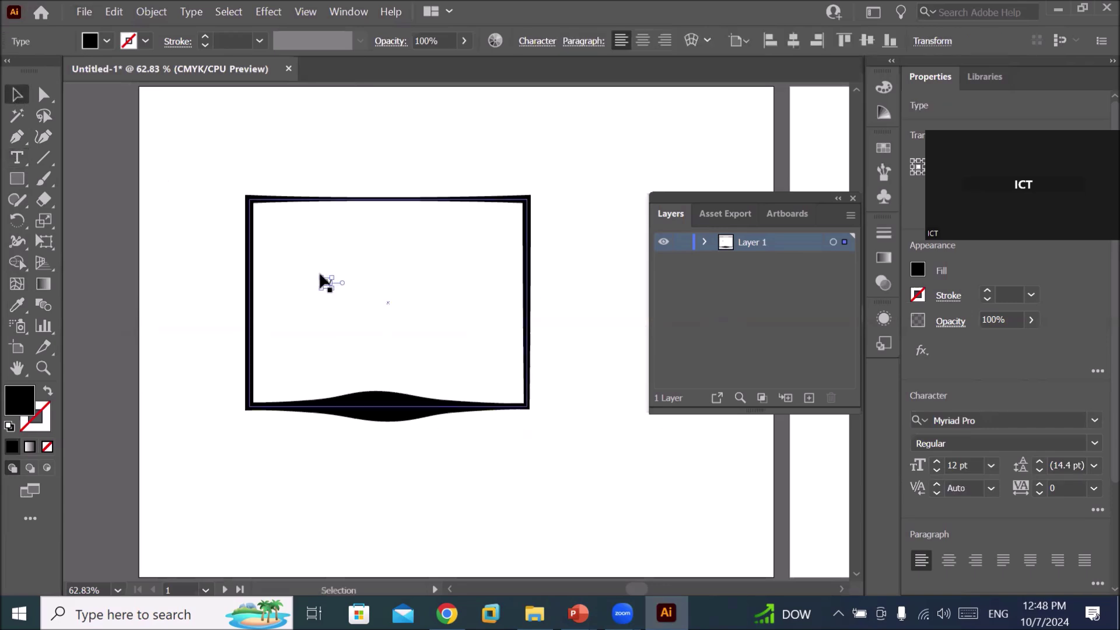
pyautogui.moveTo(333, 289); pyautogui.dragTo(537, 385)
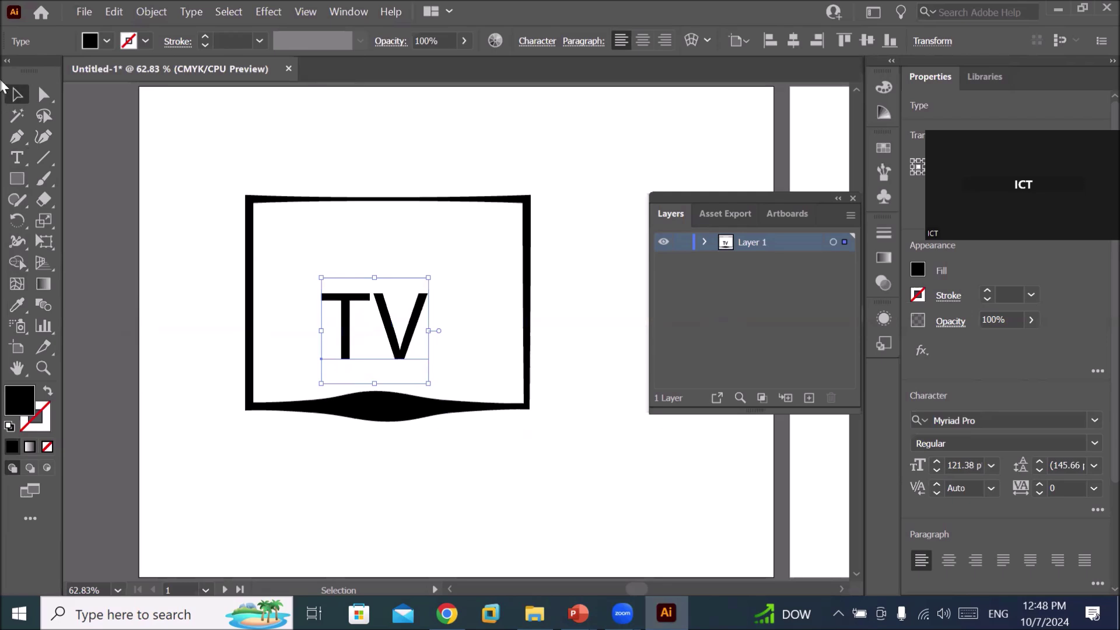
pyautogui.moveTo(392, 333); pyautogui.dragTo(407, 300)
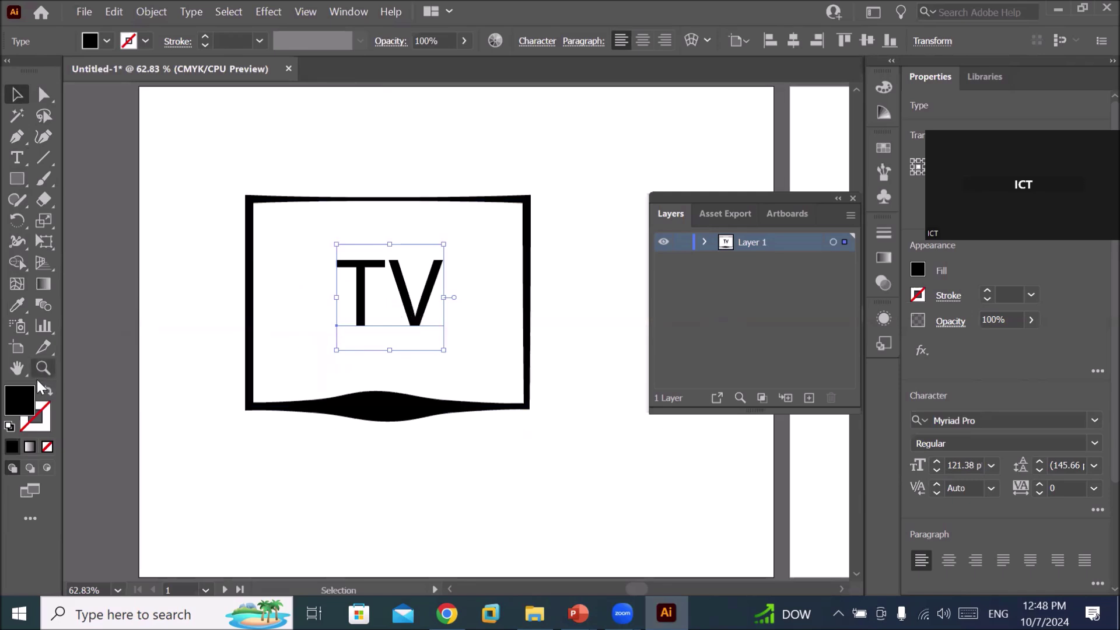
pyautogui.click(10, 427)
pyautogui.scroll(3, 408, 288)
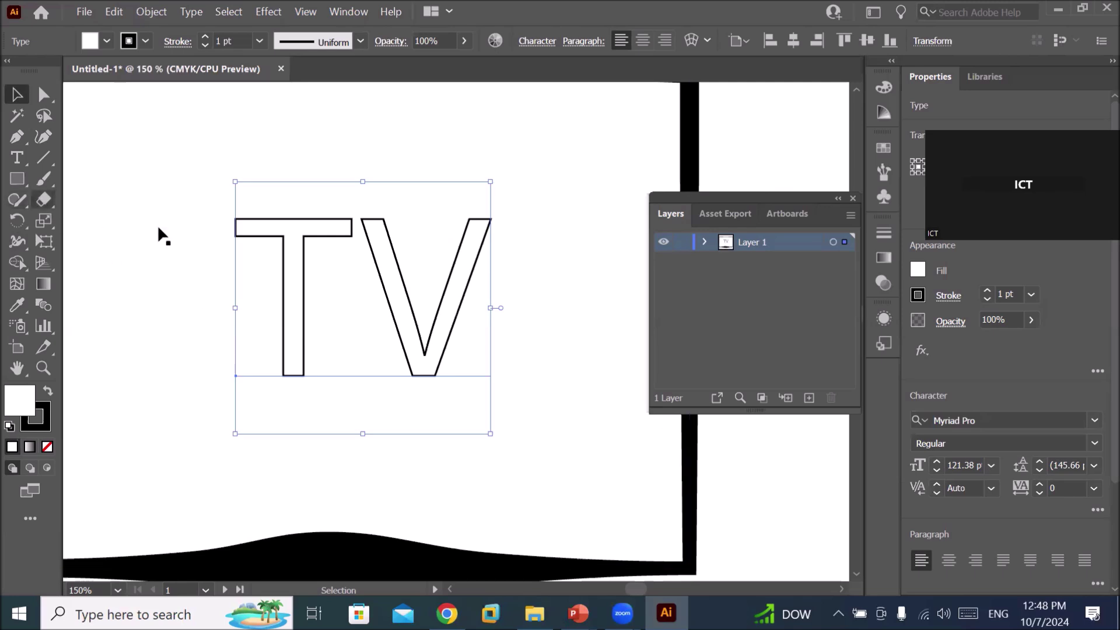
# - Convert the 'TV' text to outlines using Create Outlines from the context menu
pyautogui.rightClick(284, 241)
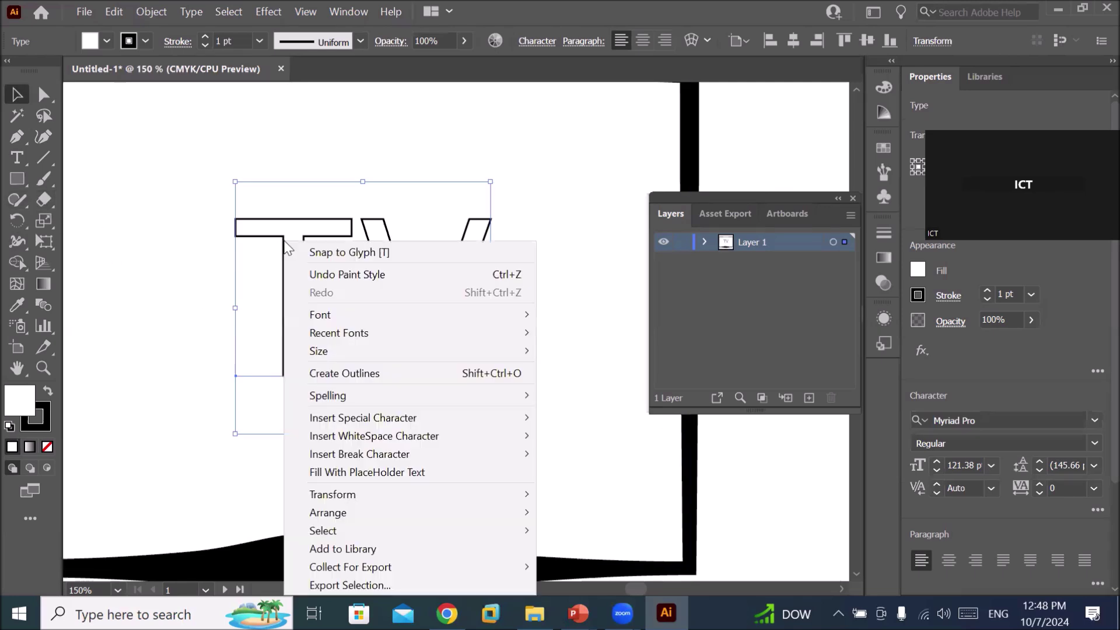
pyautogui.click(414, 371)
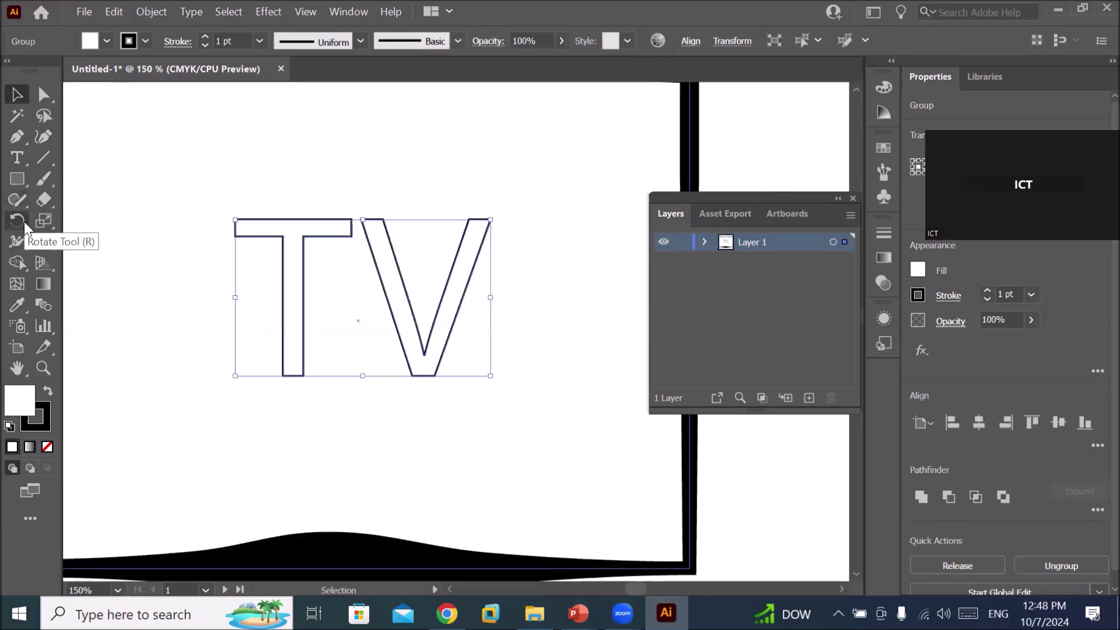
# - Swell both stems of the outlined T into lens shapes with the Width tool
pyautogui.click(17, 241)
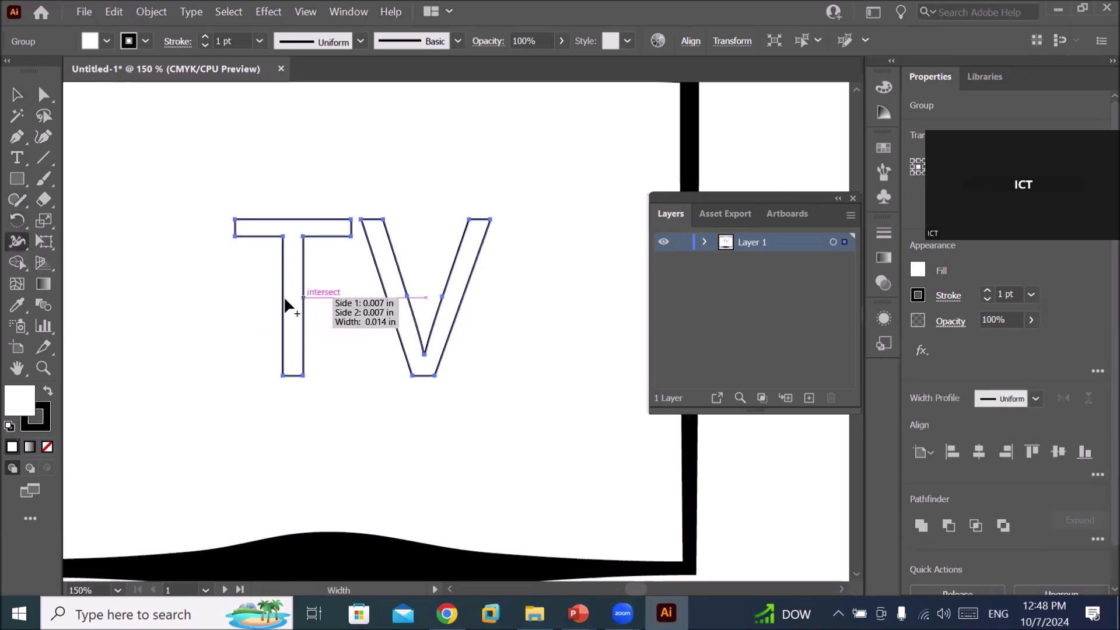
pyautogui.moveTo(279, 303); pyautogui.dragTo(274, 304)
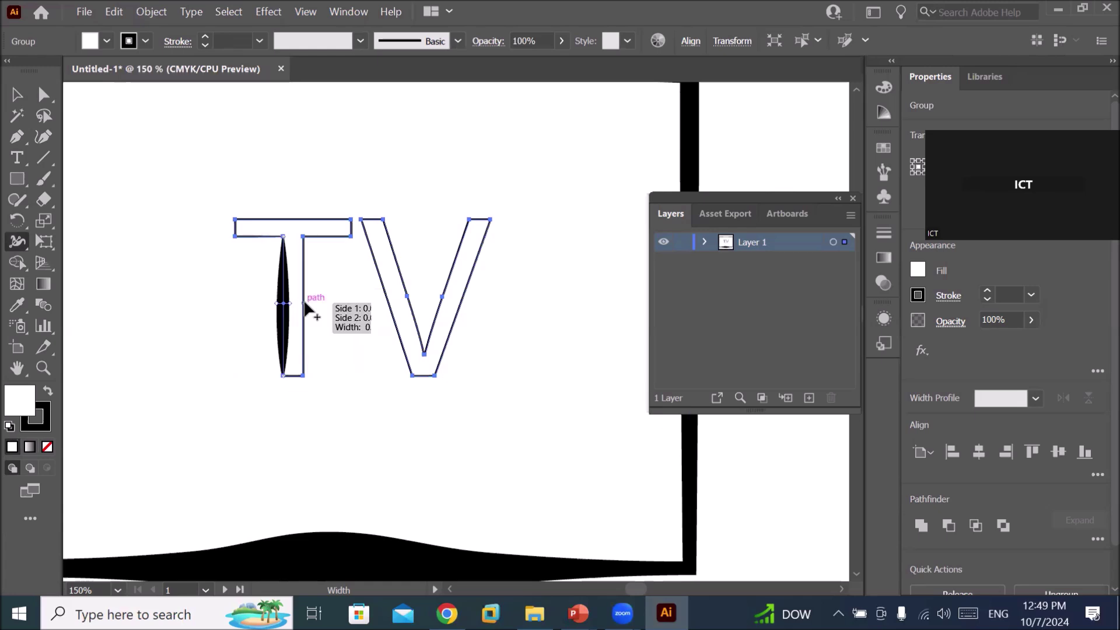
pyautogui.moveTo(306, 302); pyautogui.dragTo(309, 303)
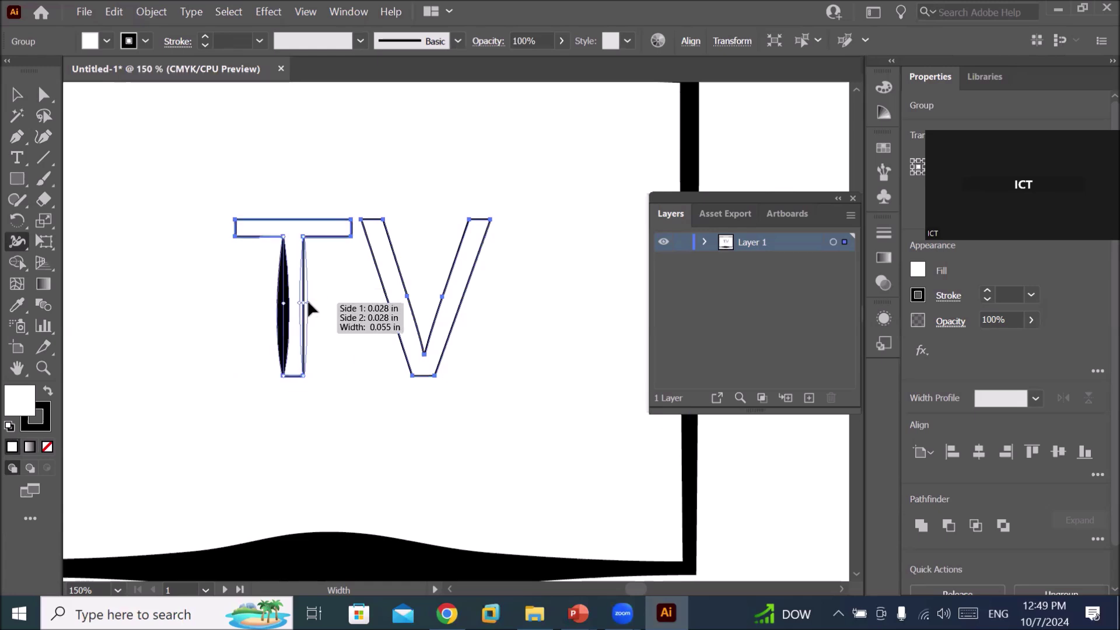
pyautogui.moveTo(307, 299); pyautogui.dragTo(309, 303)
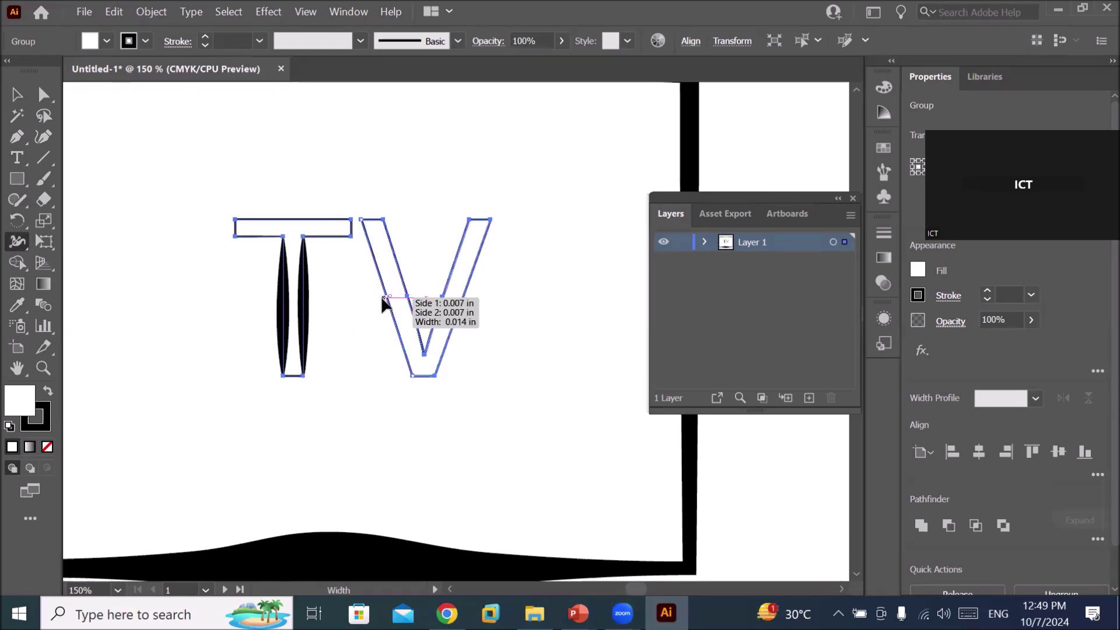
# - Swell the V's left and right strokes into matching lens shapes
pyautogui.moveTo(376, 300); pyautogui.dragTo(415, 291)
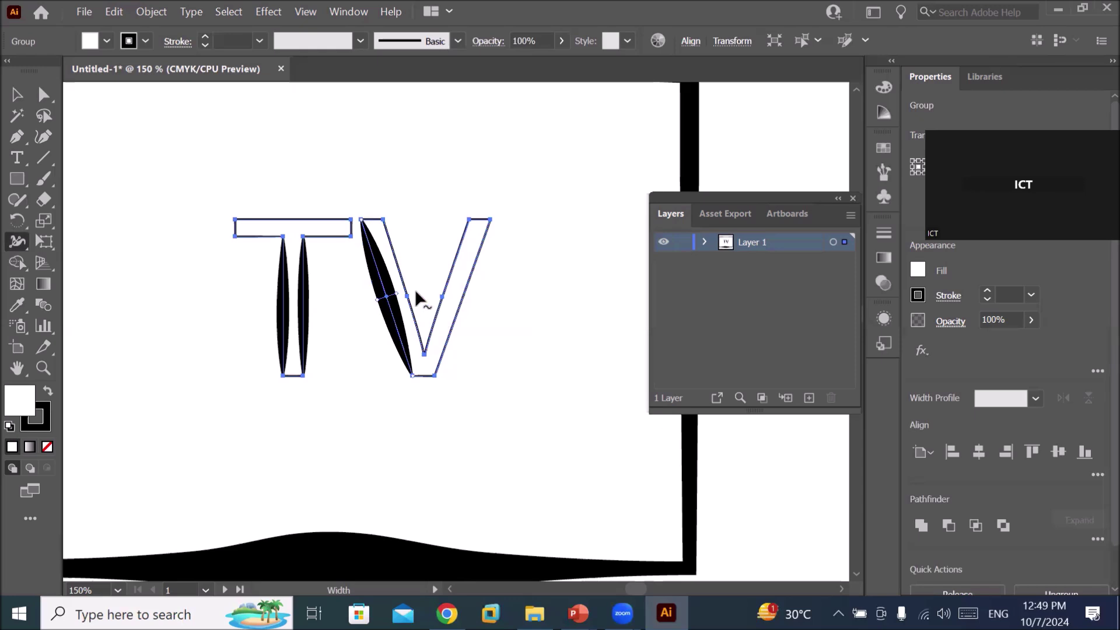
pyautogui.moveTo(469, 280); pyautogui.dragTo(479, 284)
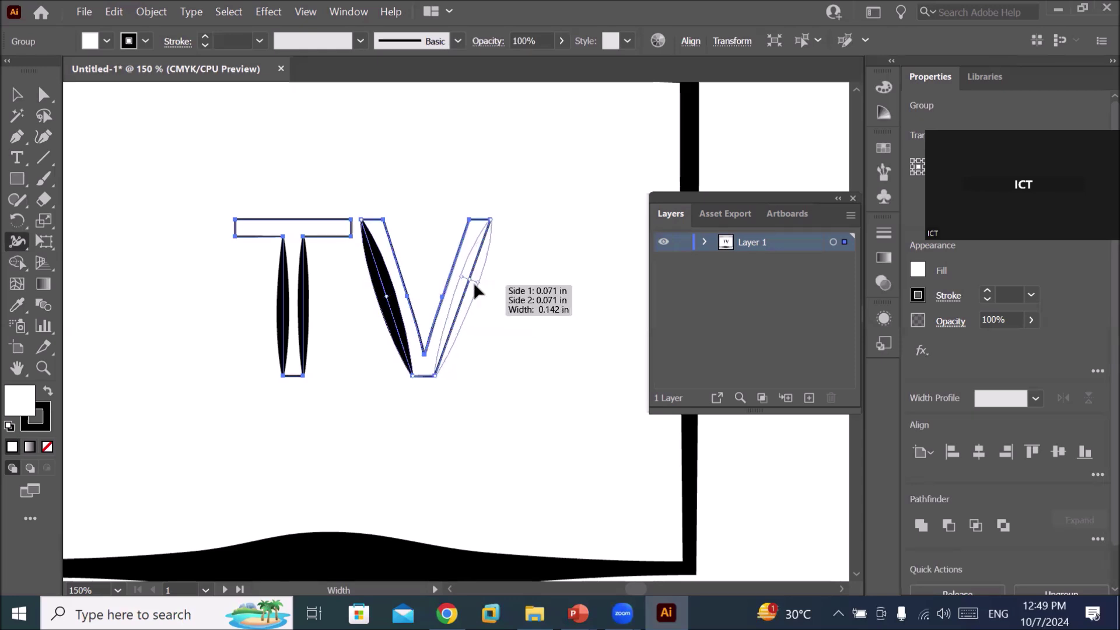
pyautogui.moveTo(478, 282); pyautogui.dragTo(473, 282)
pyautogui.scroll(-1, 432, 402)
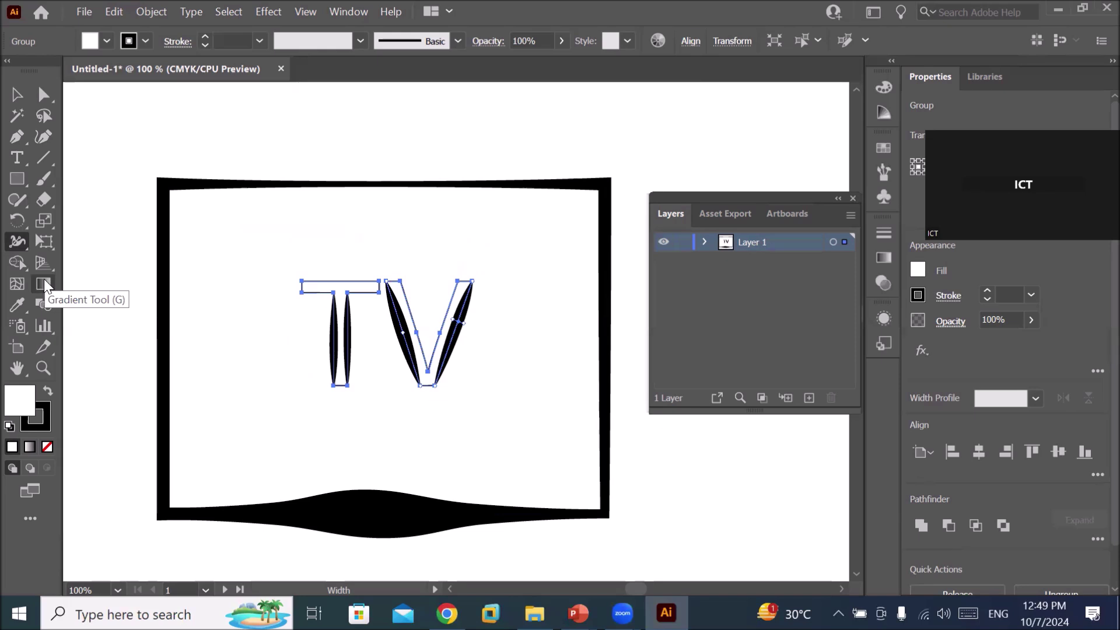
pyautogui.click(366, 40)
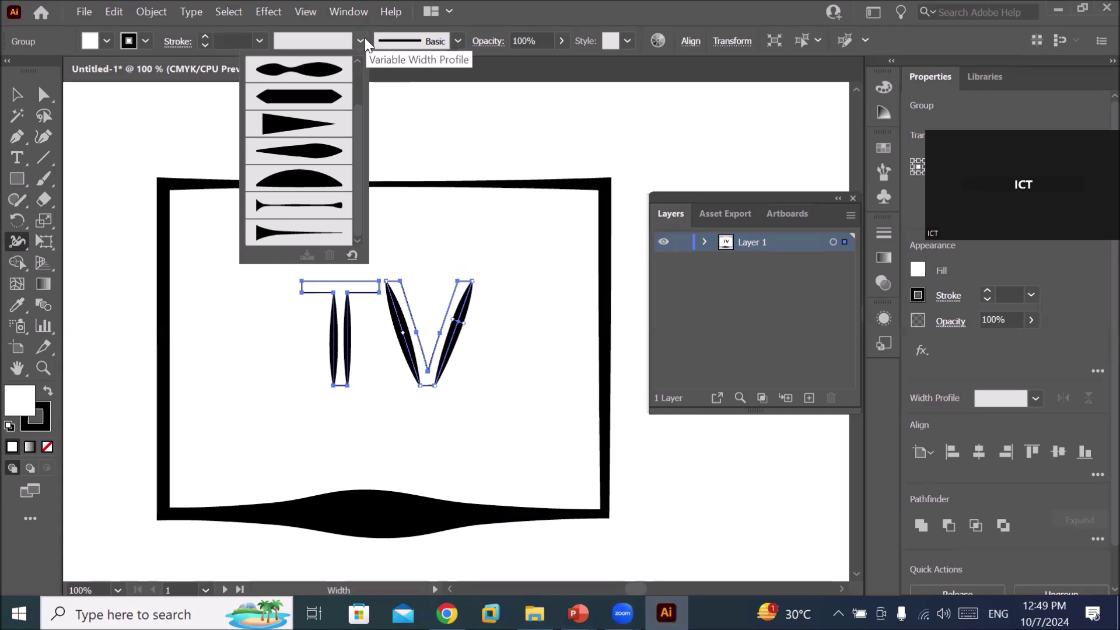
pyautogui.click(362, 40)
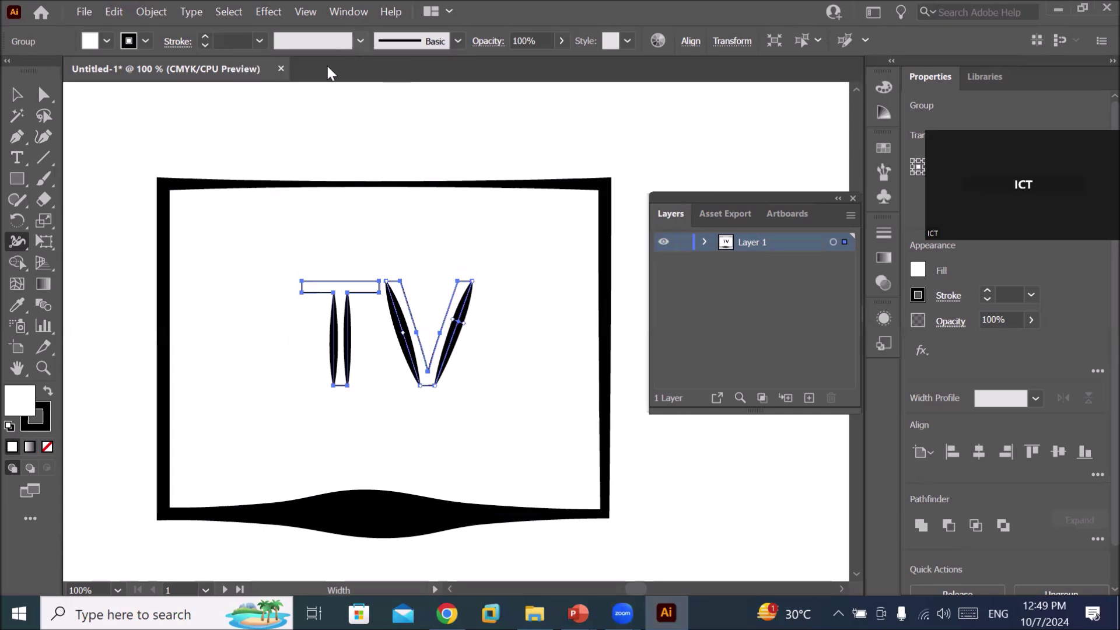
pyautogui.click(44, 158)
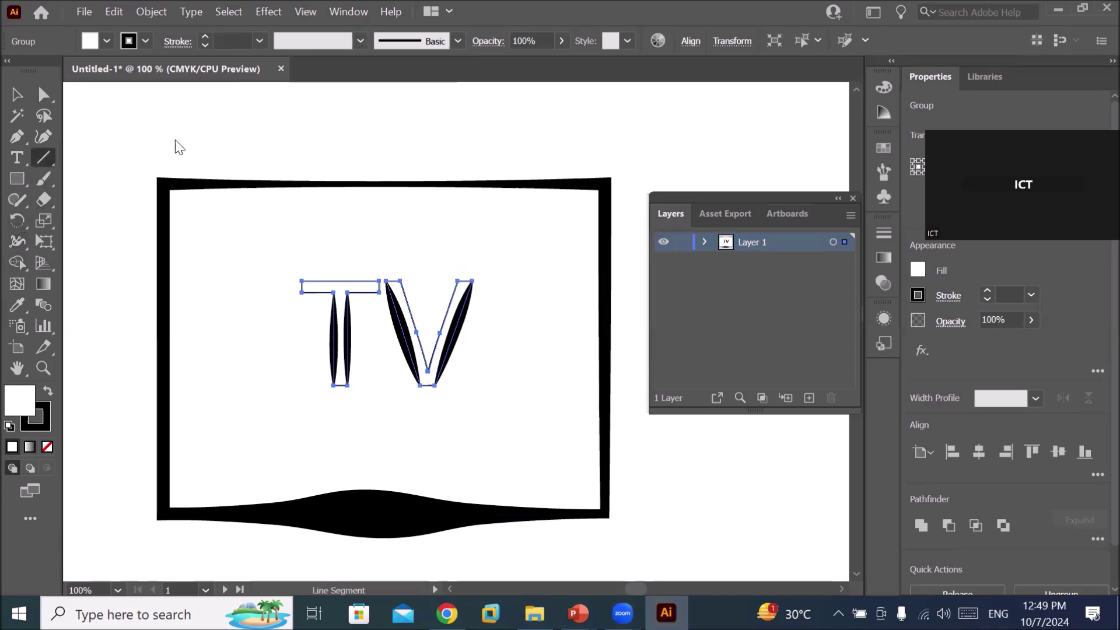
# - Draw a horizontal line above the TV frame, undoing an accidental endpoint move
pyautogui.click(201, 120)
pyautogui.click(517, 356)
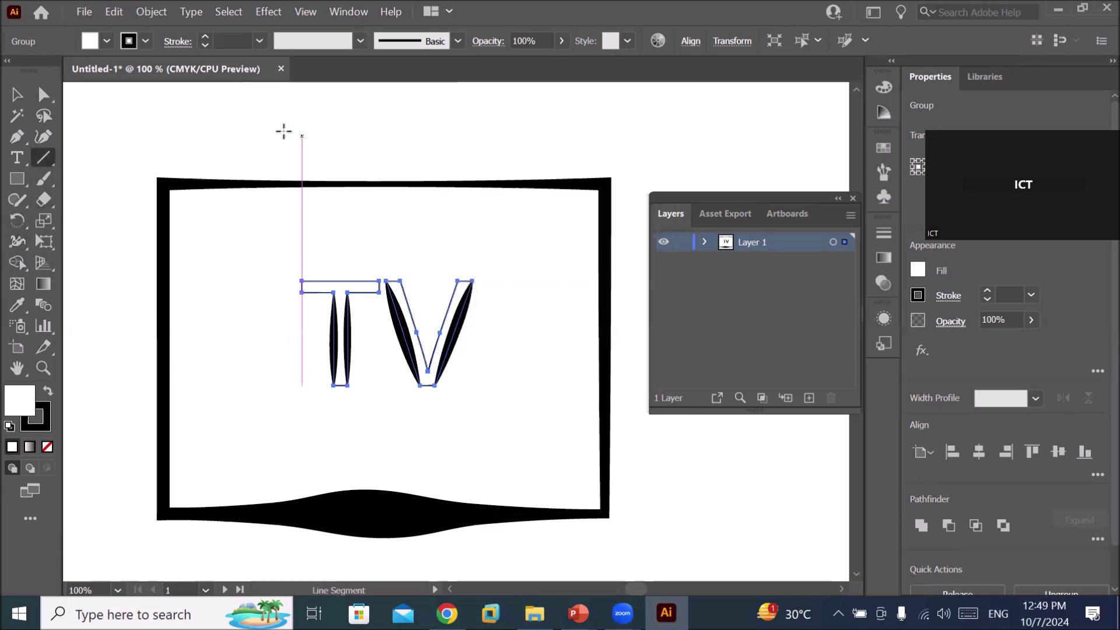
pyautogui.moveTo(233, 122); pyautogui.dragTo(591, 124)
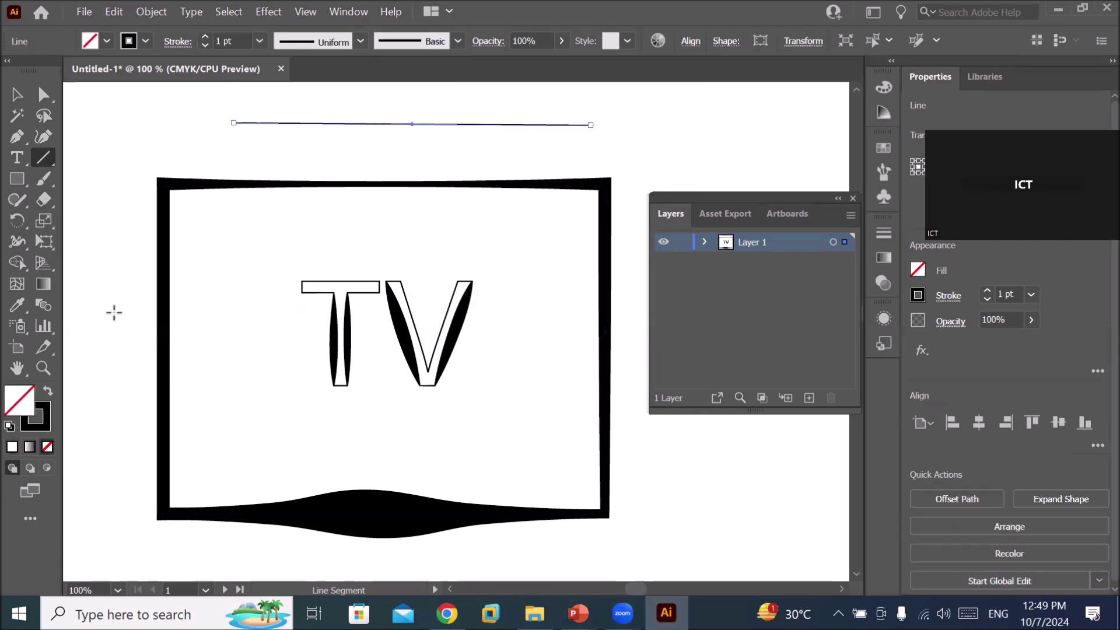
pyautogui.click(360, 40)
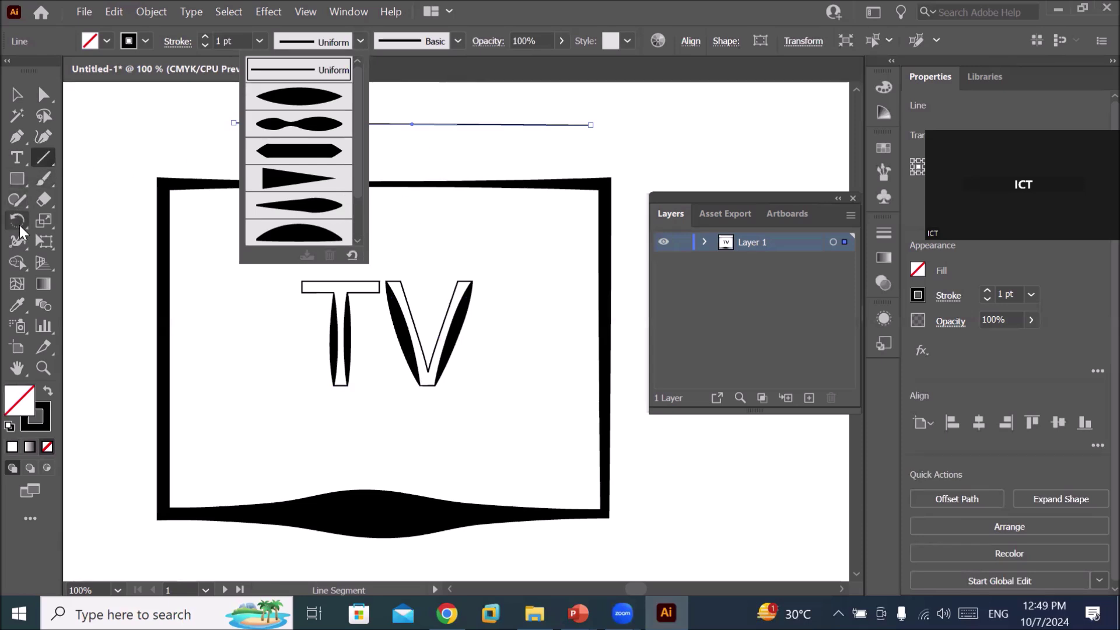
pyautogui.click(15, 263)
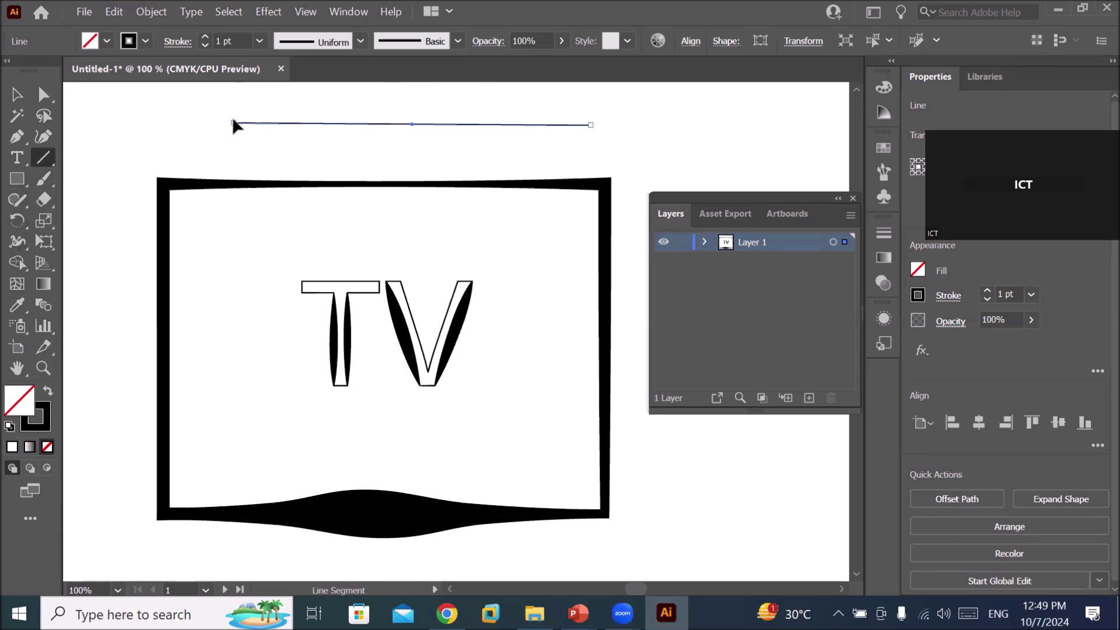
pyautogui.moveTo(233, 122); pyautogui.dragTo(231, 134)
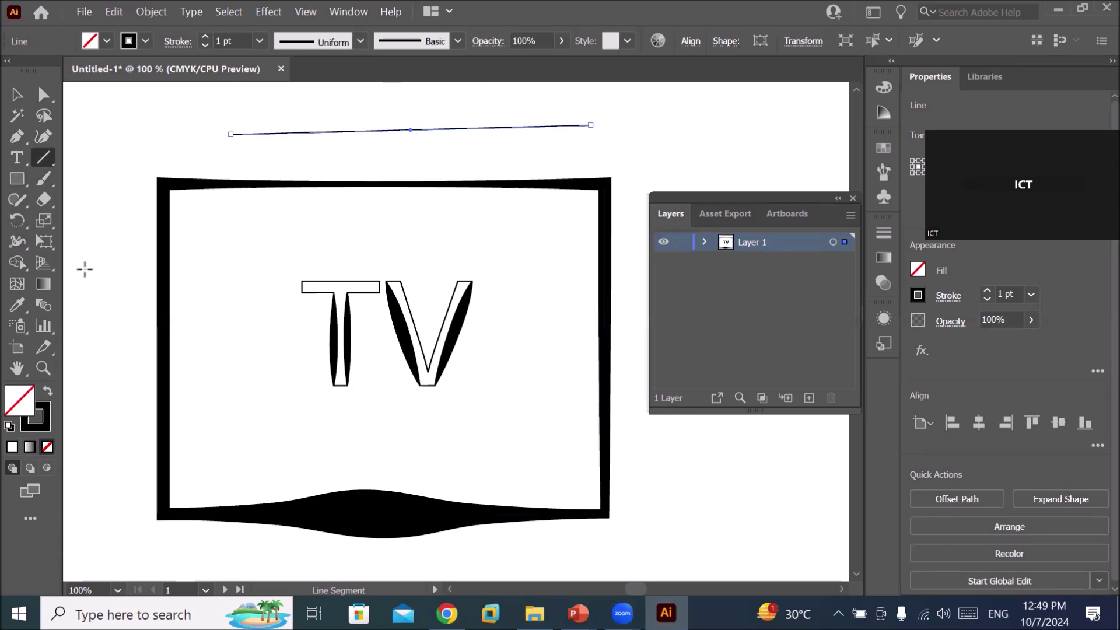
pyautogui.hotkey('ctrl', 'z')
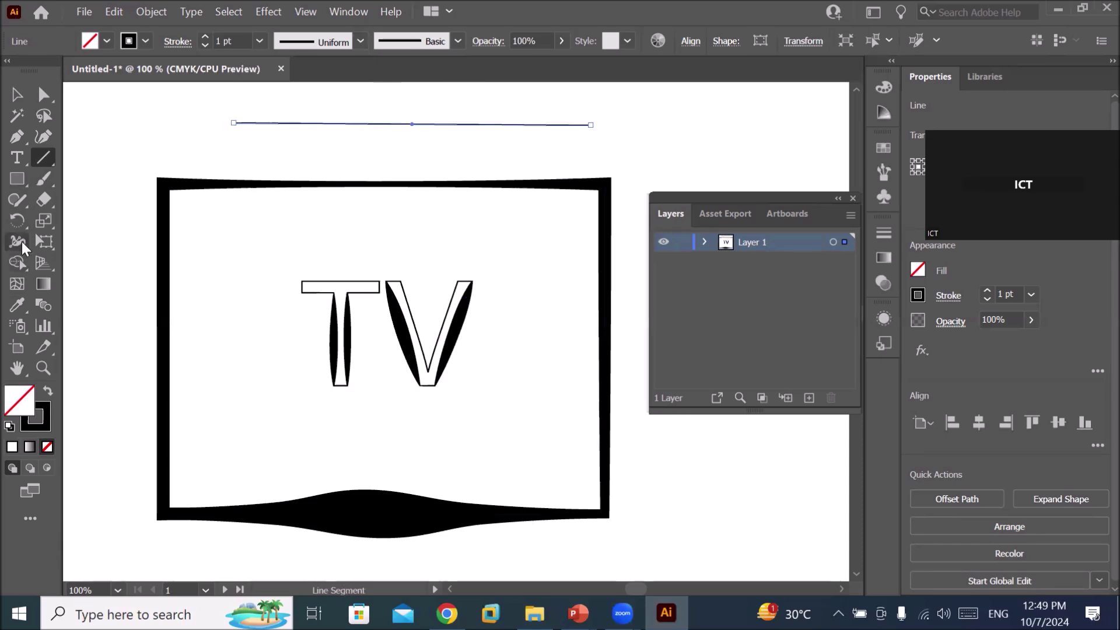
# - Flare both ends of the line and pinch it at three points along its length
pyautogui.click(18, 241)
pyautogui.moveTo(233, 123); pyautogui.dragTo(232, 150)
pyautogui.moveTo(590, 125); pyautogui.dragTo(590, 153)
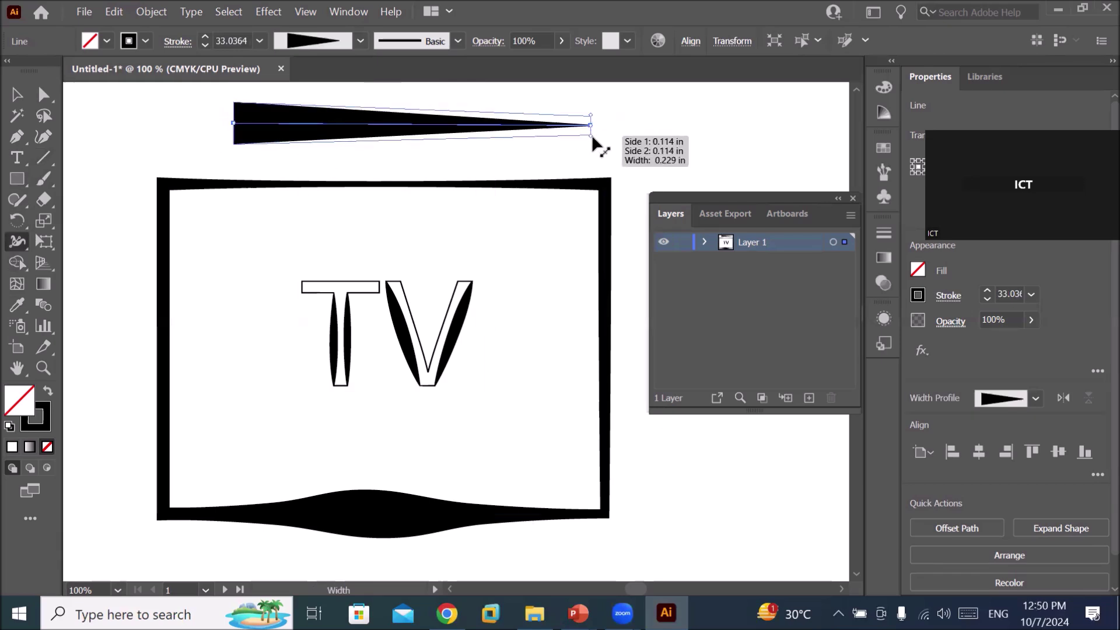
pyautogui.moveTo(404, 133); pyautogui.dragTo(403, 136)
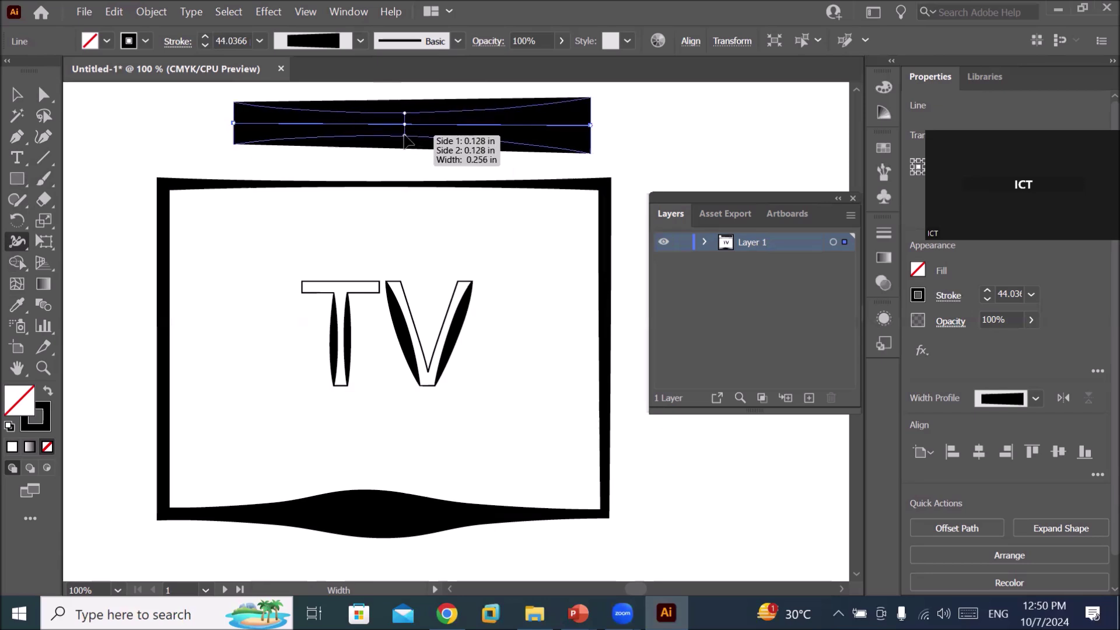
pyautogui.moveTo(298, 138); pyautogui.dragTo(294, 136)
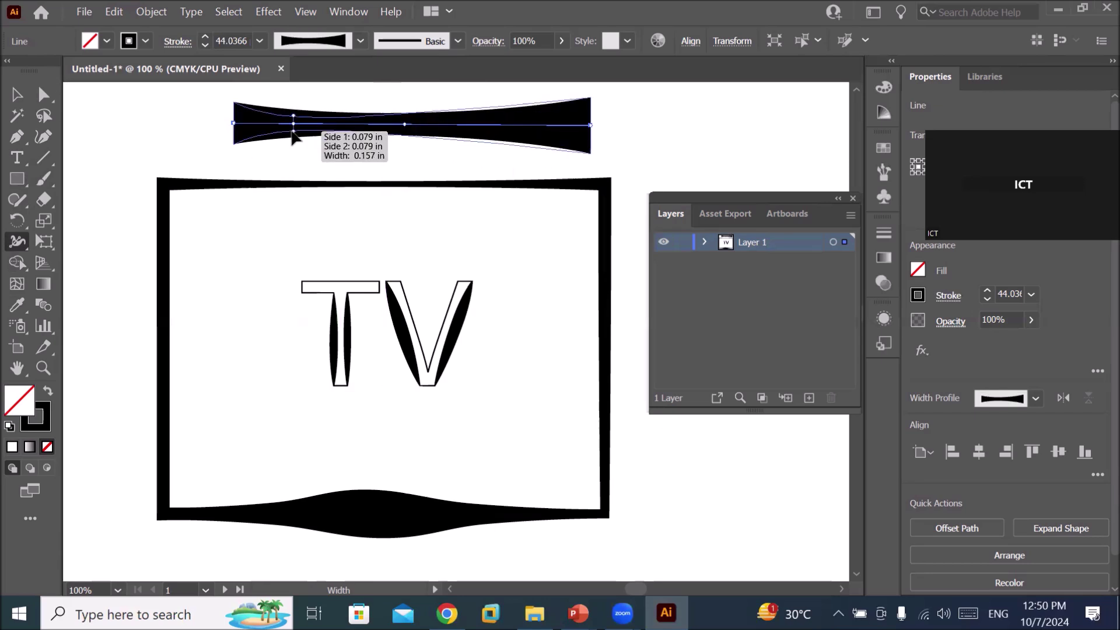
pyautogui.moveTo(534, 140); pyautogui.dragTo(533, 134)
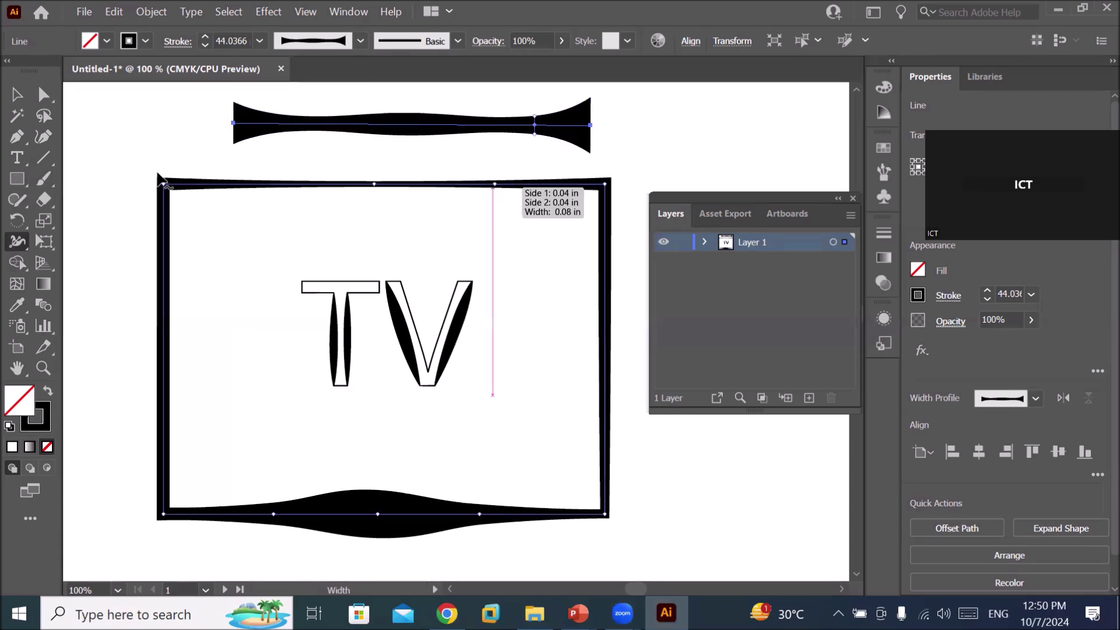
pyautogui.click(17, 95)
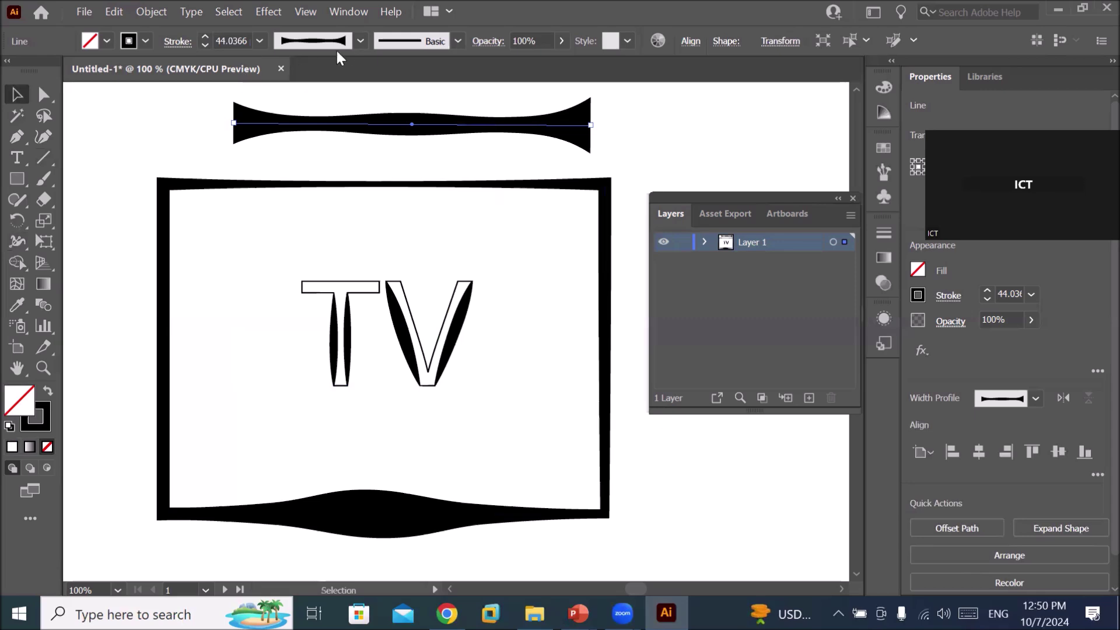
# - Save the bar's width shape as custom profile 'Width Profile3' and confirm it appears in the list
pyautogui.click(361, 41)
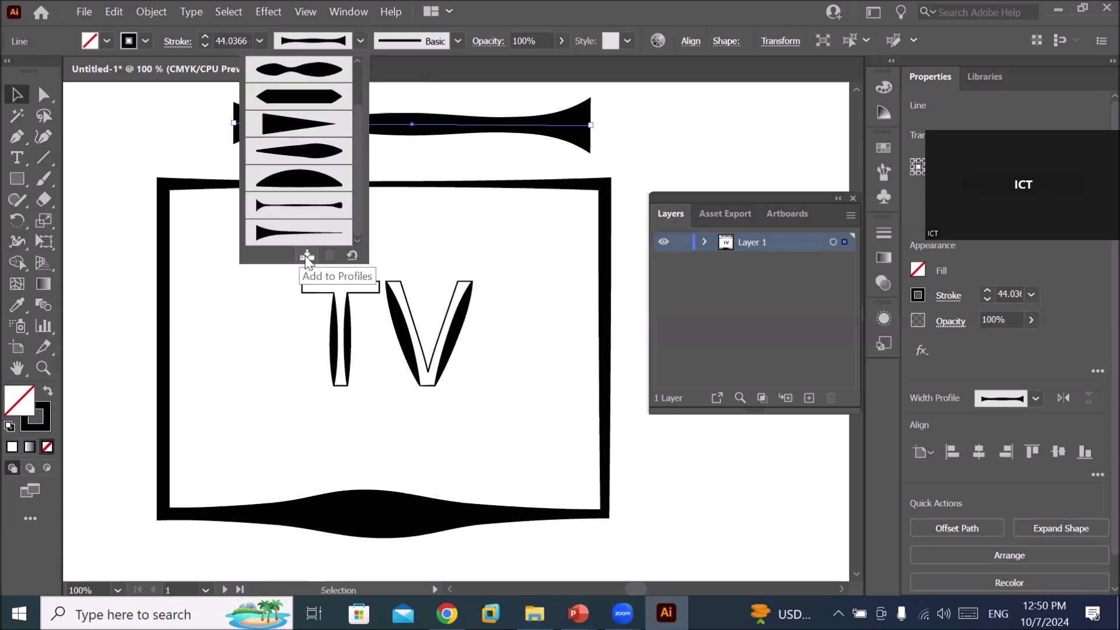
pyautogui.click(307, 257)
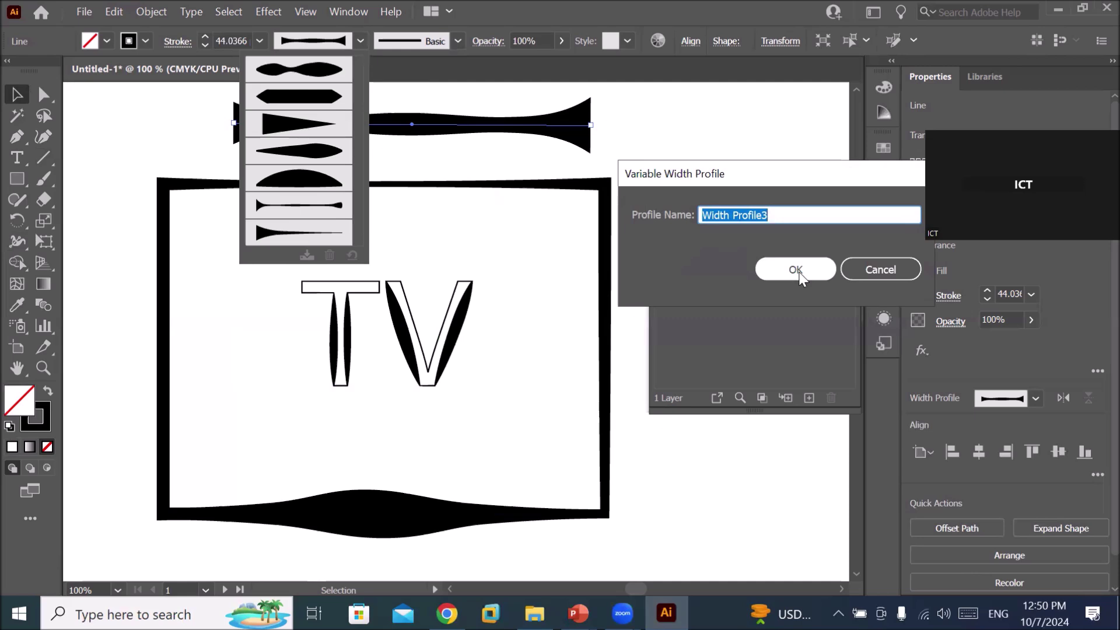
pyautogui.click(797, 270)
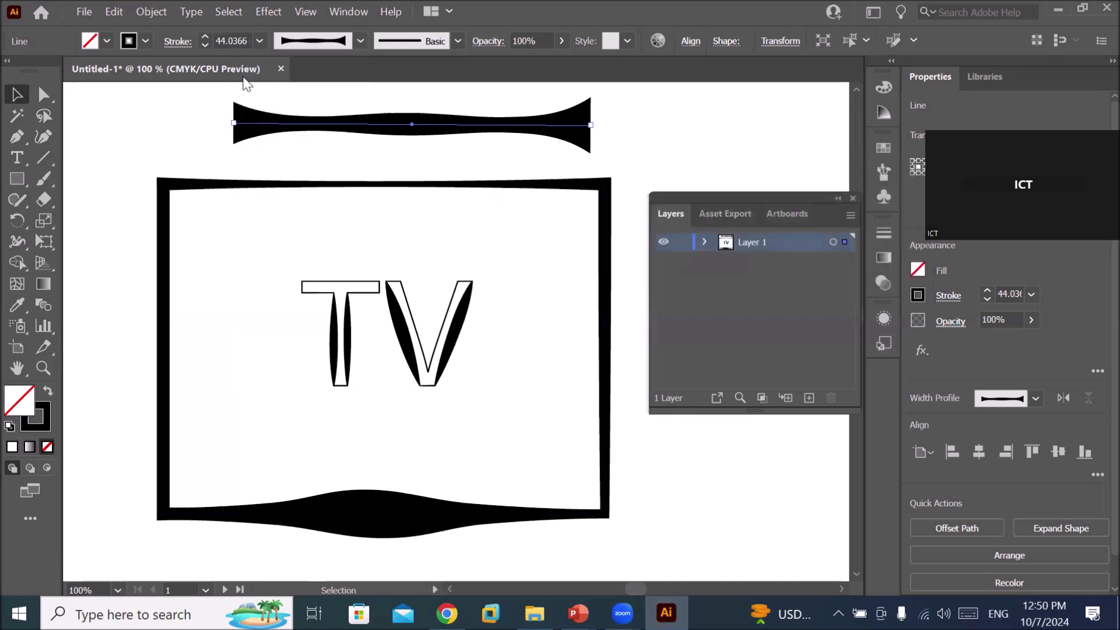
pyautogui.click(360, 42)
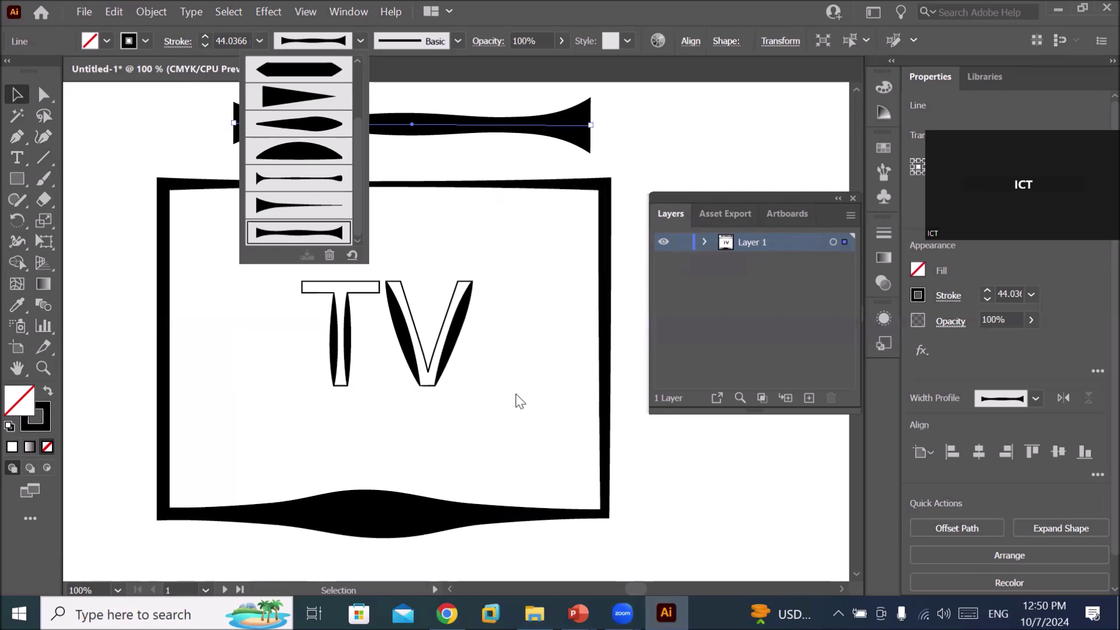
pyautogui.click(641, 449)
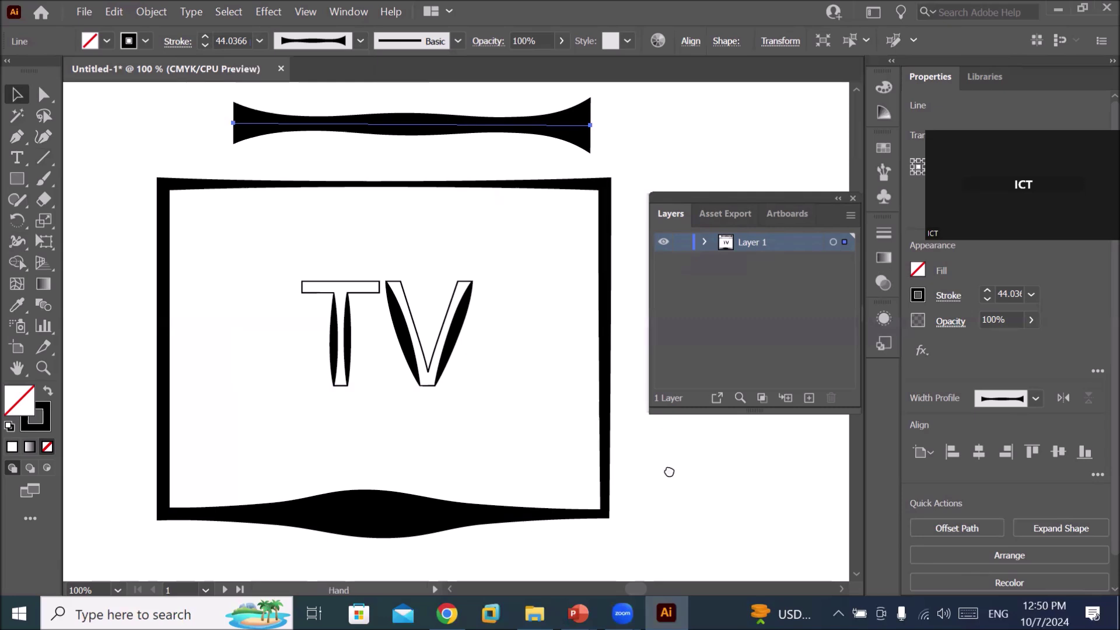
pyautogui.moveTo(667, 467); pyautogui.dragTo(587, 310)
pyautogui.scroll(-1, 502, 361)
# - Draw a wide ellipse below the TV frame
pyautogui.scroll(-1, 505, 364)
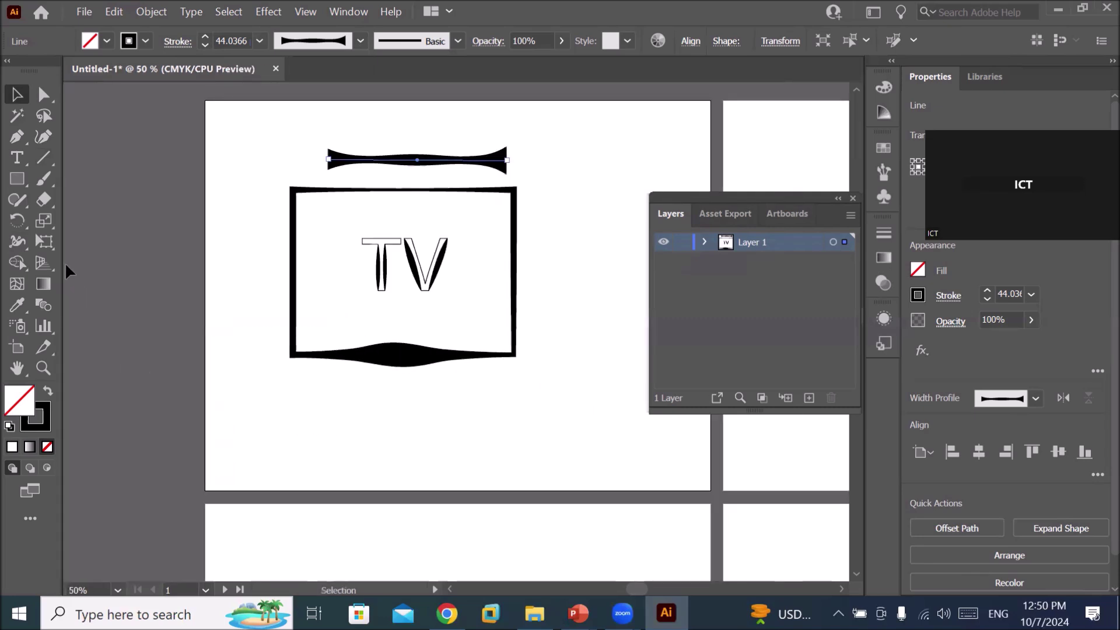
pyautogui.click(18, 180)
pyautogui.click(96, 222)
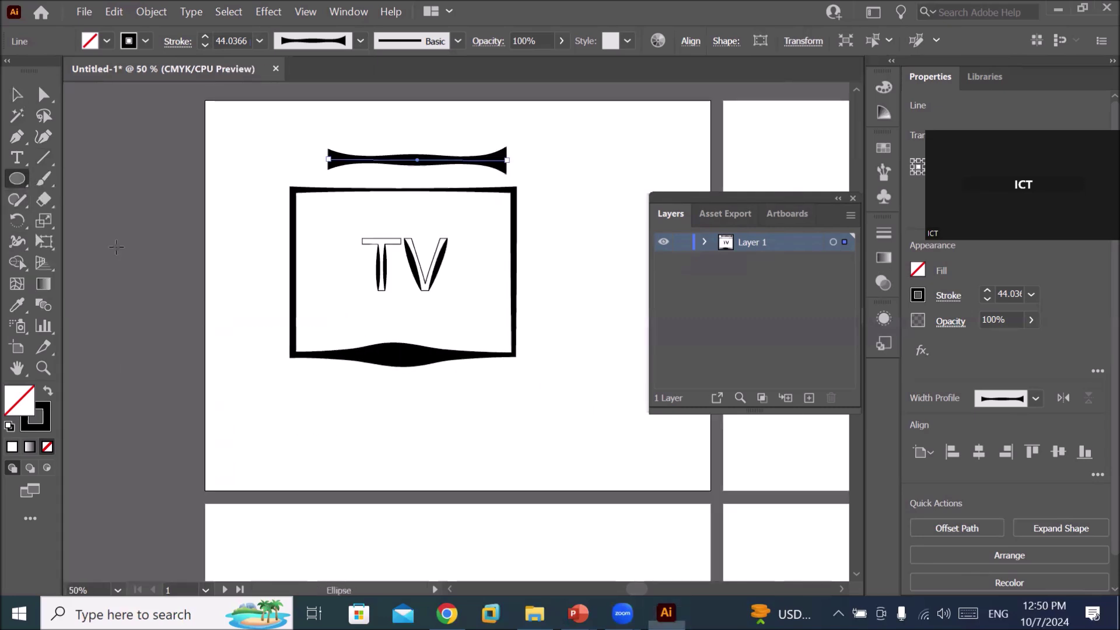
pyautogui.moveTo(258, 388); pyautogui.dragTo(555, 456)
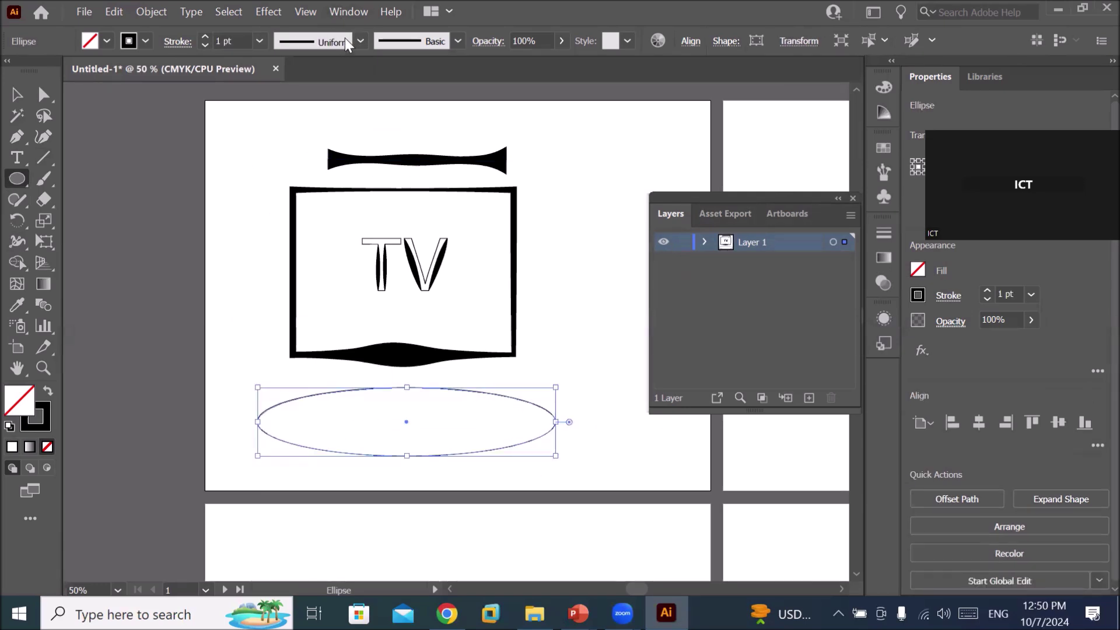
# - Apply the saved width profile to the ellipse and raise its stroke to 31 pt
pyautogui.click(361, 41)
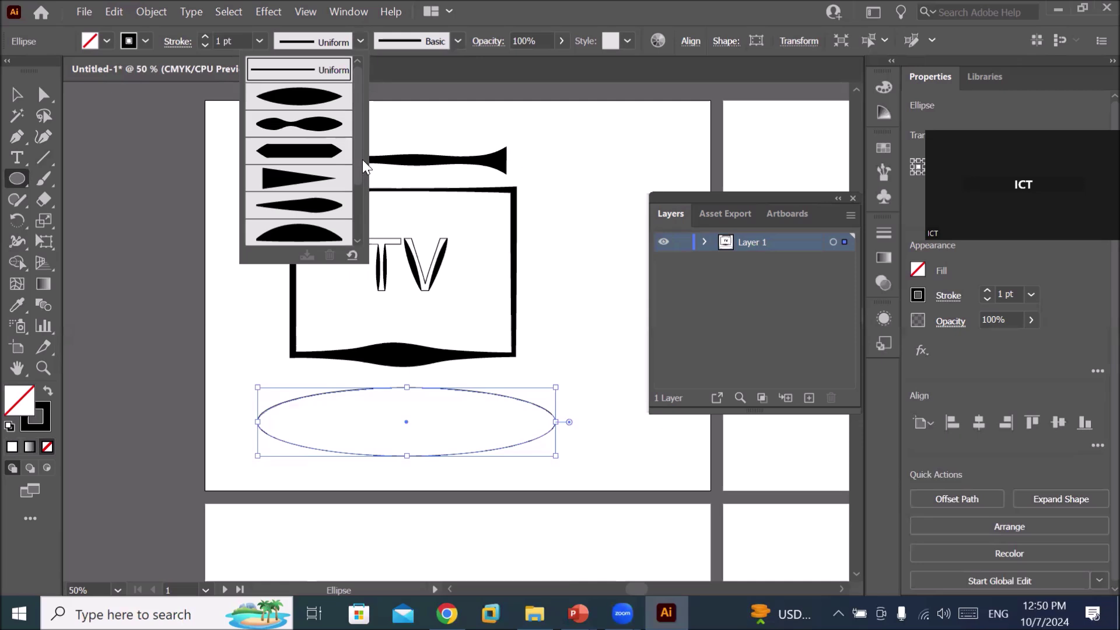
pyautogui.scroll(-3, 350, 234)
pyautogui.click(322, 233)
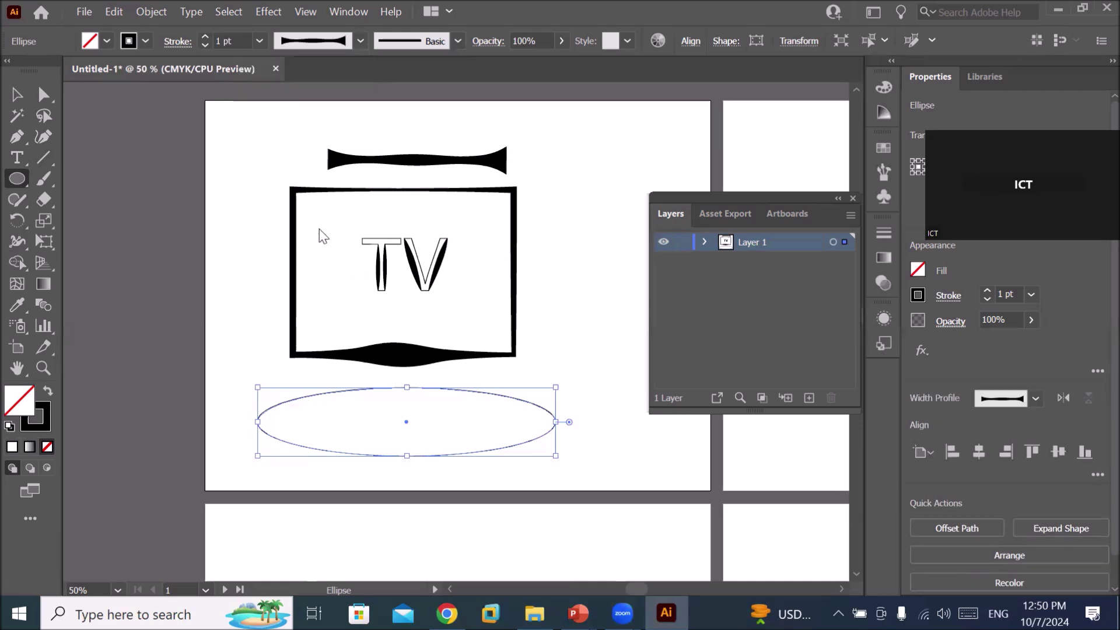
pyautogui.click(205, 36)
pyautogui.click(204, 37)
pyautogui.click(204, 36)
pyautogui.click(204, 37)
pyautogui.click(205, 37)
pyautogui.click(205, 37)
pyautogui.click(204, 37)
pyautogui.click(205, 37)
pyautogui.click(204, 37)
pyautogui.click(205, 37)
pyautogui.click(205, 36)
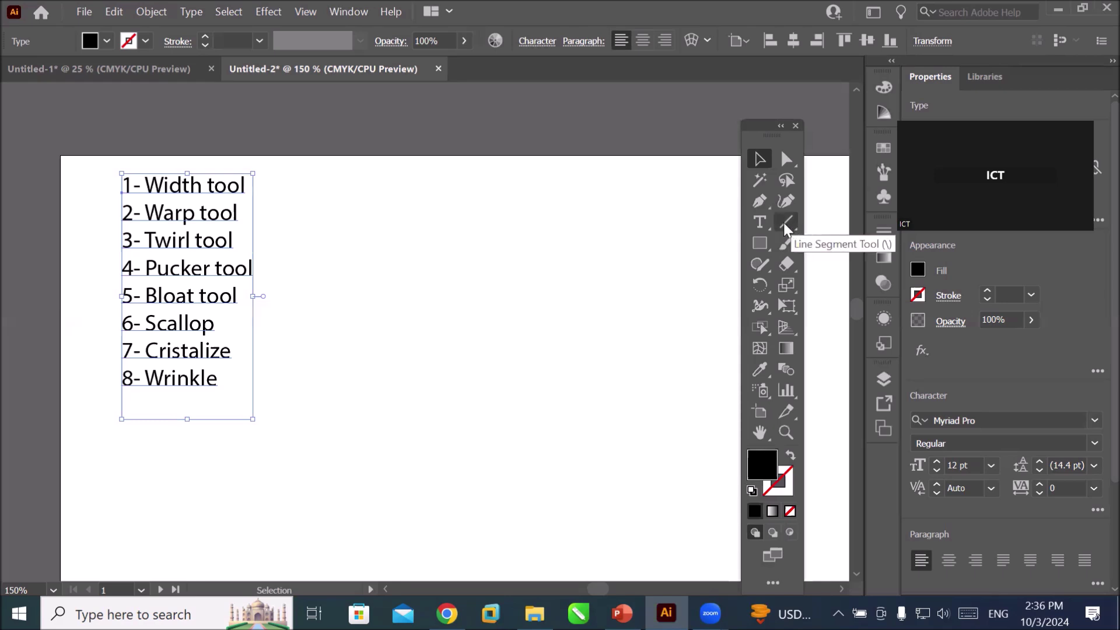
# - Draw an arc right of the numbered list with the default black stroke
pyautogui.click(787, 225)
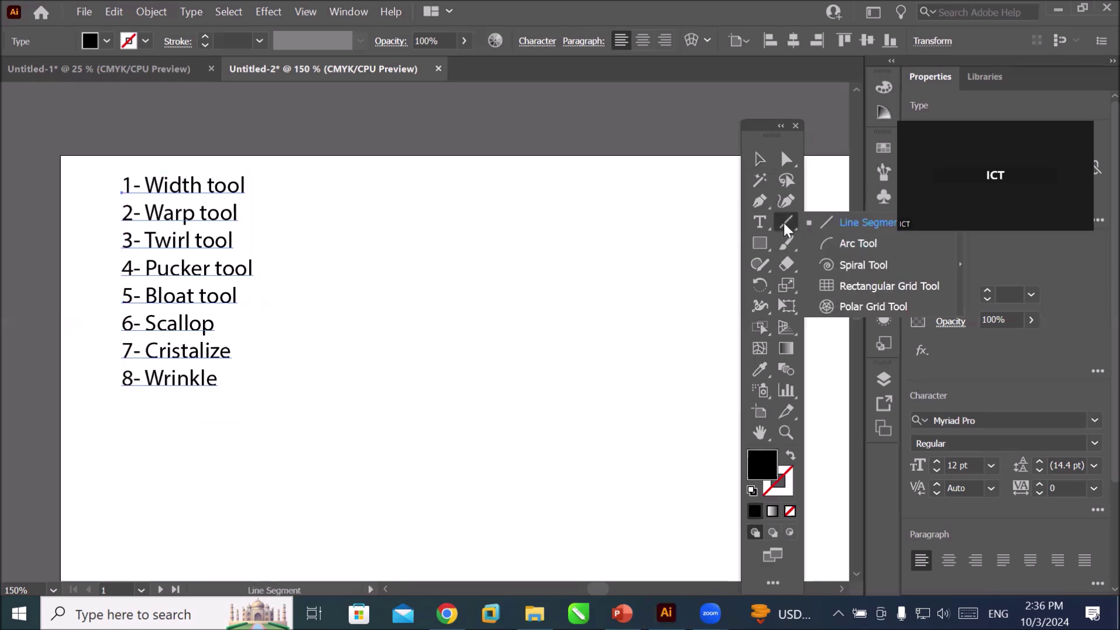
pyautogui.click(833, 244)
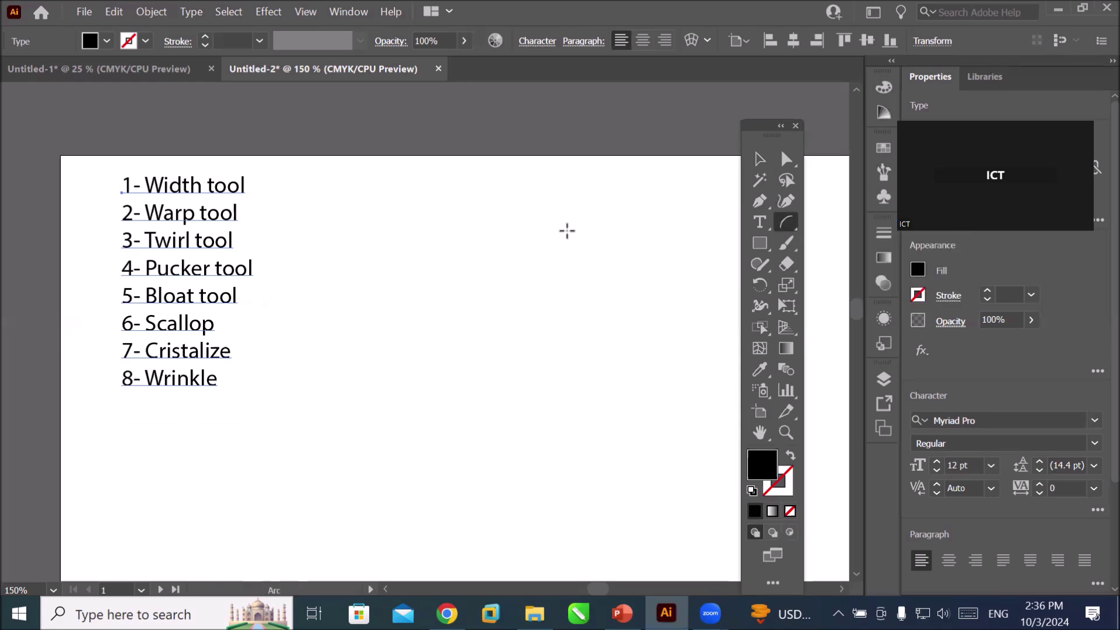
pyautogui.moveTo(618, 210)
pyautogui.mouseDown()
pyautogui.moveTo(388, 383)
pyautogui.moveTo(394, 431)
pyautogui.mouseUp()
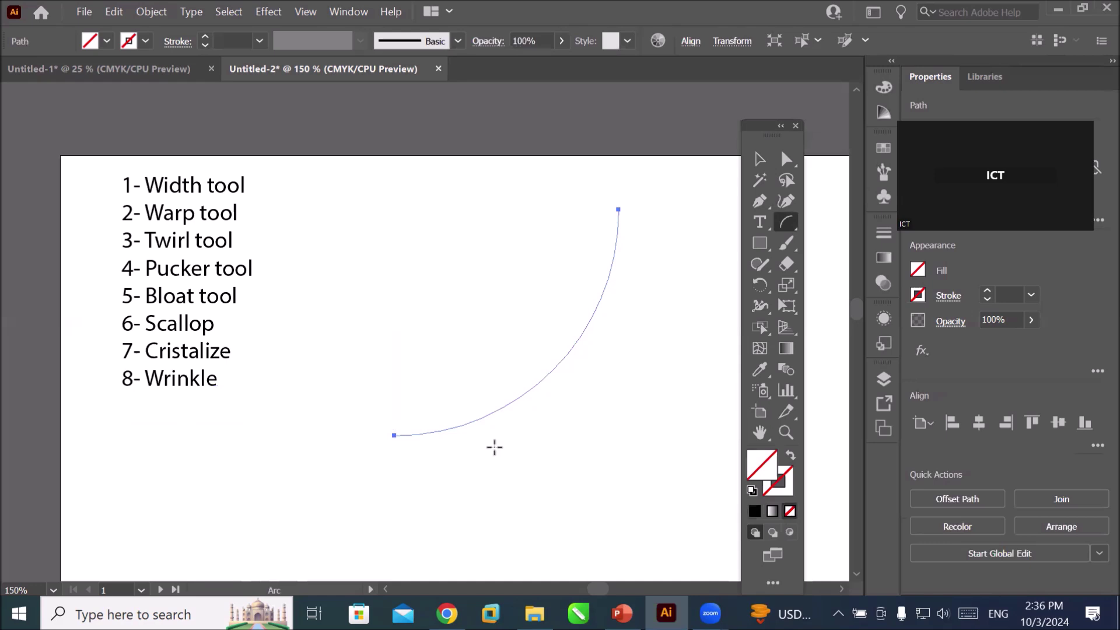
pyautogui.click(752, 492)
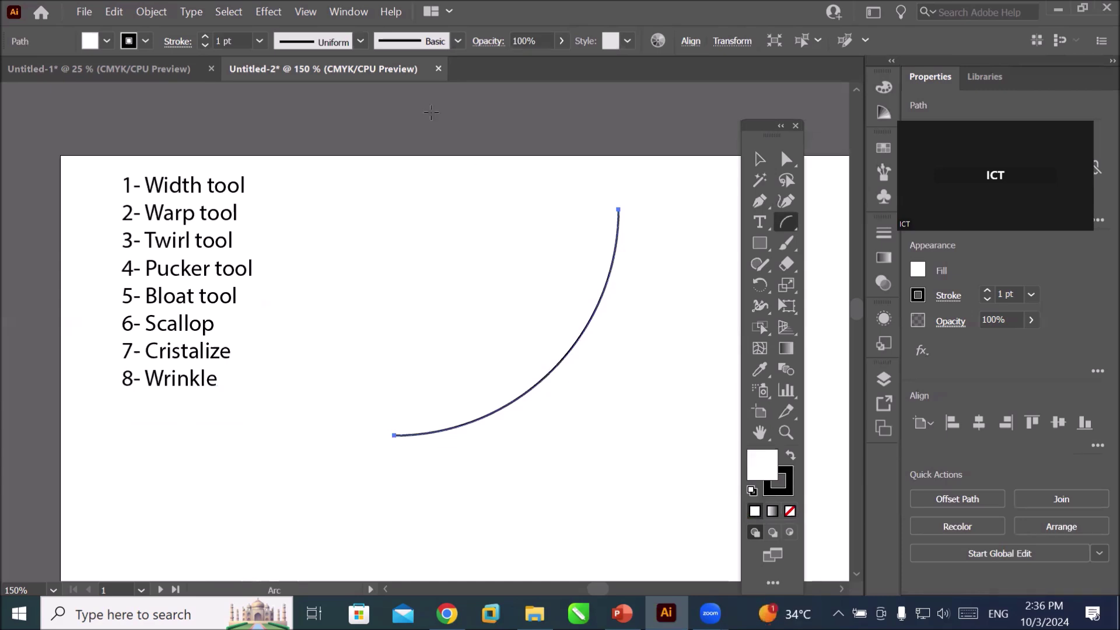
# - Set the arc's stroke weight to 12 pt
pyautogui.click(360, 41)
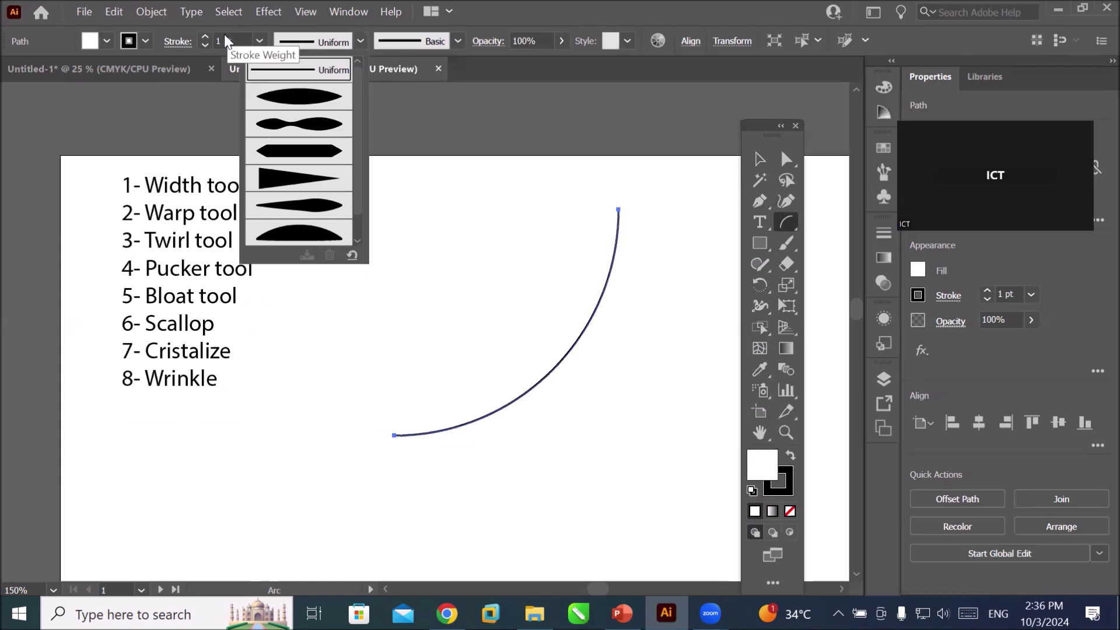
pyautogui.click(205, 41)
pyautogui.click(204, 37)
pyautogui.click(206, 37)
pyautogui.click(204, 37)
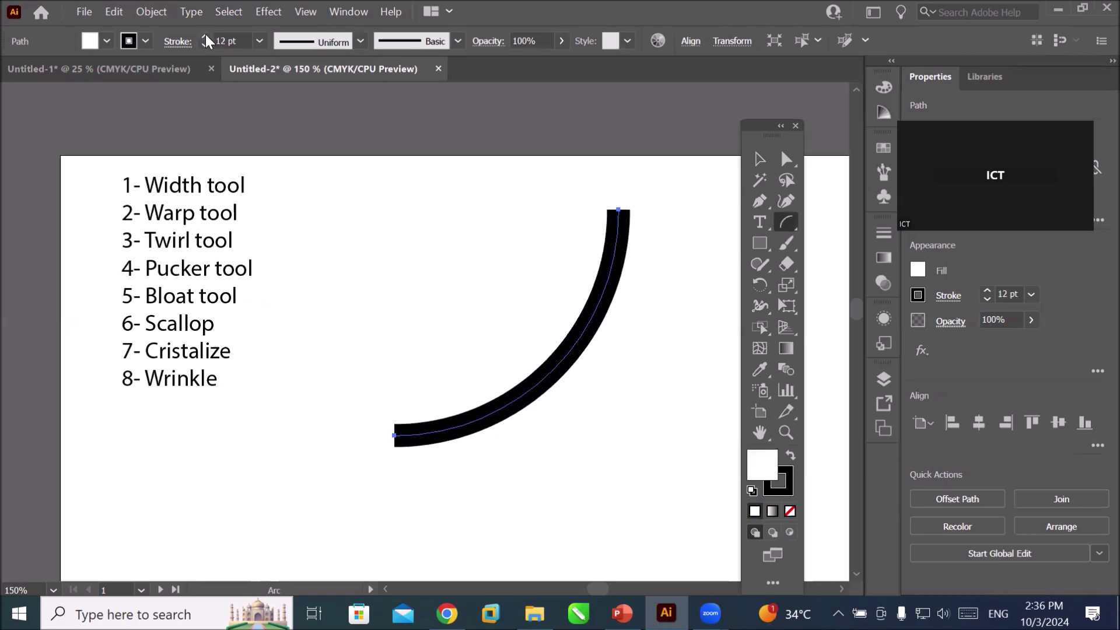
# - Try several width profiles on the arc, settling on the triangular taper
pyautogui.click(360, 43)
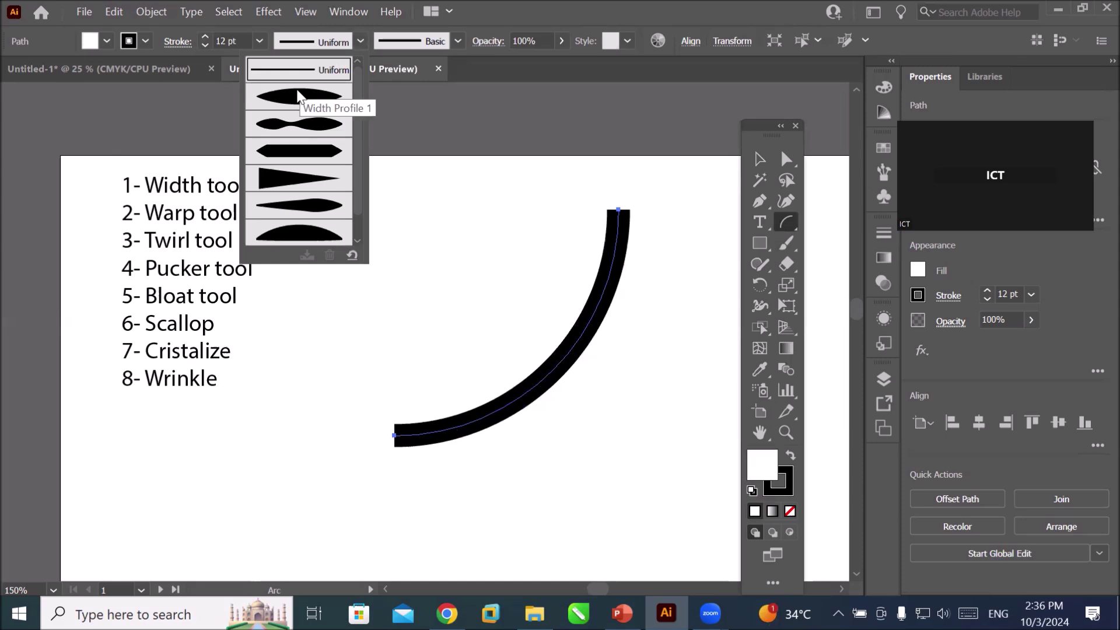
pyautogui.click(298, 97)
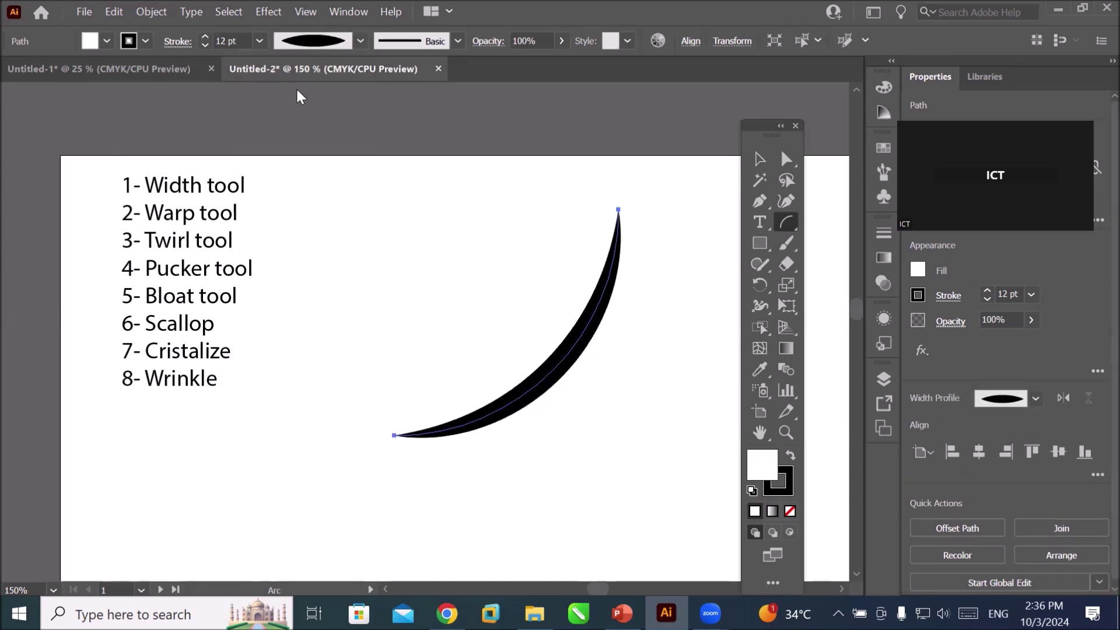
pyautogui.click(362, 42)
pyautogui.click(360, 44)
pyautogui.click(318, 94)
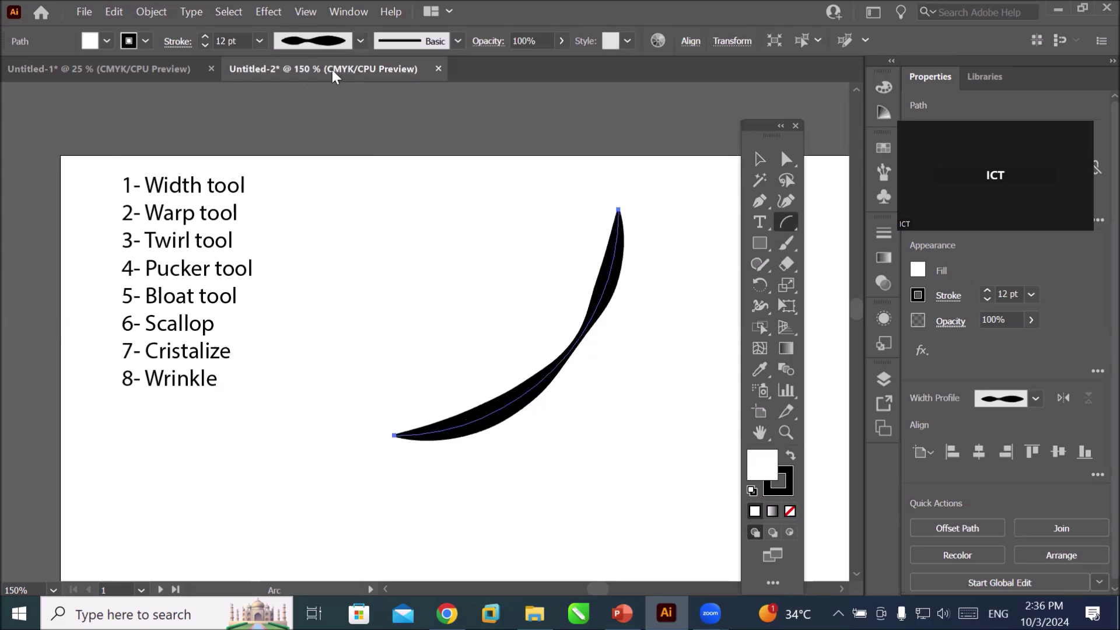
pyautogui.click(360, 41)
pyautogui.click(304, 152)
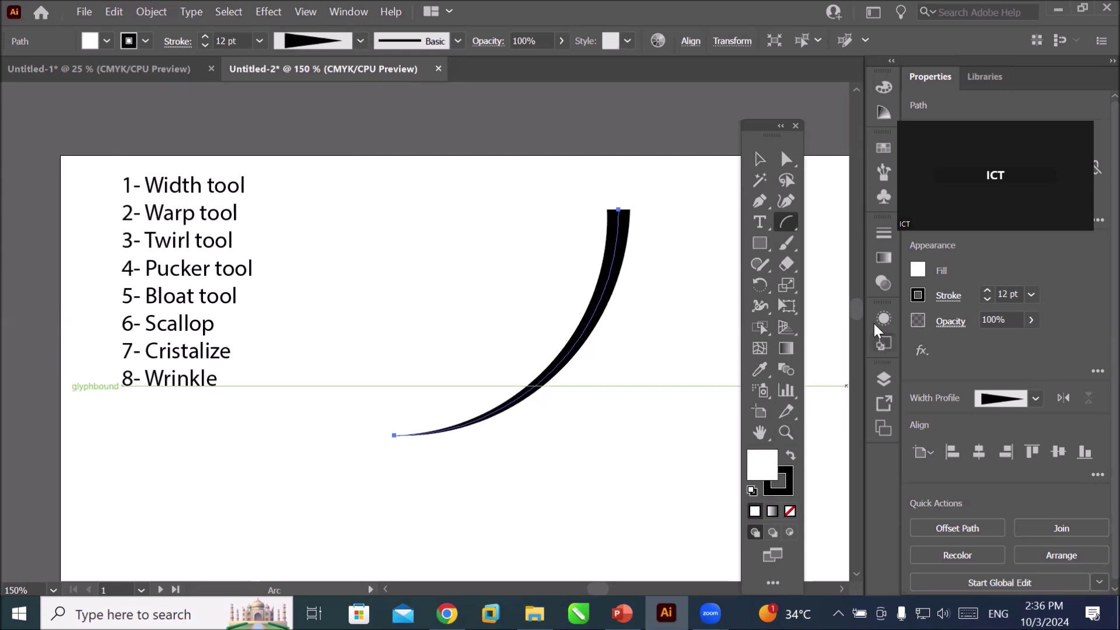
# - Move the arc left so it sits over the numbered list
pyautogui.moveTo(856, 311); pyautogui.dragTo(861, 322)
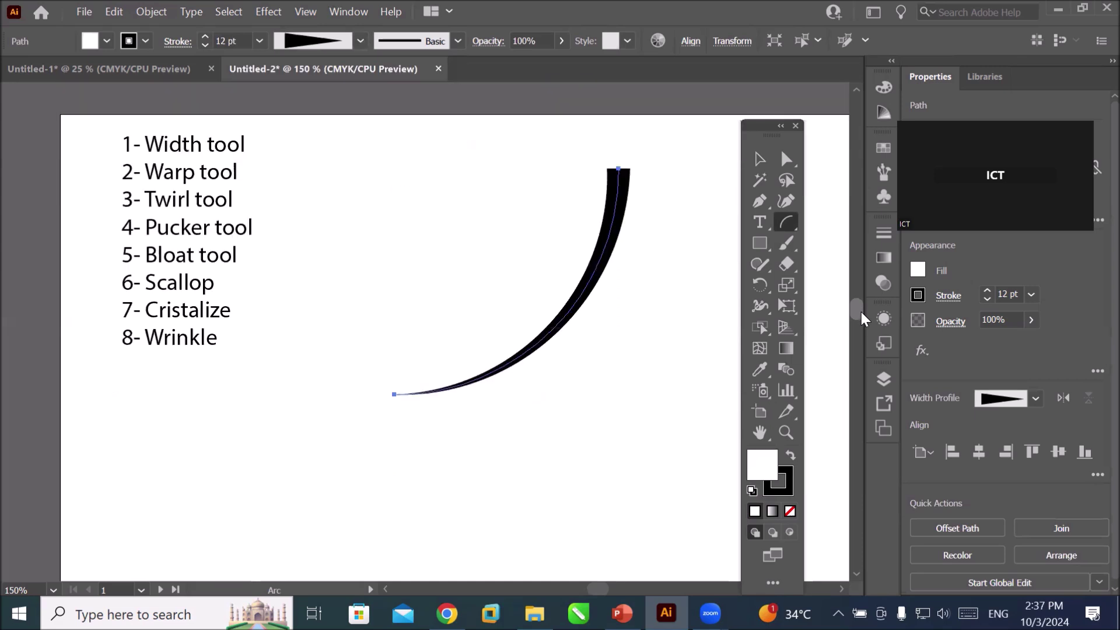
pyautogui.moveTo(861, 323); pyautogui.dragTo(856, 309)
pyautogui.click(759, 158)
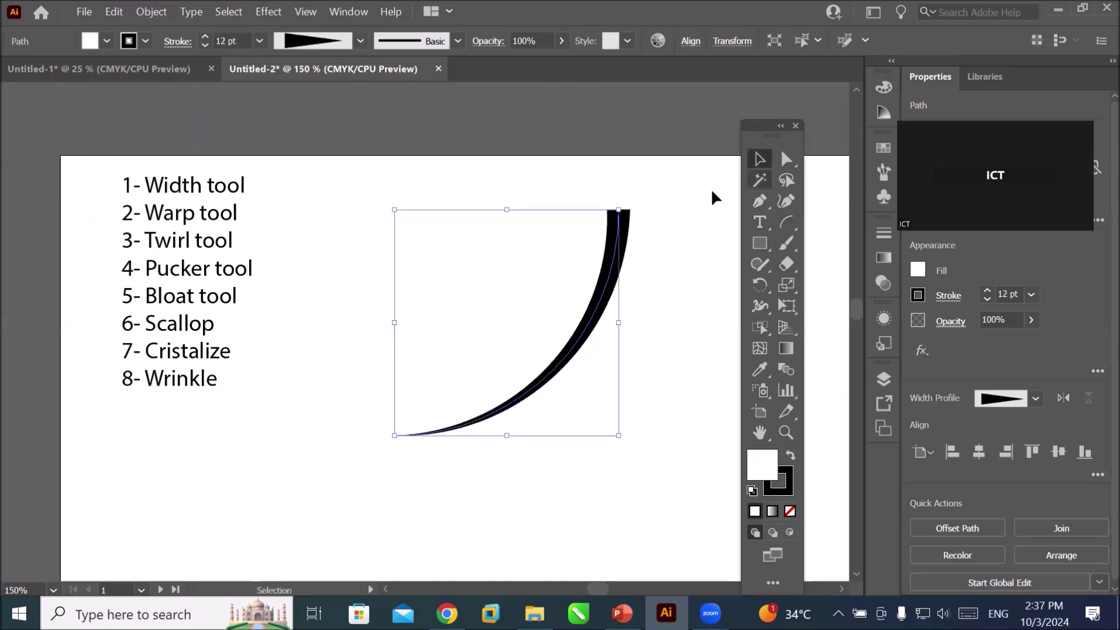
pyautogui.moveTo(578, 304); pyautogui.dragTo(313, 378)
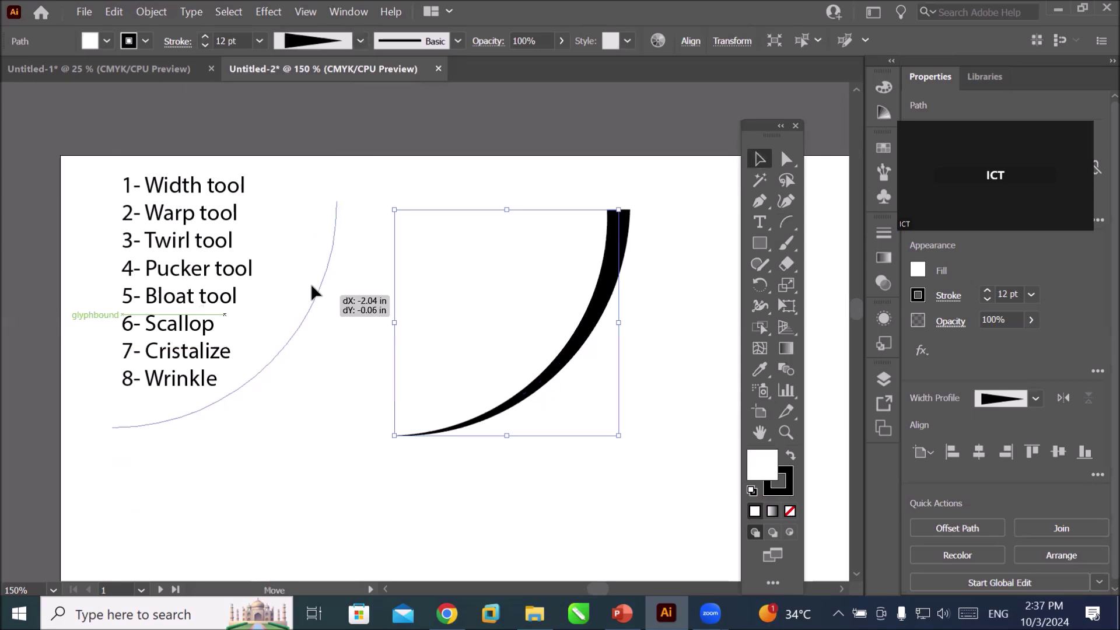
pyautogui.moveTo(312, 378); pyautogui.dragTo(320, 299)
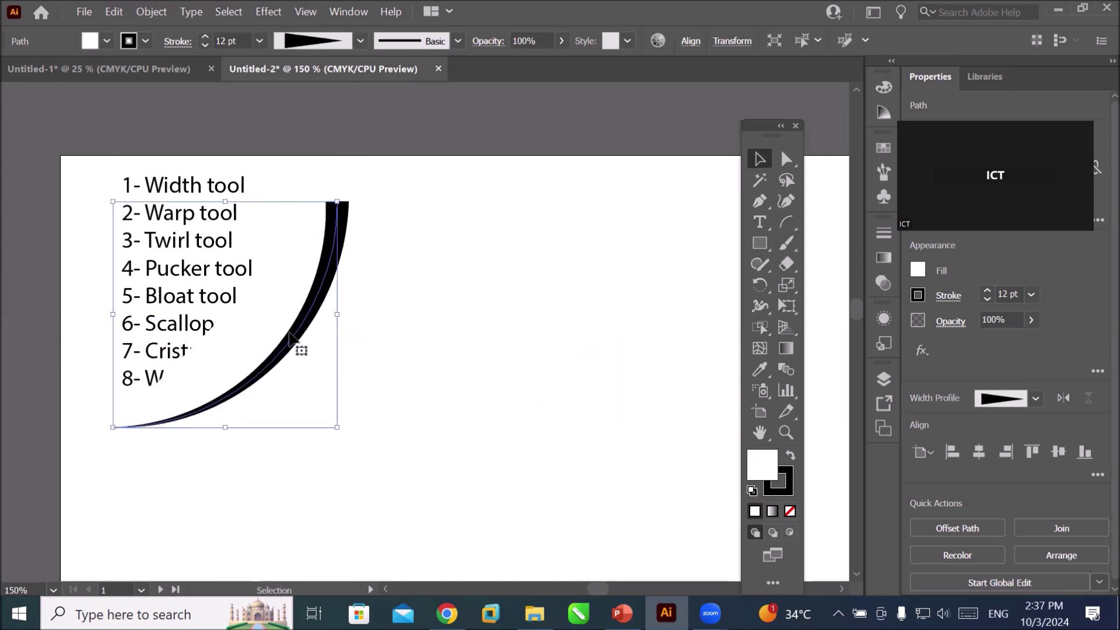
# - Set the arc's fill to None, enlarge it slightly from the top-right corner, and deselect
pyautogui.click(107, 45)
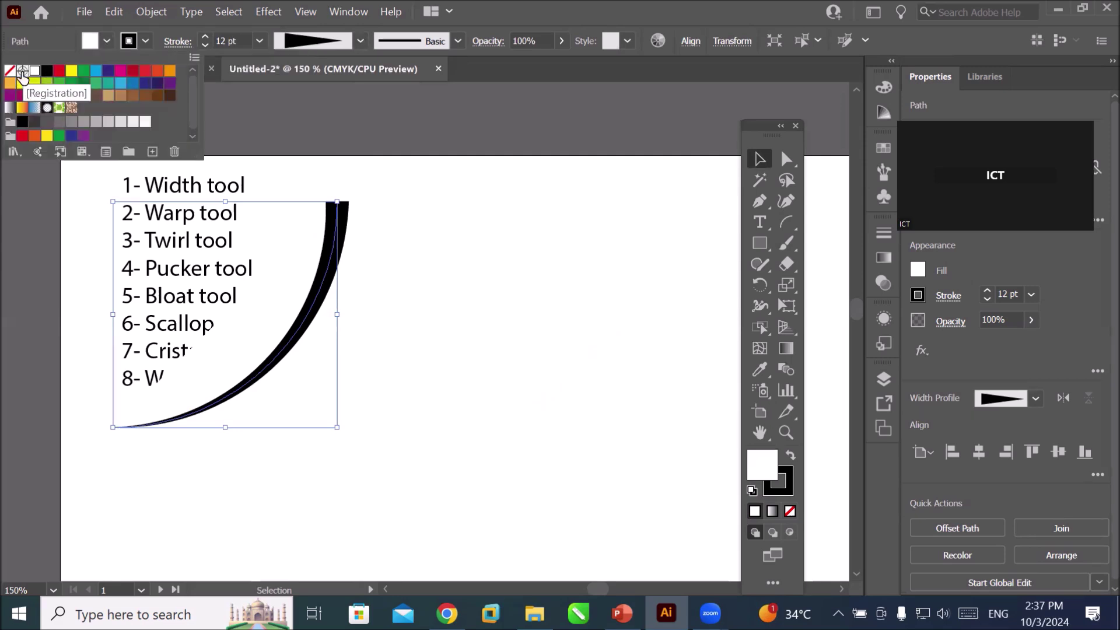
pyautogui.click(11, 72)
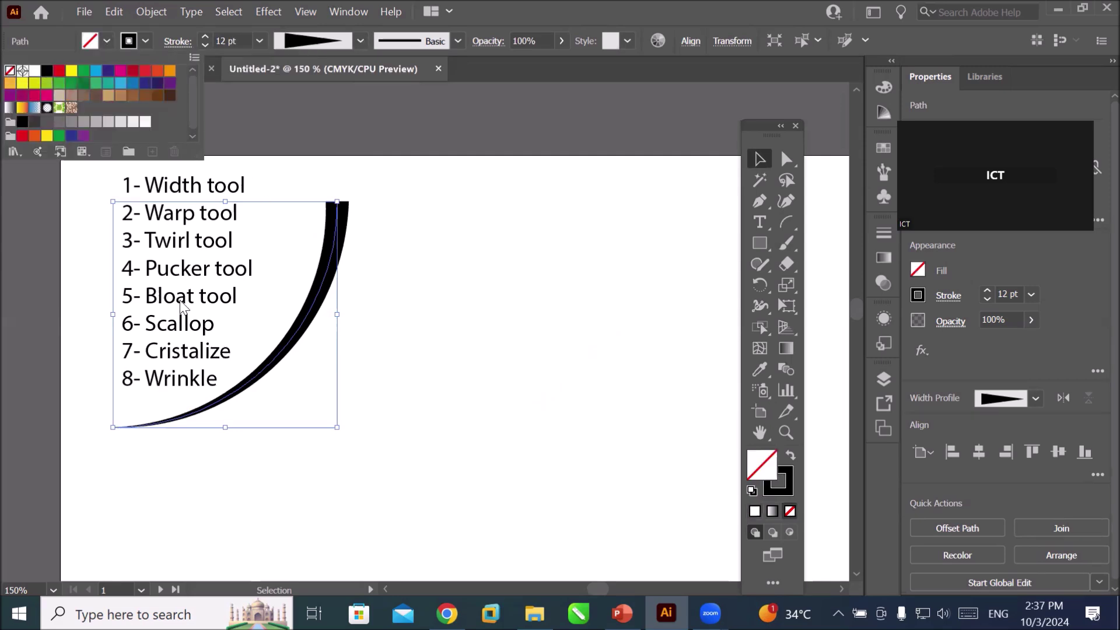
pyautogui.click(337, 202)
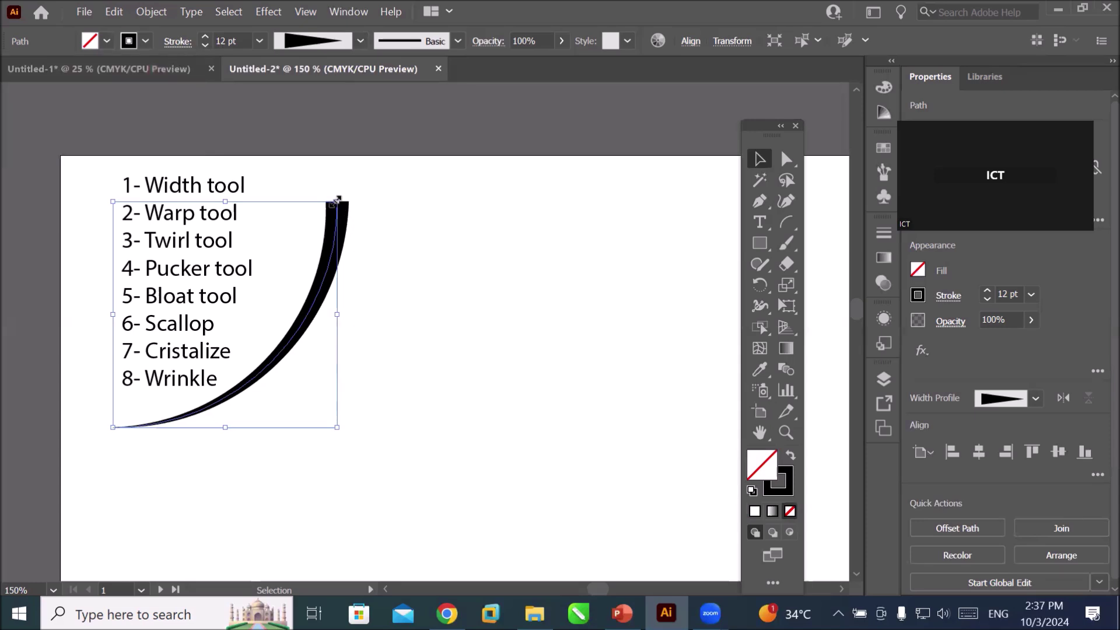
pyautogui.moveTo(336, 201); pyautogui.dragTo(363, 154)
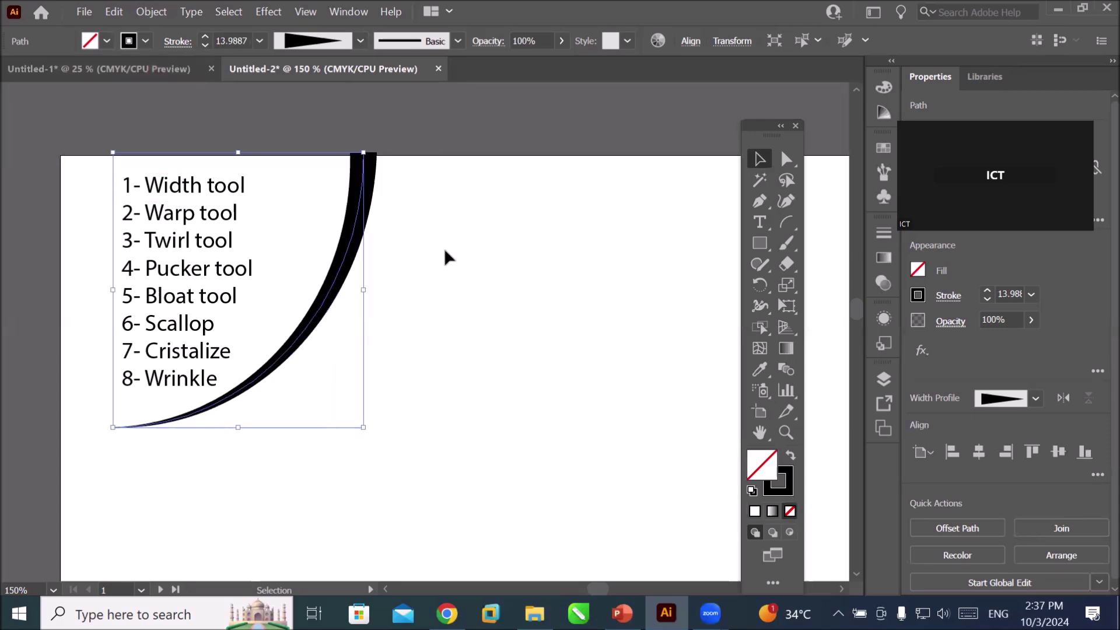
pyautogui.click(482, 261)
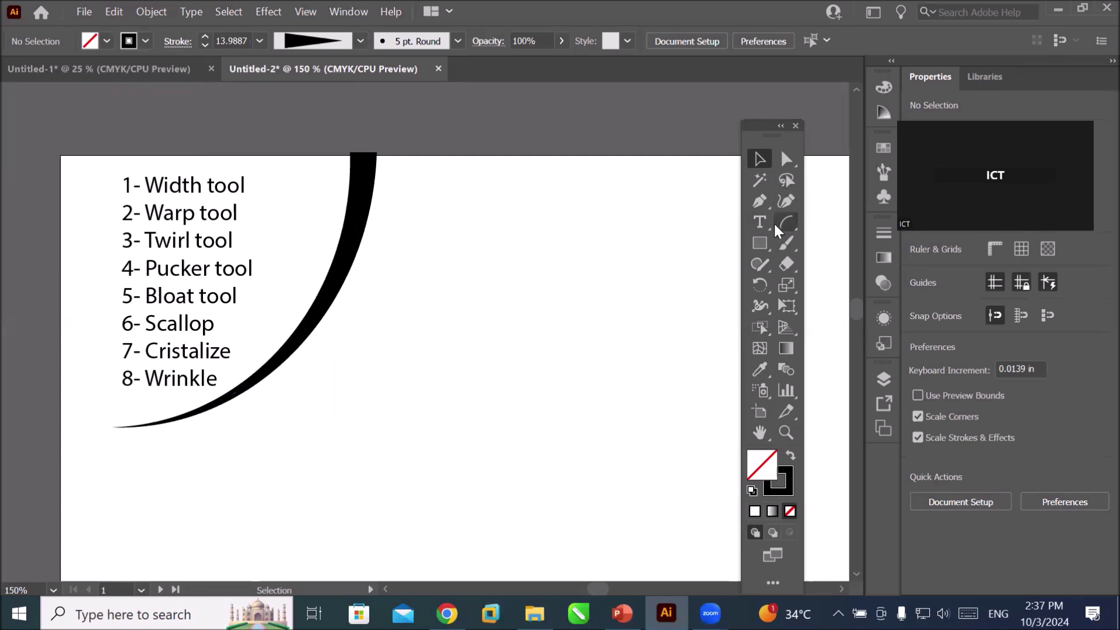
# - Draw a vertical line right of the arc with a 5 pt black stroke
pyautogui.moveTo(785, 233); pyautogui.dragTo(833, 225)
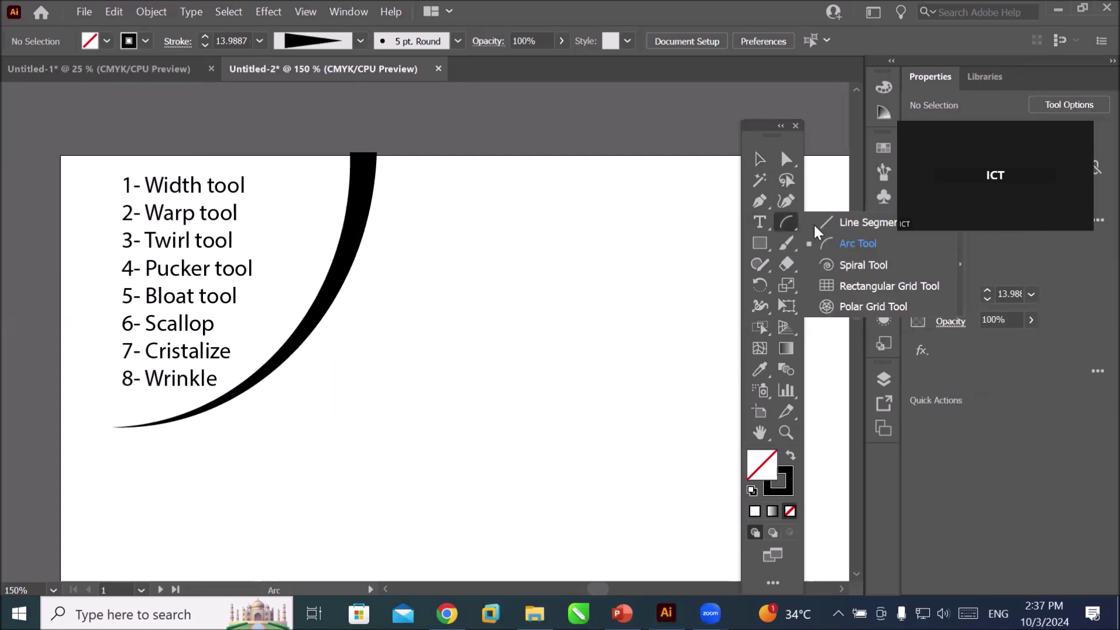
pyautogui.click(852, 222)
pyautogui.moveTo(559, 181); pyautogui.dragTo(566, 510)
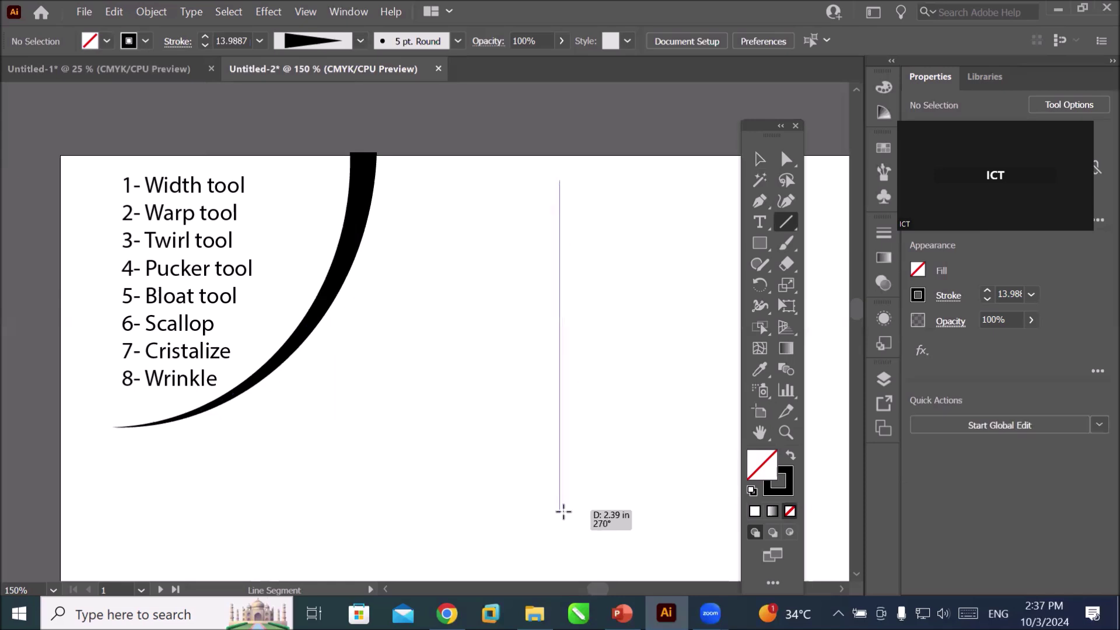
pyautogui.moveTo(566, 509); pyautogui.dragTo(567, 509)
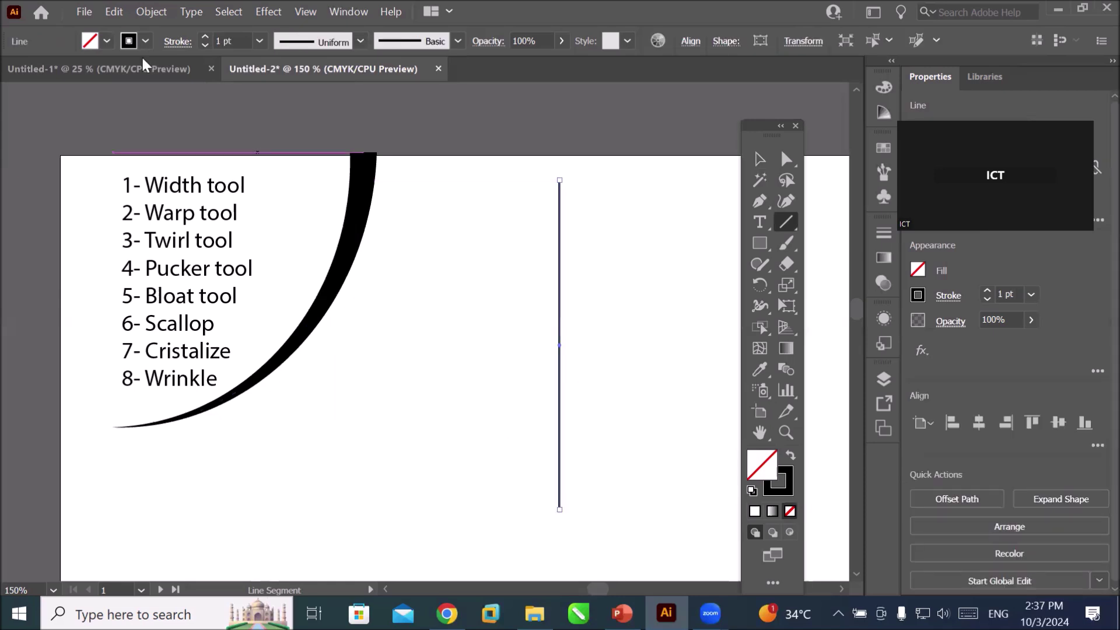
pyautogui.click(207, 37)
pyautogui.click(206, 37)
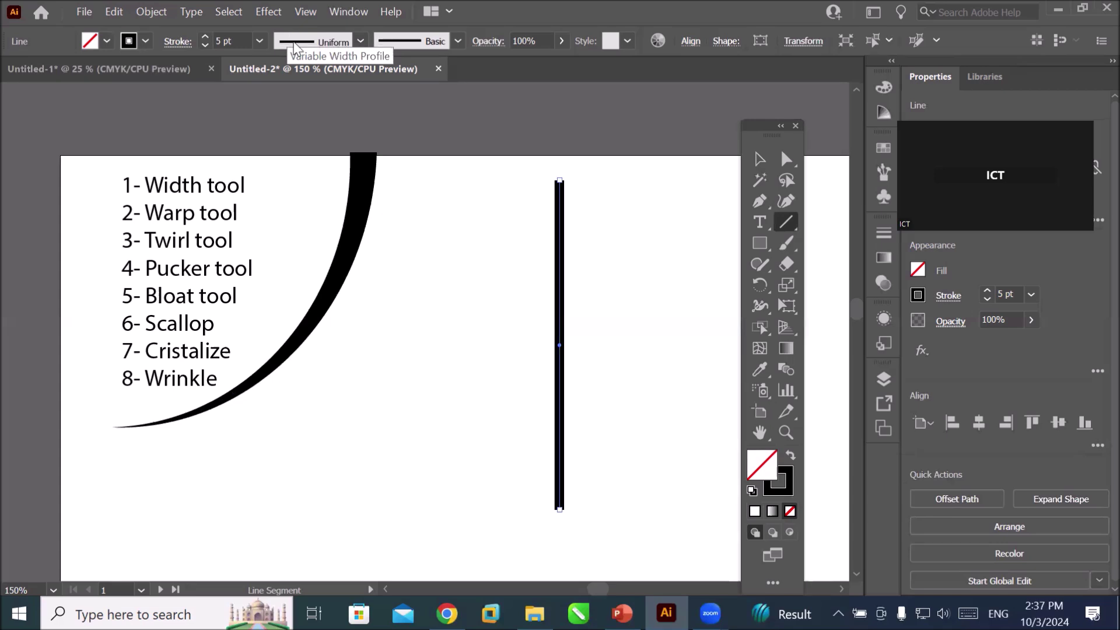
pyautogui.click(765, 307)
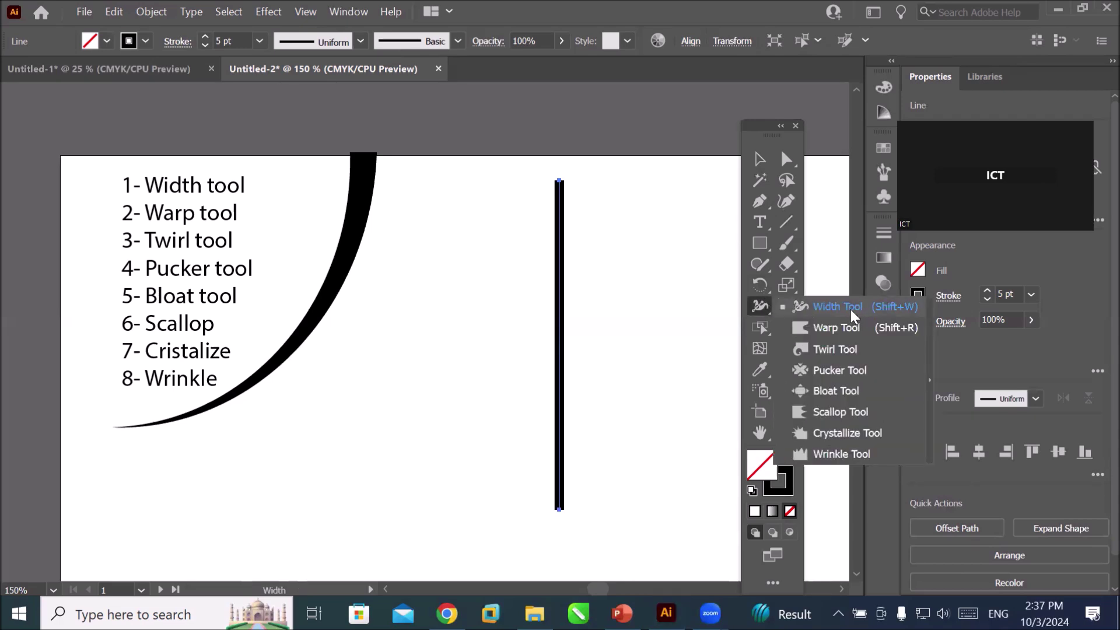
# - Widen and pinch the vertical line's stroke at several points into a vase-like silhouette
pyautogui.click(843, 311)
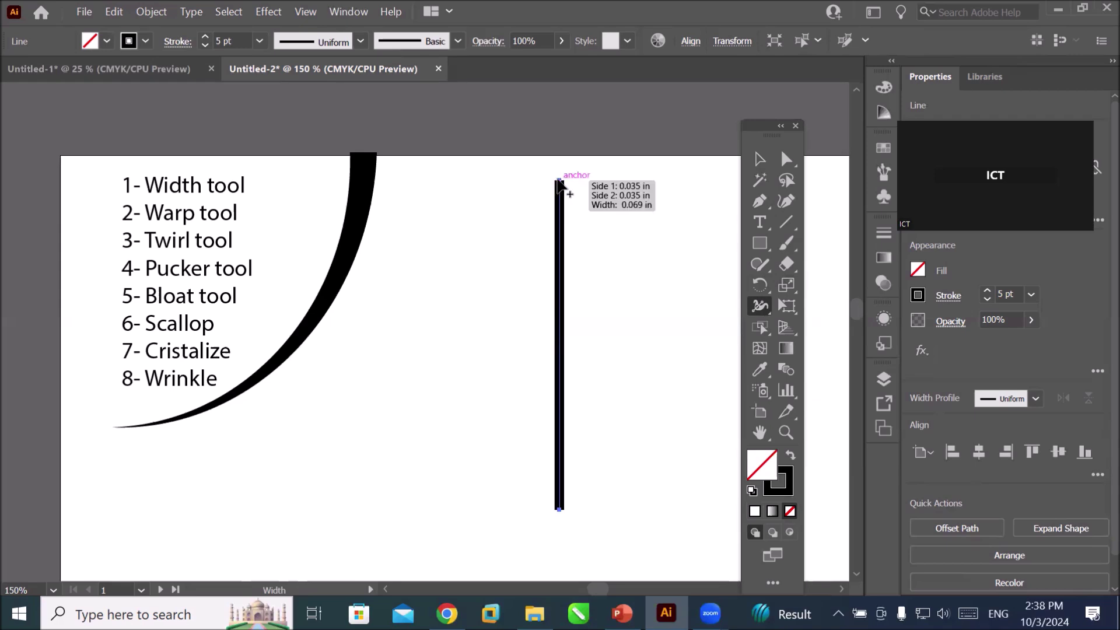
pyautogui.moveTo(562, 182)
pyautogui.mouseDown()
pyautogui.moveTo(670, 203)
pyautogui.moveTo(600, 199)
pyautogui.moveTo(564, 181)
pyautogui.moveTo(626, 203)
pyautogui.mouseUp()
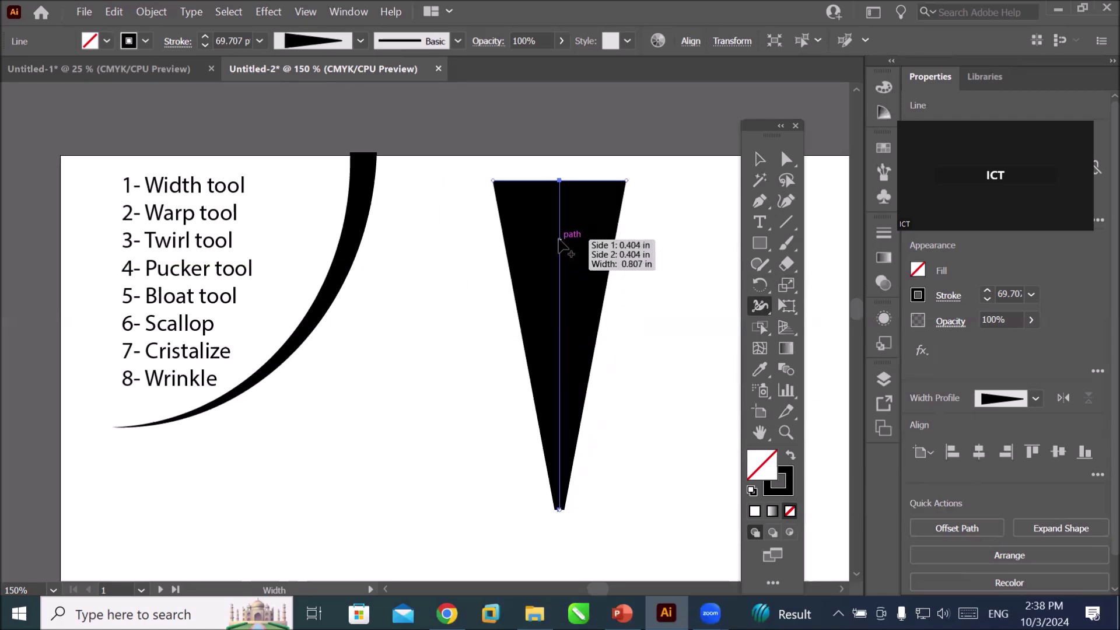
pyautogui.moveTo(559, 240); pyautogui.dragTo(569, 239)
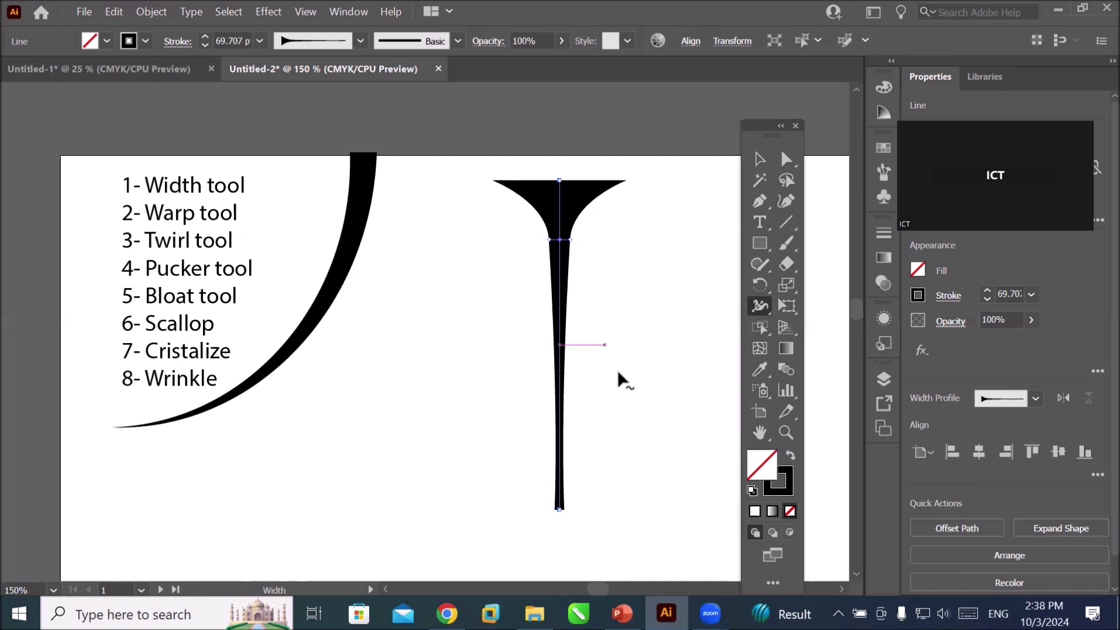
pyautogui.moveTo(561, 328); pyautogui.dragTo(579, 331)
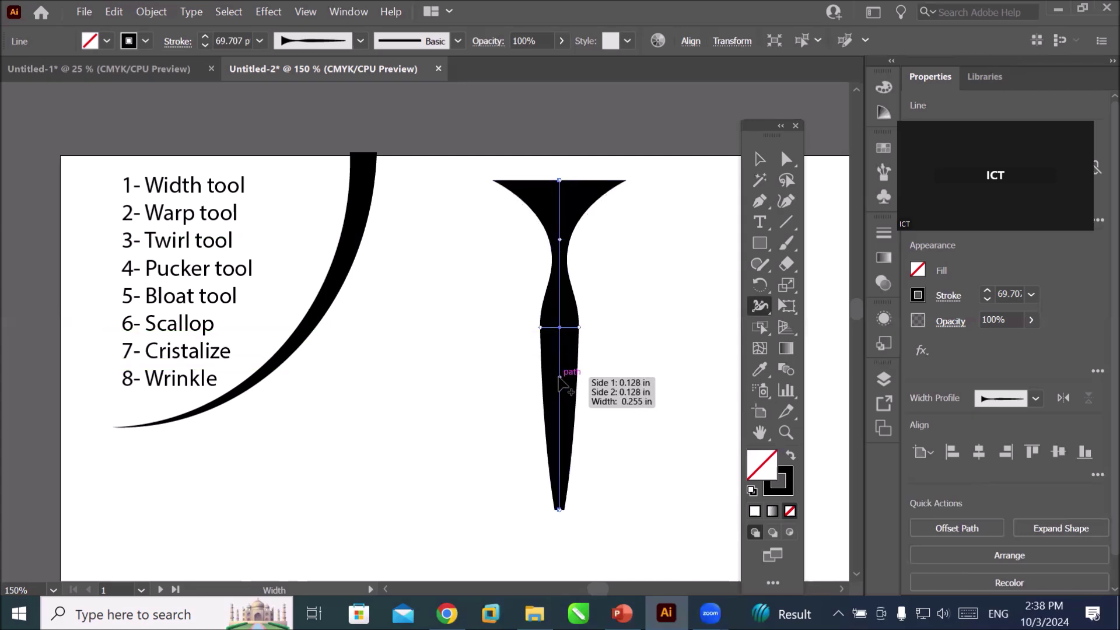
pyautogui.moveTo(568, 383); pyautogui.dragTo(609, 379)
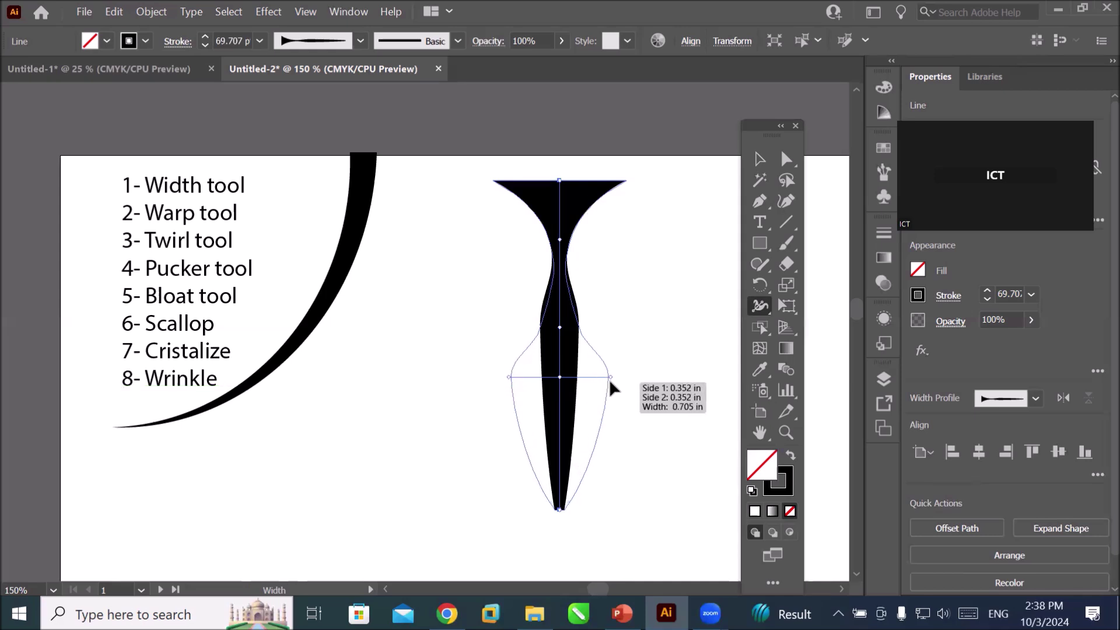
pyautogui.moveTo(562, 438); pyautogui.dragTo(649, 467)
pyautogui.moveTo(597, 451)
pyautogui.mouseDown()
pyautogui.moveTo(577, 450)
pyautogui.moveTo(674, 459)
pyautogui.mouseUp()
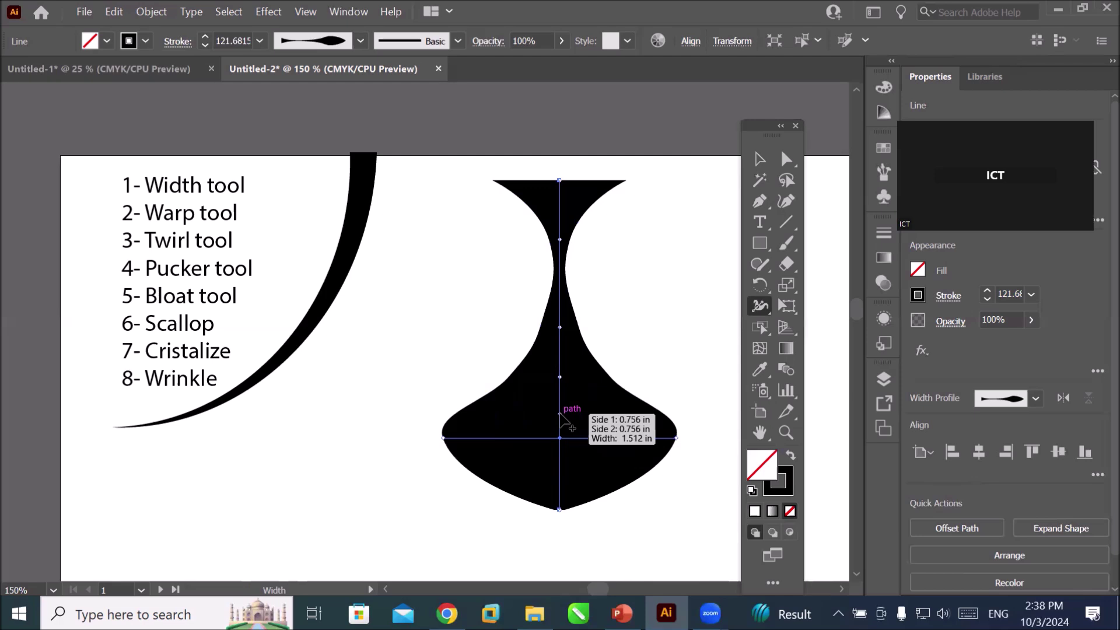
pyautogui.moveTo(559, 413); pyautogui.dragTo(577, 417)
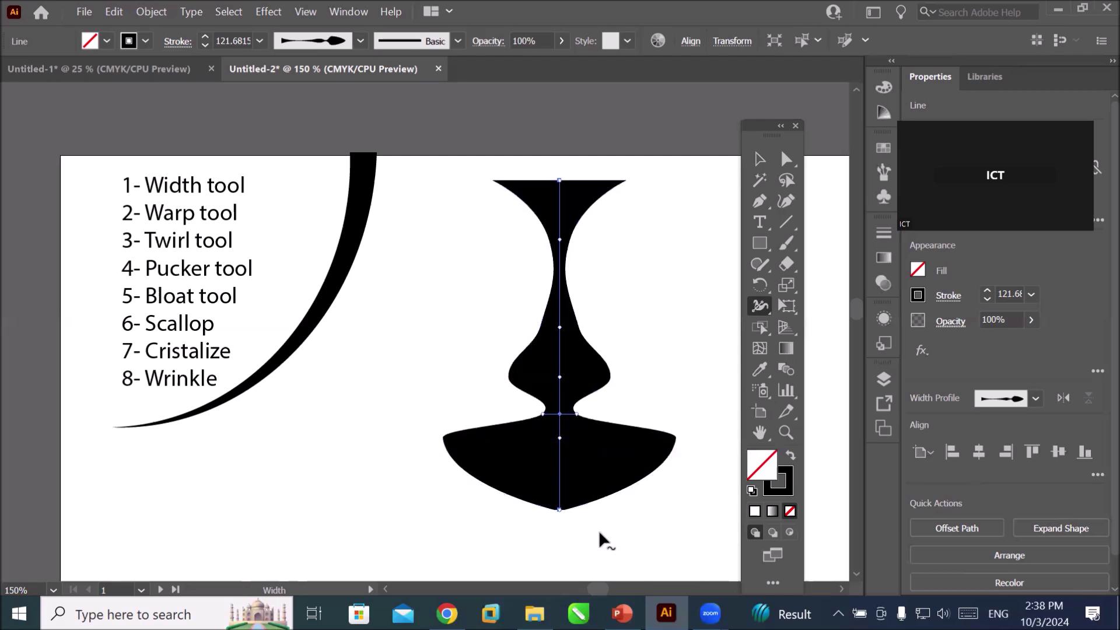
pyautogui.moveTo(560, 465); pyautogui.dragTo(576, 478)
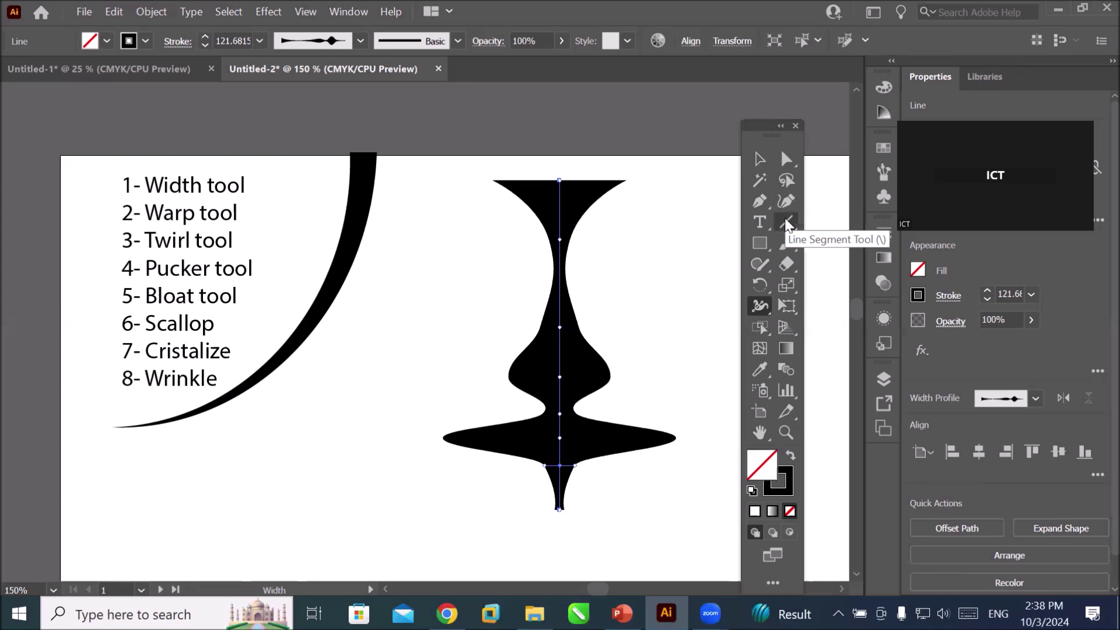
# - Draw an empty rectangle below the vase shape
pyautogui.click(760, 241)
pyautogui.scroll(-1, 668, 391)
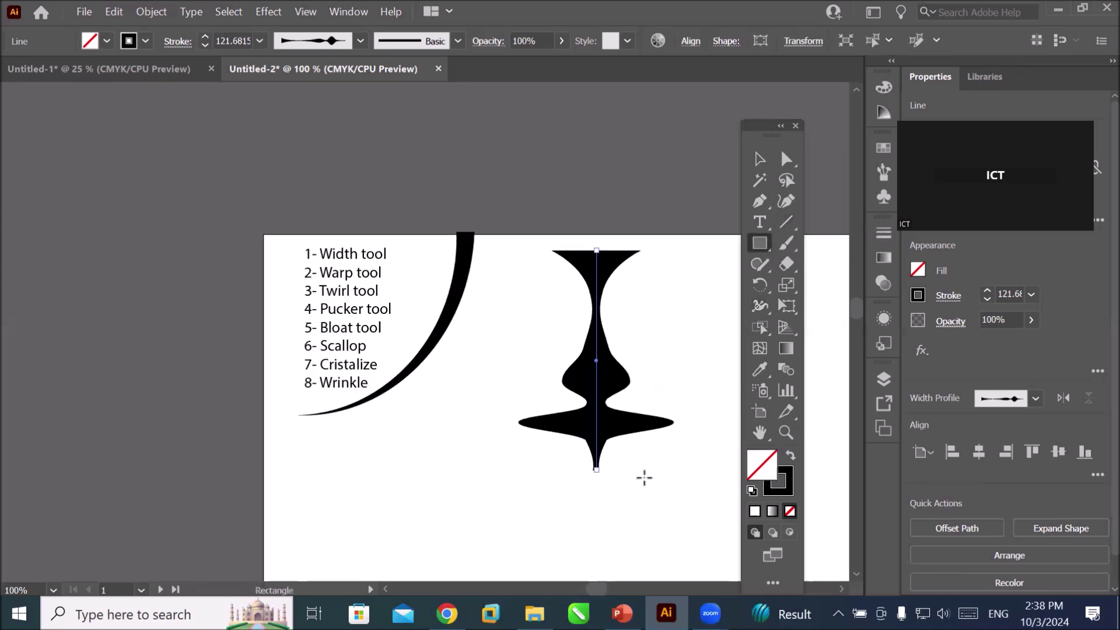
pyautogui.press('space')
pyautogui.moveTo(643, 494); pyautogui.dragTo(586, 327)
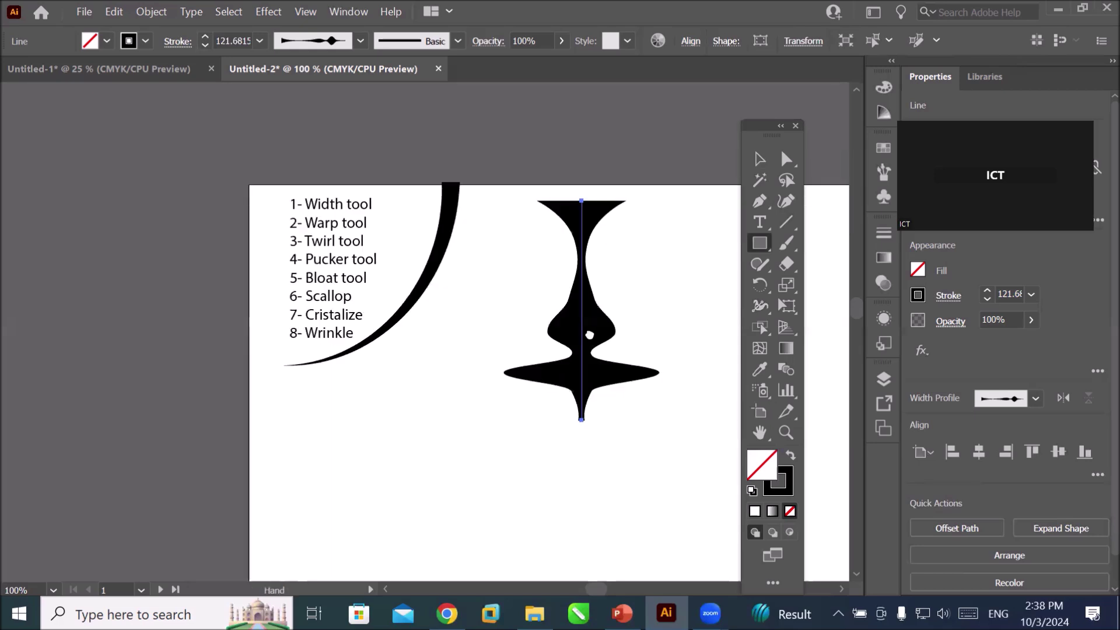
pyautogui.moveTo(367, 327)
pyautogui.mouseDown()
pyautogui.moveTo(554, 459)
pyautogui.moveTo(626, 470)
pyautogui.mouseUp()
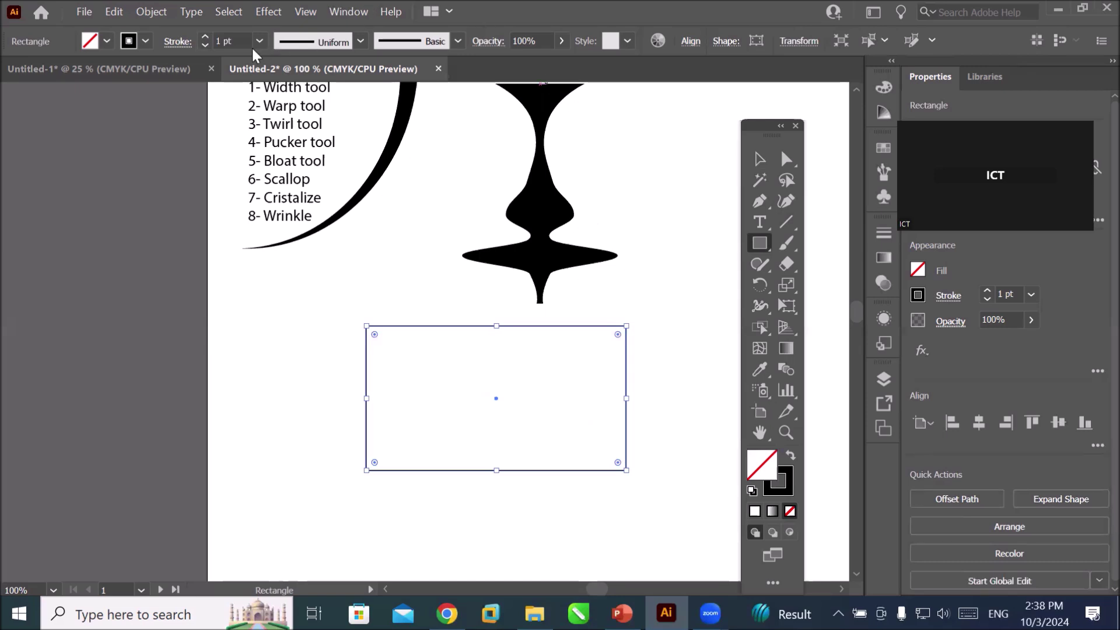
# - Give the rectangle a 5 pt outline, trying wavy, arc and hexagon profiles before returning to Uniform
pyautogui.click(205, 36)
pyautogui.click(205, 37)
pyautogui.click(205, 36)
pyautogui.click(205, 36)
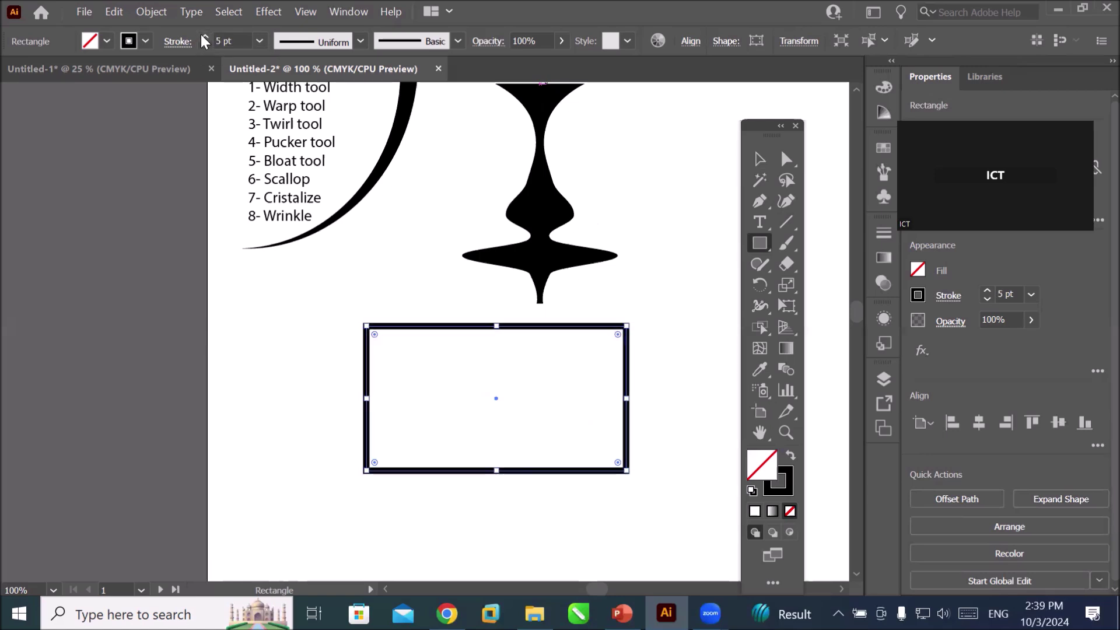
pyautogui.click(359, 40)
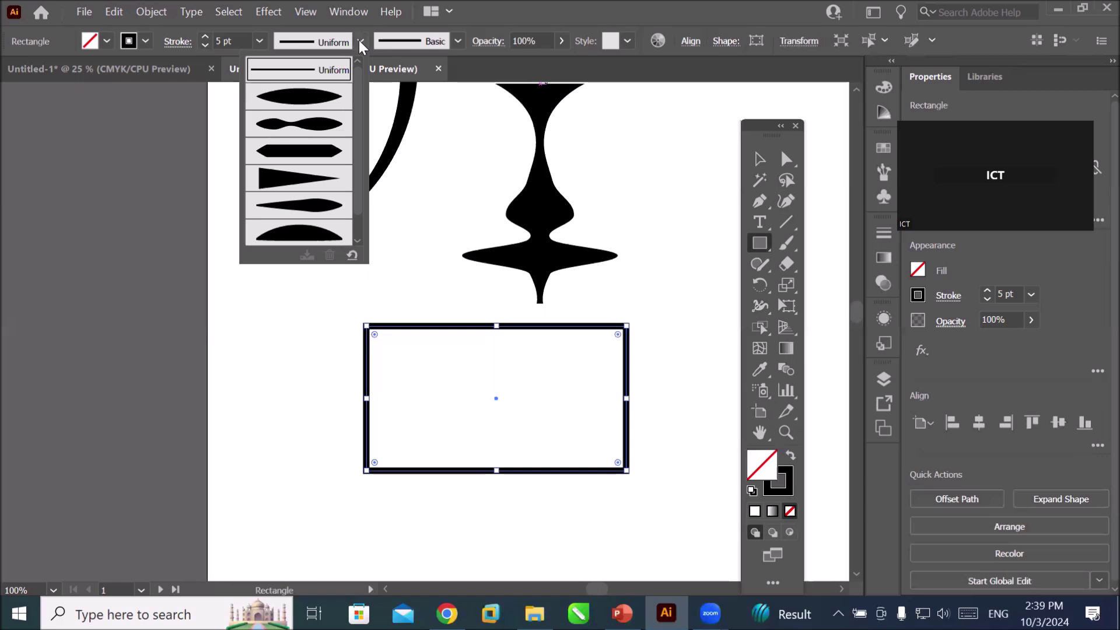
pyautogui.click(308, 124)
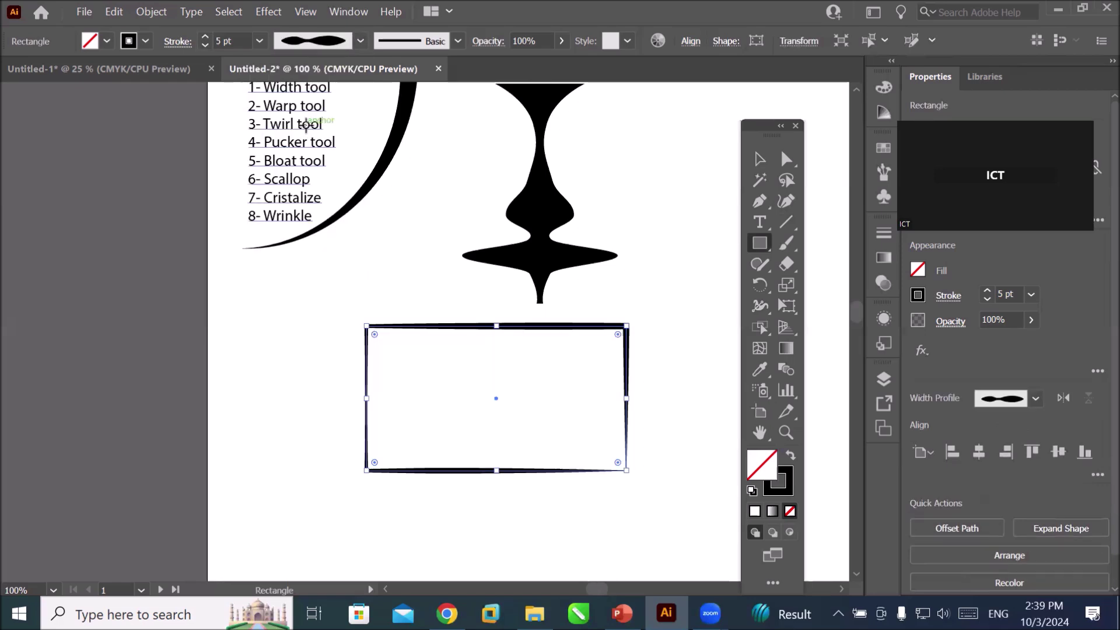
pyautogui.click(360, 40)
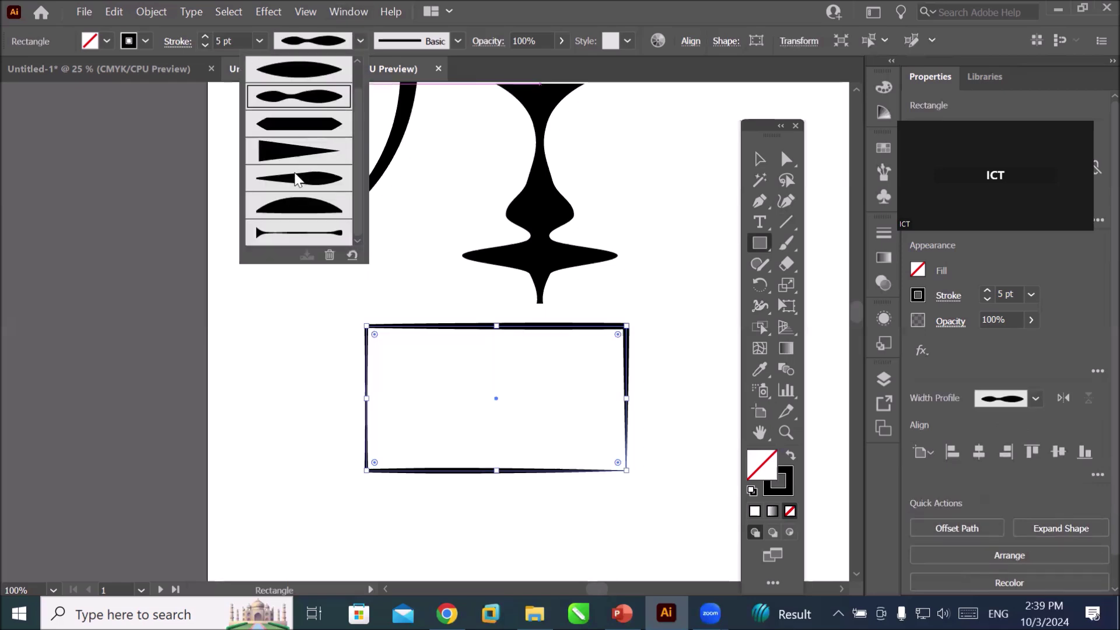
pyautogui.click(292, 209)
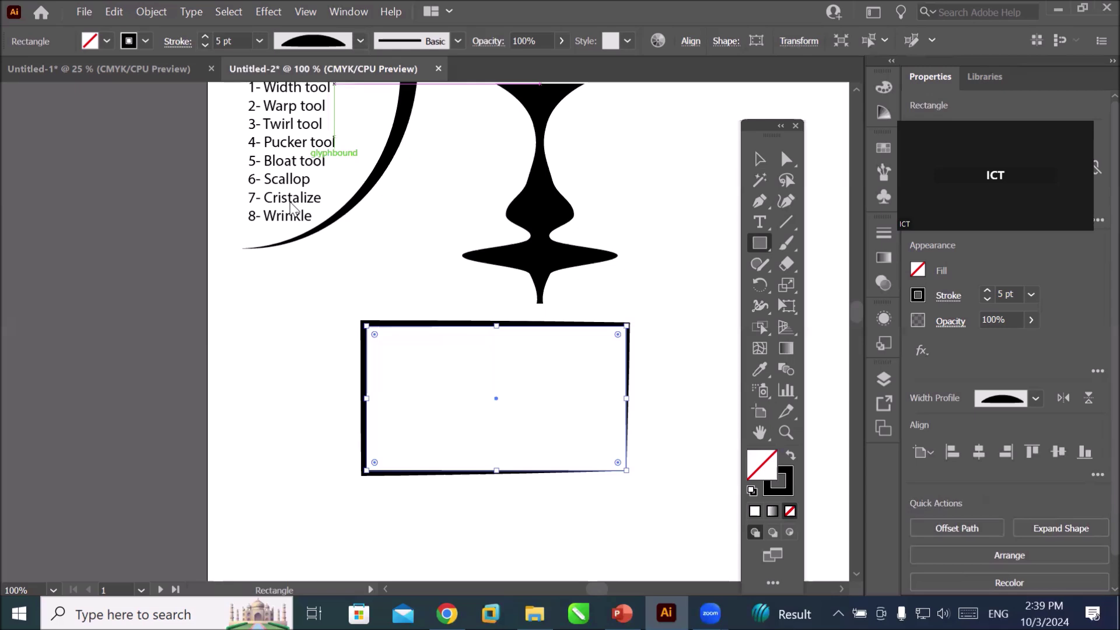
pyautogui.click(360, 41)
pyautogui.click(284, 135)
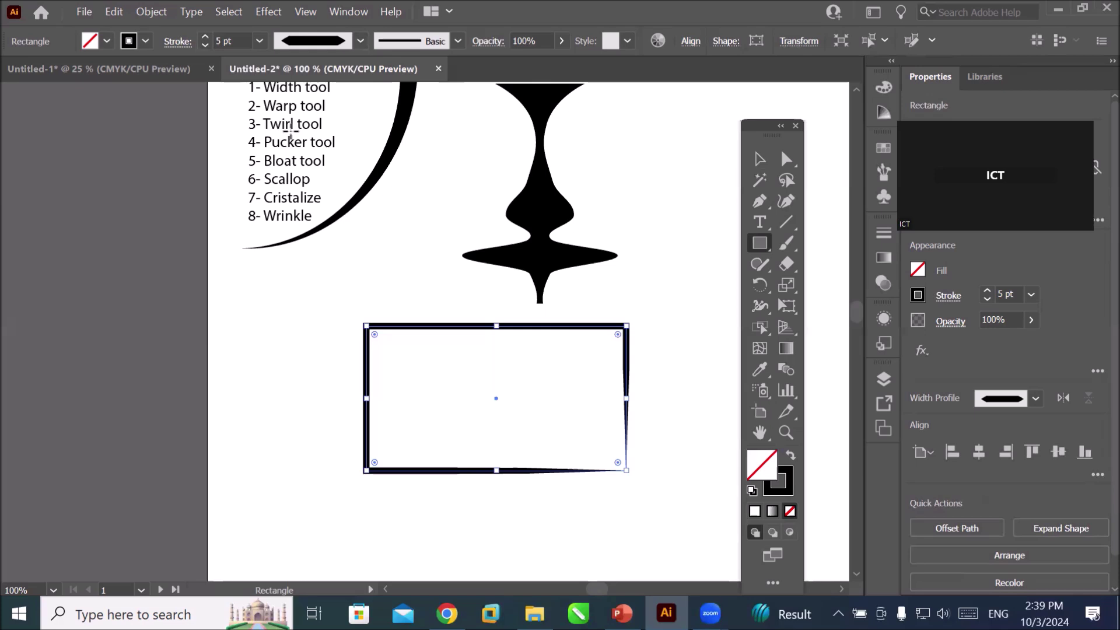
pyautogui.click(361, 42)
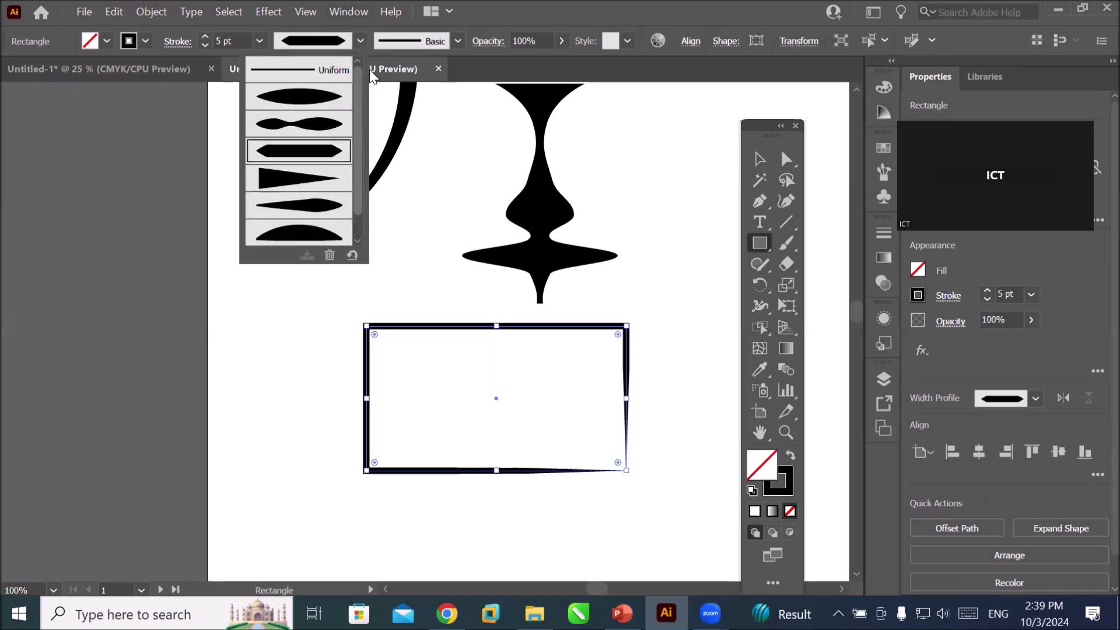
pyautogui.click(282, 70)
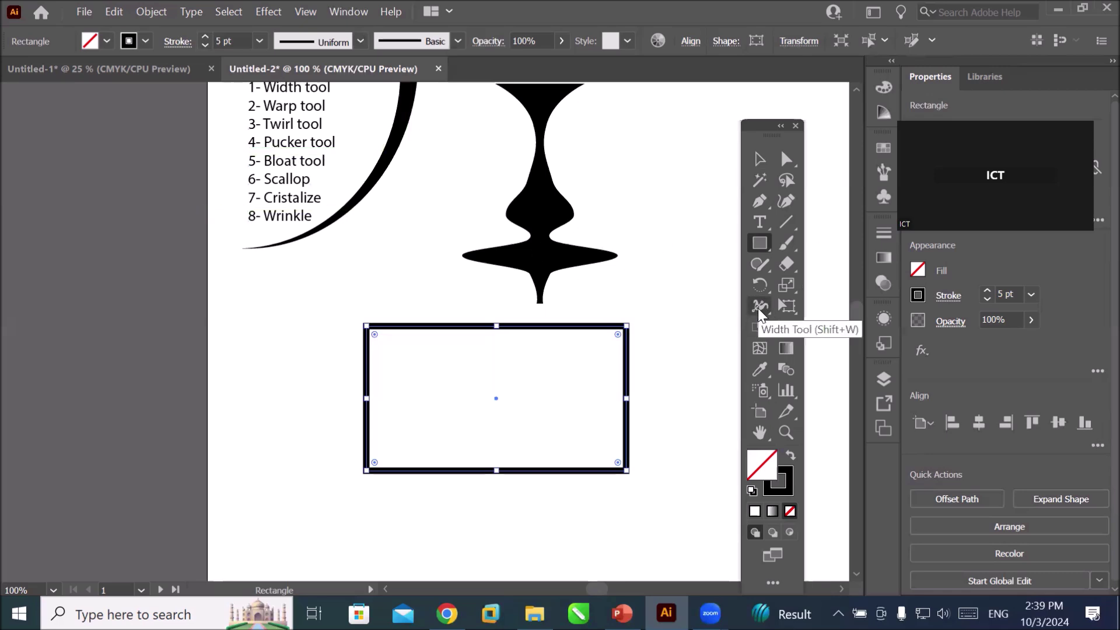
# - Widen the rectangle's stroke at points on its top, left, bottom and right edges
pyautogui.click(759, 307)
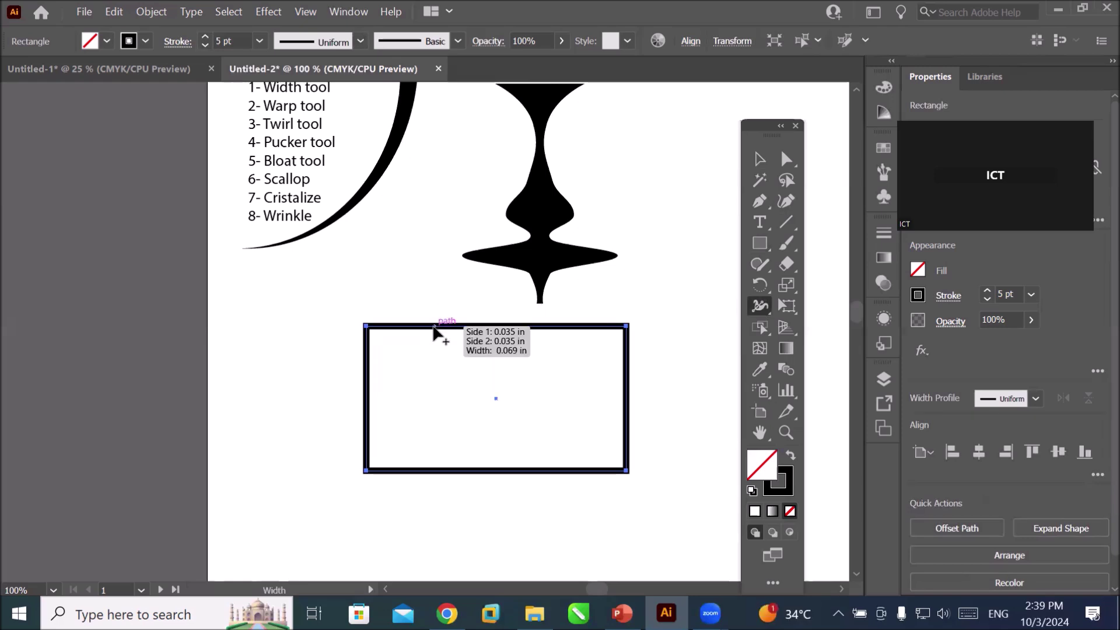
pyautogui.moveTo(434, 328); pyautogui.dragTo(433, 338)
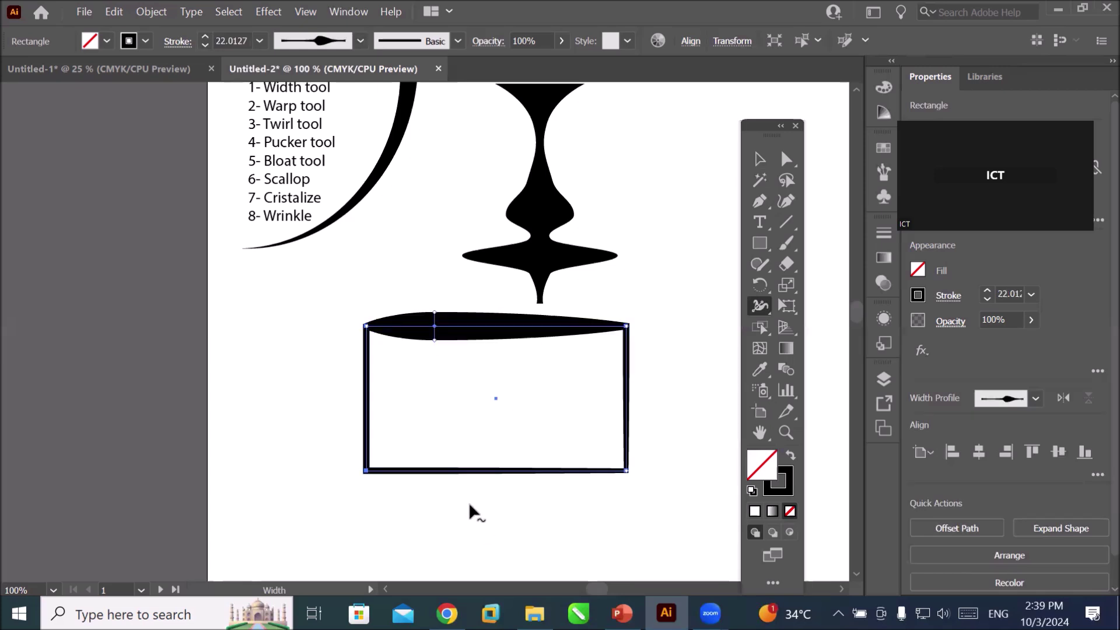
pyautogui.moveTo(376, 445); pyautogui.dragTo(381, 451)
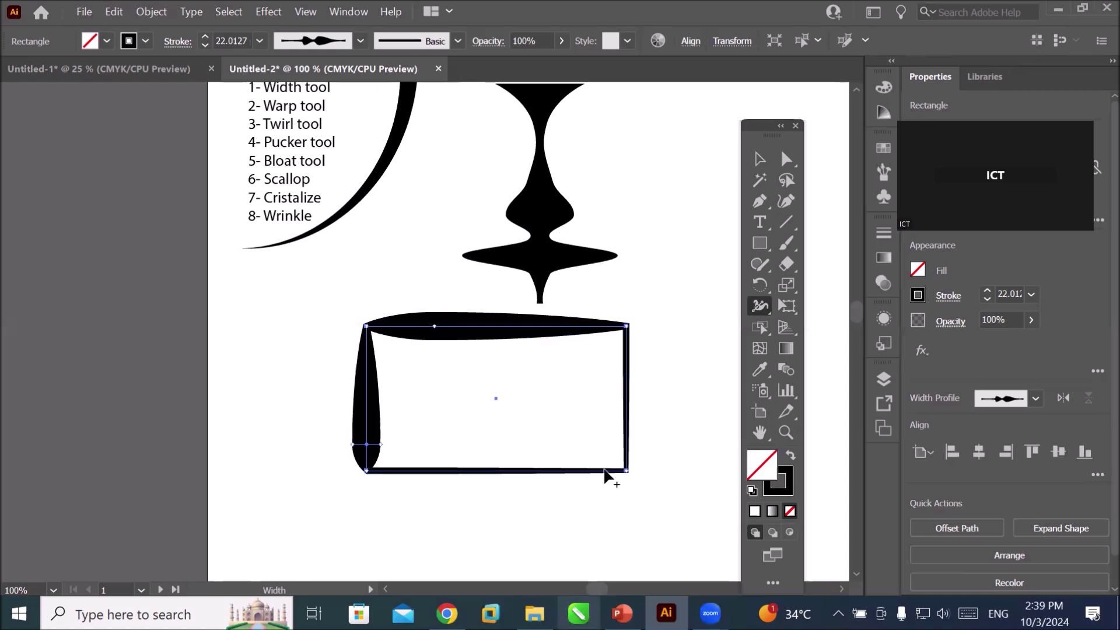
pyautogui.moveTo(604, 470); pyautogui.dragTo(605, 484)
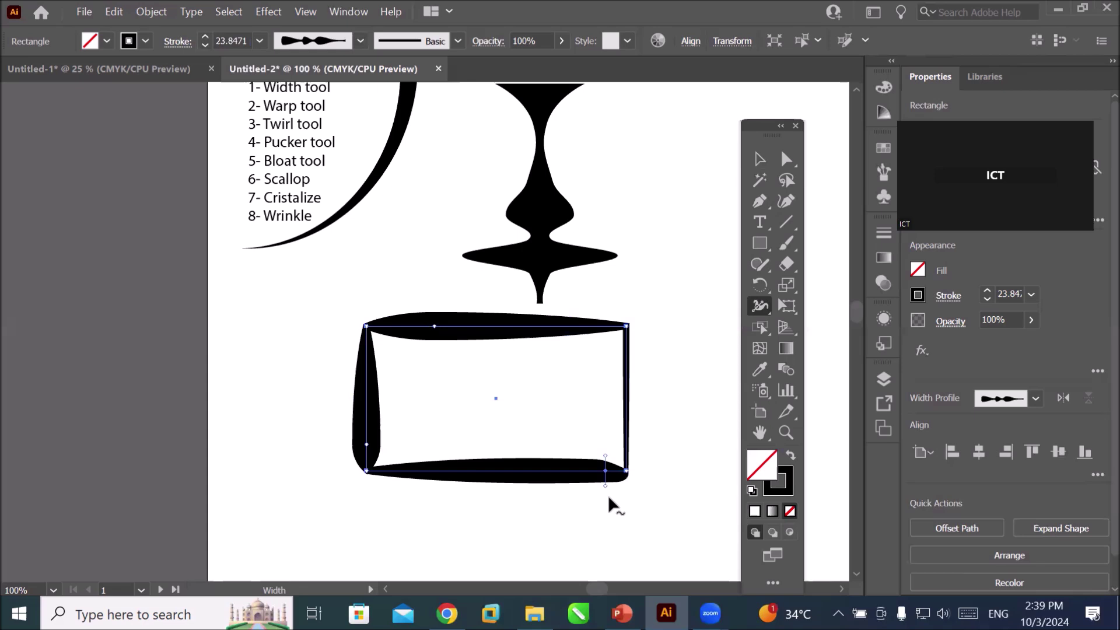
pyautogui.moveTo(627, 399); pyautogui.dragTo(643, 400)
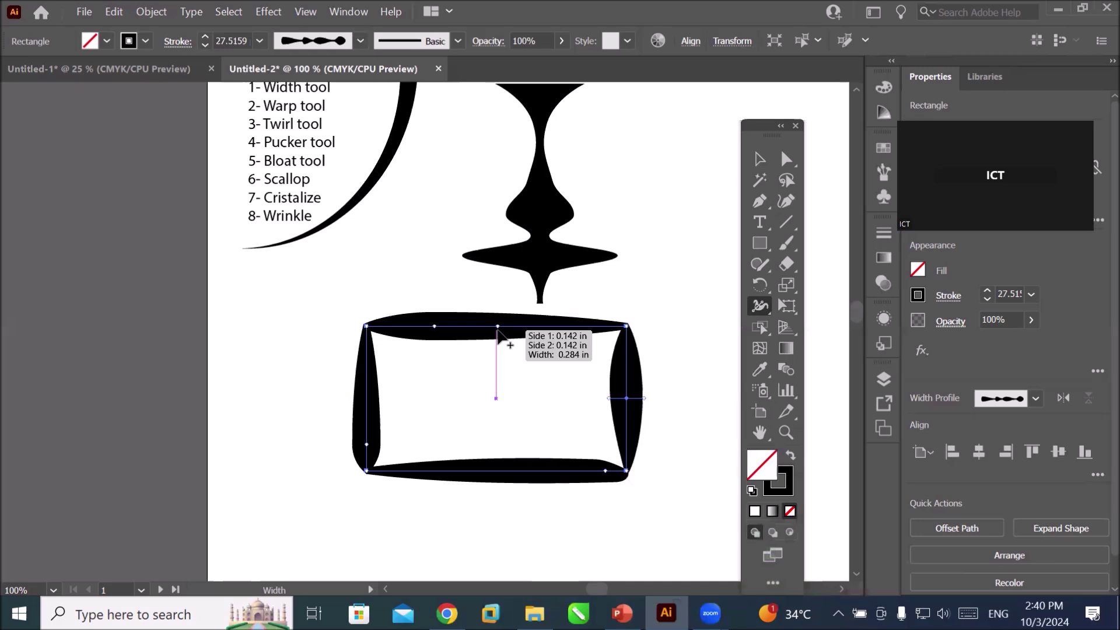
# - Pinch the stroke narrower at points along each edge for an uneven hand-inked frame
pyautogui.moveTo(498, 331); pyautogui.dragTo(498, 329)
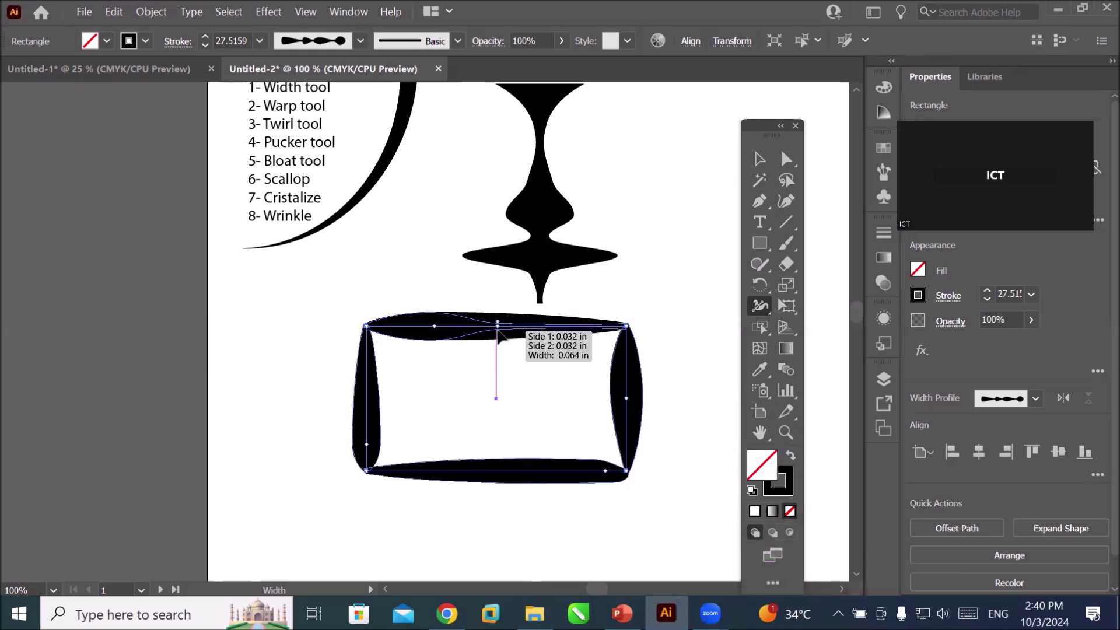
pyautogui.moveTo(498, 332); pyautogui.dragTo(498, 330)
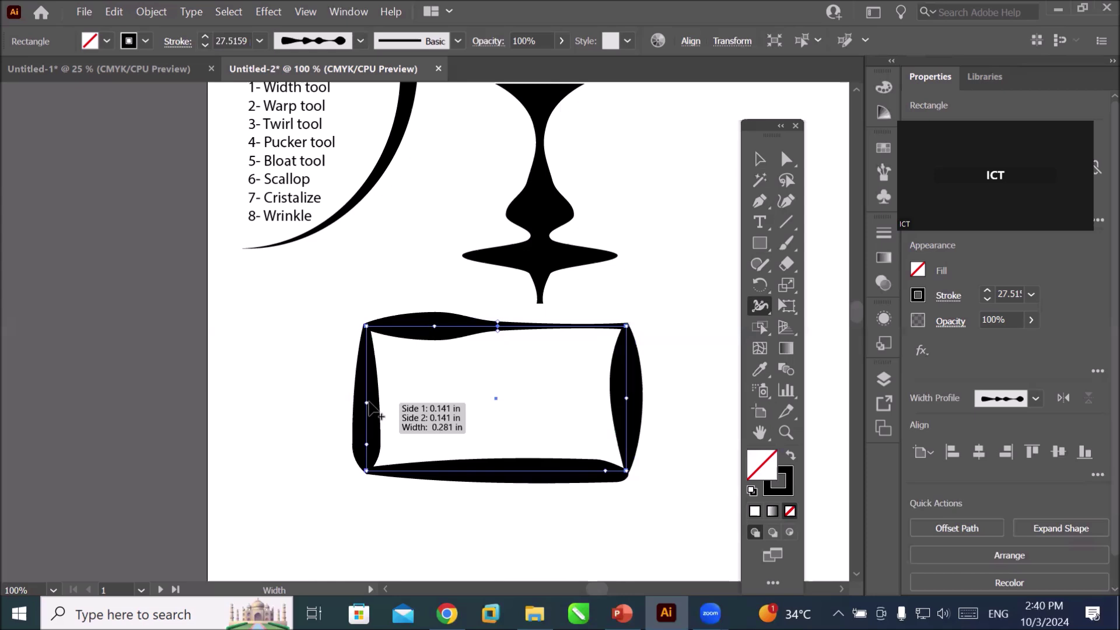
pyautogui.moveTo(370, 404); pyautogui.dragTo(375, 409)
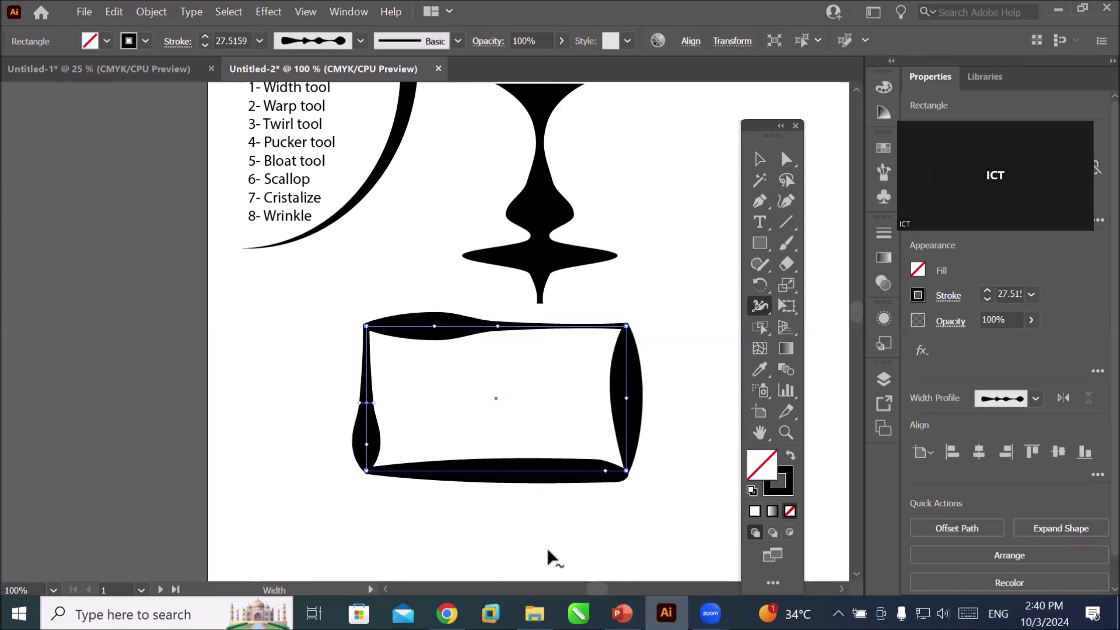
pyautogui.moveTo(570, 479); pyautogui.dragTo(570, 472)
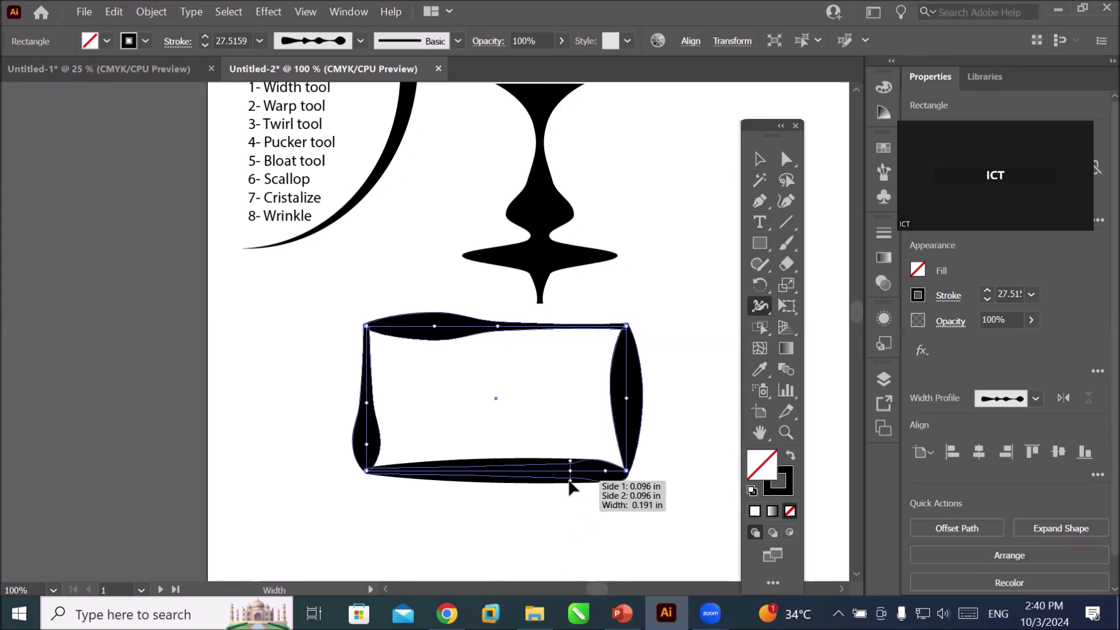
pyautogui.moveTo(627, 376); pyautogui.dragTo(624, 376)
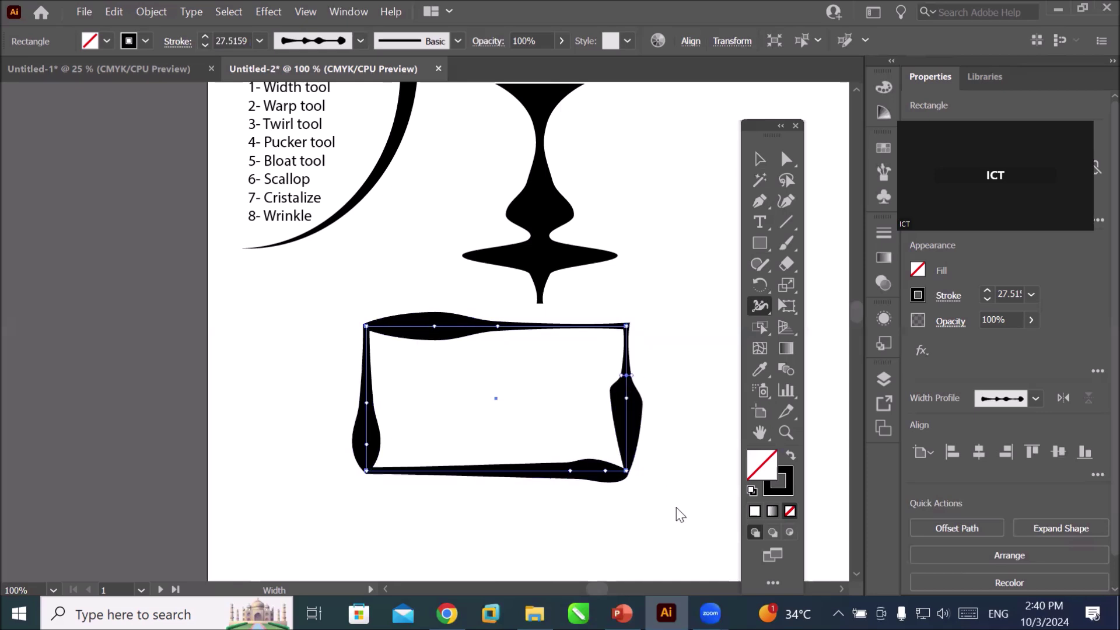
pyautogui.moveTo(632, 432); pyautogui.dragTo(636, 435)
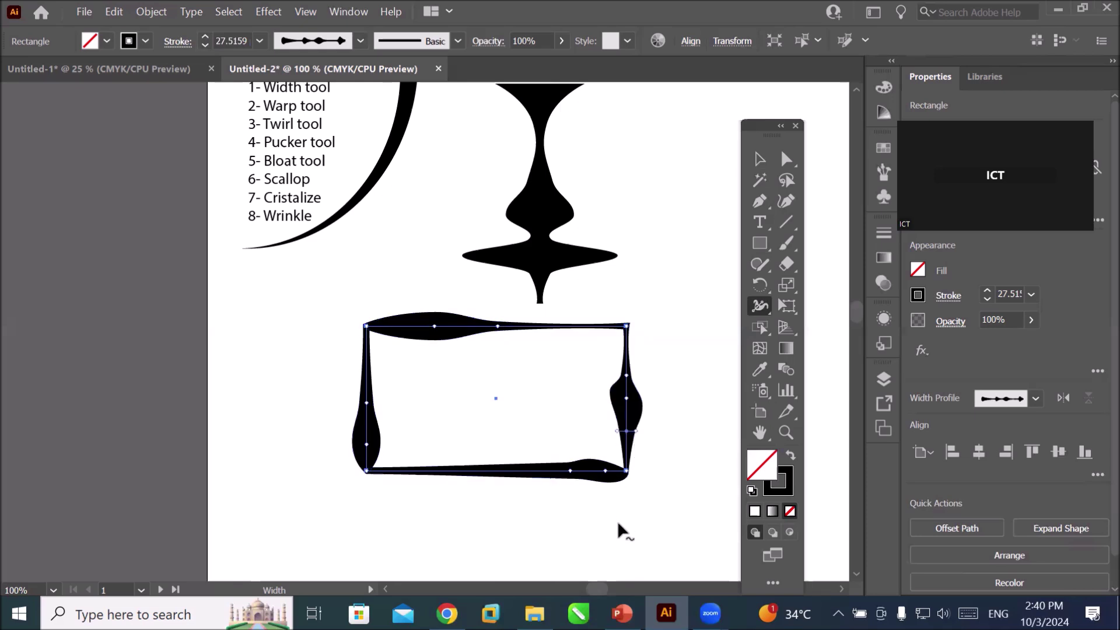
pyautogui.moveTo(615, 516); pyautogui.dragTo(563, 244)
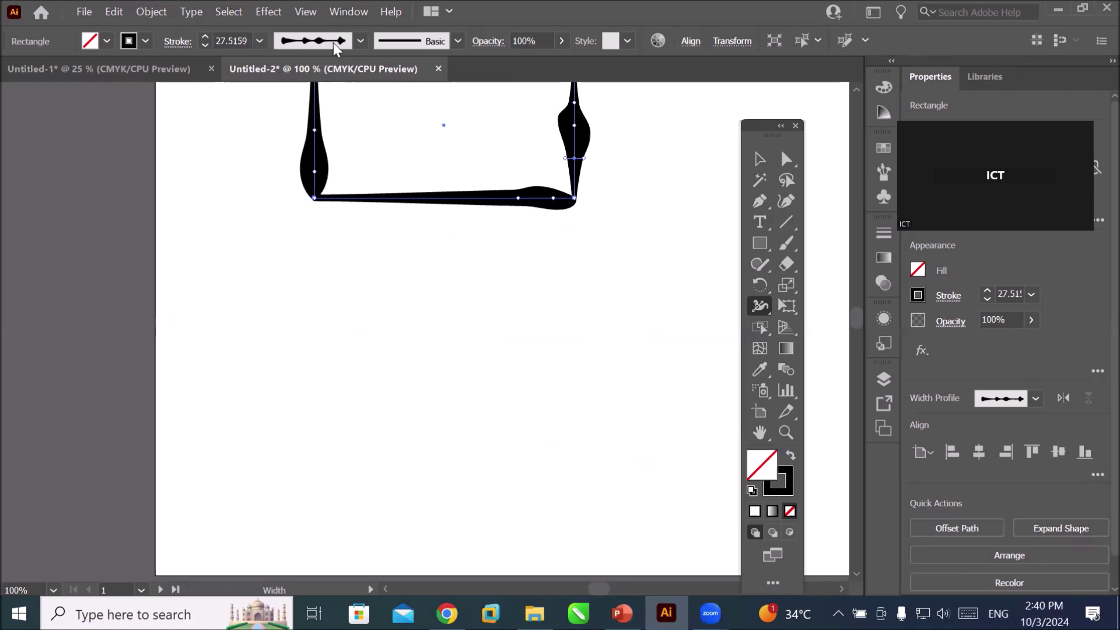
# - Browse the variable width profiles for the rectangle's outline, then close the list
pyautogui.click(361, 42)
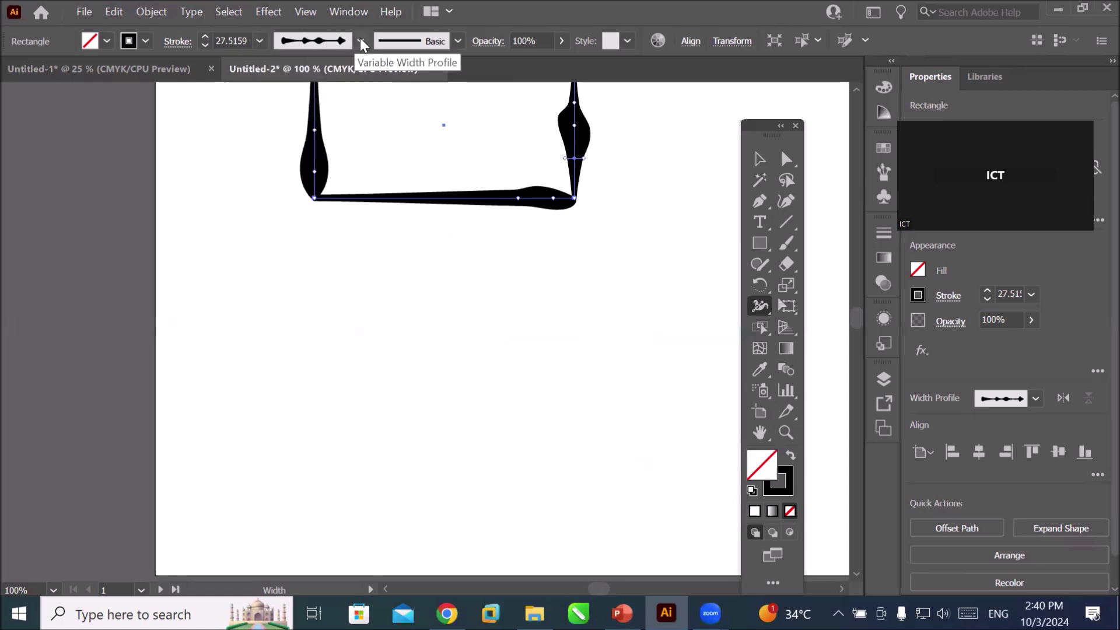
pyautogui.click(361, 42)
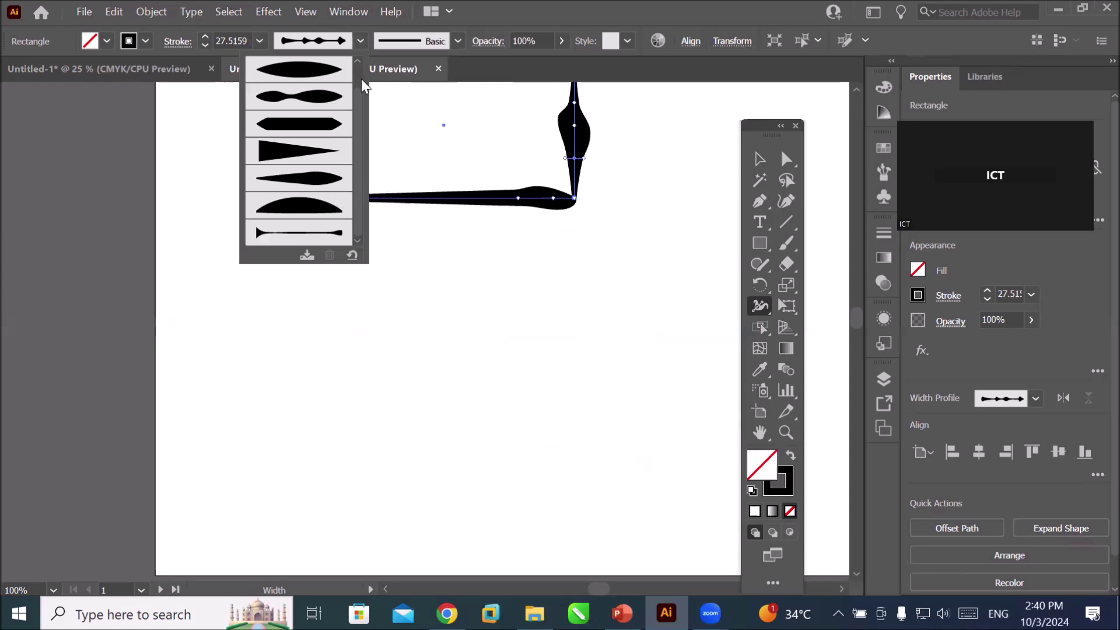
pyautogui.scroll(1, 358, 86)
pyautogui.scroll(-1, 358, 86)
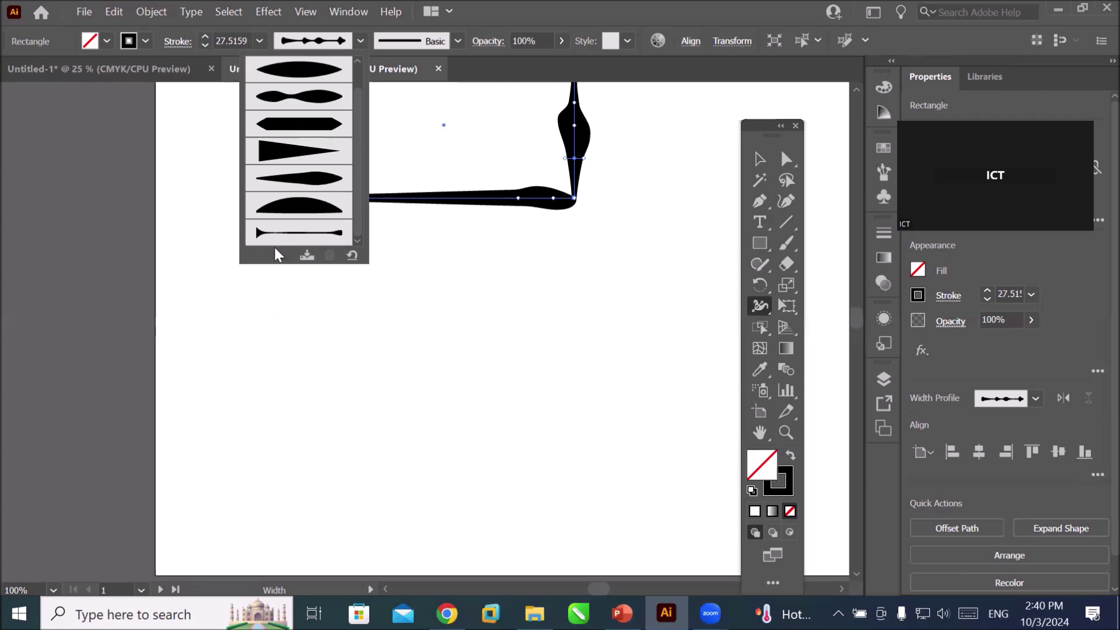
pyautogui.click(432, 293)
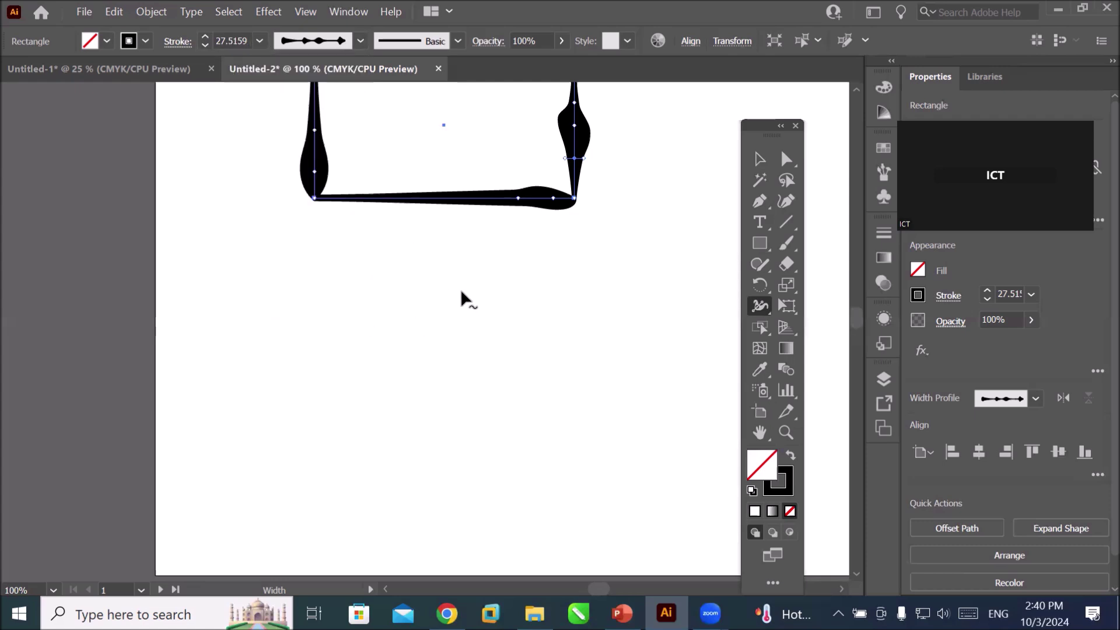
pyautogui.click(786, 223)
# - Draw a horizontal line below the rectangle and taper it from a thick left end
pyautogui.moveTo(279, 348); pyautogui.dragTo(626, 340)
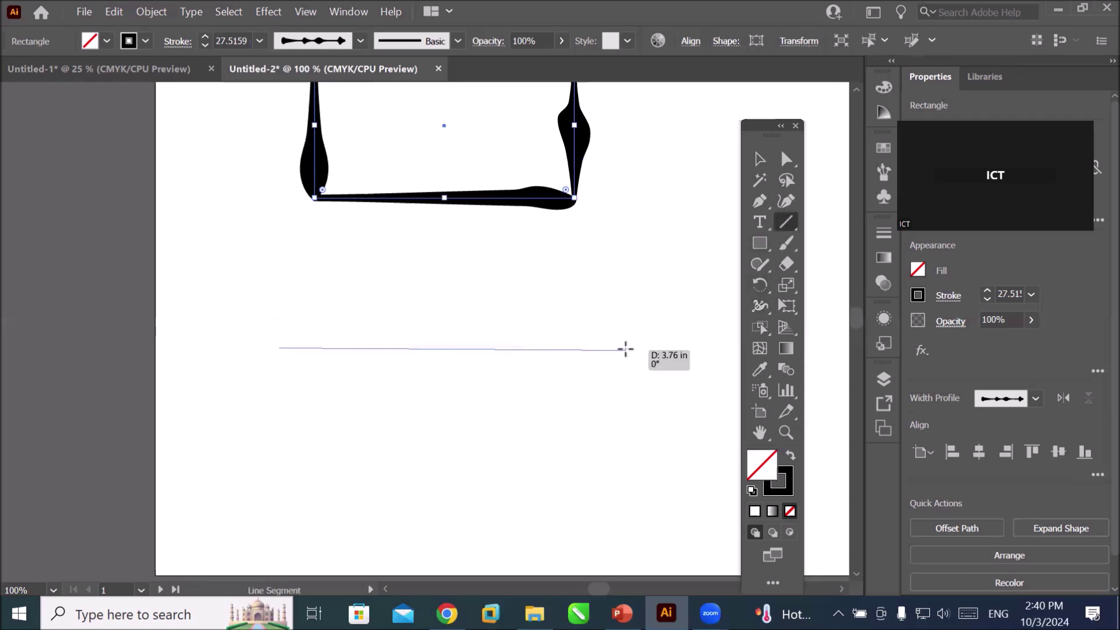
pyautogui.moveTo(625, 339); pyautogui.dragTo(626, 350)
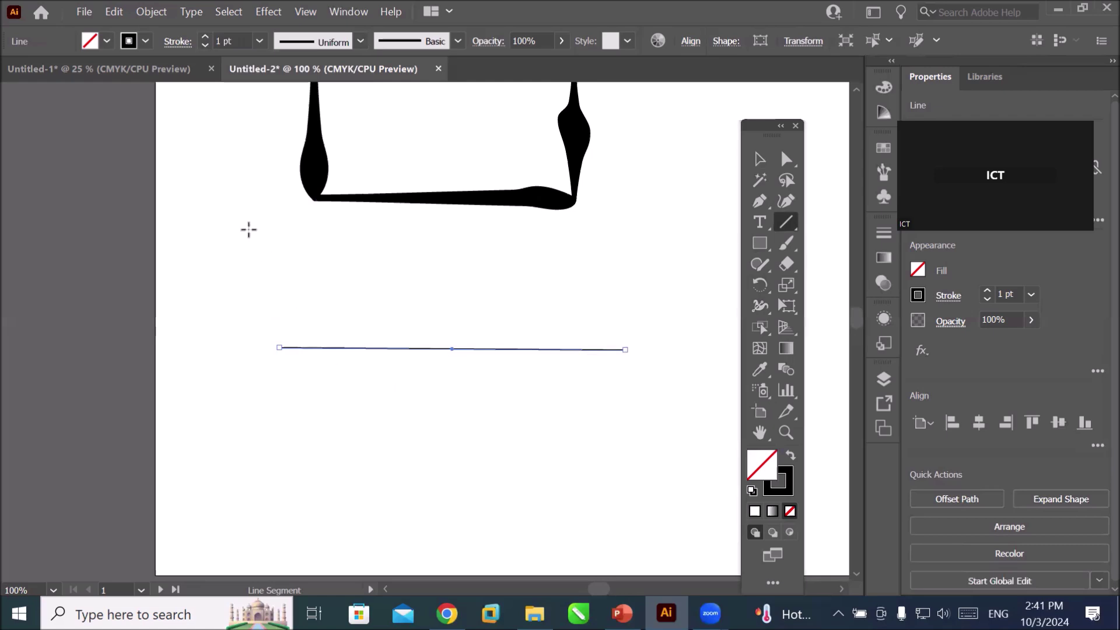
pyautogui.click(759, 306)
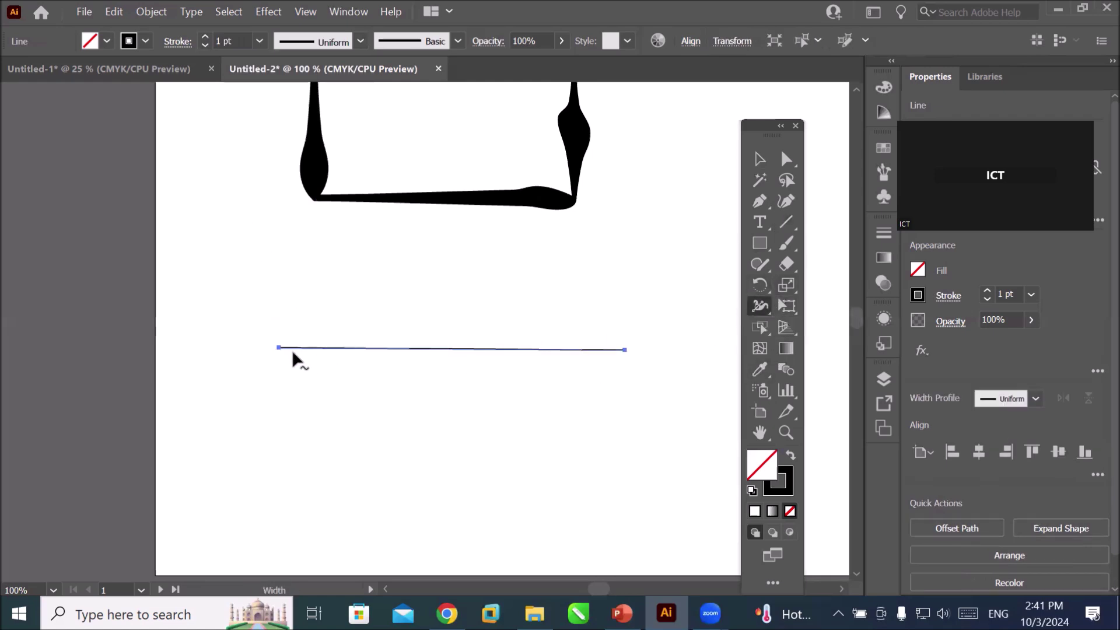
pyautogui.moveTo(278, 348); pyautogui.dragTo(280, 366)
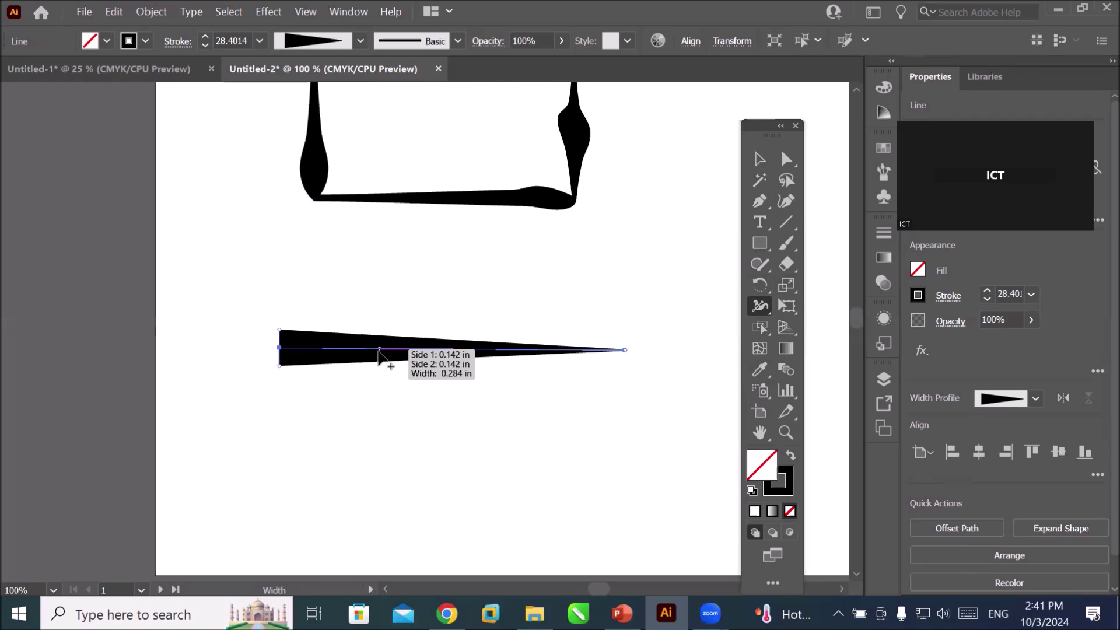
pyautogui.moveTo(379, 350); pyautogui.dragTo(376, 357)
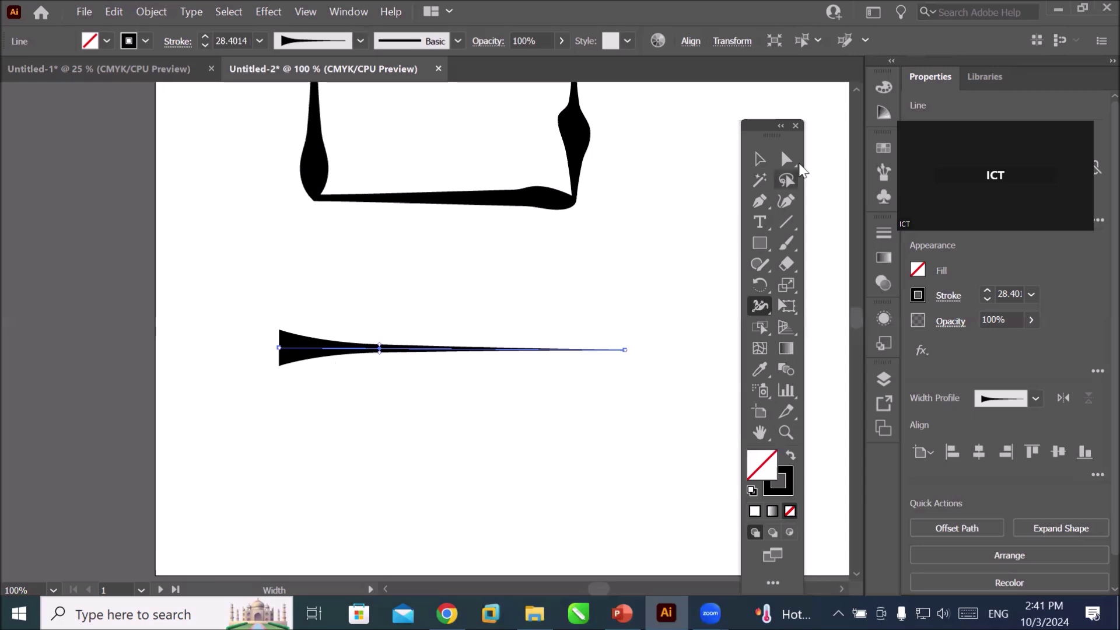
# - Save the line's tapered width as a new profile, Width Profile2
pyautogui.click(758, 158)
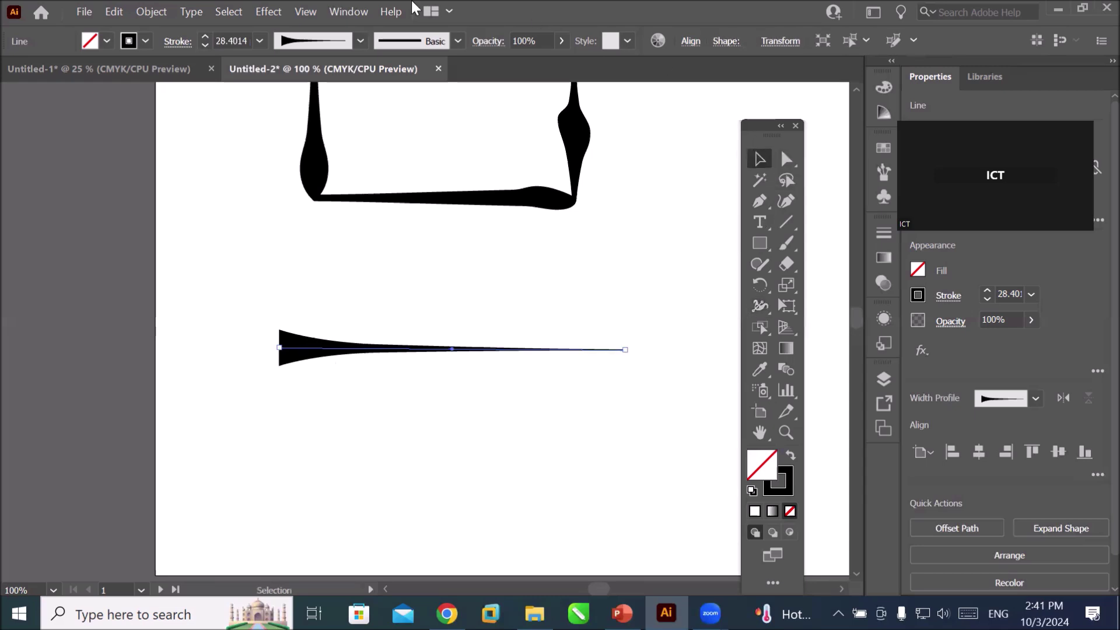
pyautogui.click(360, 41)
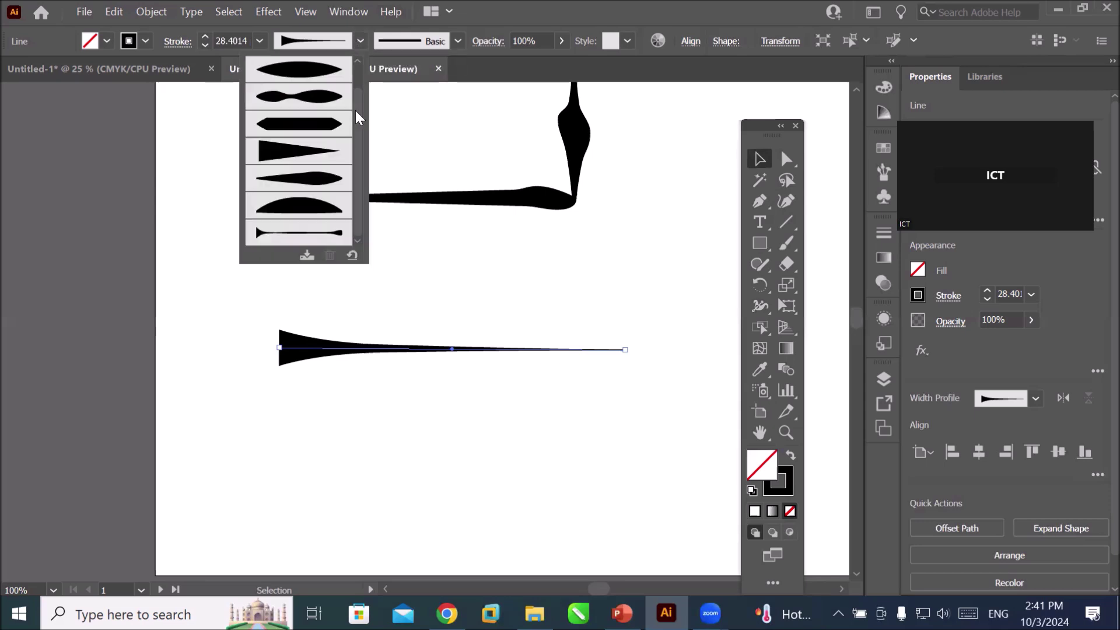
pyautogui.click(306, 257)
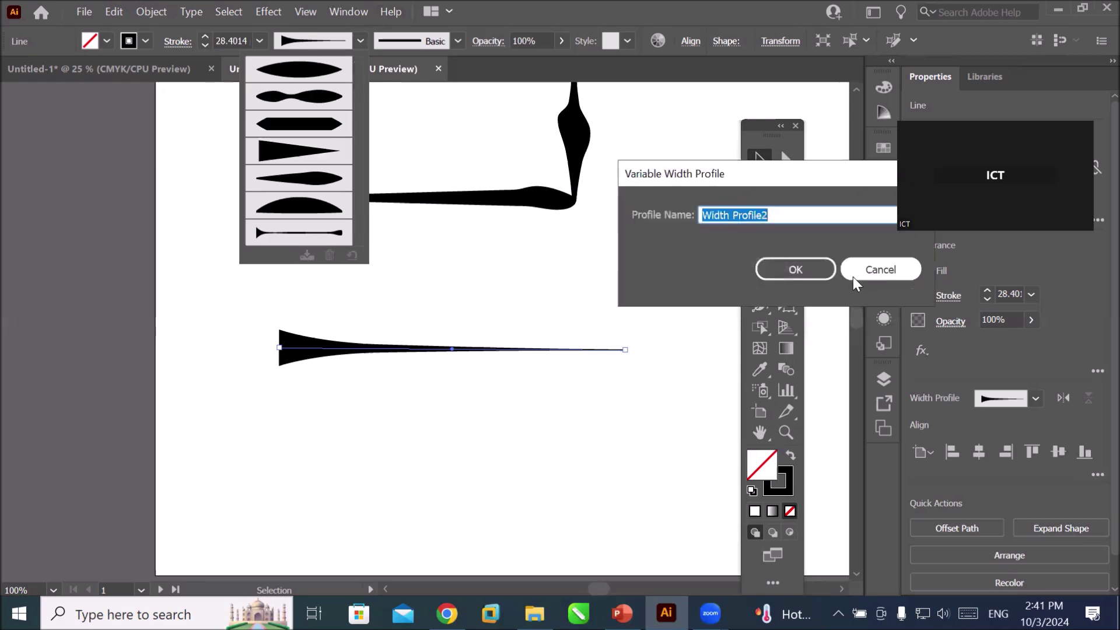
pyautogui.click(788, 275)
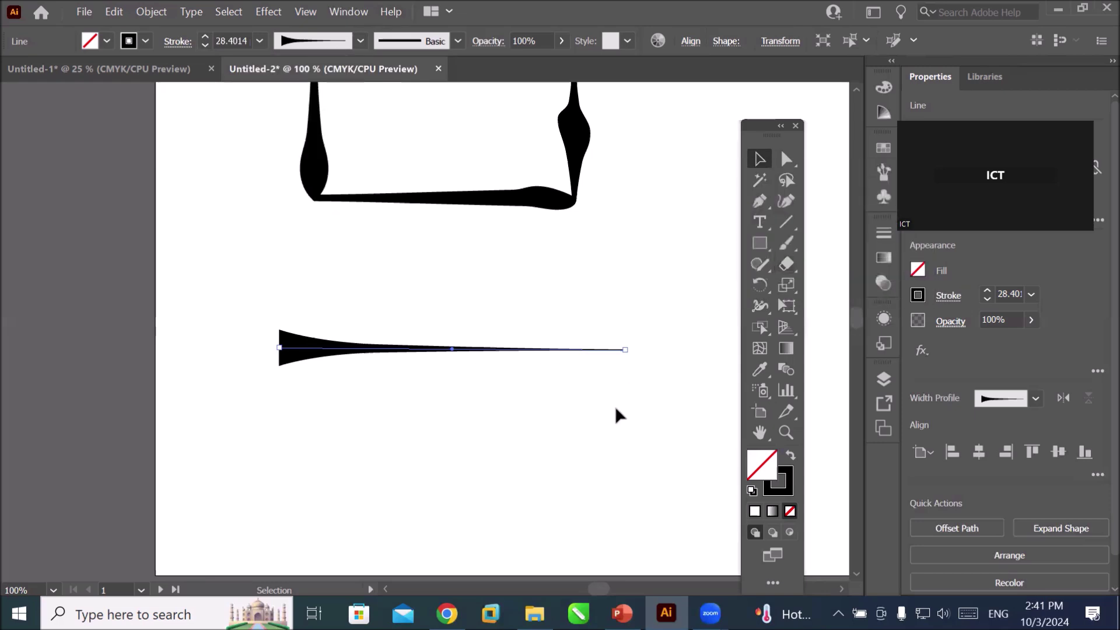
pyautogui.scroll(-1, 615, 409)
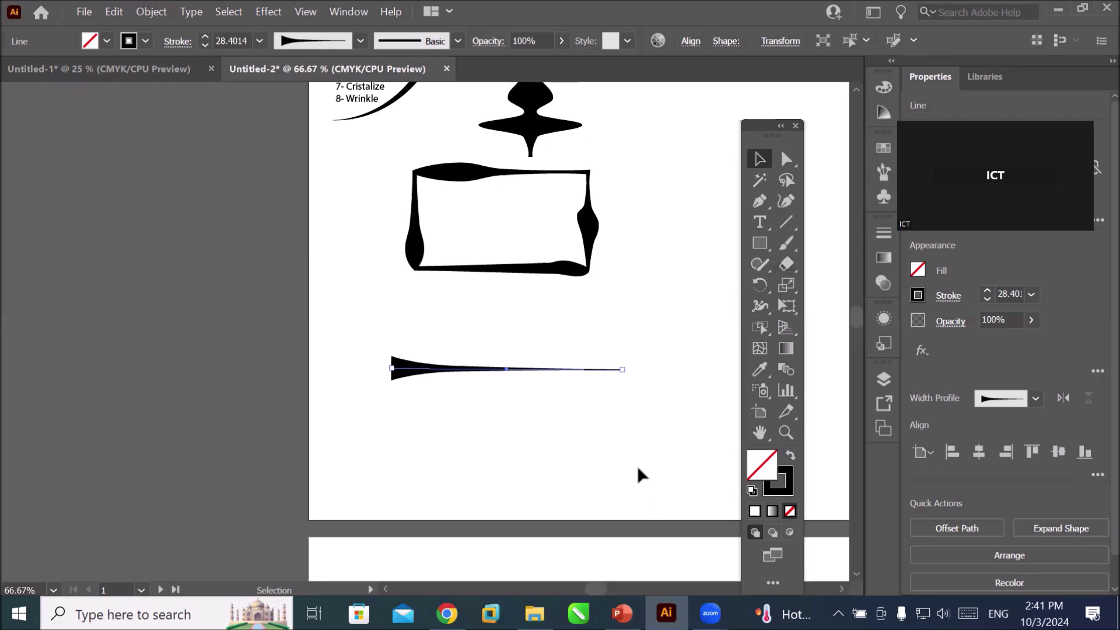
pyautogui.moveTo(636, 463); pyautogui.dragTo(299, 447)
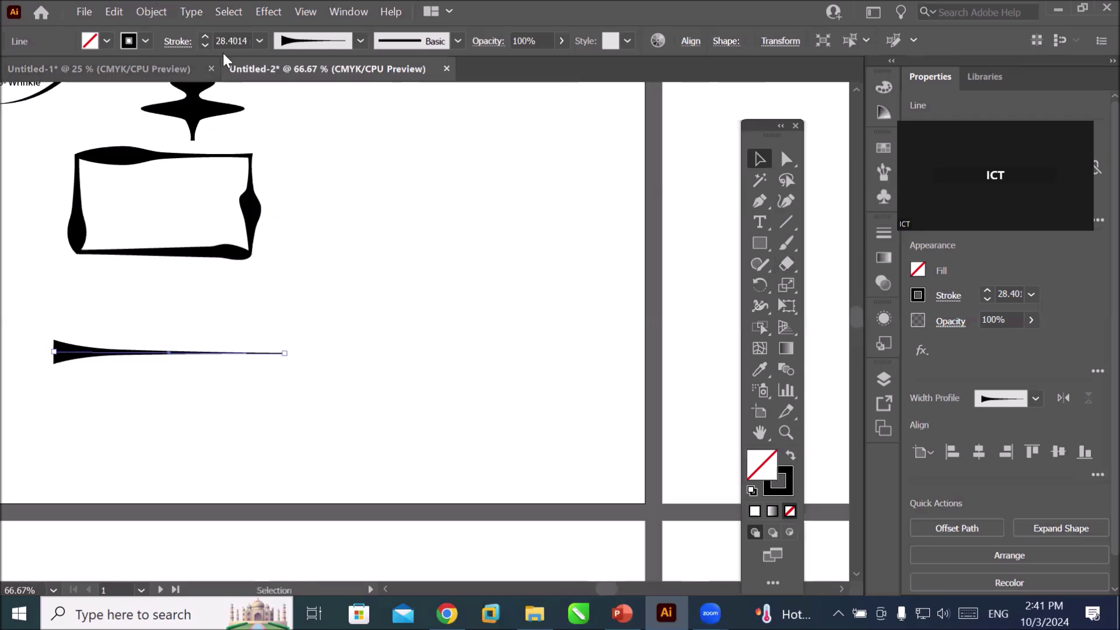
pyautogui.click(758, 244)
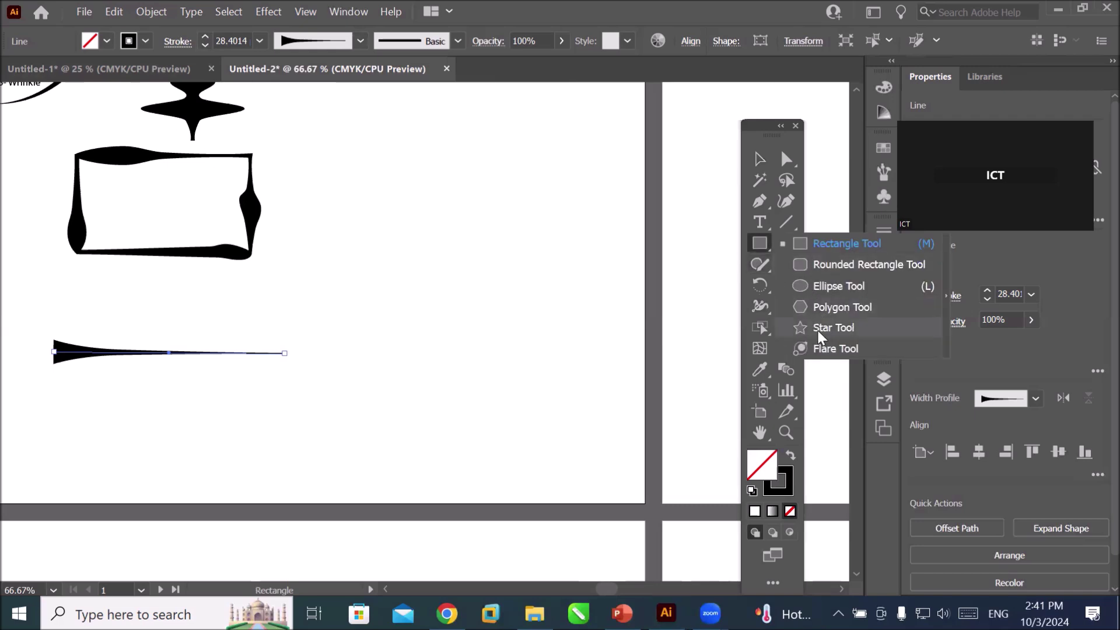
# - Draw a star right of the rectangle and apply the saved tapered width profile
pyautogui.click(820, 336)
pyautogui.moveTo(425, 170); pyautogui.dragTo(497, 263)
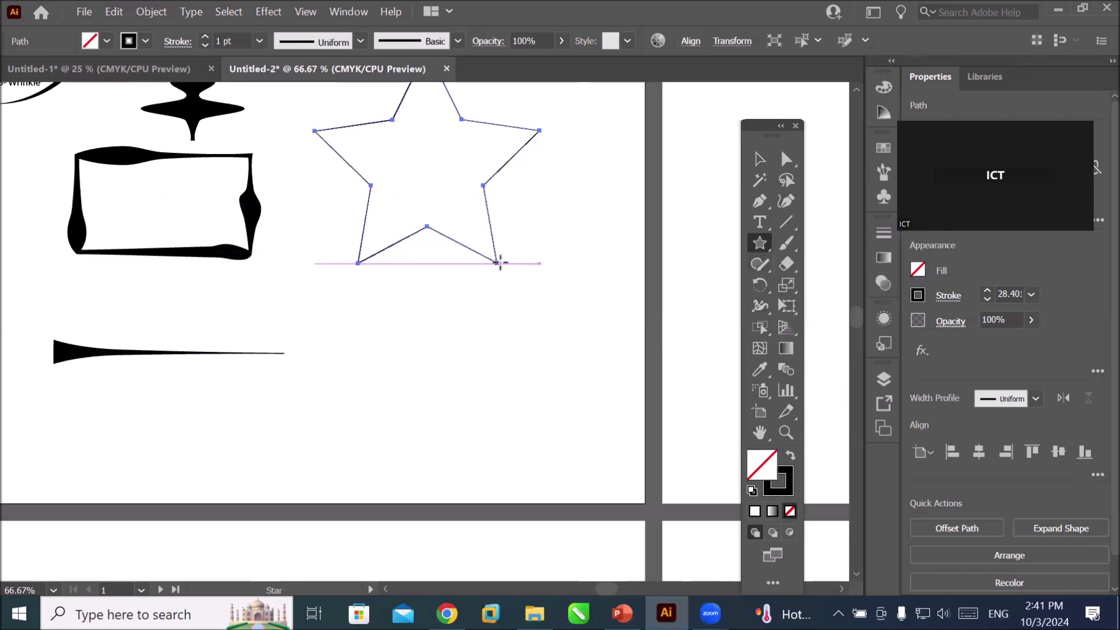
pyautogui.click(361, 42)
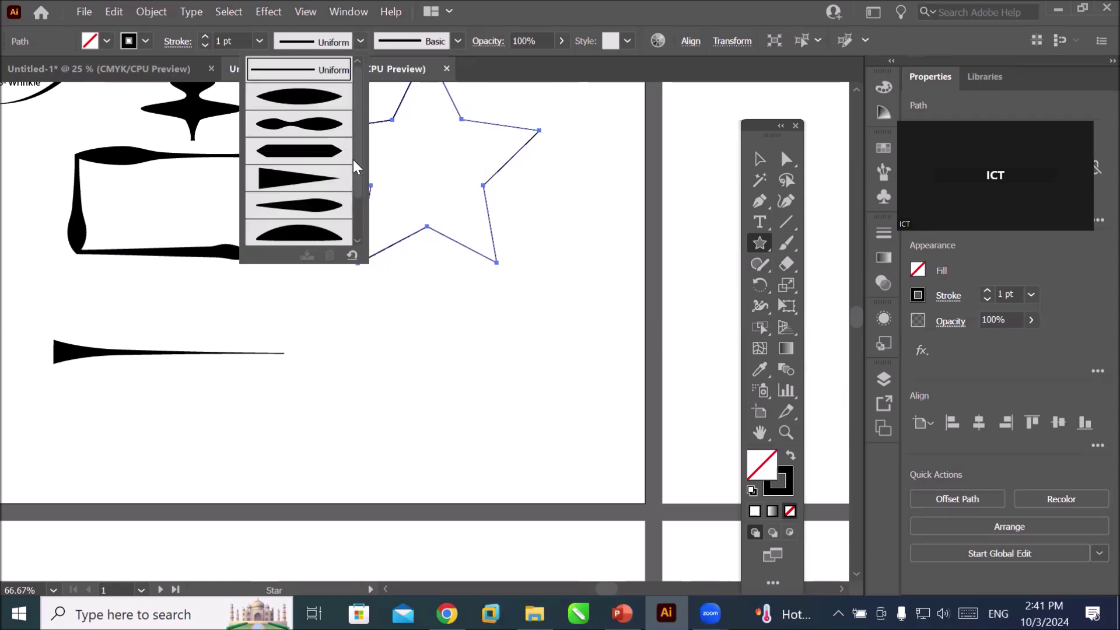
pyautogui.moveTo(353, 170); pyautogui.dragTo(358, 230)
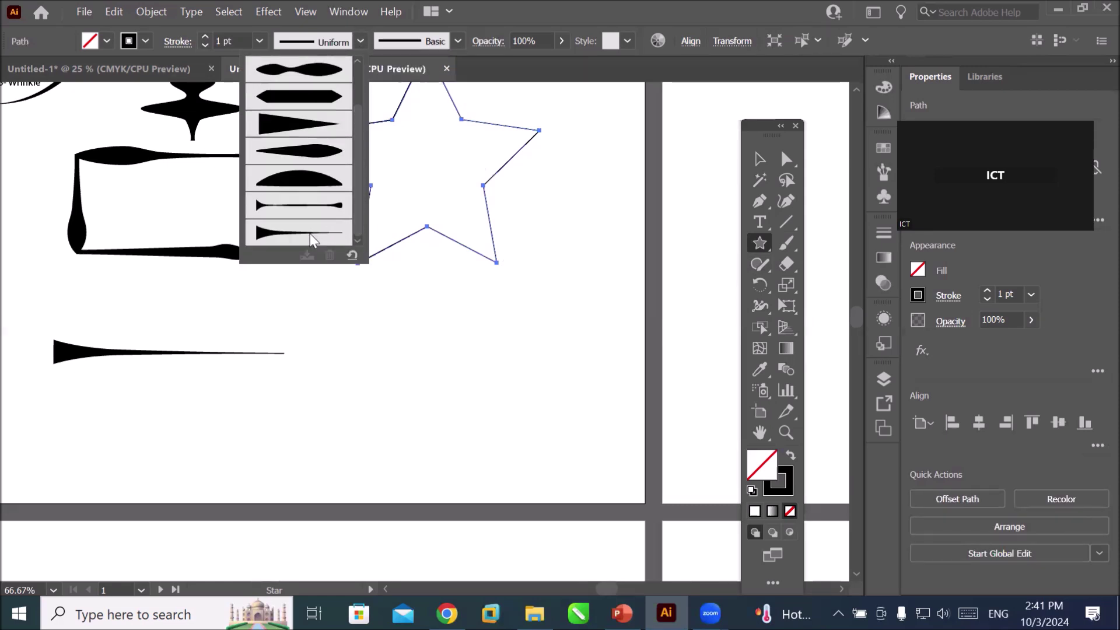
pyautogui.click(310, 234)
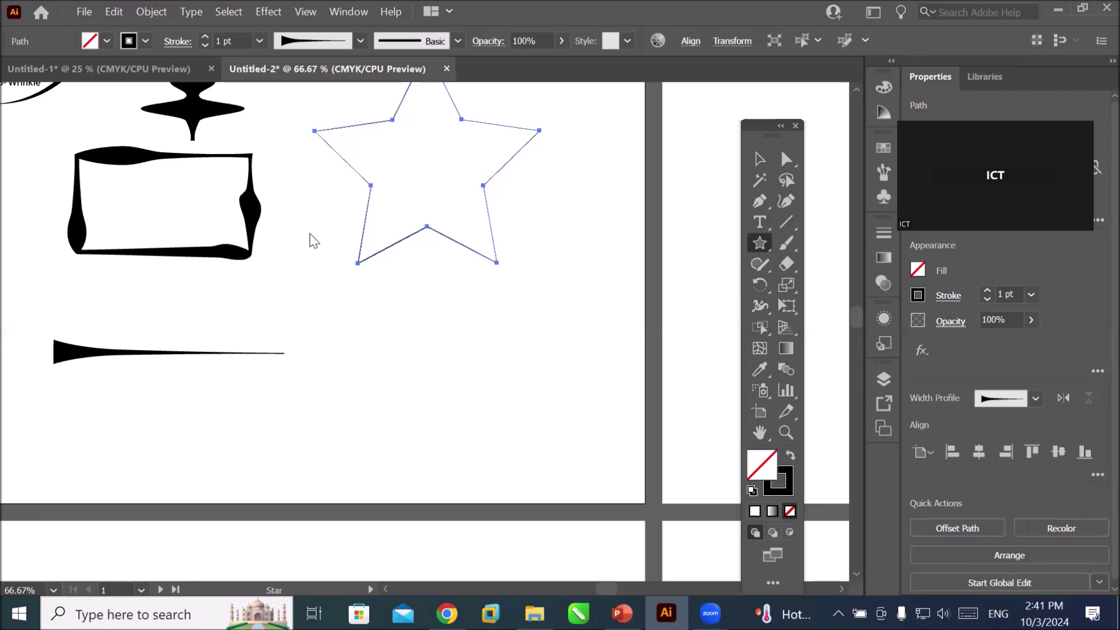
# - Raise the star's stroke weight to 25 pt
pyautogui.click(205, 36)
pyautogui.click(205, 37)
pyautogui.click(204, 36)
pyautogui.click(205, 37)
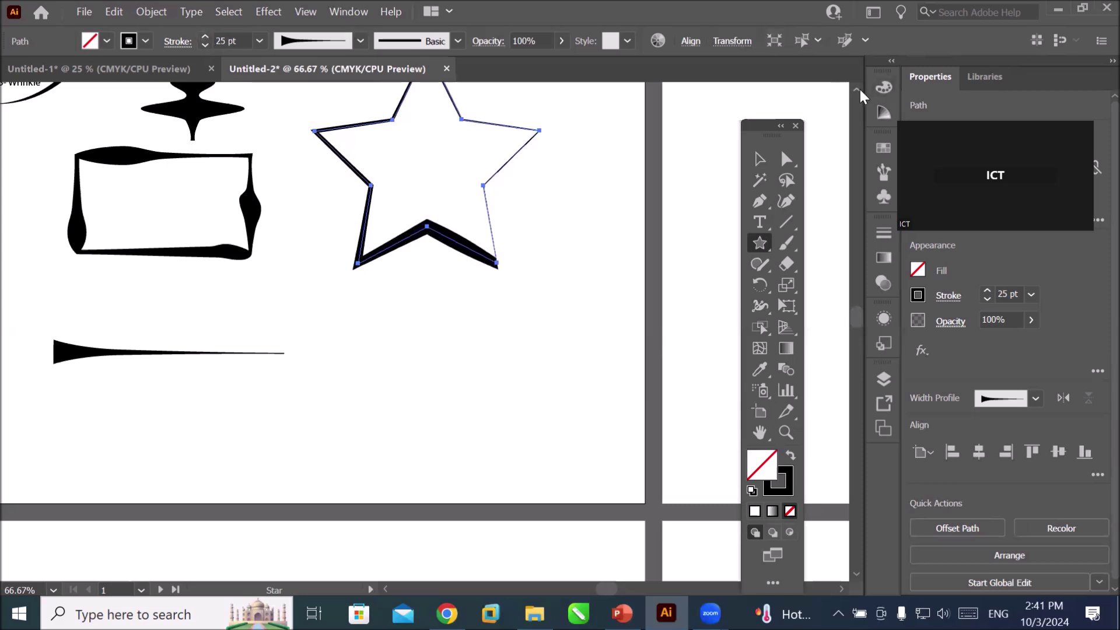
pyautogui.scroll(1, 859, 88)
pyautogui.scroll(1, 859, 87)
pyautogui.scroll(1, 859, 87)
pyautogui.scroll(2, 858, 88)
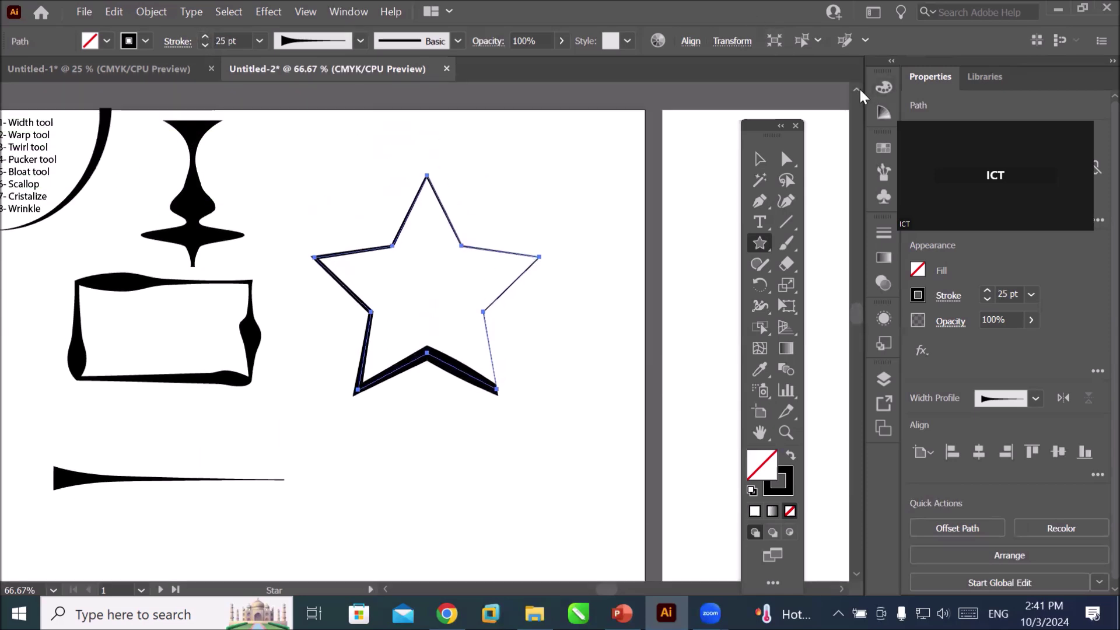
pyautogui.scroll(1, 860, 88)
pyautogui.scroll(-1, 470, 346)
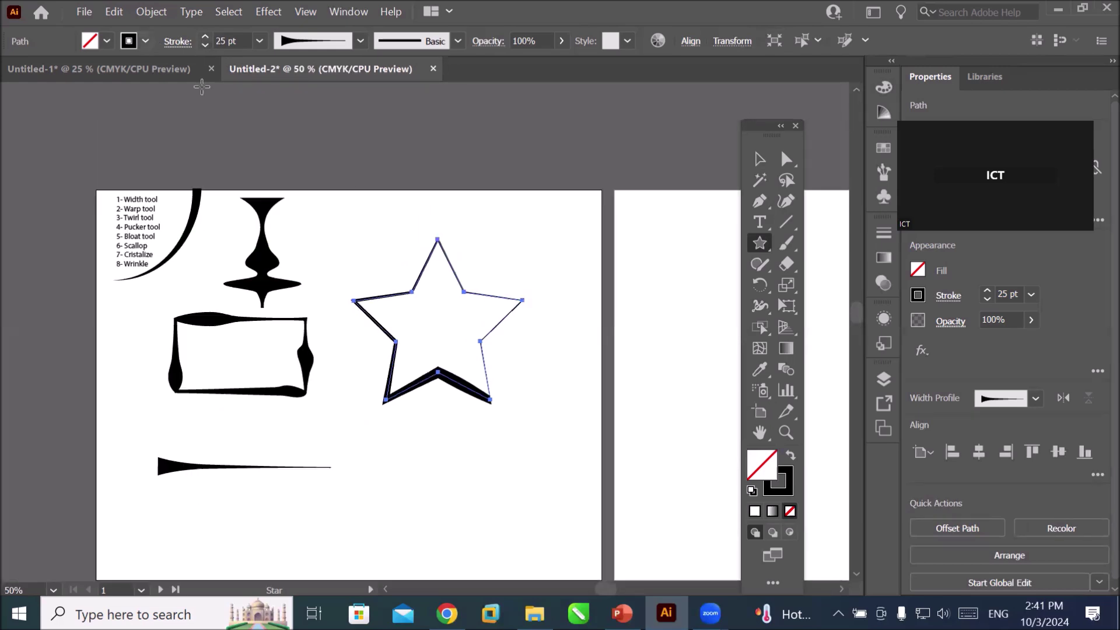
pyautogui.click(765, 248)
pyautogui.click(756, 252)
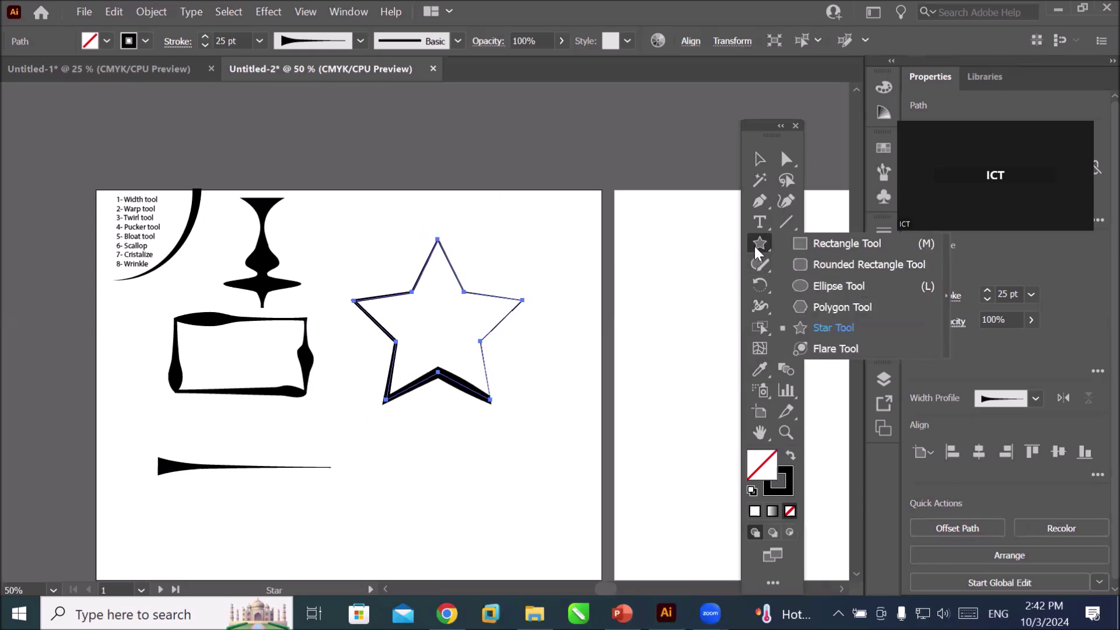
# - Draw an ellipse below the star and give it an 11 pt black stroke
pyautogui.click(803, 288)
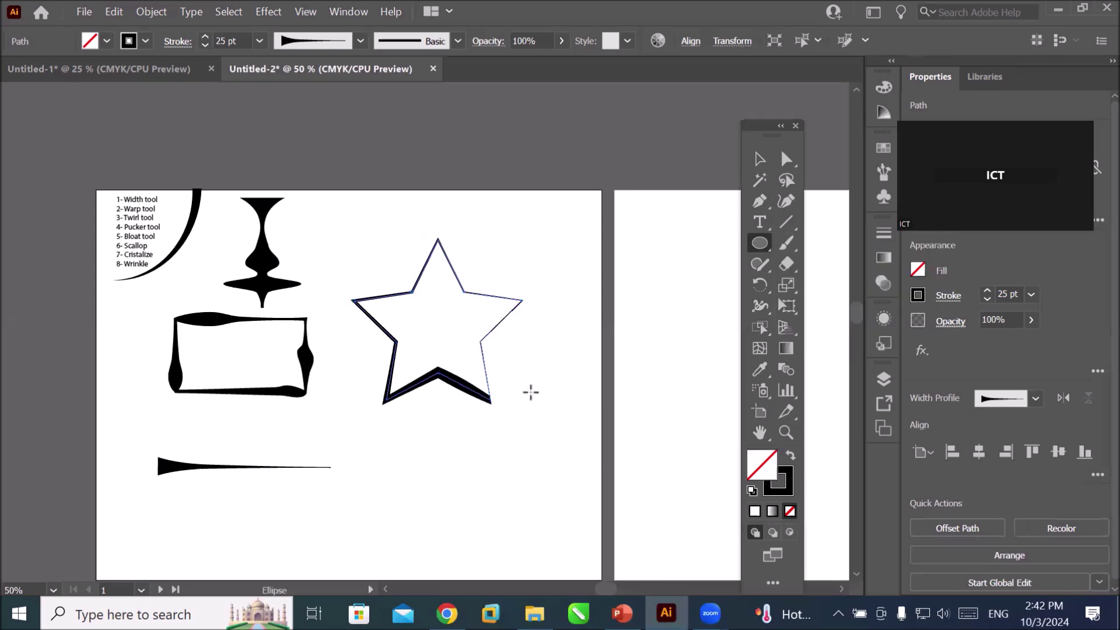
pyautogui.moveTo(385, 442)
pyautogui.mouseDown()
pyautogui.moveTo(544, 536)
pyautogui.moveTo(538, 554)
pyautogui.mouseUp()
pyautogui.click(205, 37)
pyautogui.click(205, 37)
pyautogui.click(205, 36)
pyautogui.click(205, 37)
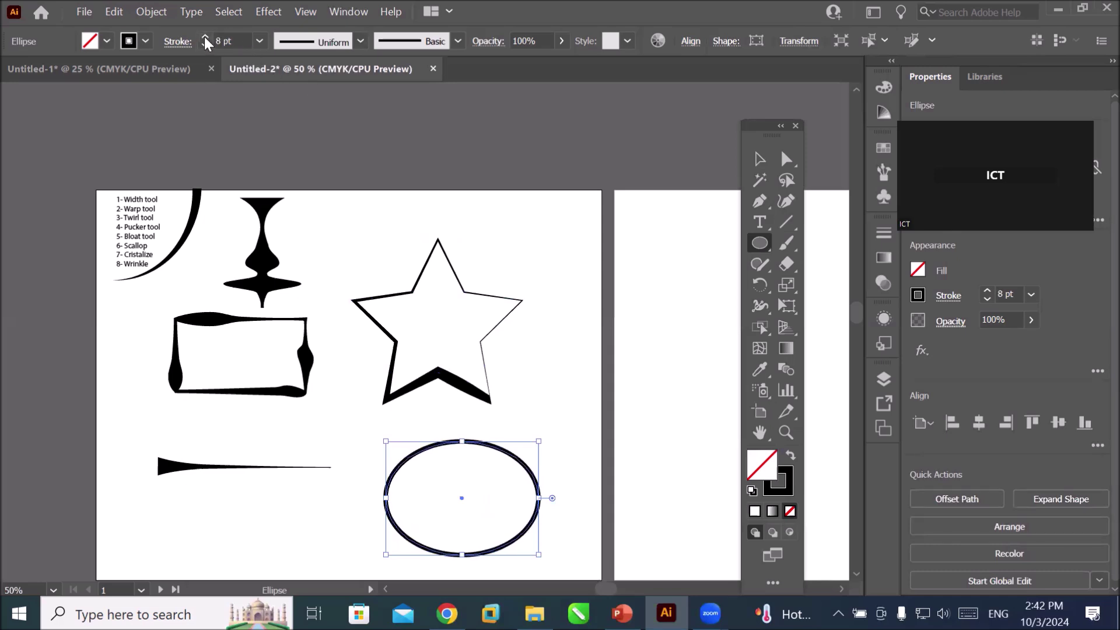
pyautogui.click(205, 37)
pyautogui.click(205, 37)
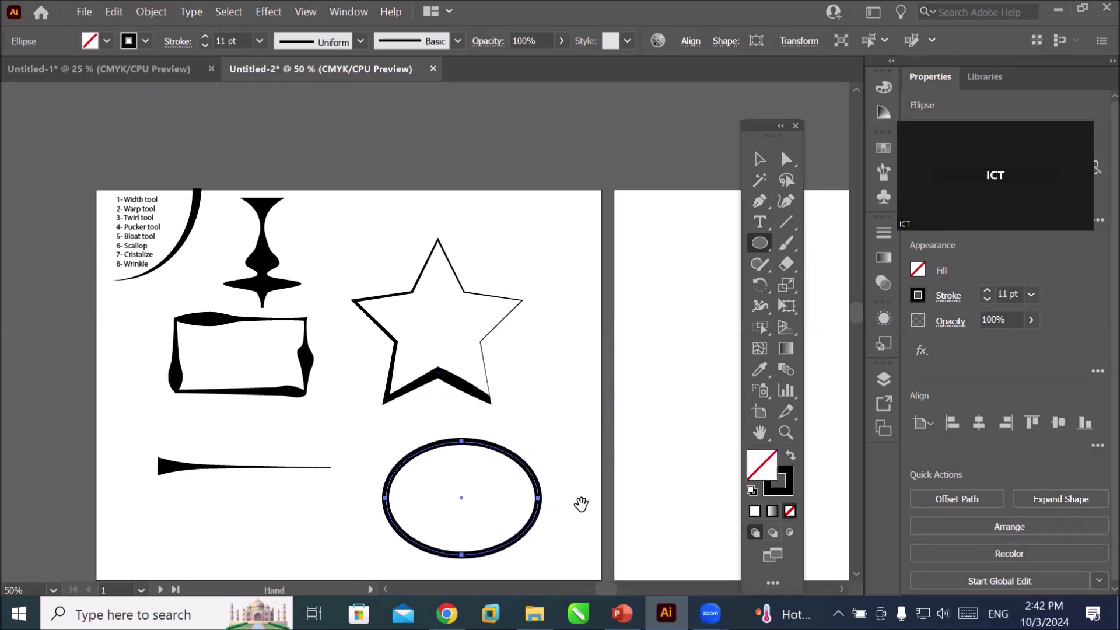
pyautogui.moveTo(580, 502); pyautogui.dragTo(501, 344)
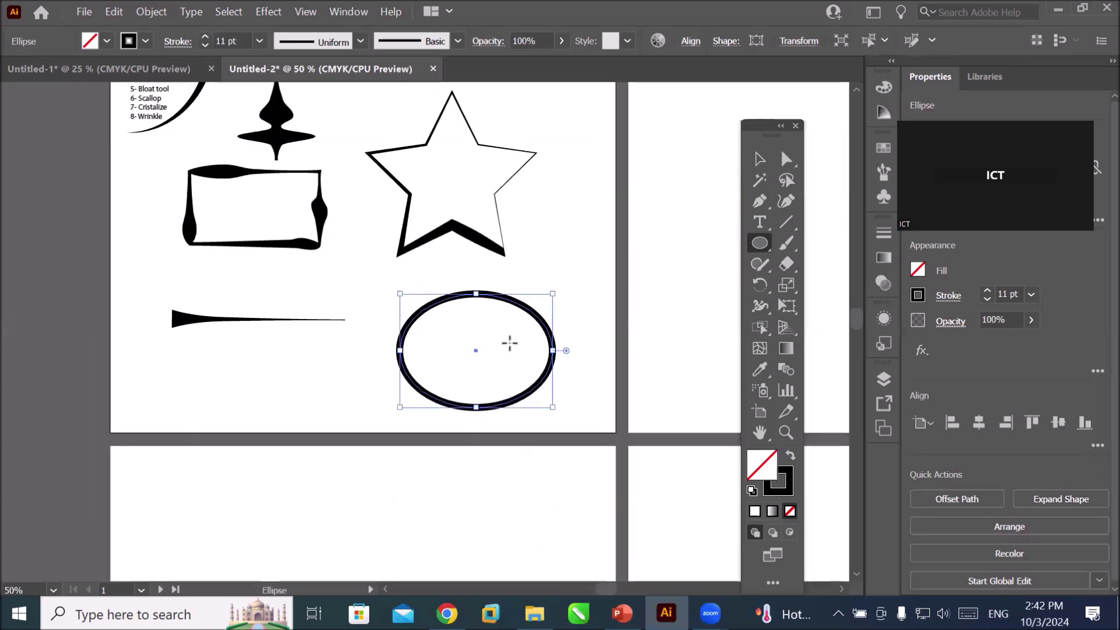
# - Apply the tapered width profile to the ellipse's stroke and raise it to 30 pt
pyautogui.click(361, 41)
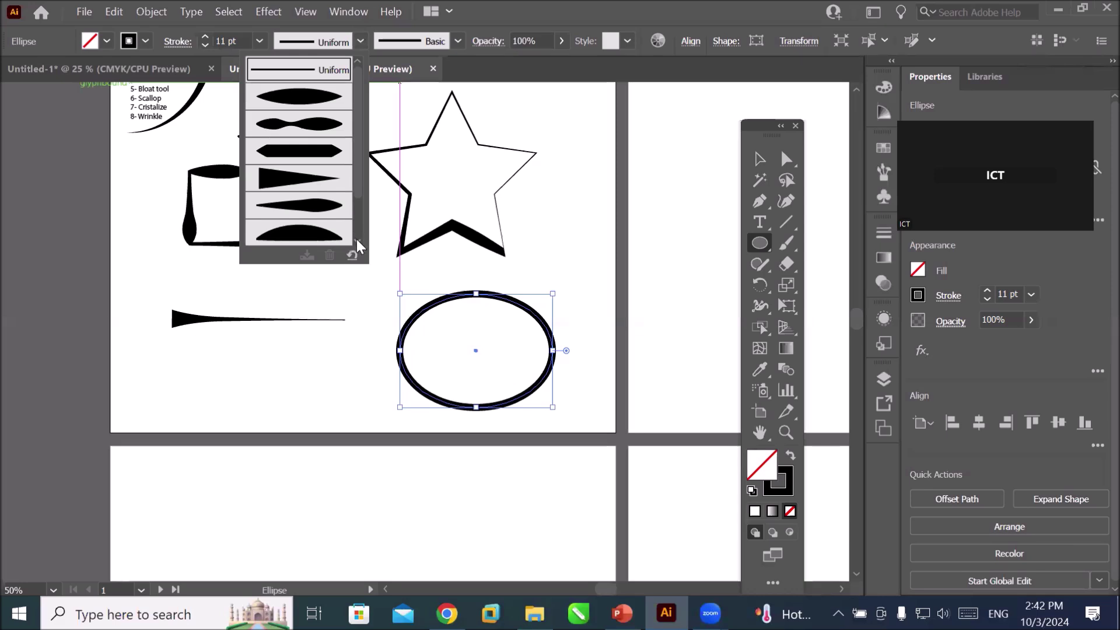
pyautogui.scroll(-2, 355, 239)
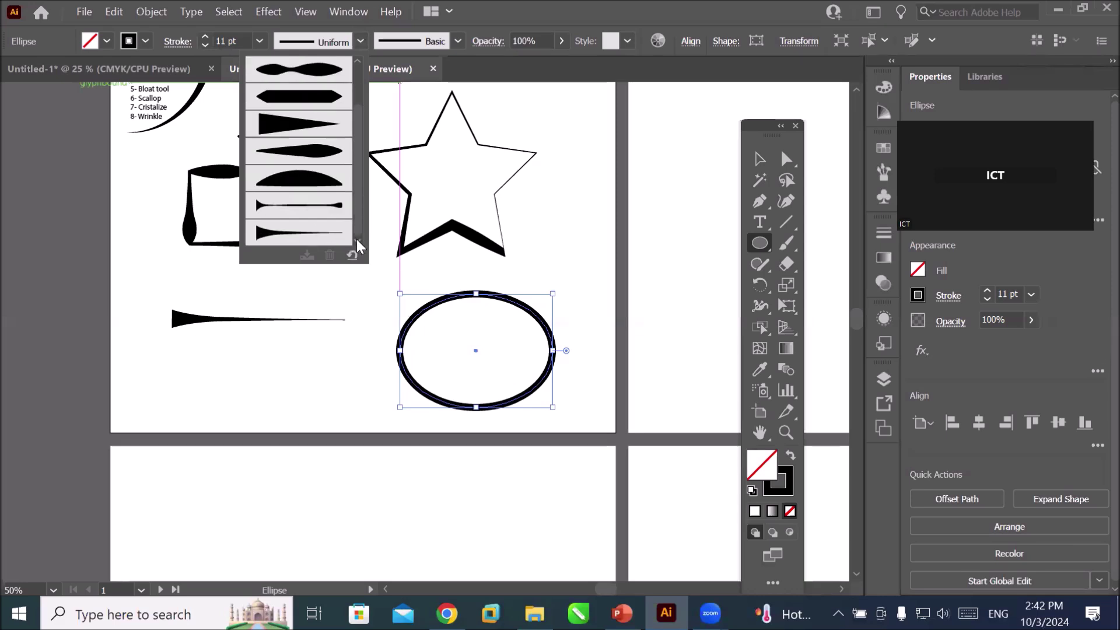
pyautogui.click(304, 236)
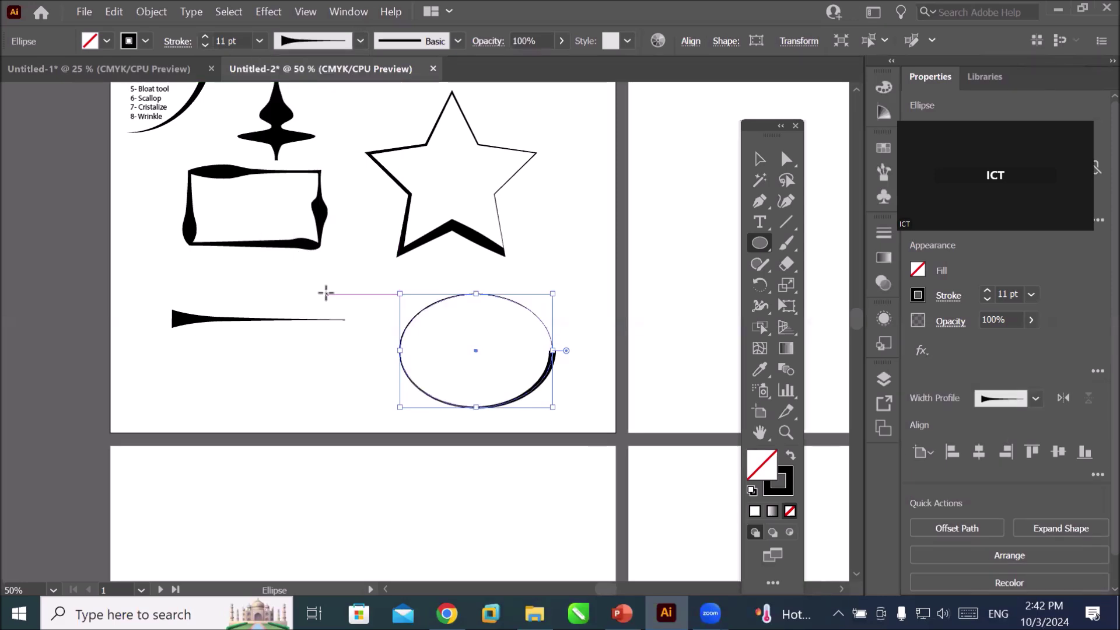
pyautogui.click(204, 36)
pyautogui.click(204, 36)
pyautogui.click(205, 37)
pyautogui.click(204, 37)
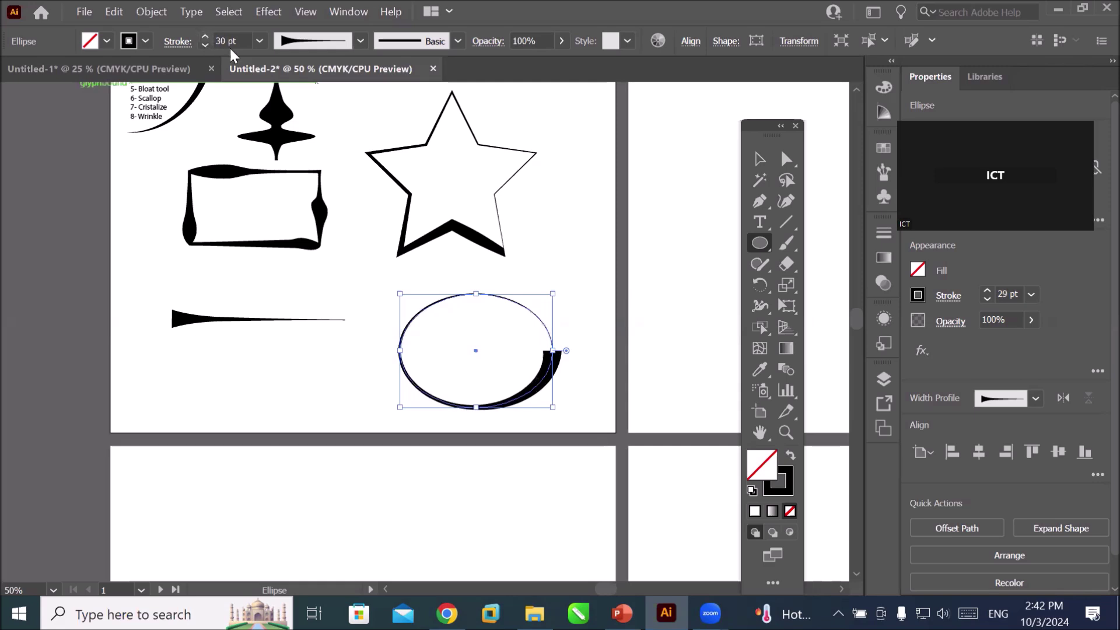
# - Pan the view over to the empty second artboard
pyautogui.click(362, 42)
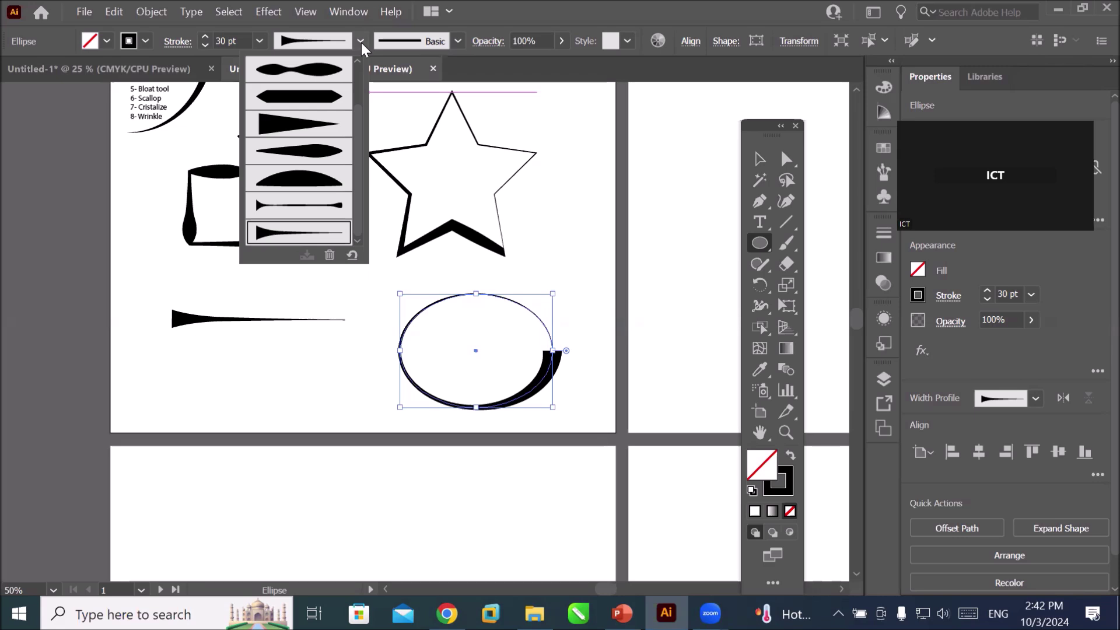
pyautogui.press('space')
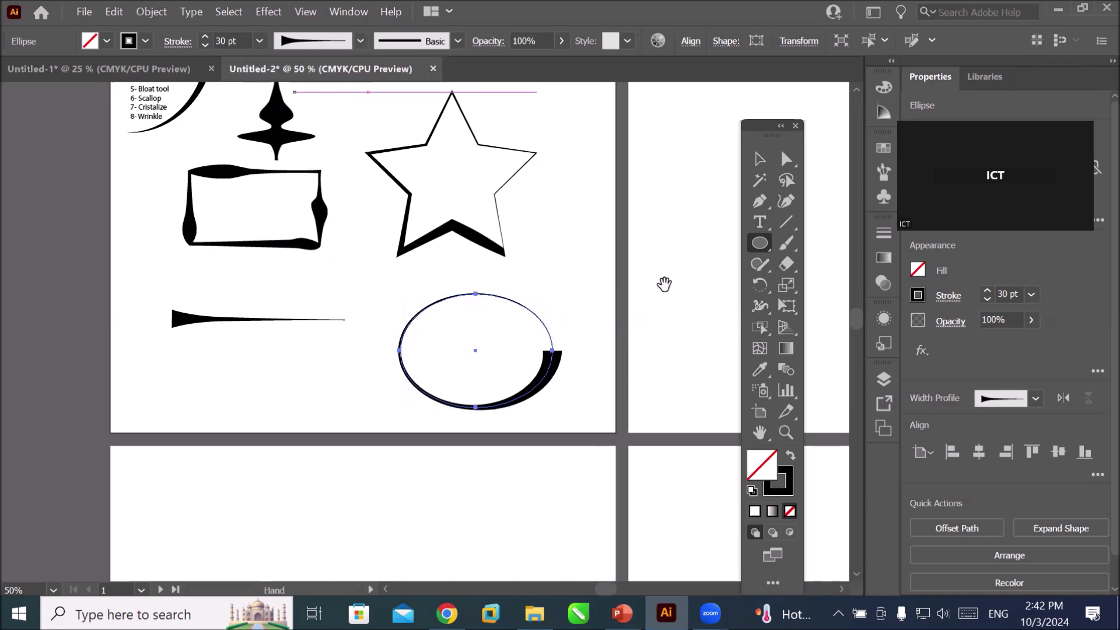
pyautogui.moveTo(583, 348); pyautogui.dragTo(414, 356)
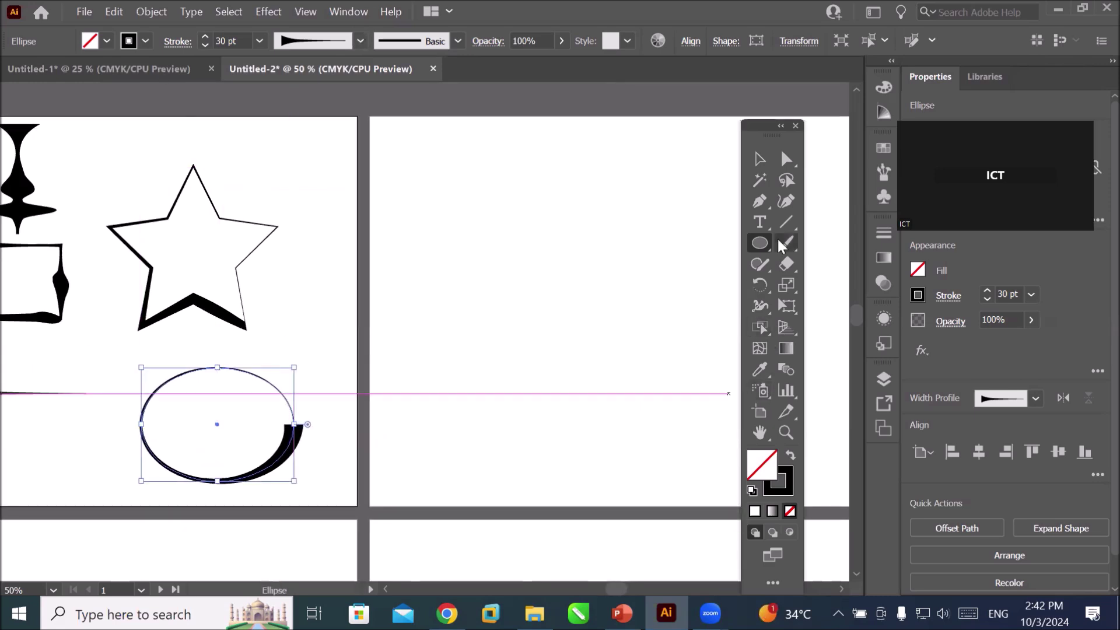
# - Type 'Heading' on the second artboard, scale it up and convert it to outlines
pyautogui.click(760, 222)
pyautogui.click(432, 226)
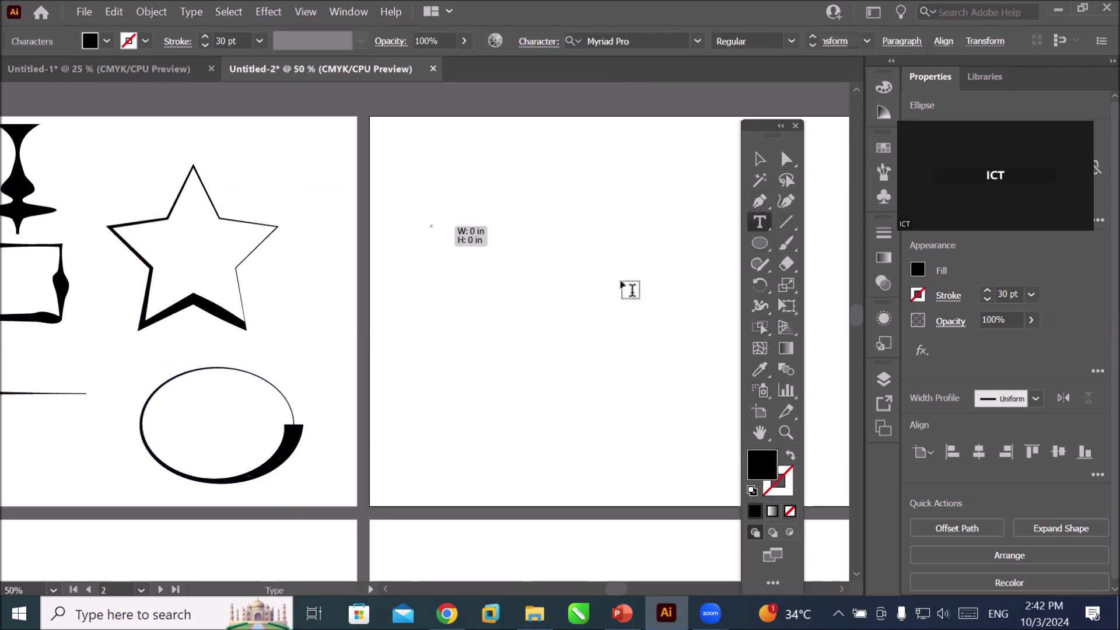
pyautogui.write('Heading')
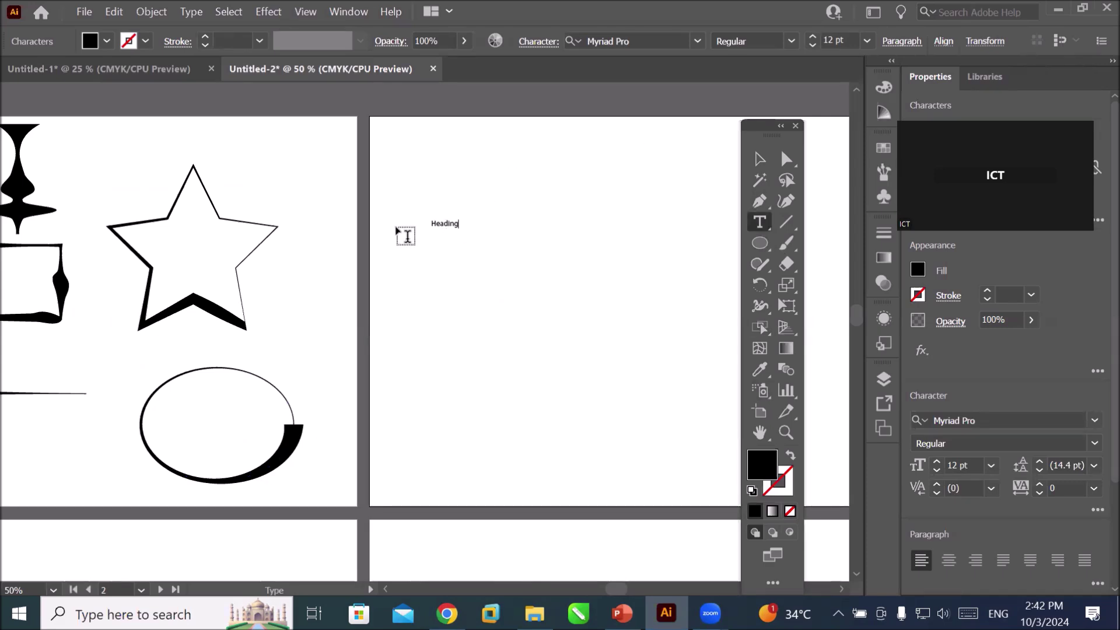
pyautogui.click(760, 159)
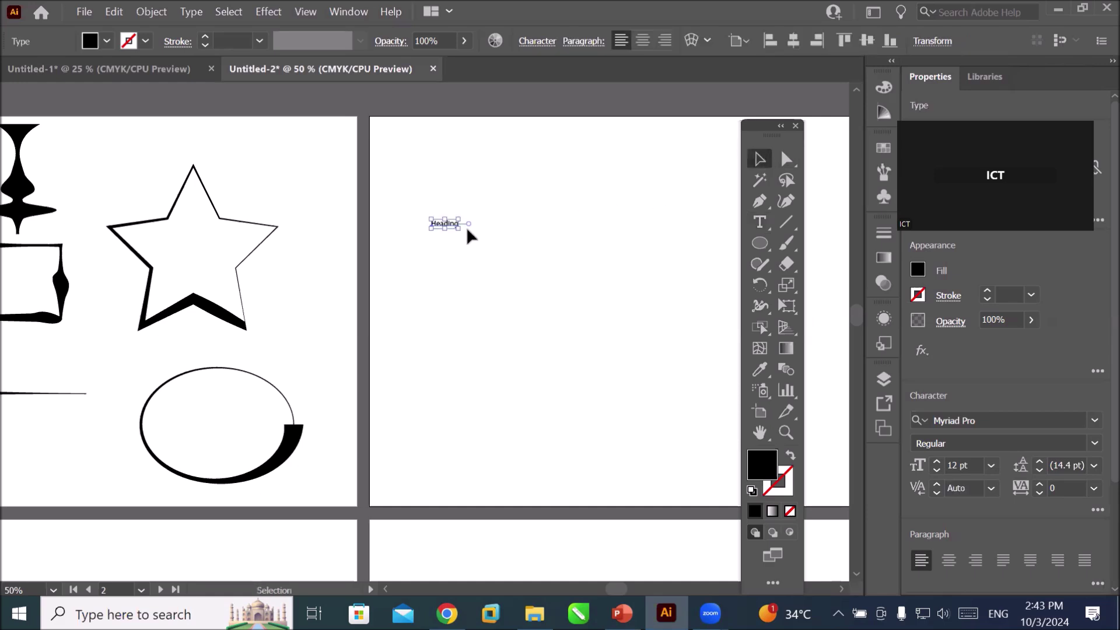
pyautogui.moveTo(460, 226); pyautogui.dragTo(753, 318)
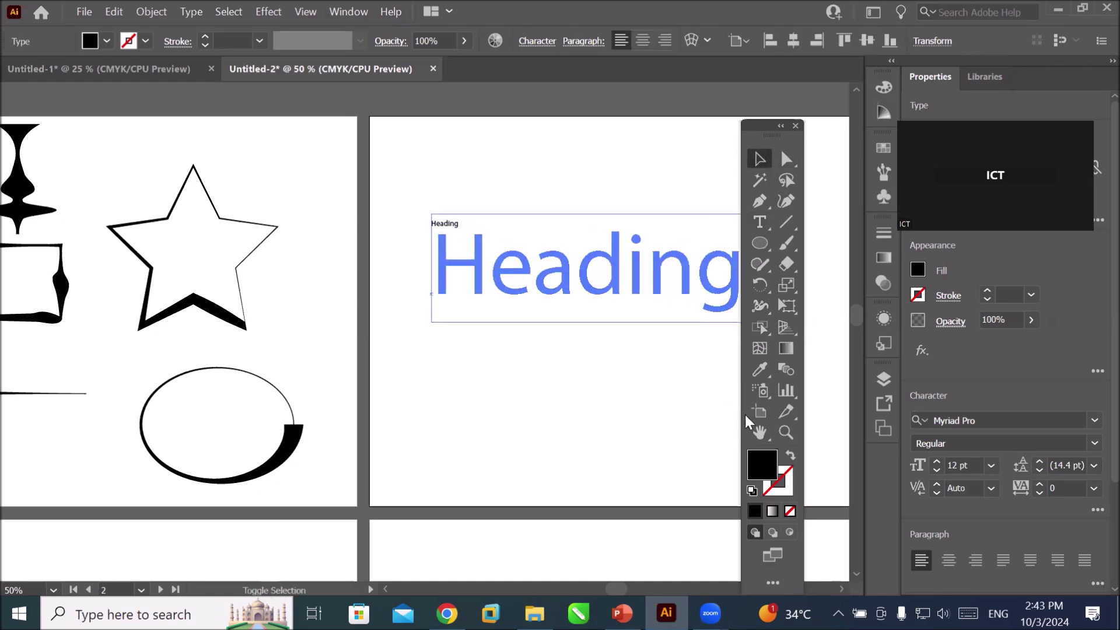
pyautogui.rightClick(618, 267)
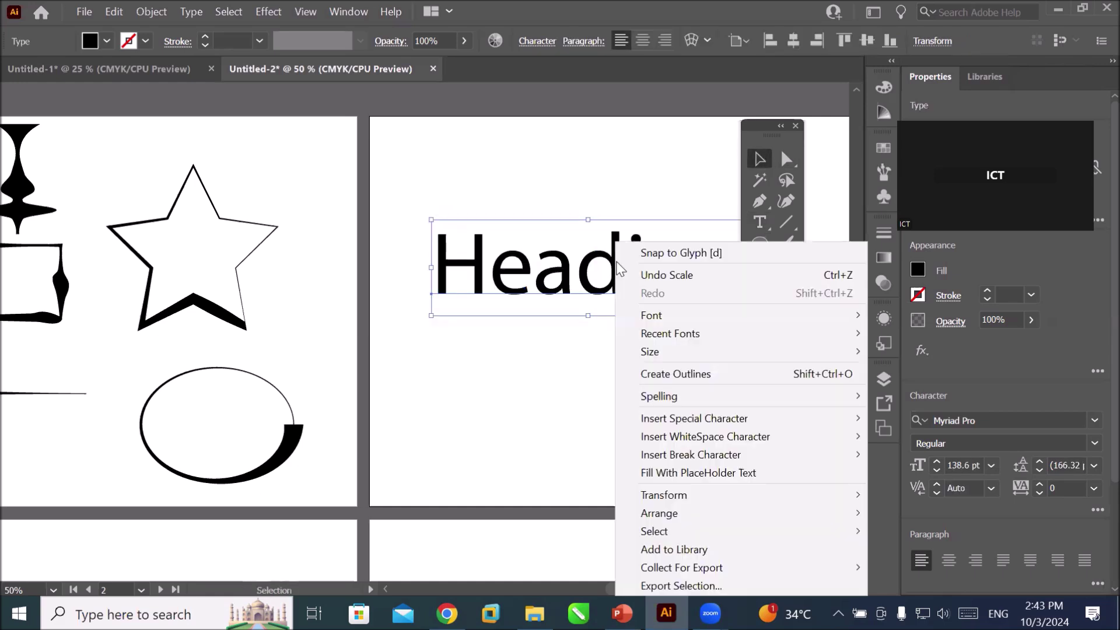
pyautogui.click(695, 371)
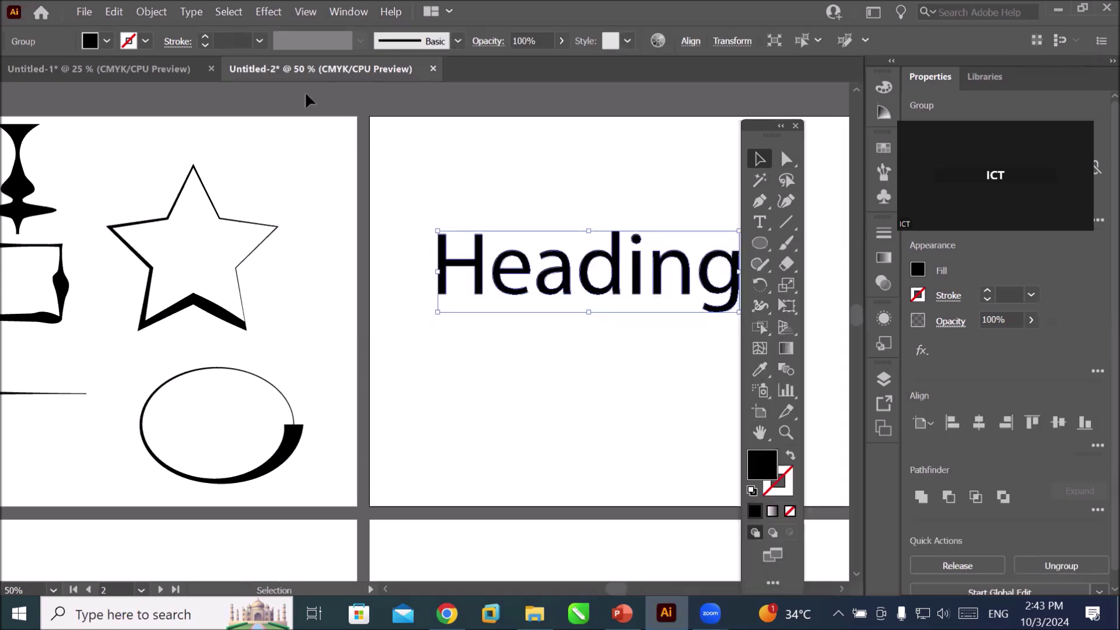
# - Give the Heading outlines a 7 pt CMYK Red stroke
pyautogui.click(205, 36)
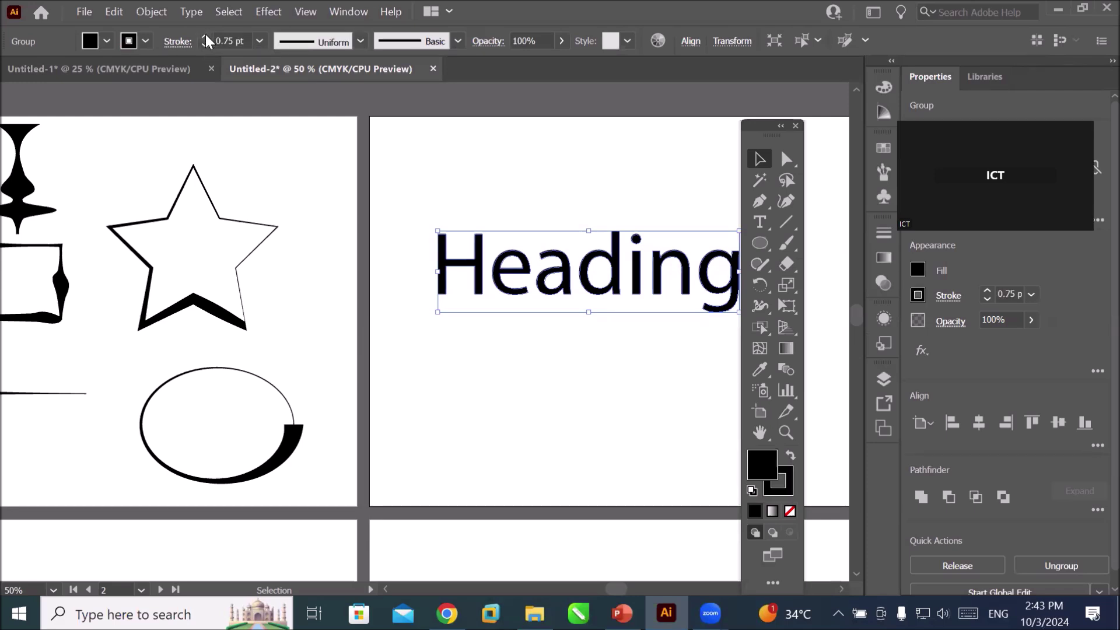
pyautogui.click(205, 35)
pyautogui.click(205, 35)
pyautogui.click(205, 35)
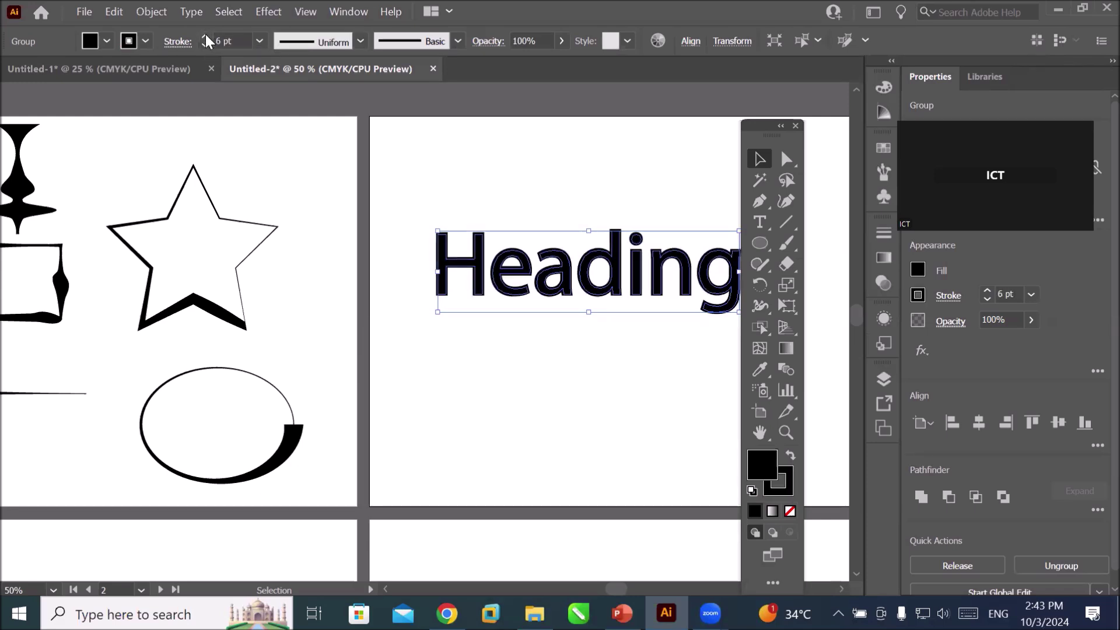
pyautogui.click(206, 36)
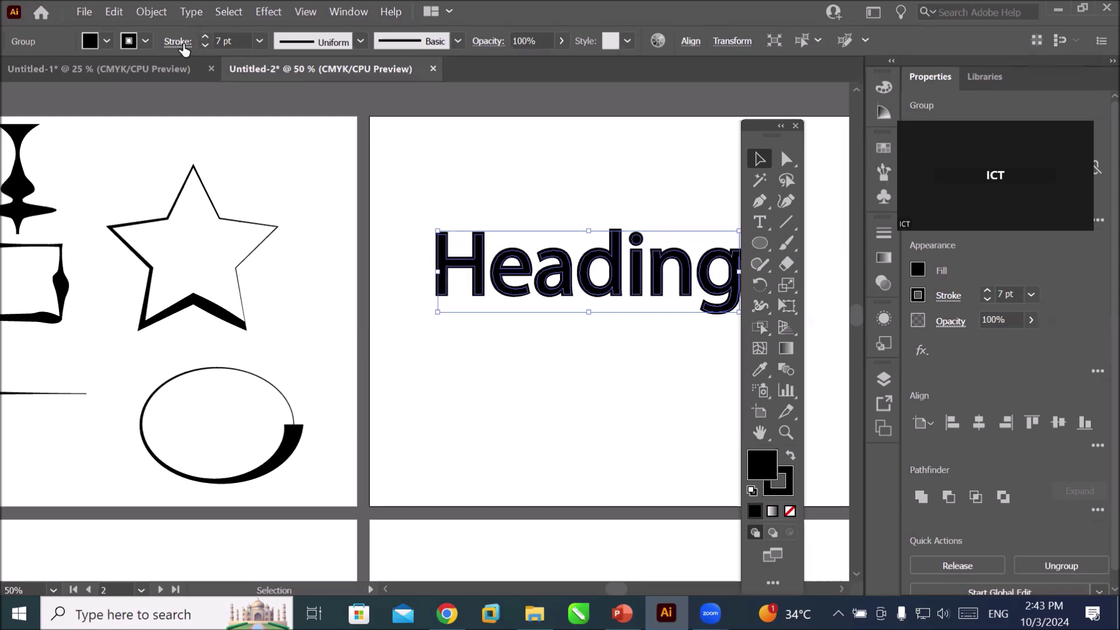
pyautogui.click(145, 41)
pyautogui.click(59, 71)
pyautogui.doubleClick(59, 71)
pyautogui.click(637, 415)
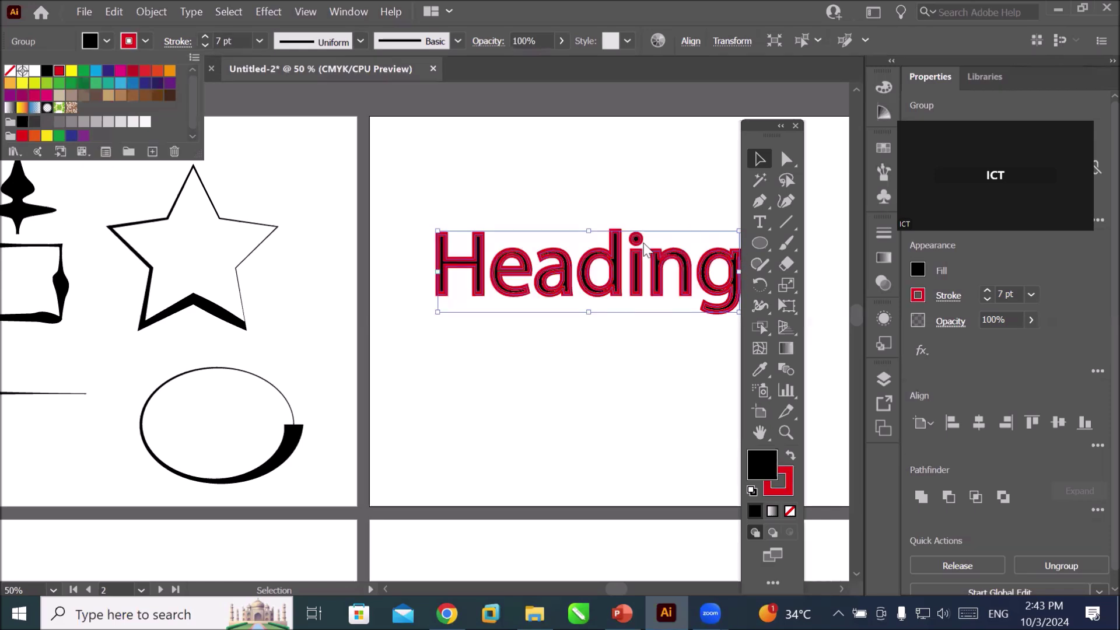
# - Give the Heading's red letter strokes a tapered width profile
pyautogui.click(662, 212)
pyautogui.scroll(1, 662, 211)
pyautogui.scroll(1, 664, 223)
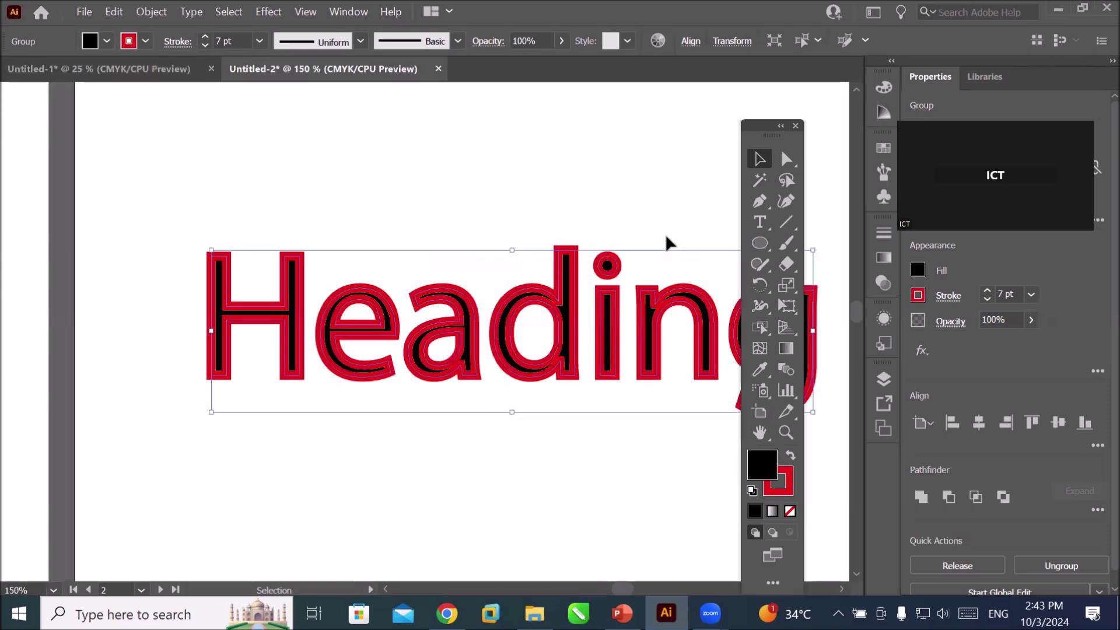
pyautogui.scroll(1, 665, 233)
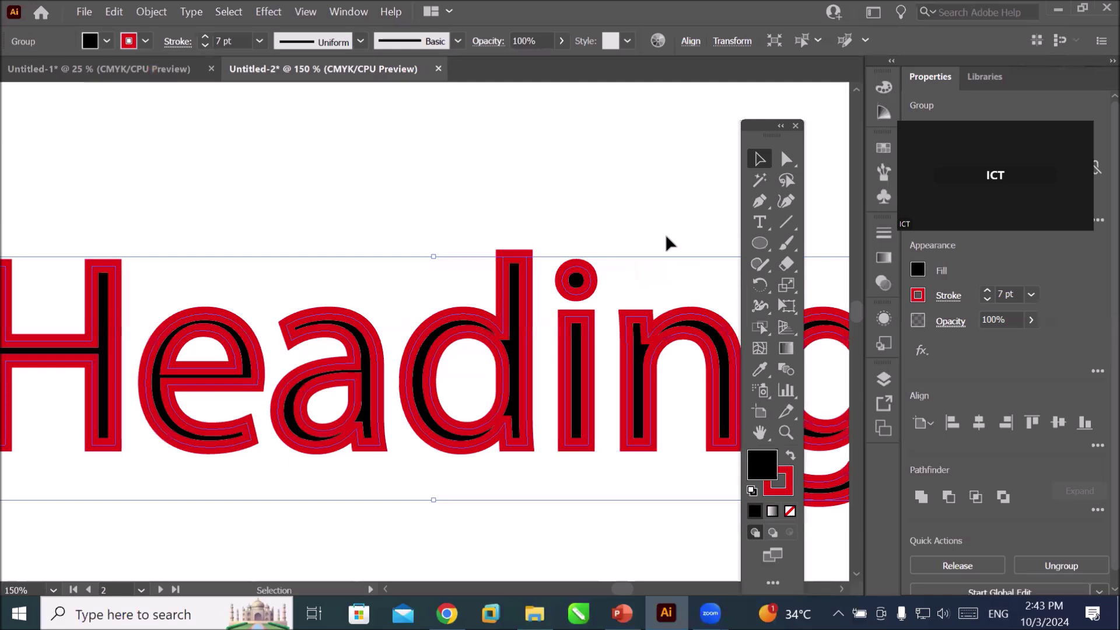
pyautogui.click(361, 41)
pyautogui.scroll(-2, 360, 197)
pyautogui.click(296, 234)
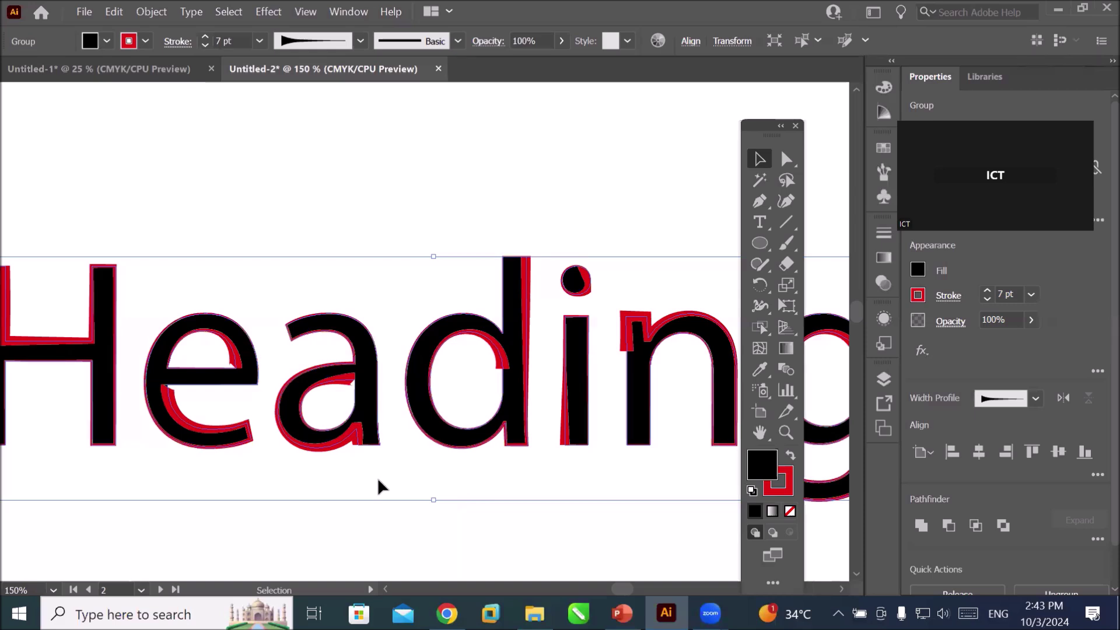
# - Try other width profiles, including the elliptical one, then settle back on the tapered profile
pyautogui.scroll(-1, 377, 480)
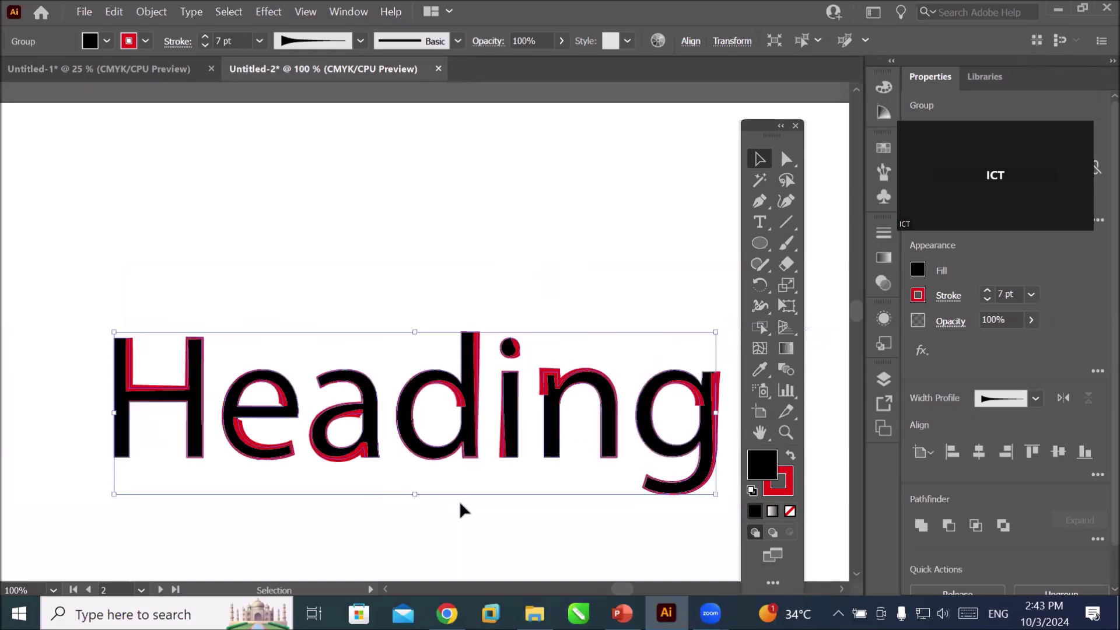
pyautogui.scroll(1, 463, 501)
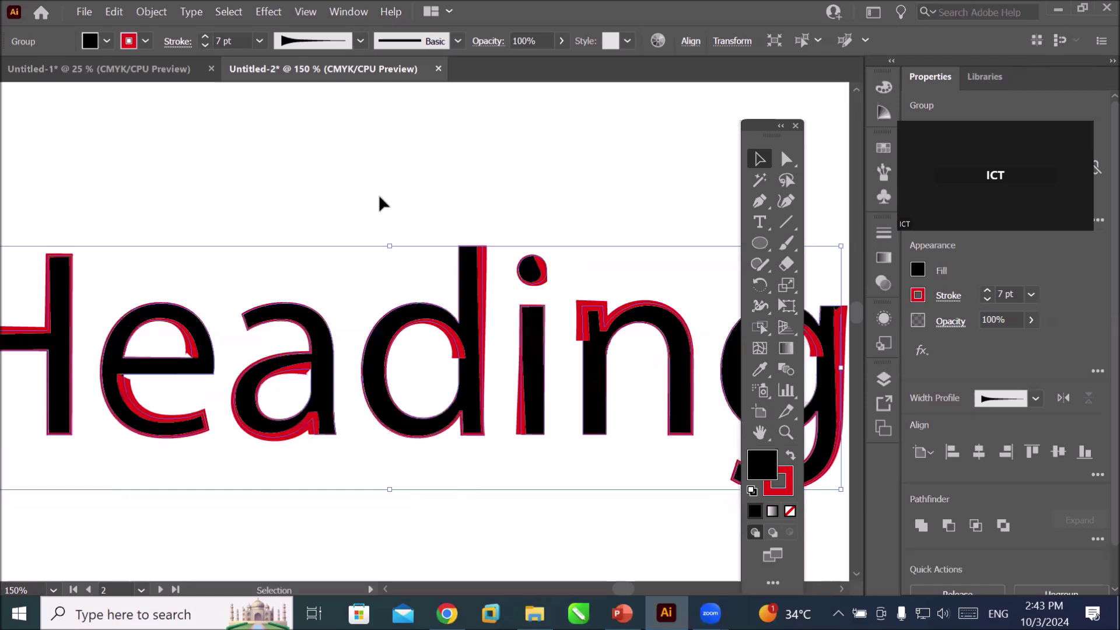
pyautogui.click(360, 41)
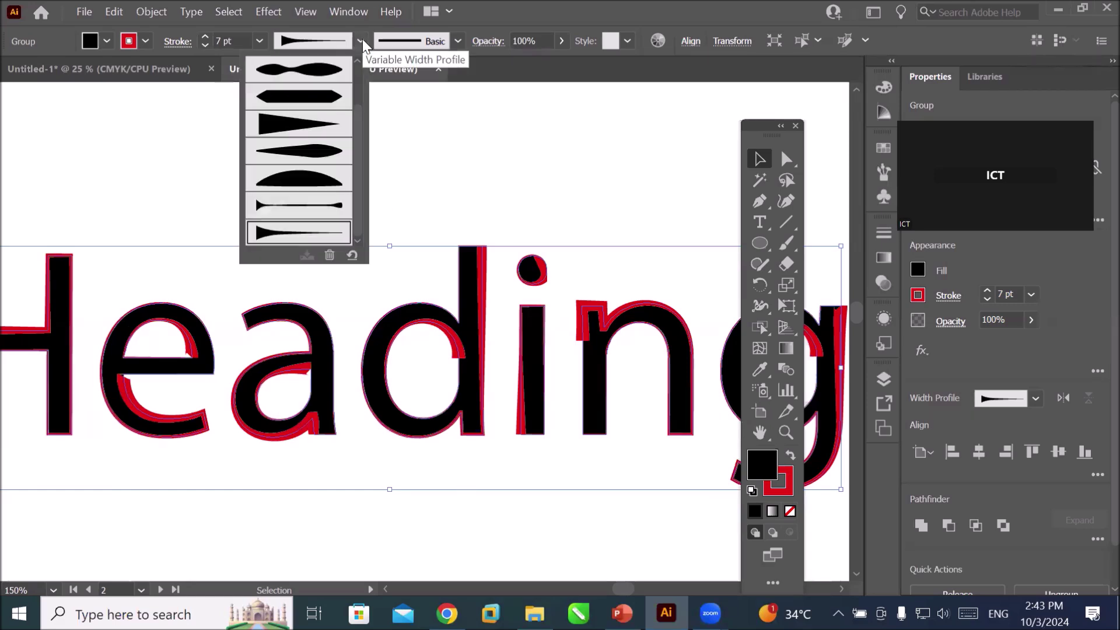
pyautogui.click(276, 205)
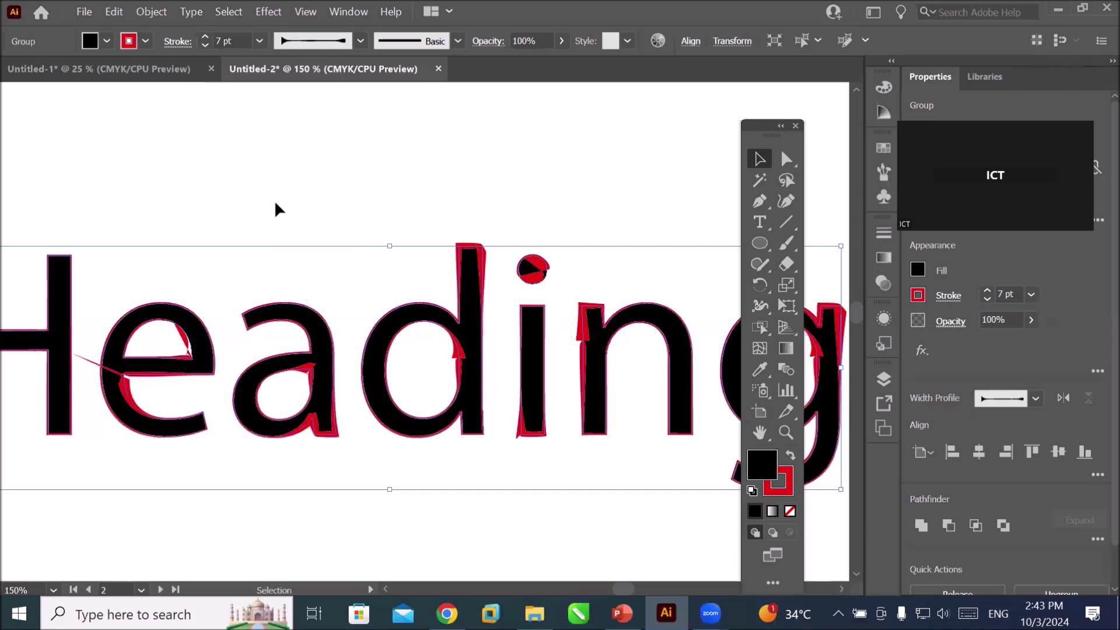
pyautogui.click(359, 42)
pyautogui.click(322, 106)
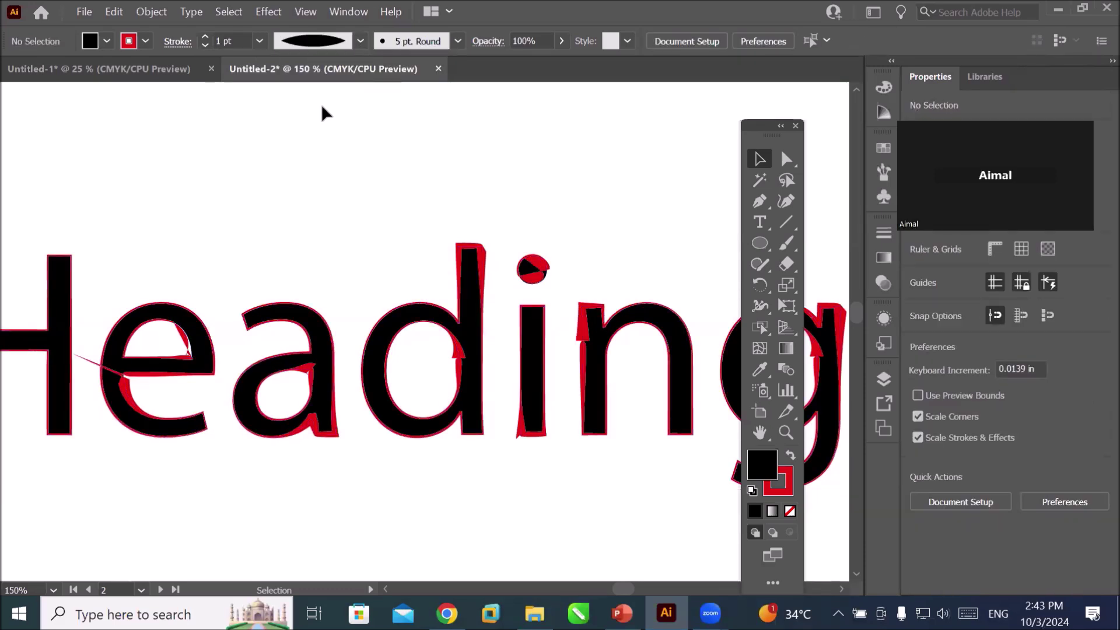
pyautogui.click(361, 41)
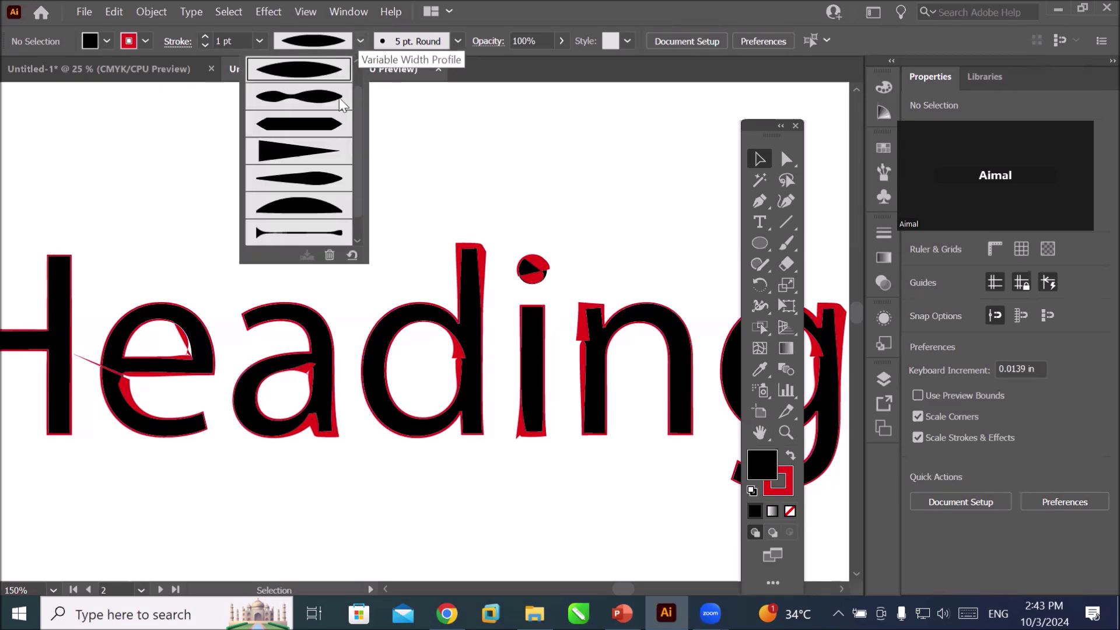
pyautogui.scroll(-1, 293, 224)
pyautogui.click(294, 235)
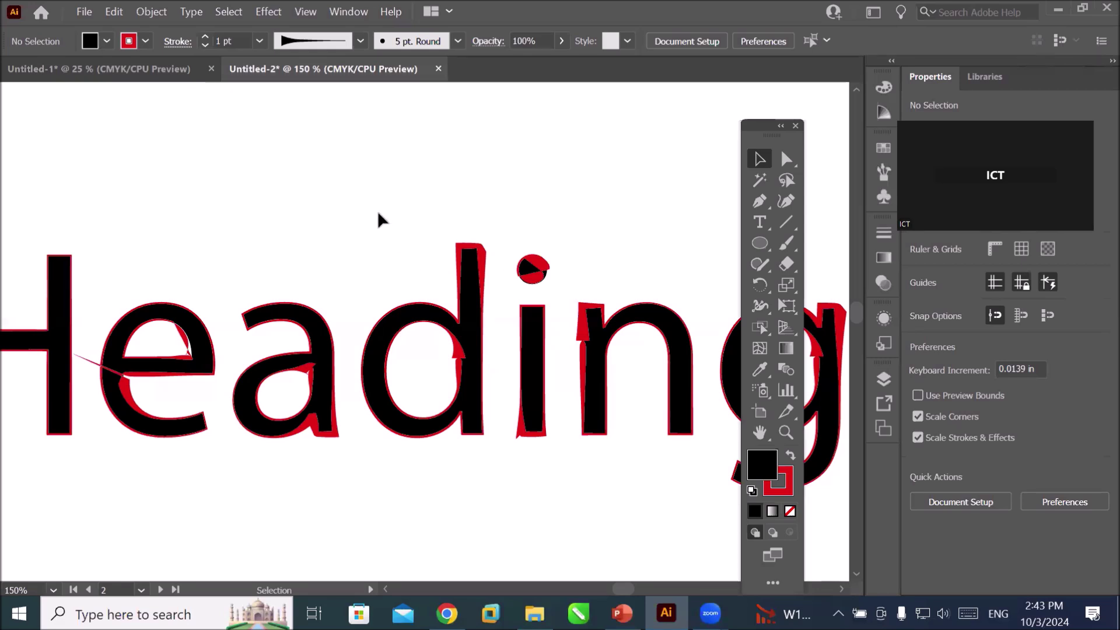
# - Move the Heading to the top of the second artboard
pyautogui.scroll(-1, 377, 211)
pyautogui.scroll(-1, 373, 211)
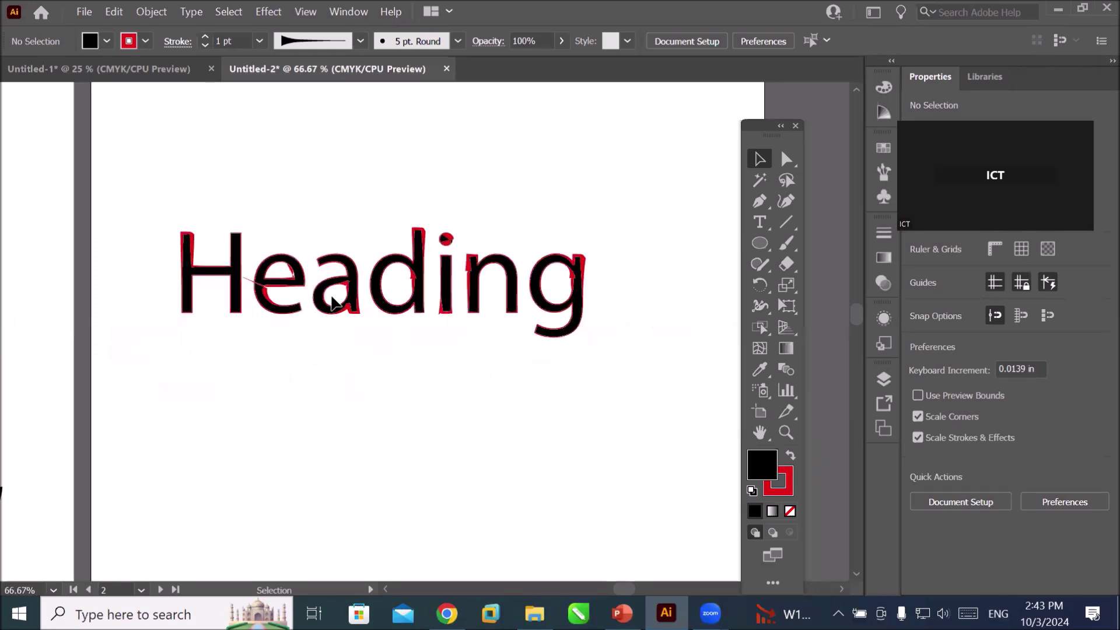
pyautogui.scroll(1, 321, 285)
pyautogui.scroll(1, 321, 284)
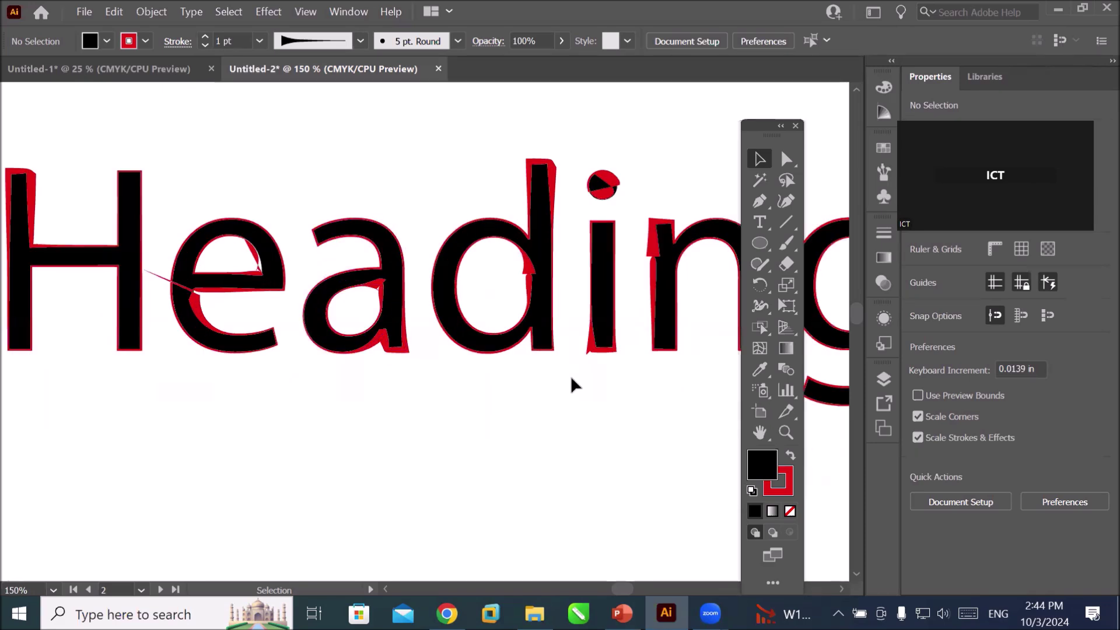
pyautogui.scroll(-2, 571, 376)
pyautogui.scroll(-1, 494, 397)
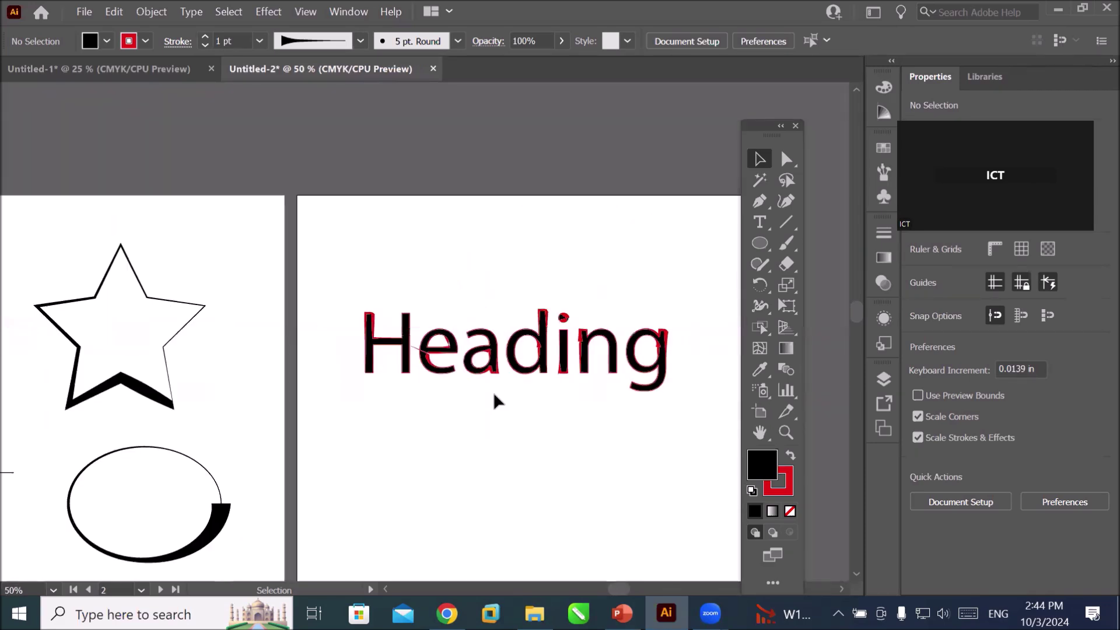
pyautogui.moveTo(524, 359); pyautogui.dragTo(556, 248)
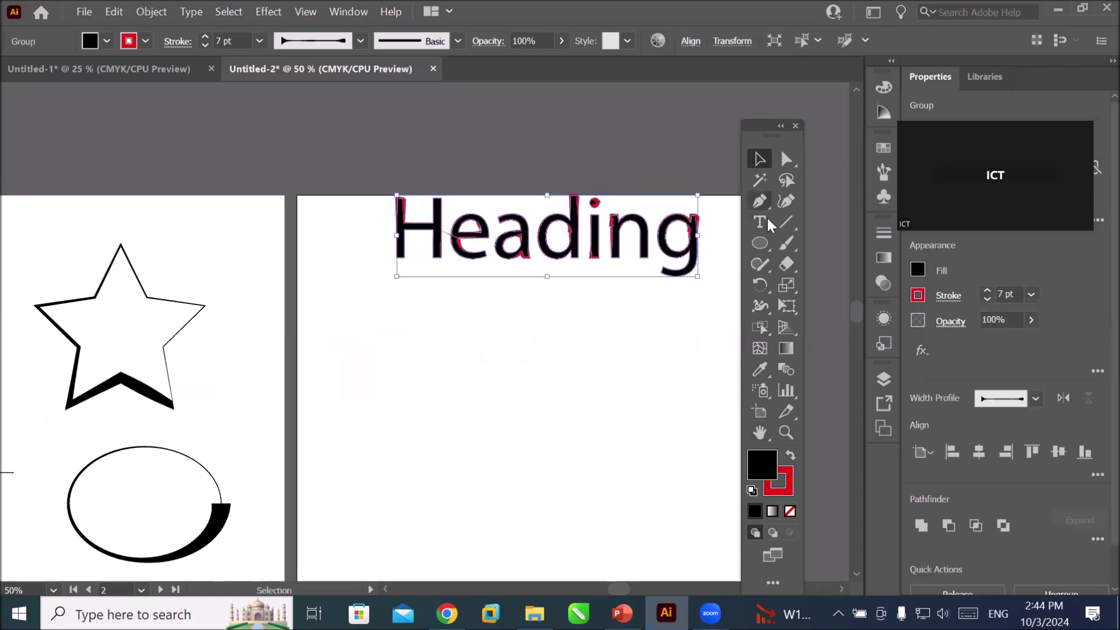
# - Browse the width and warp tool group and pan to the empty space below Heading
pyautogui.click(765, 286)
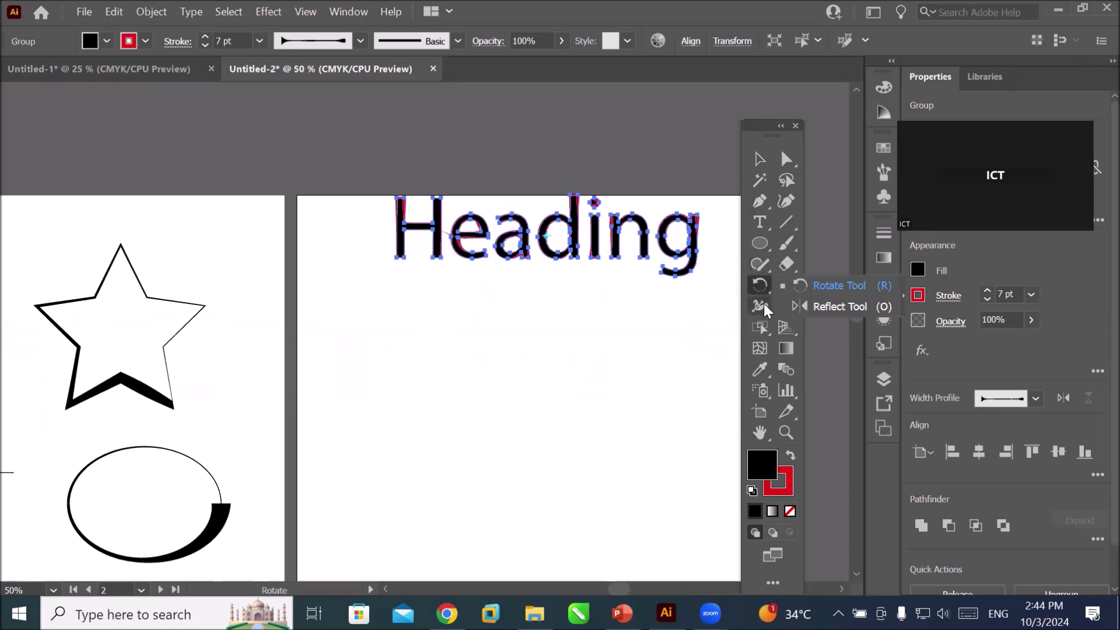
pyautogui.click(765, 303)
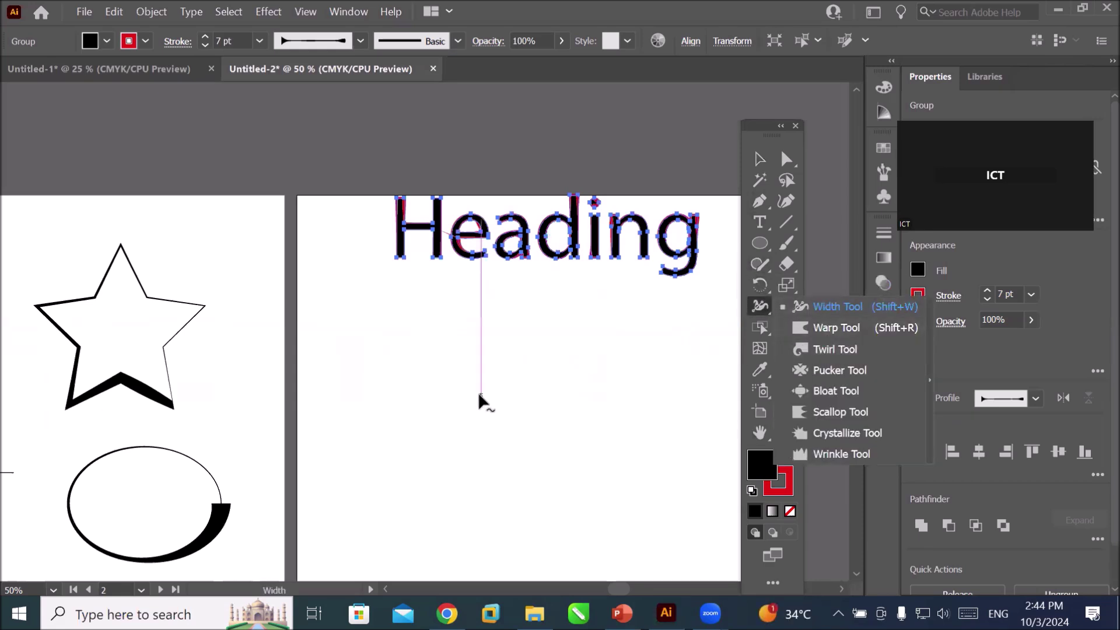
pyautogui.moveTo(535, 425)
pyautogui.mouseDown()
pyautogui.moveTo(412, 301)
pyautogui.moveTo(408, 315)
pyautogui.mouseUp()
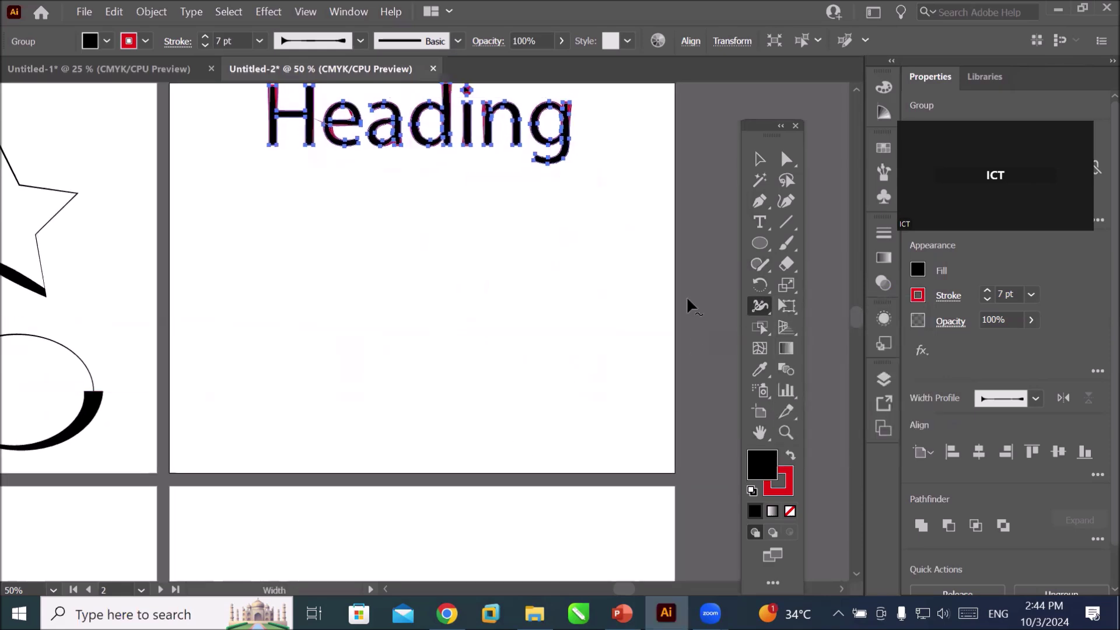
pyautogui.click(758, 245)
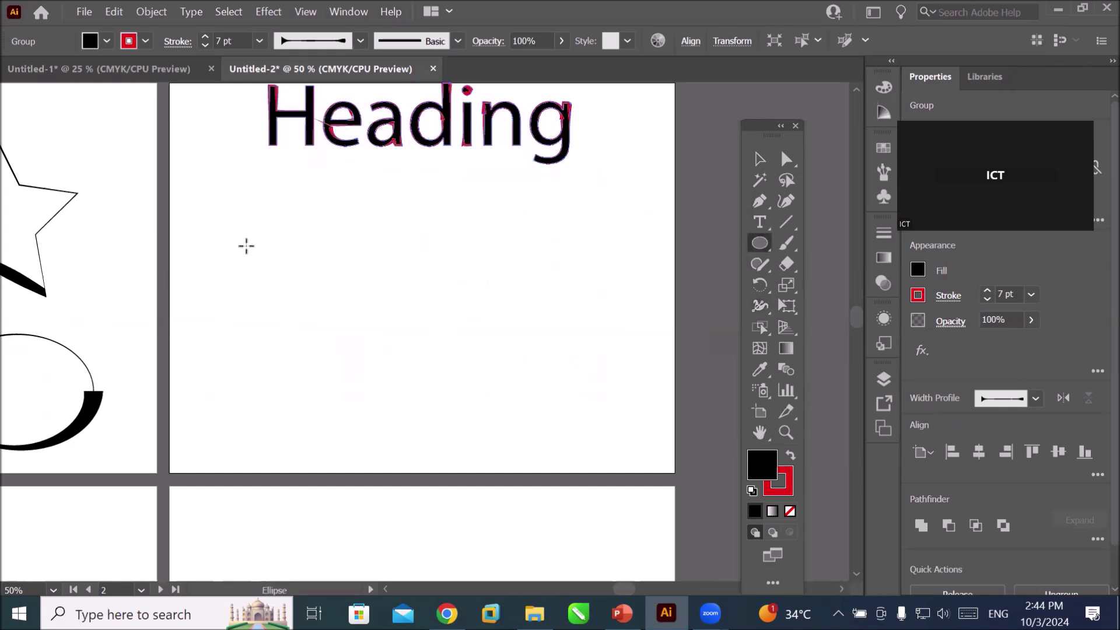
# - Draw a circle below the Heading and fill it with CMYK Cyan
pyautogui.moveTo(306, 218)
pyautogui.mouseDown()
pyautogui.moveTo(336, 276)
pyautogui.moveTo(491, 384)
pyautogui.mouseUp()
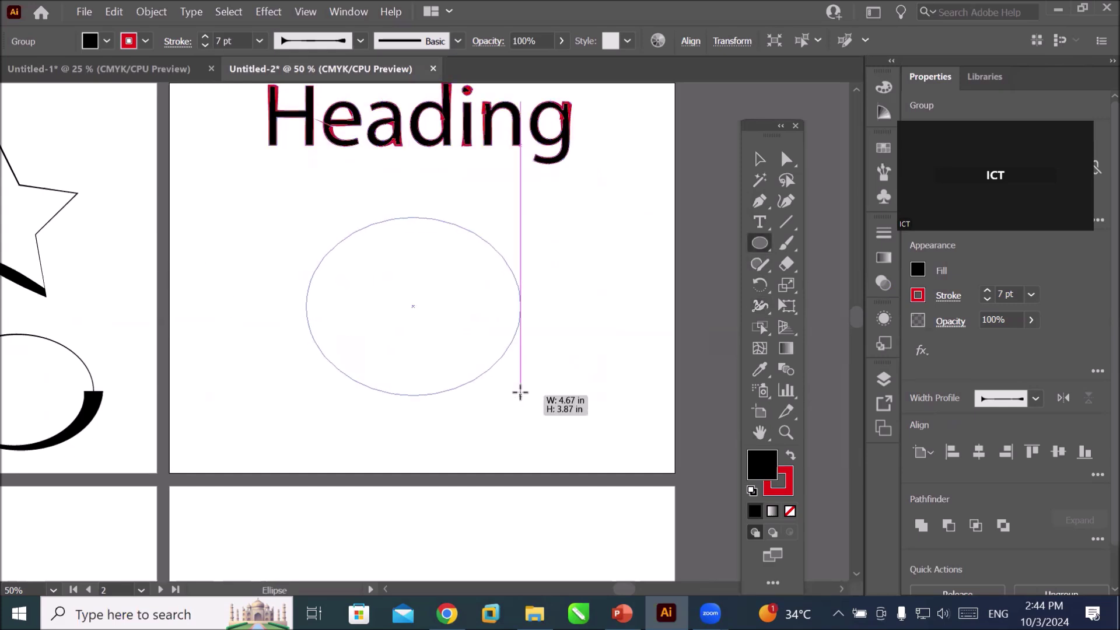
pyautogui.moveTo(491, 384); pyautogui.dragTo(489, 386)
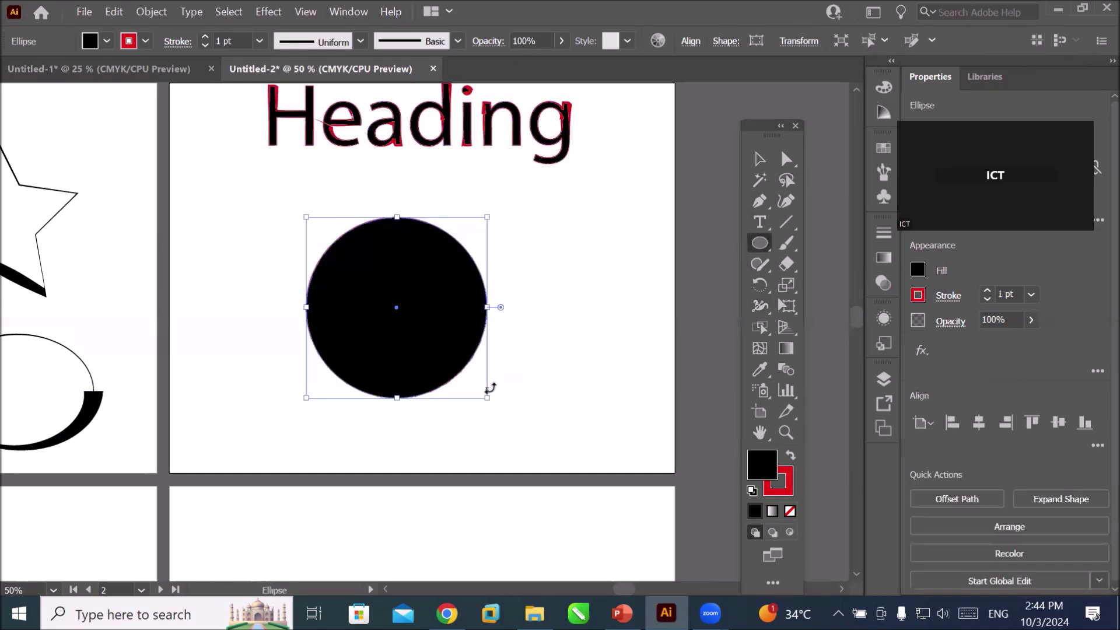
pyautogui.click(107, 41)
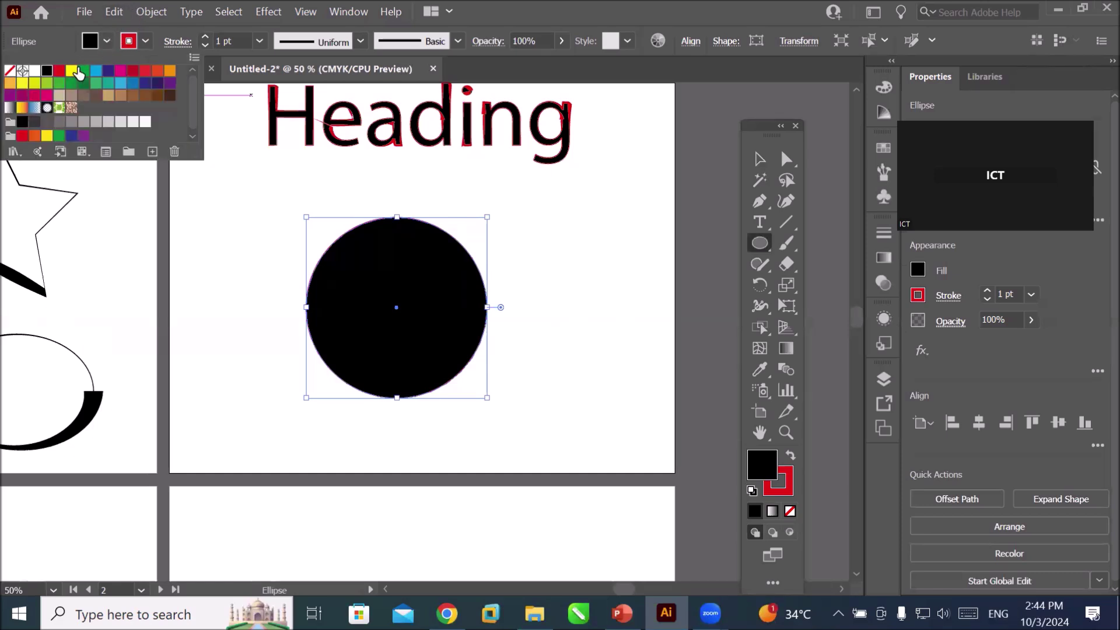
pyautogui.doubleClick(98, 74)
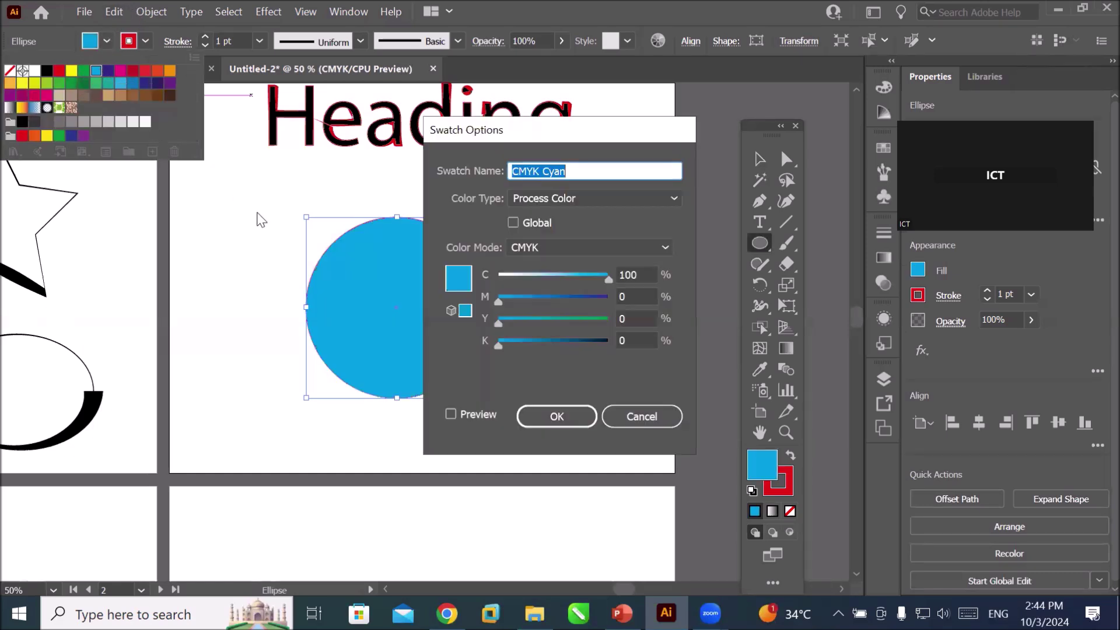
pyautogui.click(624, 414)
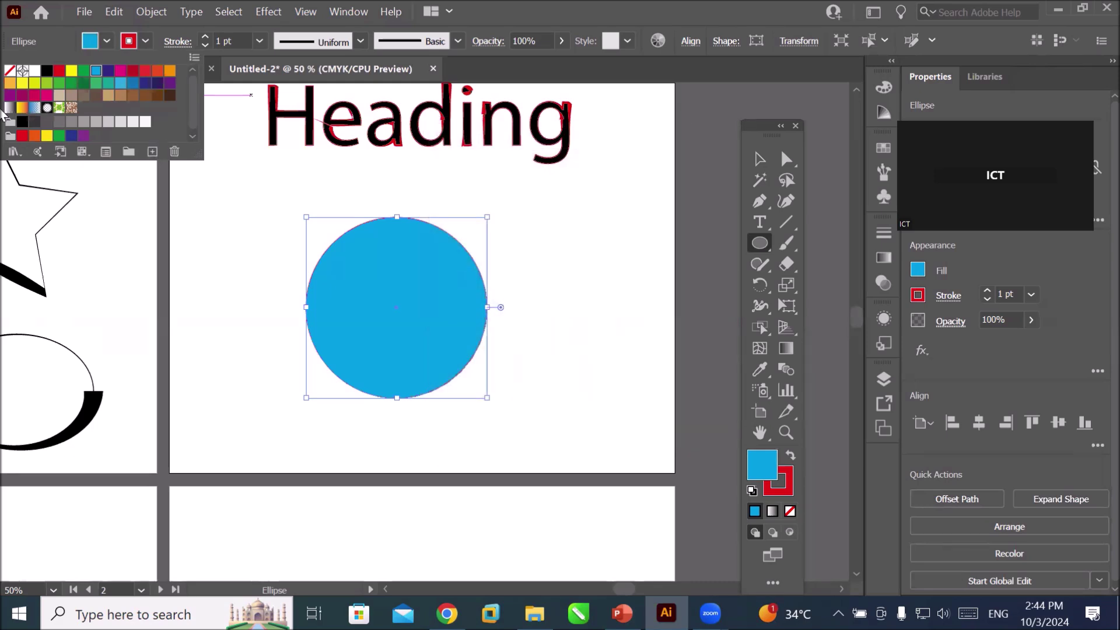
# - Raise the cyan circle's red outline weight to 8 pt
pyautogui.click(139, 42)
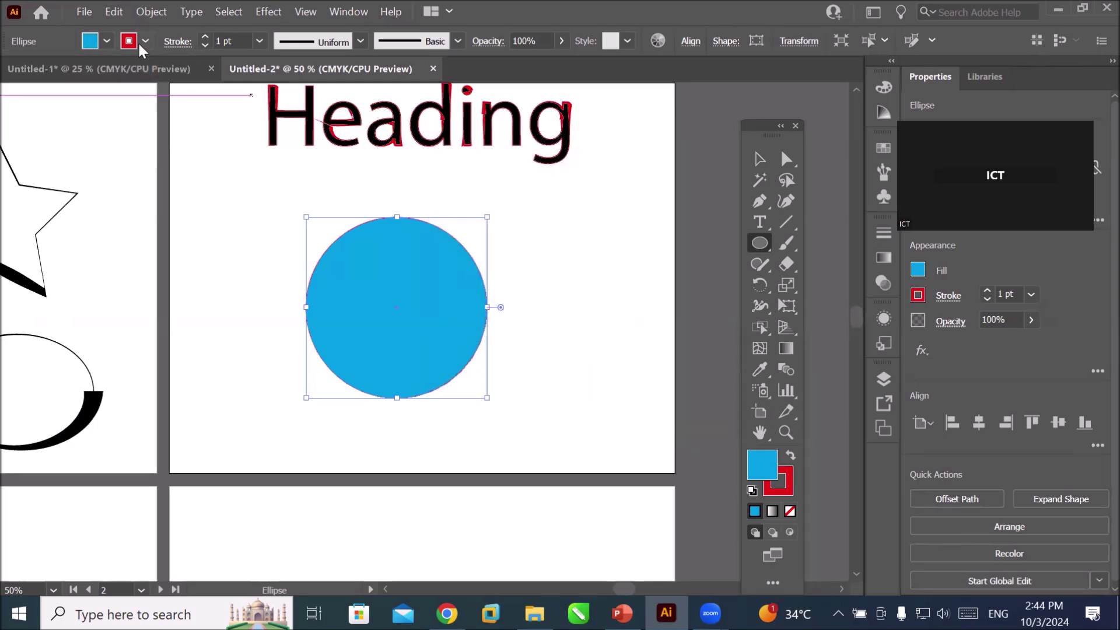
pyautogui.click(205, 37)
pyautogui.click(206, 36)
pyautogui.click(205, 36)
pyautogui.click(205, 36)
pyautogui.click(206, 35)
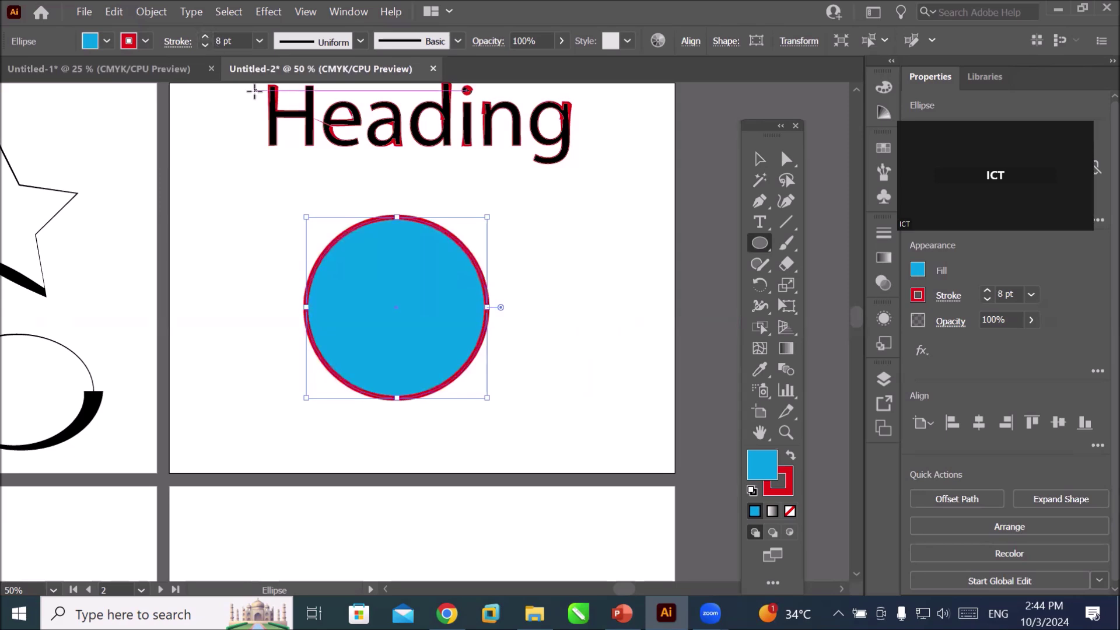
pyautogui.click(764, 304)
pyautogui.click(755, 305)
pyautogui.click(751, 305)
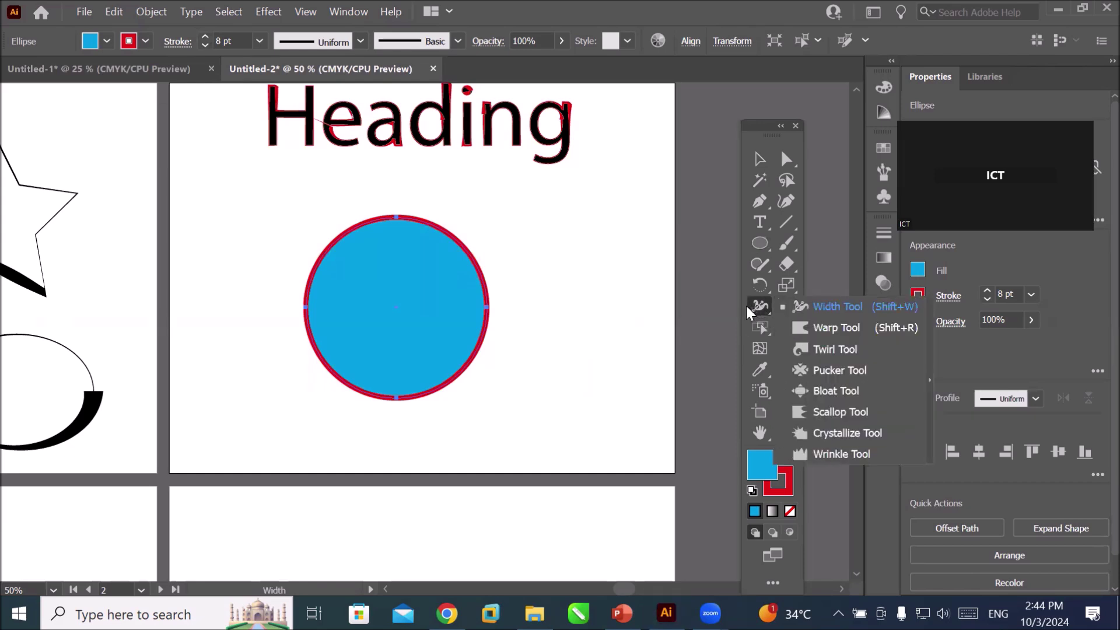
# - Set the Warp tool brush to width 1 in, height 0.5 in, angle 45°, intensity 50%
pyautogui.click(879, 328)
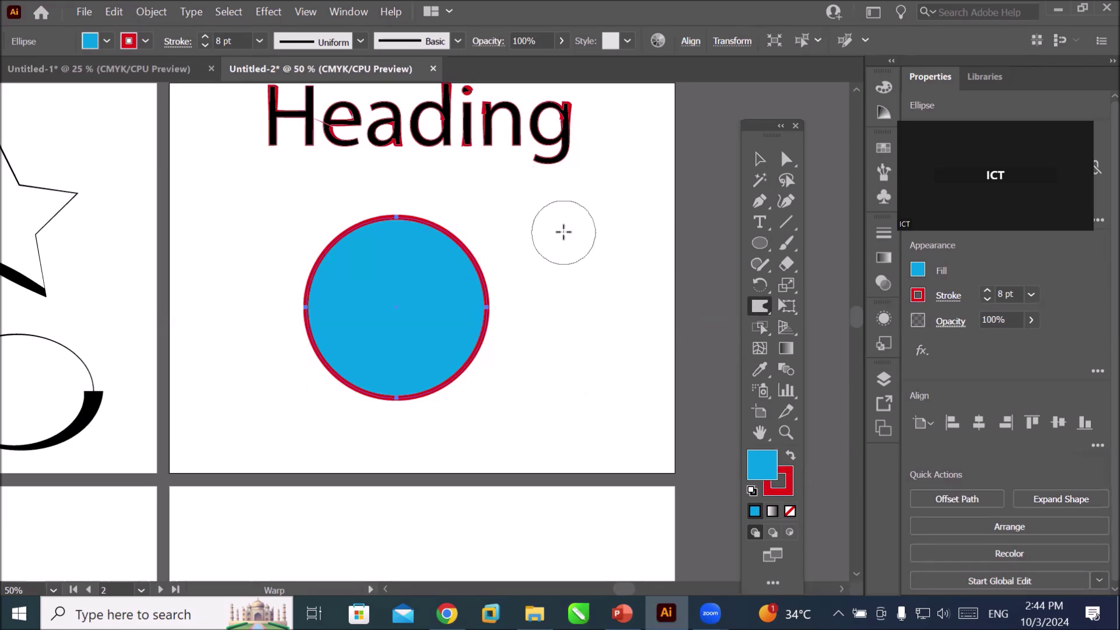
pyautogui.doubleClick(758, 306)
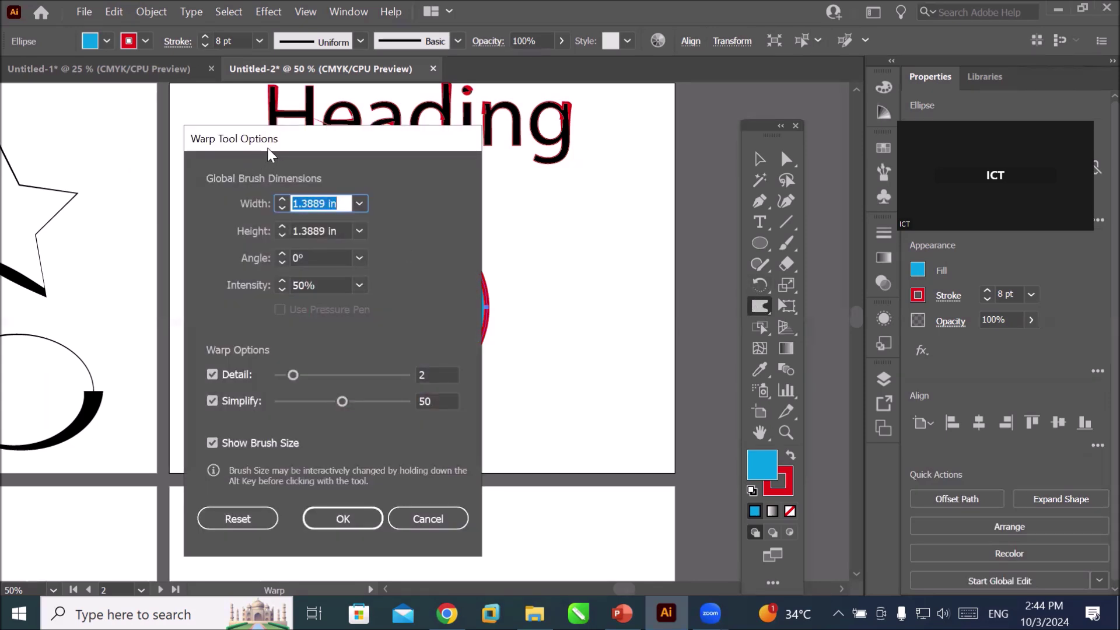
pyautogui.moveTo(270, 153); pyautogui.dragTo(595, 126)
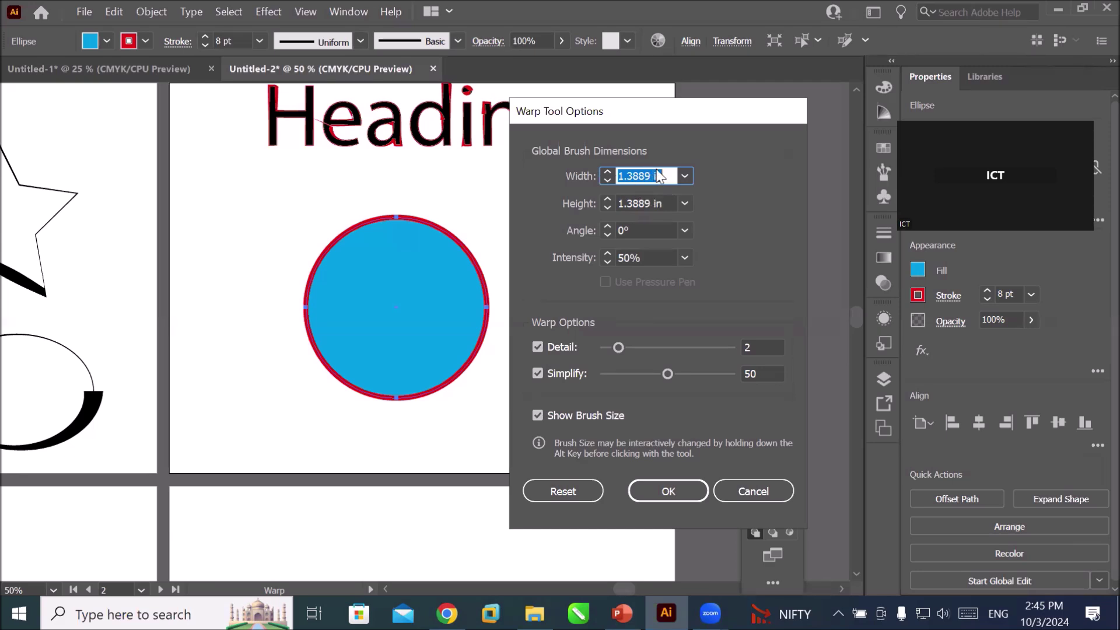
pyautogui.moveTo(652, 169); pyautogui.dragTo(533, 171)
pyautogui.write('1')
pyautogui.moveTo(653, 203); pyautogui.dragTo(566, 203)
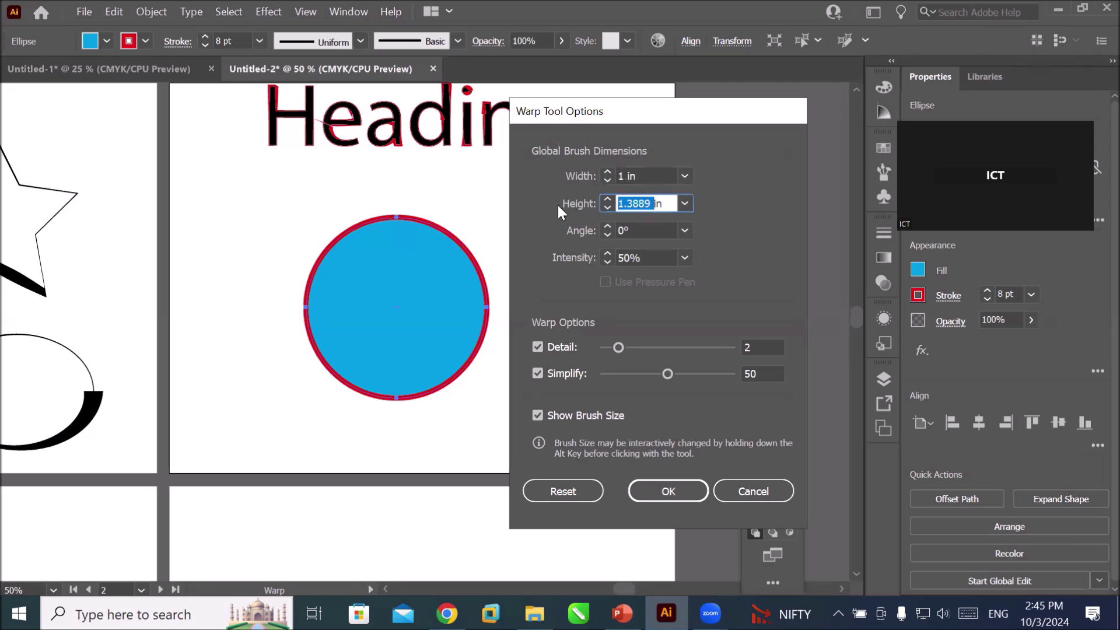
pyautogui.write('.5')
pyautogui.click(687, 230)
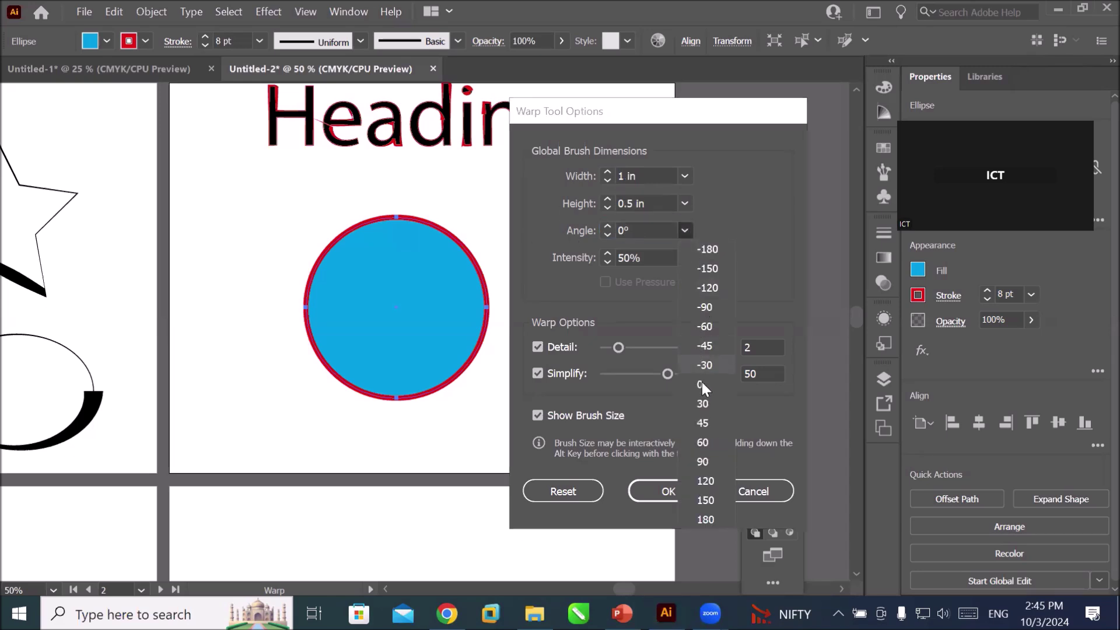
pyautogui.click(703, 423)
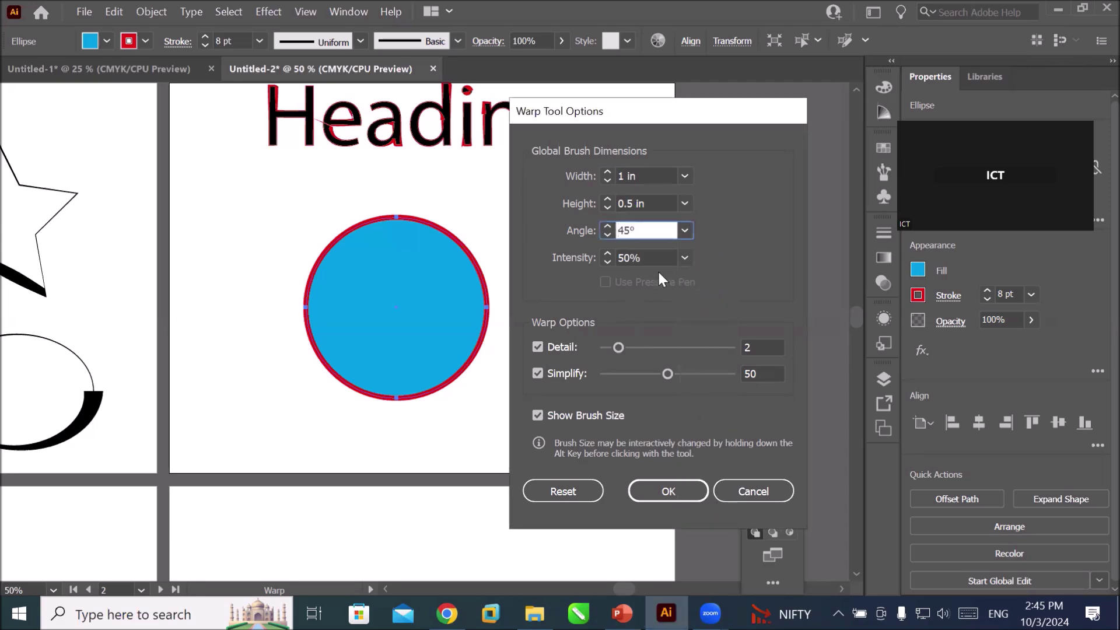
pyautogui.click(684, 257)
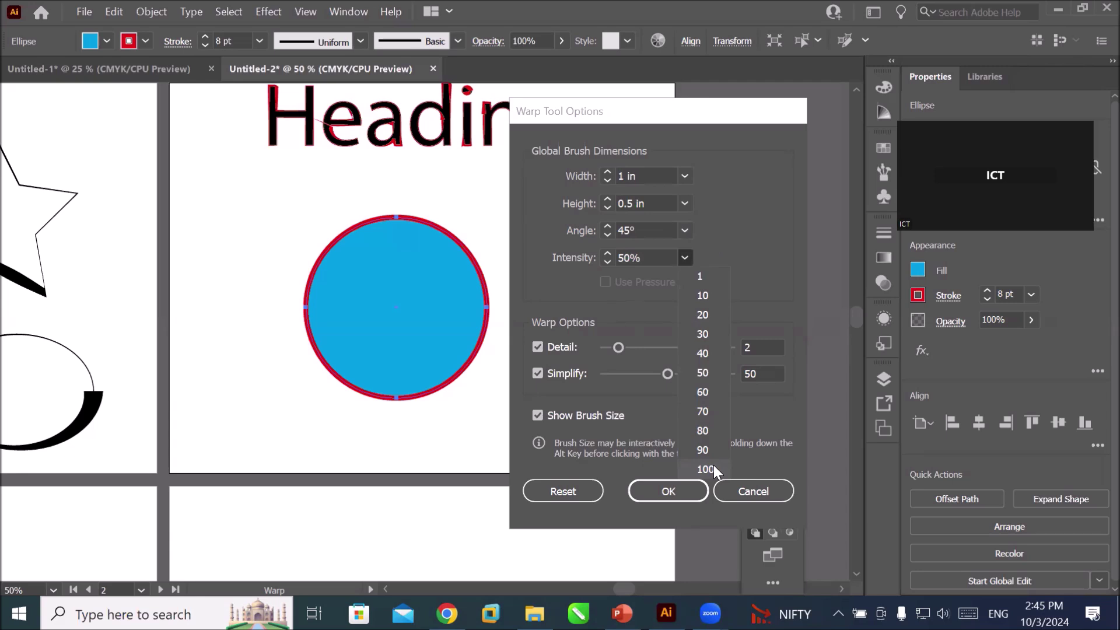
pyautogui.click(670, 493)
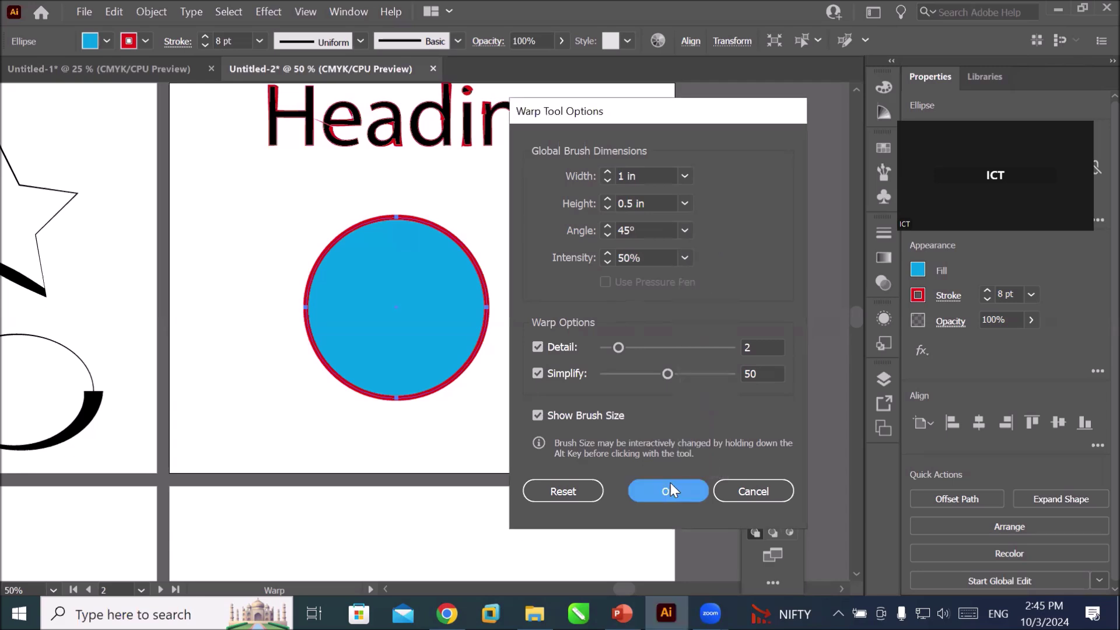
pyautogui.click(668, 491)
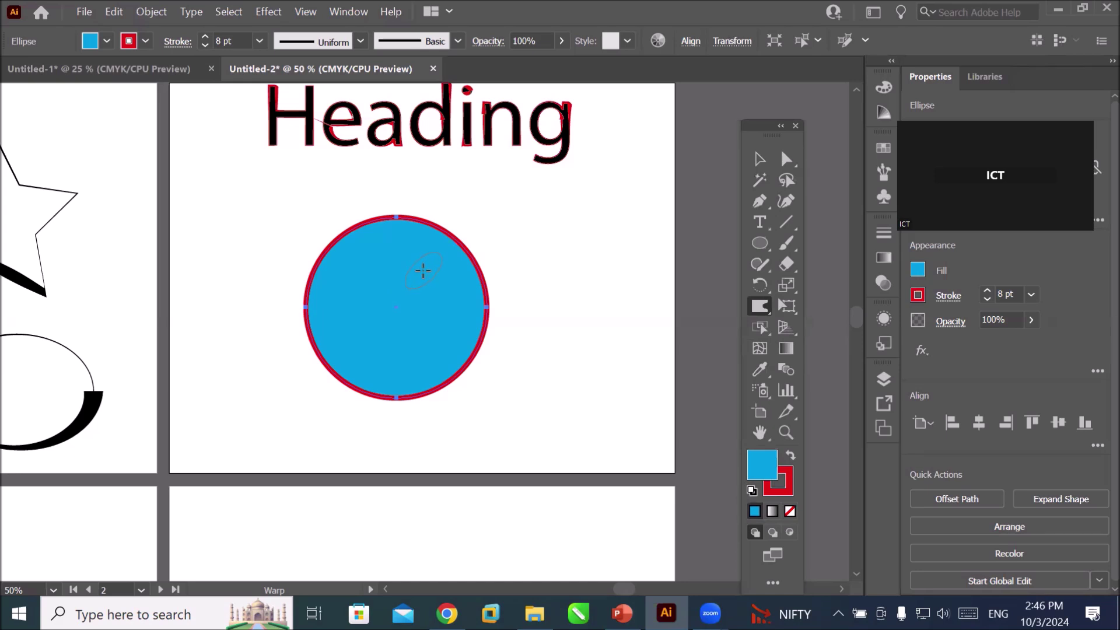
# - Warp the cyan circle's edge outward on every side into irregular bumps and small spikes
pyautogui.moveTo(423, 270); pyautogui.dragTo(548, 206)
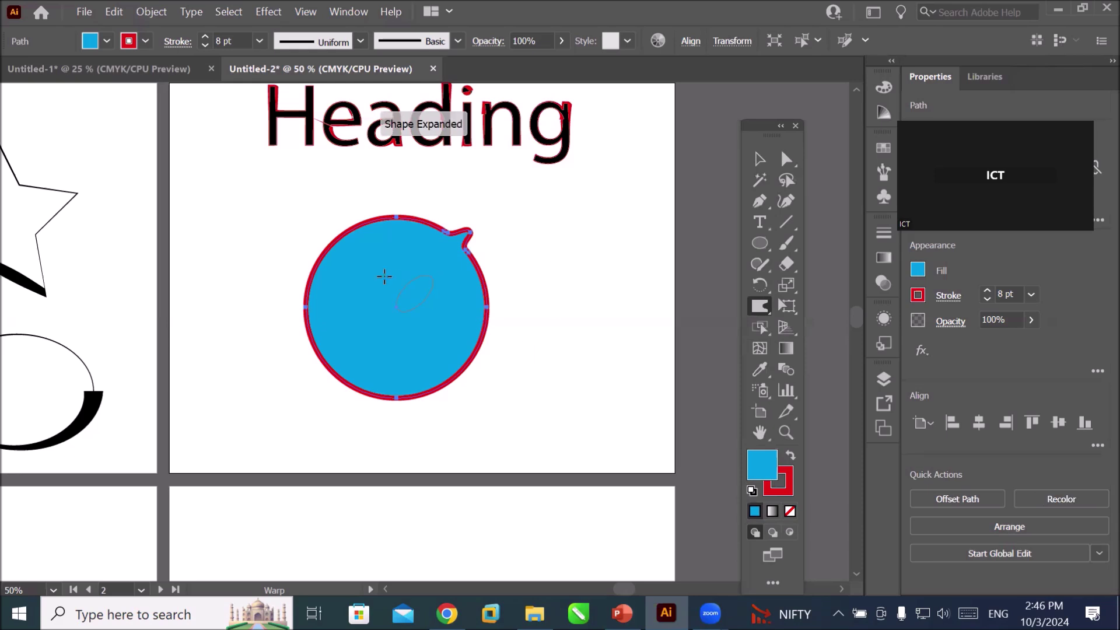
pyautogui.moveTo(260, 225); pyautogui.dragTo(249, 230)
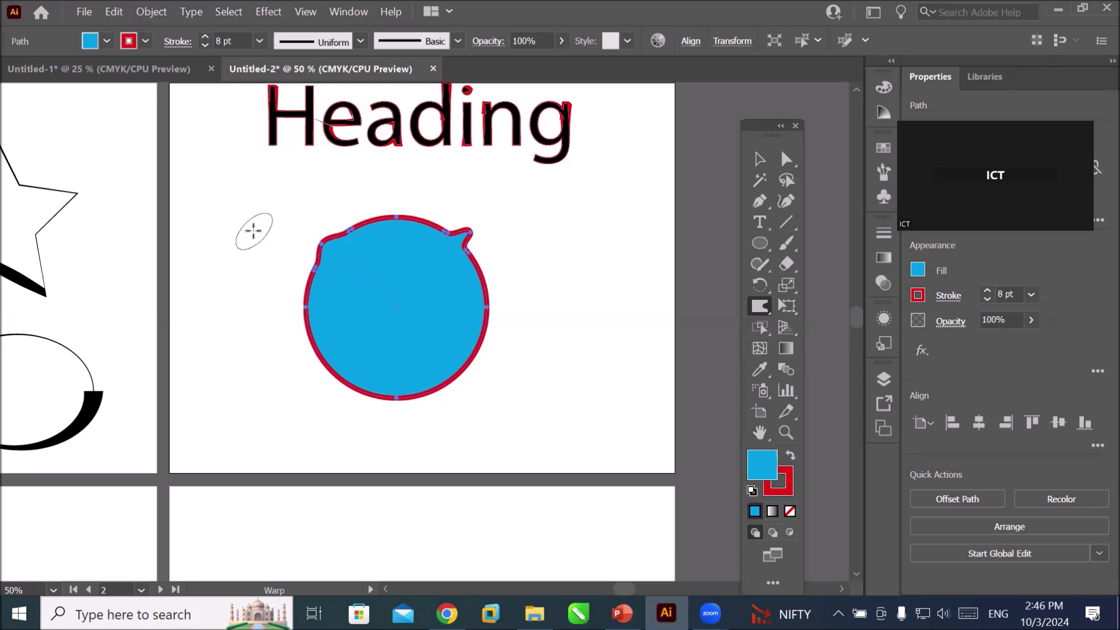
pyautogui.moveTo(251, 387)
pyautogui.mouseDown()
pyautogui.moveTo(368, 370)
pyautogui.moveTo(313, 430)
pyautogui.mouseUp()
pyautogui.moveTo(395, 415); pyautogui.dragTo(387, 453)
pyautogui.moveTo(430, 368); pyautogui.dragTo(518, 440)
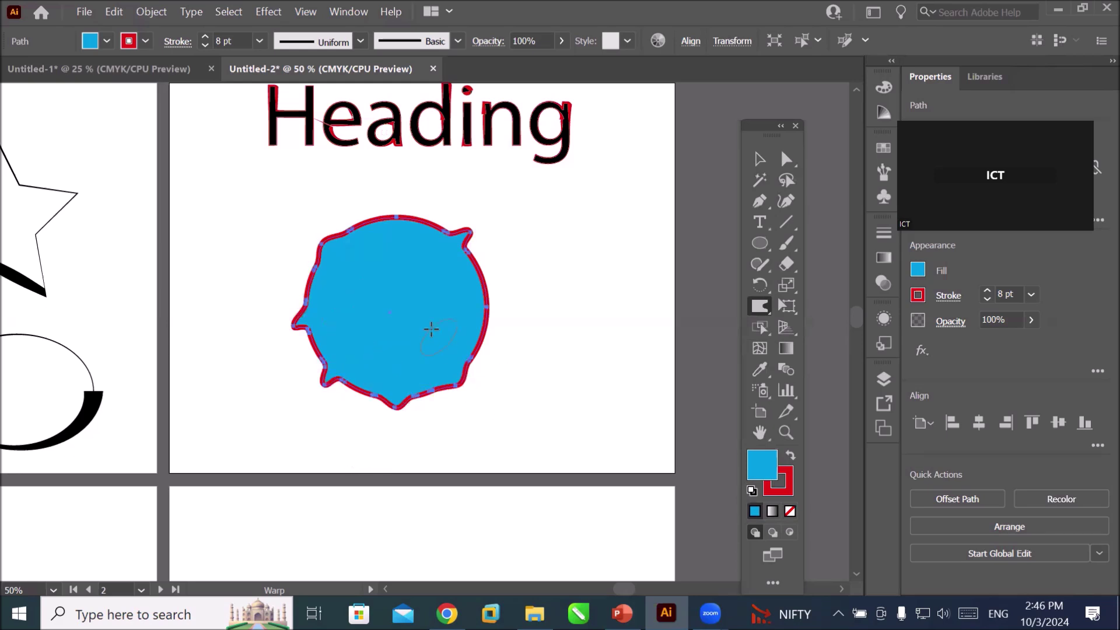
pyautogui.moveTo(529, 333)
pyautogui.mouseDown()
pyautogui.moveTo(447, 276)
pyautogui.moveTo(575, 250)
pyautogui.mouseUp()
pyautogui.moveTo(408, 241); pyautogui.dragTo(420, 192)
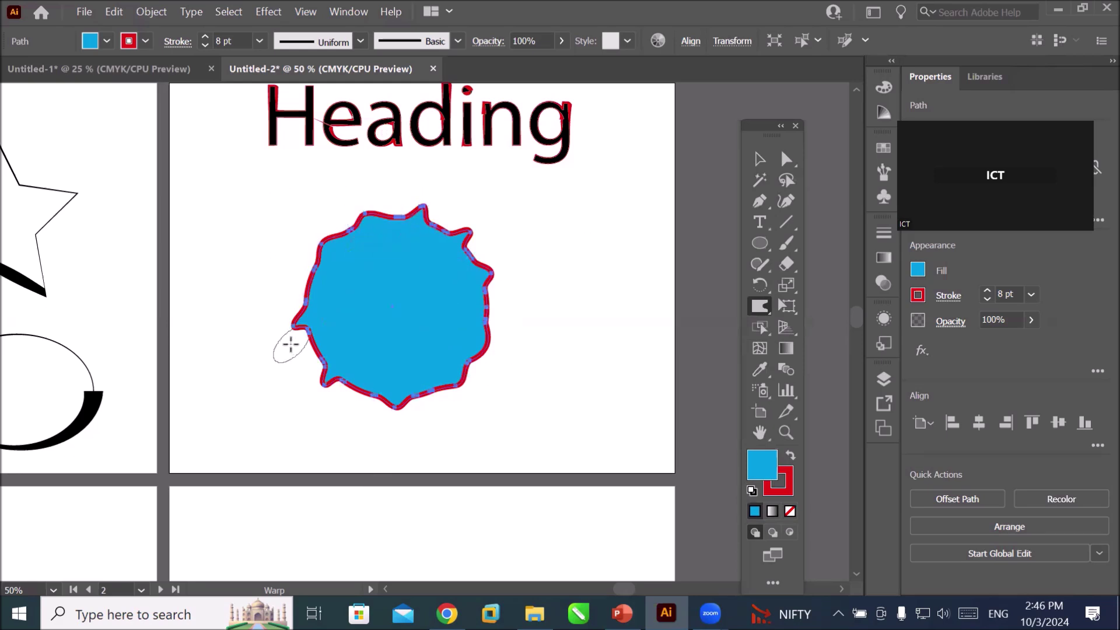
pyautogui.doubleClick(759, 314)
# - Raise the warp intensity to 100% and pull long tails upper-left, upper-right, lower-left and right
pyautogui.click(685, 258)
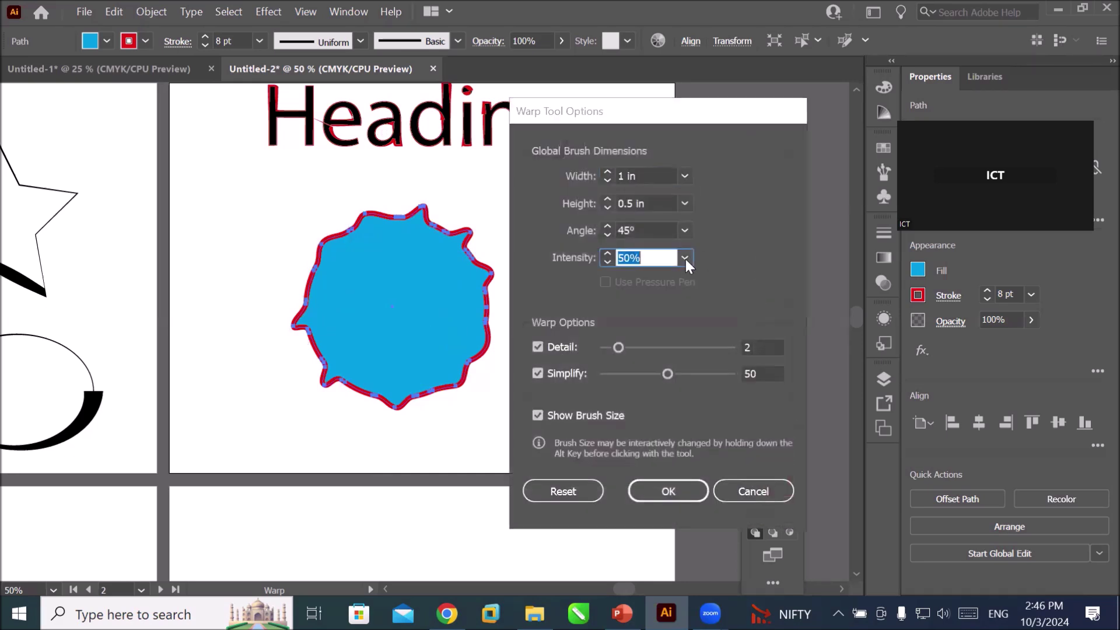
pyautogui.click(706, 469)
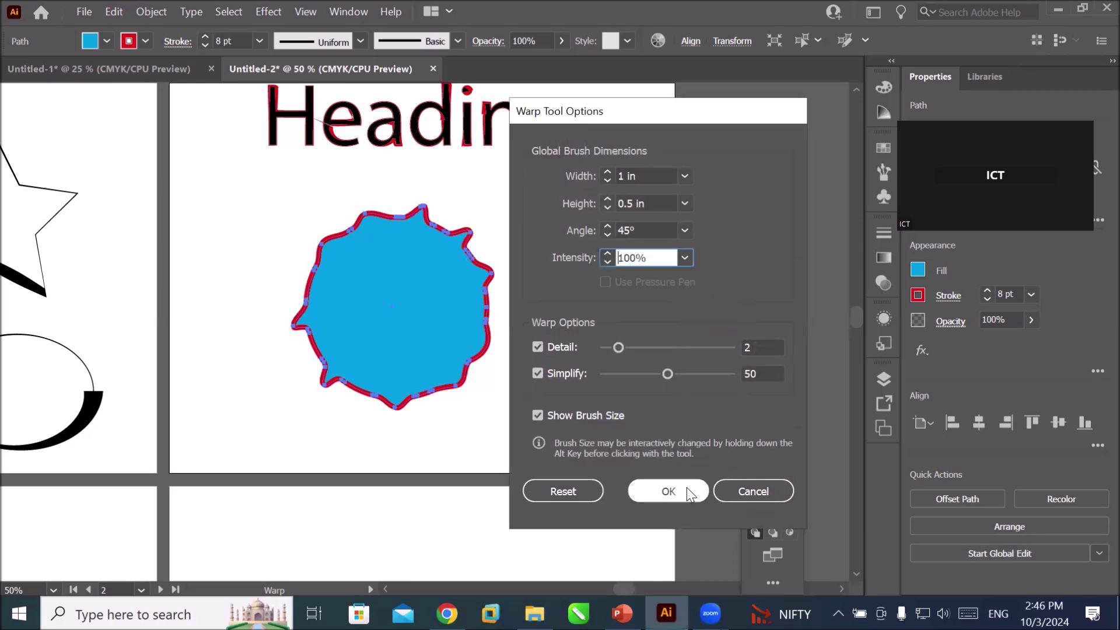
pyautogui.click(674, 492)
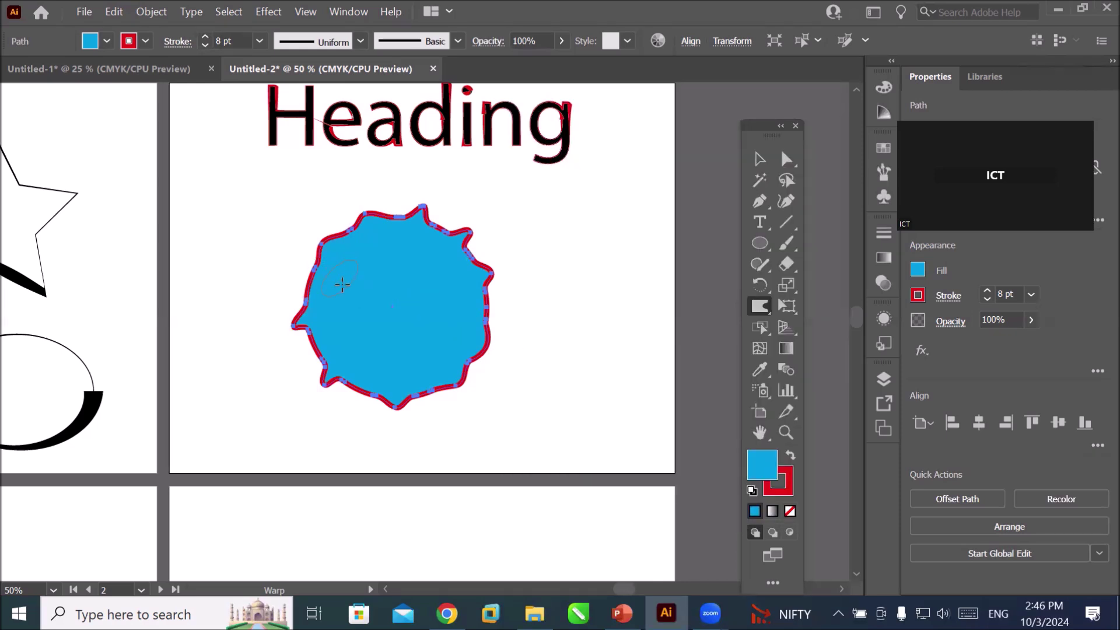
pyautogui.moveTo(318, 274); pyautogui.dragTo(209, 207)
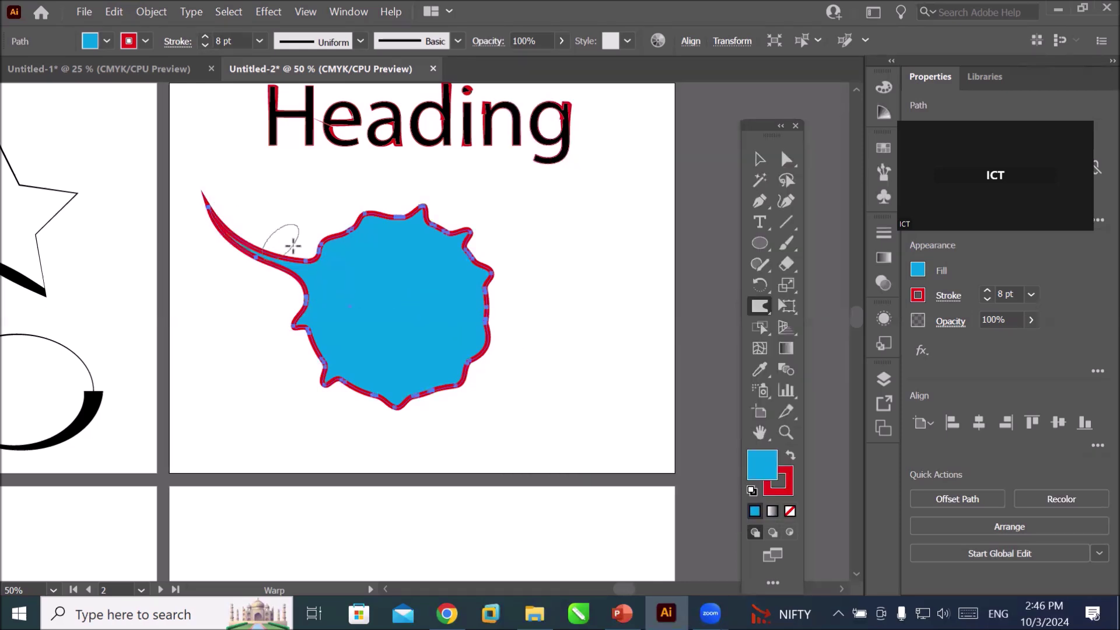
pyautogui.moveTo(497, 233); pyautogui.dragTo(576, 191)
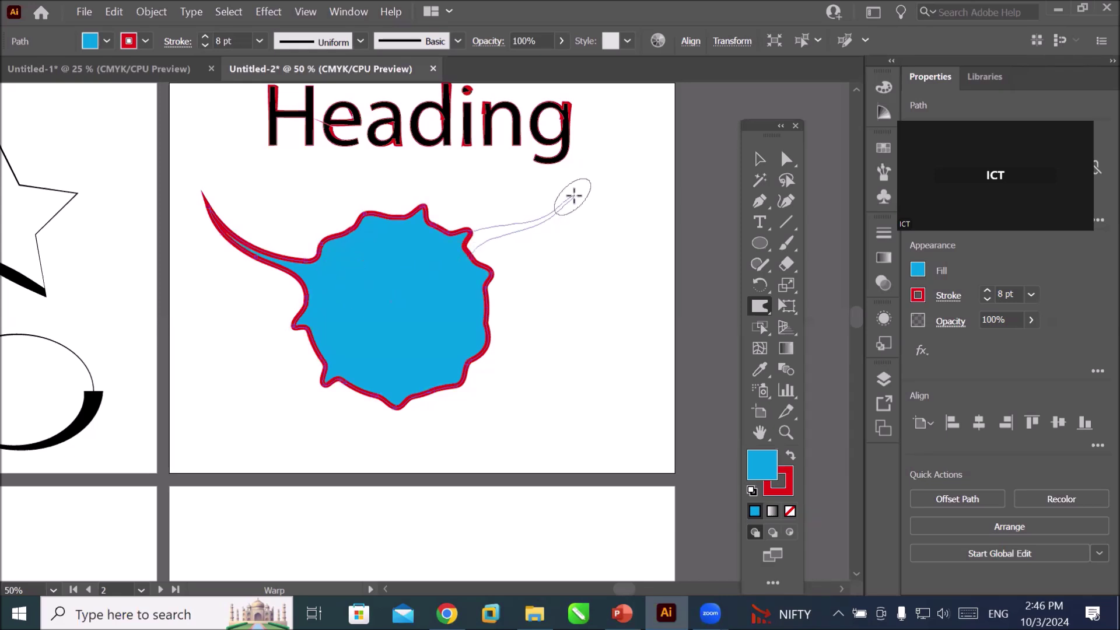
pyautogui.moveTo(341, 305); pyautogui.dragTo(252, 356)
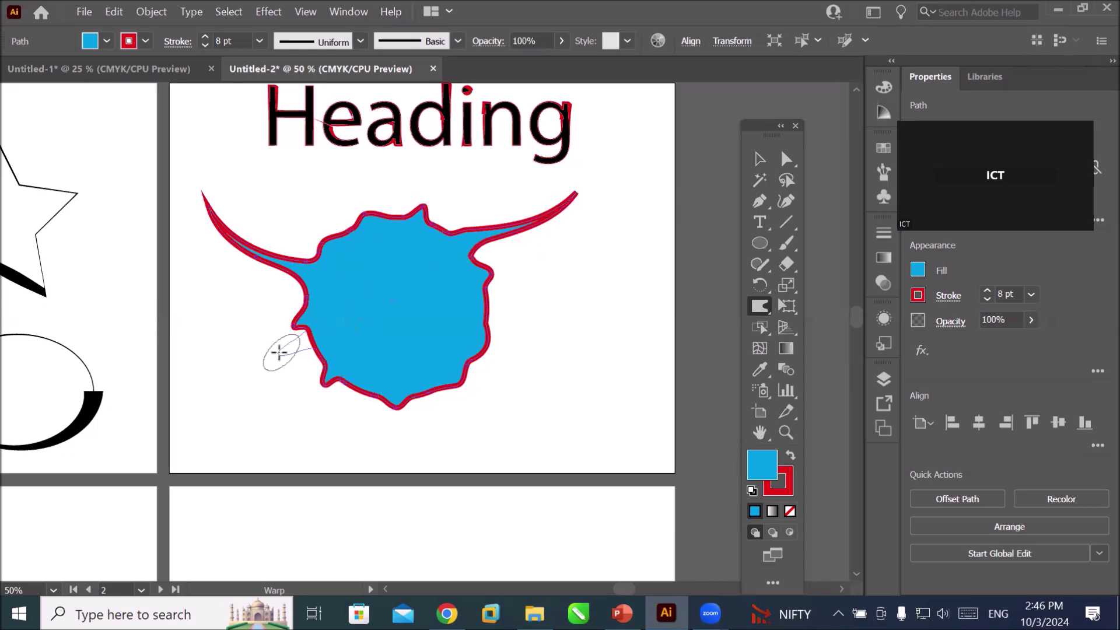
pyautogui.moveTo(467, 323); pyautogui.dragTo(559, 320)
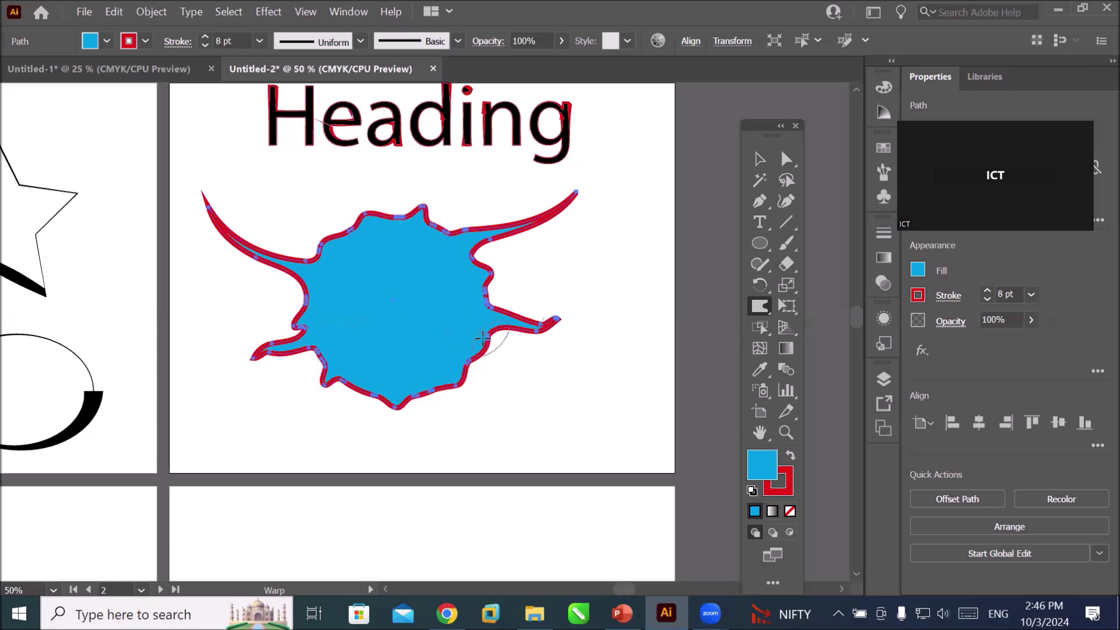
# - Pull more long tails downward, upward, left and right from the blob's edges
pyautogui.moveTo(473, 373)
pyautogui.mouseDown()
pyautogui.moveTo(454, 431)
pyautogui.moveTo(378, 435)
pyautogui.mouseUp()
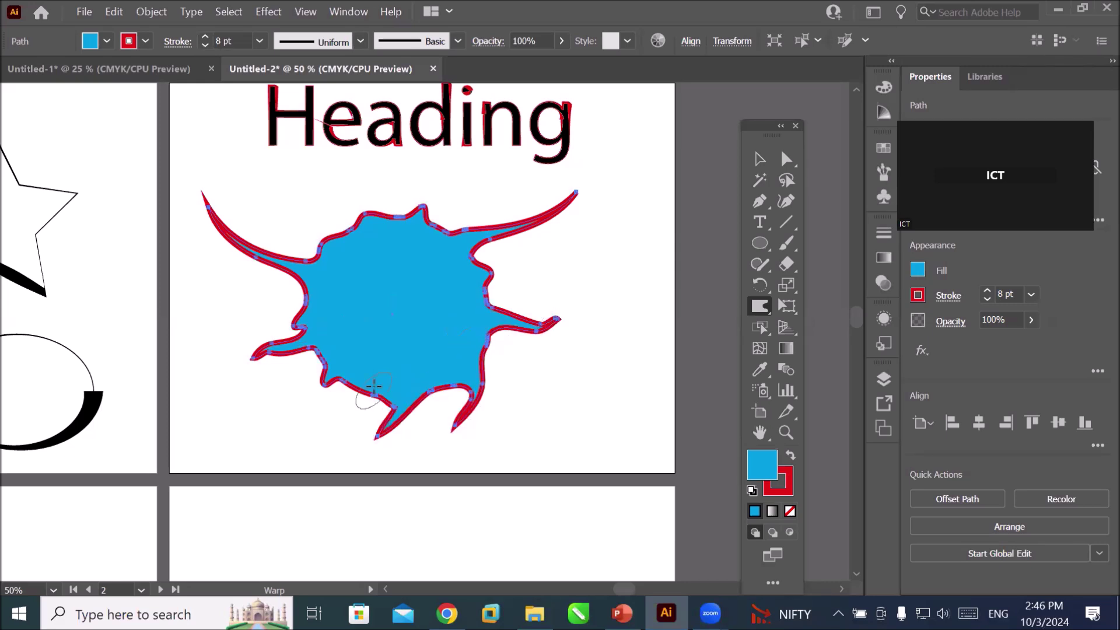
pyautogui.moveTo(330, 385); pyautogui.dragTo(302, 411)
pyautogui.moveTo(338, 320); pyautogui.dragTo(239, 388)
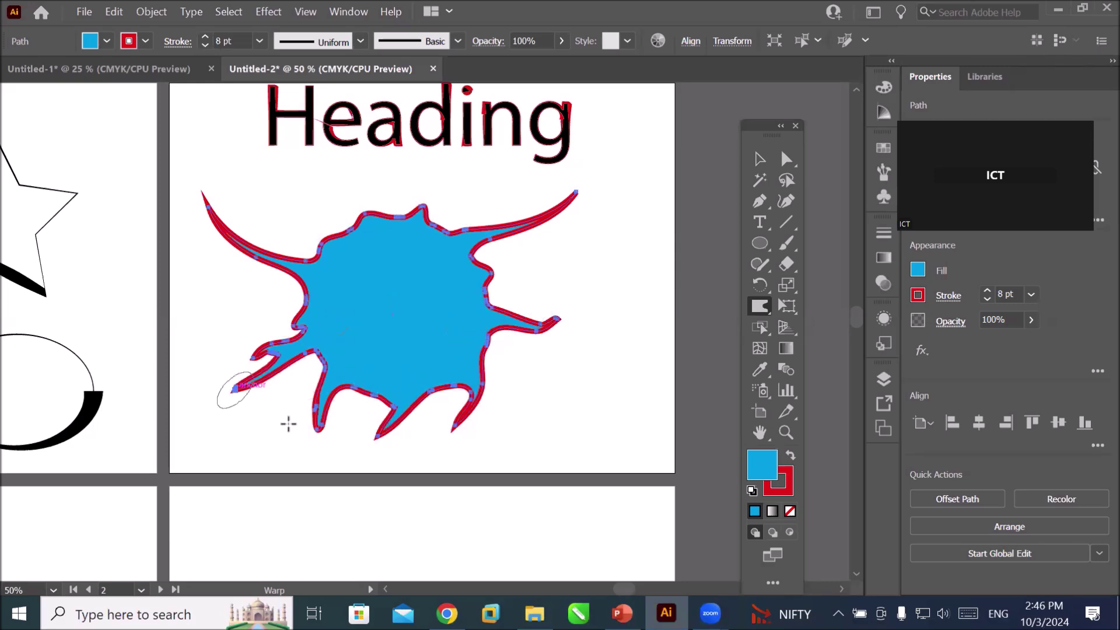
pyautogui.moveTo(444, 309); pyautogui.dragTo(569, 272)
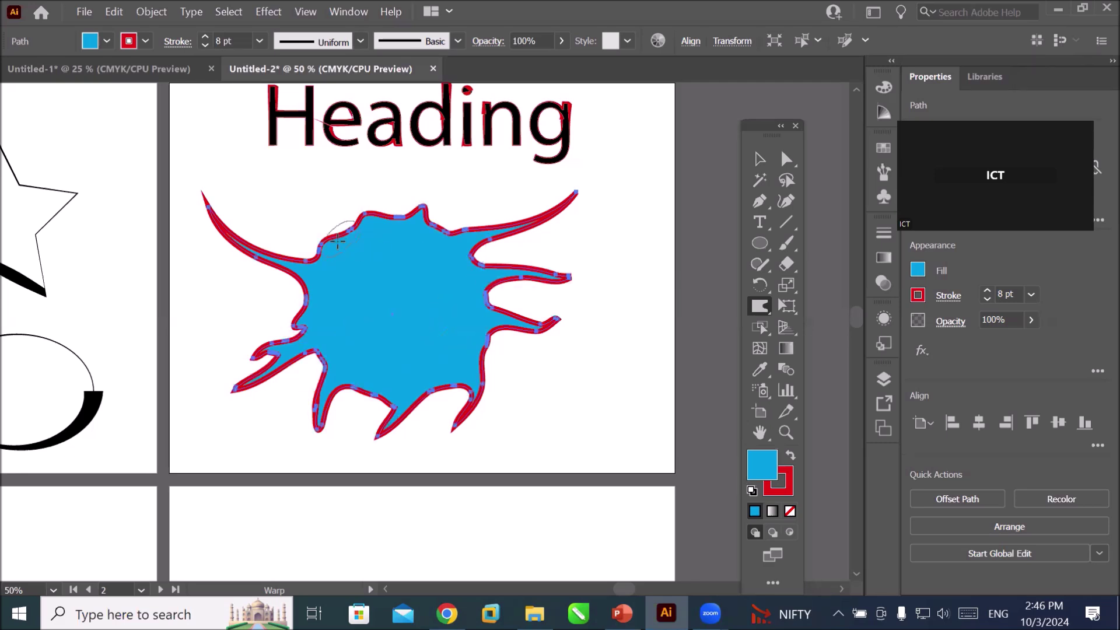
pyautogui.moveTo(350, 250); pyautogui.dragTo(283, 218)
pyautogui.moveTo(409, 231); pyautogui.dragTo(450, 167)
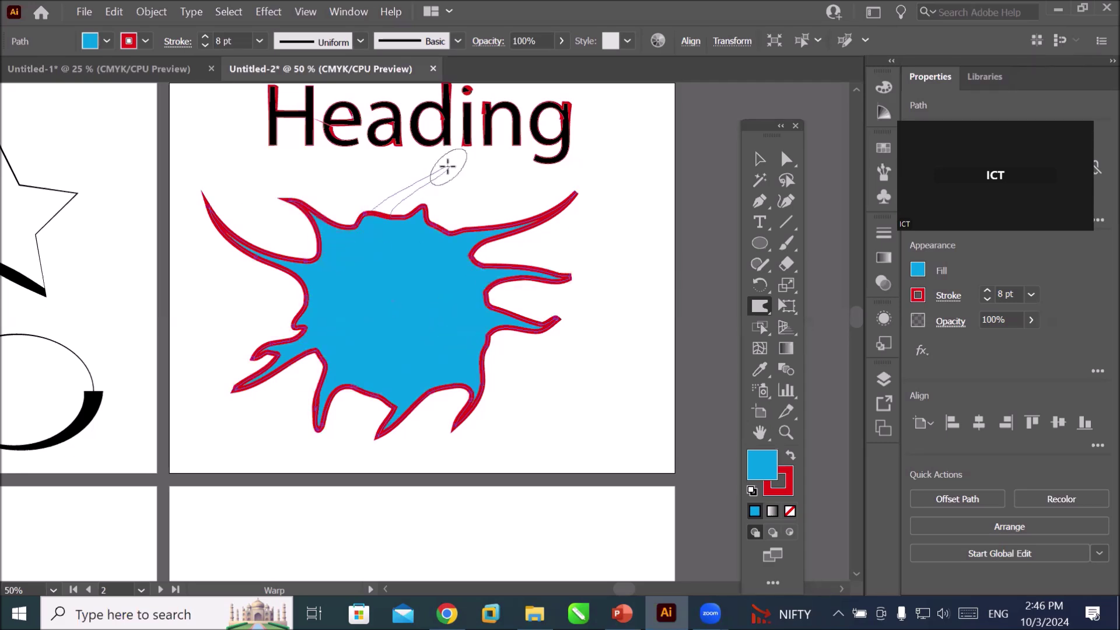
pyautogui.moveTo(460, 245); pyautogui.dragTo(516, 169)
pyautogui.moveTo(431, 396); pyautogui.dragTo(455, 556)
pyautogui.moveTo(385, 377); pyautogui.dragTo(337, 479)
pyautogui.moveTo(320, 287); pyautogui.dragTo(181, 325)
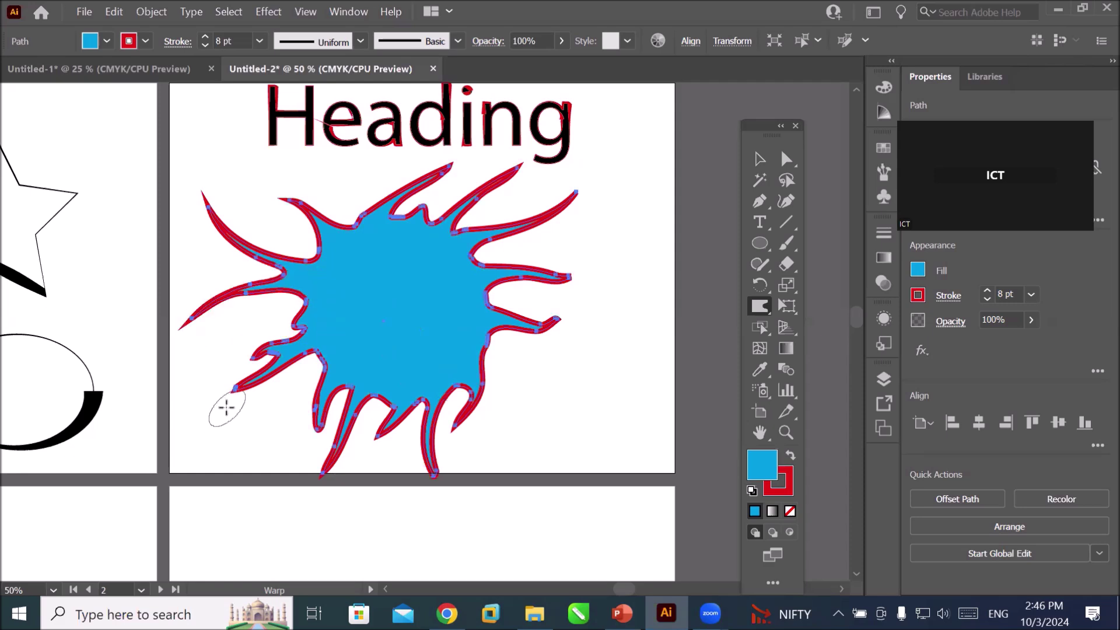
# - Fill the splash with CMYK Yellow, set its stroke to None, and deselect it
pyautogui.click(106, 41)
pyautogui.click(70, 73)
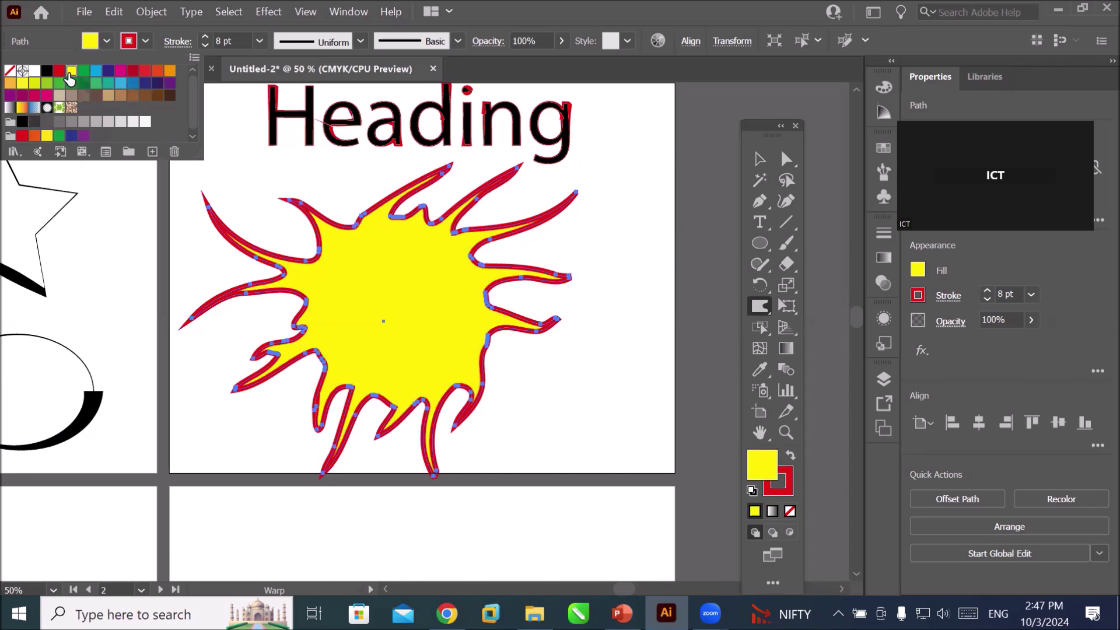
pyautogui.click(146, 41)
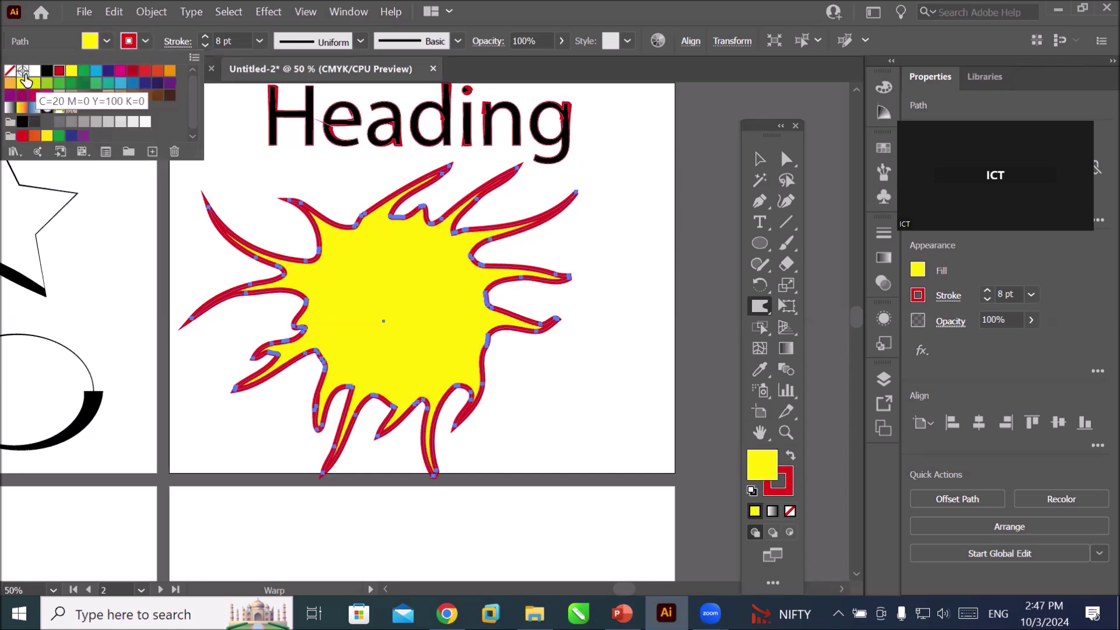
pyautogui.click(10, 73)
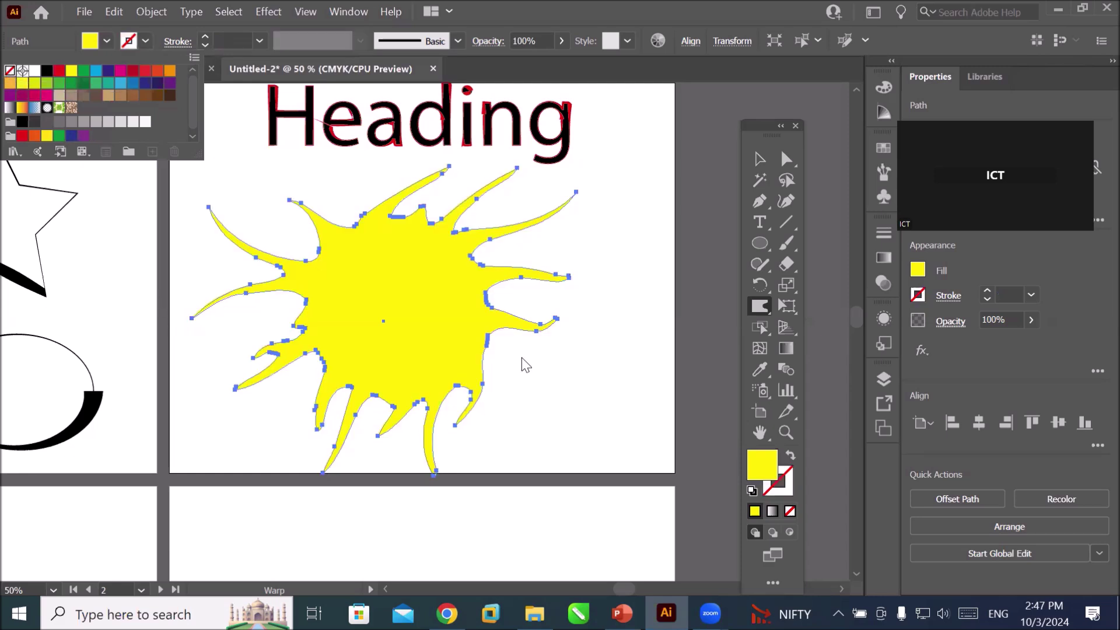
pyautogui.click(559, 389)
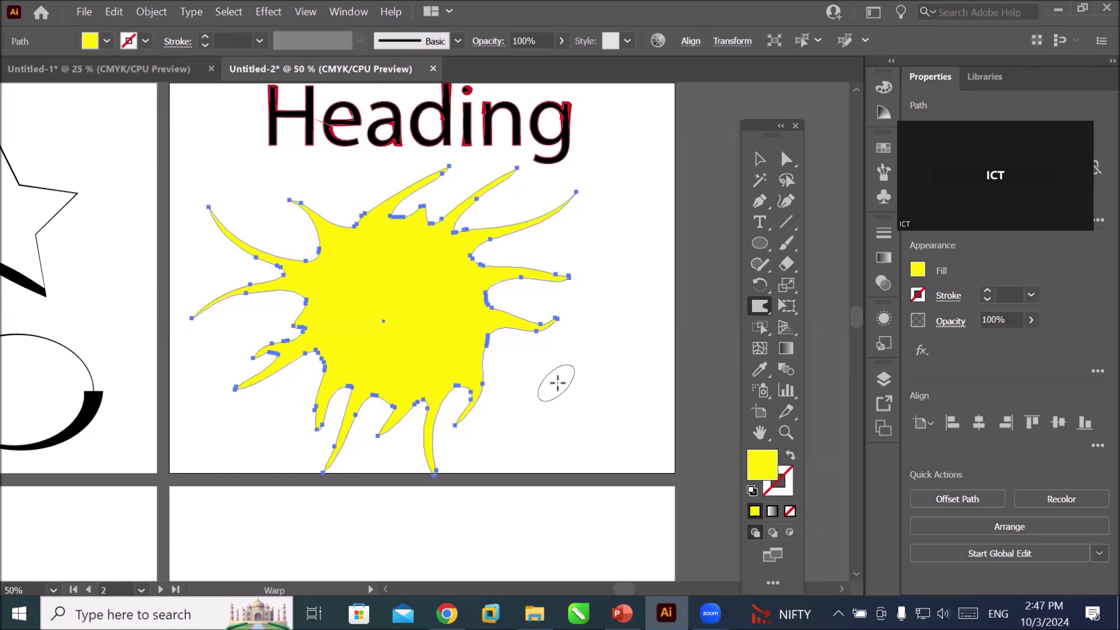
pyautogui.press('v')
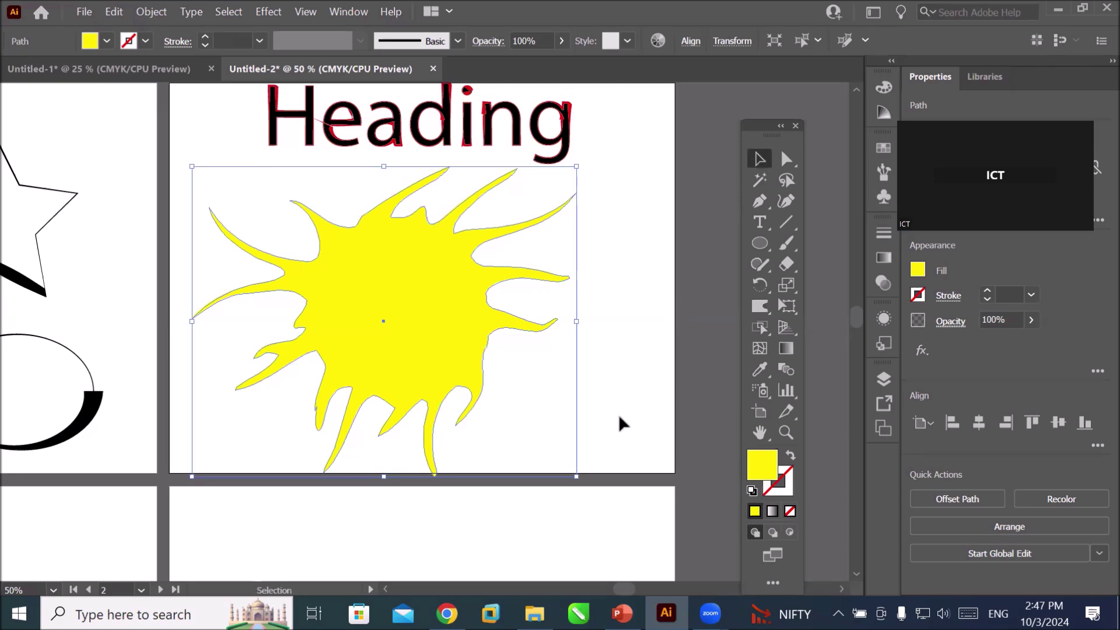
pyautogui.click(621, 422)
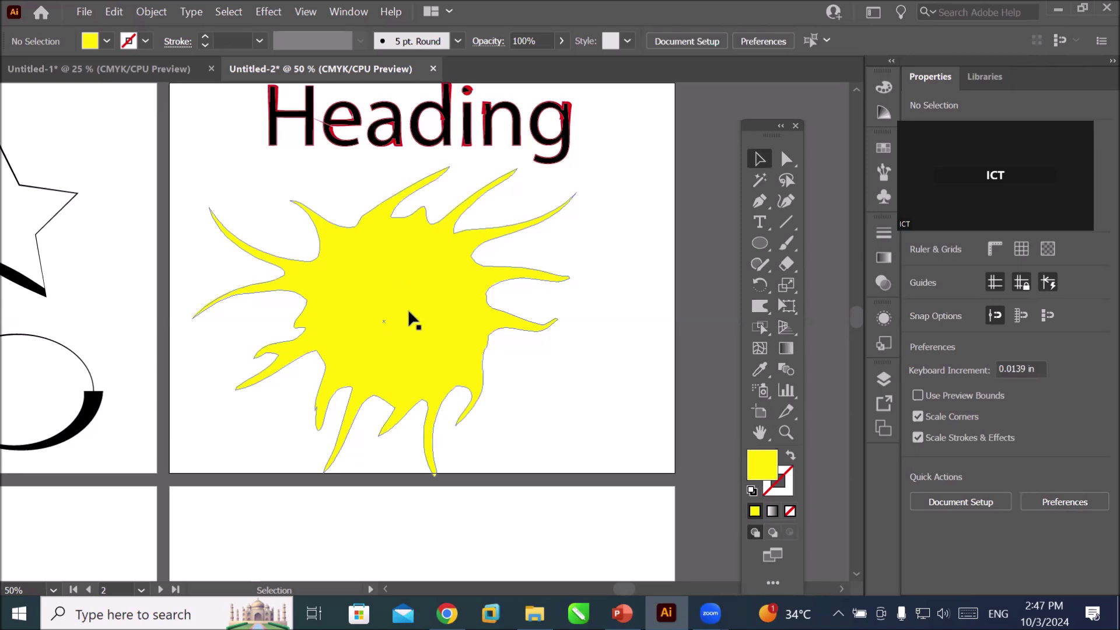
pyautogui.click(759, 243)
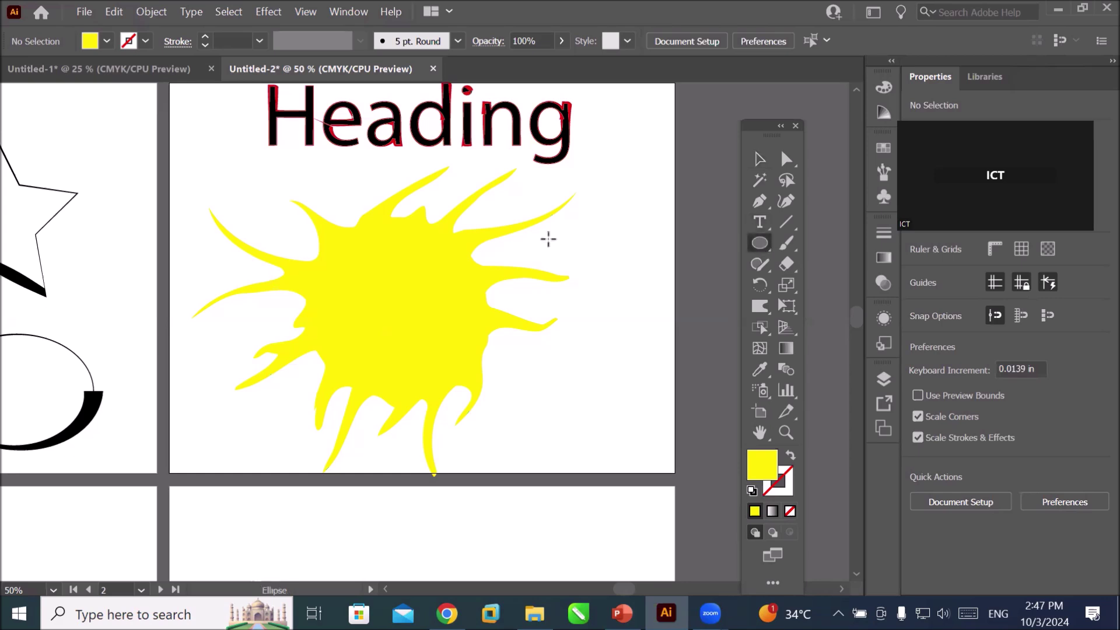
# - Draw a black-filled circle over the splash's left side, then select it together with the splash
pyautogui.moveTo(183, 153); pyautogui.dragTo(357, 397)
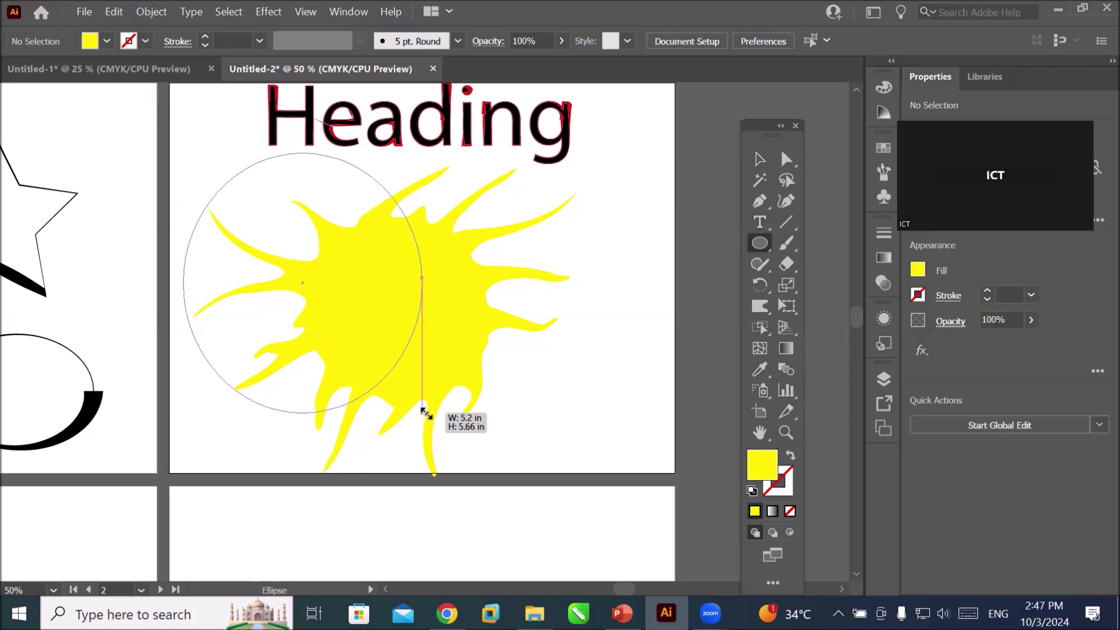
pyautogui.moveTo(395, 412); pyautogui.dragTo(422, 412)
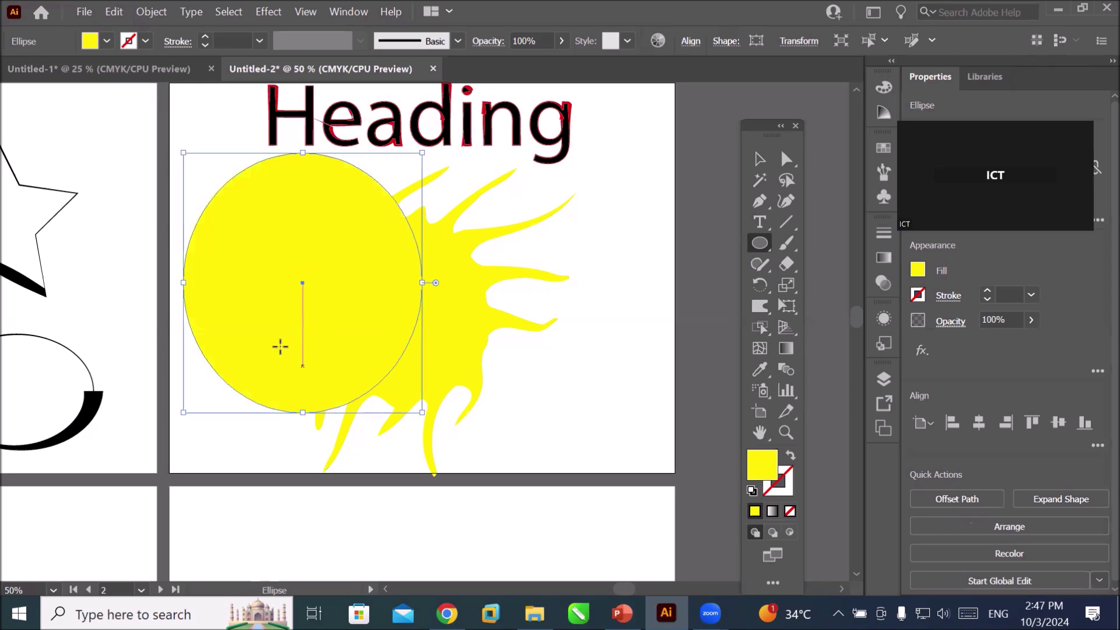
pyautogui.click(107, 41)
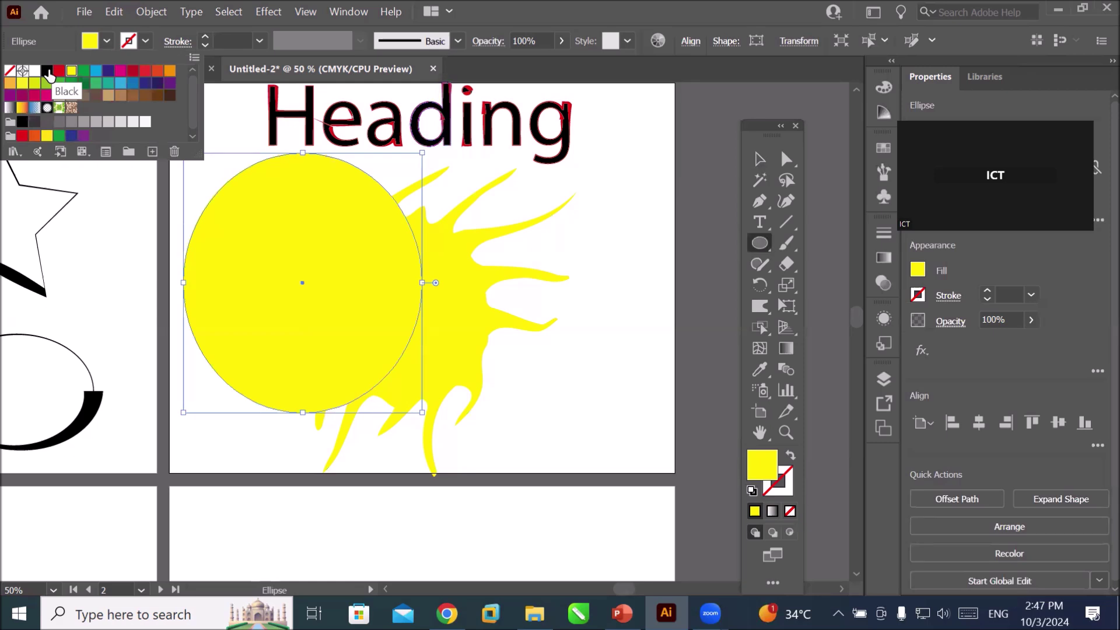
pyautogui.click(49, 75)
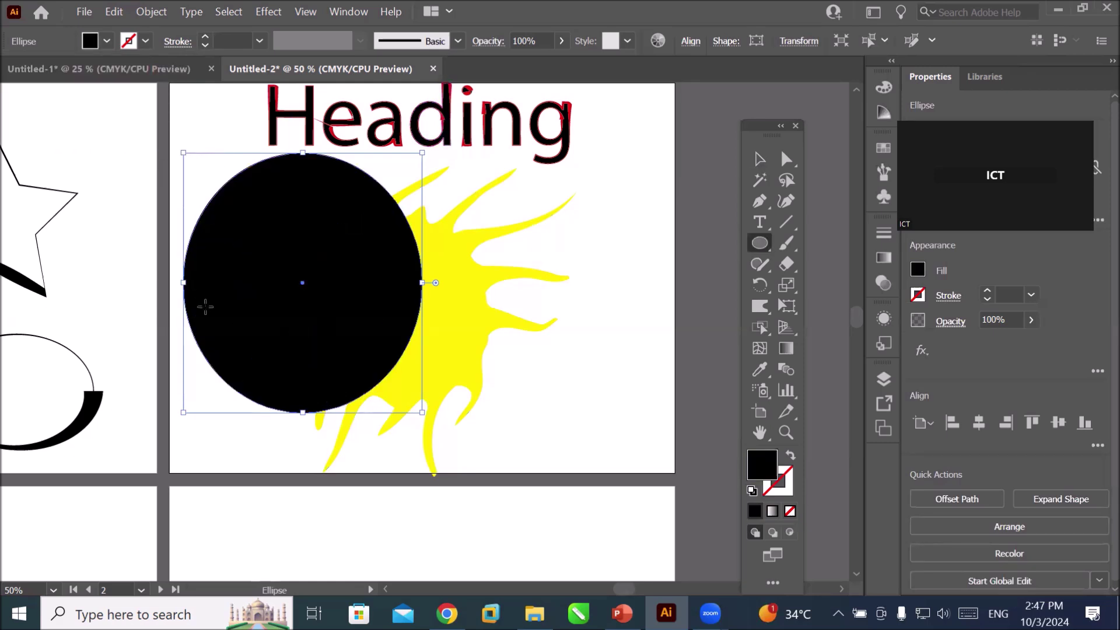
pyautogui.press('v')
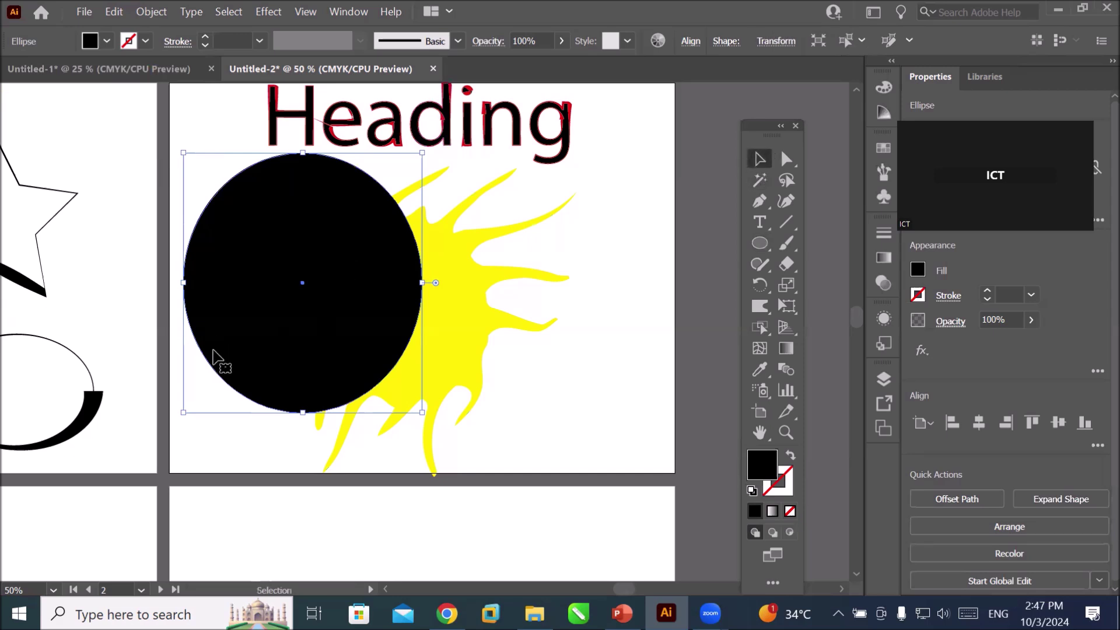
pyautogui.moveTo(247, 340)
pyautogui.mouseDown()
pyautogui.moveTo(269, 390)
pyautogui.moveTo(248, 393)
pyautogui.mouseUp()
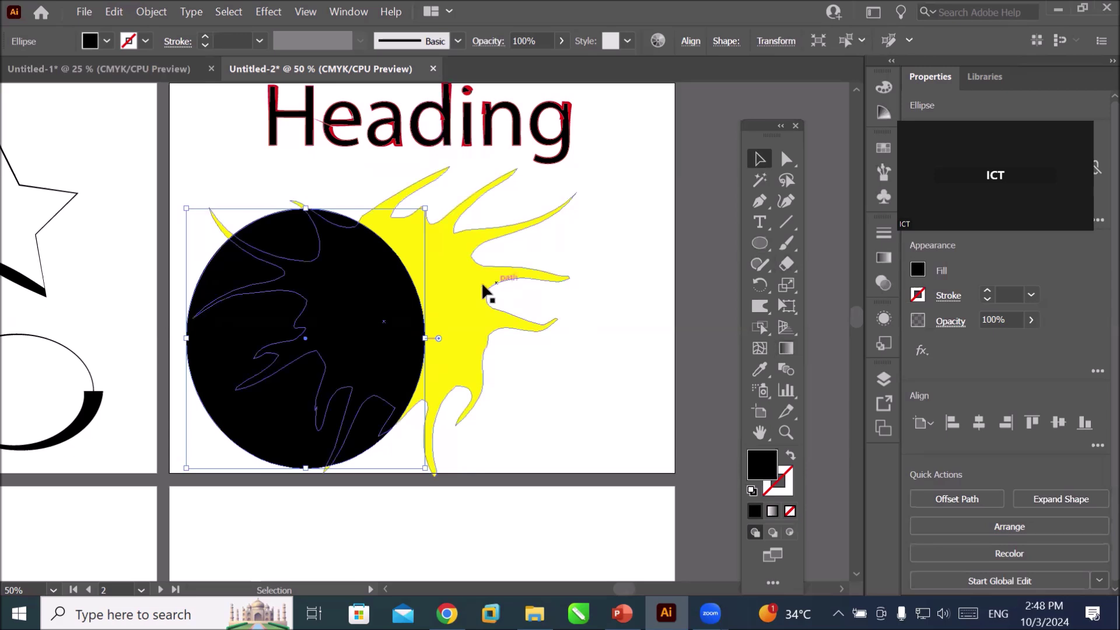
pyautogui.keyDown('shift'); pyautogui.click(467, 291); pyautogui.keyUp('shift')
# - Clip the yellow splash inside the circle with a clipping mask (Ctrl+7)
pyautogui.press('a')
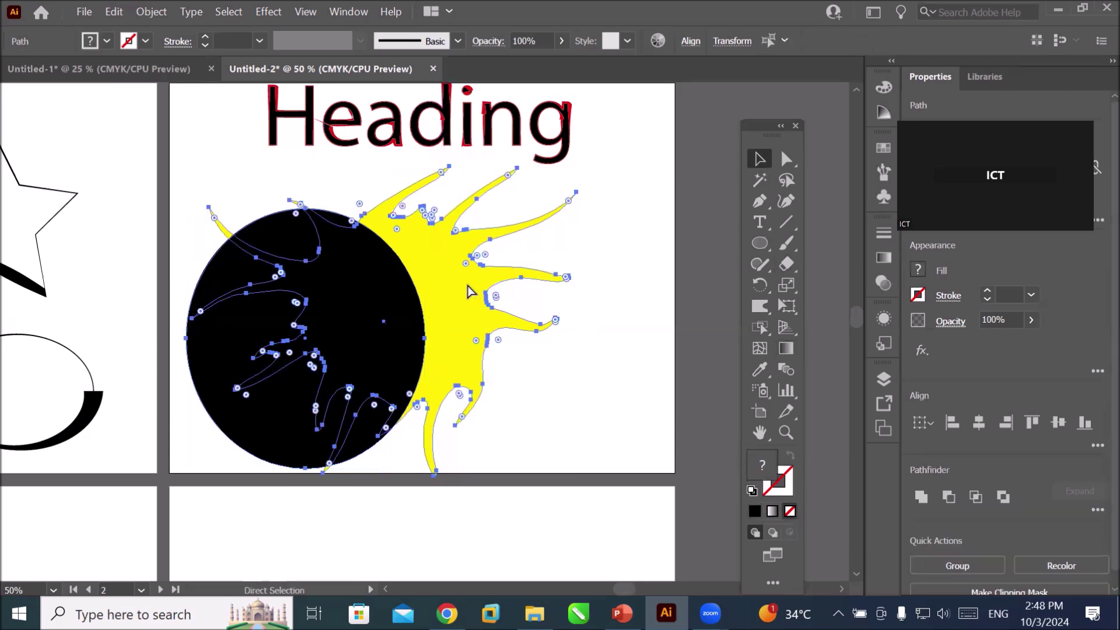
pyautogui.hotkey('ctrl', '7')
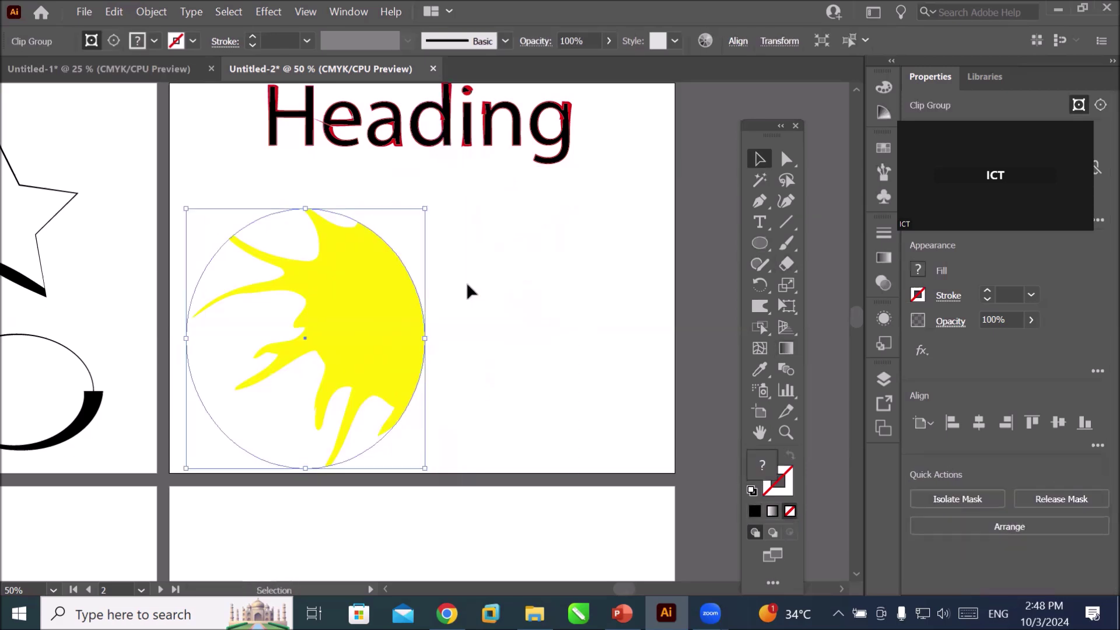
pyautogui.click(471, 290)
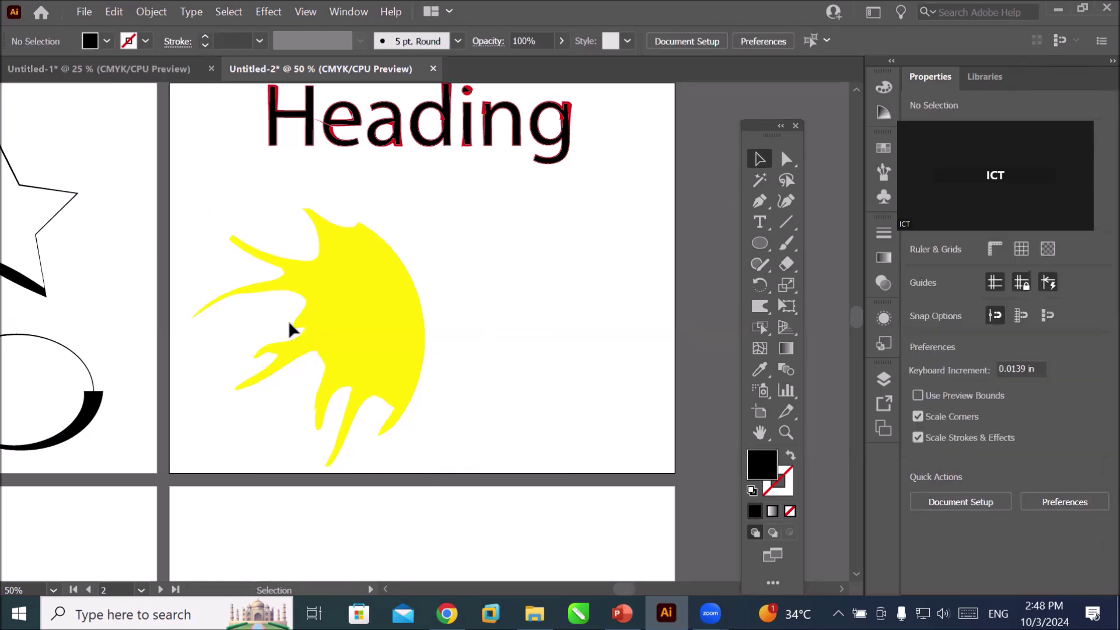
# - Give the circular clip group a Black outline stroke
pyautogui.moveTo(201, 413); pyautogui.dragTo(238, 496)
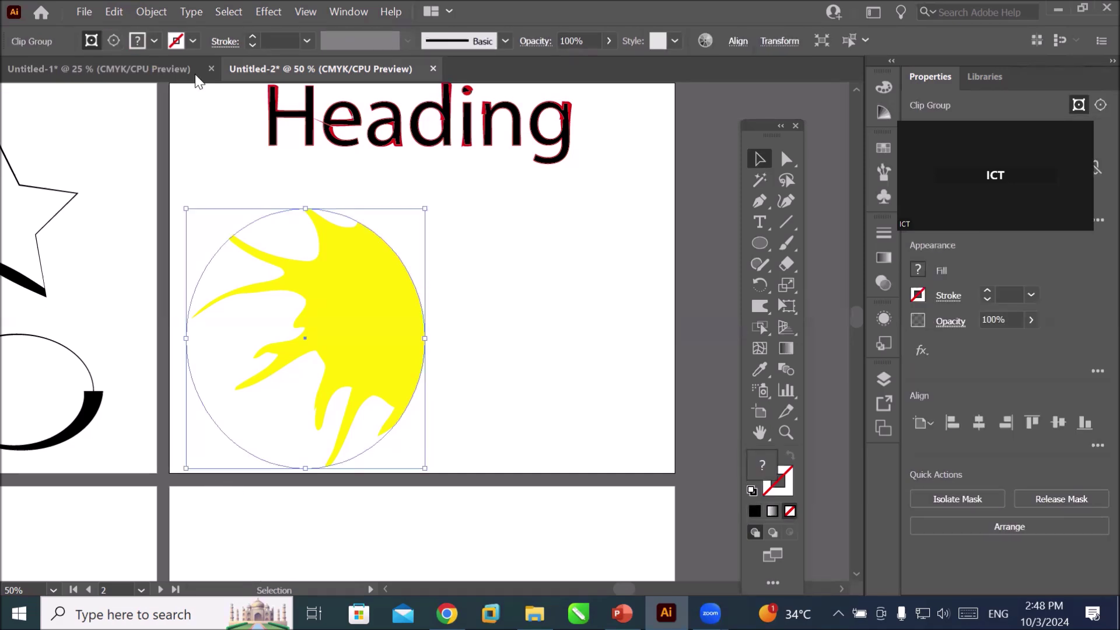
pyautogui.click(193, 41)
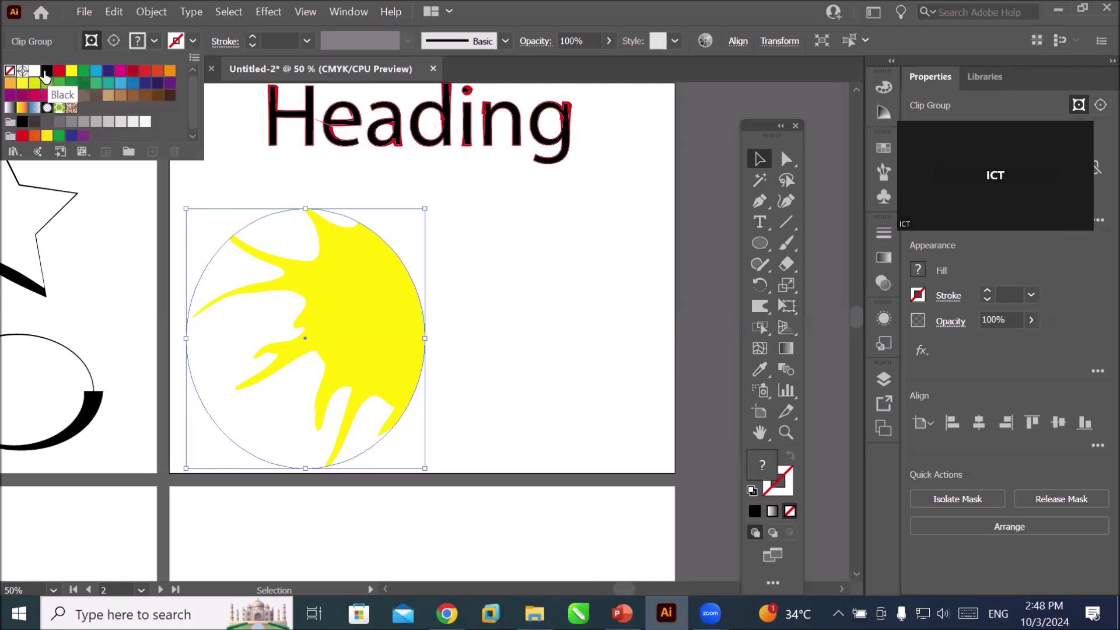
pyautogui.click(46, 71)
pyautogui.click(566, 346)
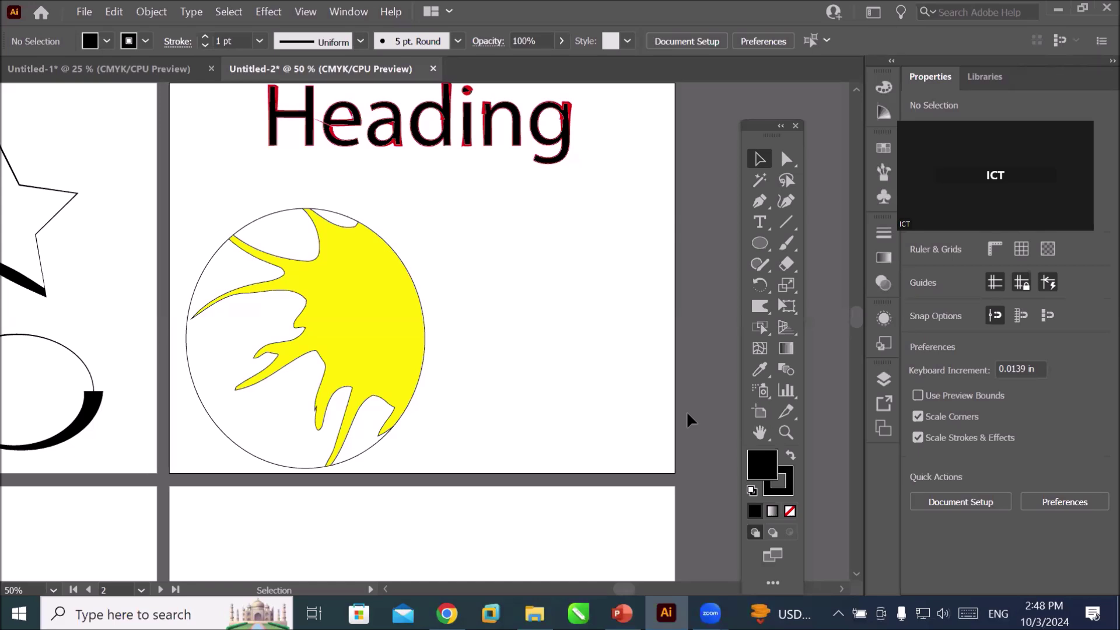
pyautogui.click(882, 378)
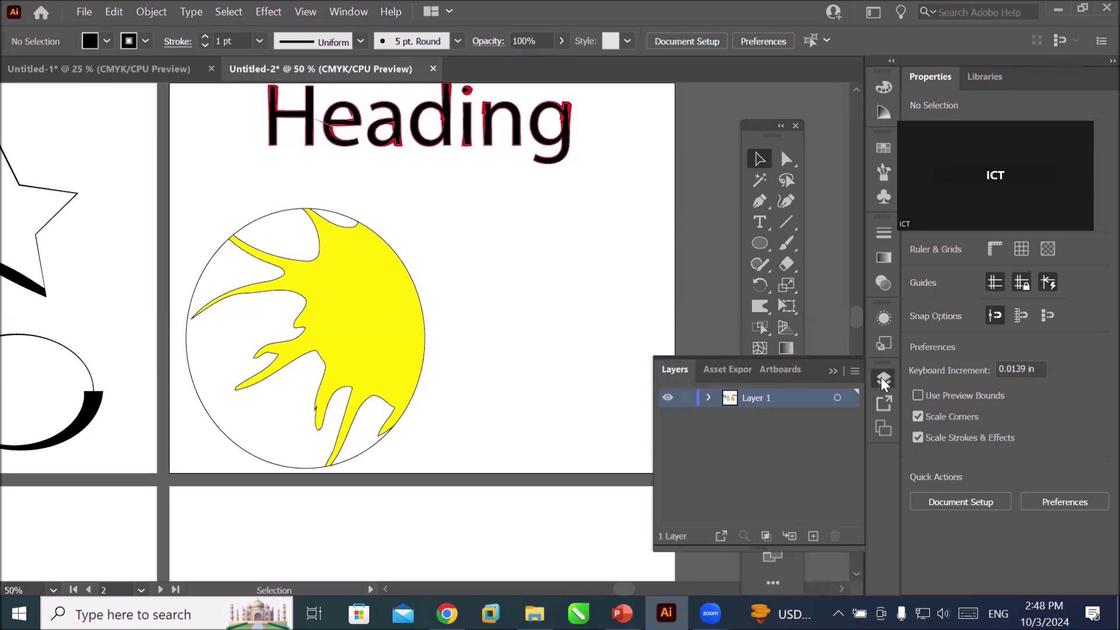
# - Target the splash path inside the Clip Group via Layers and drag it right and up within the mask
pyautogui.click(709, 397)
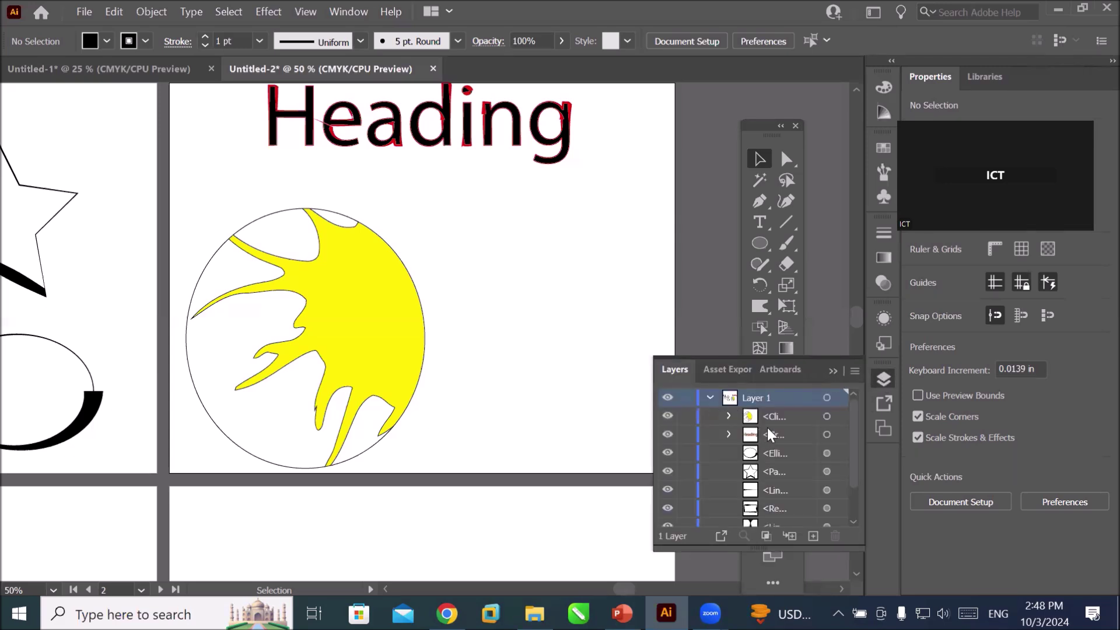
pyautogui.click(729, 415)
pyautogui.click(827, 454)
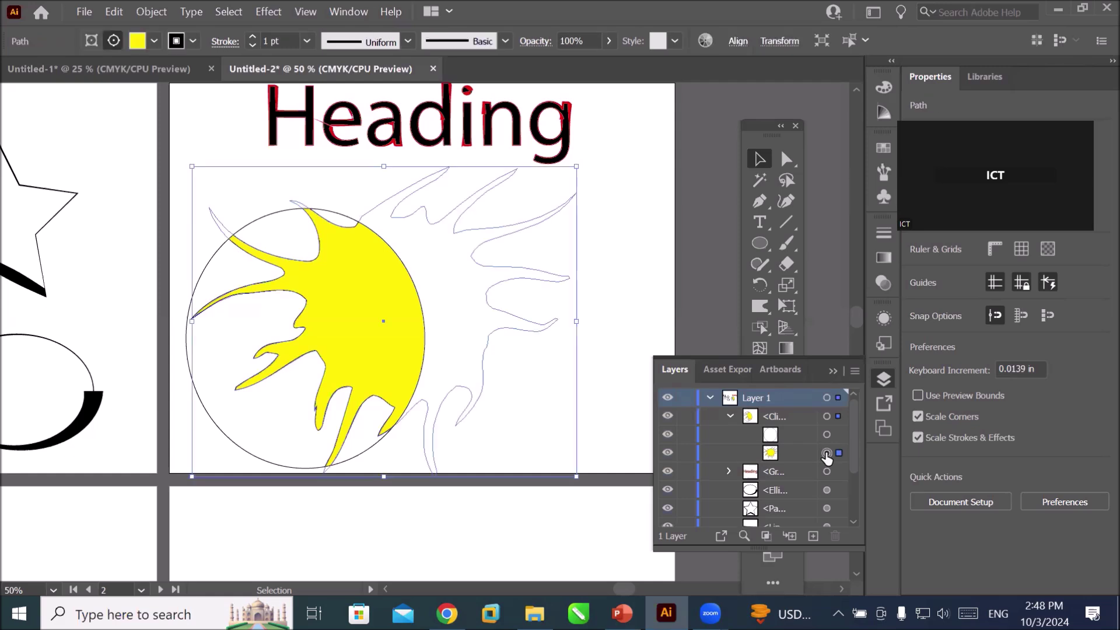
pyautogui.moveTo(480, 333)
pyautogui.mouseDown()
pyautogui.moveTo(526, 337)
pyautogui.moveTo(611, 436)
pyautogui.mouseUp()
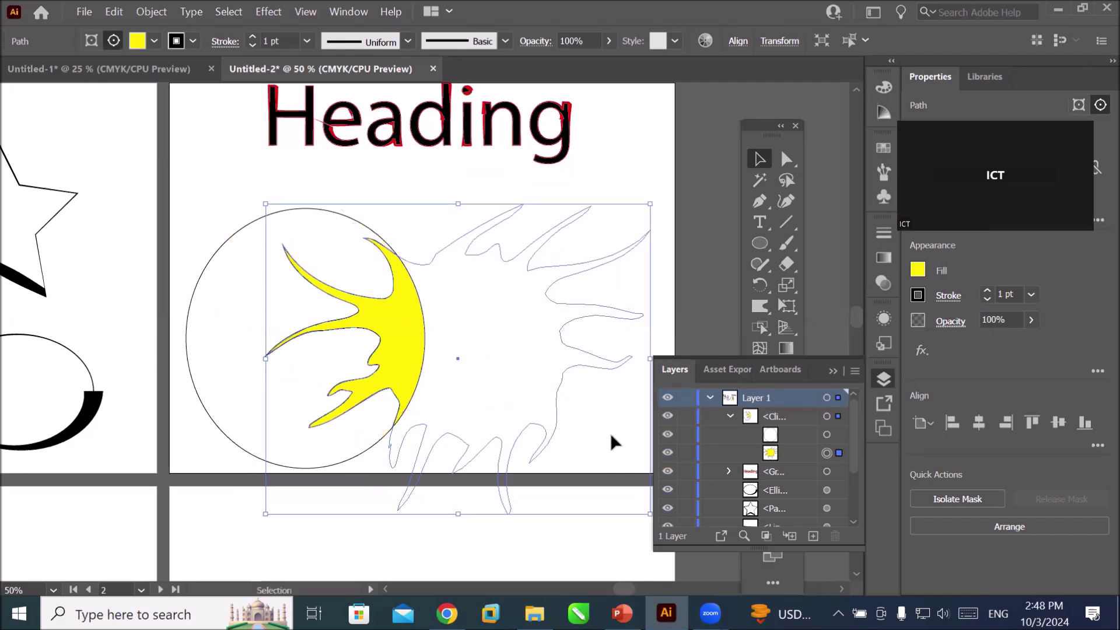
pyautogui.moveTo(562, 385); pyautogui.dragTo(545, 350)
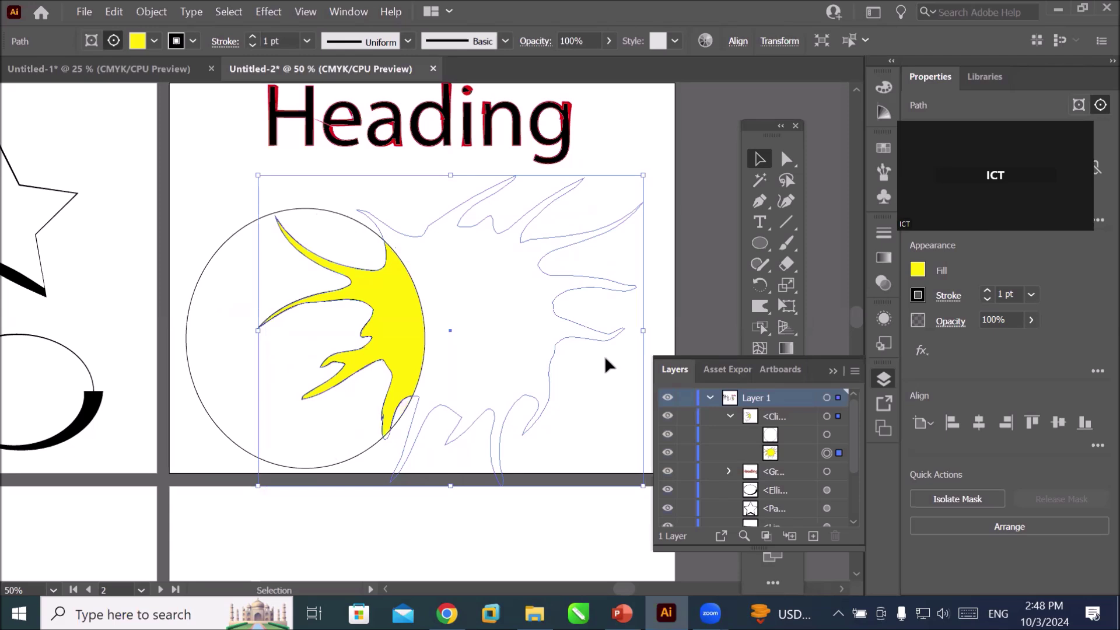
pyautogui.click(655, 239)
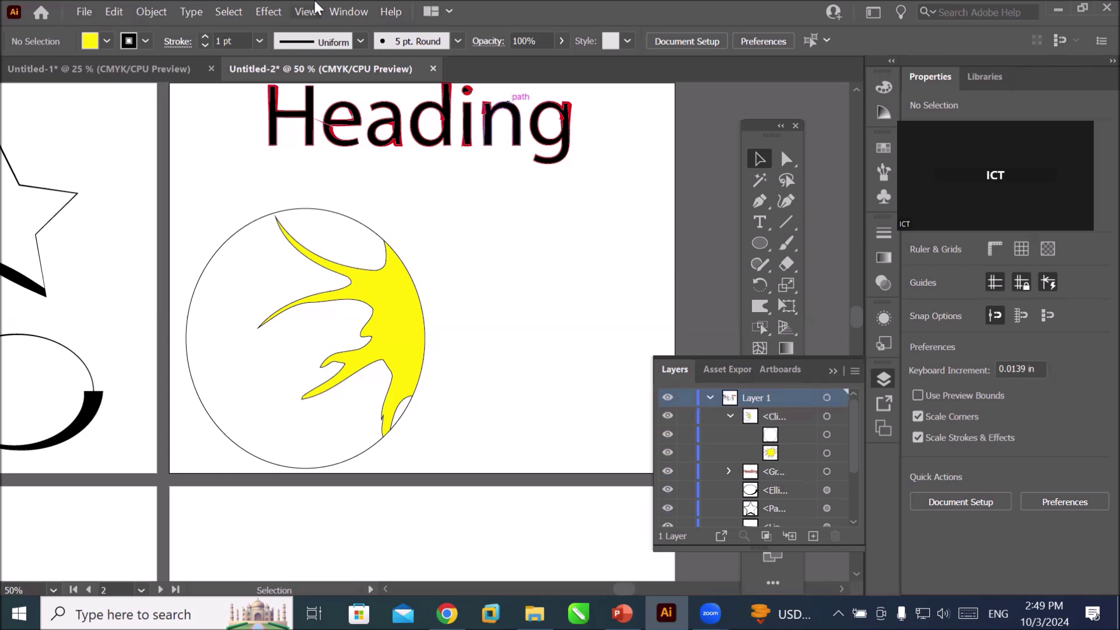
# - Place the celine-ruiz hat photo from Images > Modles-HAT over the yellow circle
pyautogui.click(82, 12)
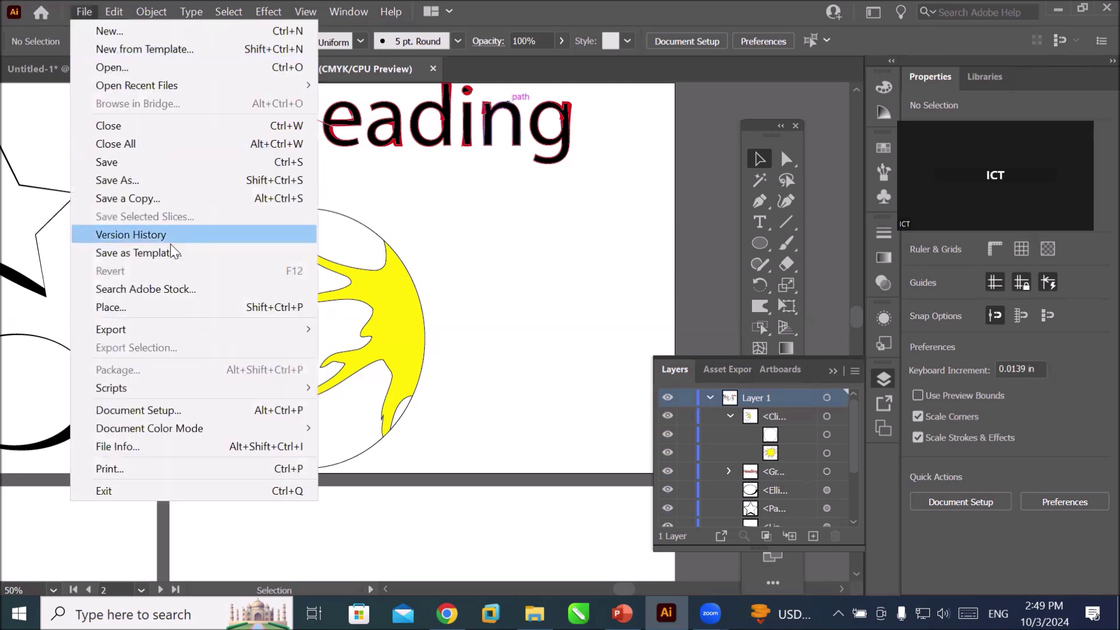
pyautogui.click(211, 308)
pyautogui.scroll(-3, 366, 329)
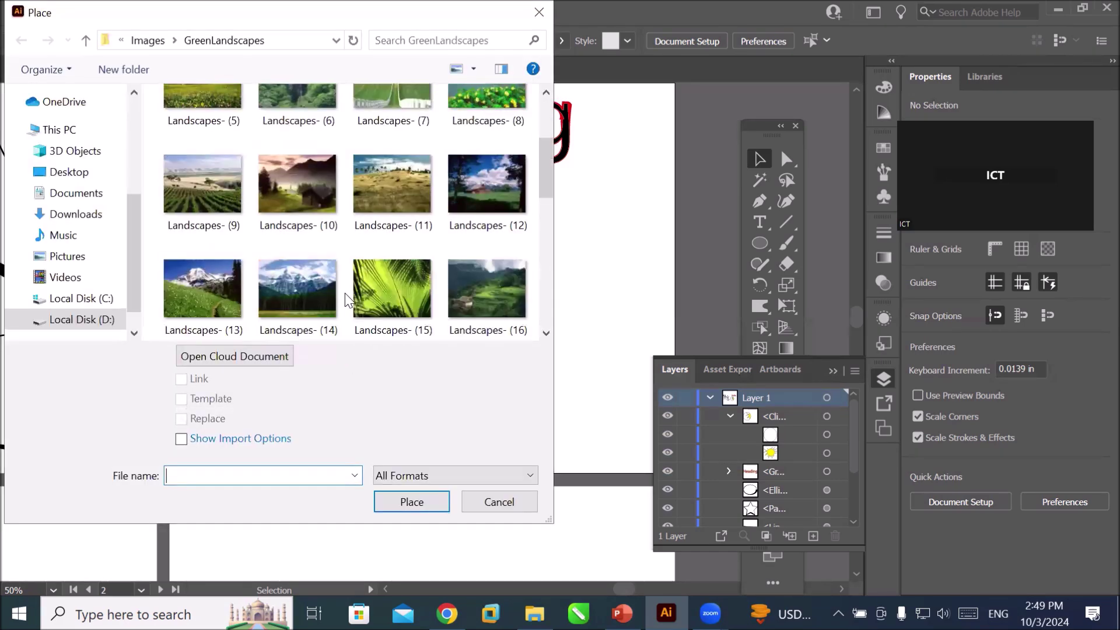
pyautogui.click(154, 37)
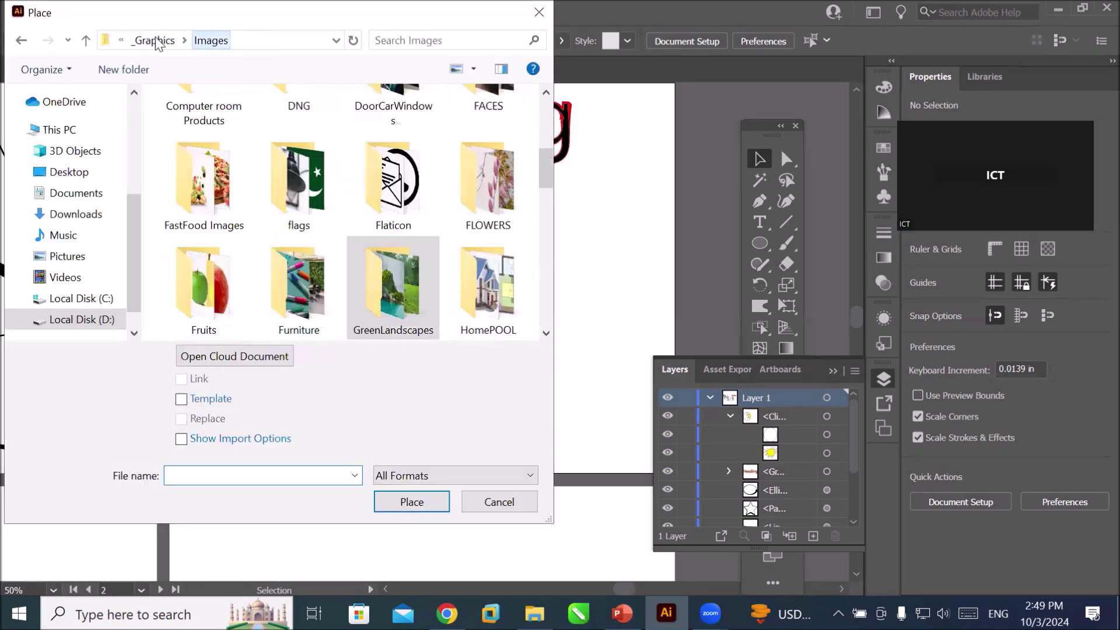
pyautogui.scroll(-2, 375, 288)
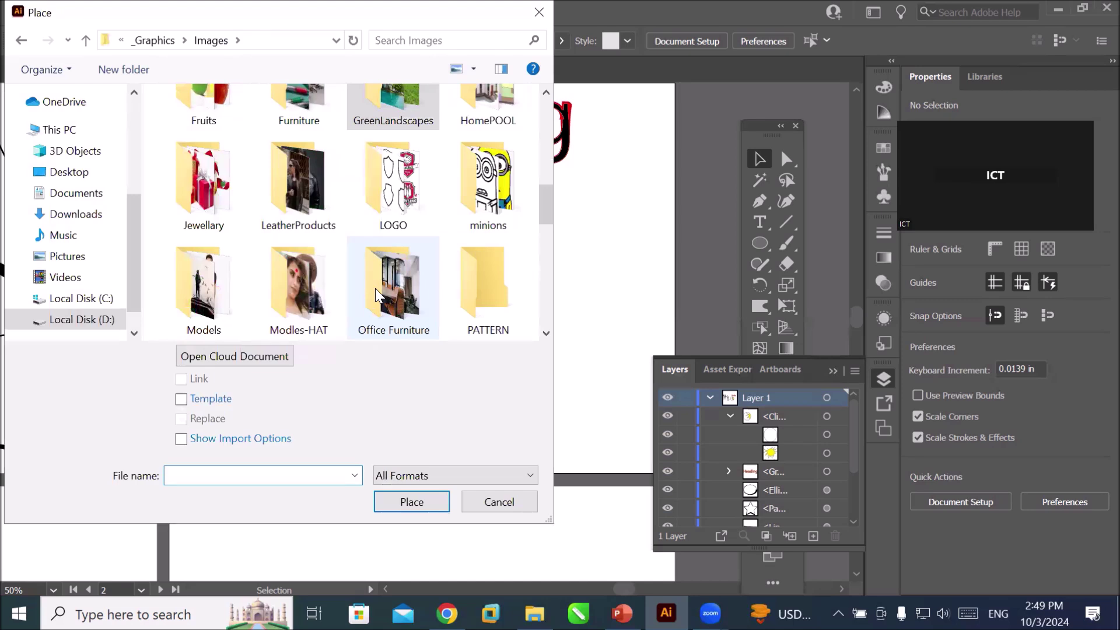
pyautogui.doubleClick(289, 300)
pyautogui.click(294, 287)
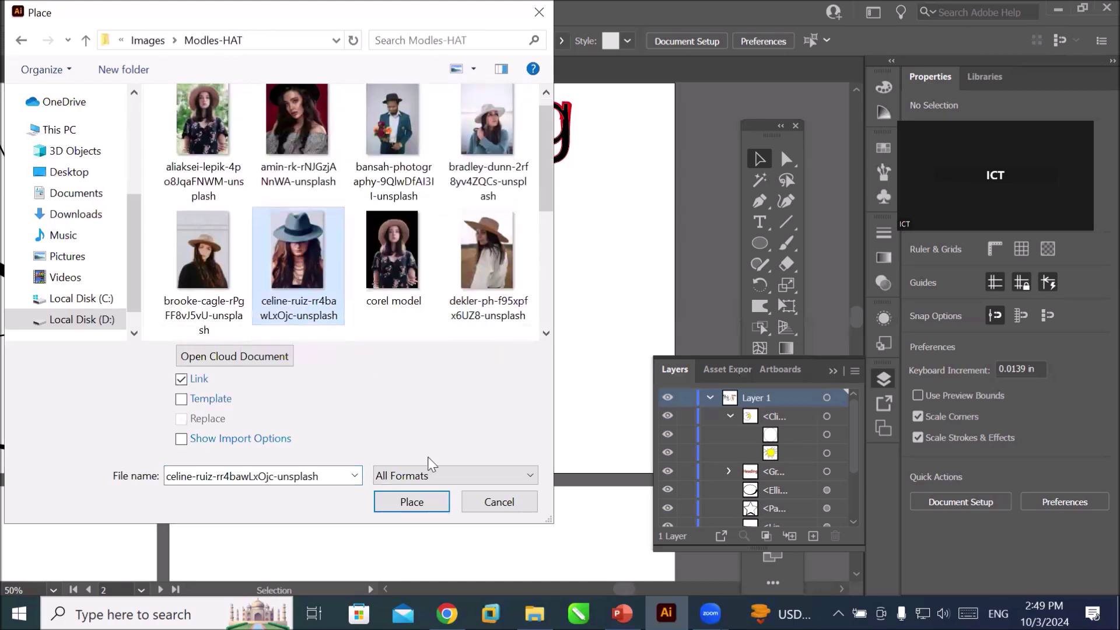
pyautogui.click(421, 499)
pyautogui.moveTo(206, 187); pyautogui.dragTo(365, 505)
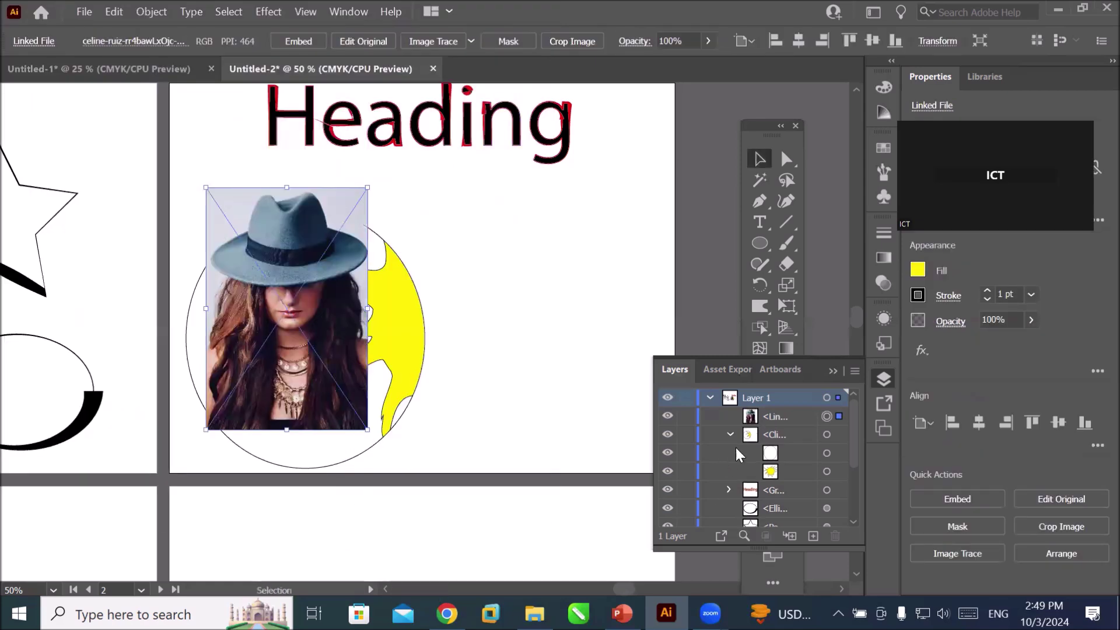
# - Move the hat photo into the circle's clip group and enlarge it to cover the circle
pyautogui.moveTo(765, 414); pyautogui.dragTo(776, 461)
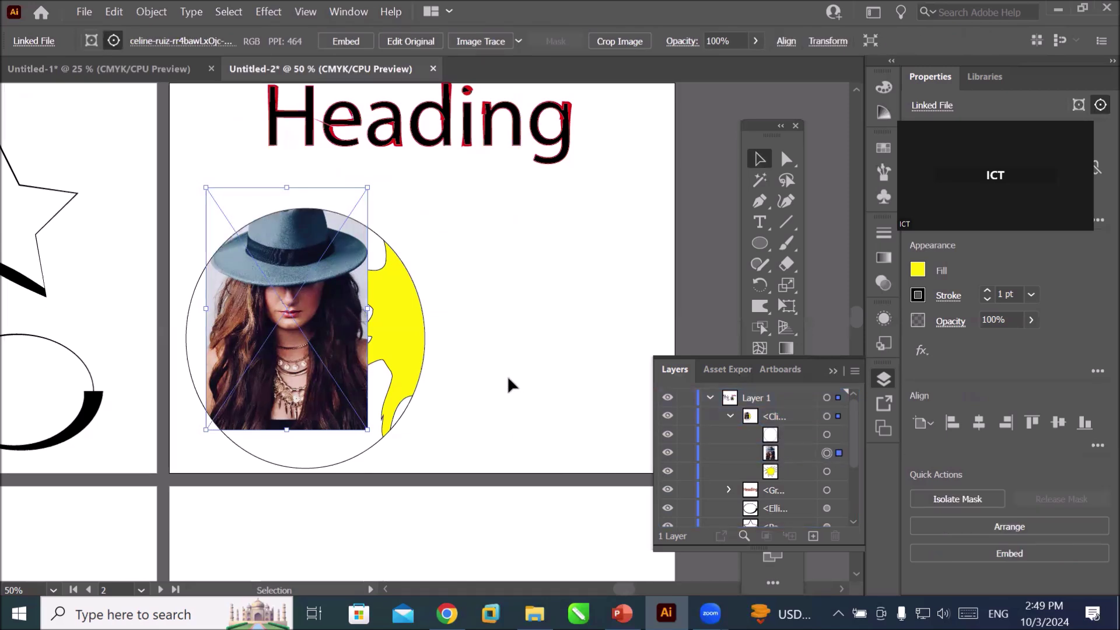
pyautogui.moveTo(205, 430); pyautogui.dragTo(150, 473)
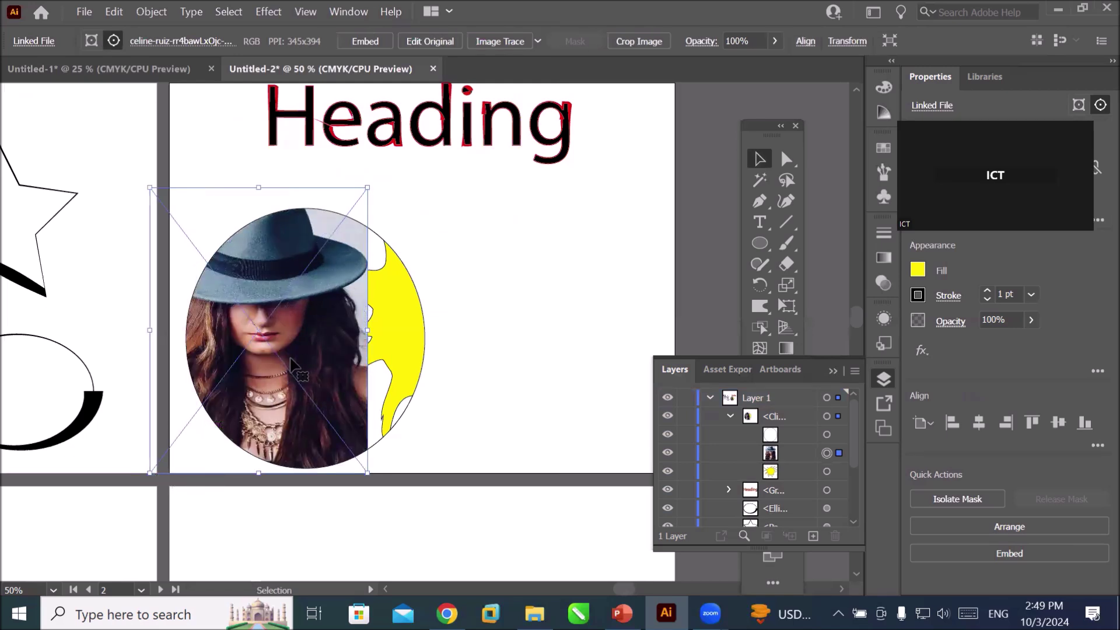
pyautogui.moveTo(291, 364)
pyautogui.mouseDown()
pyautogui.moveTo(253, 377)
pyautogui.moveTo(252, 346)
pyautogui.moveTo(217, 346)
pyautogui.mouseUp()
pyautogui.click(550, 315)
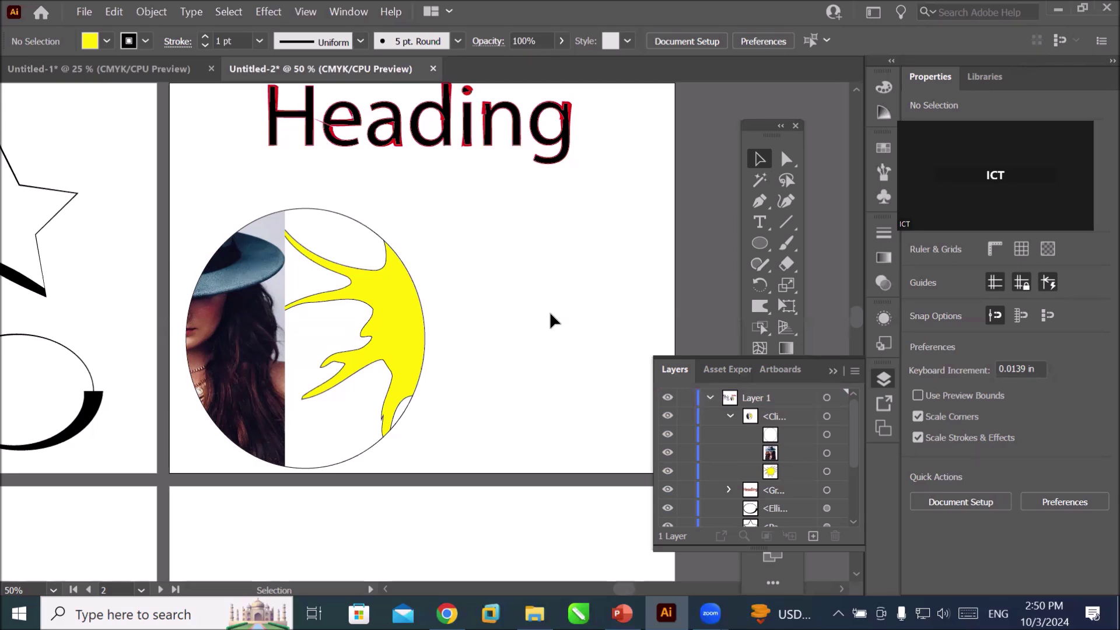
# - Layer the yellow splash above the photo, shift the clipped circle right, and widen the photo
pyautogui.click(772, 471)
pyautogui.moveTo(772, 471); pyautogui.dragTo(773, 453)
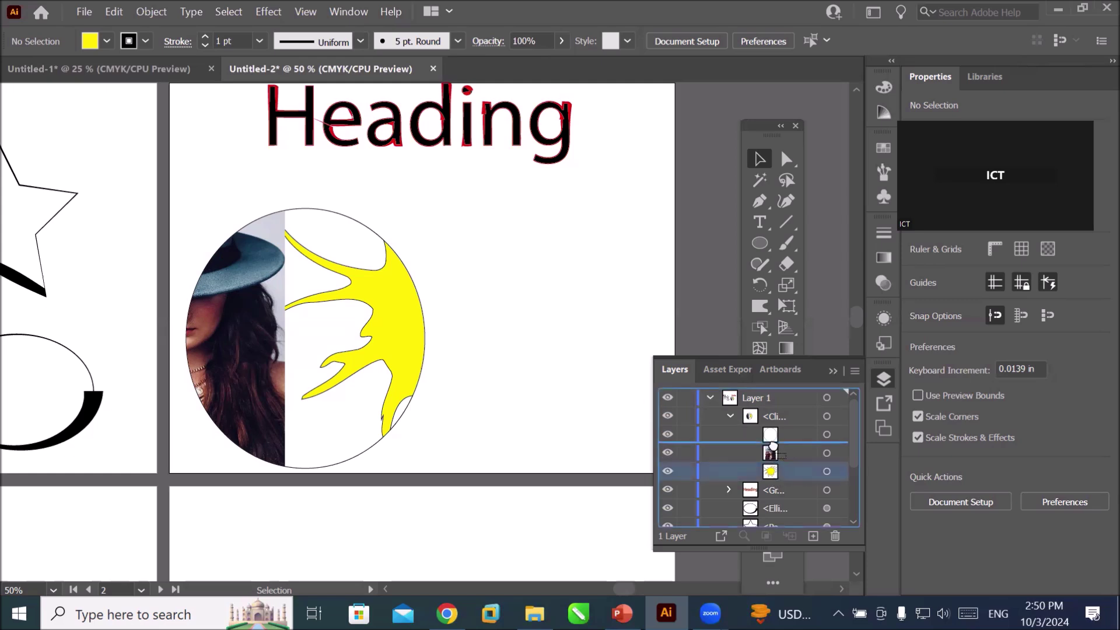
pyautogui.moveTo(272, 378); pyautogui.dragTo(335, 378)
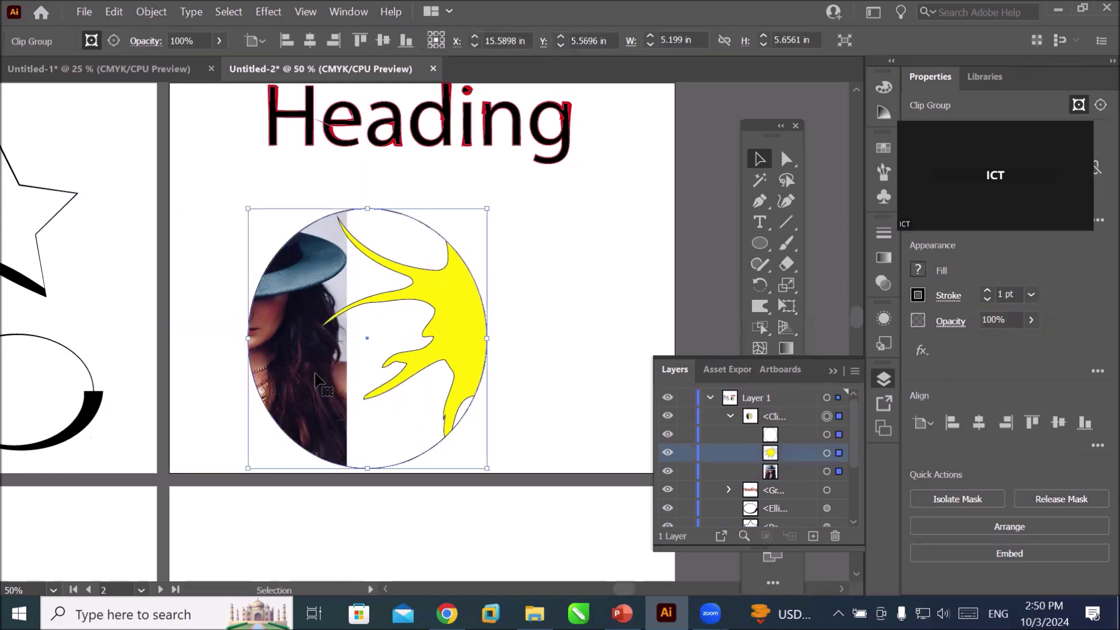
pyautogui.click(826, 471)
pyautogui.moveTo(347, 325); pyautogui.dragTo(495, 349)
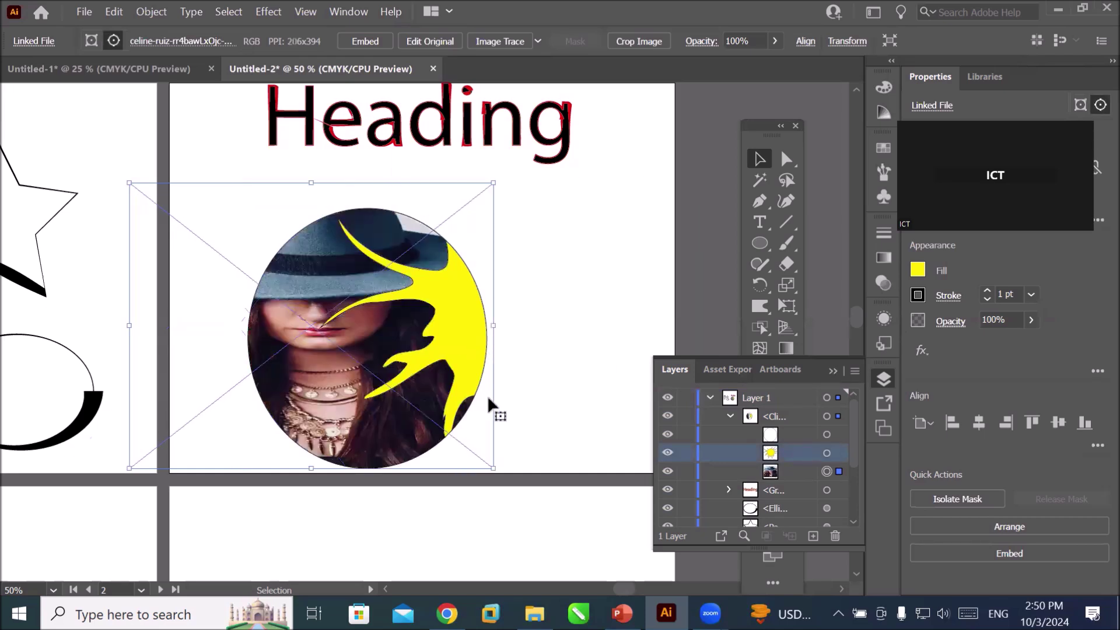
pyautogui.click(572, 371)
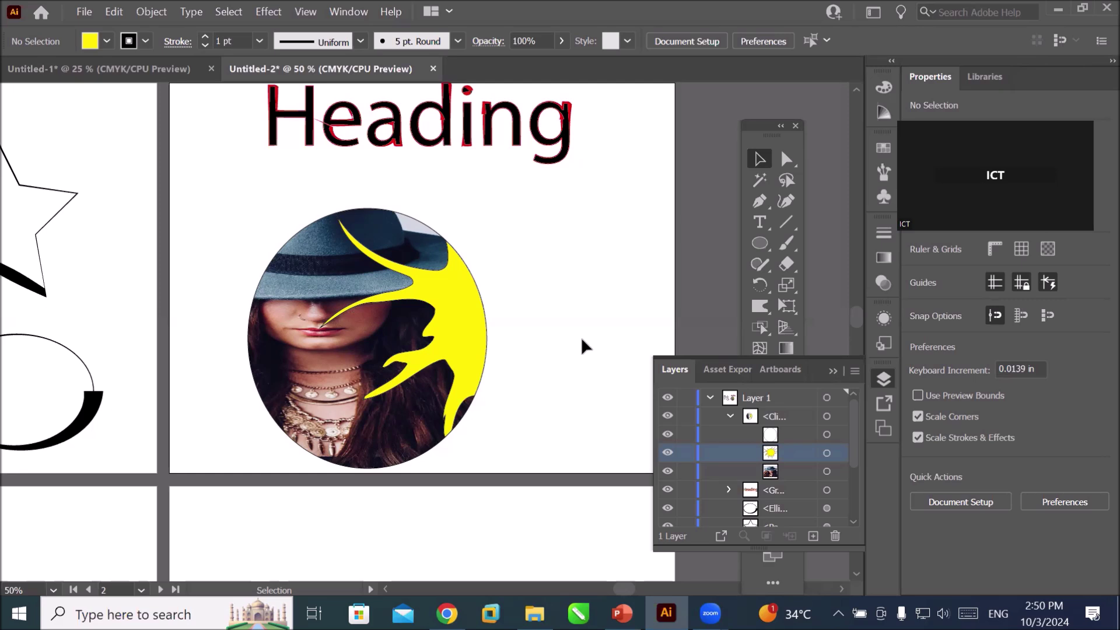
# - Reposition the photo inside the circle with the yellow splash layered back on top
pyautogui.click(772, 472)
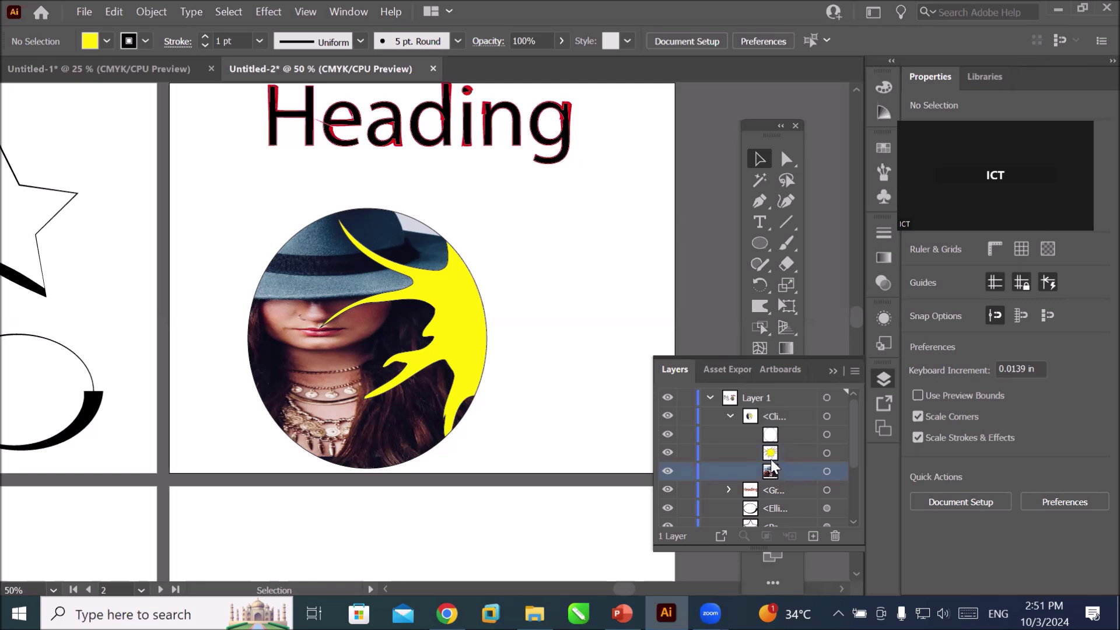
pyautogui.moveTo(768, 454); pyautogui.dragTo(775, 478)
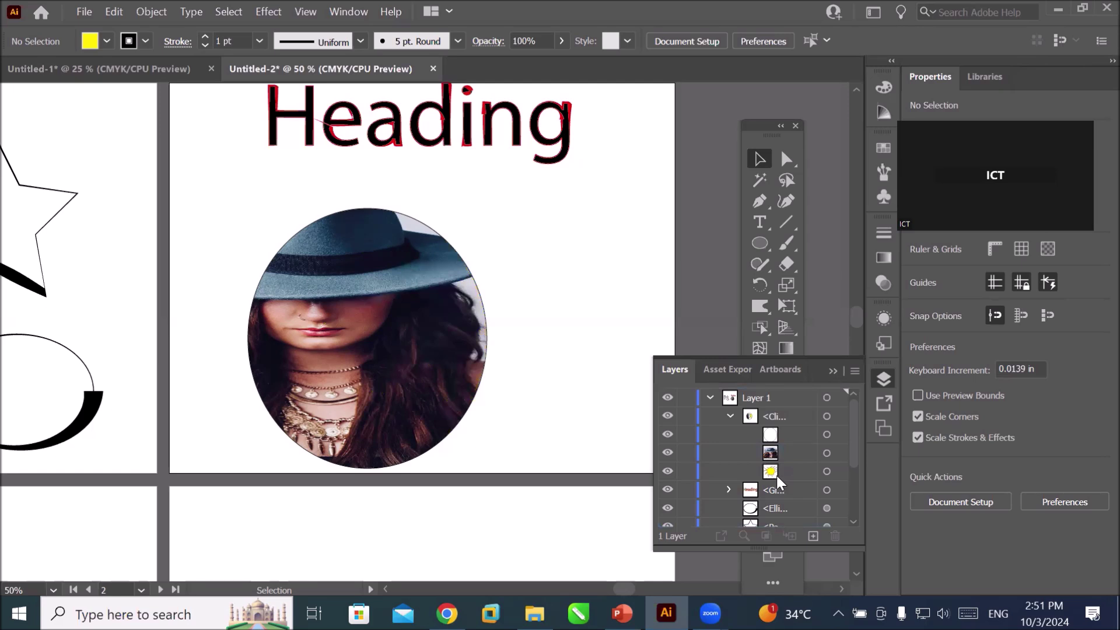
pyautogui.click(828, 454)
pyautogui.moveTo(412, 357)
pyautogui.mouseDown()
pyautogui.moveTo(310, 357)
pyautogui.moveTo(393, 364)
pyautogui.mouseUp()
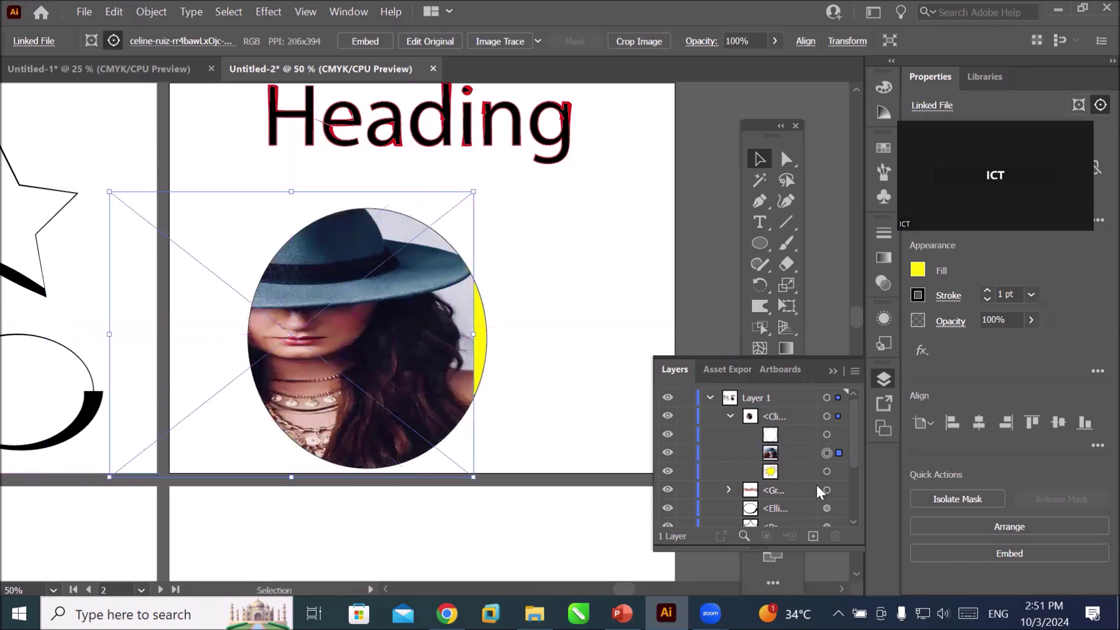
pyautogui.click(827, 471)
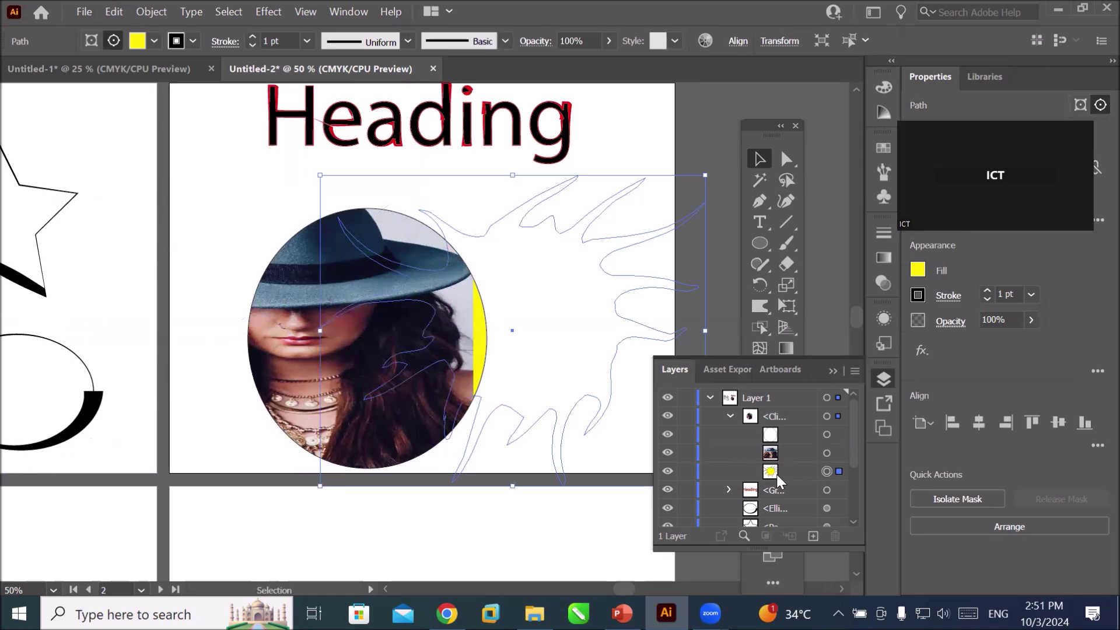
pyautogui.moveTo(781, 458); pyautogui.dragTo(781, 444)
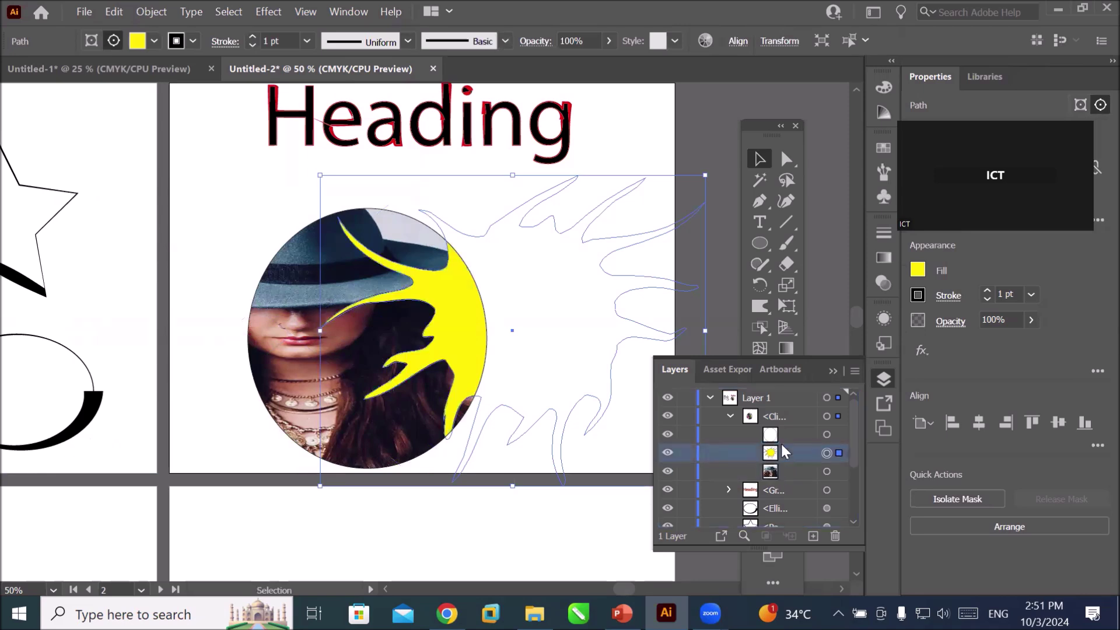
pyautogui.click(615, 456)
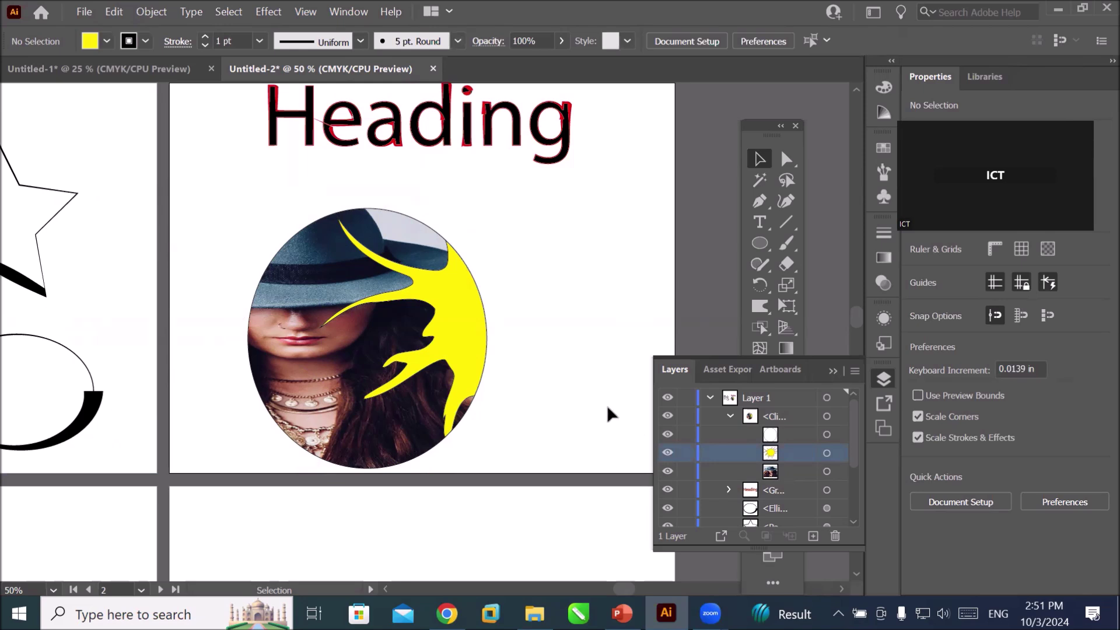
# - Centre the clipped circle on its artboard and bring the empty artboards below into view
pyautogui.scroll(-1, 555, 393)
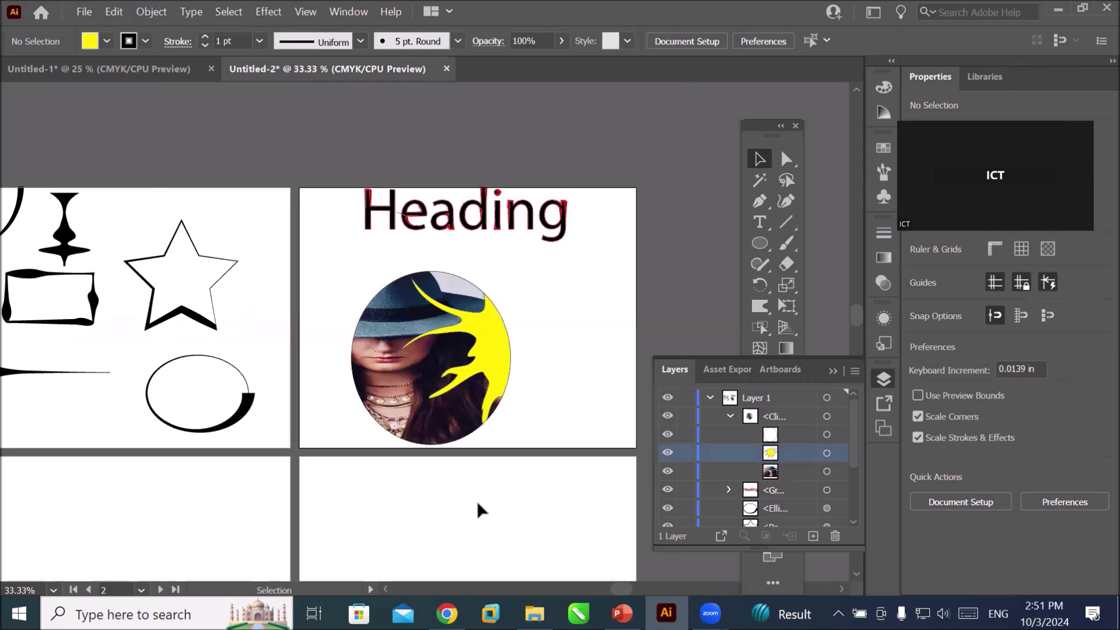
pyautogui.moveTo(423, 367); pyautogui.dragTo(461, 356)
pyautogui.moveTo(464, 349); pyautogui.dragTo(466, 350)
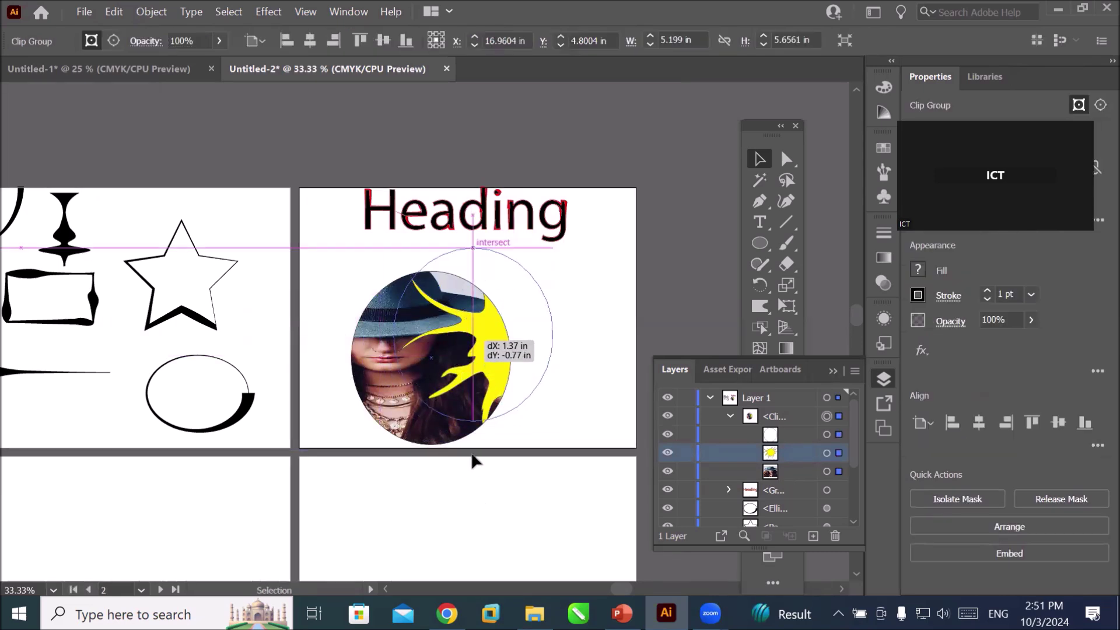
pyautogui.hotkey('ctrl', '-')
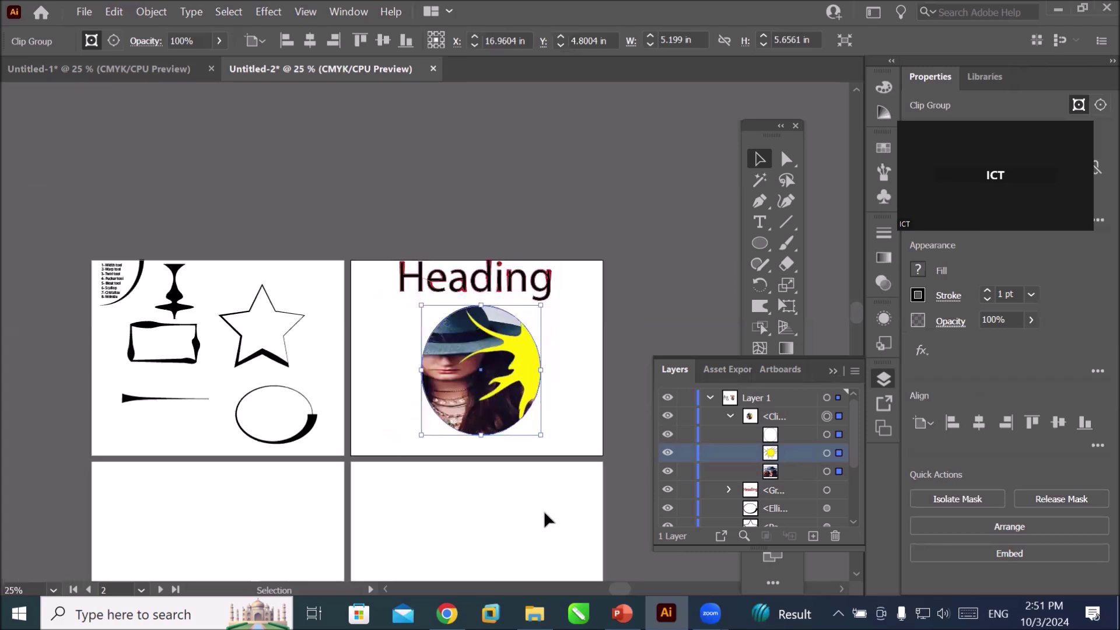
pyautogui.moveTo(537, 510); pyautogui.dragTo(494, 324)
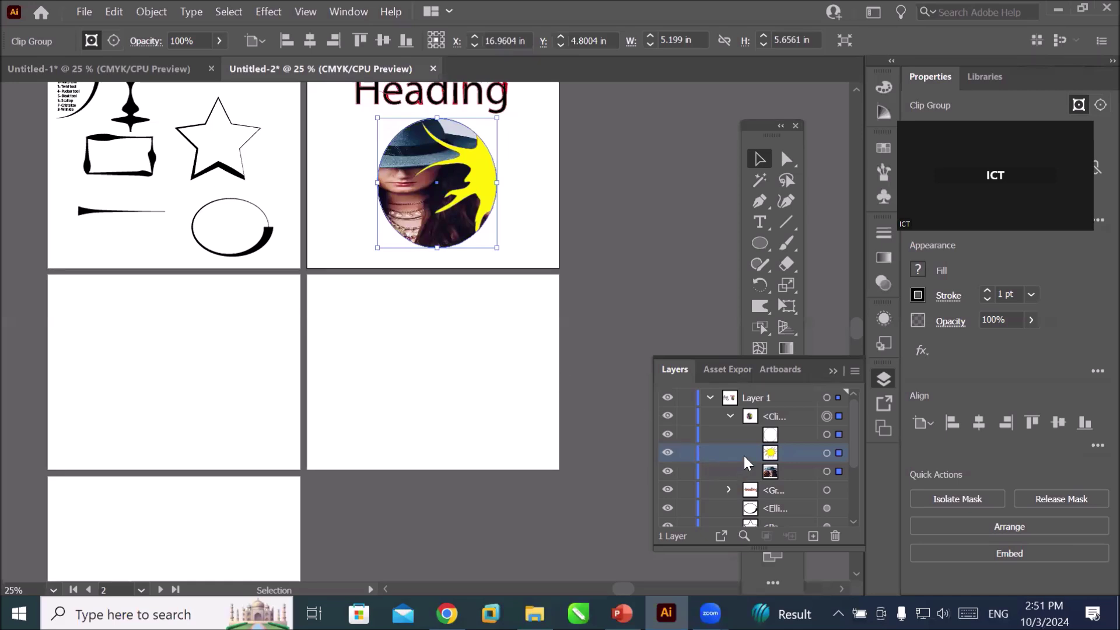
pyautogui.keyDown('alt'); pyautogui.scroll(1, 531, 297); pyautogui.keyUp('alt')
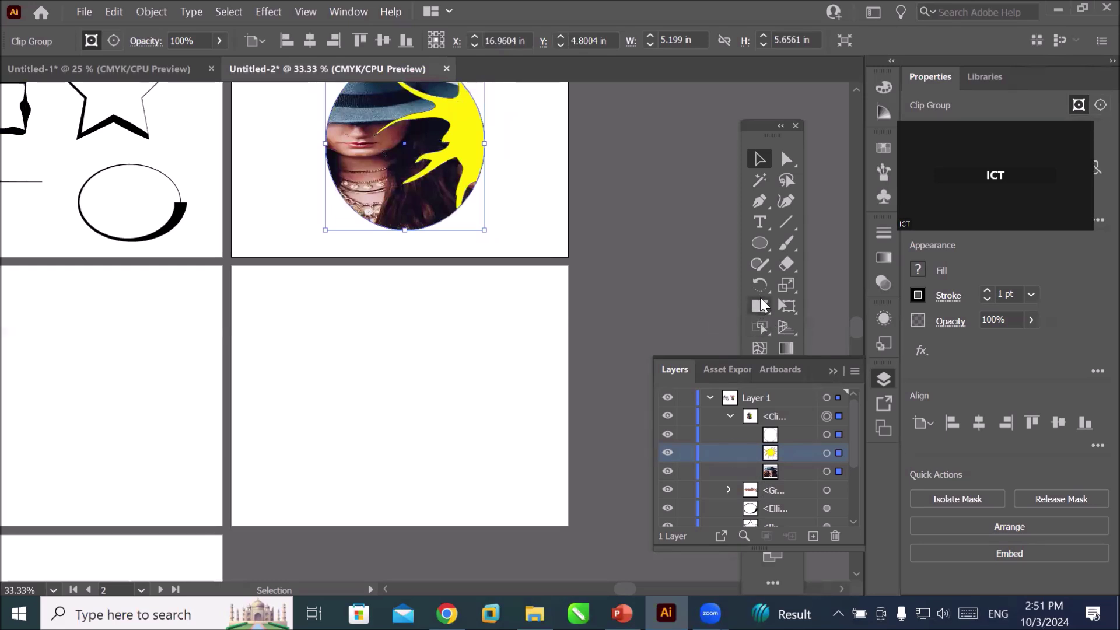
# - Draw a yellow star on the empty lower artboard and set its stroke to None
pyautogui.moveTo(753, 246); pyautogui.dragTo(823, 315)
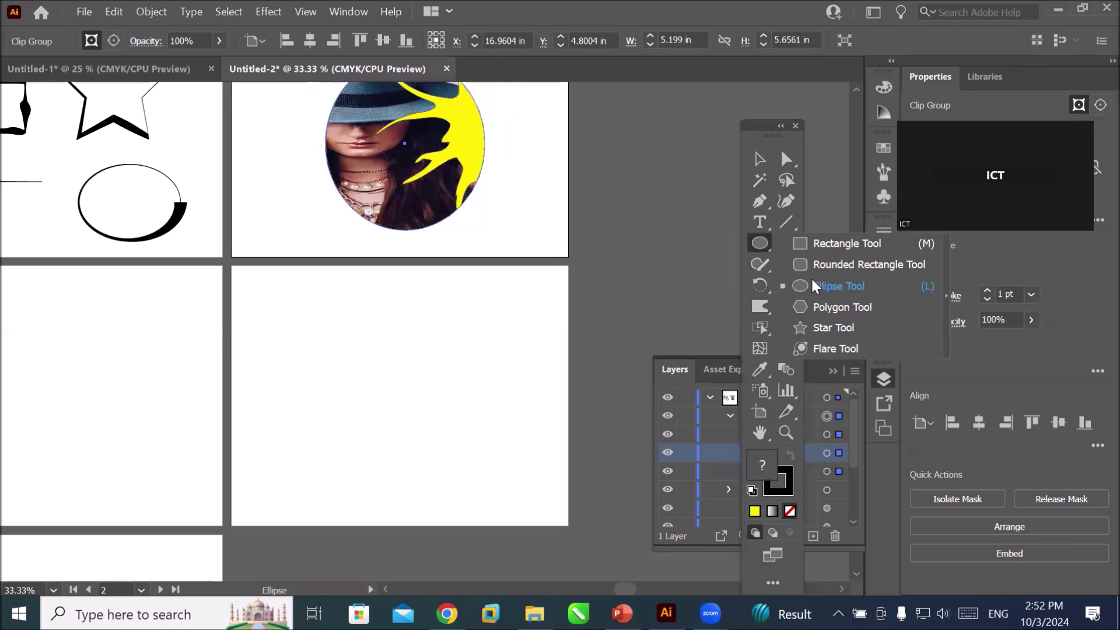
pyautogui.click(819, 331)
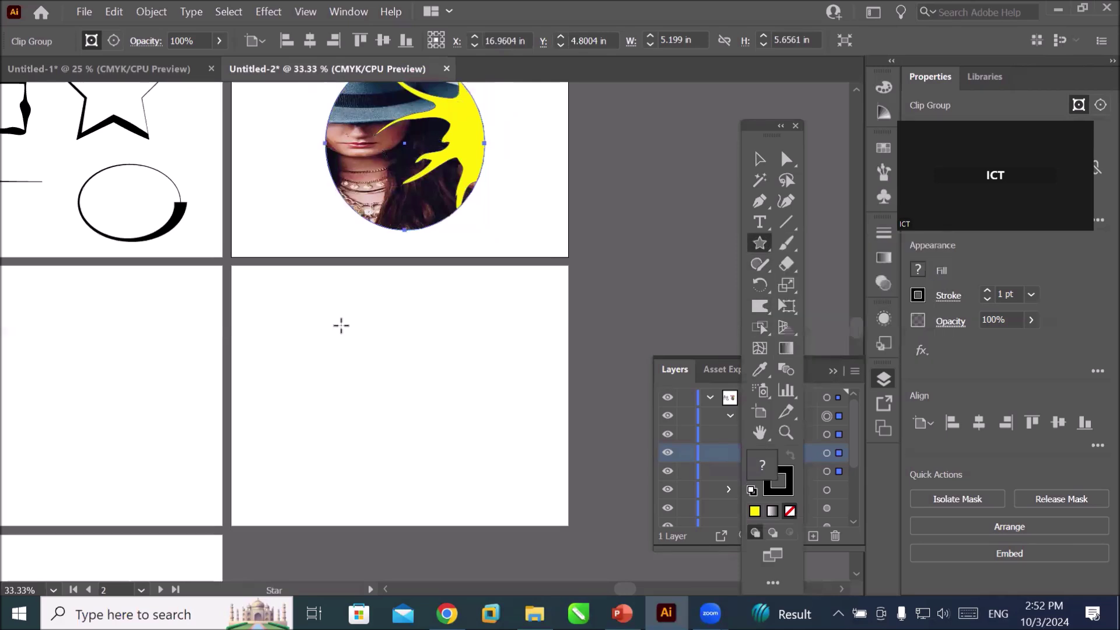
pyautogui.moveTo(343, 347); pyautogui.dragTo(384, 398)
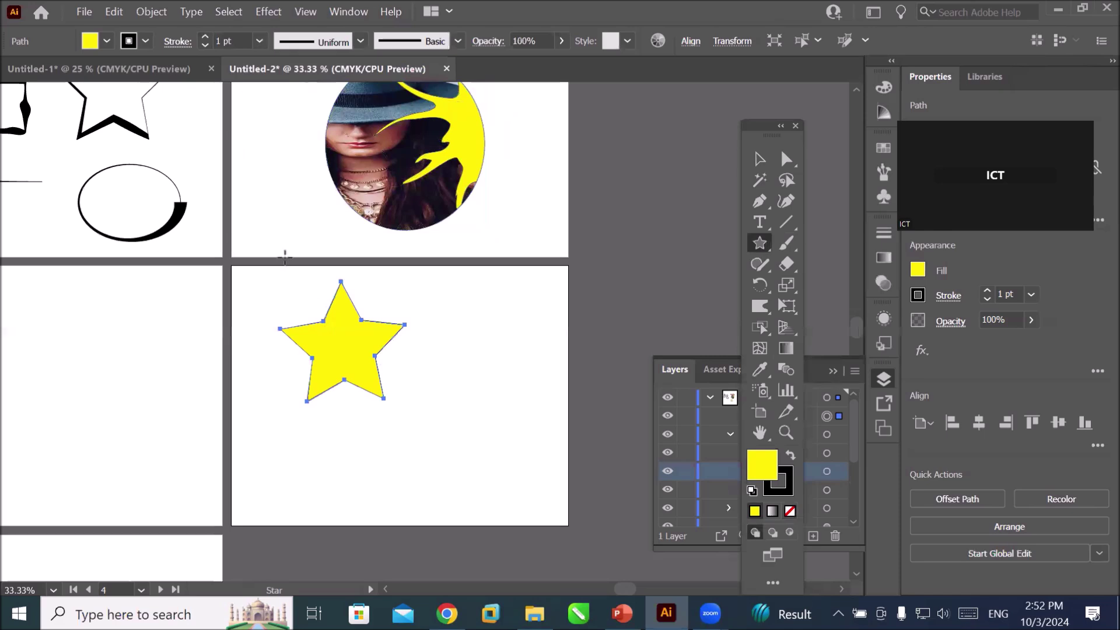
pyautogui.keyDown('alt'); pyautogui.scroll(1, 295, 253); pyautogui.keyUp('alt')
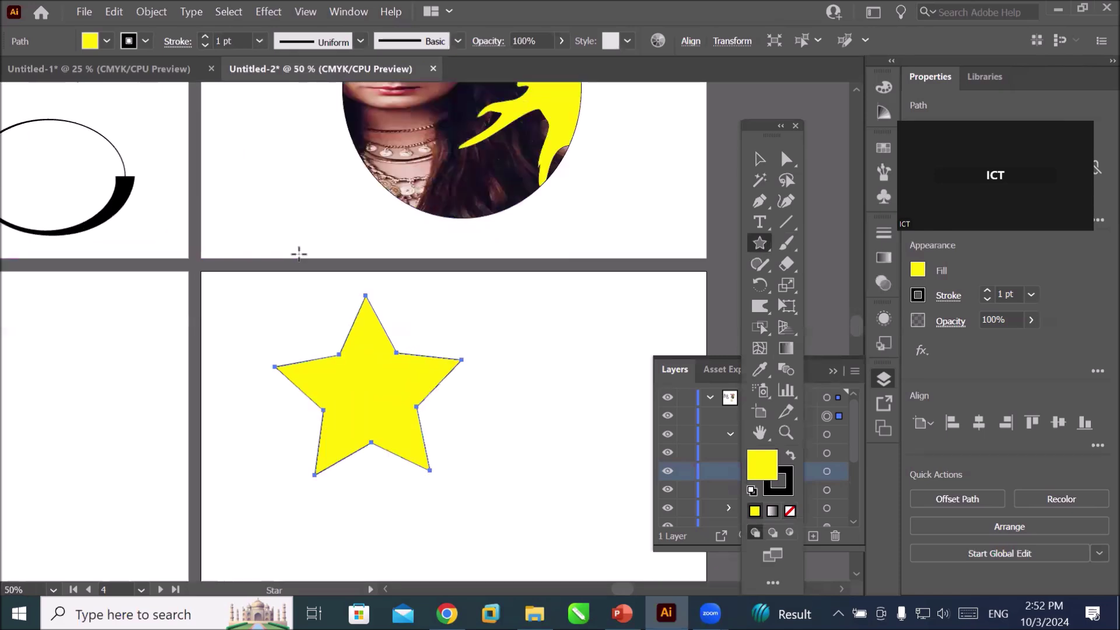
pyautogui.click(145, 41)
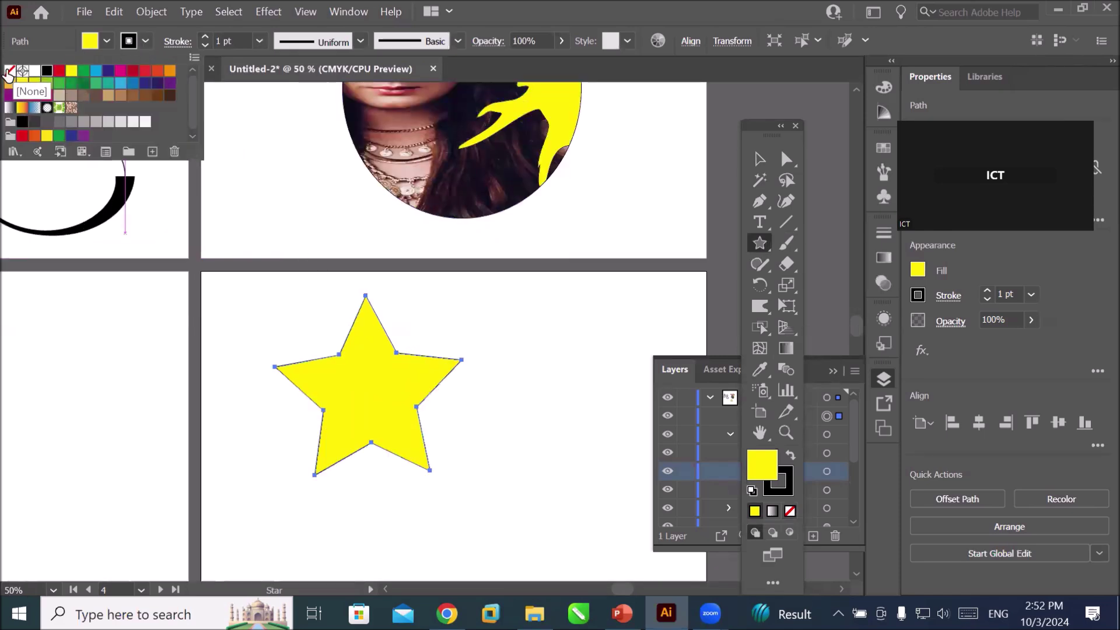
pyautogui.click(9, 72)
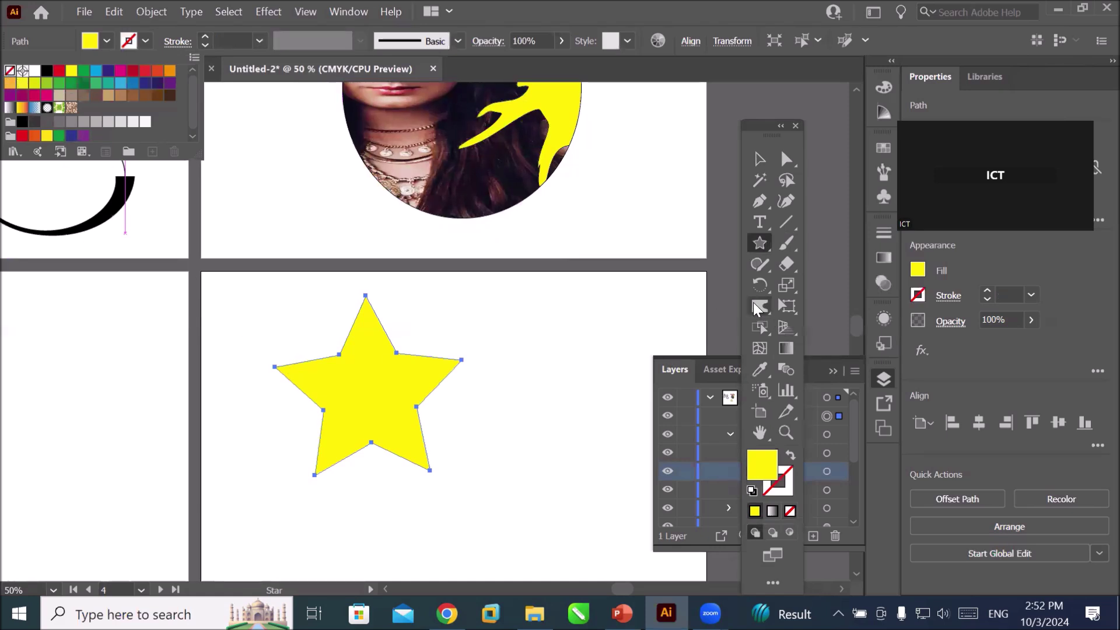
pyautogui.doubleClick(757, 304)
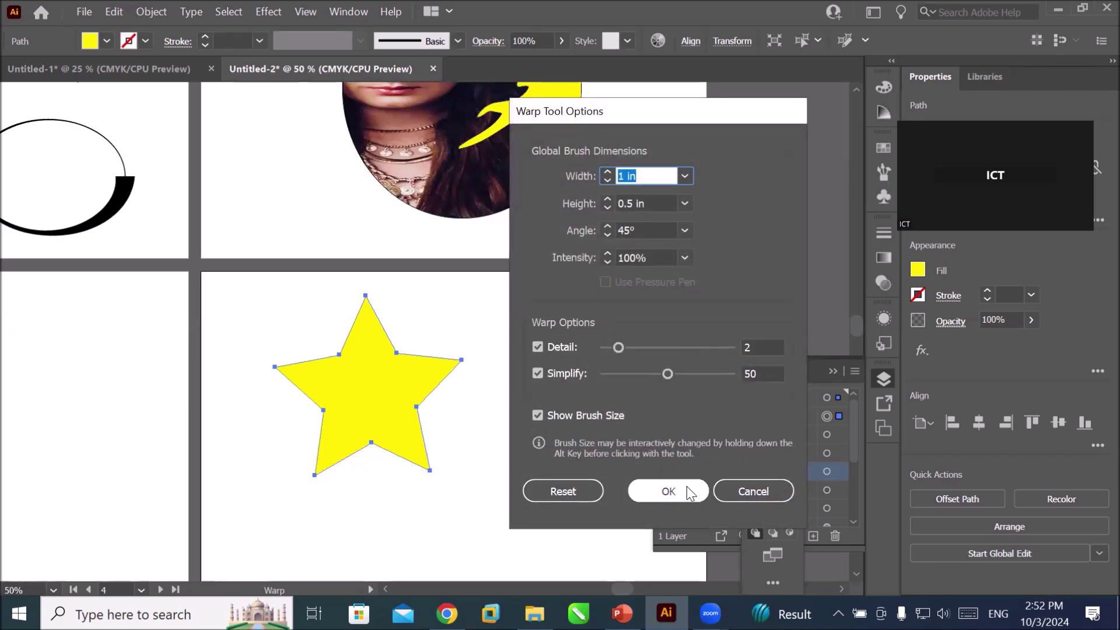
# - Pull several curved arms outward from the star's edges with the Warp tool
pyautogui.click(668, 491)
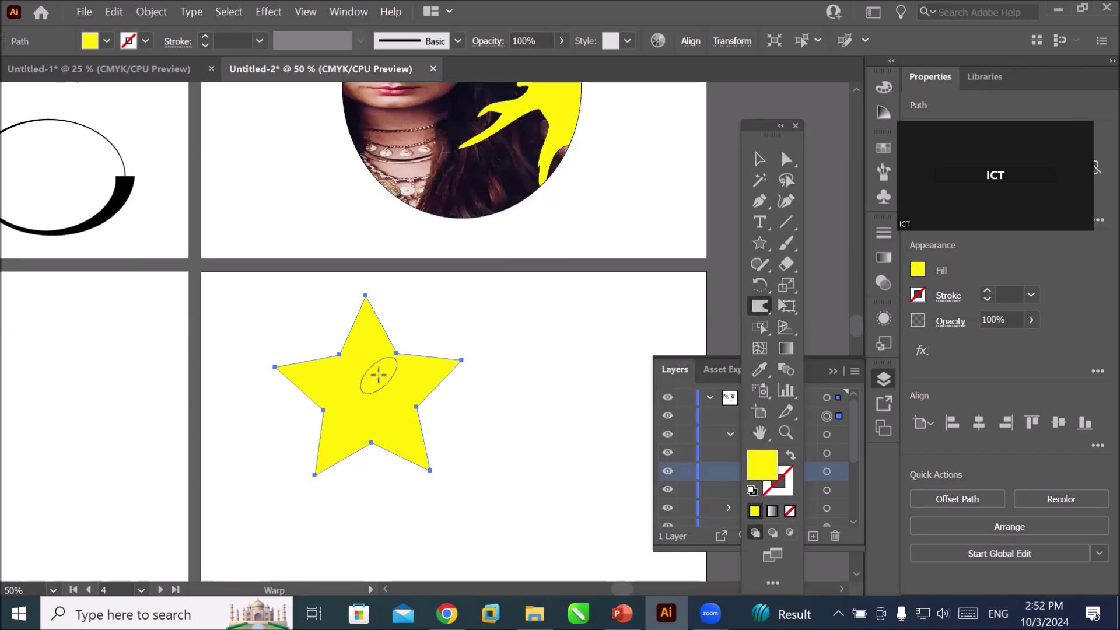
pyautogui.moveTo(402, 330); pyautogui.dragTo(490, 313)
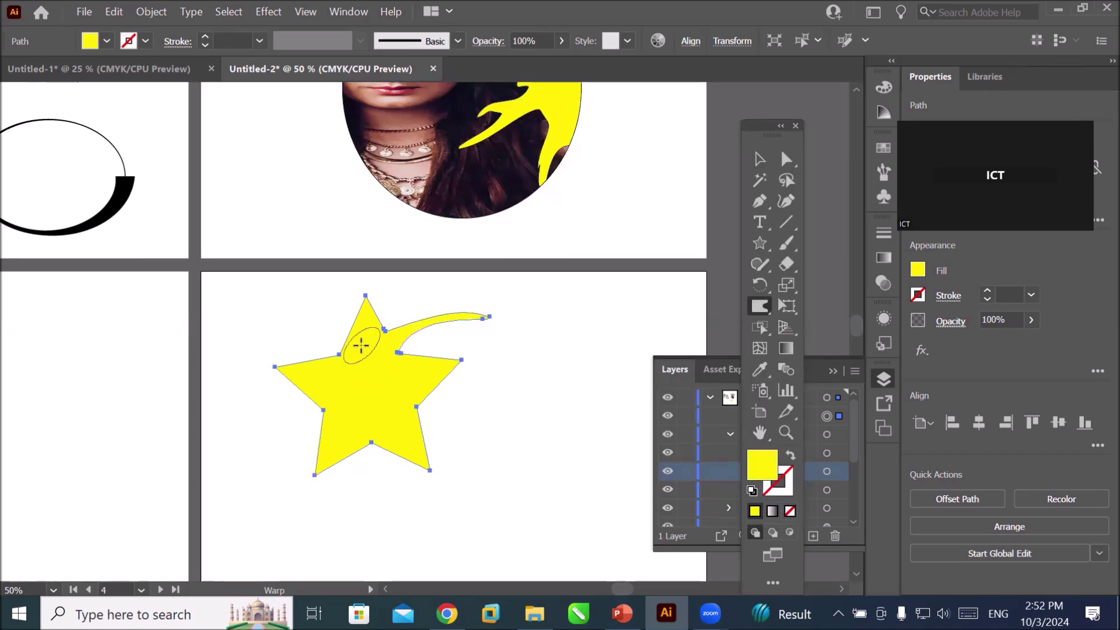
pyautogui.moveTo(346, 326); pyautogui.dragTo(281, 312)
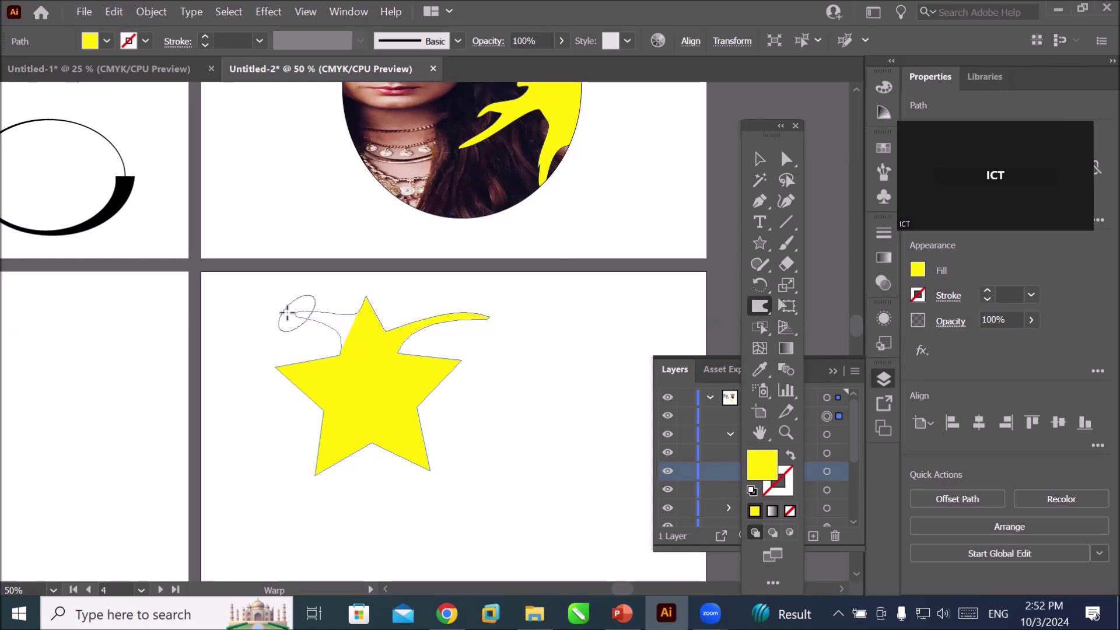
pyautogui.moveTo(409, 388); pyautogui.dragTo(523, 388)
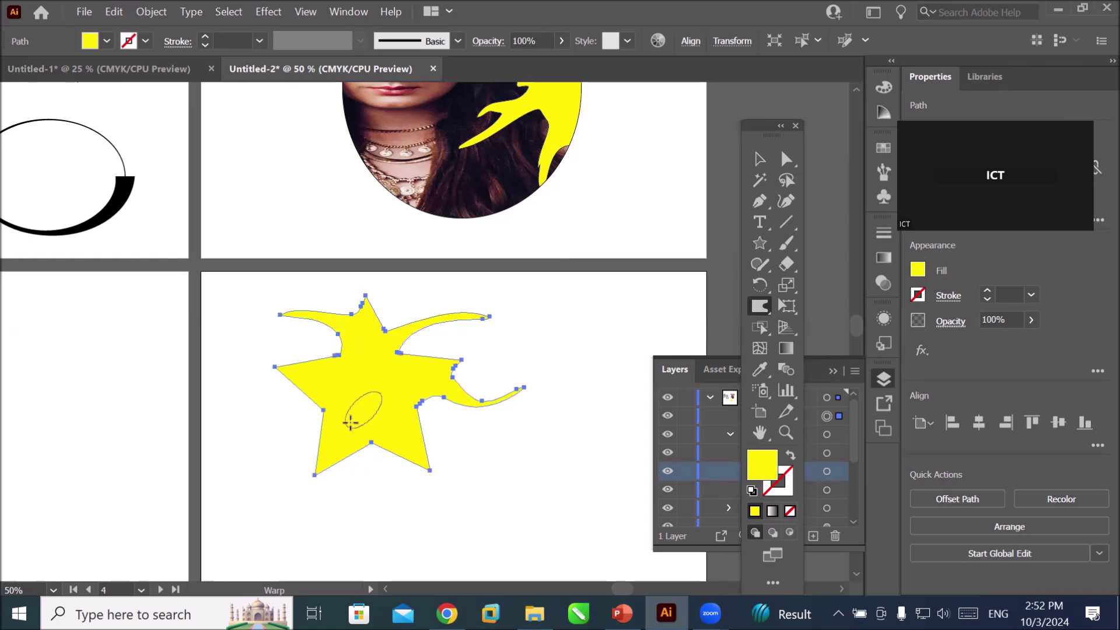
pyautogui.moveTo(271, 437); pyautogui.dragTo(255, 448)
pyautogui.moveTo(308, 375); pyautogui.dragTo(228, 369)
pyautogui.moveTo(379, 374); pyautogui.dragTo(553, 338)
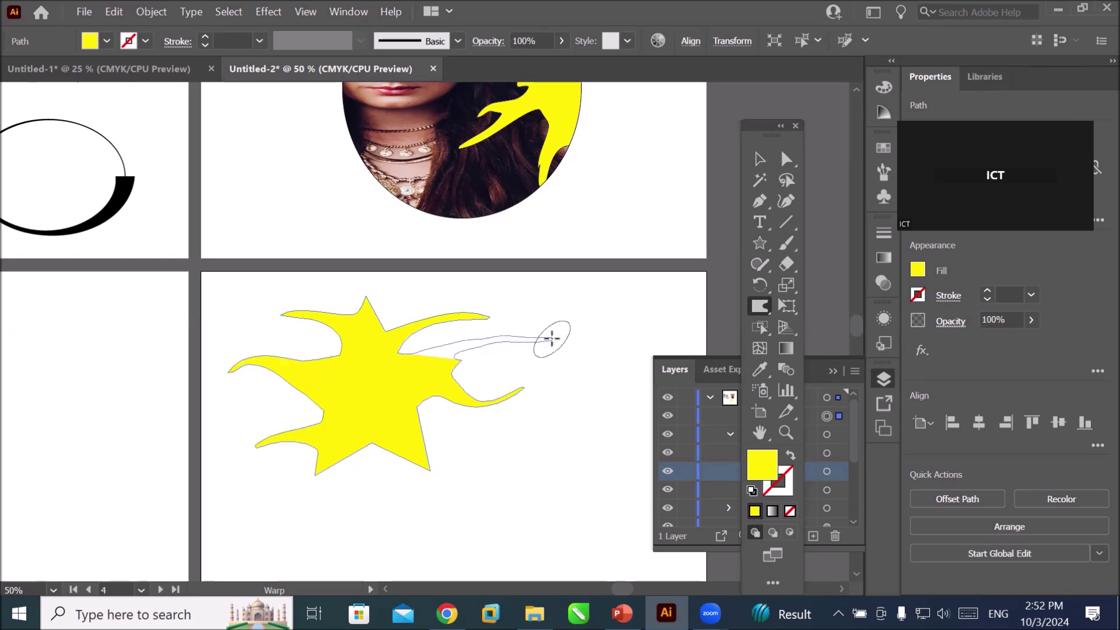
pyautogui.moveTo(426, 403); pyautogui.dragTo(487, 448)
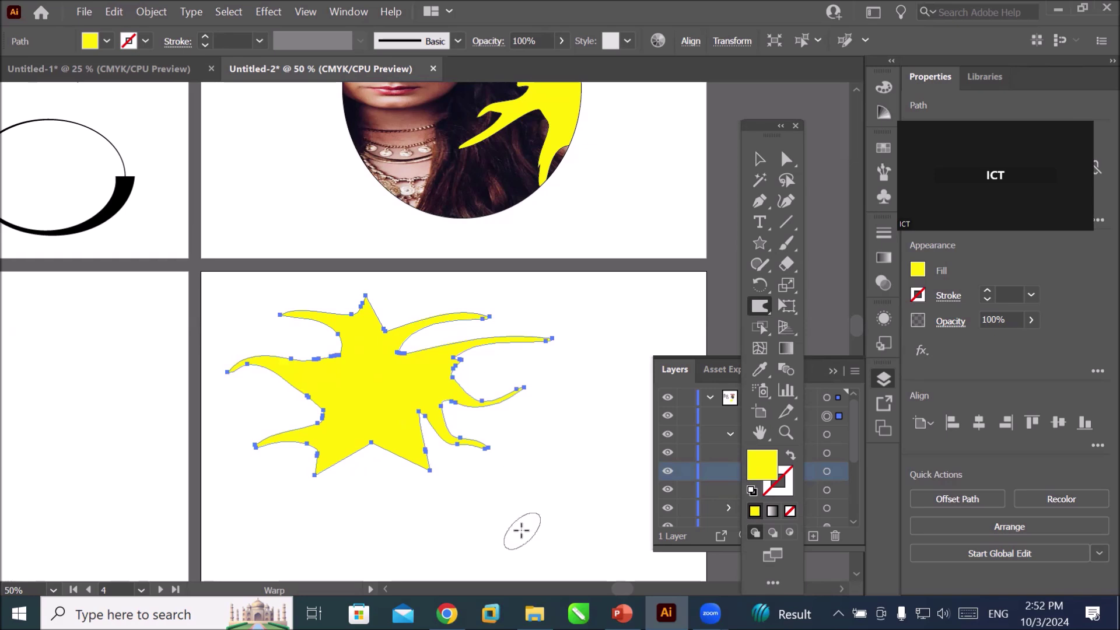
pyautogui.moveTo(373, 457); pyautogui.dragTo(363, 521)
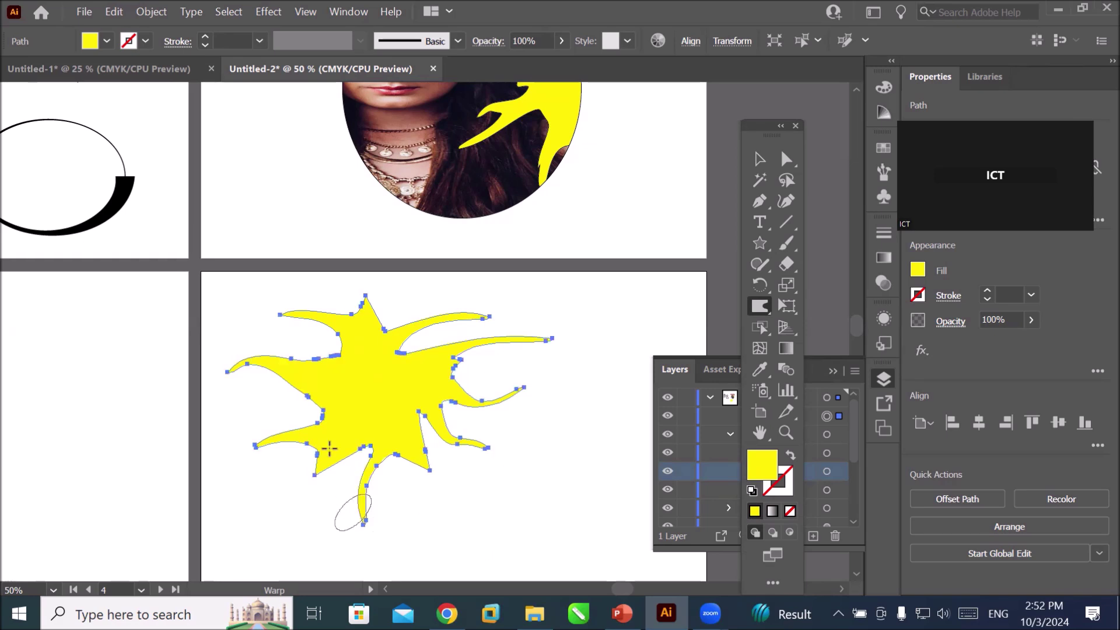
pyautogui.moveTo(344, 447); pyautogui.dragTo(297, 510)
pyautogui.moveTo(367, 447); pyautogui.dragTo(477, 532)
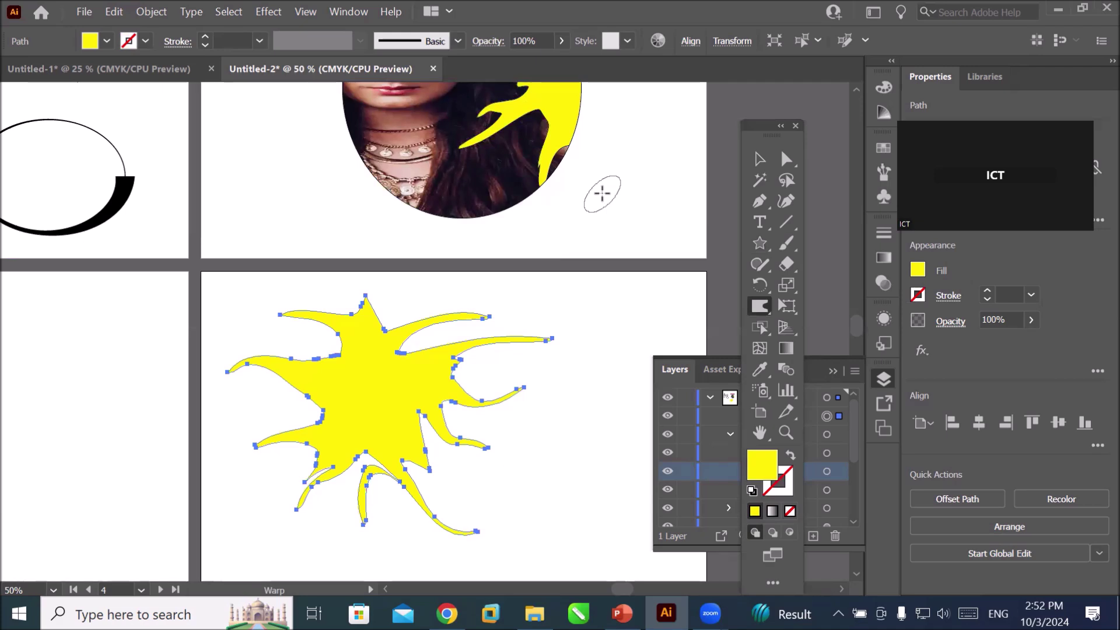
# - Undo the warped arms to restore the plain star
pyautogui.press('v')
pyautogui.hotkey('ctrl', 'z')
pyautogui.hotkey('ctrl', 'z')
pyautogui.hotkey('ctrl', 'z')
pyautogui.hotkey('ctrl', 'z')
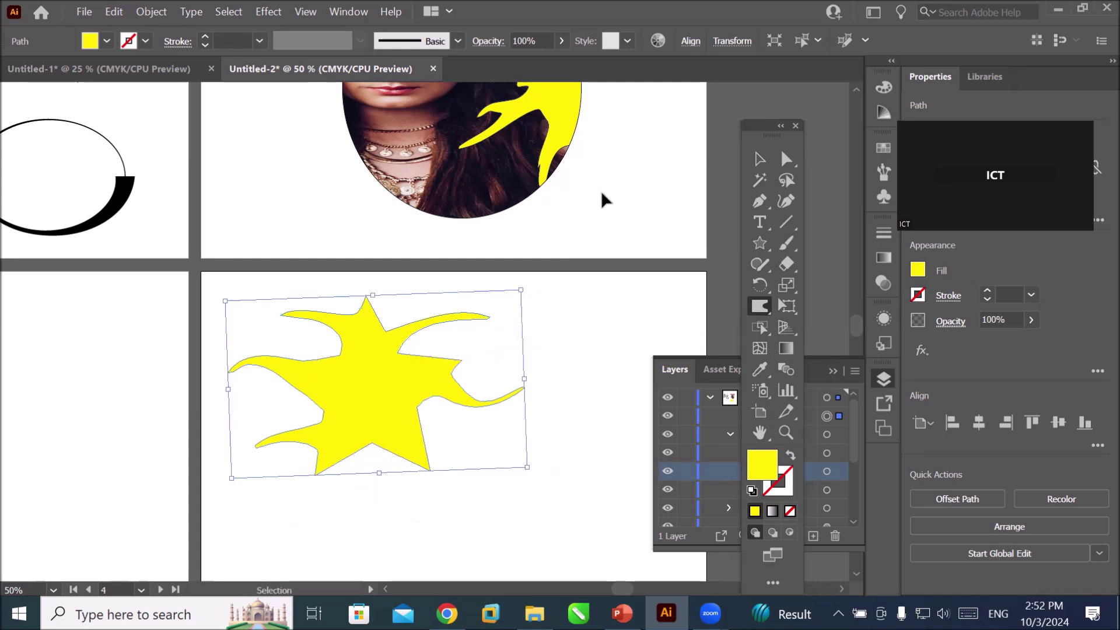
pyautogui.hotkey('ctrl', 'z')
pyautogui.hotkey('ctrl', 'z')
pyautogui.hotkey('ctrl', 'z')
pyautogui.hotkey('ctrl', 'z')
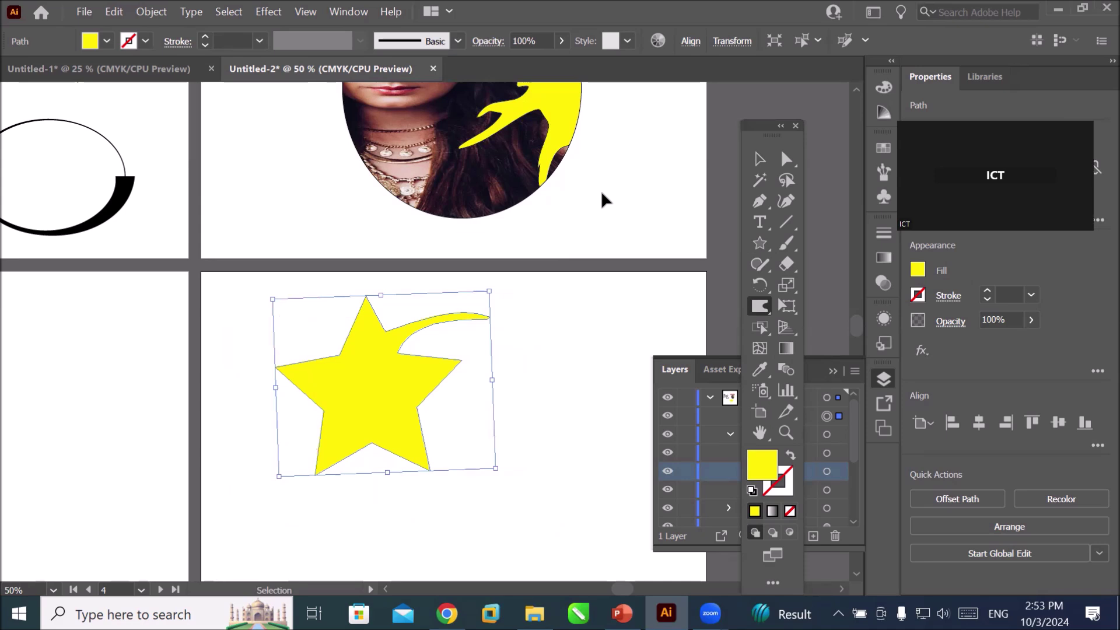
pyautogui.hotkey('ctrl', 'z')
pyautogui.hotkey('shift', 'r')
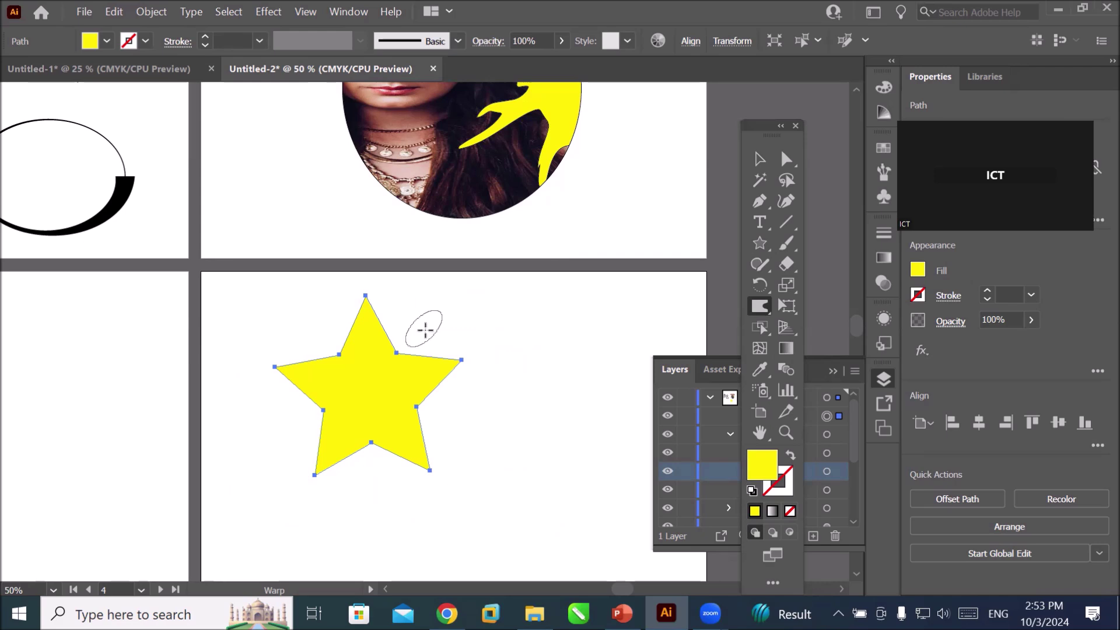
# - Push the star's upper and lower edges inward into dents
pyautogui.moveTo(438, 339); pyautogui.dragTo(399, 385)
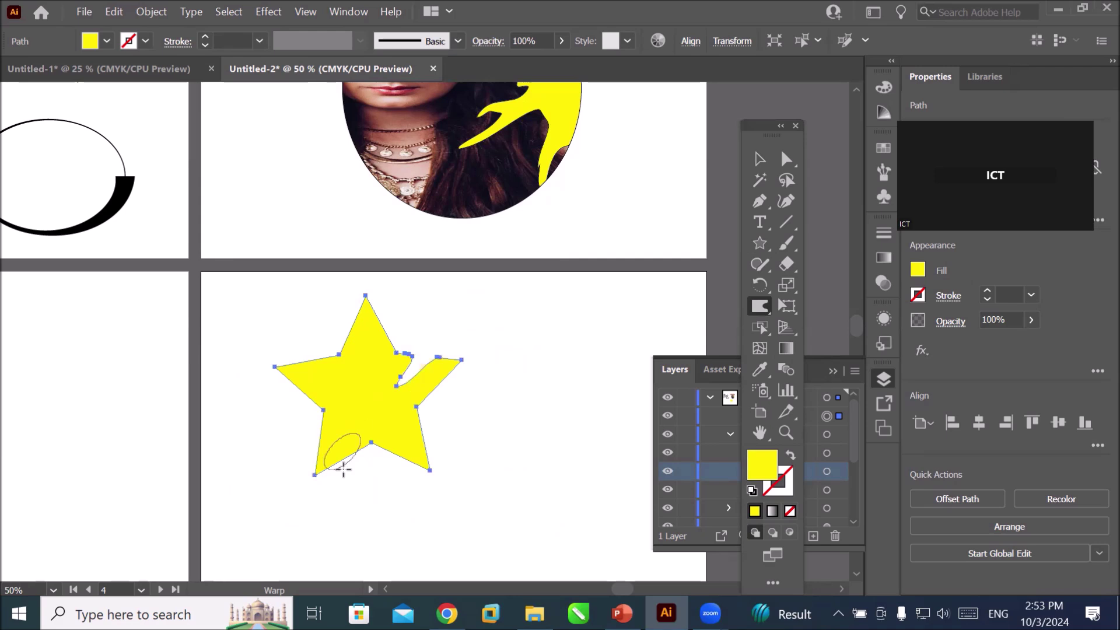
pyautogui.moveTo(321, 334); pyautogui.dragTo(358, 392)
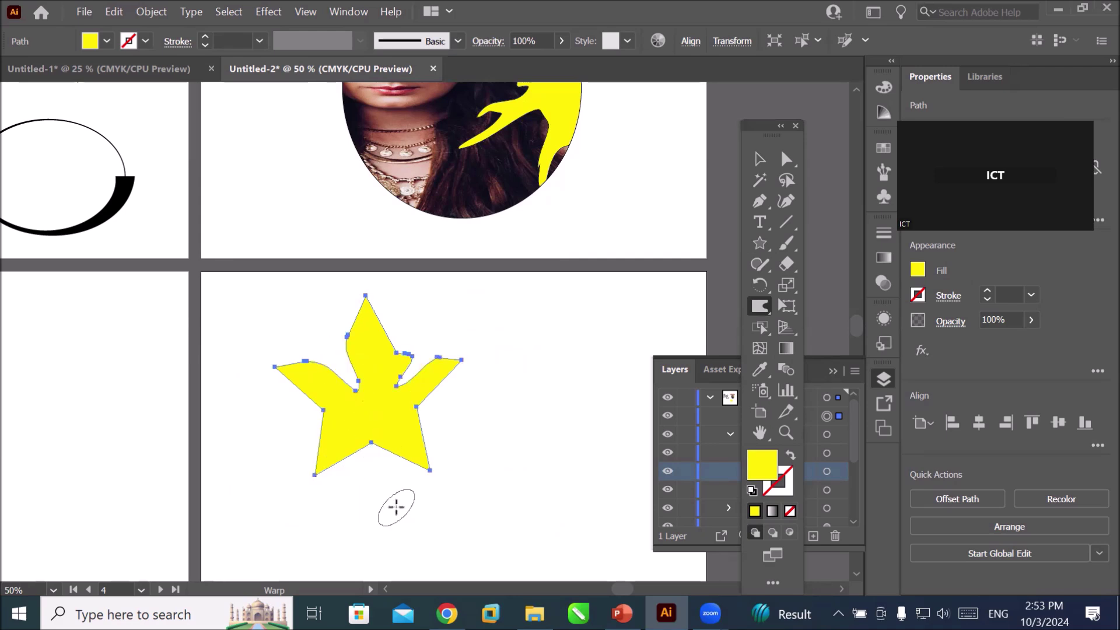
pyautogui.moveTo(388, 466); pyautogui.dragTo(399, 419)
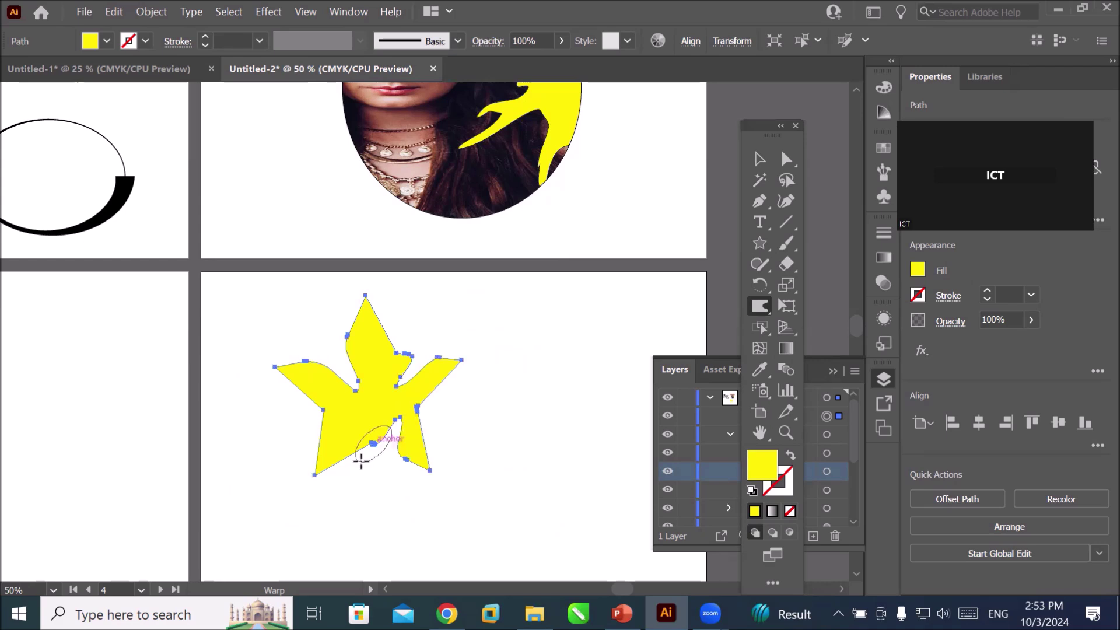
pyautogui.moveTo(362, 465); pyautogui.dragTo(350, 405)
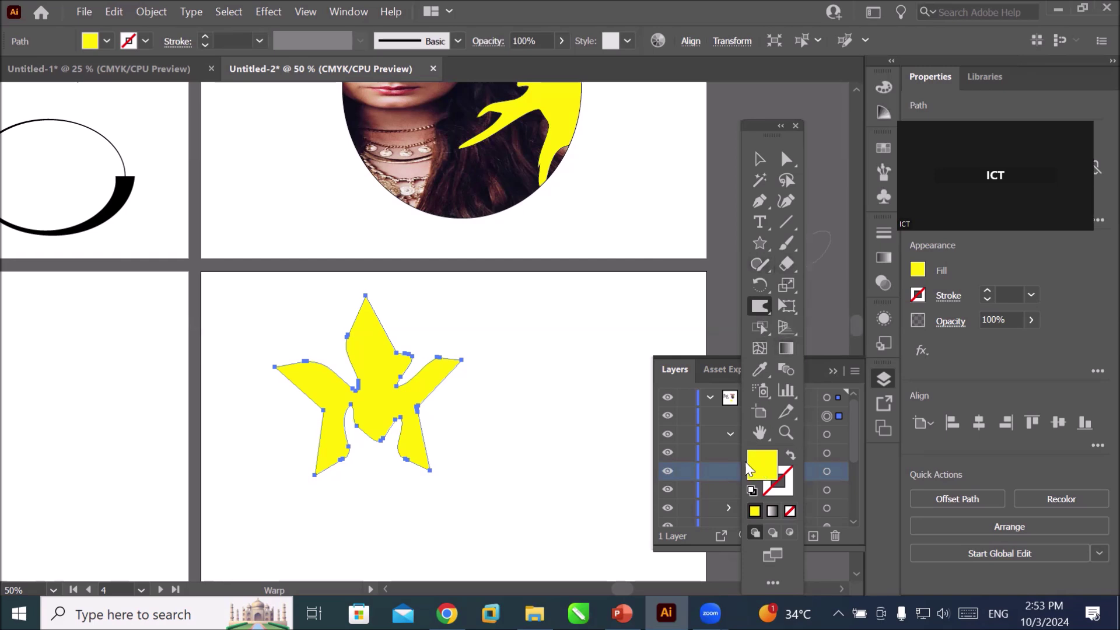
pyautogui.press('space')
# - Draw a yellow hexagon with the Polygon Tool and centre it on the empty artboard beside the star
pyautogui.moveTo(655, 436); pyautogui.dragTo(813, 334)
pyautogui.moveTo(208, 395)
pyautogui.mouseDown()
pyautogui.moveTo(385, 363)
pyautogui.moveTo(400, 345)
pyautogui.mouseUp()
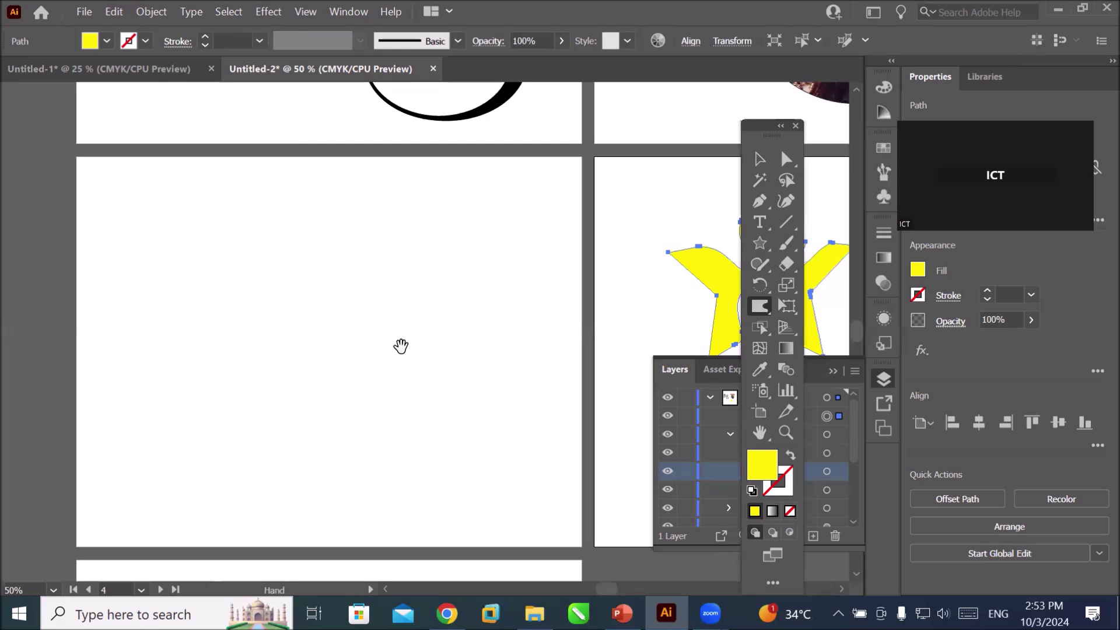
pyautogui.moveTo(759, 242); pyautogui.dragTo(788, 256)
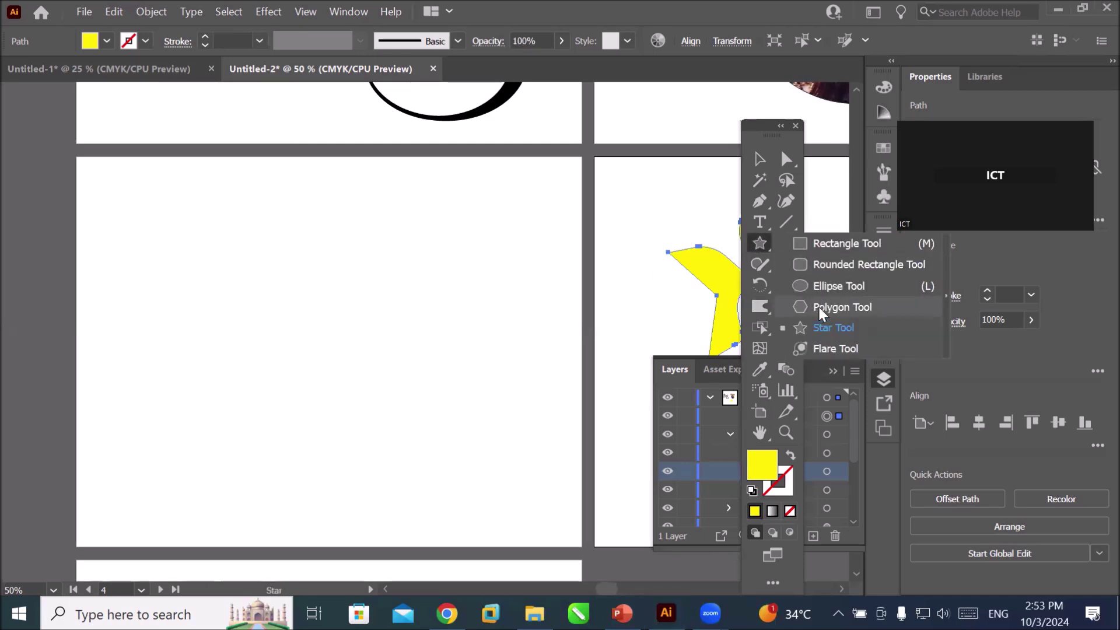
pyautogui.click(819, 306)
pyautogui.moveTo(191, 293)
pyautogui.mouseDown()
pyautogui.moveTo(376, 417)
pyautogui.moveTo(318, 367)
pyautogui.mouseUp()
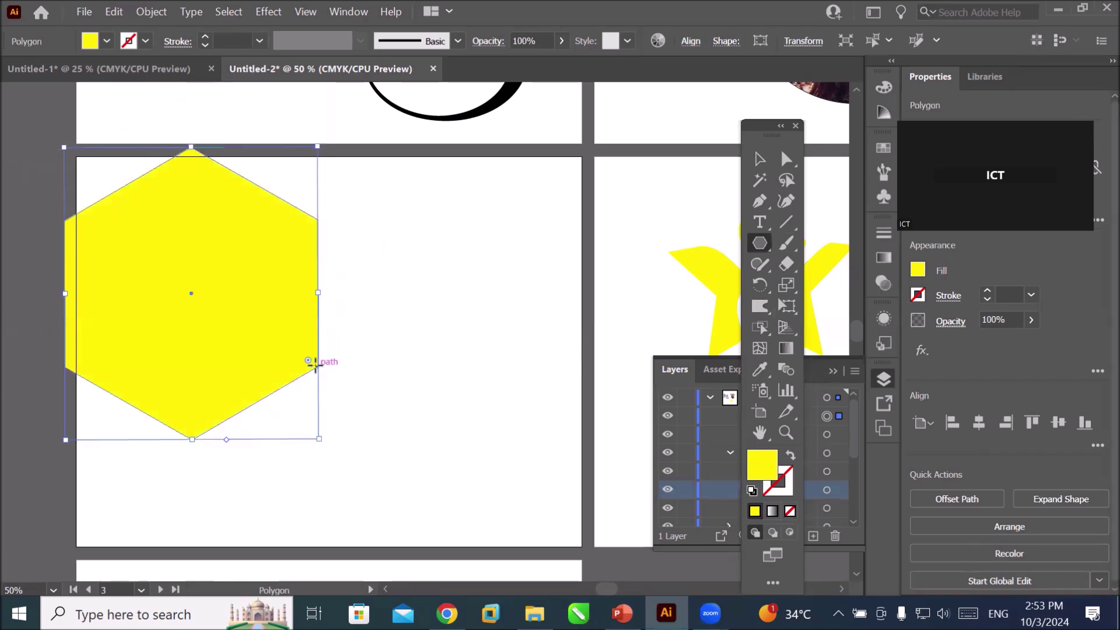
pyautogui.click(755, 168)
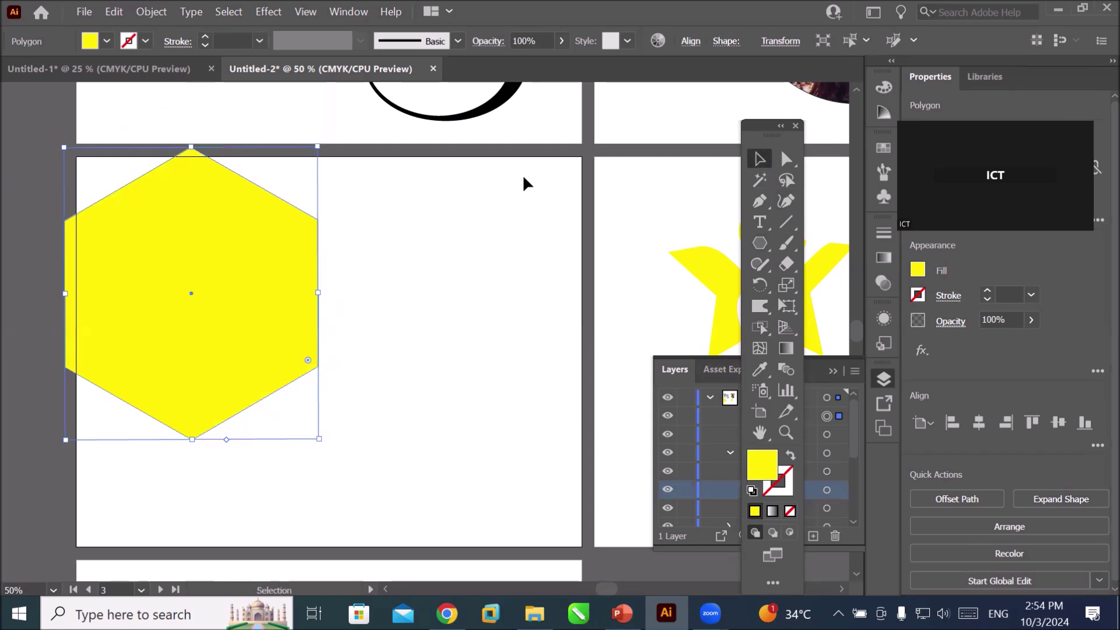
pyautogui.moveTo(186, 292); pyautogui.dragTo(350, 341)
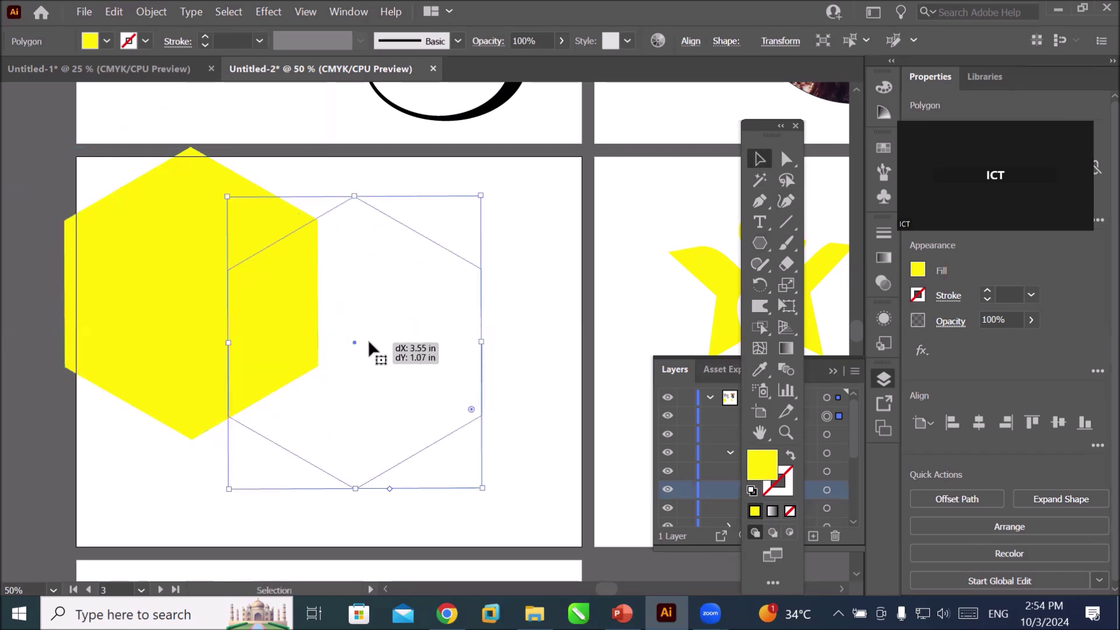
pyautogui.click(760, 306)
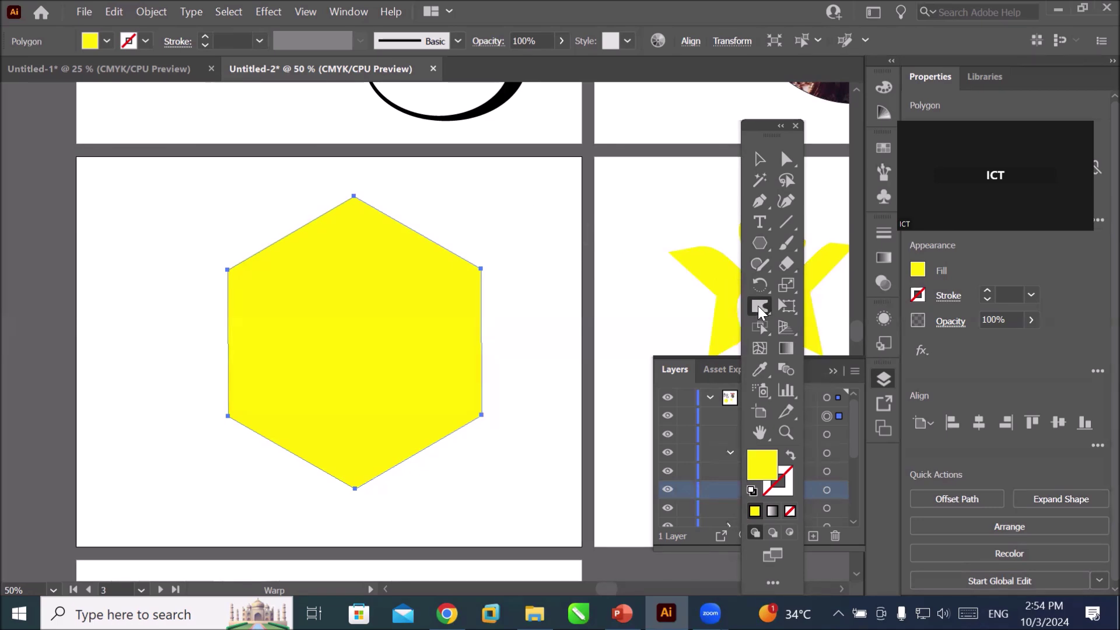
pyautogui.doubleClick(758, 305)
# - Set the warp brush height to 1 in, keeping 1 in width and a 45° angle
pyautogui.click(653, 178)
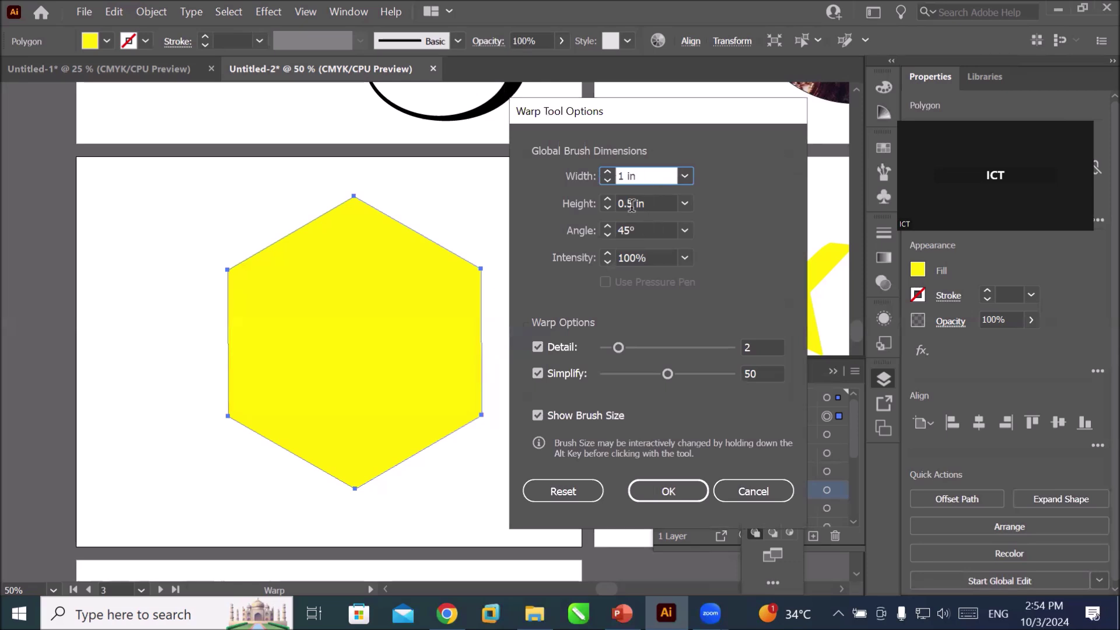
pyautogui.press('Tab')
pyautogui.write('1')
pyautogui.click(656, 227)
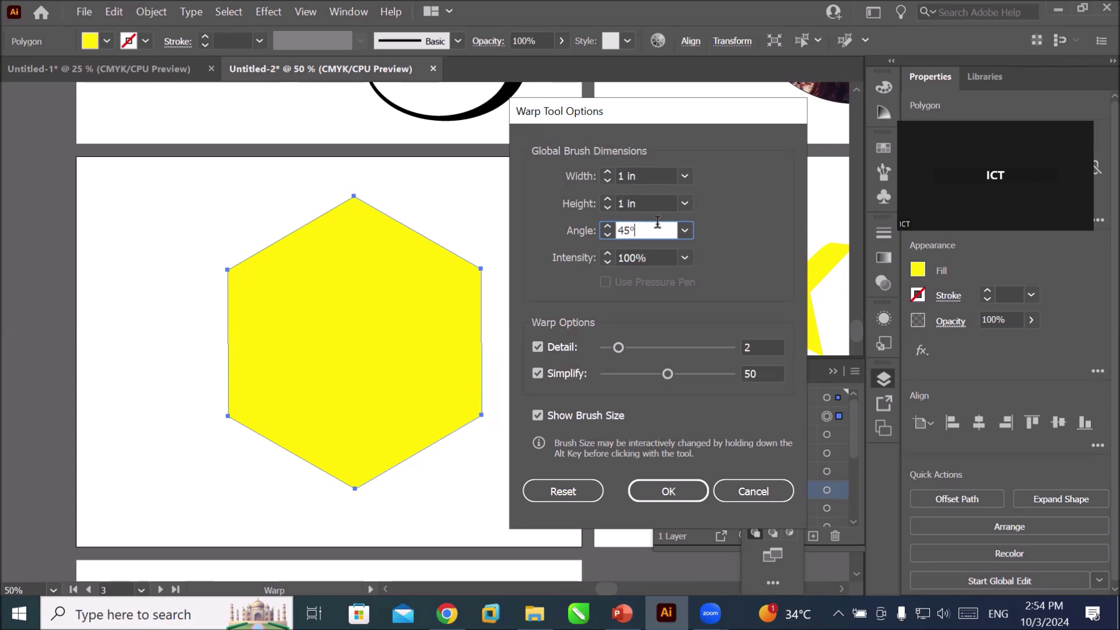
pyautogui.click(665, 493)
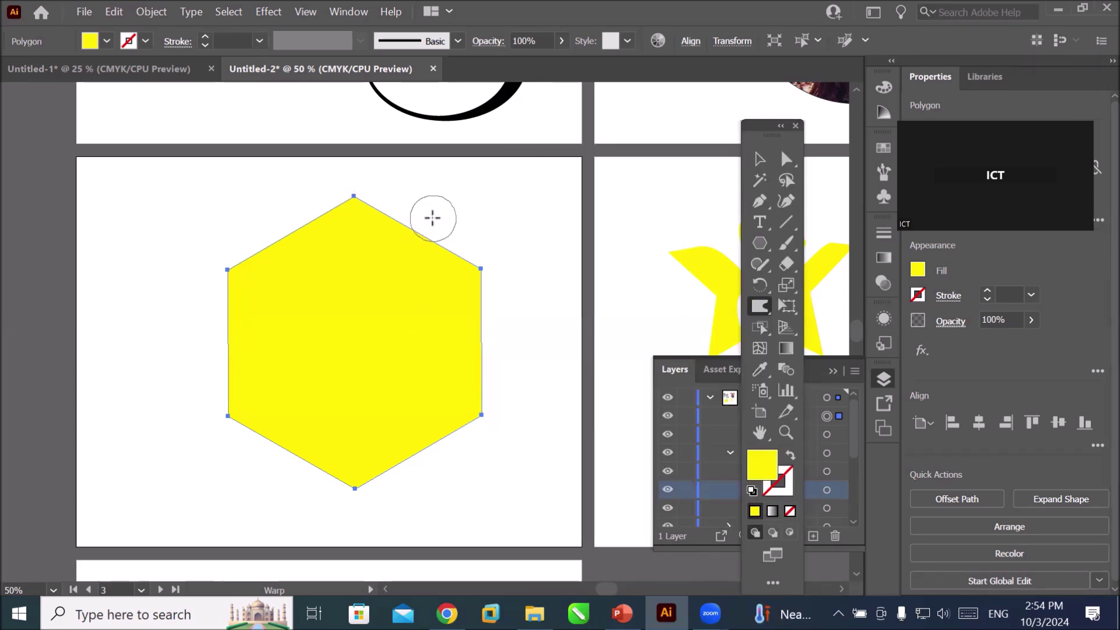
# - Warp the hexagon's top and sides into dents, a rounded knob and a middle notch
pyautogui.moveTo(433, 218); pyautogui.dragTo(388, 265)
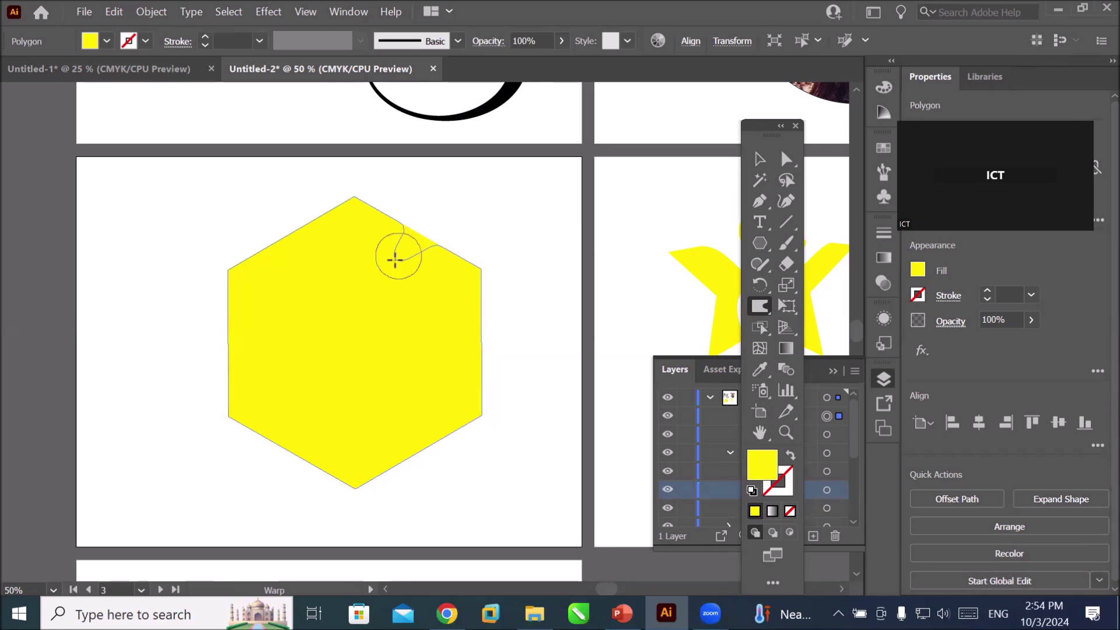
pyautogui.moveTo(280, 215)
pyautogui.mouseDown()
pyautogui.moveTo(343, 269)
pyautogui.moveTo(367, 264)
pyautogui.mouseUp()
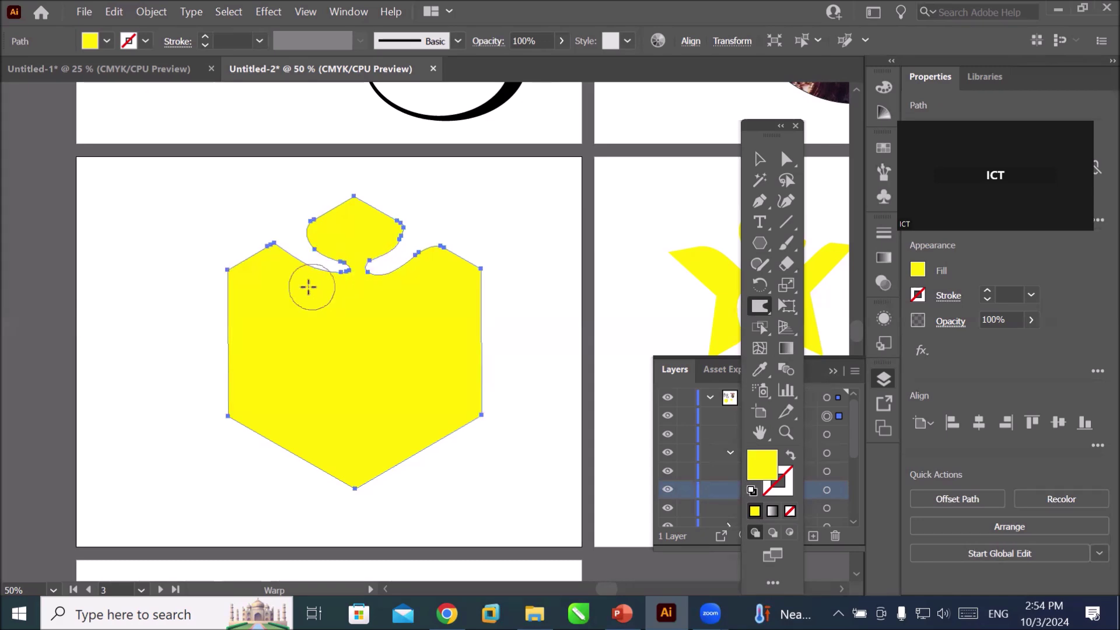
pyautogui.moveTo(205, 328); pyautogui.dragTo(280, 343)
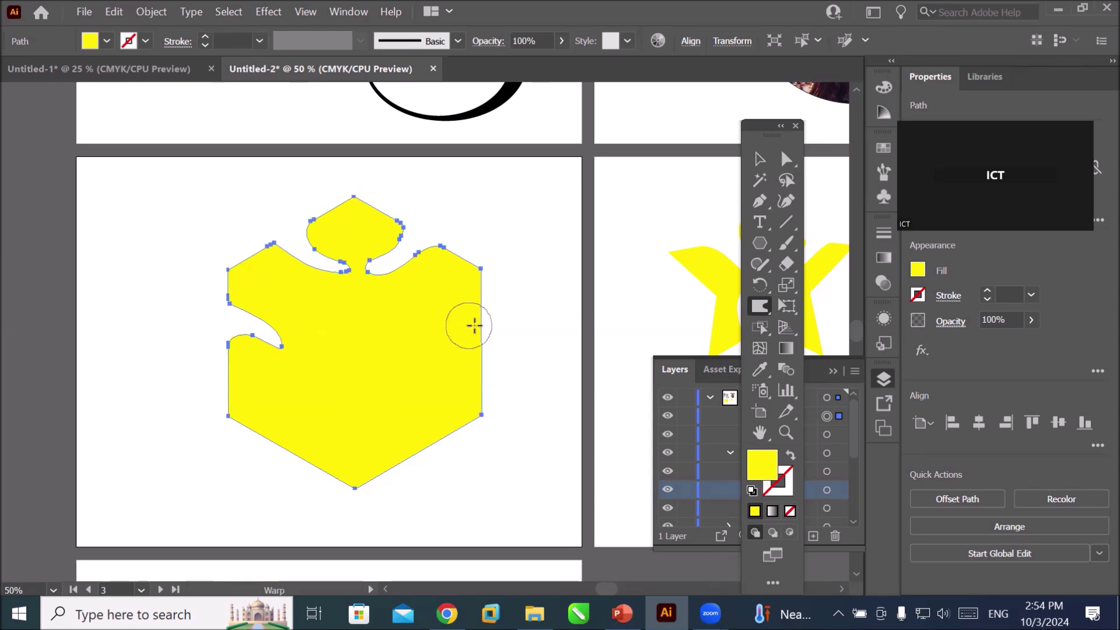
pyautogui.moveTo(496, 329)
pyautogui.mouseDown()
pyautogui.moveTo(399, 362)
pyautogui.moveTo(406, 339)
pyautogui.moveTo(352, 377)
pyautogui.mouseUp()
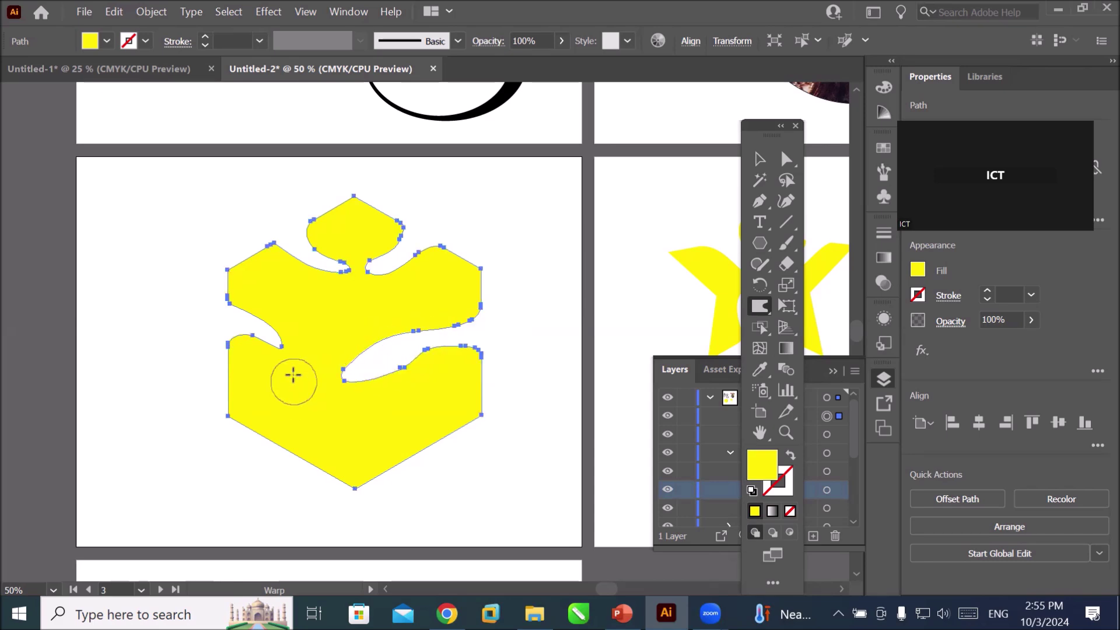
pyautogui.moveTo(332, 381)
pyautogui.mouseDown()
pyautogui.moveTo(304, 362)
pyautogui.moveTo(294, 334)
pyautogui.moveTo(318, 349)
pyautogui.mouseUp()
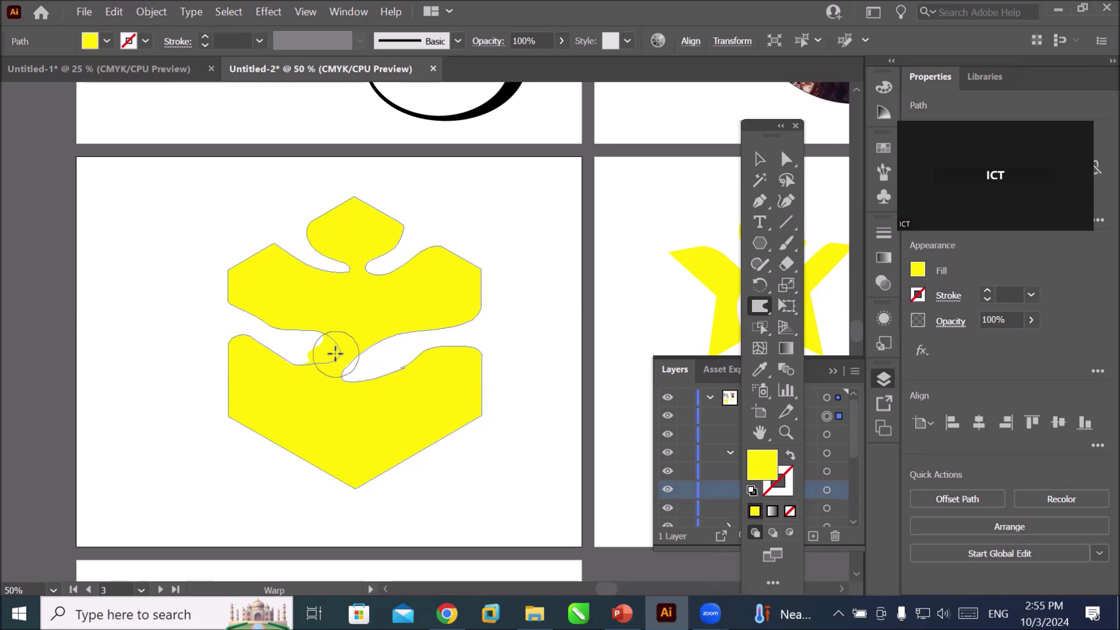
pyautogui.moveTo(318, 349); pyautogui.dragTo(334, 354)
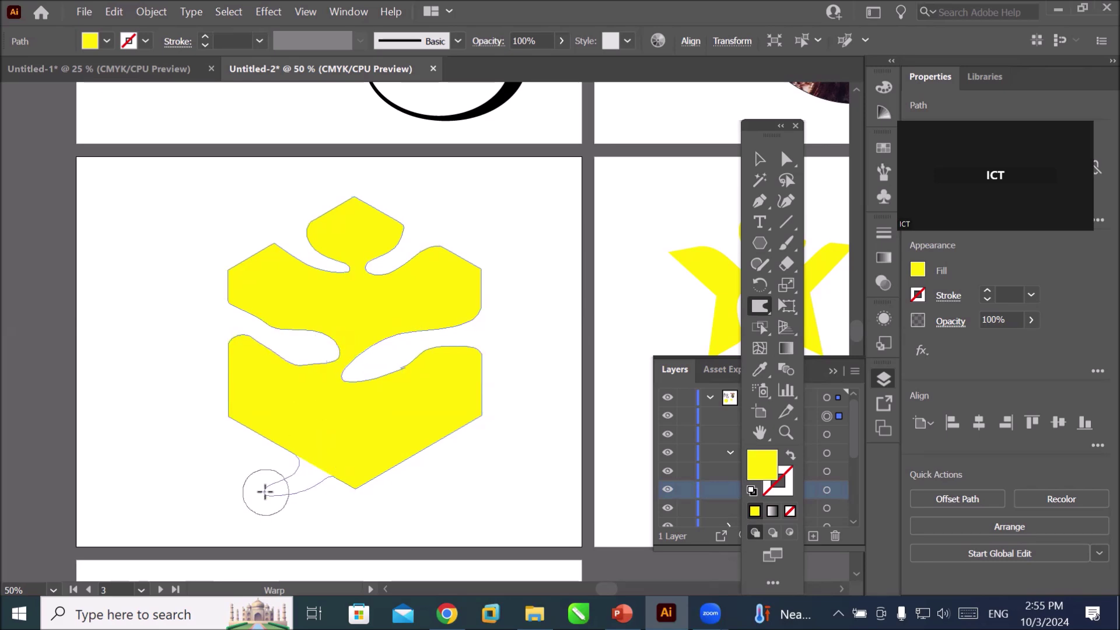
# - Pull the hexagon's lower edges into long tails, curling the lower-right tip upward
pyautogui.moveTo(304, 474); pyautogui.dragTo(193, 474)
pyautogui.moveTo(287, 450)
pyautogui.mouseDown()
pyautogui.moveTo(181, 481)
pyautogui.moveTo(122, 439)
pyautogui.mouseUp()
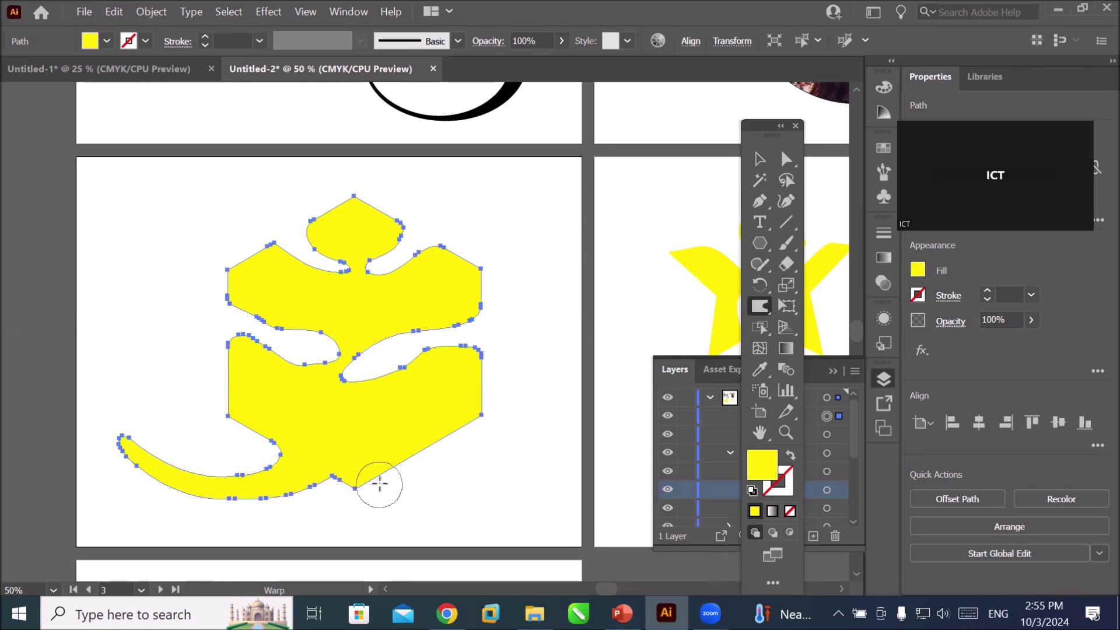
pyautogui.moveTo(380, 452)
pyautogui.mouseDown()
pyautogui.moveTo(483, 521)
pyautogui.moveTo(438, 509)
pyautogui.moveTo(518, 484)
pyautogui.mouseUp()
pyautogui.moveTo(458, 510)
pyautogui.mouseDown()
pyautogui.moveTo(518, 498)
pyautogui.moveTo(538, 459)
pyautogui.mouseUp()
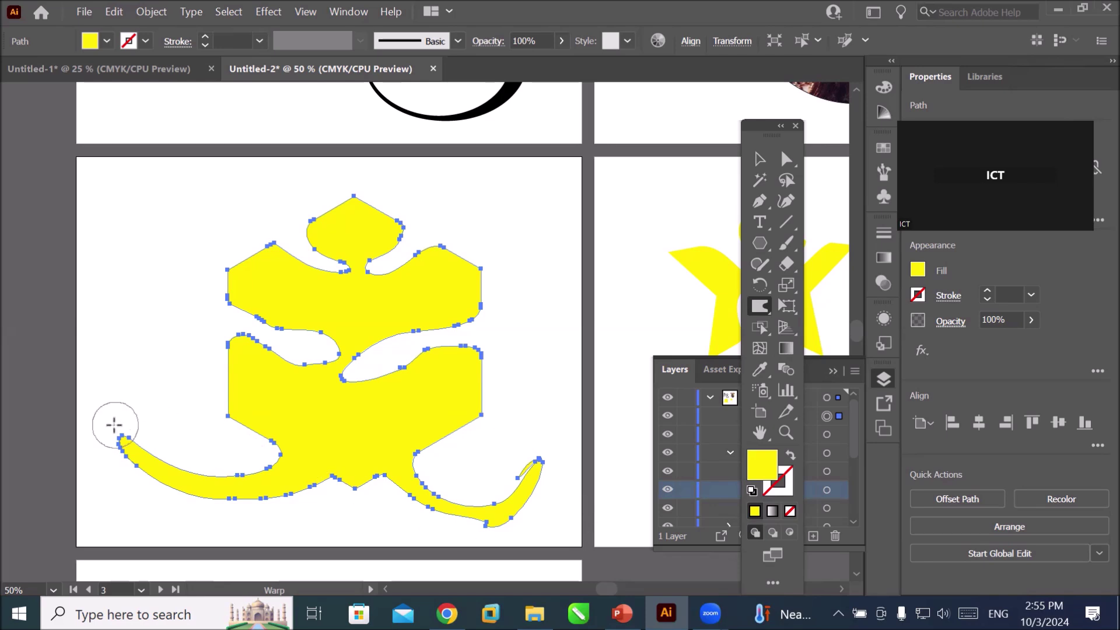
pyautogui.moveTo(107, 430)
pyautogui.mouseDown()
pyautogui.moveTo(169, 472)
pyautogui.moveTo(150, 446)
pyautogui.moveTo(210, 470)
pyautogui.moveTo(153, 485)
pyautogui.moveTo(205, 475)
pyautogui.moveTo(237, 493)
pyautogui.moveTo(212, 495)
pyautogui.mouseUp()
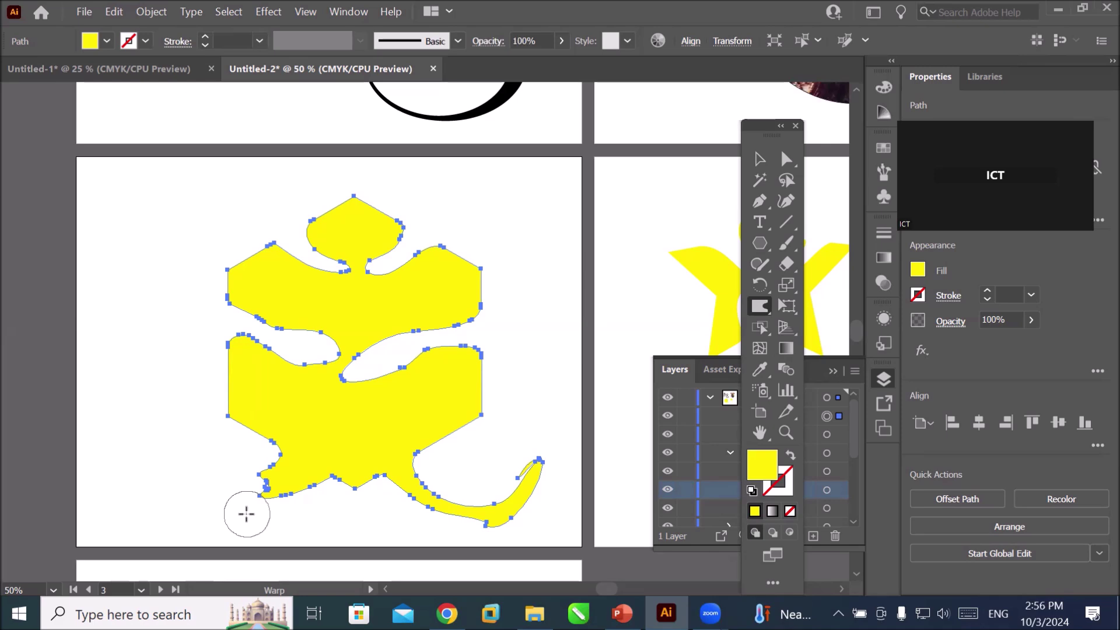
pyautogui.moveTo(245, 511); pyautogui.dragTo(143, 475)
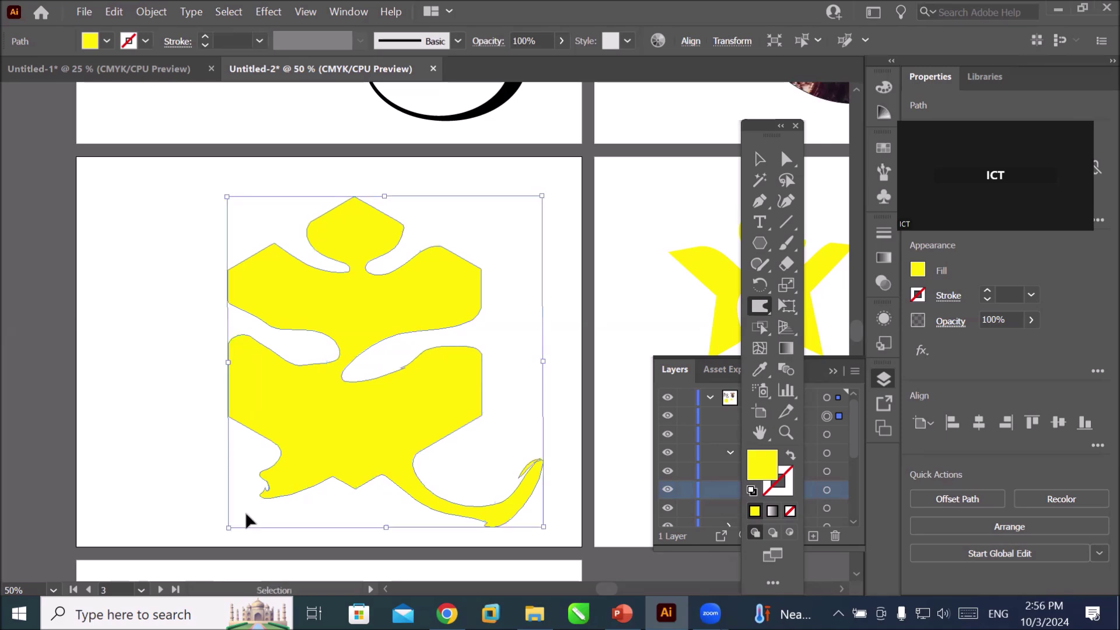
# - Undo all five warps so the yellow shape is a plain hexagon again
pyautogui.hotkey('ctrl', 'z')
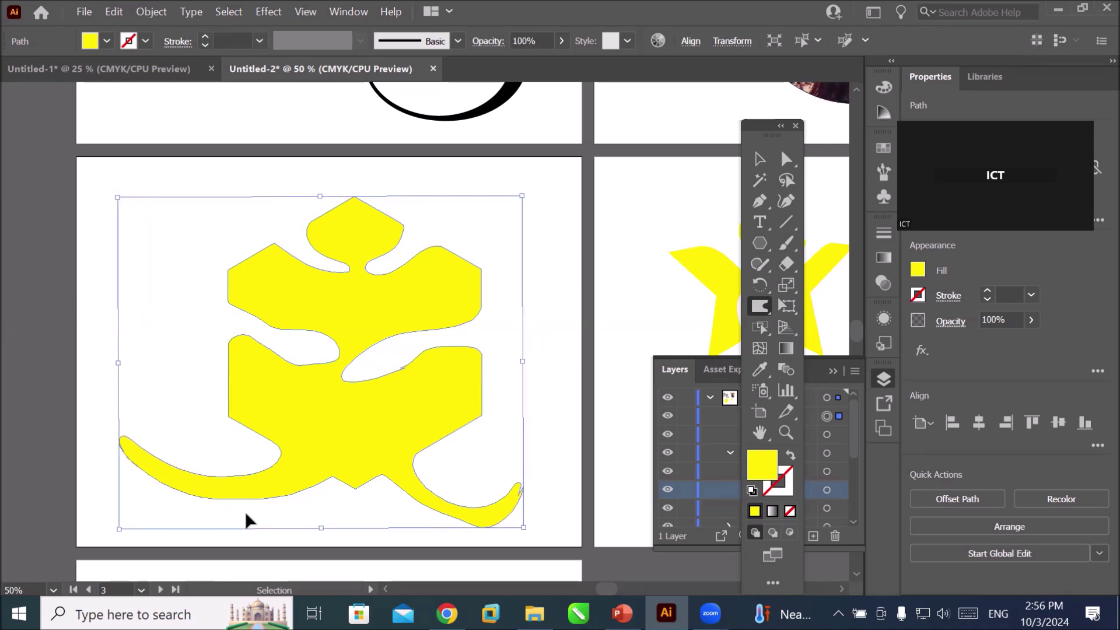
pyautogui.hotkey('ctrl', 'z')
pyautogui.hotkey('ctrl', 'z')
pyautogui.hotkey('ctrl', 'z')
pyautogui.hotkey('ctrl', 'z')
pyautogui.hotkey('ctrl', 'z')
pyautogui.hotkey('ctrl', 'z')
pyautogui.hotkey('ctrl', 'z')
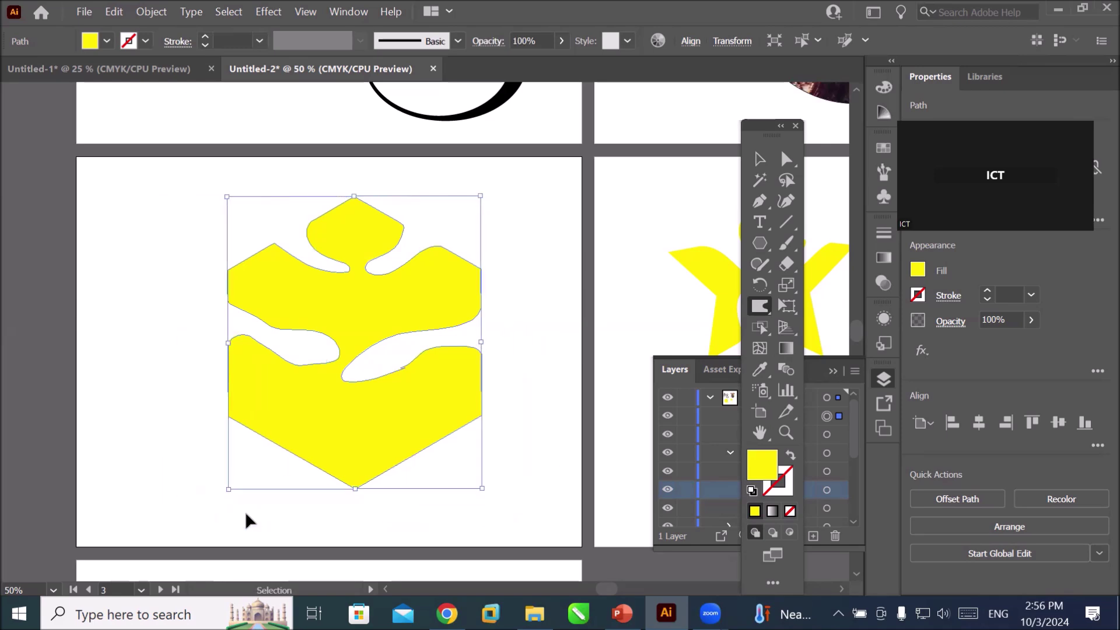
pyautogui.hotkey('ctrl', 'z')
pyautogui.hotkey('ctrl', 'z')
pyautogui.hotkey('ctrl', 'z')
pyautogui.hotkey('ctrl', 'z')
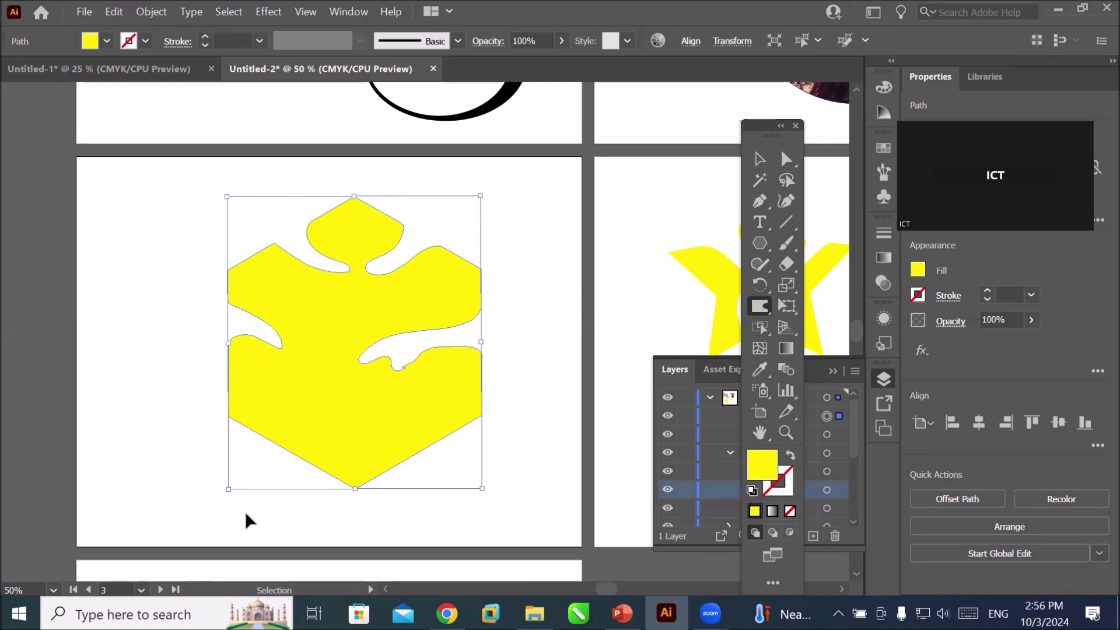
pyautogui.hotkey('ctrl', 'z')
pyautogui.hotkey('ctrl', 'z')
pyautogui.hotkey('ctrl', 'z')
pyautogui.hotkey('ctrl', 'z')
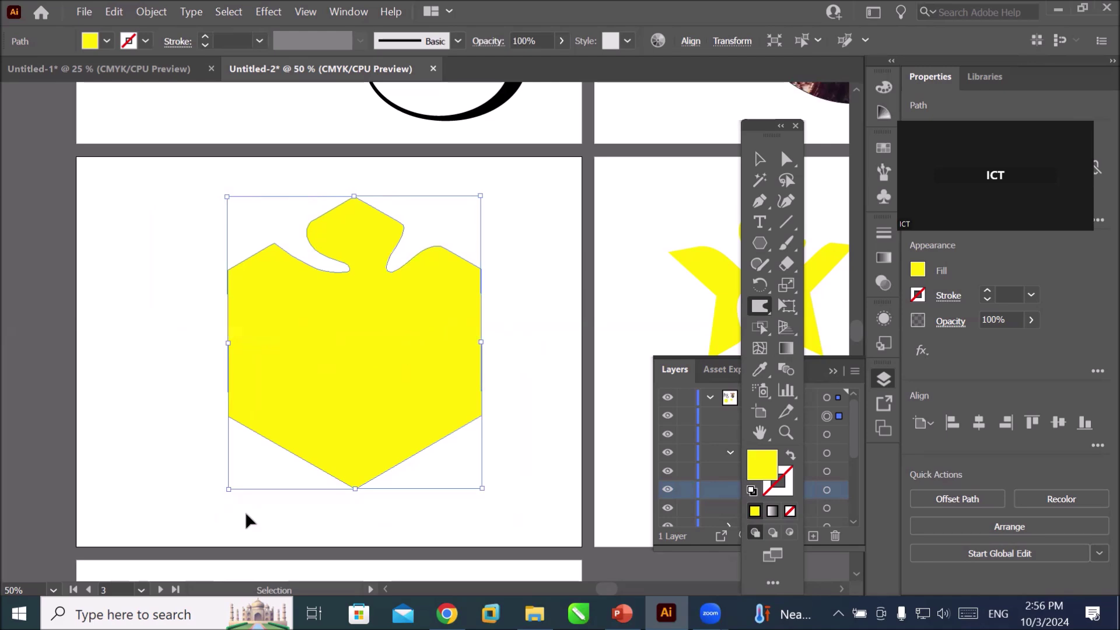
pyautogui.hotkey('ctrl', 'z')
pyautogui.hotkey('ctrl', 'z')
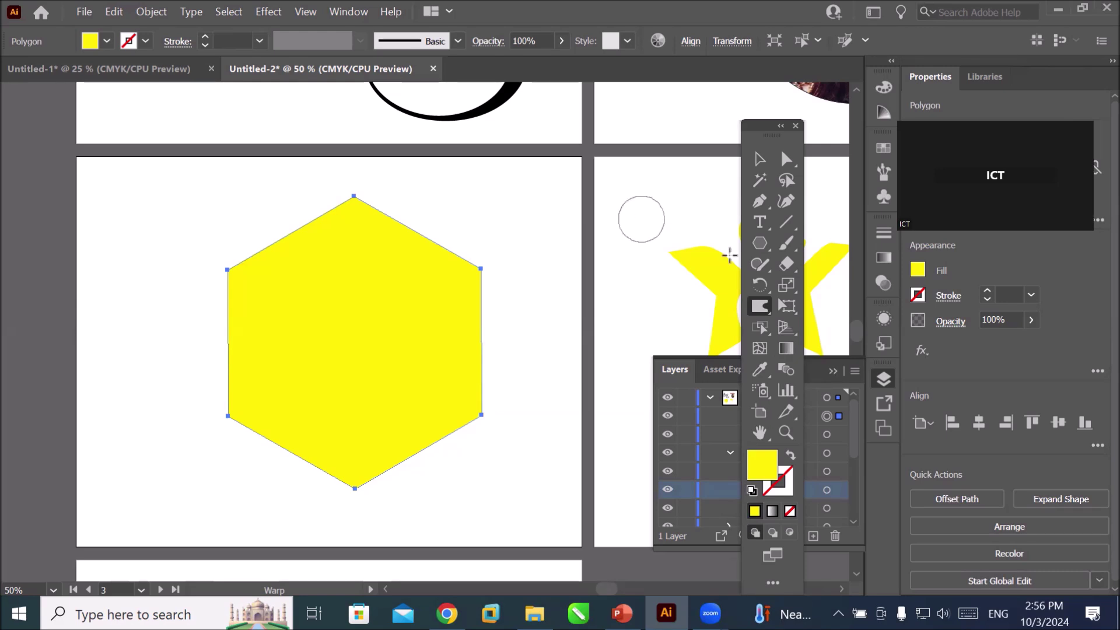
pyautogui.doubleClick(761, 301)
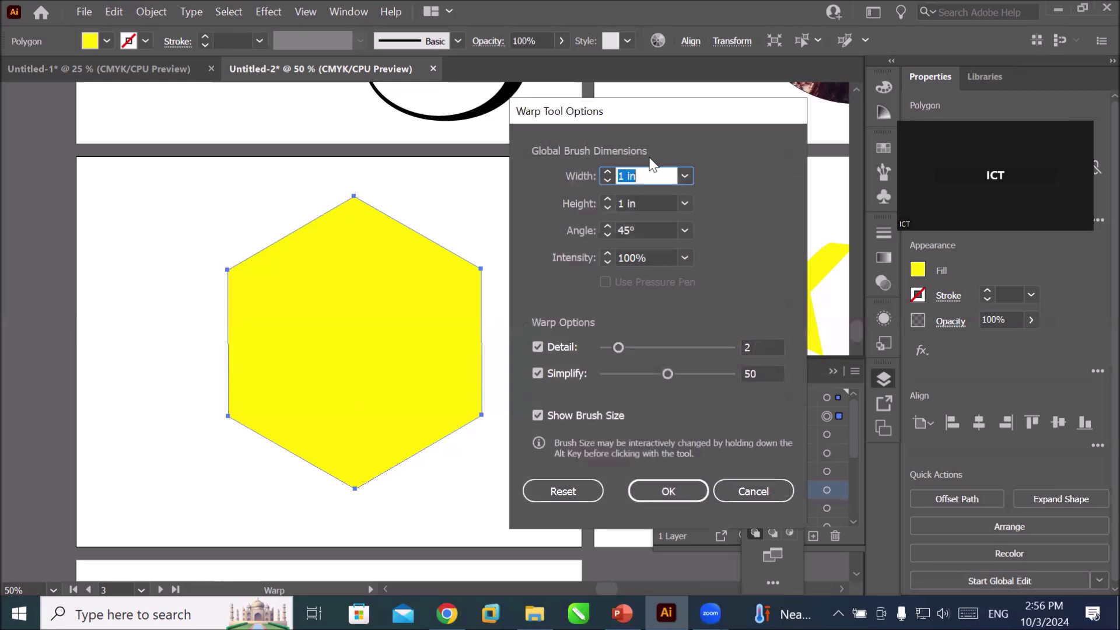
# - Lower the warp brush height to 0.0139 in and apply it
pyautogui.moveTo(656, 114); pyautogui.dragTo(519, 133)
pyautogui.click(520, 196)
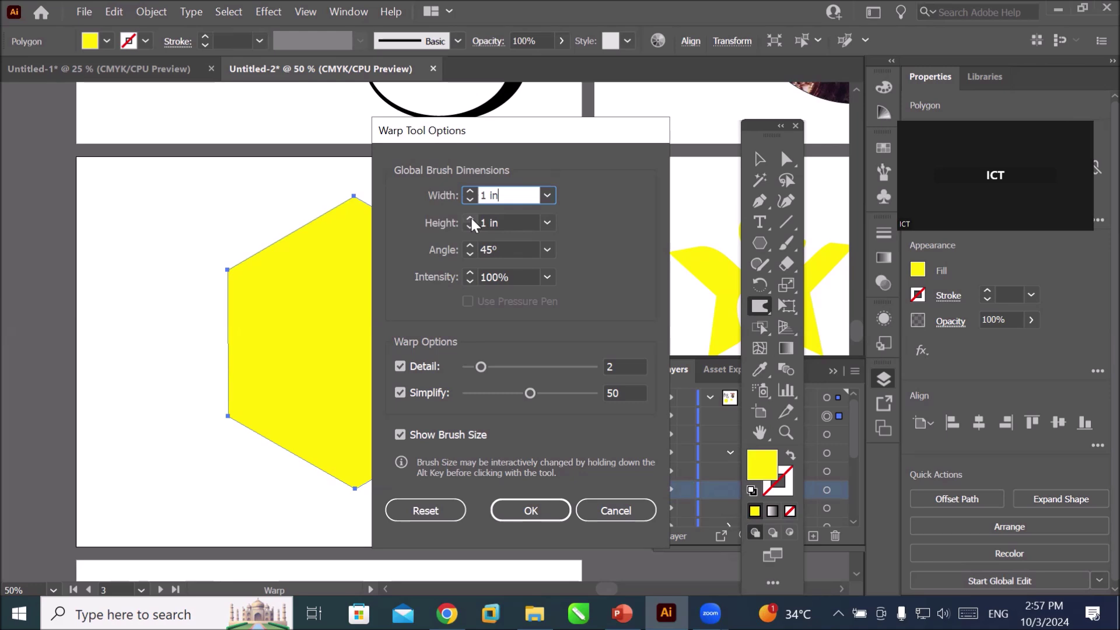
pyautogui.click(470, 227)
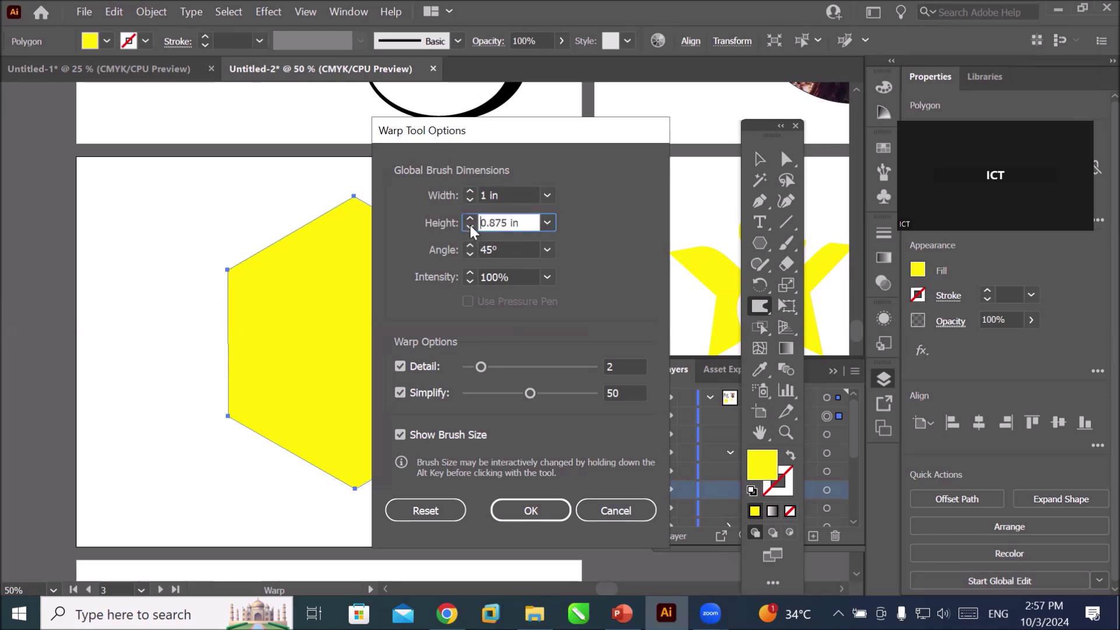
pyautogui.click(471, 228)
pyautogui.click(470, 228)
pyautogui.click(470, 227)
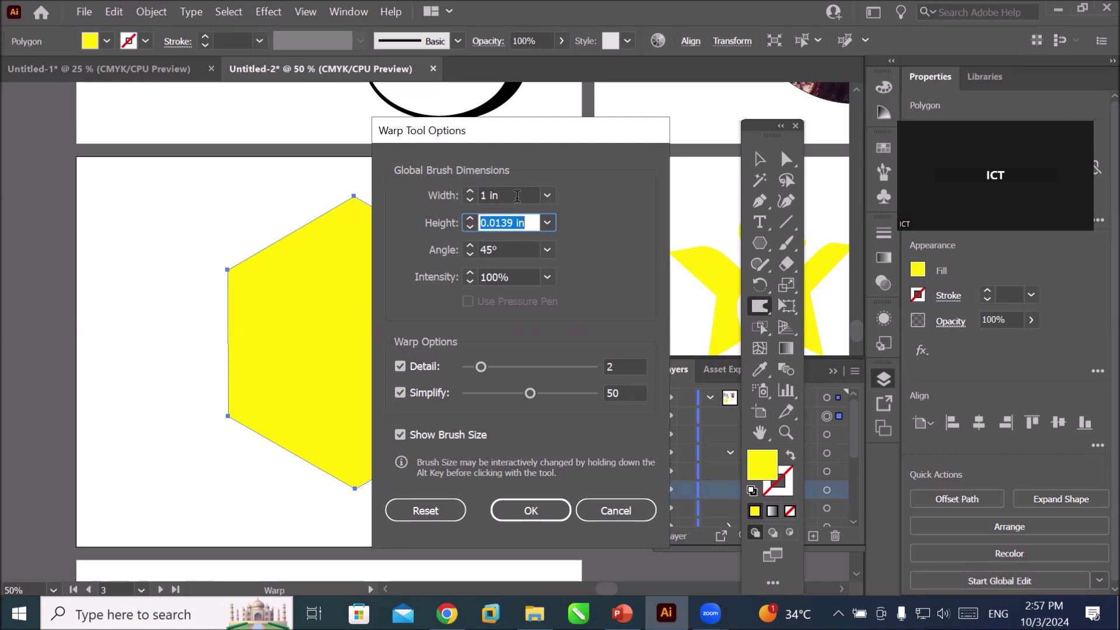
pyautogui.click(541, 516)
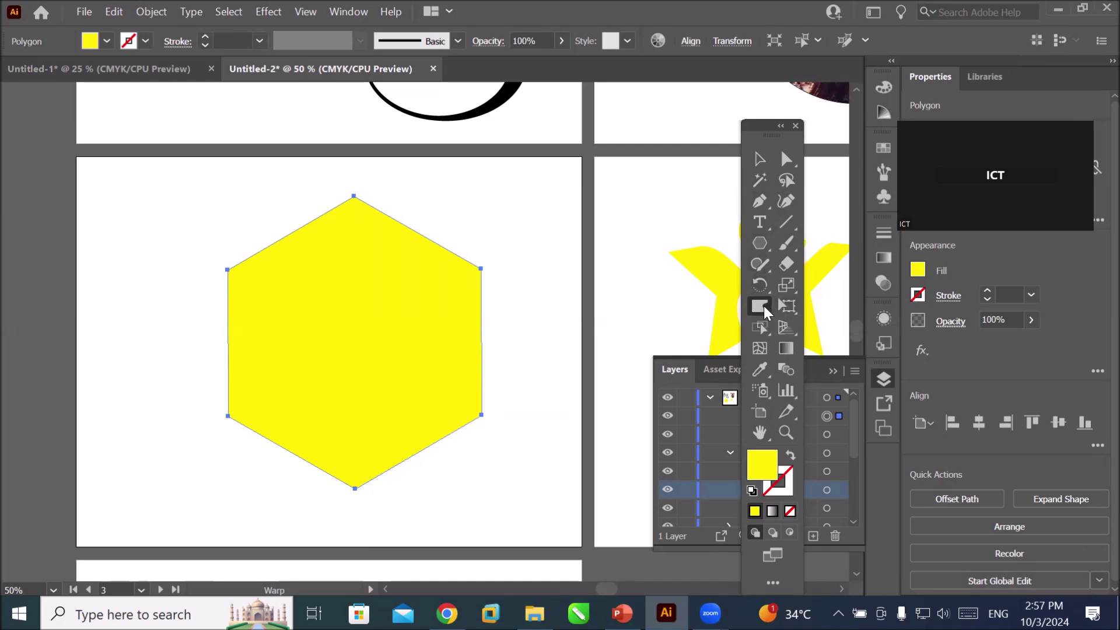
# - Change the warp brush angle to 0°
pyautogui.doubleClick(764, 305)
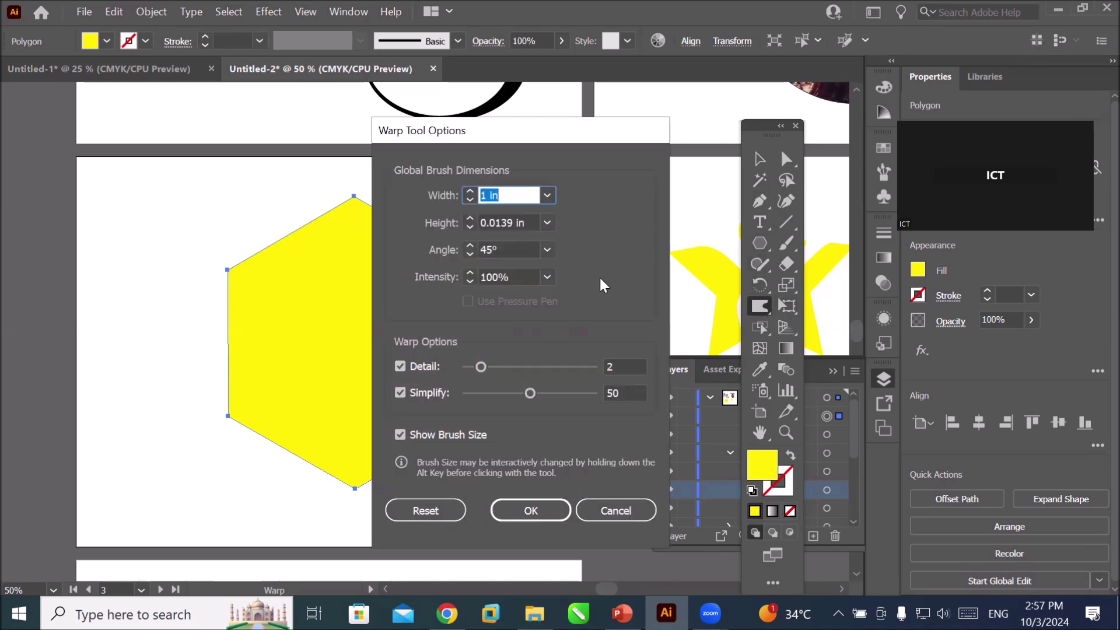
pyautogui.click(547, 250)
pyautogui.click(566, 402)
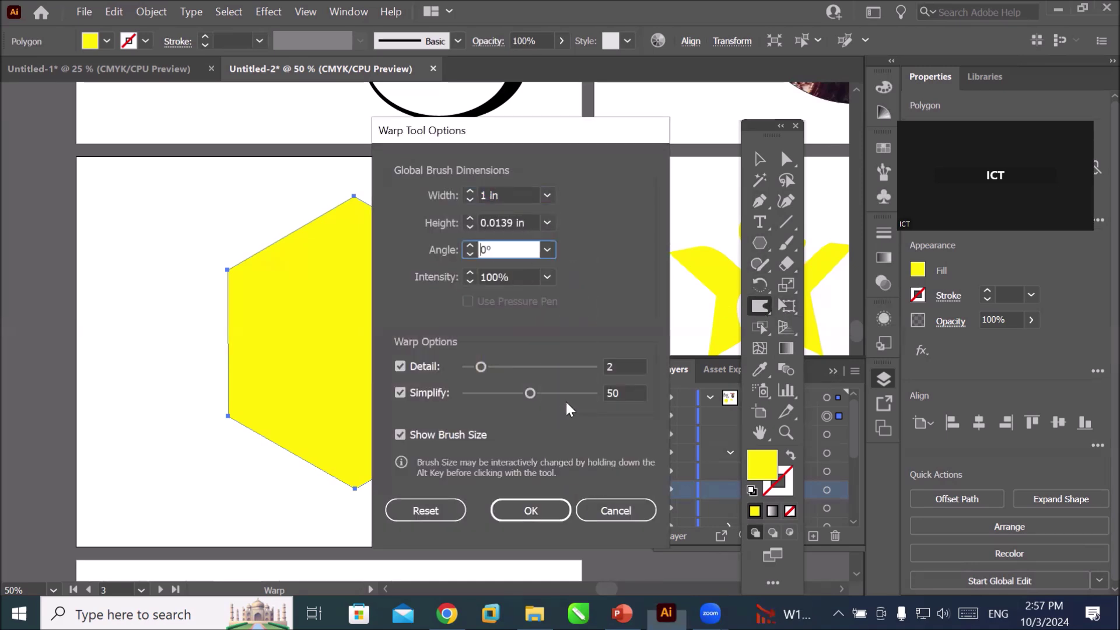
pyautogui.click(531, 510)
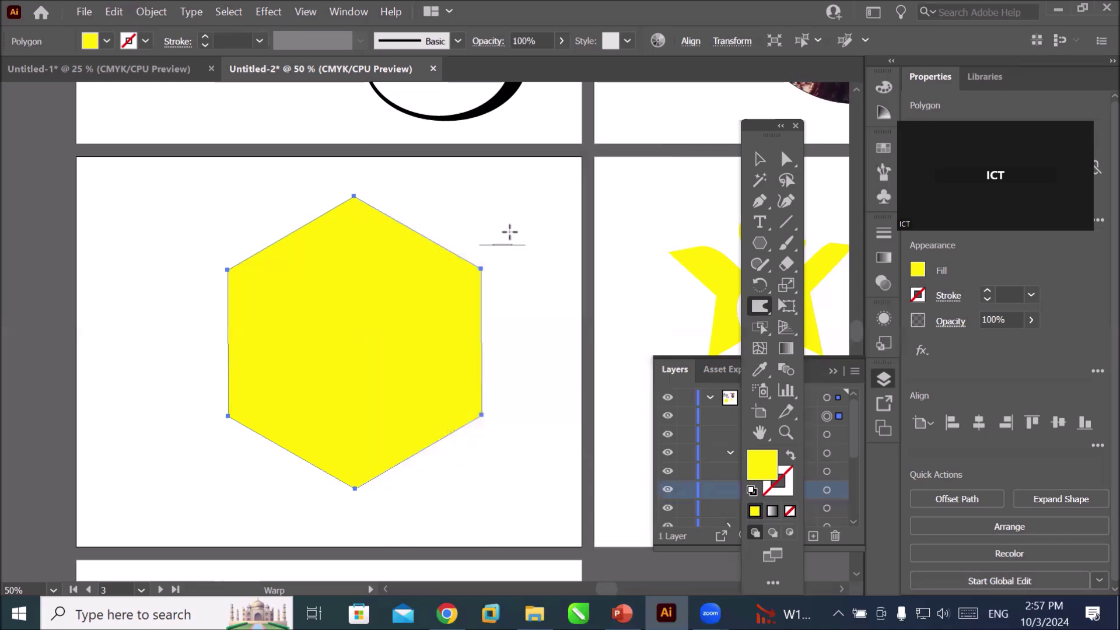
# - Nudge the yellow hexagon's right edge, then pull five thin spikes out of its left edge
pyautogui.moveTo(458, 320); pyautogui.dragTo(518, 325)
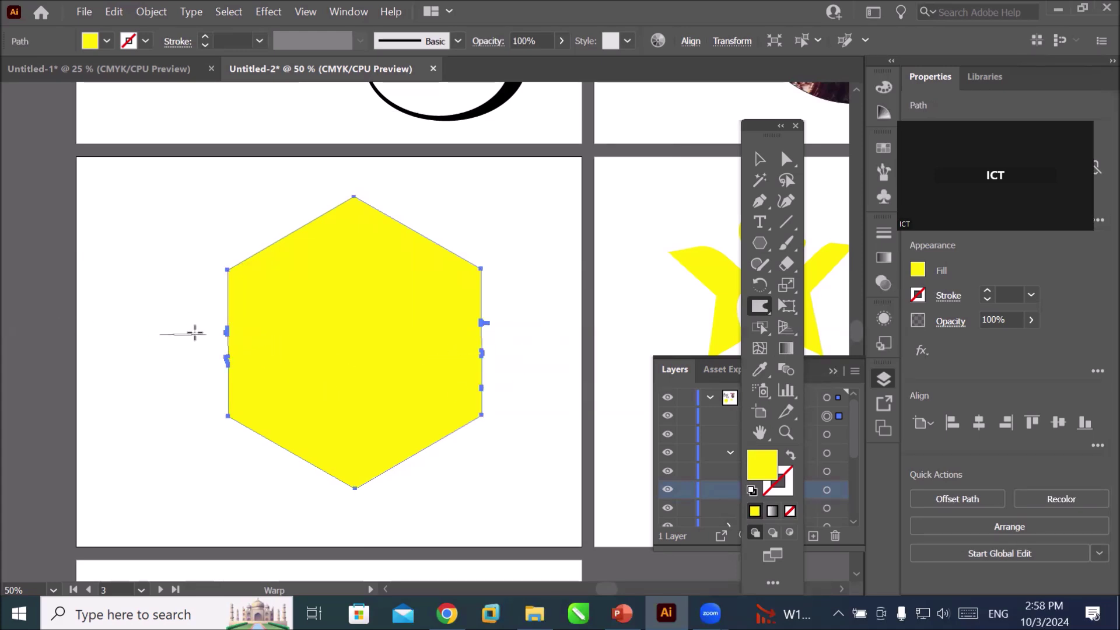
pyautogui.scroll(3, 202, 327)
pyautogui.scroll(3, 264, 326)
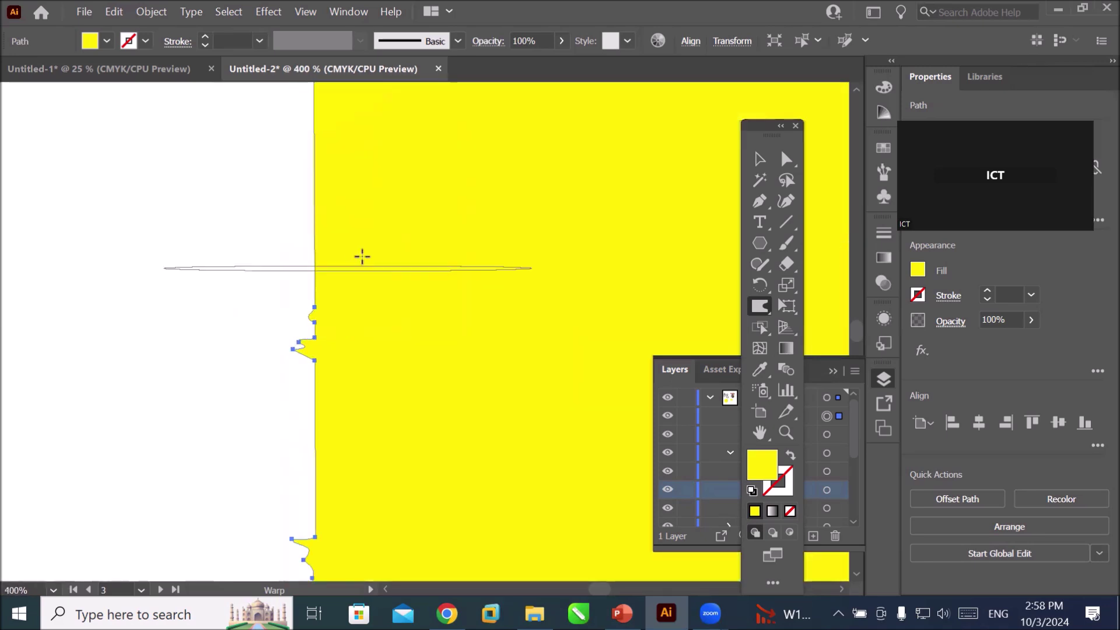
pyautogui.moveTo(500, 250); pyautogui.dragTo(200, 238)
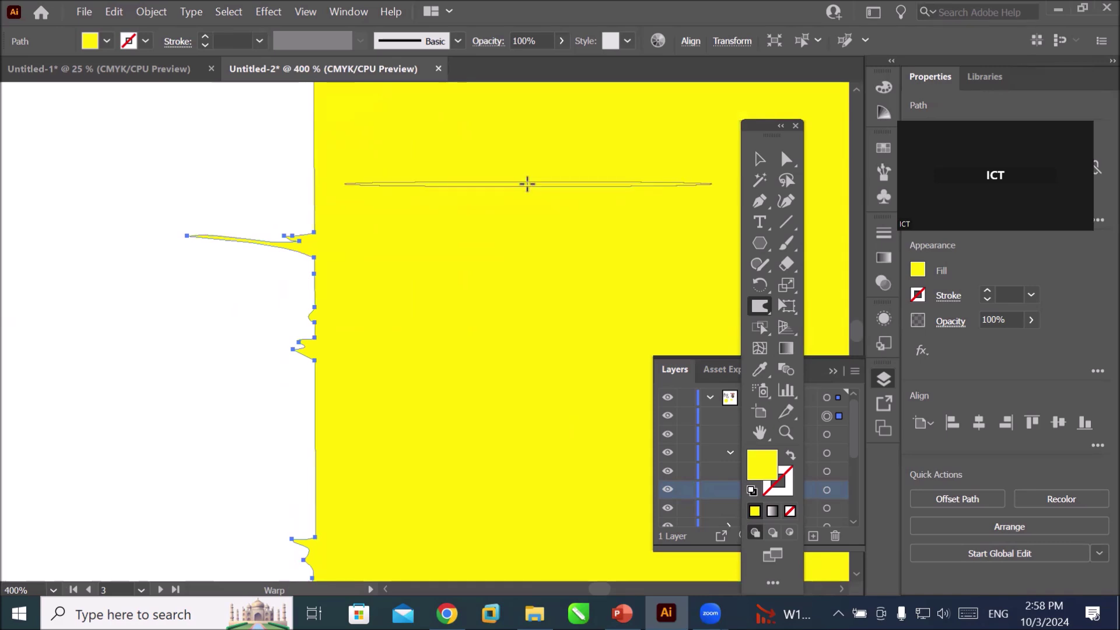
pyautogui.moveTo(378, 166); pyautogui.dragTo(168, 150)
pyautogui.moveTo(610, 358)
pyautogui.mouseDown()
pyautogui.moveTo(276, 384)
pyautogui.moveTo(122, 382)
pyautogui.mouseUp()
pyautogui.moveTo(562, 430); pyautogui.dragTo(126, 409)
pyautogui.moveTo(447, 487); pyautogui.dragTo(206, 513)
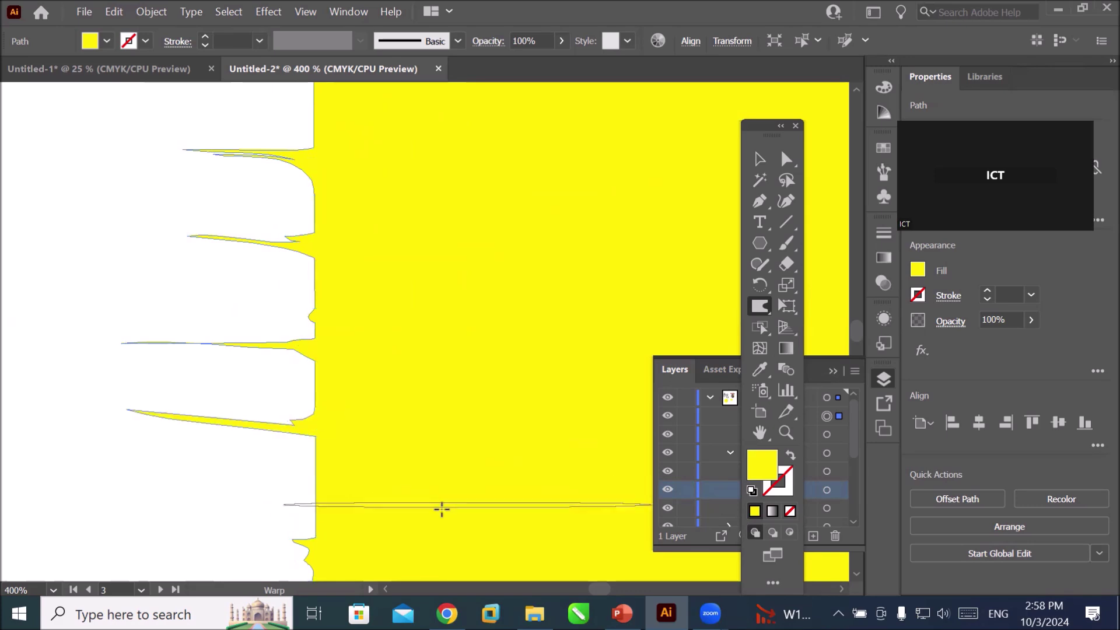
# - Warp small bumps into the hexagon's upper-left and upper-right edges
pyautogui.scroll(-1, 309, 443)
pyautogui.scroll(-2, 309, 443)
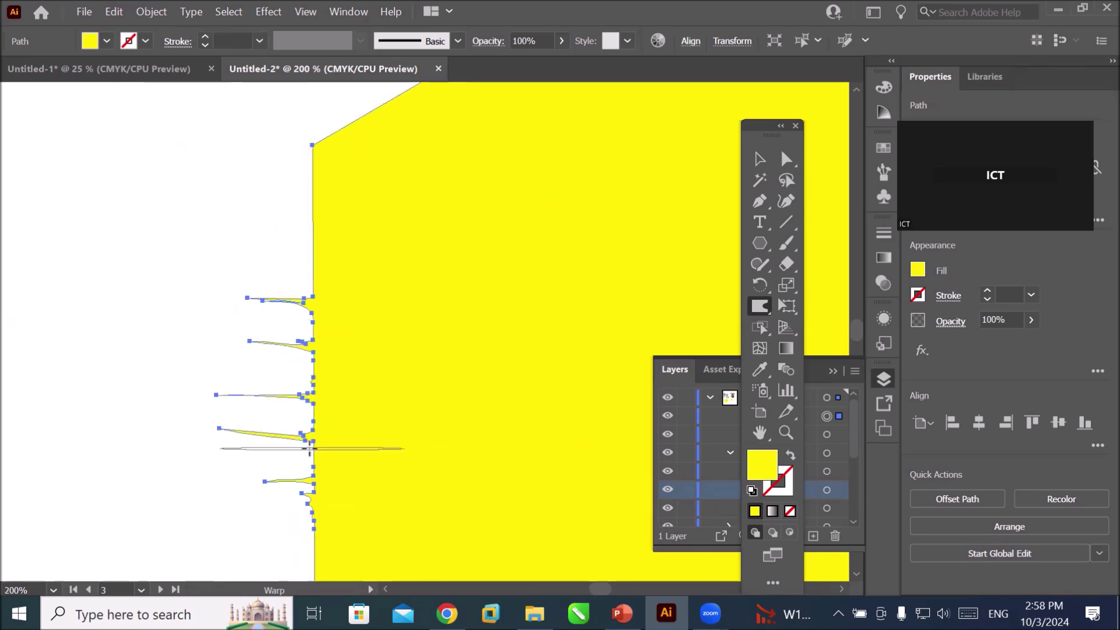
pyautogui.scroll(-2, 309, 444)
pyautogui.scroll(-1, 309, 444)
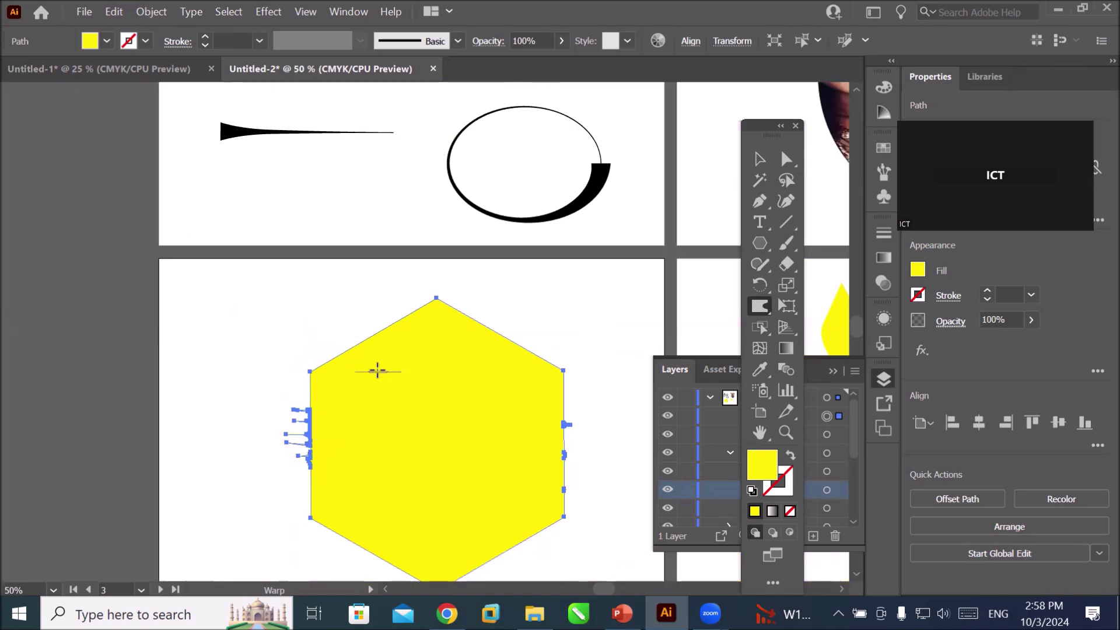
pyautogui.moveTo(379, 365); pyautogui.dragTo(355, 296)
pyautogui.moveTo(438, 376); pyautogui.dragTo(507, 339)
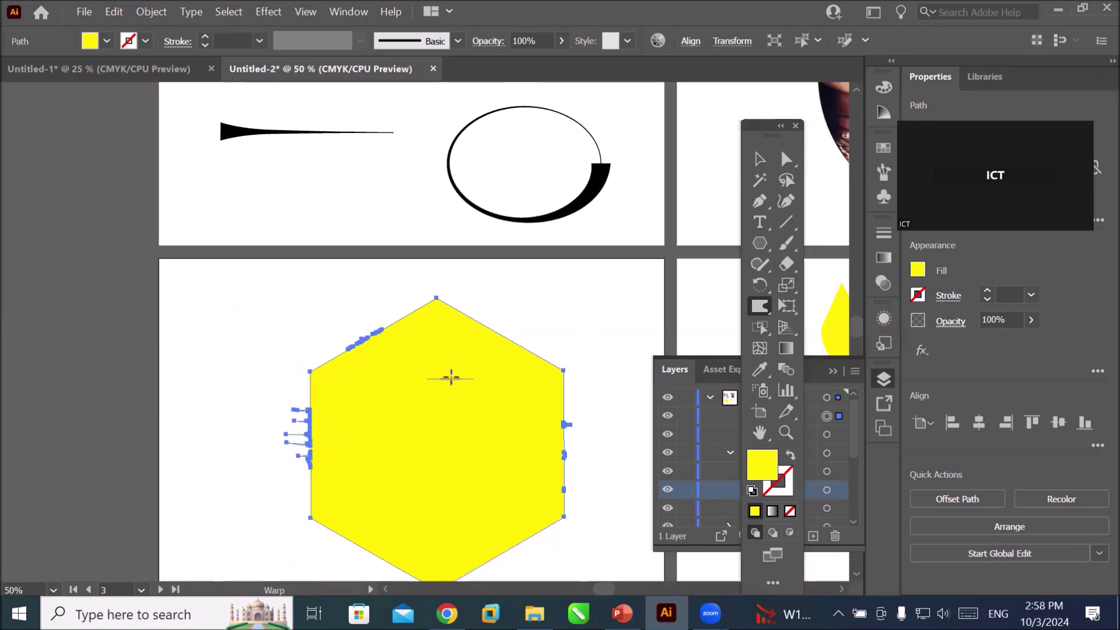
pyautogui.scroll(3, 452, 365)
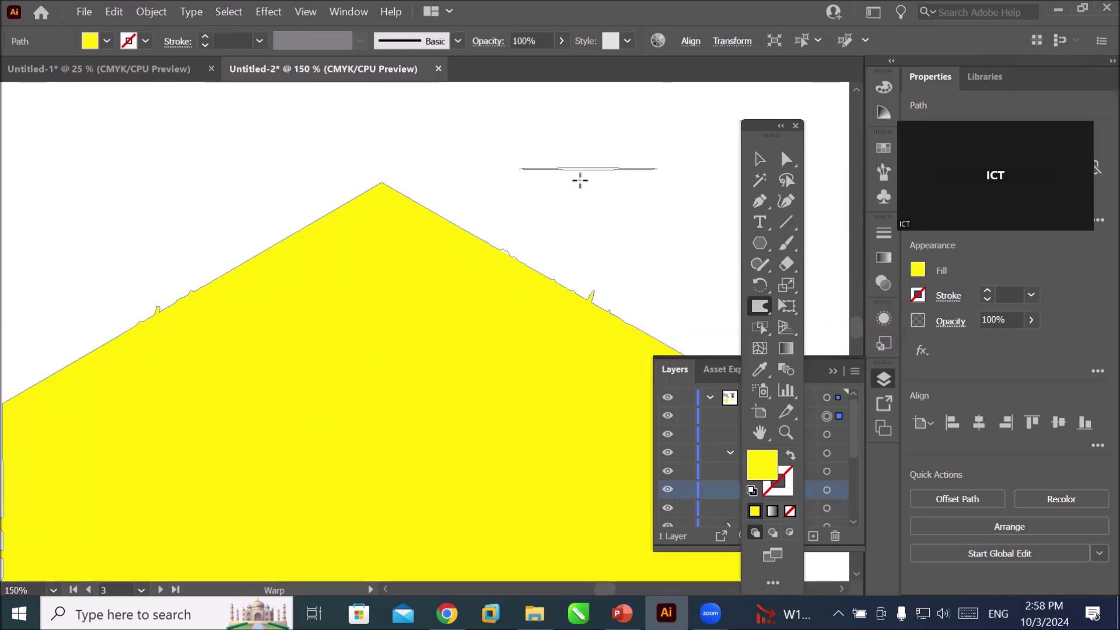
# - Warp thin spikes up from the hexagon's right slope, apex and left slope
pyautogui.moveTo(534, 268); pyautogui.dragTo(678, 173)
pyautogui.moveTo(355, 228); pyautogui.dragTo(325, 327)
pyautogui.moveTo(174, 301); pyautogui.dragTo(86, 204)
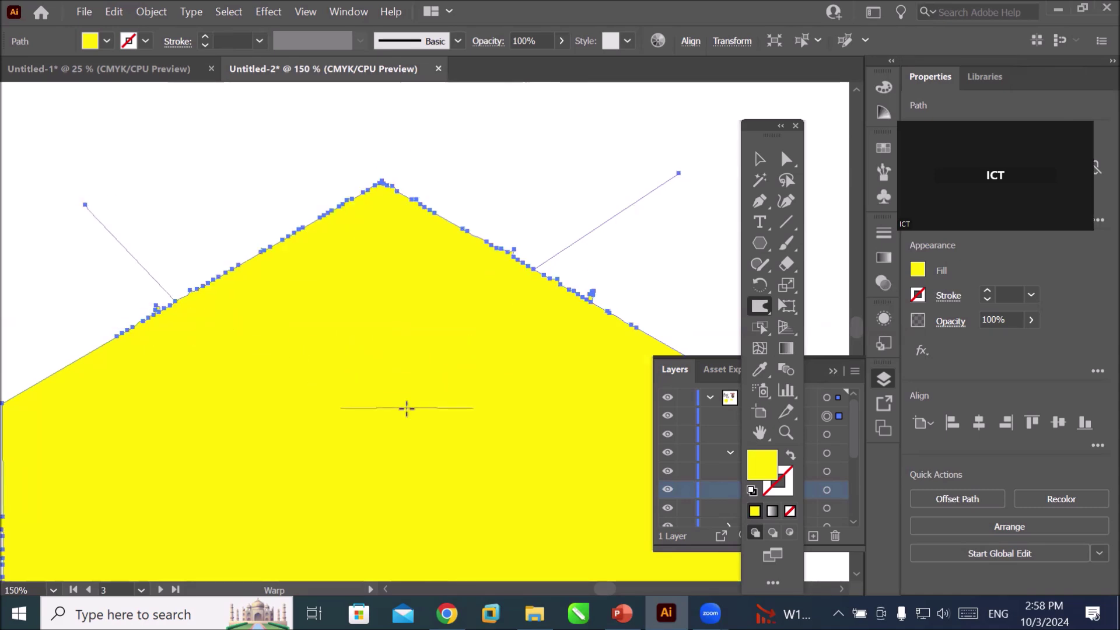
# - Reset the Warp tool options to their defaults (1.3889 in size) and accept
pyautogui.doubleClick(759, 307)
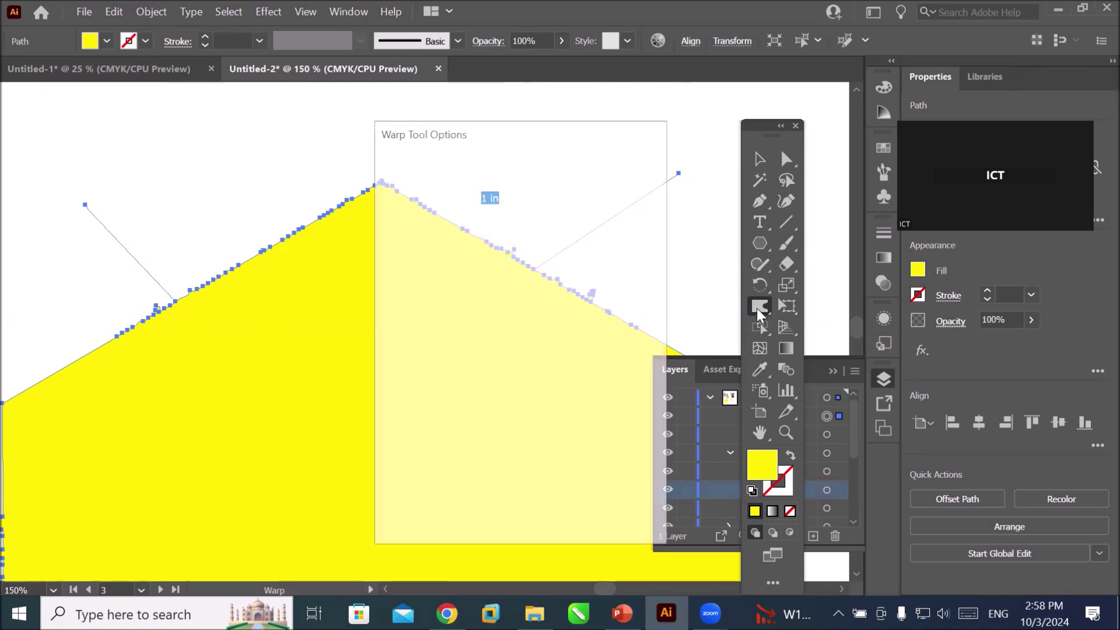
pyautogui.click(450, 508)
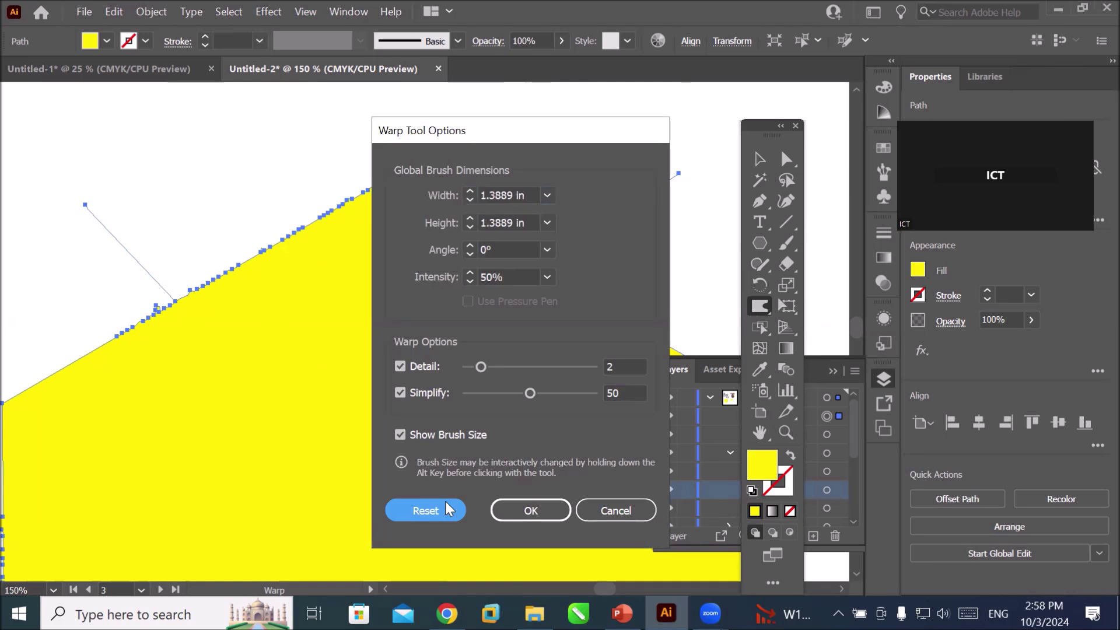
pyautogui.click(512, 511)
pyautogui.scroll(-4, 482, 435)
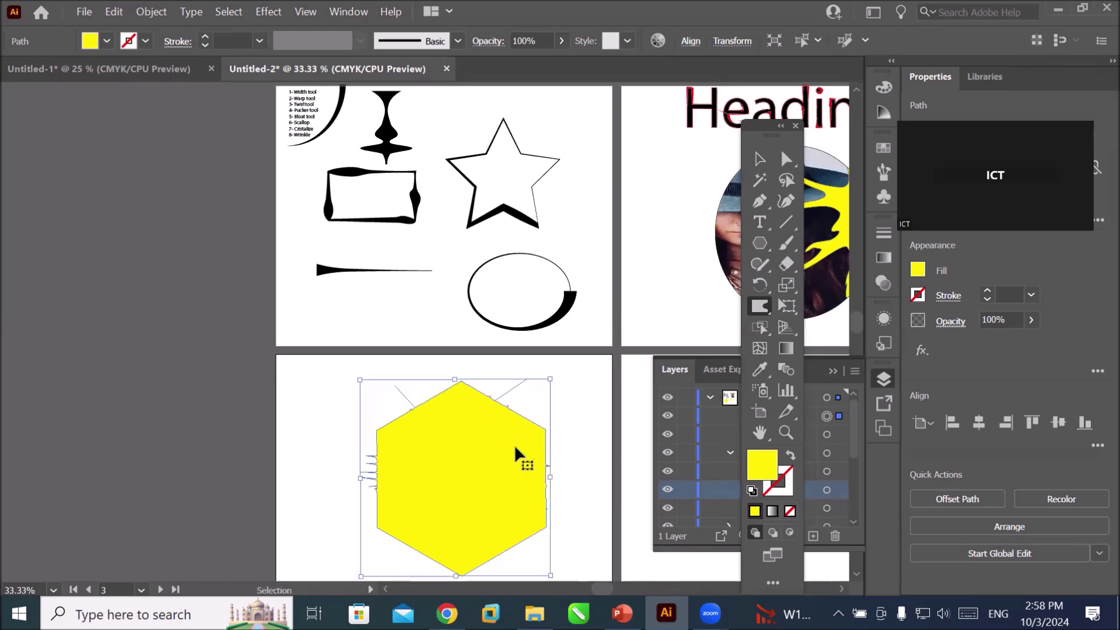
# - Delete all artwork from the artboards and bring the empty artboards into view
pyautogui.hotkey('ctrl', 'a')
pyautogui.press('Delete')
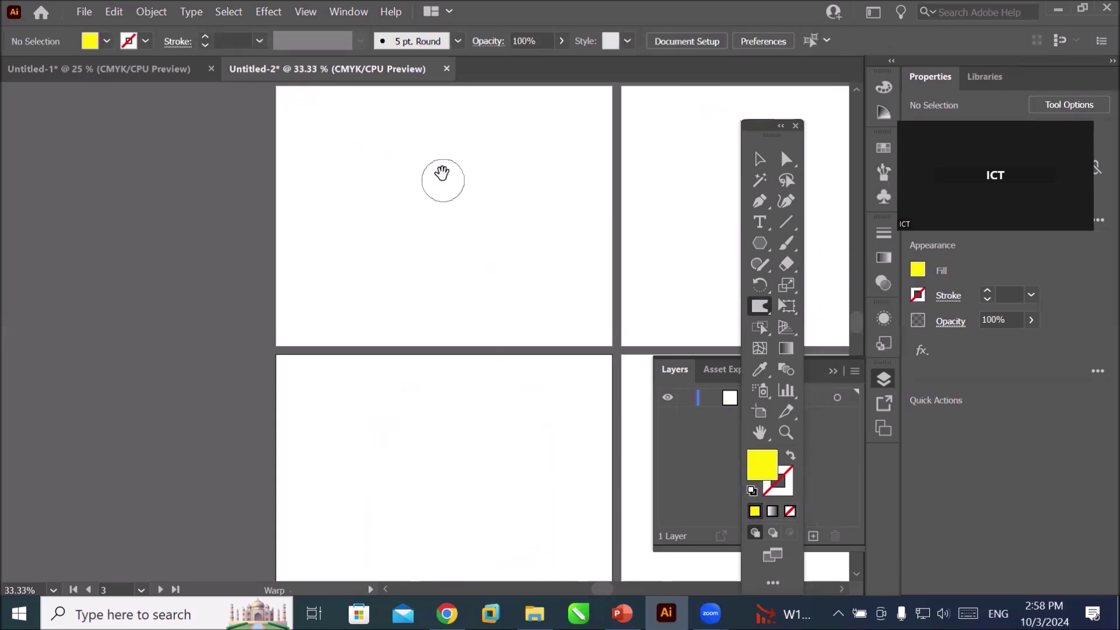
pyautogui.moveTo(445, 175); pyautogui.dragTo(379, 292)
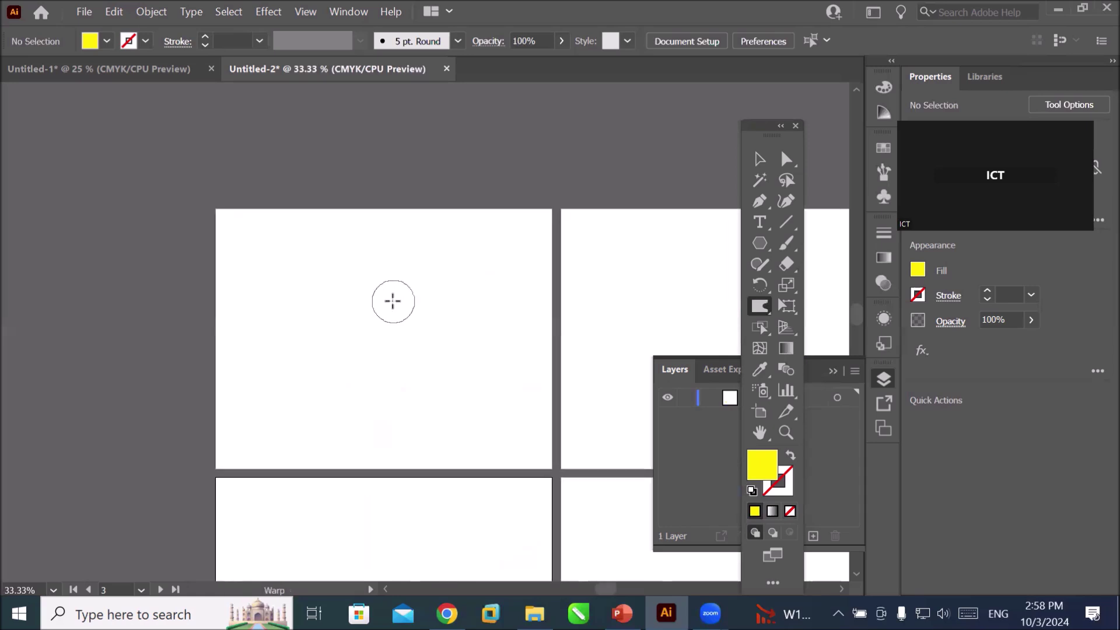
pyautogui.scroll(2, 412, 294)
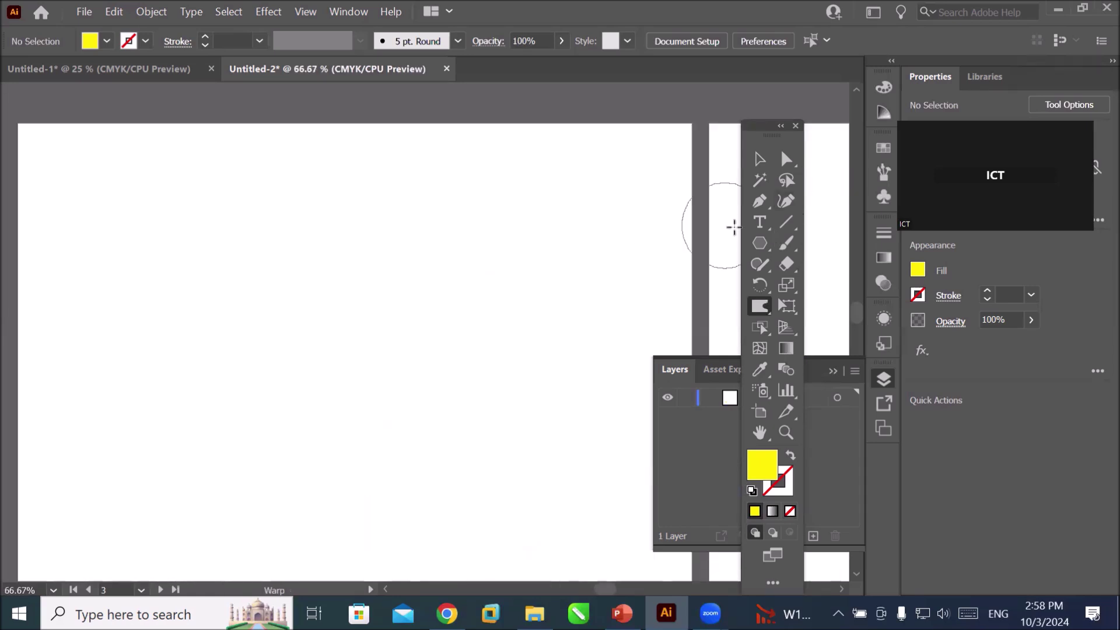
# - Add a text label 'T' on the artboard
pyautogui.click(760, 221)
pyautogui.click(304, 322)
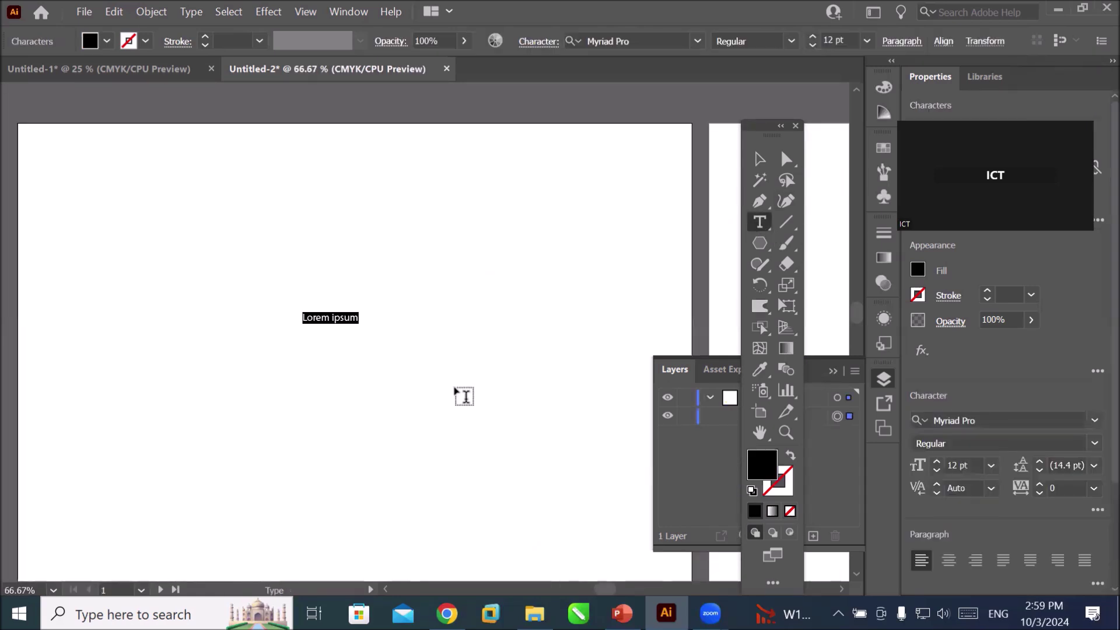
pyautogui.write('T')
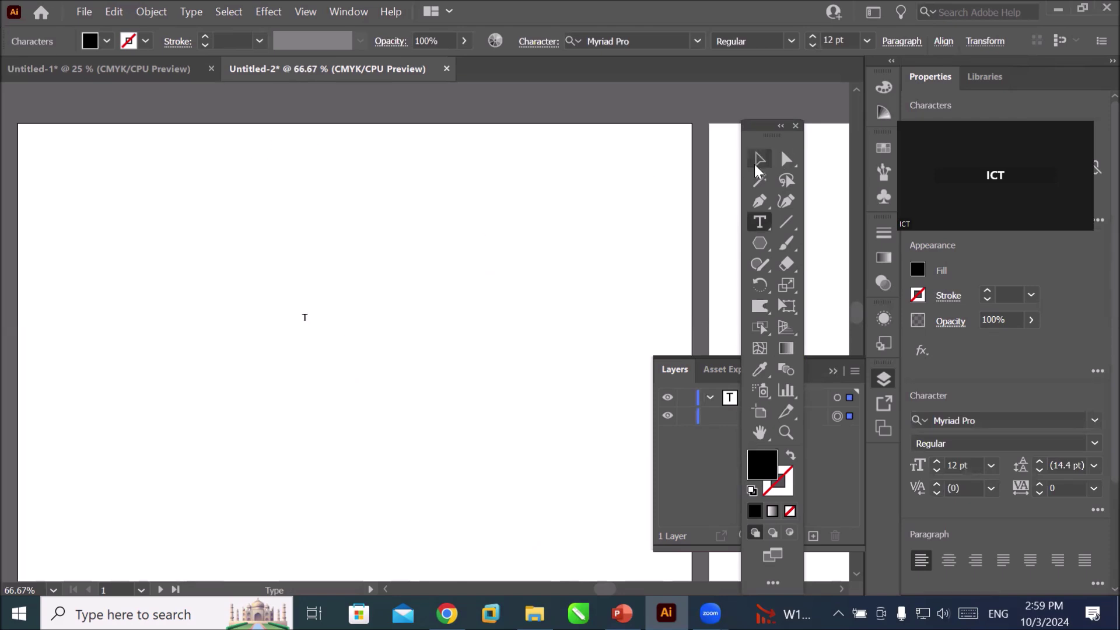
pyautogui.click(759, 159)
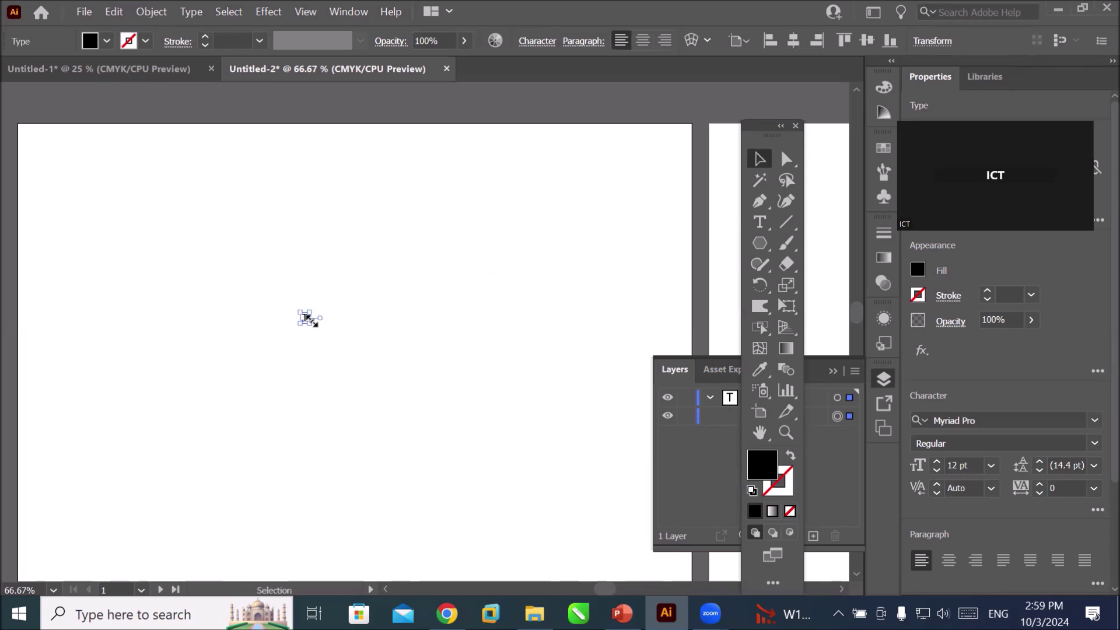
# - Scale the T up into a large letter and convert it to outlines
pyautogui.moveTo(311, 320); pyautogui.dragTo(405, 535)
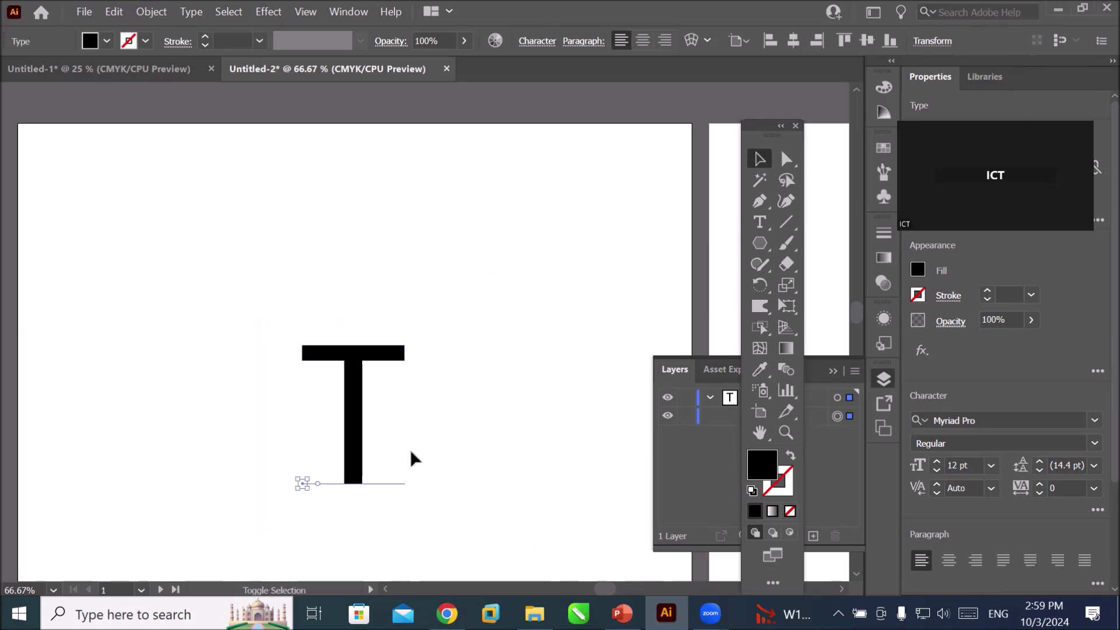
pyautogui.rightClick(342, 429)
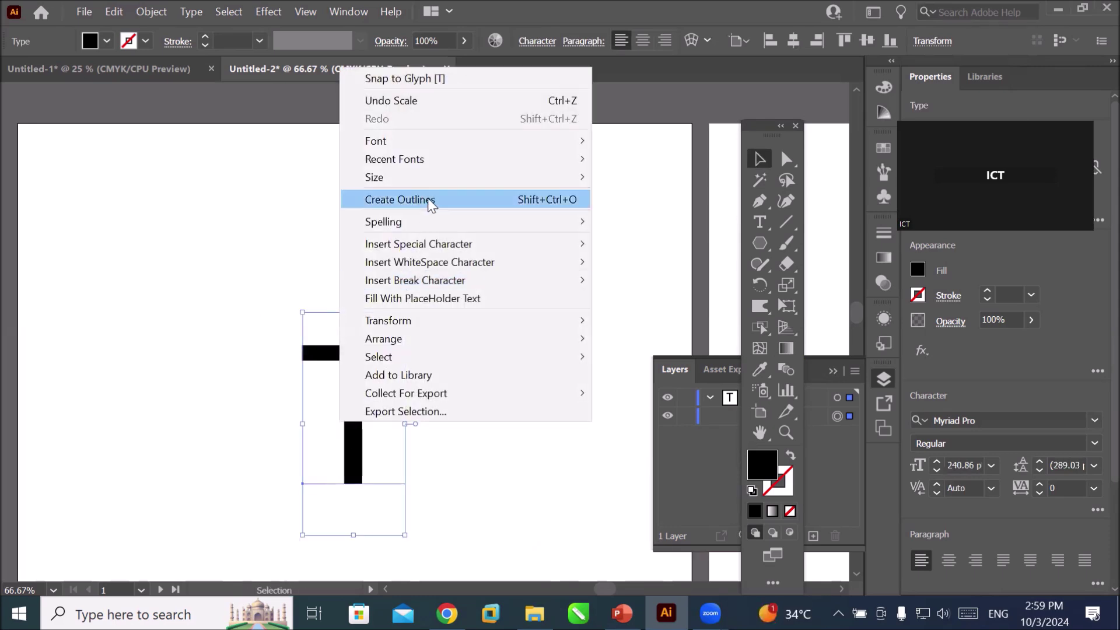
pyautogui.click(430, 199)
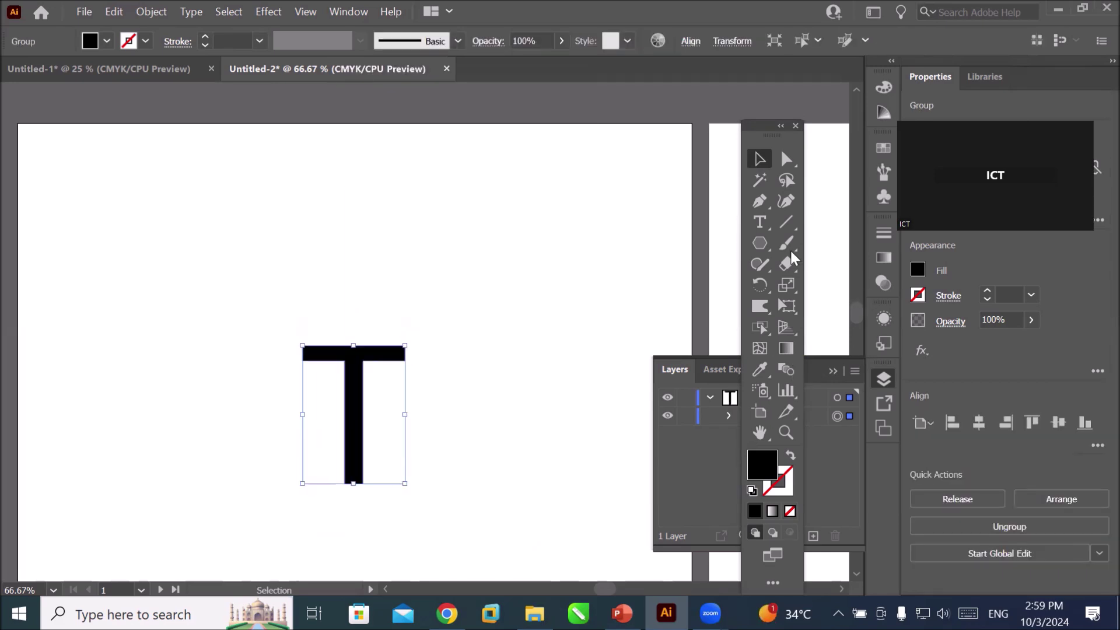
pyautogui.click(760, 305)
pyautogui.scroll(2, 426, 385)
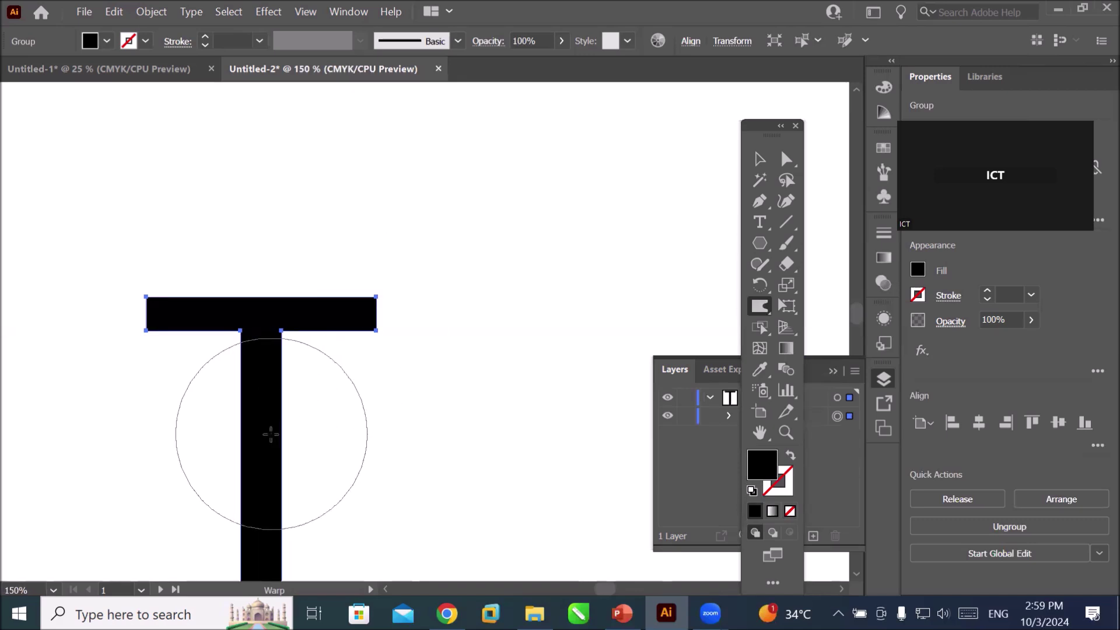
# - Arch the T's crossbar upward and bulge its stem out to both sides
pyautogui.moveTo(292, 439); pyautogui.dragTo(353, 470)
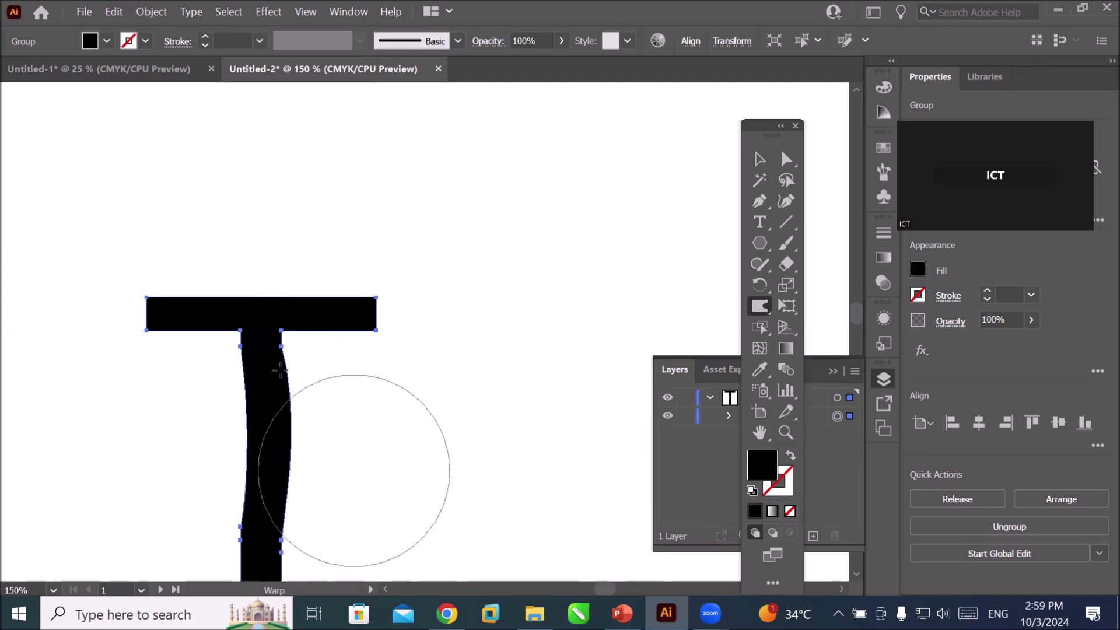
pyautogui.moveTo(244, 308); pyautogui.dragTo(253, 298)
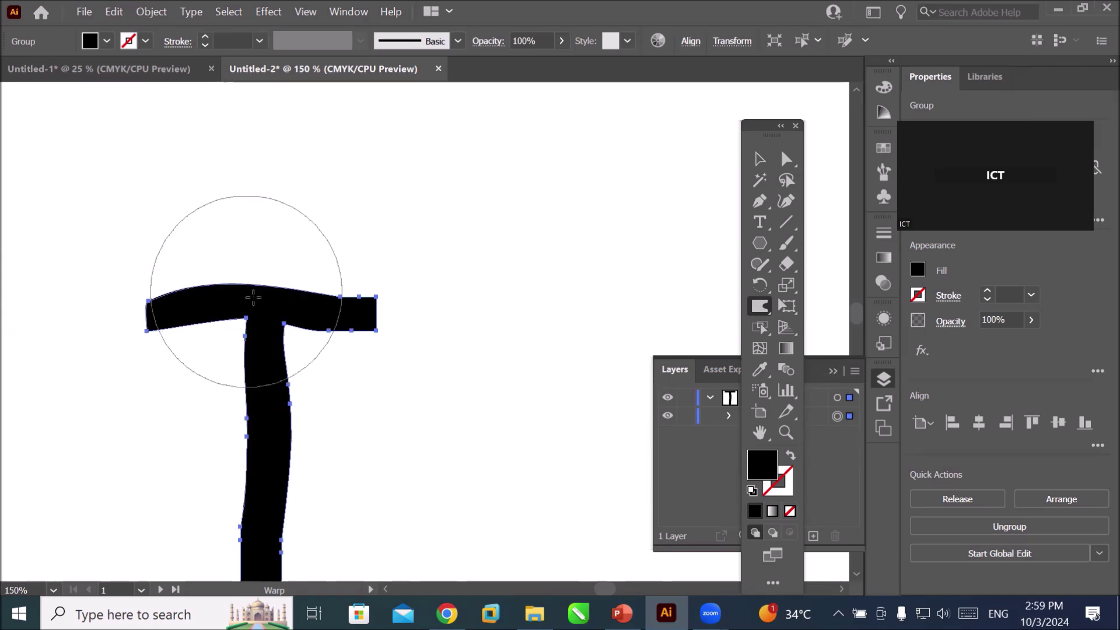
pyautogui.moveTo(280, 412); pyautogui.dragTo(220, 450)
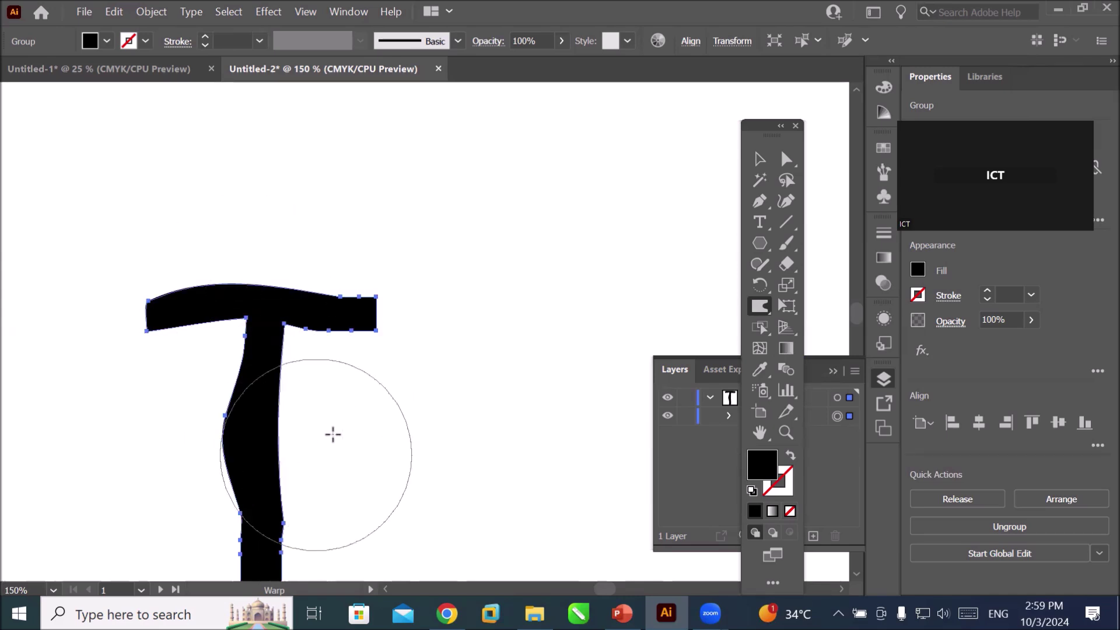
pyautogui.keyDown('alt'); pyautogui.scroll(-1, 333, 434); pyautogui.keyUp('alt')
pyautogui.keyDown('alt'); pyautogui.scroll(-1, 332, 435); pyautogui.keyUp('alt')
# - Bend the T's stem into an S-curve with a bulging, reshaped foot
pyautogui.moveTo(295, 475)
pyautogui.mouseDown()
pyautogui.moveTo(295, 498)
pyautogui.moveTo(257, 502)
pyautogui.moveTo(344, 528)
pyautogui.mouseUp()
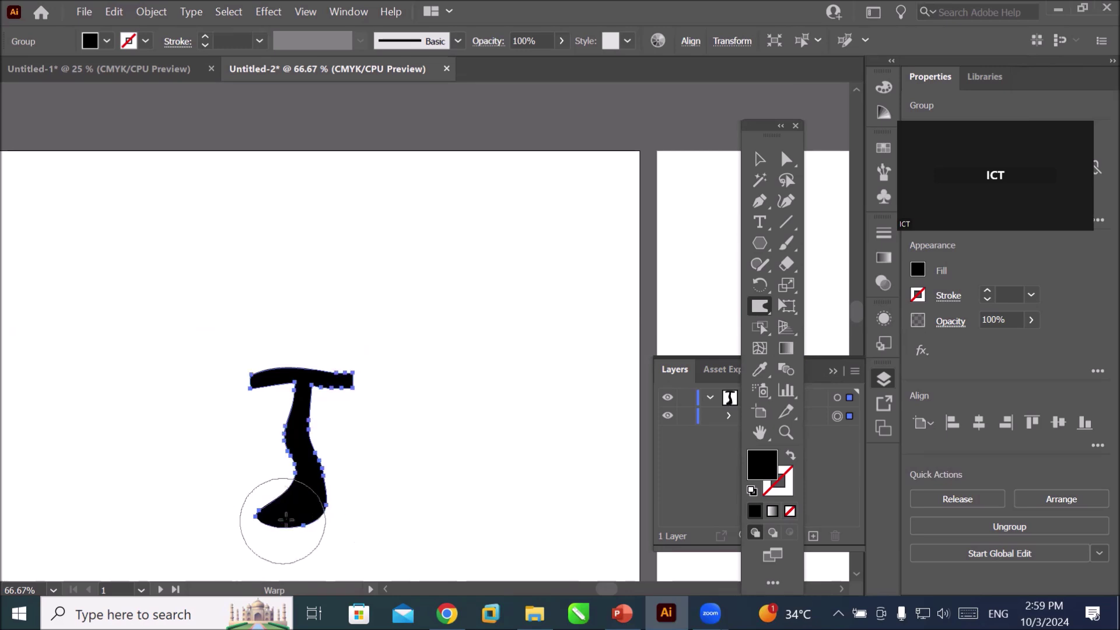
pyautogui.moveTo(350, 537); pyautogui.dragTo(252, 549)
pyautogui.moveTo(320, 596); pyautogui.dragTo(321, 592)
pyautogui.moveTo(344, 493); pyautogui.dragTo(329, 525)
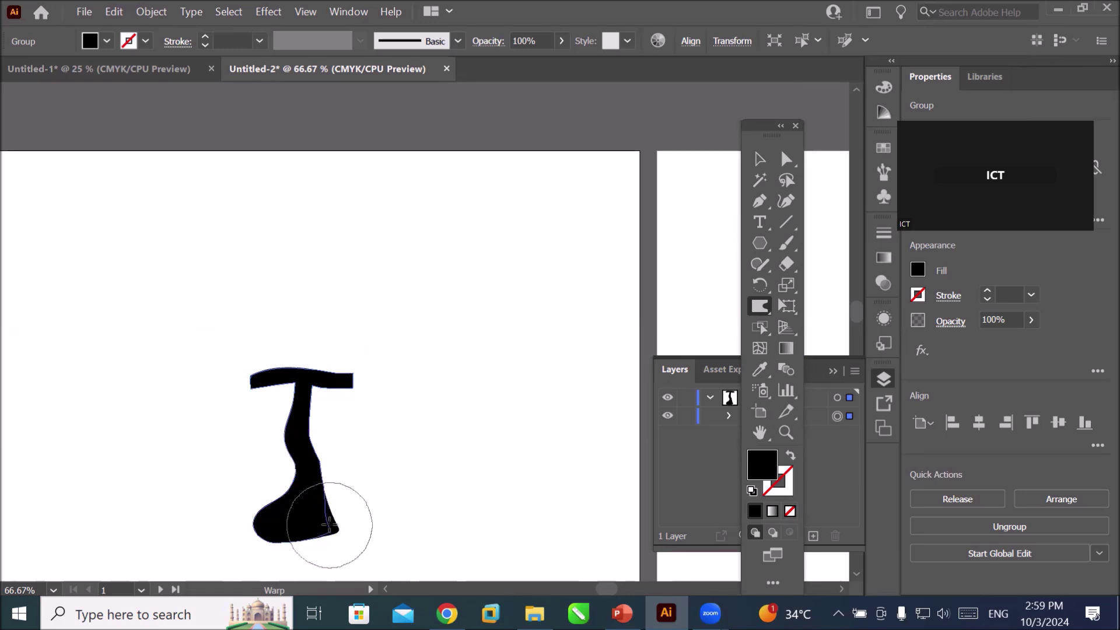
pyautogui.moveTo(328, 525); pyautogui.dragTo(333, 533)
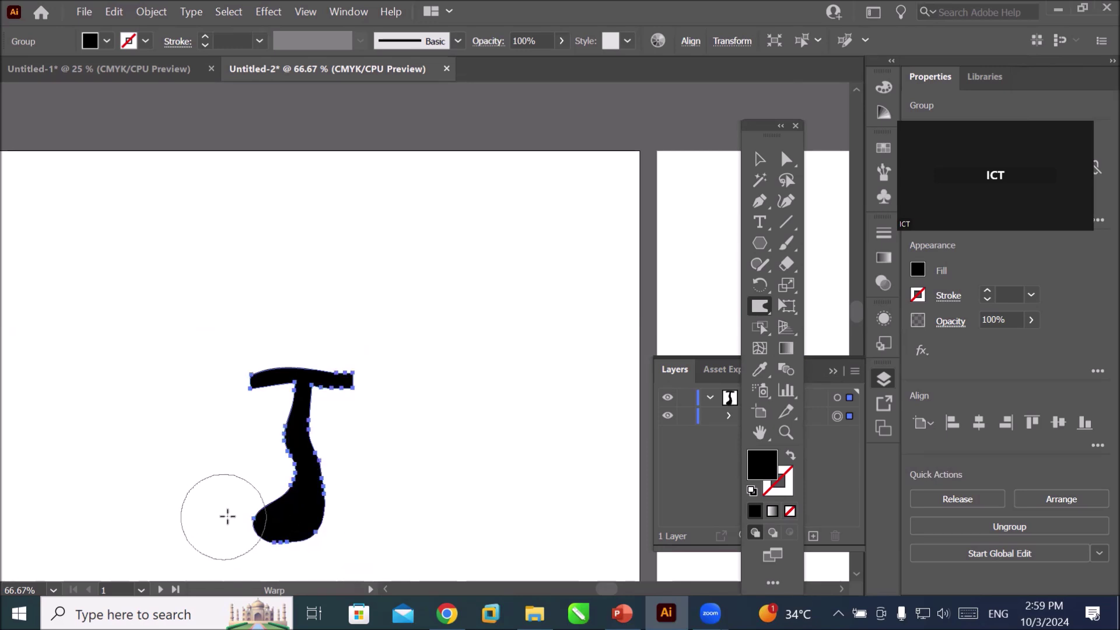
pyautogui.moveTo(245, 518); pyautogui.dragTo(289, 527)
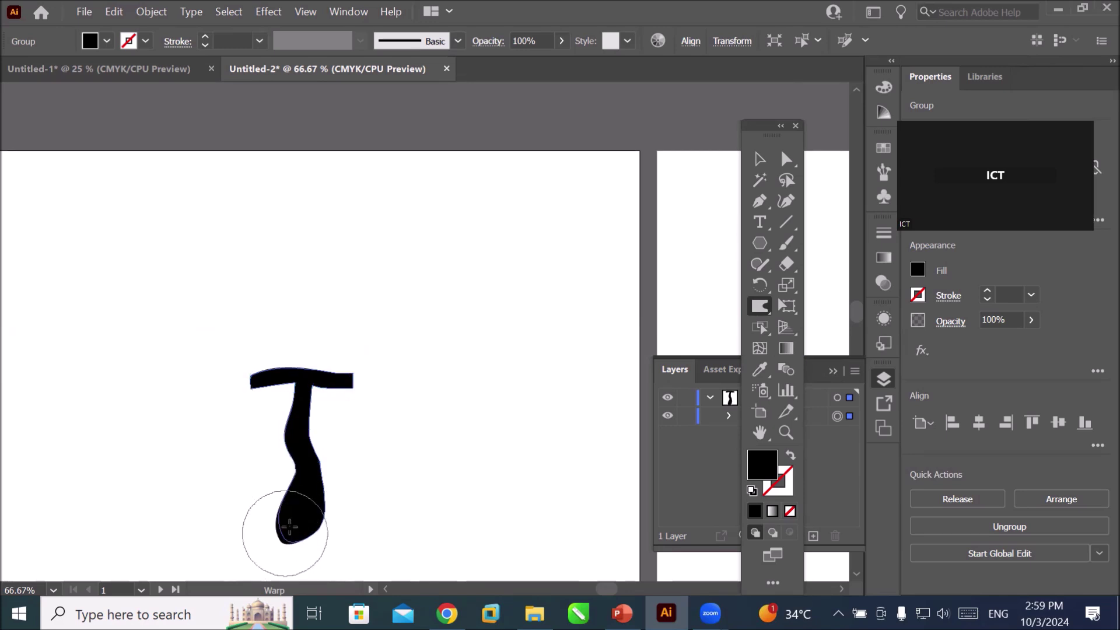
pyautogui.moveTo(290, 527); pyautogui.dragTo(293, 450)
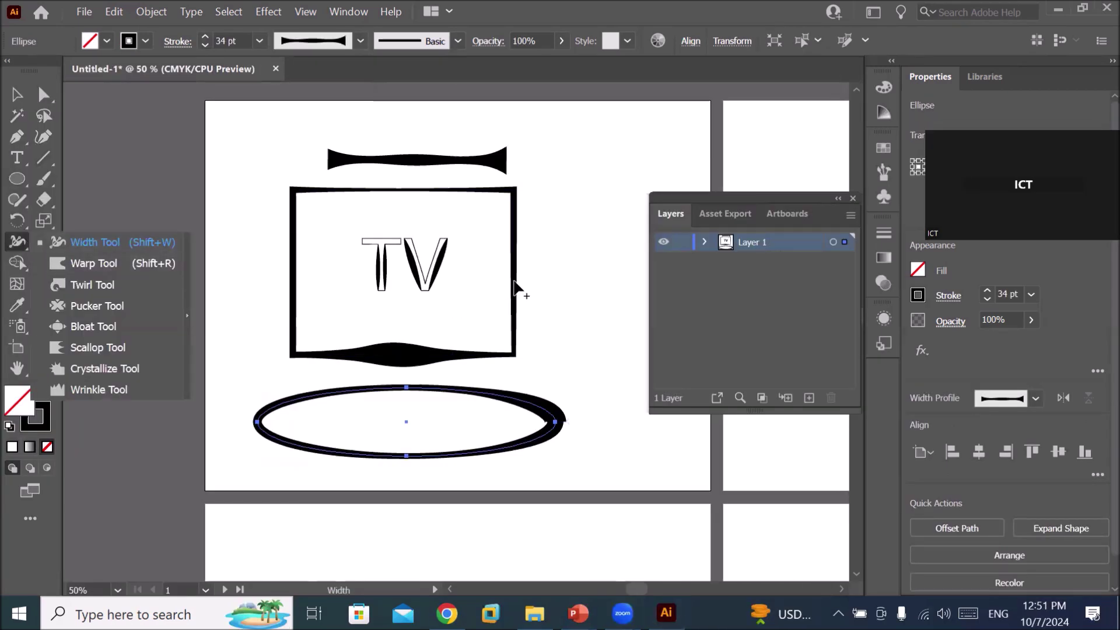
# - Draw a circle on the next empty artboard
pyautogui.click(528, 279)
pyautogui.moveTo(616, 371)
pyautogui.mouseDown()
pyautogui.moveTo(102, 334)
pyautogui.moveTo(97, 364)
pyautogui.mouseUp()
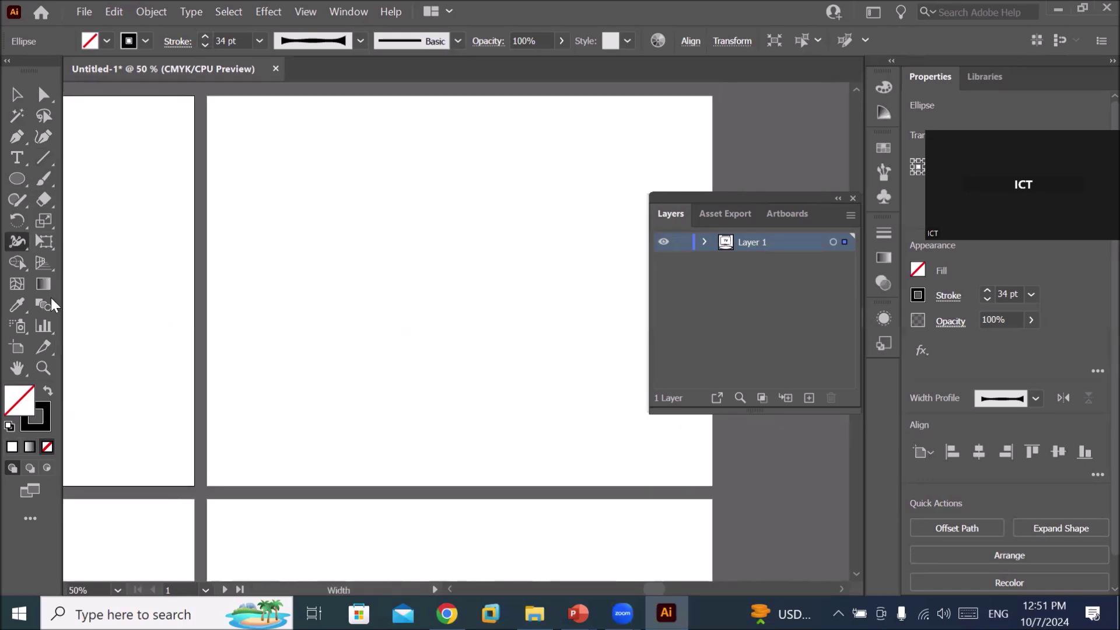
pyautogui.click(18, 180)
pyautogui.moveTo(370, 171); pyautogui.dragTo(540, 375)
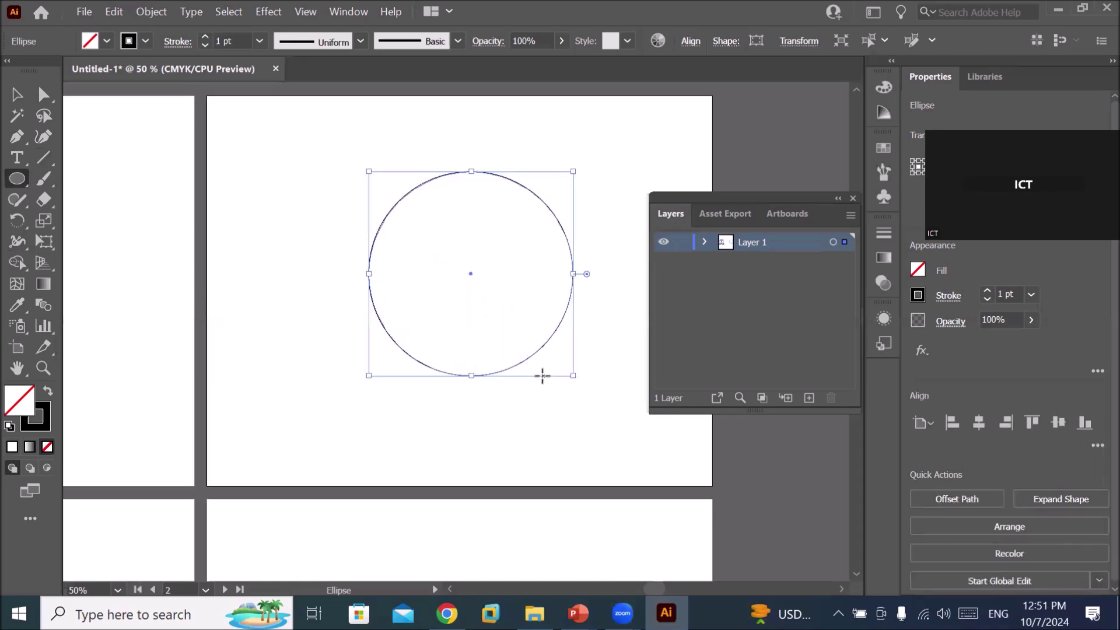
# - Fill the circle red from the swatches and open the Warp tool options
pyautogui.click(25, 241)
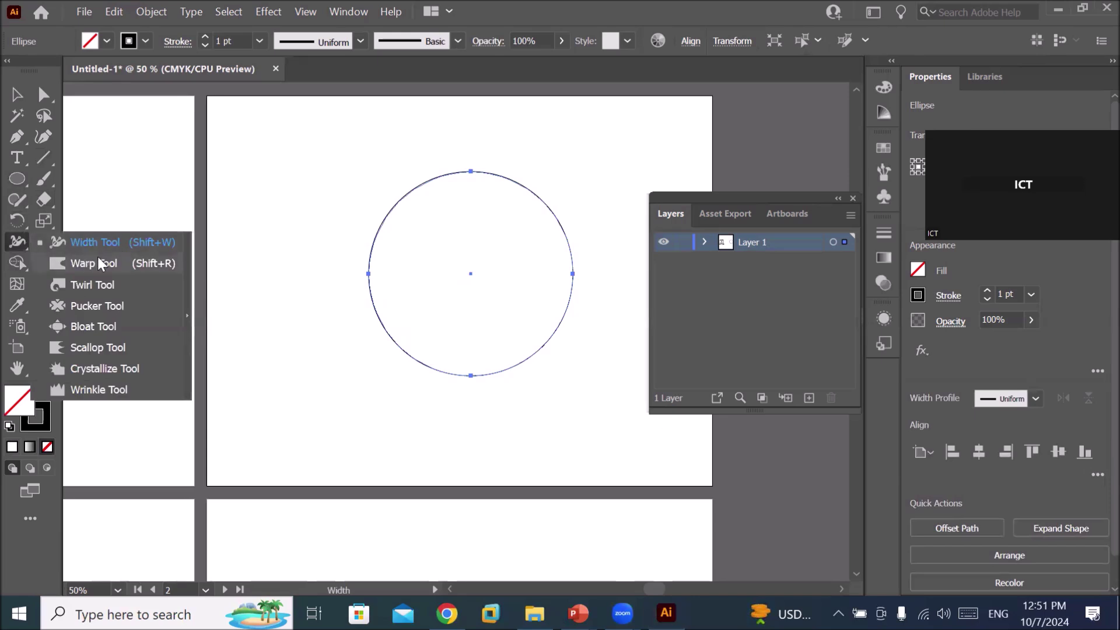
pyautogui.click(97, 264)
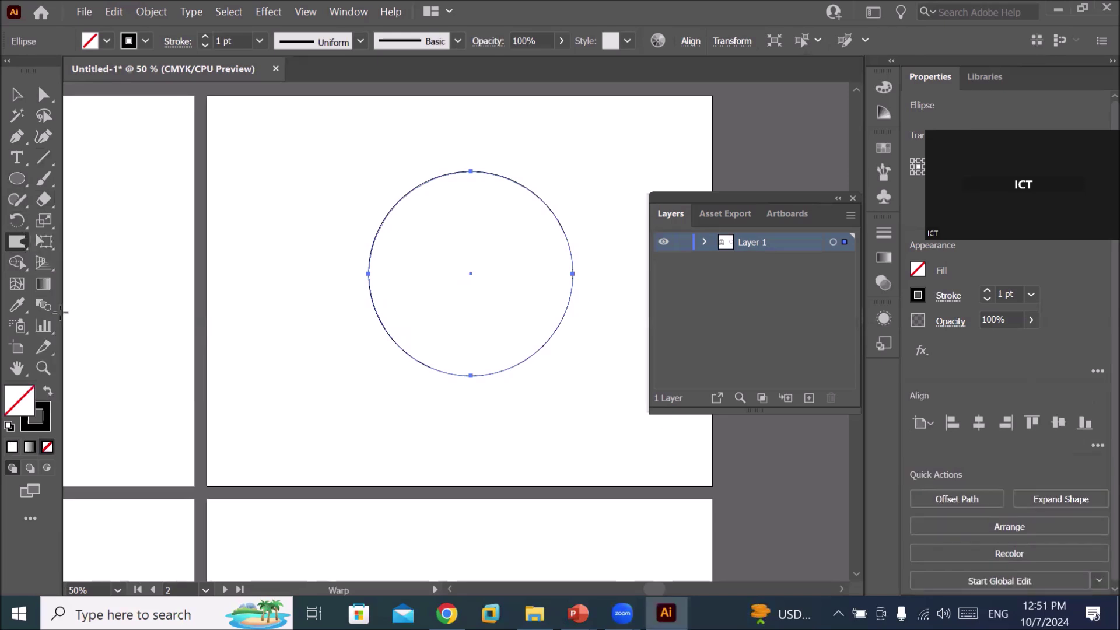
pyautogui.click(8, 426)
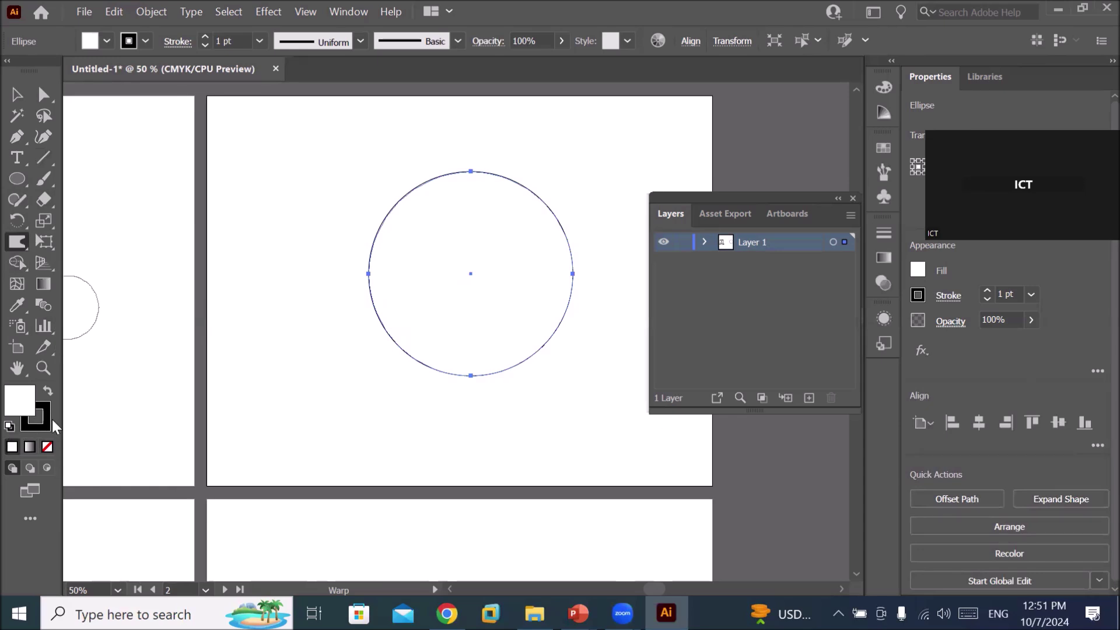
pyautogui.click(107, 42)
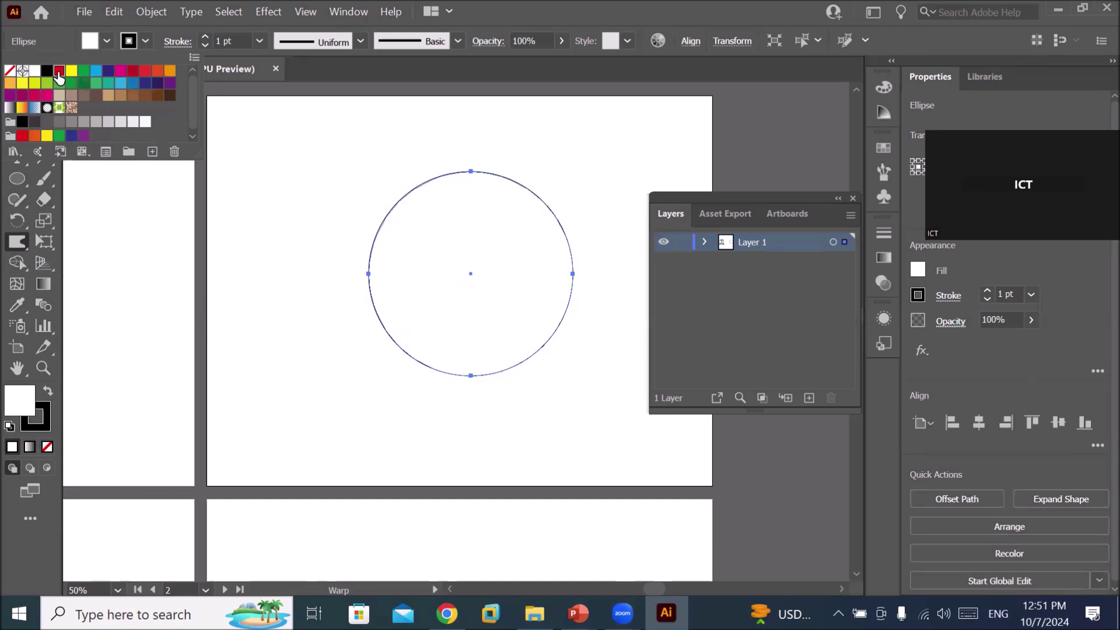
pyautogui.click(59, 71)
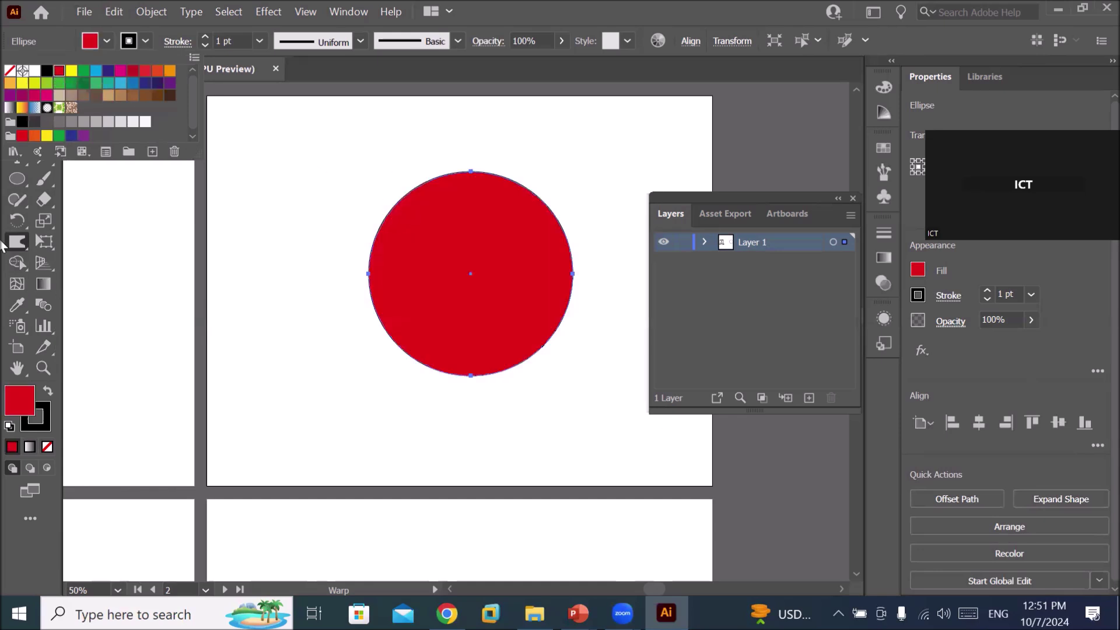
pyautogui.click(16, 241)
pyautogui.doubleClick(17, 242)
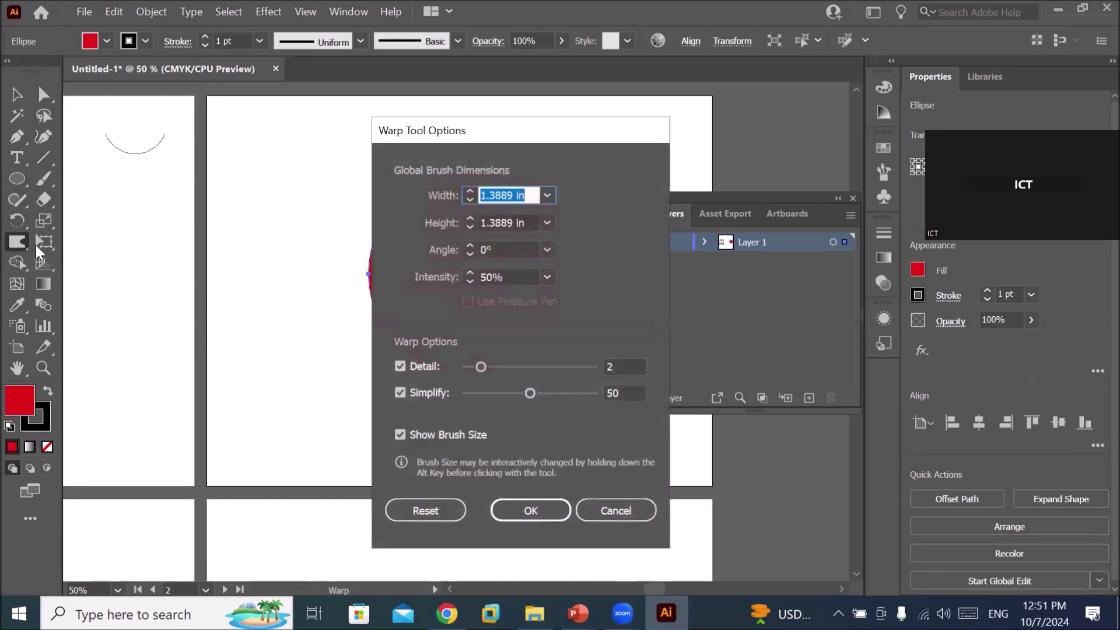
# - Reset the warp brush to defaults and set intensity to 100%, keeping angle 0°
pyautogui.moveTo(492, 136); pyautogui.dragTo(355, 142)
pyautogui.click(389, 201)
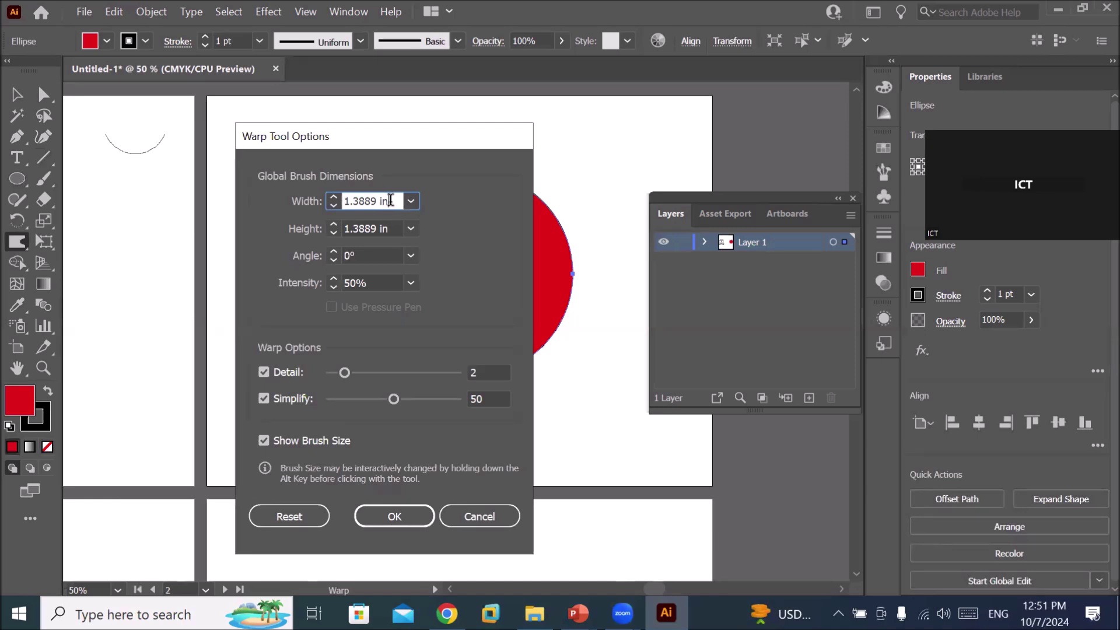
pyautogui.click(289, 517)
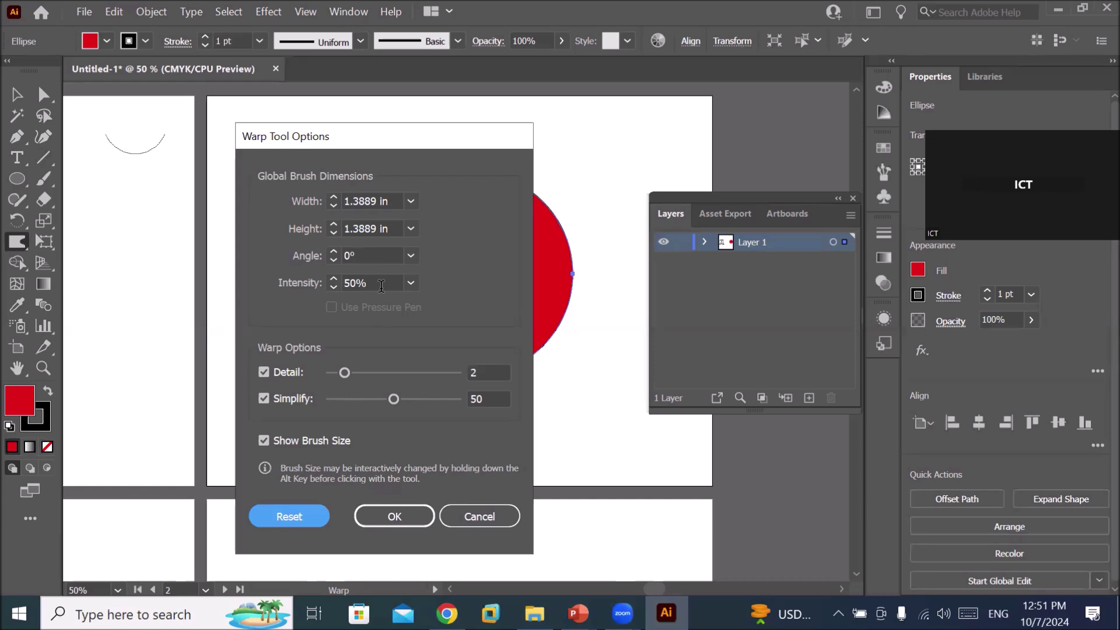
pyautogui.click(411, 283)
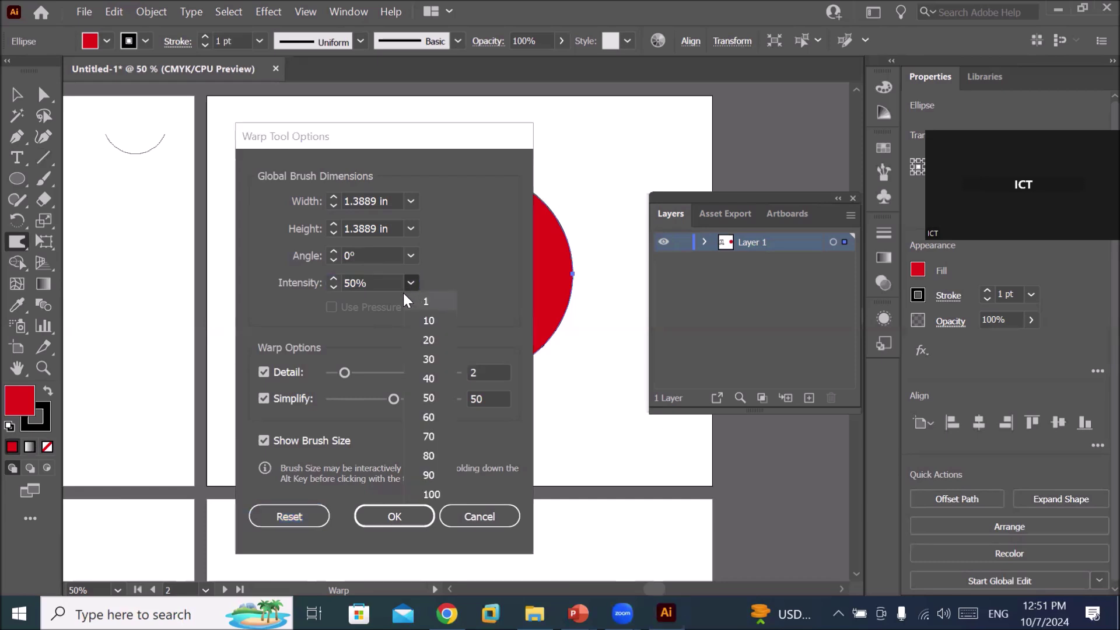
pyautogui.click(431, 495)
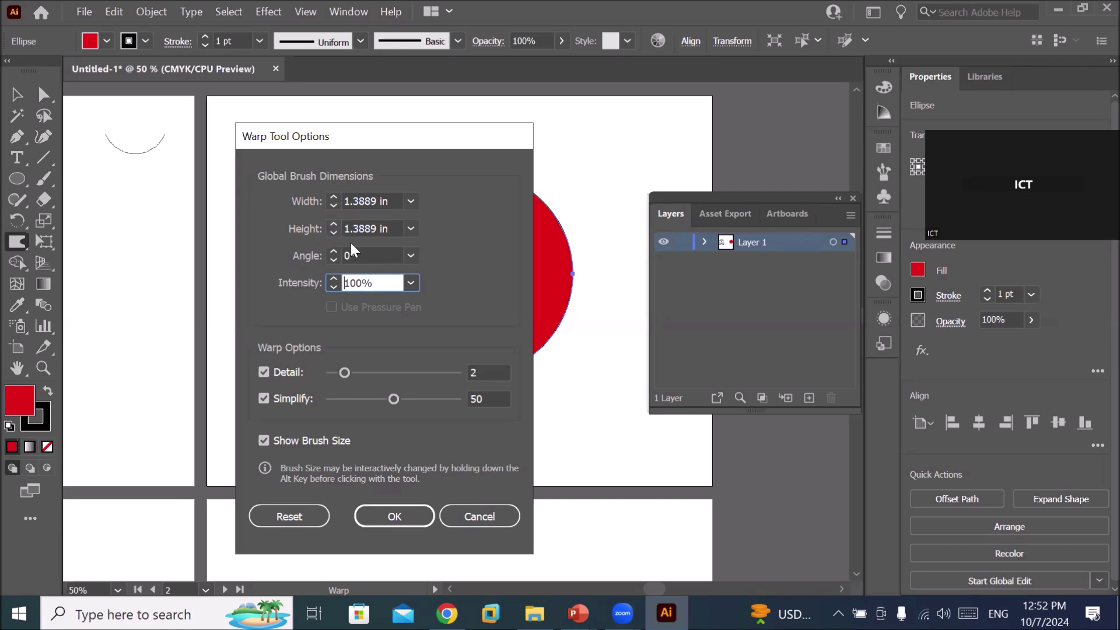
pyautogui.click(411, 257)
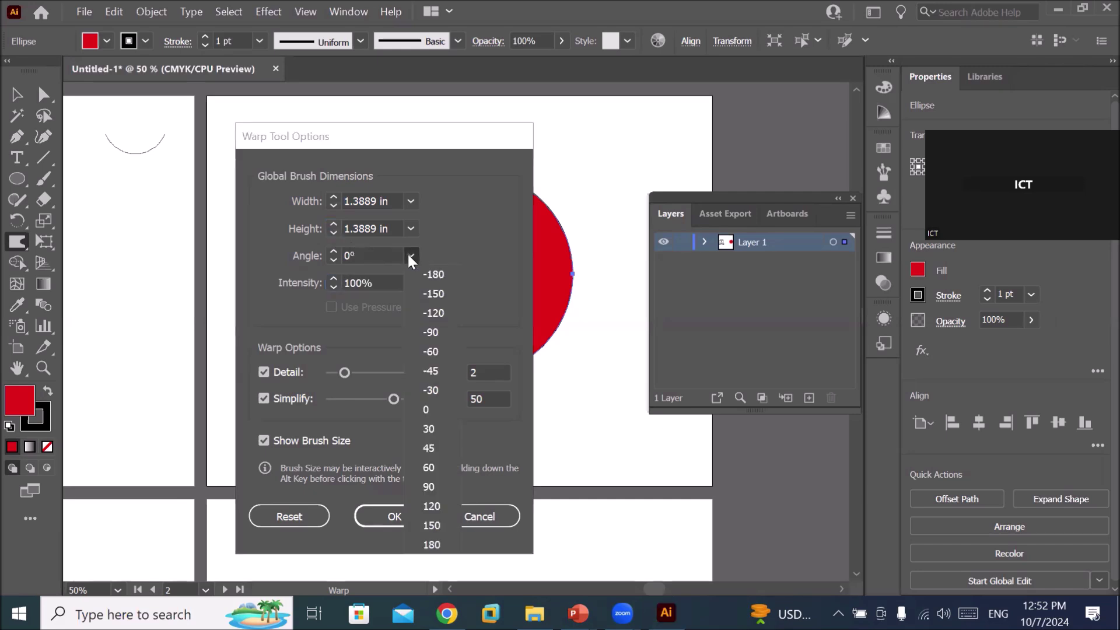
pyautogui.click(411, 256)
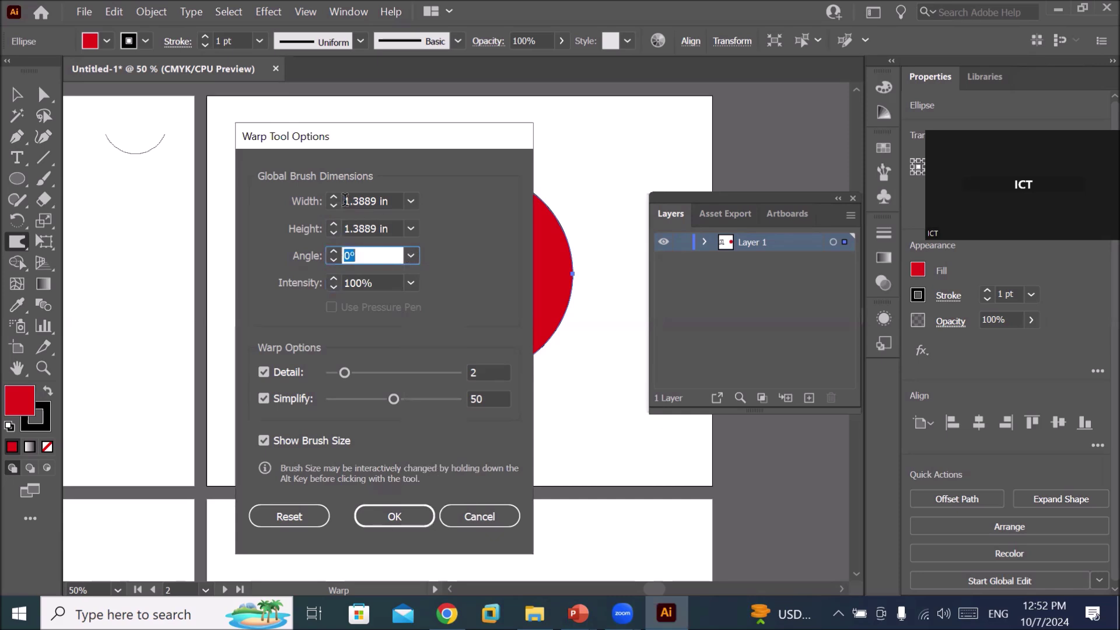
# - Set the warp brush width to 2 in and angle to 45°, and confirm
pyautogui.doubleClick(377, 202)
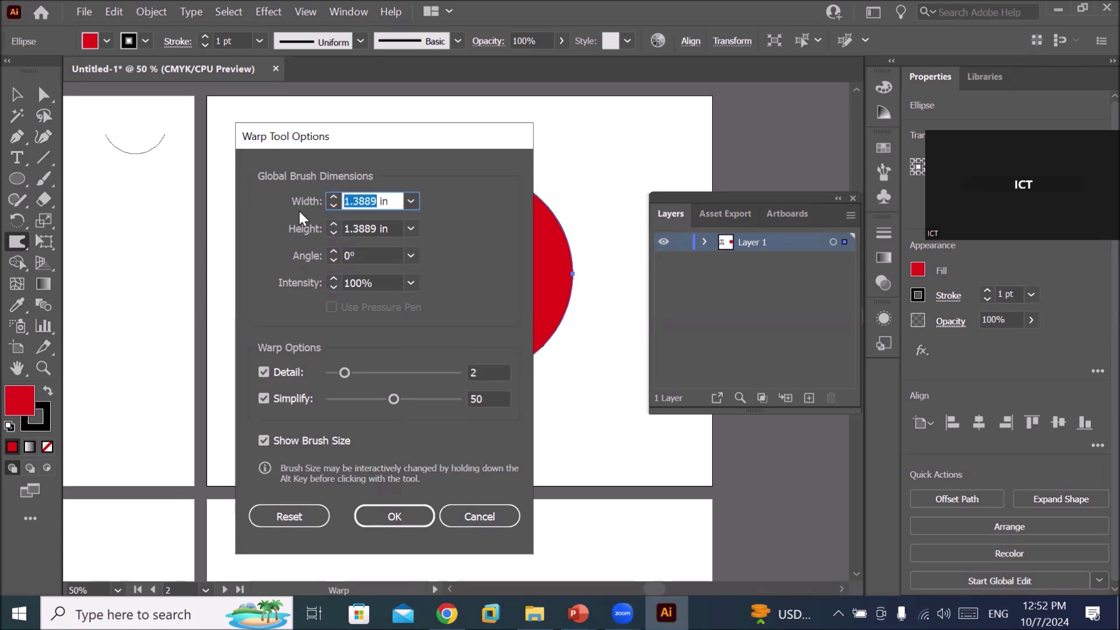
pyautogui.write('2')
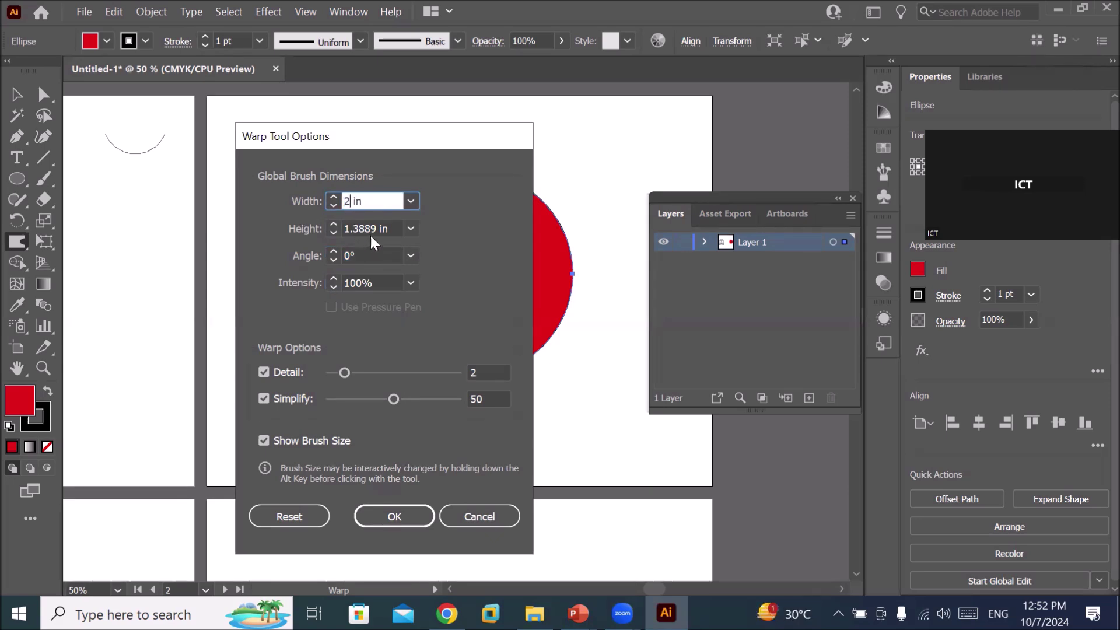
pyautogui.click(373, 229)
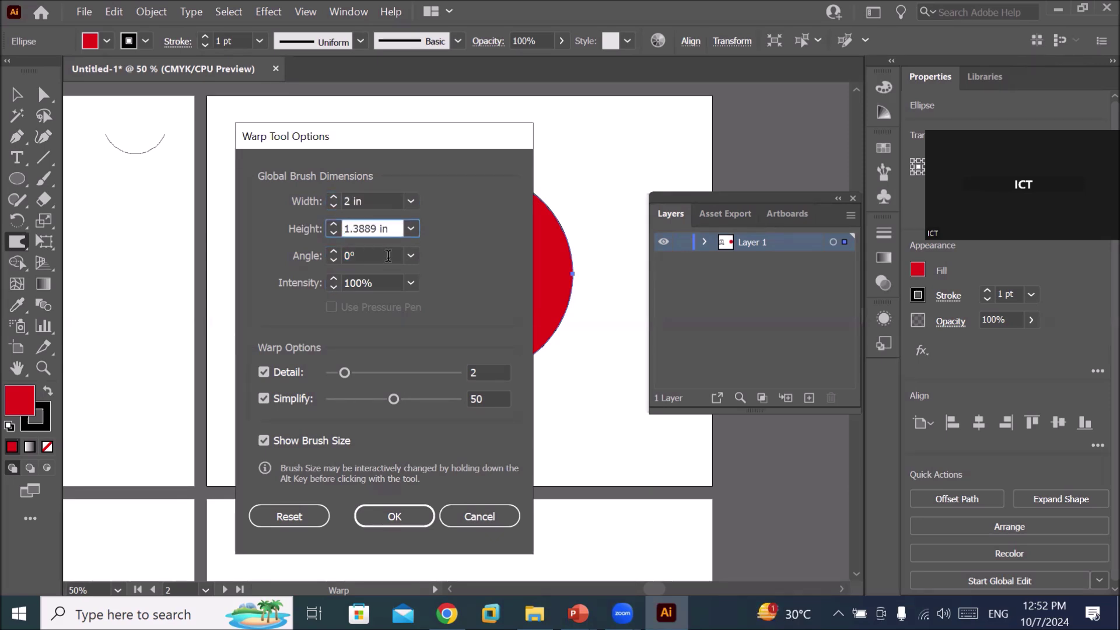
pyautogui.click(411, 256)
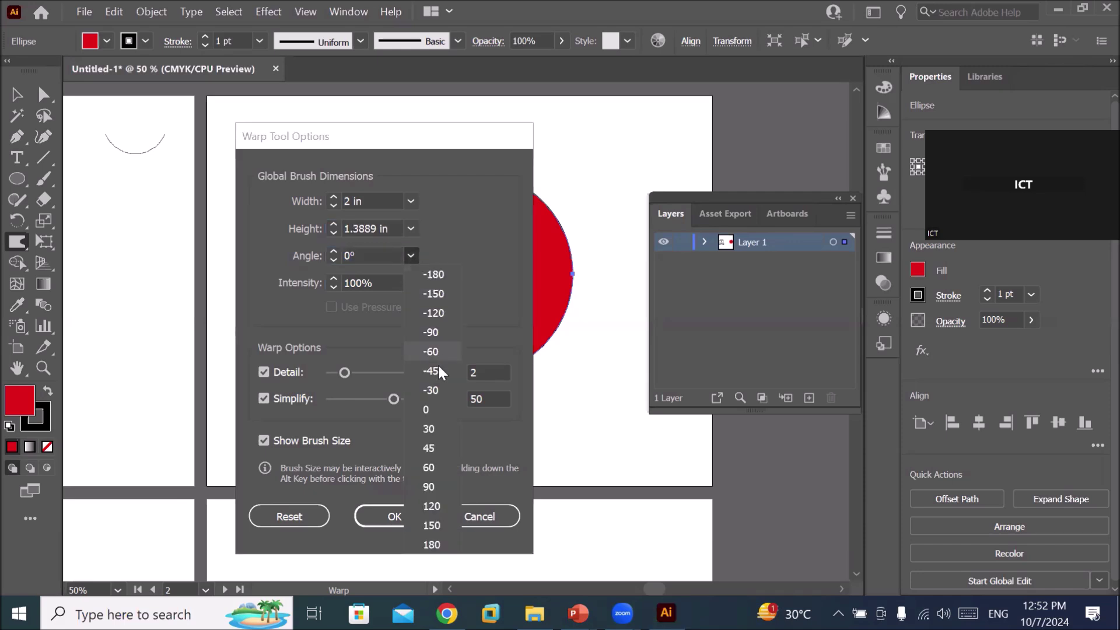
pyautogui.click(431, 448)
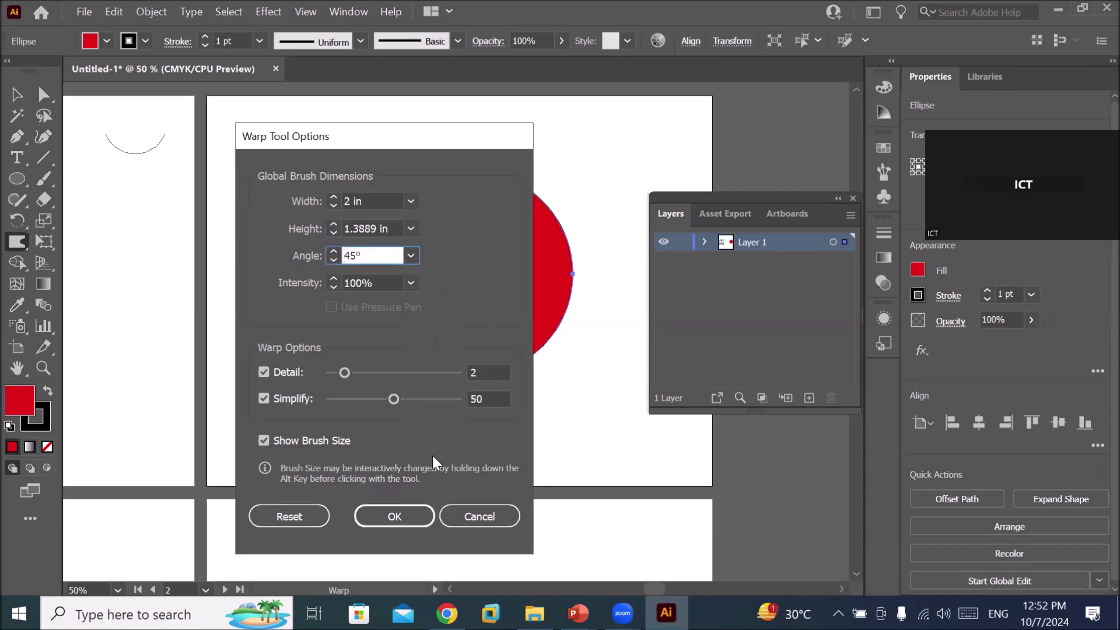
pyautogui.click(396, 517)
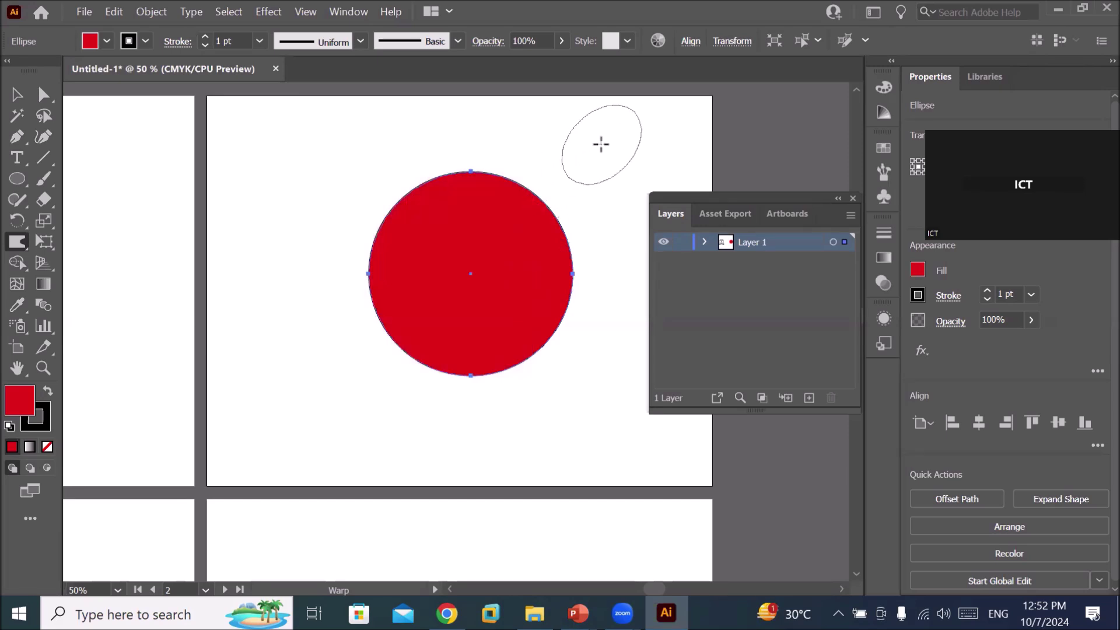
# - Change the warp brush angle to 120° and confirm
pyautogui.doubleClick(16, 242)
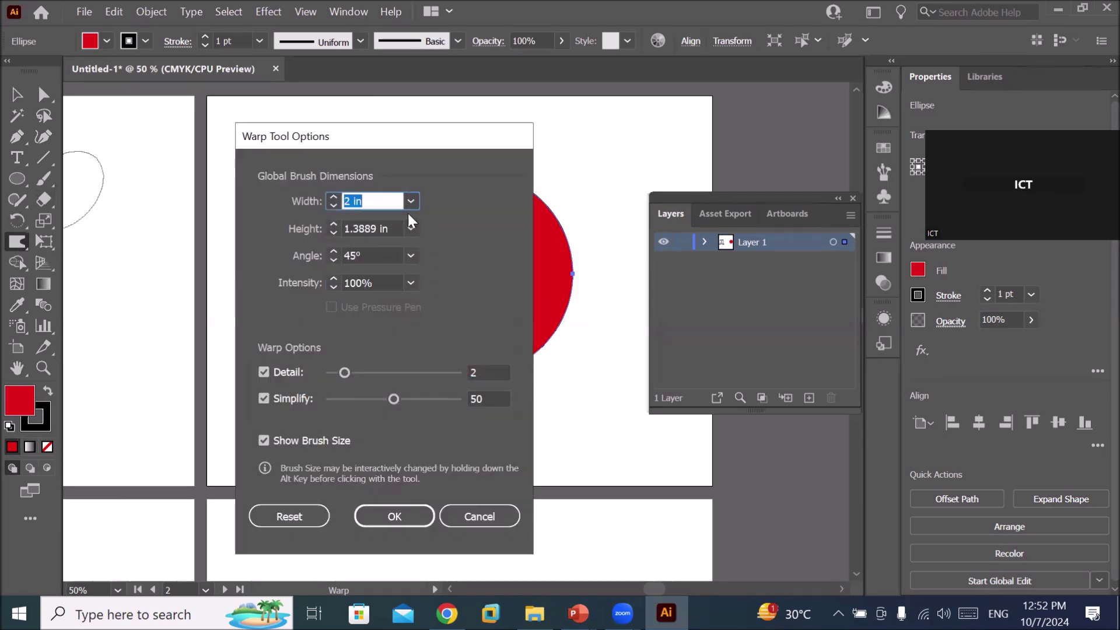
pyautogui.click(411, 256)
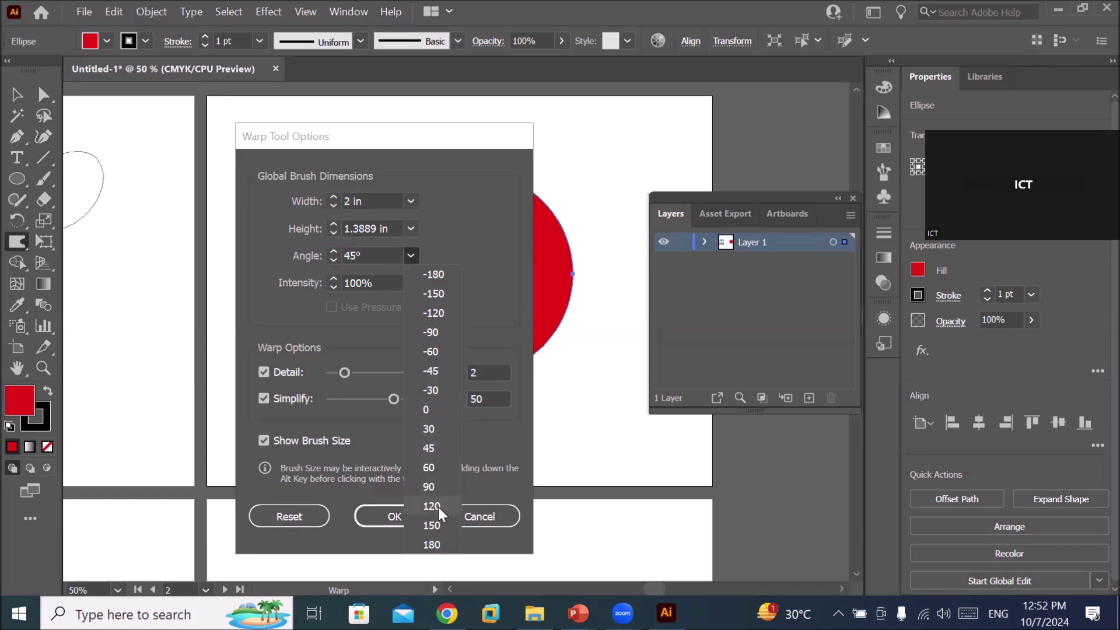
pyautogui.click(438, 508)
pyautogui.click(411, 517)
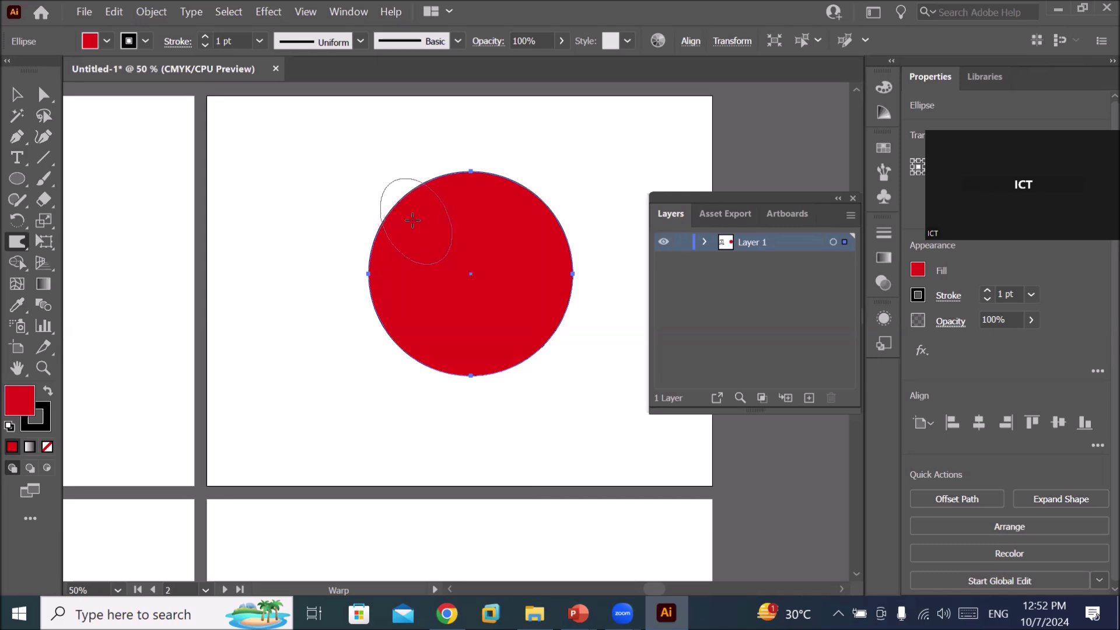
# - Pull the red circle's edges out into six curved arms: up-left, lower-left, bottom, lower-right, right, top
pyautogui.moveTo(405, 218); pyautogui.dragTo(276, 189)
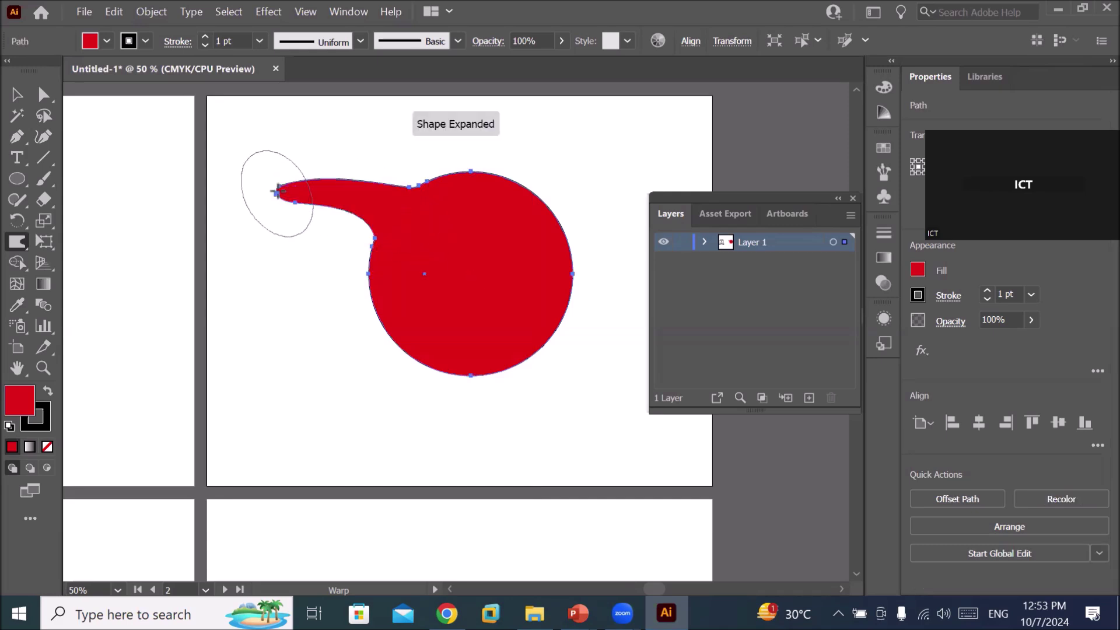
pyautogui.moveTo(425, 318); pyautogui.dragTo(311, 334)
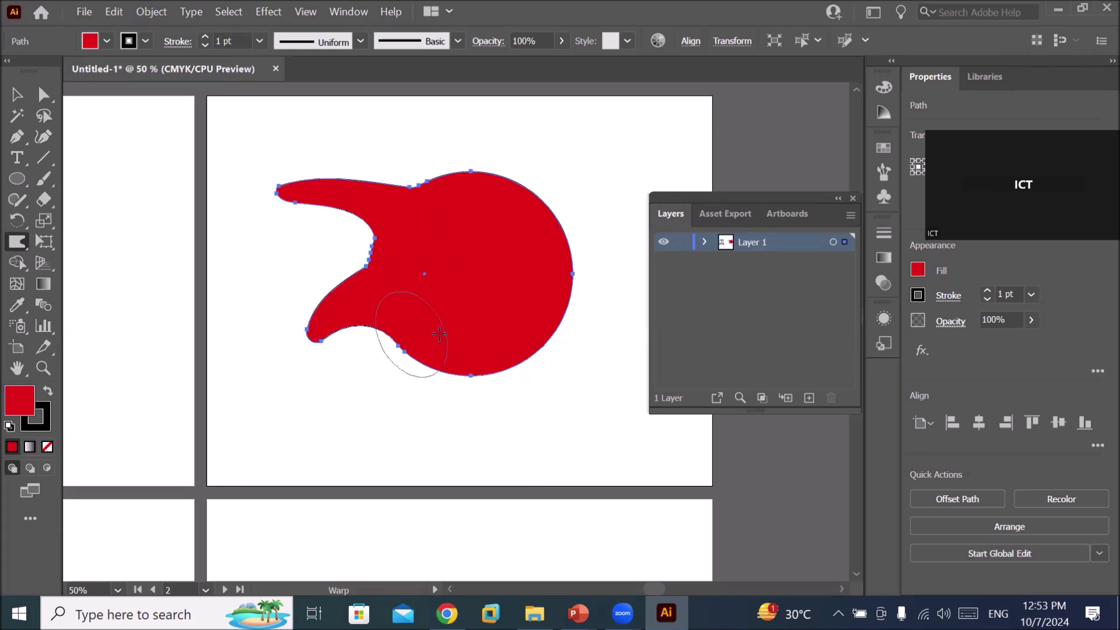
pyautogui.moveTo(464, 320)
pyautogui.mouseDown()
pyautogui.moveTo(424, 388)
pyautogui.moveTo(451, 429)
pyautogui.mouseUp()
pyautogui.moveTo(520, 290); pyautogui.dragTo(602, 370)
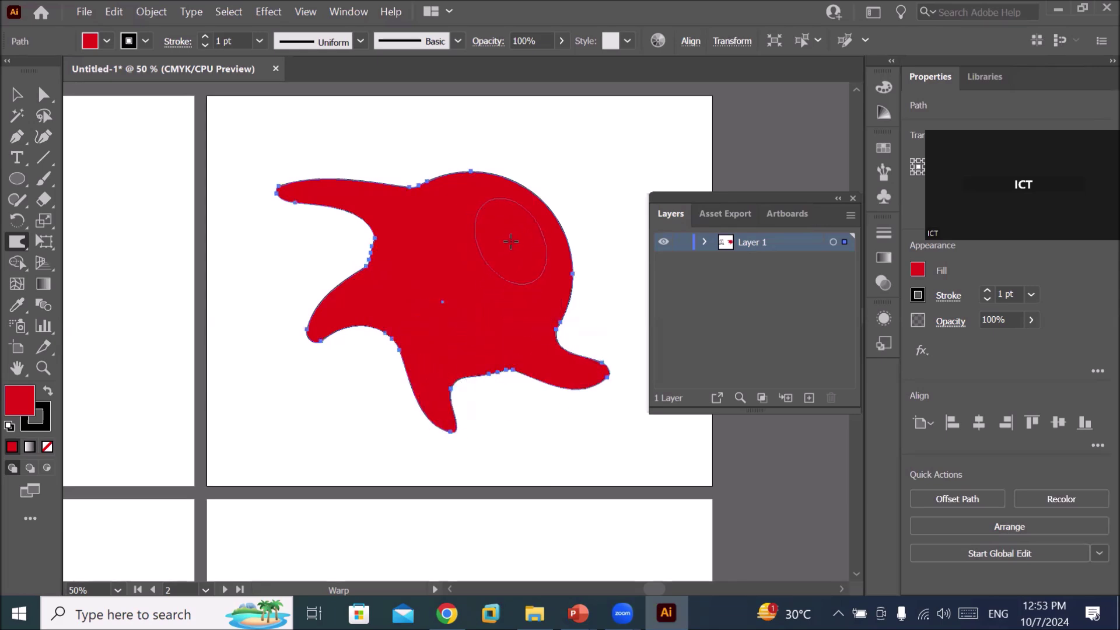
pyautogui.moveTo(545, 242); pyautogui.dragTo(645, 237)
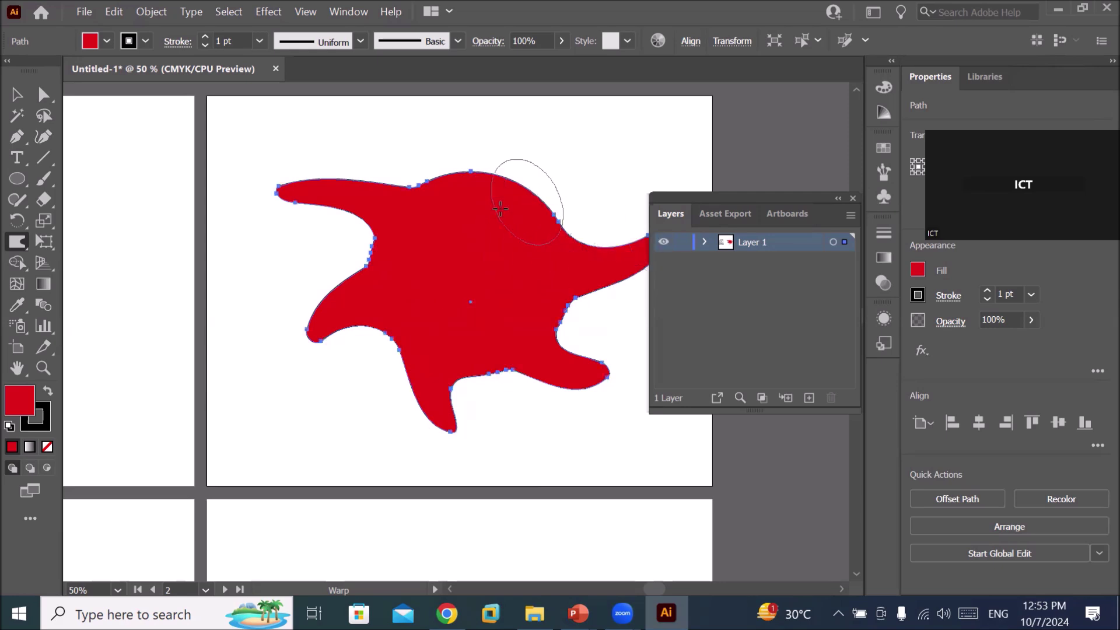
pyautogui.moveTo(575, 169); pyautogui.dragTo(565, 136)
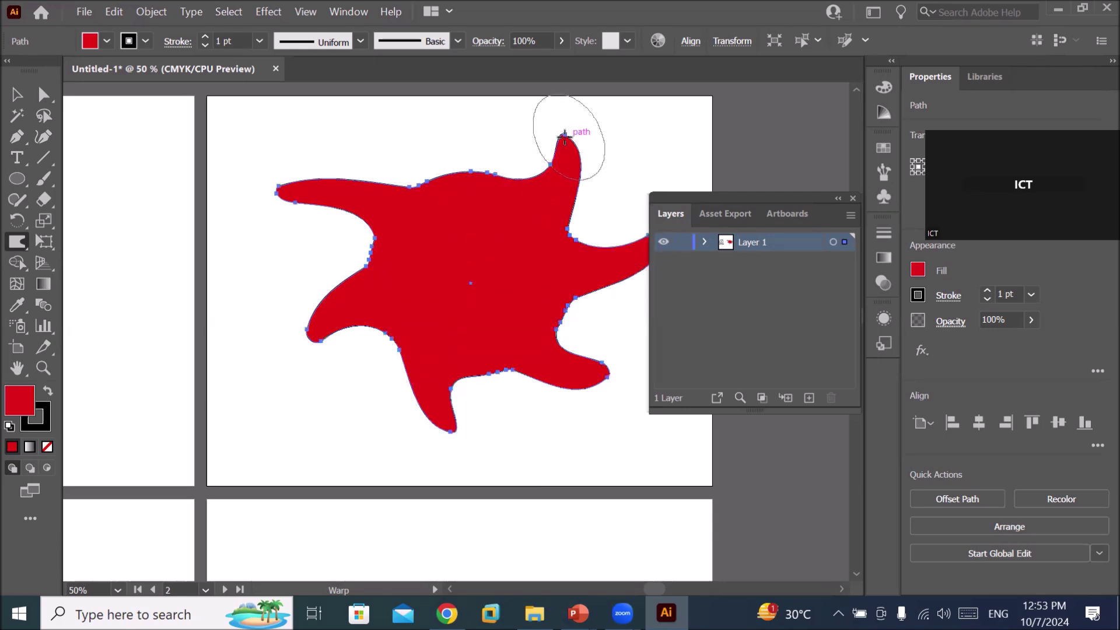
pyautogui.moveTo(455, 175); pyautogui.dragTo(452, 111)
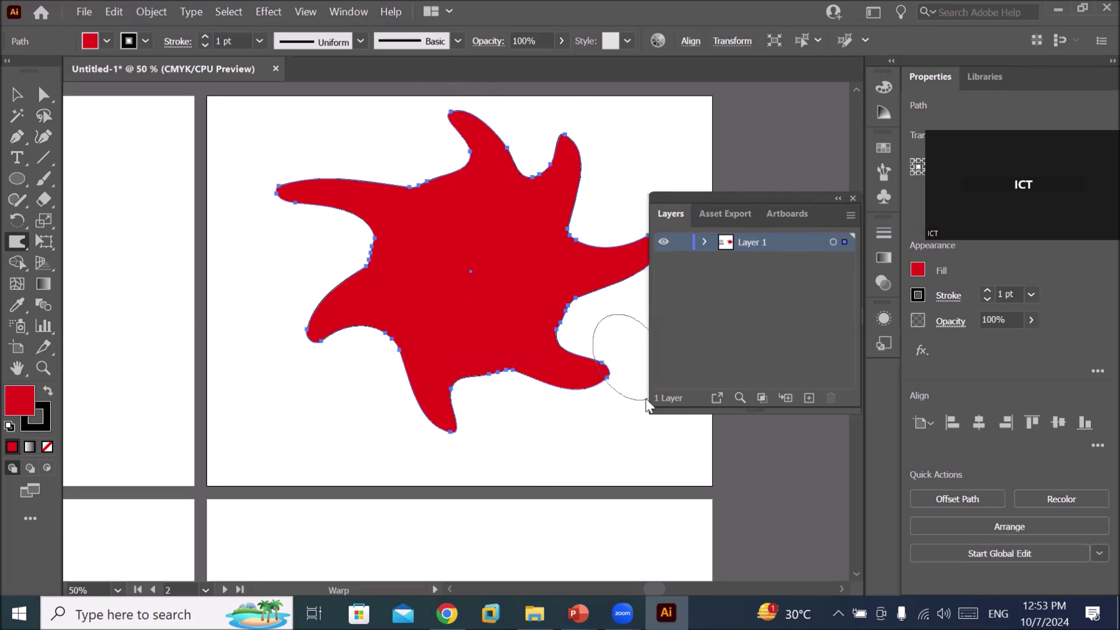
pyautogui.scroll(-1, 478, 372)
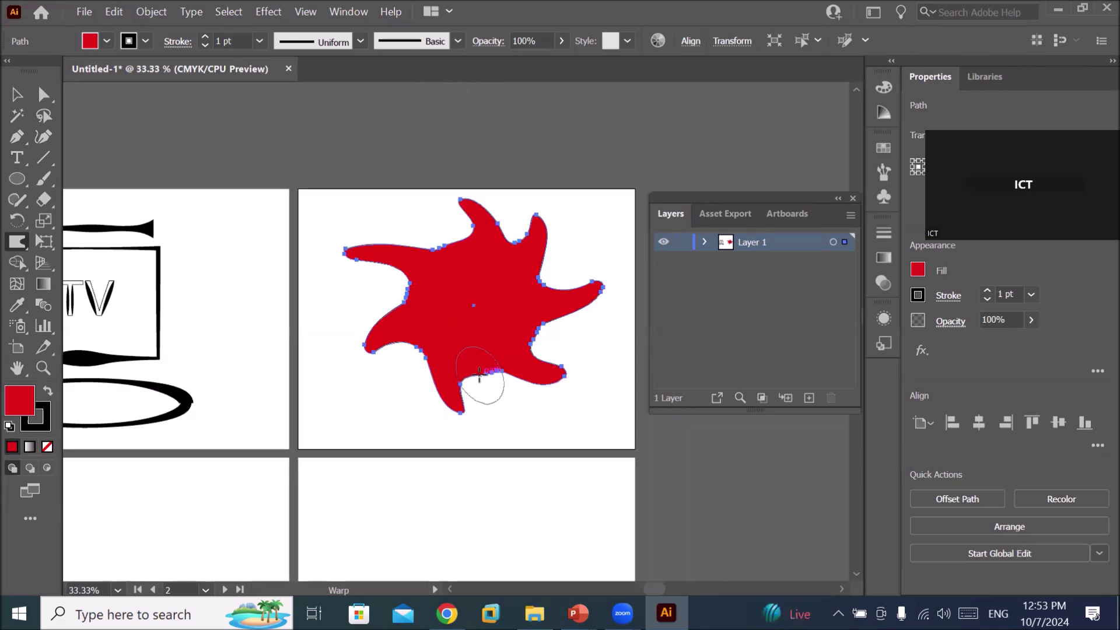
pyautogui.moveTo(474, 385); pyautogui.dragTo(474, 252)
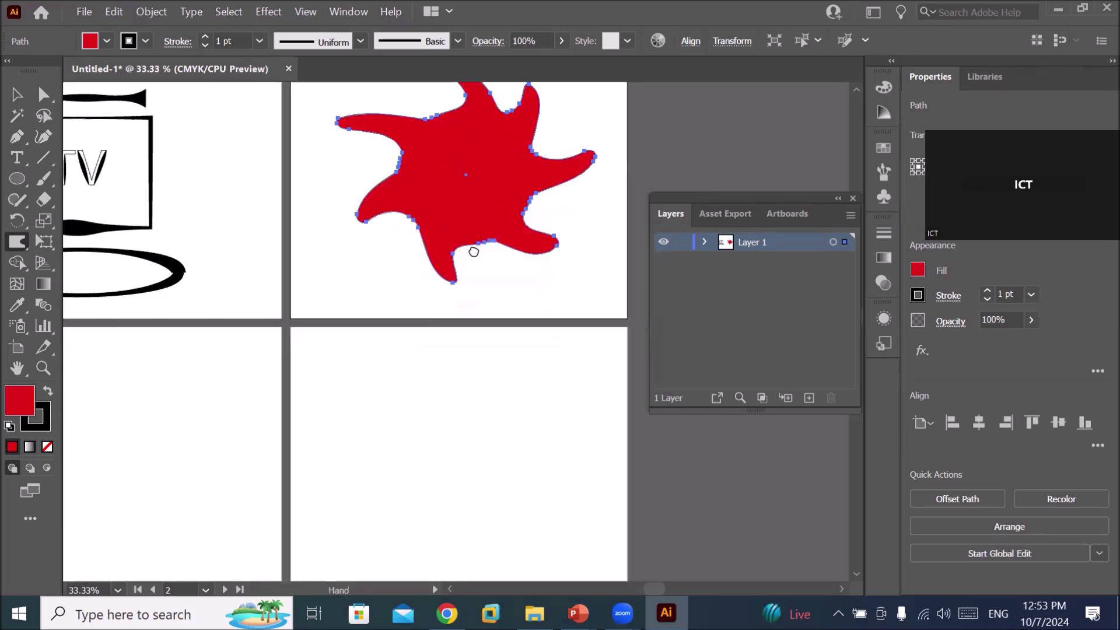
# - Draw a red circle on the lower-right artboard and switch to the Warp tool
pyautogui.click(17, 179)
pyautogui.moveTo(379, 336); pyautogui.dragTo(560, 497)
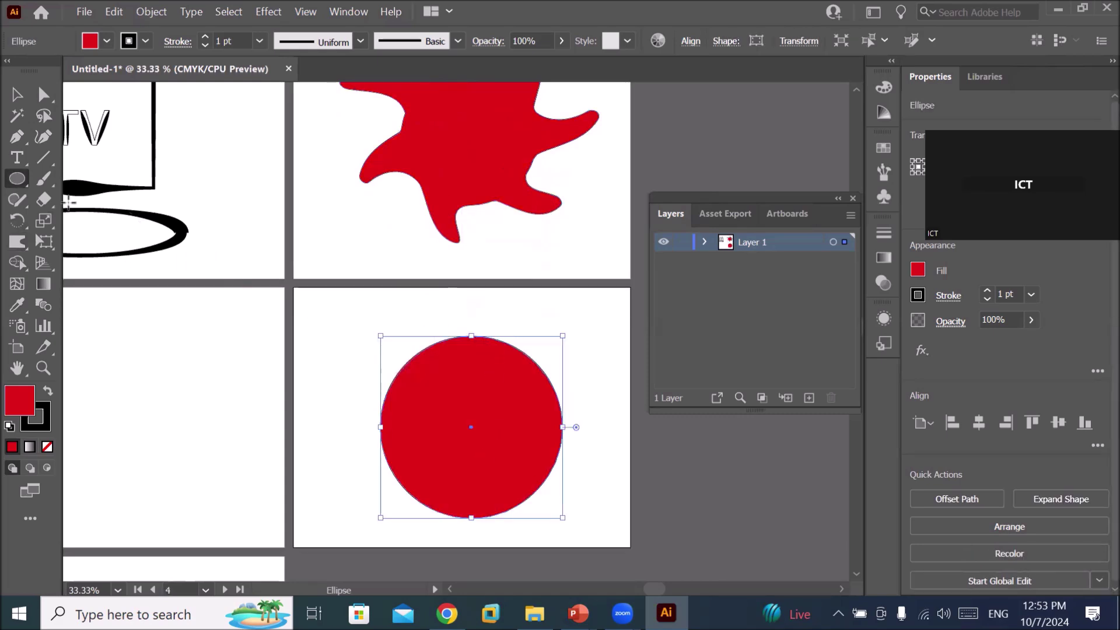
pyautogui.click(17, 241)
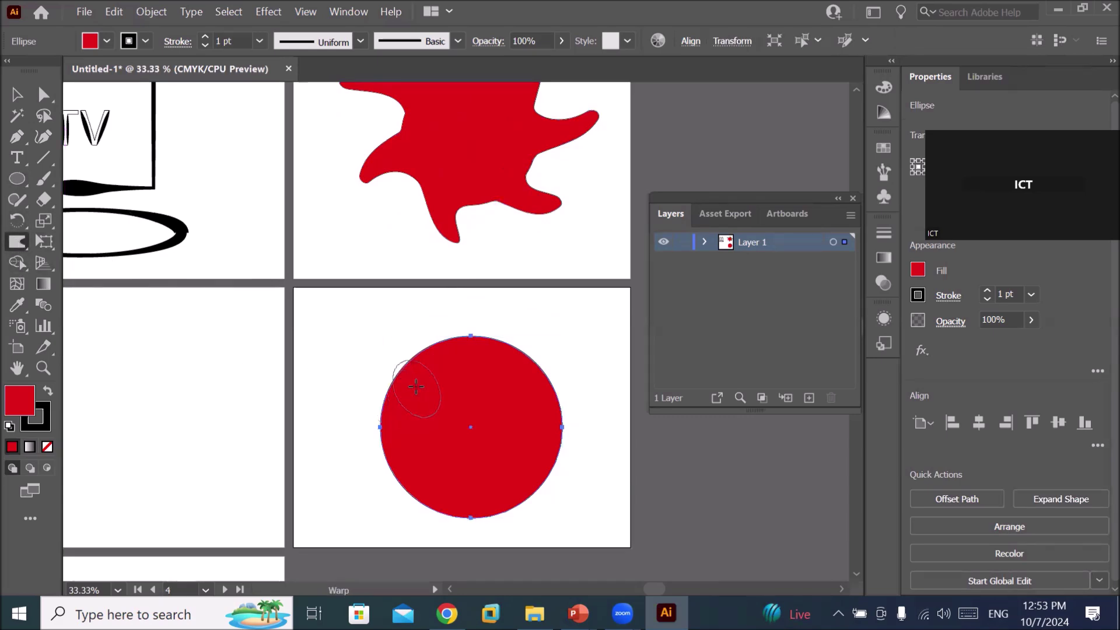
# - Push dents into the circle's upper-left, upper-right and two bottom edges
pyautogui.moveTo(392, 354); pyautogui.dragTo(473, 403)
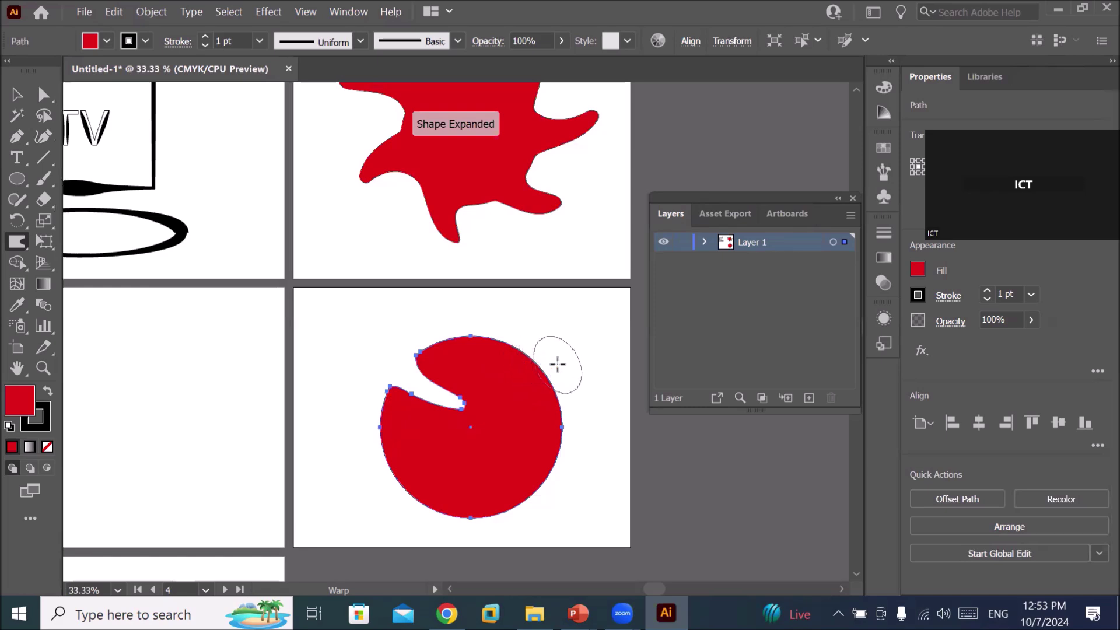
pyautogui.moveTo(553, 369); pyautogui.dragTo(489, 407)
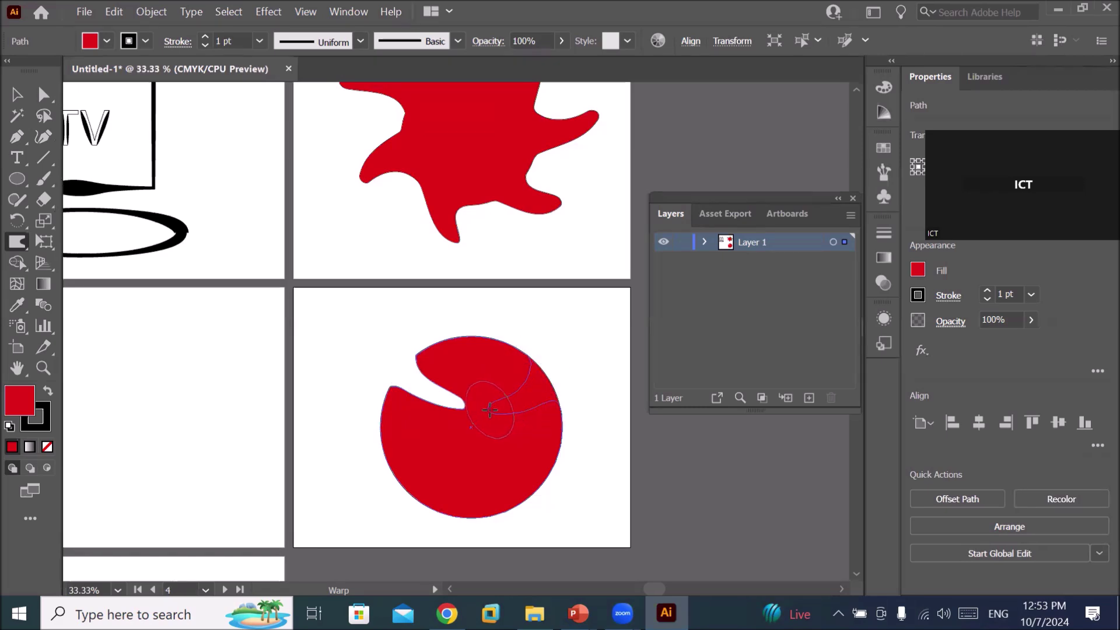
pyautogui.moveTo(512, 509)
pyautogui.mouseDown()
pyautogui.moveTo(497, 476)
pyautogui.moveTo(508, 466)
pyautogui.mouseUp()
pyautogui.moveTo(436, 500); pyautogui.dragTo(421, 456)
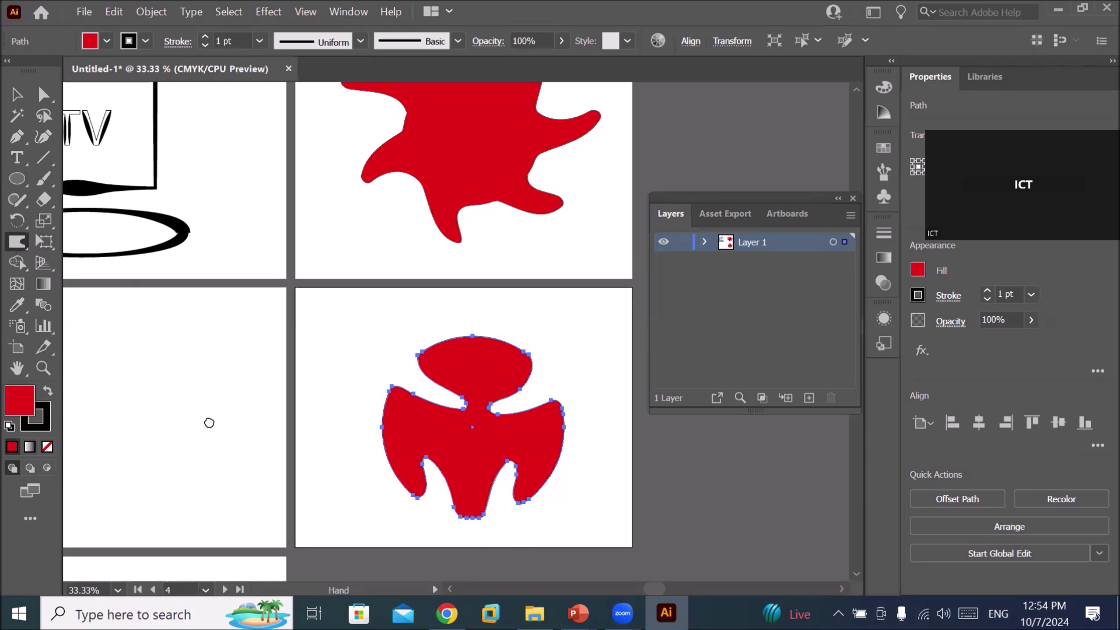
pyautogui.moveTo(207, 420); pyautogui.dragTo(393, 357)
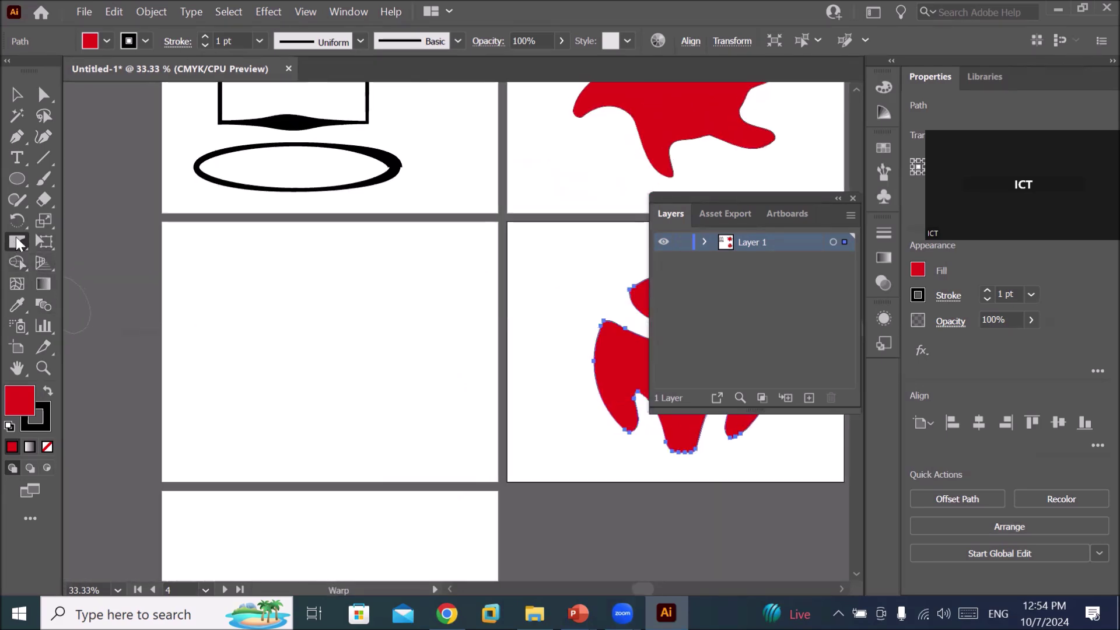
# - Draw a hexagon on the lower-left artboard and switch to the Warp tool
pyautogui.click(13, 183)
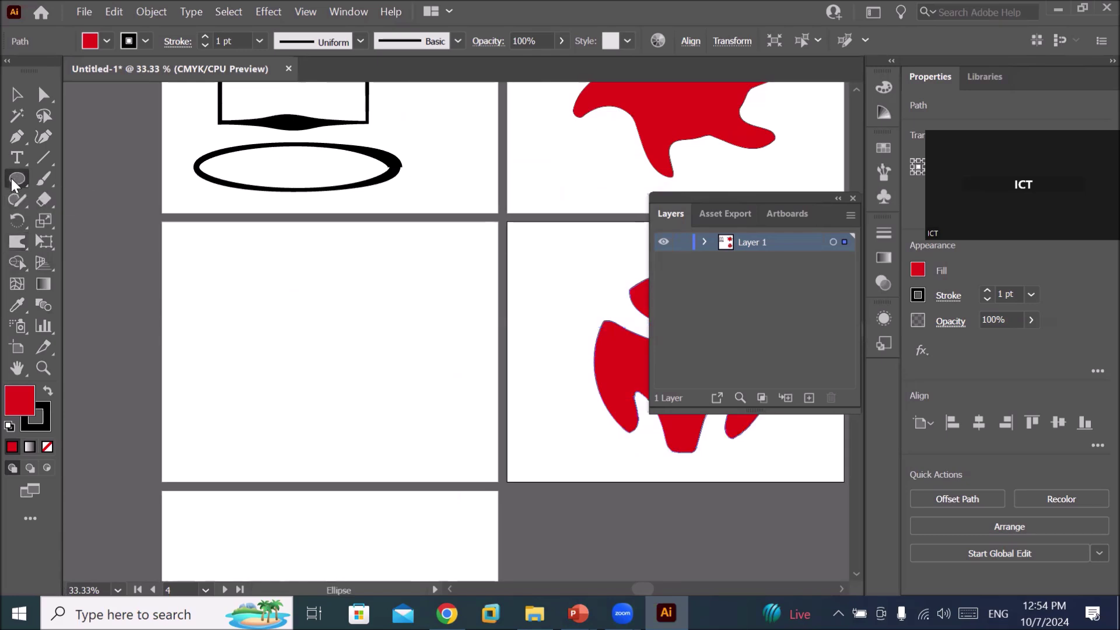
pyautogui.click(89, 243)
pyautogui.moveTo(293, 338)
pyautogui.mouseDown()
pyautogui.moveTo(240, 336)
pyautogui.moveTo(372, 411)
pyautogui.mouseUp()
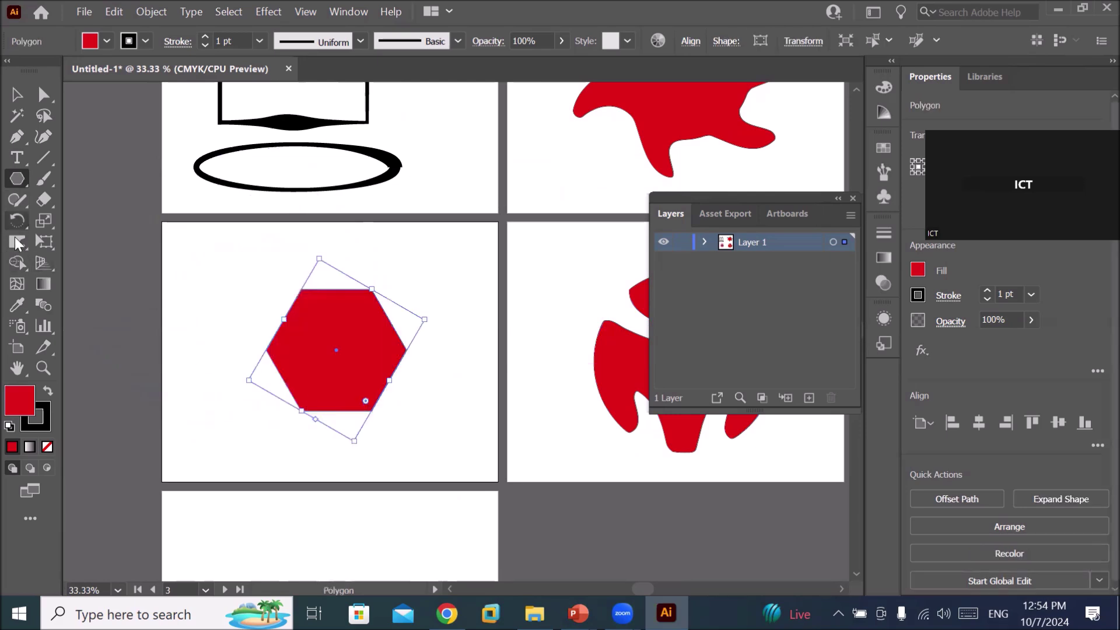
pyautogui.click(19, 242)
# - Warp the hexagon into pointed lobes by notching its sides and stretching its corners
pyautogui.moveTo(272, 318); pyautogui.dragTo(326, 336)
pyautogui.moveTo(400, 331); pyautogui.dragTo(358, 334)
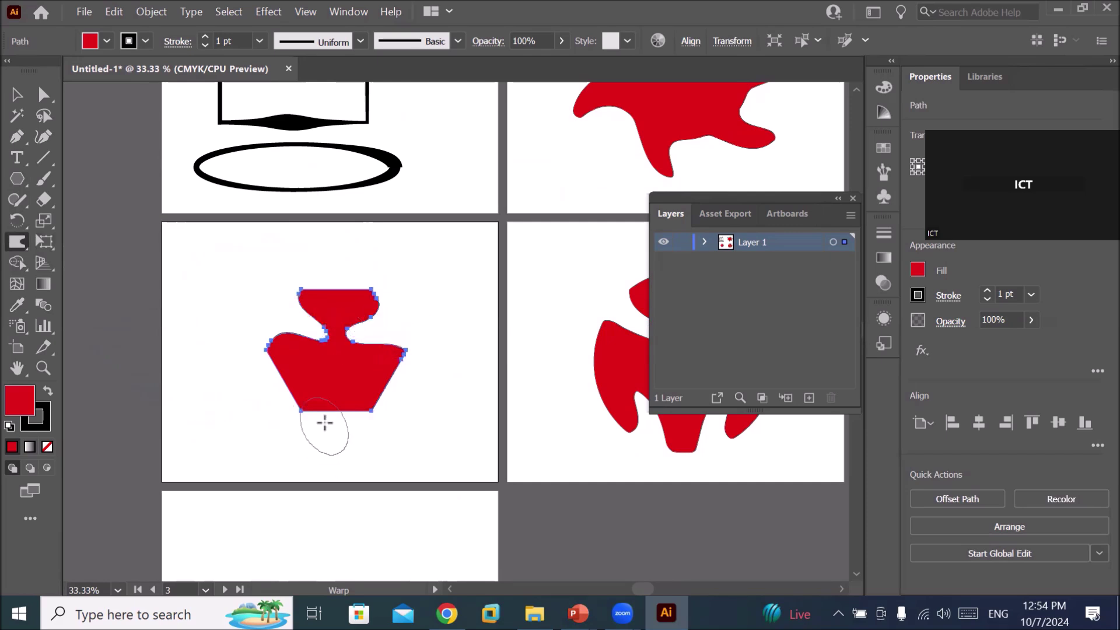
pyautogui.moveTo(329, 414); pyautogui.dragTo(330, 376)
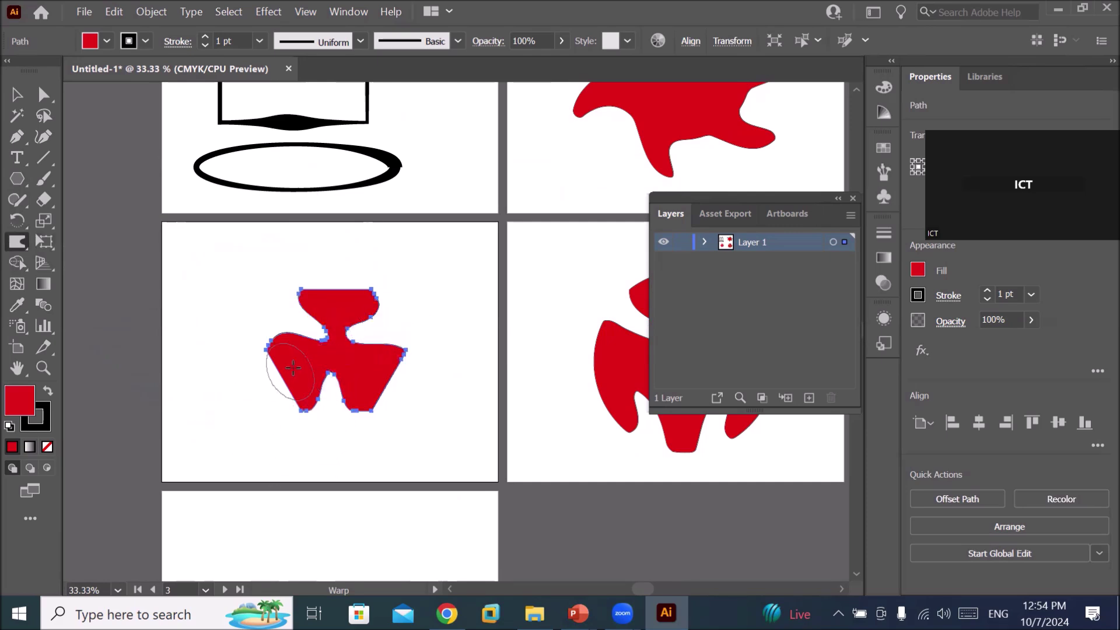
pyautogui.moveTo(278, 370); pyautogui.dragTo(226, 410)
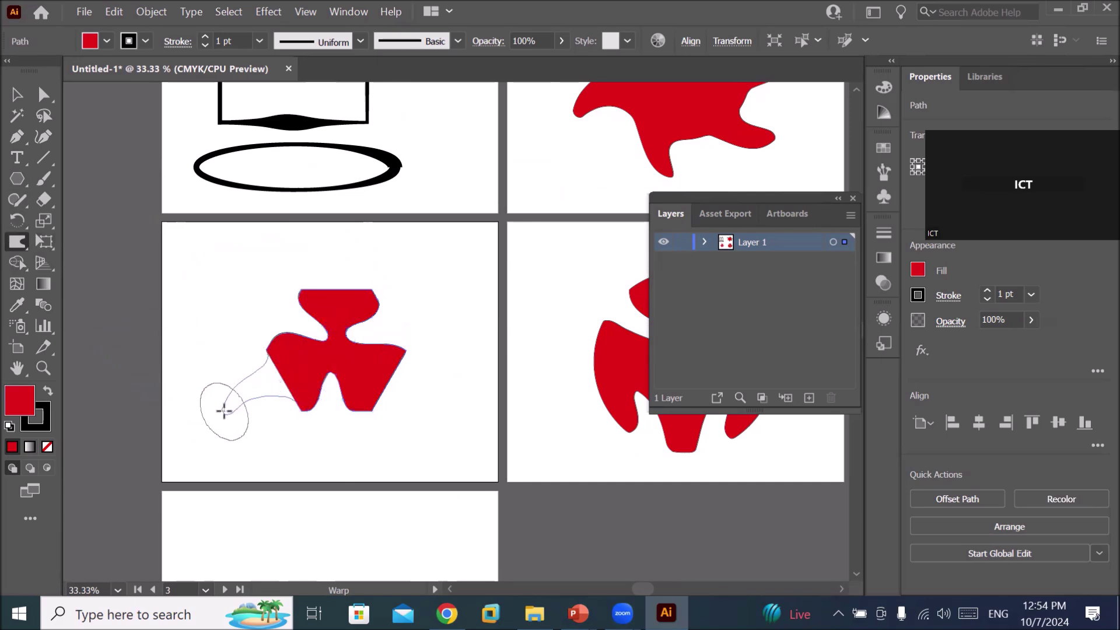
pyautogui.moveTo(412, 380); pyautogui.dragTo(452, 420)
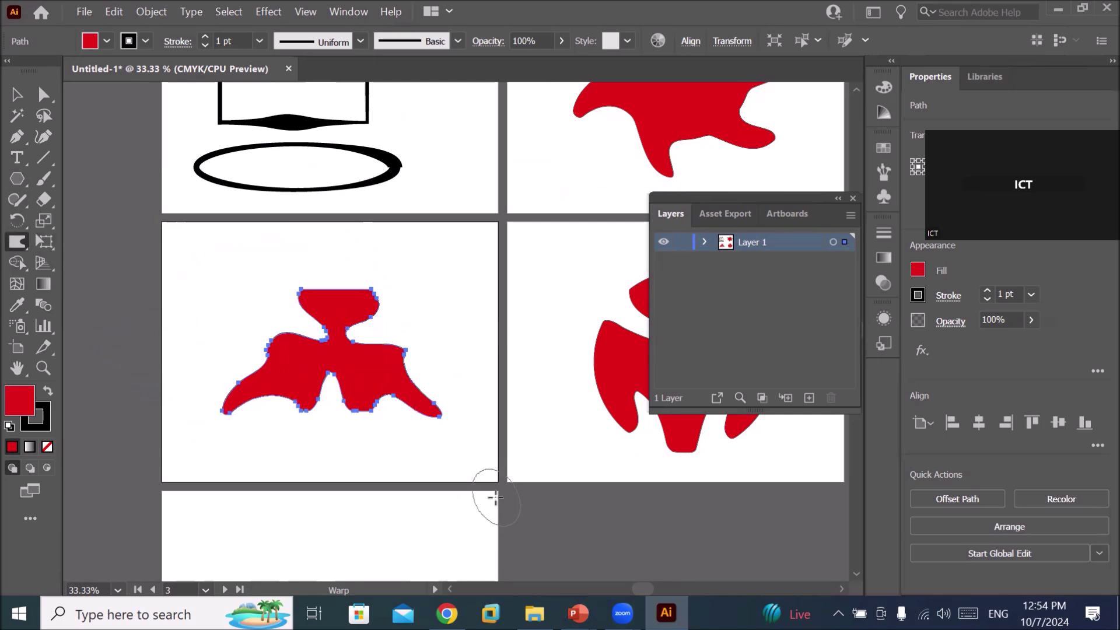
pyautogui.moveTo(341, 298)
pyautogui.mouseDown()
pyautogui.moveTo(330, 268)
pyautogui.moveTo(338, 251)
pyautogui.mouseUp()
pyautogui.moveTo(353, 289); pyautogui.dragTo(366, 267)
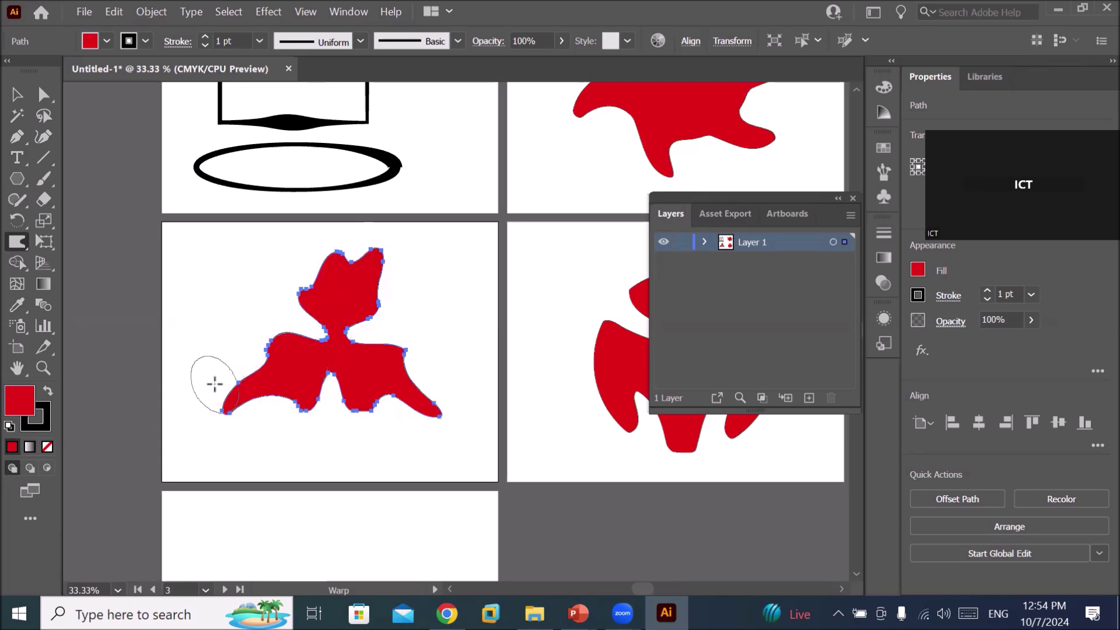
pyautogui.click(19, 239)
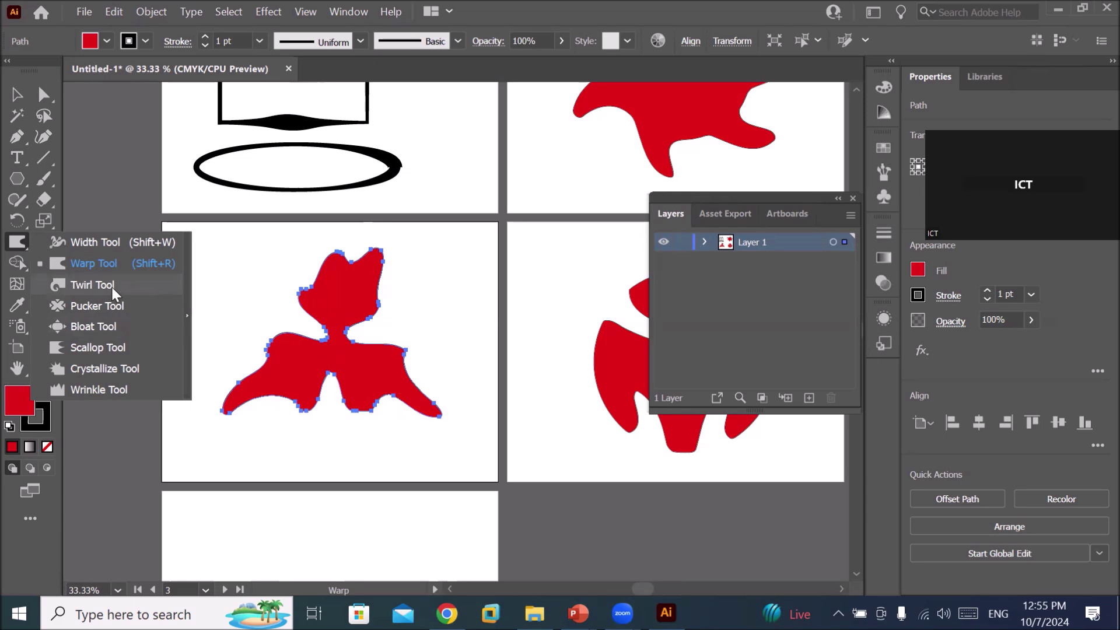
# - Draw a horizontal straight line across the next empty artboard
pyautogui.moveTo(352, 355)
pyautogui.mouseDown()
pyautogui.moveTo(368, 305)
pyautogui.moveTo(357, 130)
pyautogui.mouseUp()
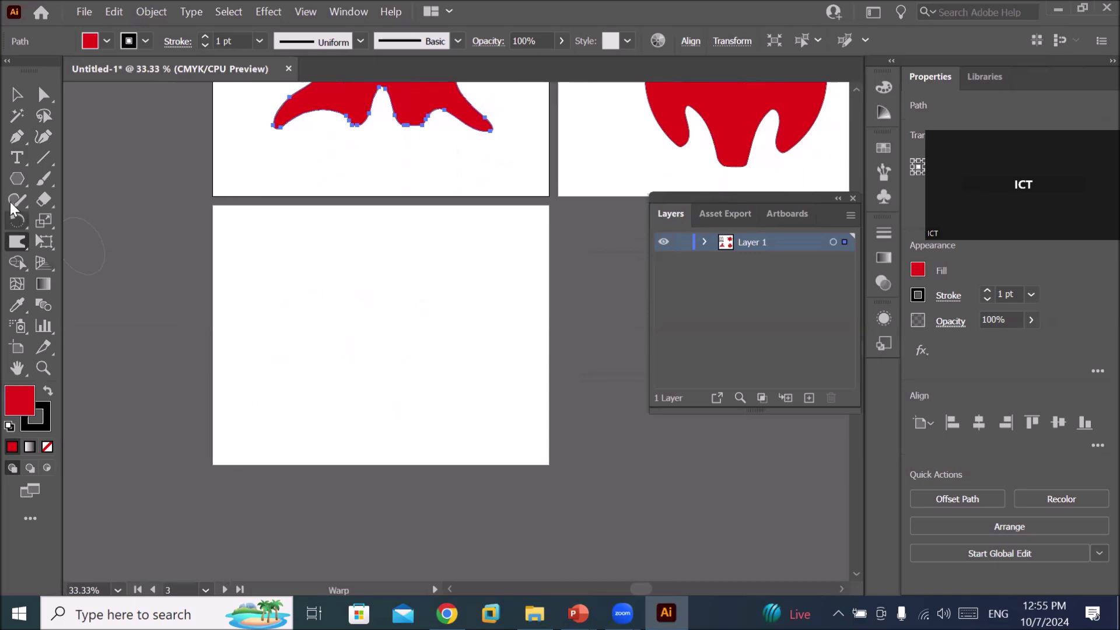
pyautogui.click(43, 157)
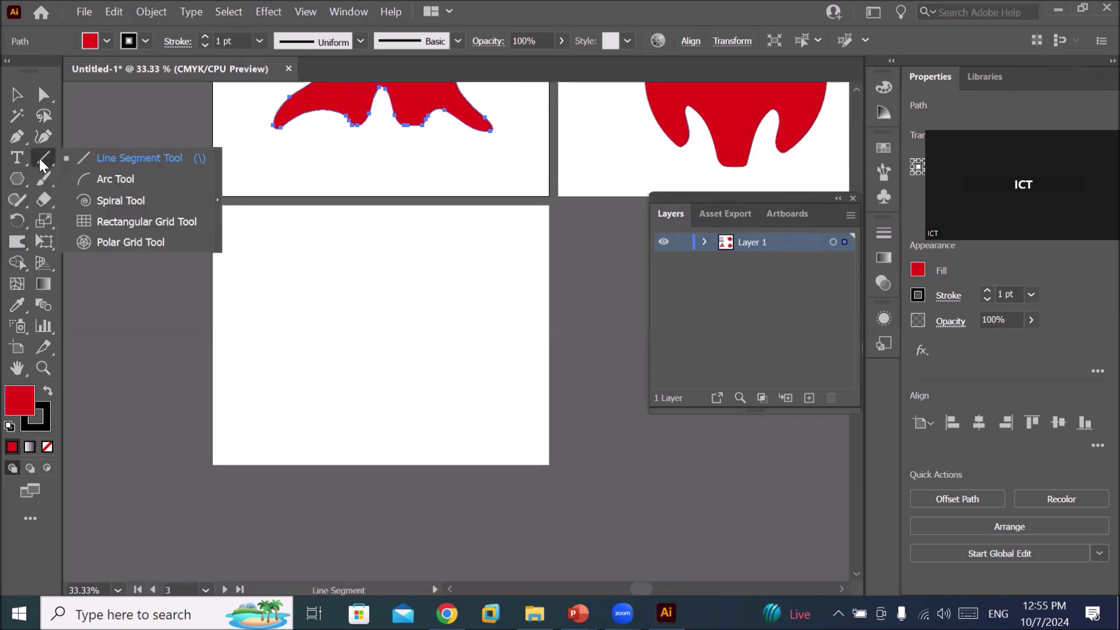
pyautogui.click(93, 160)
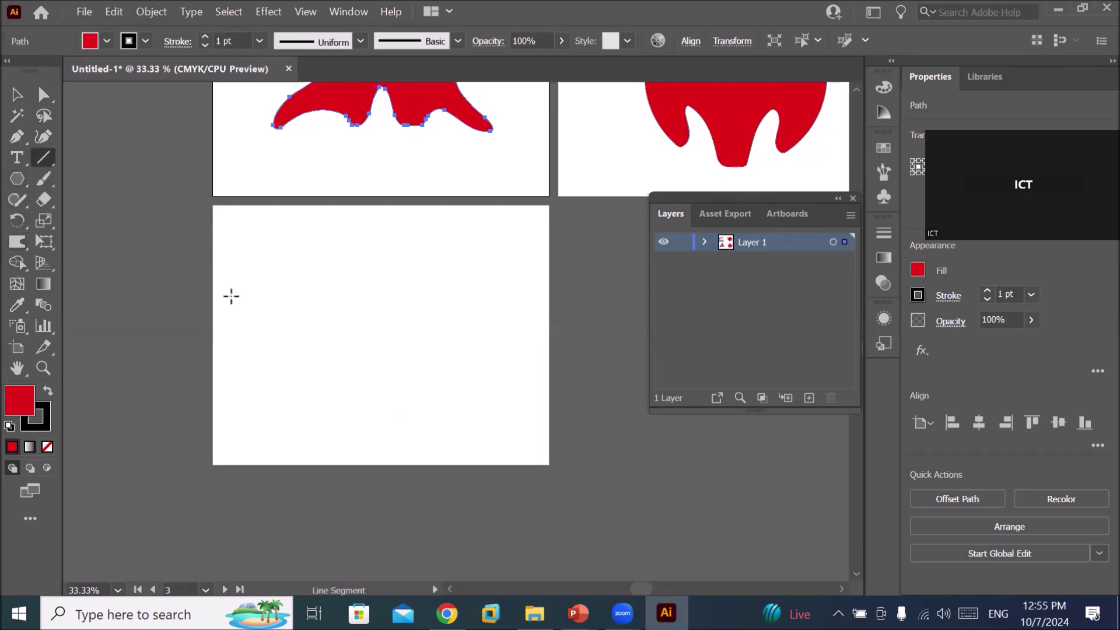
pyautogui.moveTo(252, 330); pyautogui.dragTo(518, 342)
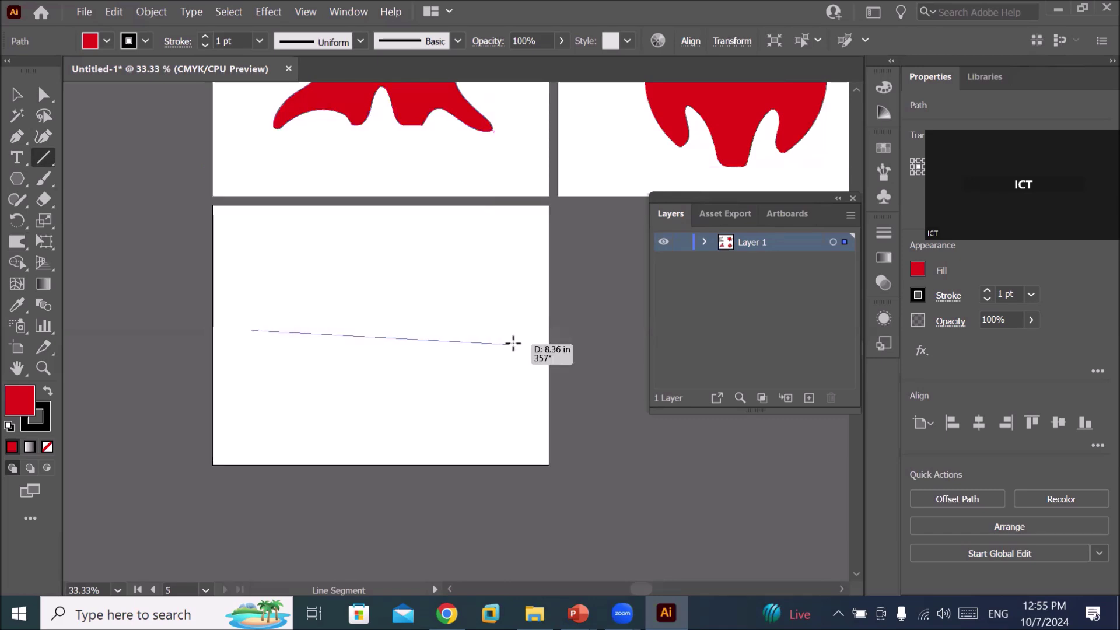
pyautogui.moveTo(518, 342); pyautogui.dragTo(527, 341)
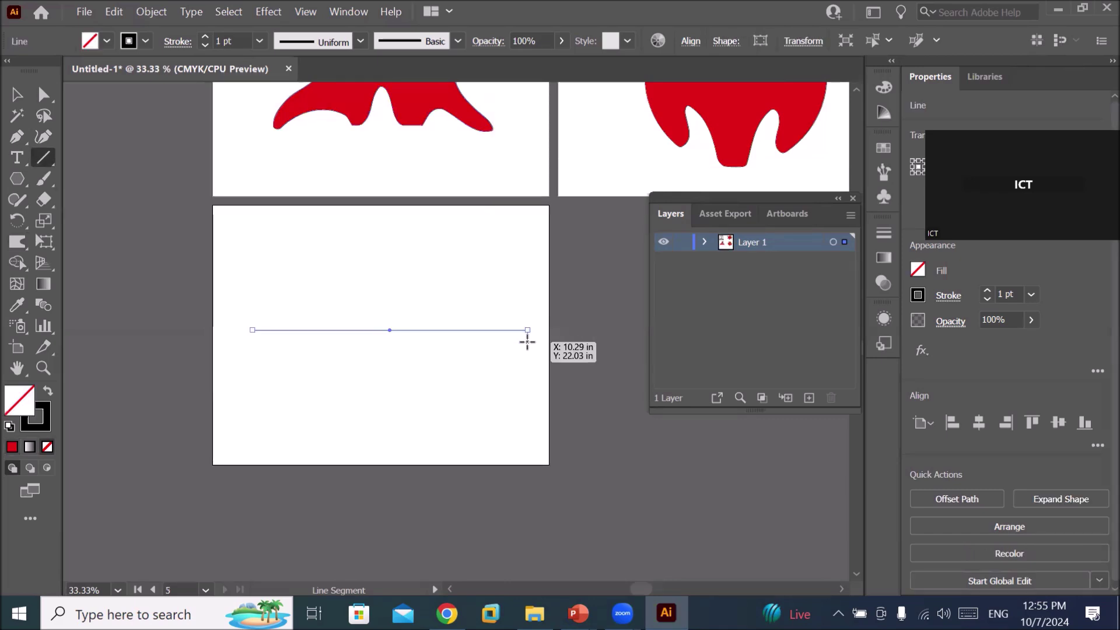
# - Raise the line's stroke weight to 14 pt and select the Twirl tool
pyautogui.click(206, 37)
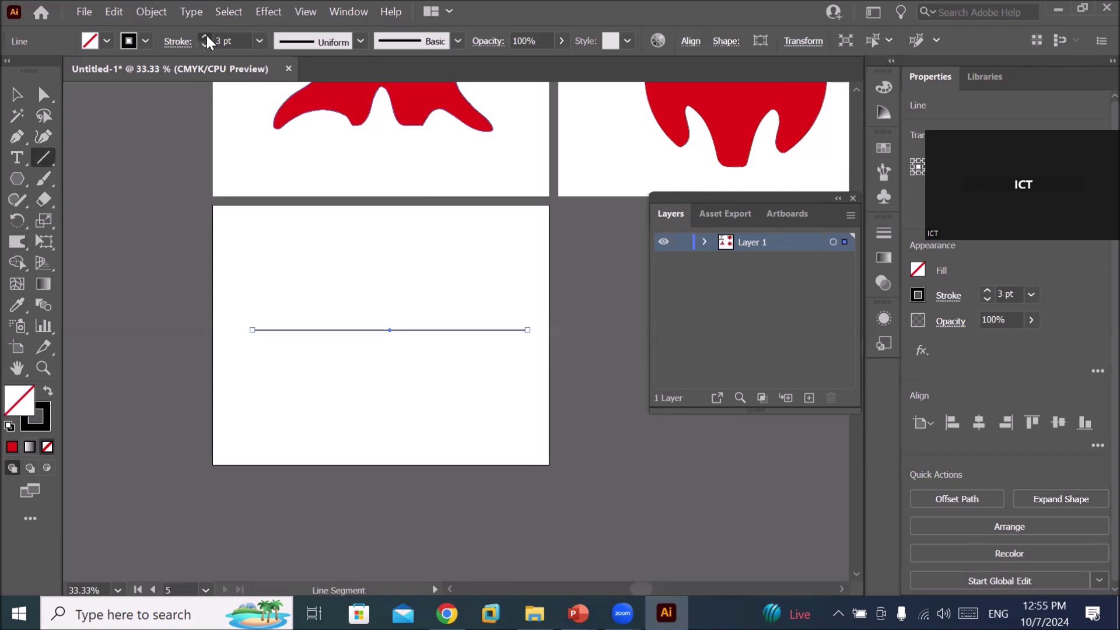
pyautogui.click(207, 36)
pyautogui.click(207, 36)
pyautogui.click(206, 37)
pyautogui.write('14')
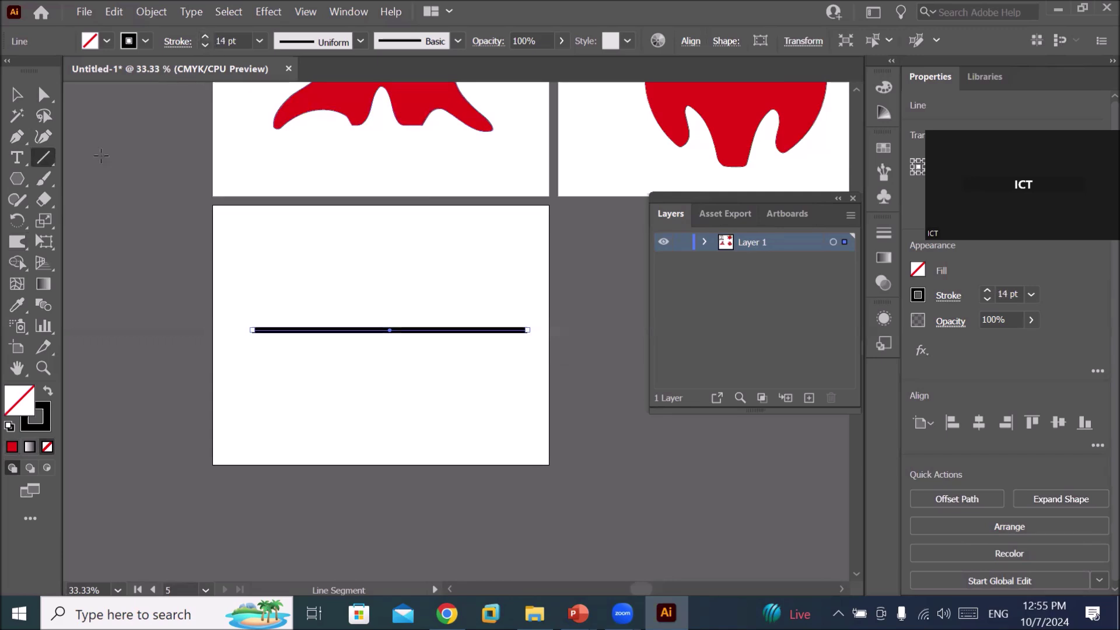
pyautogui.moveTo(30, 243); pyautogui.dragTo(101, 283)
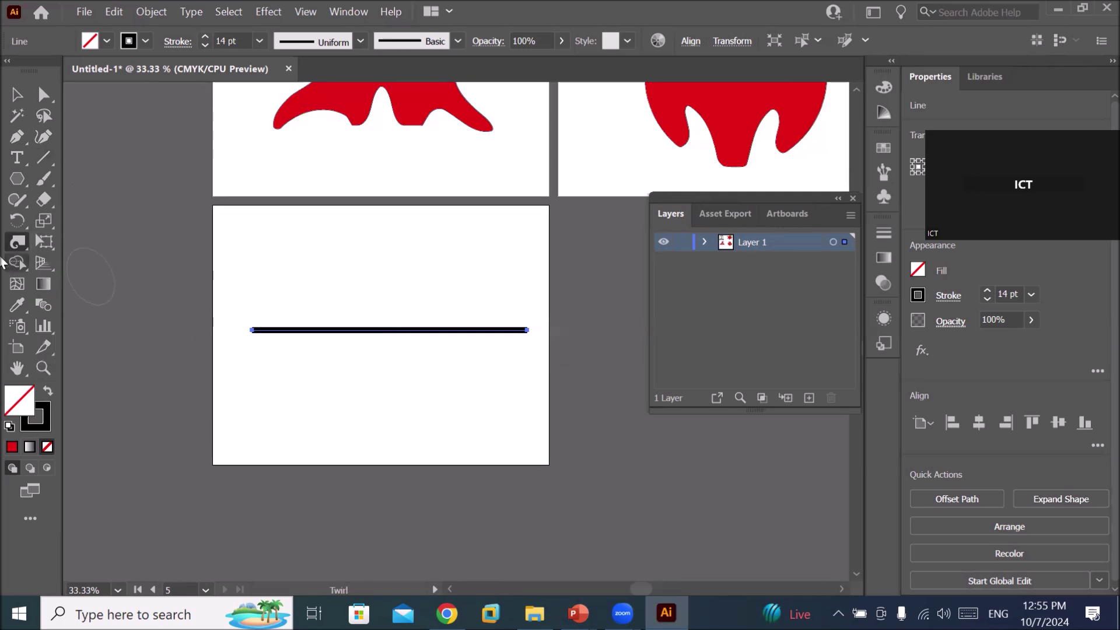
# - Set the Twirl tool brush height to 2 in and its angle to 0°
pyautogui.doubleClick(18, 240)
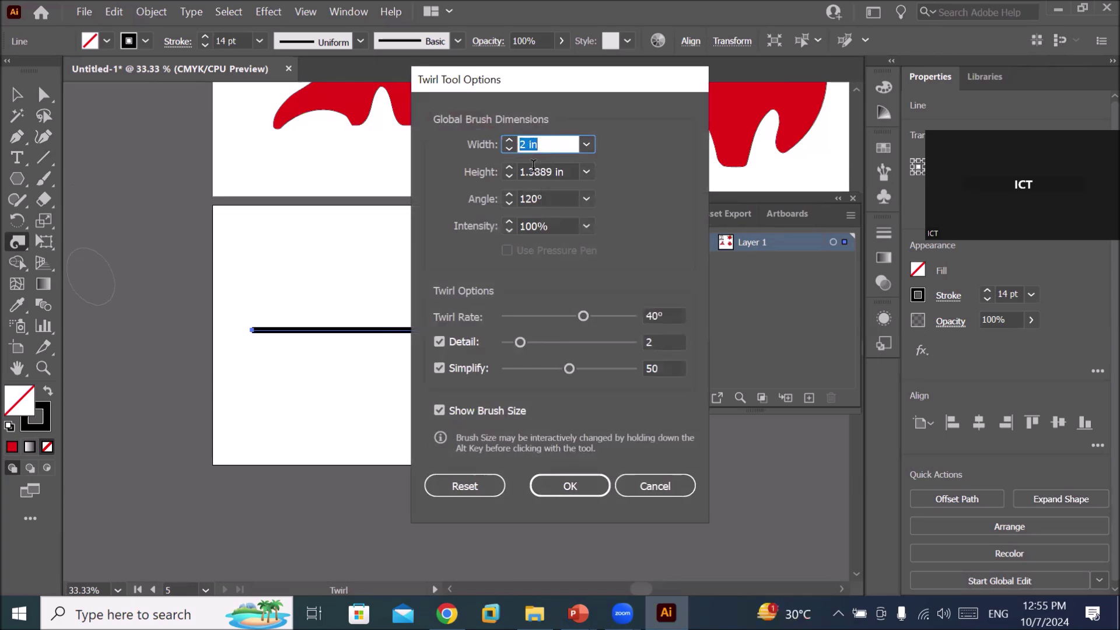
pyautogui.moveTo(523, 172); pyautogui.dragTo(489, 182)
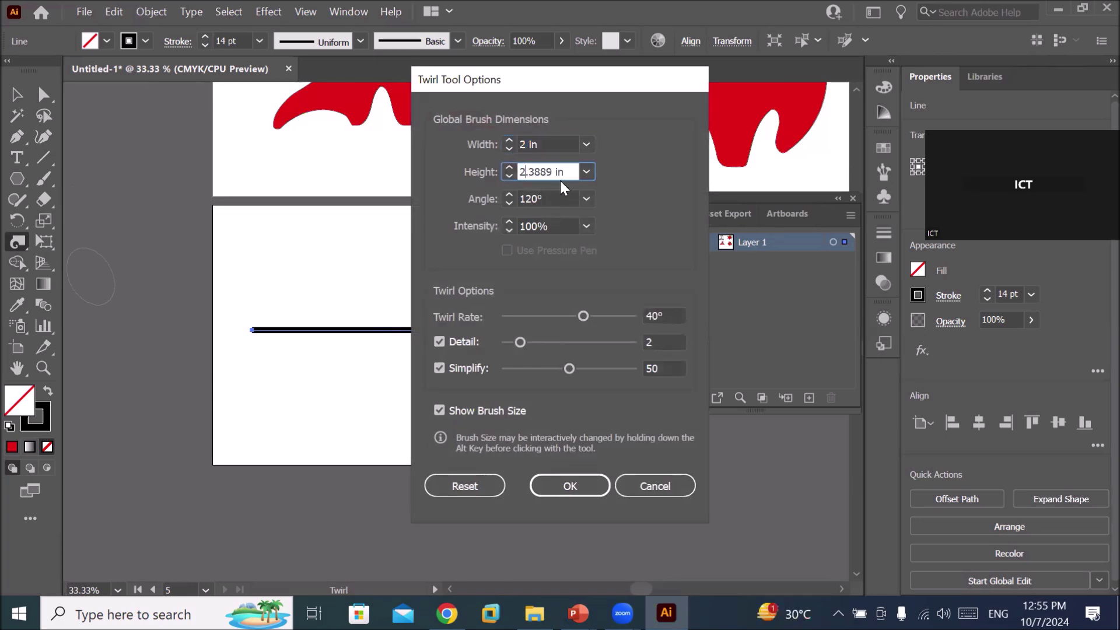
pyautogui.moveTo(563, 171); pyautogui.dragTo(383, 169)
pyautogui.write('2')
pyautogui.click(584, 198)
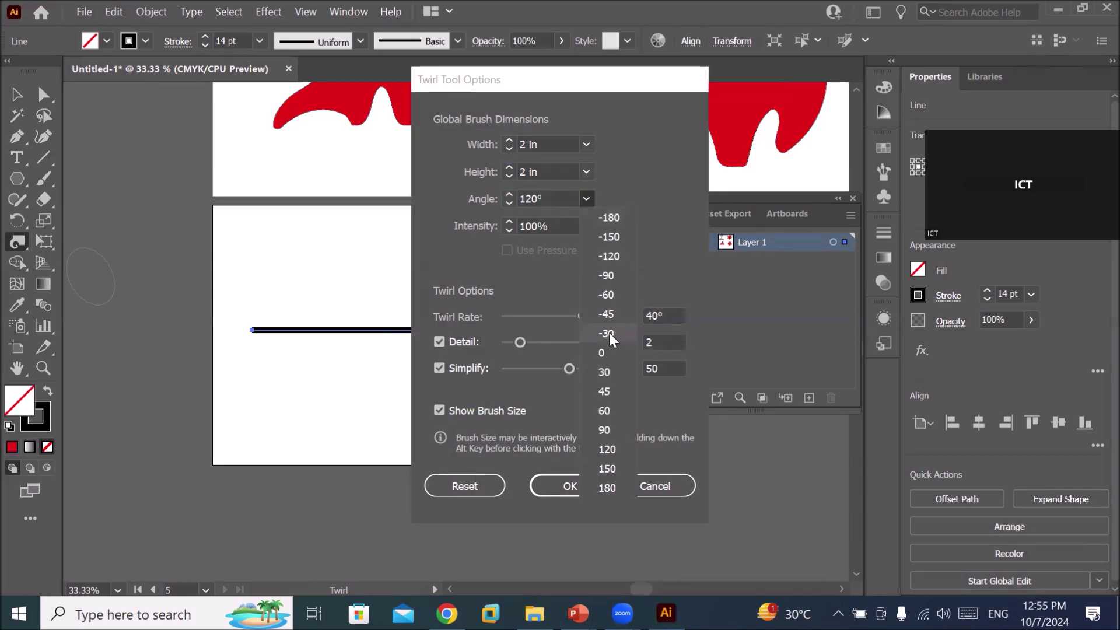
pyautogui.click(606, 349)
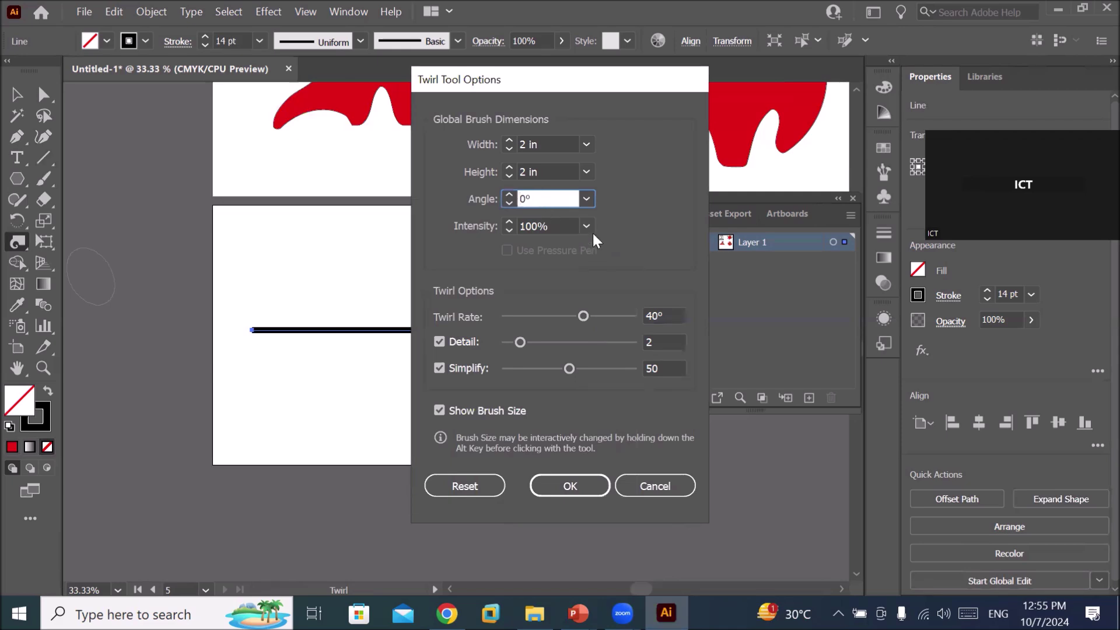
pyautogui.click(573, 487)
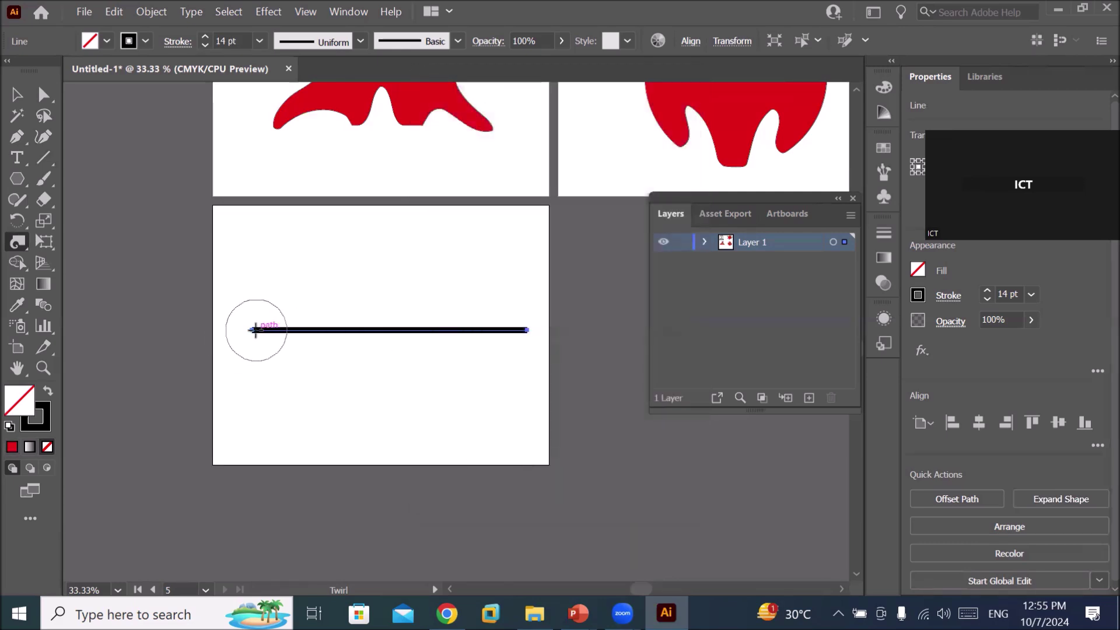
# - Twirl both ends of the thick line into spirals and the middle into a double spiral
pyautogui.scroll(3, 256, 330)
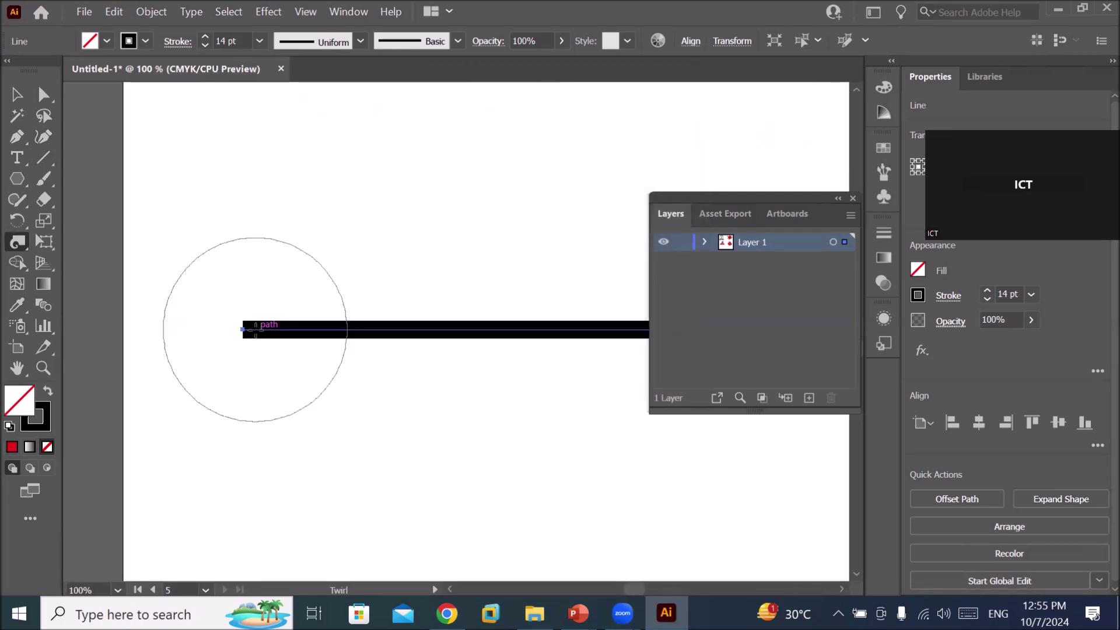
pyautogui.moveTo(255, 330); pyautogui.dragTo(257, 331)
pyautogui.scroll(-3, 257, 330)
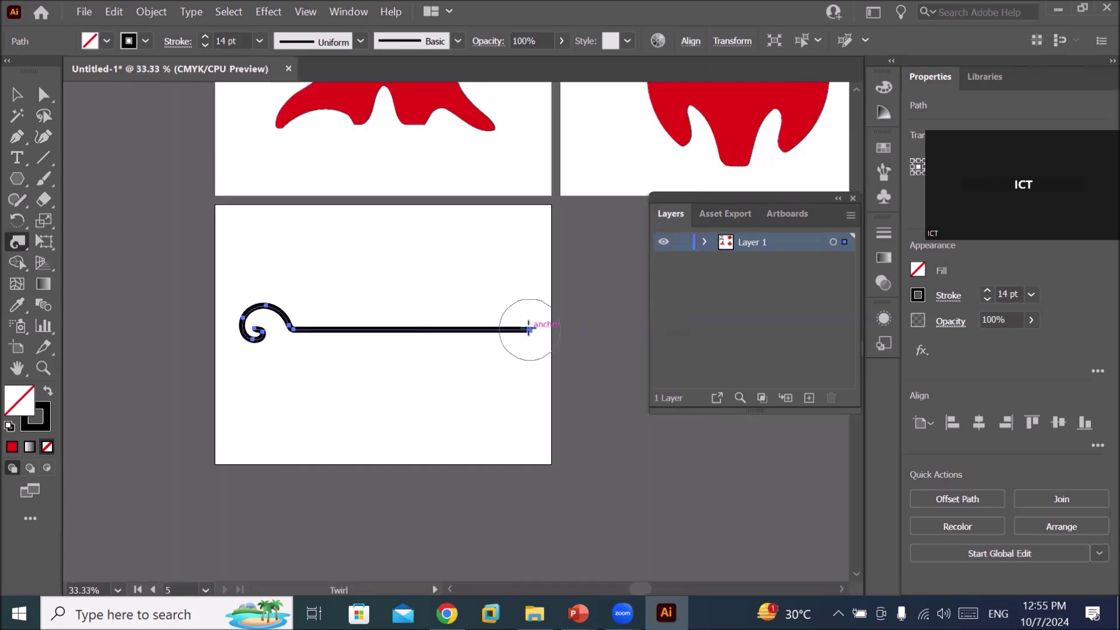
pyautogui.moveTo(528, 330); pyautogui.dragTo(529, 330)
pyautogui.moveTo(396, 331); pyautogui.dragTo(395, 332)
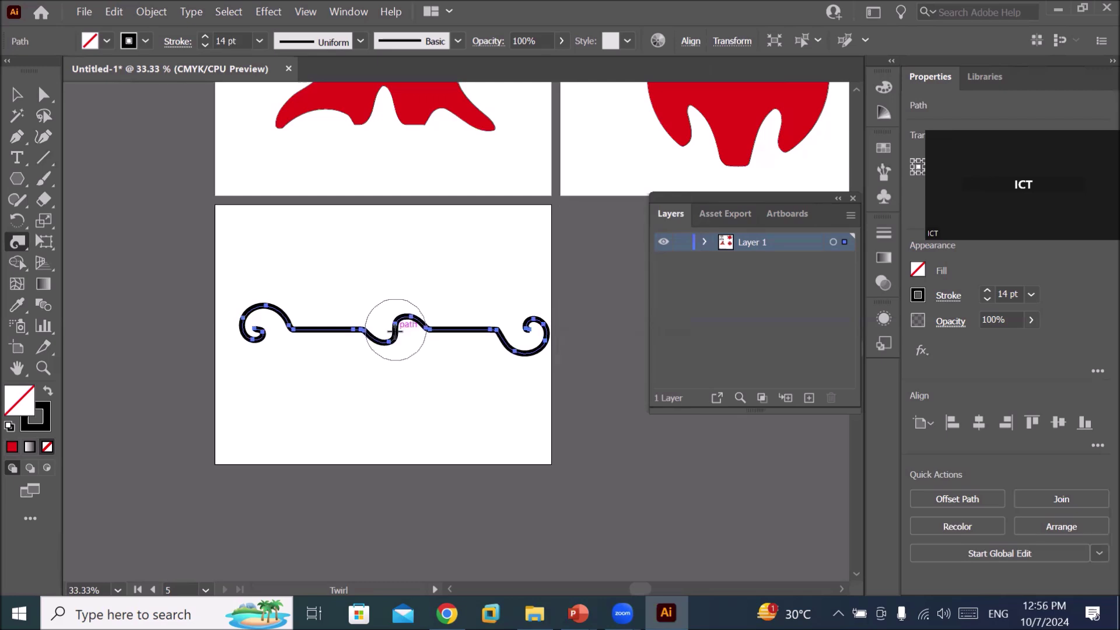
pyautogui.moveTo(395, 331); pyautogui.dragTo(395, 331)
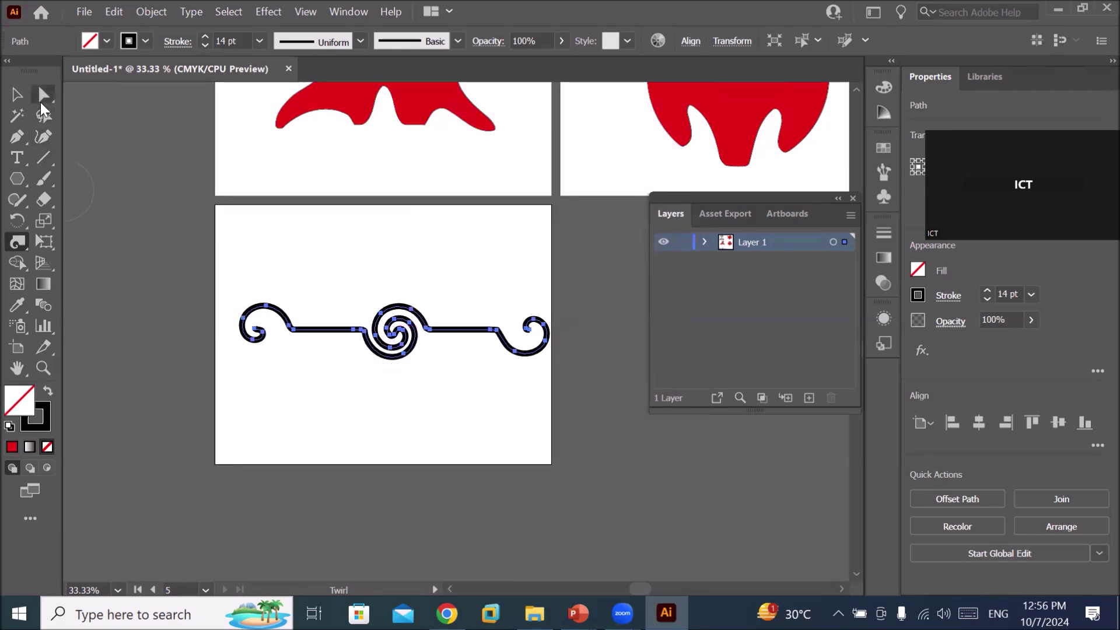
# - Move the spiral line to the artboard's top and drag a copy below it
pyautogui.click(17, 94)
pyautogui.moveTo(309, 331); pyautogui.dragTo(305, 236)
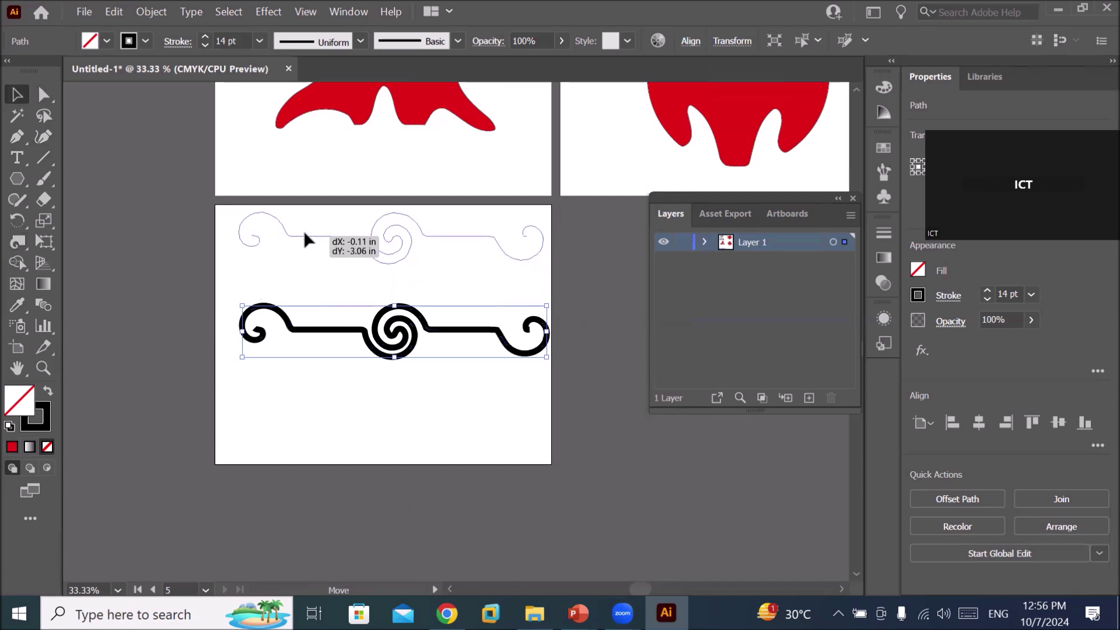
pyautogui.moveTo(305, 236); pyautogui.dragTo(306, 292)
# - Repeat the copy with Ctrl+D for more spiral rows, then pan up to the upper artboards
pyautogui.hotkey('ctrl', 'd')
pyautogui.hotkey('ctrl', 'd')
pyautogui.hotkey('ctrl', 'd')
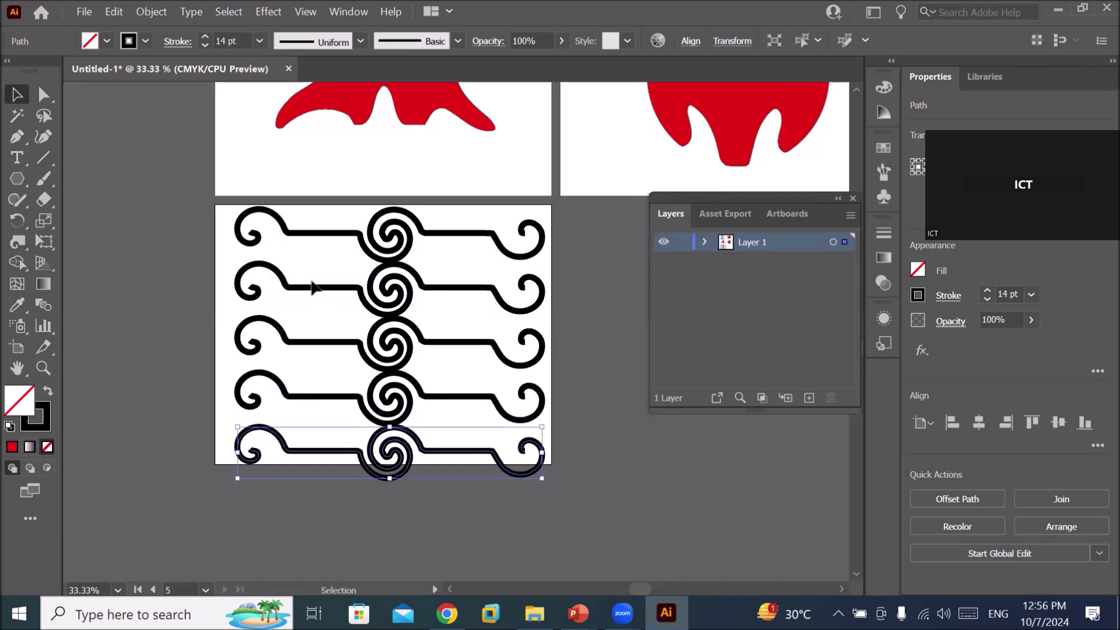
pyautogui.scroll(-1, 372, 294)
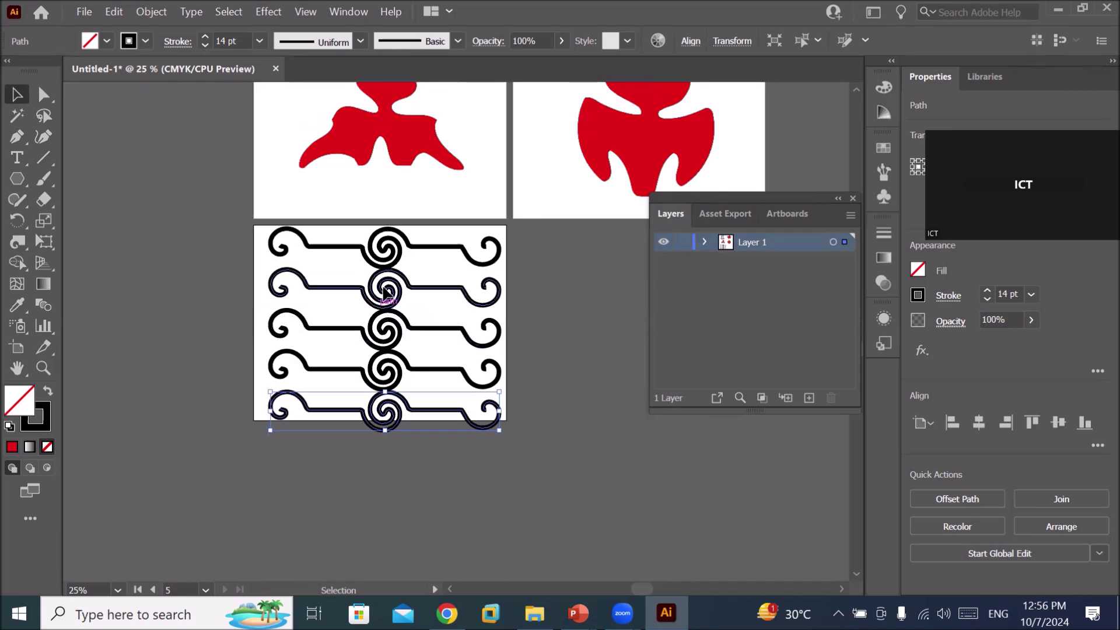
pyautogui.moveTo(492, 190)
pyautogui.mouseDown()
pyautogui.moveTo(451, 307)
pyautogui.moveTo(418, 360)
pyautogui.moveTo(426, 469)
pyautogui.mouseUp()
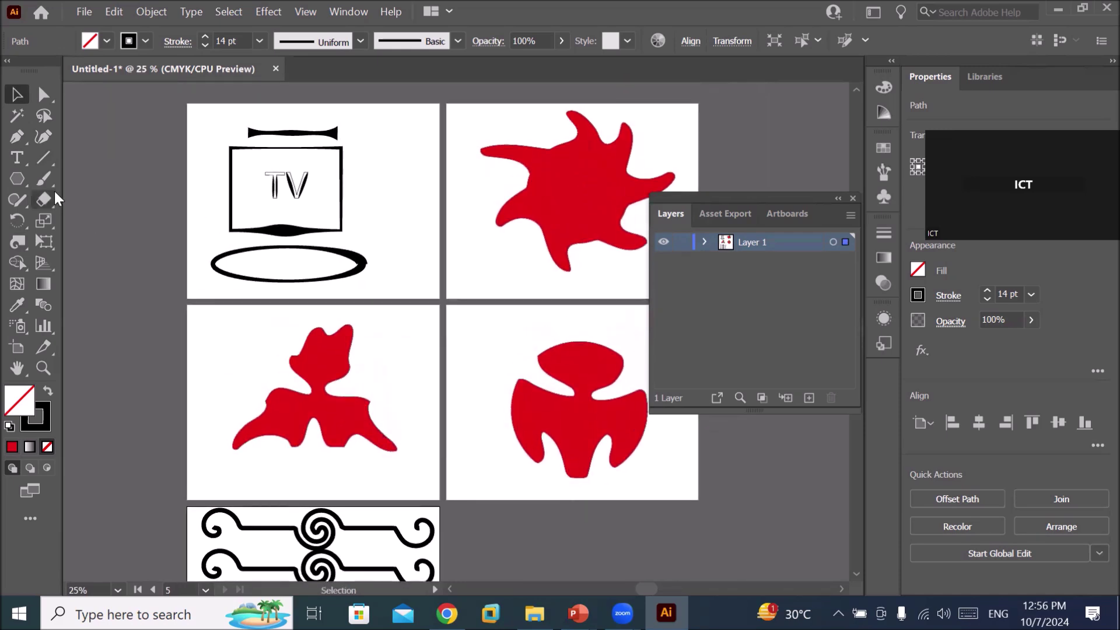
# - Delete all artwork and draw a five-point star on the first artboard, zoomed in
pyautogui.hotkey('ctrl', 'a')
pyautogui.press('Delete')
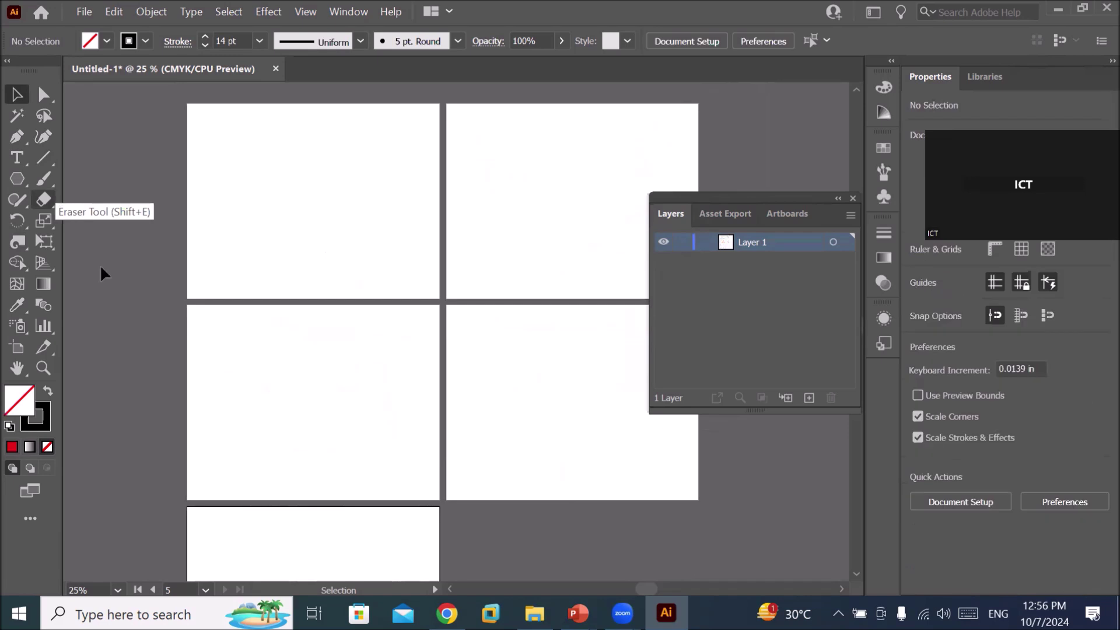
pyautogui.click(20, 177)
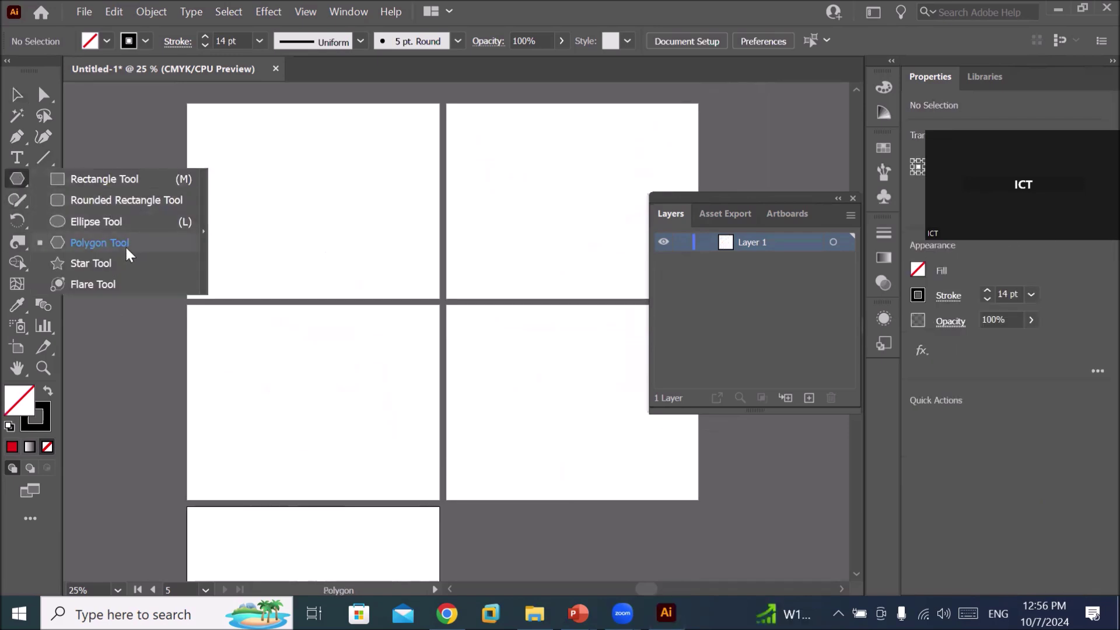
pyautogui.click(95, 268)
pyautogui.moveTo(266, 165); pyautogui.dragTo(305, 216)
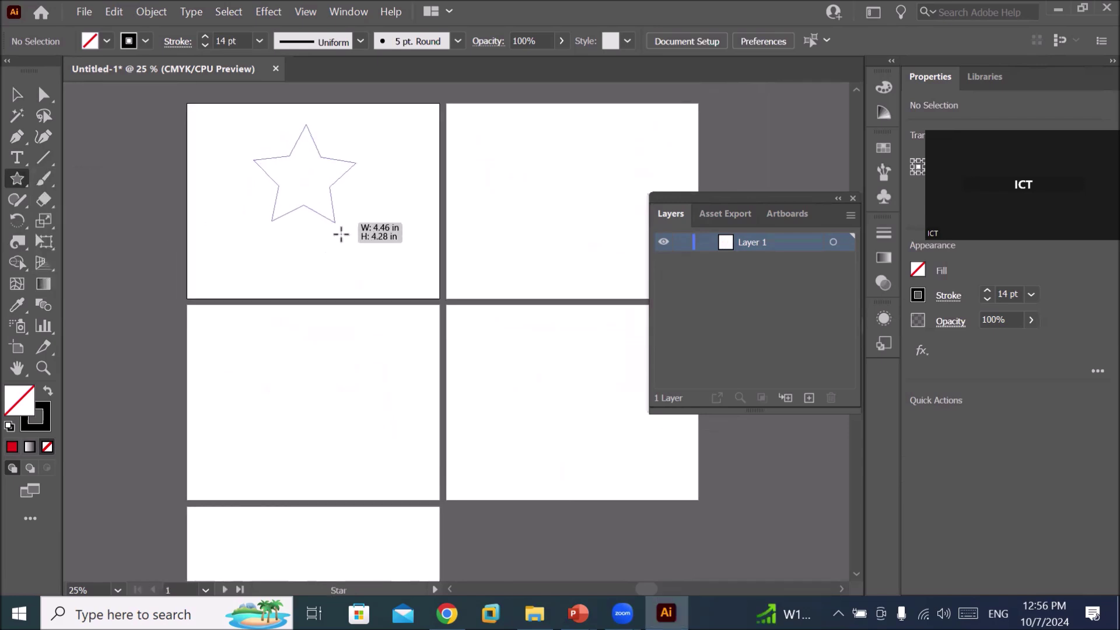
pyautogui.moveTo(305, 215); pyautogui.dragTo(356, 251)
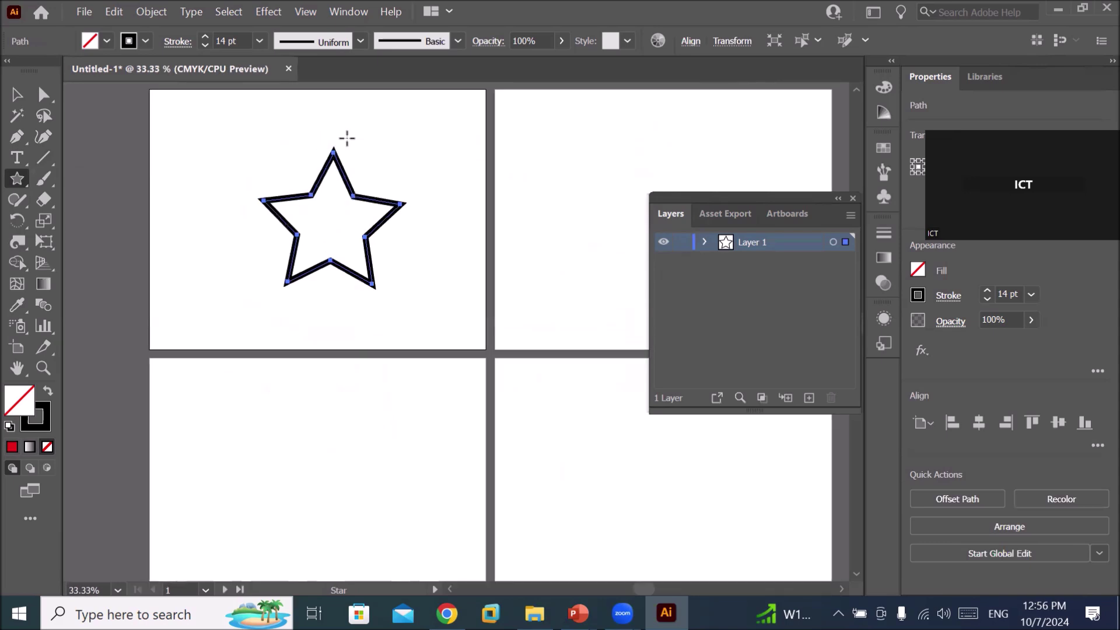
pyautogui.hotkey('ctrl', '+')
pyautogui.hotkey('ctrl', '+')
pyautogui.hotkey('ctrl', '+')
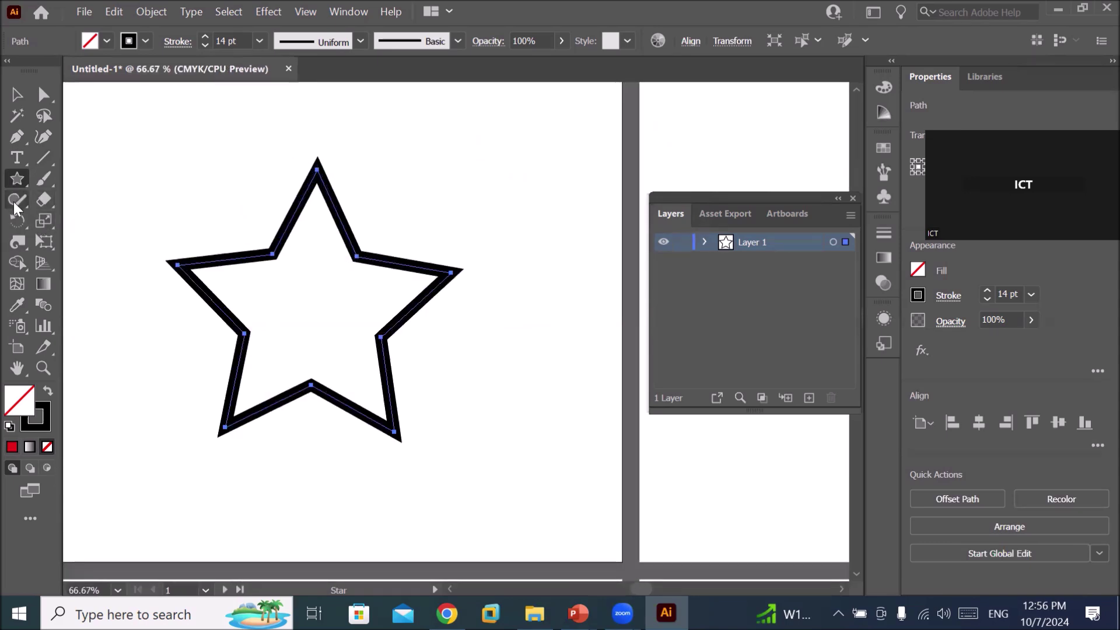
pyautogui.click(18, 242)
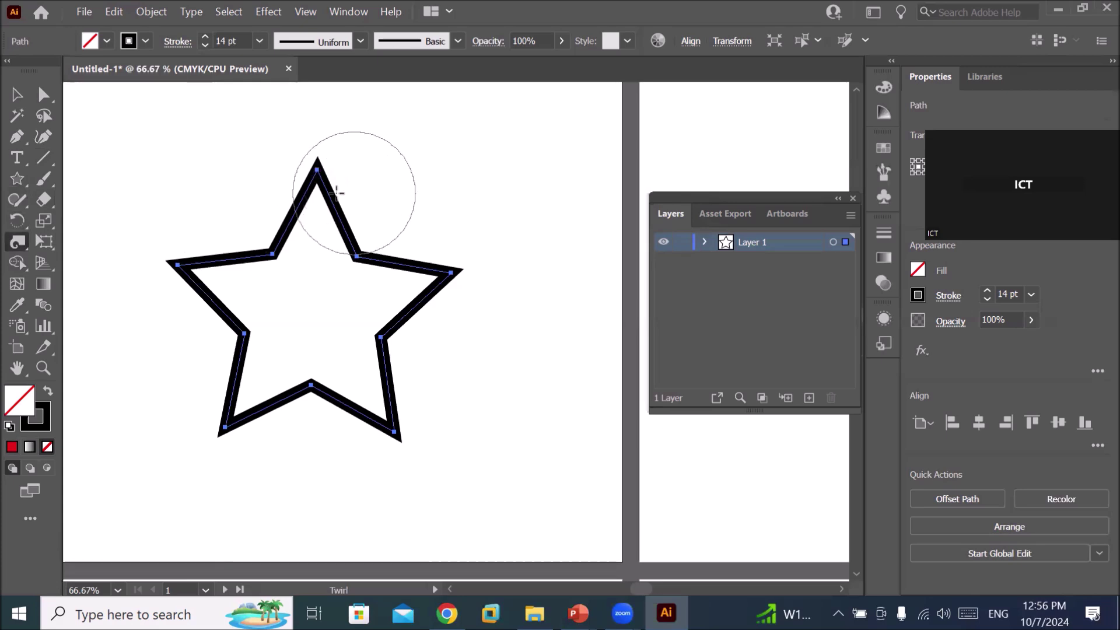
# - Twirl the star's top, bottom-right, bottom-left and right points into curled hooks
pyautogui.click(317, 170)
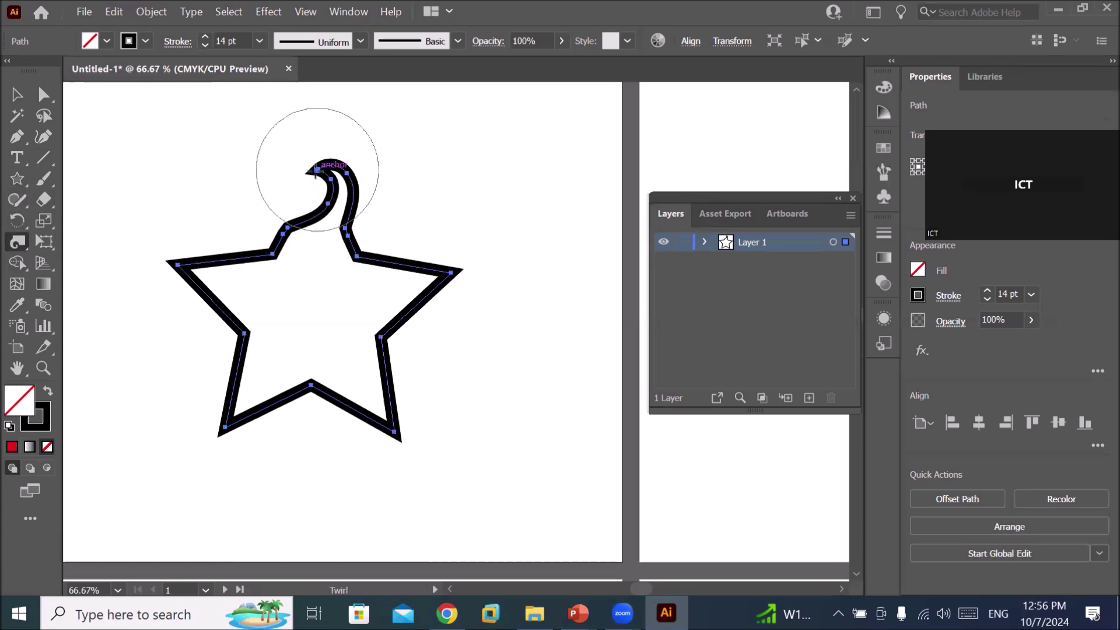
pyautogui.click(397, 434)
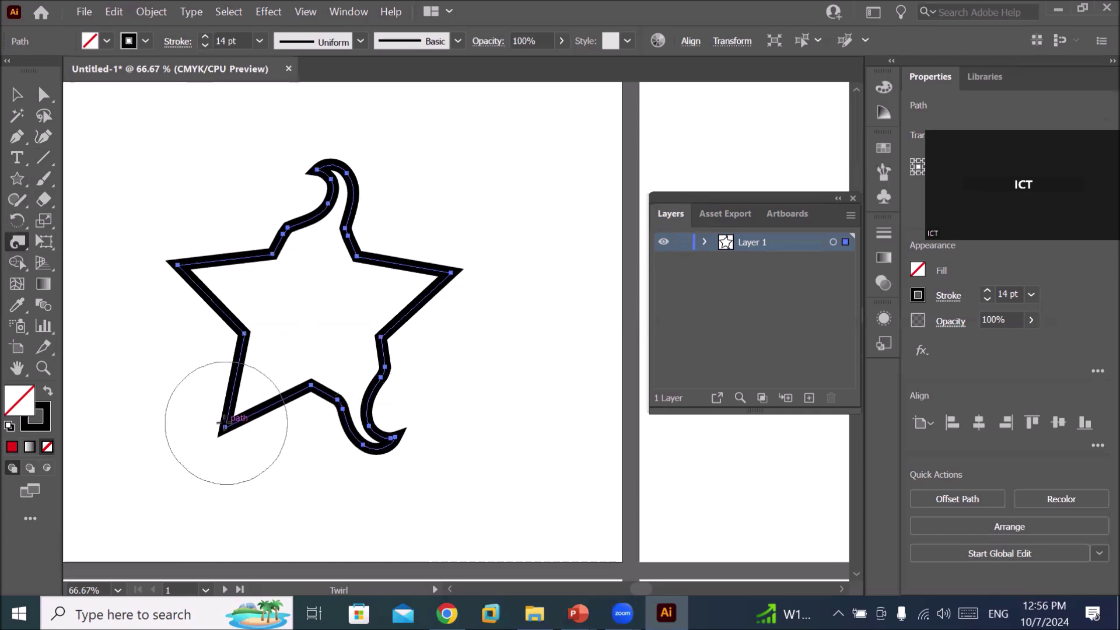
pyautogui.click(225, 422)
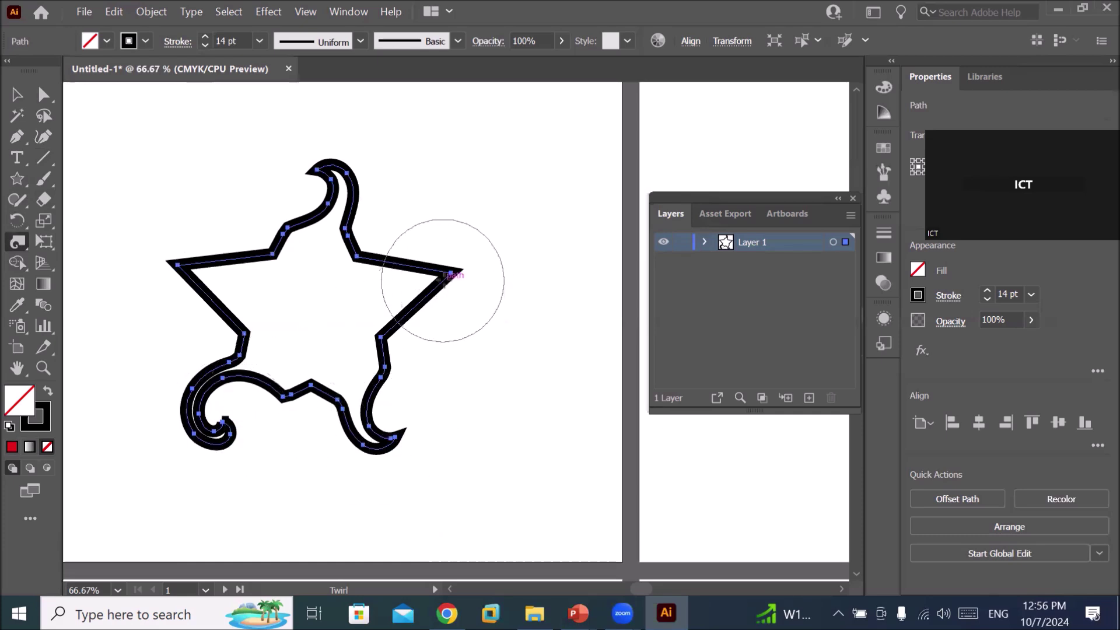
pyautogui.click(445, 276)
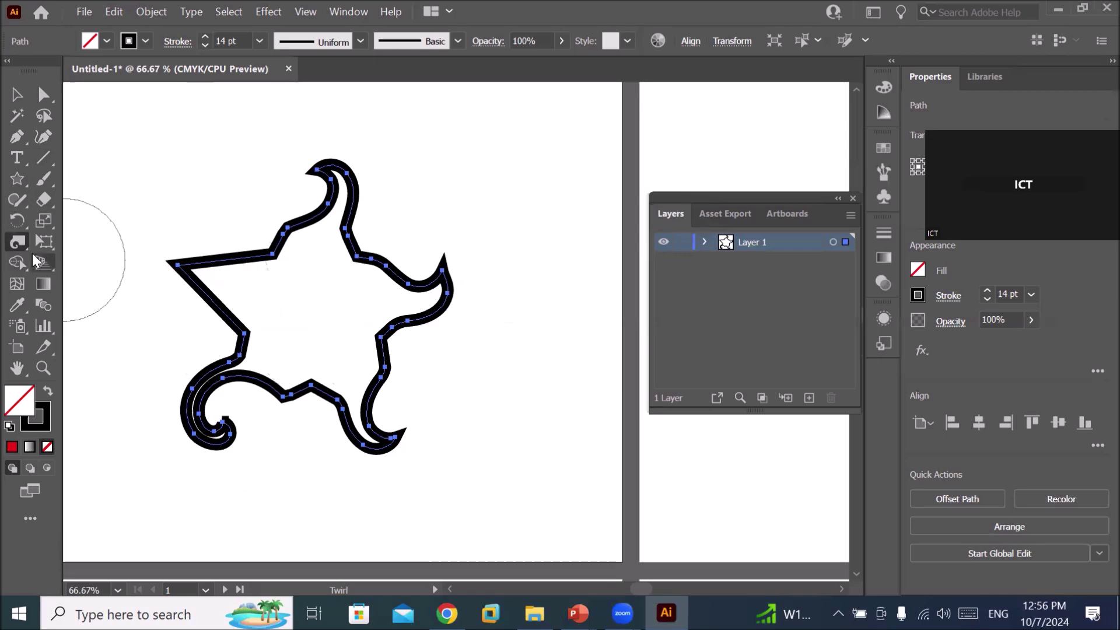
# - Reset the Twirl brush to its 1.3889 in default size and lower intensity to 37%
pyautogui.doubleClick(18, 244)
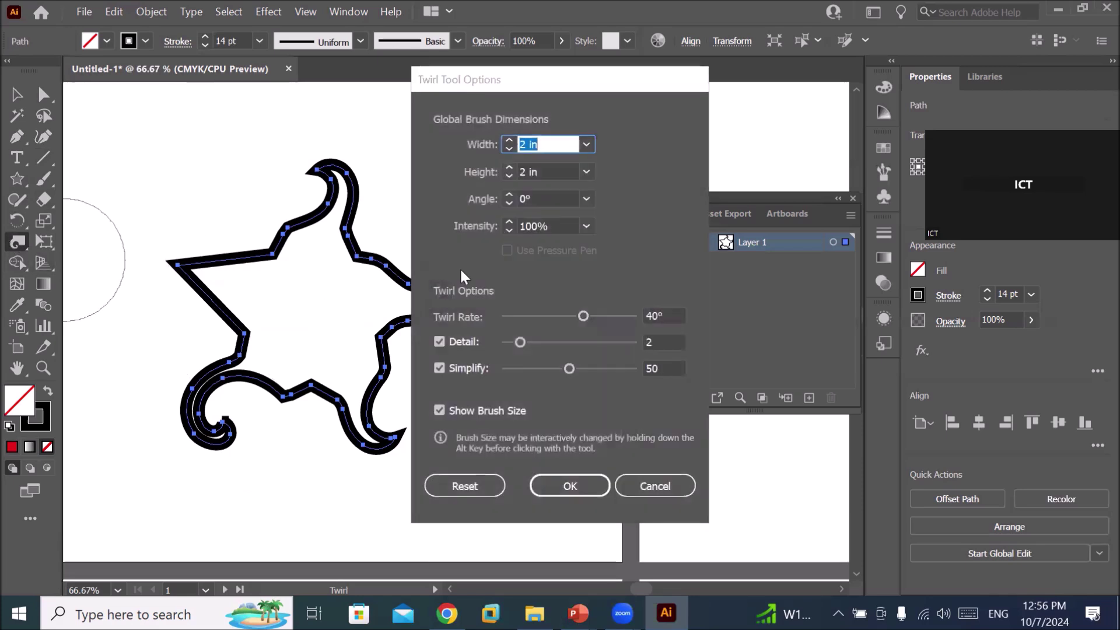
pyautogui.click(586, 226)
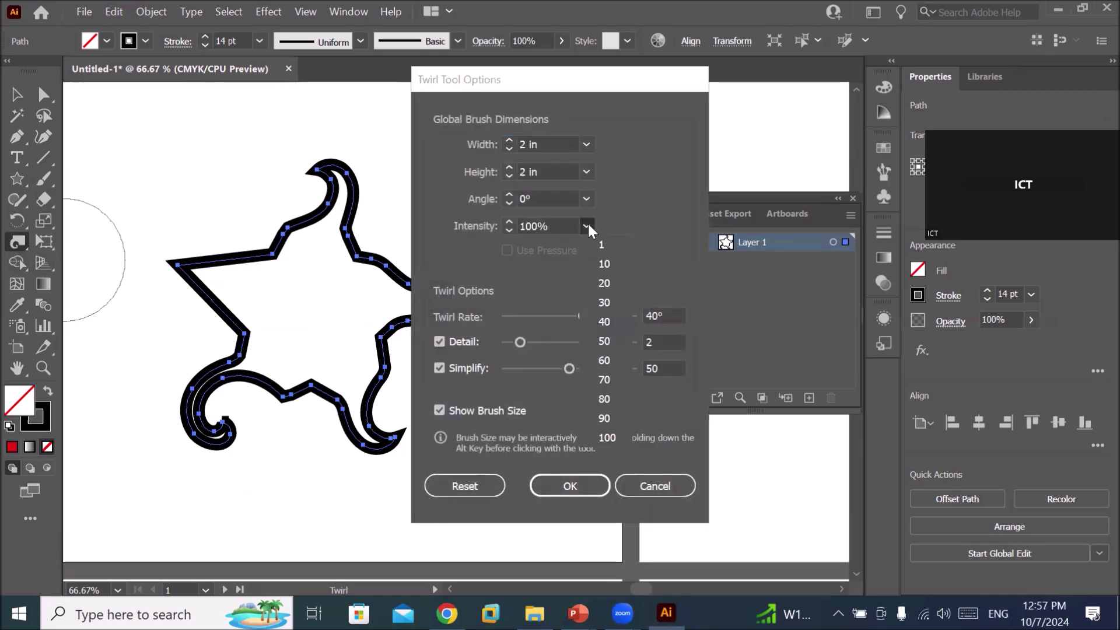
pyautogui.click(461, 484)
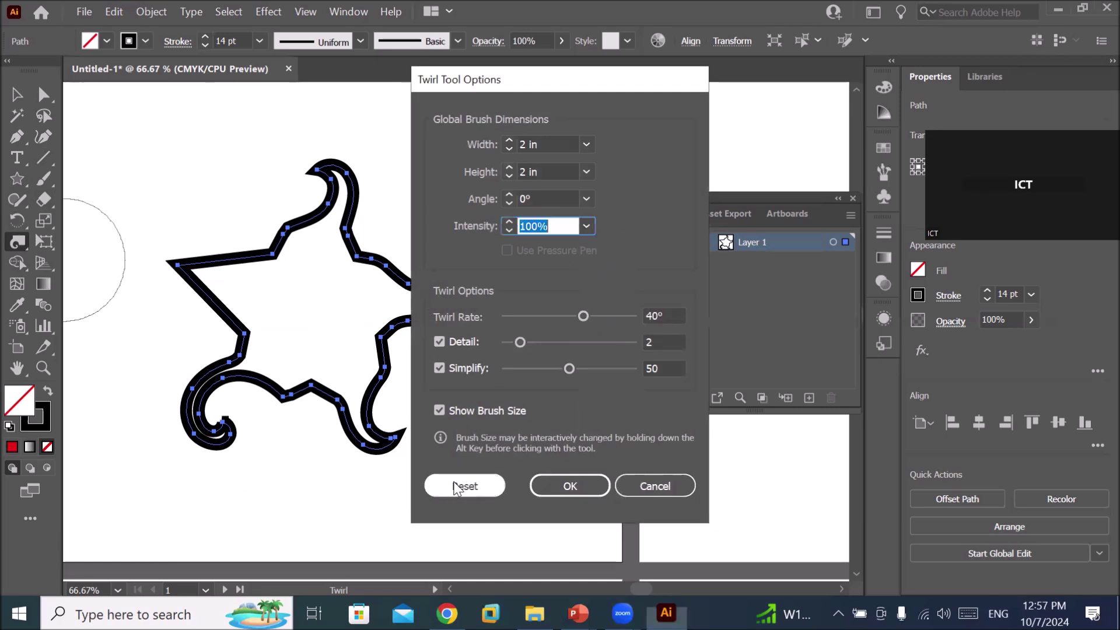
pyautogui.click(454, 485)
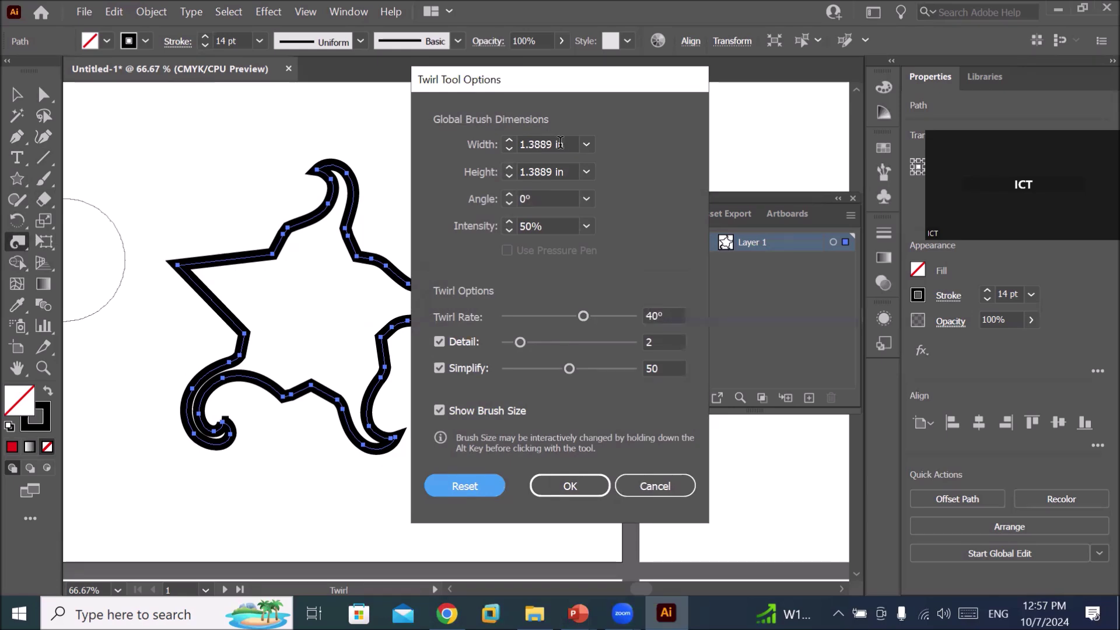
pyautogui.click(510, 231)
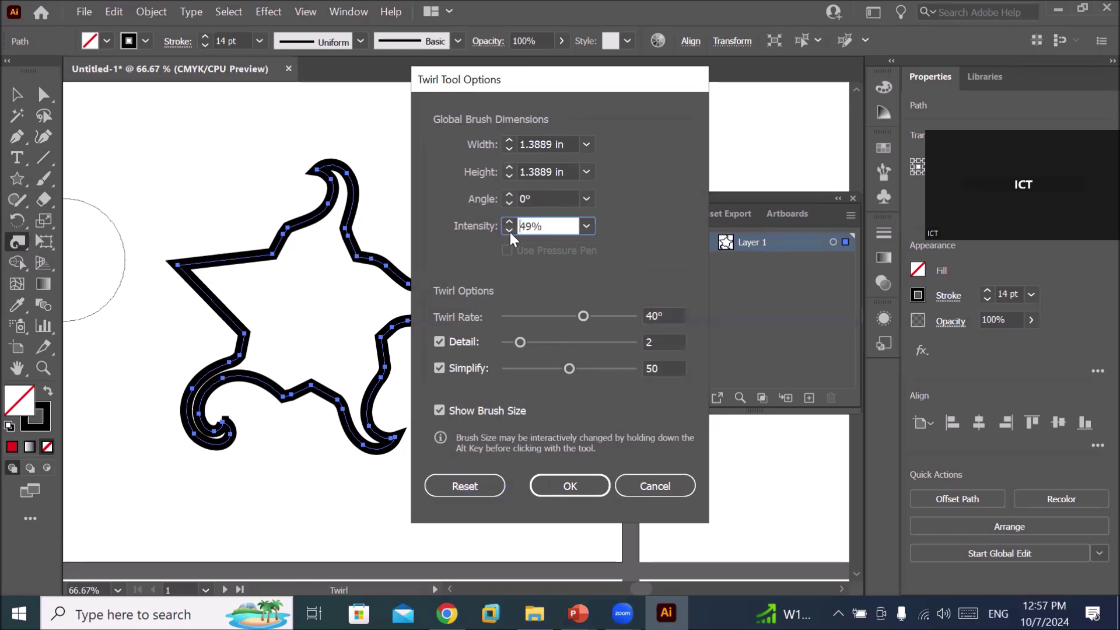
pyautogui.click(510, 232)
pyautogui.click(553, 487)
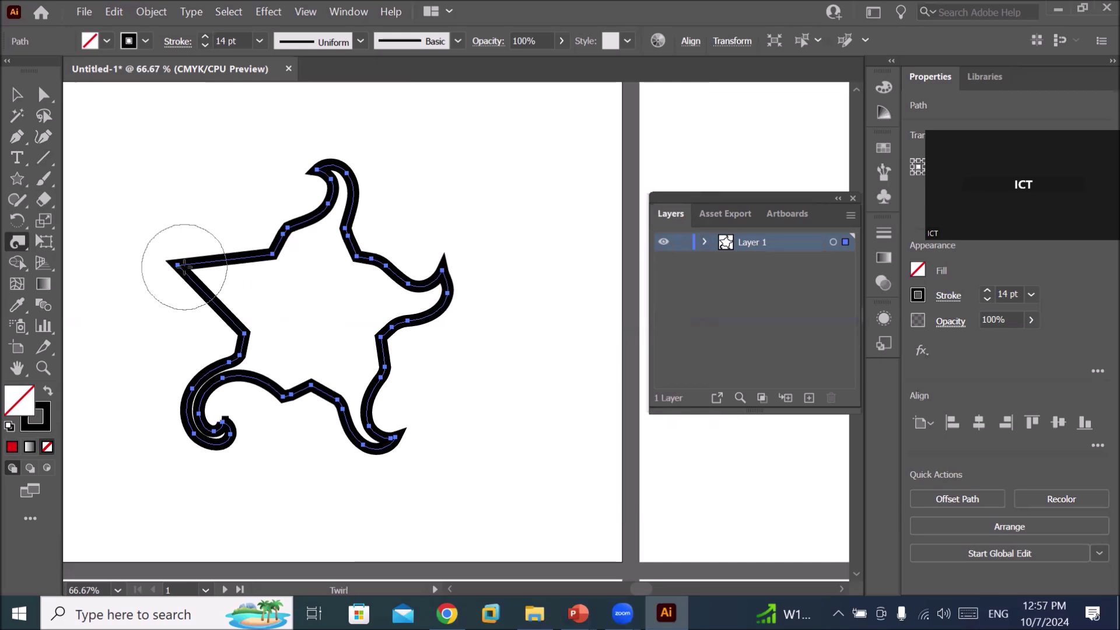
# - Twirl the star's left point into a spiral and thin the star's outline stroke
pyautogui.click(184, 266)
pyautogui.moveTo(184, 267); pyautogui.dragTo(184, 268)
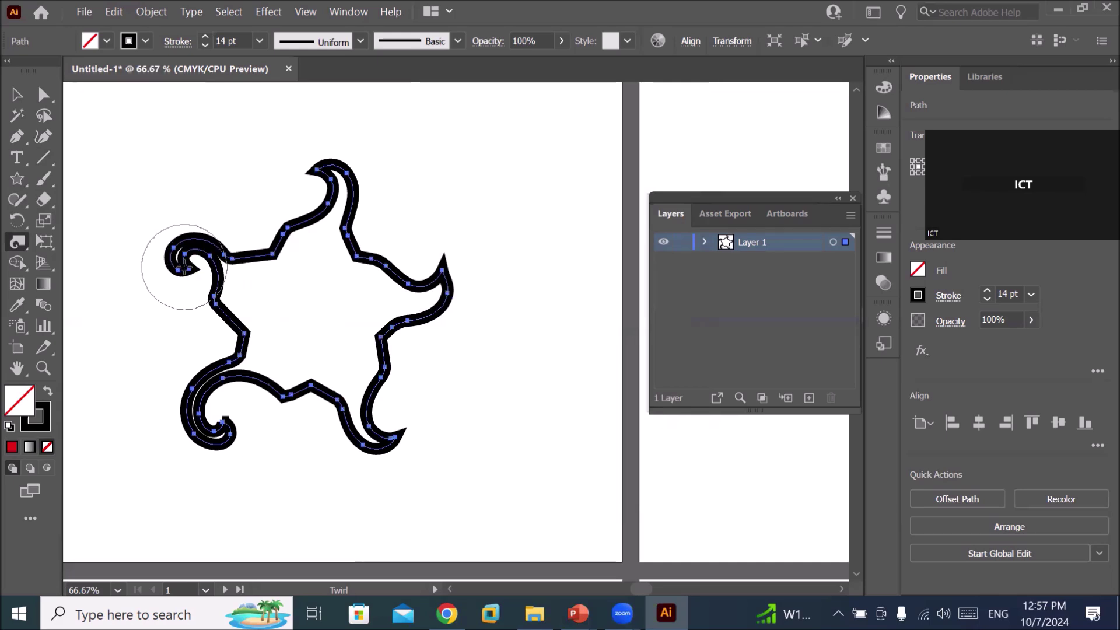
pyautogui.click(206, 45)
pyautogui.click(205, 45)
pyautogui.click(206, 44)
pyautogui.click(205, 45)
pyautogui.click(206, 45)
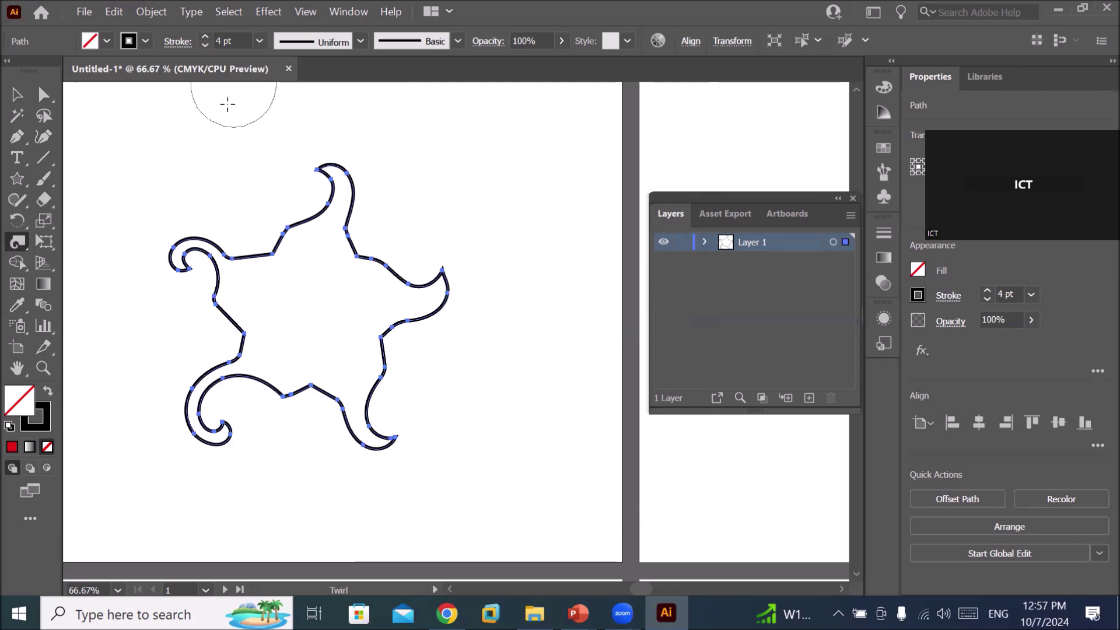
# - Pan the view away from the star to blank artboard space
pyautogui.moveTo(490, 385)
pyautogui.mouseDown()
pyautogui.moveTo(201, 332)
pyautogui.moveTo(64, 327)
pyautogui.mouseUp()
pyautogui.moveTo(393, 300); pyautogui.dragTo(248, 378)
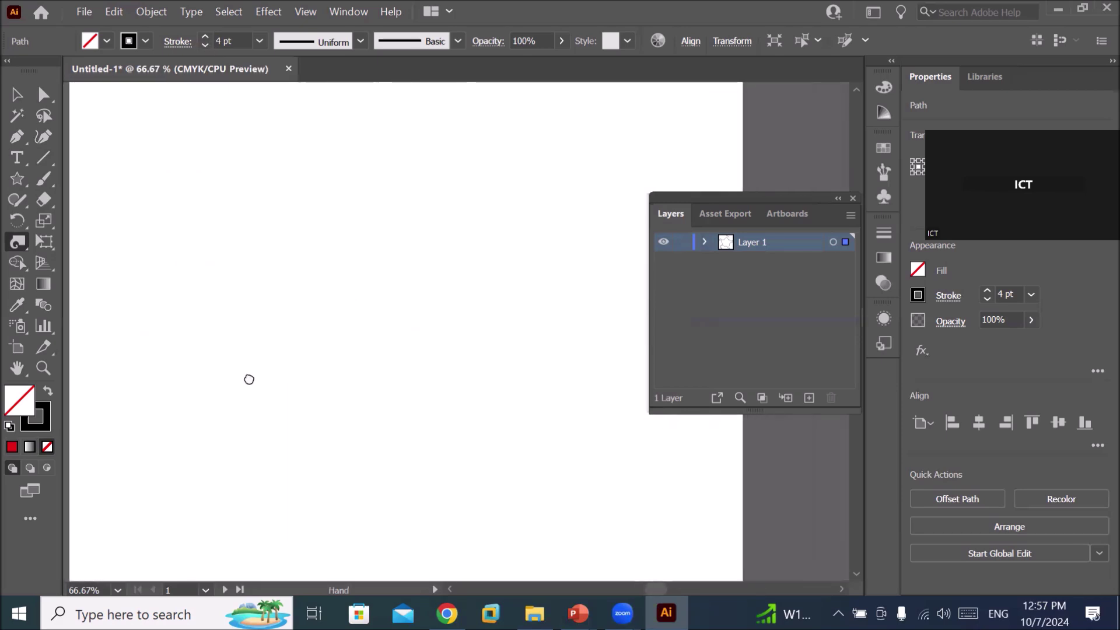
pyautogui.click(18, 156)
# - Add 'Head...' text, enlarge it to about 96 pt, and move it up and left
pyautogui.click(299, 297)
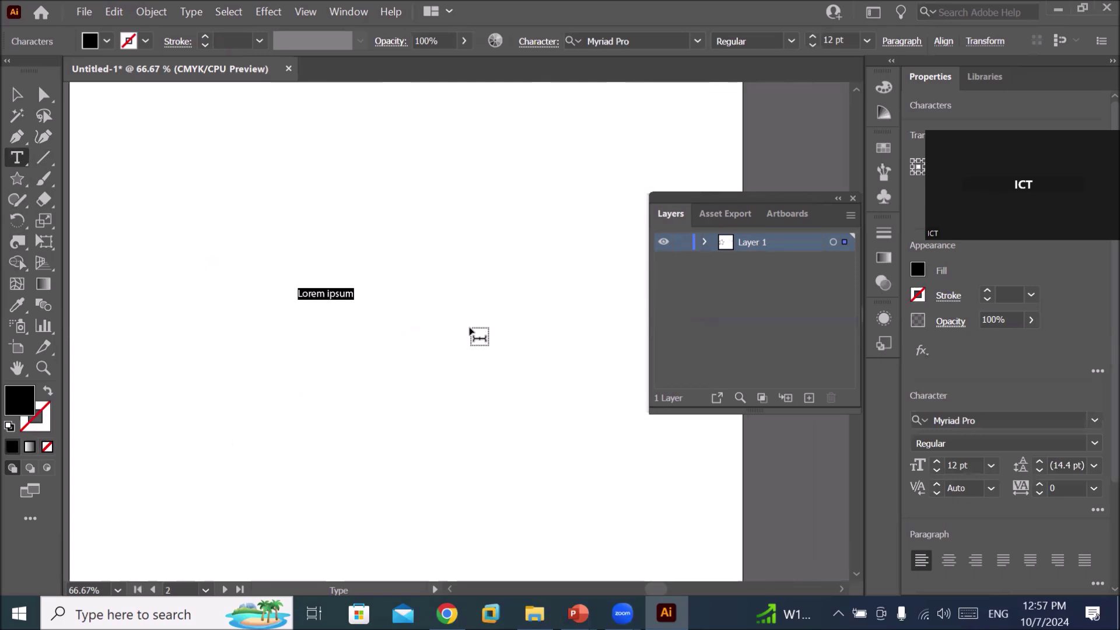
pyautogui.write('Headking')
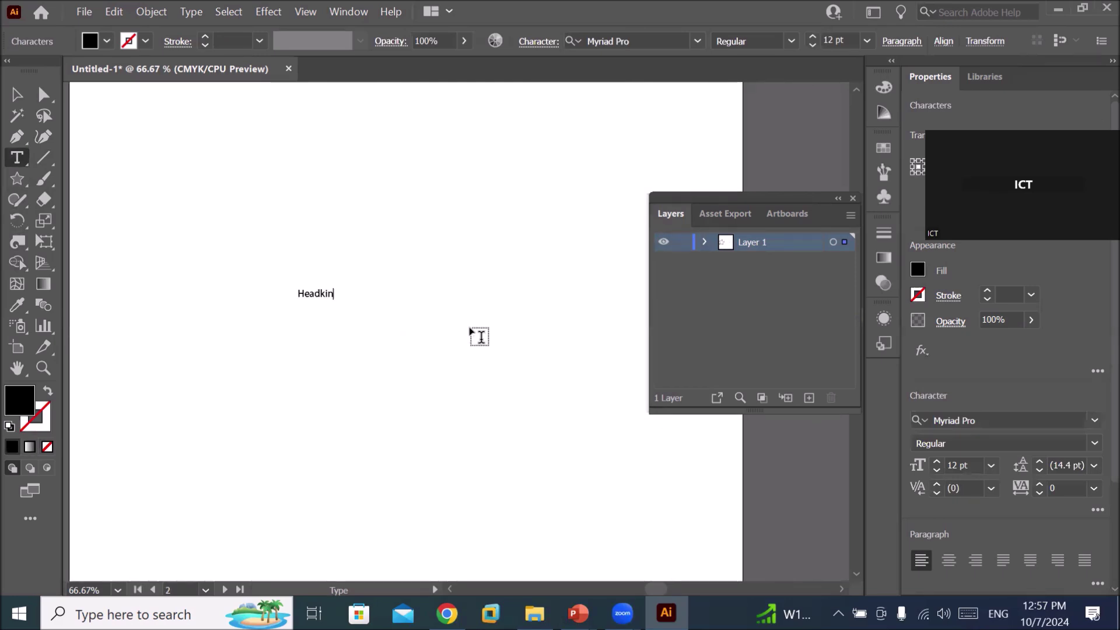
pyautogui.doubleClick(16, 94)
pyautogui.click(709, 425)
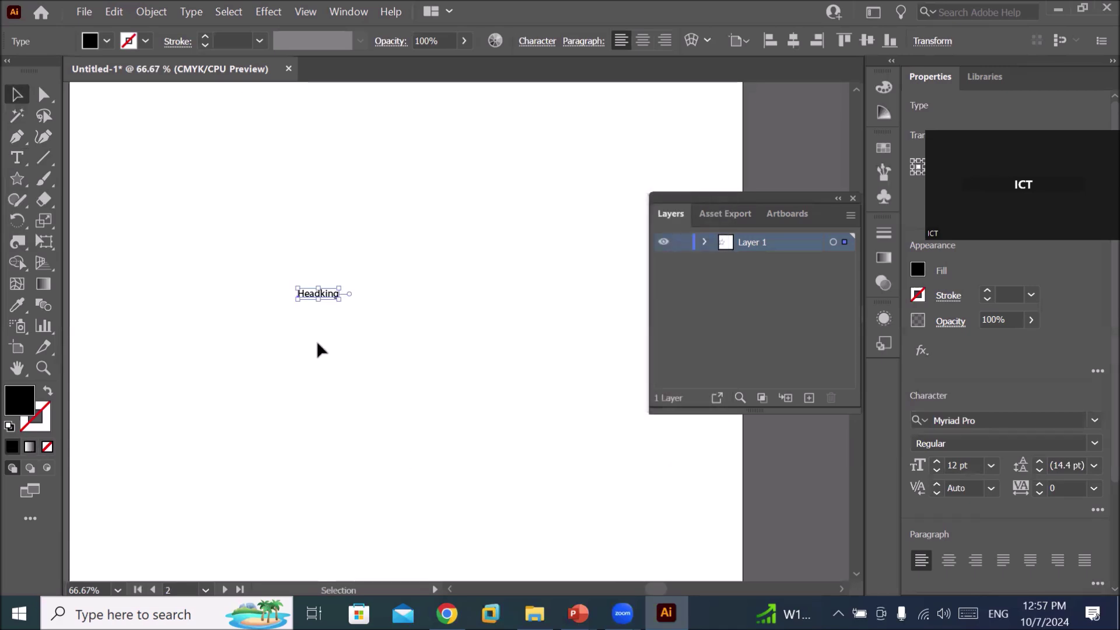
pyautogui.moveTo(339, 297); pyautogui.dragTo(626, 470)
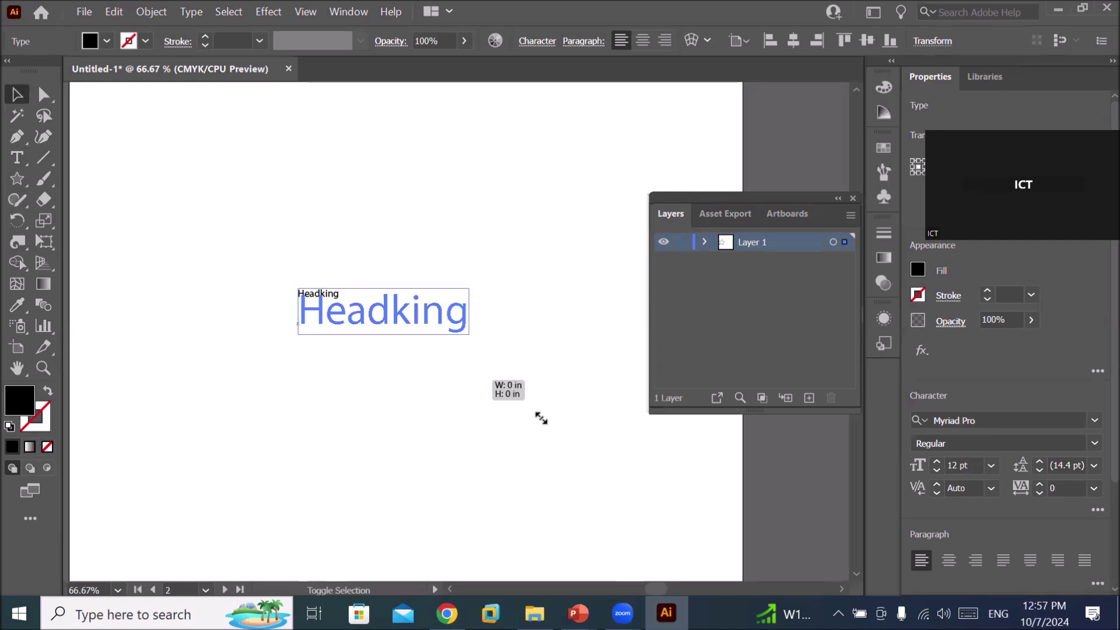
pyautogui.moveTo(525, 352); pyautogui.dragTo(433, 281)
# - Delete the stray 'k' so the text reads 'Heading'
pyautogui.click(17, 157)
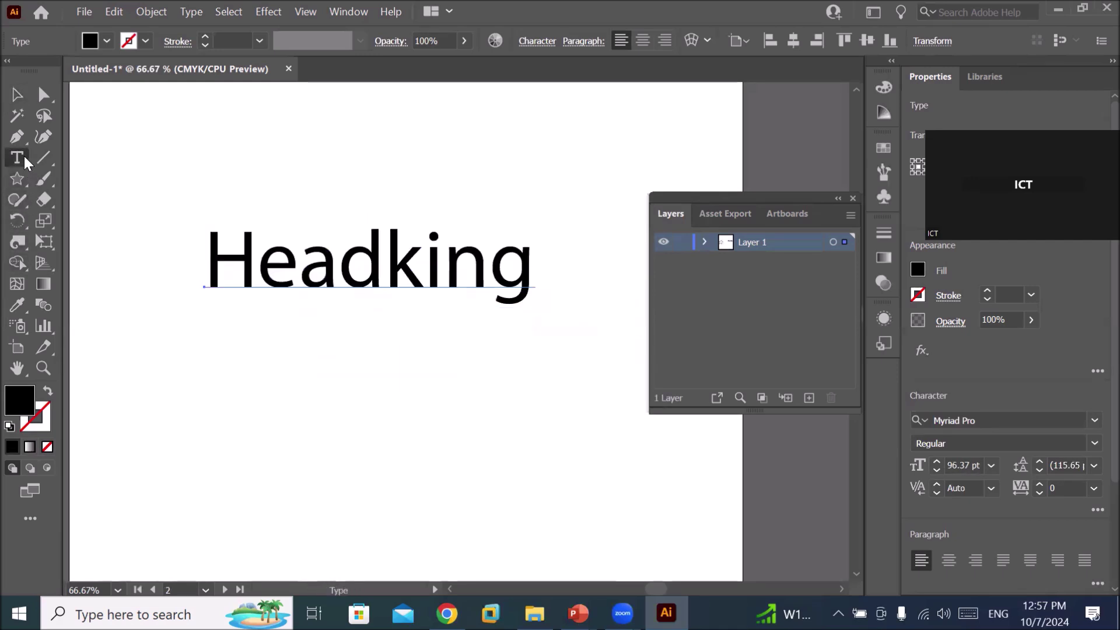
pyautogui.click(422, 256)
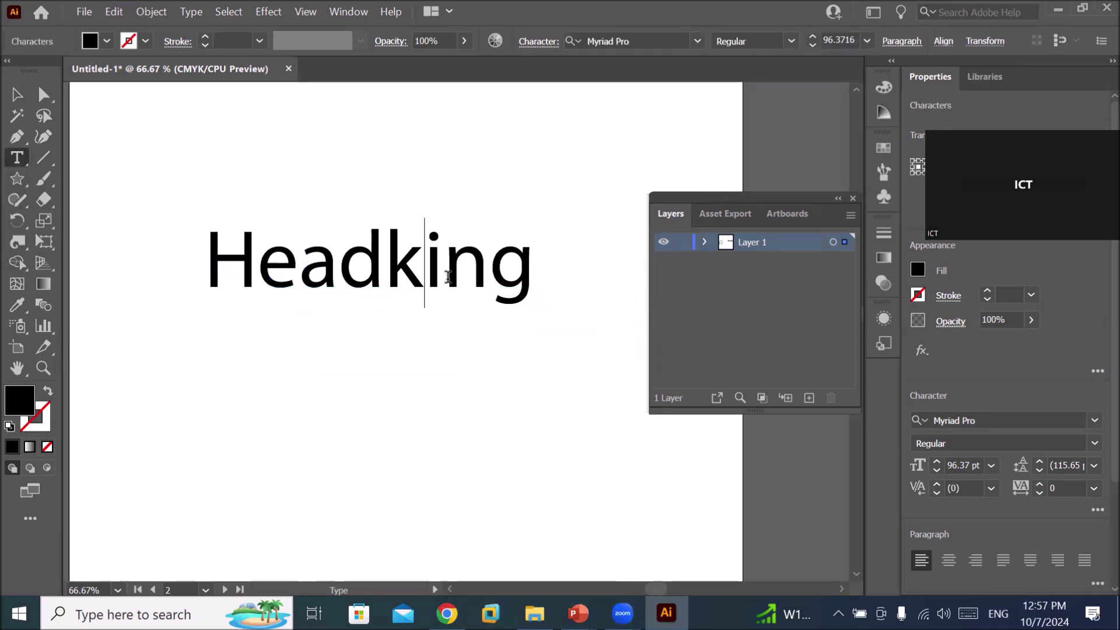
pyautogui.press('BackSpace')
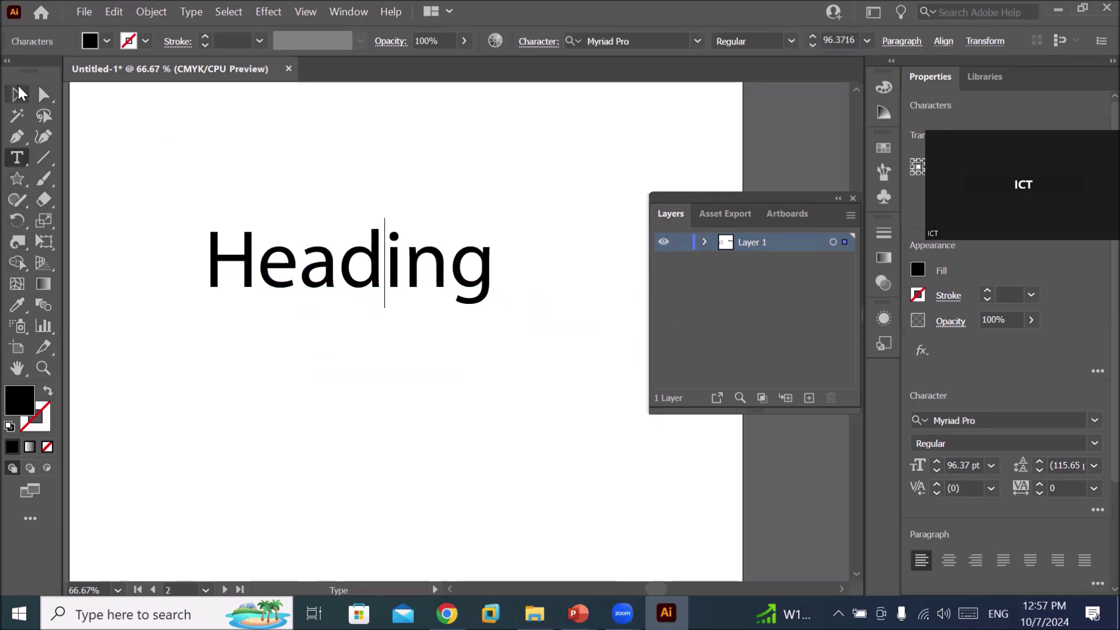
pyautogui.click(17, 94)
pyautogui.rightClick(328, 259)
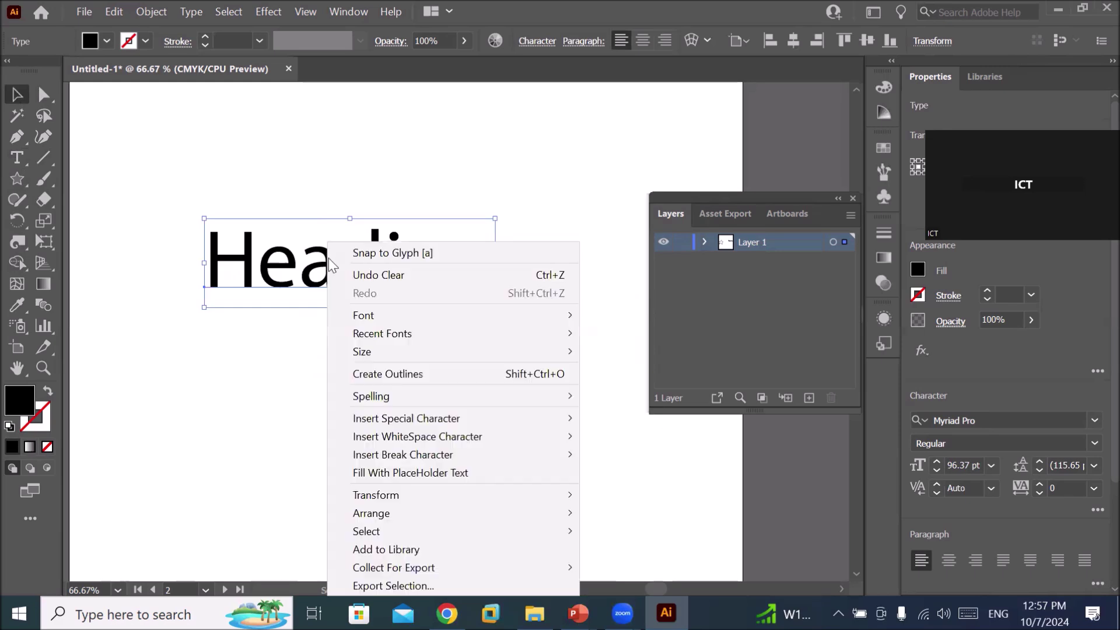
# - Convert the Heading text to outlines and zoom in
pyautogui.click(419, 376)
pyautogui.keyDown('alt'); pyautogui.scroll(2, 186, 227); pyautogui.keyUp('alt')
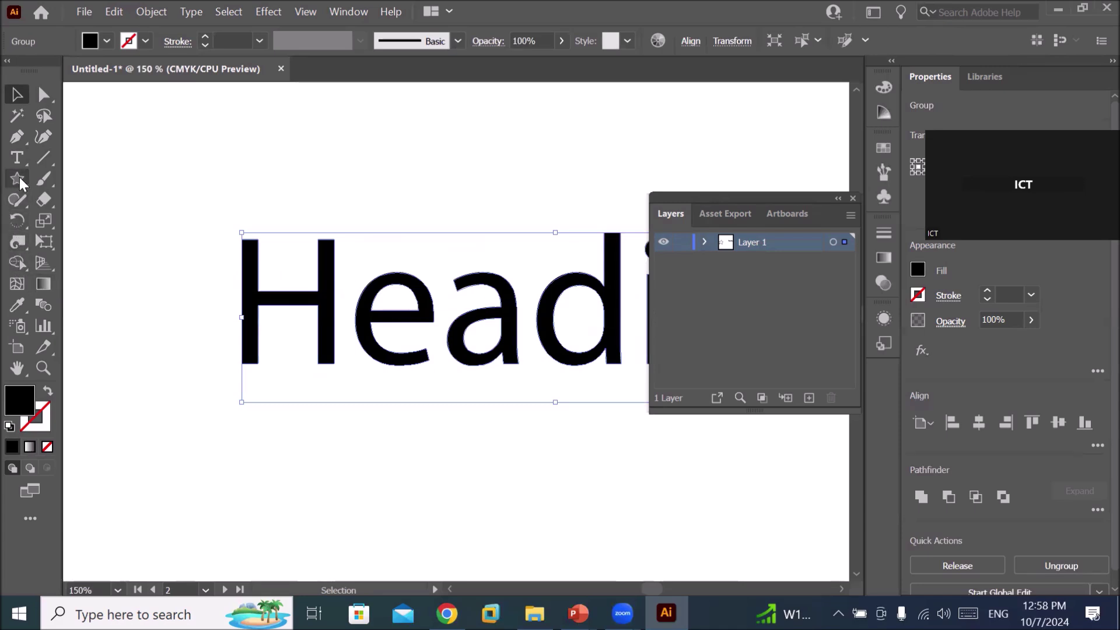
pyautogui.click(17, 240)
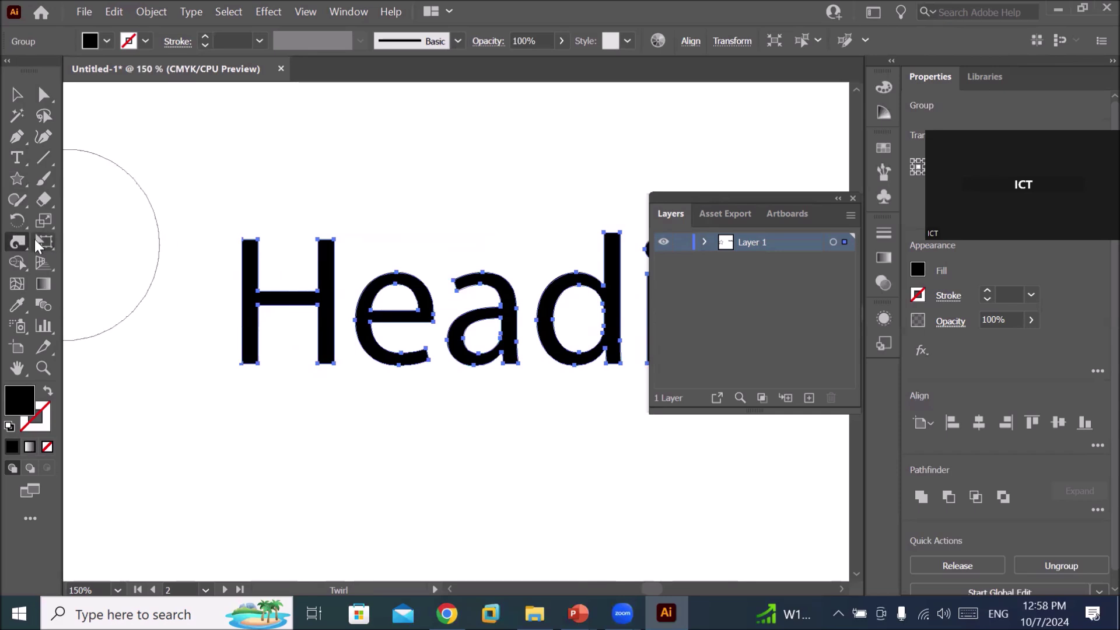
# - Set the Twirl brush width and height both to 0.5 in
pyautogui.doubleClick(13, 242)
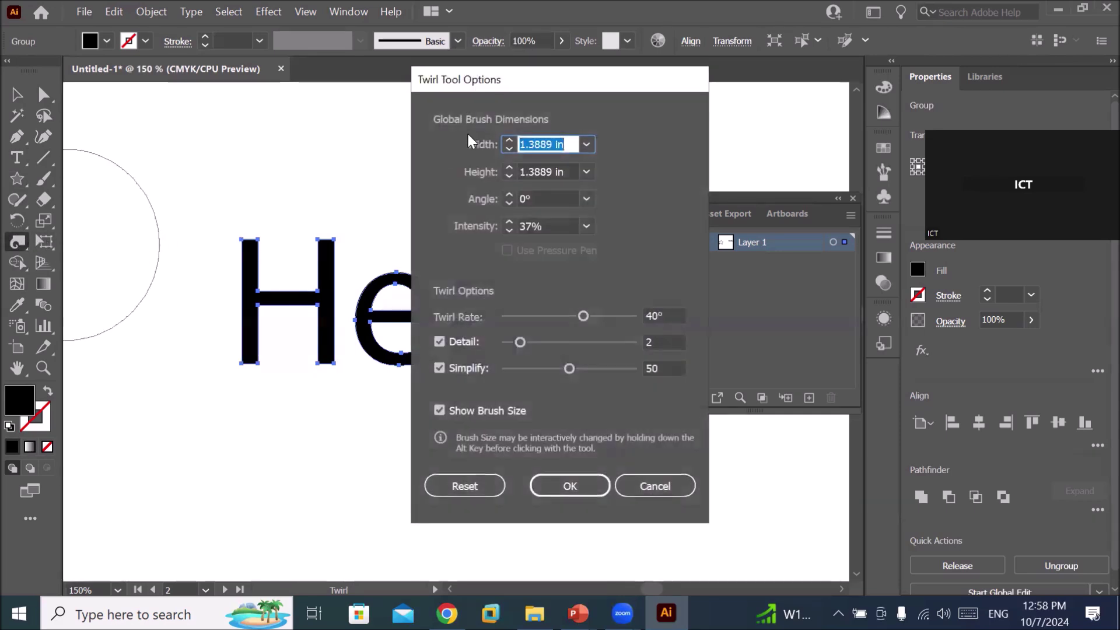
pyautogui.click(547, 144)
pyautogui.doubleClick(546, 143)
pyautogui.write('.5')
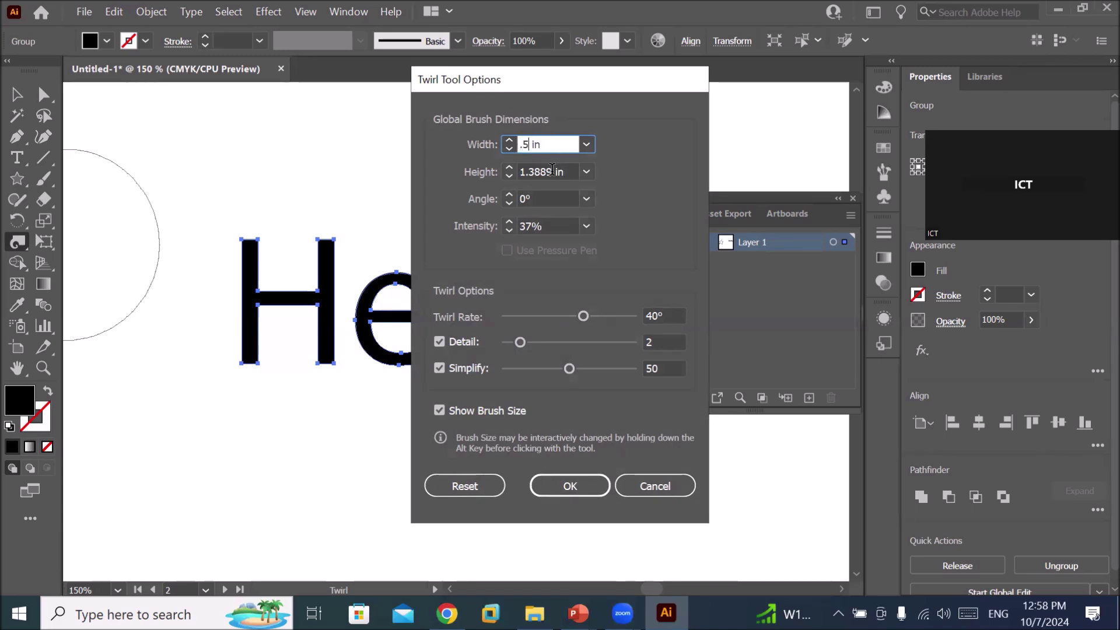
pyautogui.press('Tab')
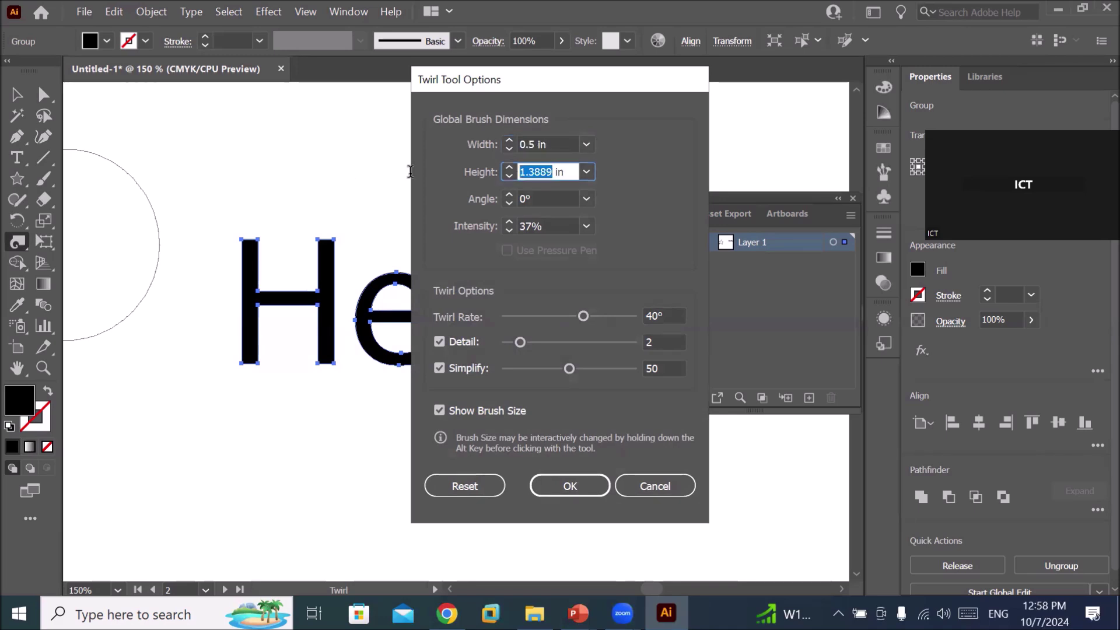
pyautogui.write('.5')
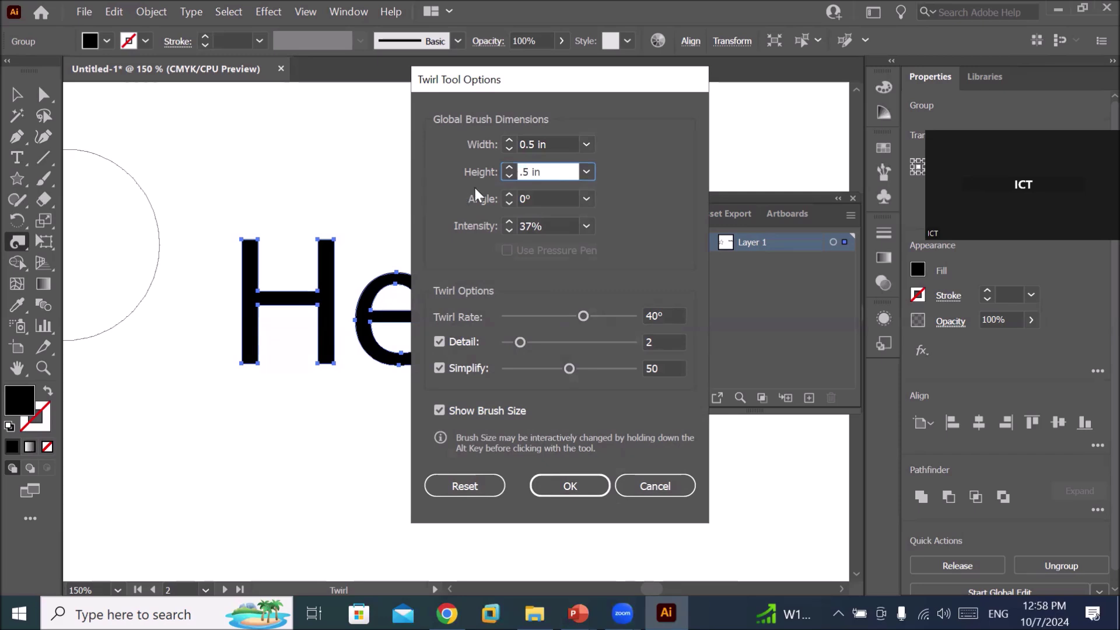
pyautogui.press('Return')
# - Twirl curls into the edges of the H, e, a and d with the Twirl tool
pyautogui.moveTo(242, 248); pyautogui.dragTo(242, 248)
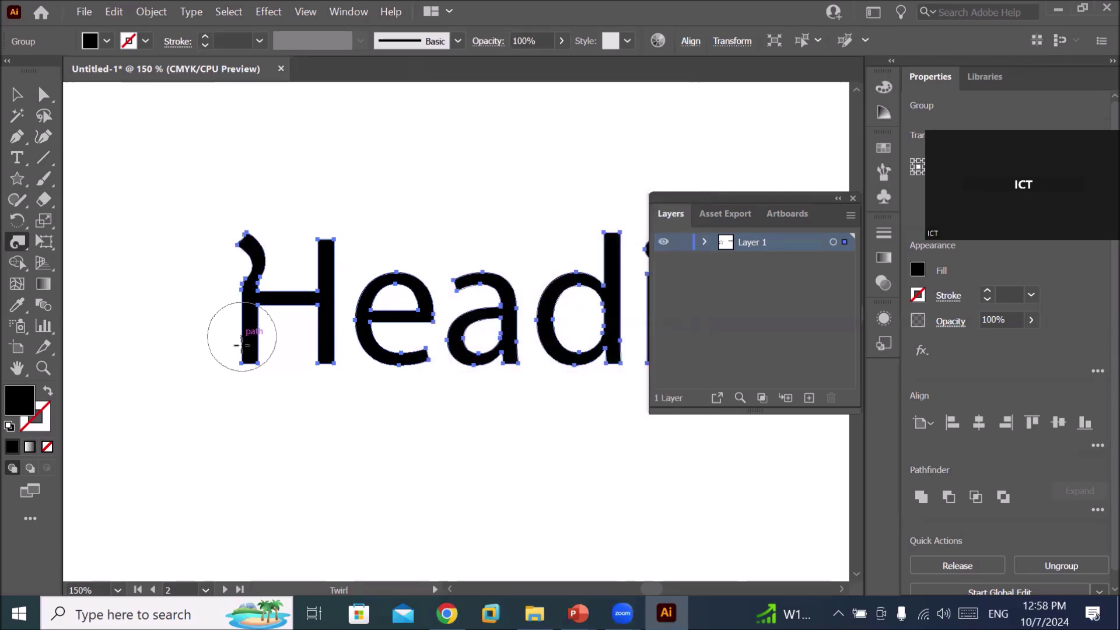
pyautogui.moveTo(234, 363); pyautogui.dragTo(240, 363)
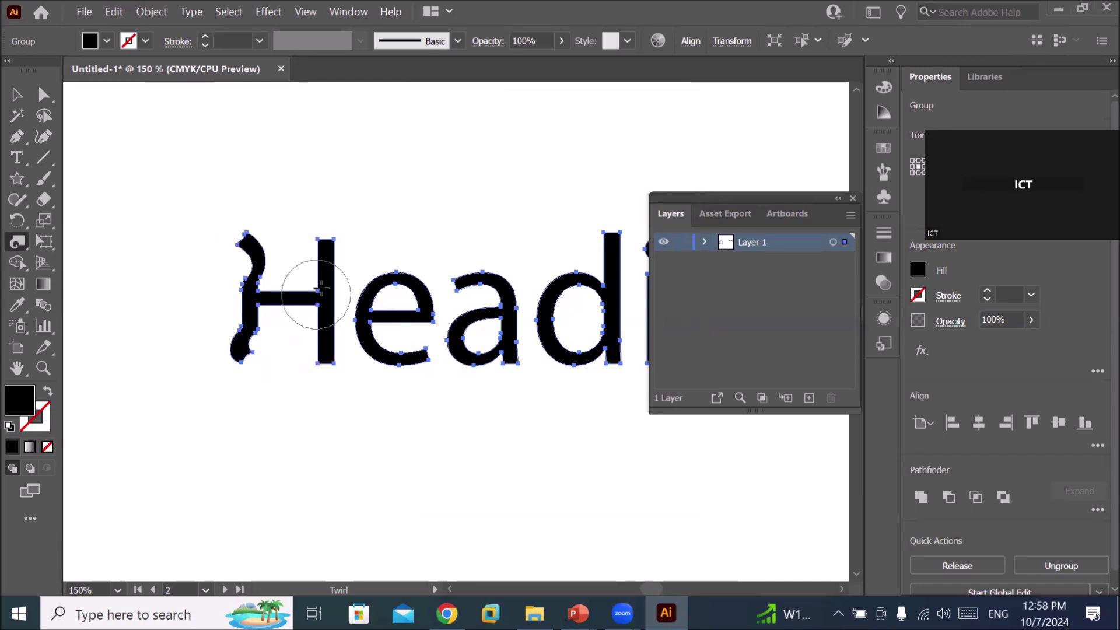
pyautogui.moveTo(336, 251); pyautogui.dragTo(333, 251)
pyautogui.moveTo(314, 362); pyautogui.dragTo(325, 353)
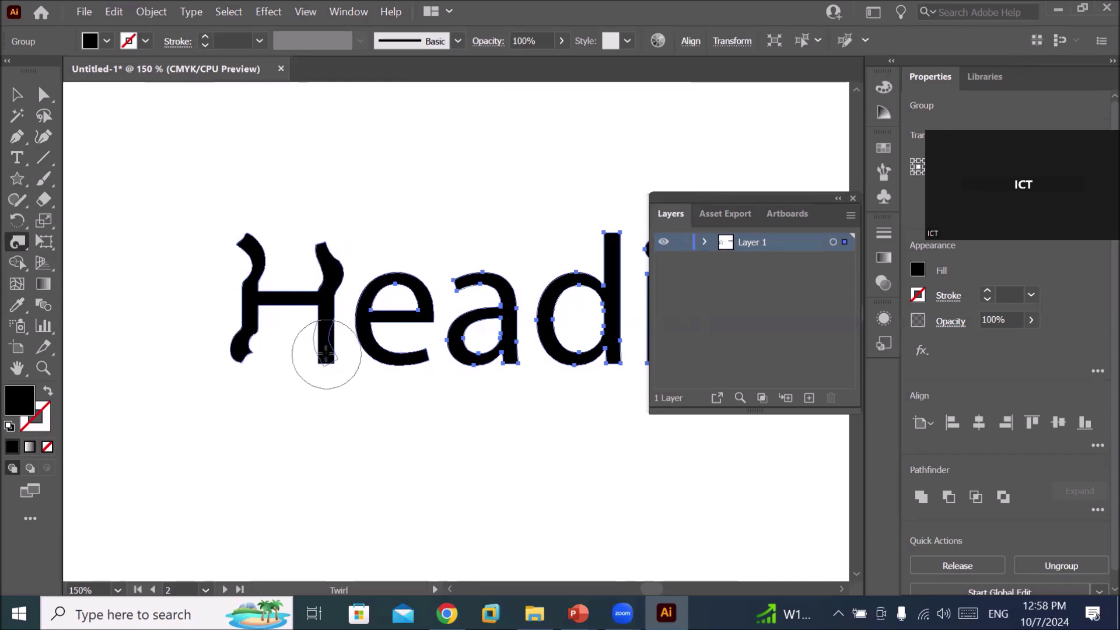
pyautogui.moveTo(387, 374); pyautogui.dragTo(405, 364)
pyautogui.moveTo(408, 261); pyautogui.dragTo(411, 260)
pyautogui.moveTo(480, 284); pyautogui.dragTo(478, 274)
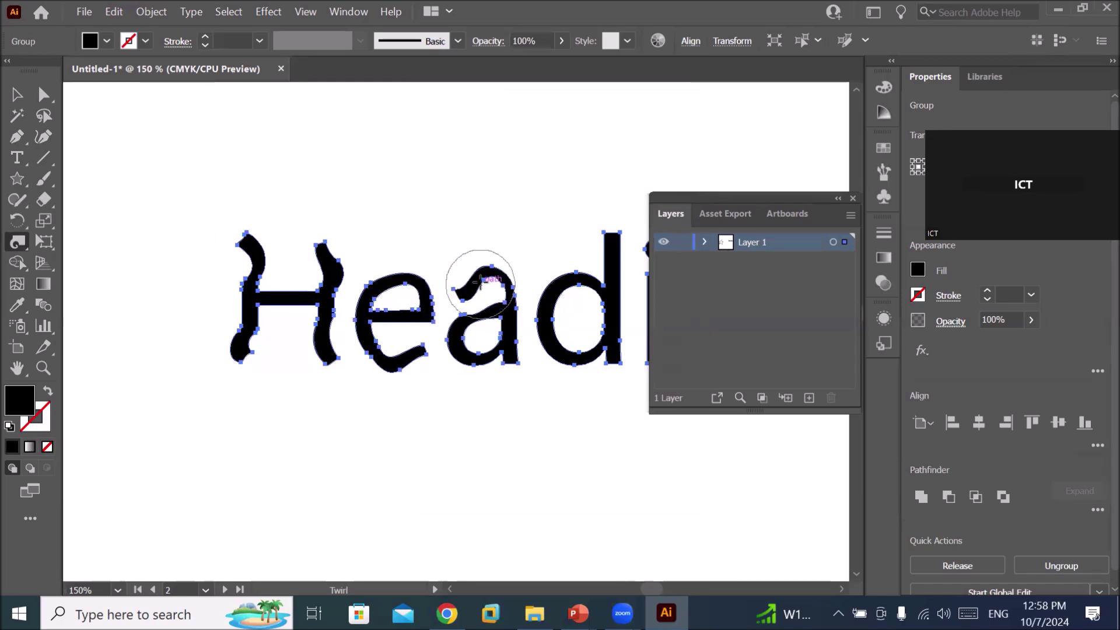
pyautogui.moveTo(570, 271); pyautogui.dragTo(585, 344)
pyautogui.moveTo(608, 229); pyautogui.dragTo(609, 227)
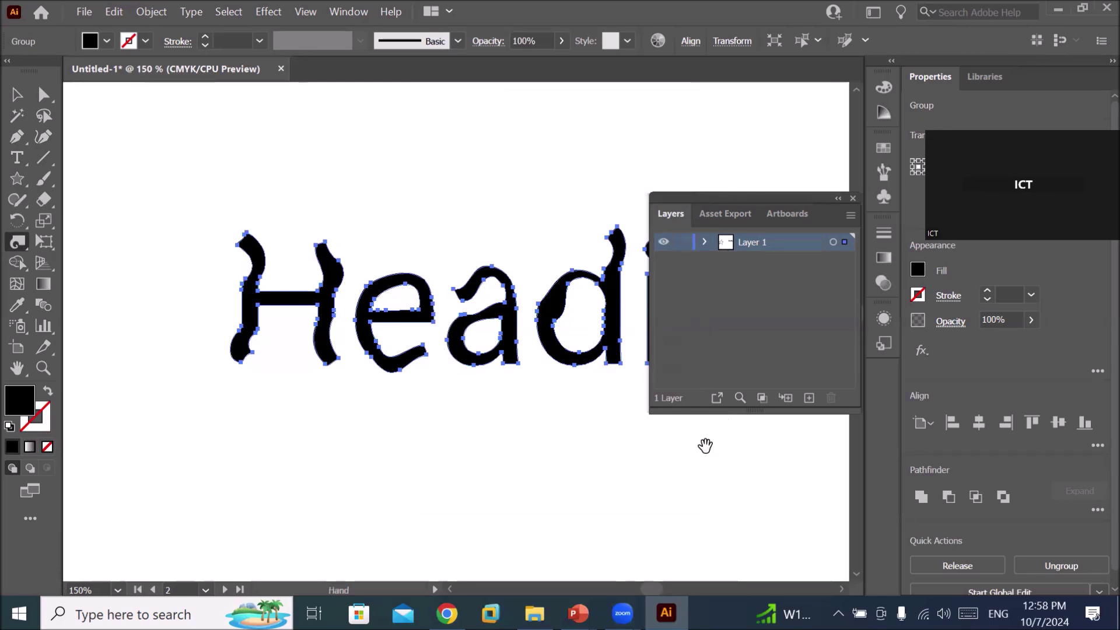
# - Twirl the remaining letters: the g's tail and top, the i stem and dot, and the n
pyautogui.moveTo(707, 445); pyautogui.dragTo(307, 433)
pyautogui.moveTo(396, 386); pyautogui.dragTo(397, 382)
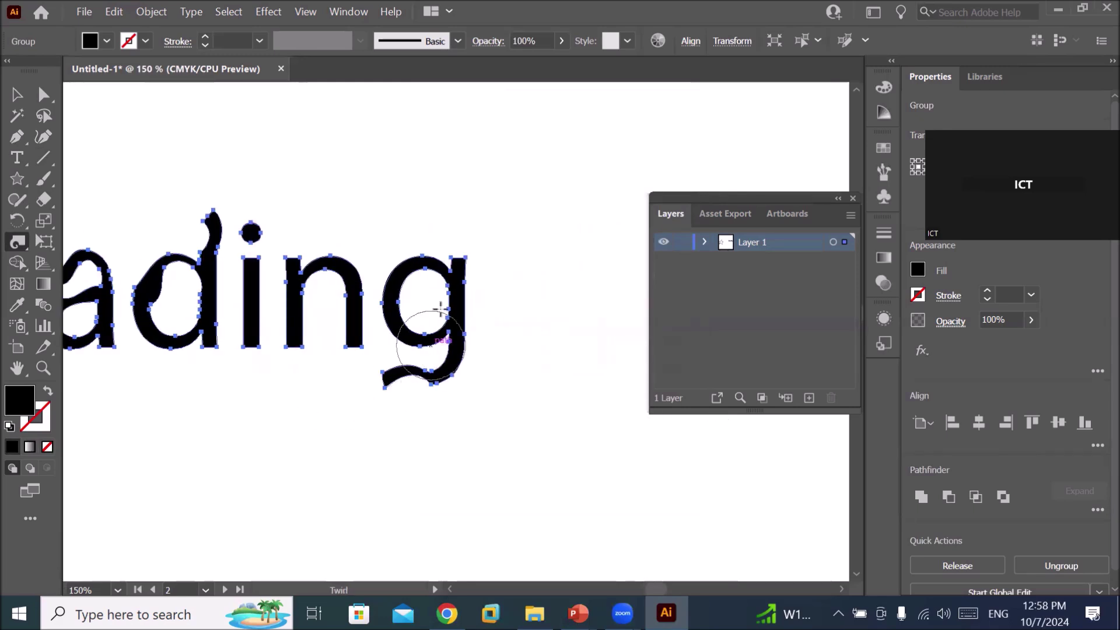
pyautogui.moveTo(465, 260); pyautogui.dragTo(462, 265)
pyautogui.moveTo(161, 290); pyautogui.dragTo(162, 289)
pyautogui.moveTo(249, 239); pyautogui.dragTo(251, 275)
pyautogui.moveTo(251, 350); pyautogui.dragTo(257, 365)
pyautogui.moveTo(362, 268); pyautogui.dragTo(341, 259)
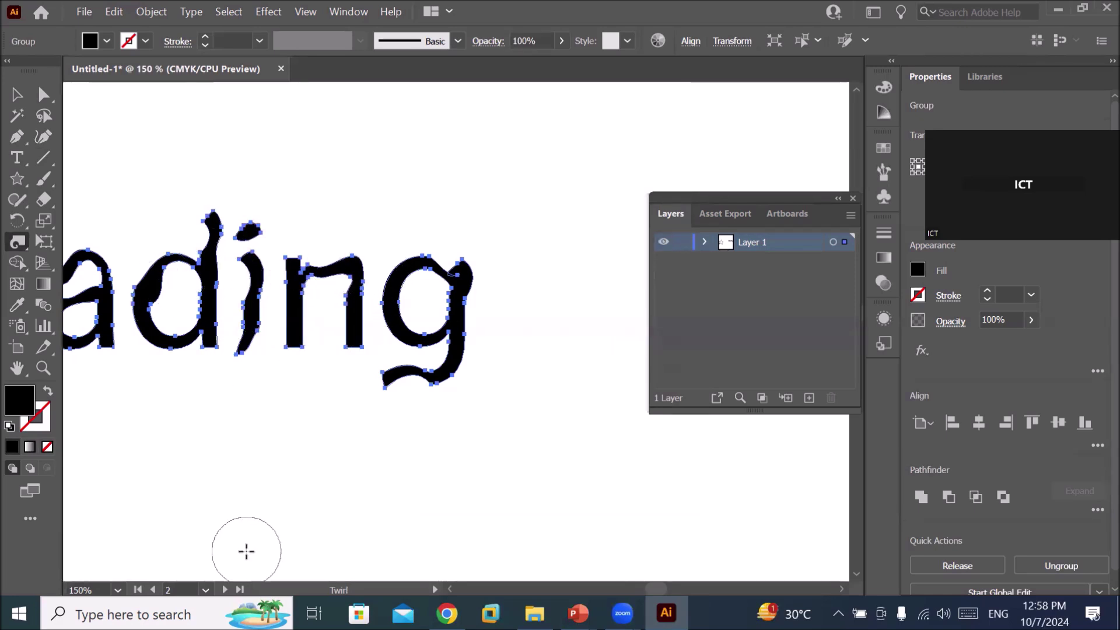
pyautogui.scroll(-2, 250, 543)
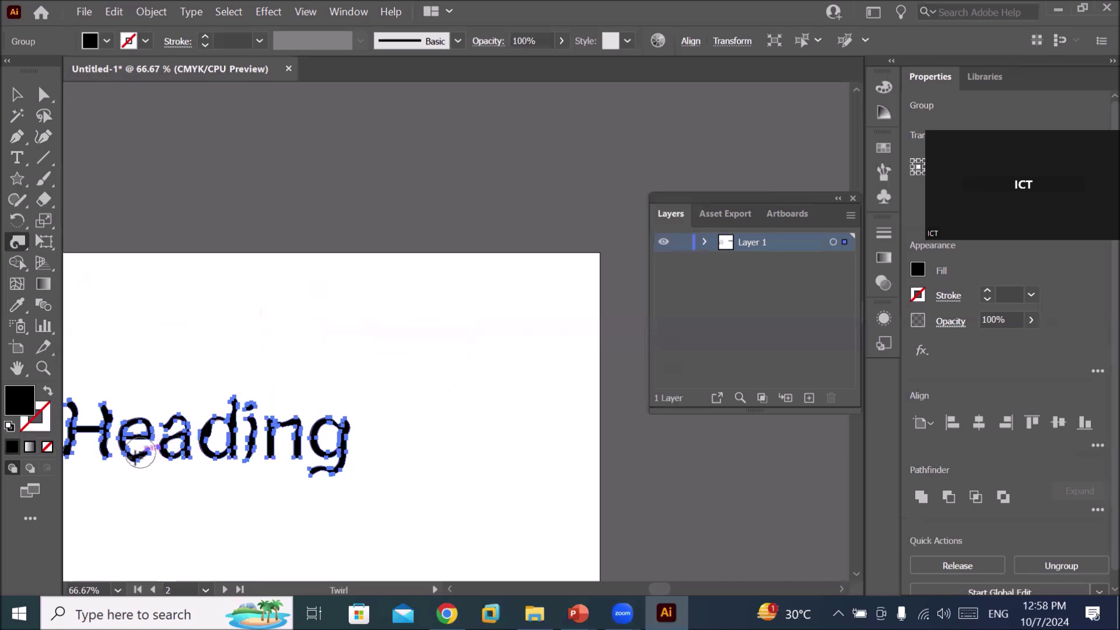
# - Centre the twirled Heading word in view and select all of its artwork
pyautogui.moveTo(140, 423); pyautogui.dragTo(307, 294)
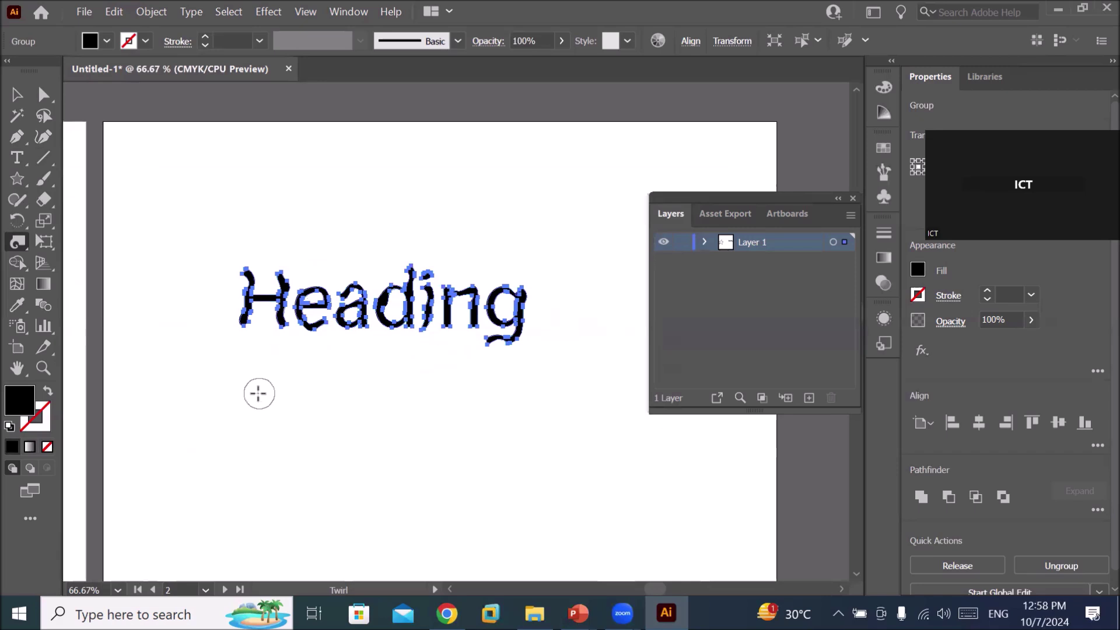
pyautogui.rightClick(16, 240)
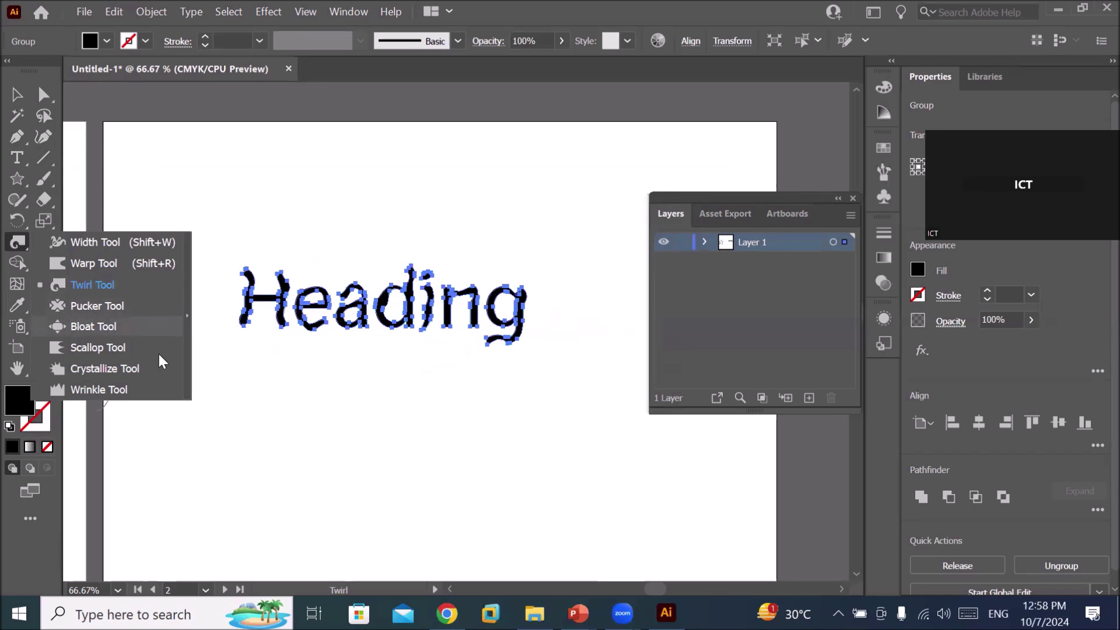
pyautogui.click(253, 378)
pyautogui.click(255, 378)
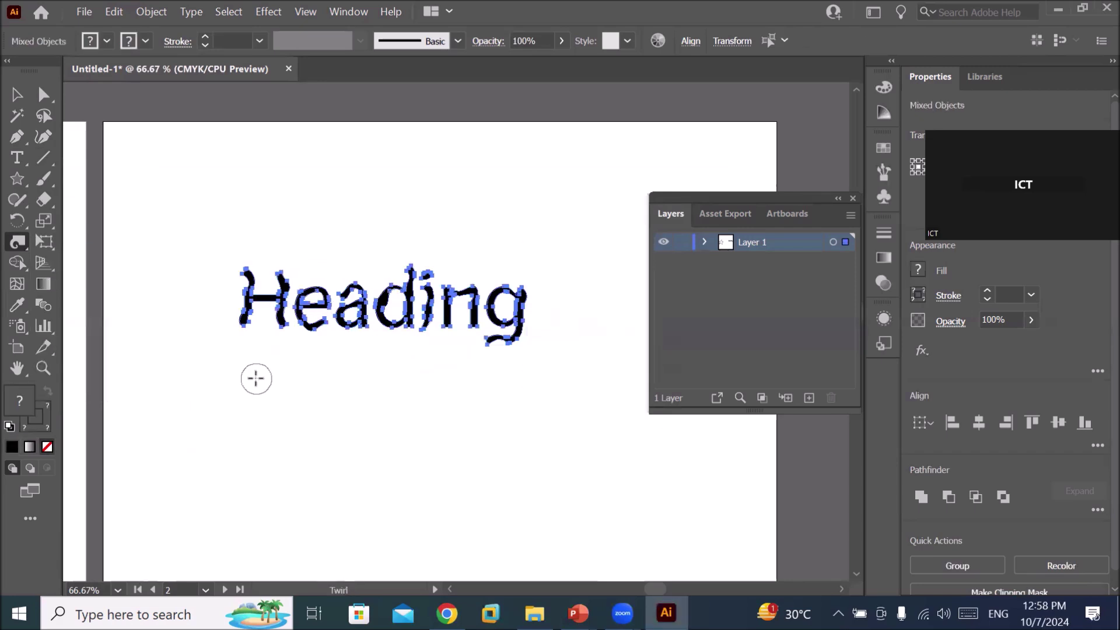
# - Delete the twirled Heading artwork and draw a square on blank artboard space
pyautogui.press('Delete')
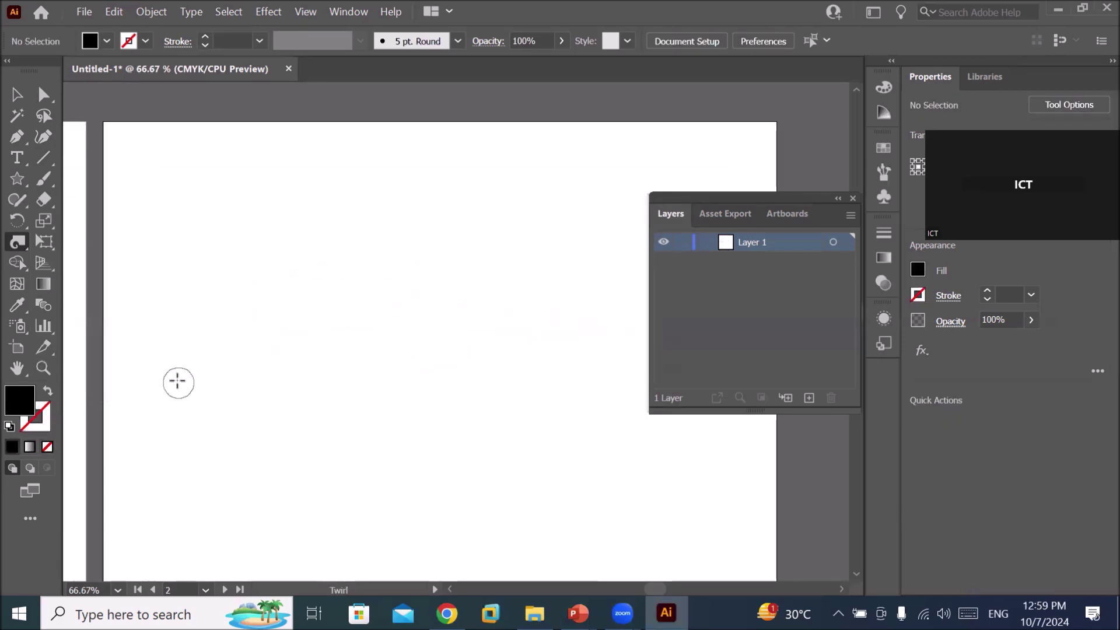
pyautogui.moveTo(168, 368)
pyautogui.mouseDown()
pyautogui.moveTo(296, 339)
pyautogui.moveTo(535, 396)
pyautogui.mouseUp()
pyautogui.scroll(2, 463, 320)
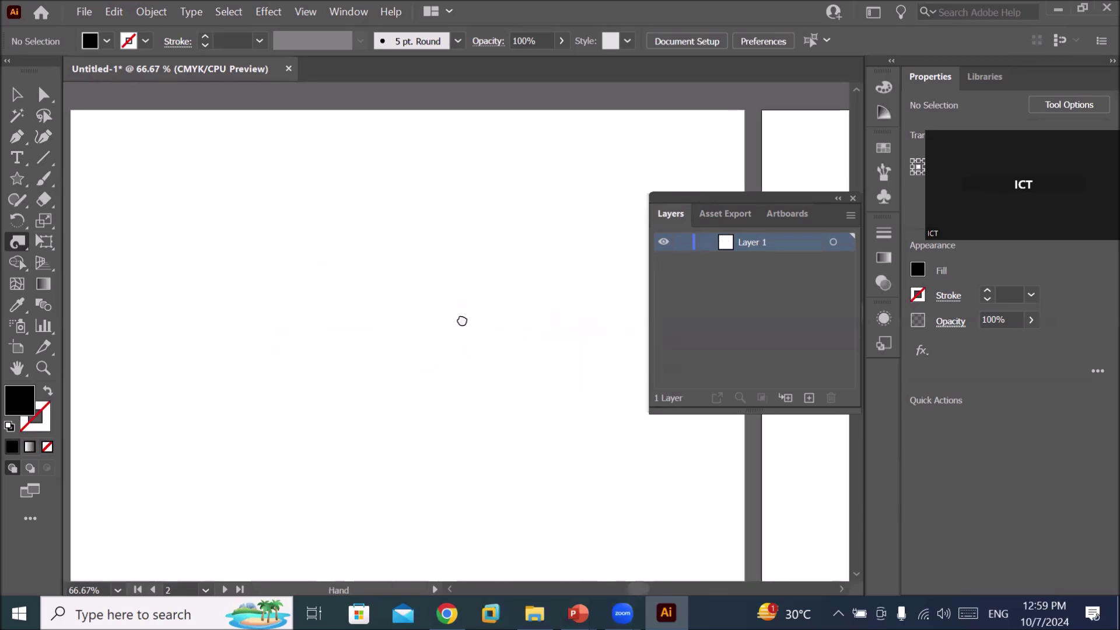
pyautogui.click(23, 244)
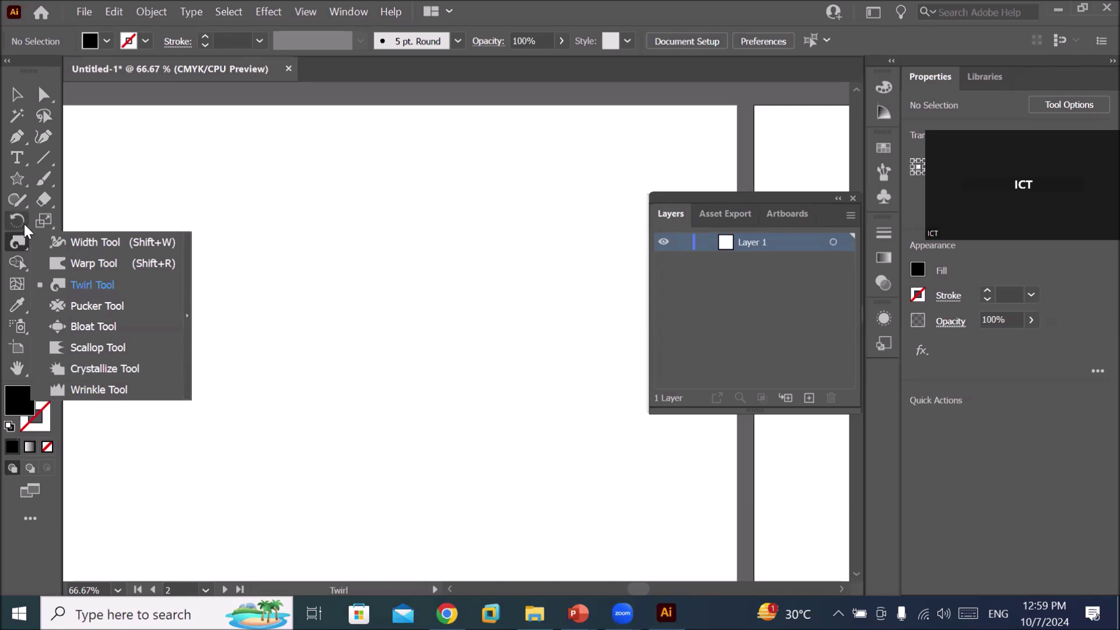
pyautogui.click(17, 178)
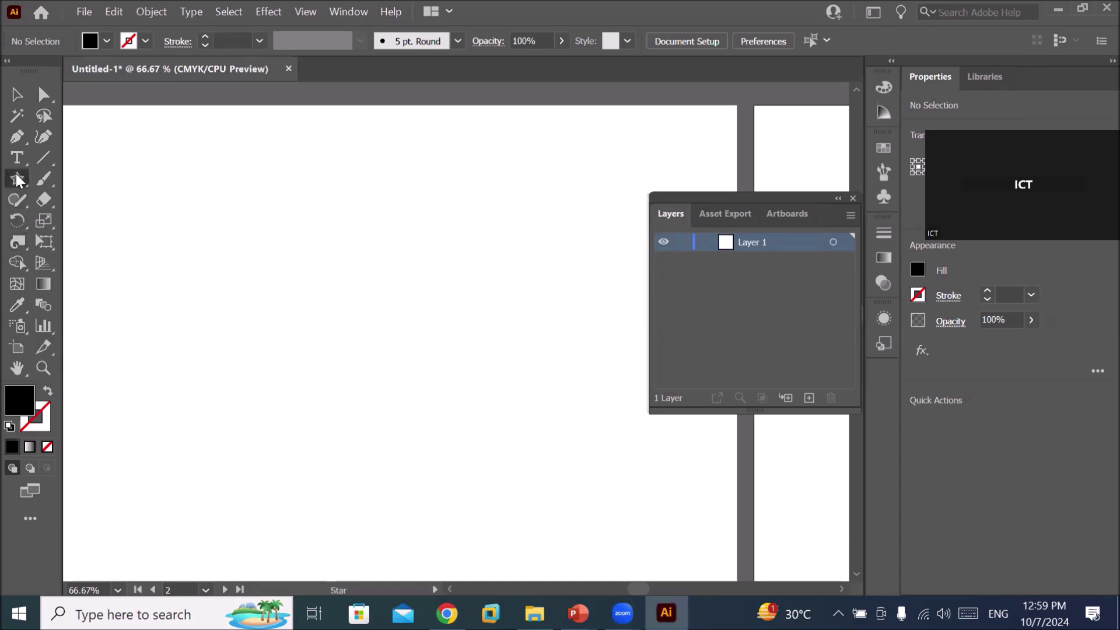
pyautogui.click(17, 181)
pyautogui.click(99, 182)
pyautogui.moveTo(233, 255); pyautogui.dragTo(292, 314)
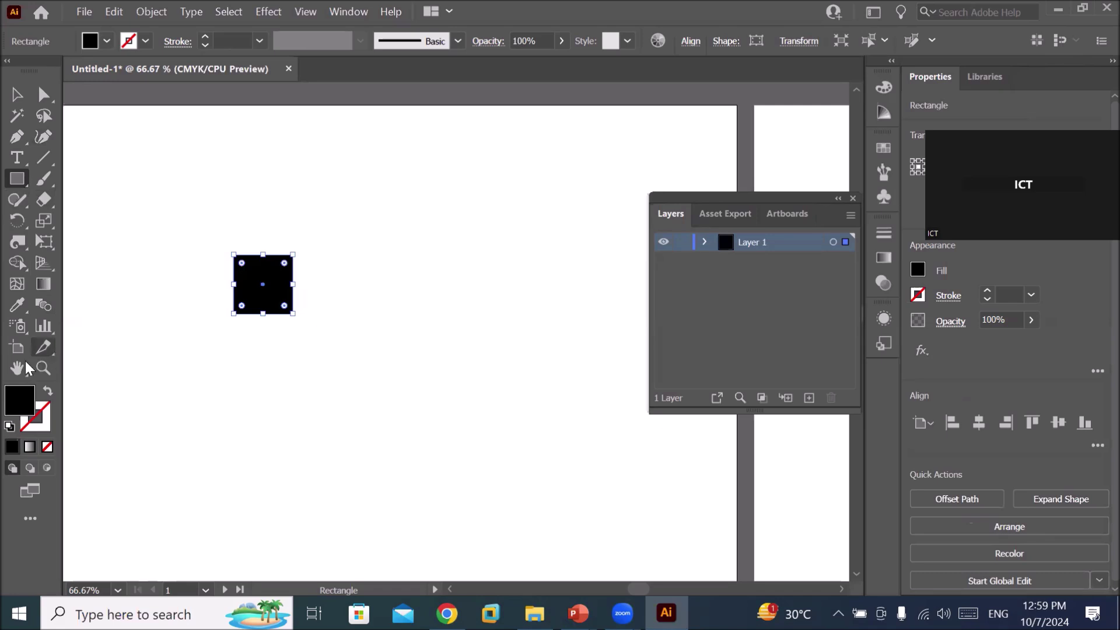
# - Reset to default fill and stroke and draw a circle right of the square
pyautogui.click(9, 426)
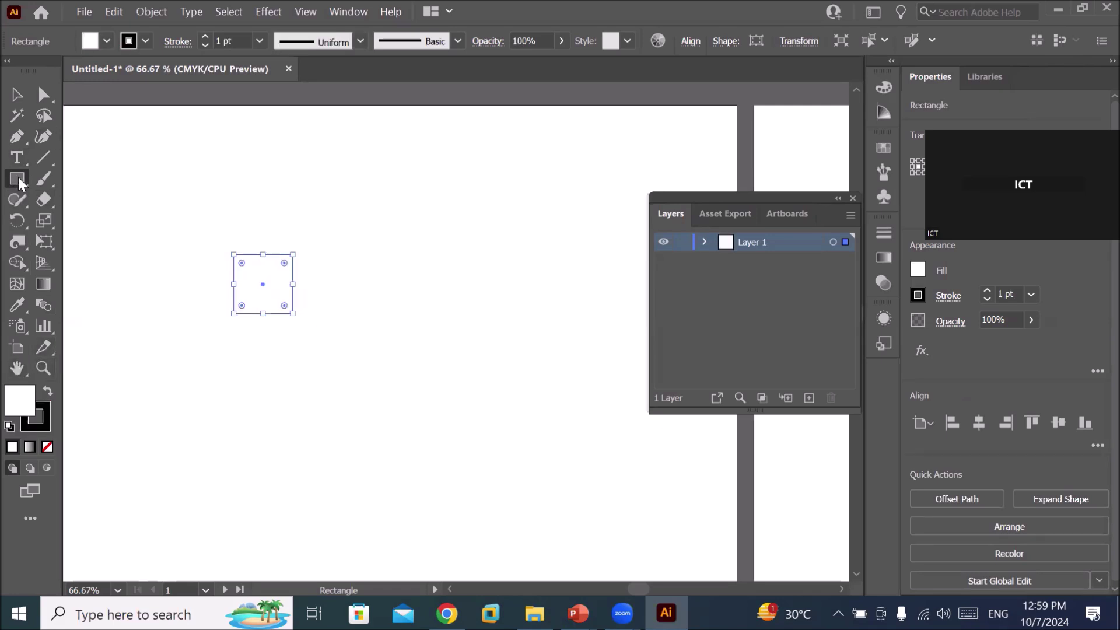
pyautogui.rightClick(19, 176)
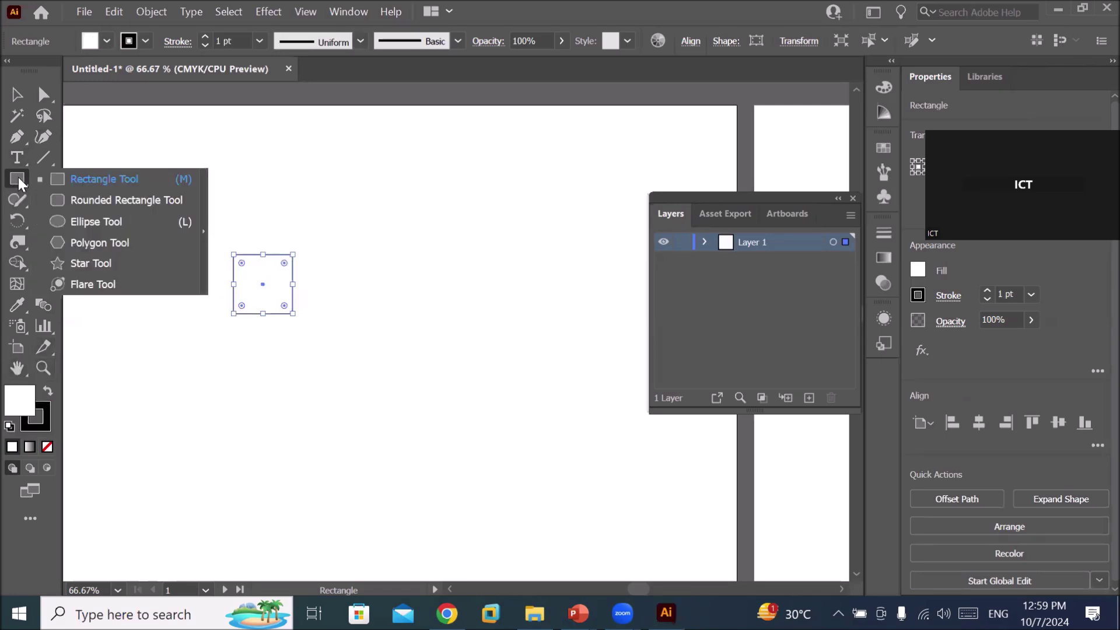
pyautogui.click(96, 222)
pyautogui.moveTo(428, 255); pyautogui.dragTo(474, 302)
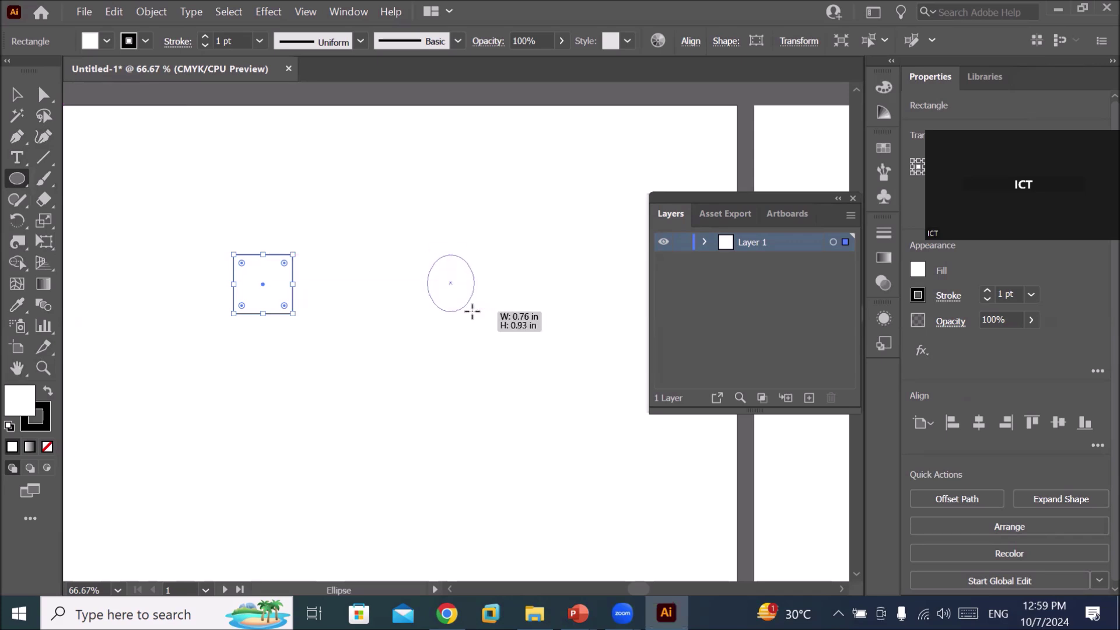
pyautogui.moveTo(474, 301); pyautogui.dragTo(481, 307)
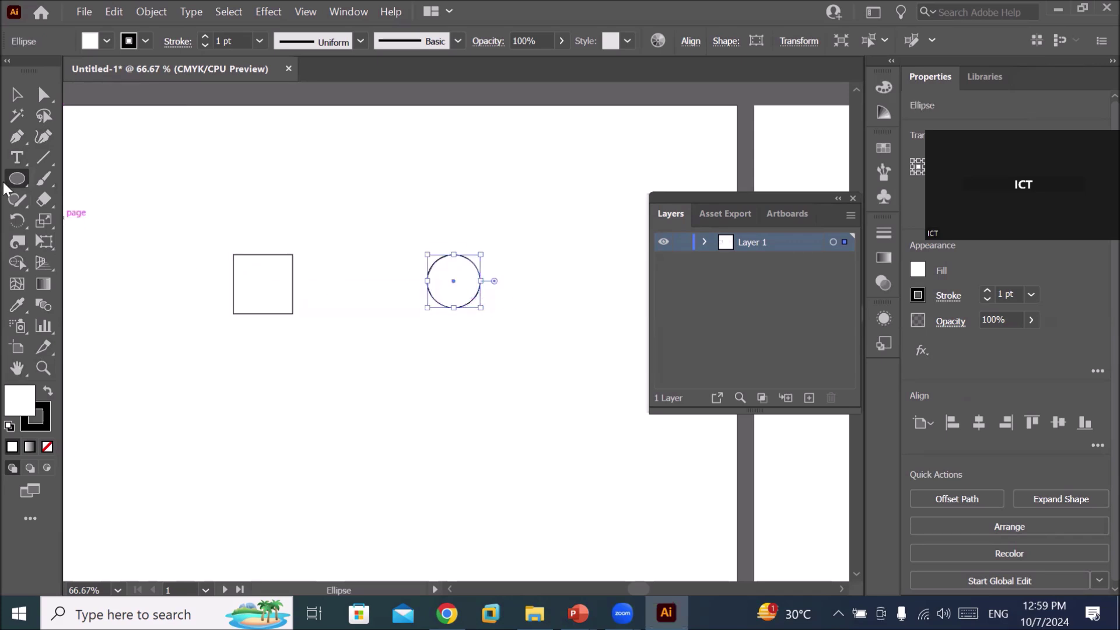
# - Draw a hexagon below the square with the Polygon tool
pyautogui.click(20, 181)
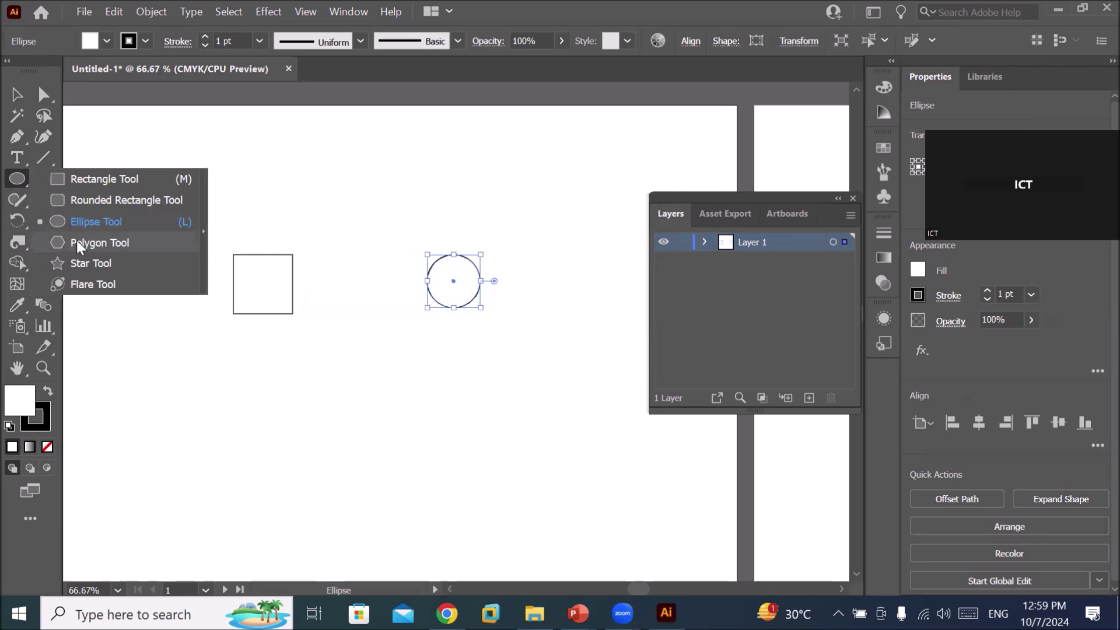
pyautogui.click(75, 240)
pyautogui.moveTo(221, 414)
pyautogui.mouseDown()
pyautogui.moveTo(249, 446)
pyautogui.moveTo(231, 437)
pyautogui.mouseUp()
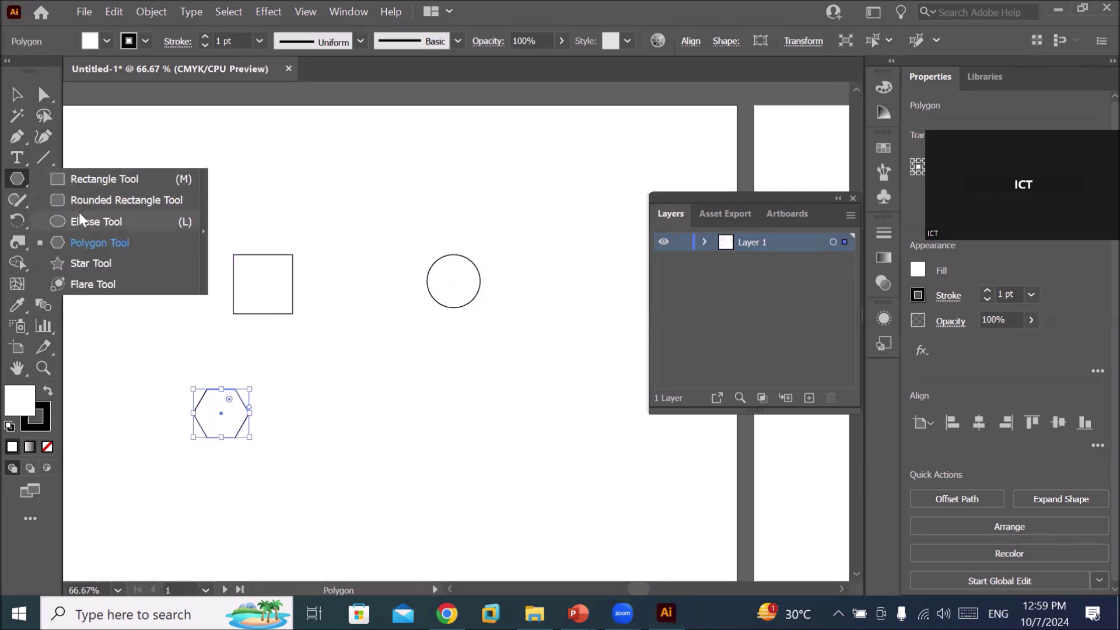
pyautogui.click(133, 263)
# - Draw a five-pointed star and move it below the circle
pyautogui.moveTo(376, 380); pyautogui.dragTo(397, 408)
pyautogui.press('v')
pyautogui.moveTo(357, 394); pyautogui.dragTo(419, 413)
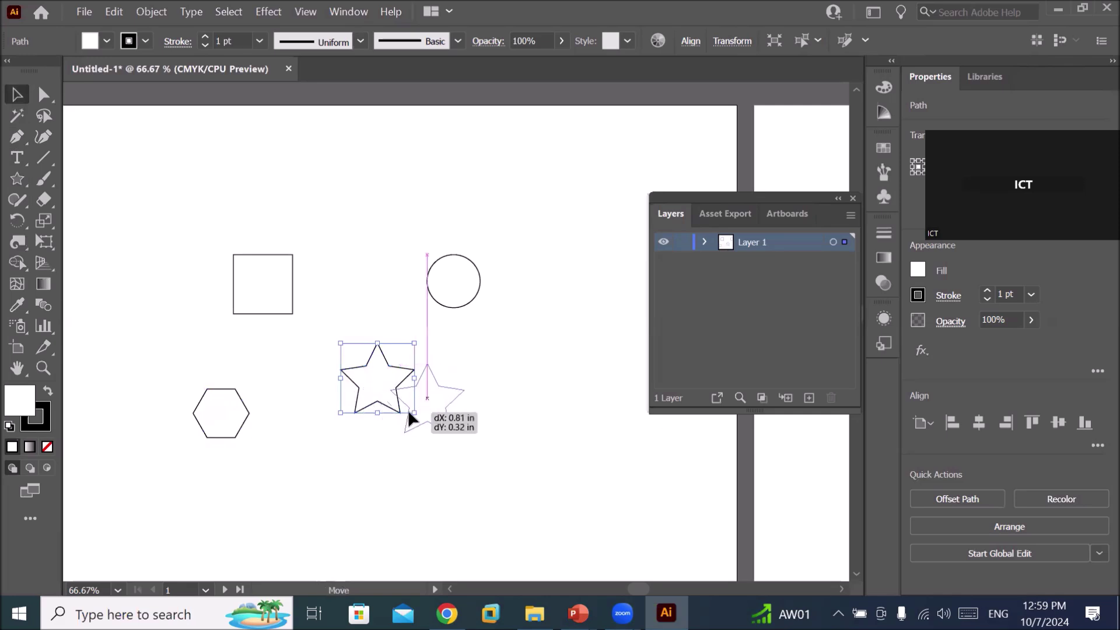
pyautogui.scroll(-1, 495, 431)
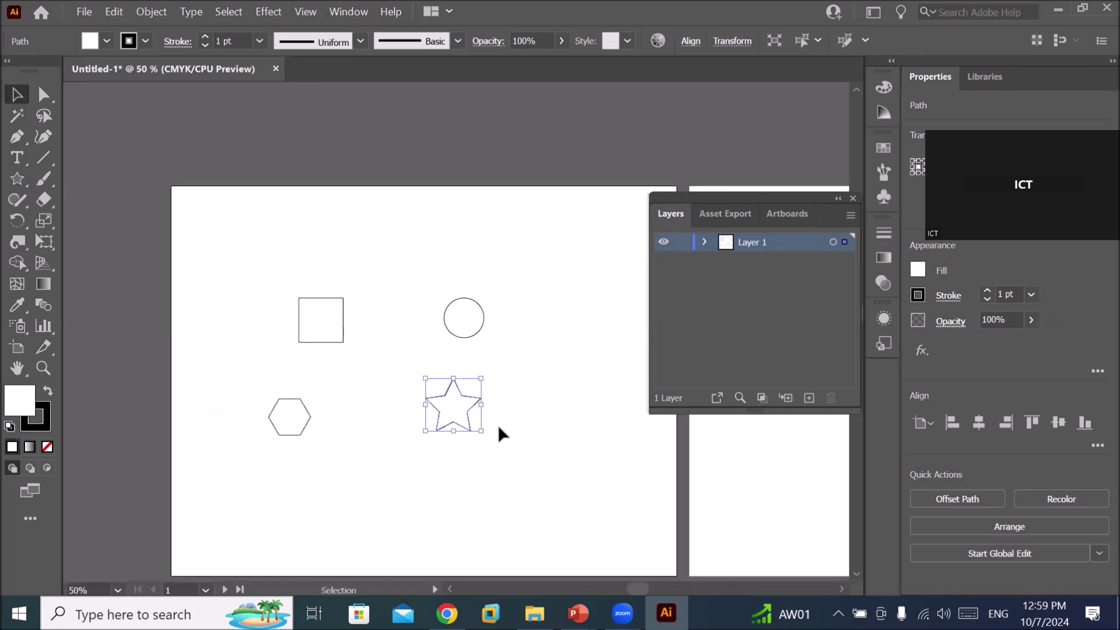
pyautogui.moveTo(525, 427)
pyautogui.mouseDown()
pyautogui.moveTo(408, 283)
pyautogui.moveTo(335, 310)
pyautogui.mouseUp()
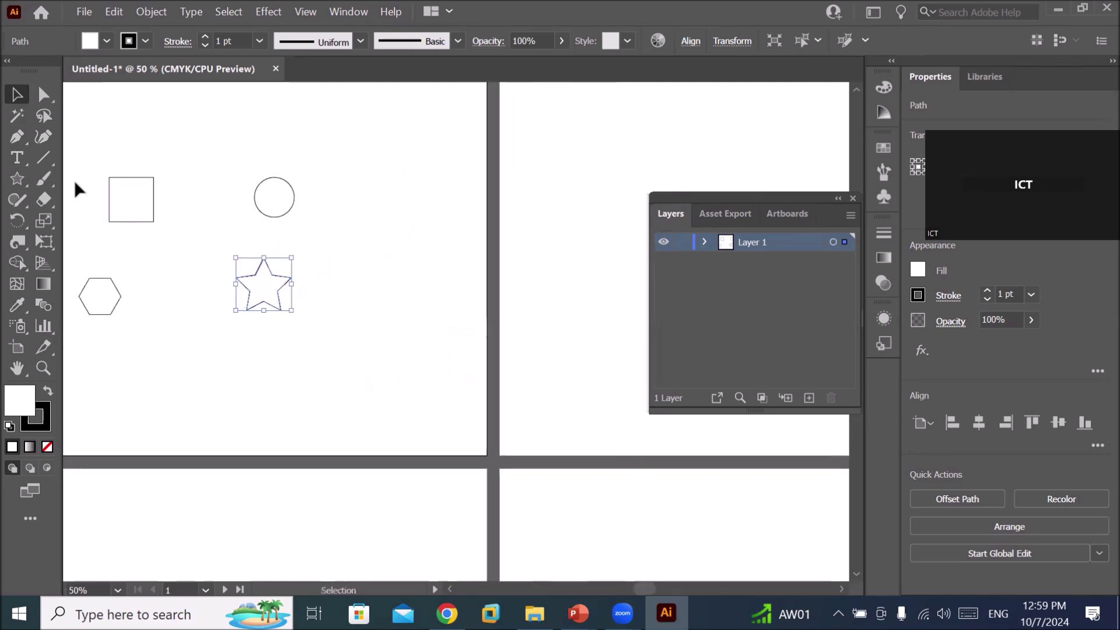
# - Align the hexagon and star under the square and circle, then select all four shapes
pyautogui.moveTo(91, 286); pyautogui.dragTo(112, 289)
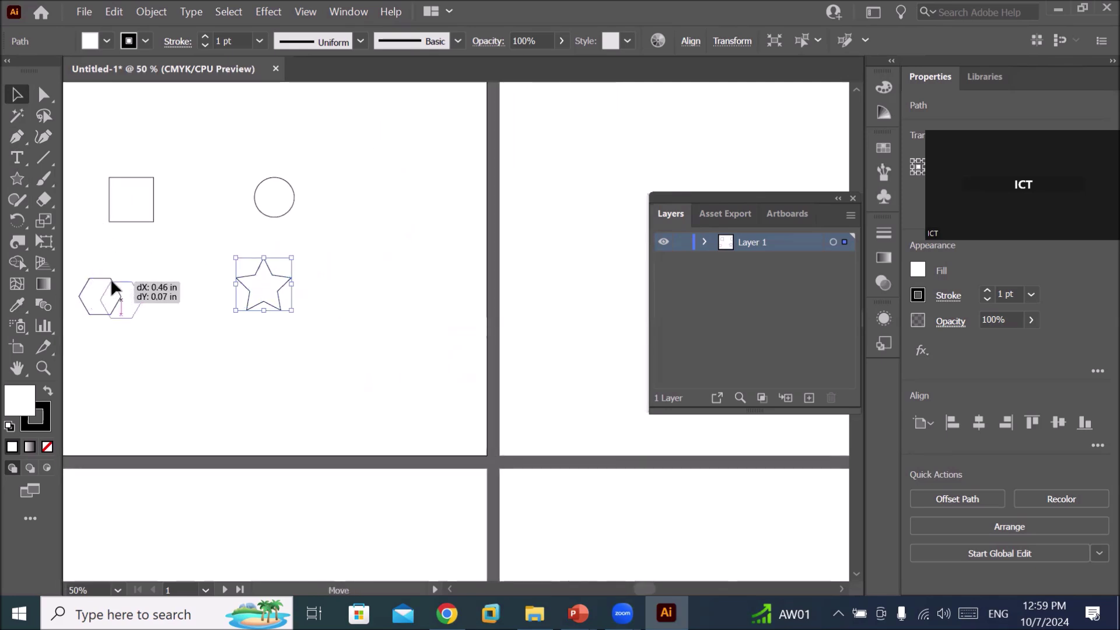
pyautogui.click(238, 305)
pyautogui.moveTo(249, 309); pyautogui.dragTo(253, 320)
pyautogui.moveTo(81, 158)
pyautogui.mouseDown()
pyautogui.moveTo(311, 343)
pyautogui.moveTo(275, 313)
pyautogui.mouseUp()
pyautogui.moveTo(188, 318); pyautogui.dragTo(699, 321)
pyautogui.moveTo(93, 157)
pyautogui.mouseDown()
pyautogui.moveTo(295, 324)
pyautogui.moveTo(665, 322)
pyautogui.moveTo(601, 332)
pyautogui.mouseUp()
pyautogui.scroll(-2, 592, 452)
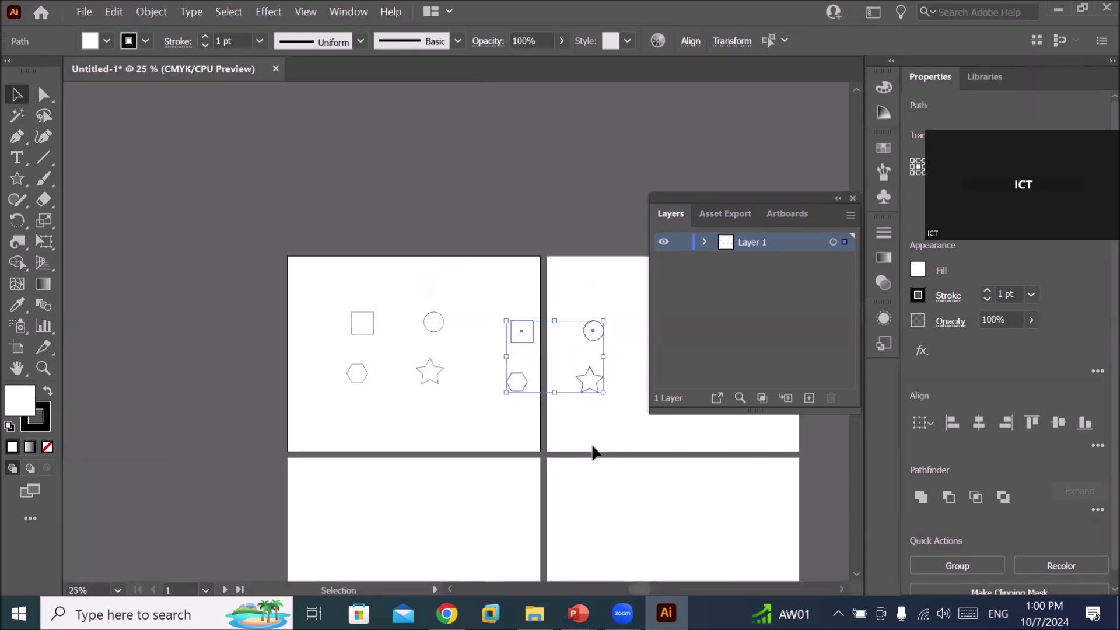
# - Alt-drag a copy of the four shapes onto the second artboard and collapse the Layers panel
pyautogui.moveTo(586, 399); pyautogui.dragTo(624, 408)
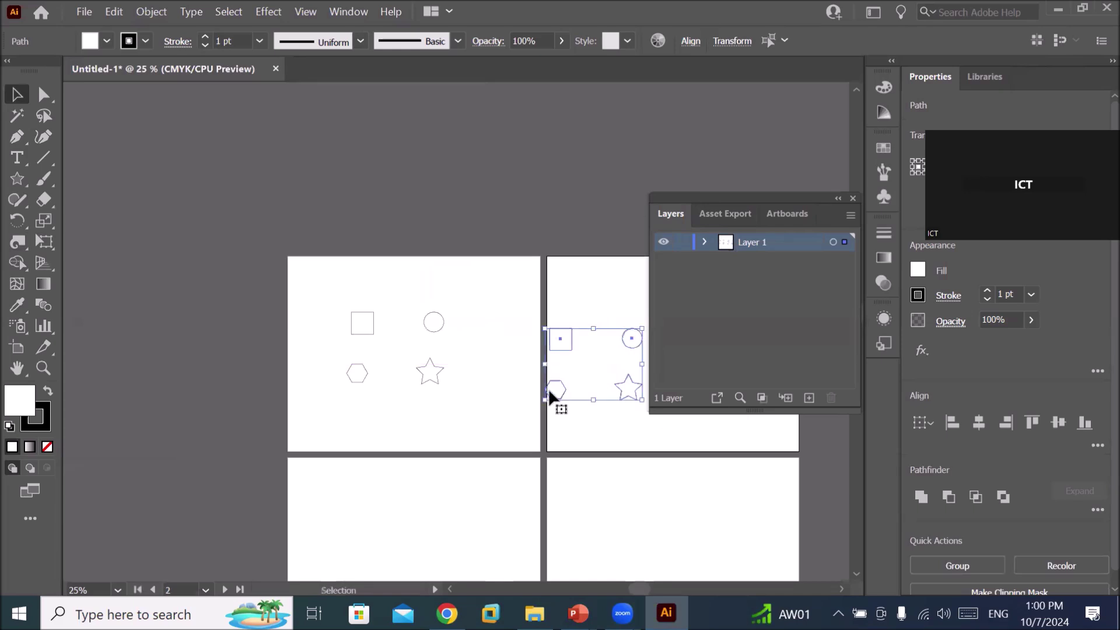
pyautogui.moveTo(795, 205); pyautogui.dragTo(852, 89)
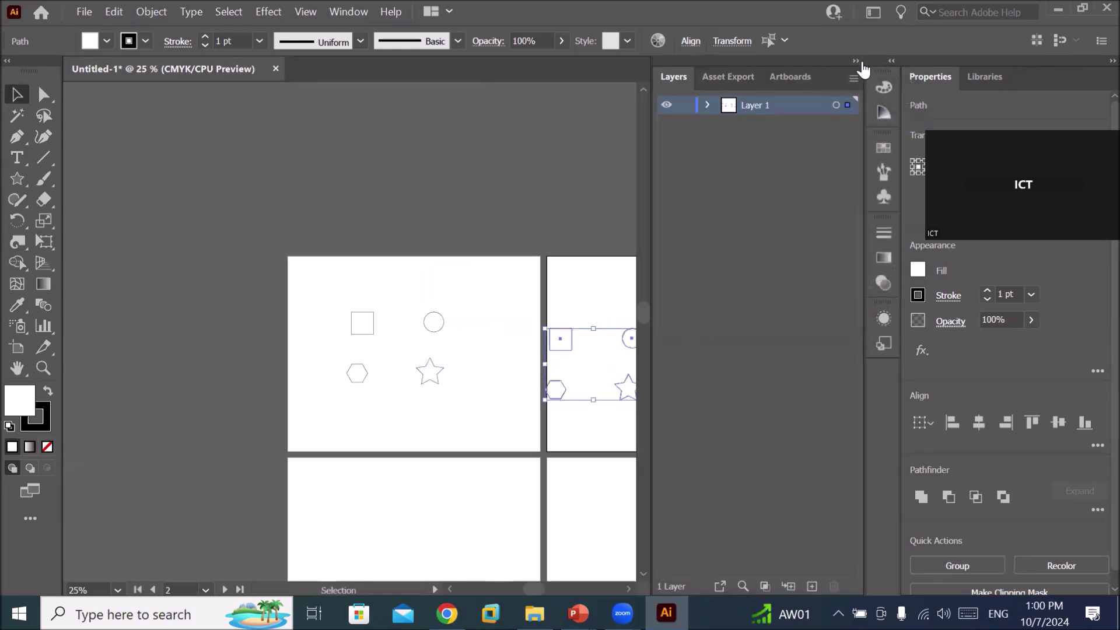
pyautogui.click(857, 60)
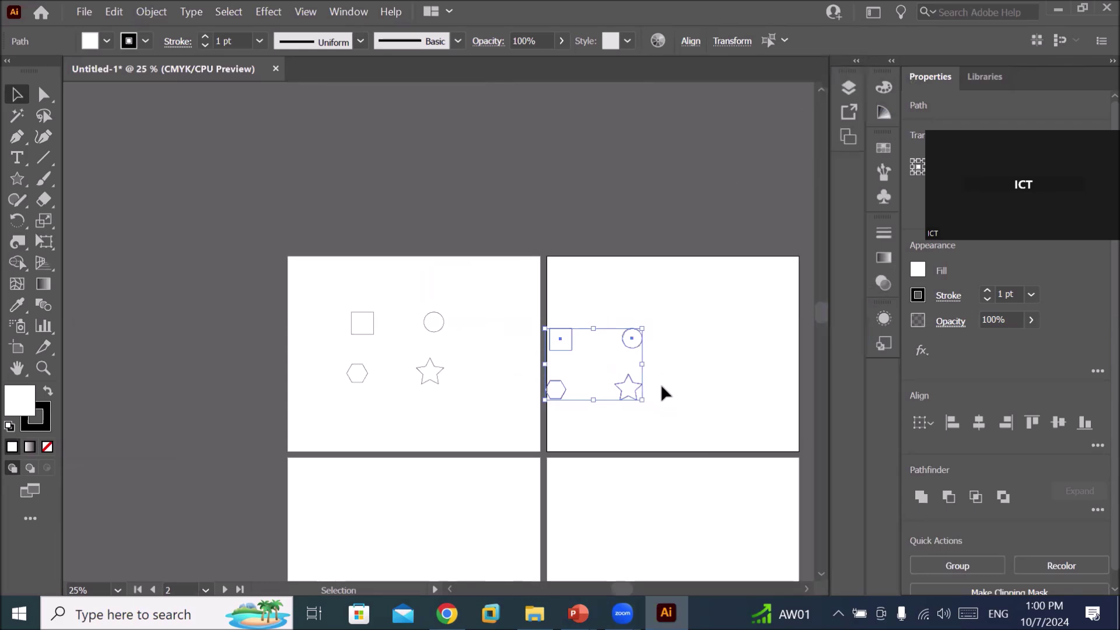
# - Centre the copied shapes on the second artboard, clear of its left edge
pyautogui.click(627, 394)
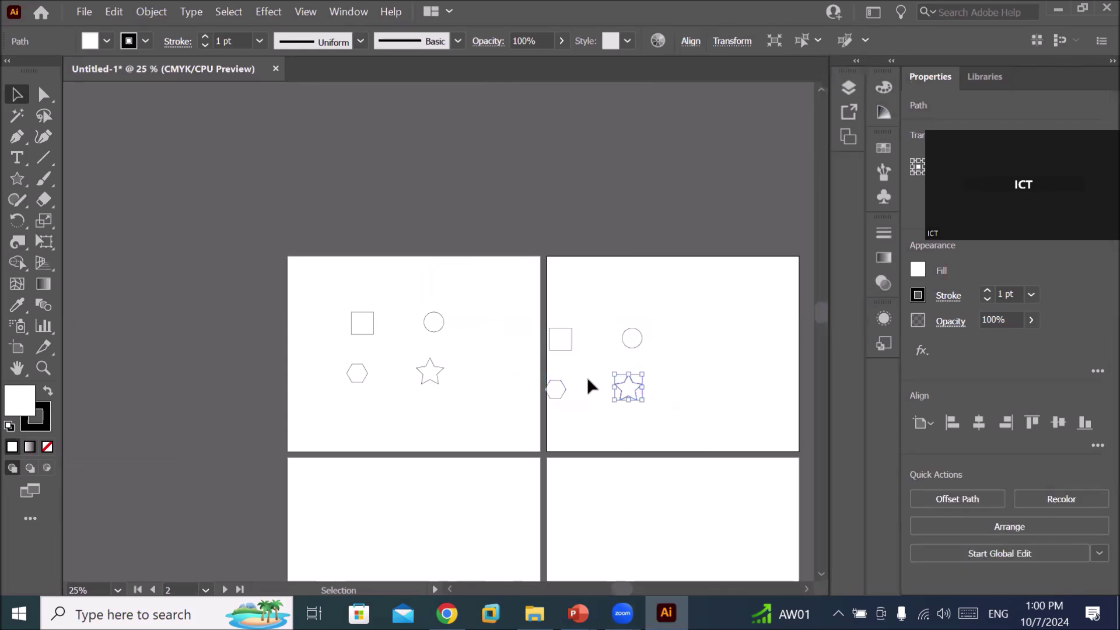
pyautogui.moveTo(509, 305)
pyautogui.mouseDown()
pyautogui.moveTo(693, 406)
pyautogui.moveTo(627, 399)
pyautogui.moveTo(679, 373)
pyautogui.mouseUp()
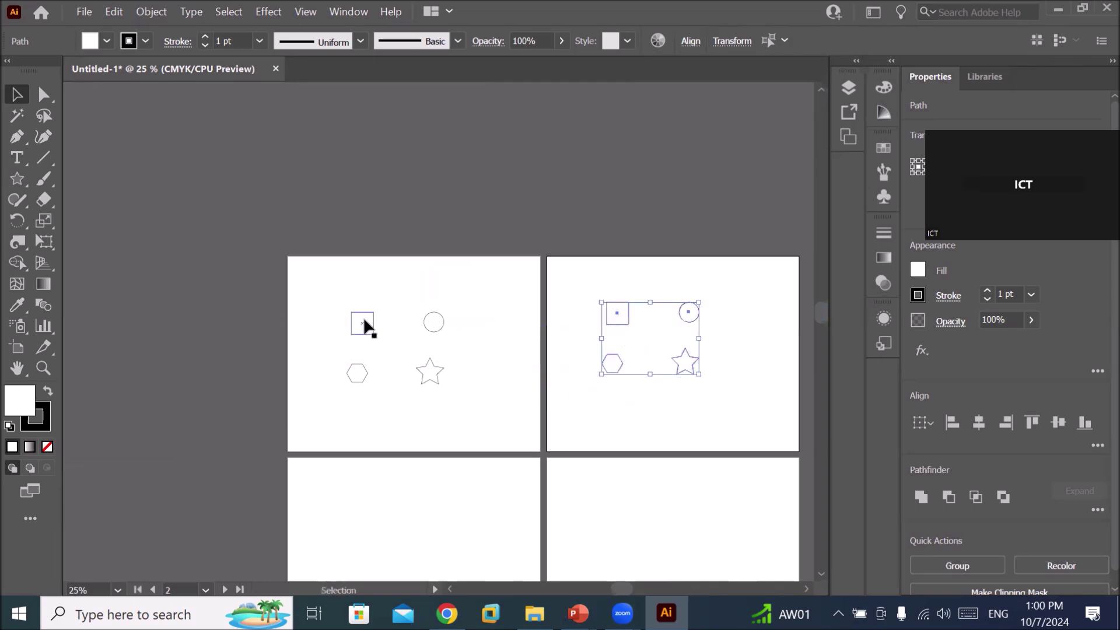
pyautogui.scroll(2, 365, 325)
pyautogui.click(16, 158)
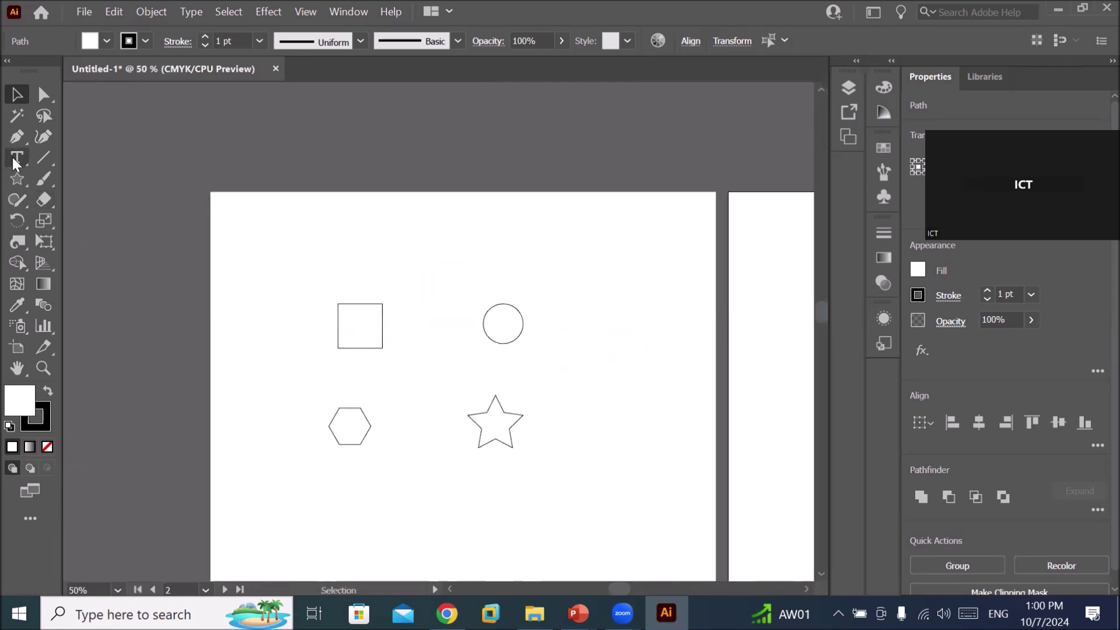
# - Add a 'Pucker' label above the first artboard's shapes and enlarge it to heading size
pyautogui.click(374, 221)
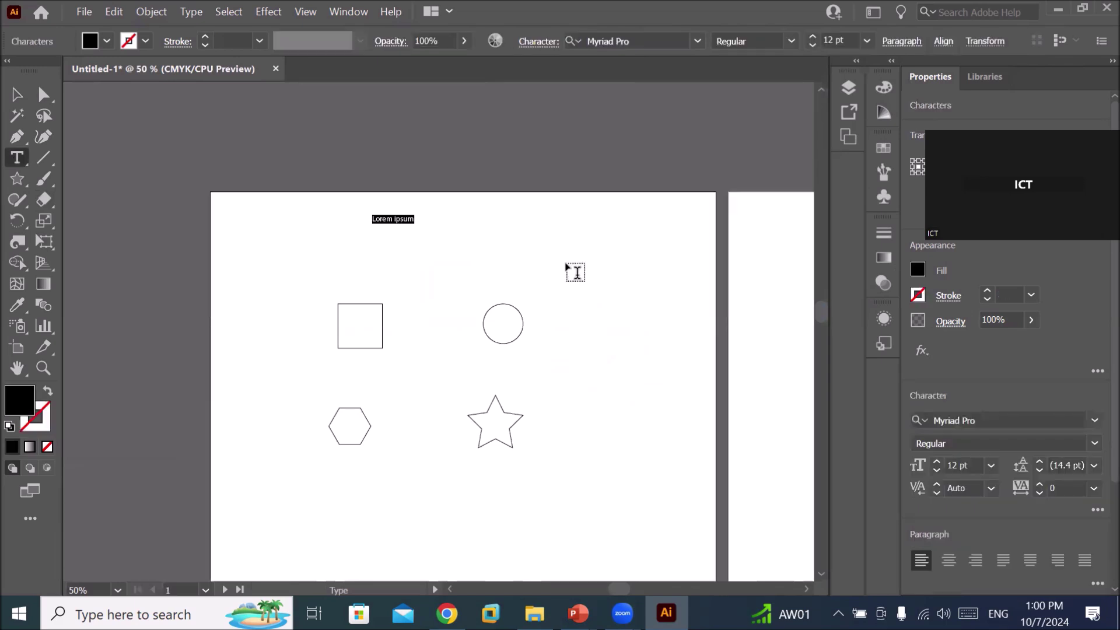
pyautogui.write('Pucker')
pyautogui.press('Escape')
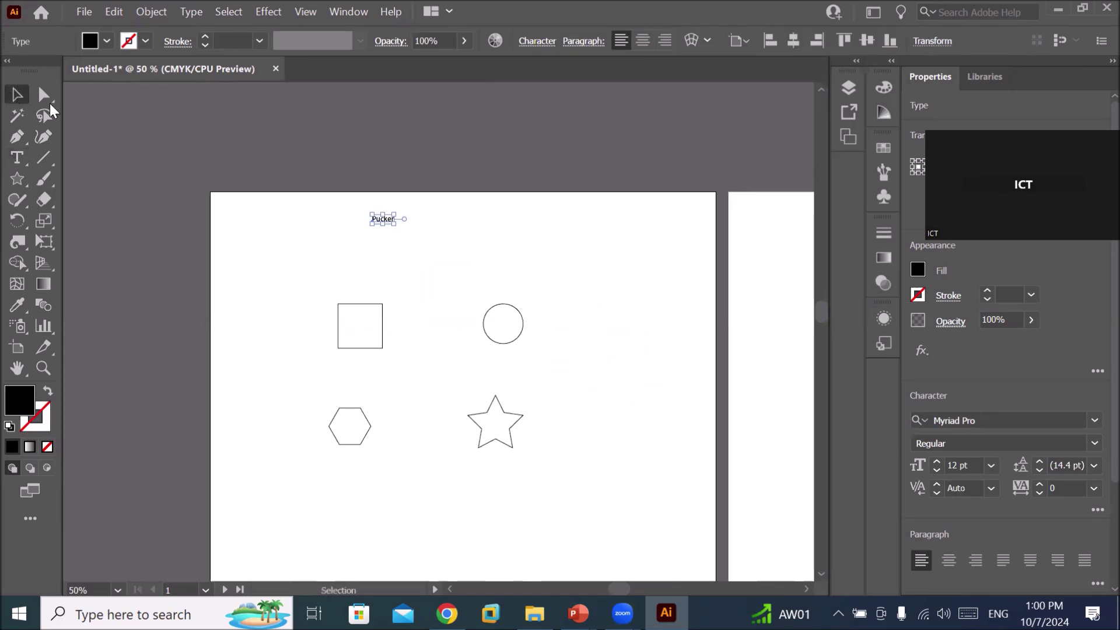
pyautogui.moveTo(399, 227); pyautogui.dragTo(479, 257)
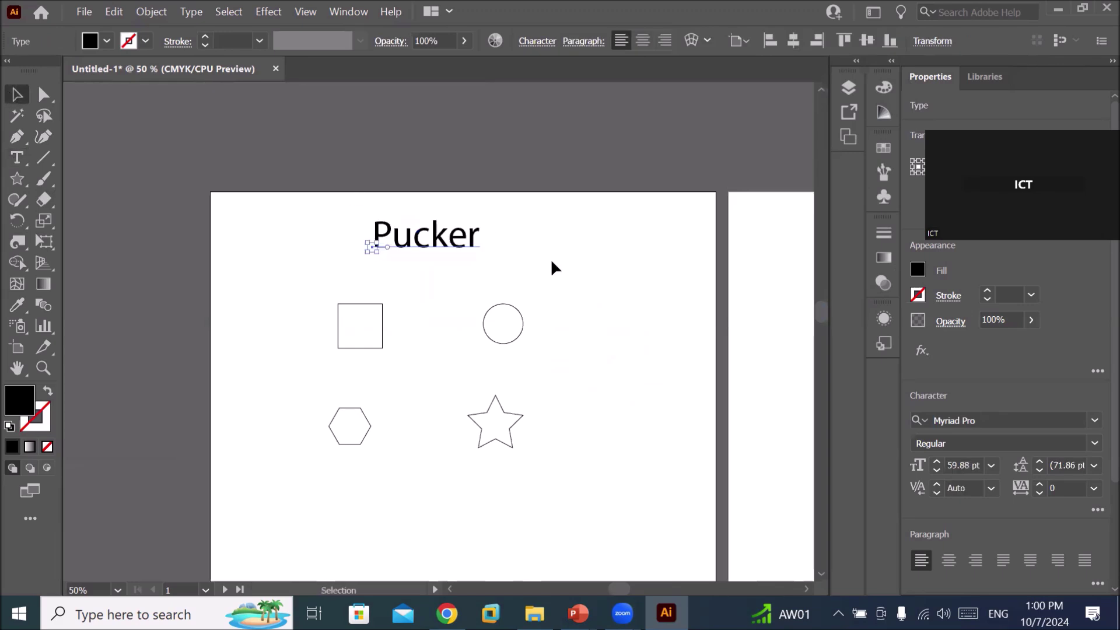
pyautogui.scroll(-2, 603, 312)
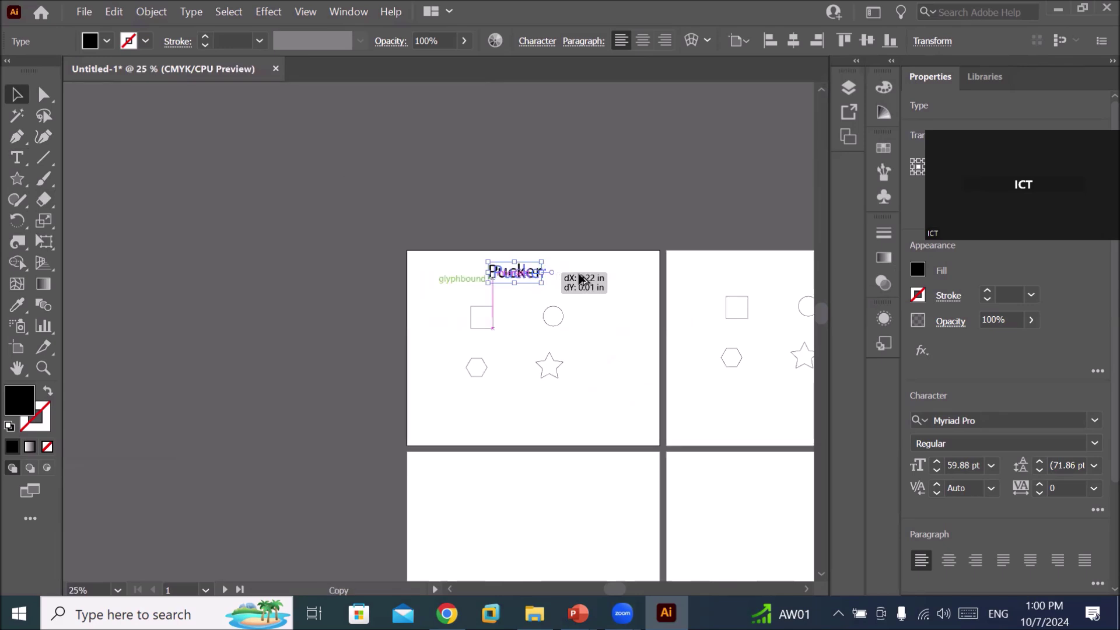
# - Copy the label onto the second artboard and retype it as 'Bloat'
pyautogui.moveTo(534, 279); pyautogui.dragTo(783, 275)
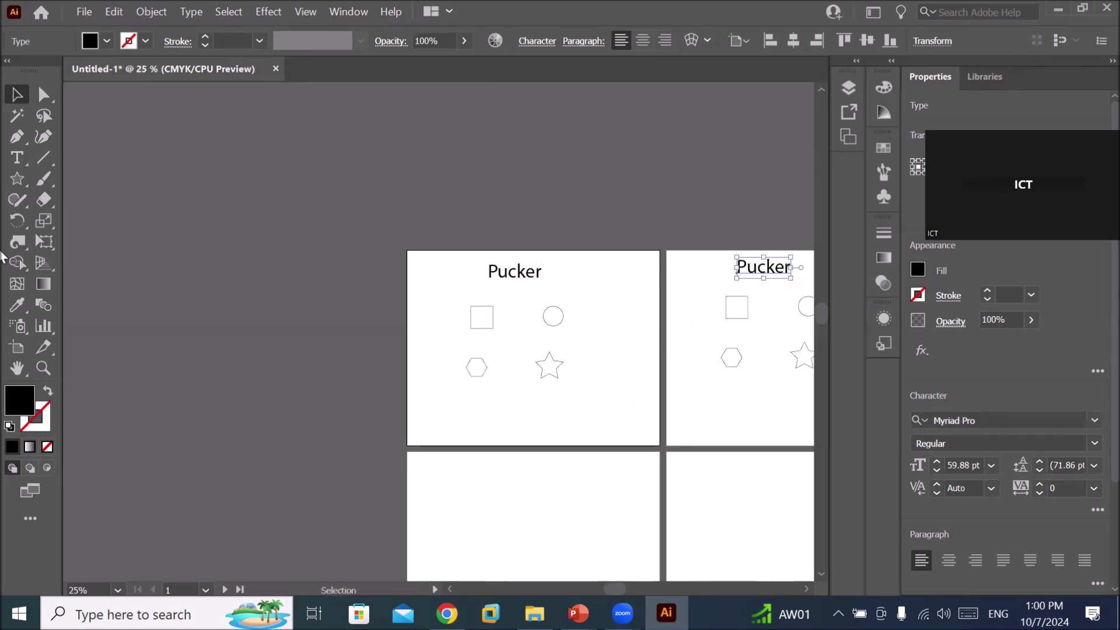
pyautogui.click(17, 157)
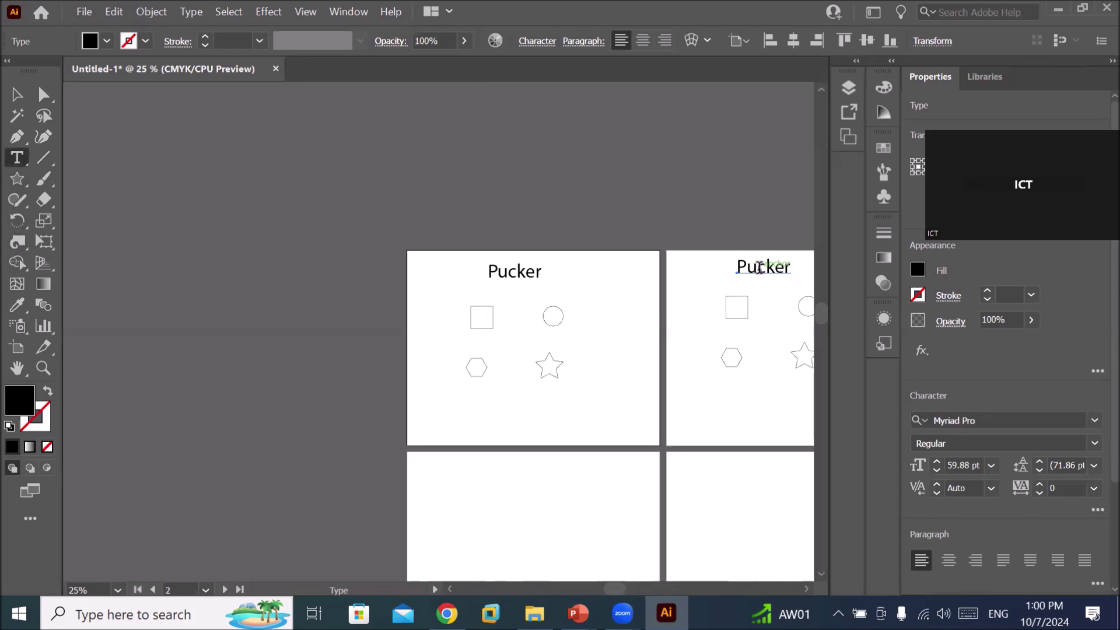
pyautogui.doubleClick(762, 266)
pyautogui.write('Bloat')
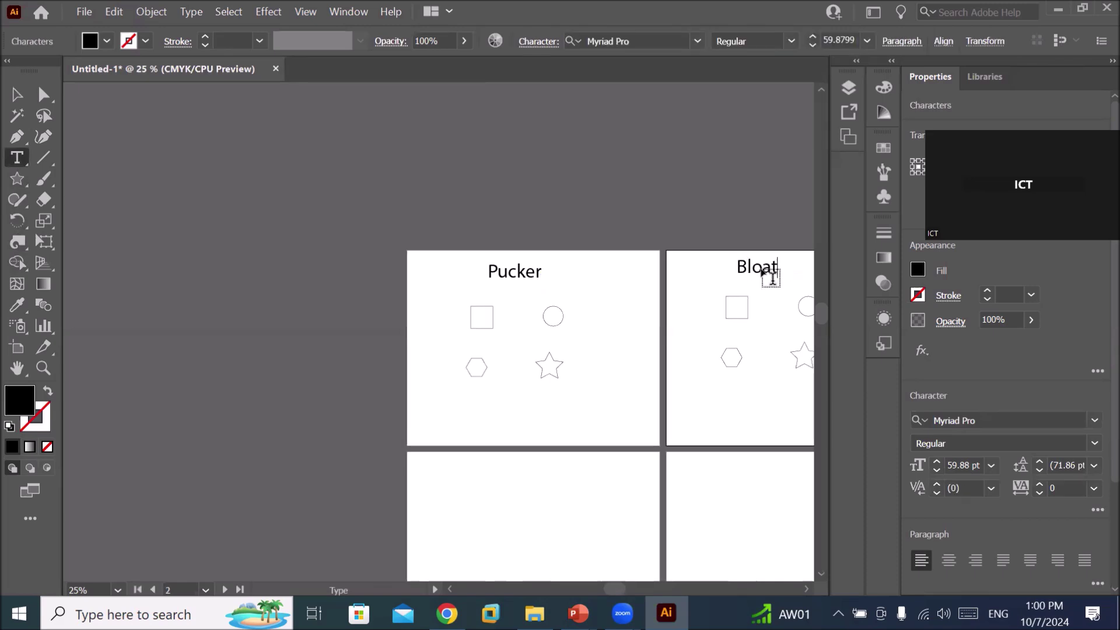
pyautogui.scroll(2, 492, 348)
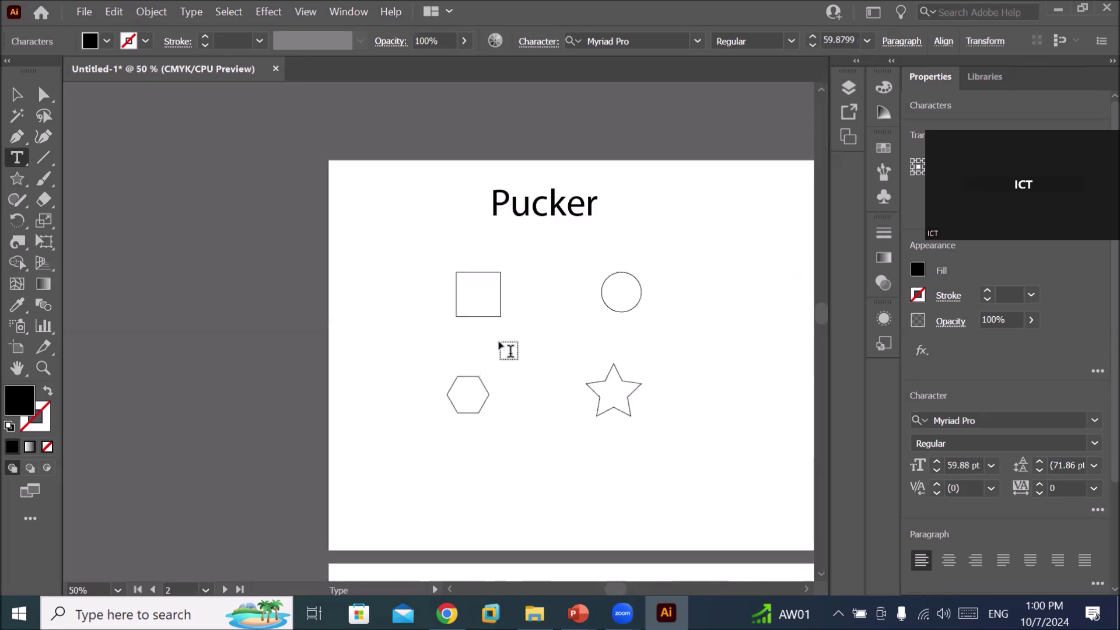
pyautogui.click(20, 181)
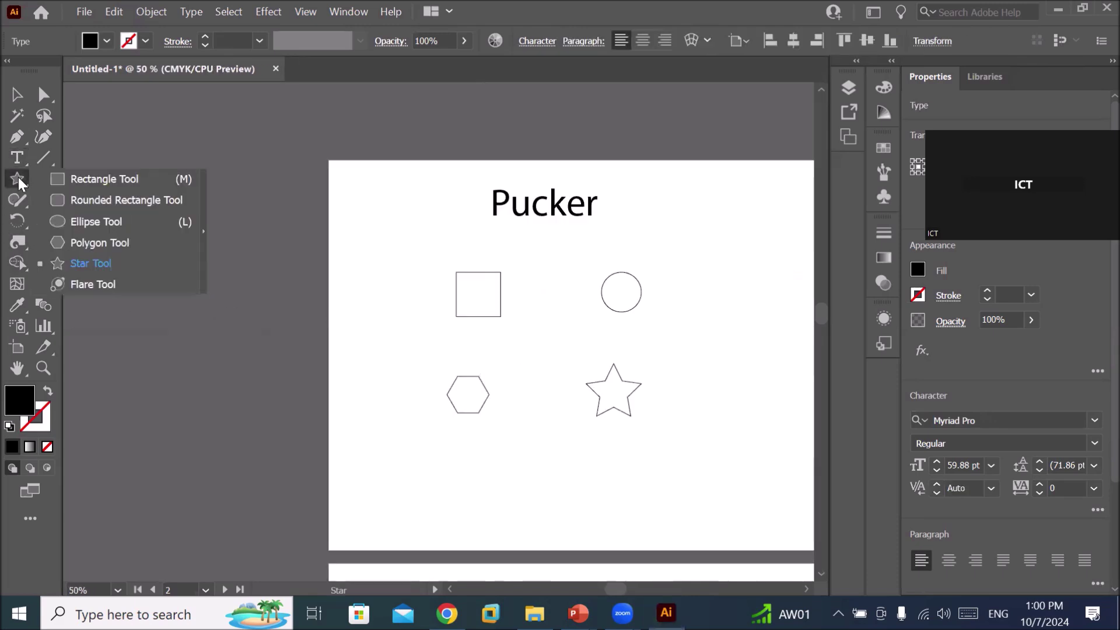
# - Select the Pucker Tool from the warping tools and float the toolbar over the canvas
pyautogui.click(18, 242)
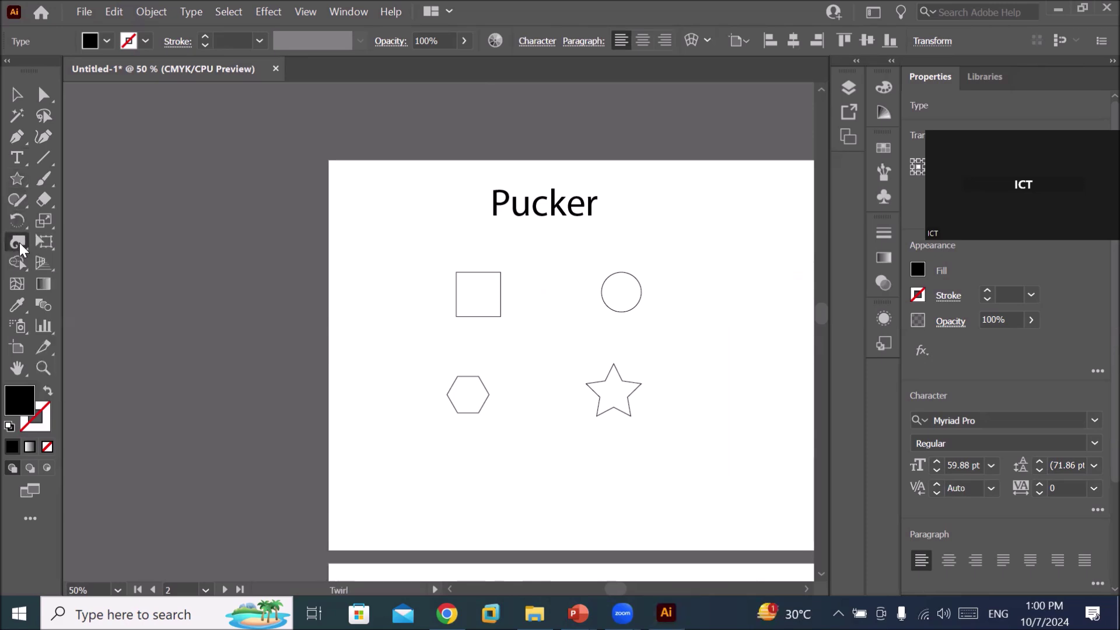
pyautogui.click(16, 242)
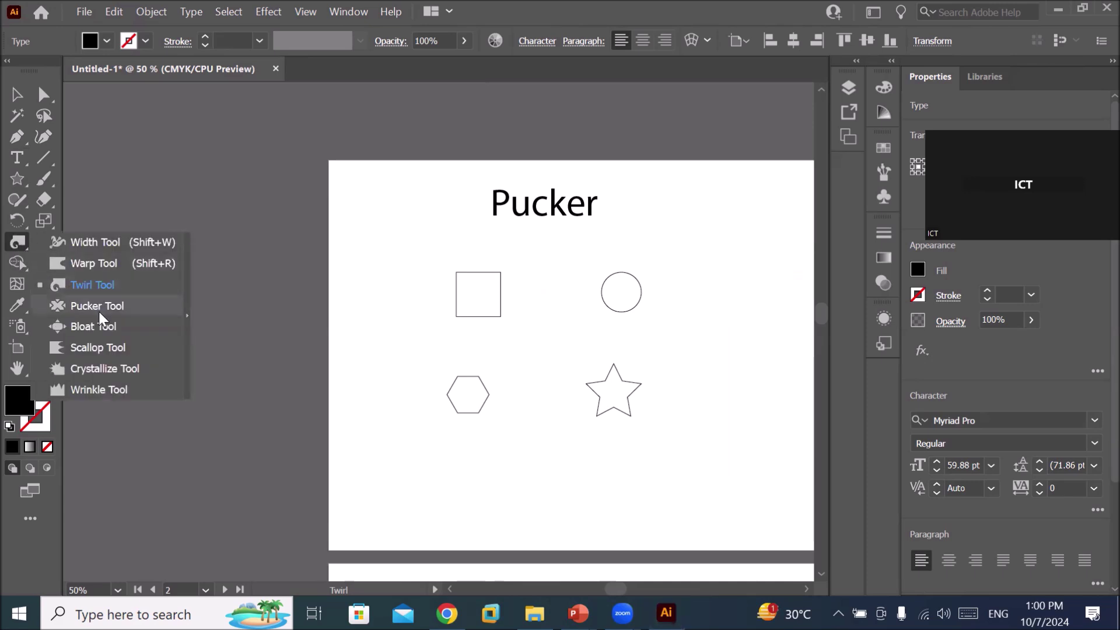
pyautogui.click(99, 310)
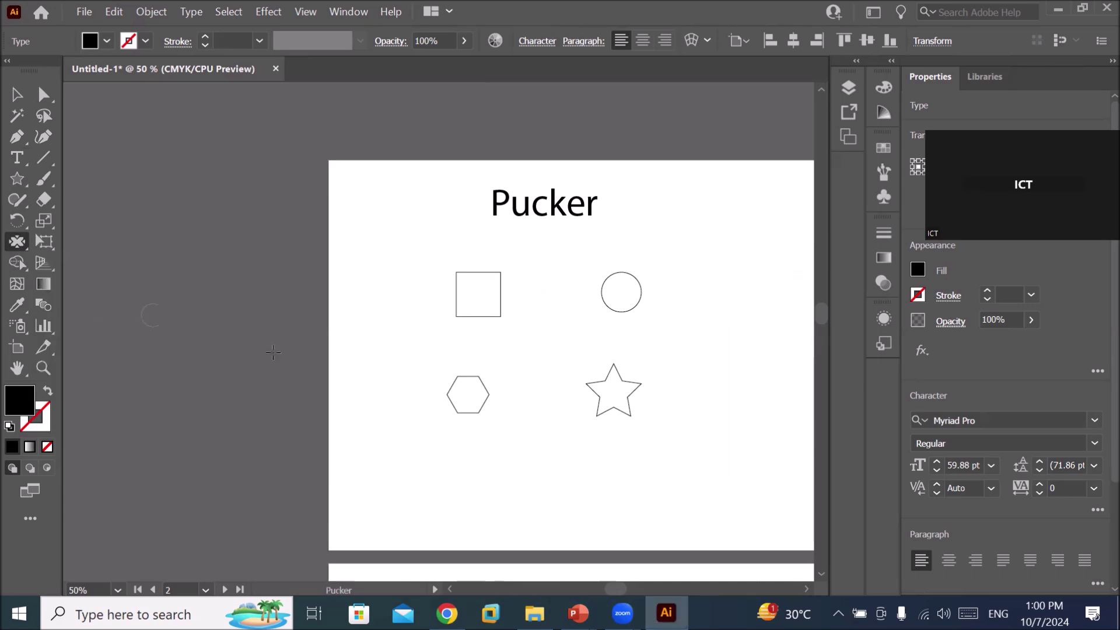
pyautogui.moveTo(61, 70); pyautogui.dragTo(243, 129)
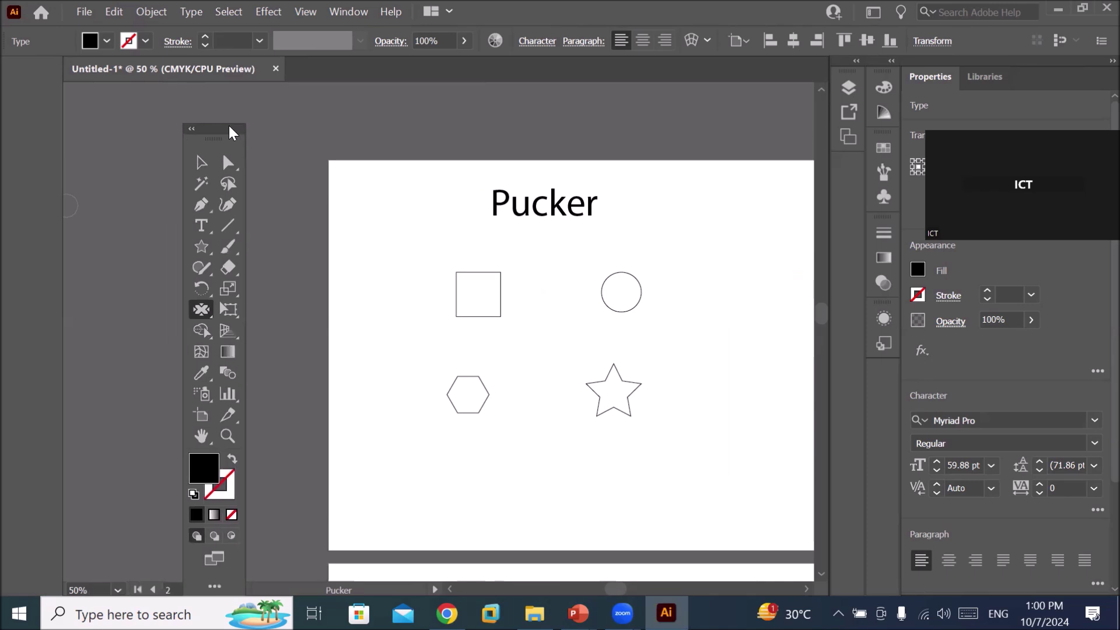
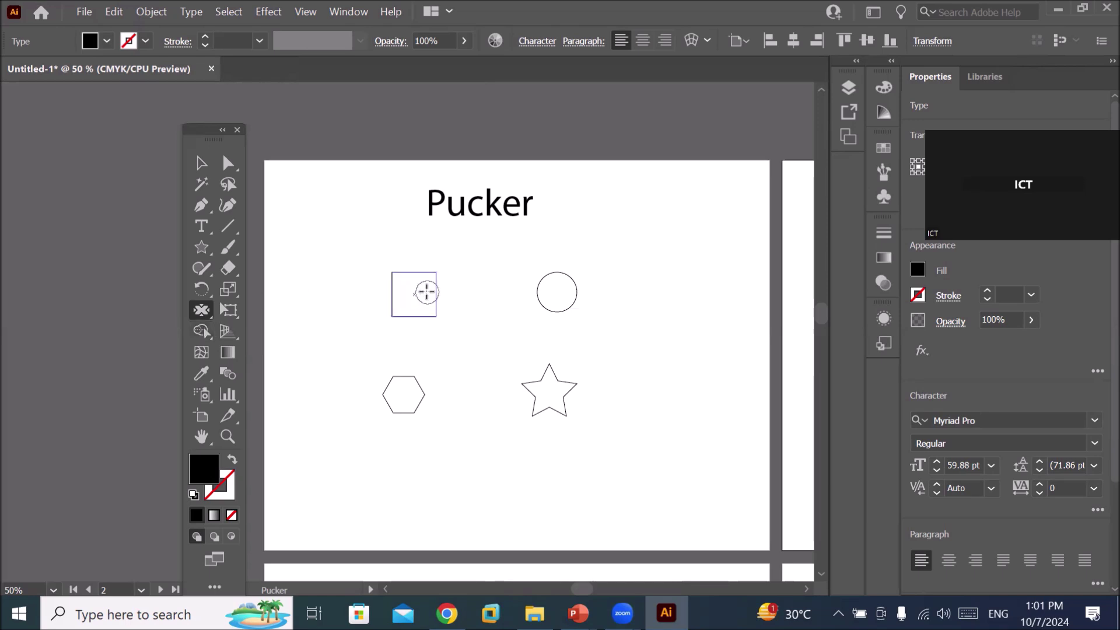
# - Dismiss the text-to-outlines warning and select the square
pyautogui.scroll(2, 426, 291)
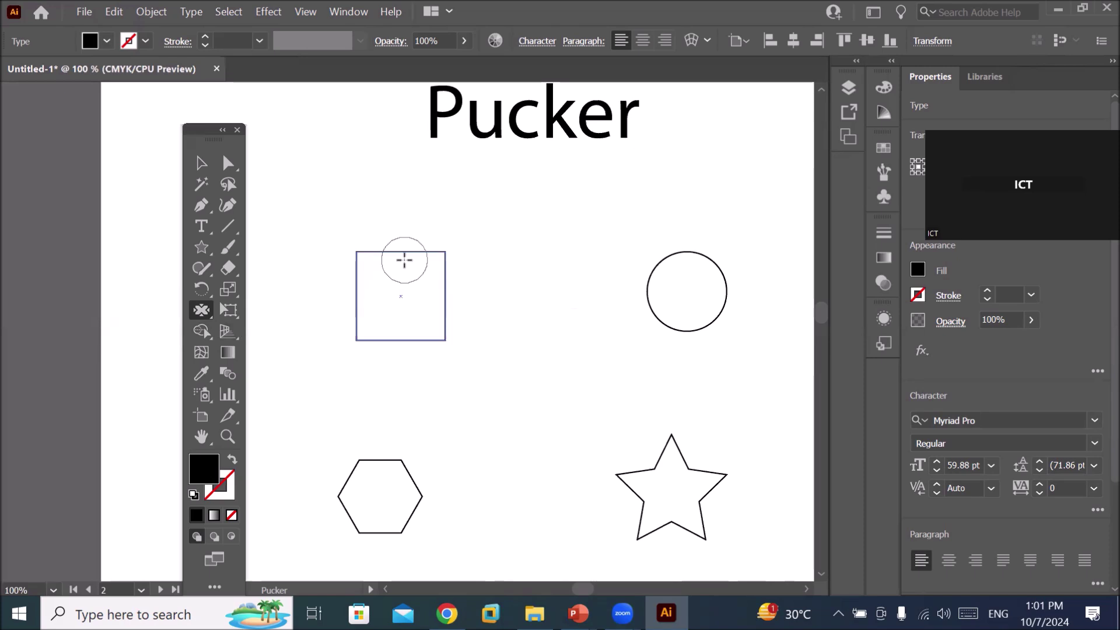
pyautogui.click(404, 260)
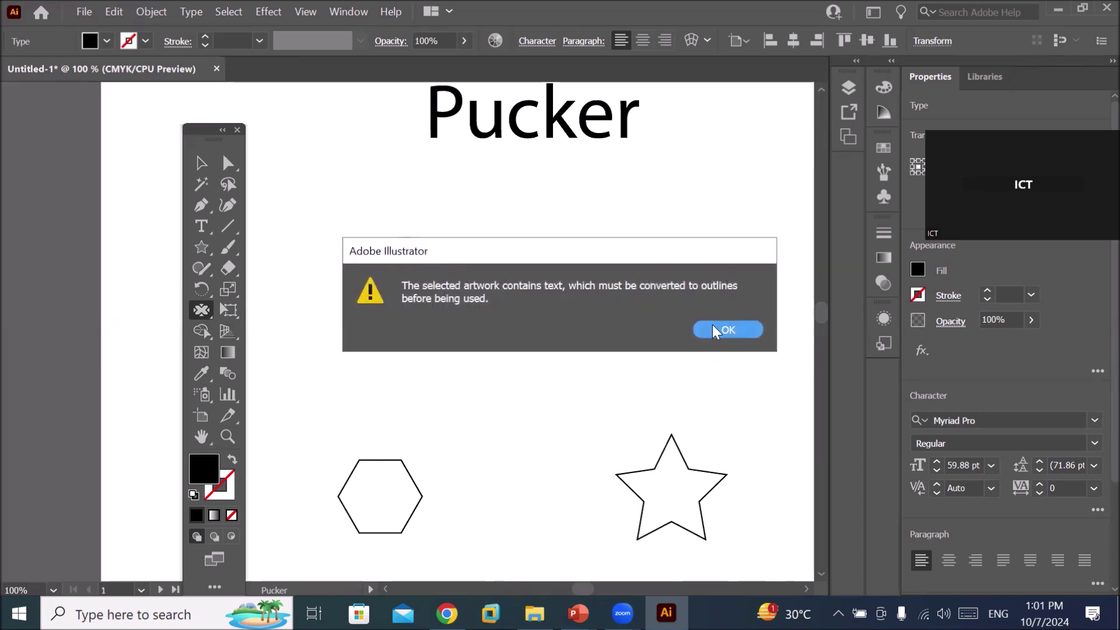
pyautogui.click(716, 331)
pyautogui.click(201, 163)
pyautogui.click(440, 265)
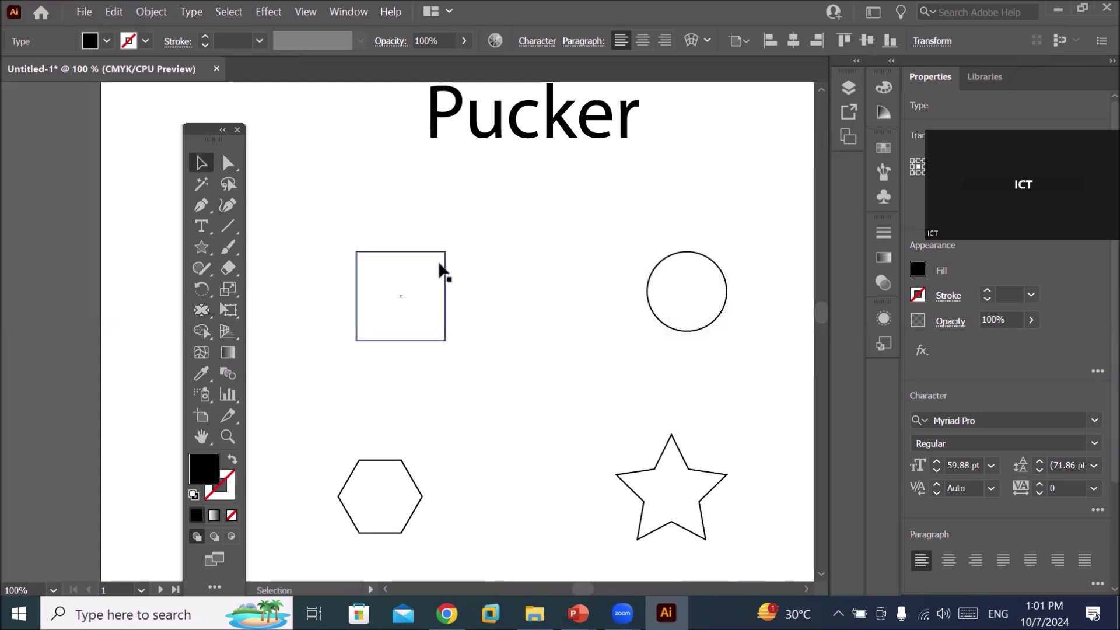
pyautogui.click(444, 269)
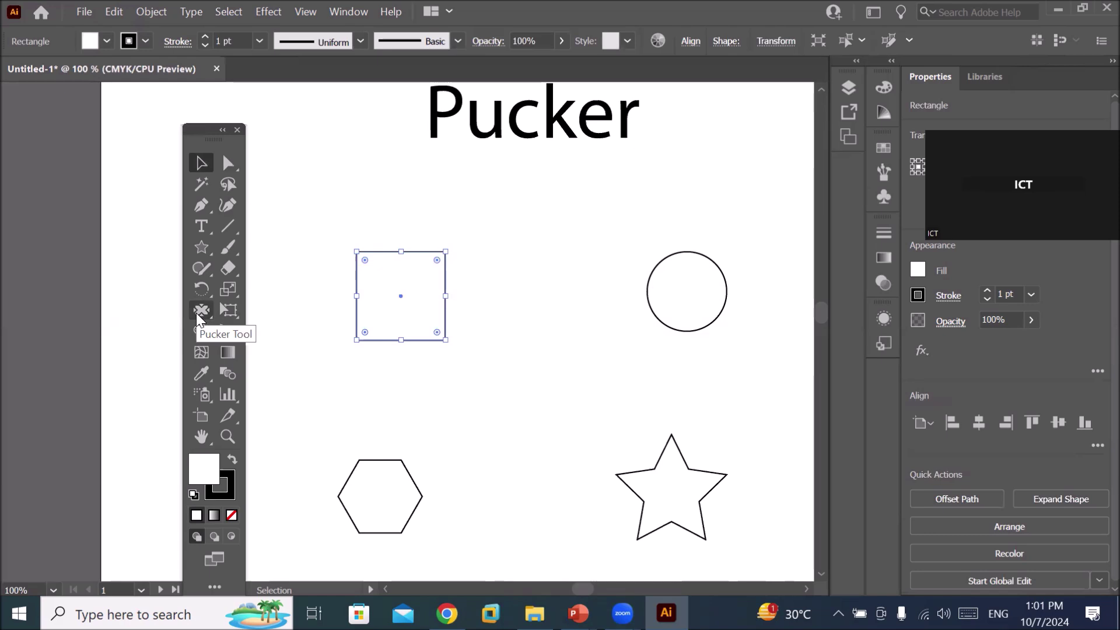
# - Try puckering the square's top edge, then undo the unwanted spike
pyautogui.click(199, 313)
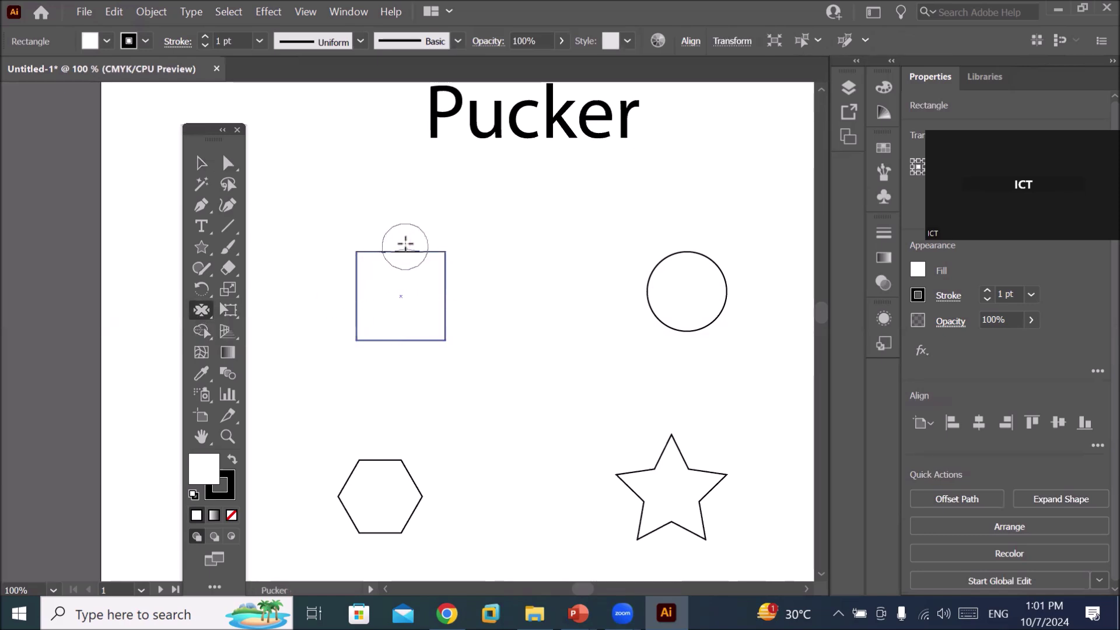
pyautogui.moveTo(405, 233); pyautogui.dragTo(393, 282)
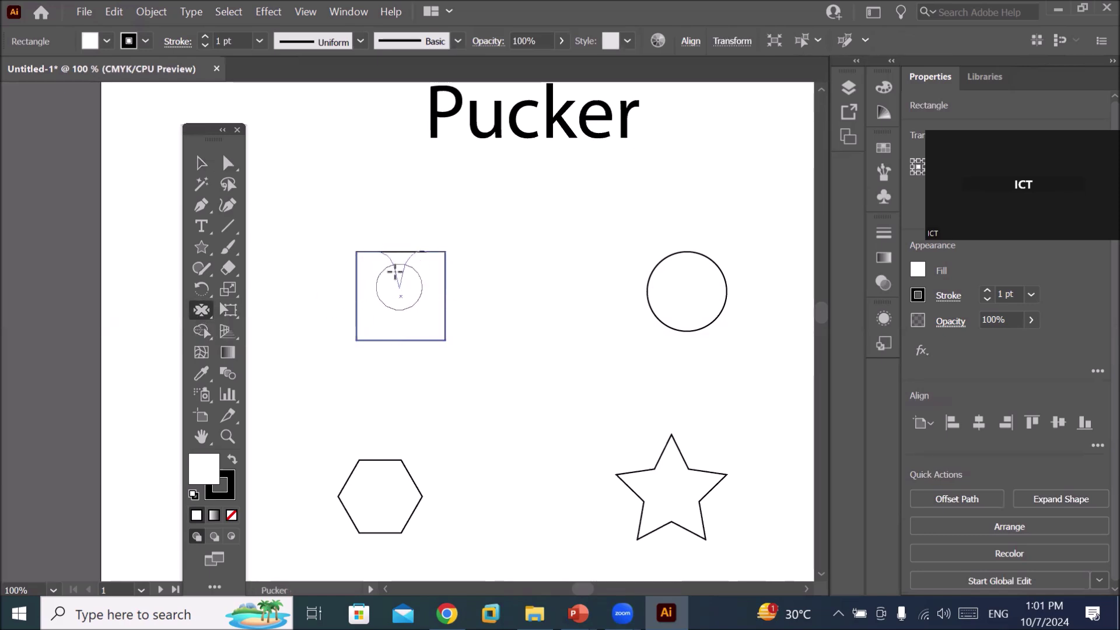
pyautogui.moveTo(392, 220); pyautogui.dragTo(403, 284)
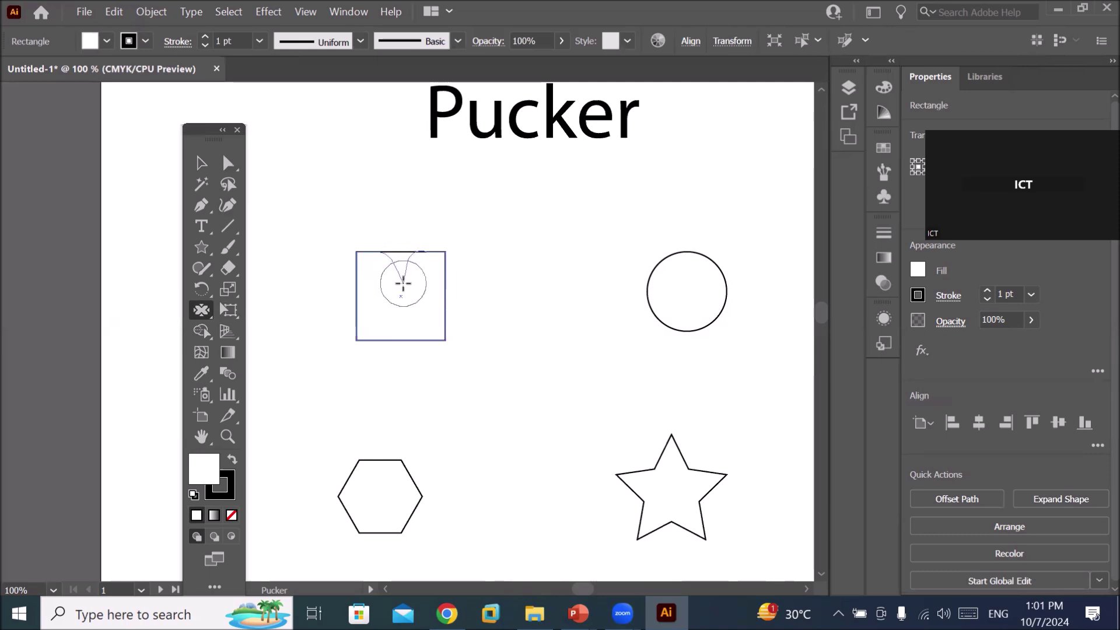
pyautogui.moveTo(400, 220)
pyautogui.mouseDown()
pyautogui.moveTo(386, 221)
pyautogui.moveTo(419, 204)
pyautogui.mouseUp()
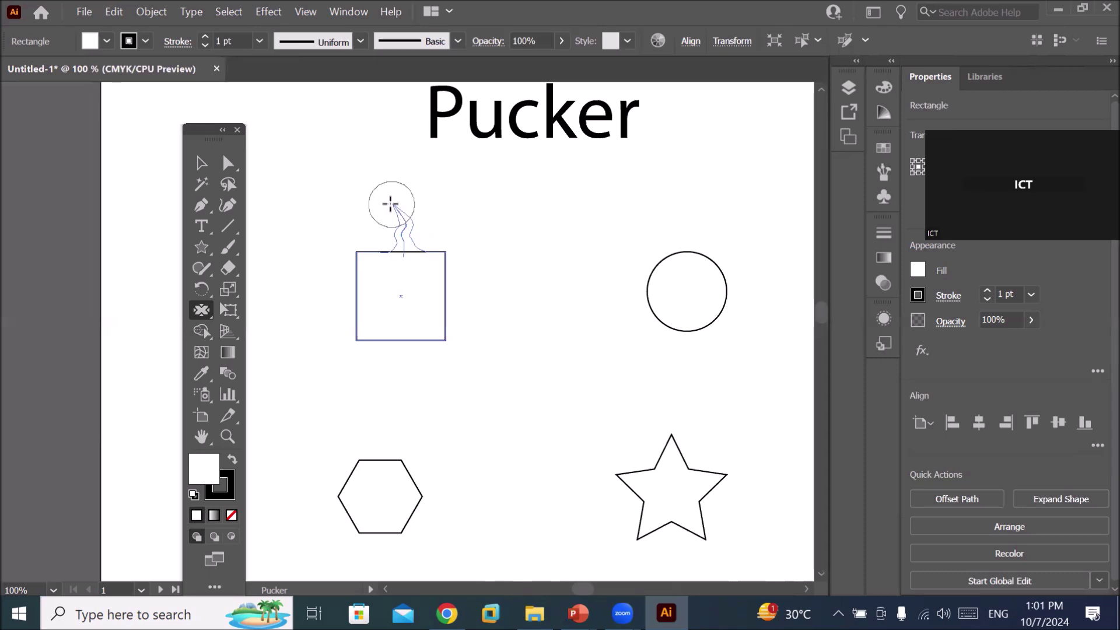
pyautogui.moveTo(419, 204); pyautogui.dragTo(389, 204)
pyautogui.press('v')
pyautogui.hotkey('ctrl', 'z')
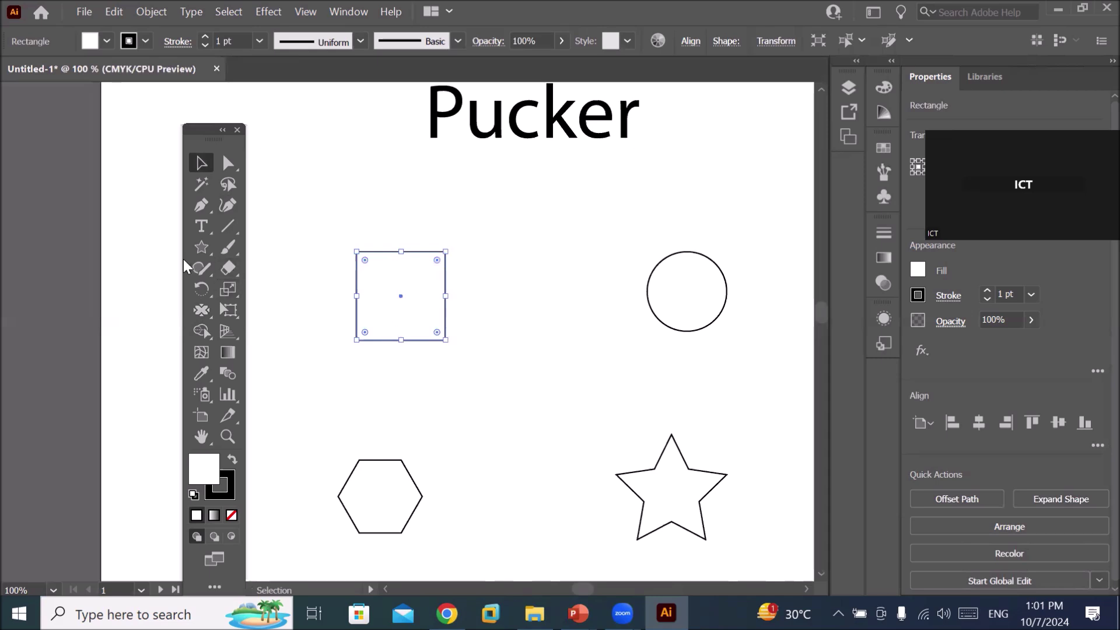
# - Pucker the square, pinching top and bottom inward and pulling left and right into spikes
pyautogui.click(204, 315)
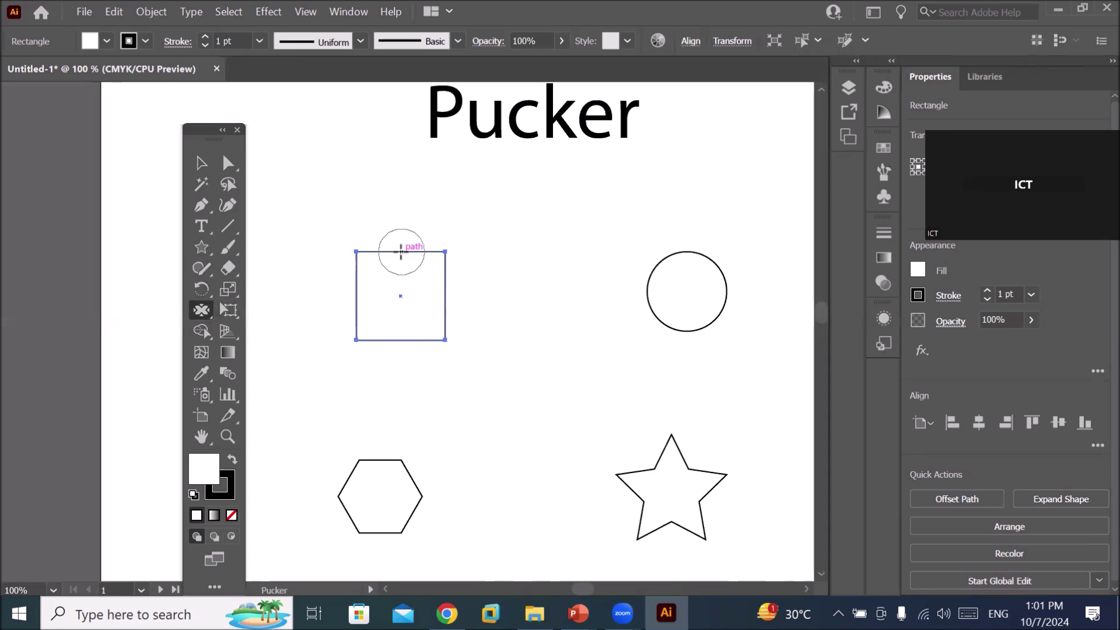
pyautogui.moveTo(400, 251); pyautogui.dragTo(401, 268)
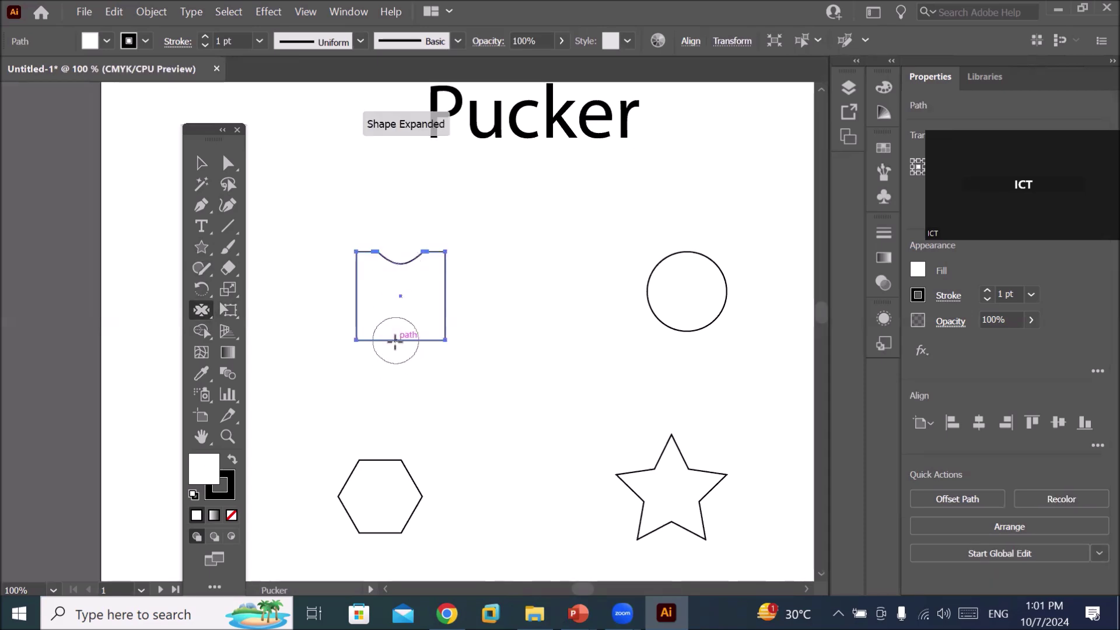
pyautogui.moveTo(401, 332); pyautogui.dragTo(399, 326)
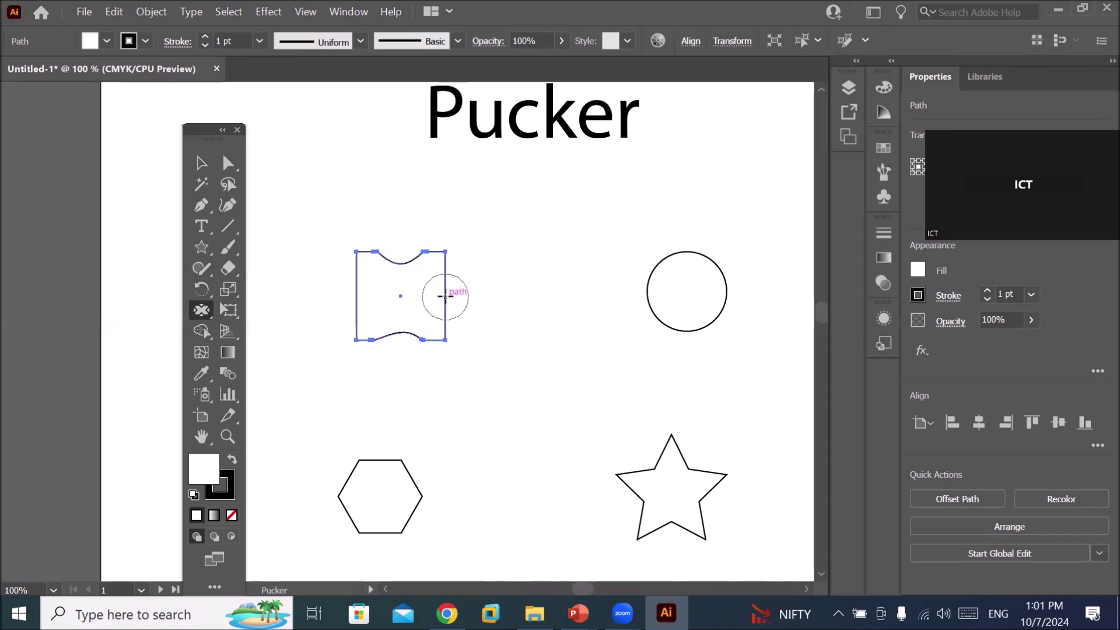
pyautogui.moveTo(468, 294); pyautogui.dragTo(470, 295)
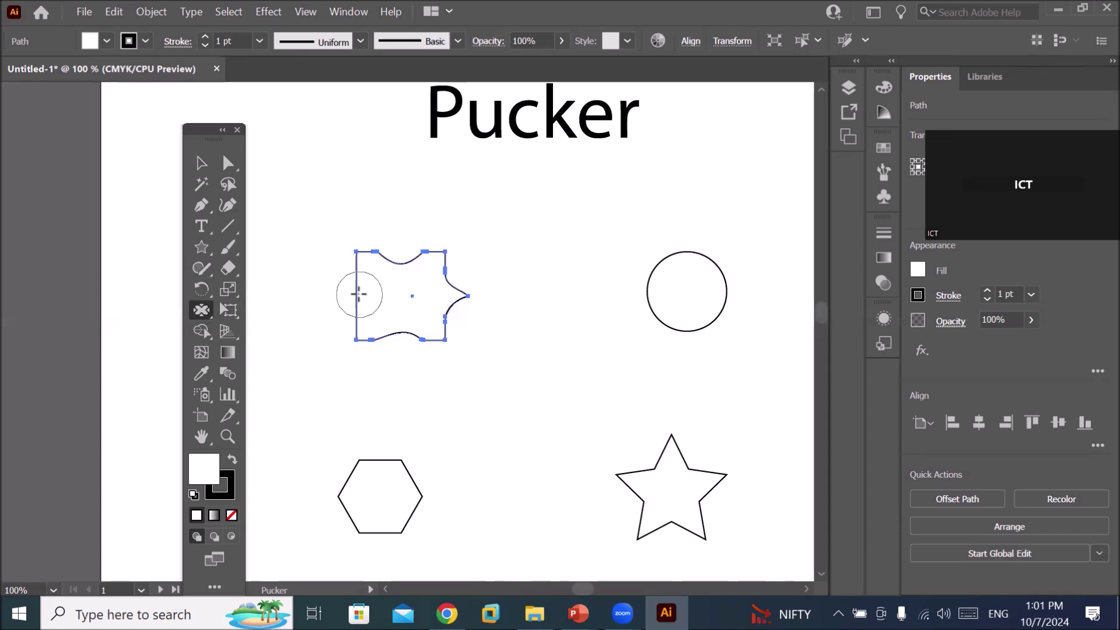
pyautogui.moveTo(359, 293); pyautogui.dragTo(337, 296)
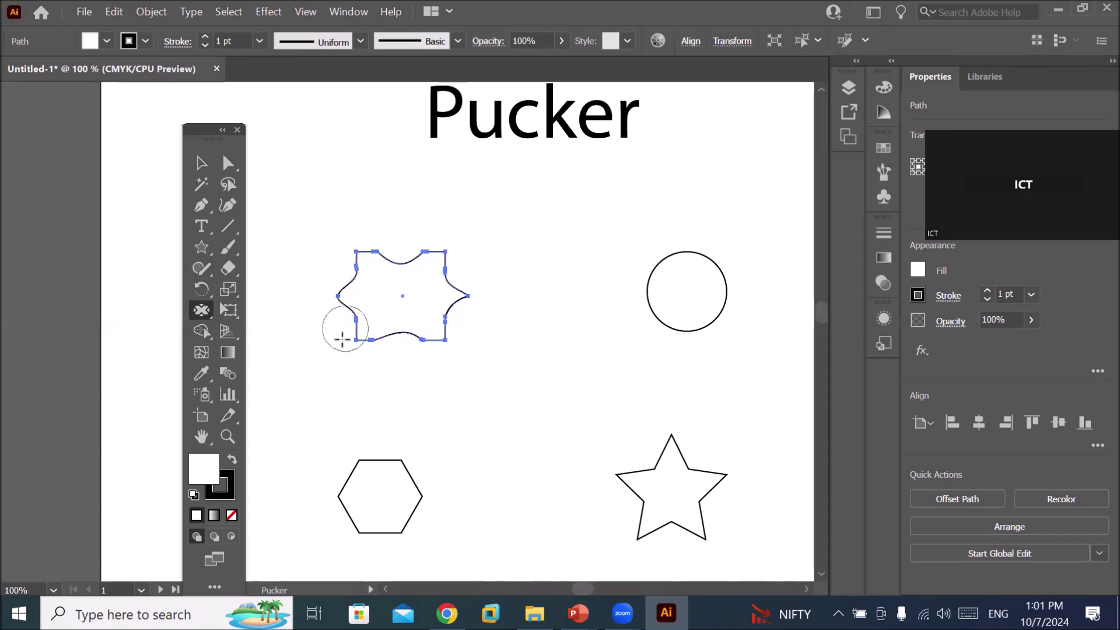
pyautogui.moveTo(337, 296); pyautogui.dragTo(317, 302)
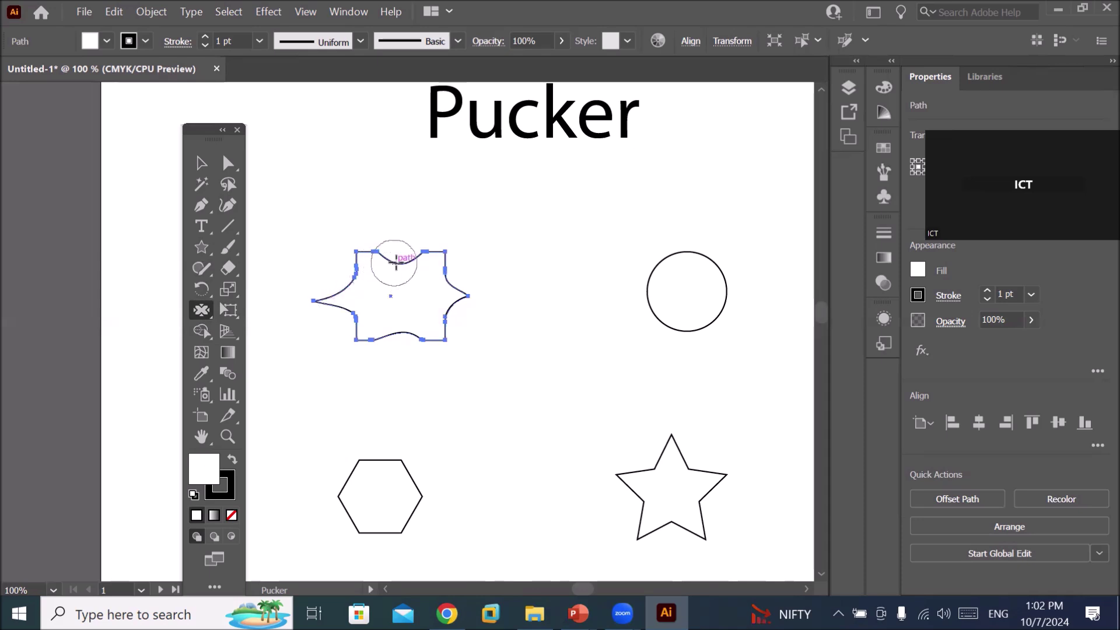
pyautogui.moveTo(395, 263); pyautogui.dragTo(402, 284)
pyautogui.moveTo(405, 331); pyautogui.dragTo(395, 305)
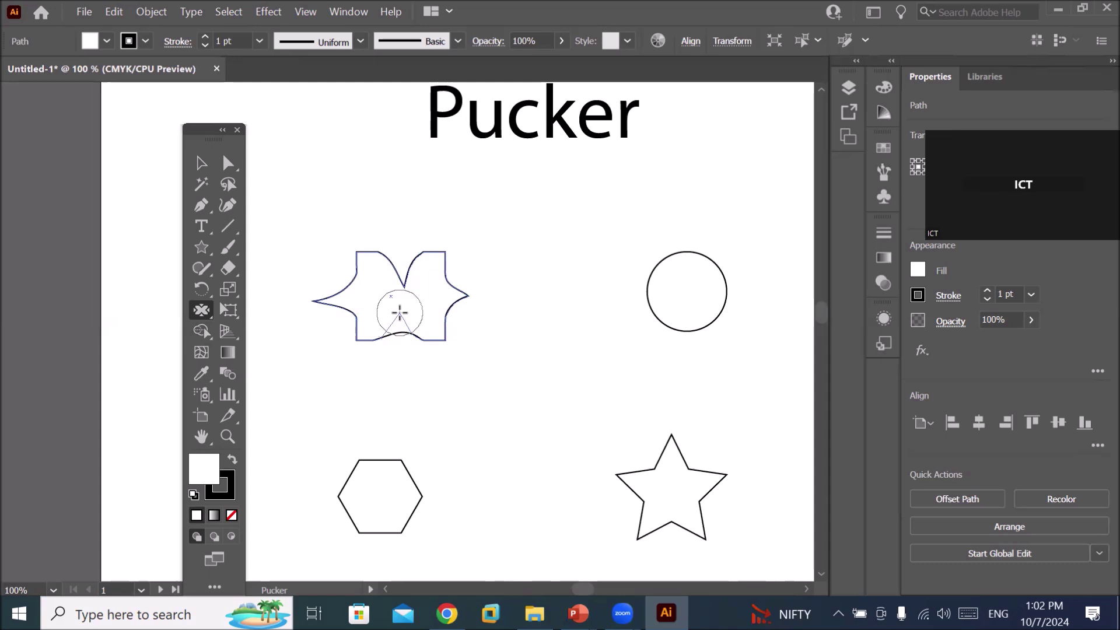
pyautogui.click(205, 163)
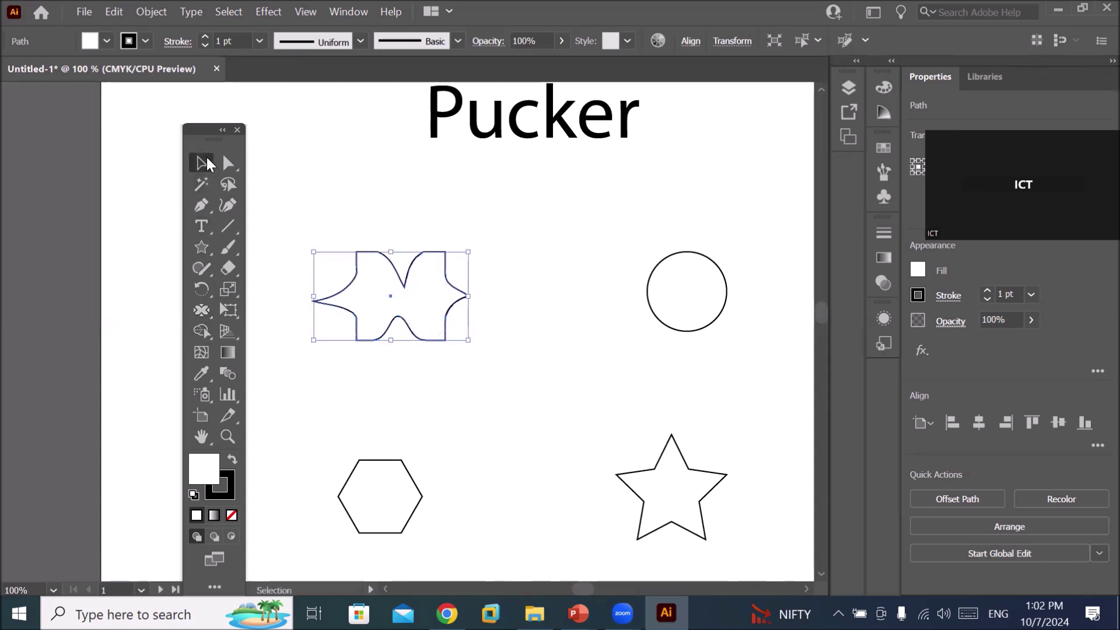
# - Pucker the circle's outline into a wavy shape with a pulled-out lower-left point
pyautogui.click(711, 260)
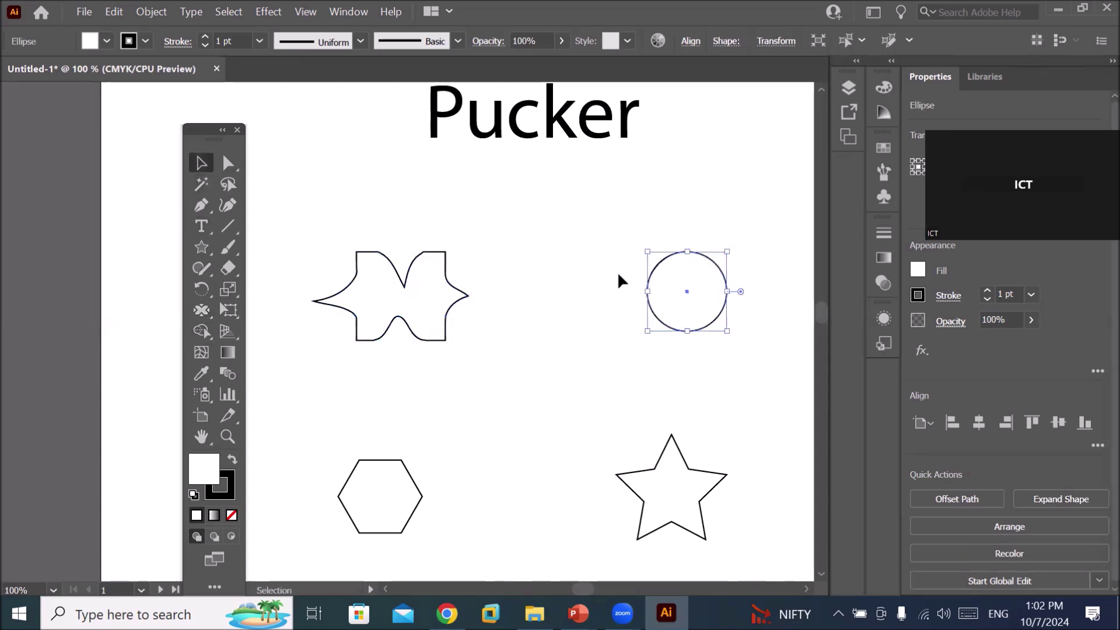
pyautogui.click(202, 310)
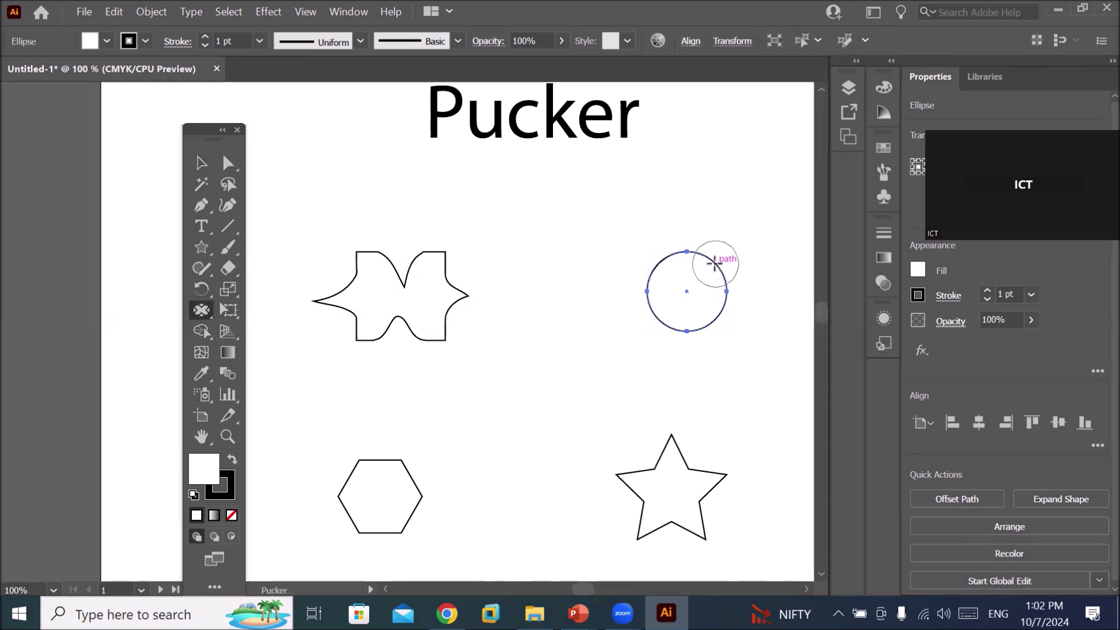
pyautogui.moveTo(714, 264)
pyautogui.mouseDown()
pyautogui.moveTo(692, 280)
pyautogui.moveTo(725, 333)
pyautogui.moveTo(662, 318)
pyautogui.mouseUp()
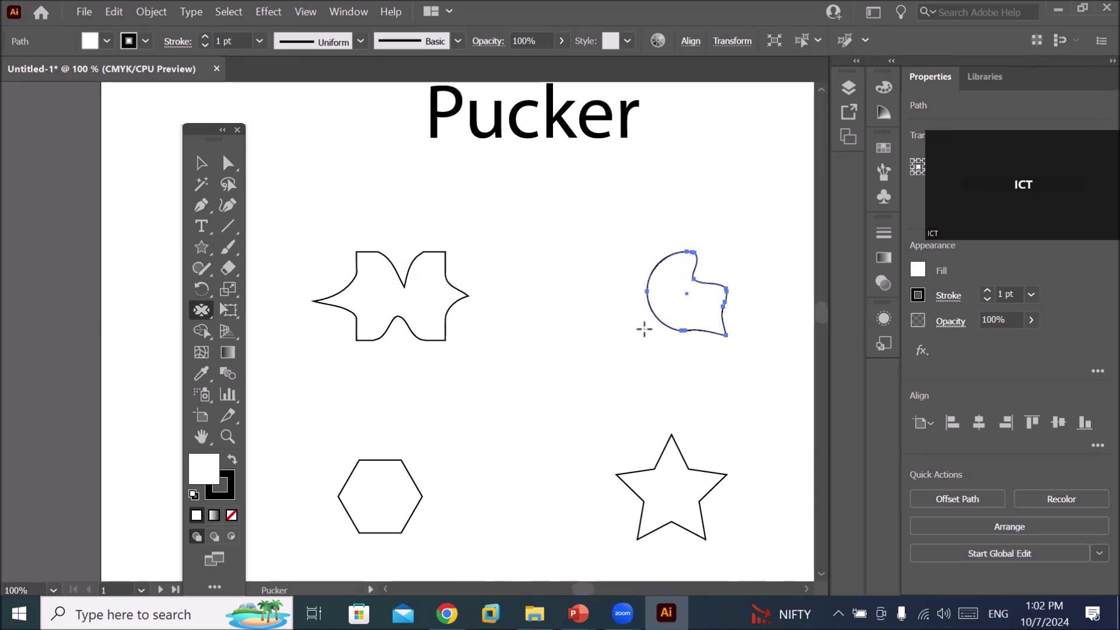
pyautogui.moveTo(651, 317)
pyautogui.mouseDown()
pyautogui.moveTo(667, 268)
pyautogui.moveTo(640, 256)
pyautogui.mouseUp()
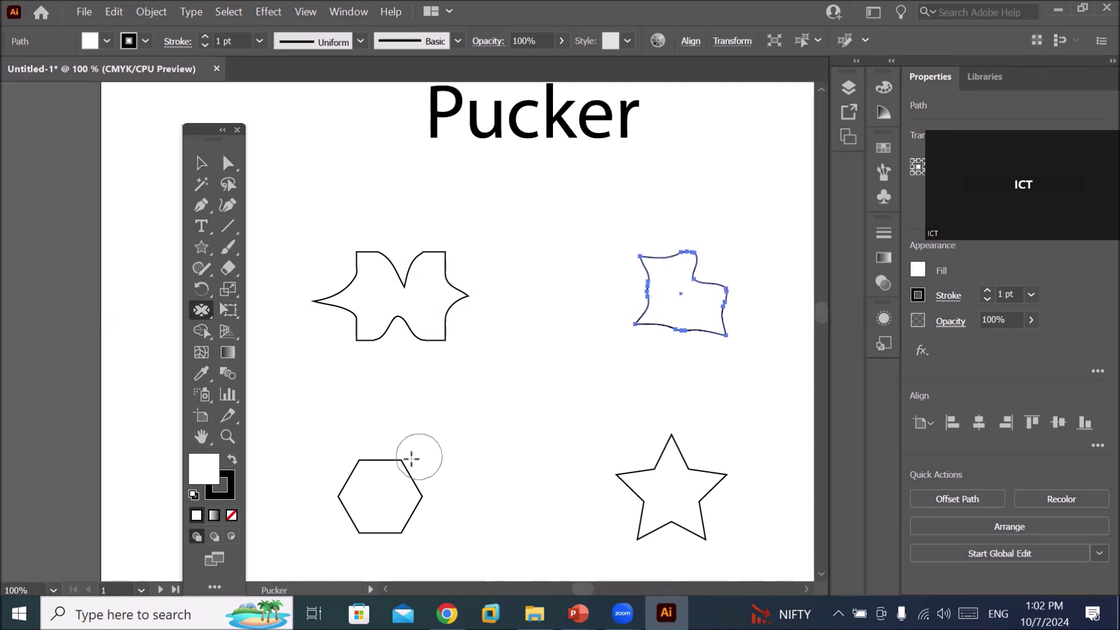
pyautogui.click(201, 164)
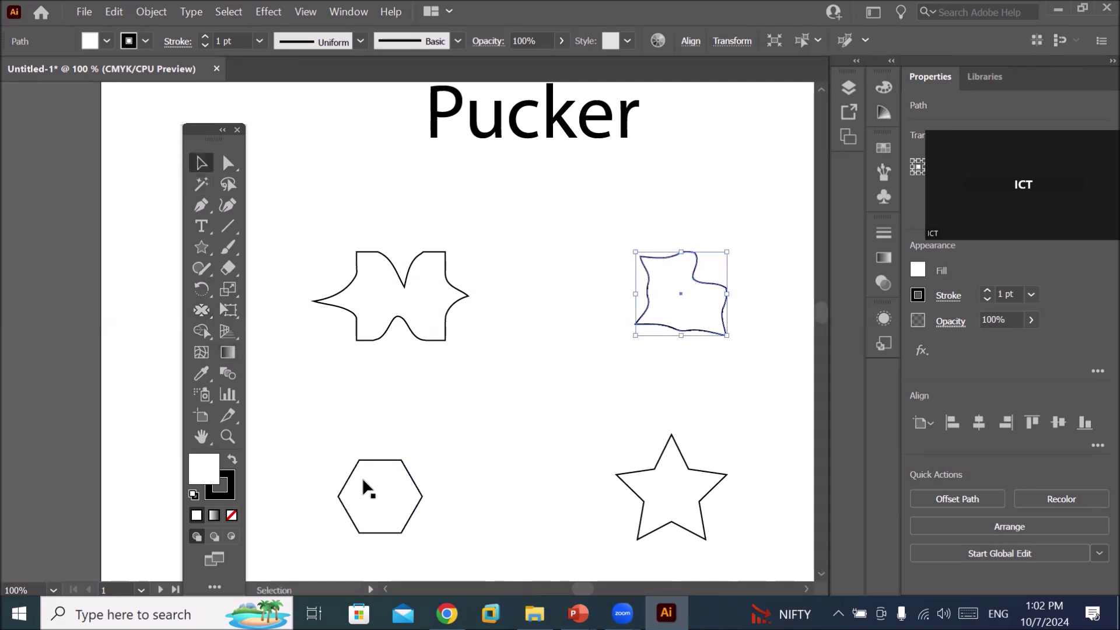
# - Try a bottle-shaped pucker on the hexagon, undo it, and bring up the liquify tools list
pyautogui.click(380, 461)
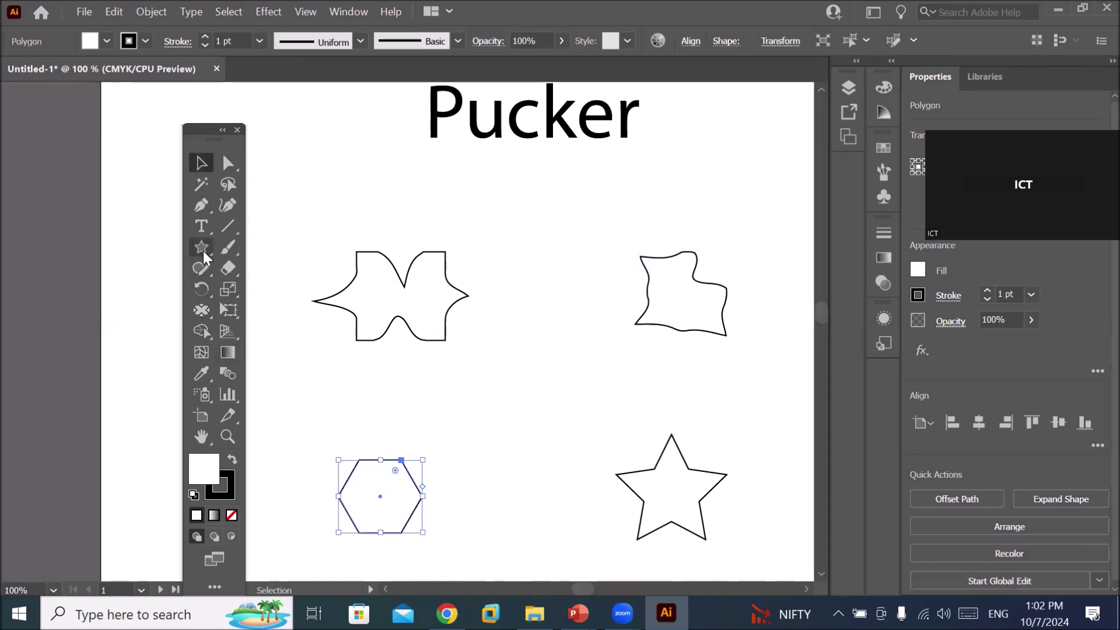
pyautogui.click(202, 311)
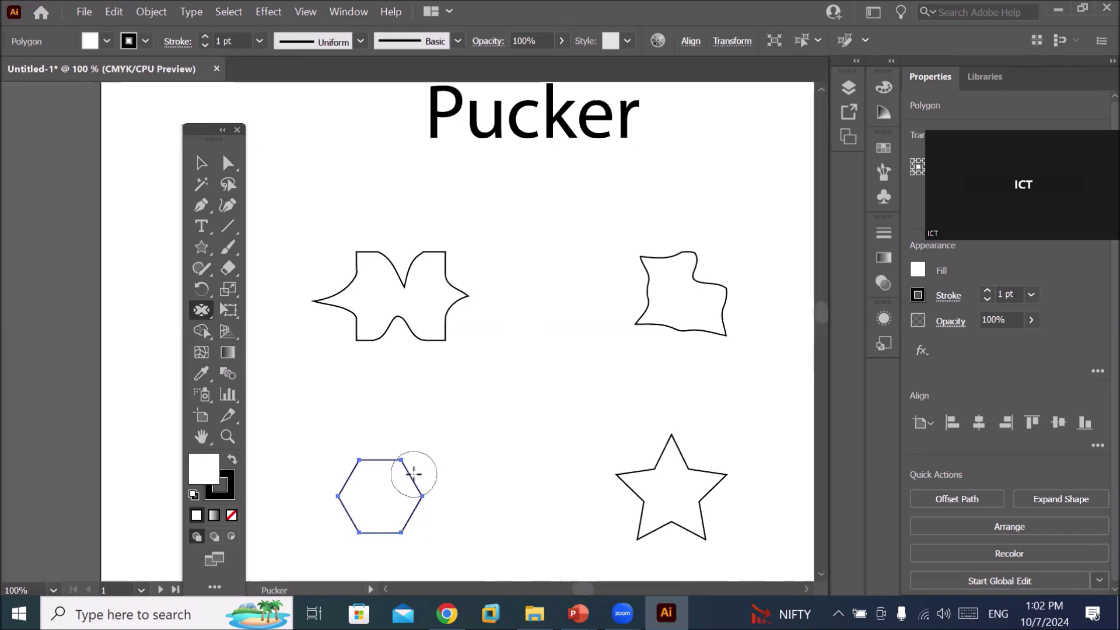
pyautogui.moveTo(412, 477)
pyautogui.mouseDown()
pyautogui.moveTo(391, 492)
pyautogui.moveTo(347, 481)
pyautogui.mouseUp()
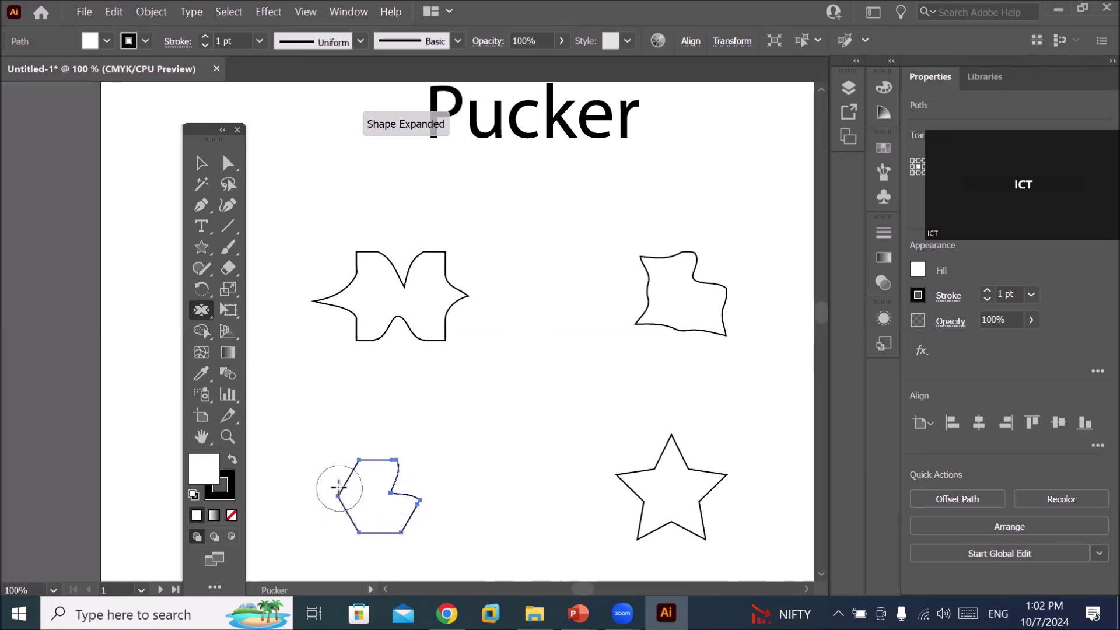
pyautogui.moveTo(365, 489); pyautogui.dragTo(369, 490)
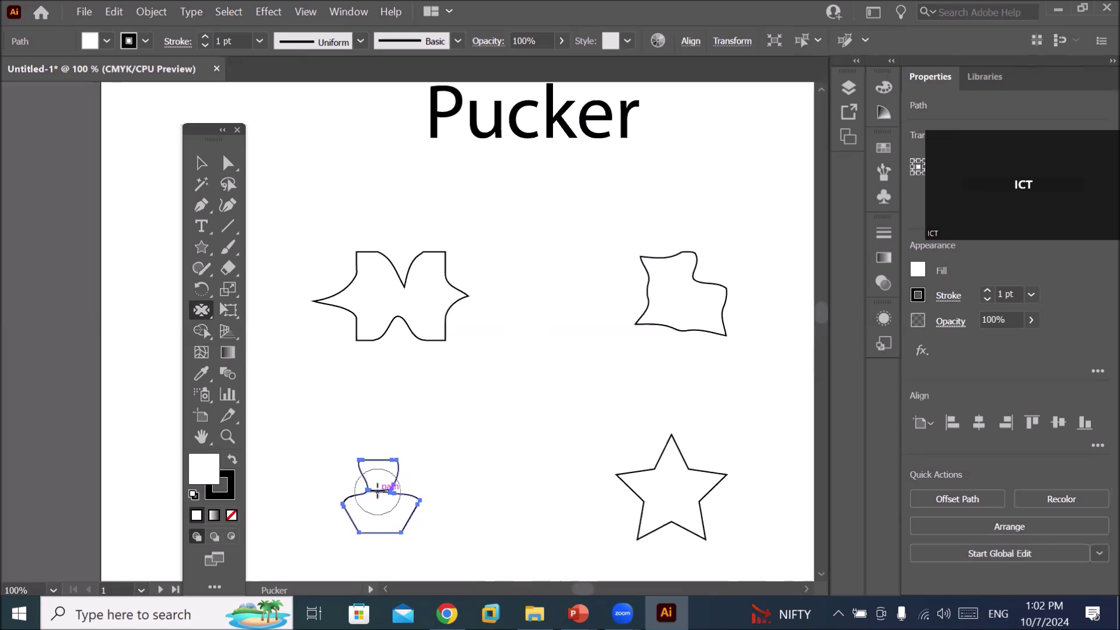
pyautogui.hotkey('ctrl', 'z')
pyautogui.hotkey('ctrl', 'z')
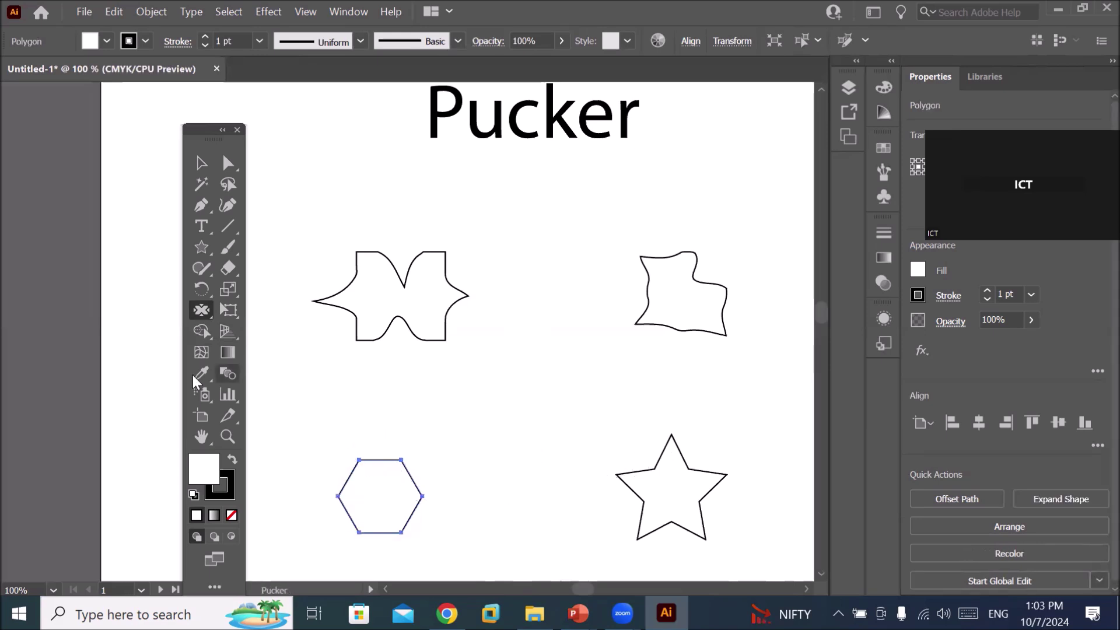
pyautogui.rightClick(196, 309)
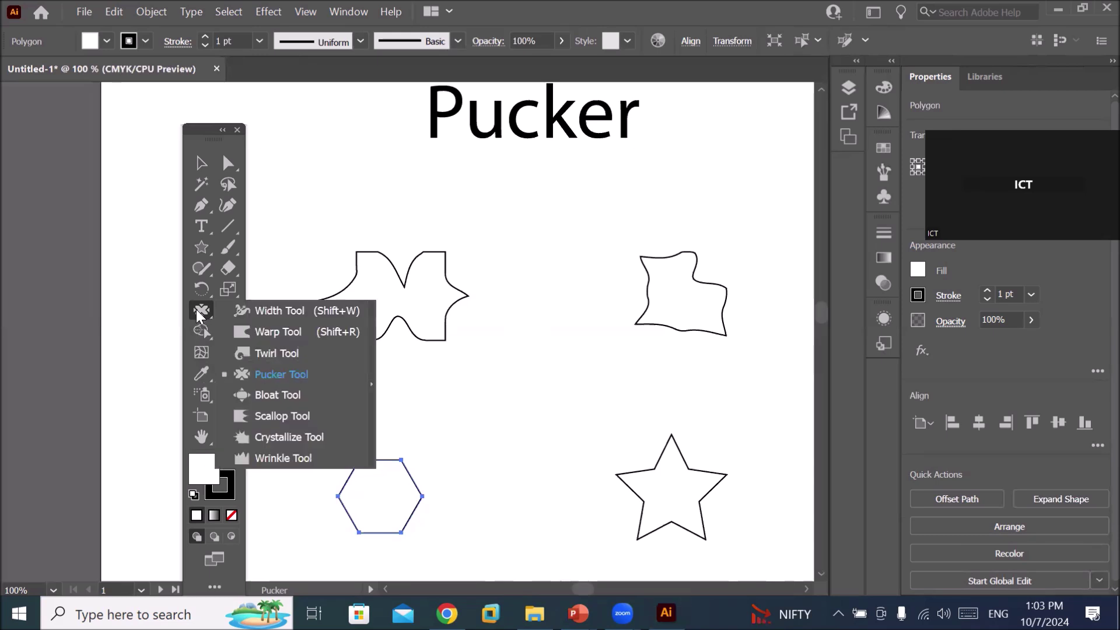
# - Bloat the hexagon's top, upper sides and both lower edges into rounded bulges
pyautogui.click(276, 397)
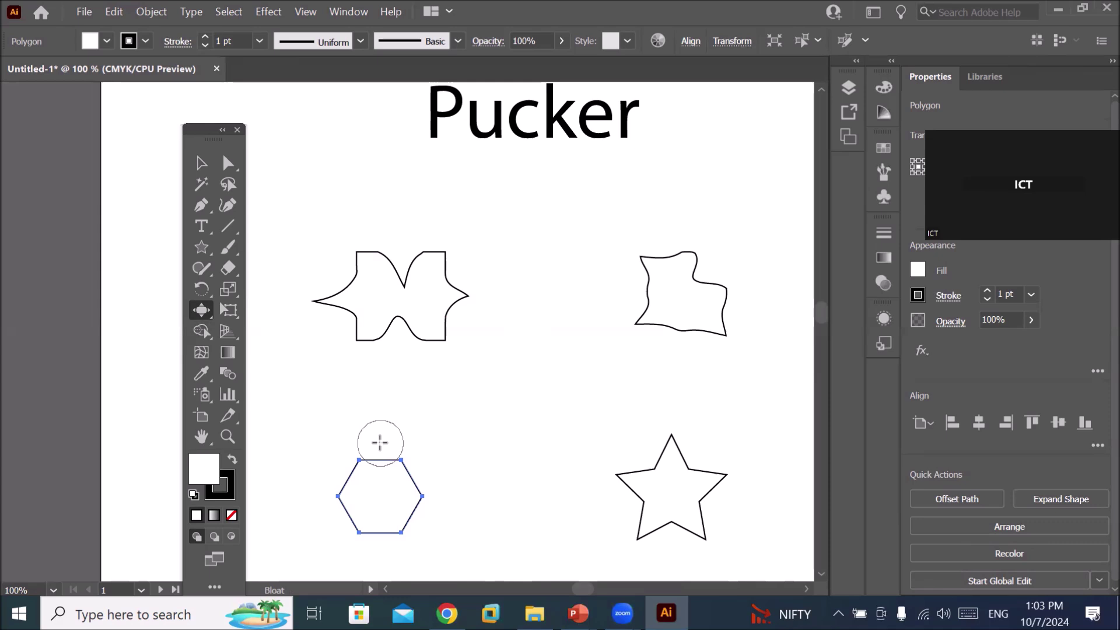
pyautogui.click(380, 443)
pyautogui.click(426, 471)
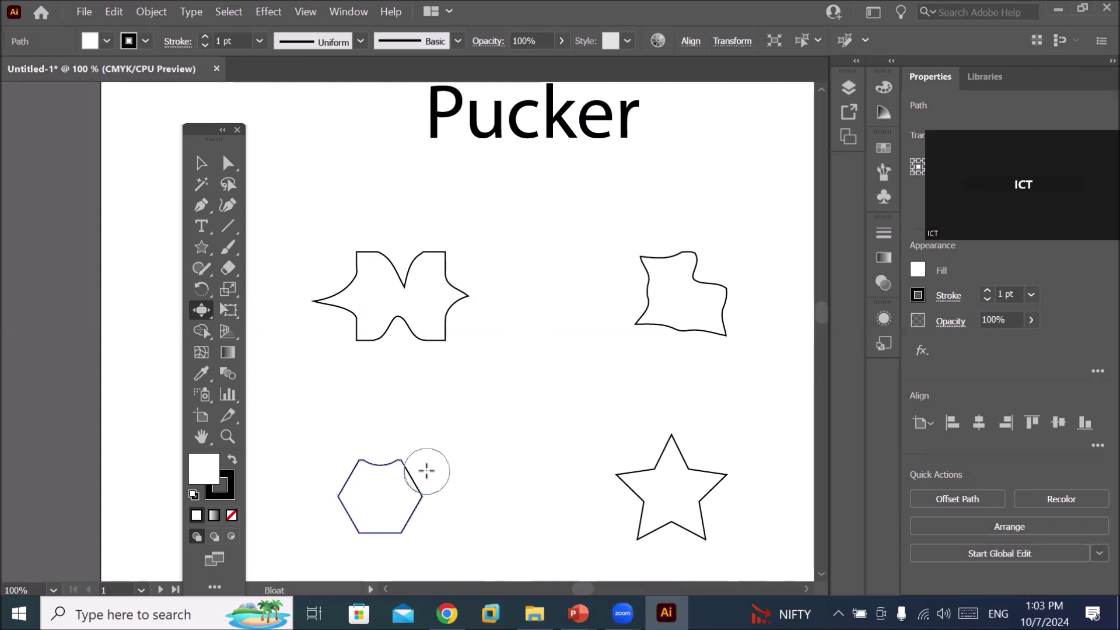
pyautogui.click(337, 468)
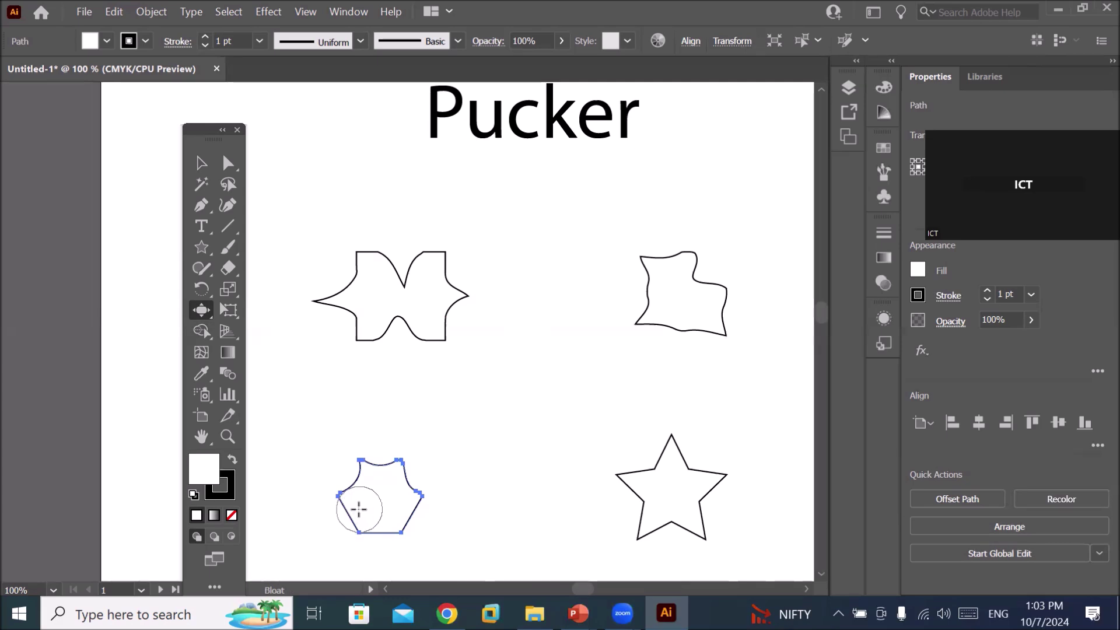
pyautogui.click(359, 509)
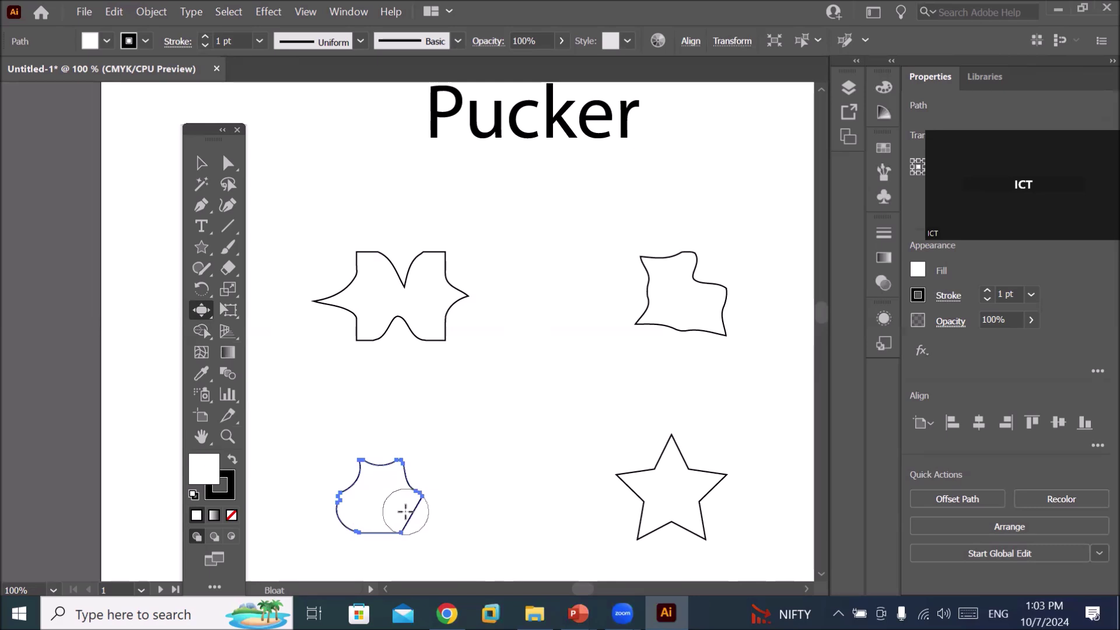
pyautogui.moveTo(405, 512); pyautogui.dragTo(420, 515)
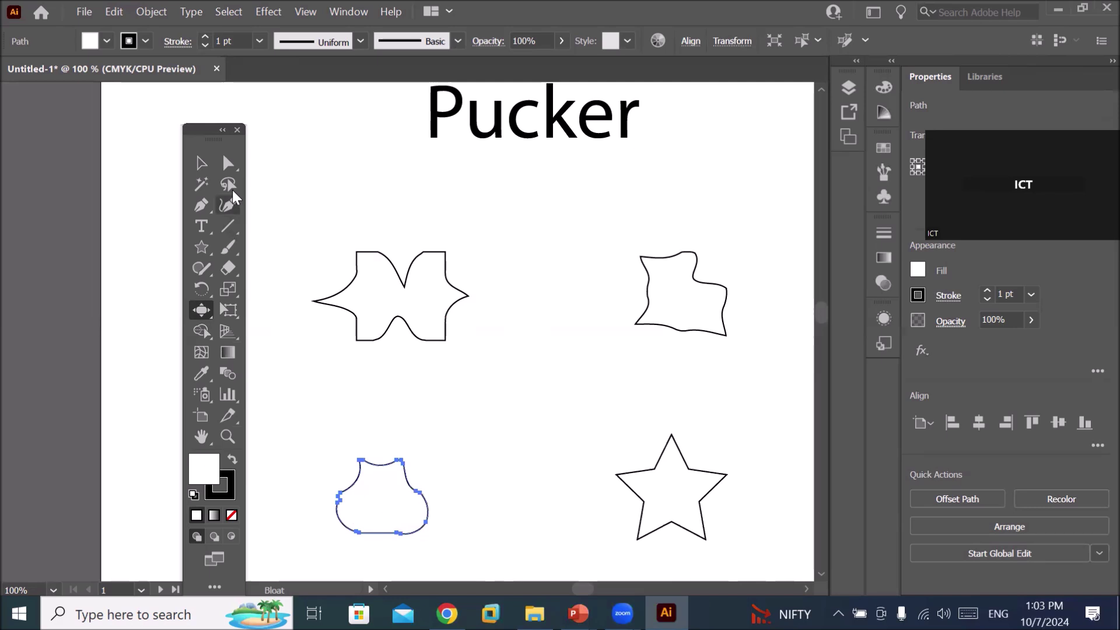
pyautogui.click(201, 164)
# - Bloat the star's top, lower-right and lower-left points into round lobes
pyautogui.click(675, 455)
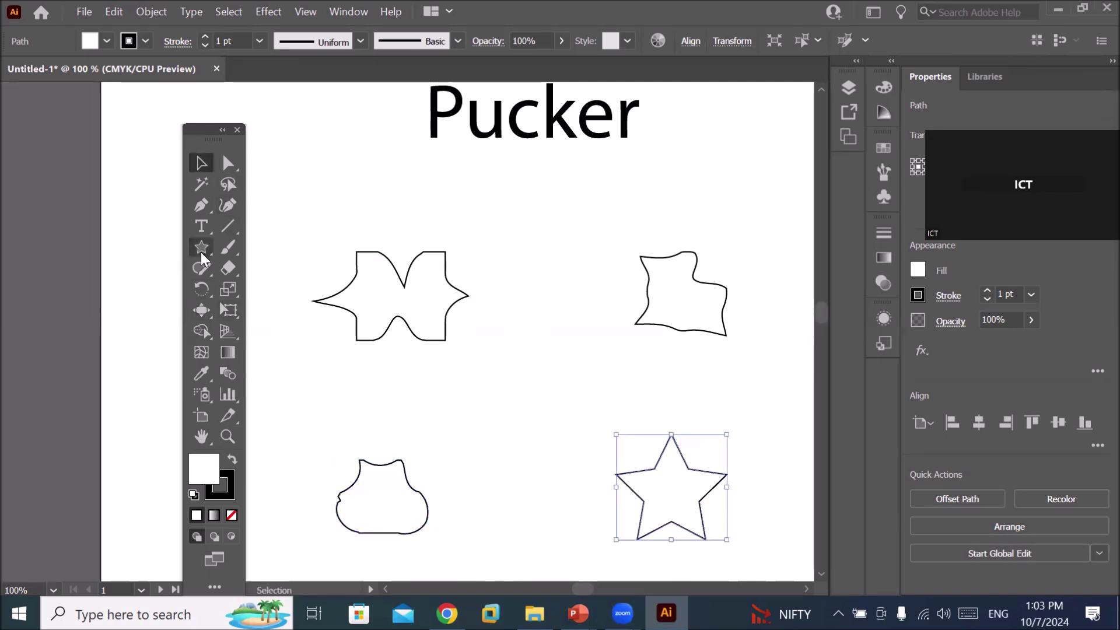
pyautogui.click(202, 309)
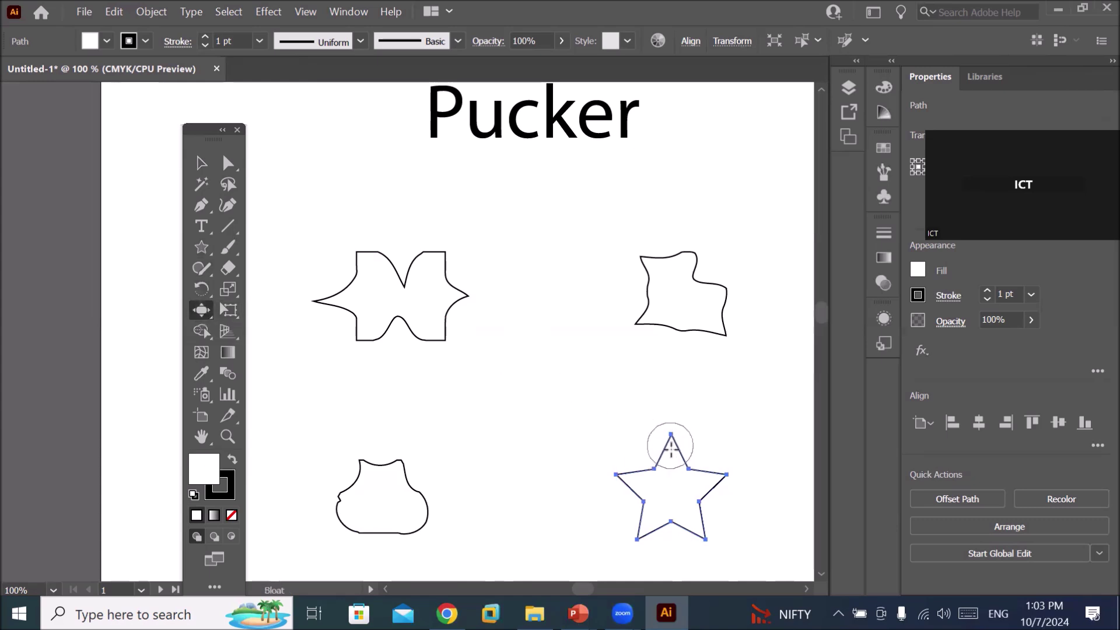
pyautogui.moveTo(672, 449); pyautogui.dragTo(671, 446)
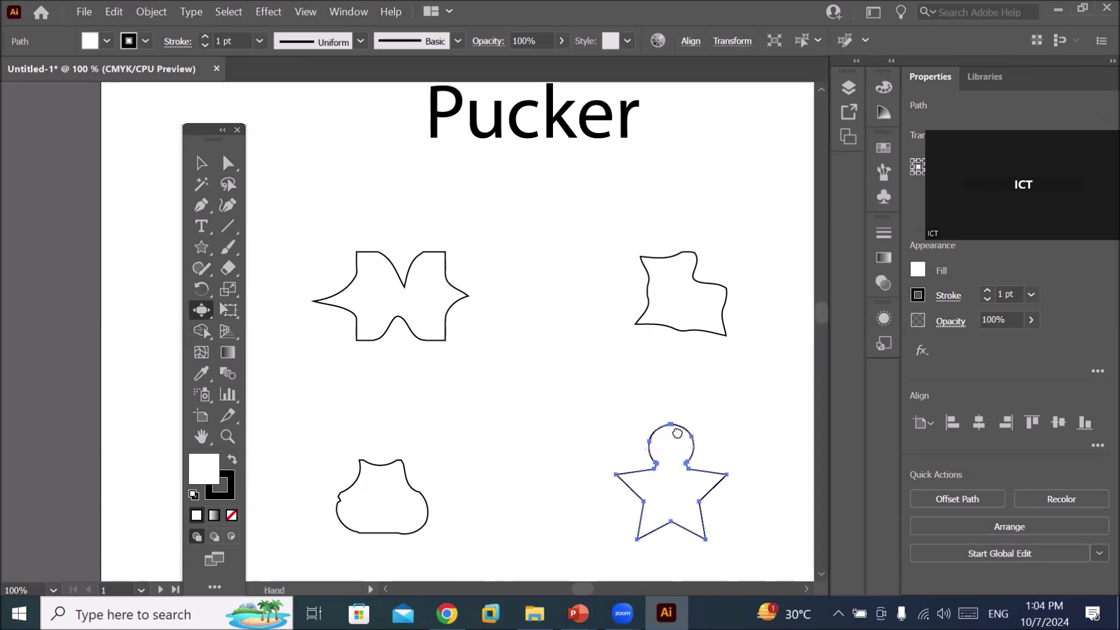
pyautogui.moveTo(677, 444); pyautogui.dragTo(593, 304)
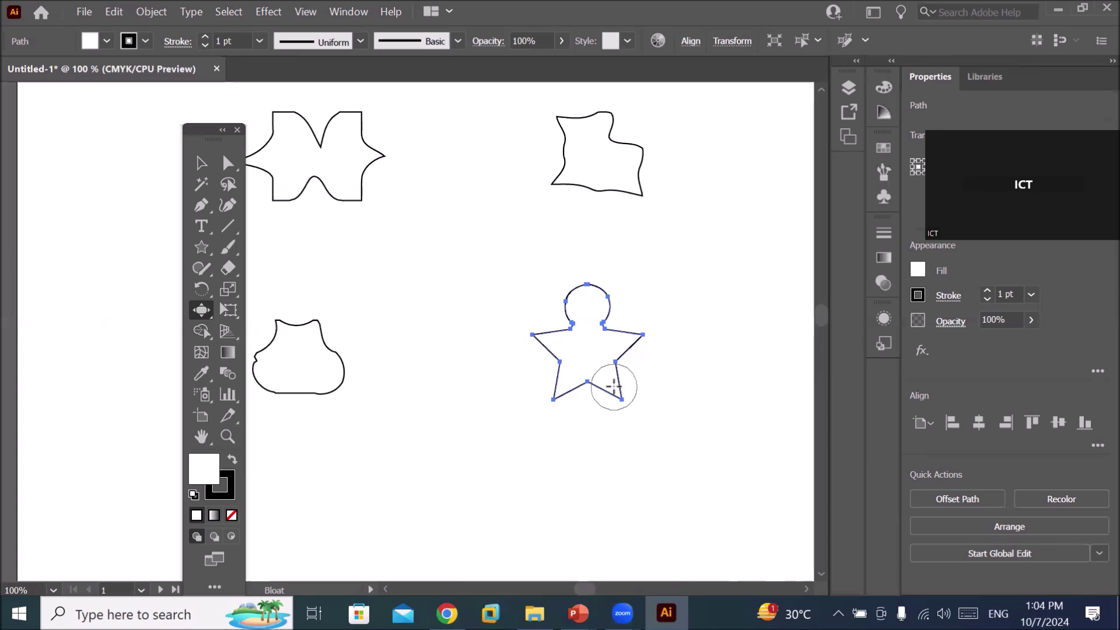
pyautogui.click(613, 387)
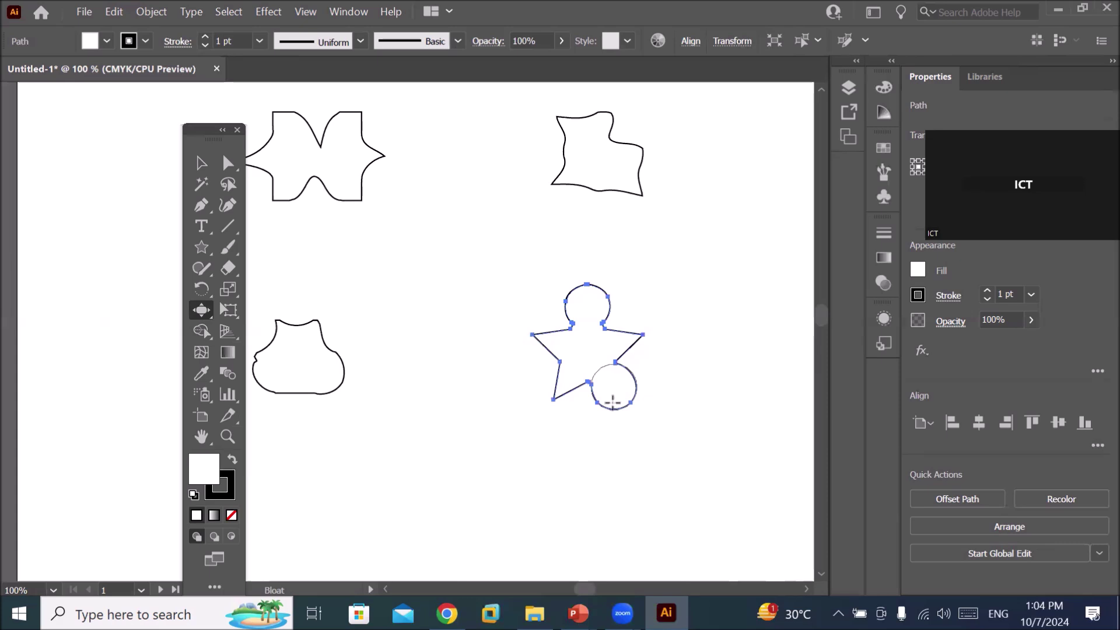
pyautogui.click(560, 389)
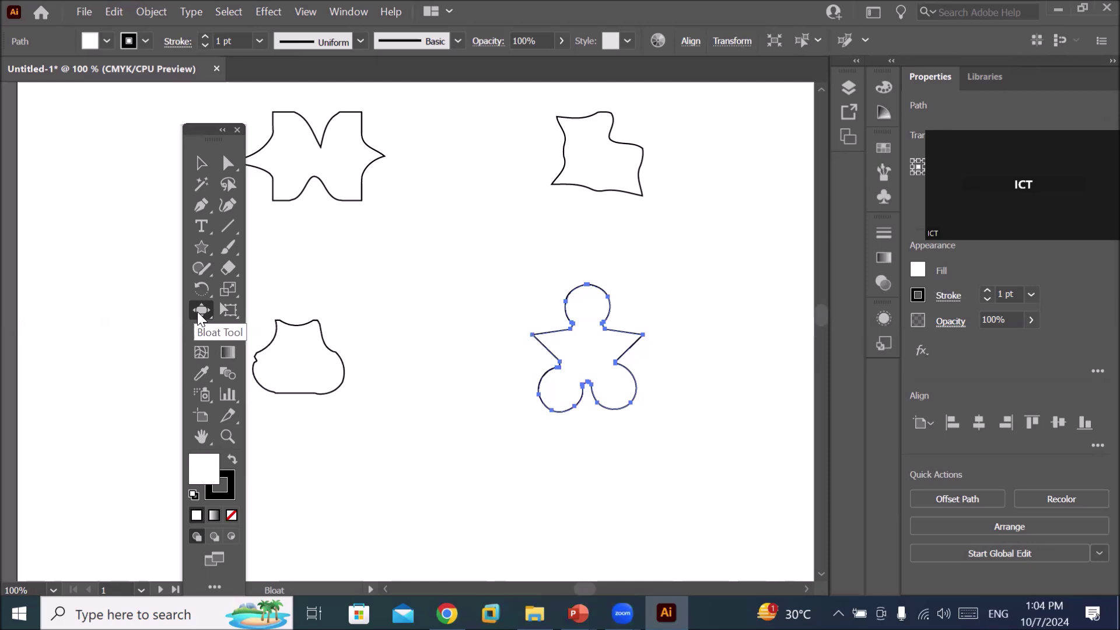
pyautogui.click(199, 318)
# - Zoom out and pan over to the Bloat artboard's plain shapes
pyautogui.scroll(-2, 401, 454)
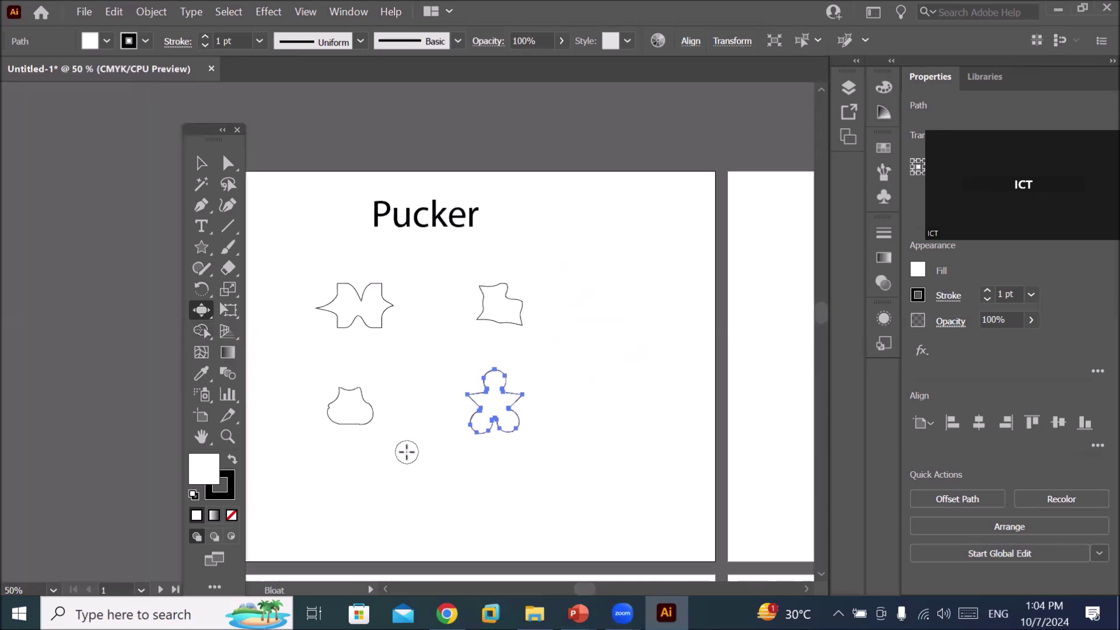
pyautogui.press('space')
pyautogui.moveTo(656, 432)
pyautogui.mouseDown()
pyautogui.moveTo(255, 393)
pyautogui.moveTo(205, 400)
pyautogui.mouseUp()
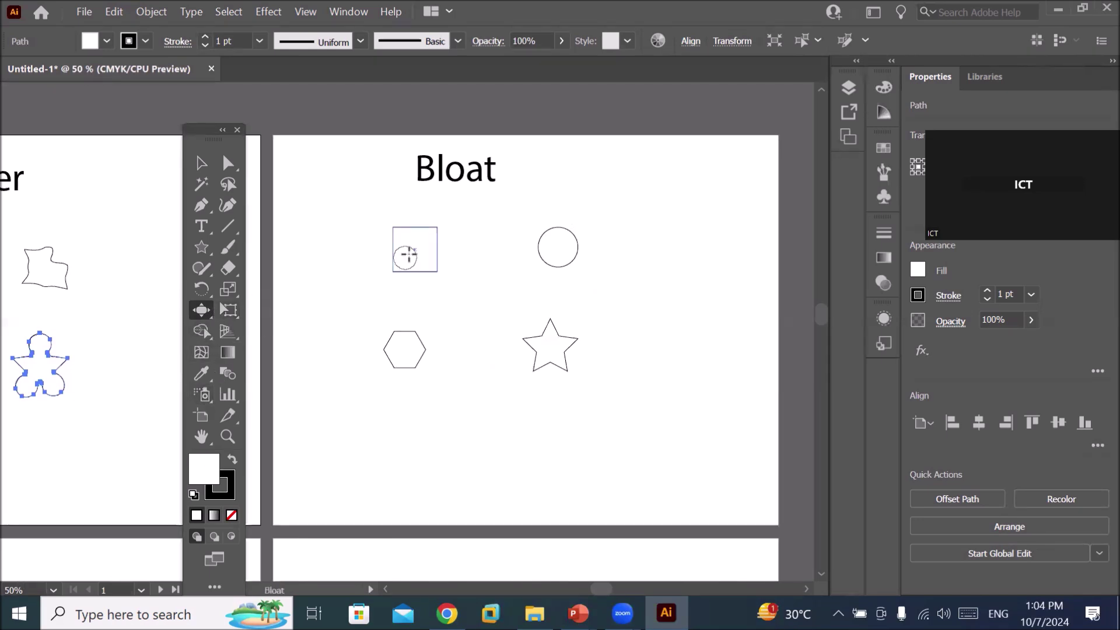
pyautogui.click(202, 163)
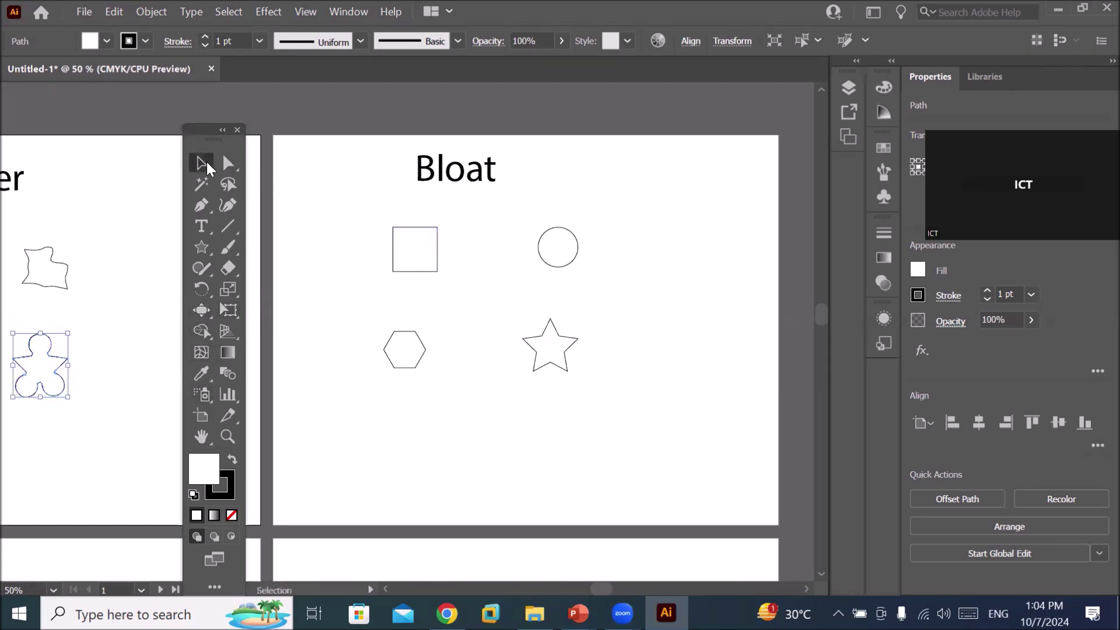
# - Select the Bloat artboard's square and open the Effect menu
pyautogui.click(434, 248)
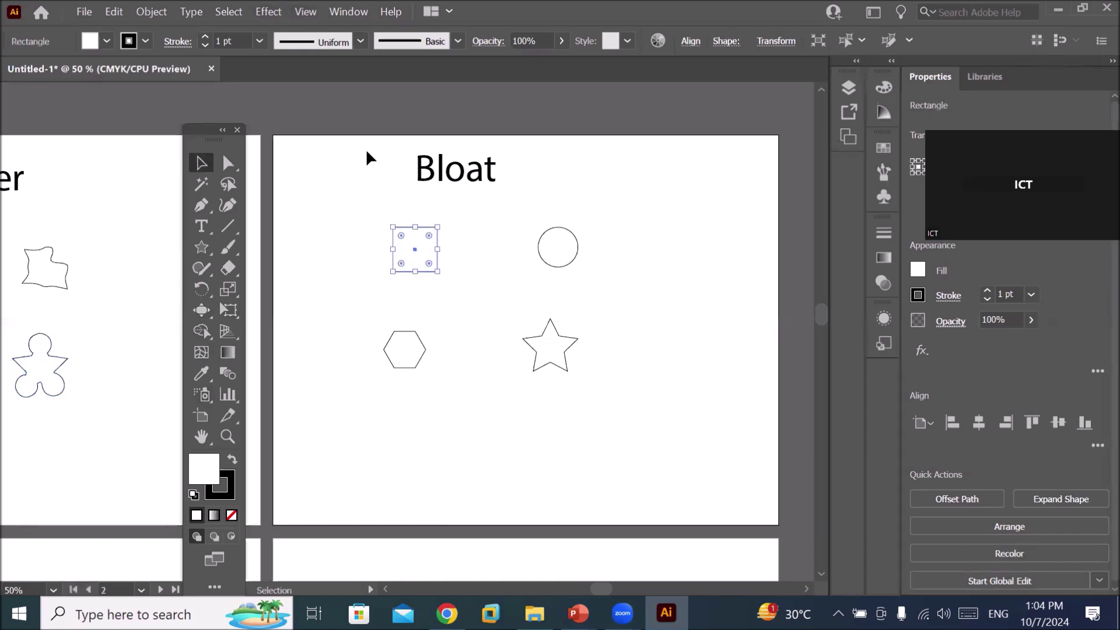
pyautogui.click(263, 11)
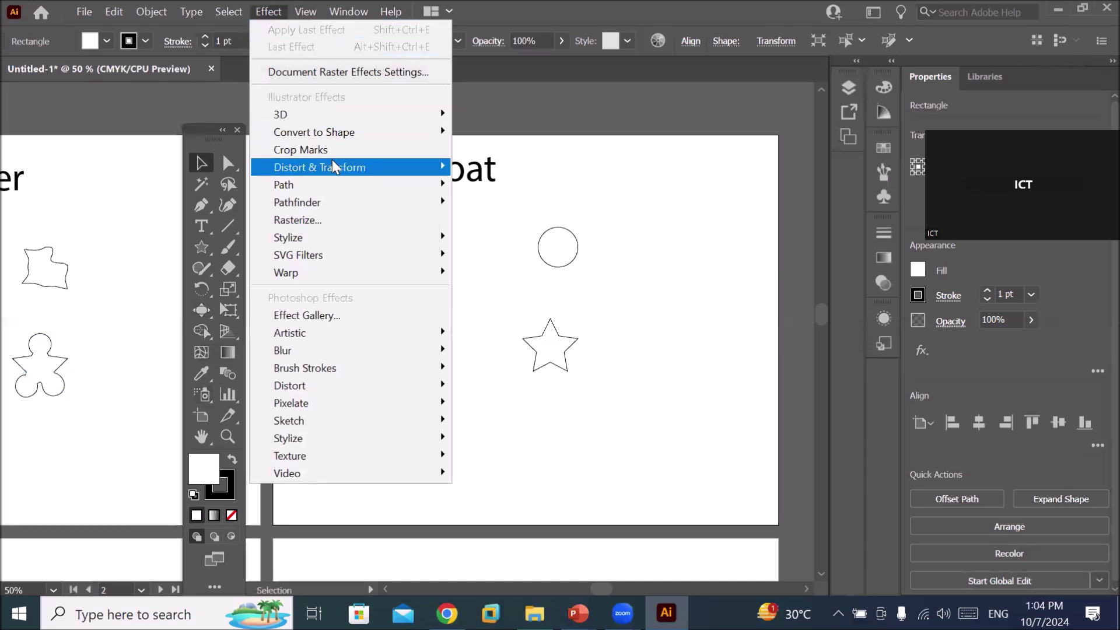
pyautogui.moveTo(320, 167)
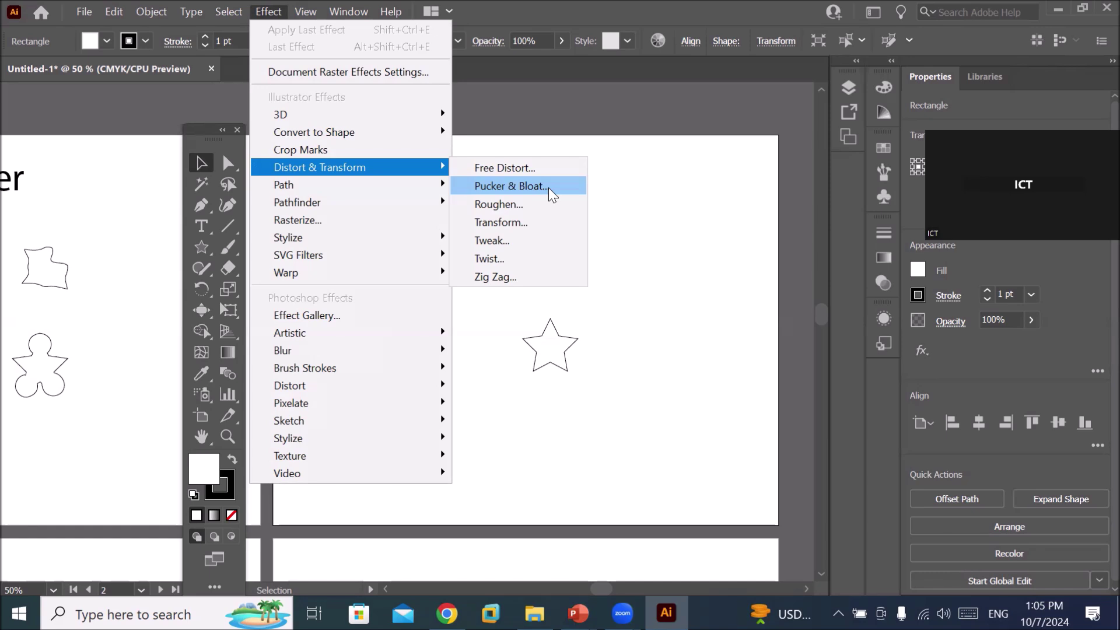
# - Preview various Pucker & Bloat amounts on the square, settling on 200% bloat
pyautogui.click(549, 187)
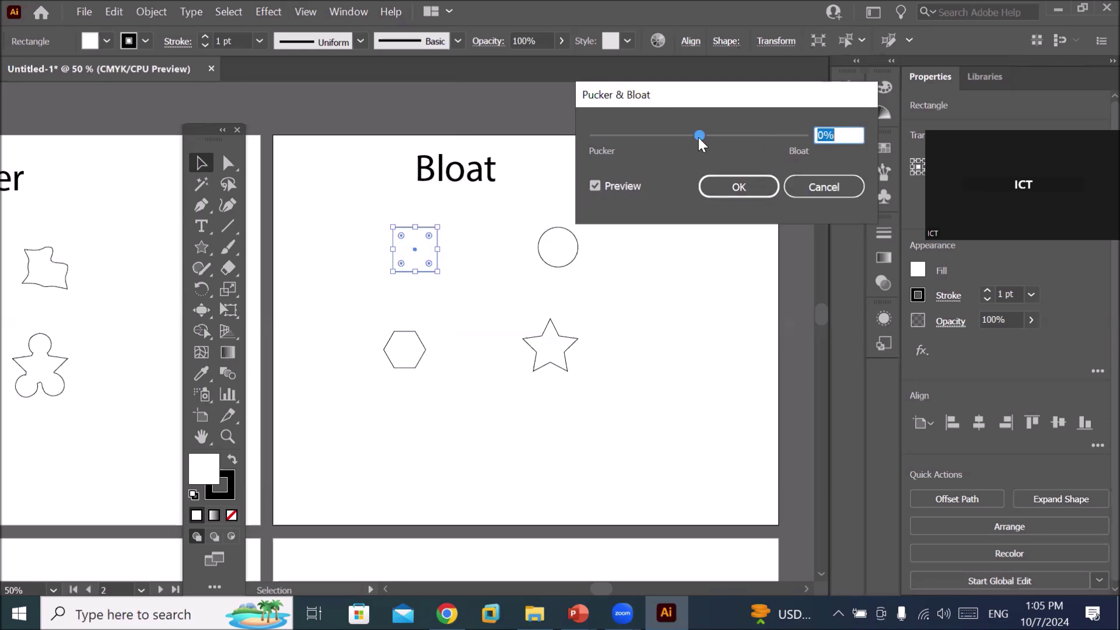
pyautogui.moveTo(698, 136)
pyautogui.mouseDown()
pyautogui.moveTo(664, 135)
pyautogui.moveTo(793, 135)
pyautogui.mouseUp()
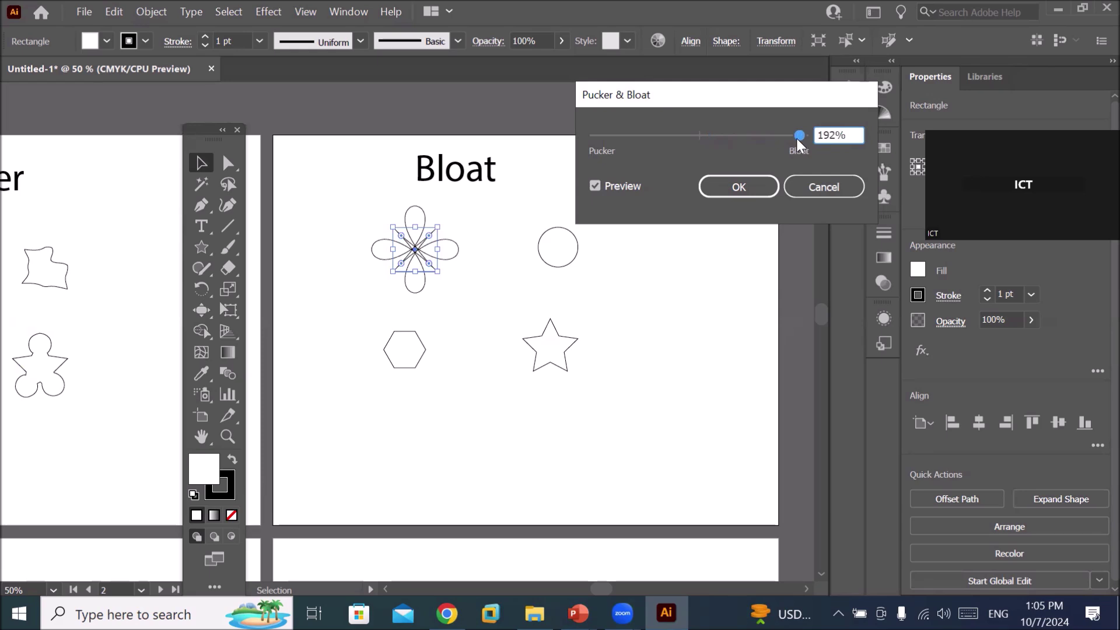
pyautogui.moveTo(796, 138); pyautogui.dragTo(778, 139)
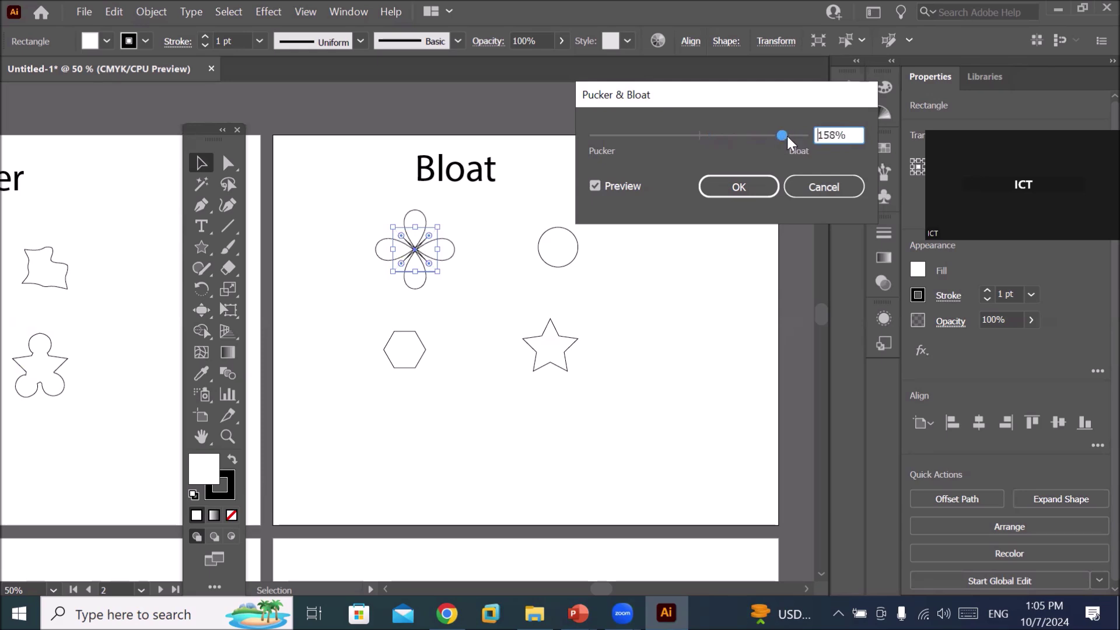
pyautogui.moveTo(799, 135); pyautogui.dragTo(580, 141)
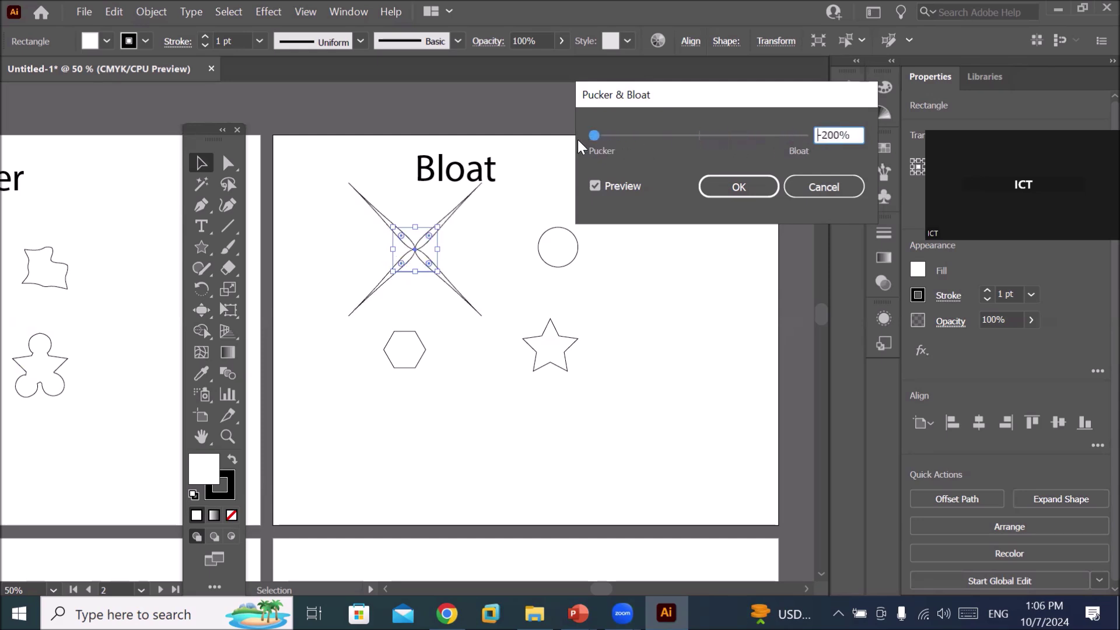
pyautogui.moveTo(594, 135)
pyautogui.mouseDown()
pyautogui.moveTo(705, 148)
pyautogui.moveTo(803, 135)
pyautogui.moveTo(580, 139)
pyautogui.mouseUp()
pyautogui.moveTo(593, 137); pyautogui.dragTo(823, 142)
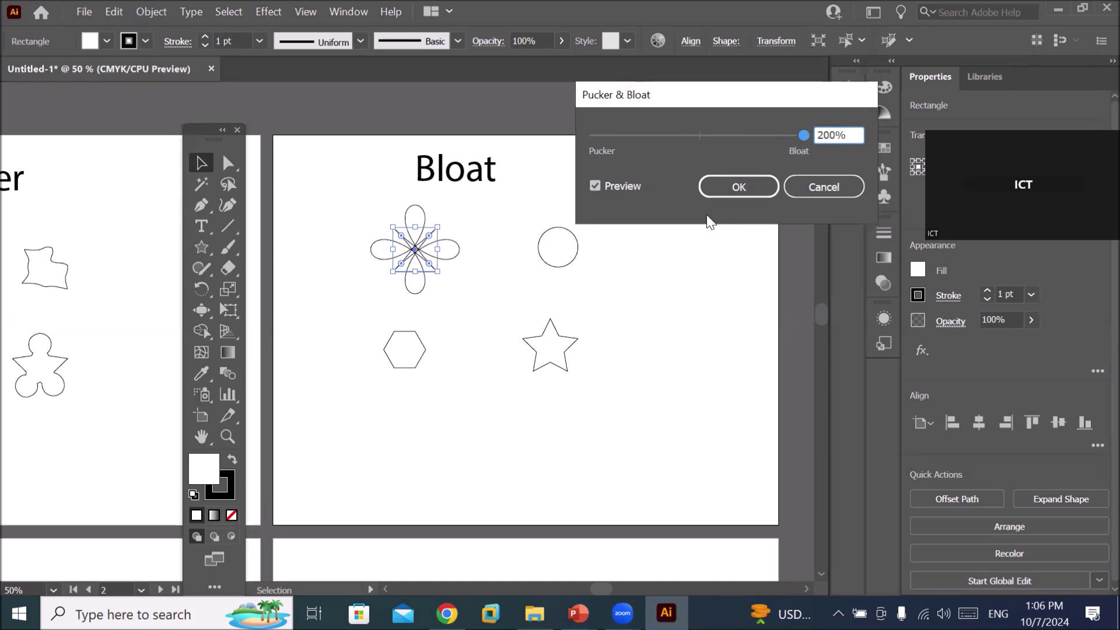
pyautogui.click(734, 185)
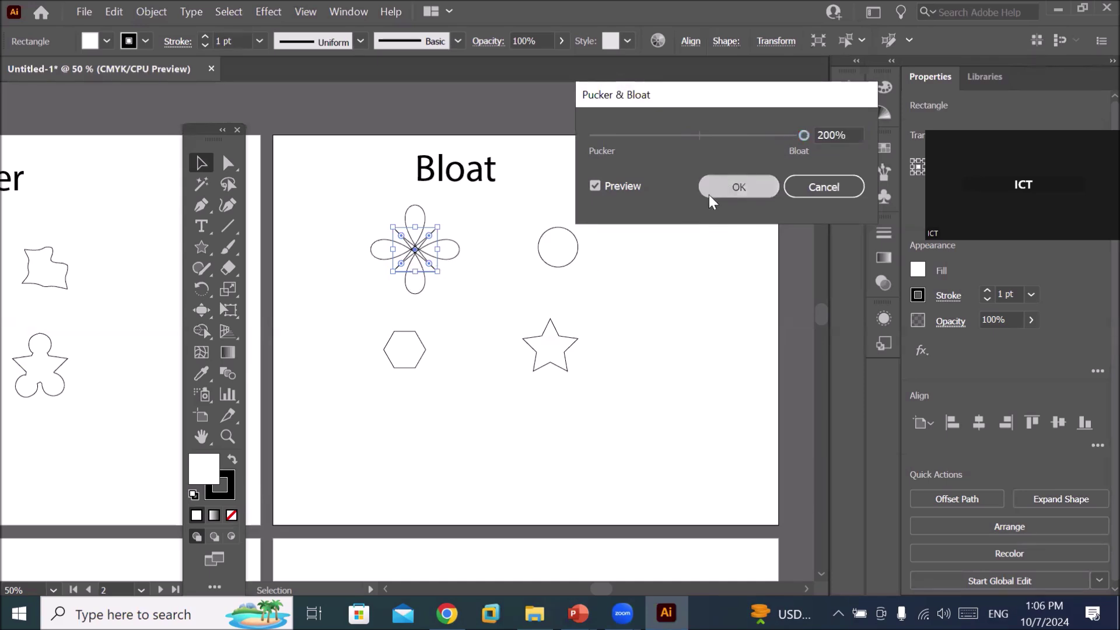
# - Give the hexagon a 200% Pucker & Bloat effect, making a six-petal flower
pyautogui.click(420, 343)
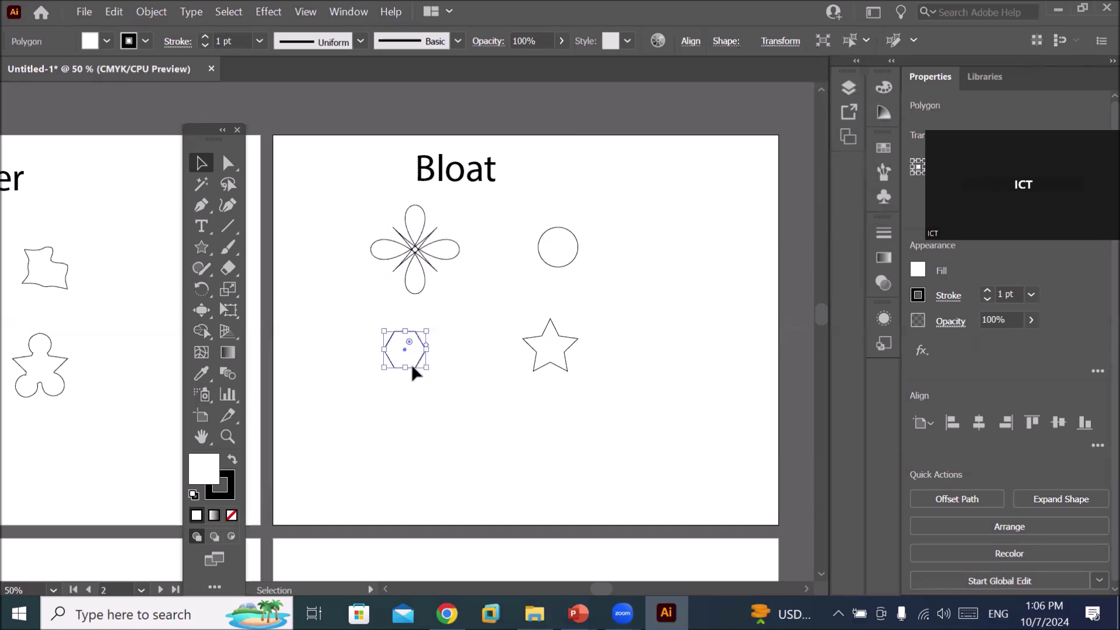
pyautogui.scroll(2, 431, 398)
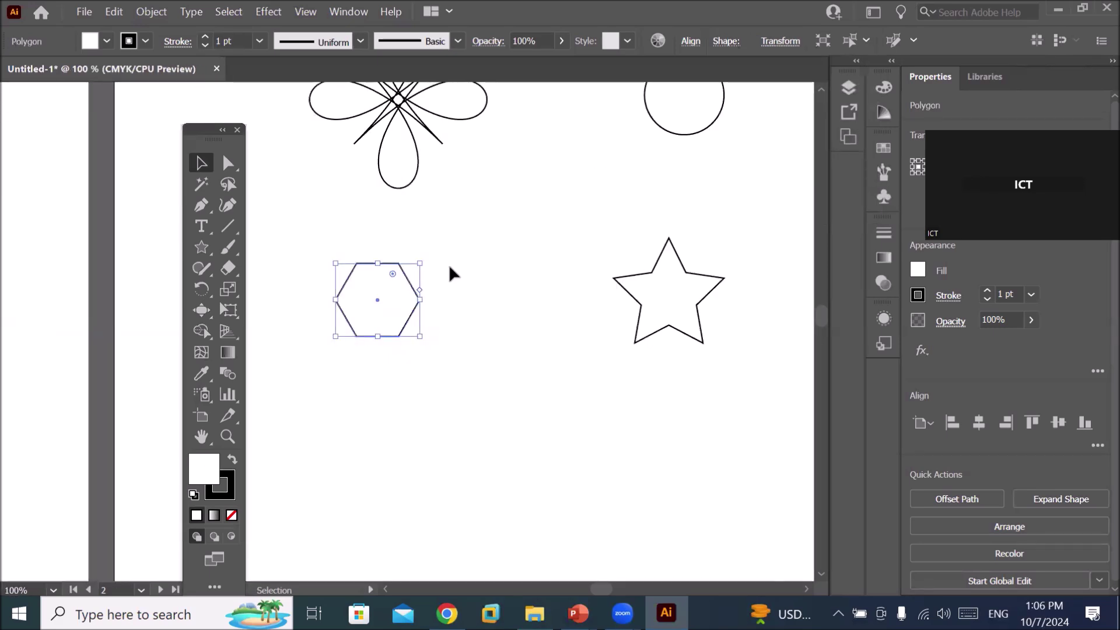
pyautogui.click(277, 16)
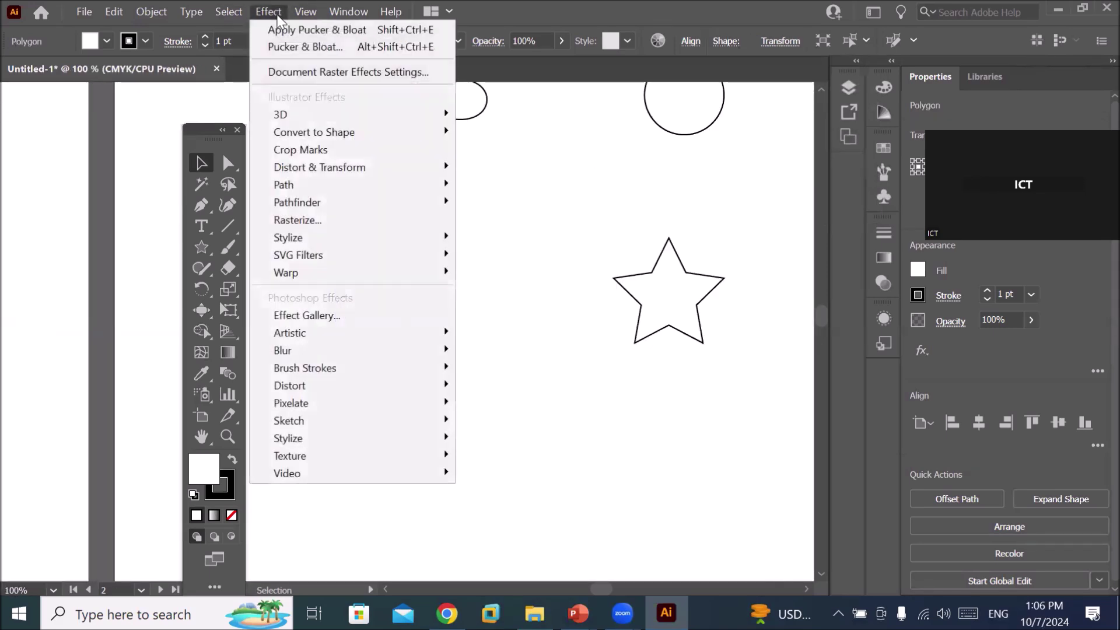
pyautogui.moveTo(319, 167)
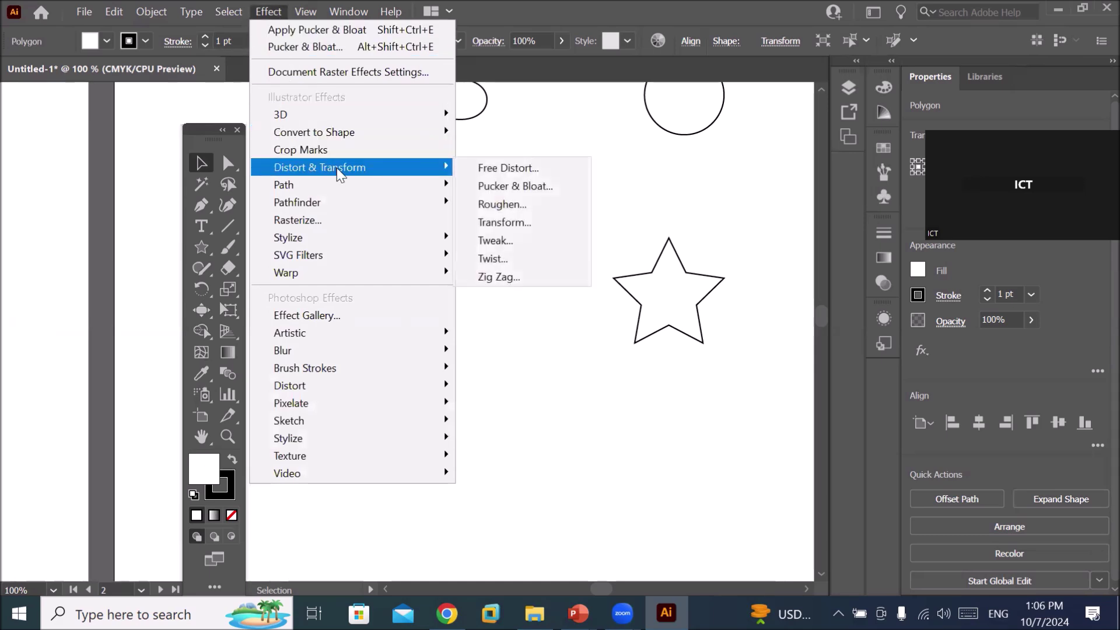
pyautogui.click(531, 185)
pyautogui.moveTo(703, 135); pyautogui.dragTo(748, 134)
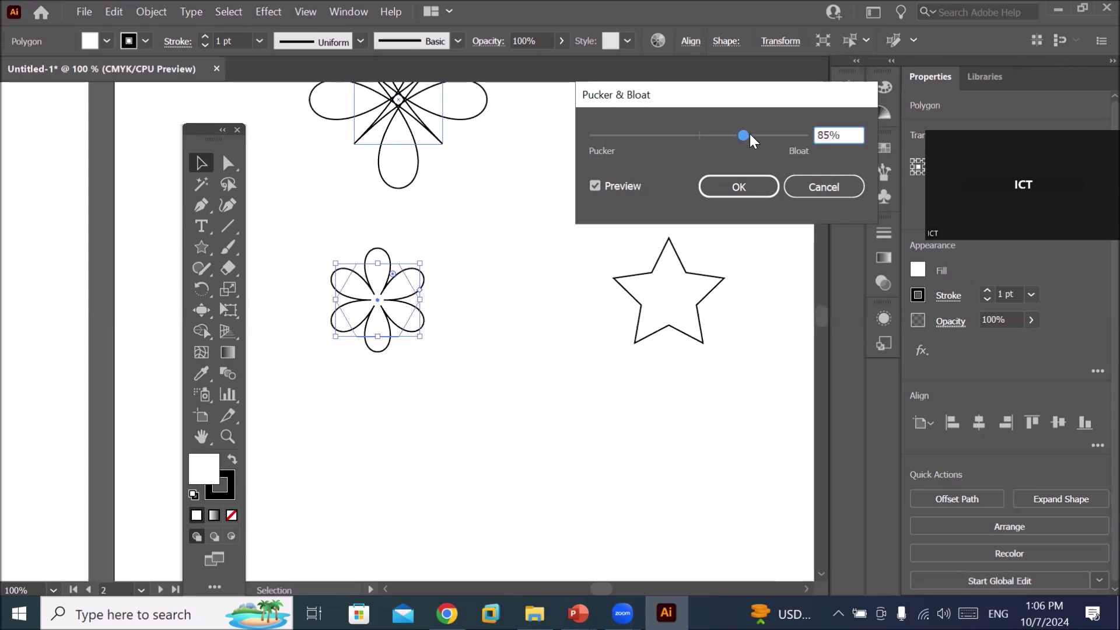
pyautogui.moveTo(743, 137)
pyautogui.mouseDown()
pyautogui.moveTo(727, 144)
pyautogui.moveTo(807, 135)
pyautogui.mouseUp()
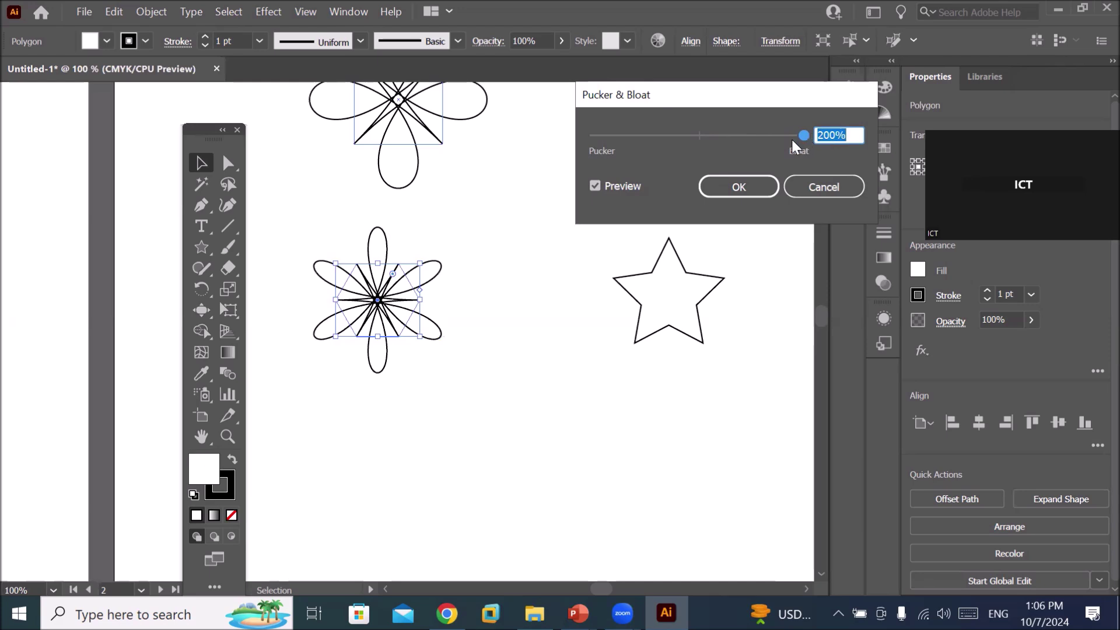
pyautogui.moveTo(802, 135); pyautogui.dragTo(696, 140)
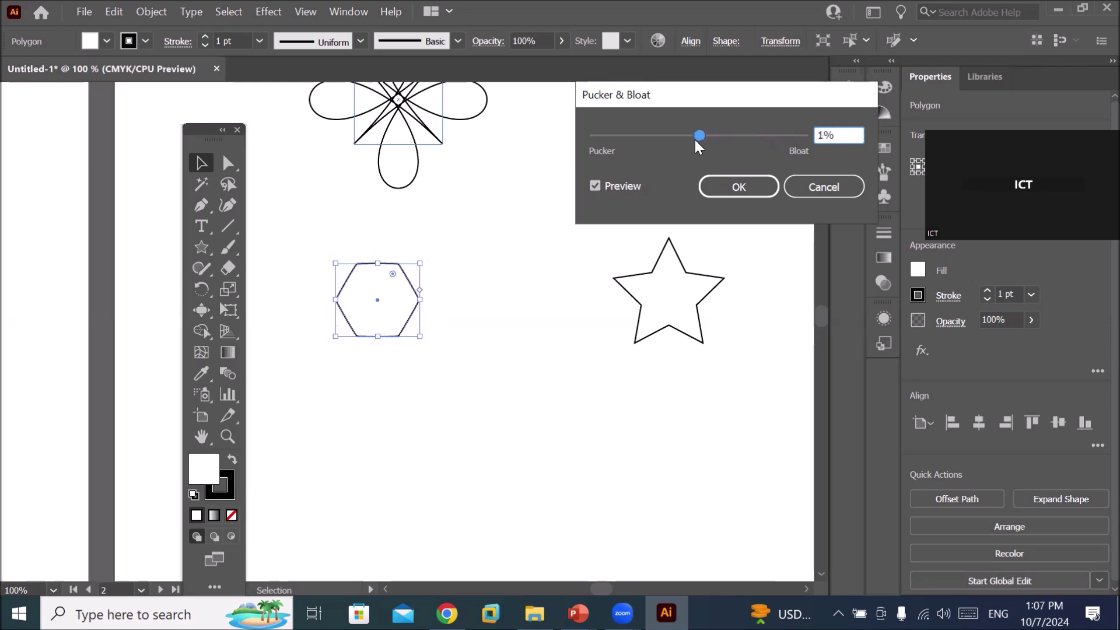
pyautogui.moveTo(698, 139); pyautogui.dragTo(594, 137)
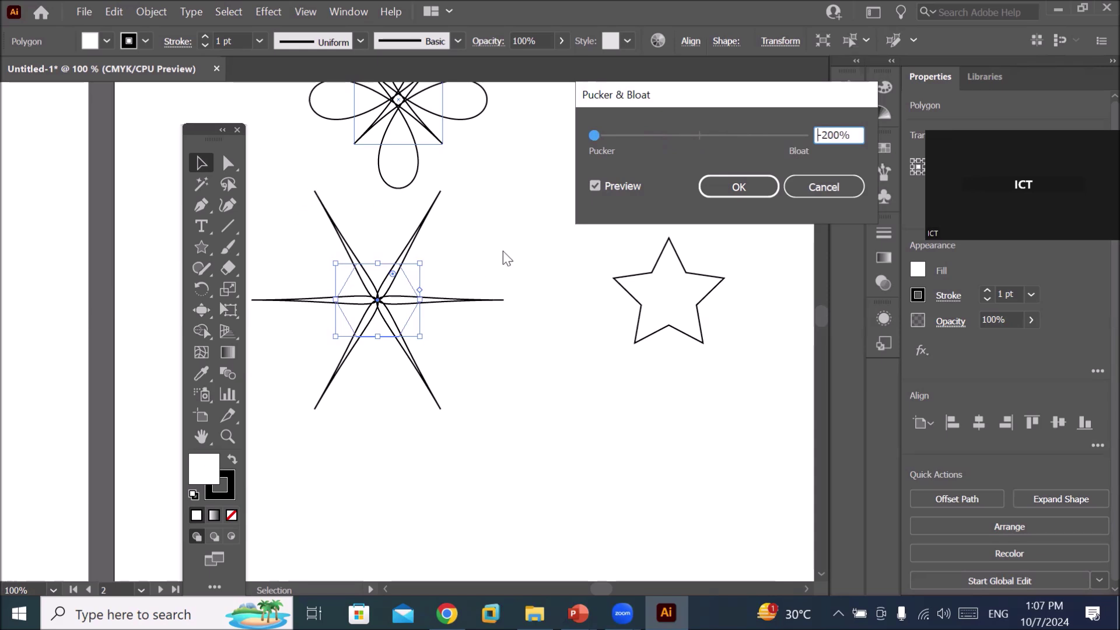
pyautogui.moveTo(593, 135); pyautogui.dragTo(861, 156)
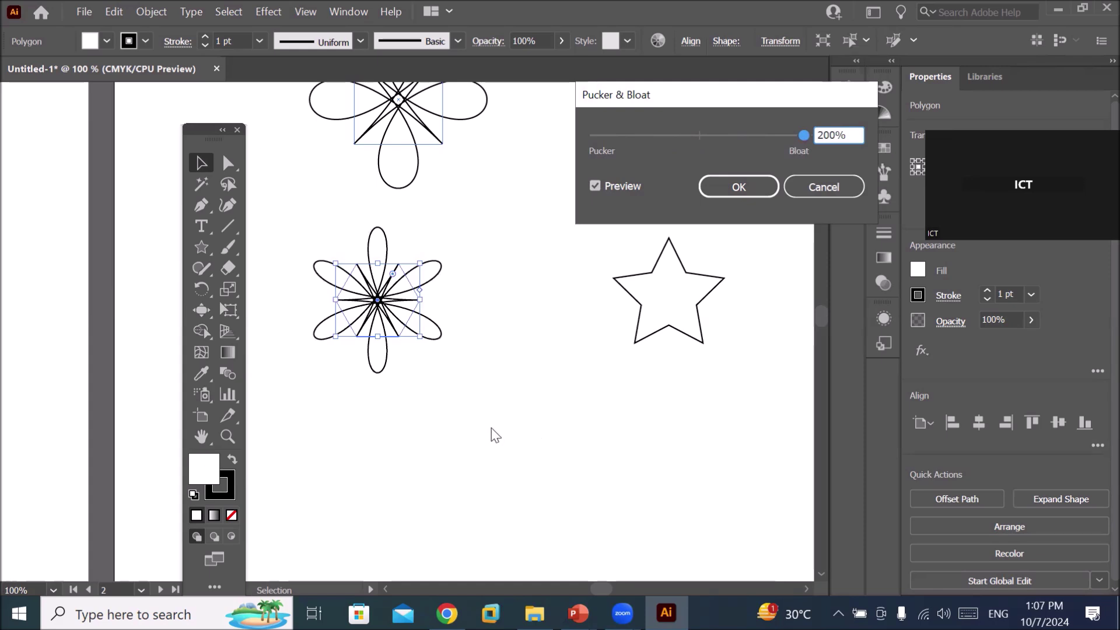
pyautogui.click(717, 185)
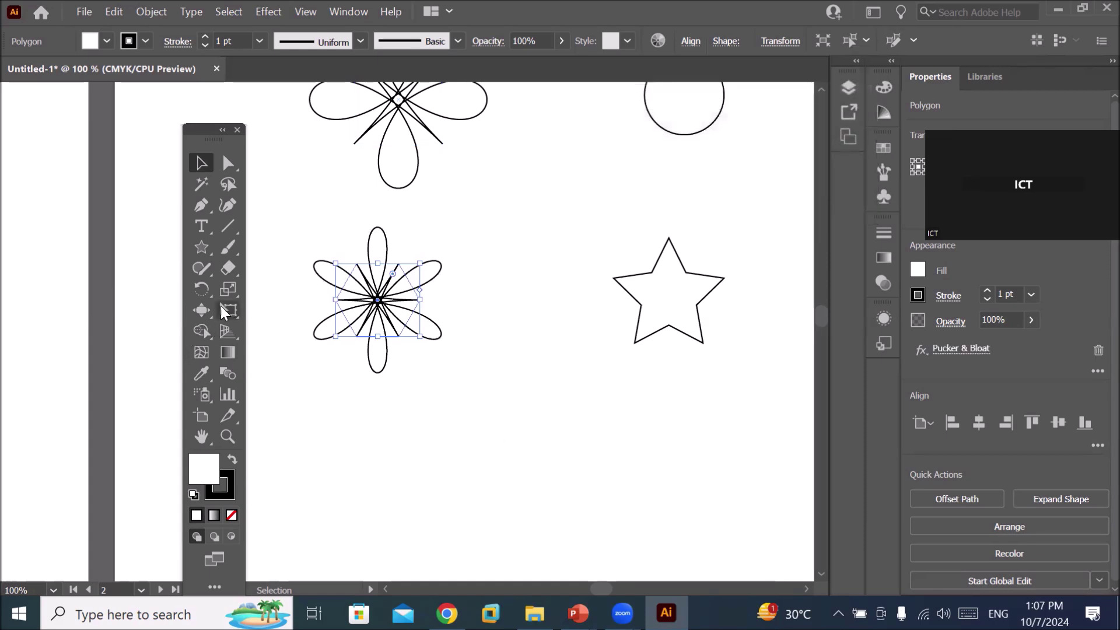
pyautogui.click(202, 246)
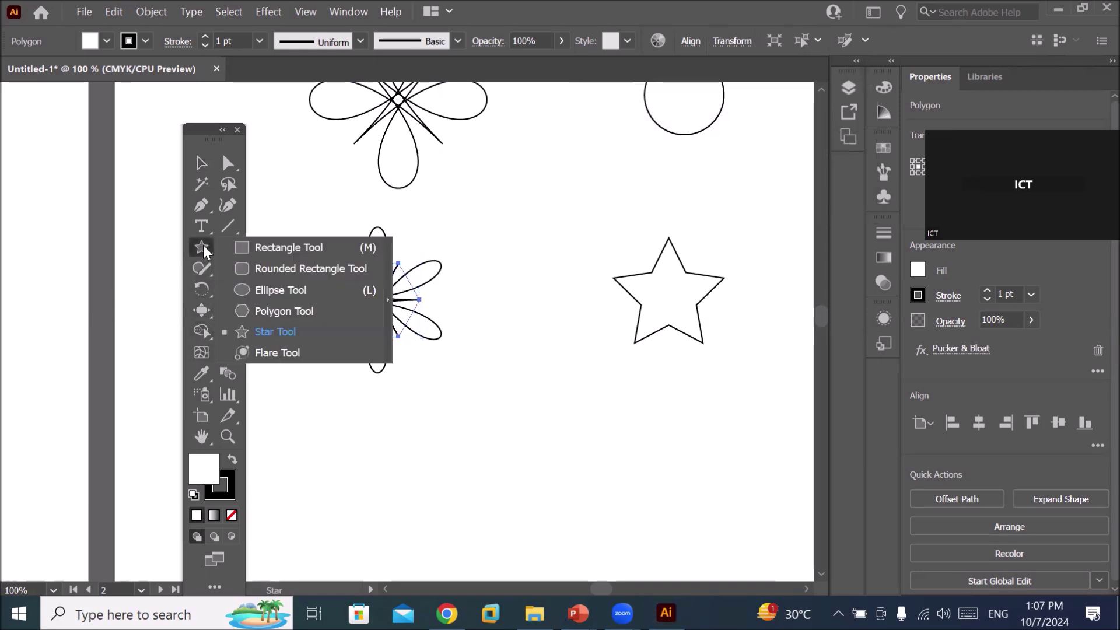
# - Draw a new many-sided polygon below the flowers
pyautogui.click(299, 311)
pyautogui.moveTo(497, 355); pyautogui.dragTo(518, 396)
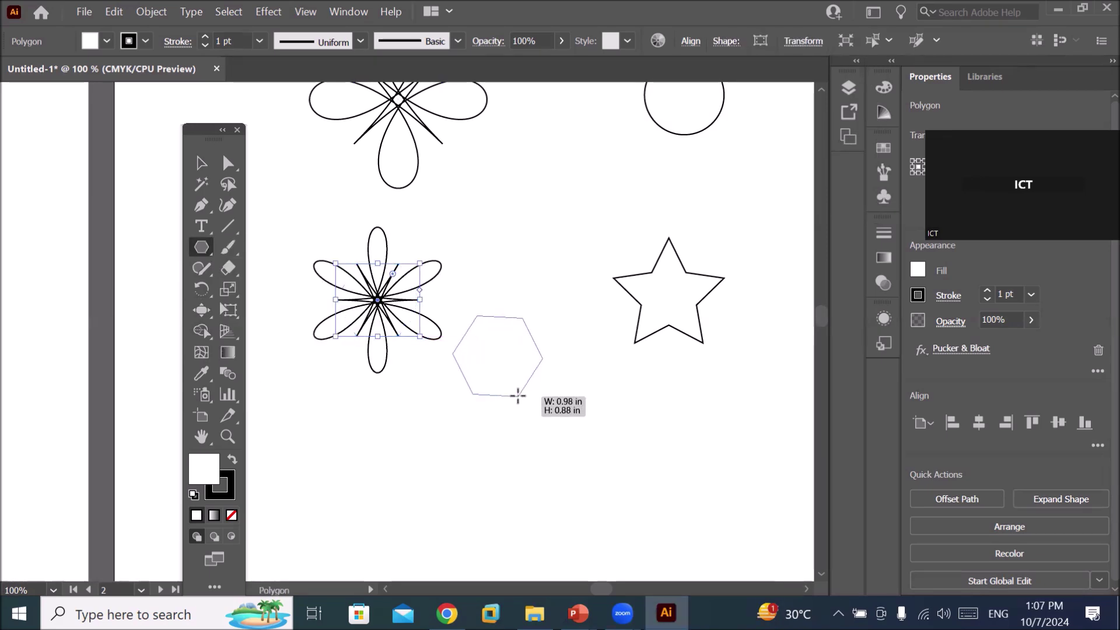
pyautogui.press('Up')
pyautogui.press('Up')
pyautogui.moveTo(518, 395); pyautogui.dragTo(512, 401)
pyautogui.press('Up')
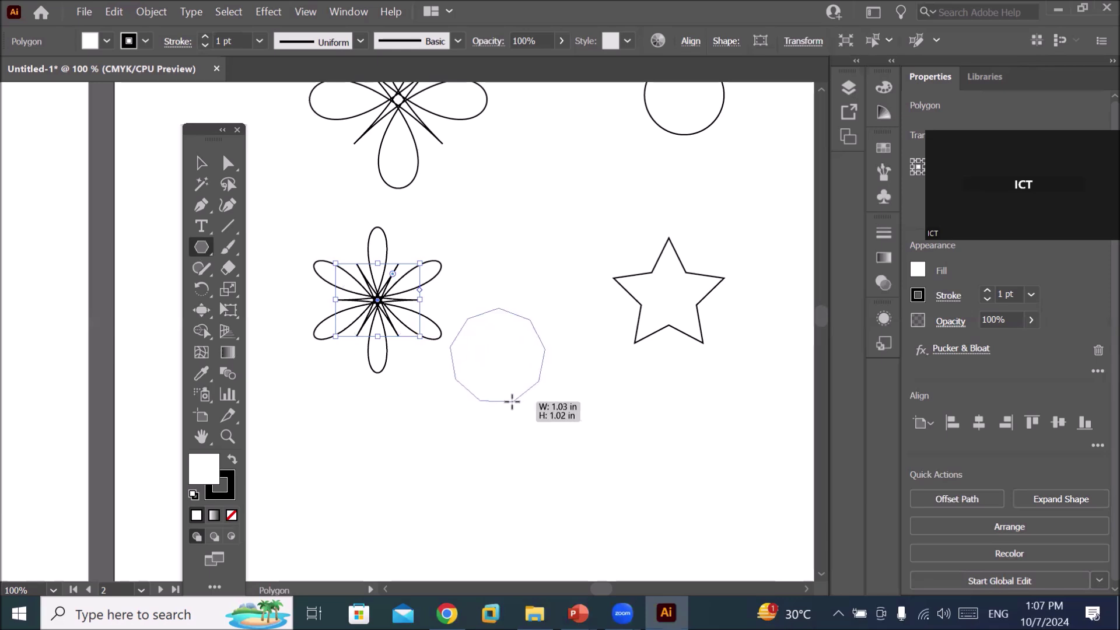
pyautogui.press('Up')
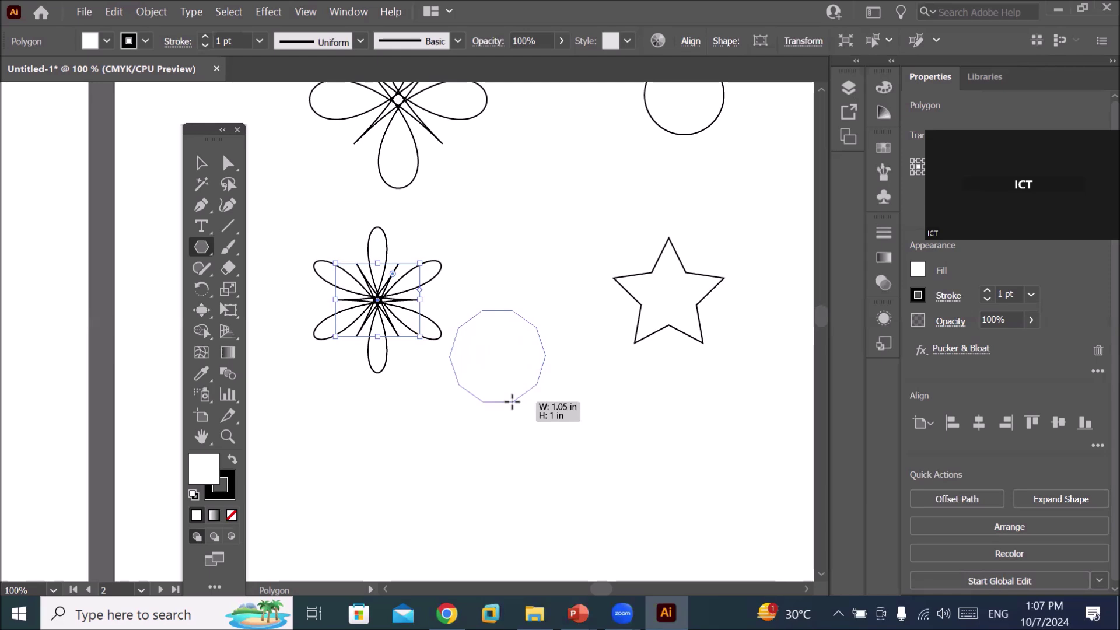
pyautogui.moveTo(512, 401); pyautogui.dragTo(512, 403)
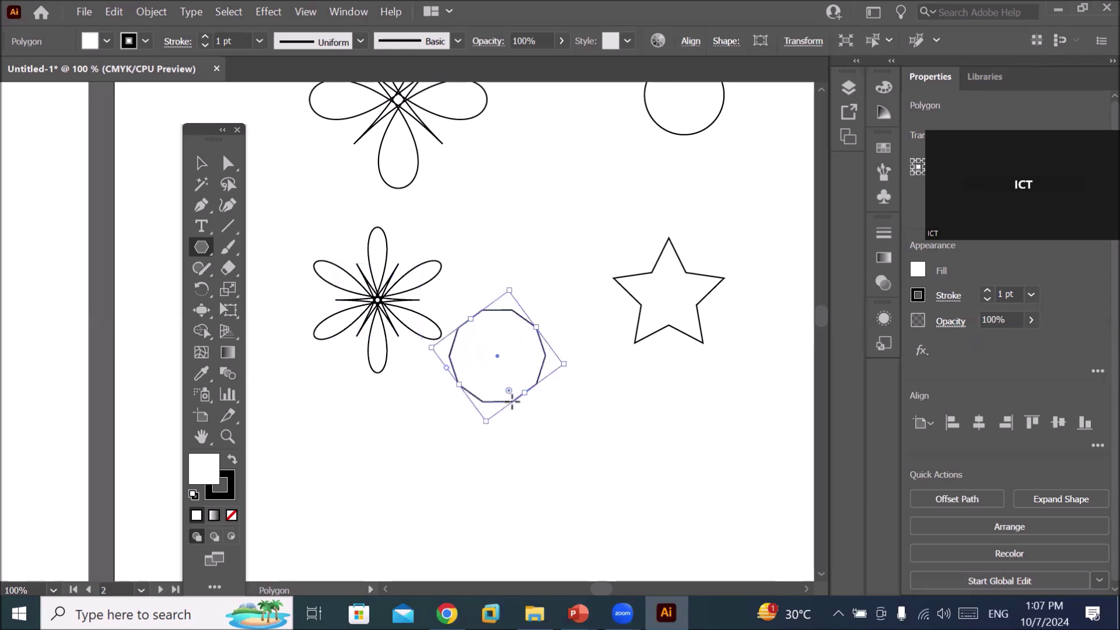
# - Apply a -200% Pucker & Bloat to the polygon, turning it into a spiky starburst
pyautogui.click(267, 13)
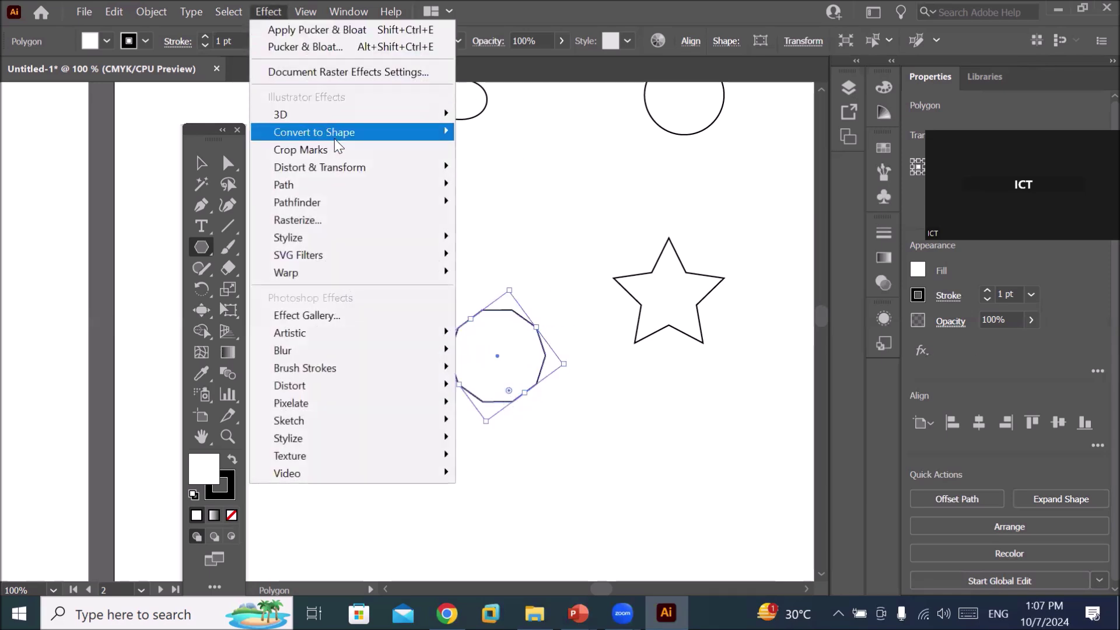
pyautogui.moveTo(319, 167)
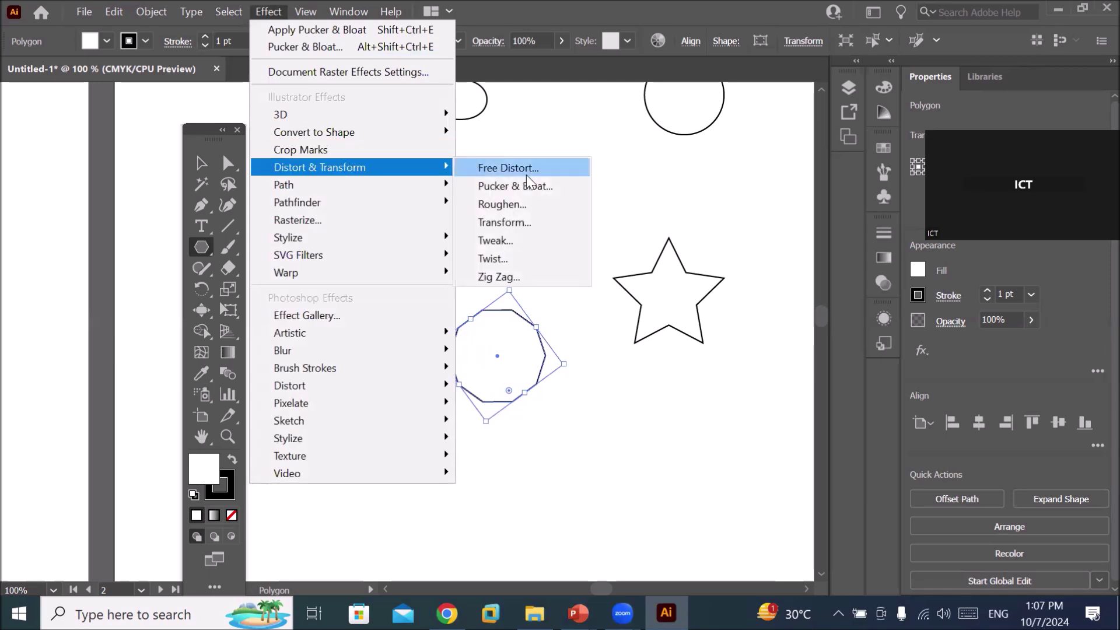
pyautogui.click(528, 186)
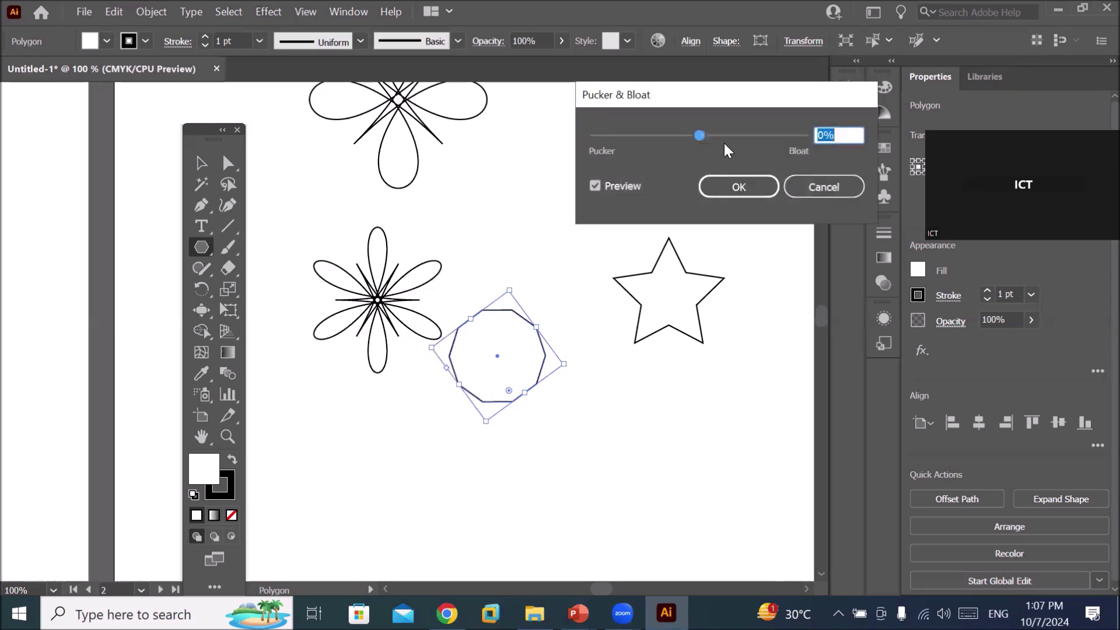
pyautogui.moveTo(699, 138)
pyautogui.mouseDown()
pyautogui.moveTo(757, 135)
pyautogui.moveTo(865, 156)
pyautogui.mouseUp()
pyautogui.moveTo(800, 135); pyautogui.dragTo(705, 134)
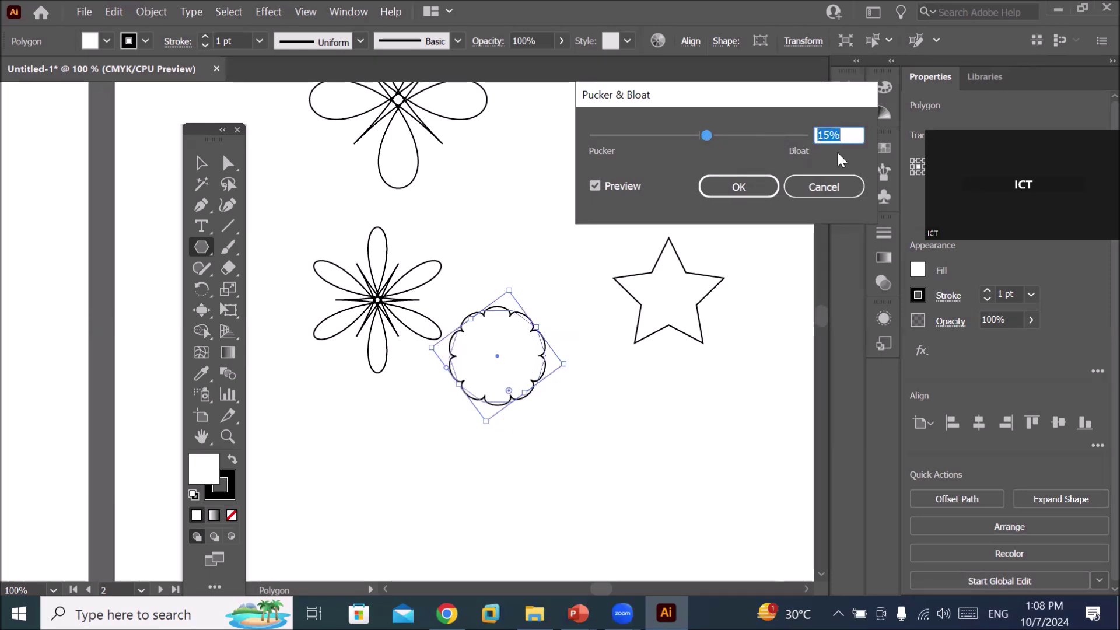
pyautogui.moveTo(709, 138); pyautogui.dragTo(681, 138)
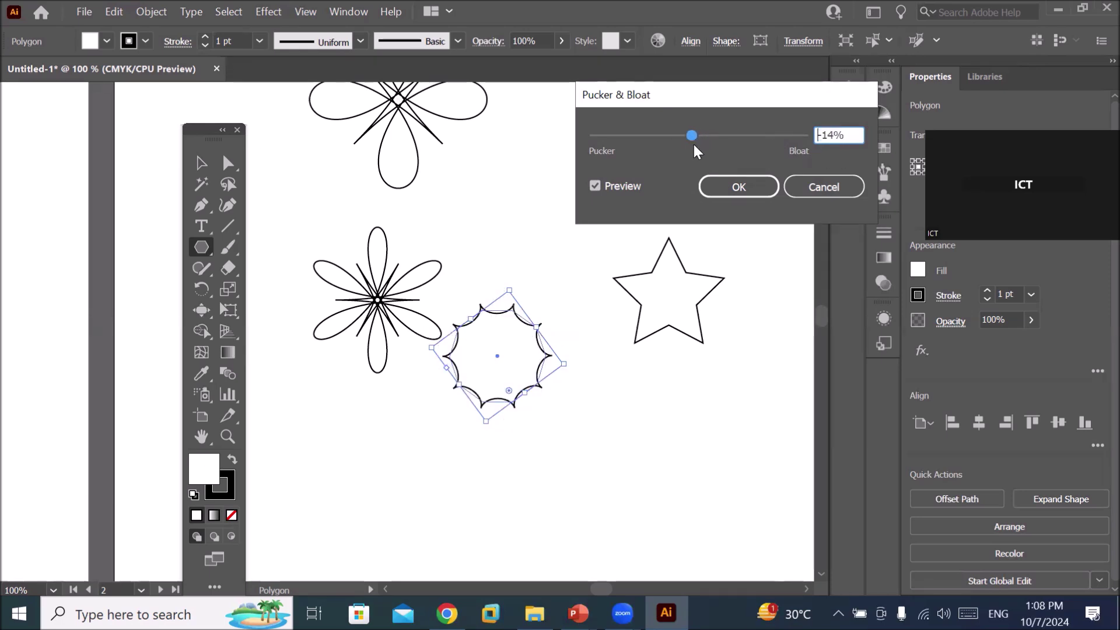
pyautogui.moveTo(688, 138); pyautogui.dragTo(679, 140)
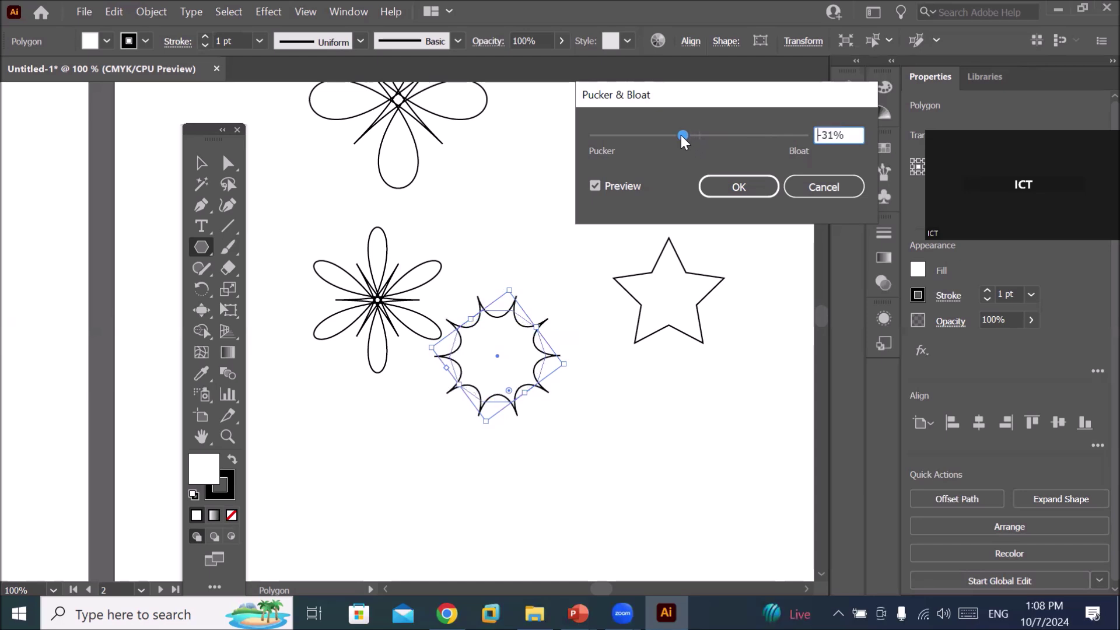
pyautogui.moveTo(681, 136); pyautogui.dragTo(565, 140)
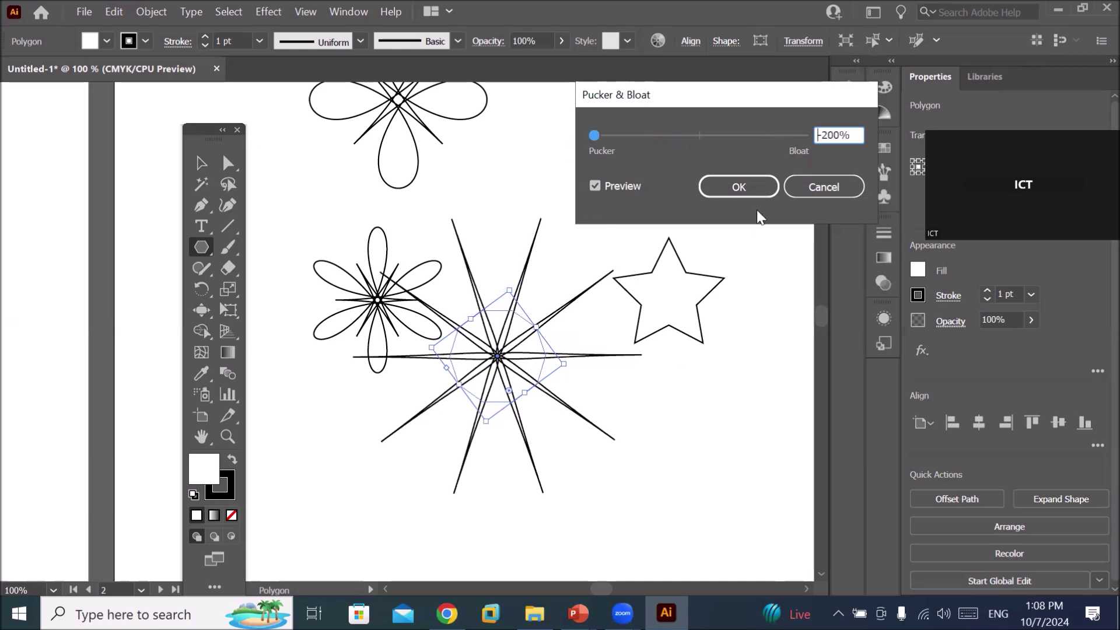
pyautogui.press('Return')
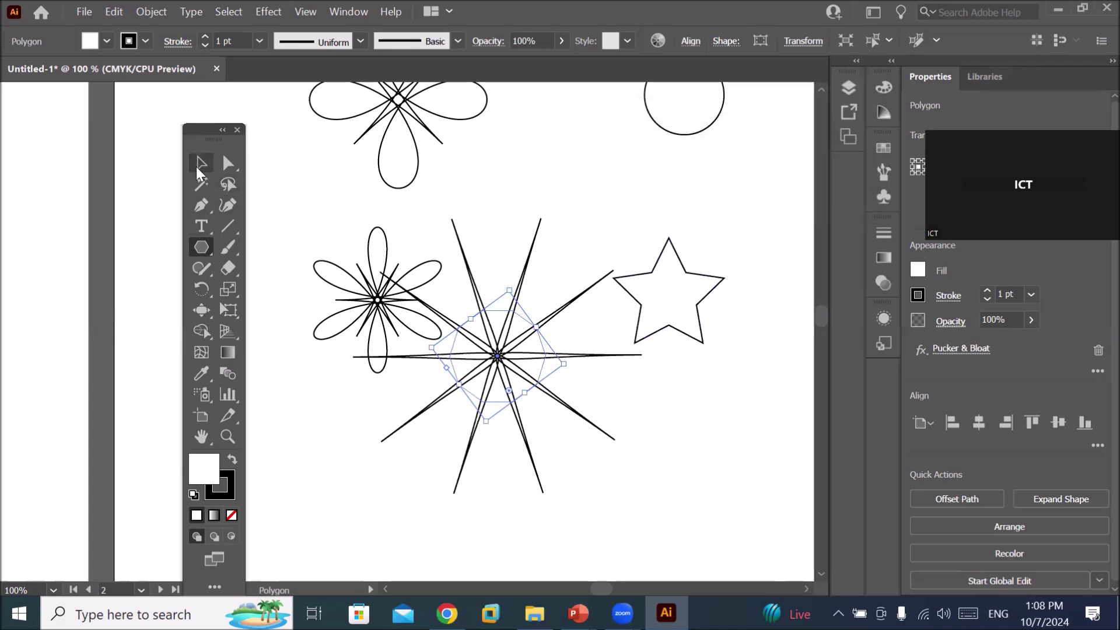
pyautogui.click(198, 172)
pyautogui.press('Return')
pyautogui.click(672, 421)
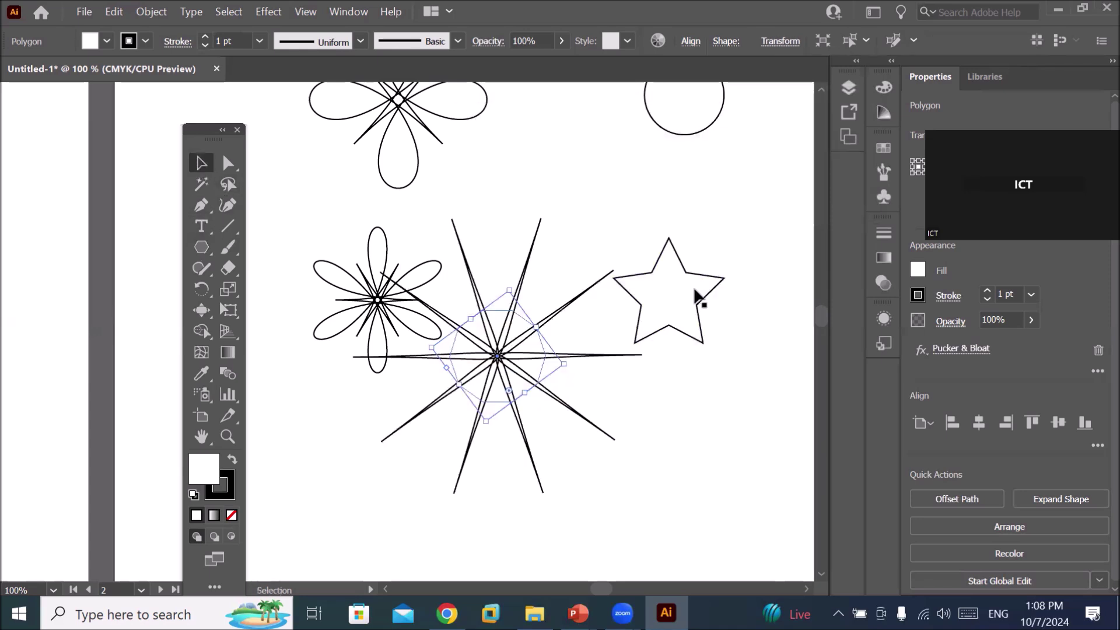
# - Move the star up and to the right, and float the Appearance panel over the canvas
pyautogui.moveTo(697, 270); pyautogui.dragTo(741, 213)
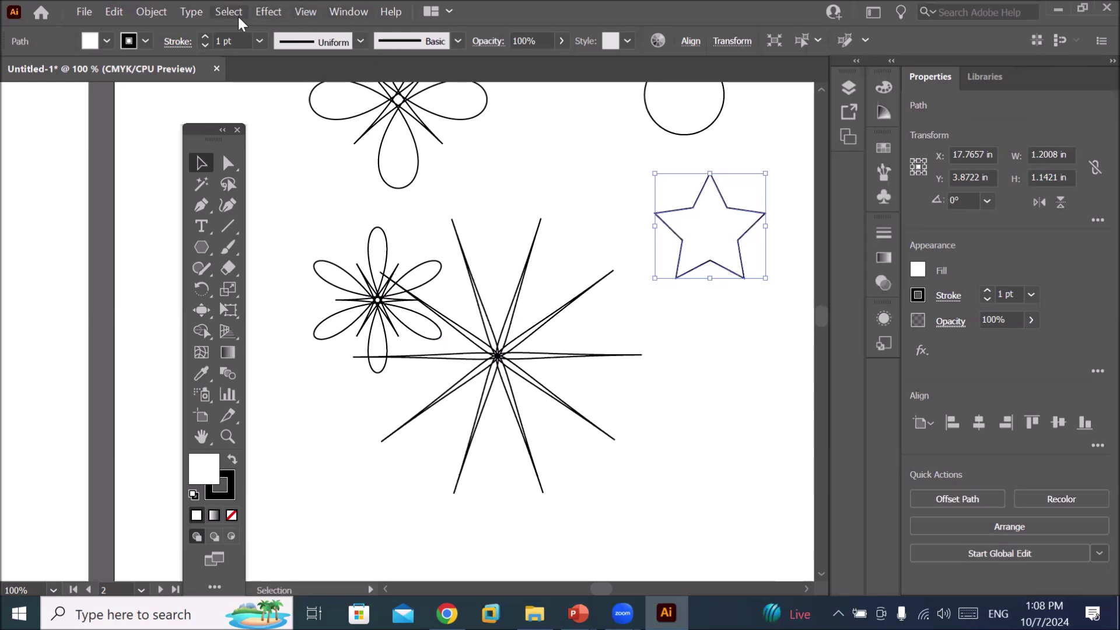
pyautogui.click(337, 18)
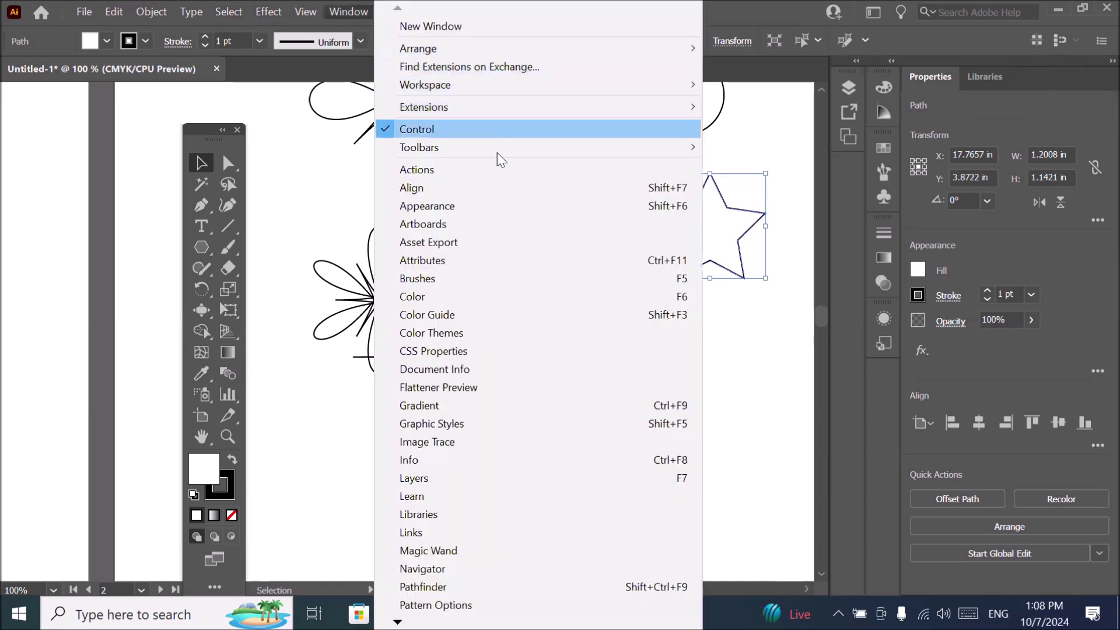
pyautogui.click(507, 200)
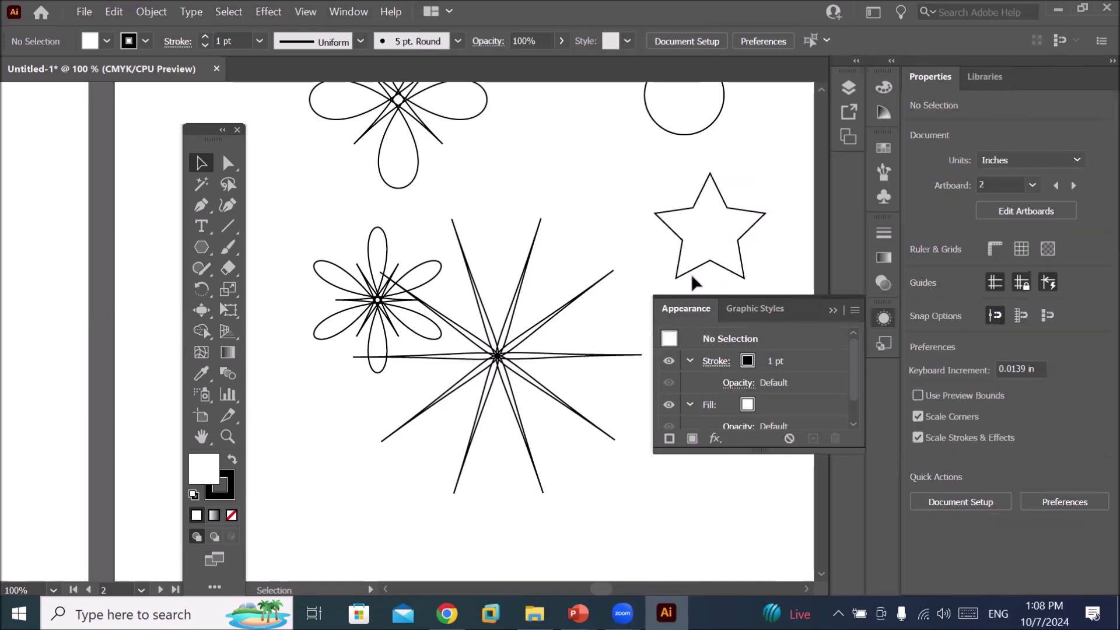
pyautogui.moveTo(812, 298); pyautogui.dragTo(519, 235)
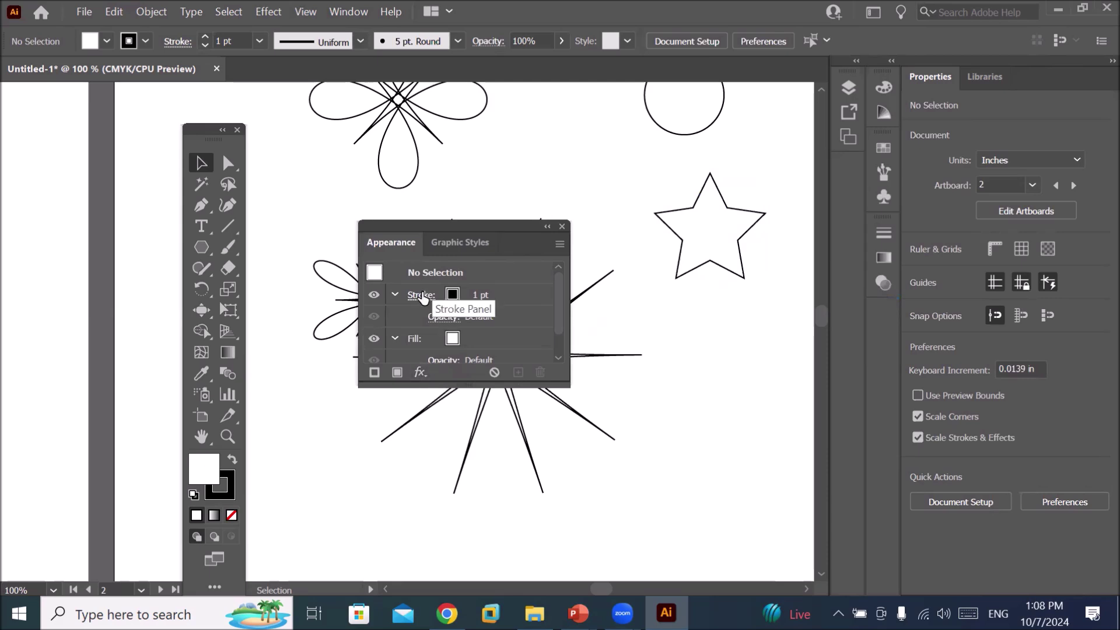
# - Try a 200% Pucker & Bloat with nothing selected, cancel it, and select the star
pyautogui.click(420, 374)
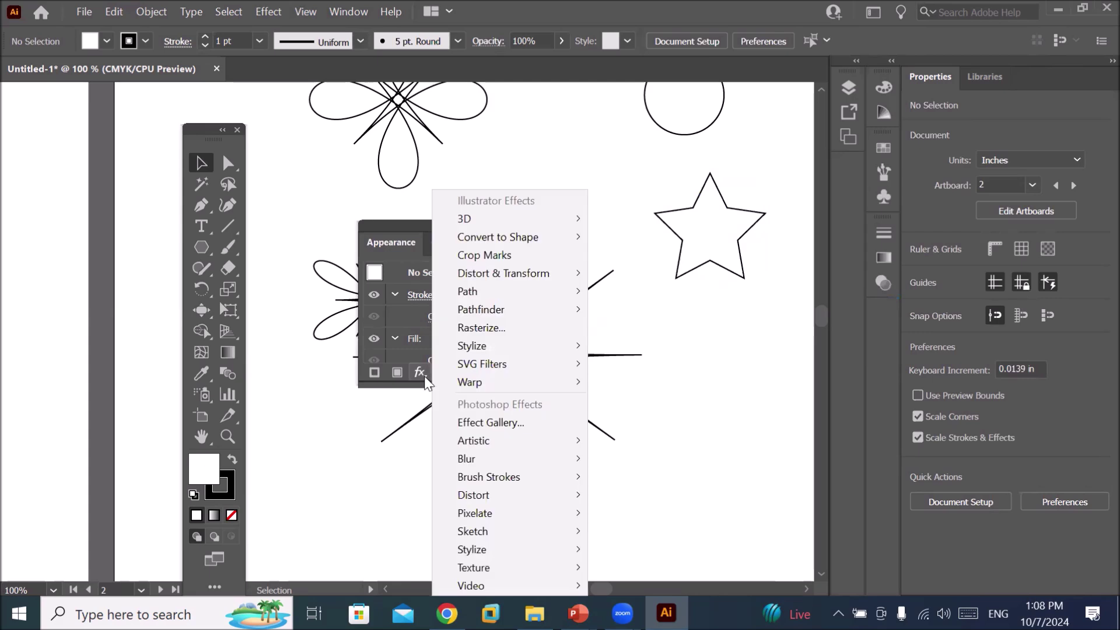
pyautogui.moveTo(503, 274)
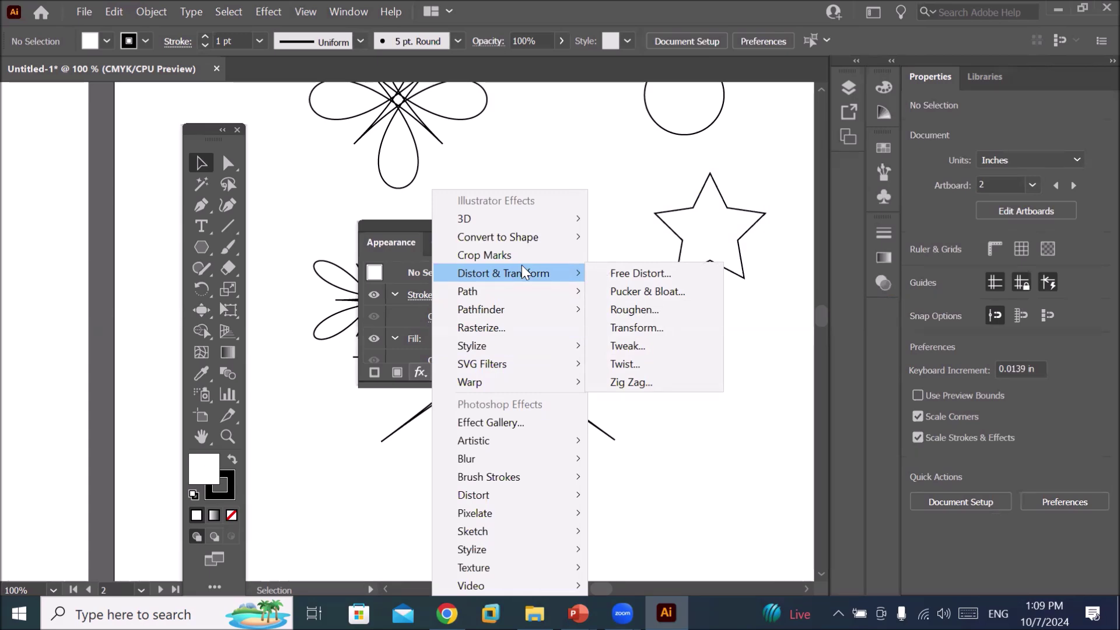
pyautogui.click(636, 292)
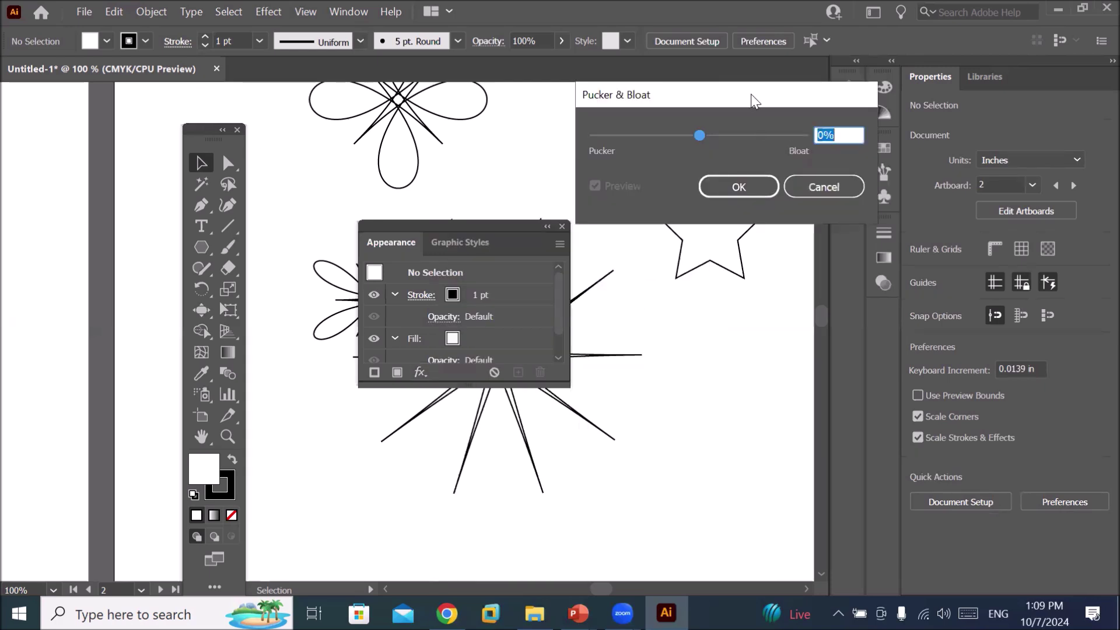
pyautogui.moveTo(740, 103); pyautogui.dragTo(497, 138)
pyautogui.moveTo(452, 170); pyautogui.dragTo(565, 173)
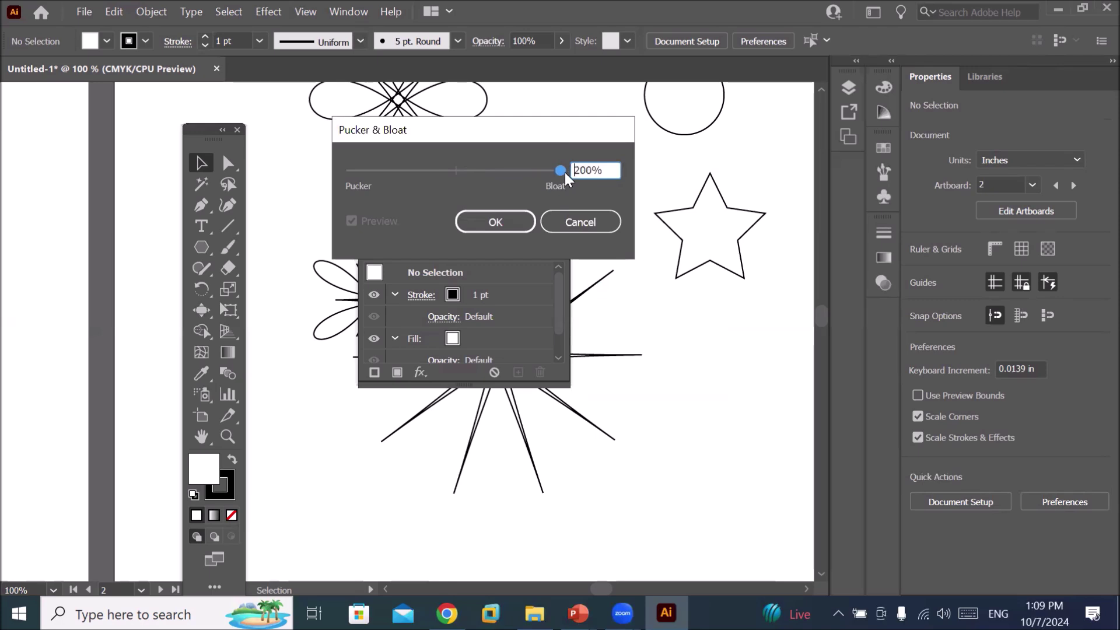
pyautogui.click(574, 220)
pyautogui.click(725, 264)
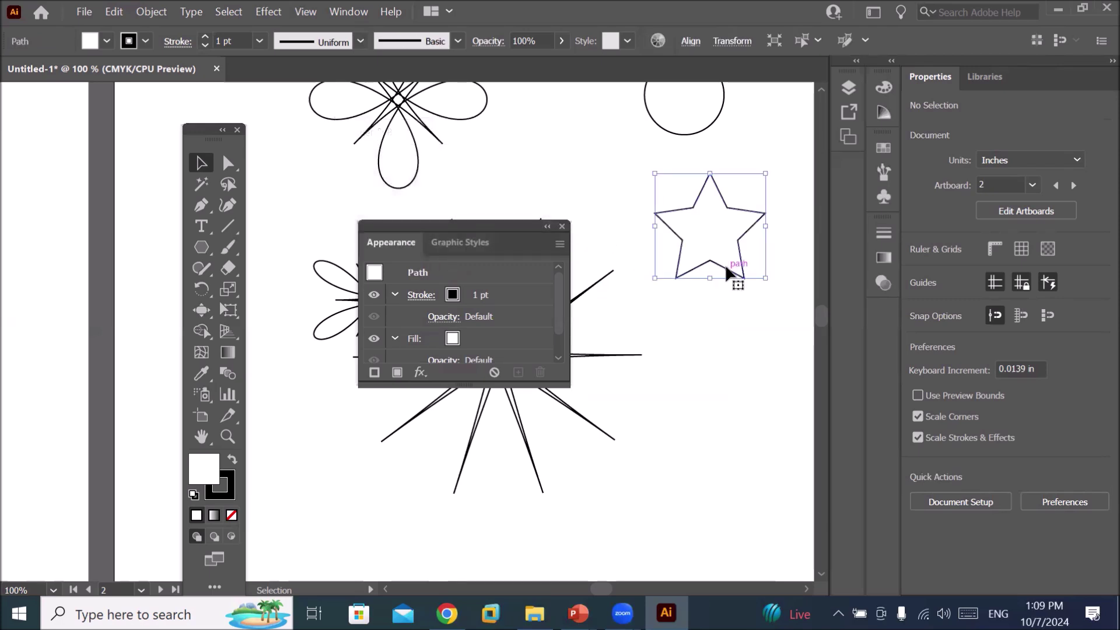
# - Apply a Pucker & Bloat effect to the star after testing several bloat amounts
pyautogui.click(420, 373)
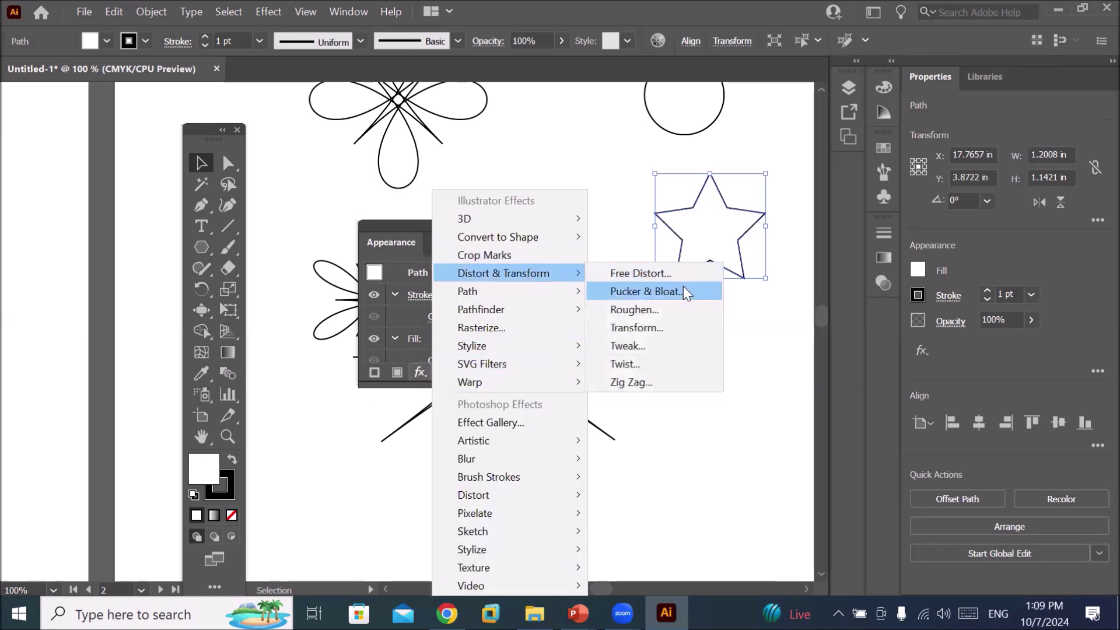
pyautogui.click(684, 291)
pyautogui.moveTo(467, 172); pyautogui.dragTo(497, 172)
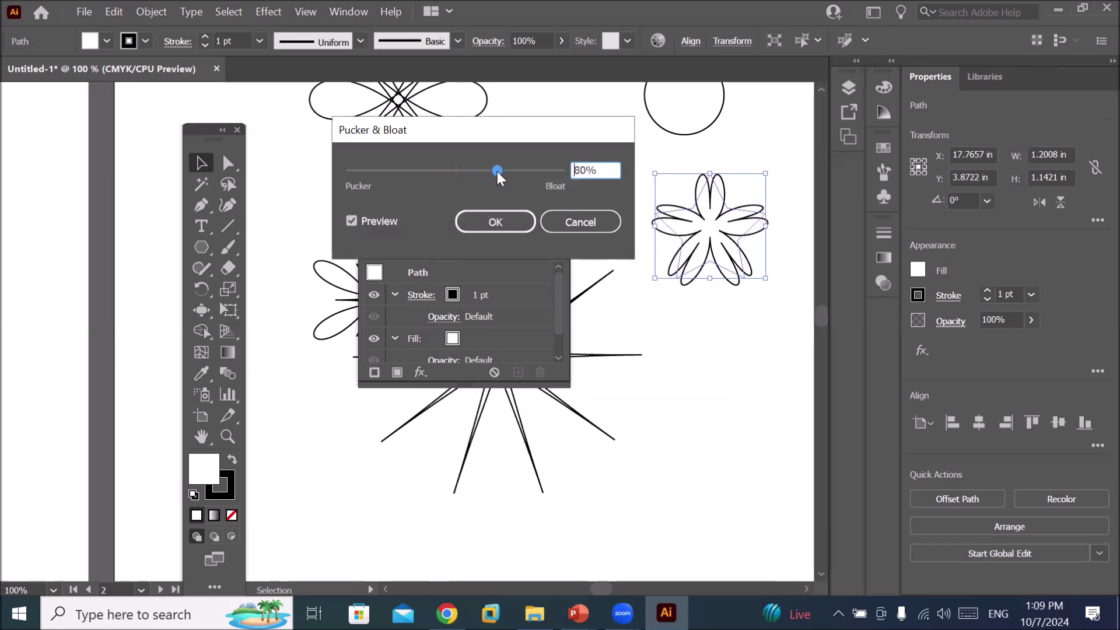
pyautogui.moveTo(497, 171); pyautogui.dragTo(561, 174)
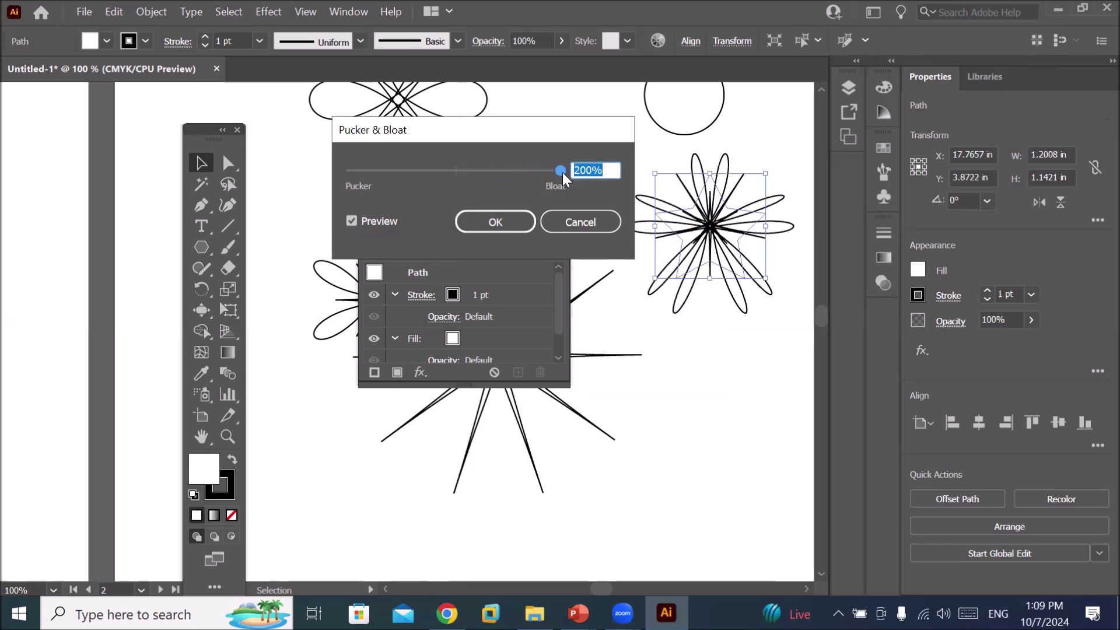
pyautogui.moveTo(559, 172); pyautogui.dragTo(469, 174)
pyautogui.moveTo(466, 176); pyautogui.dragTo(390, 177)
pyautogui.click(503, 222)
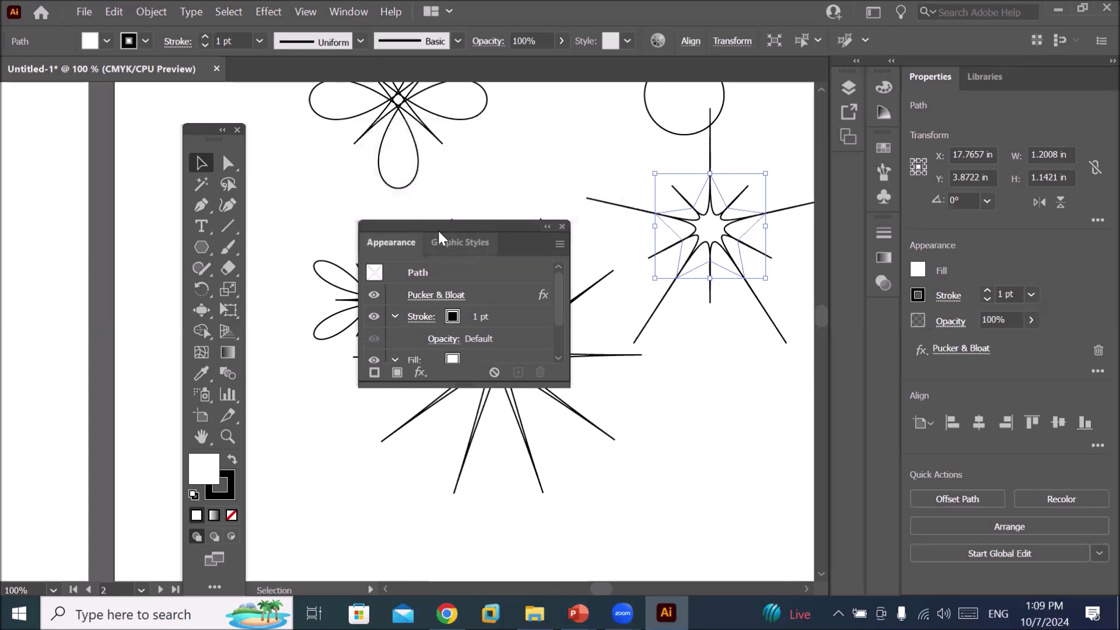
# - Enlarge the Appearance panel, delete the star's Pucker & Bloat, then undo to restore it
pyautogui.moveTo(437, 230); pyautogui.dragTo(414, 174)
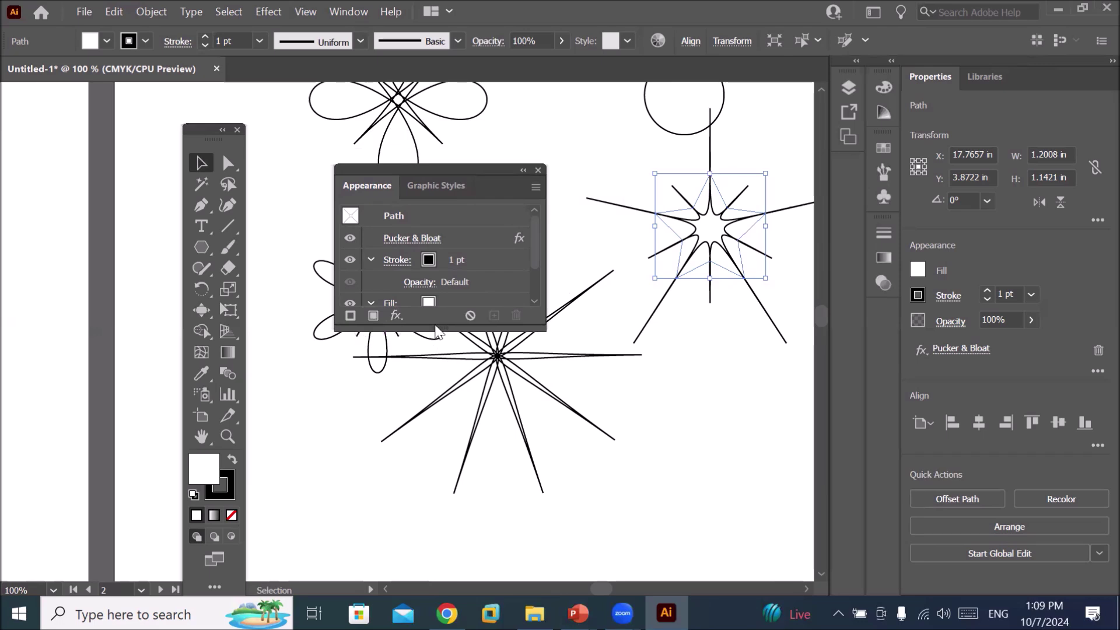
pyautogui.moveTo(438, 332); pyautogui.dragTo(441, 416)
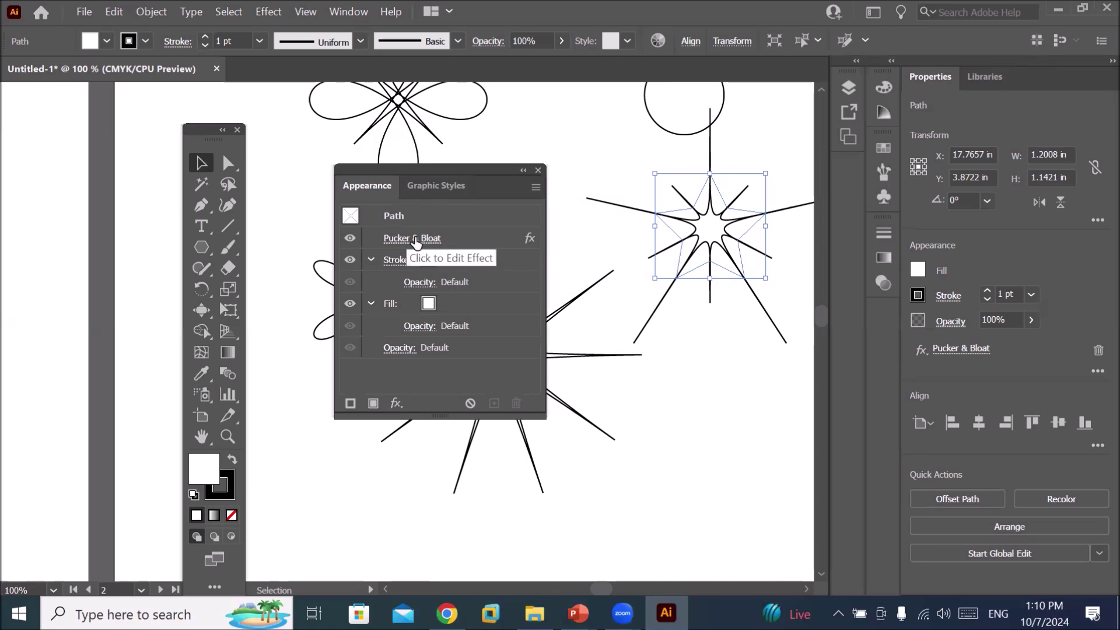
pyautogui.click(450, 239)
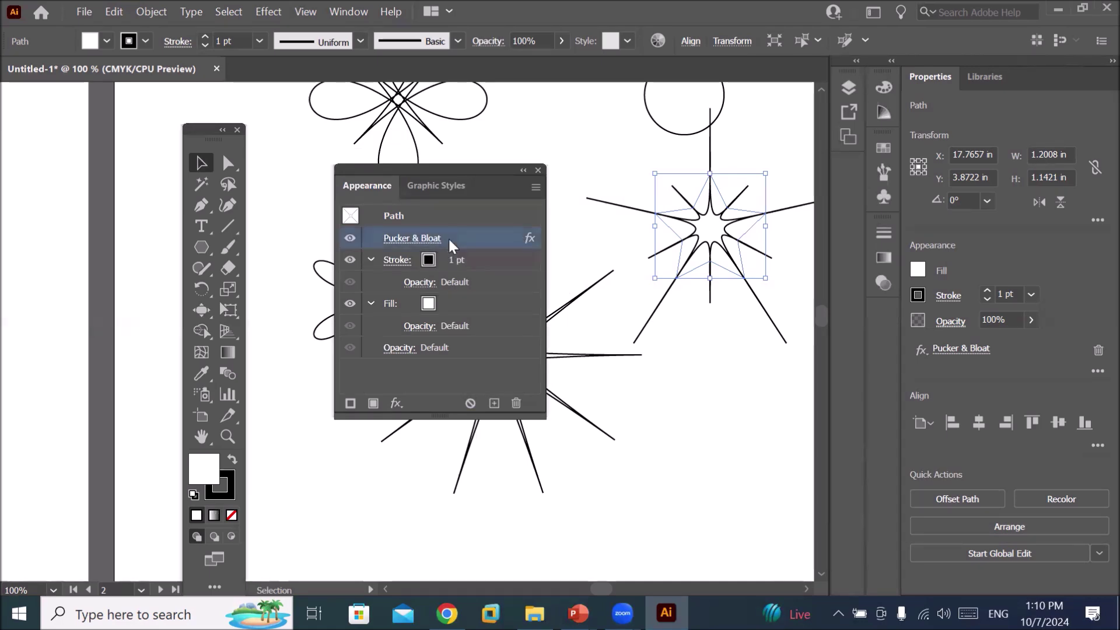
pyautogui.click(516, 402)
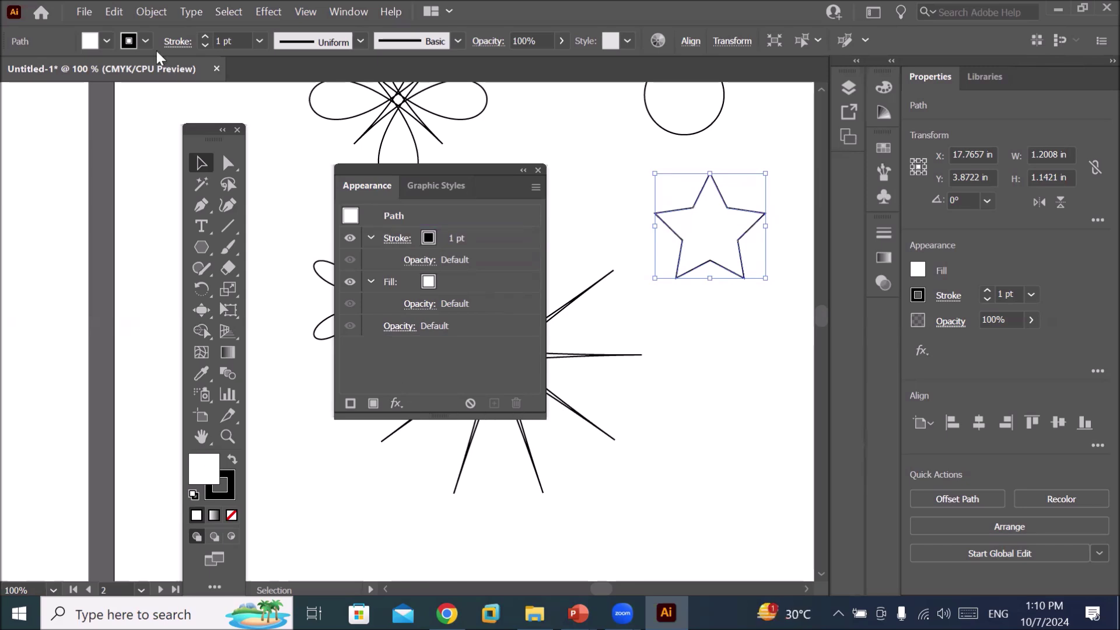
pyautogui.click(115, 12)
pyautogui.click(133, 31)
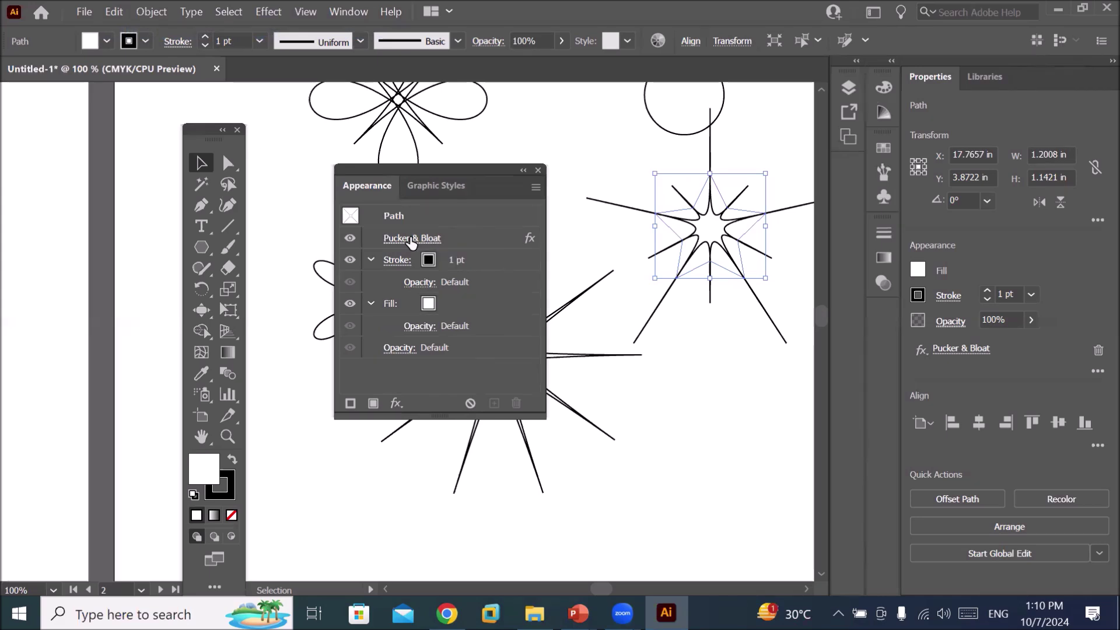
# - Change the star's Pucker & Bloat to 114% for a rounded flower, then fit the view
pyautogui.click(410, 239)
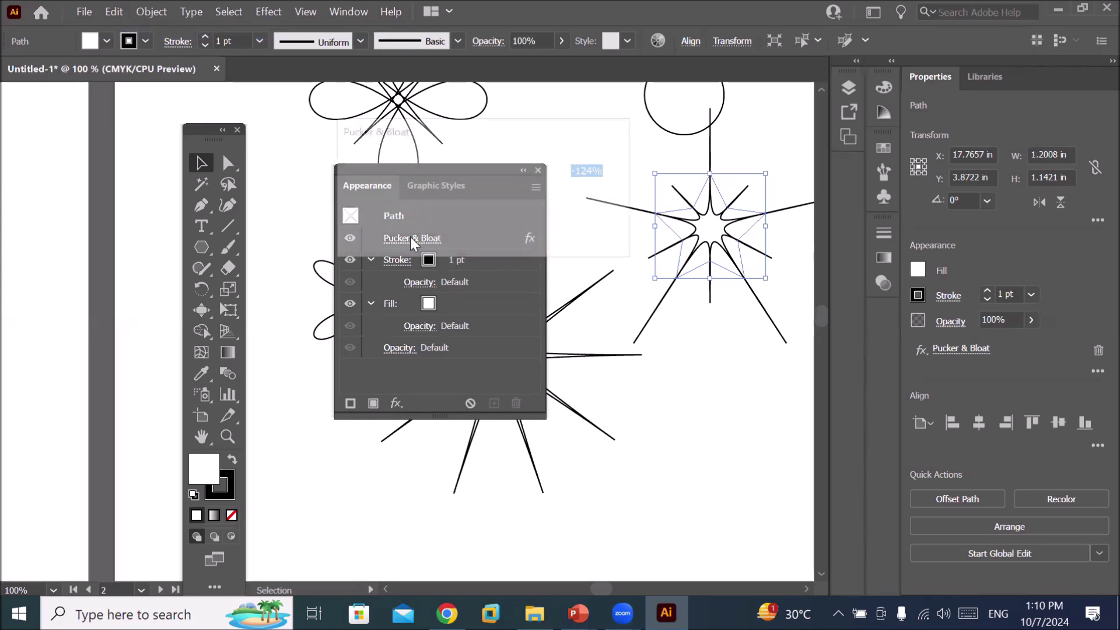
pyautogui.moveTo(390, 171); pyautogui.dragTo(516, 170)
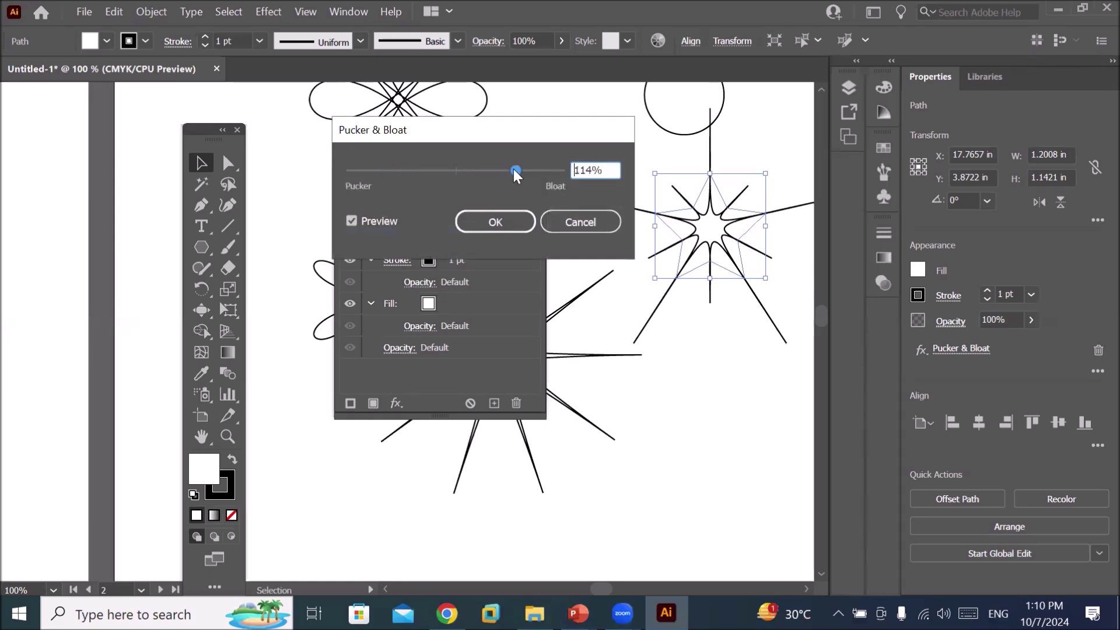
pyautogui.click(515, 220)
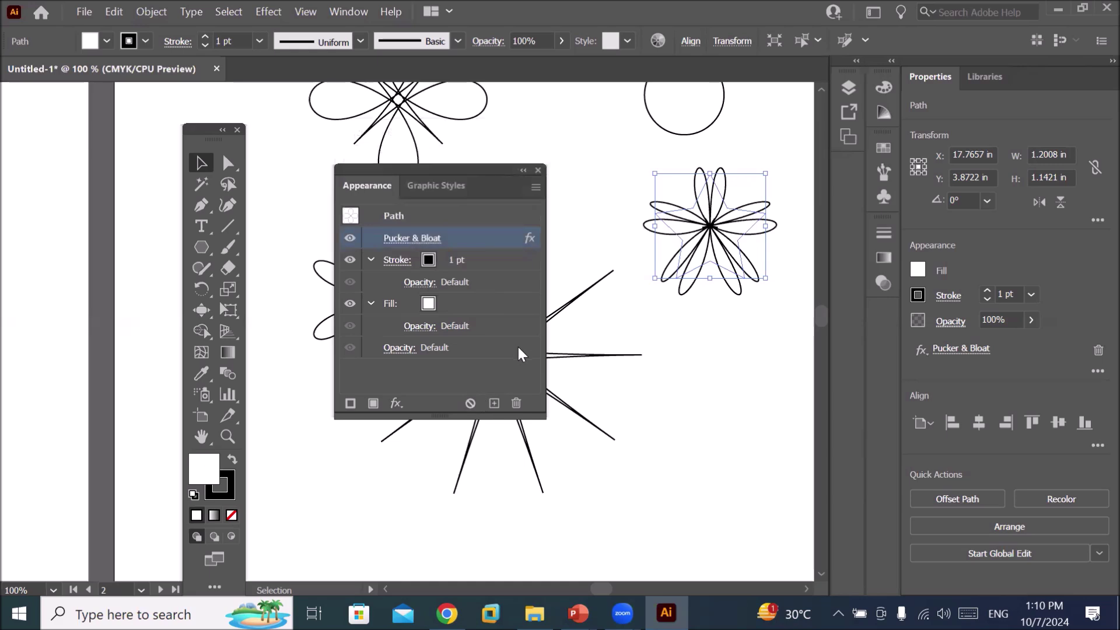
pyautogui.click(643, 365)
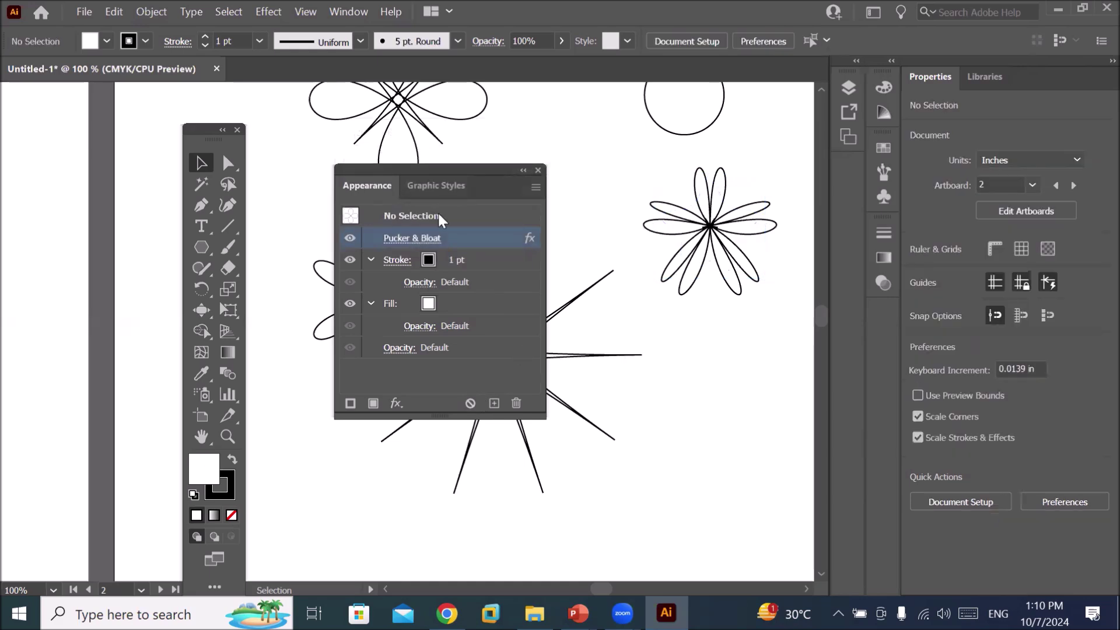
pyautogui.moveTo(501, 178); pyautogui.dragTo(827, 148)
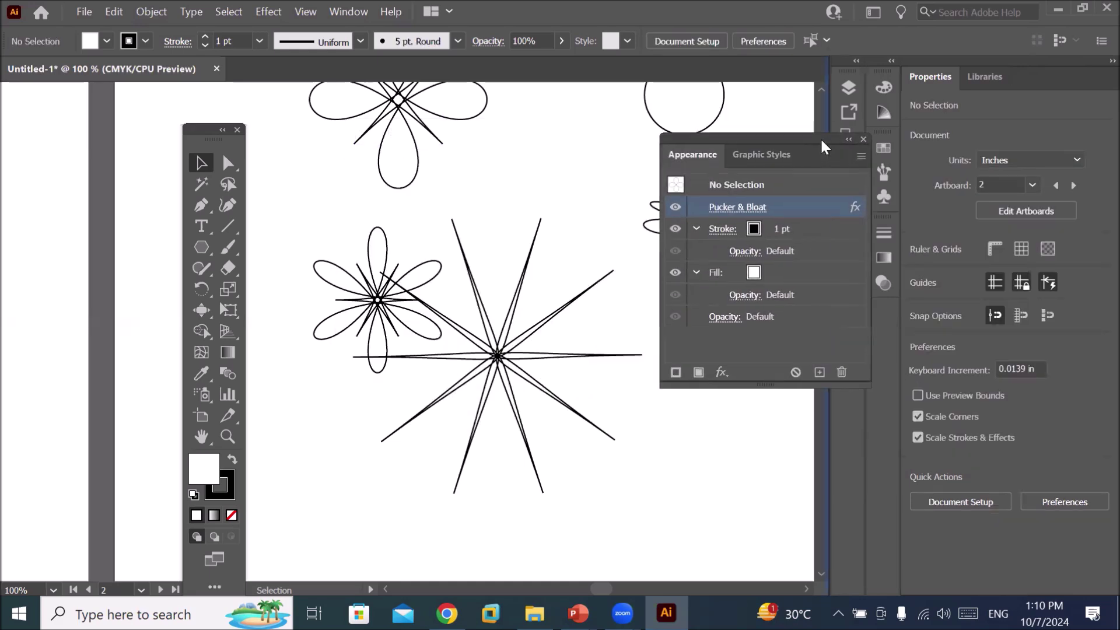
pyautogui.hotkey('ctrl', '0')
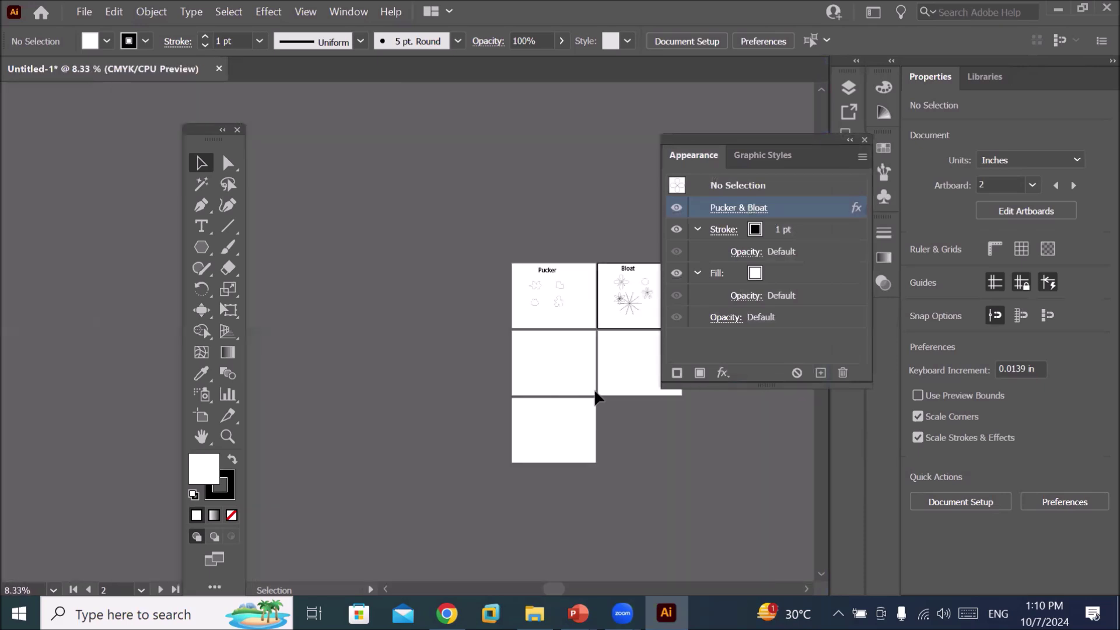
# - Draw a small ten-sided polygon on the middle-left artboard and fill it cyan
pyautogui.scroll(2, 593, 391)
pyautogui.scroll(1, 594, 388)
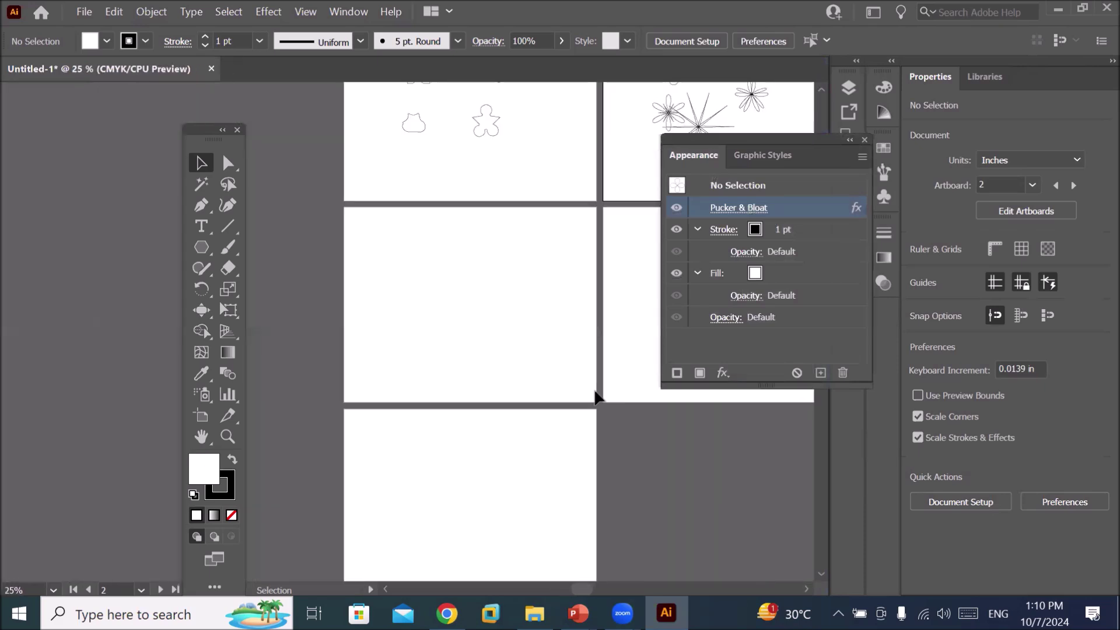
pyautogui.click(201, 247)
pyautogui.moveTo(375, 234); pyautogui.dragTo(391, 247)
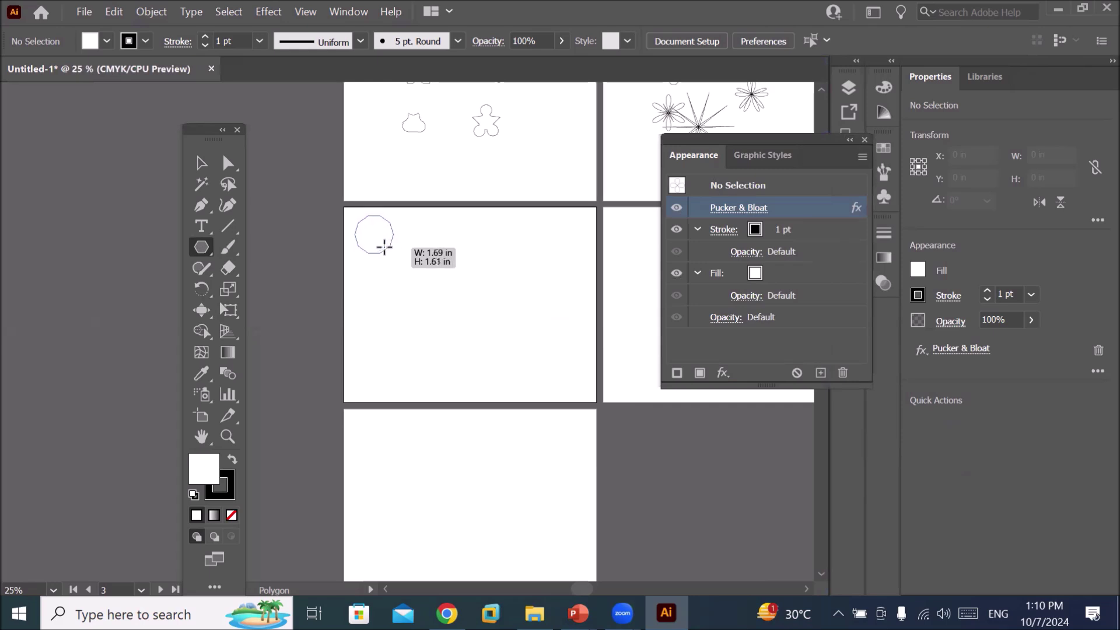
pyautogui.moveTo(392, 247); pyautogui.dragTo(391, 248)
pyautogui.click(366, 297)
pyautogui.click(402, 261)
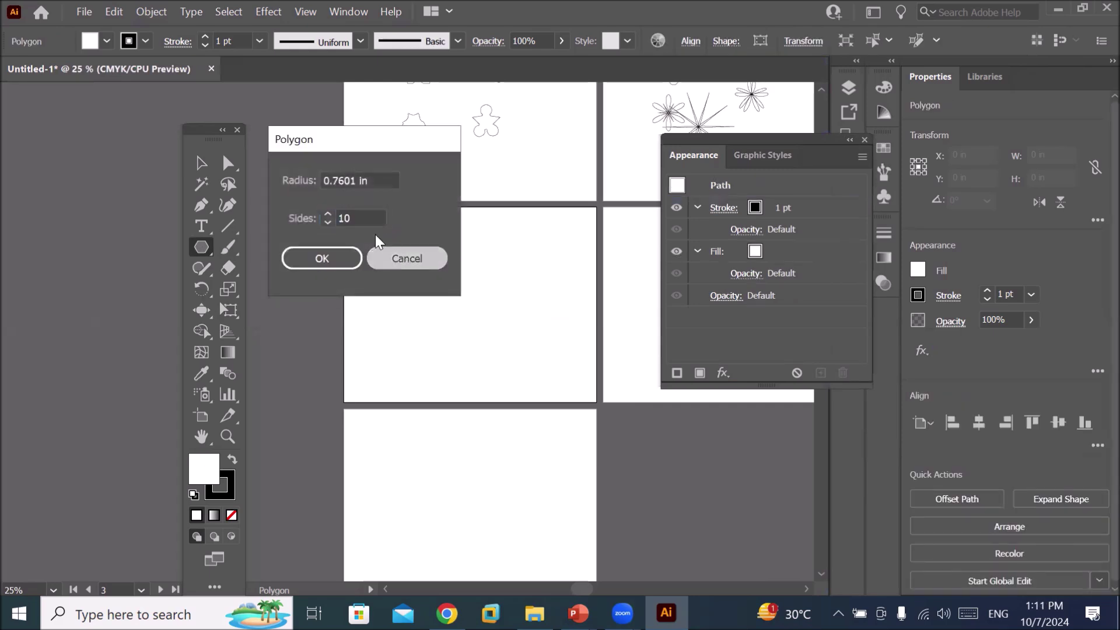
pyautogui.click(105, 39)
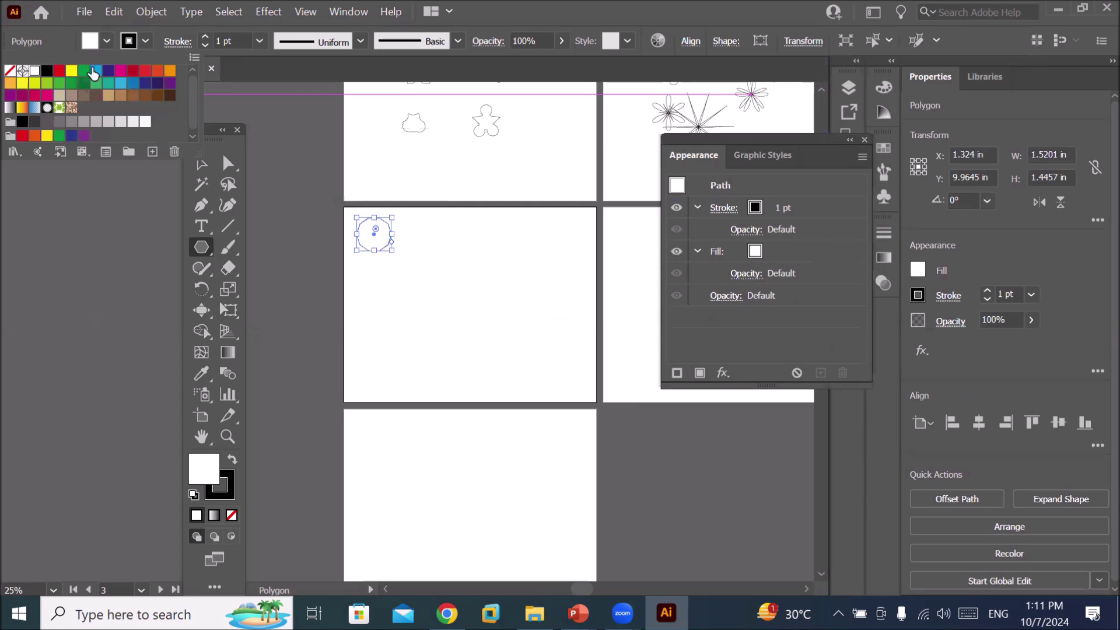
pyautogui.click(95, 71)
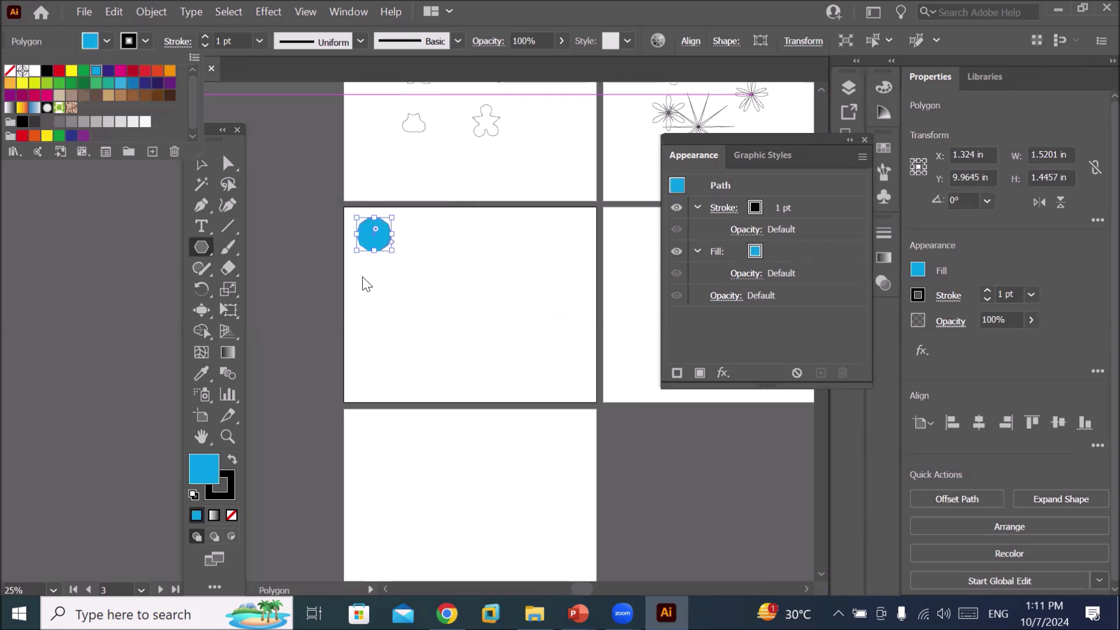
# - Duplicate the polygon rightward with Alt-drag and Ctrl+D to build a row
pyautogui.keyDown('alt'); pyautogui.scroll(2, 380, 270); pyautogui.keyUp('alt')
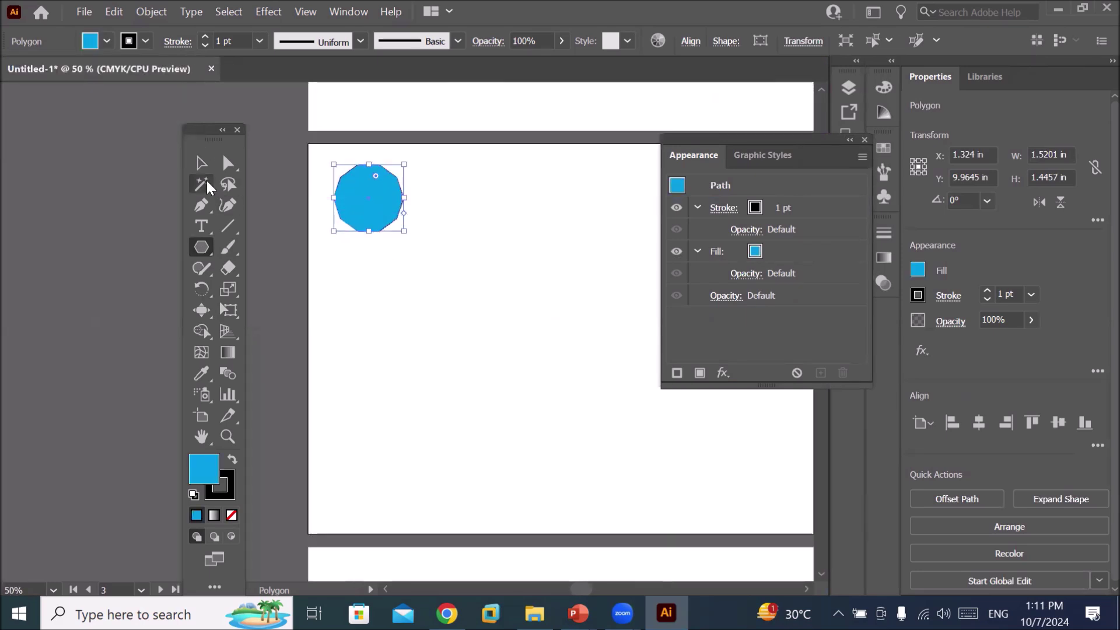
pyautogui.click(201, 163)
pyautogui.moveTo(367, 206); pyautogui.dragTo(453, 209)
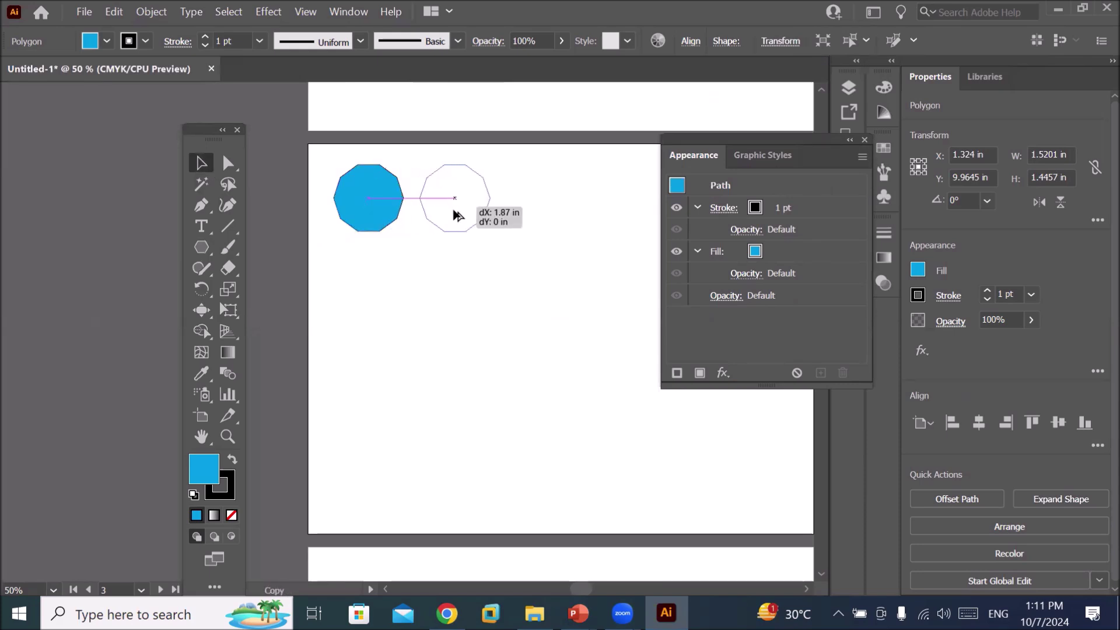
pyautogui.moveTo(457, 214); pyautogui.dragTo(455, 215)
pyautogui.hotkey('ctrl', 'd')
pyautogui.hotkey('ctrl', 'd')
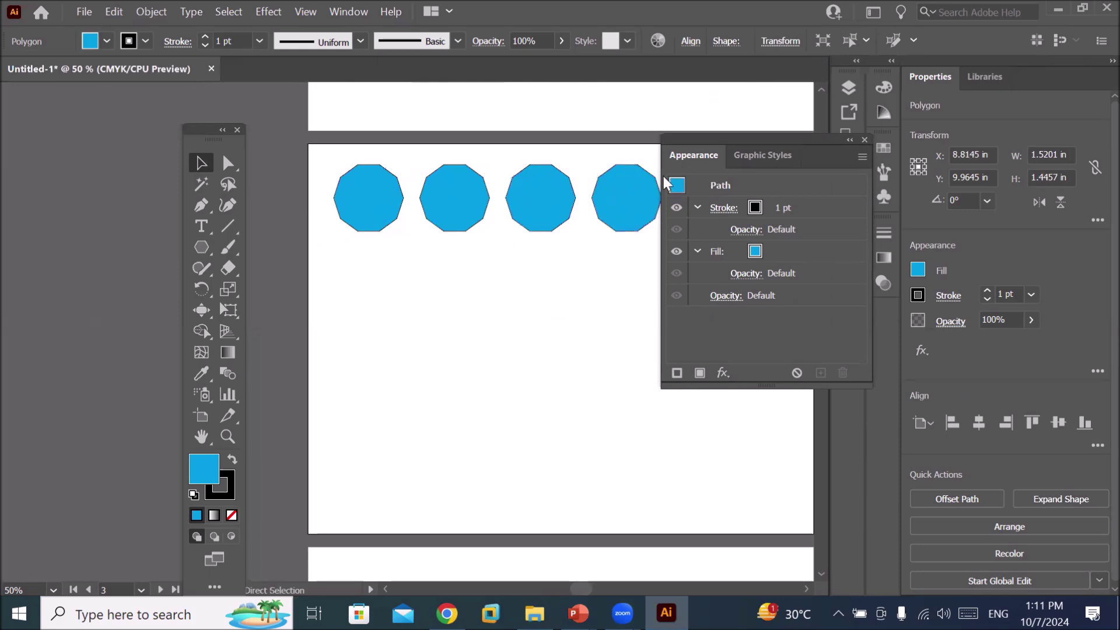
pyautogui.moveTo(723, 139); pyautogui.dragTo(431, 319)
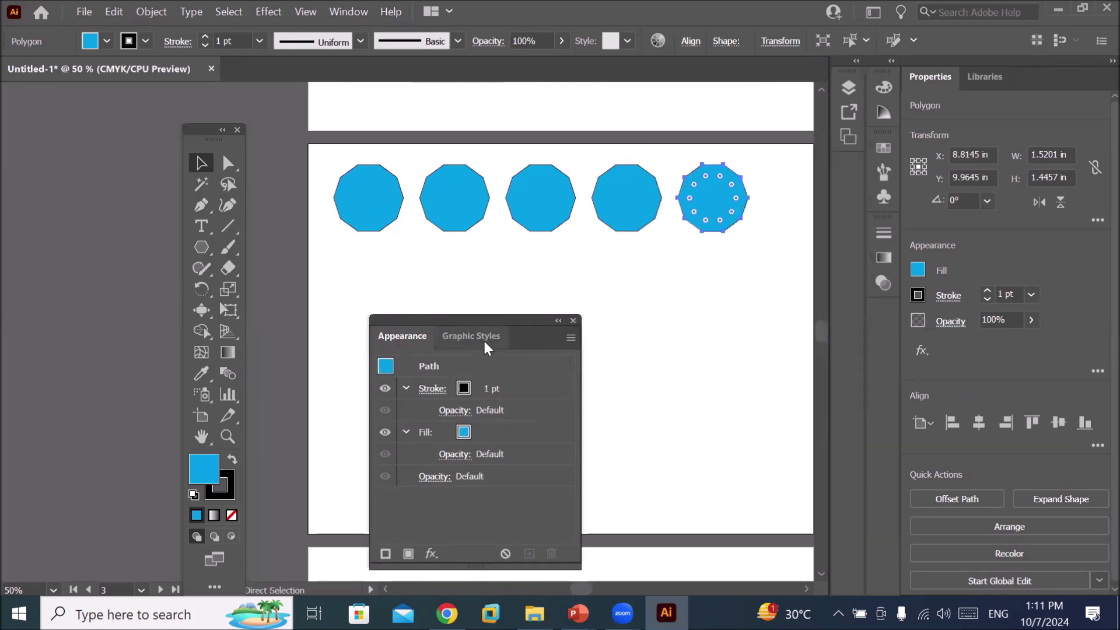
pyautogui.click(141, 12)
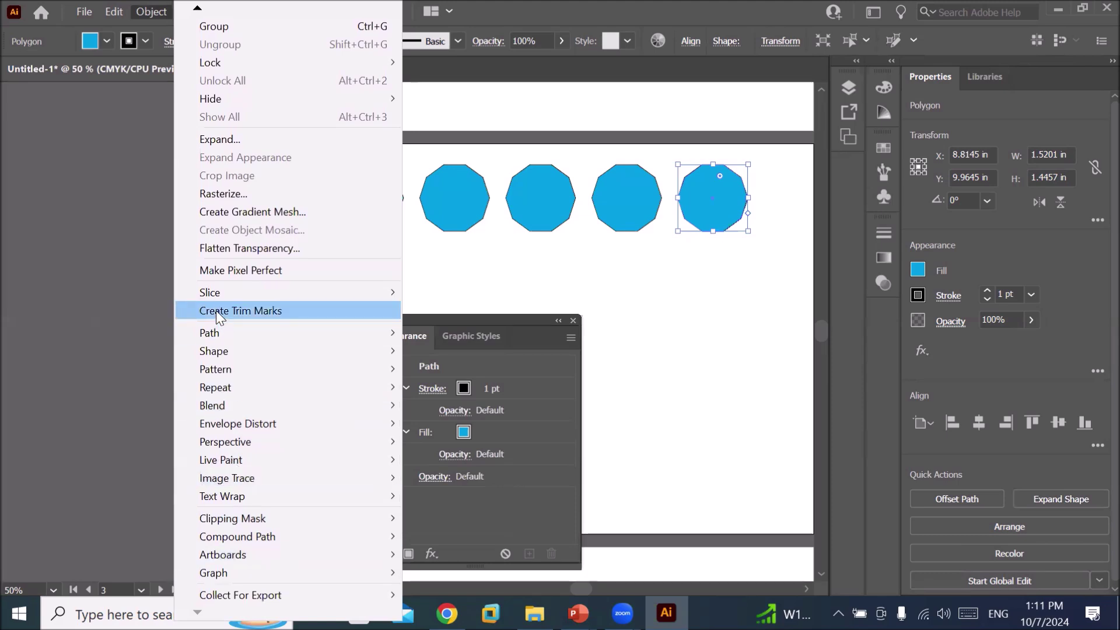
pyautogui.click(129, 5)
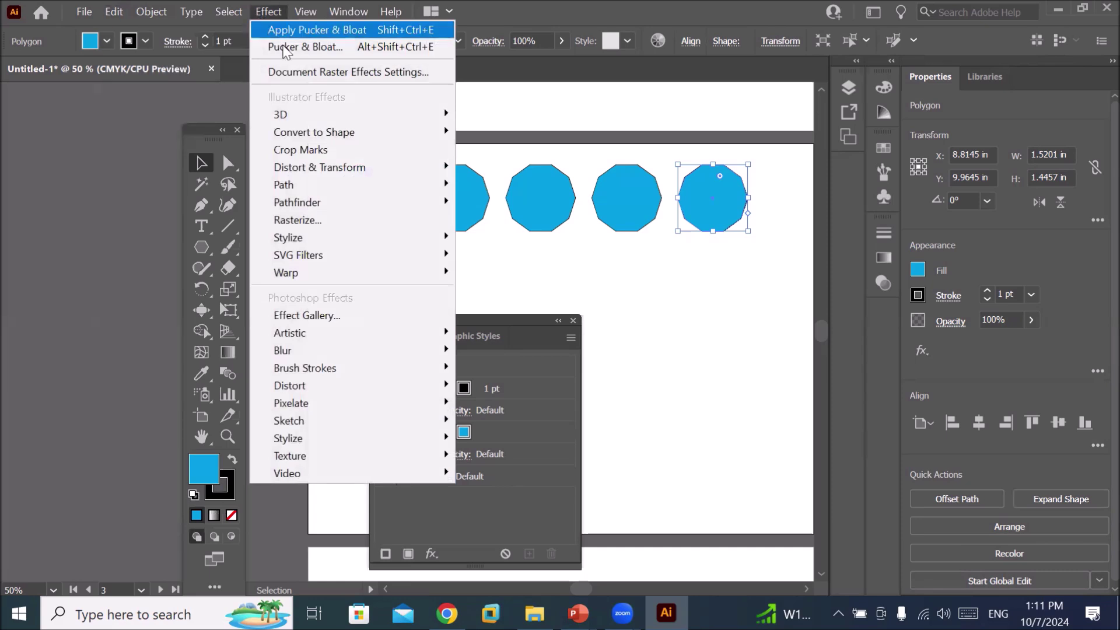
pyautogui.moveTo(320, 167)
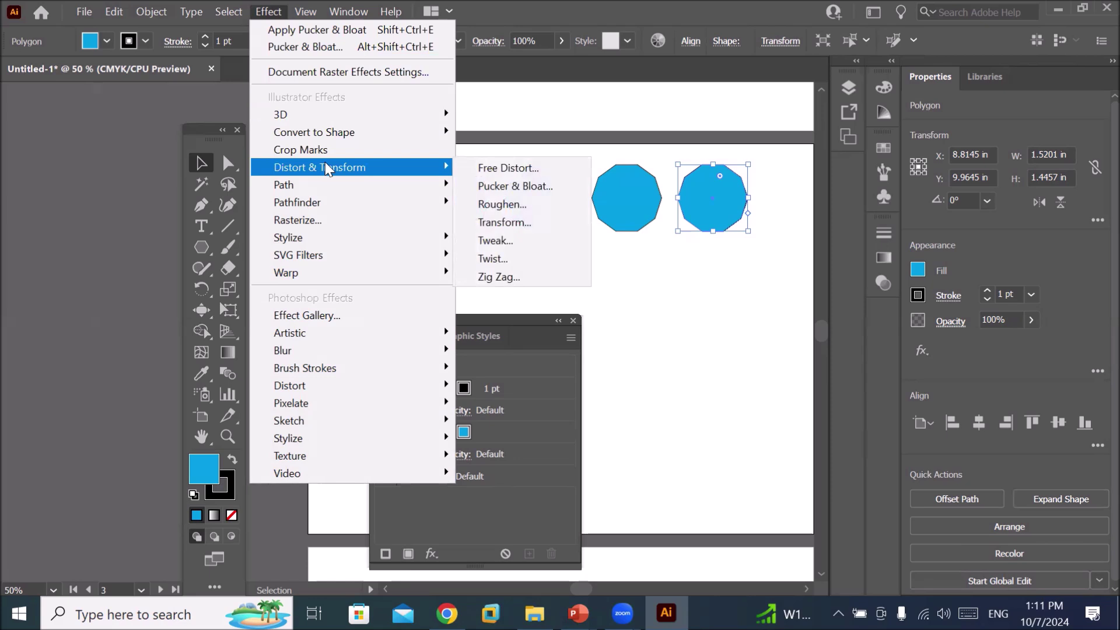
pyautogui.click(527, 218)
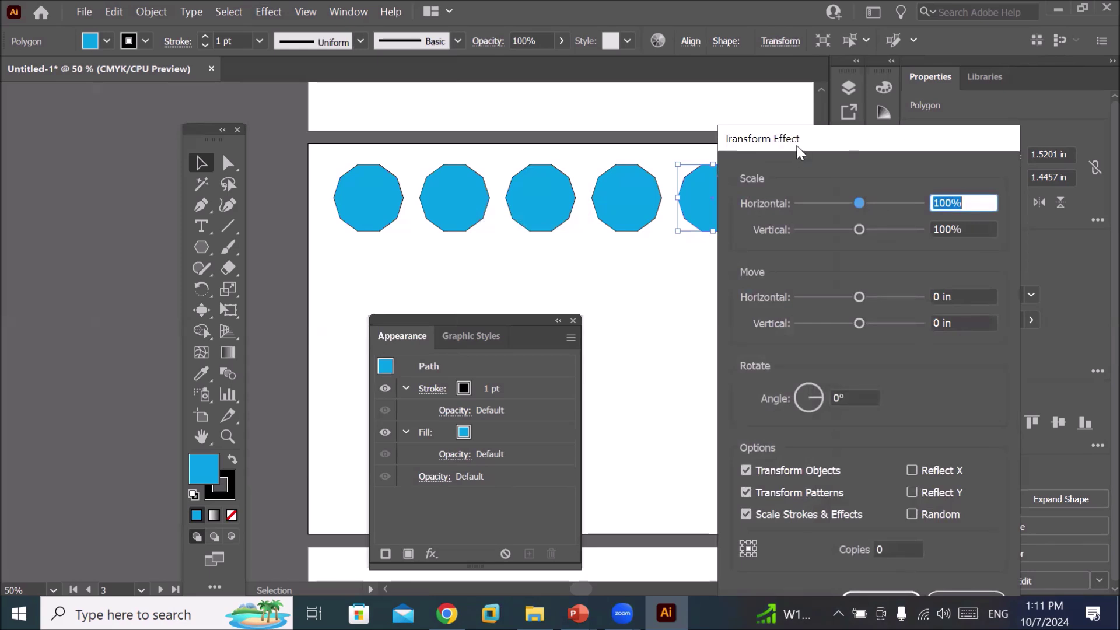
pyautogui.moveTo(798, 146); pyautogui.dragTo(610, 144)
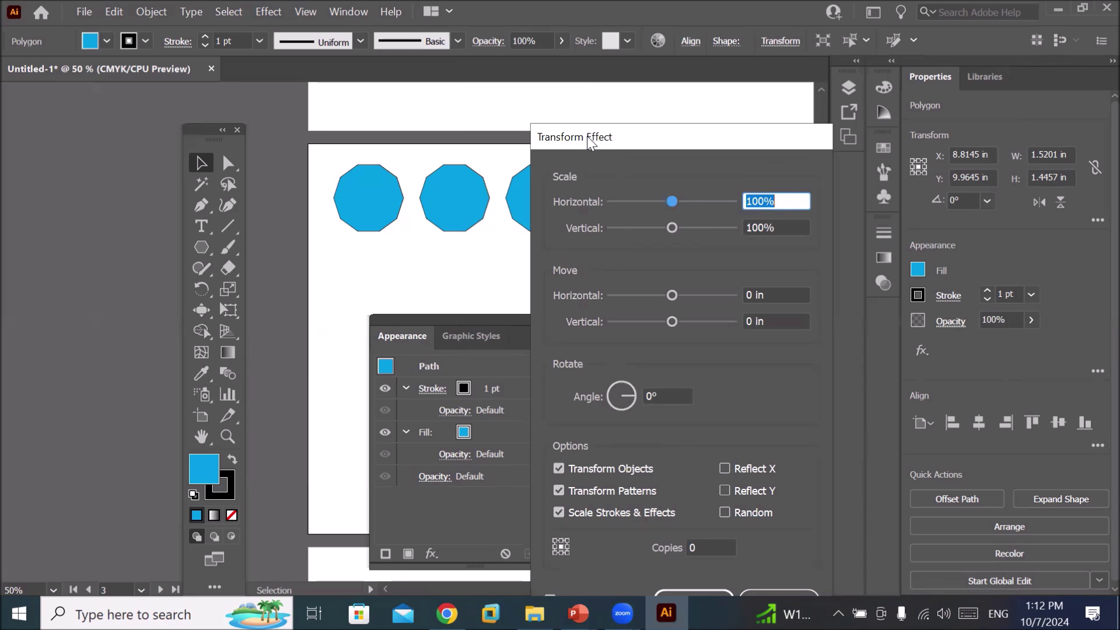
pyautogui.moveTo(588, 140); pyautogui.dragTo(481, 49)
pyautogui.click(611, 454)
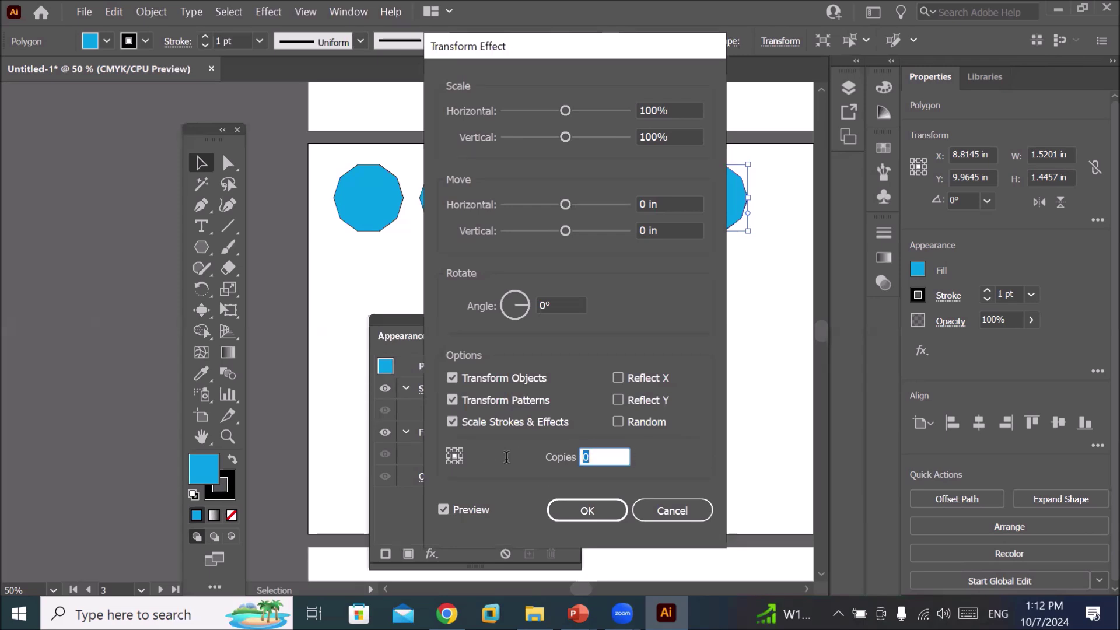
pyautogui.click(671, 511)
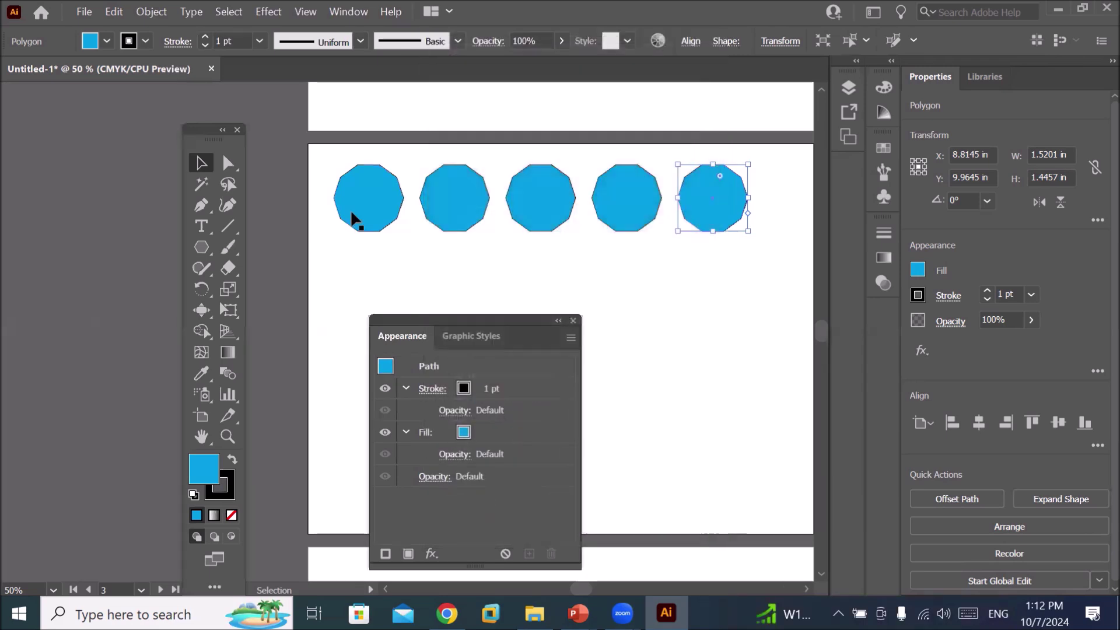
pyautogui.scroll(-1, 474, 237)
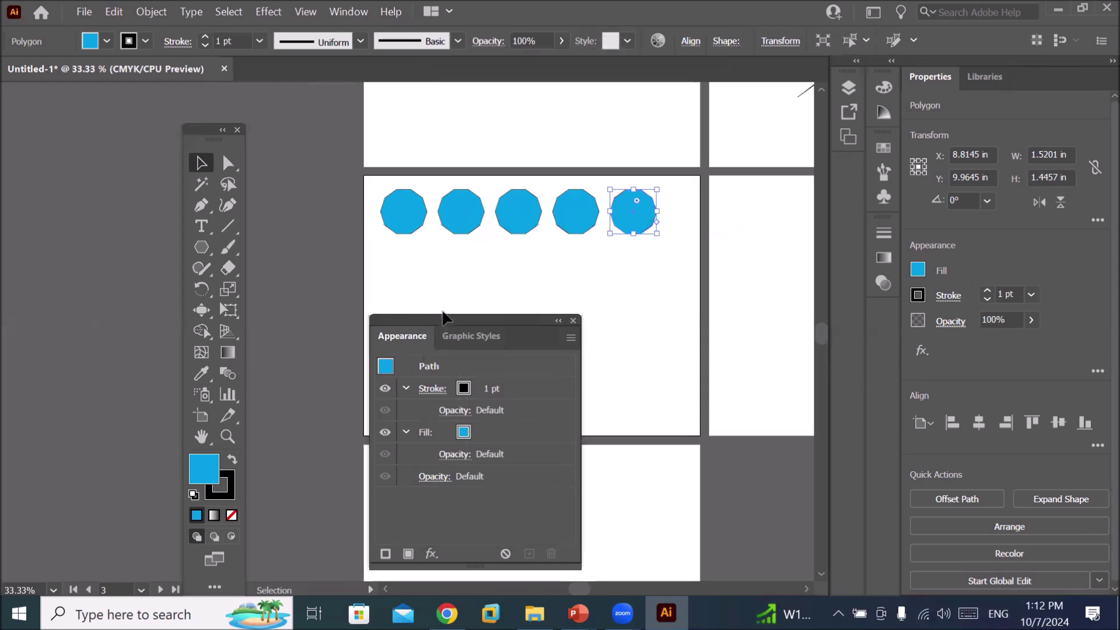
# - Copy the row of five polygons downward into four rows using Alt-drag and Ctrl+D twice
pyautogui.moveTo(462, 316); pyautogui.dragTo(721, 318)
pyautogui.moveTo(368, 178); pyautogui.dragTo(694, 270)
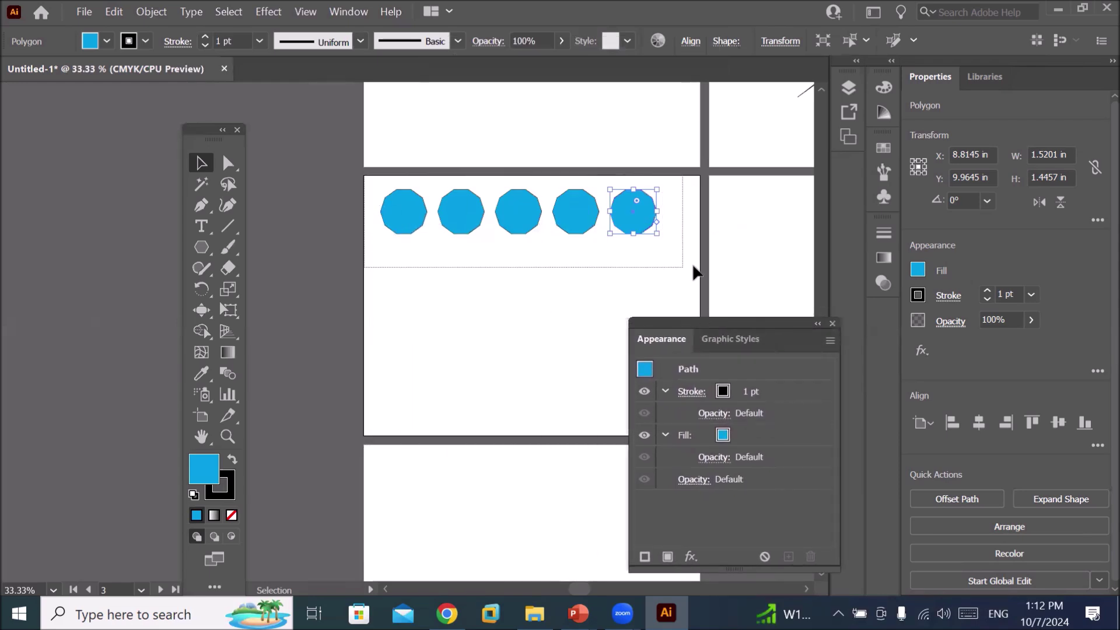
pyautogui.moveTo(639, 224); pyautogui.dragTo(641, 282)
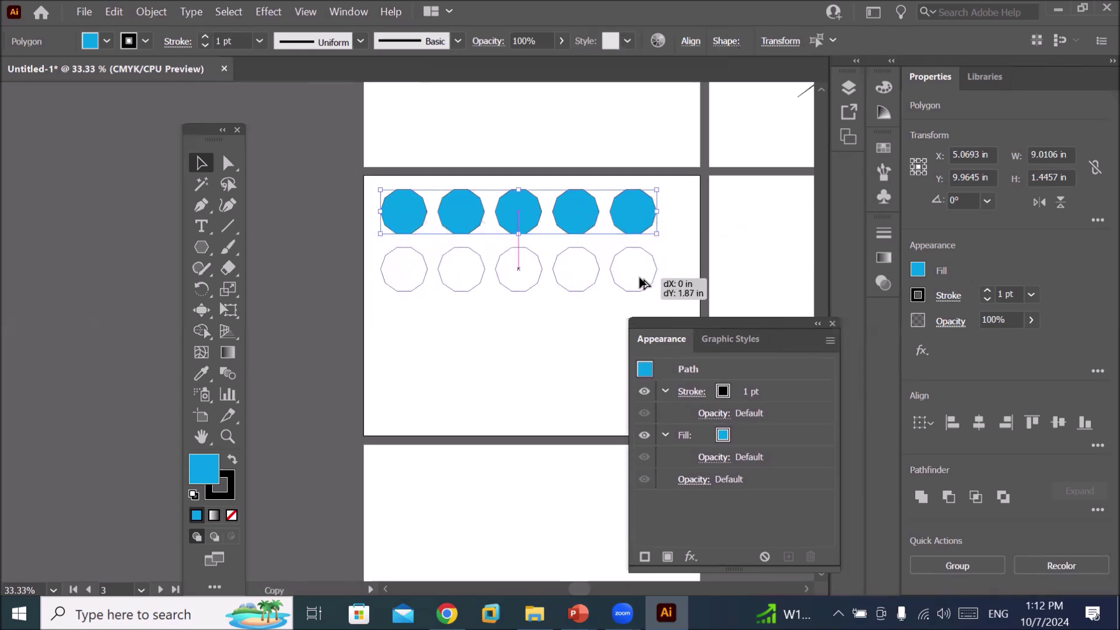
pyautogui.moveTo(643, 283); pyautogui.dragTo(643, 282)
pyautogui.hotkey('ctrl', 'd')
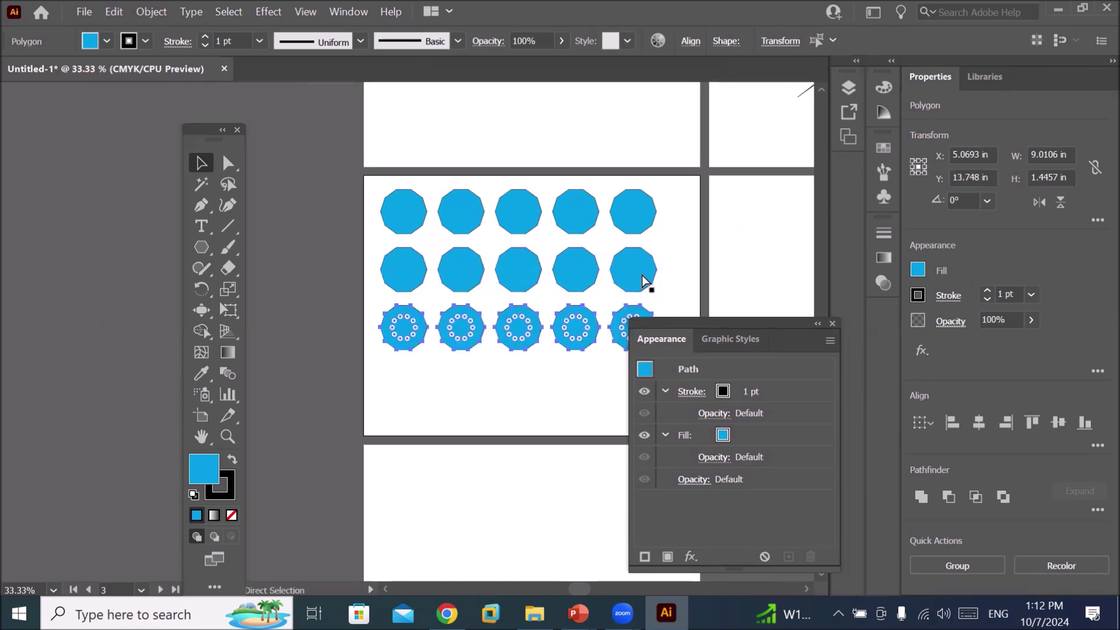
pyautogui.hotkey('ctrl', 'd')
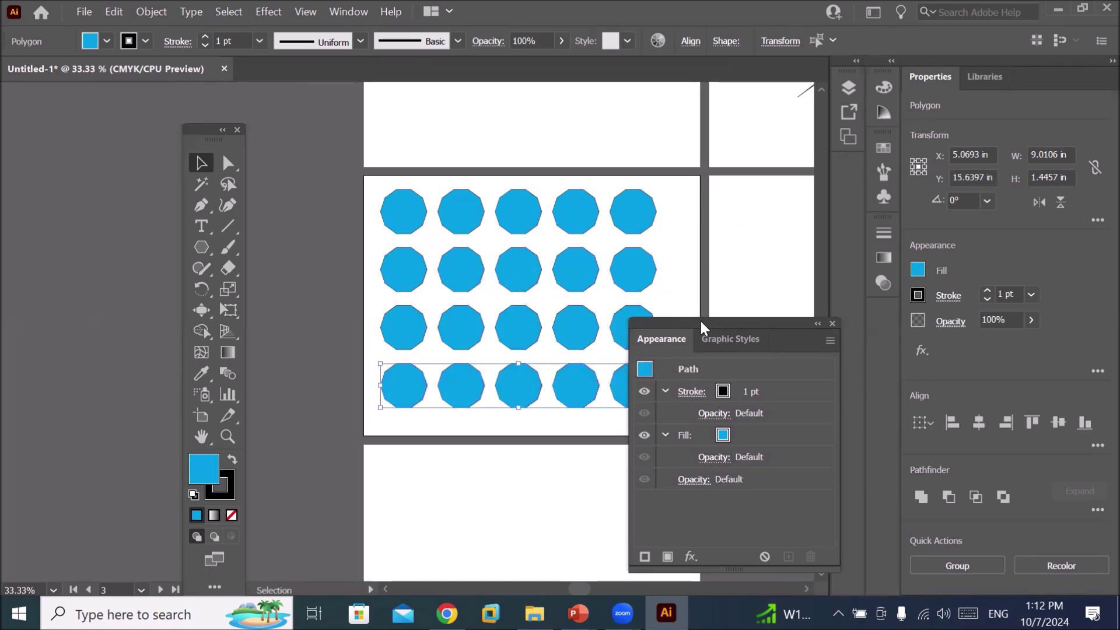
# - Move the Appearance panel aside and select all twenty polygons
pyautogui.moveTo(700, 323); pyautogui.dragTo(123, 259)
pyautogui.moveTo(115, 215); pyautogui.dragTo(110, 205)
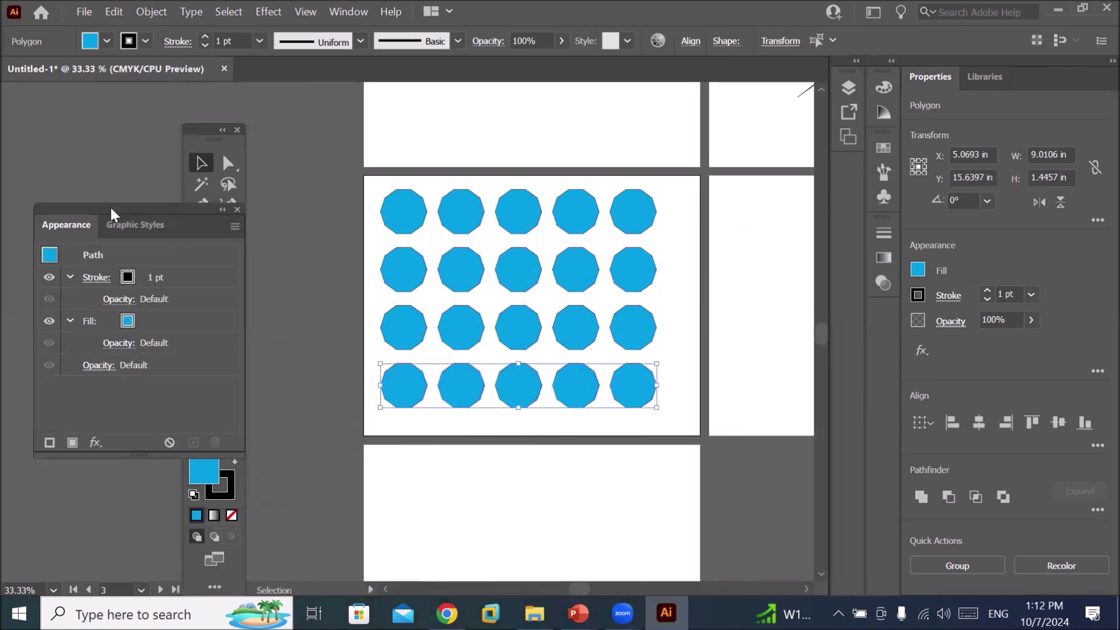
pyautogui.moveTo(350, 182); pyautogui.dragTo(680, 432)
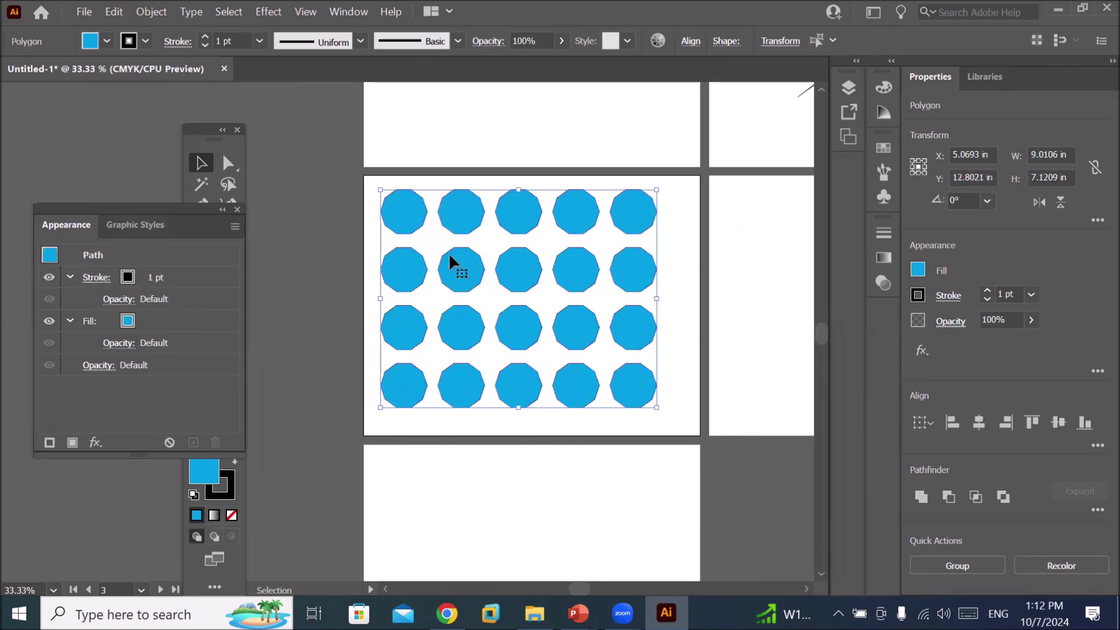
pyautogui.click(97, 443)
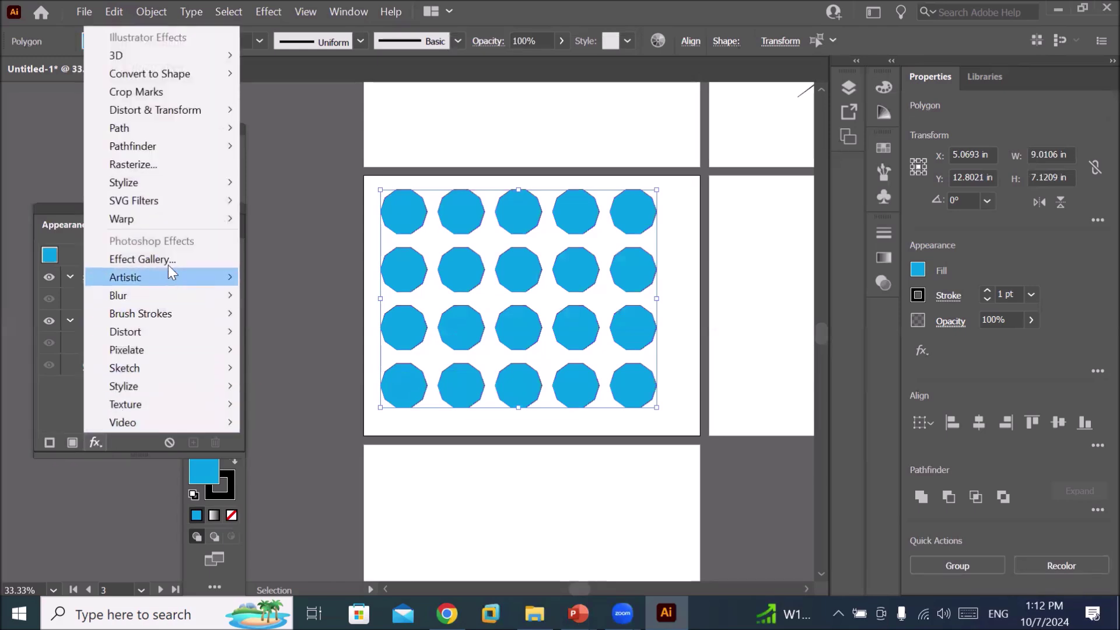
pyautogui.moveTo(156, 109)
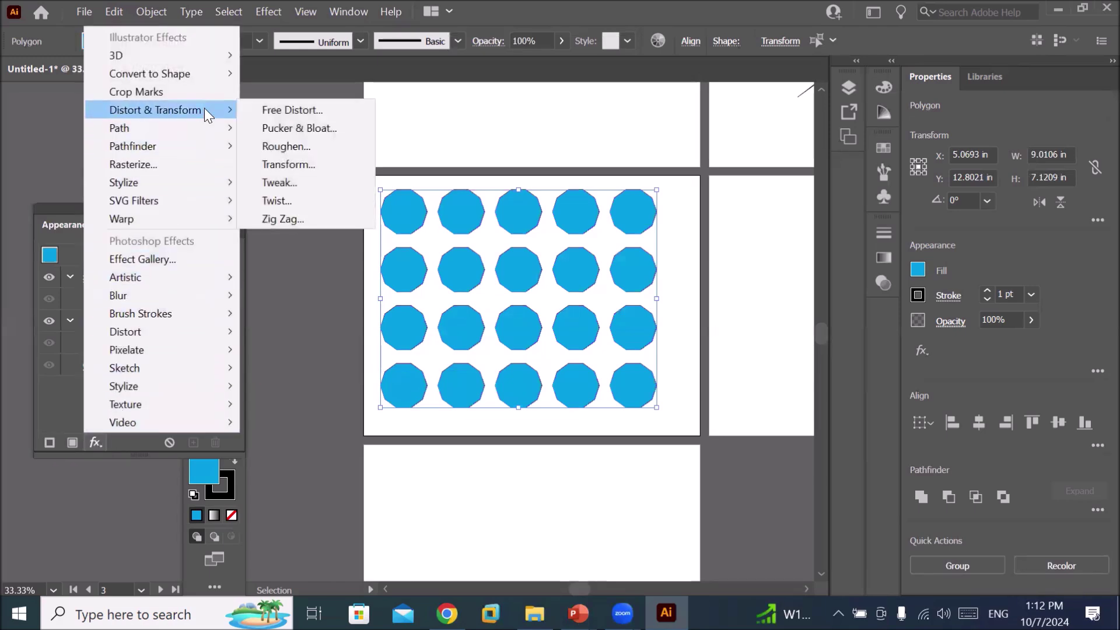
# - Apply a -200% Pucker & Bloat to all twenty polygons, turning them into spiky stars
pyautogui.click(278, 127)
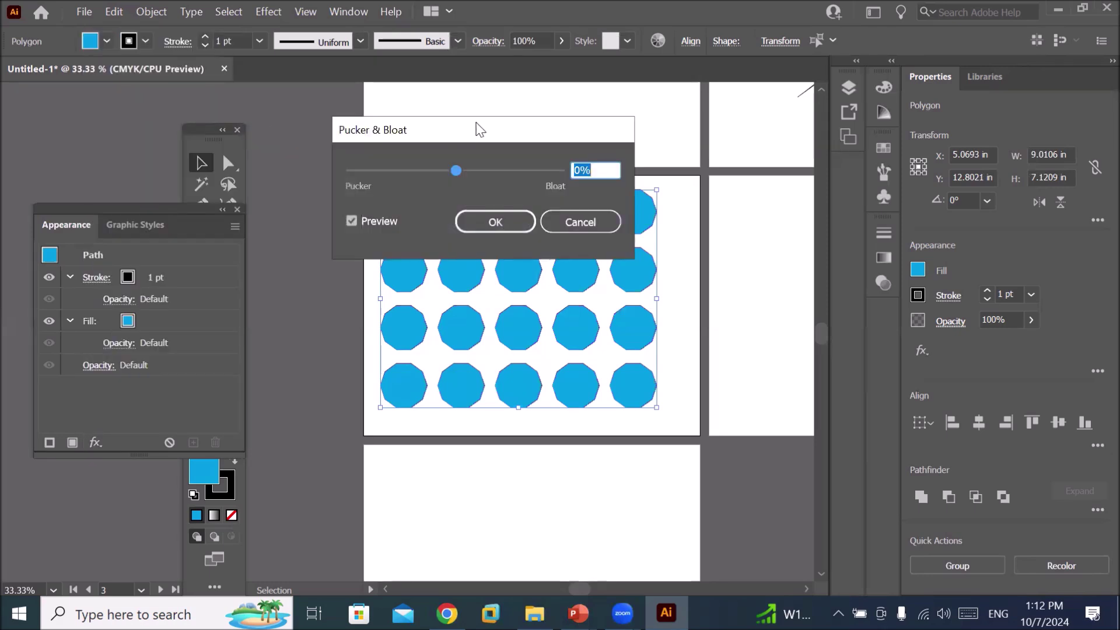
pyautogui.moveTo(475, 129); pyautogui.dragTo(254, 204)
pyautogui.moveTo(236, 246); pyautogui.dragTo(354, 246)
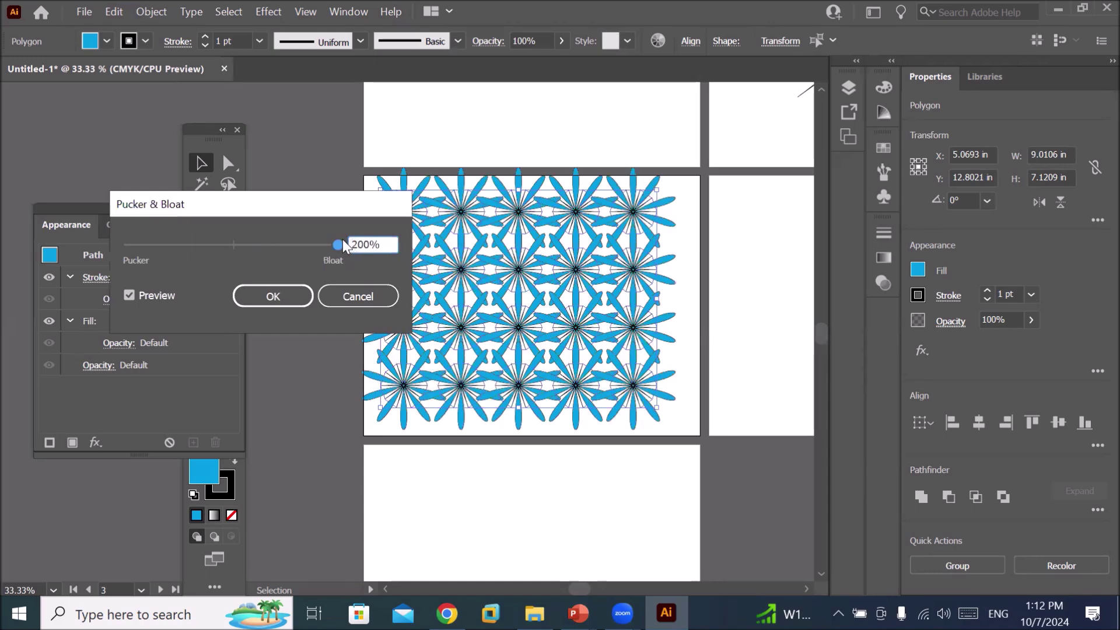
pyautogui.moveTo(337, 249); pyautogui.dragTo(228, 255)
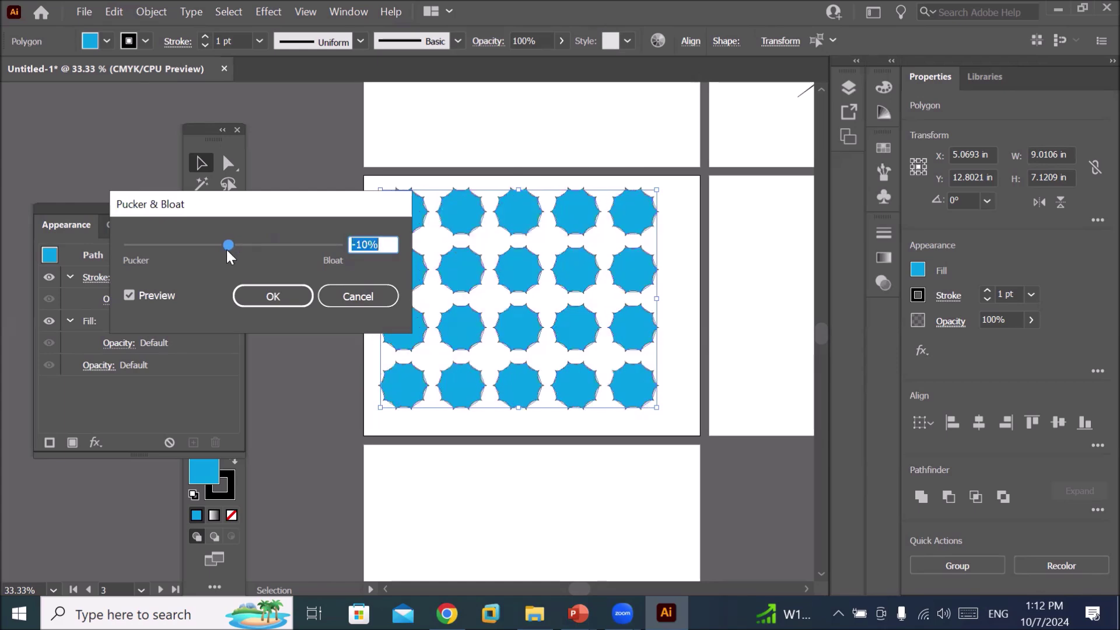
pyautogui.moveTo(228, 251); pyautogui.dragTo(161, 251)
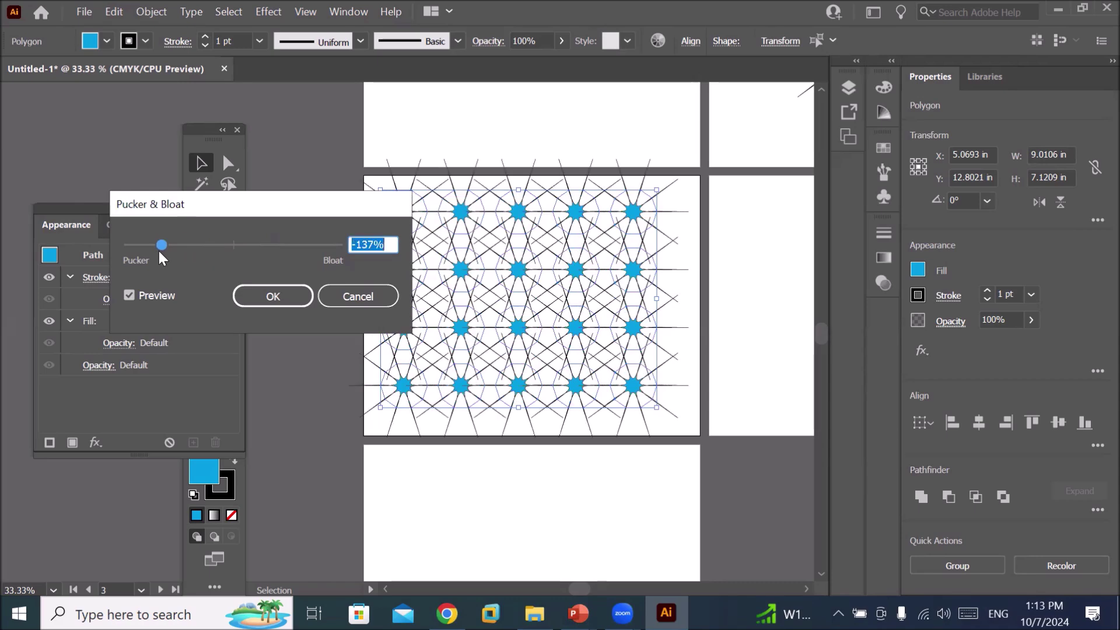
pyautogui.moveTo(161, 251); pyautogui.dragTo(36, 260)
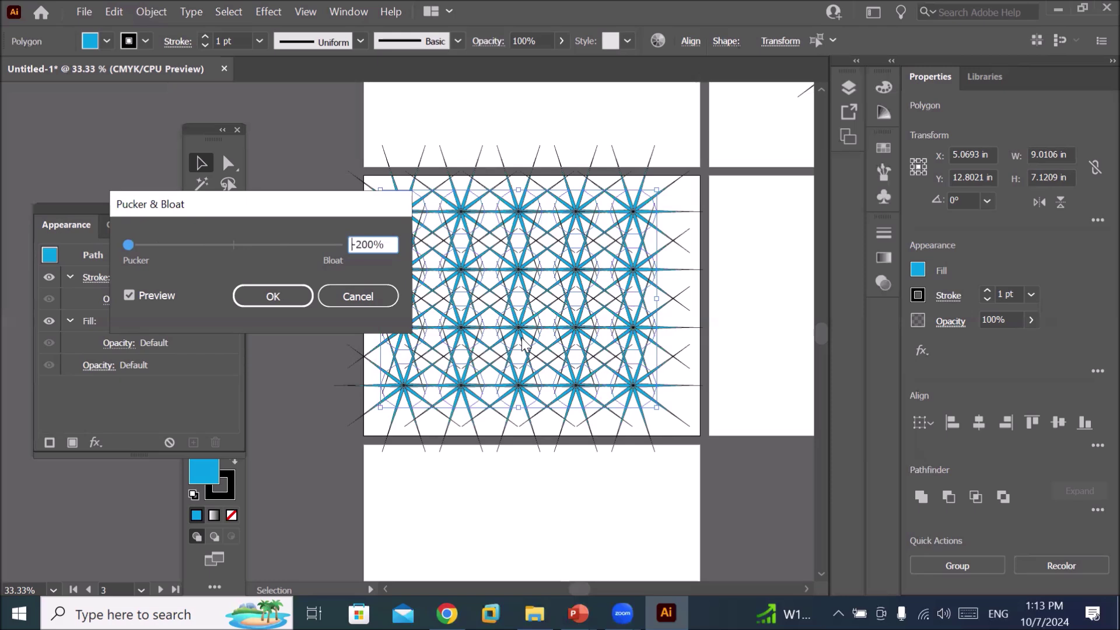
pyautogui.click(274, 297)
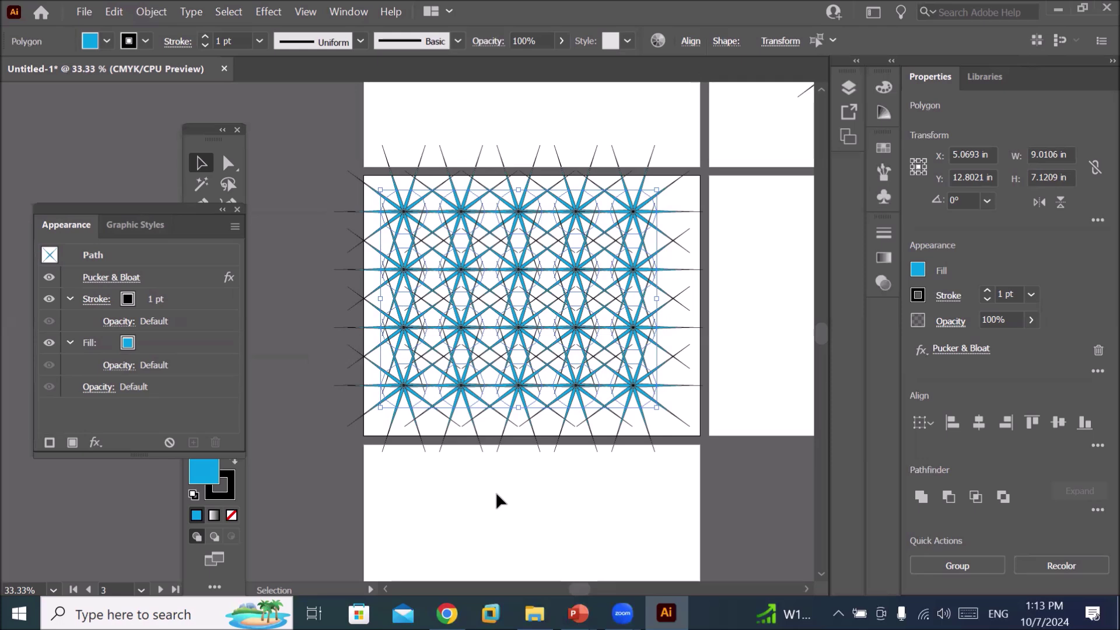
# - Reselect the puckered polygon grid and start a second Pucker & Bloat instance
pyautogui.click(237, 209)
pyautogui.moveTo(294, 127)
pyautogui.mouseDown()
pyautogui.moveTo(448, 312)
pyautogui.moveTo(747, 477)
pyautogui.mouseUp()
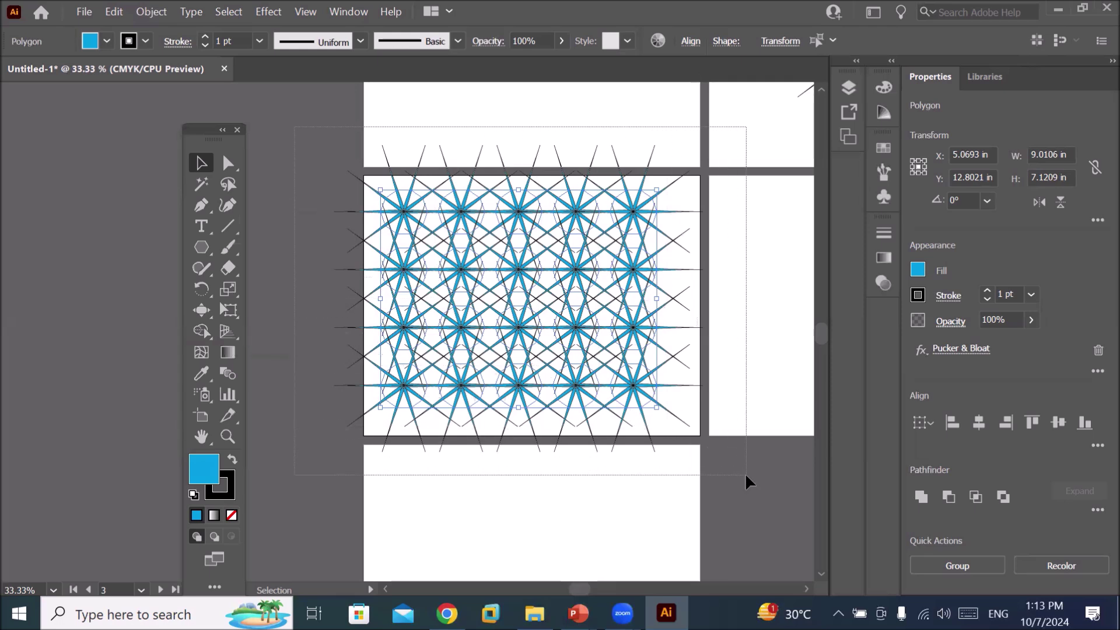
pyautogui.moveTo(747, 476); pyautogui.dragTo(746, 476)
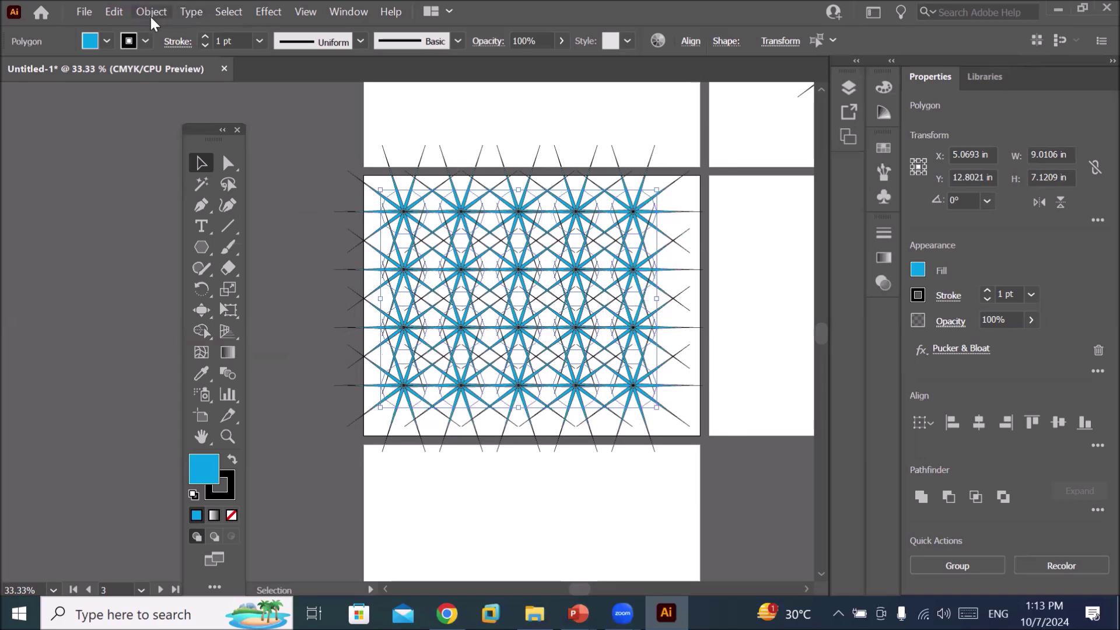
pyautogui.click(261, 17)
pyautogui.moveTo(319, 167)
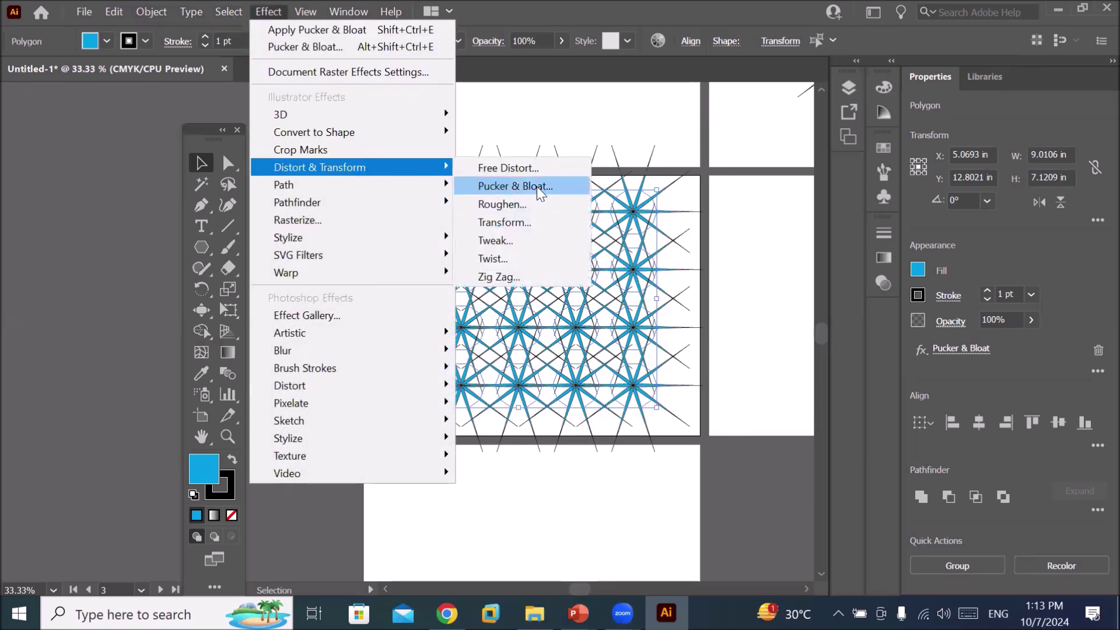
pyautogui.click(553, 187)
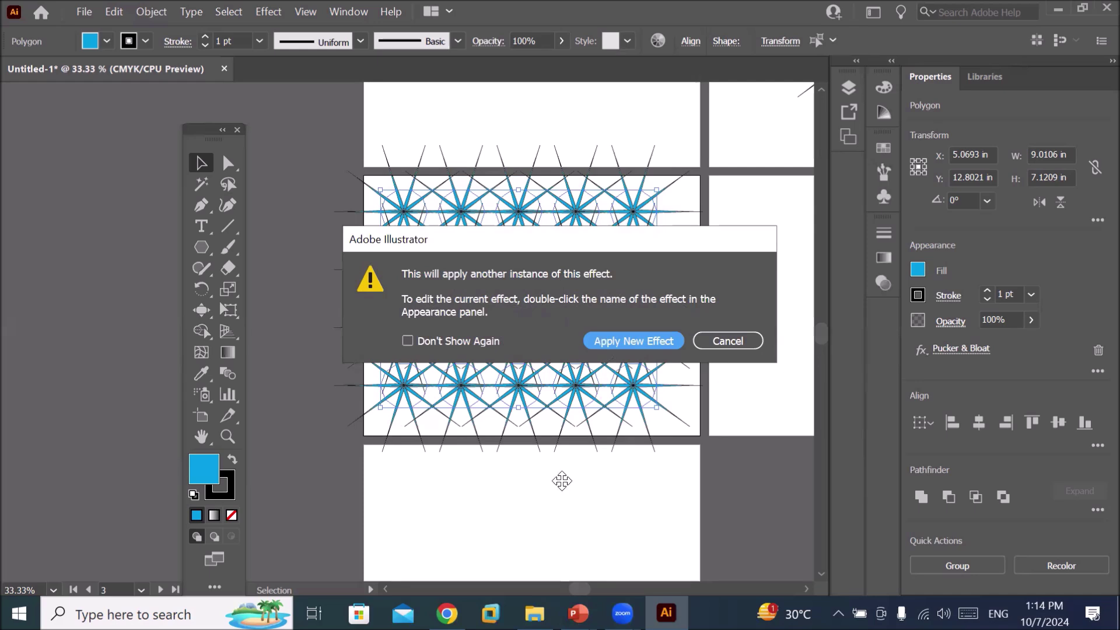
pyautogui.click(603, 341)
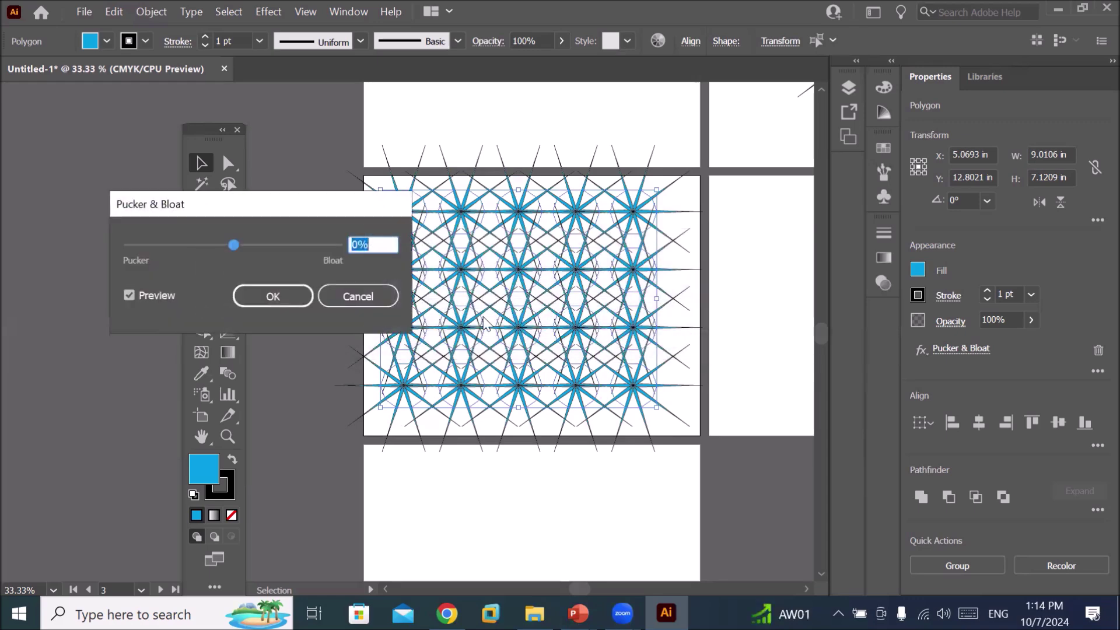
# - Set the second Pucker & Bloat to a 95% bloat and apply it
pyautogui.moveTo(234, 246)
pyautogui.mouseDown()
pyautogui.moveTo(219, 245)
pyautogui.moveTo(332, 252)
pyautogui.mouseUp()
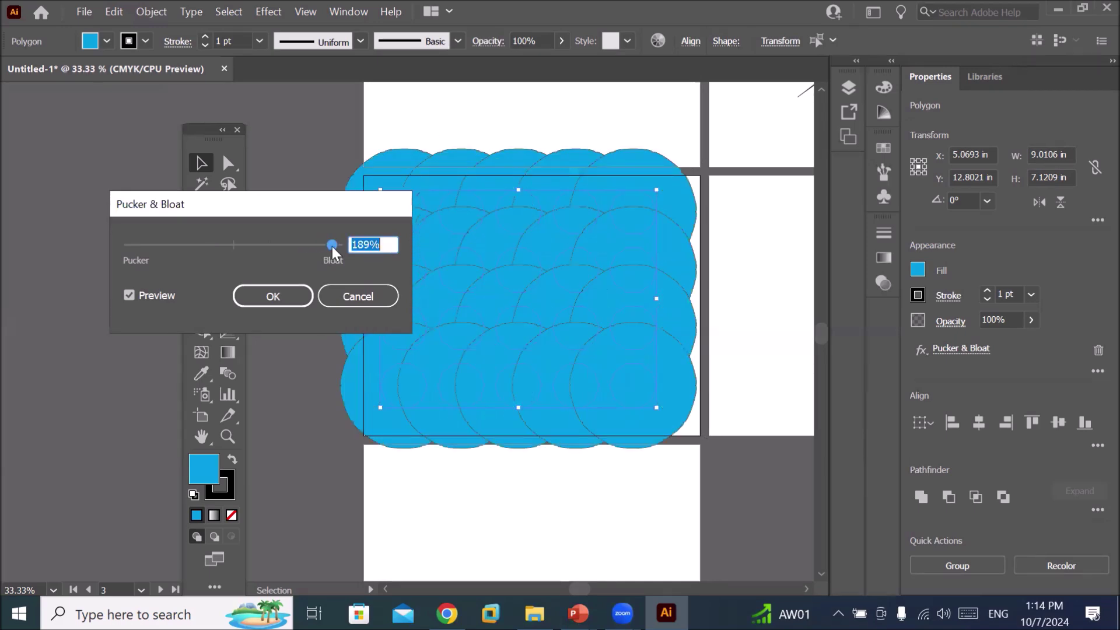
pyautogui.moveTo(333, 252); pyautogui.dragTo(284, 248)
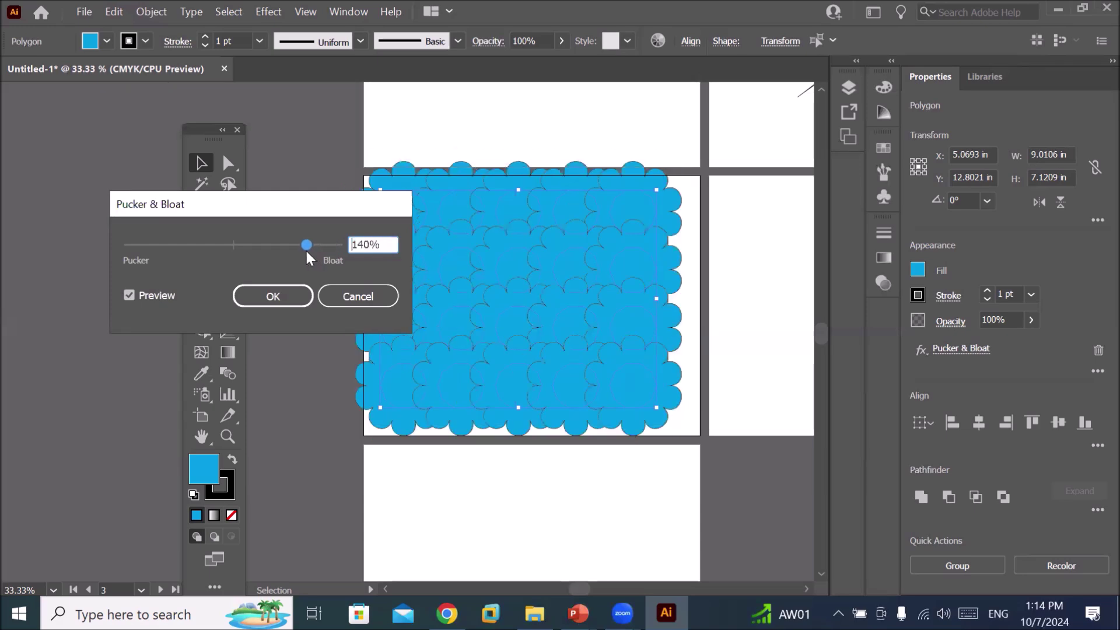
pyautogui.moveTo(286, 254); pyautogui.dragTo(282, 252)
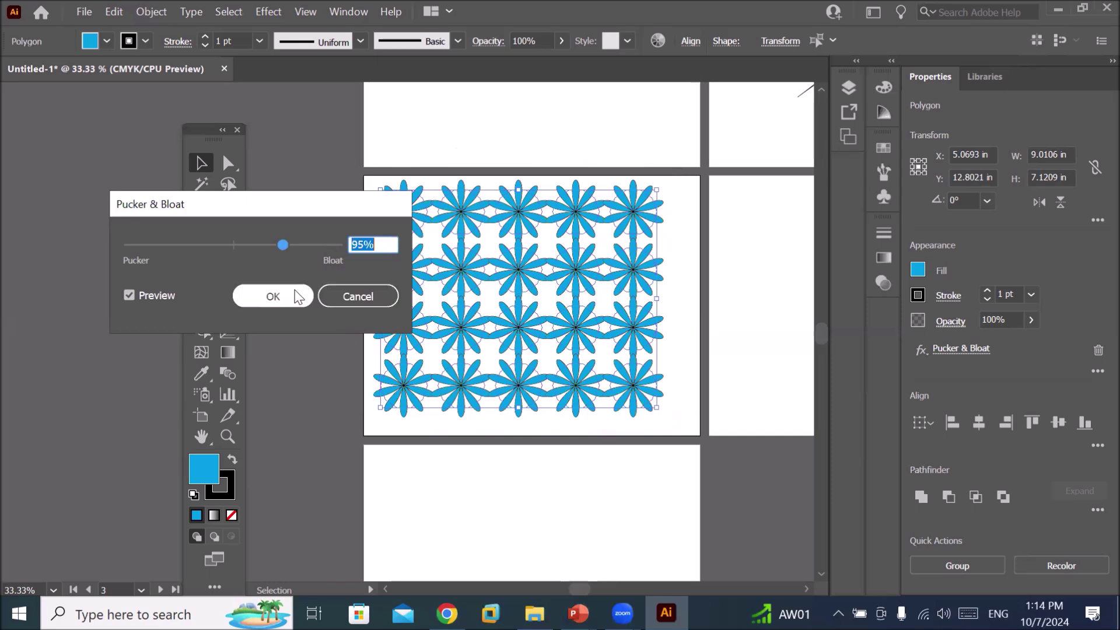
pyautogui.click(292, 296)
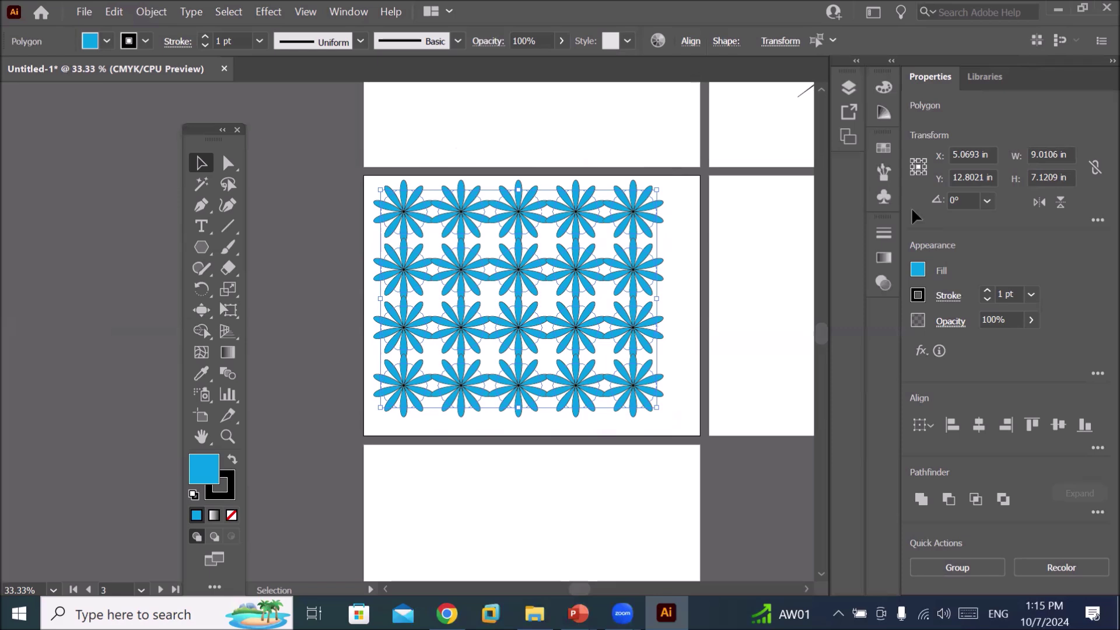
# - Open the Appearance panel beside the grid and delete both Pucker & Bloat entries
pyautogui.click(257, 14)
pyautogui.moveTo(320, 167)
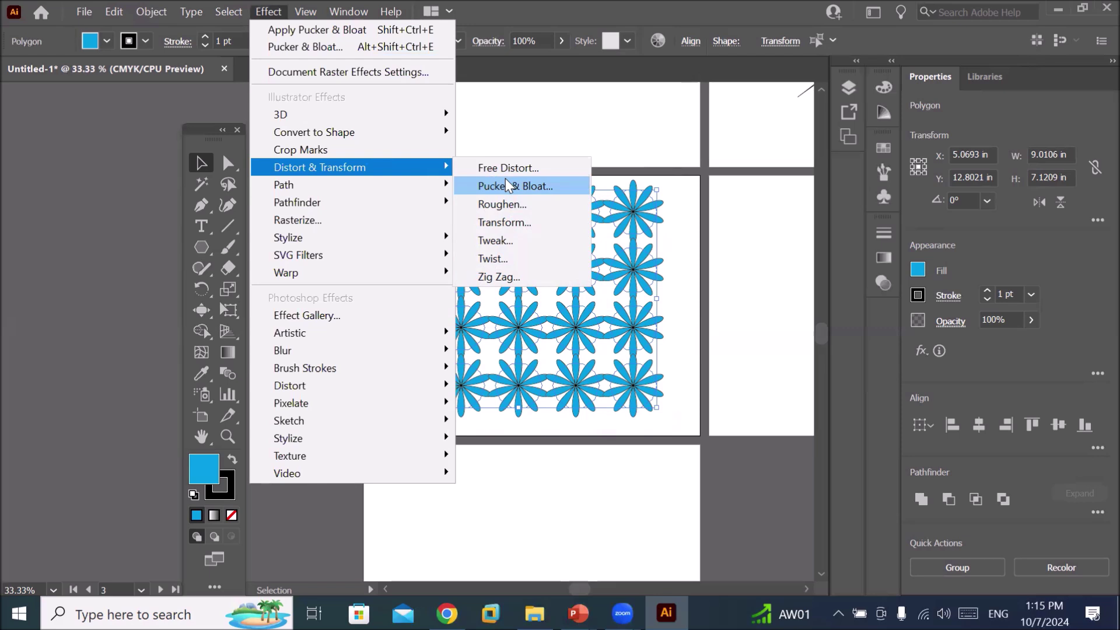
pyautogui.click(366, 18)
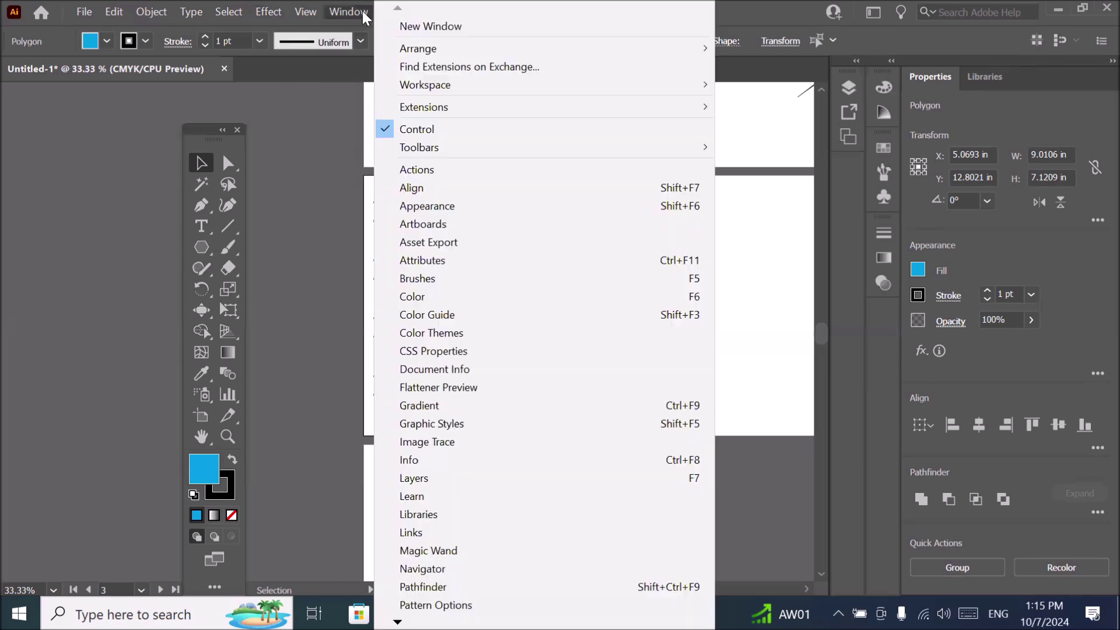
pyautogui.click(432, 207)
pyautogui.moveTo(92, 216); pyautogui.dragTo(224, 100)
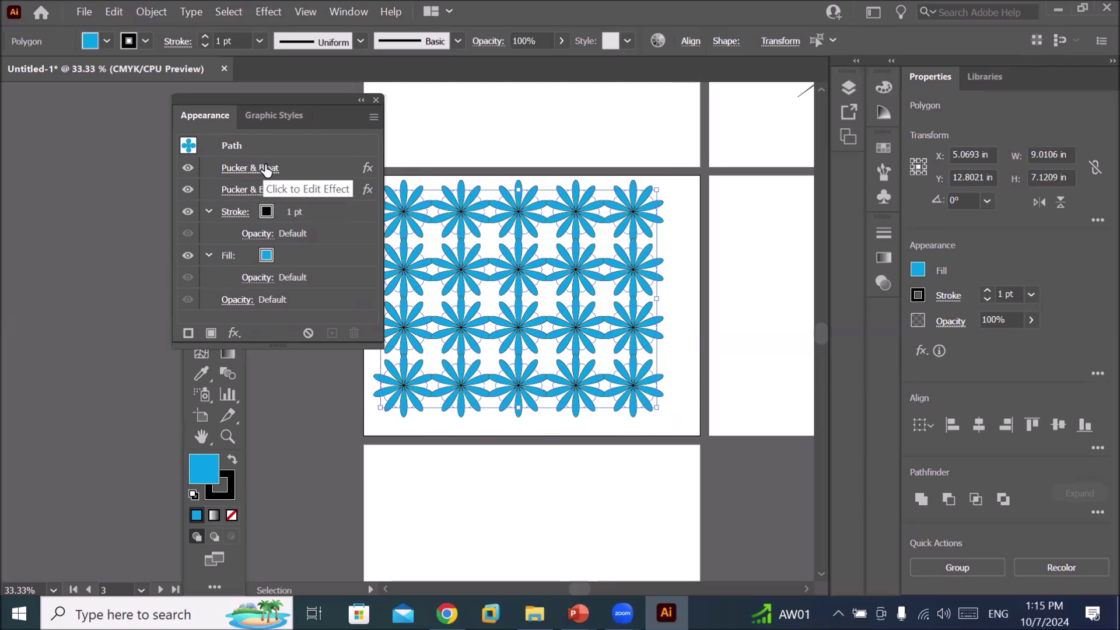
pyautogui.click(320, 169)
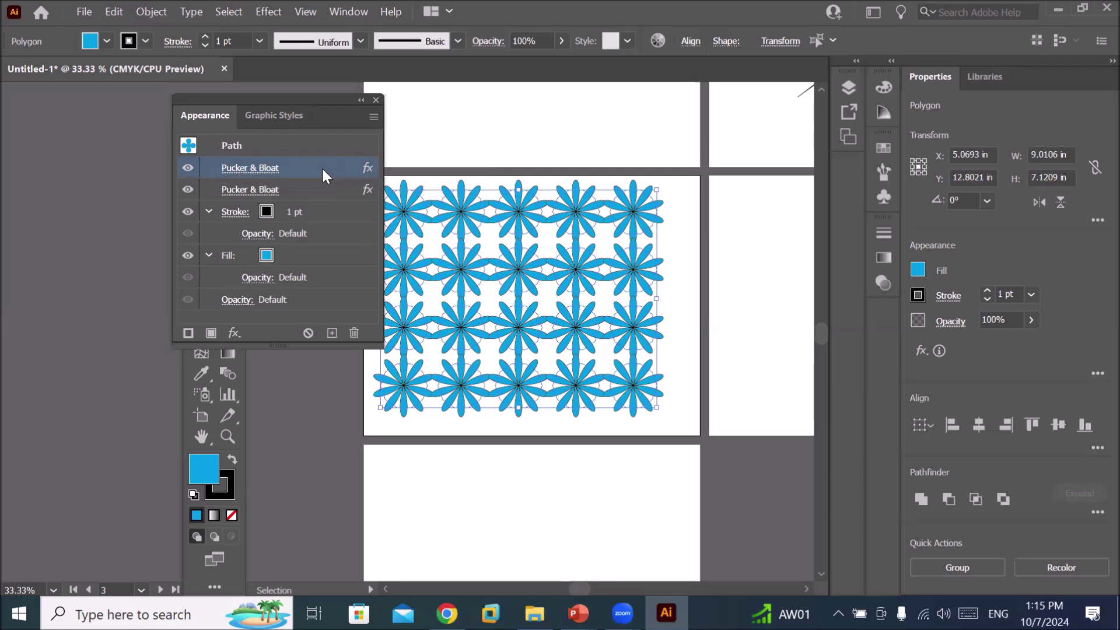
pyautogui.click(355, 334)
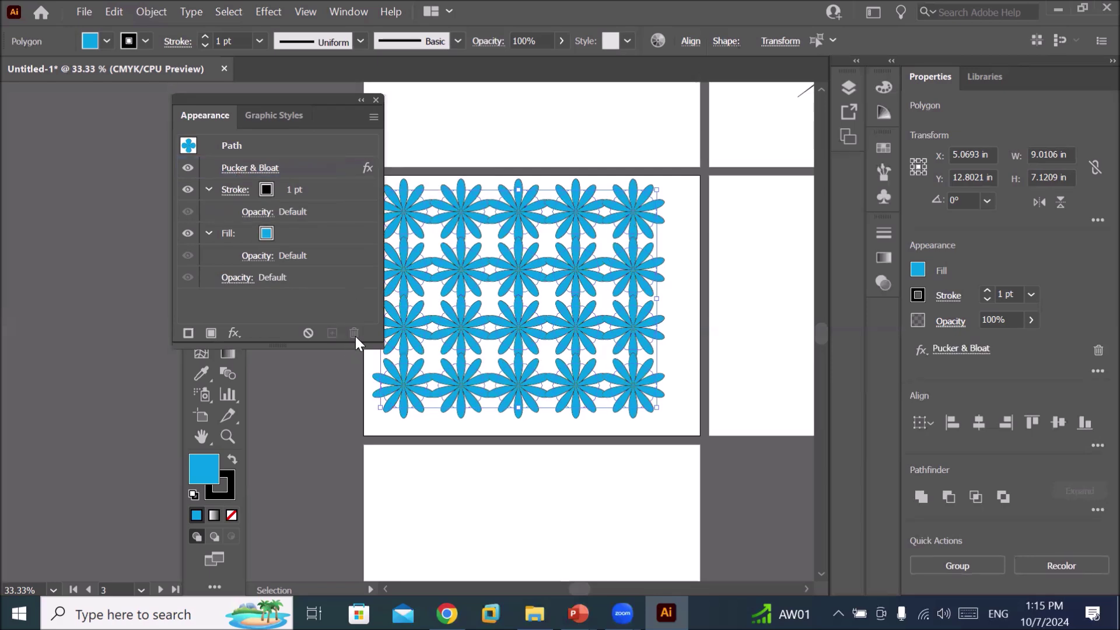
pyautogui.click(335, 167)
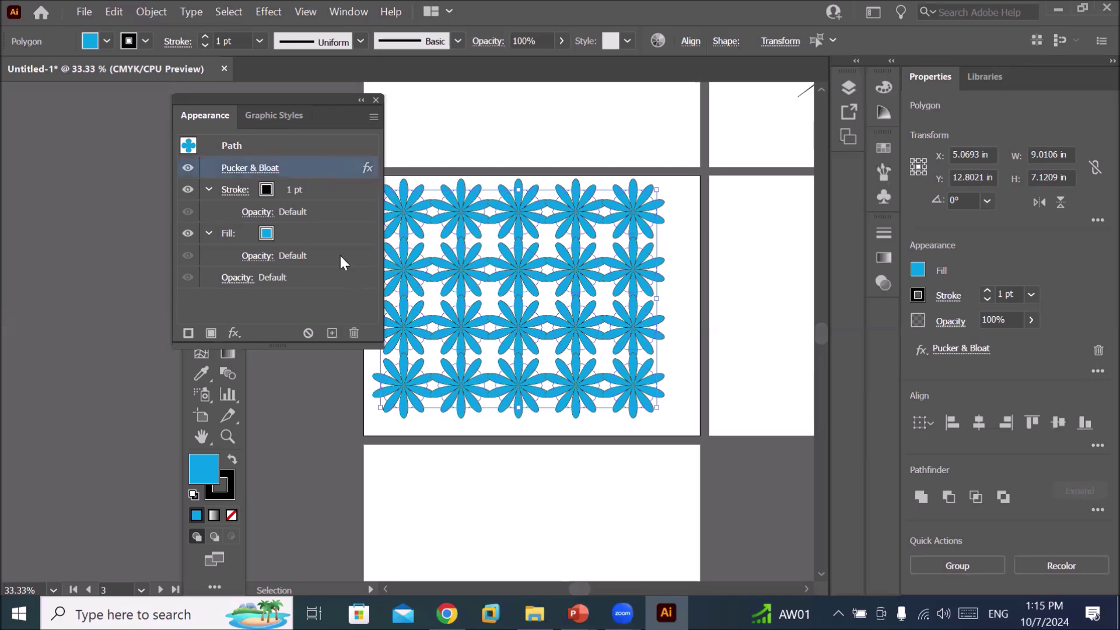
pyautogui.click(353, 331)
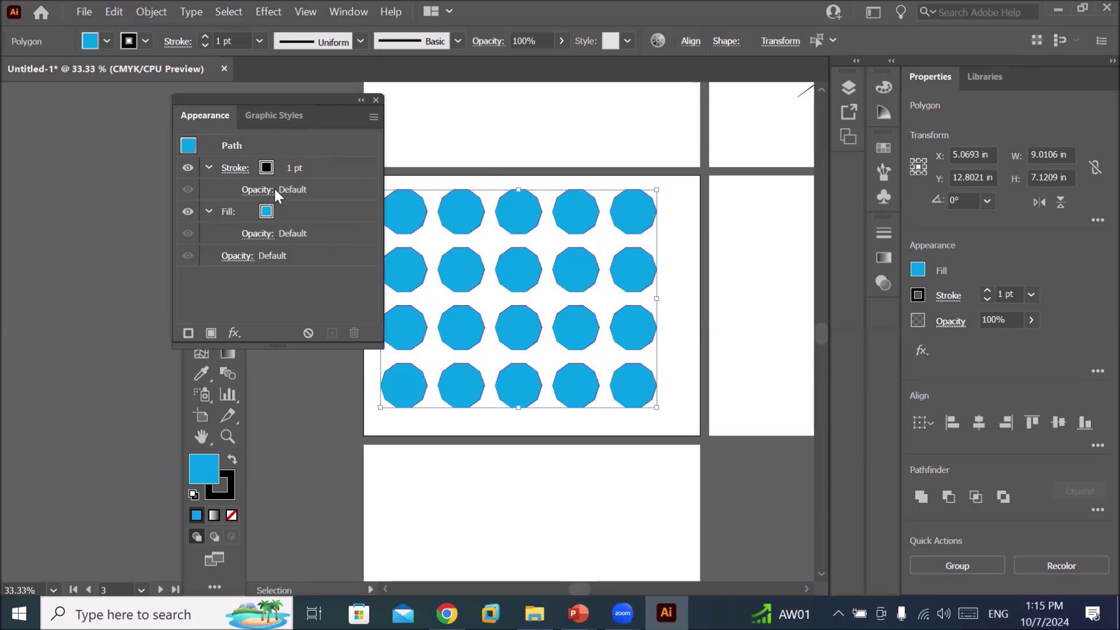
# - Add a single 103% Pucker & Bloat to the octagon grid through the Appearance fx menu
pyautogui.click(235, 333)
pyautogui.moveTo(316, 273)
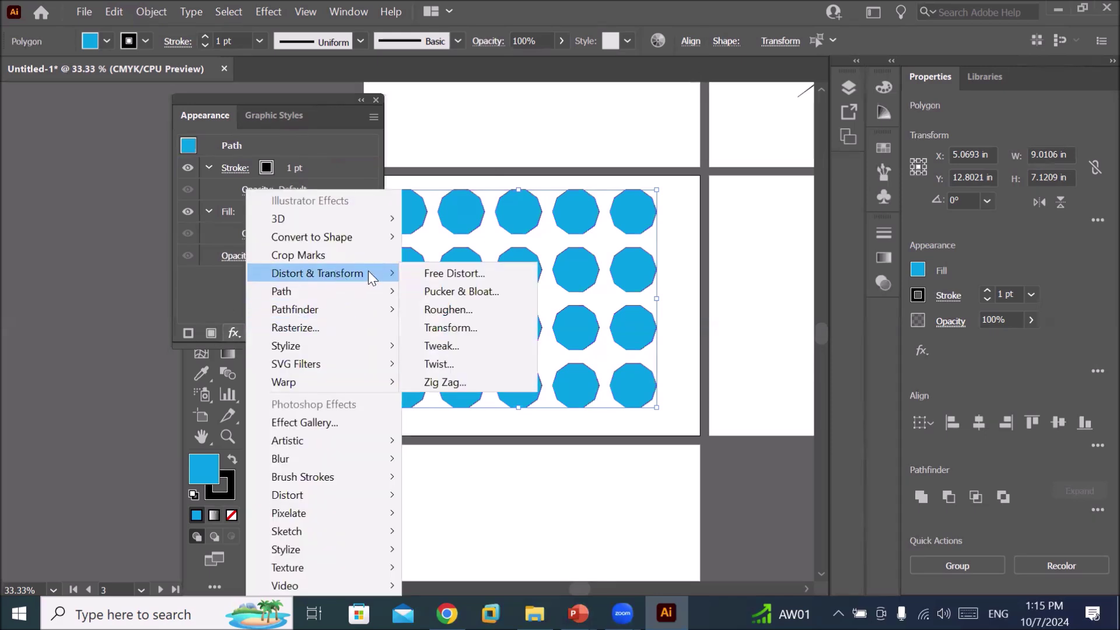
pyautogui.click(495, 290)
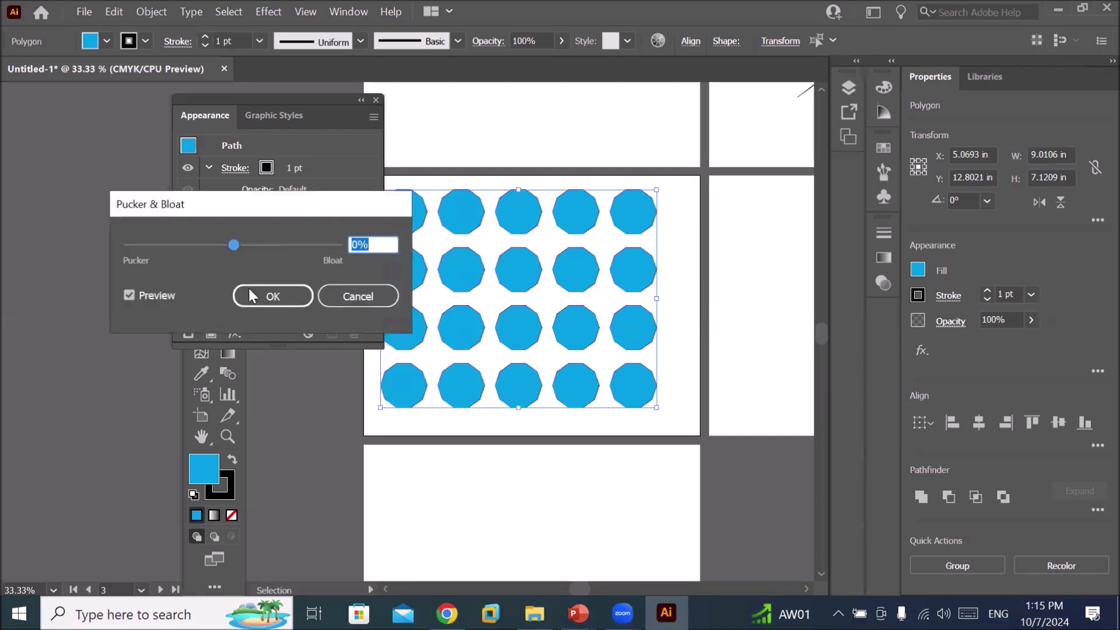
pyautogui.moveTo(234, 244); pyautogui.dragTo(286, 244)
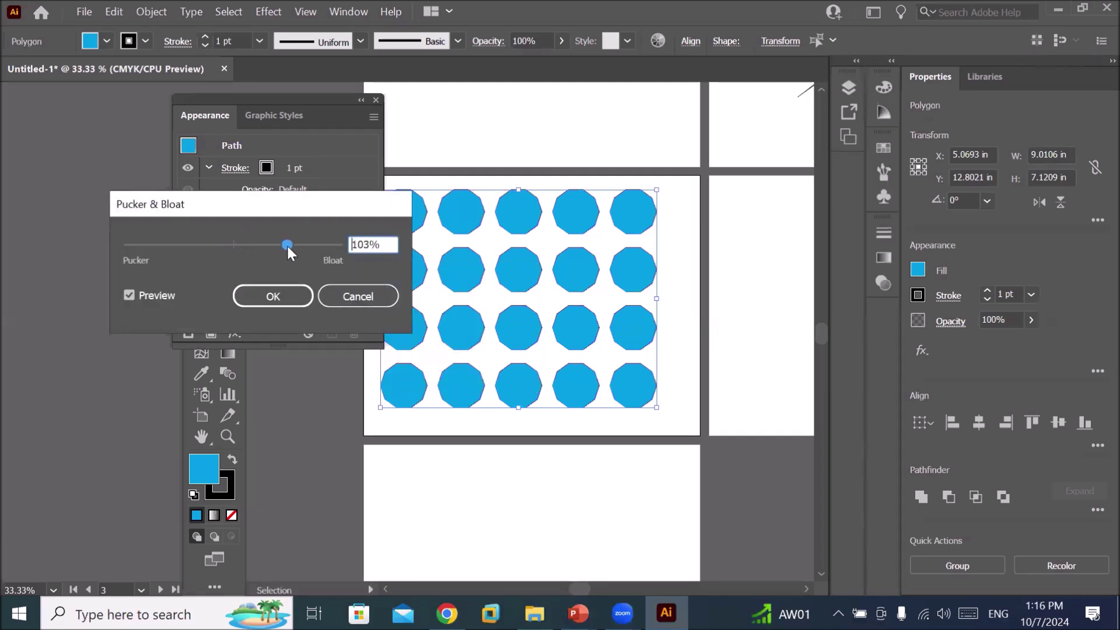
pyautogui.click(272, 299)
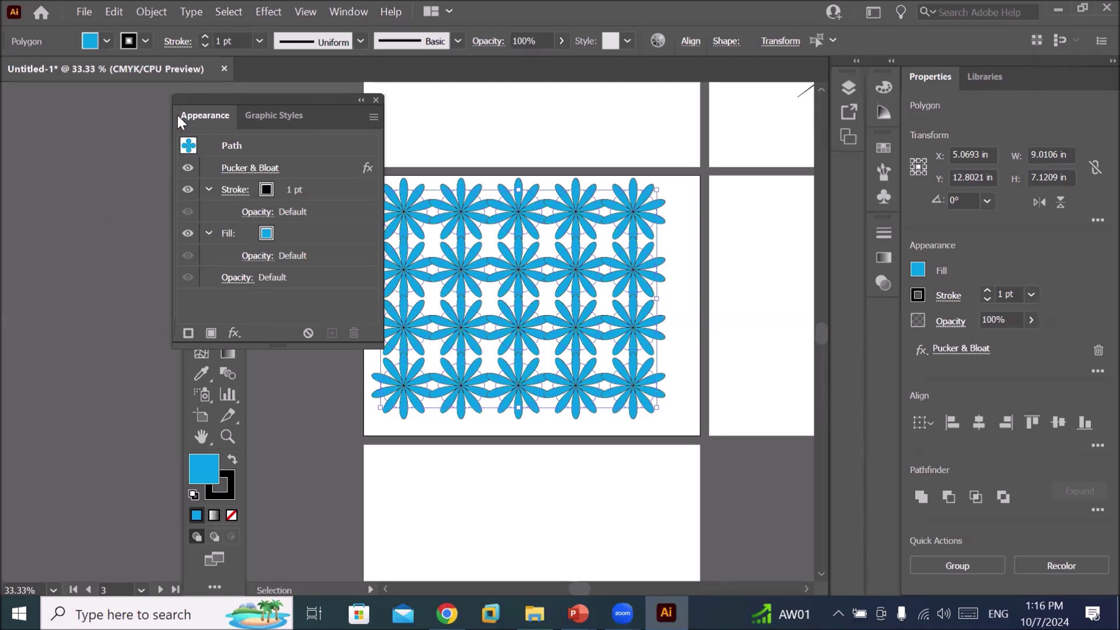
pyautogui.click(260, 13)
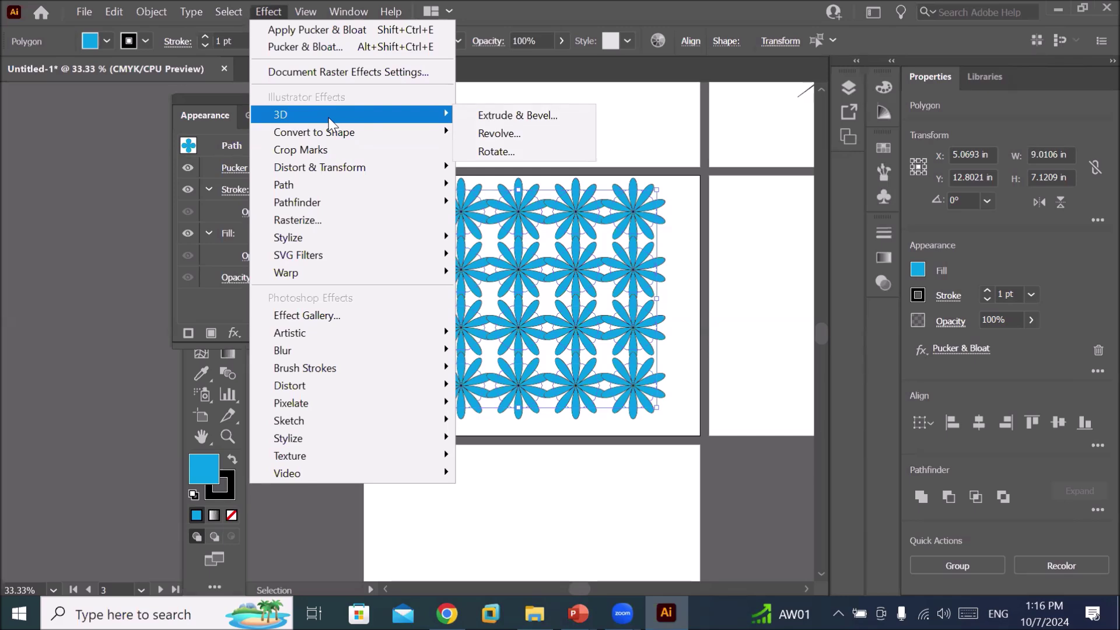
pyautogui.moveTo(320, 166)
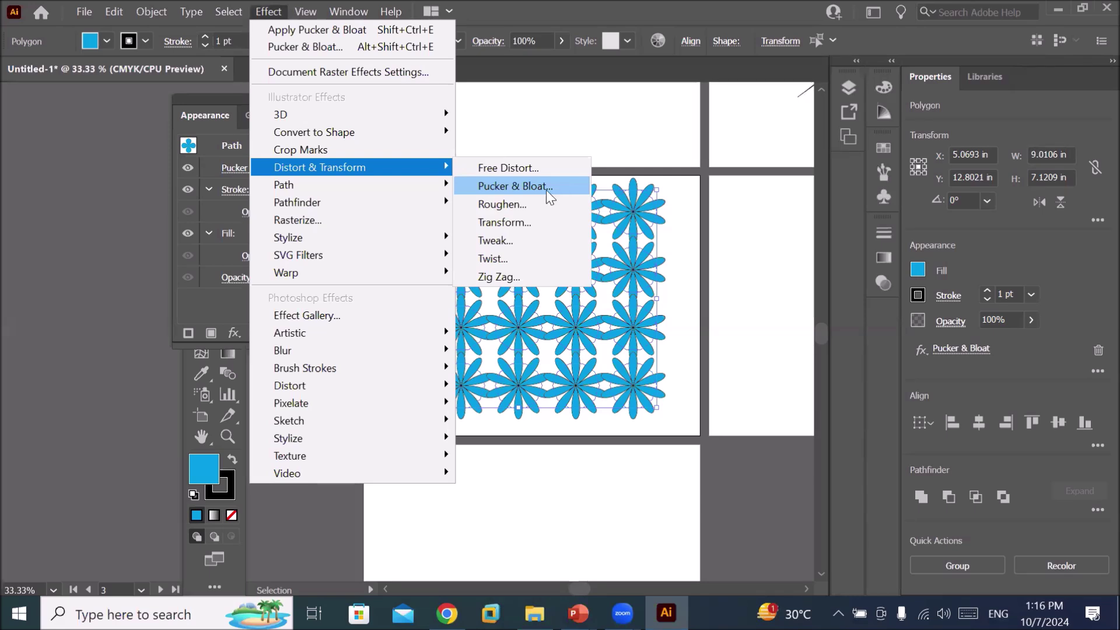
# - Close the Appearance panel and delete all the flower artwork, leaving empty artboards
pyautogui.click(138, 201)
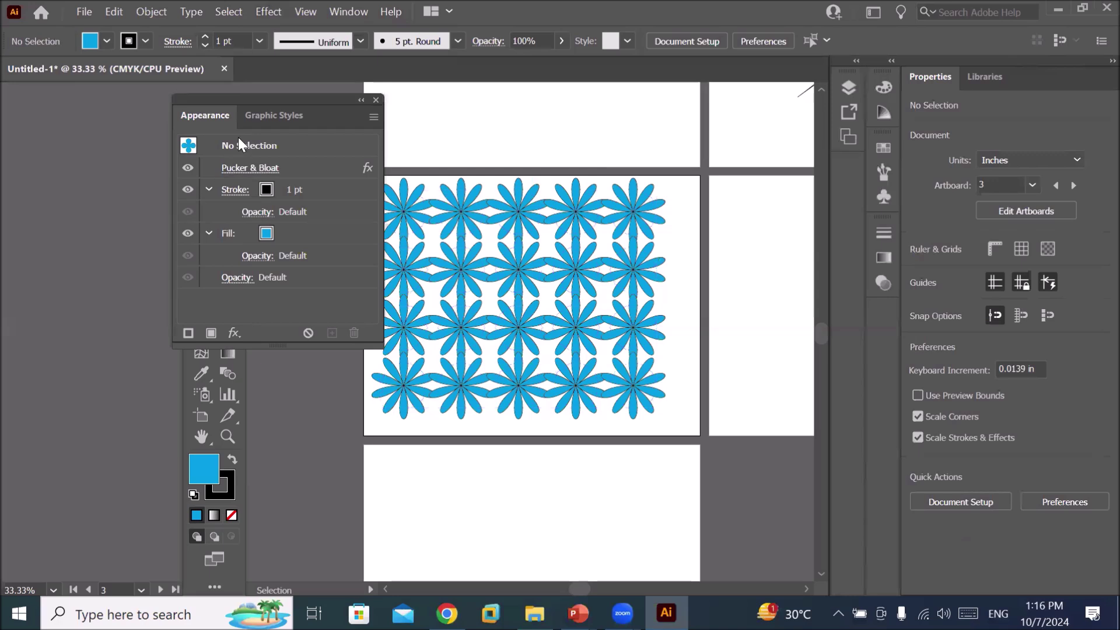
pyautogui.click(375, 100)
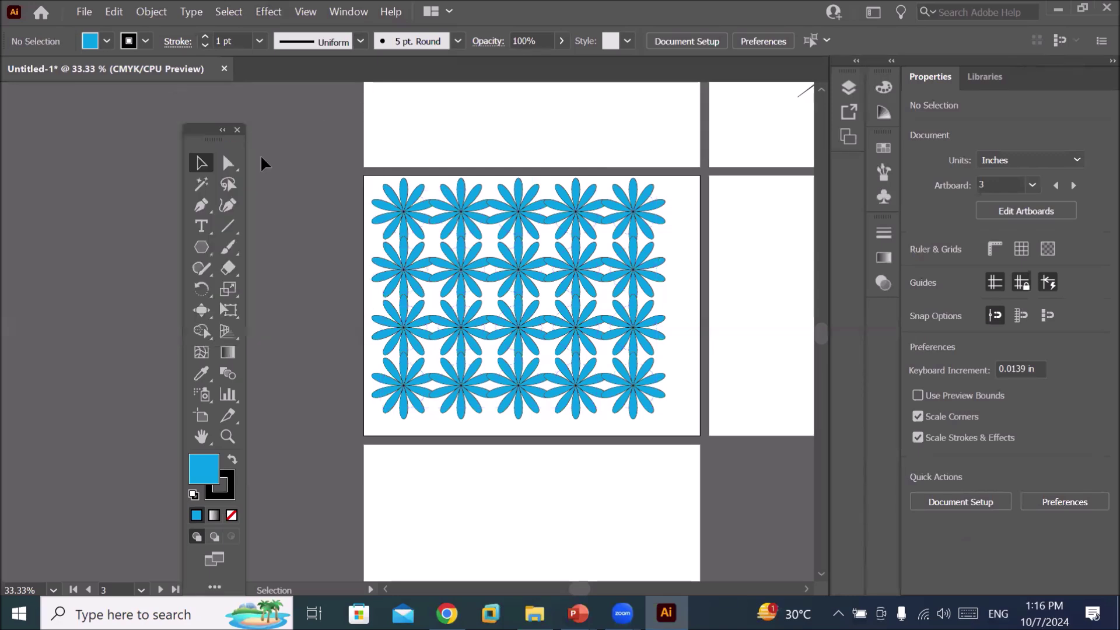
pyautogui.moveTo(209, 136); pyautogui.dragTo(151, 108)
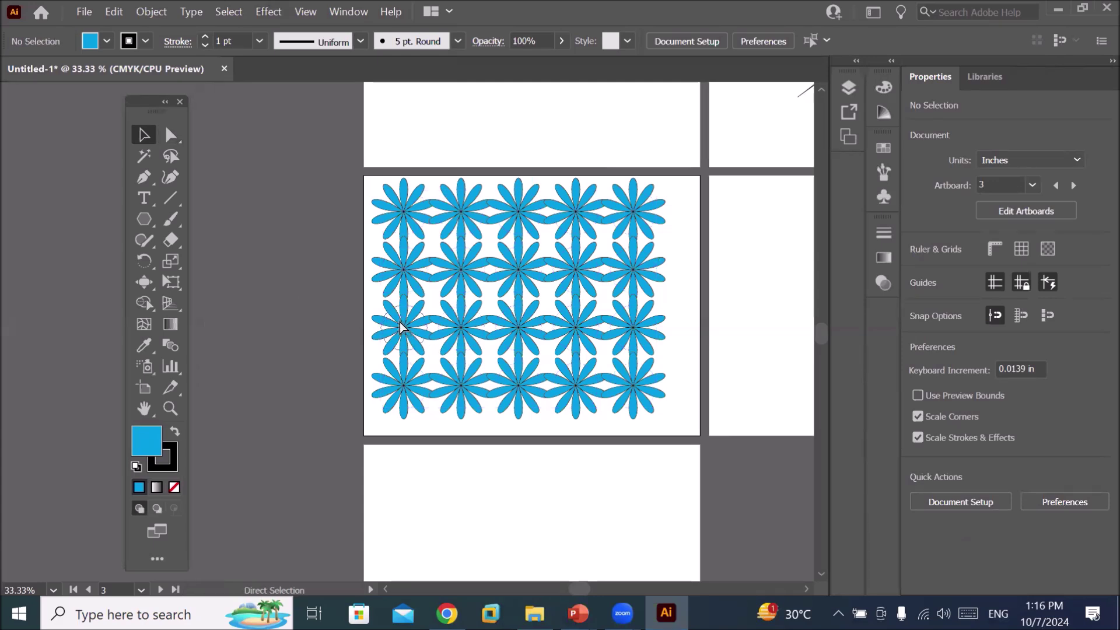
pyautogui.hotkey('ctrl', 'a')
pyautogui.press('Delete')
pyautogui.moveTo(529, 175); pyautogui.dragTo(395, 461)
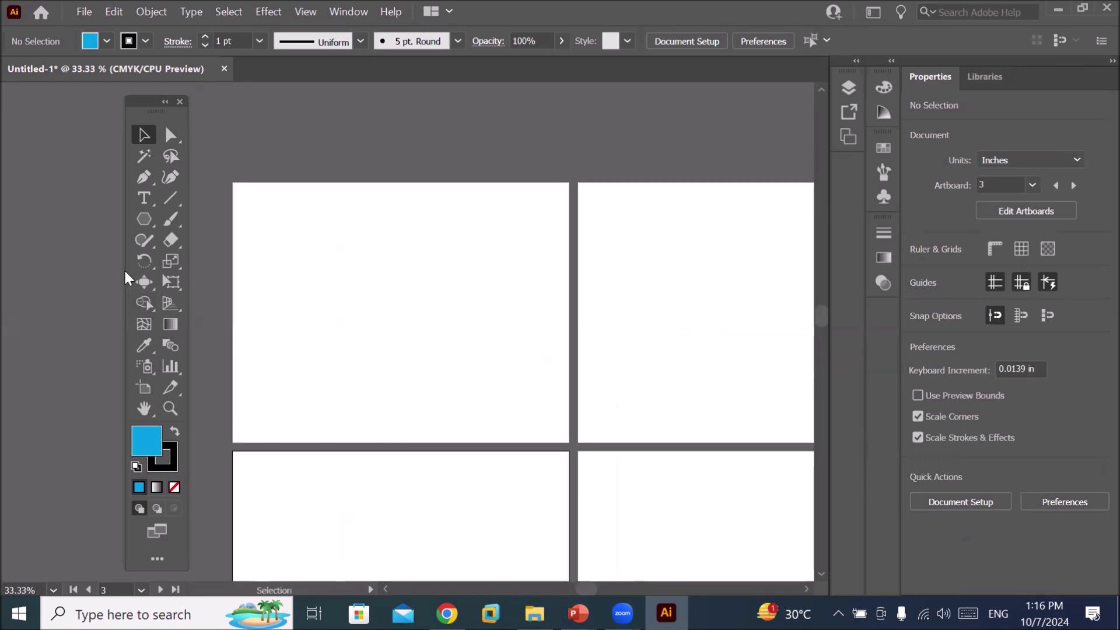
# - Switch from the Bloat tool to the Scallop tool in the distortion tool flyout
pyautogui.doubleClick(147, 284)
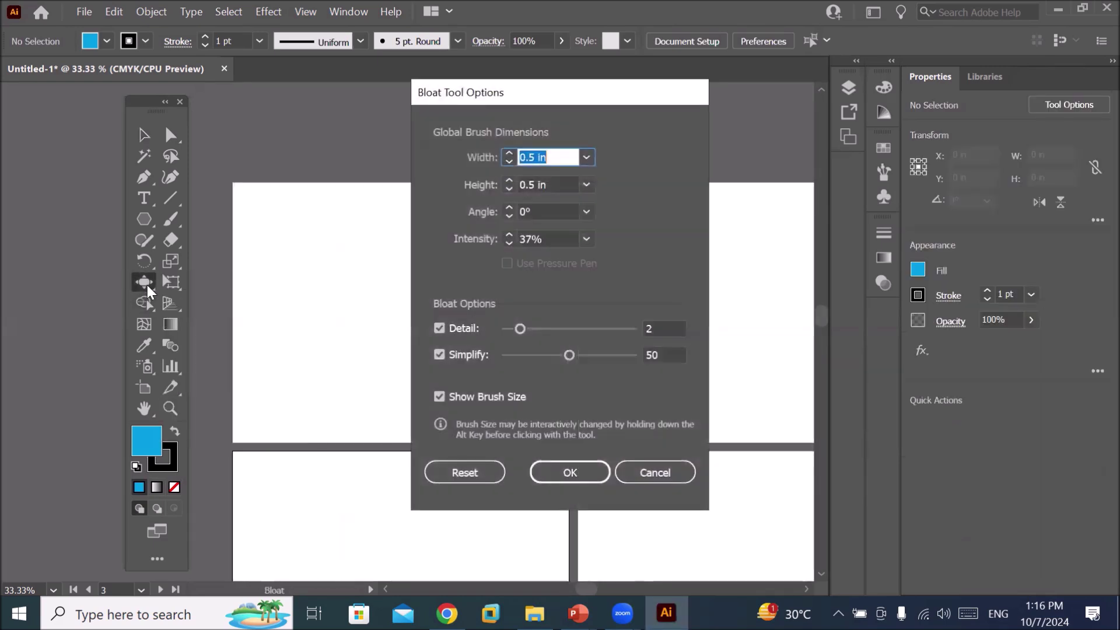
pyautogui.click(664, 472)
pyautogui.click(140, 280)
pyautogui.click(140, 280)
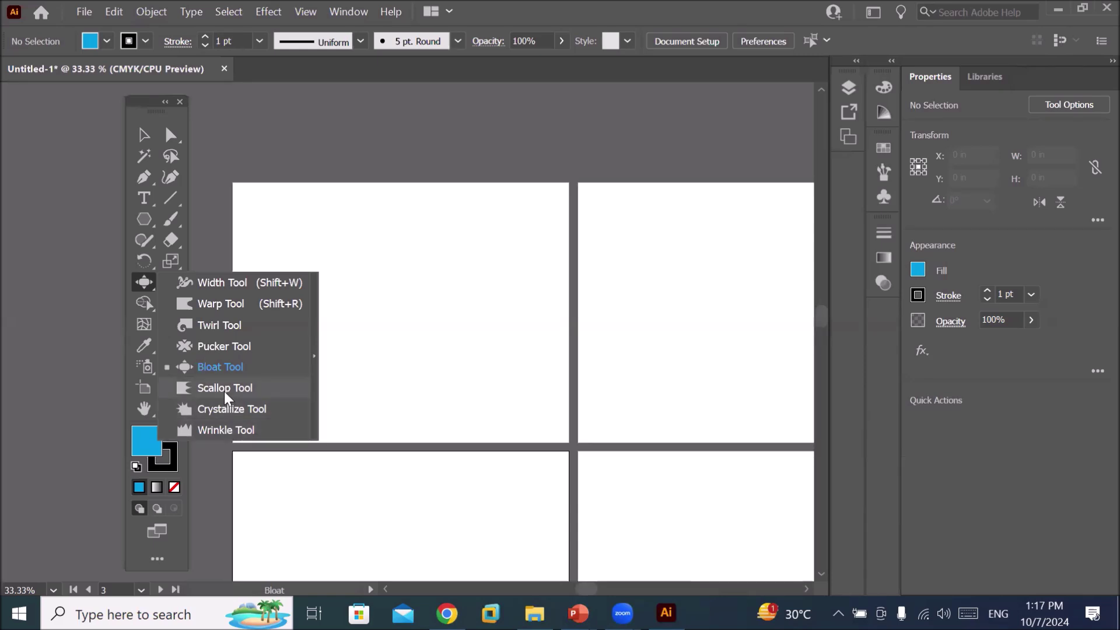
pyautogui.click(224, 389)
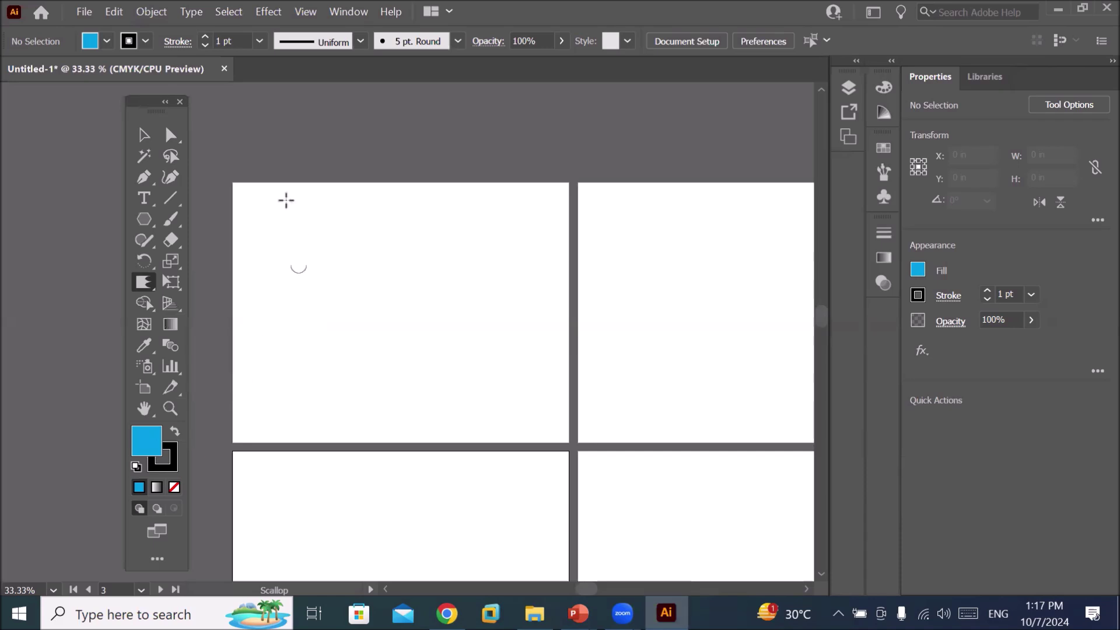
# - Create a 'Scallop' title on the first artboard and enlarge it
pyautogui.click(140, 196)
pyautogui.click(320, 207)
pyautogui.write('s')
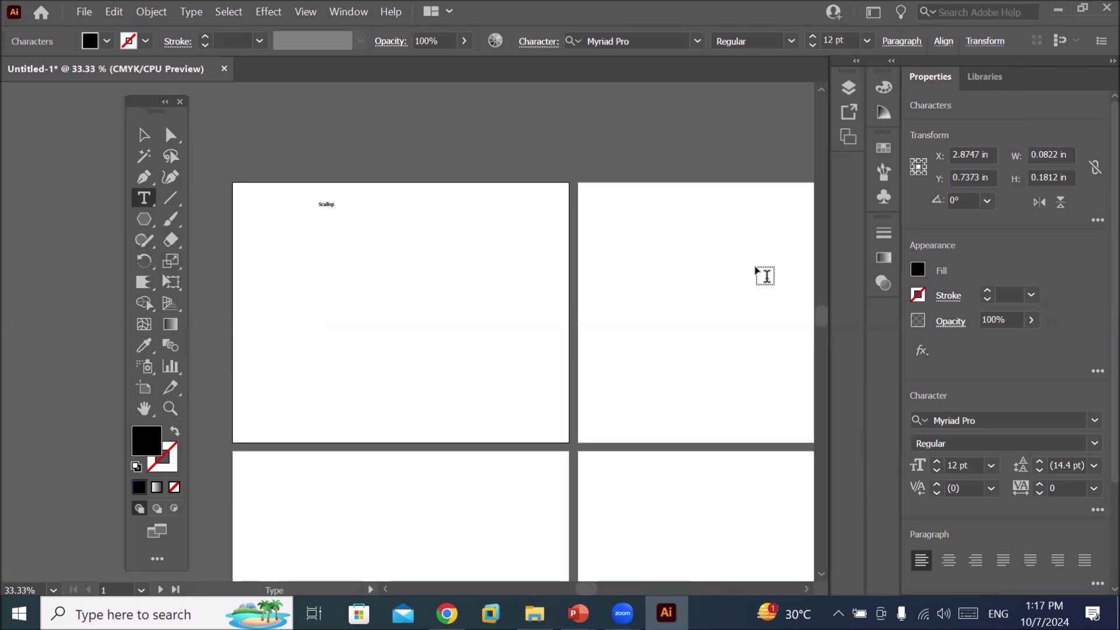
pyautogui.click(144, 135)
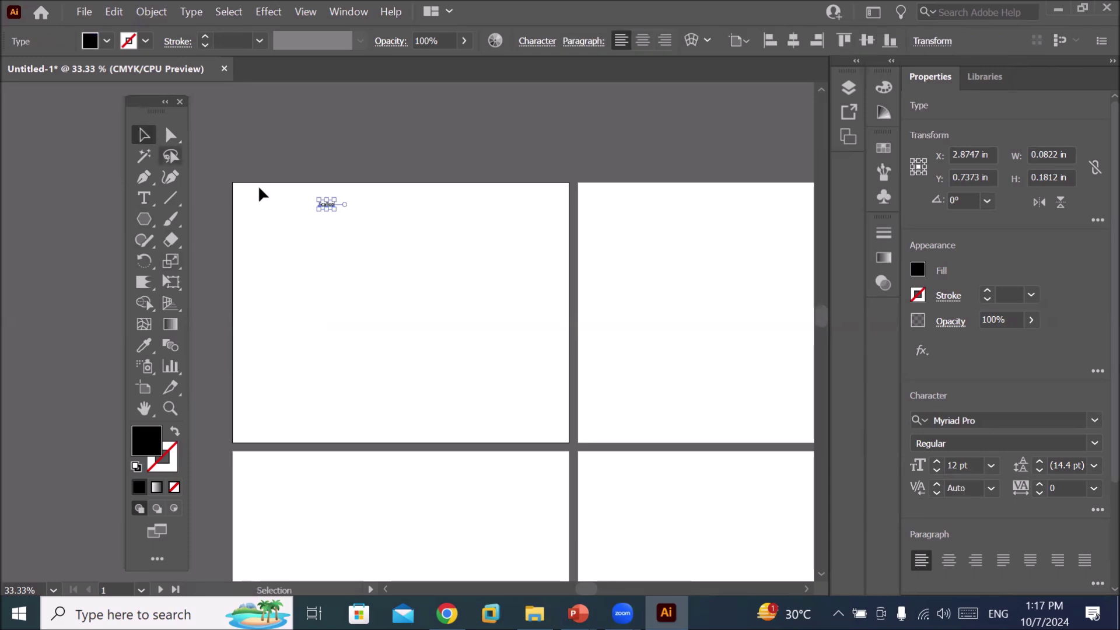
pyautogui.moveTo(335, 209)
pyautogui.mouseDown()
pyautogui.moveTo(460, 243)
pyautogui.moveTo(493, 290)
pyautogui.mouseUp()
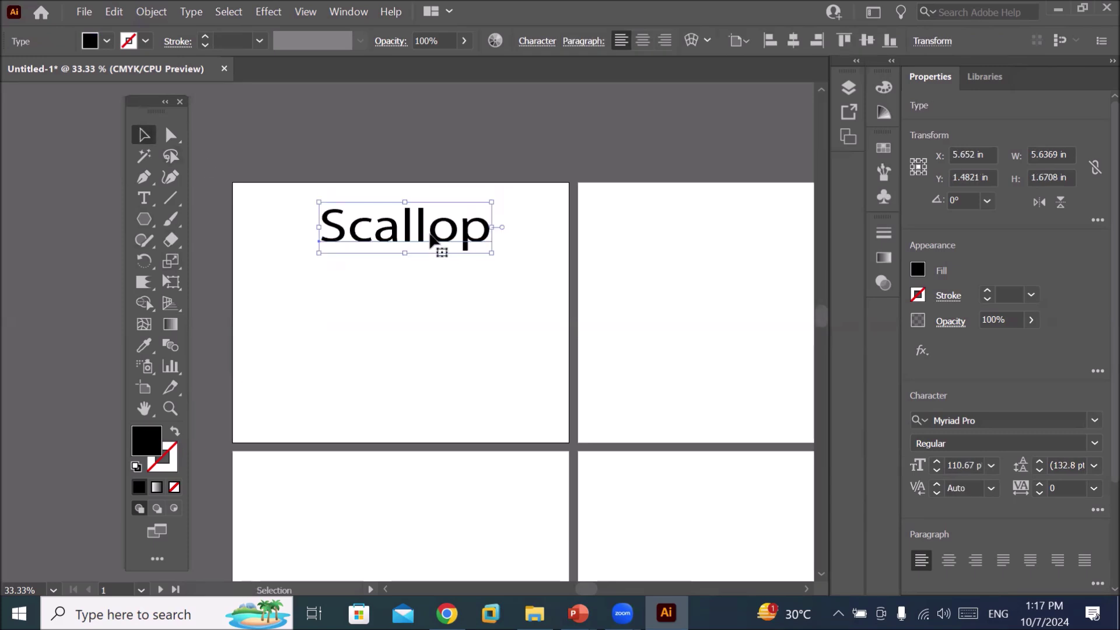
# - Add a large 'Heading' text line beneath the Scallop title
pyautogui.click(153, 198)
pyautogui.click(313, 334)
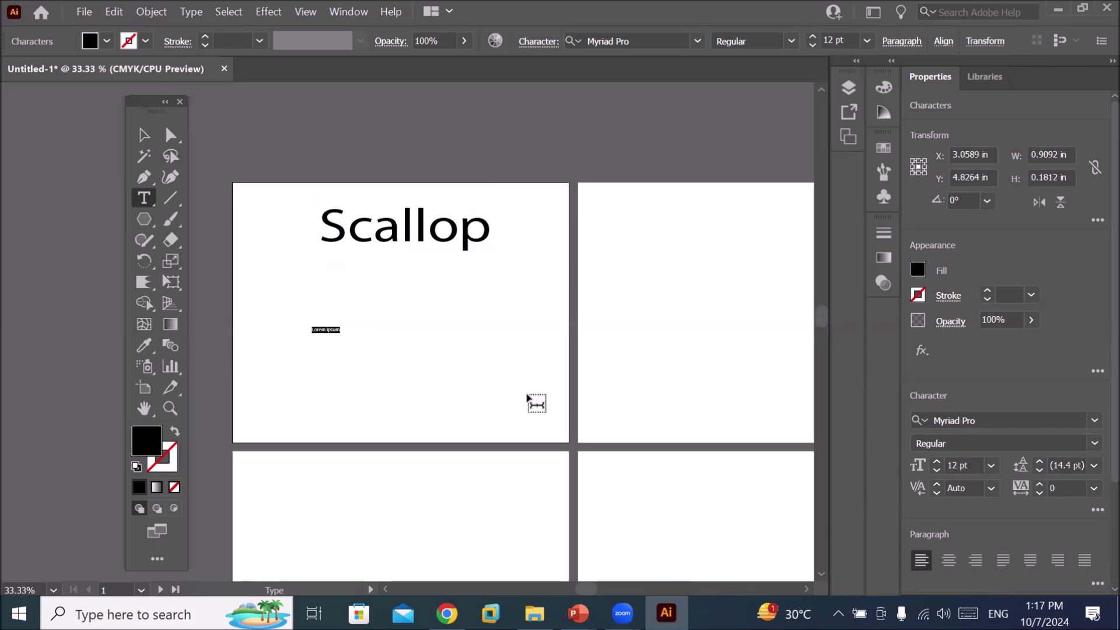
pyautogui.write('Heading')
pyautogui.click(144, 135)
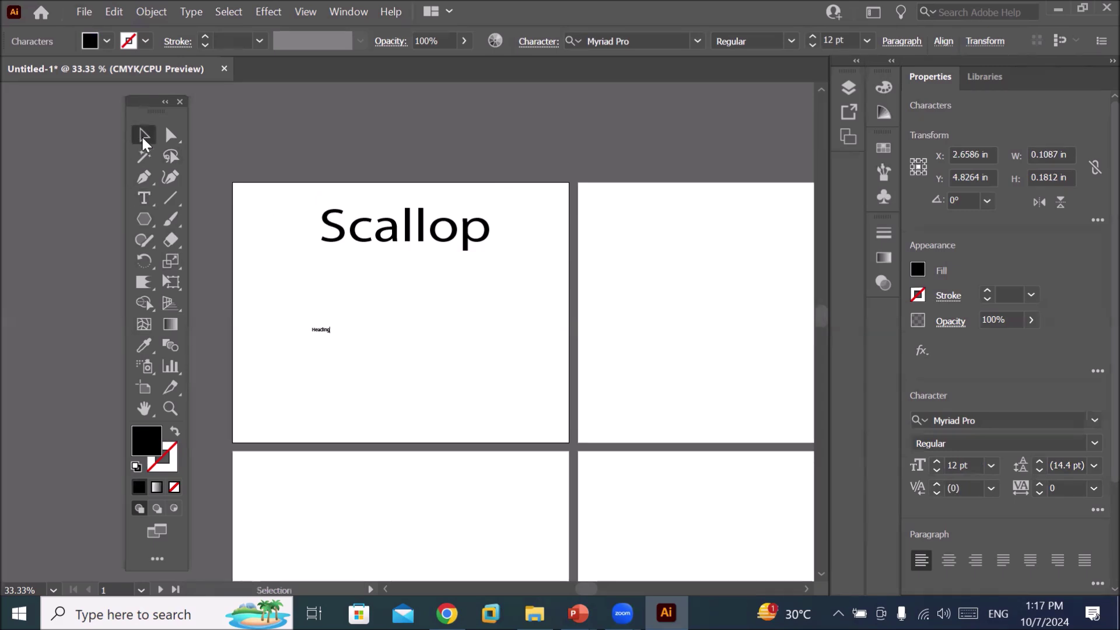
pyautogui.moveTo(333, 324)
pyautogui.mouseDown()
pyautogui.moveTo(535, 315)
pyautogui.moveTo(534, 273)
pyautogui.mouseUp()
pyautogui.scroll(1, 450, 403)
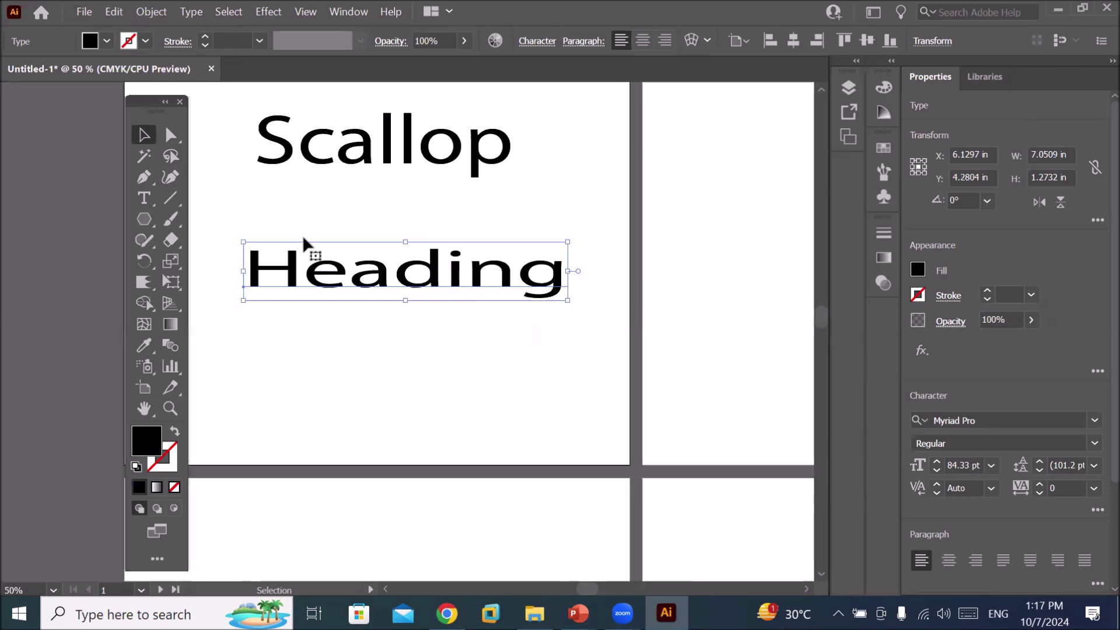
# - Convert the Heading text to outlines and switch to the Pucker tool
pyautogui.rightClick(380, 275)
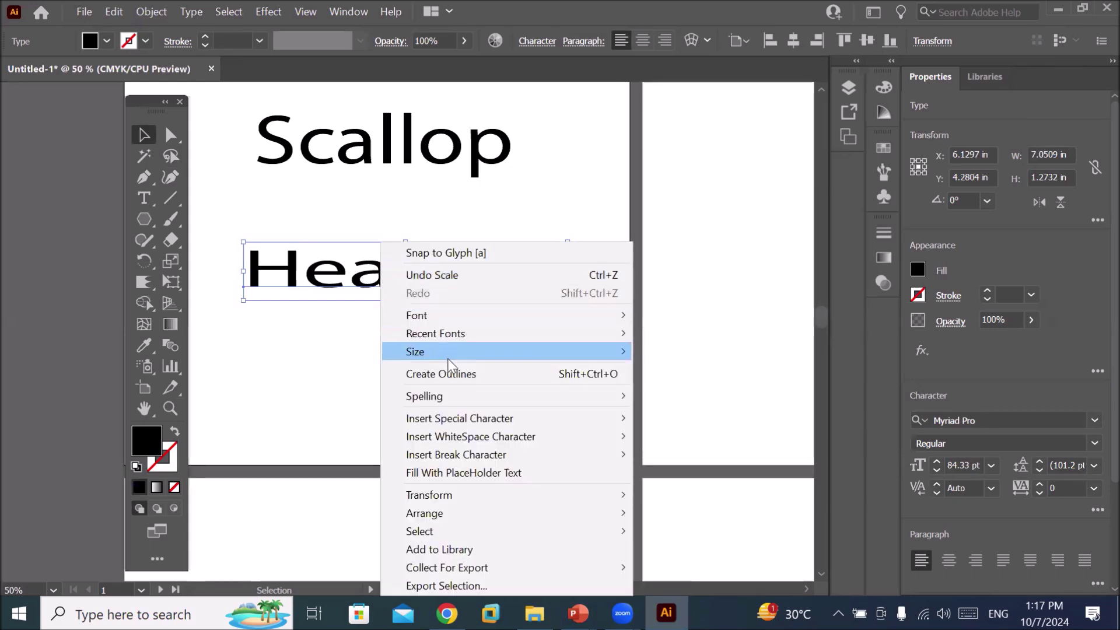
pyautogui.click(412, 373)
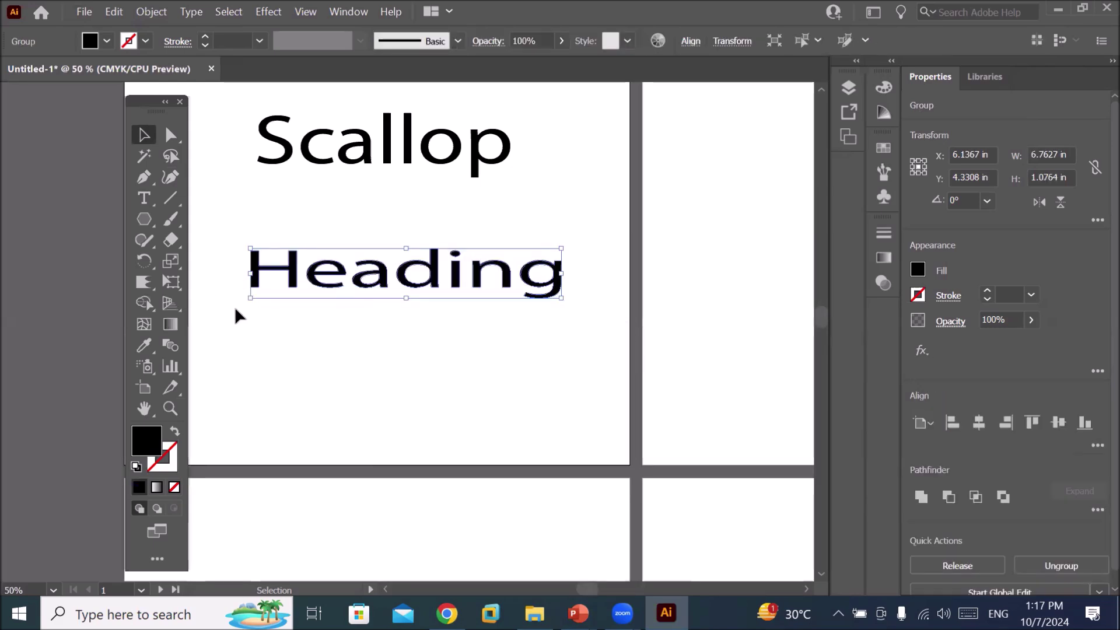
pyautogui.click(149, 286)
pyautogui.rightClick(145, 288)
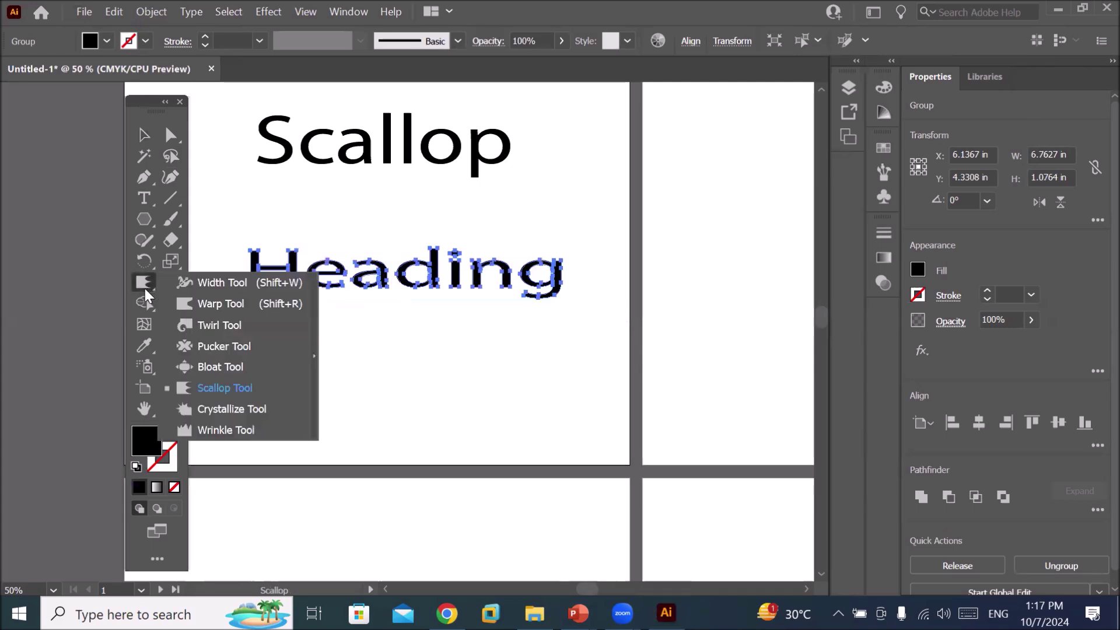
pyautogui.click(229, 346)
pyautogui.scroll(4, 256, 256)
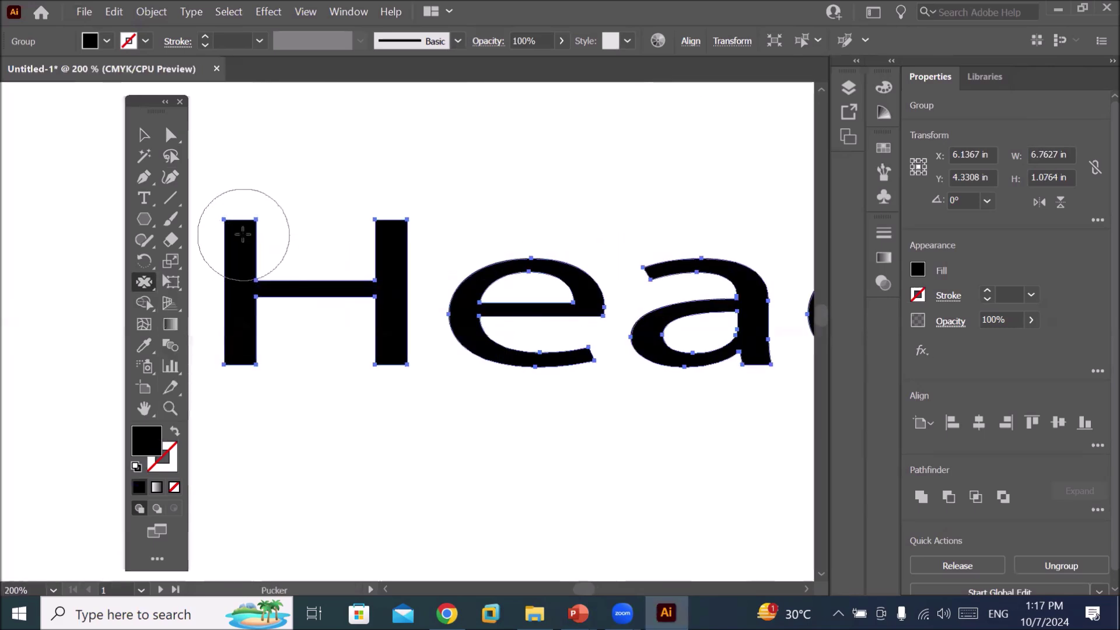
# - Pull sharp spikes from the H's stem corners and the e's top and lower tip
pyautogui.moveTo(252, 252); pyautogui.dragTo(245, 209)
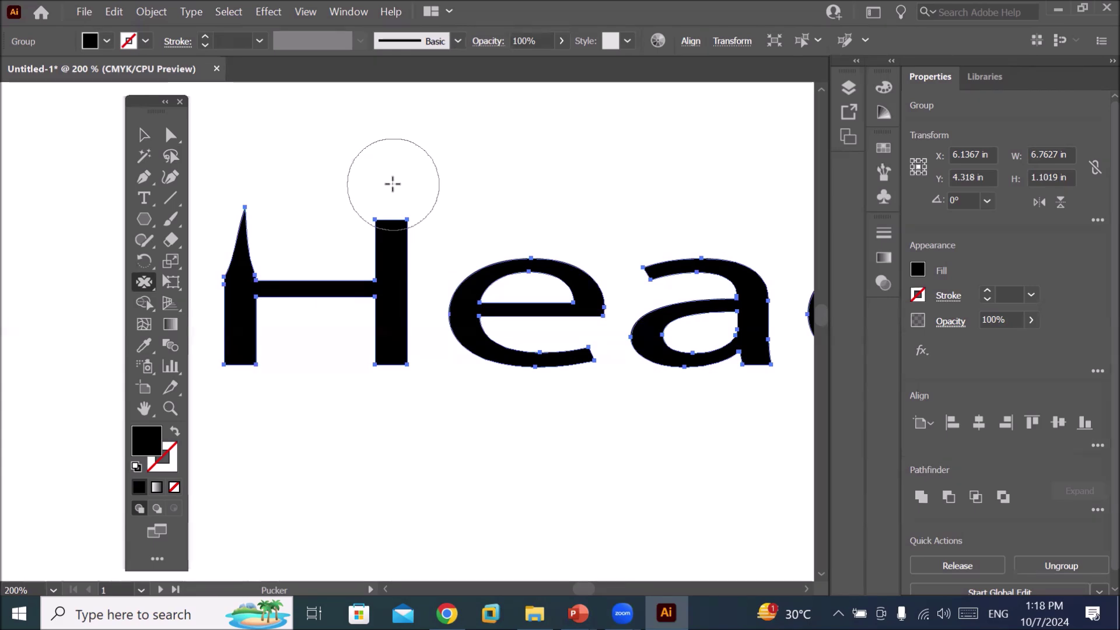
pyautogui.moveTo(393, 184); pyautogui.dragTo(393, 184)
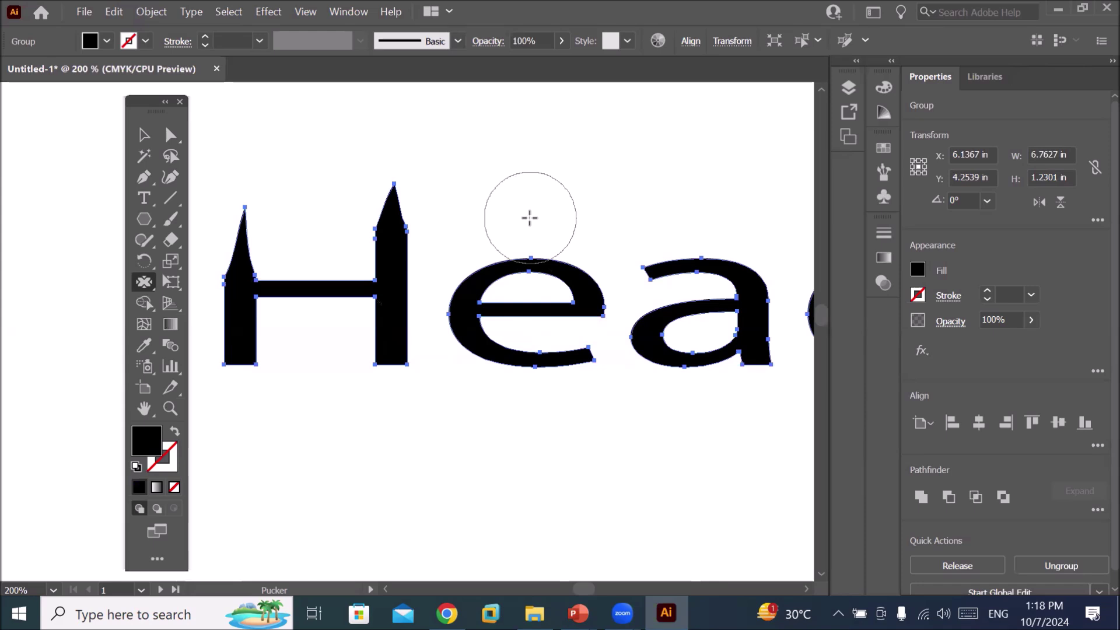
pyautogui.moveTo(530, 217); pyautogui.dragTo(529, 218)
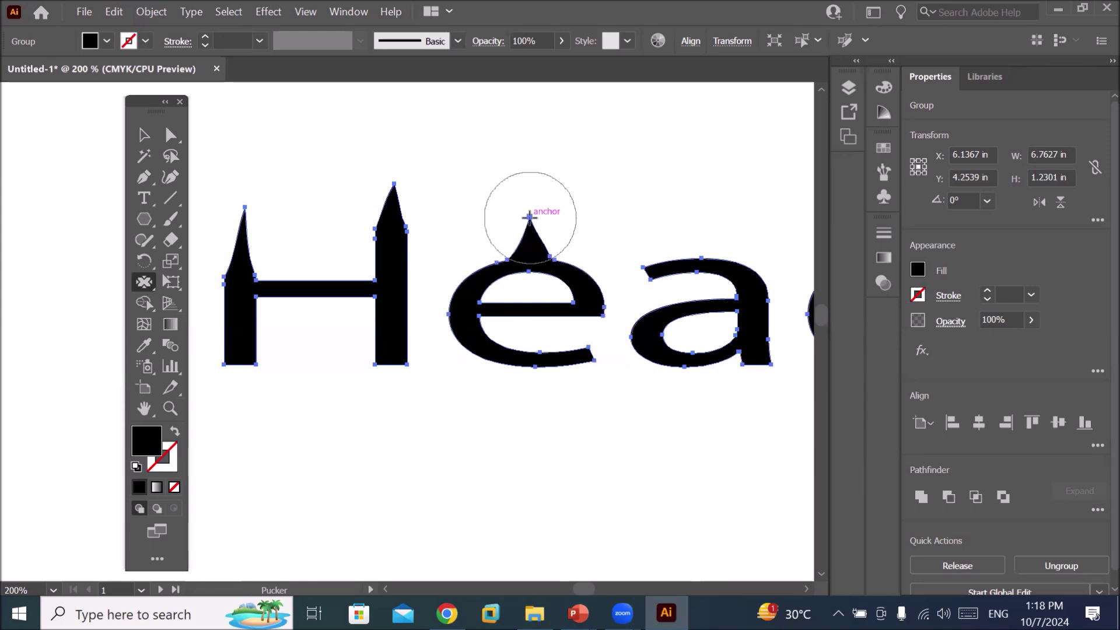
pyautogui.moveTo(600, 399); pyautogui.dragTo(600, 399)
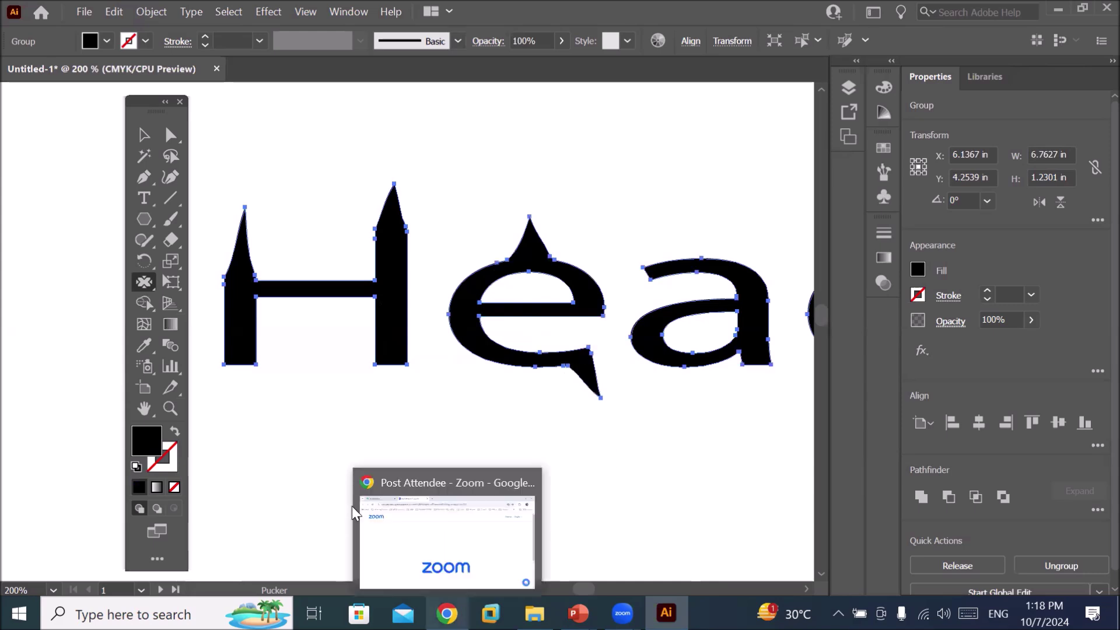
pyautogui.moveTo(427, 390); pyautogui.dragTo(428, 390)
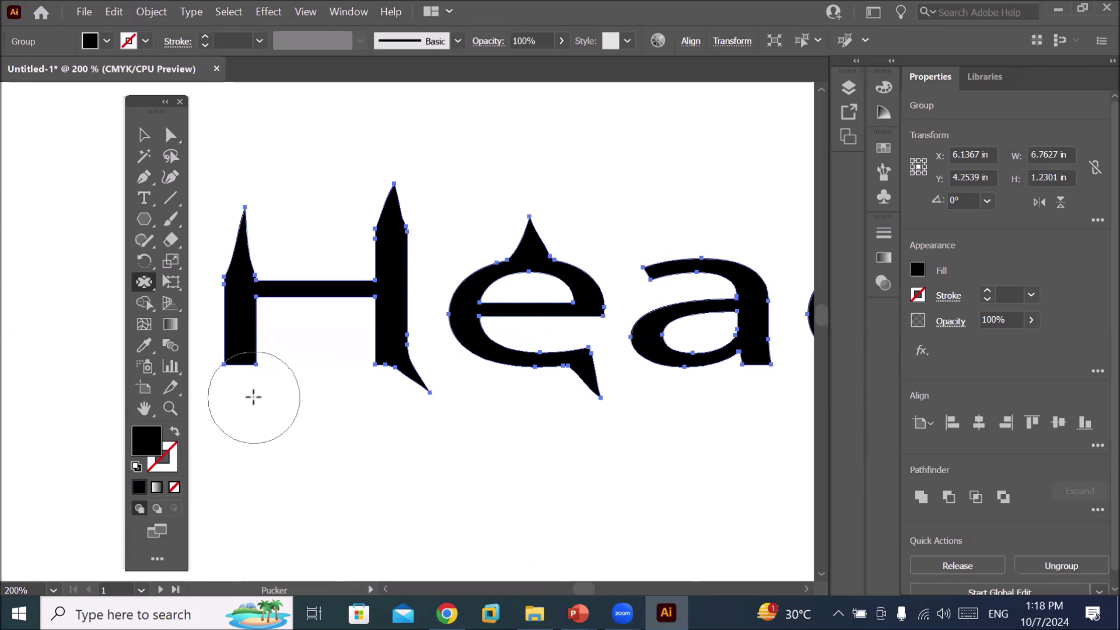
pyautogui.moveTo(242, 396); pyautogui.dragTo(241, 394)
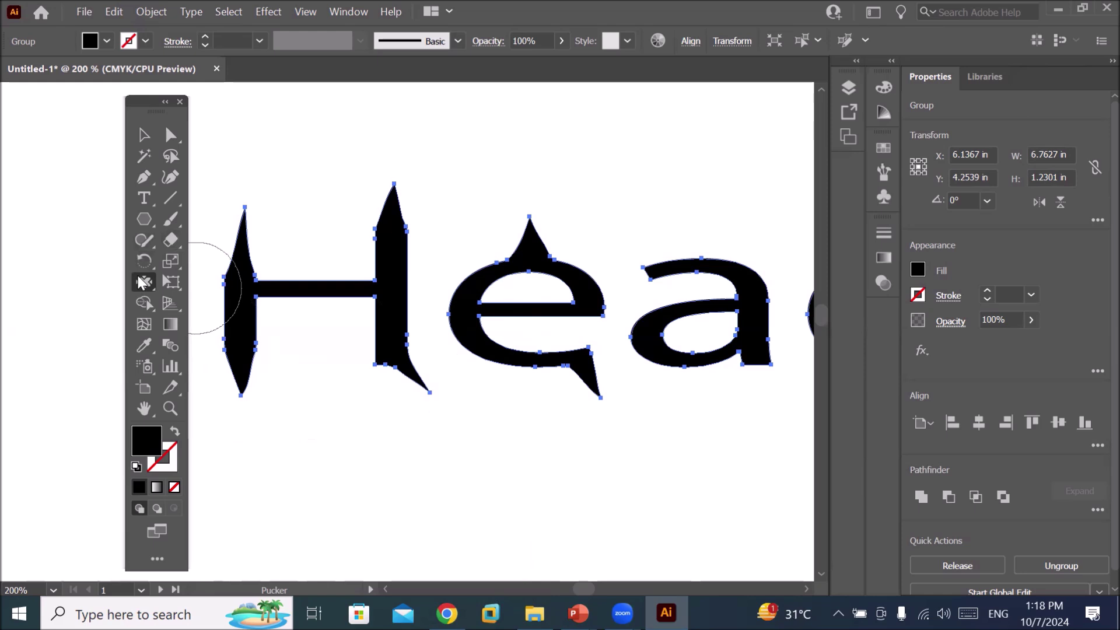
pyautogui.doubleClick(142, 282)
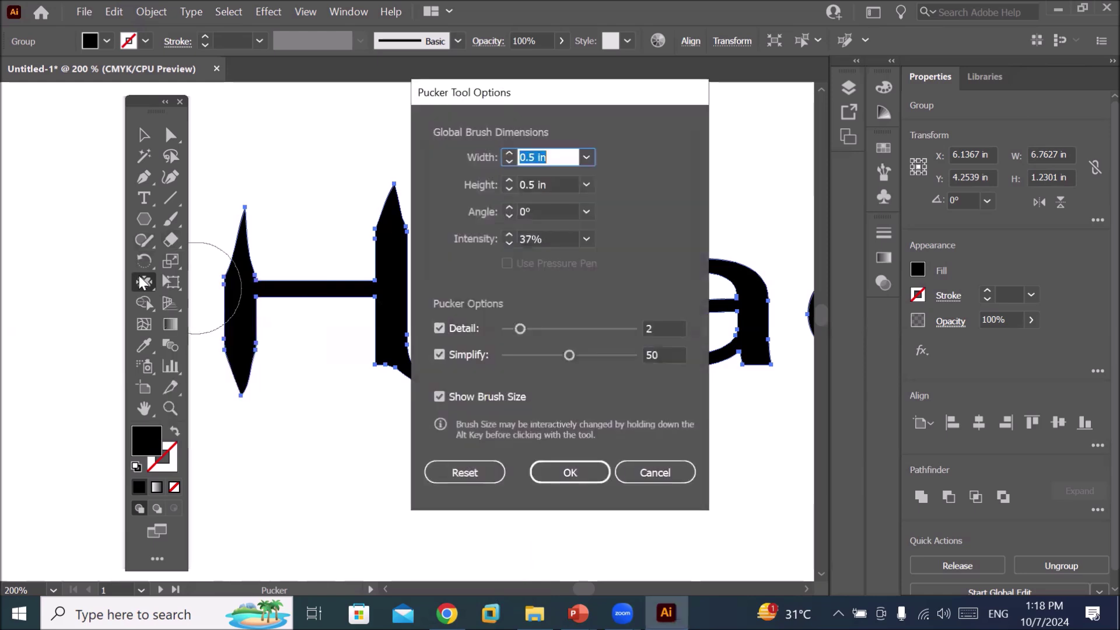
pyautogui.click(601, 479)
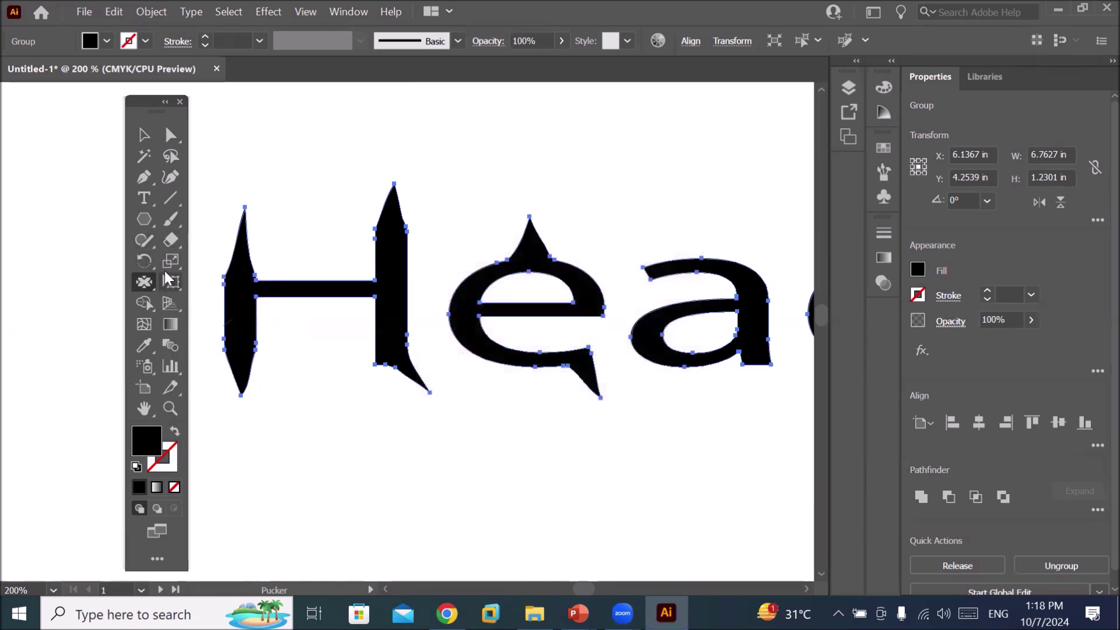
pyautogui.click(146, 284)
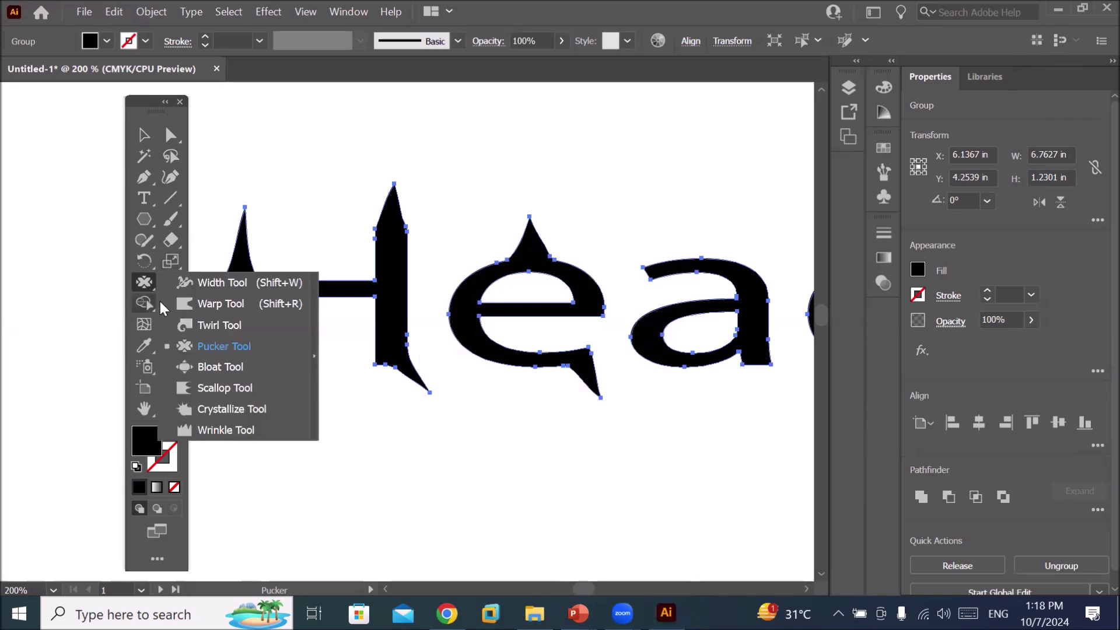
# - With the Bloat tool, curve the H's left stem, round the e's spikes, and bulge the a's top
pyautogui.click(245, 369)
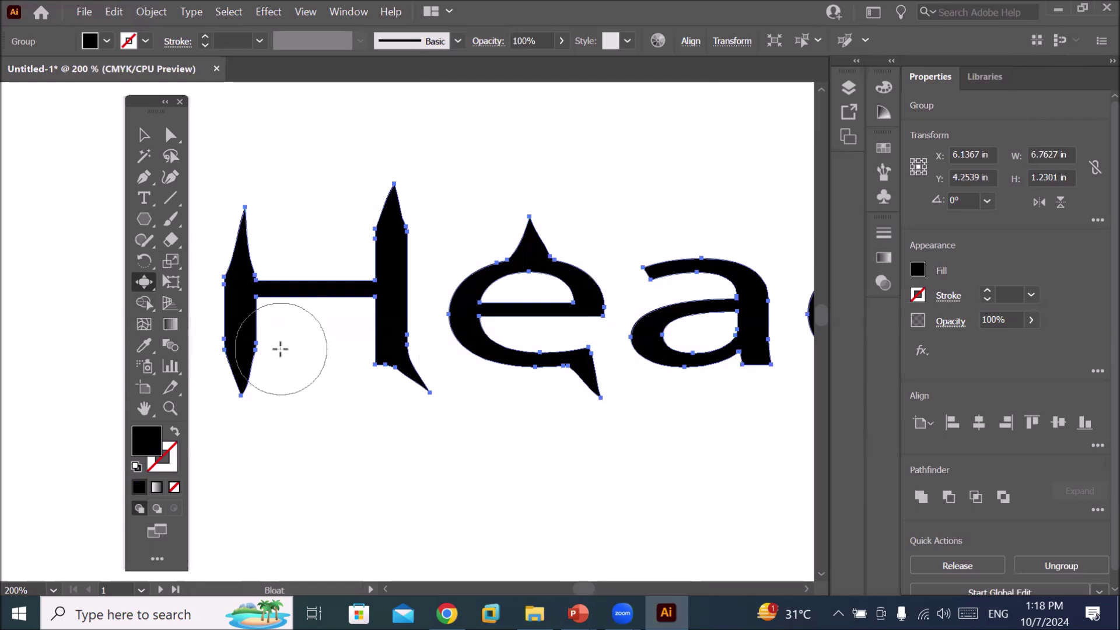
pyautogui.moveTo(280, 348); pyautogui.dragTo(296, 348)
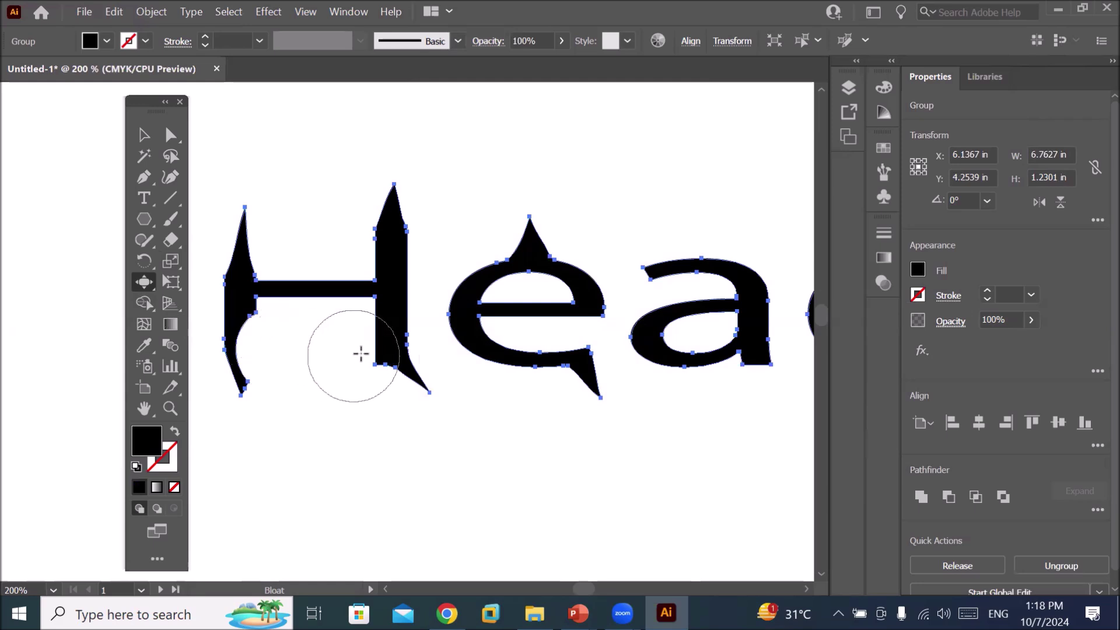
pyautogui.moveTo(538, 202); pyautogui.dragTo(529, 197)
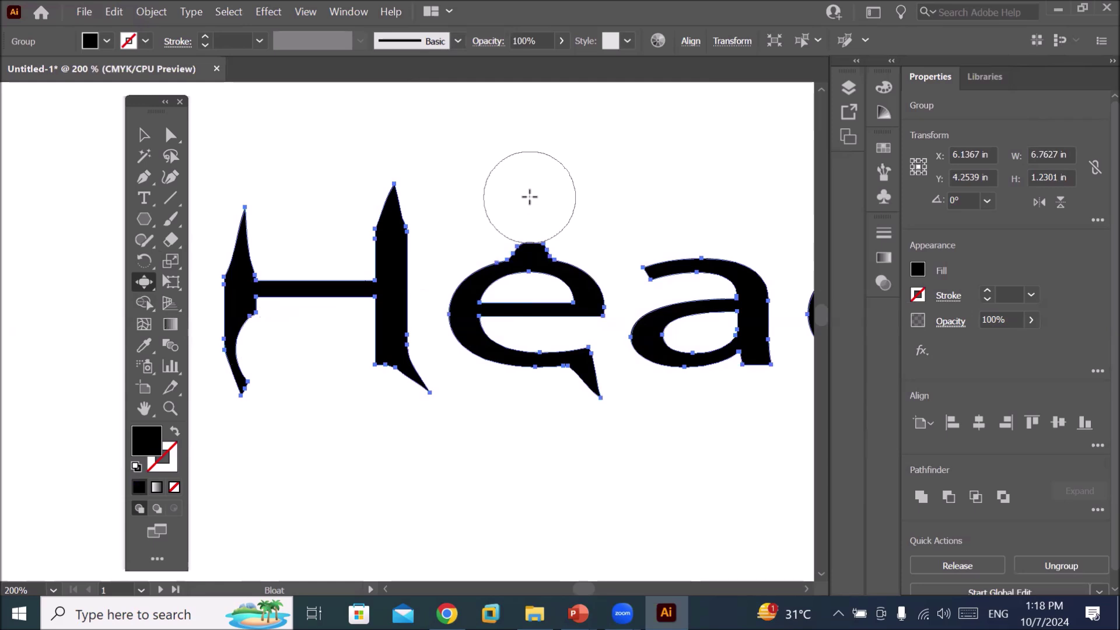
pyautogui.moveTo(600, 417); pyautogui.dragTo(600, 418)
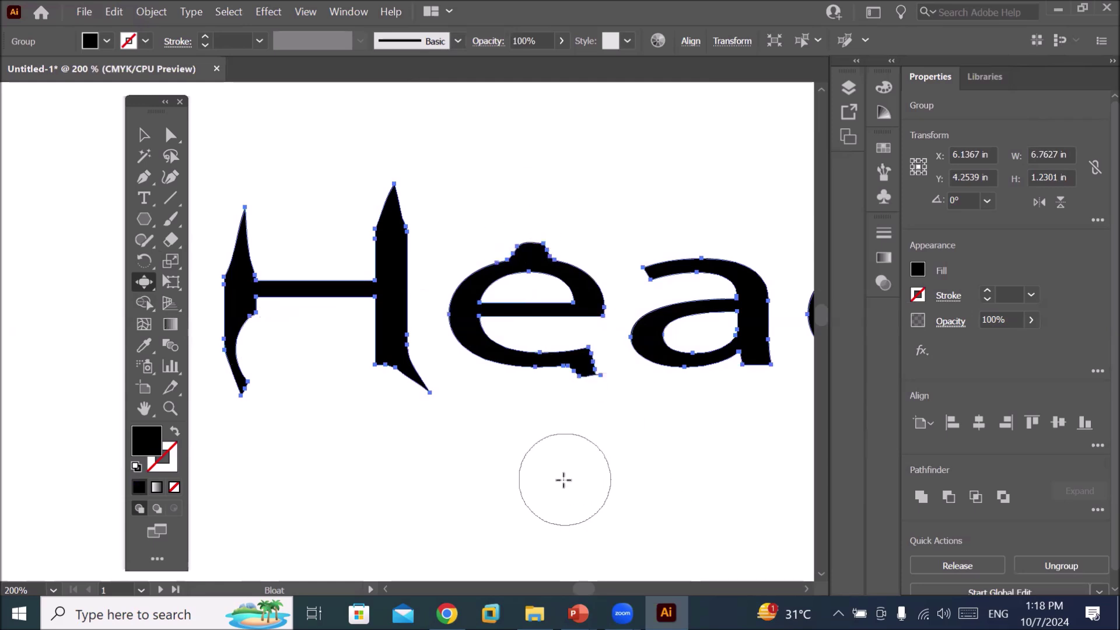
pyautogui.moveTo(743, 382); pyautogui.dragTo(669, 251)
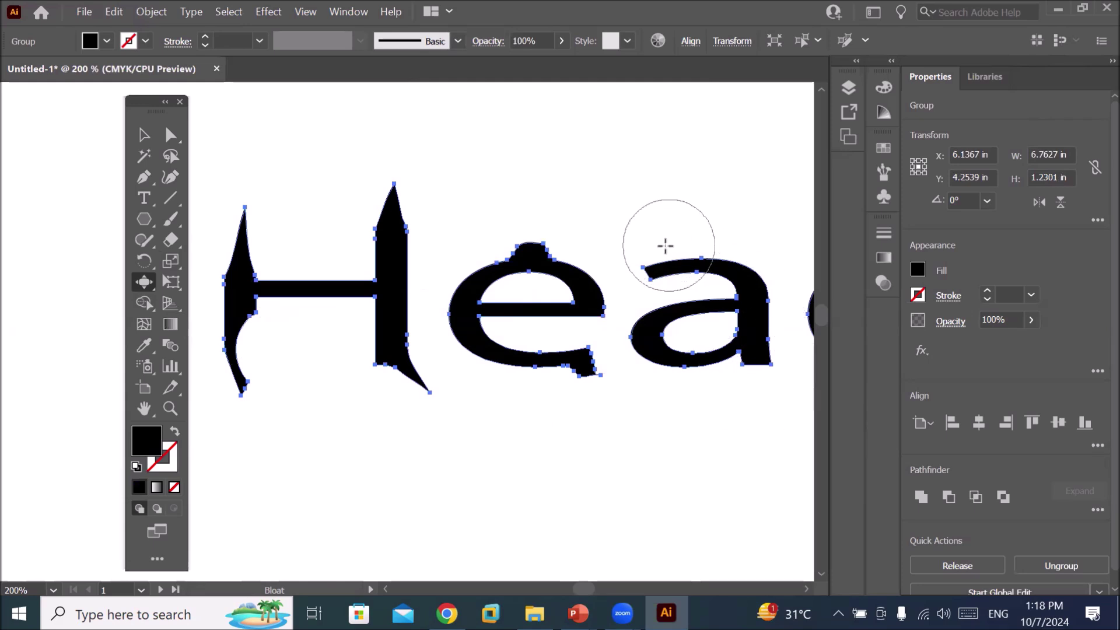
pyautogui.moveTo(669, 251); pyautogui.dragTo(670, 252)
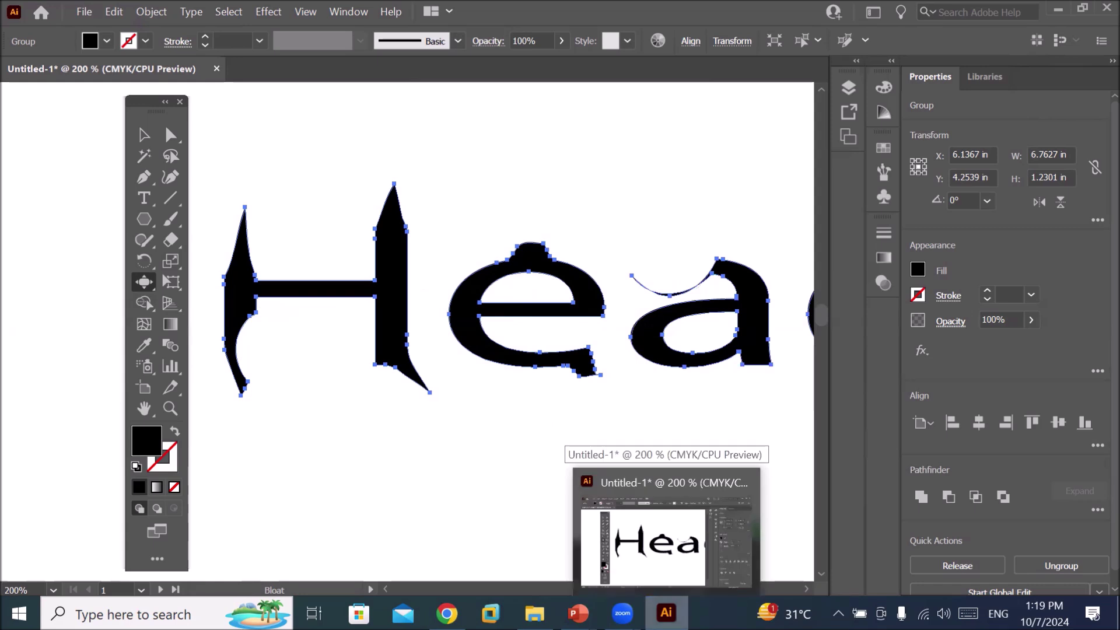
# - Undo the liquify distortions and outlining, zoom out, and select the live Heading text
pyautogui.hotkey('ctrl', 'z')
pyautogui.hotkey('ctrl', 'z')
pyautogui.hotkey('ctrl', 'z')
pyautogui.hotkey('ctrl', 'z')
pyautogui.hotkey('ctrl', 'z')
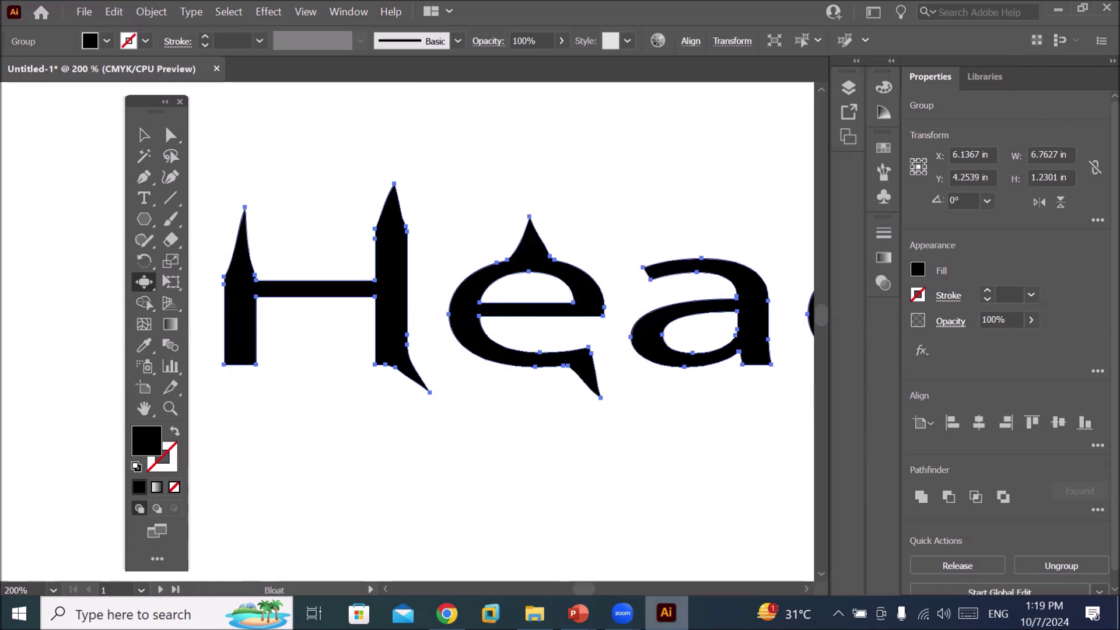
pyautogui.hotkey('ctrl', 'z')
pyautogui.hotkey('ctrl', 'z')
pyautogui.hotkey('ctrl', 'z')
pyautogui.hotkey('ctrl', 'z')
pyautogui.hotkey('ctrl', 'z')
pyautogui.hotkey('ctrl', 'z')
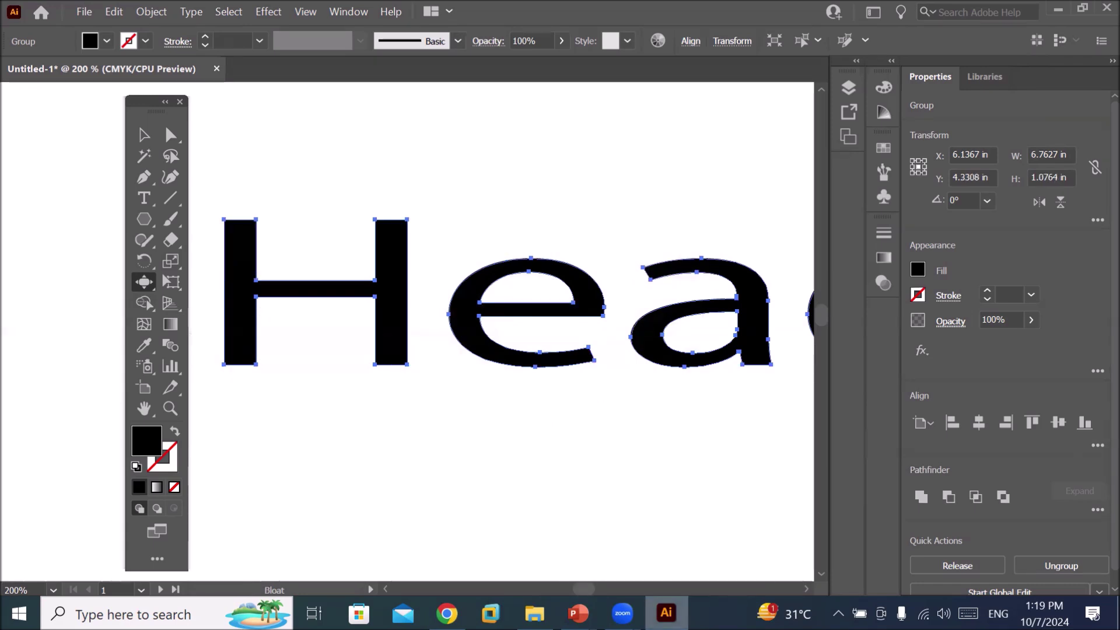
pyautogui.hotkey('ctrl', 'z')
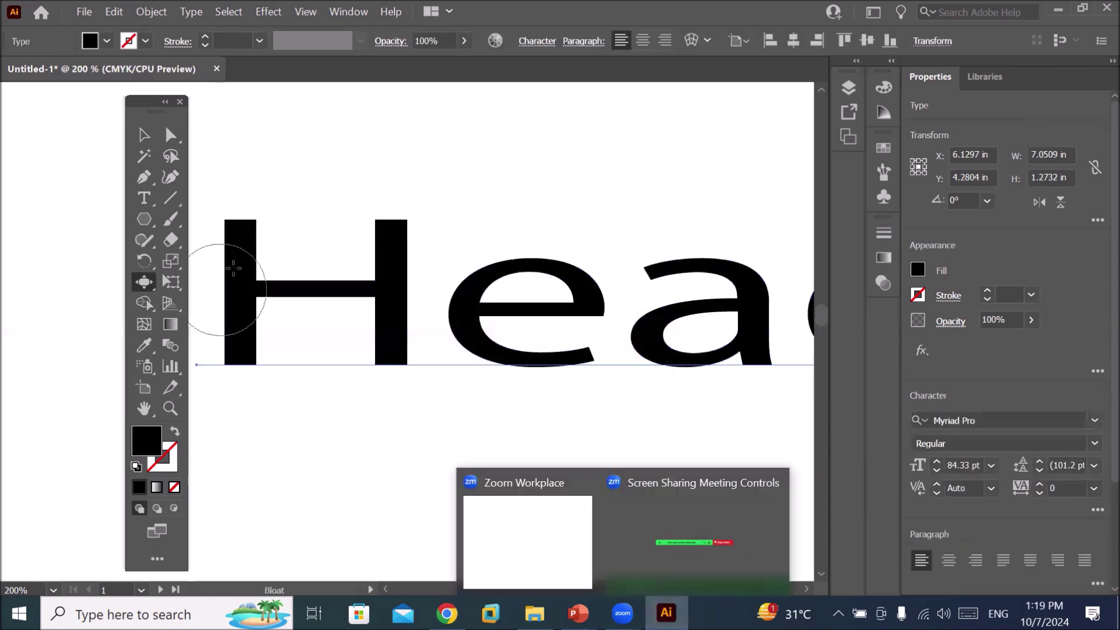
pyautogui.scroll(-1, 585, 500)
pyautogui.scroll(-1, 572, 460)
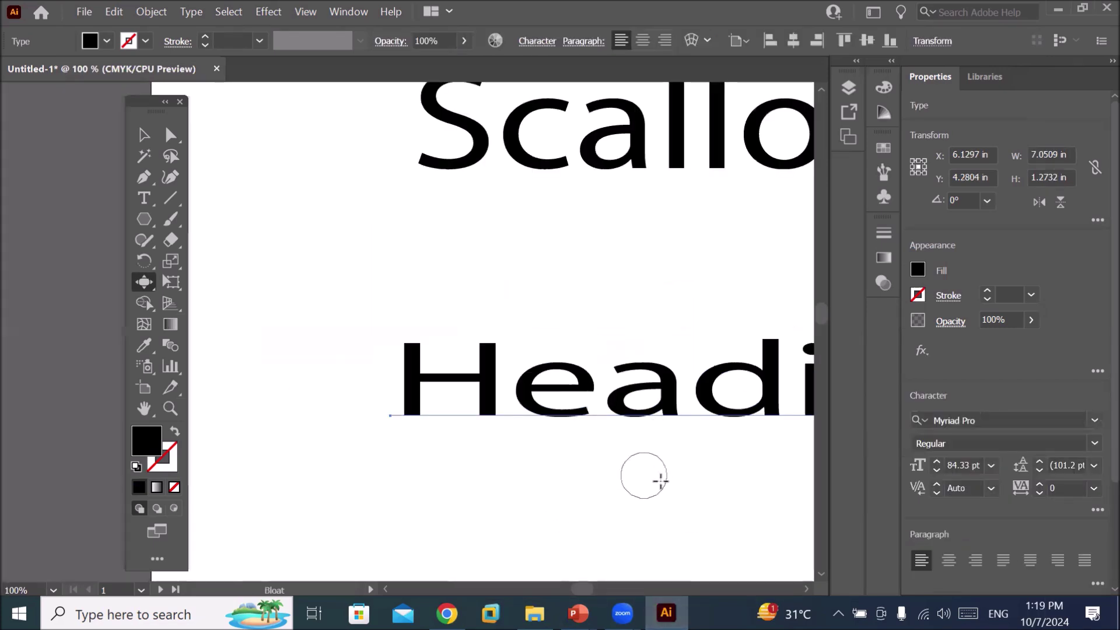
pyautogui.moveTo(641, 474); pyautogui.dragTo(500, 337)
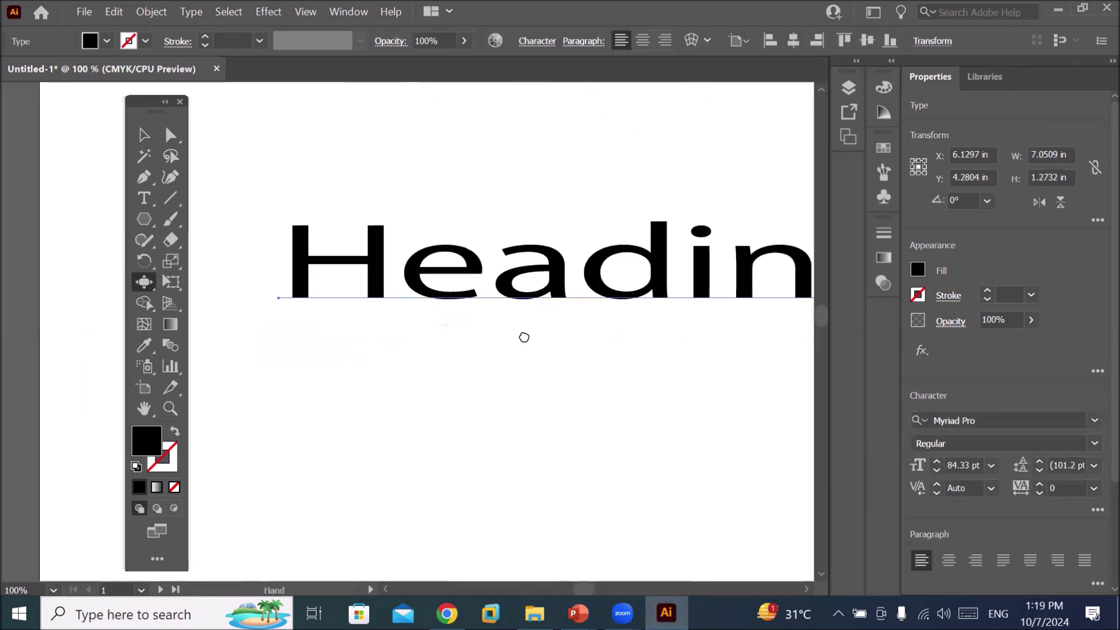
pyautogui.click(144, 135)
pyautogui.rightClick(350, 259)
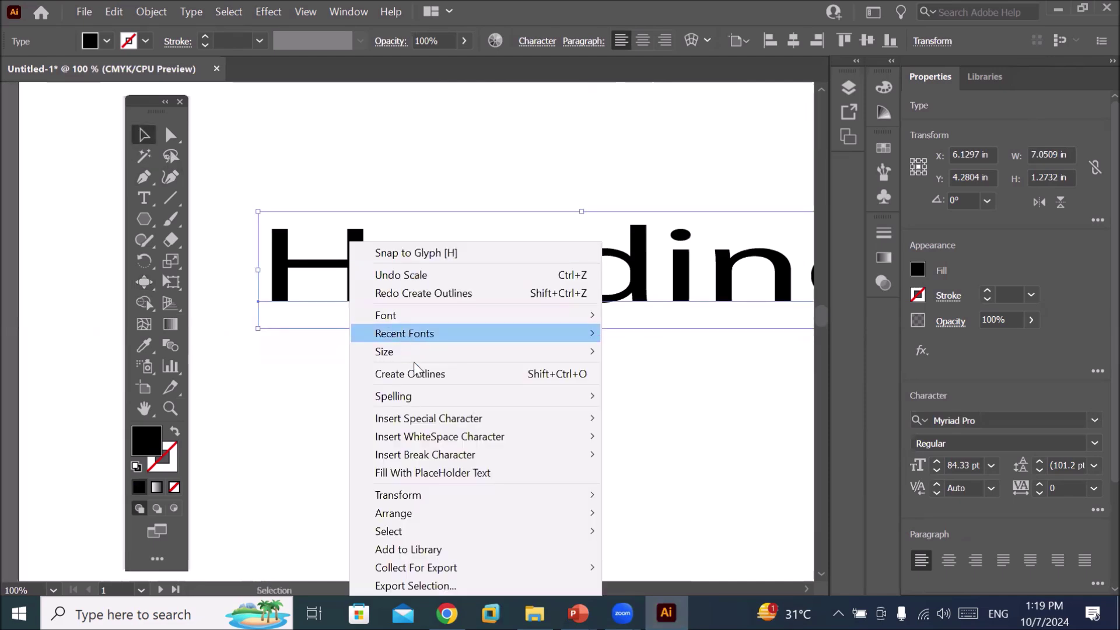
# - Re-outline Heading, show the Appearance panel, and open the Effect menu's distort options
pyautogui.click(441, 374)
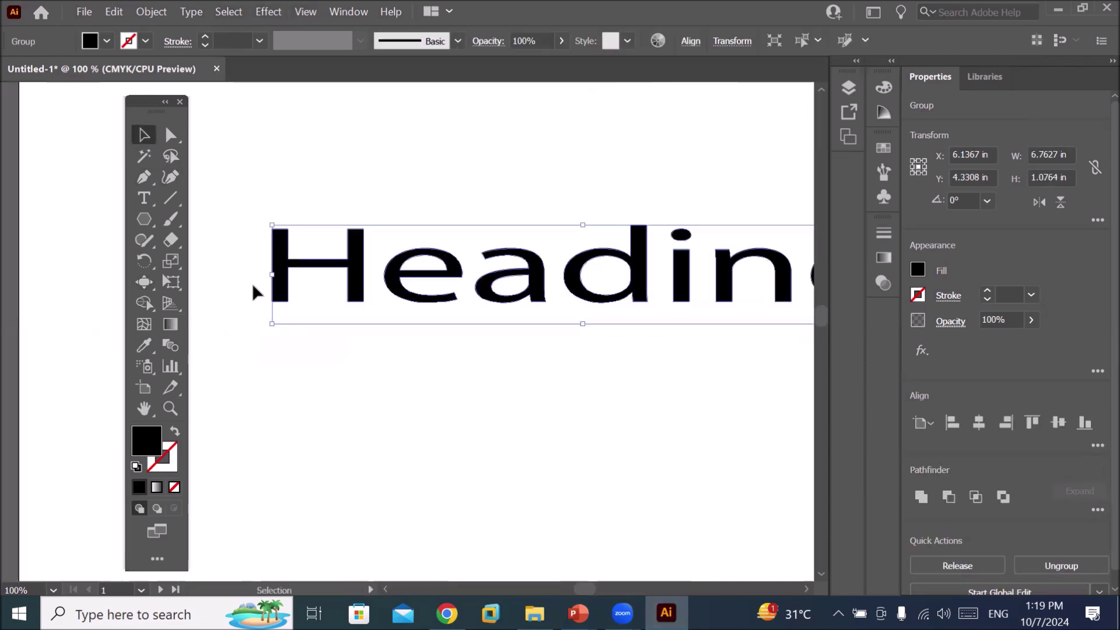
pyautogui.click(347, 11)
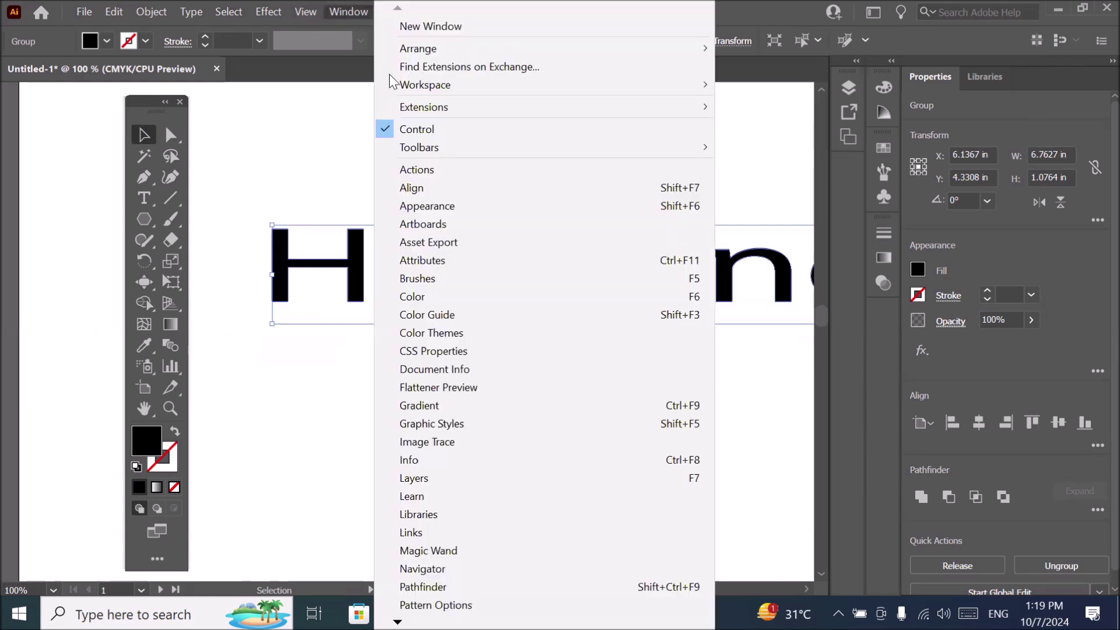
pyautogui.click(484, 209)
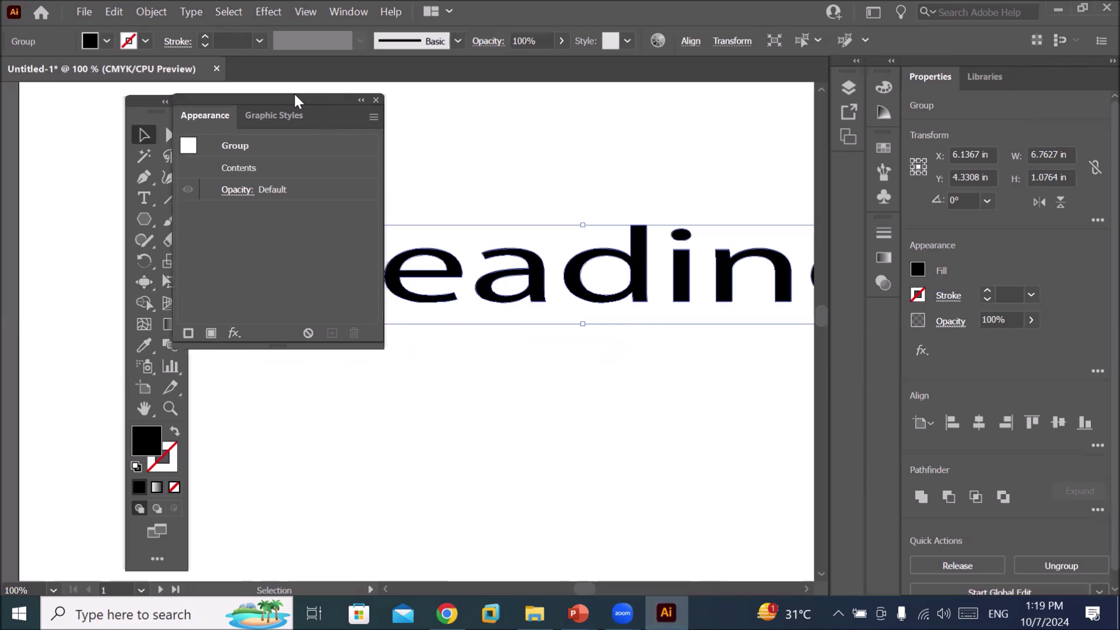
pyautogui.moveTo(295, 100); pyautogui.dragTo(310, 177)
pyautogui.click(250, 410)
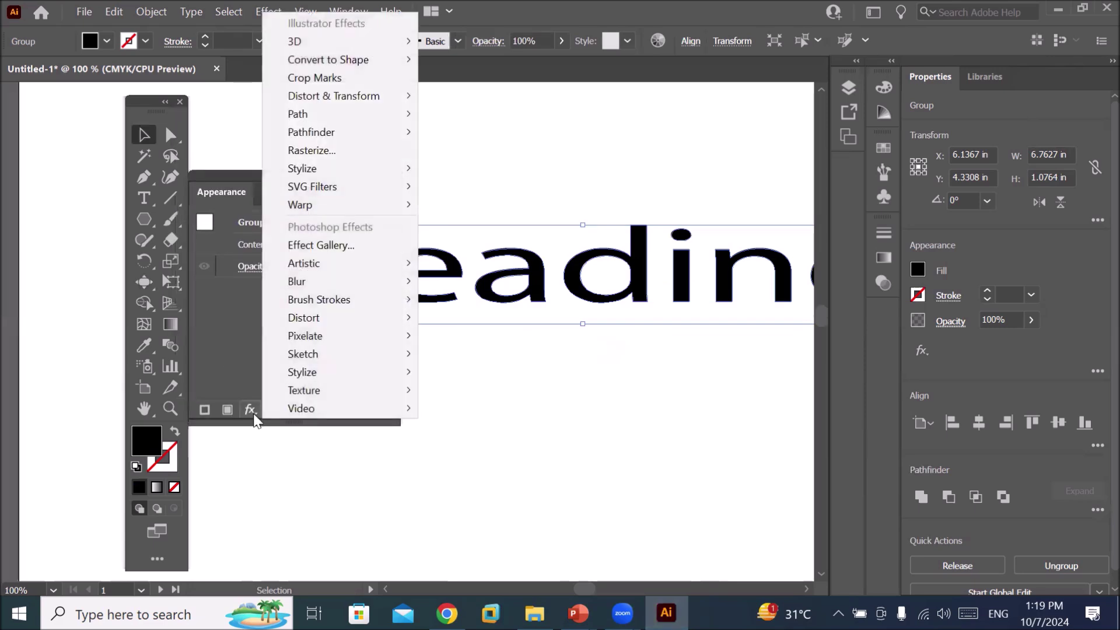
pyautogui.moveTo(334, 96)
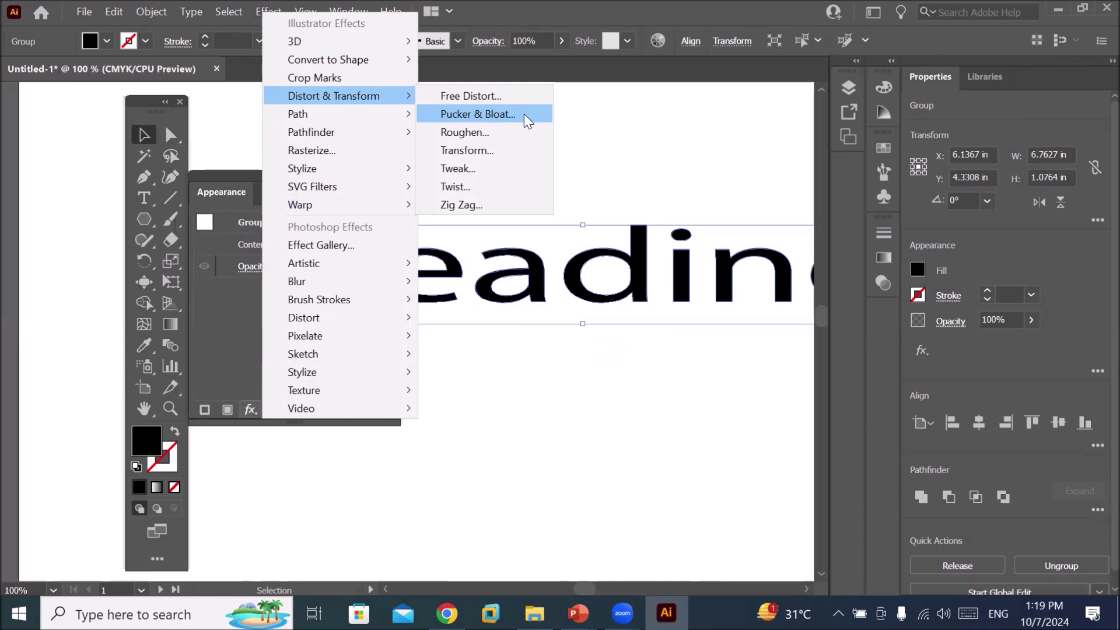
# - Apply a -23% Pucker & Bloat effect to the Heading group, then deselect it
pyautogui.click(524, 114)
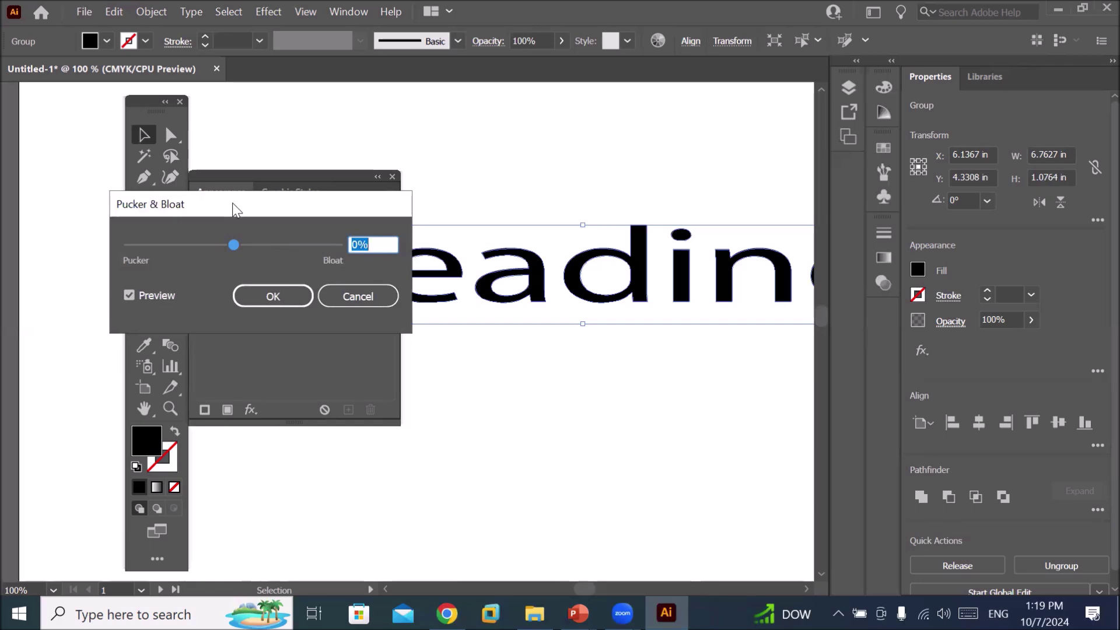
pyautogui.moveTo(233, 204); pyautogui.dragTo(561, 396)
pyautogui.moveTo(563, 437); pyautogui.dragTo(571, 437)
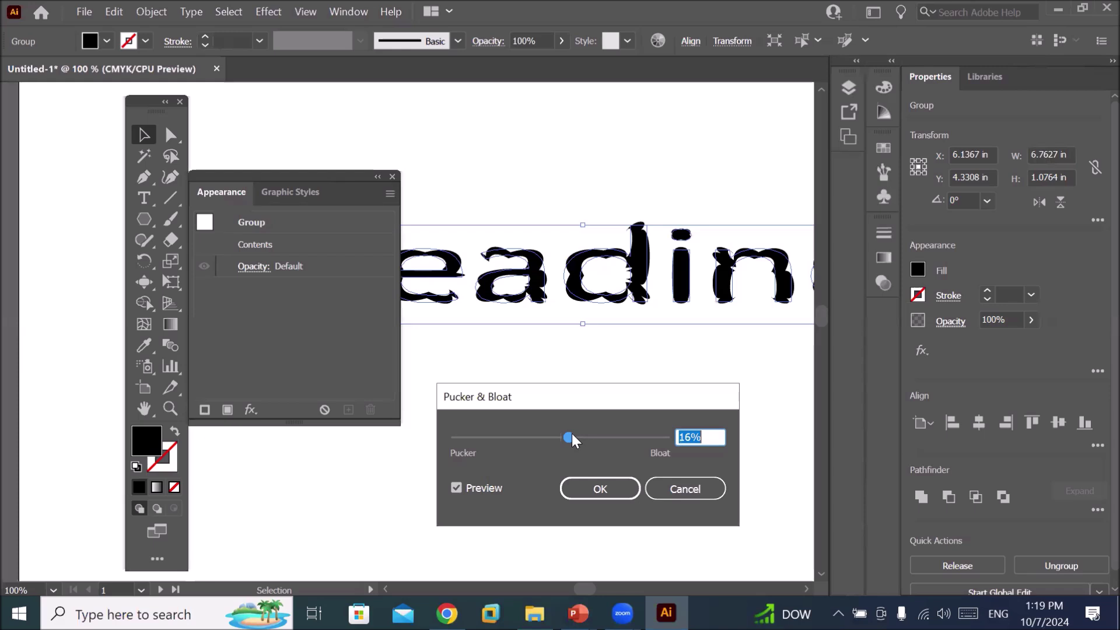
pyautogui.moveTo(572, 437)
pyautogui.mouseDown()
pyautogui.moveTo(584, 437)
pyautogui.moveTo(547, 435)
pyautogui.mouseUp()
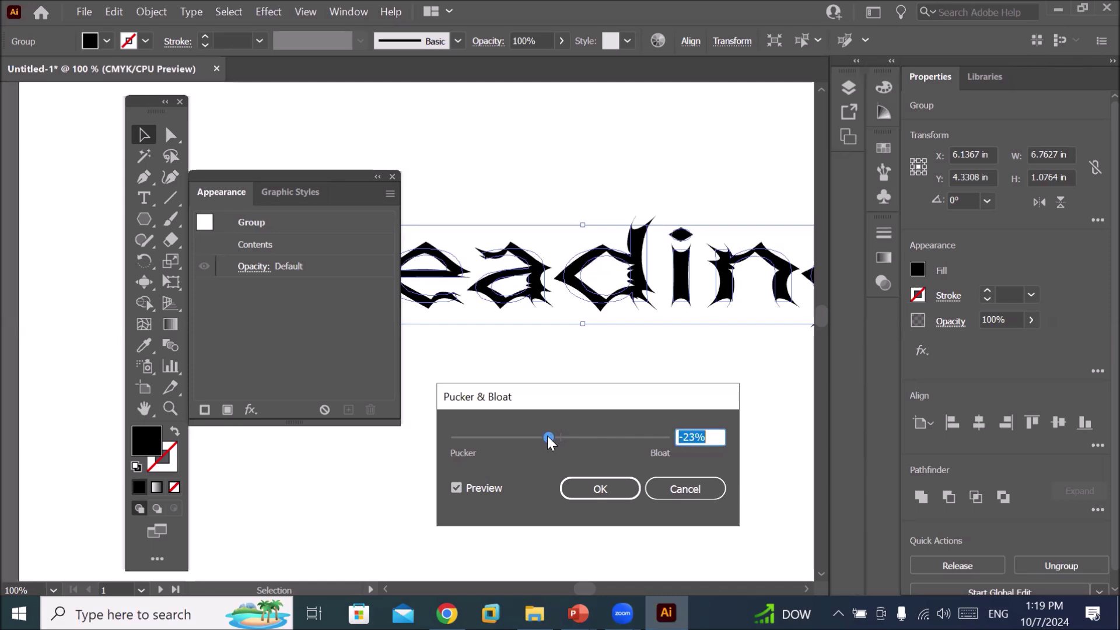
pyautogui.click(584, 489)
pyautogui.moveTo(323, 177); pyautogui.dragTo(586, 380)
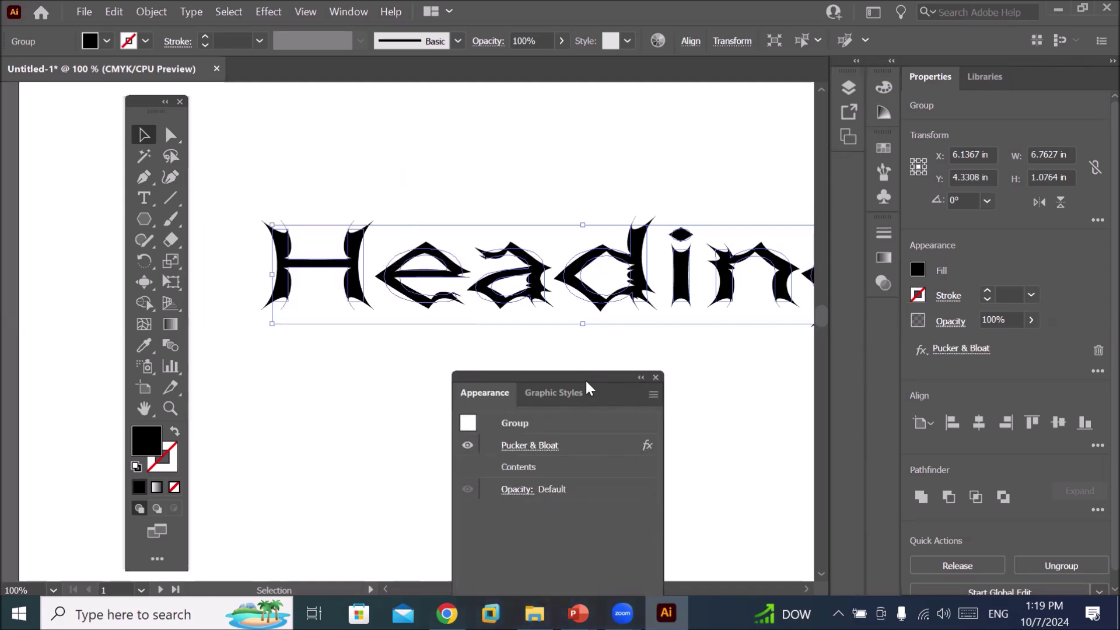
pyautogui.click(711, 360)
pyautogui.keyDown('alt'); pyautogui.scroll(-2, 722, 359); pyautogui.keyUp('alt')
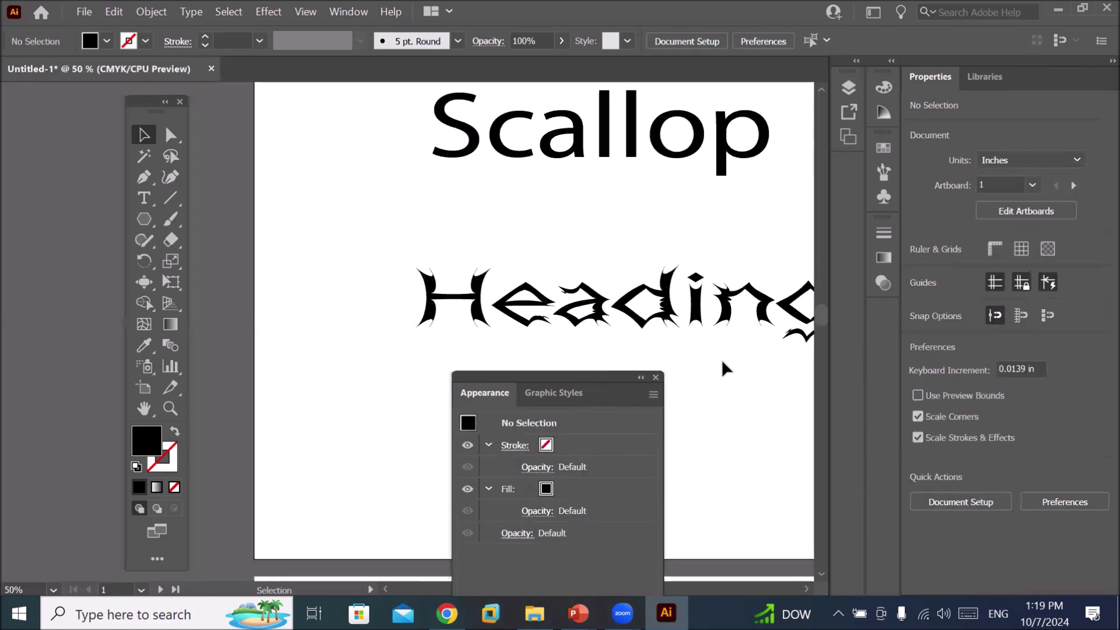
# - Reselect the spiky Heading group and reopen its Pucker & Bloat settings from Appearance
pyautogui.keyDown('alt'); pyautogui.scroll(-1, 722, 359); pyautogui.keyUp('alt')
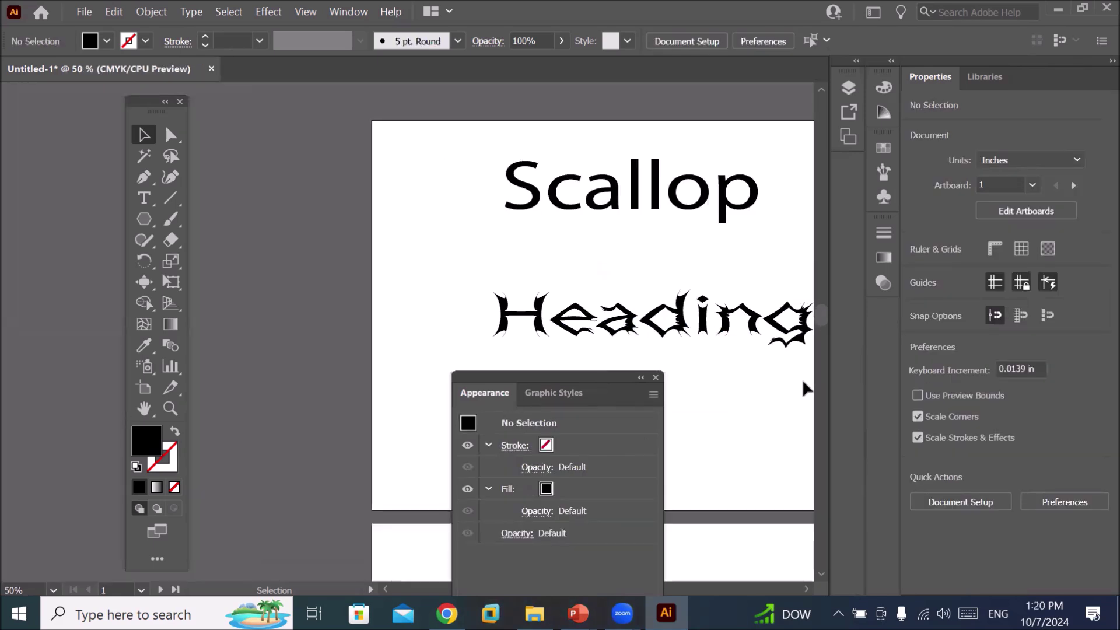
pyautogui.moveTo(782, 375); pyautogui.dragTo(713, 291)
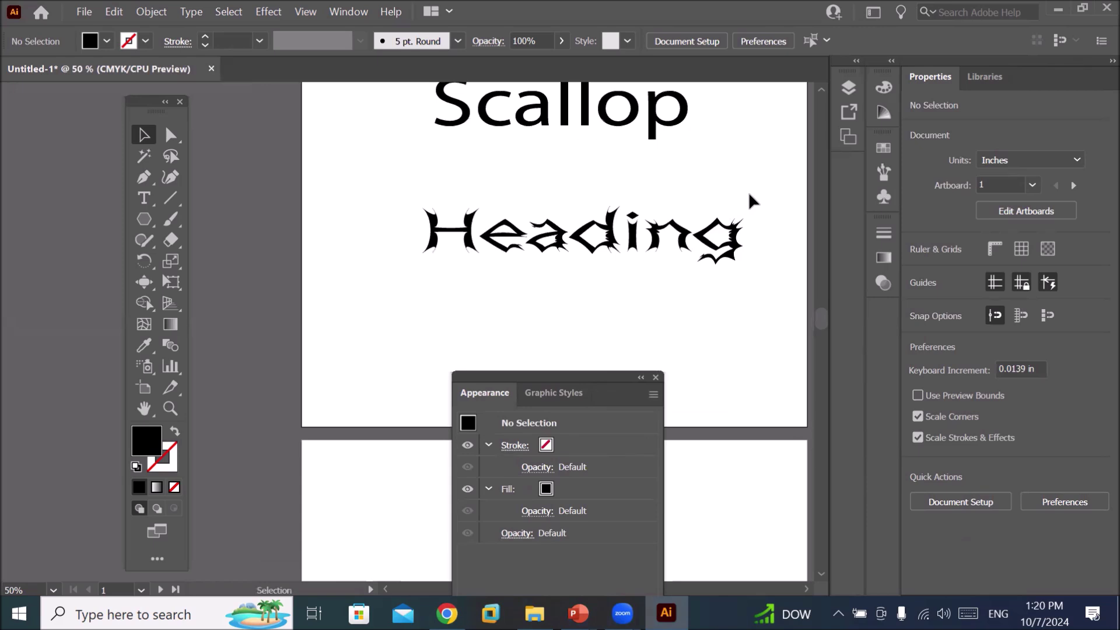
pyautogui.keyDown('alt'); pyautogui.scroll(1, 751, 191); pyautogui.keyUp('alt')
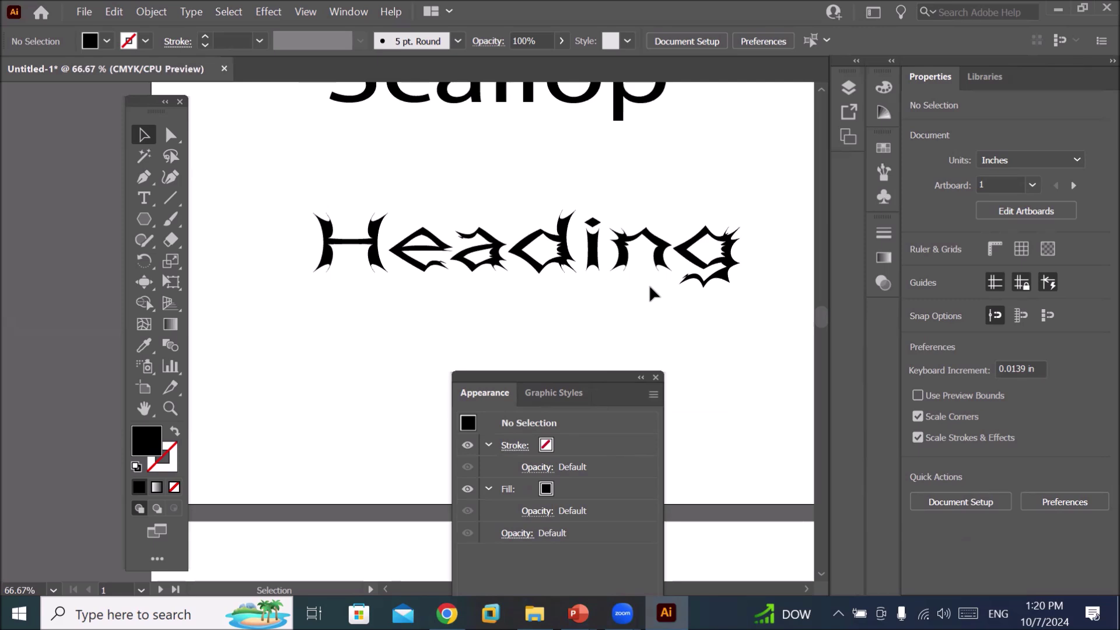
pyautogui.moveTo(541, 376); pyautogui.dragTo(450, 335)
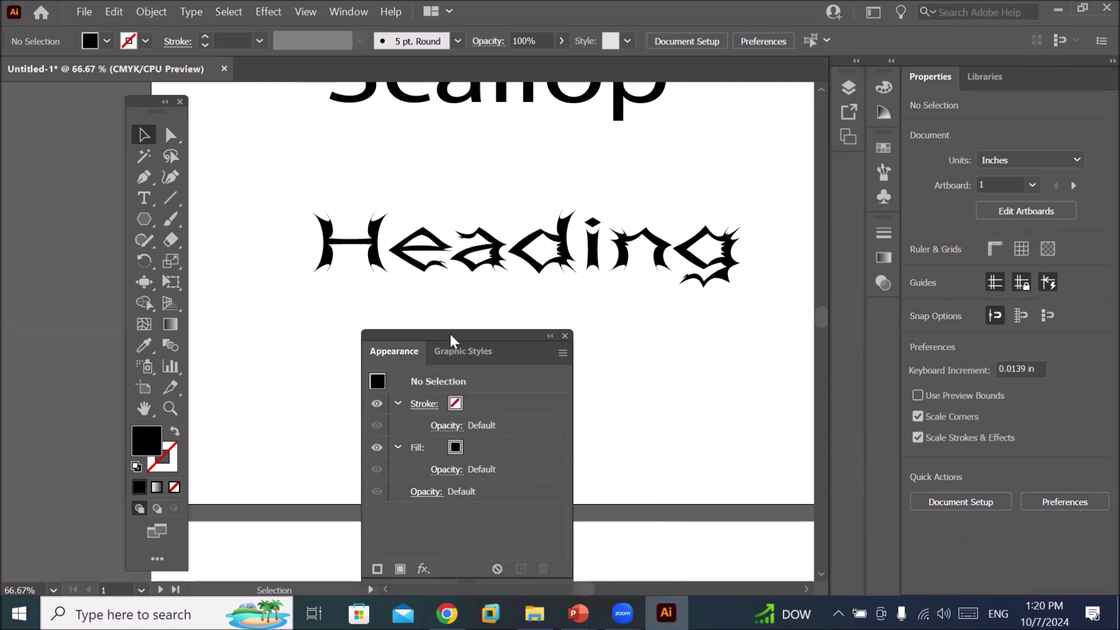
pyautogui.click(493, 252)
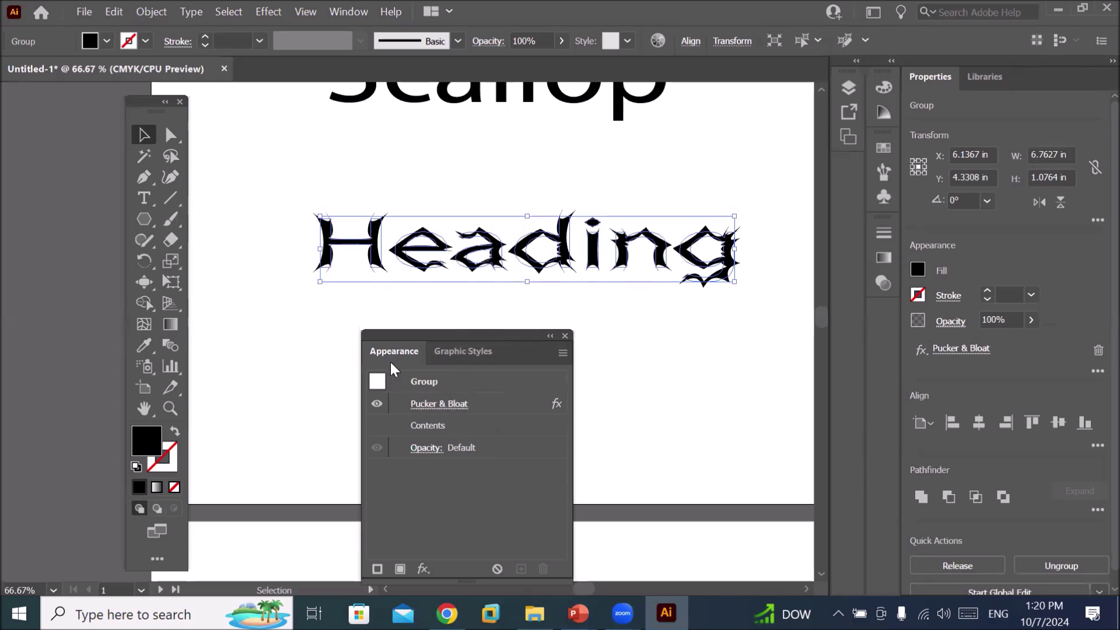
pyautogui.click(439, 404)
# - Try several Pucker & Bloat amounts, settle on -18%, then delete the effect
pyautogui.moveTo(547, 436); pyautogui.dragTo(558, 436)
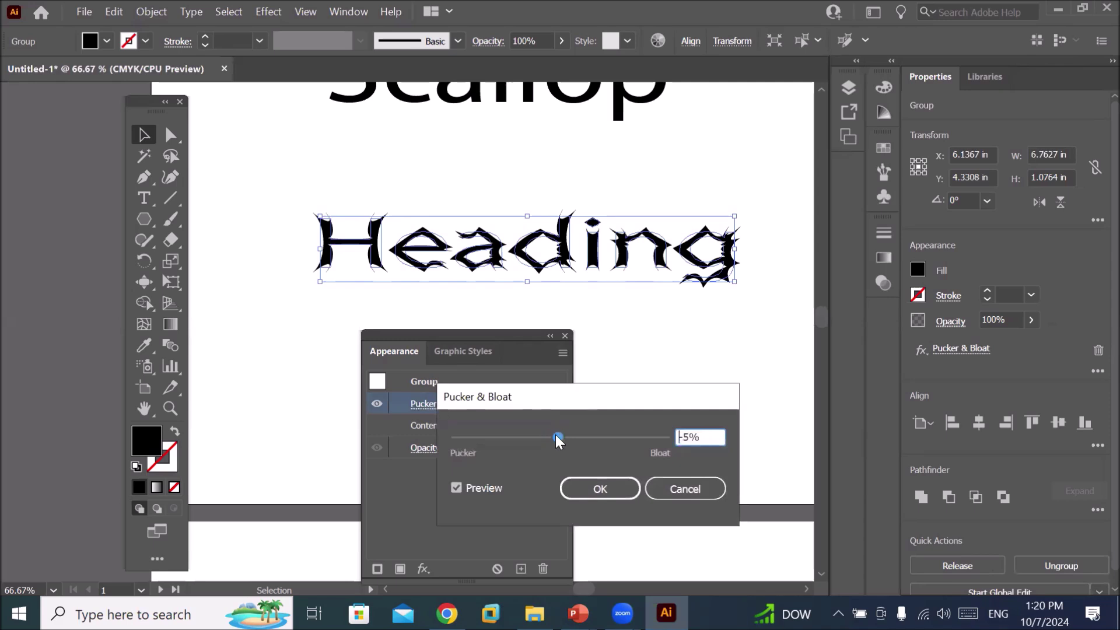
pyautogui.moveTo(557, 435); pyautogui.dragTo(570, 436)
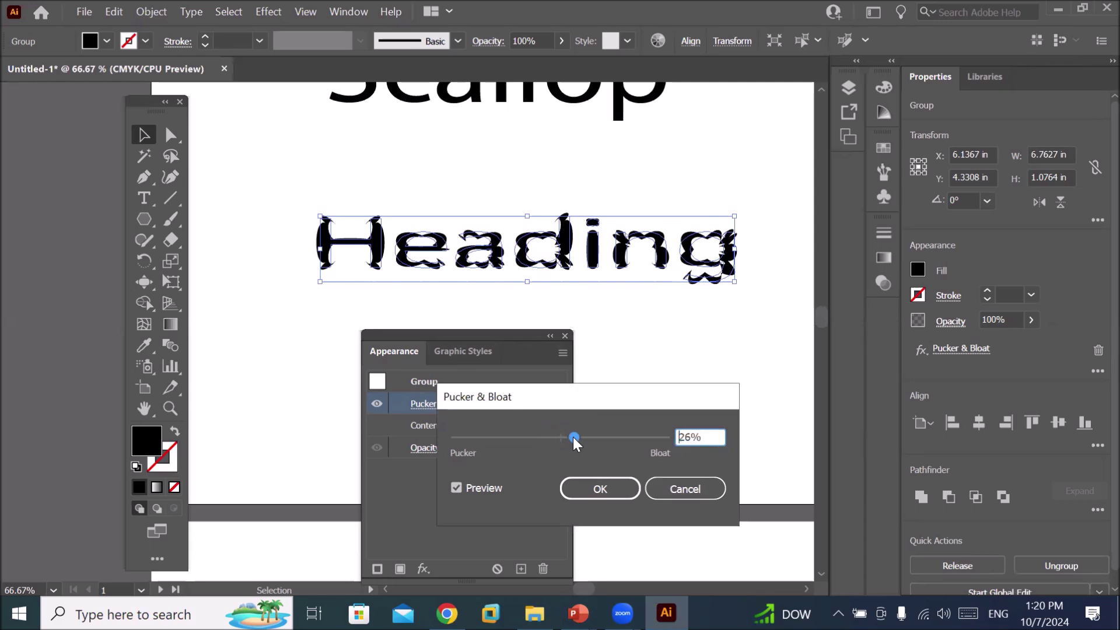
pyautogui.moveTo(570, 436); pyautogui.dragTo(653, 443)
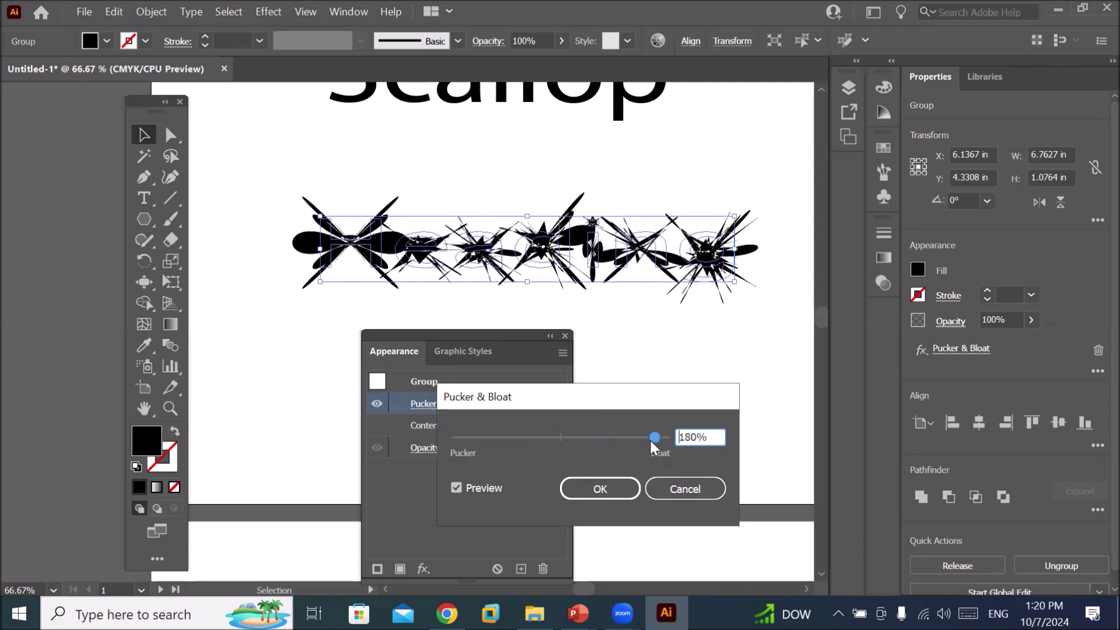
pyautogui.moveTo(652, 442); pyautogui.dragTo(569, 437)
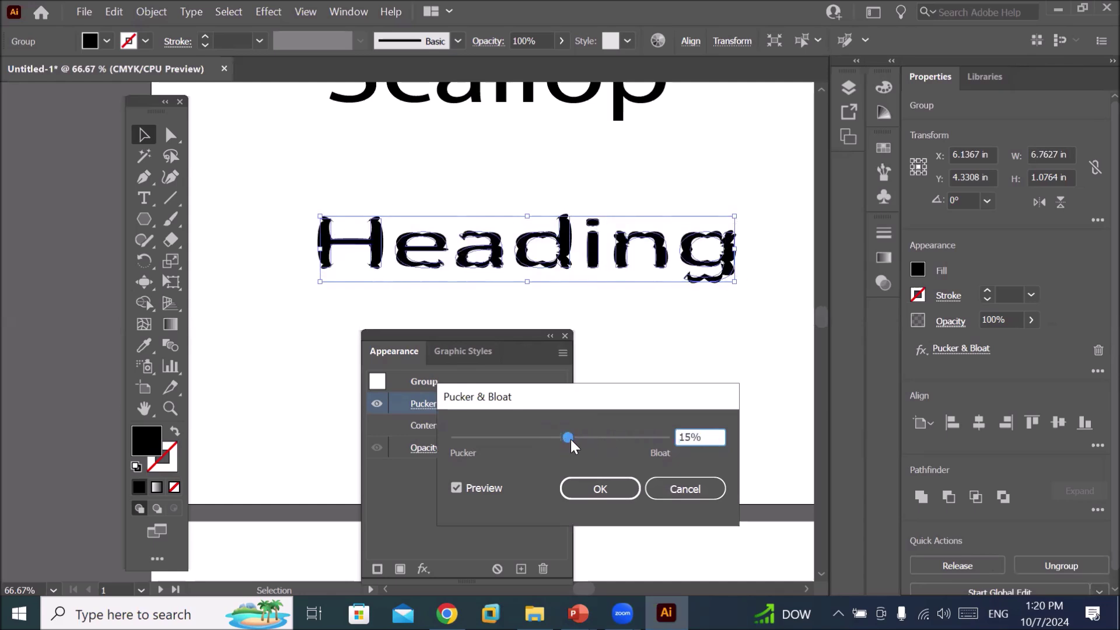
pyautogui.moveTo(571, 437)
pyautogui.mouseDown()
pyautogui.moveTo(542, 440)
pyautogui.moveTo(554, 436)
pyautogui.mouseUp()
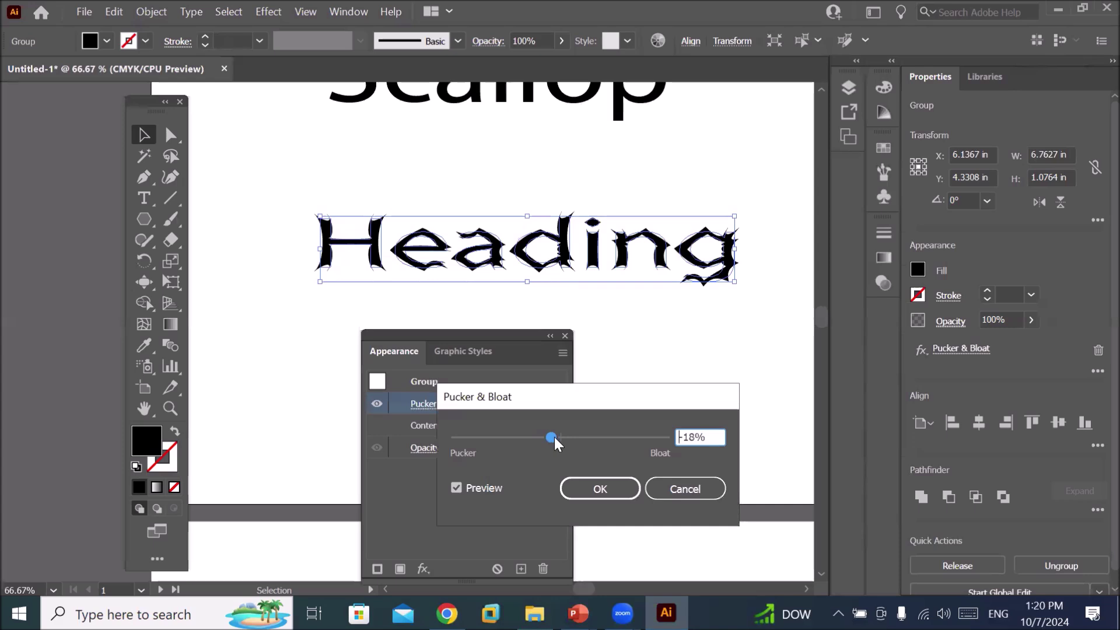
pyautogui.click(607, 489)
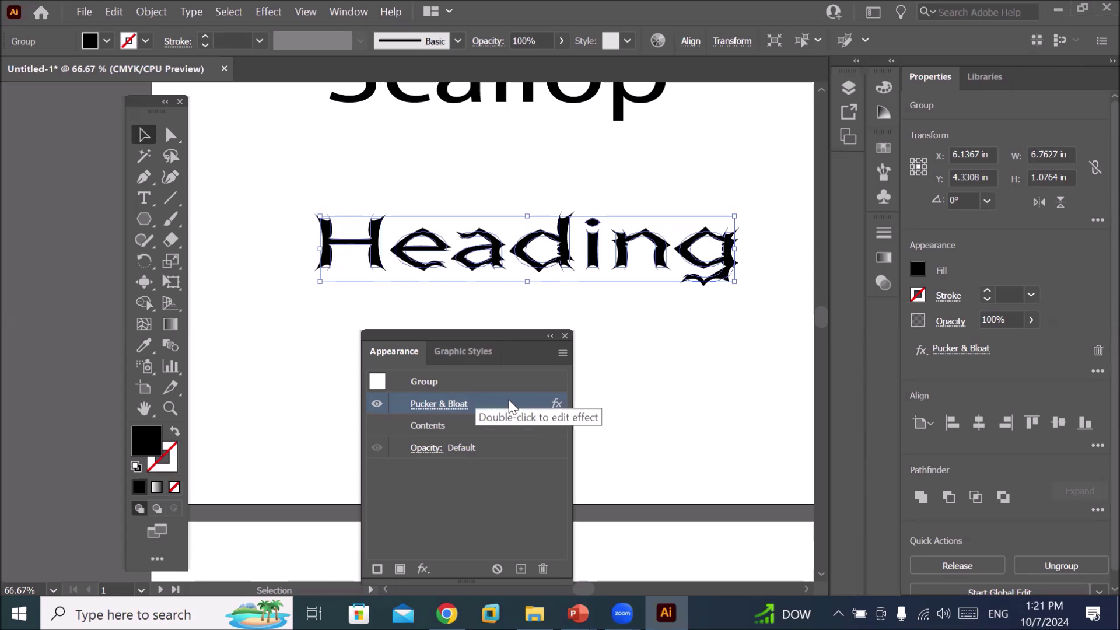
pyautogui.click(542, 569)
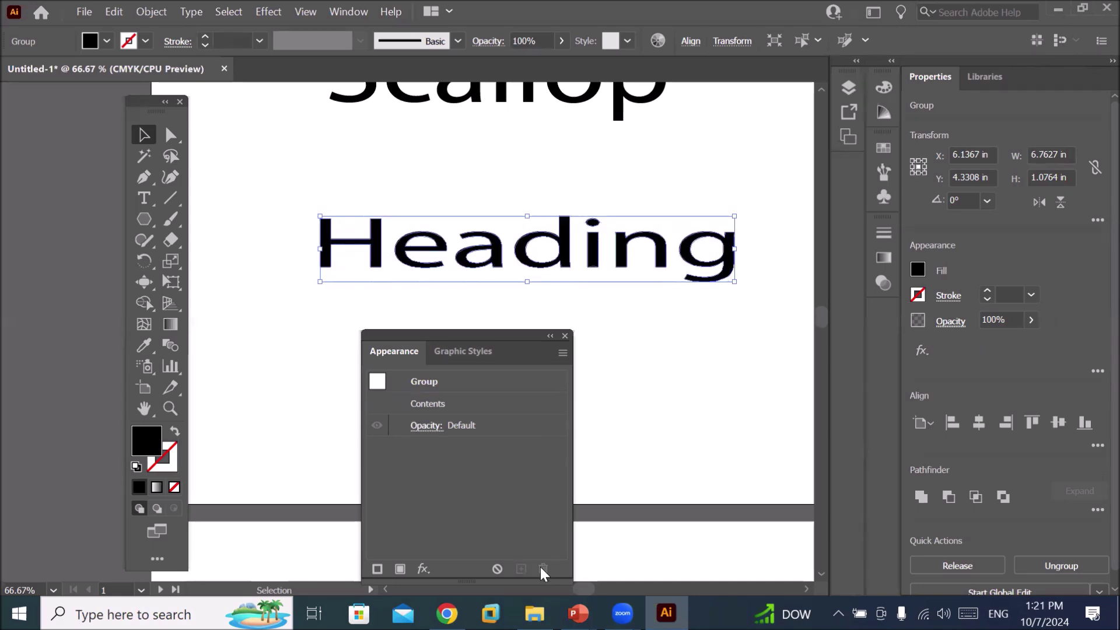
# - Close the Appearance panel and open the liquify tools flyout
pyautogui.click(565, 336)
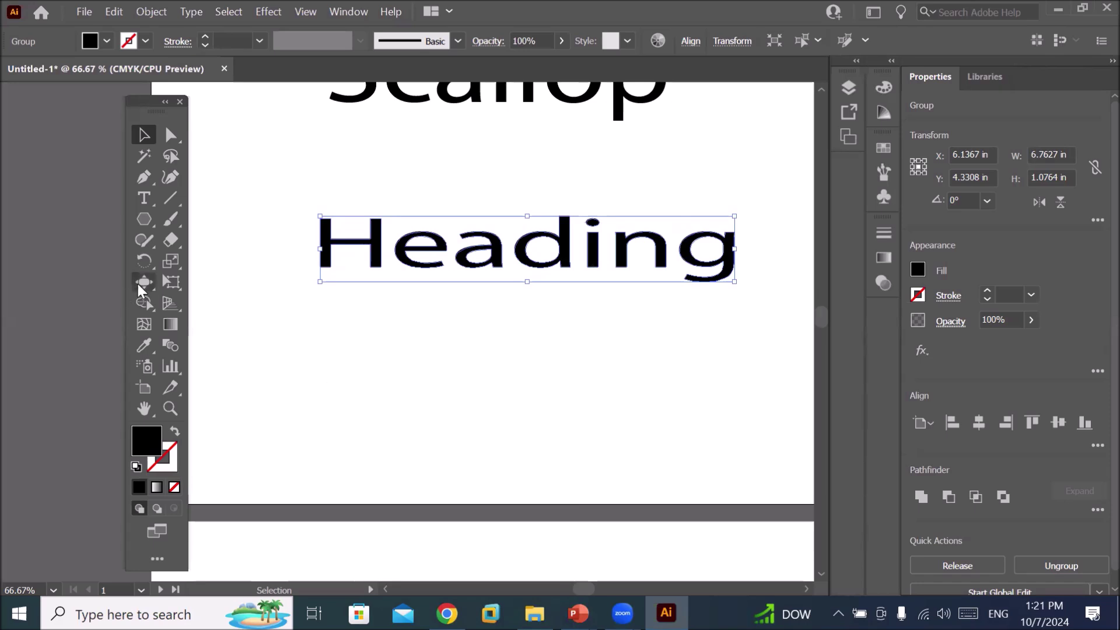
pyautogui.click(144, 285)
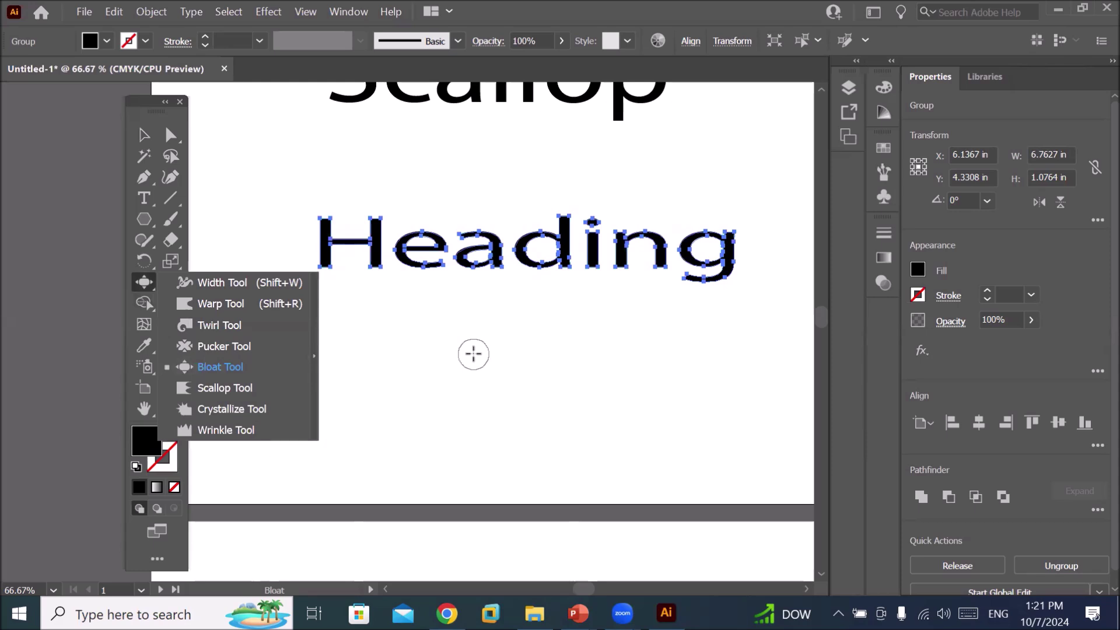
pyautogui.click(474, 354)
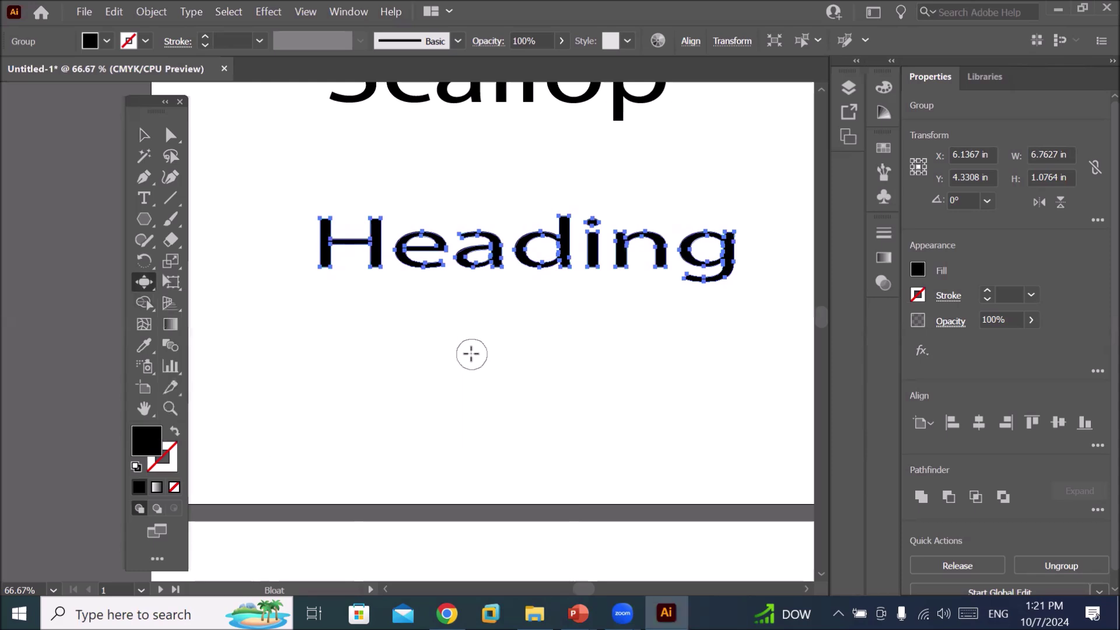
pyautogui.scroll(1, 403, 253)
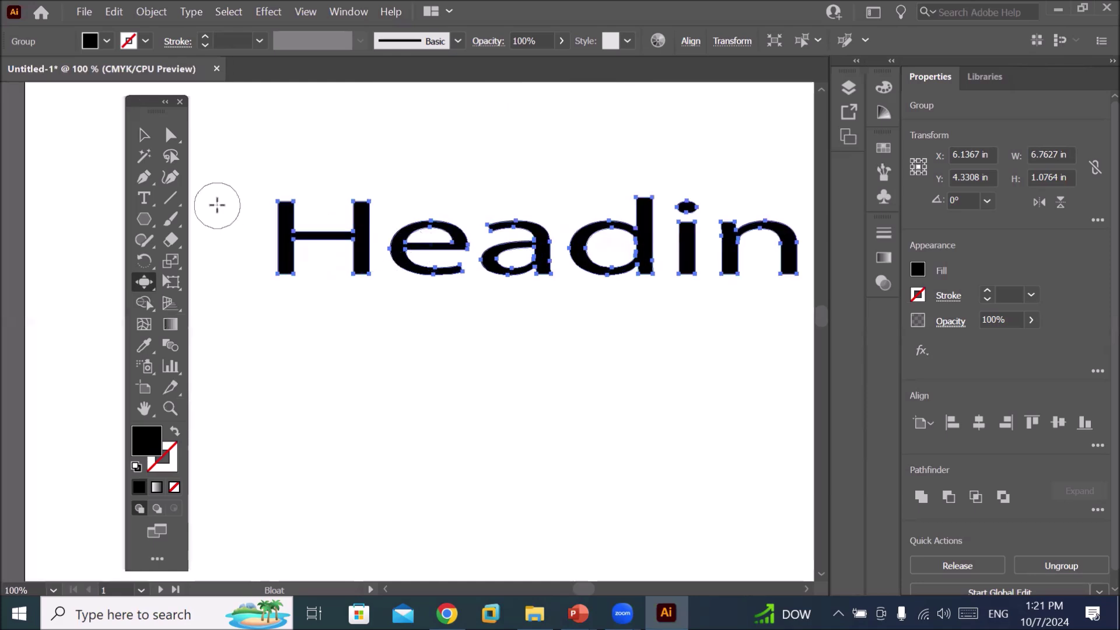
pyautogui.moveTo(265, 209); pyautogui.dragTo(262, 285)
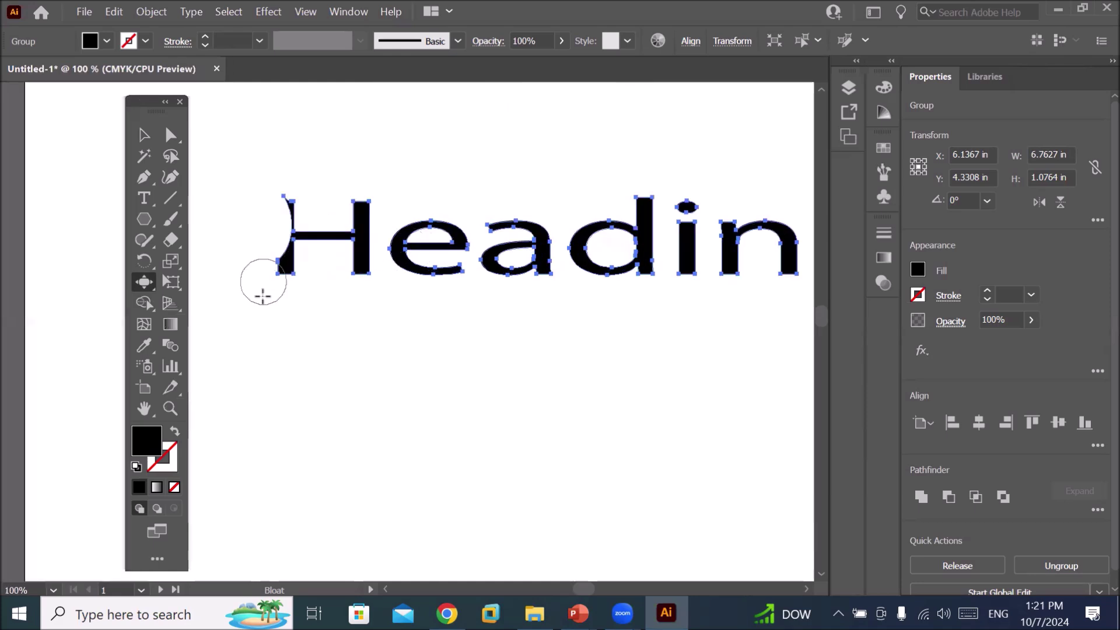
pyautogui.hotkey('ctrl', 'z')
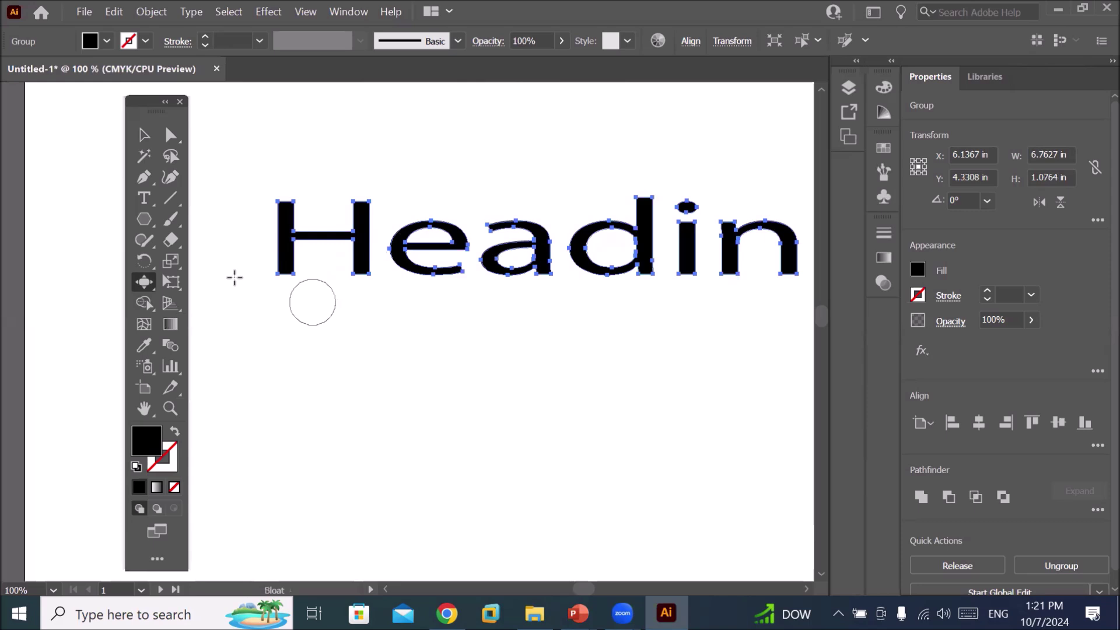
pyautogui.click(146, 282)
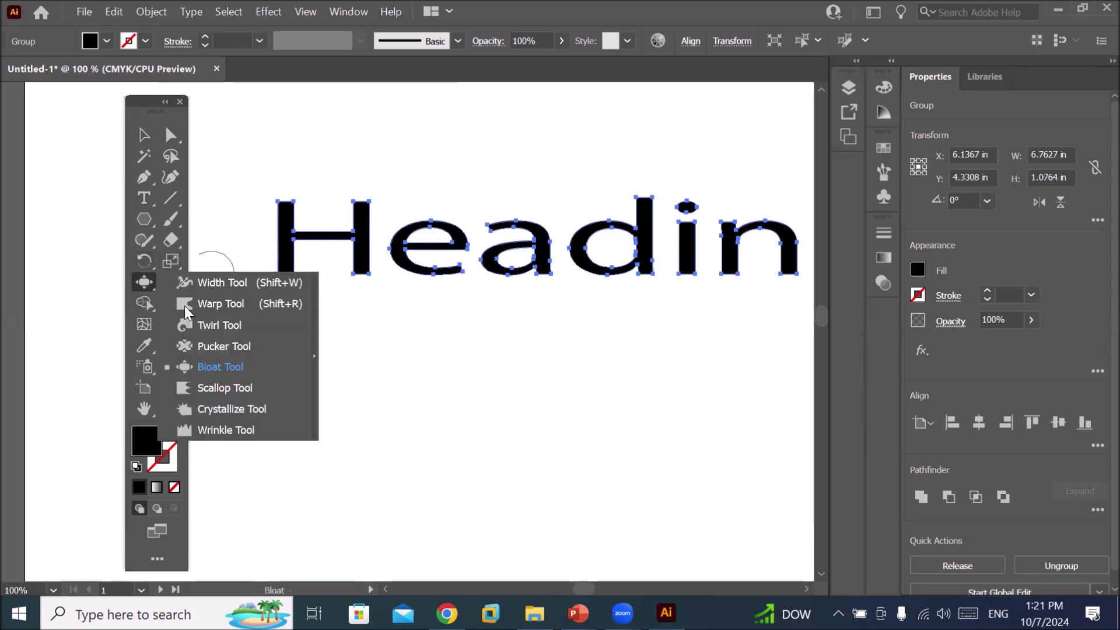
# - Try Scallop tool strokes along the H's left edge, then undo them
pyautogui.click(238, 388)
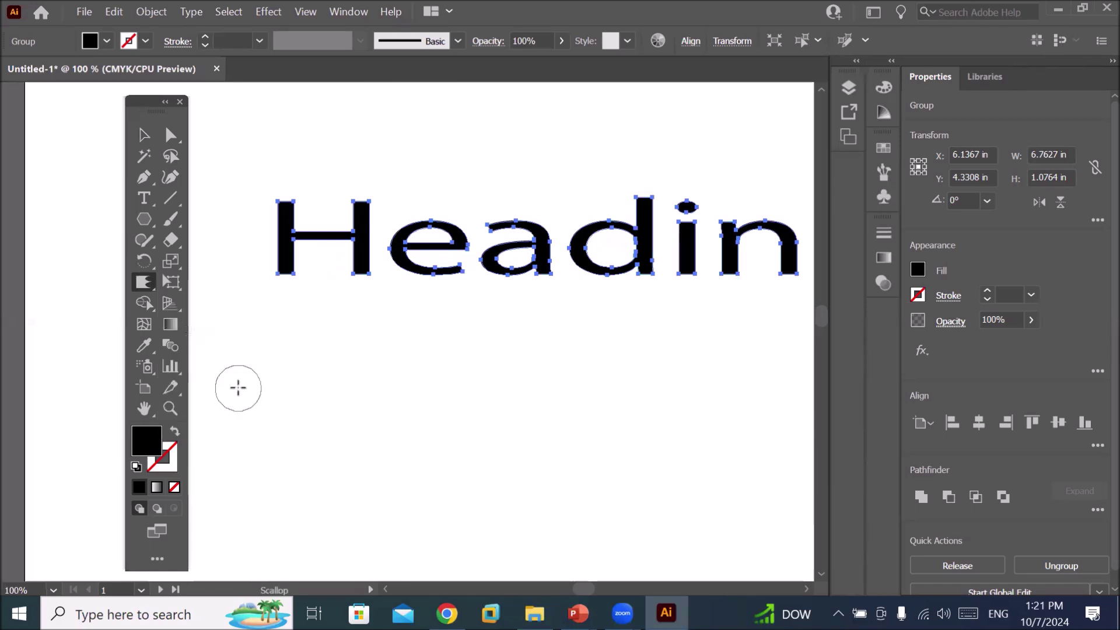
pyautogui.moveTo(261, 206); pyautogui.dragTo(259, 253)
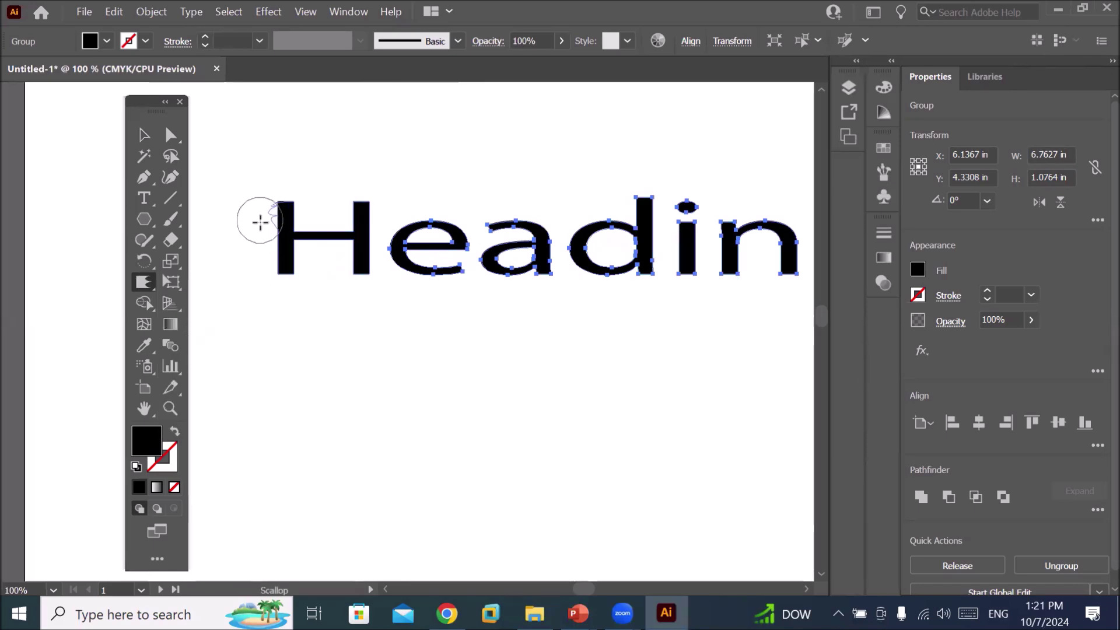
pyautogui.moveTo(259, 254); pyautogui.dragTo(255, 253)
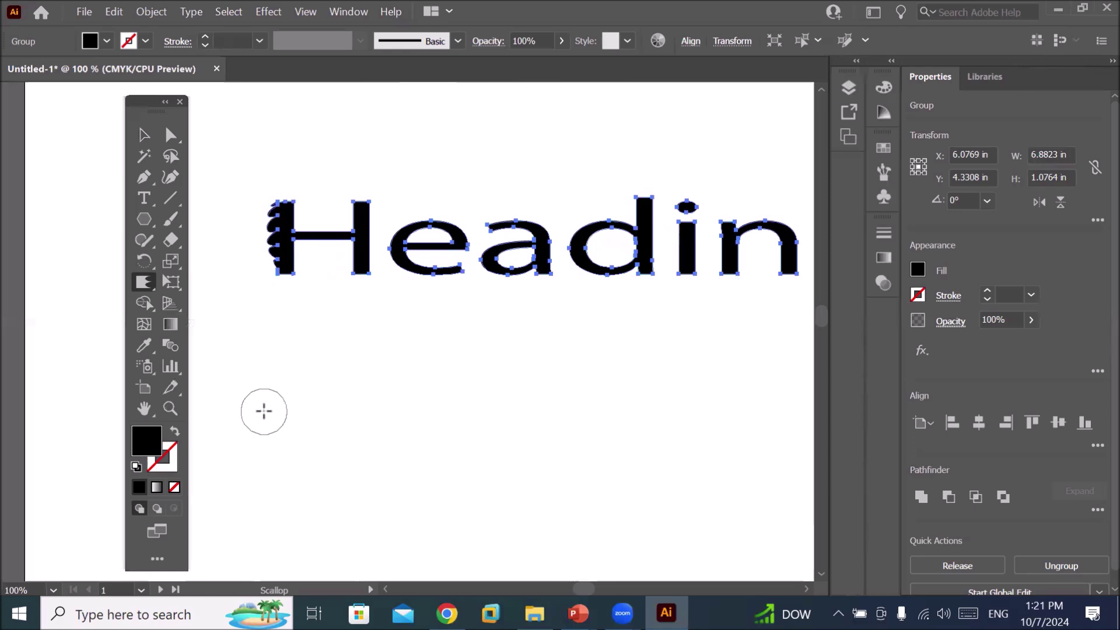
pyautogui.scroll(2, 302, 205)
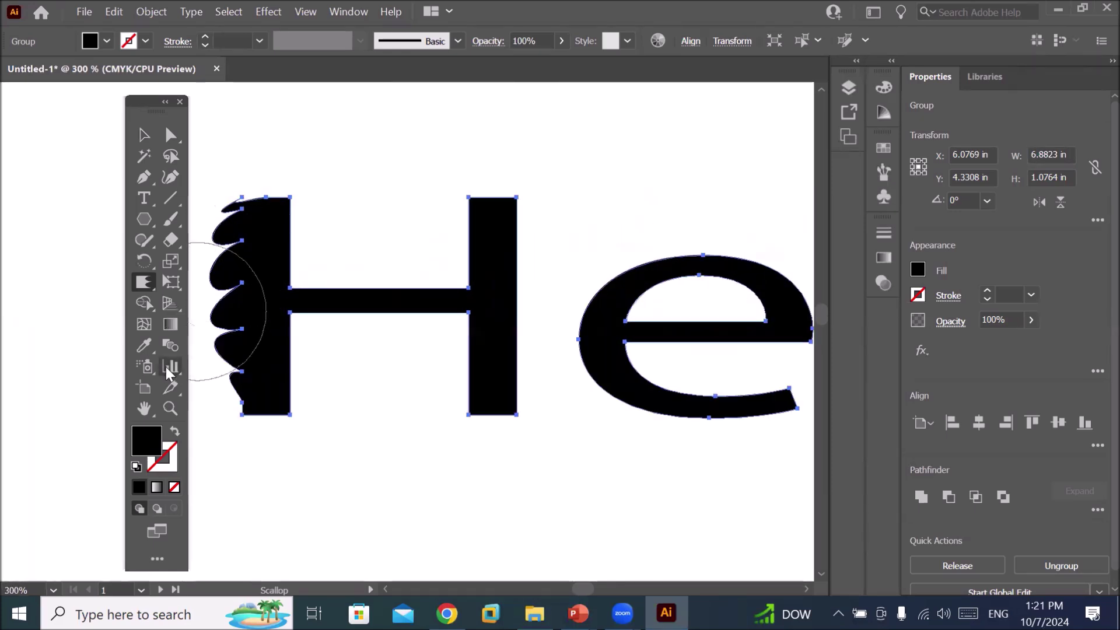
pyautogui.scroll(-1, 276, 434)
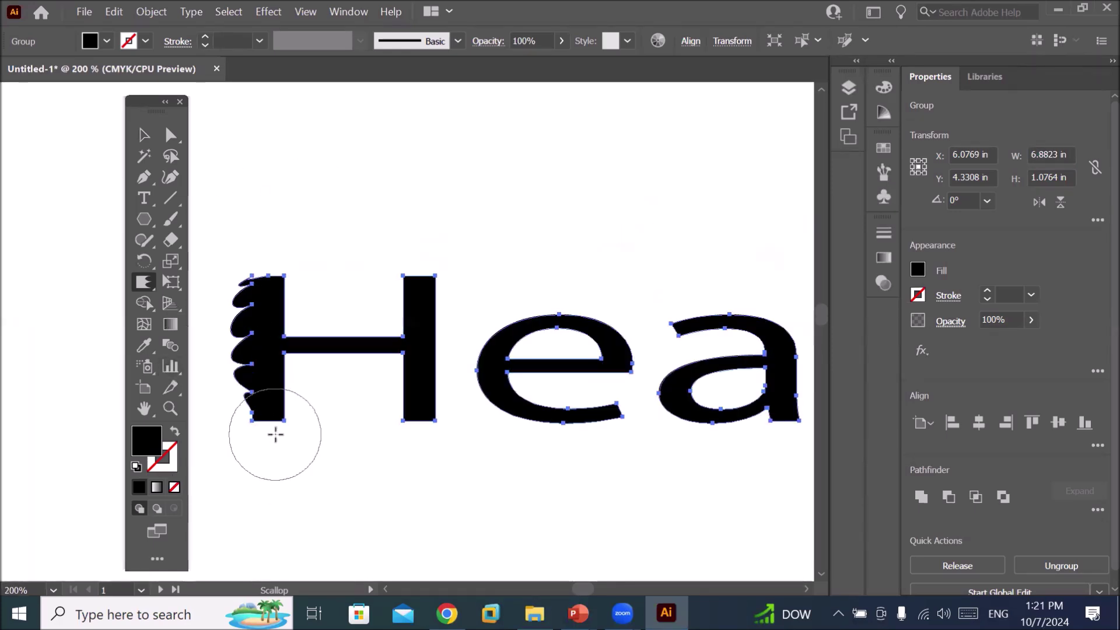
pyautogui.scroll(-1, 275, 435)
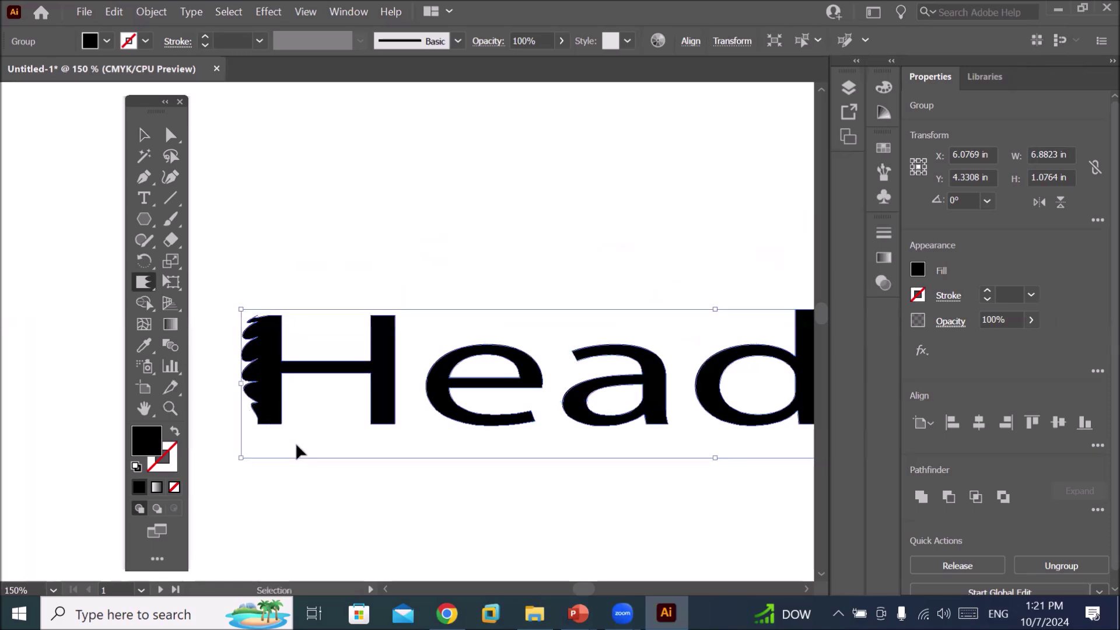
pyautogui.hotkey('ctrl', 'z')
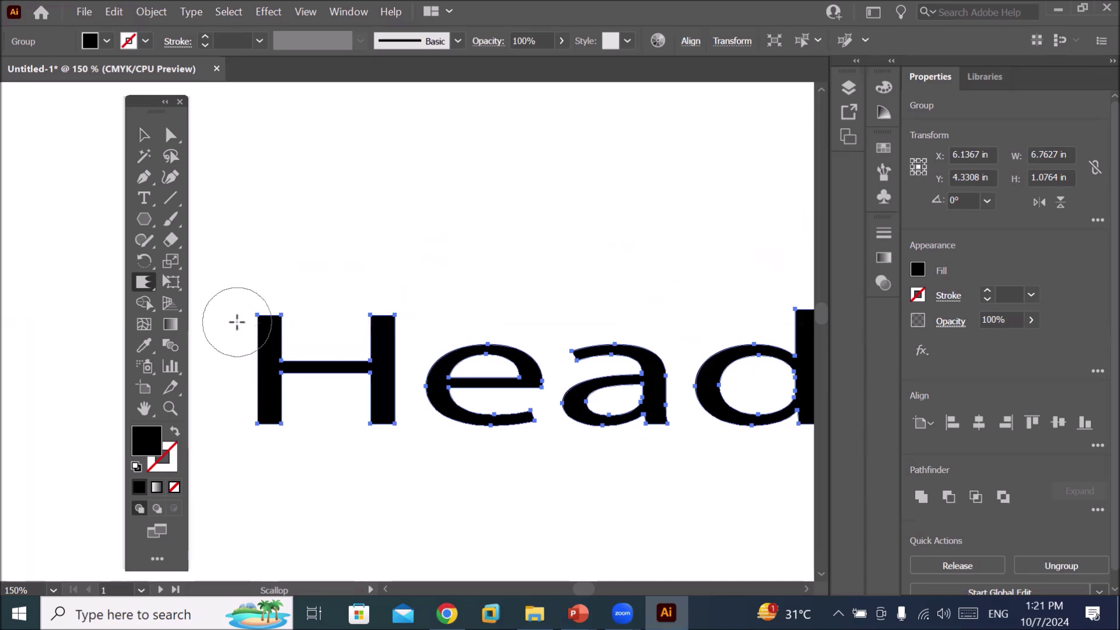
# - Scallop both H stems and the crossbar, and fray the a
pyautogui.moveTo(237, 322)
pyautogui.mouseDown()
pyautogui.moveTo(228, 411)
pyautogui.moveTo(260, 445)
pyautogui.mouseUp()
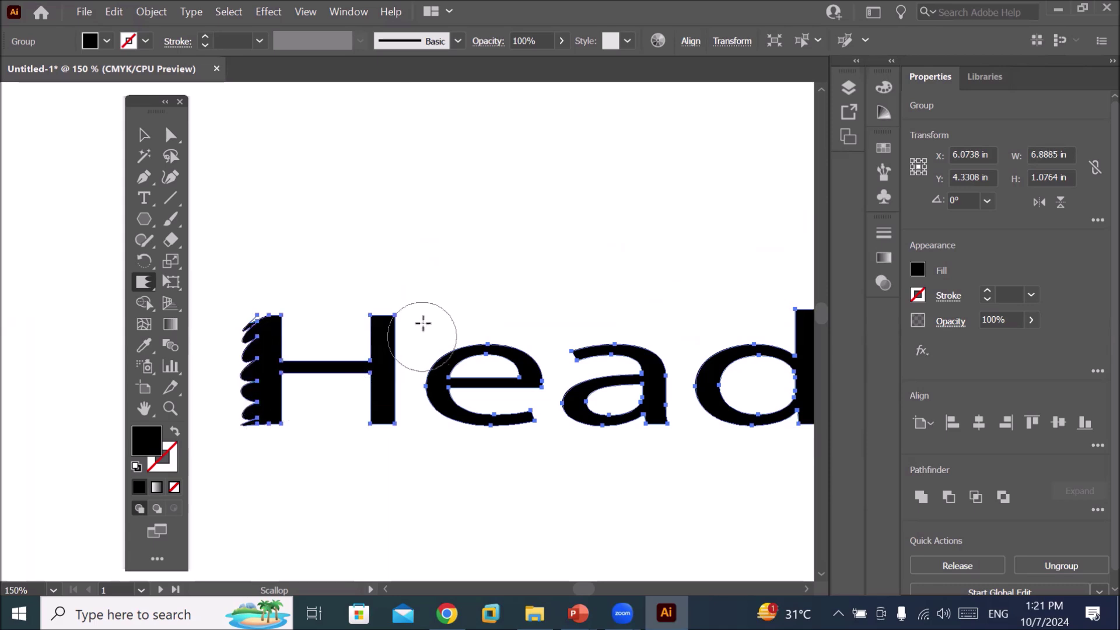
pyautogui.moveTo(409, 322); pyautogui.dragTo(415, 431)
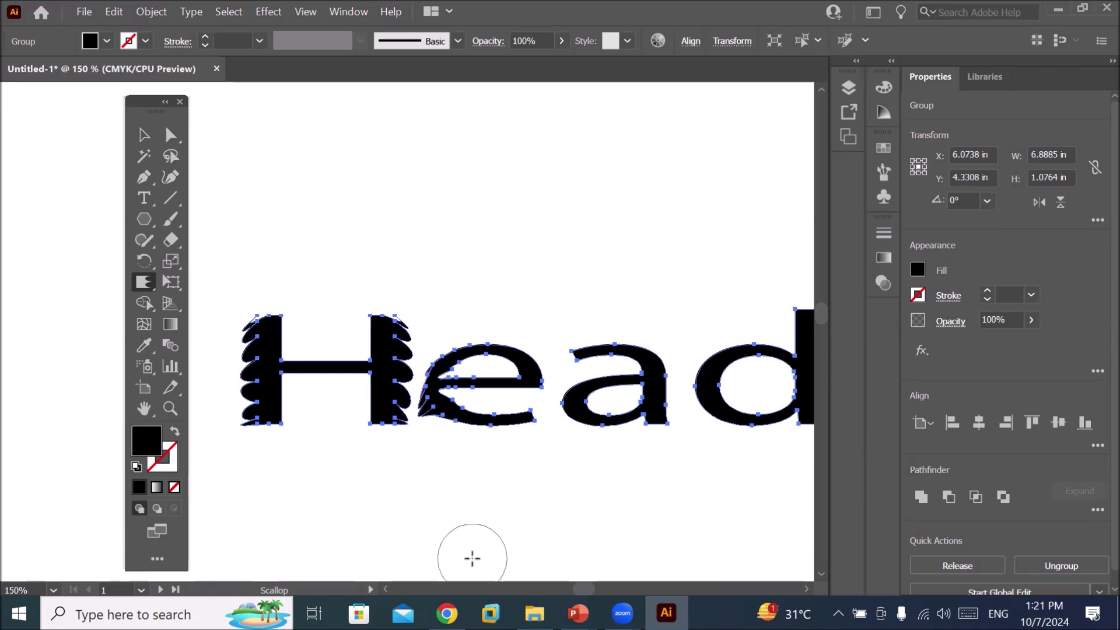
pyautogui.moveTo(317, 380); pyautogui.dragTo(322, 390)
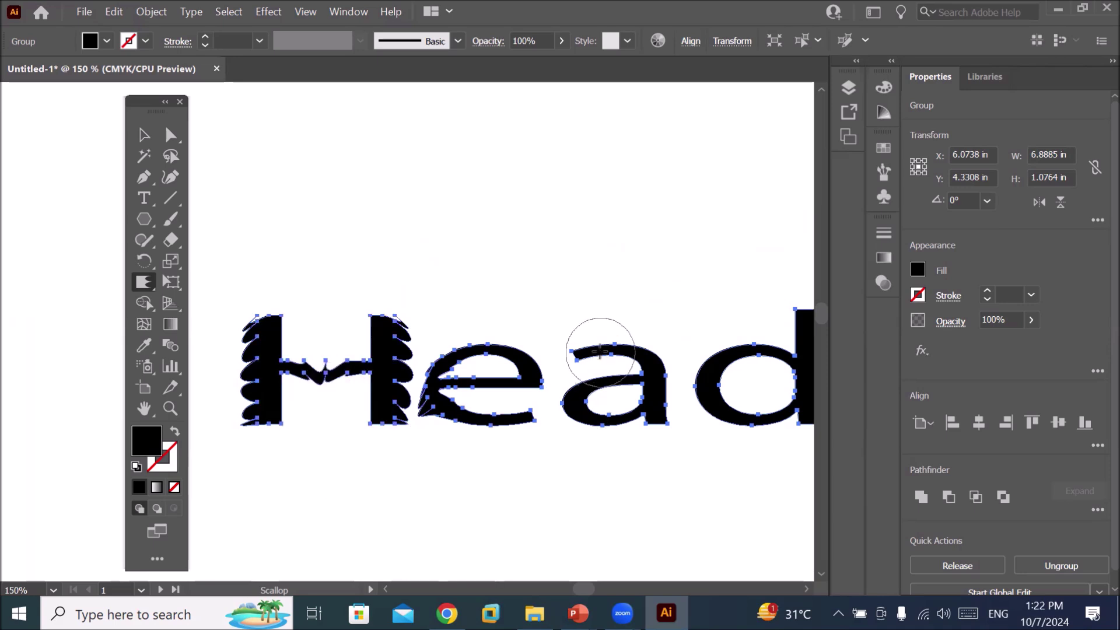
pyautogui.moveTo(598, 344)
pyautogui.mouseDown()
pyautogui.moveTo(696, 349)
pyautogui.moveTo(585, 344)
pyautogui.moveTo(663, 454)
pyautogui.mouseUp()
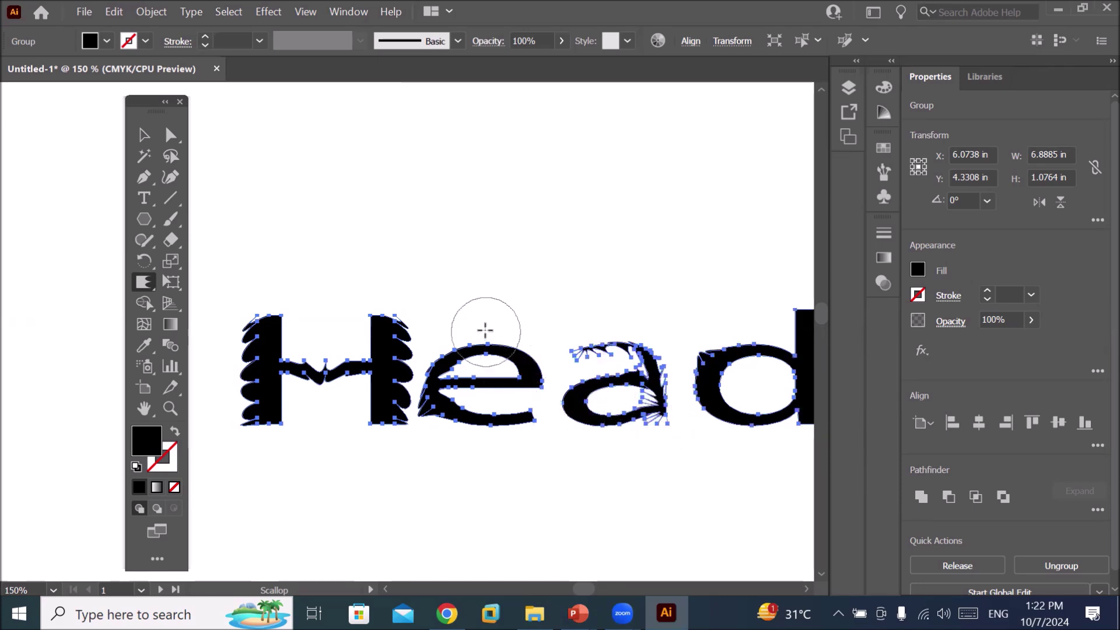
pyautogui.keyDown('alt'); pyautogui.scroll(-3, 485, 329); pyautogui.keyUp('alt')
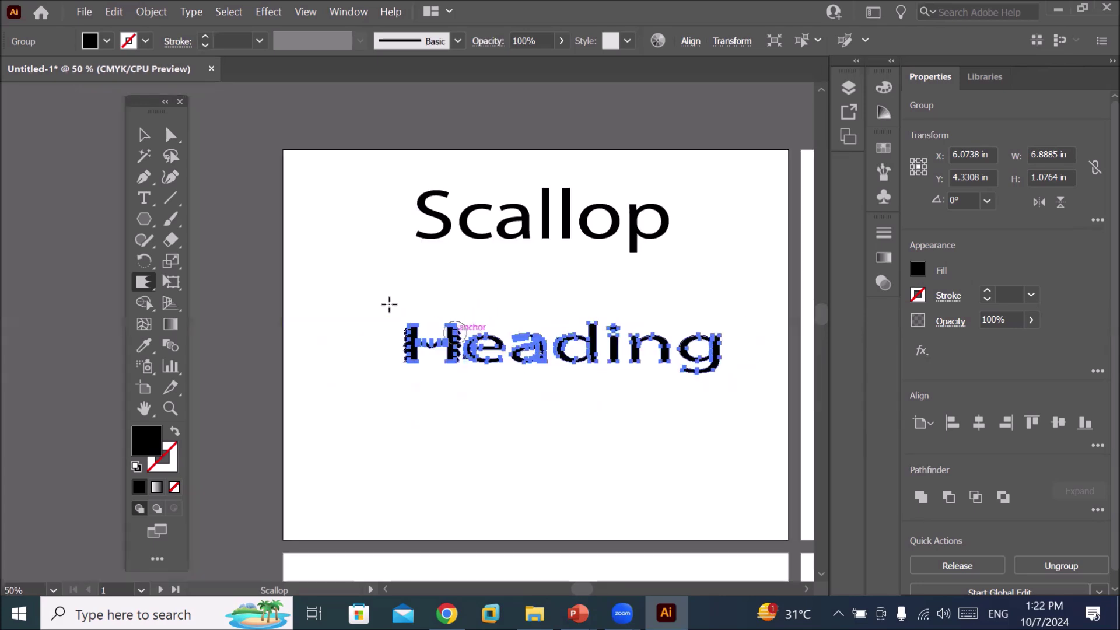
# - Draw a wide rectangle below the distorted Heading text
pyautogui.click(142, 224)
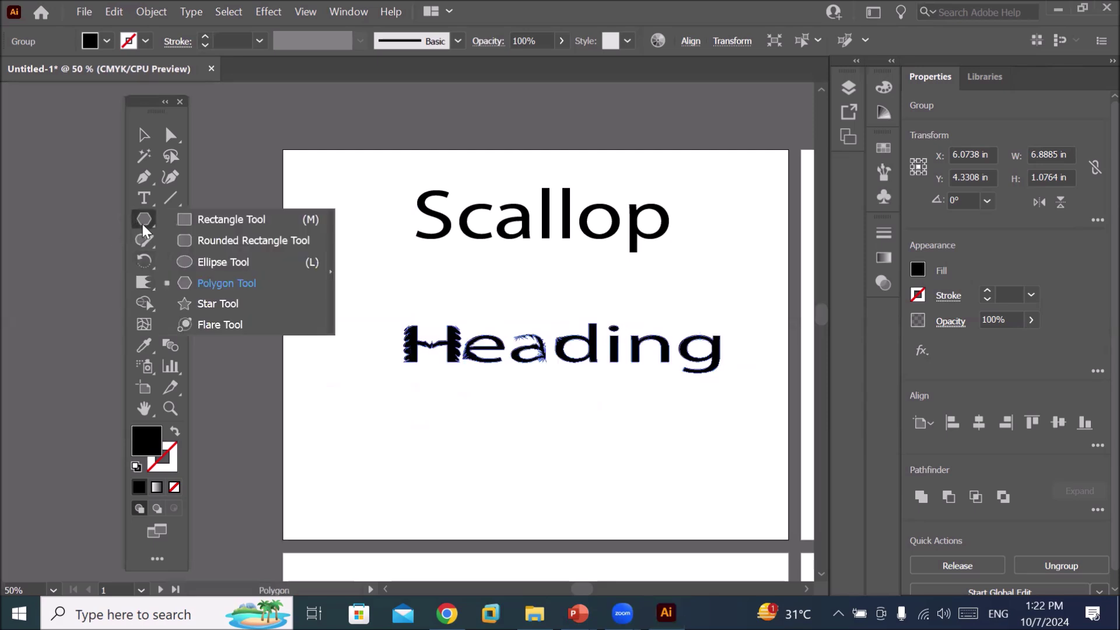
pyautogui.click(202, 221)
pyautogui.moveTo(353, 394); pyautogui.dragTo(761, 480)
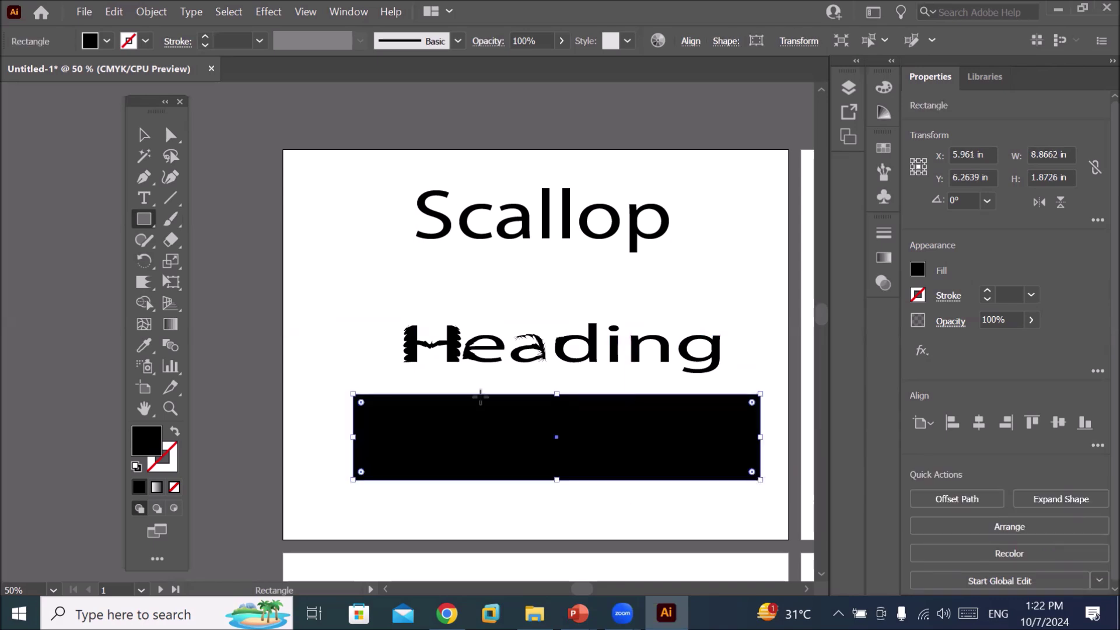
# - Give the rectangle default colours, a 5 pt black stroke and a cyan fill
pyautogui.click(136, 467)
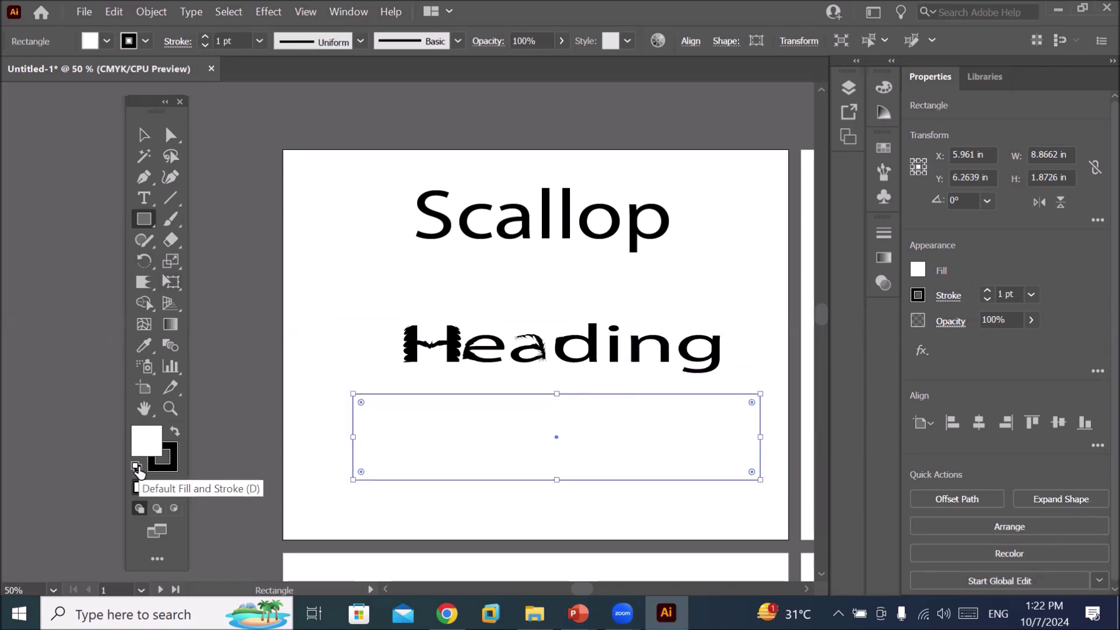
pyautogui.click(205, 37)
pyautogui.click(205, 37)
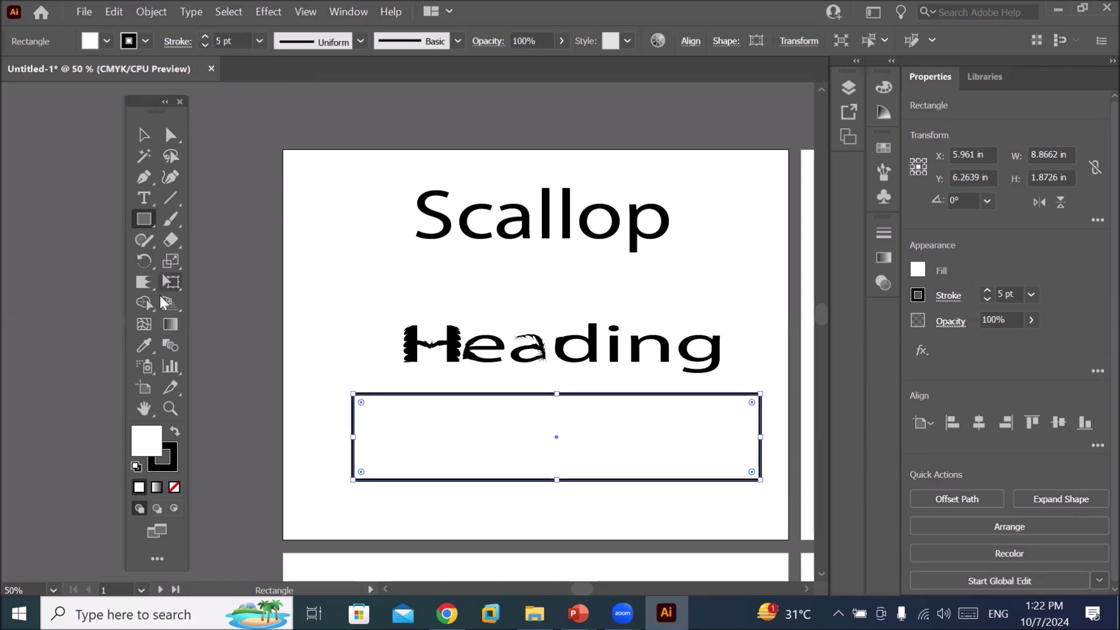
pyautogui.click(106, 42)
pyautogui.click(96, 70)
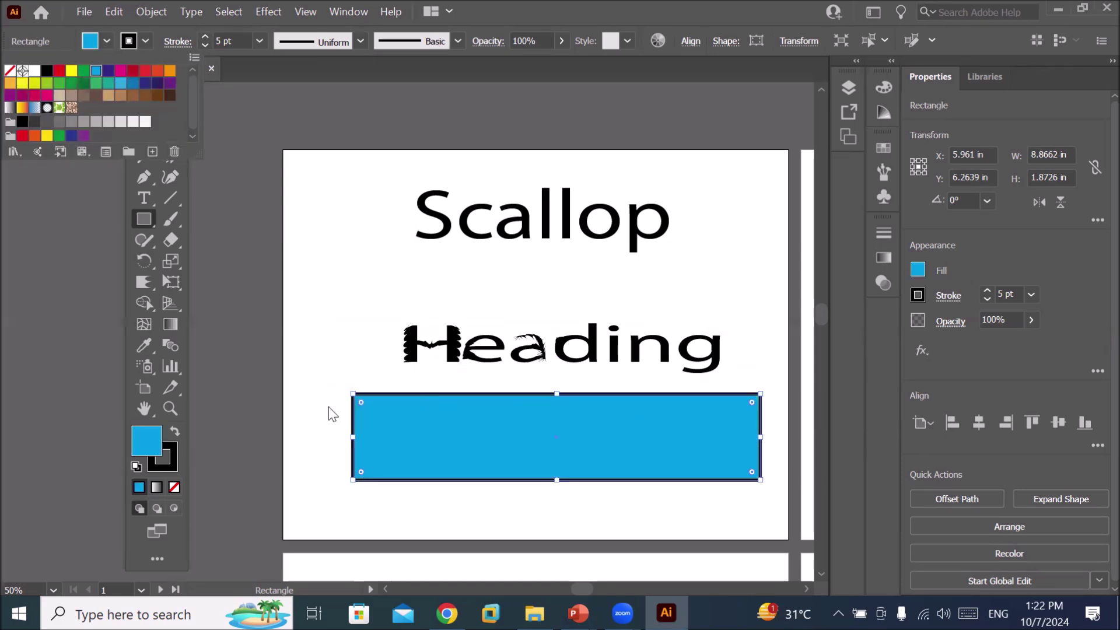
pyautogui.click(146, 285)
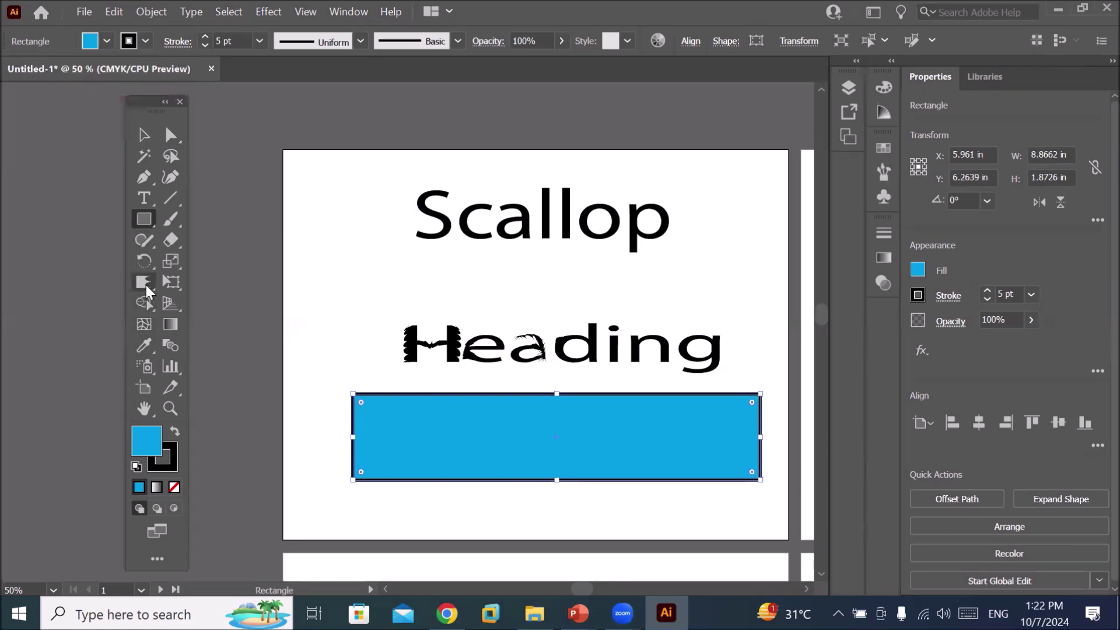
pyautogui.click(146, 286)
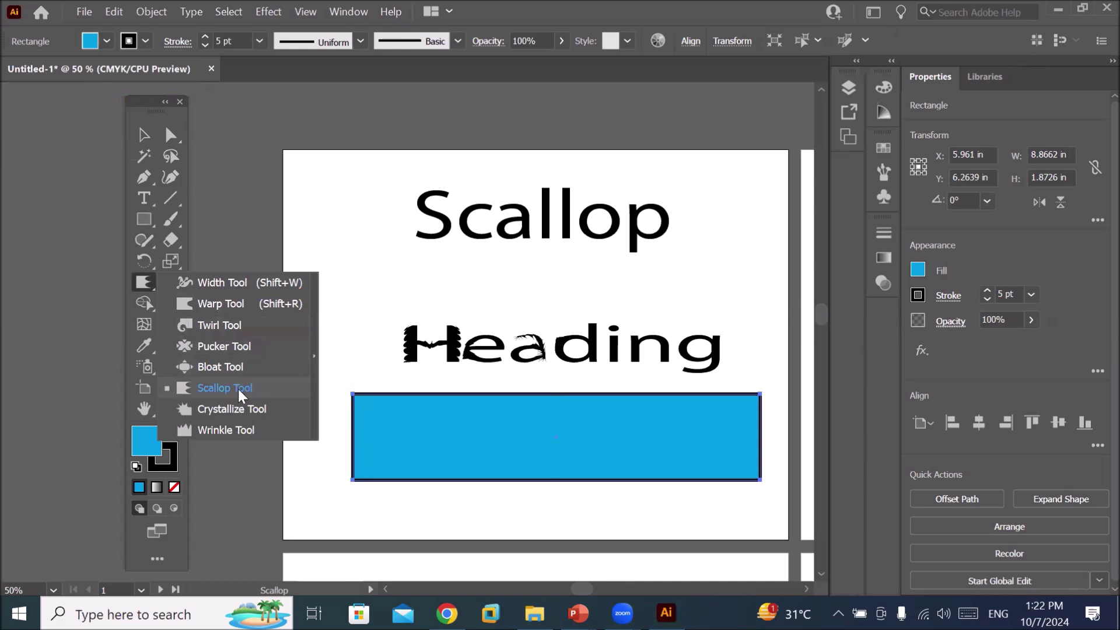
# - Reset the Scallop tool options to default: 1.3889 in brush size and 50% intensity
pyautogui.click(238, 390)
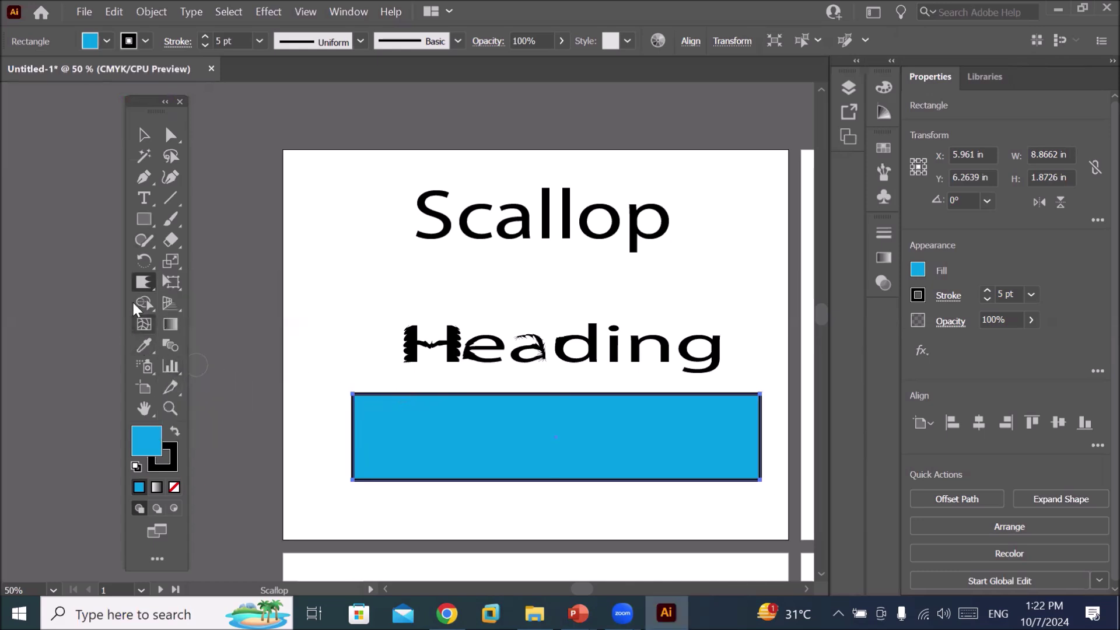
pyautogui.doubleClick(140, 283)
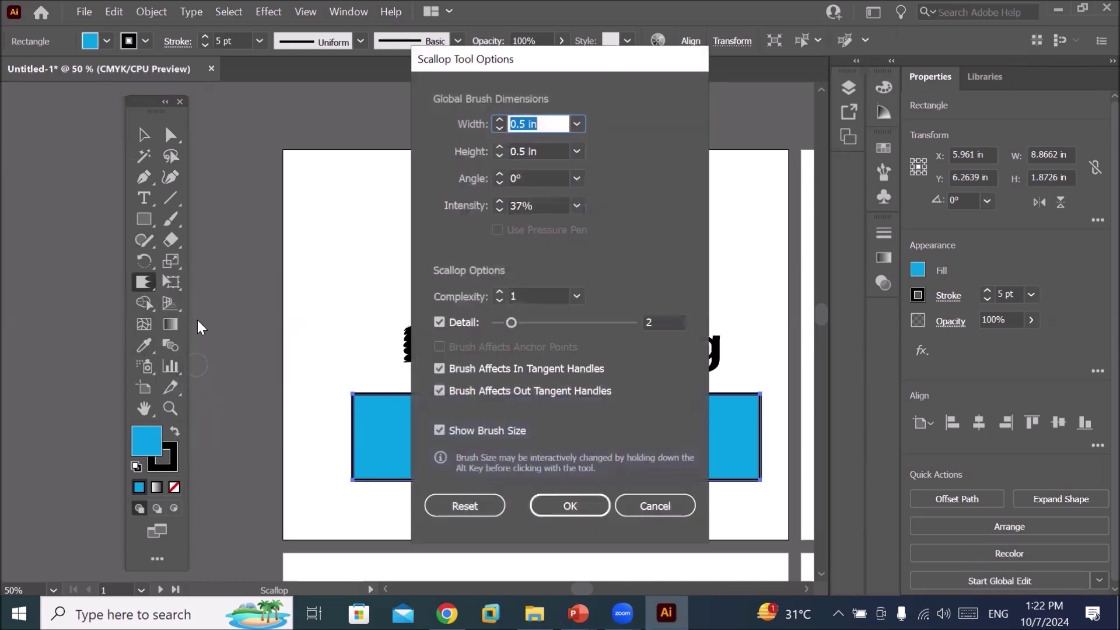
pyautogui.click(466, 503)
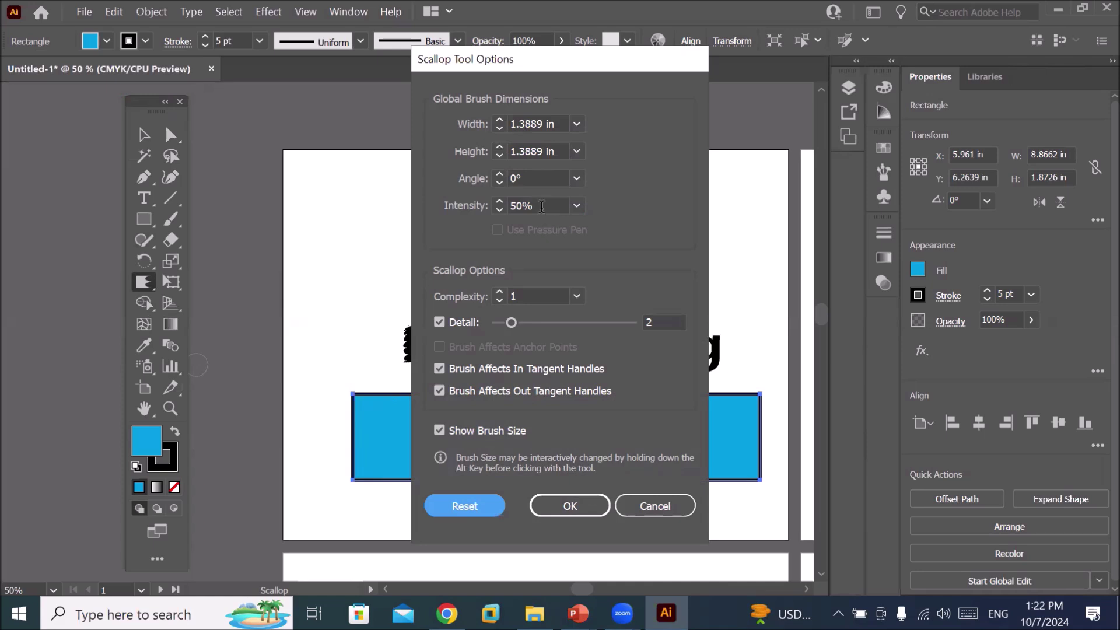
pyautogui.click(558, 505)
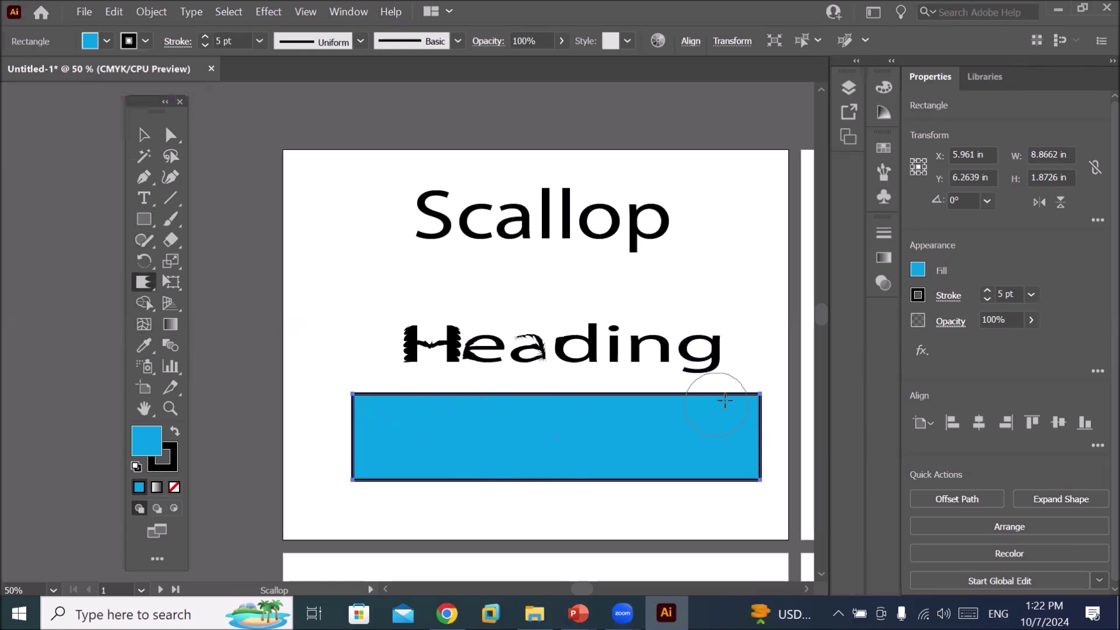
# - Move the Heading text up directly beneath Scallop, then select the blue rectangle
pyautogui.click(144, 134)
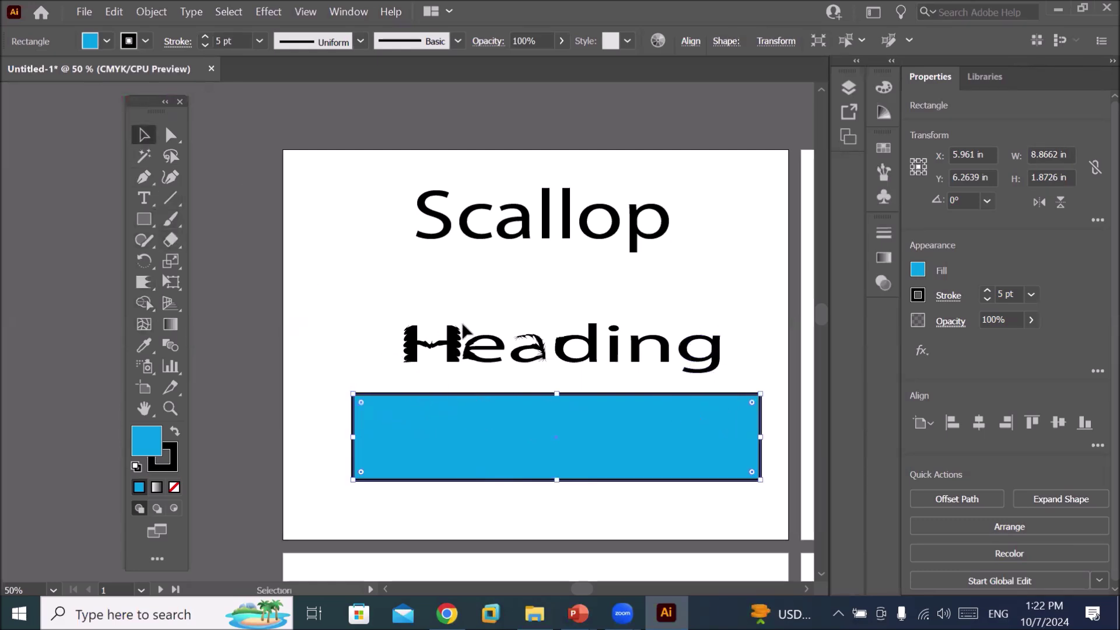
pyautogui.moveTo(447, 350); pyautogui.dragTo(445, 283)
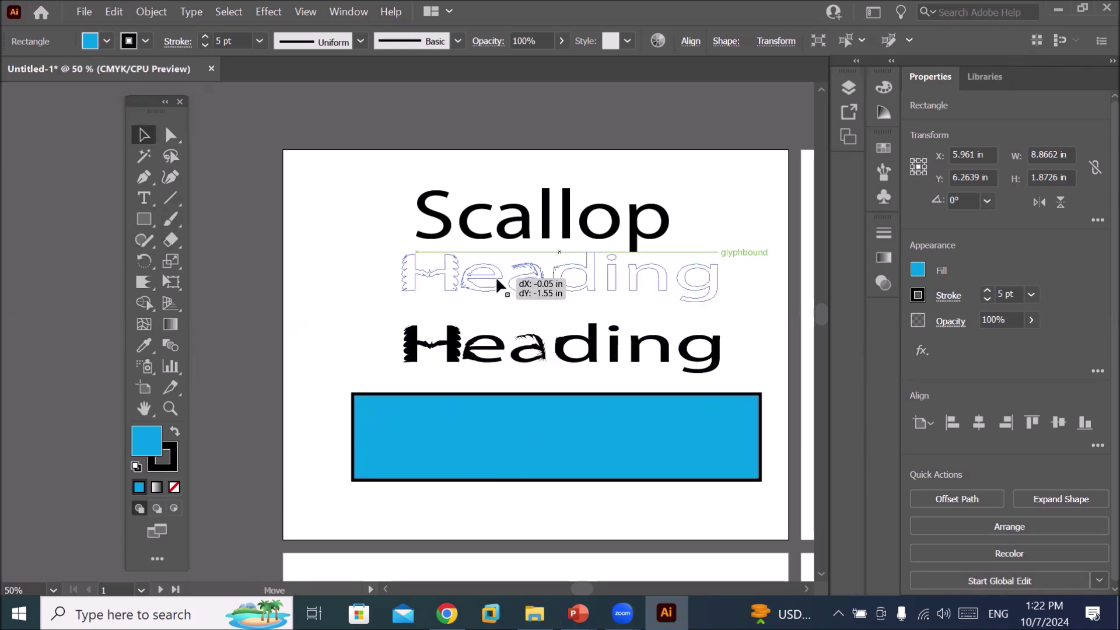
pyautogui.click(144, 283)
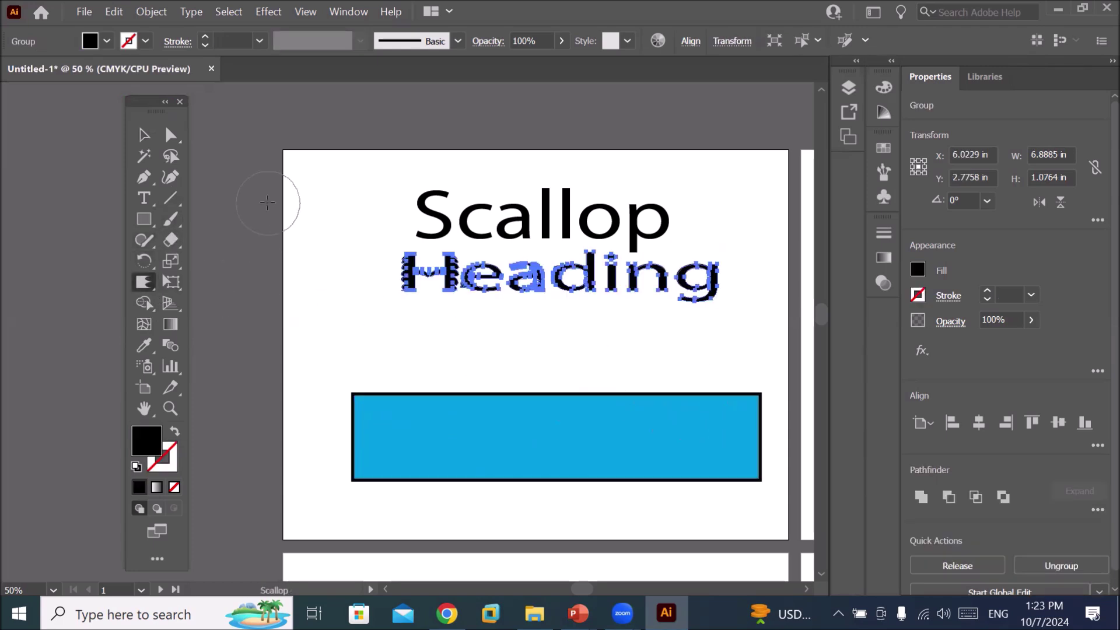
pyautogui.click(142, 138)
pyautogui.click(588, 428)
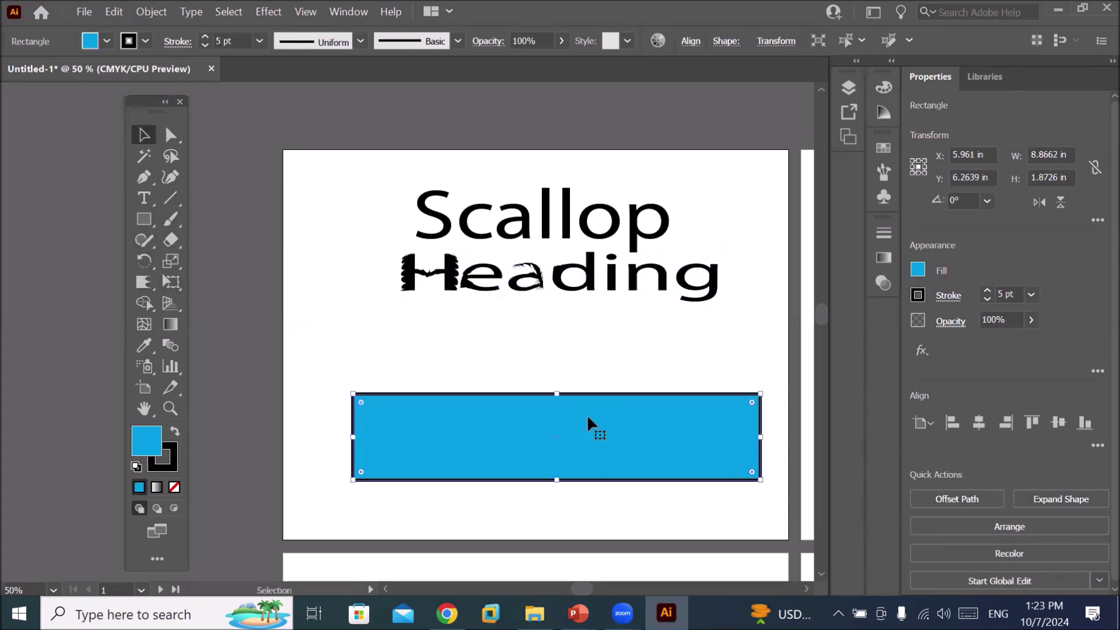
# - Scallop the cyan rectangle's top edge into waves and set its stroke to None
pyautogui.click(144, 282)
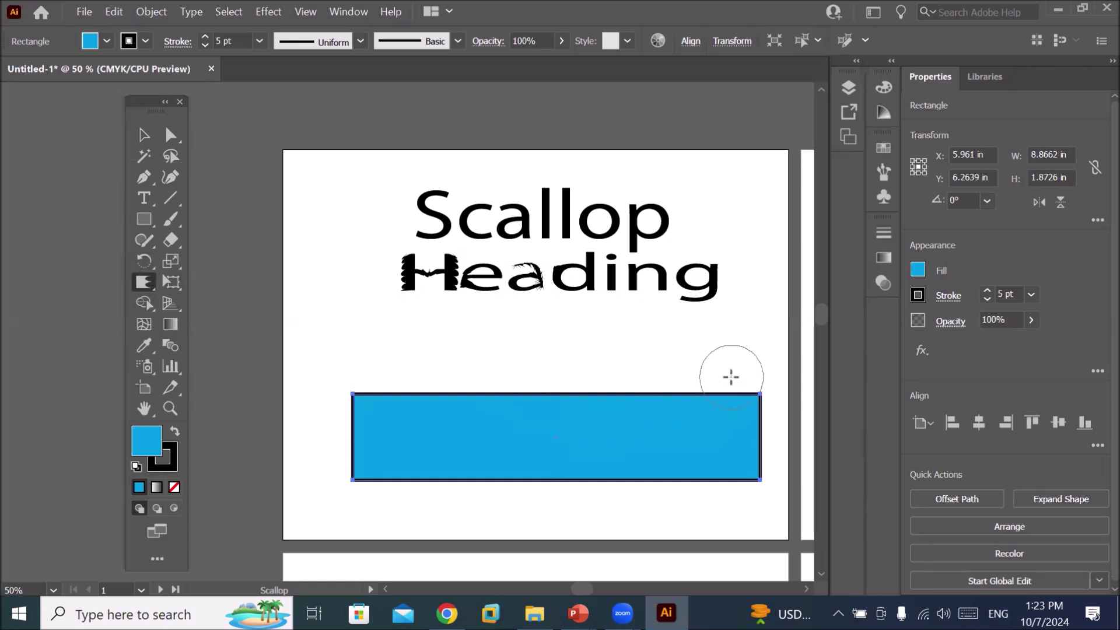
pyautogui.moveTo(731, 376); pyautogui.dragTo(353, 378)
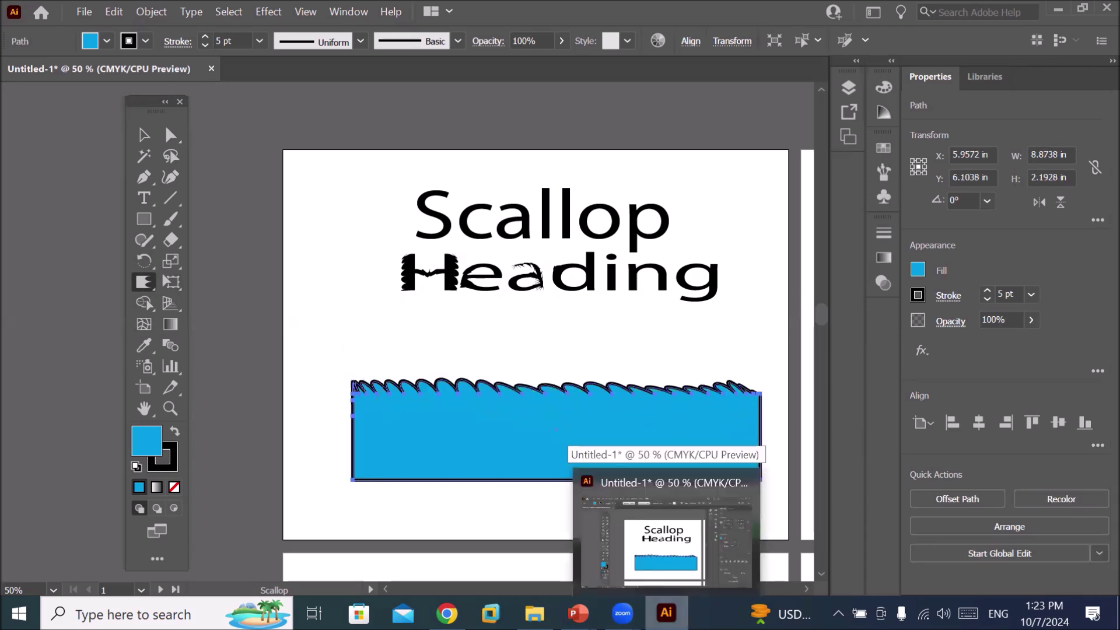
pyautogui.click(145, 41)
pyautogui.click(10, 70)
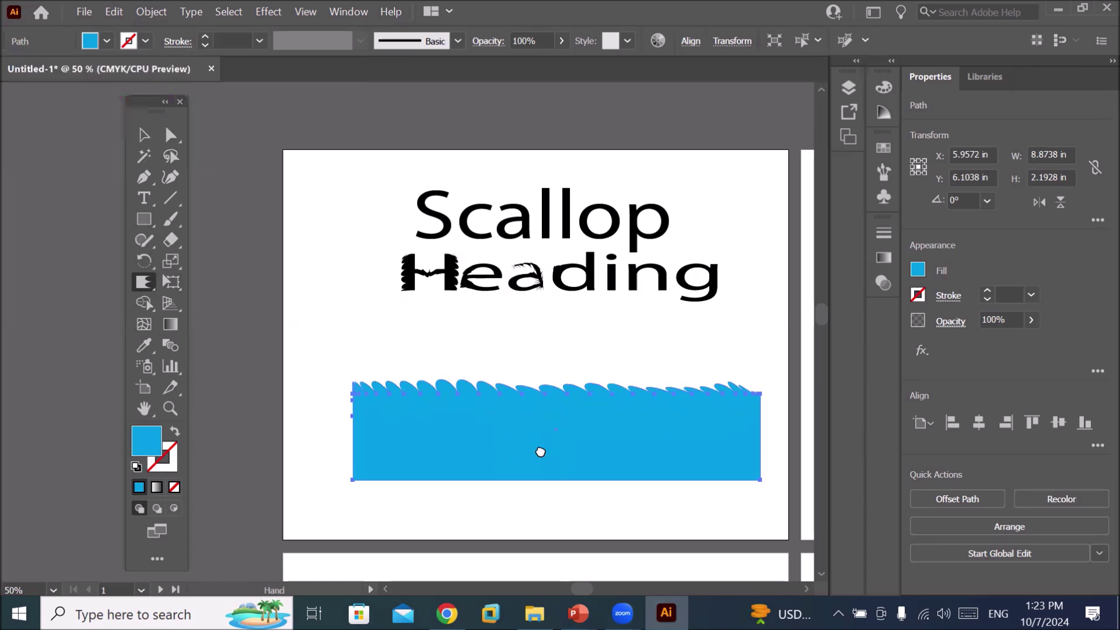
pyautogui.moveTo(540, 450); pyautogui.dragTo(402, 290)
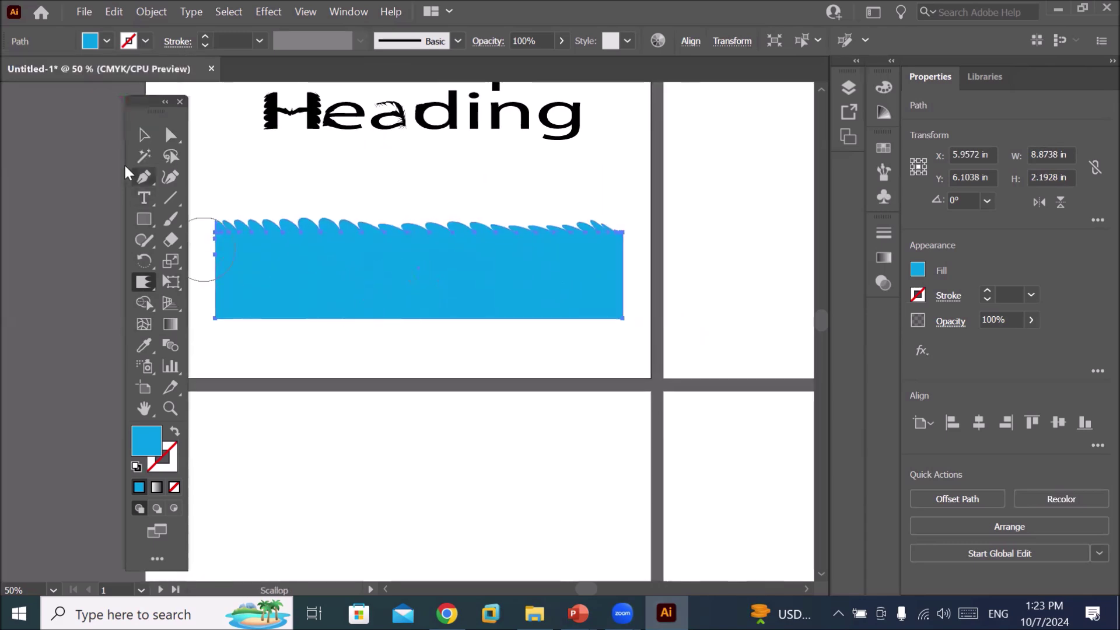
pyautogui.click(144, 135)
# - Stretch the wave shape across the first artboard's bottom, about 2.36 in tall
pyautogui.moveTo(364, 302); pyautogui.dragTo(397, 363)
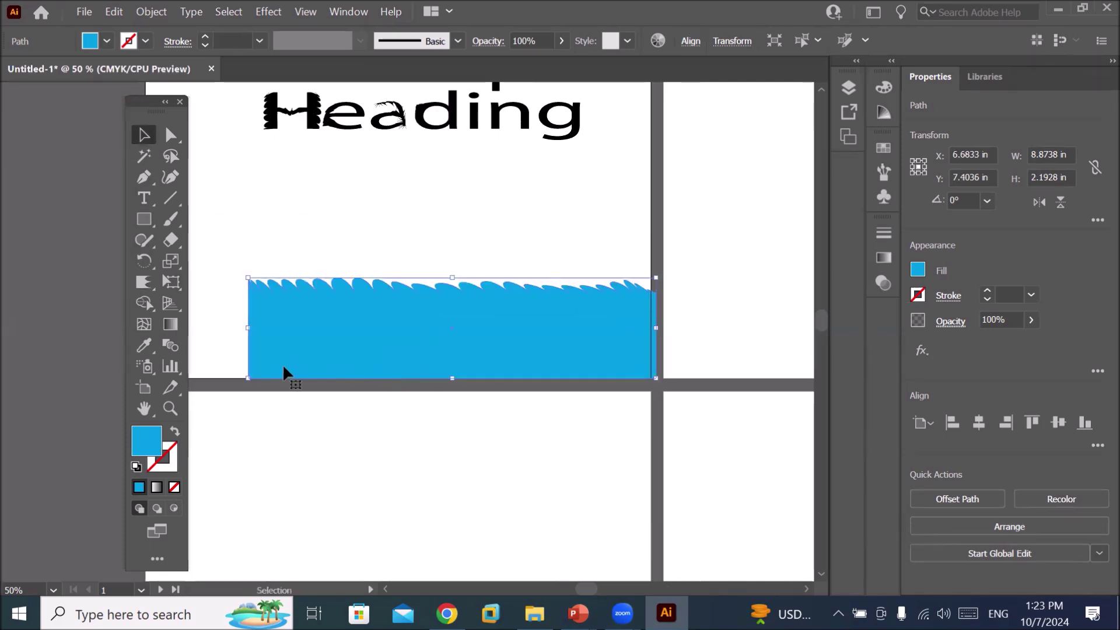
pyautogui.moveTo(141, 102)
pyautogui.mouseDown()
pyautogui.moveTo(108, 127)
pyautogui.moveTo(76, 127)
pyautogui.mouseUp()
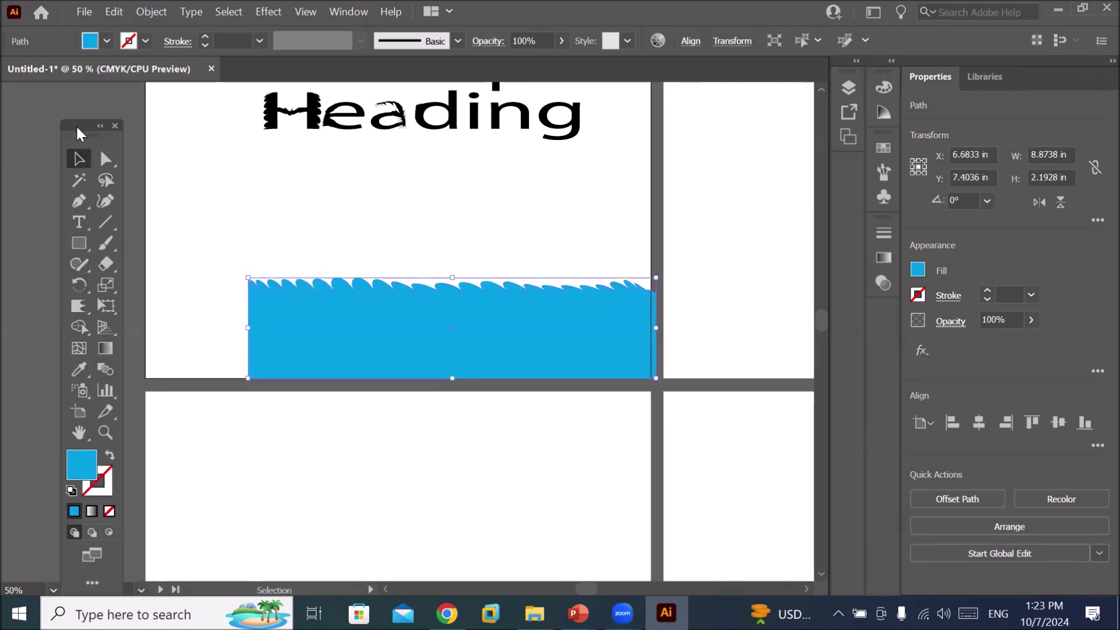
pyautogui.moveTo(249, 329); pyautogui.dragTo(146, 328)
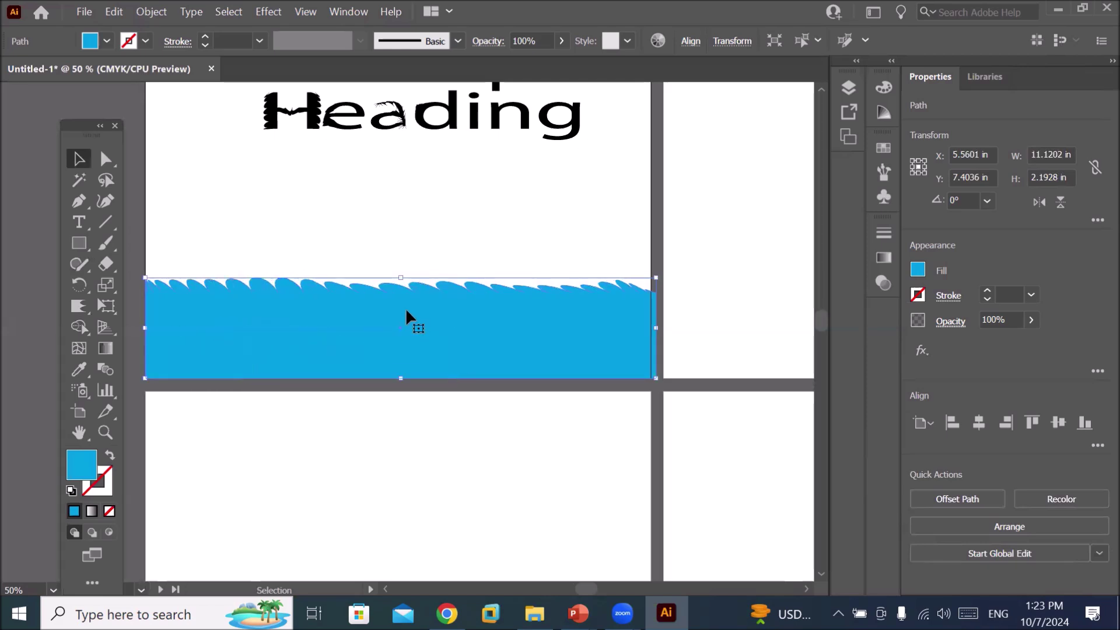
pyautogui.moveTo(404, 279); pyautogui.dragTo(403, 341)
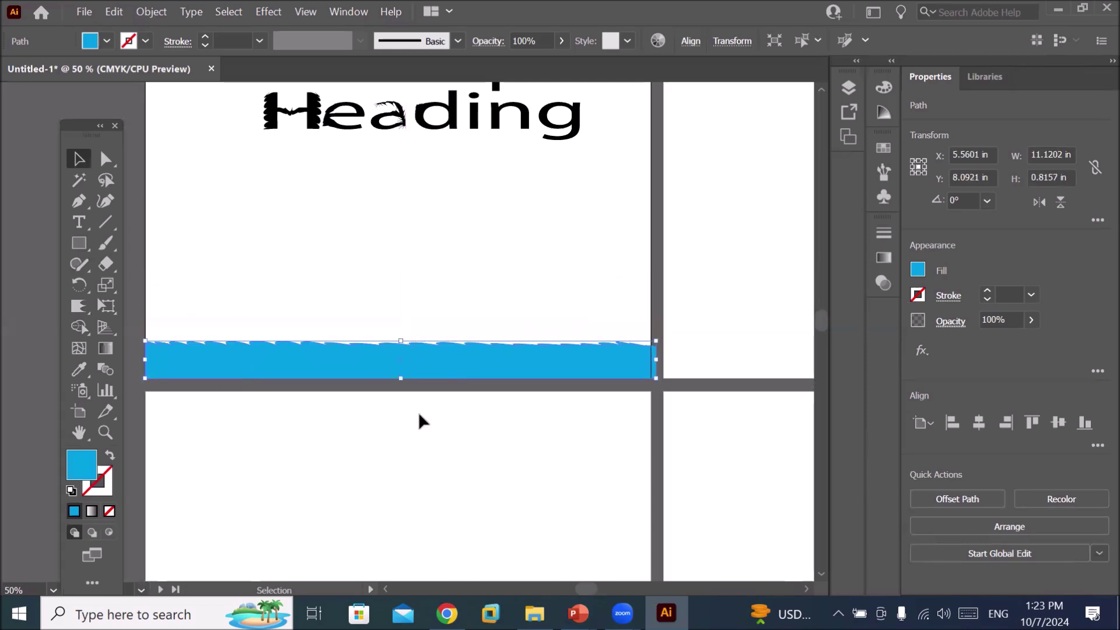
pyautogui.moveTo(398, 341); pyautogui.dragTo(401, 270)
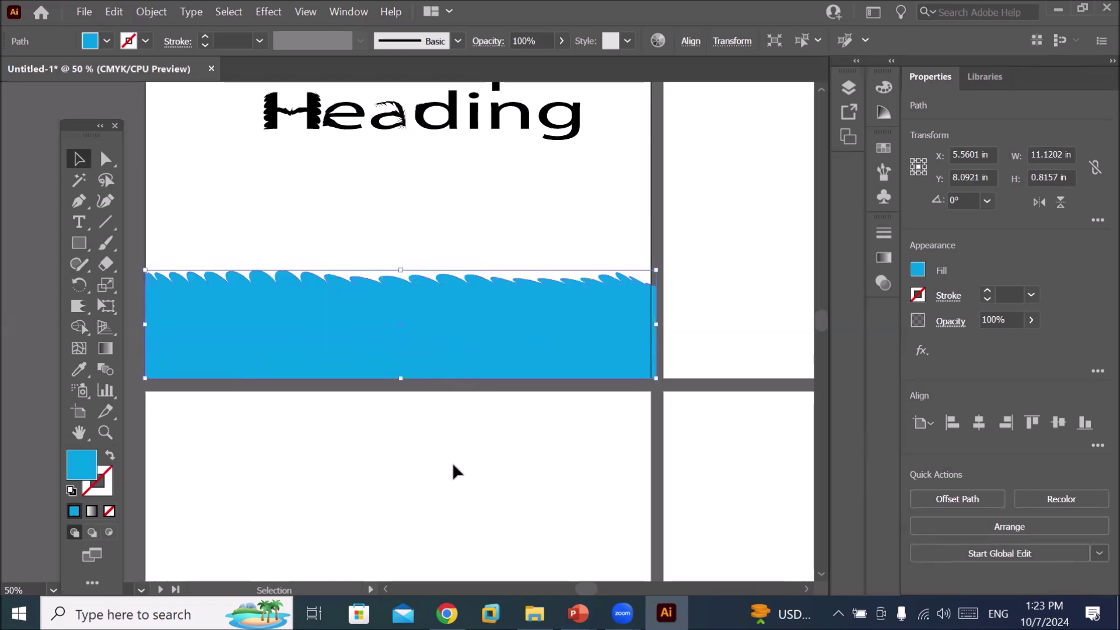
pyautogui.hotkey('ctrl', '-')
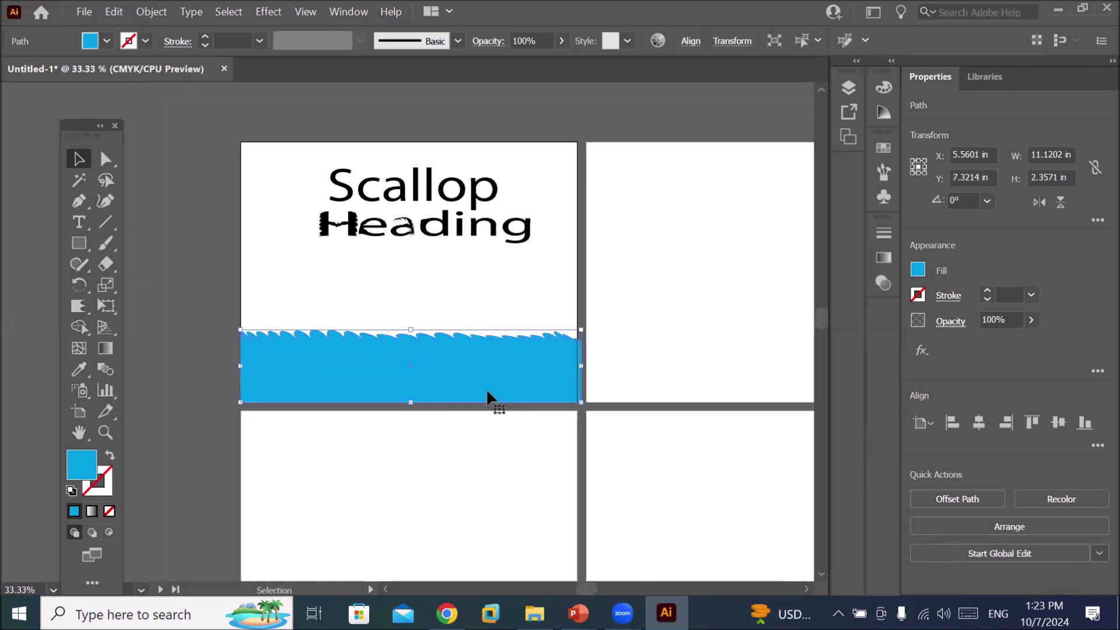
pyautogui.moveTo(613, 426)
pyautogui.mouseDown()
pyautogui.moveTo(502, 372)
pyautogui.moveTo(441, 367)
pyautogui.mouseUp()
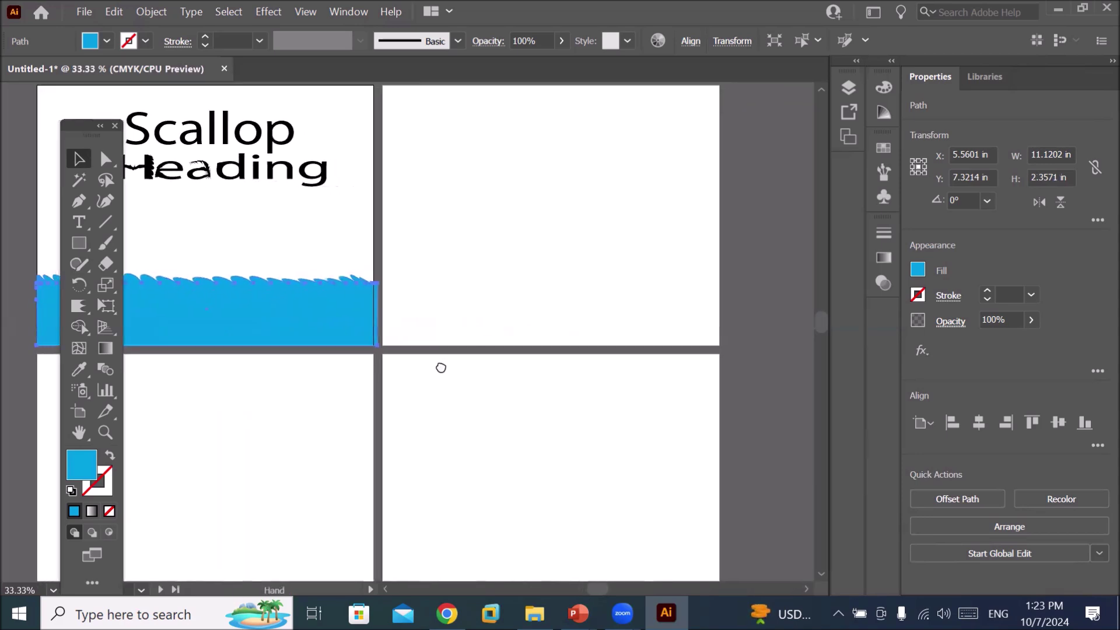
pyautogui.click(79, 245)
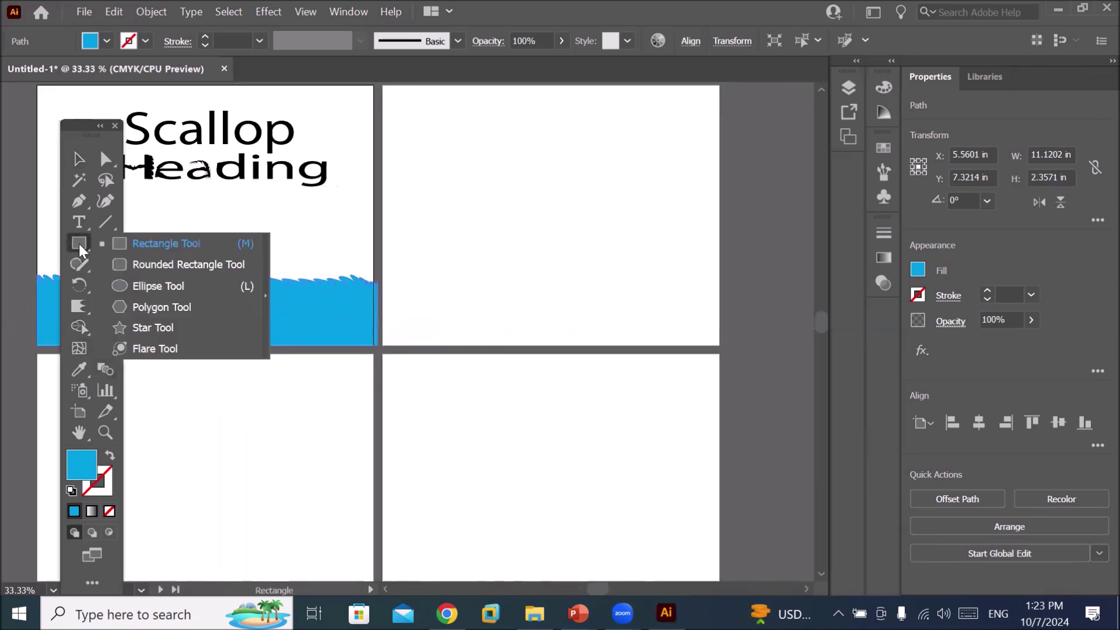
# - Draw a second cyan rectangle, about 9.8 by 2.5 in, on the second artboard
pyautogui.click(164, 244)
pyautogui.moveTo(405, 259); pyautogui.dragTo(676, 329)
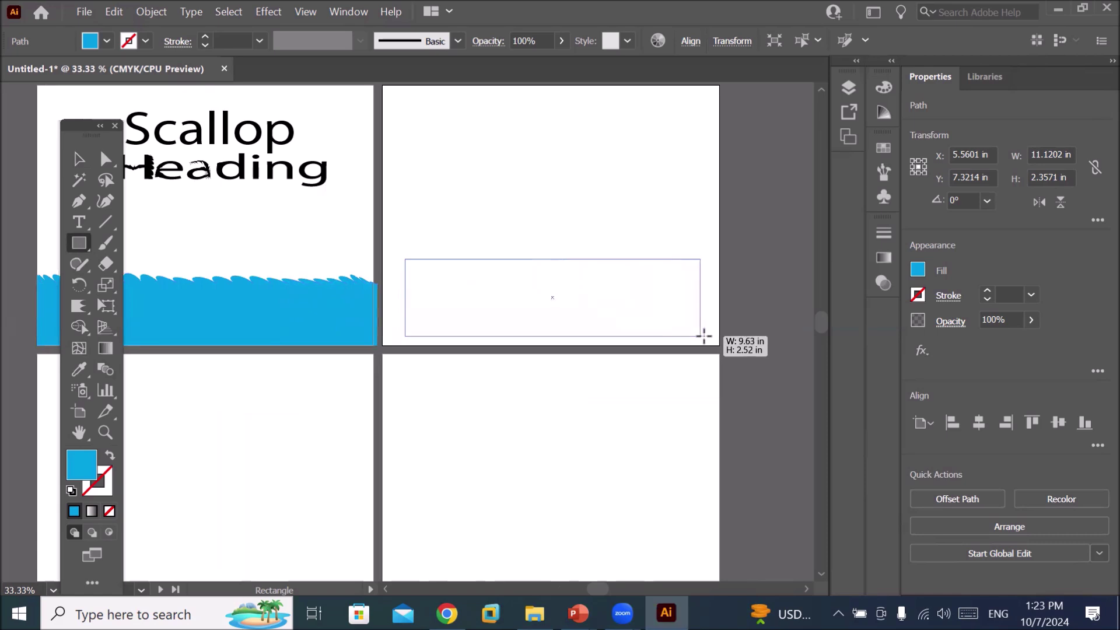
pyautogui.moveTo(676, 328); pyautogui.dragTo(706, 336)
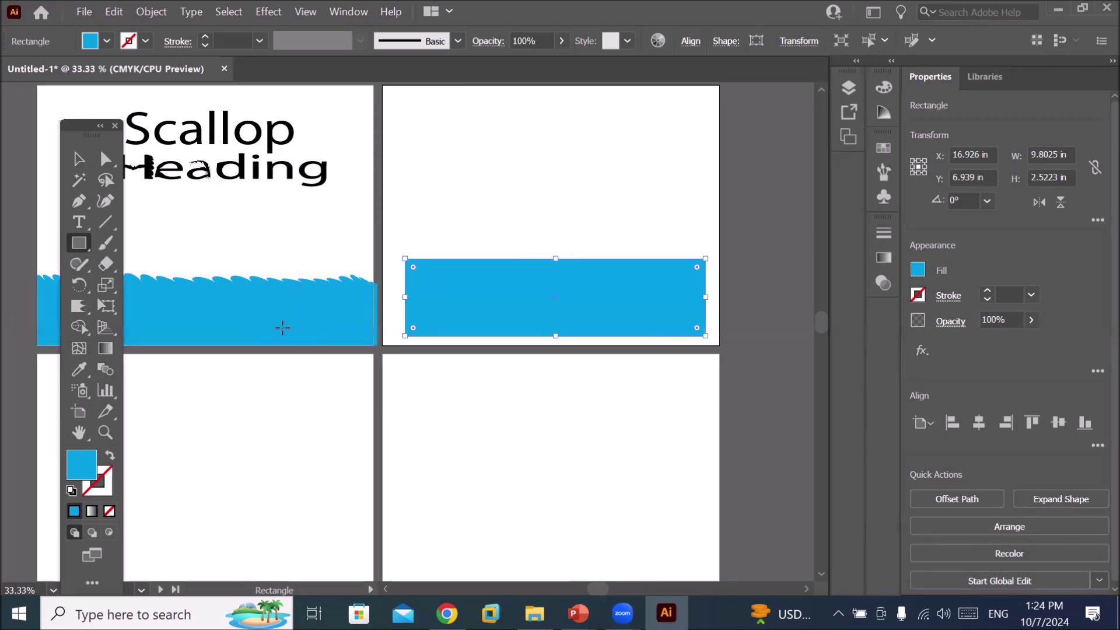
pyautogui.click(78, 309)
pyautogui.scroll(4, 683, 265)
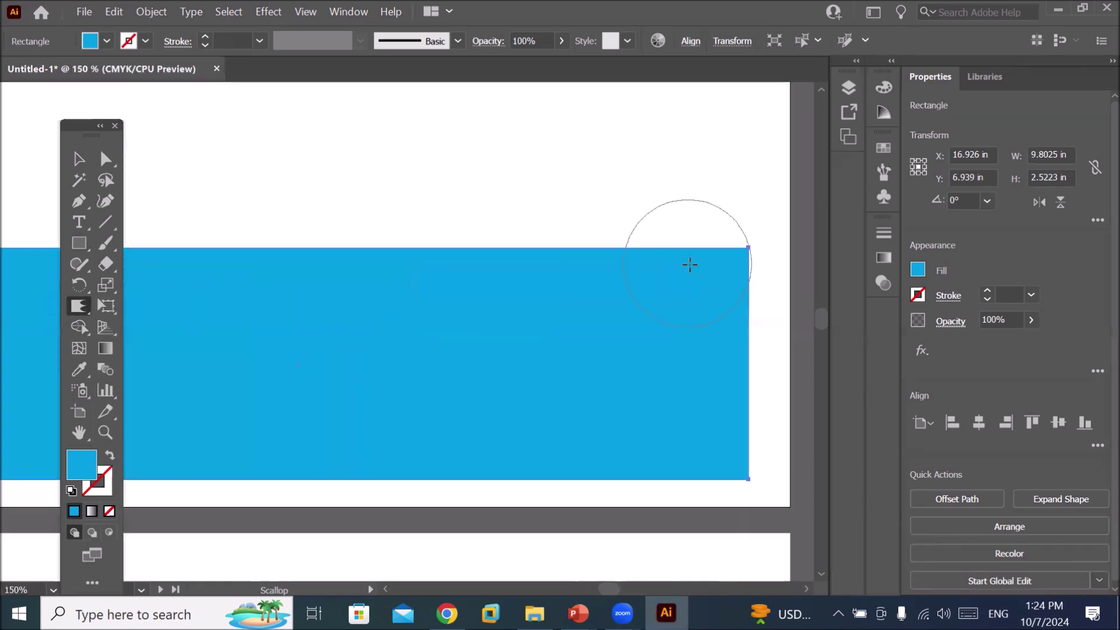
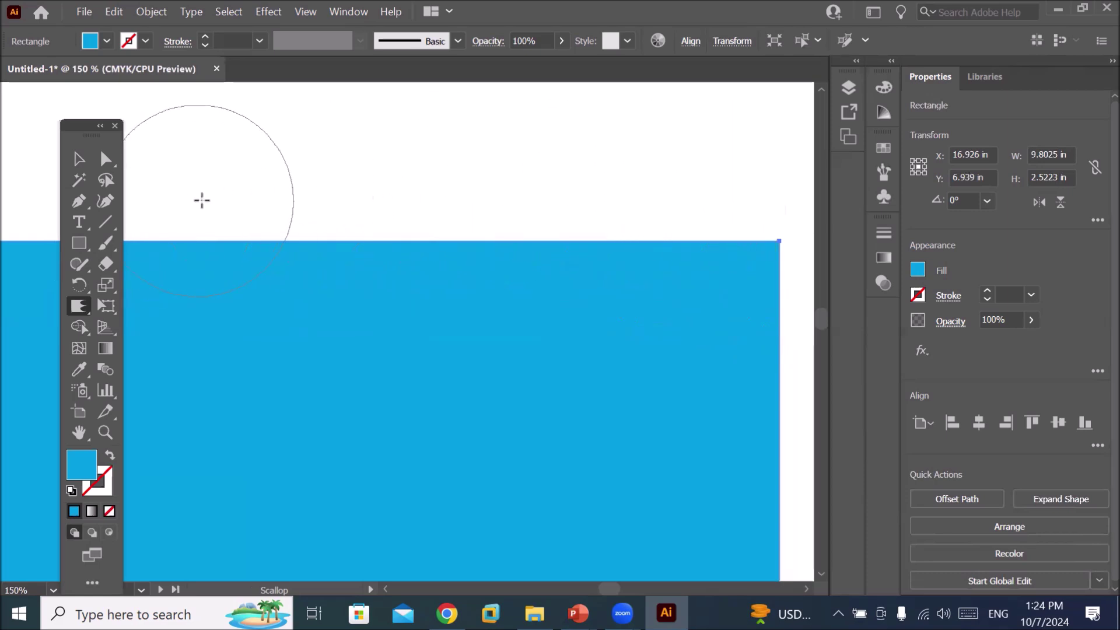
# - Scallop the rectangle's top and top-left edges, then undo the attempt
pyautogui.scroll(-1, 283, 191)
pyautogui.scroll(-1, 287, 195)
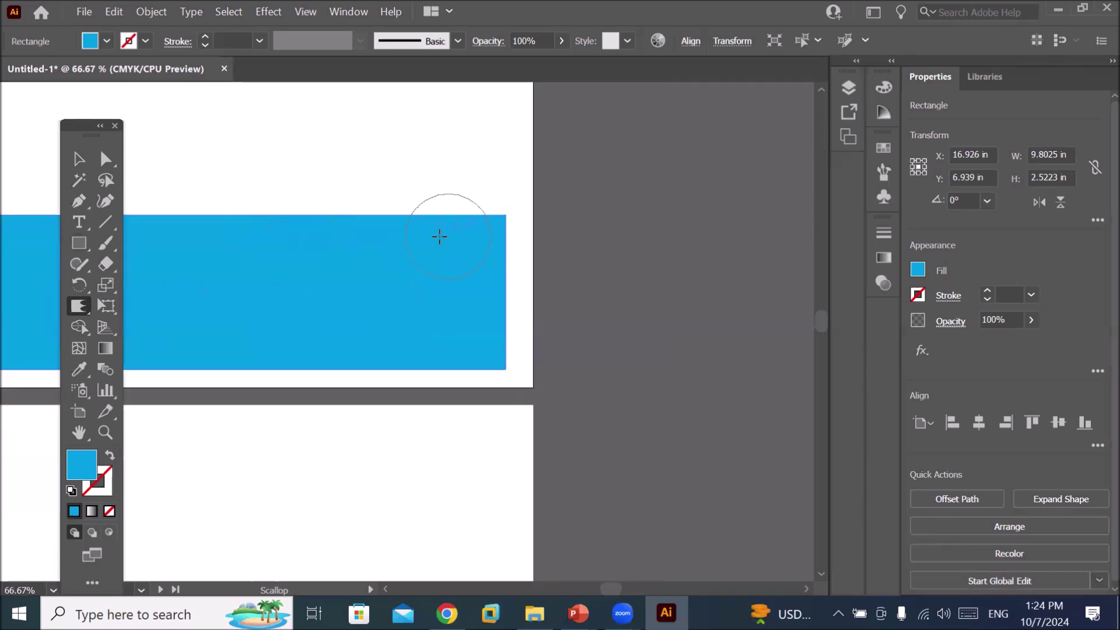
pyautogui.moveTo(341, 242); pyautogui.dragTo(245, 245)
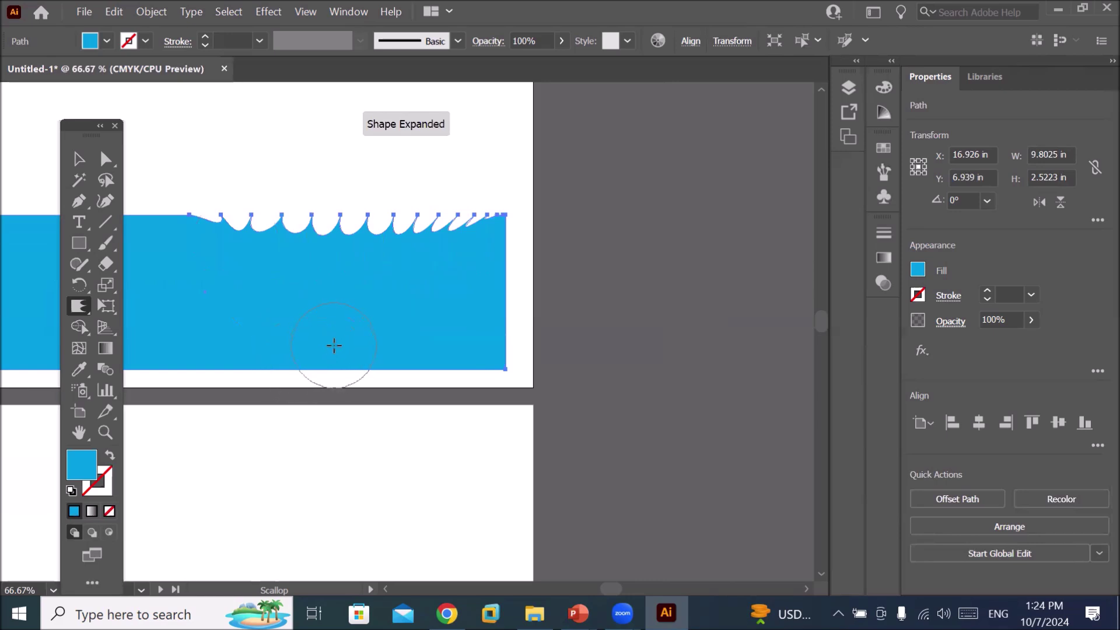
pyautogui.moveTo(243, 296)
pyautogui.mouseDown()
pyautogui.moveTo(475, 295)
pyautogui.moveTo(585, 315)
pyautogui.mouseUp()
pyautogui.moveTo(516, 235); pyautogui.dragTo(500, 257)
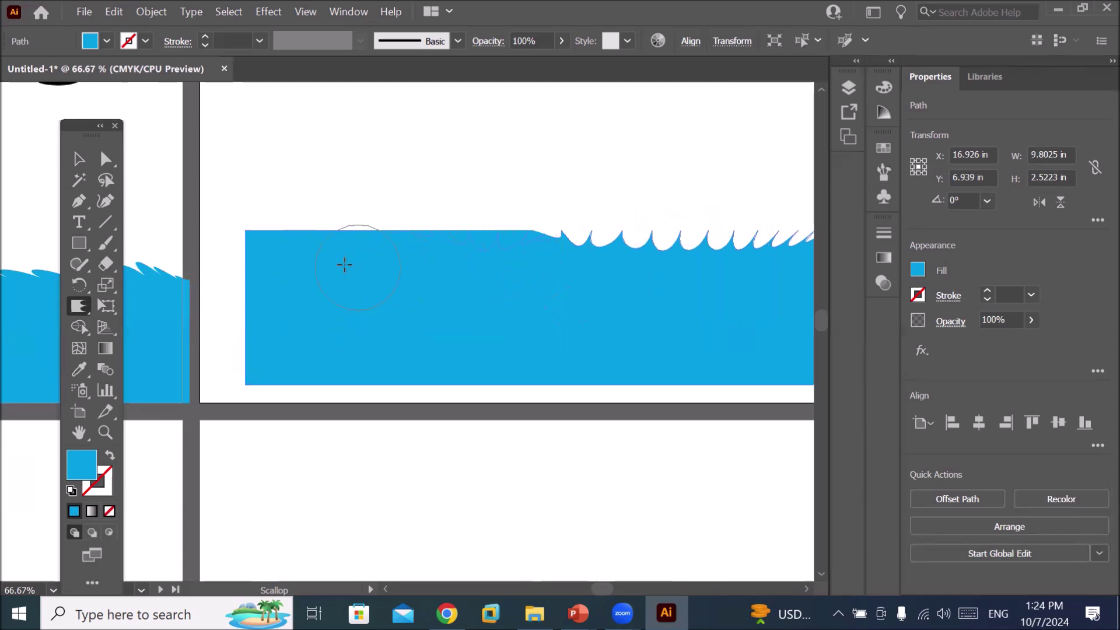
pyautogui.moveTo(440, 266); pyautogui.dragTo(237, 251)
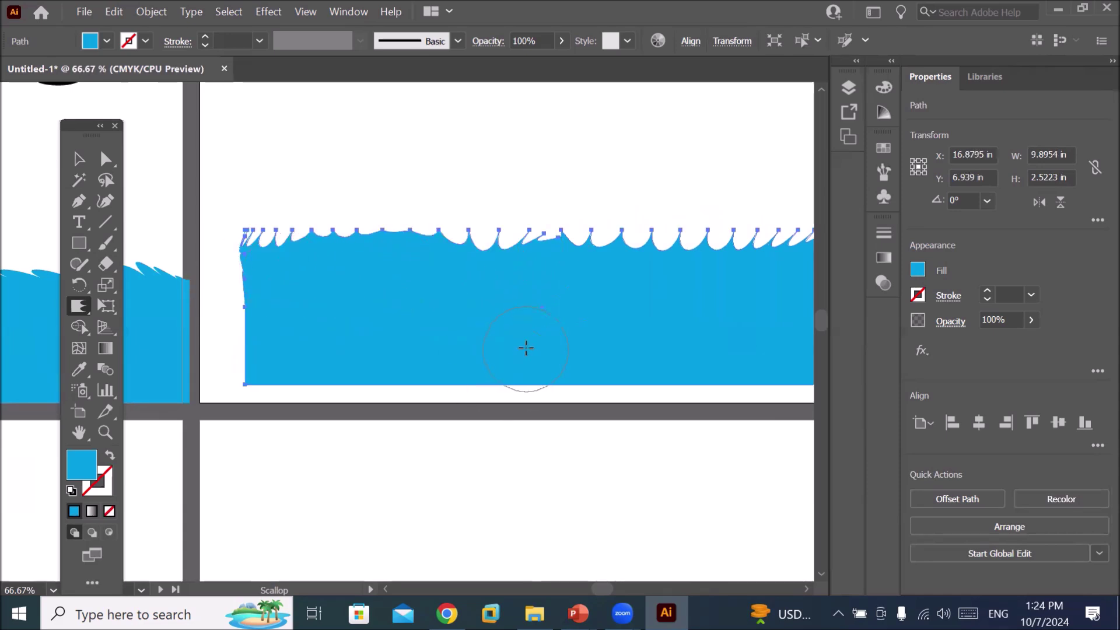
pyautogui.scroll(-1, 525, 347)
pyautogui.scroll(-1, 525, 346)
pyautogui.press('ctrl')
pyautogui.hotkey('ctrl', 'z')
pyautogui.hotkey('ctrl', 'z')
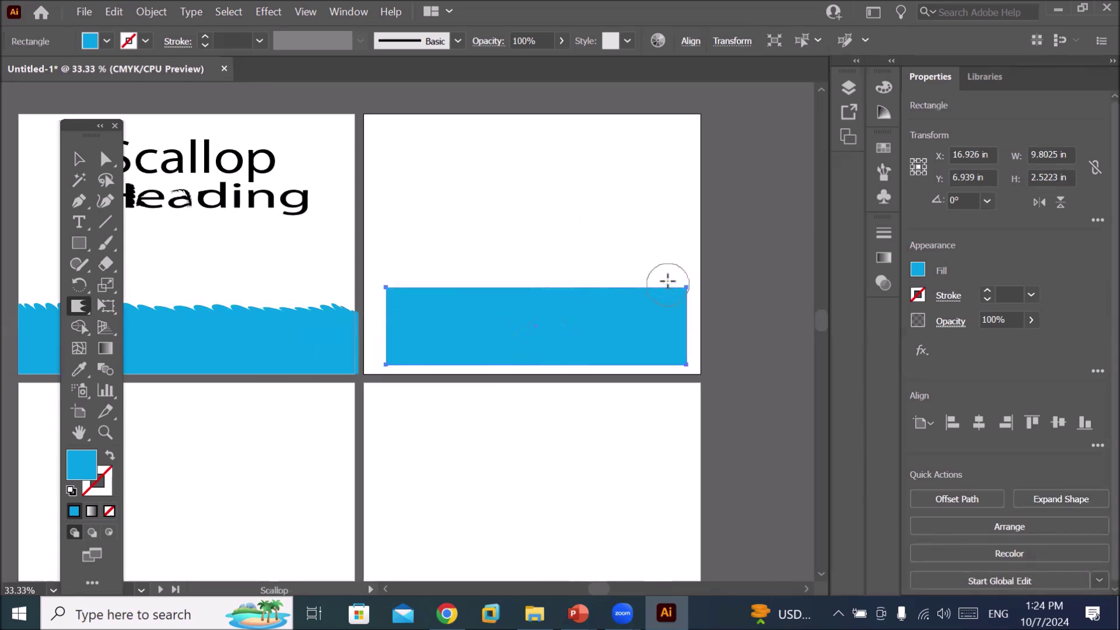
# - Scallop the blue rectangle's top and right edges into wavy scallops
pyautogui.moveTo(667, 278)
pyautogui.mouseDown()
pyautogui.moveTo(389, 278)
pyautogui.moveTo(369, 353)
pyautogui.moveTo(400, 370)
pyautogui.moveTo(578, 383)
pyautogui.moveTo(694, 369)
pyautogui.mouseUp()
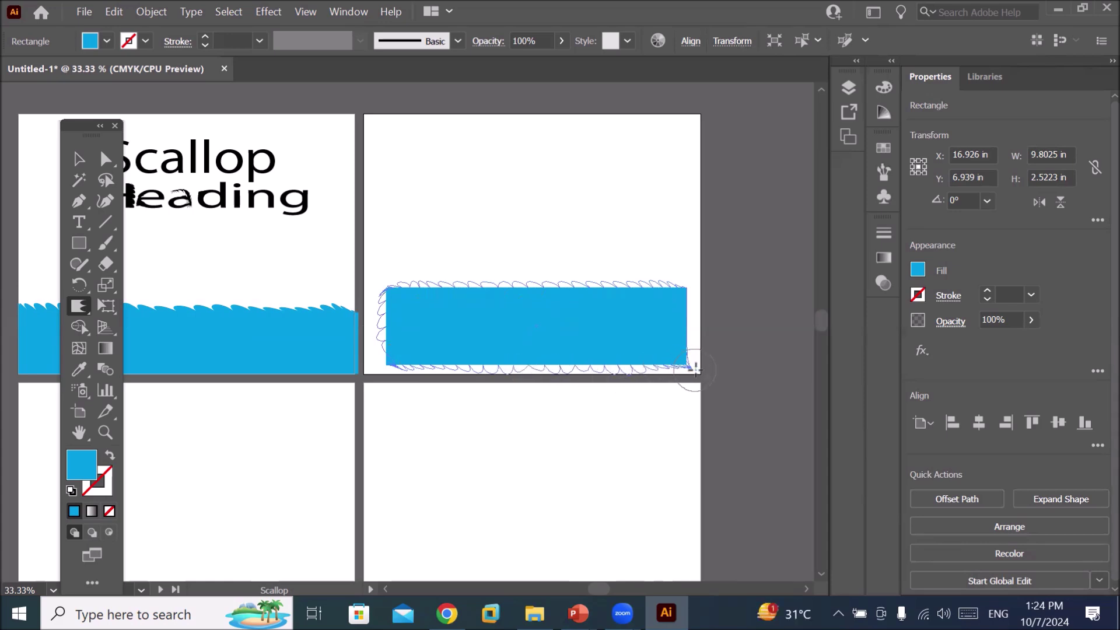
pyautogui.moveTo(697, 304); pyautogui.dragTo(693, 343)
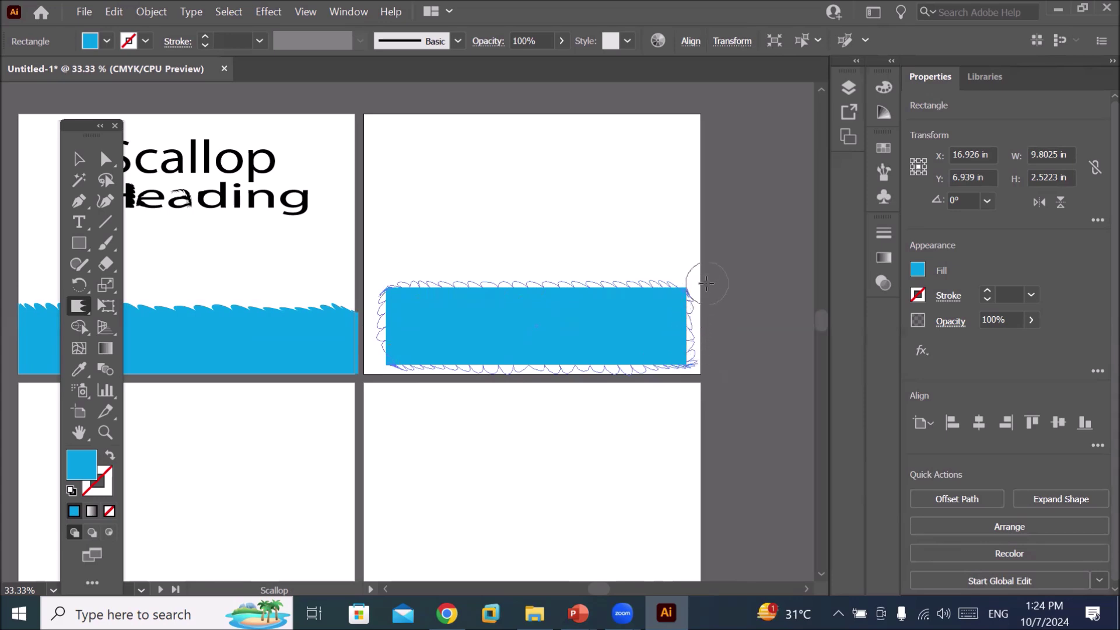
pyautogui.moveTo(703, 301); pyautogui.dragTo(694, 270)
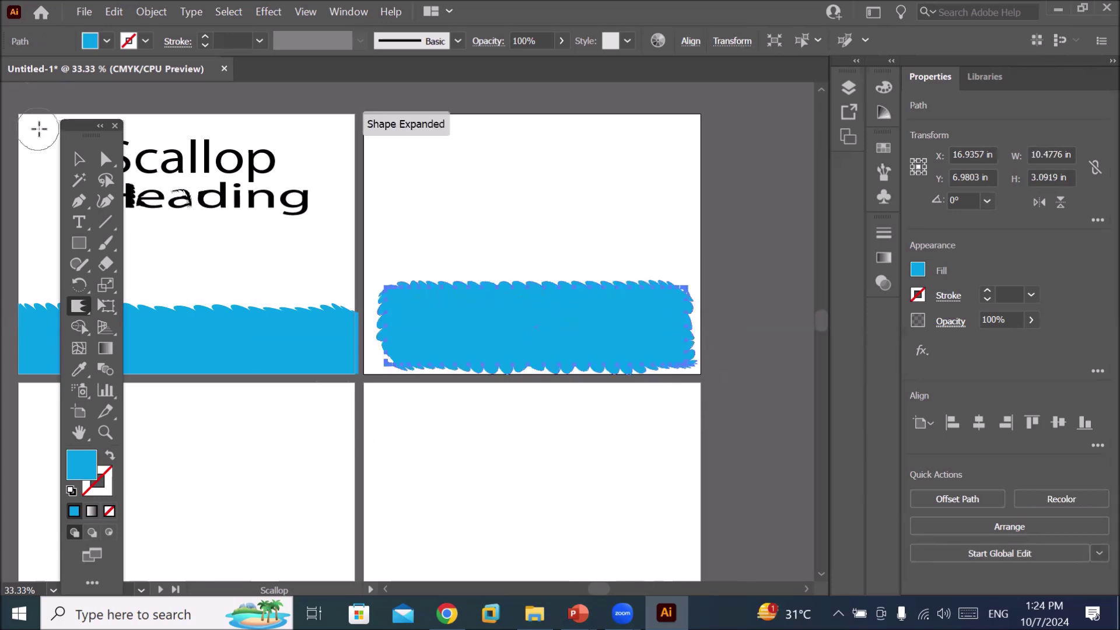
pyautogui.click(78, 244)
pyautogui.moveTo(79, 248); pyautogui.dragTo(116, 285)
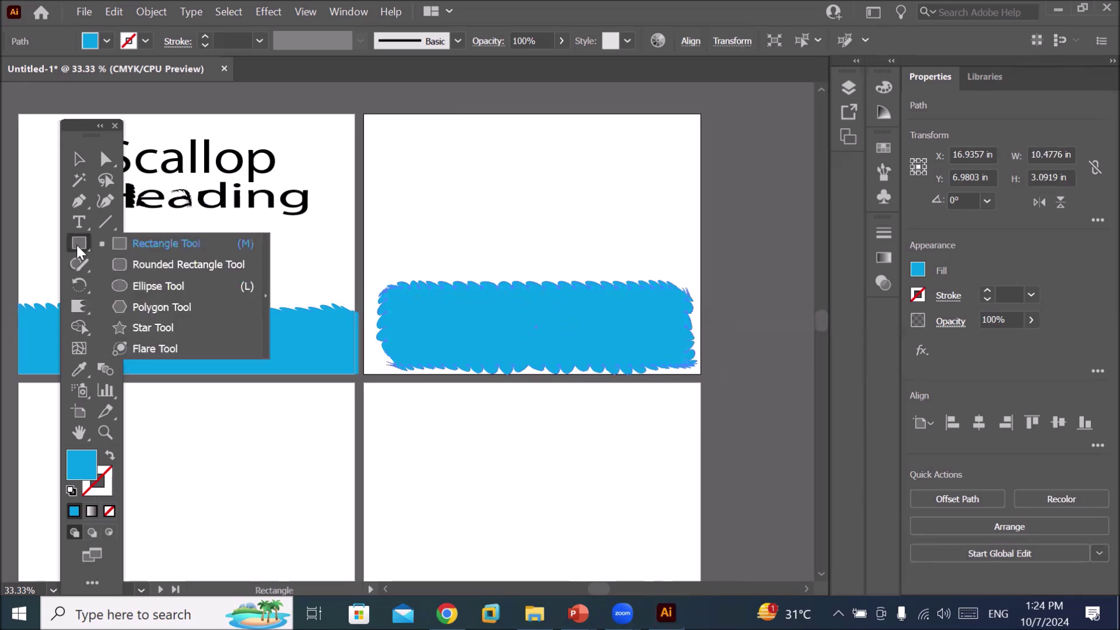
# - Draw a blue oval above the rectangle and scallop its upper-right edge with the Scallop Tool
pyautogui.moveTo(460, 134); pyautogui.dragTo(559, 266)
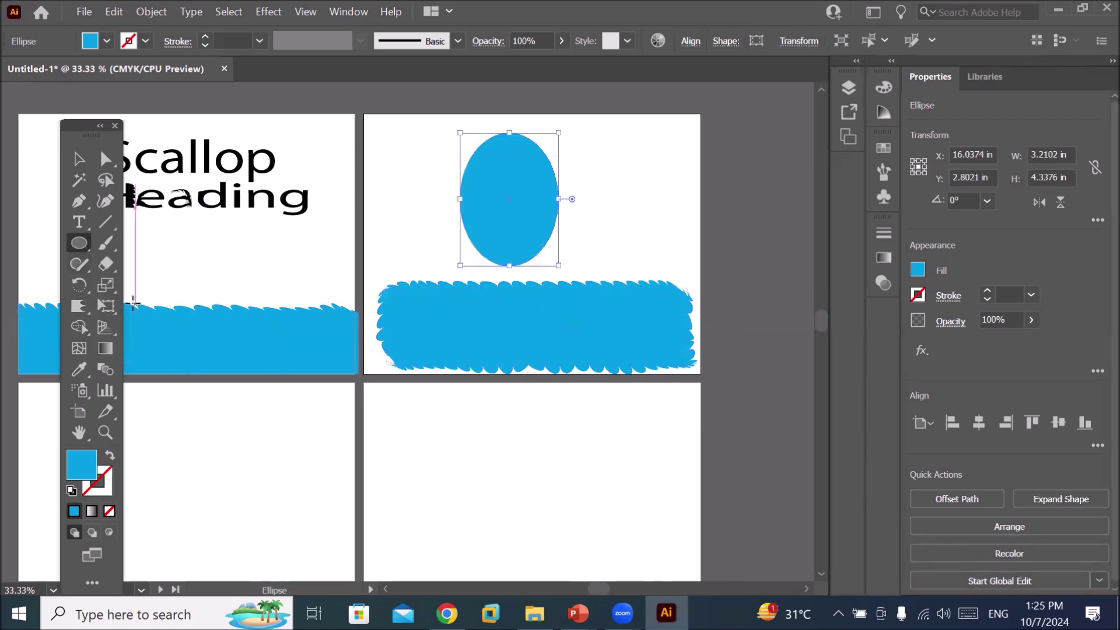
pyautogui.moveTo(80, 313); pyautogui.dragTo(134, 327)
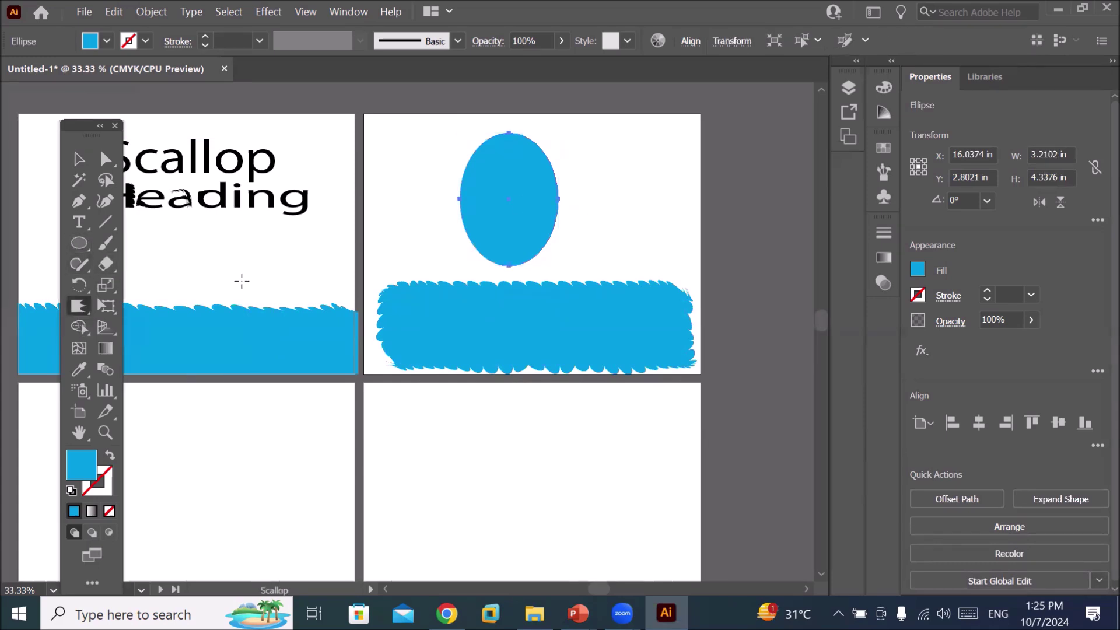
pyautogui.moveTo(563, 171)
pyautogui.mouseDown()
pyautogui.moveTo(510, 130)
pyautogui.moveTo(448, 222)
pyautogui.mouseUp()
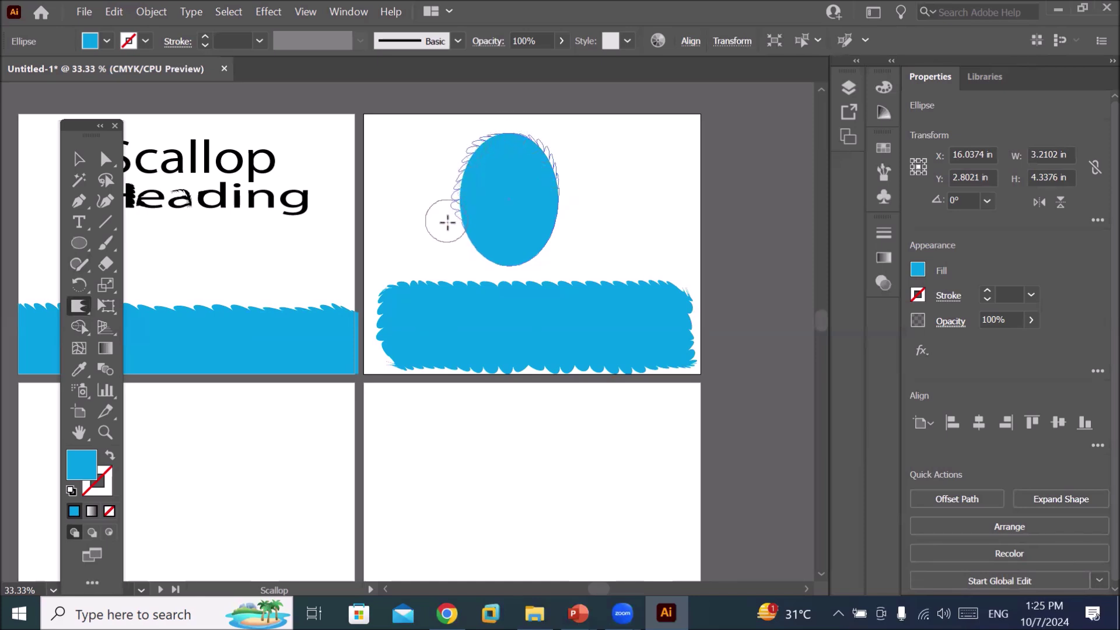
pyautogui.moveTo(448, 222); pyautogui.dragTo(467, 257)
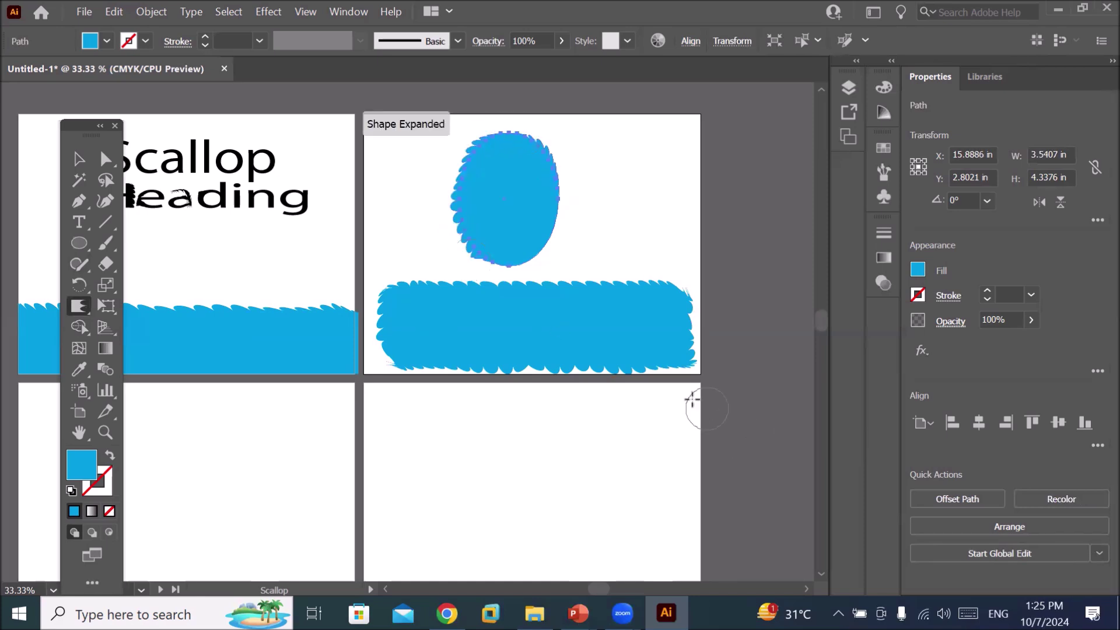
pyautogui.scroll(2, 508, 180)
pyautogui.scroll(1, 408, 263)
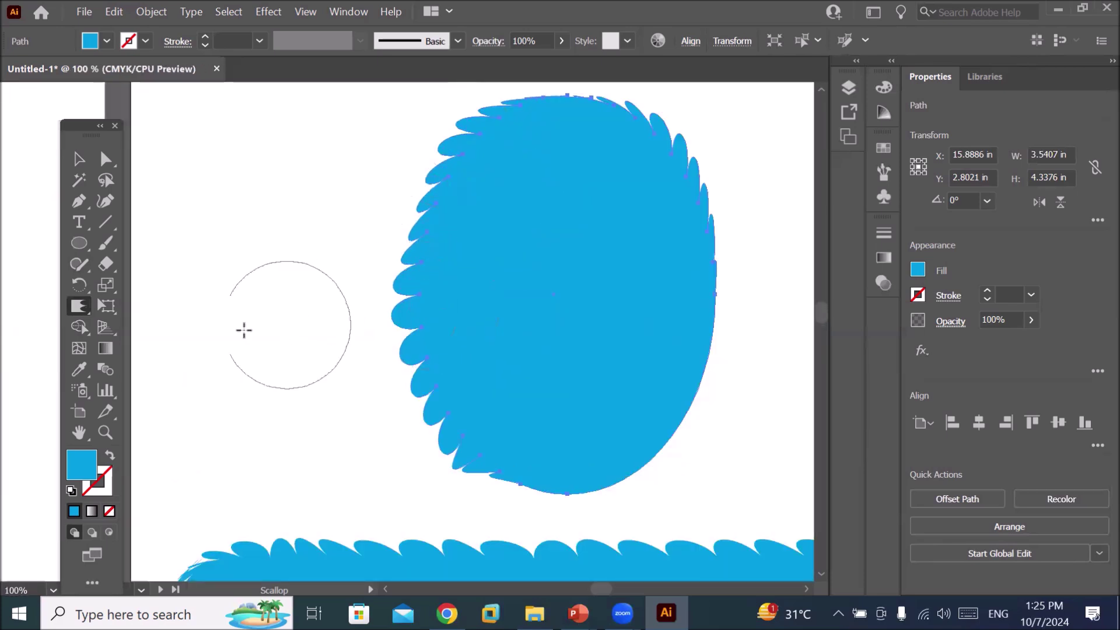
# - Choose the Crystallize Tool and bring the empty lower artboards into view
pyautogui.click(81, 312)
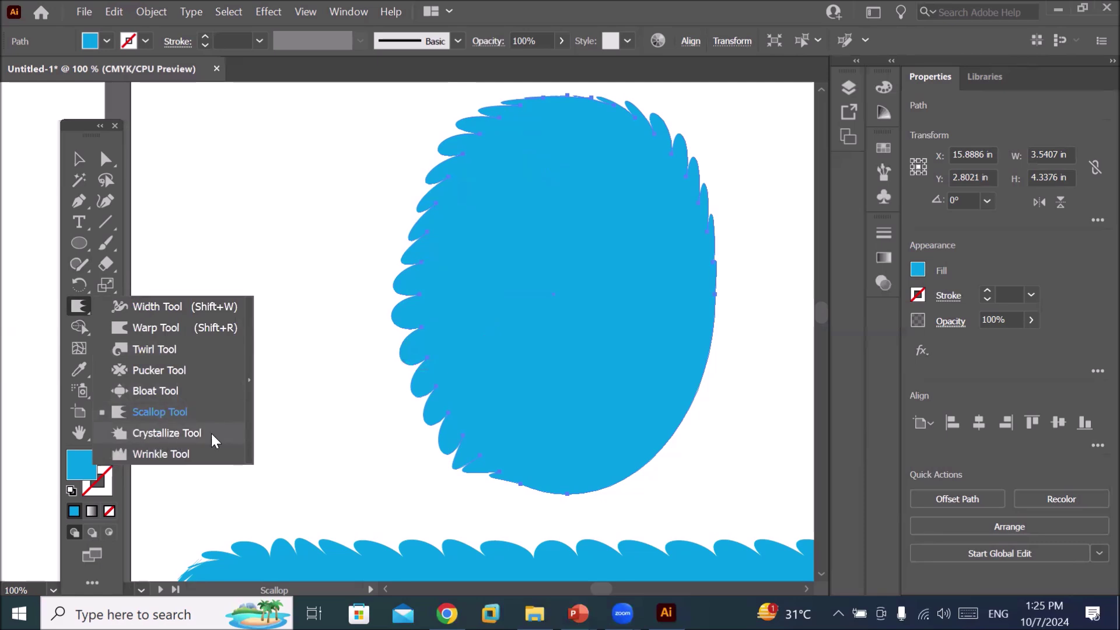
pyautogui.click(170, 439)
pyautogui.scroll(-2, 184, 433)
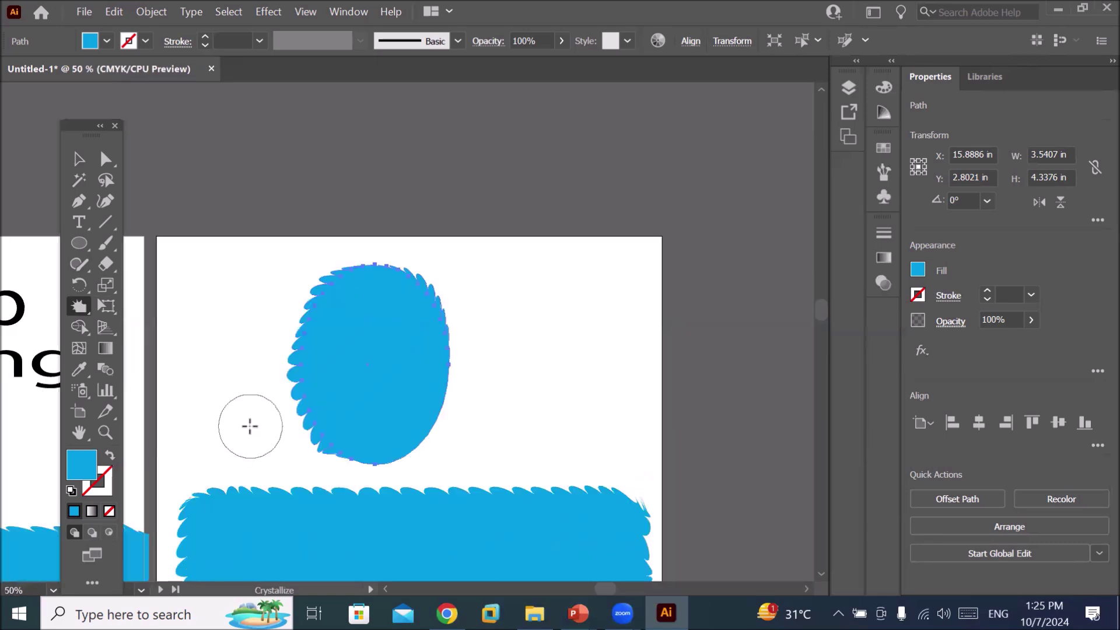
pyautogui.scroll(-3, 249, 425)
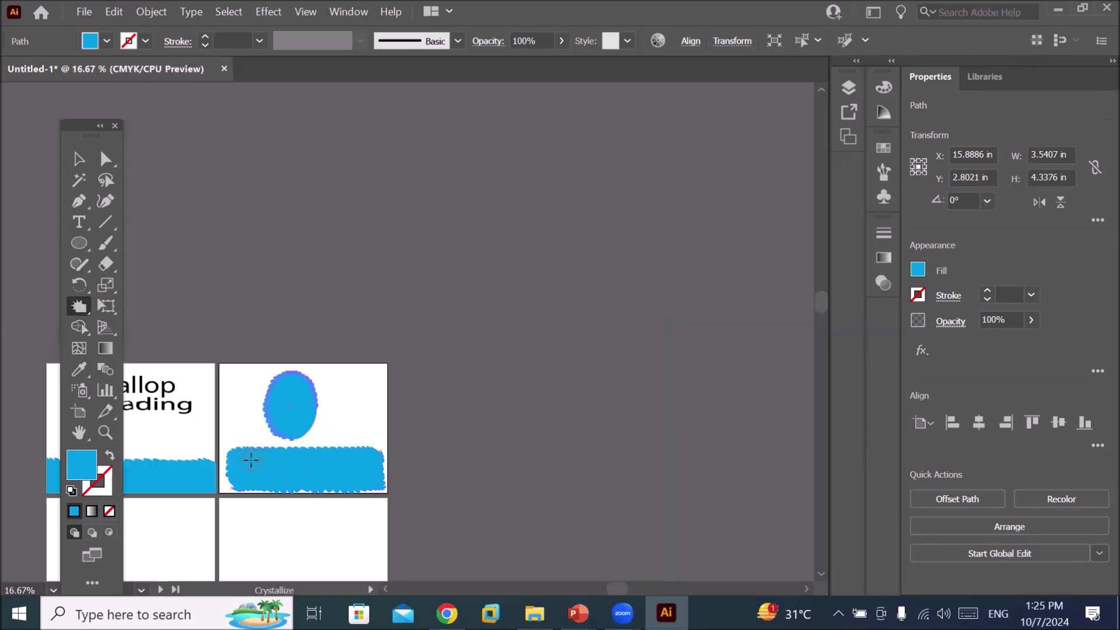
pyautogui.moveTo(300, 425); pyautogui.dragTo(490, 230)
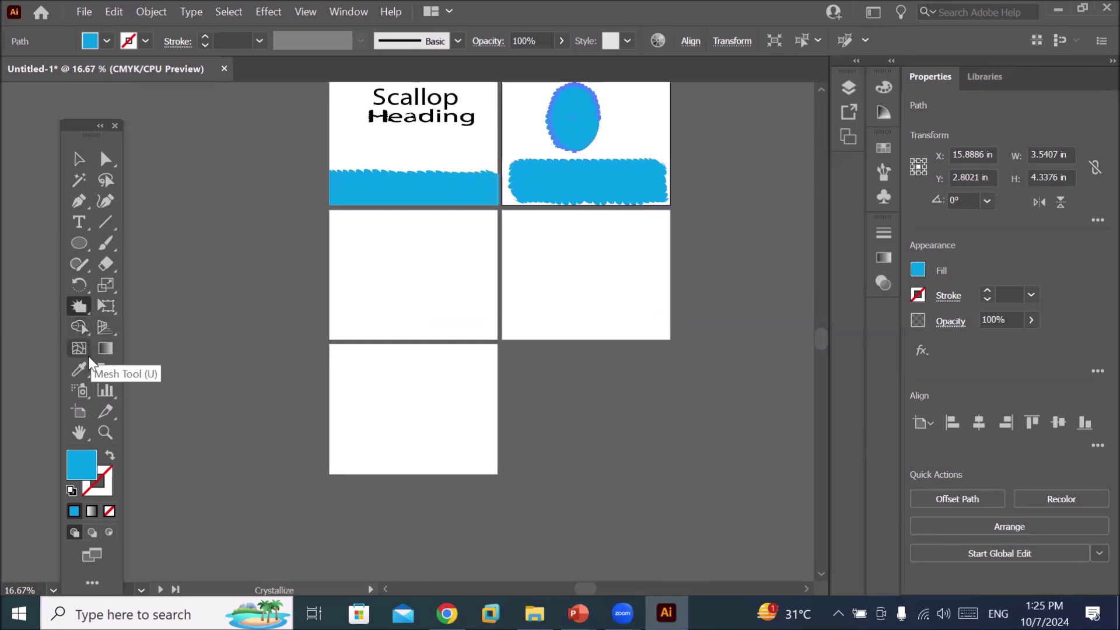
# - Add the text 'Freeze' on the bottom artboard
pyautogui.click(83, 228)
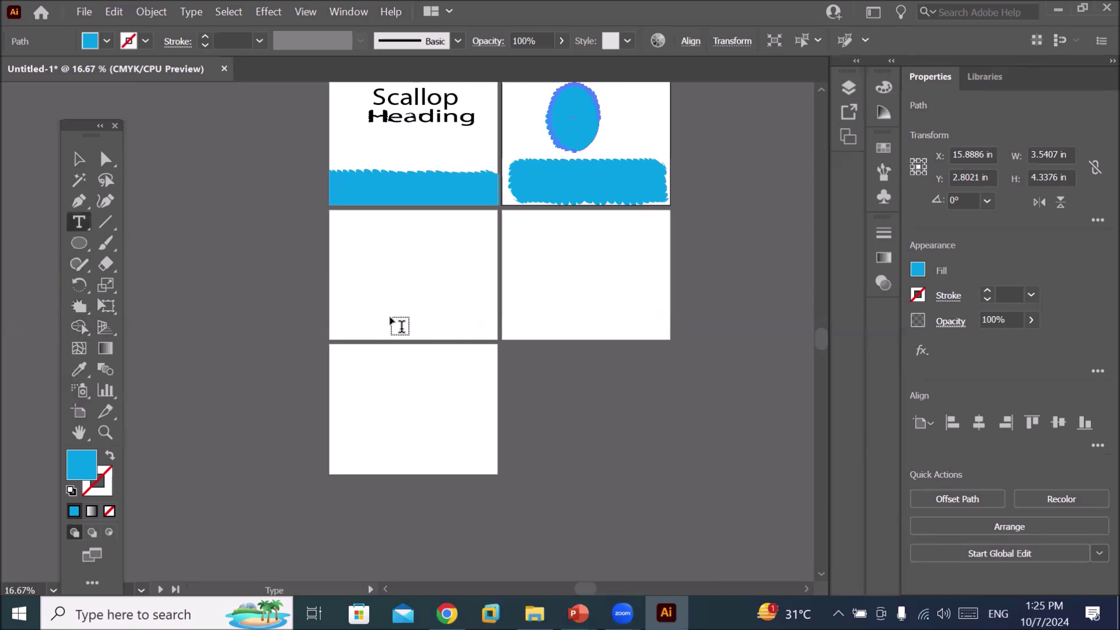
pyautogui.click(364, 370)
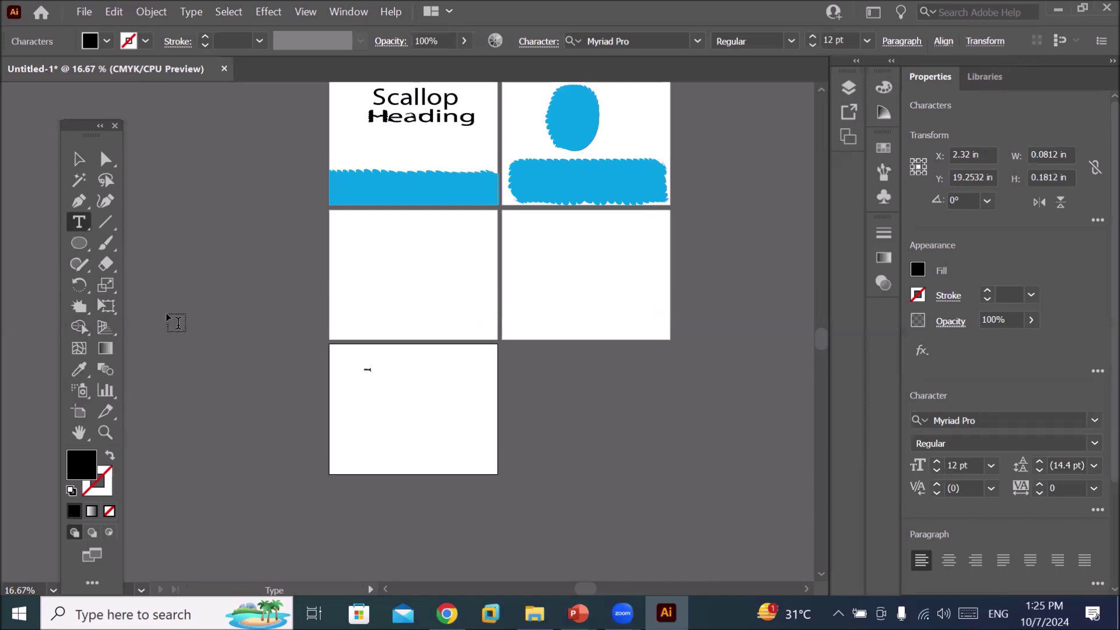
pyautogui.click(79, 158)
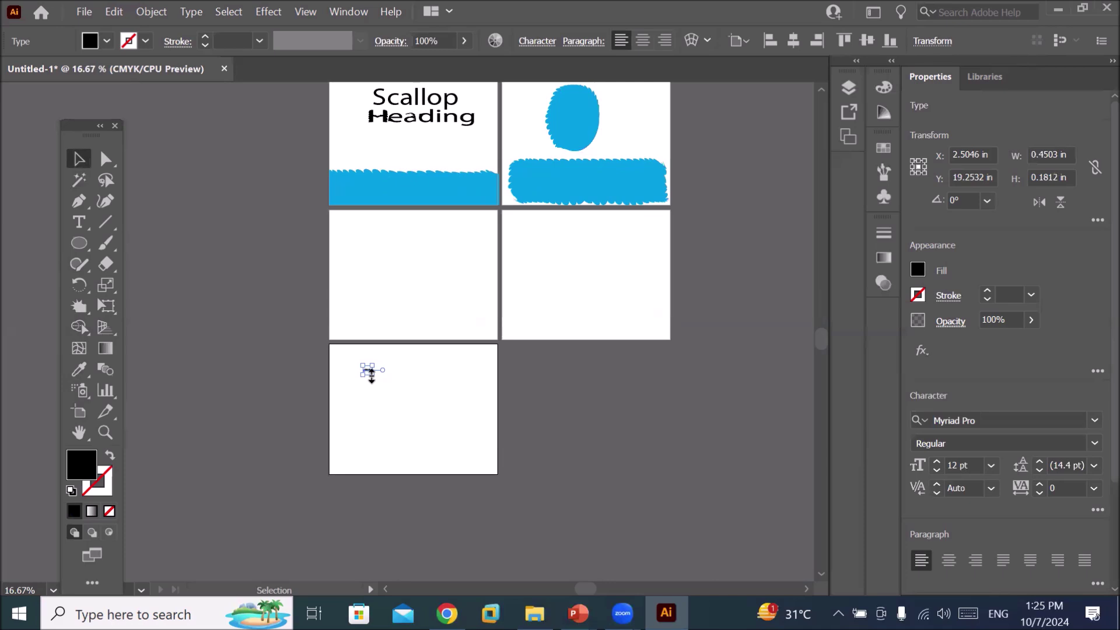
# - Enlarge 'Freeze', move it to the artboard's top, and convert it to outlines
pyautogui.moveTo(371, 372); pyautogui.dragTo(442, 434)
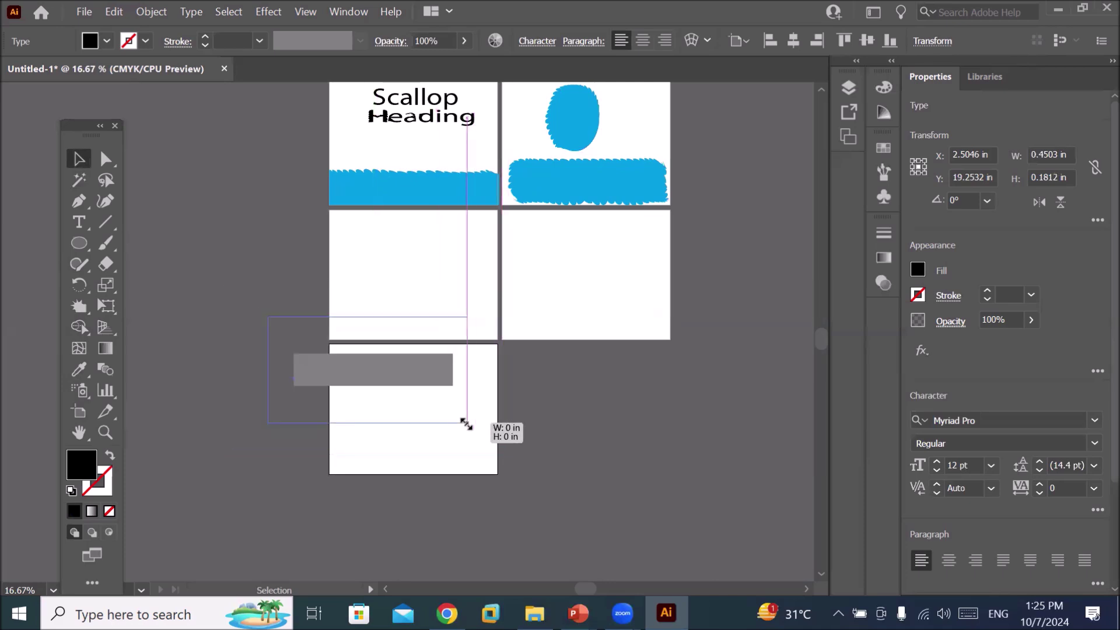
pyautogui.moveTo(380, 370)
pyautogui.mouseDown()
pyautogui.moveTo(412, 394)
pyautogui.moveTo(422, 378)
pyautogui.mouseUp()
pyautogui.rightClick(419, 378)
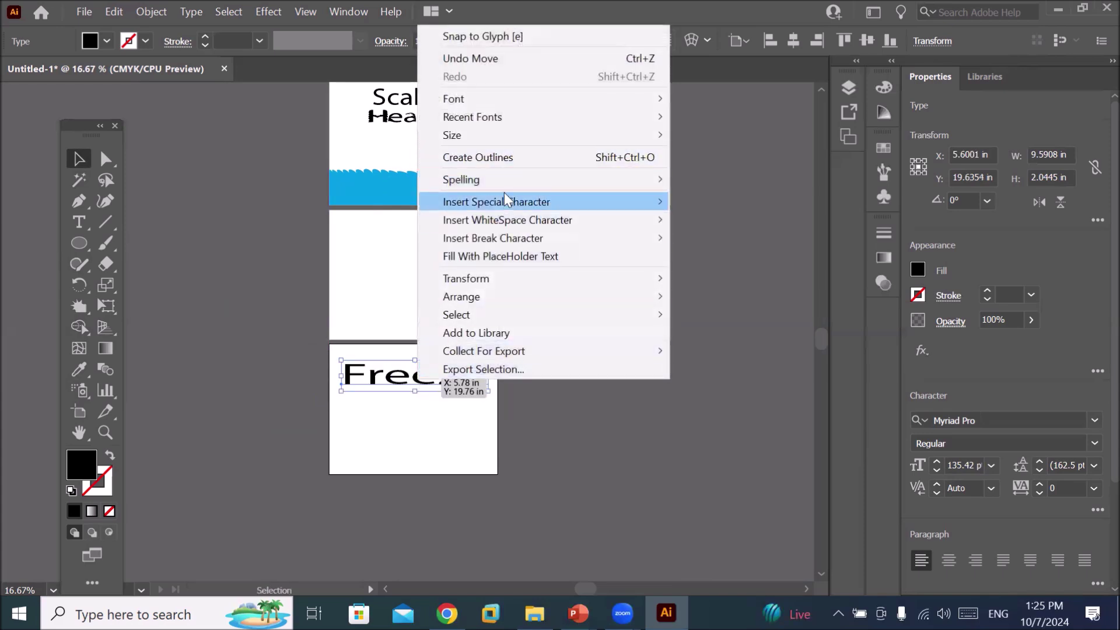
pyautogui.click(519, 158)
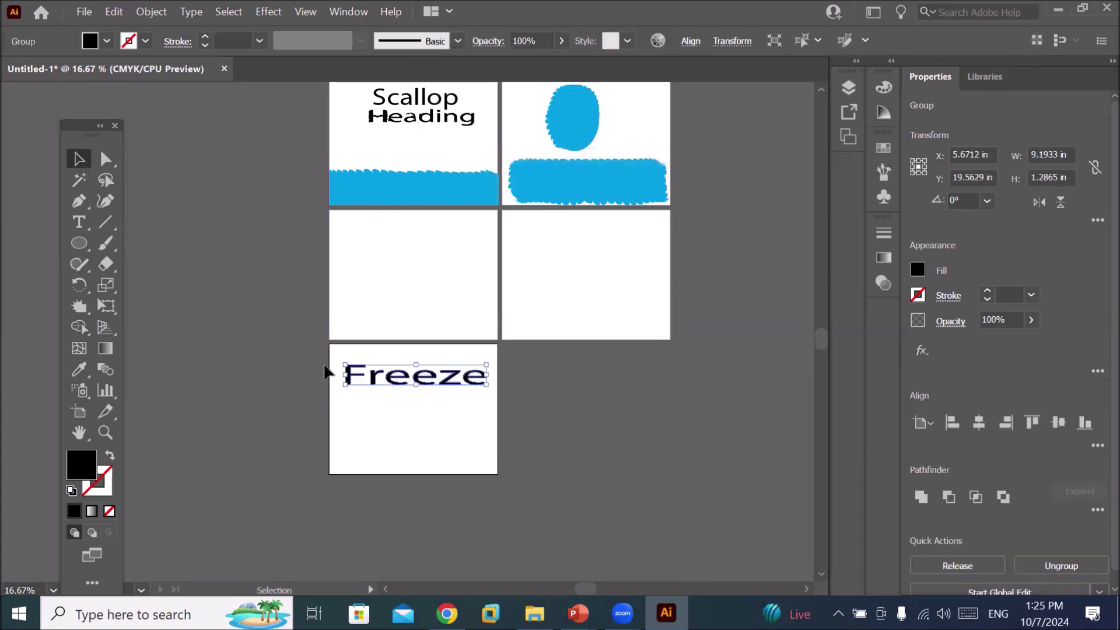
pyautogui.click(79, 246)
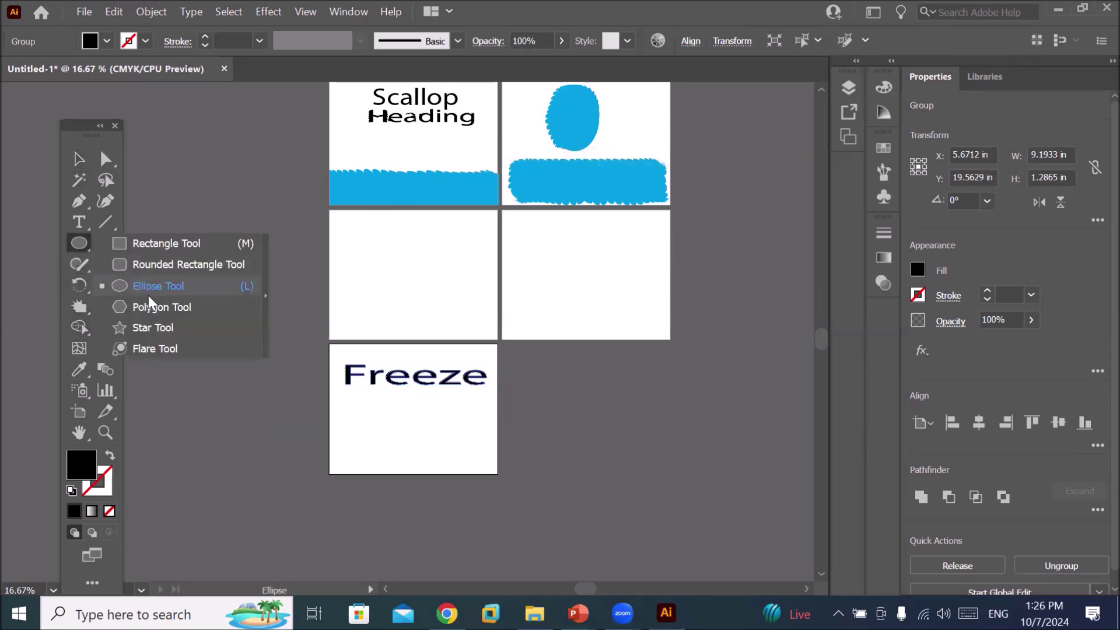
# - Draw a wide cyan-filled ellipse below the Freeze lettering
pyautogui.click(158, 286)
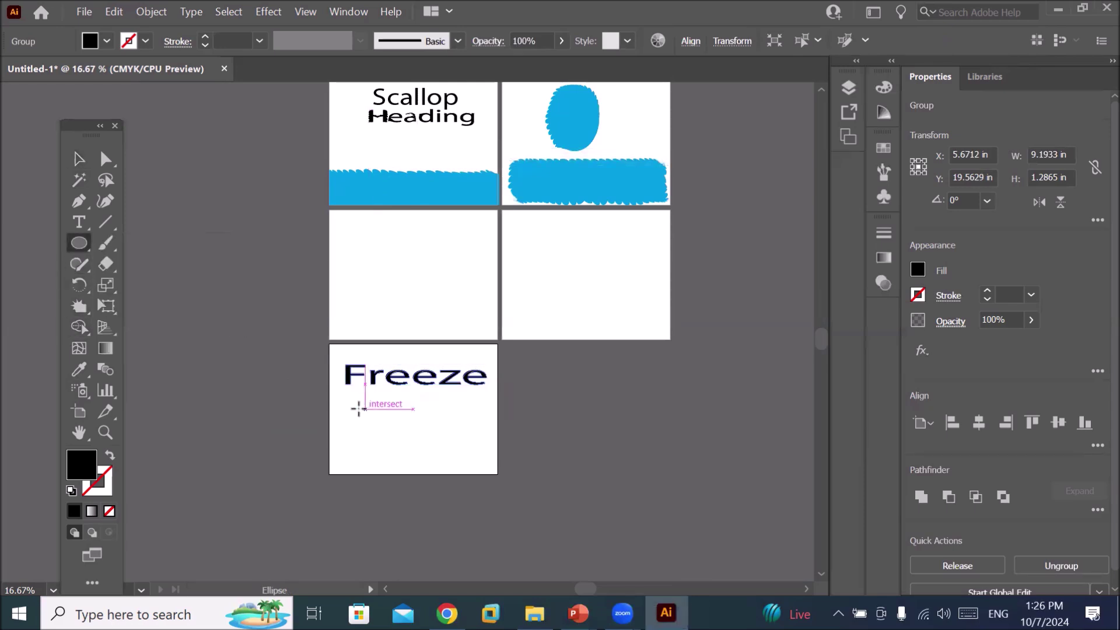
pyautogui.moveTo(343, 399); pyautogui.dragTo(495, 456)
pyautogui.scroll(2, 555, 488)
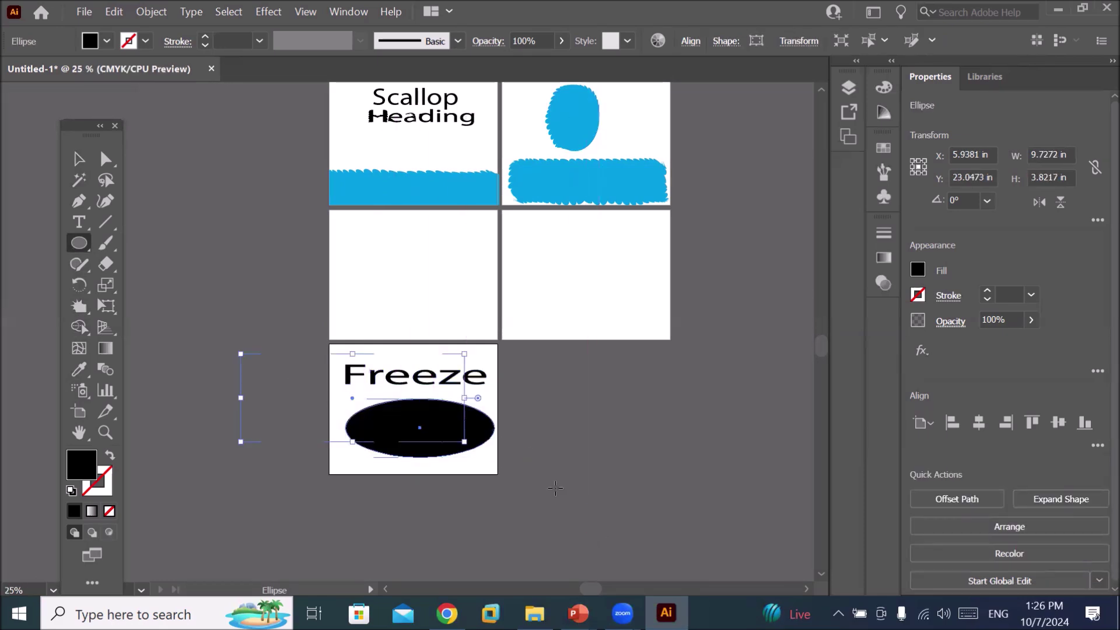
pyautogui.click(106, 41)
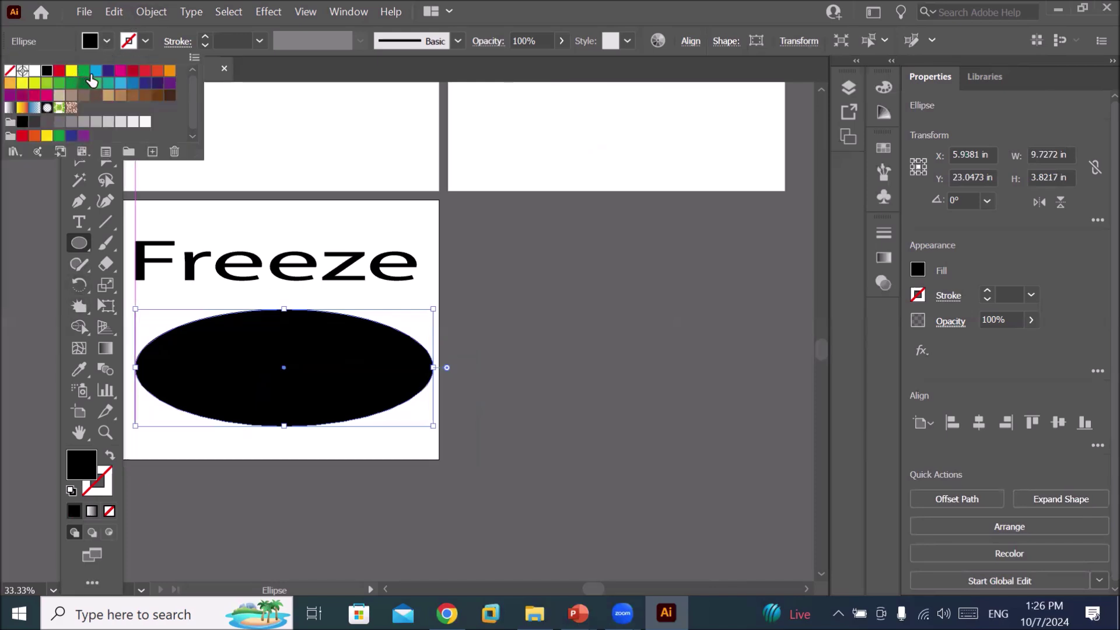
pyautogui.click(96, 72)
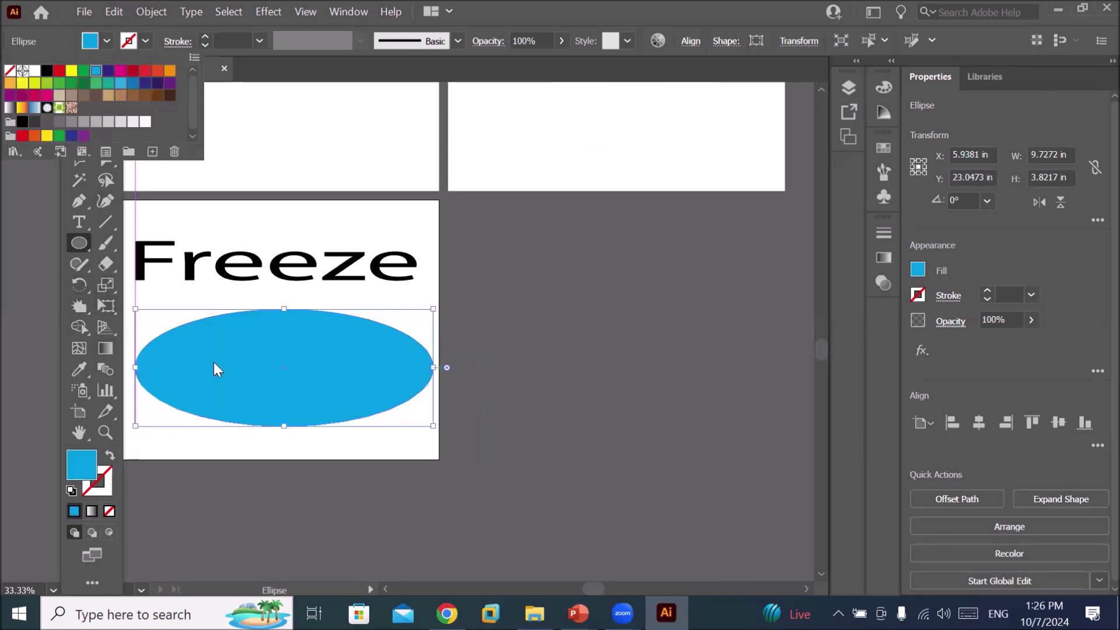
pyautogui.click(213, 271)
pyautogui.moveTo(217, 342); pyautogui.dragTo(327, 333)
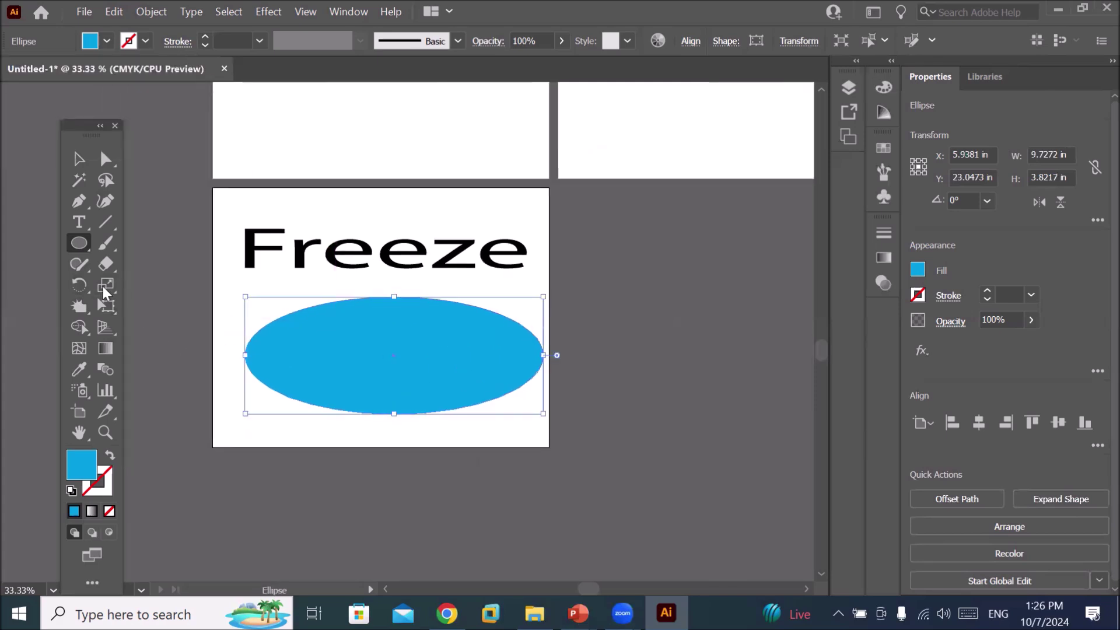
pyautogui.click(81, 315)
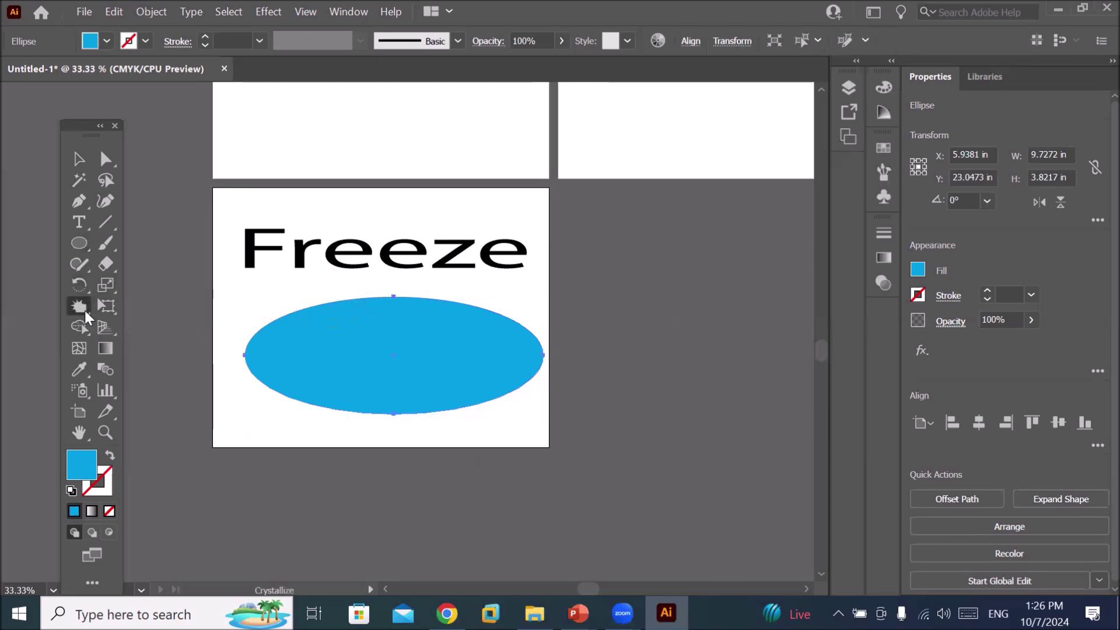
# - Crystallize the blue ellipse's top and bottom edges into jagged spikes, leaving the brush settings unchanged
pyautogui.doubleClick(82, 314)
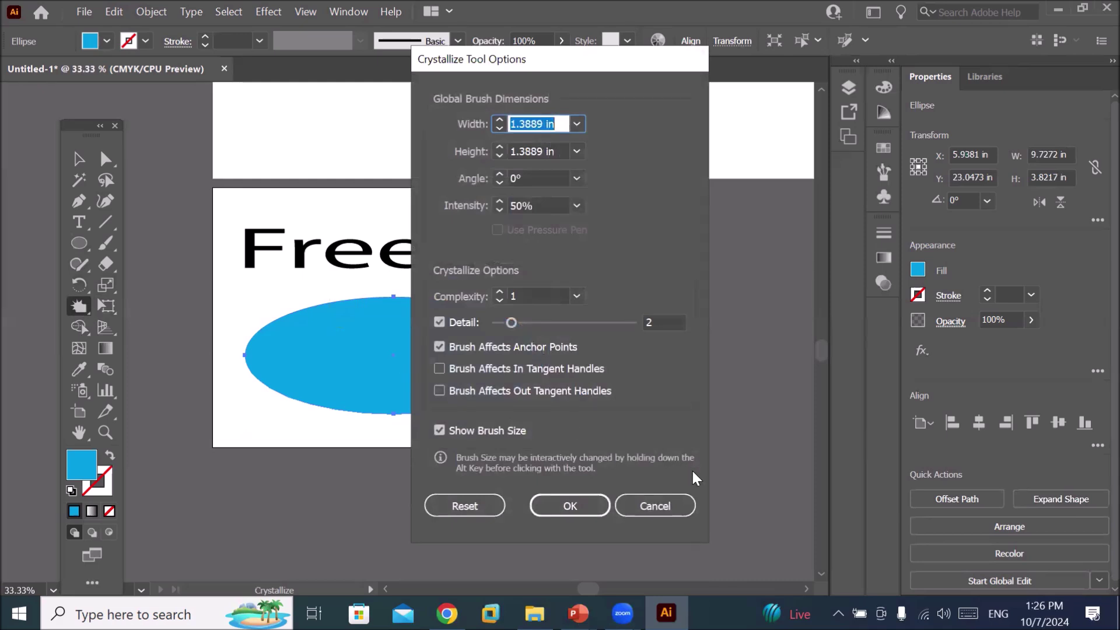
pyautogui.click(677, 507)
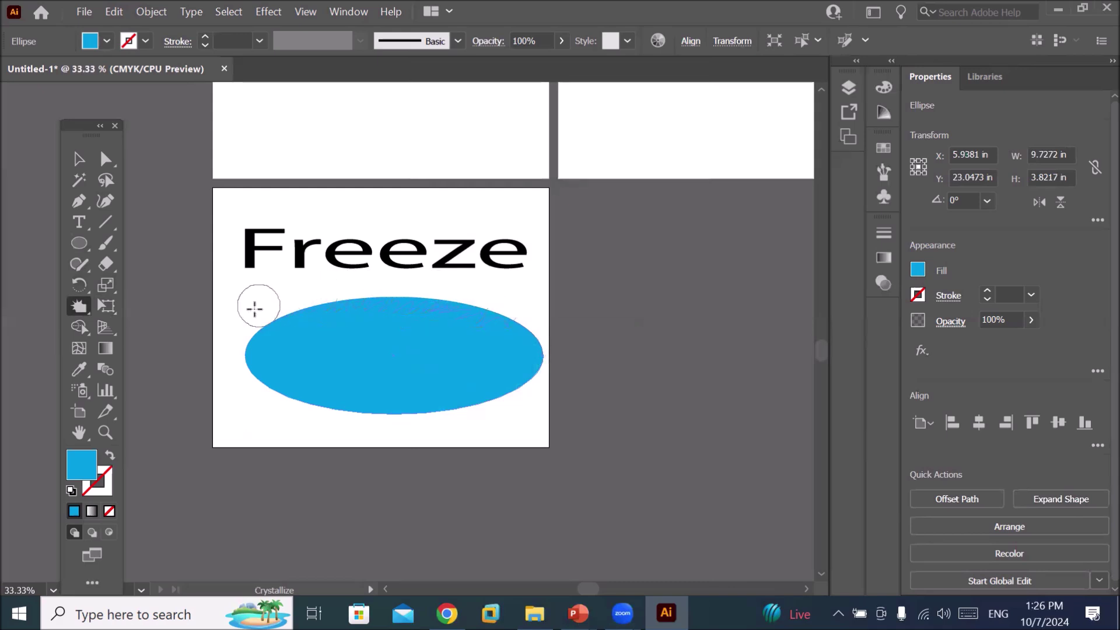
pyautogui.moveTo(335, 291); pyautogui.dragTo(253, 310)
pyautogui.moveTo(280, 388)
pyautogui.mouseDown()
pyautogui.moveTo(401, 408)
pyautogui.moveTo(509, 408)
pyautogui.moveTo(502, 396)
pyautogui.moveTo(537, 392)
pyautogui.moveTo(528, 378)
pyautogui.mouseUp()
pyautogui.scroll(2, 323, 258)
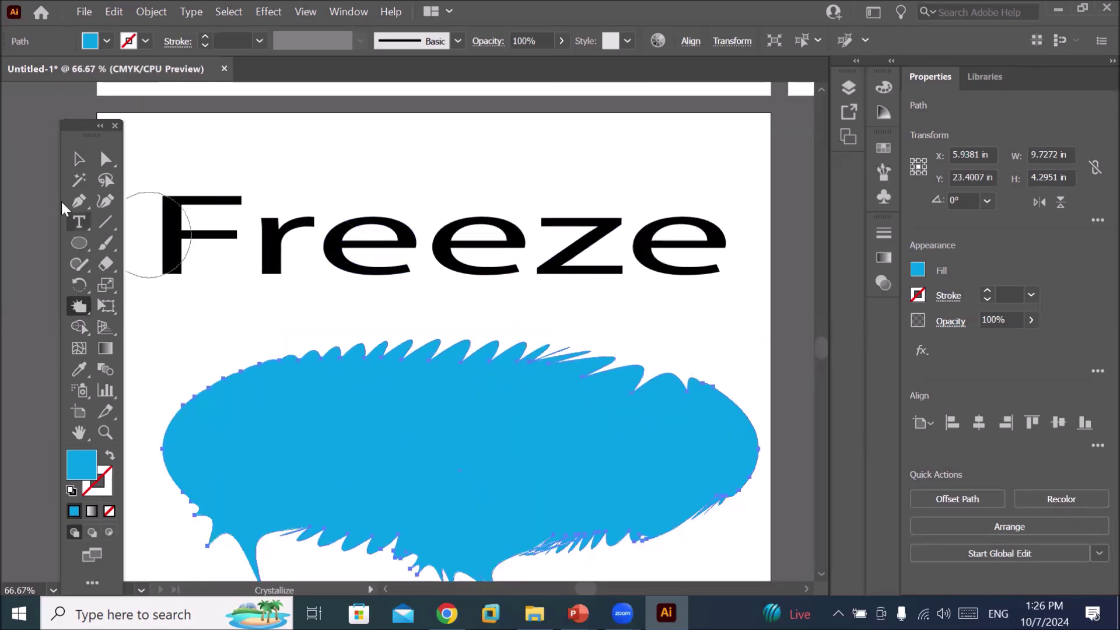
pyautogui.click(79, 159)
pyautogui.click(170, 236)
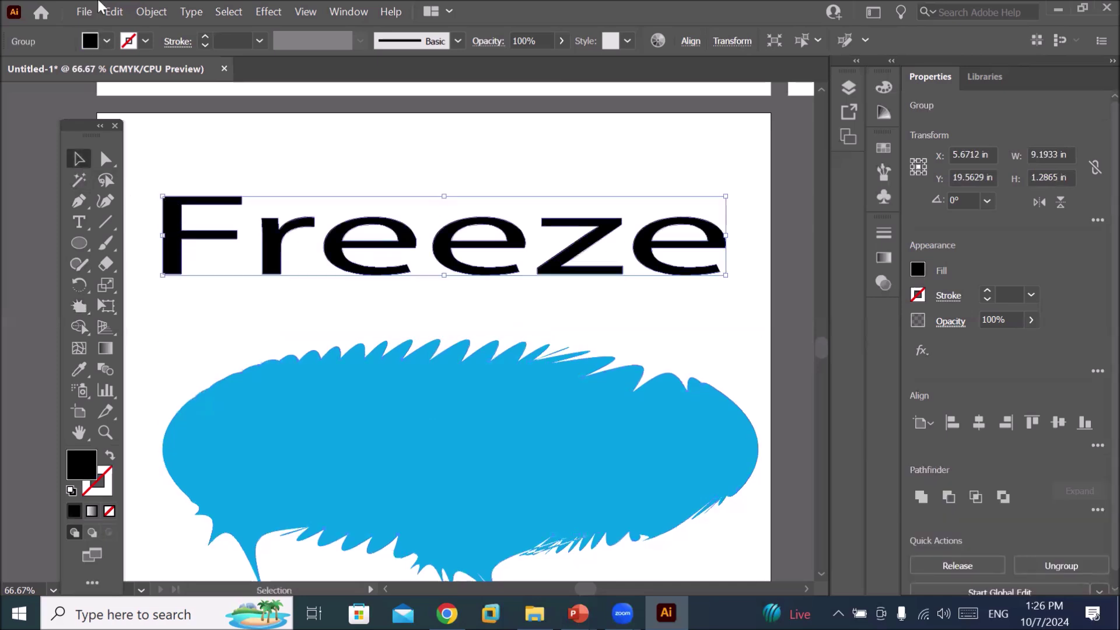
# - Fill the Freeze lettering with red
pyautogui.click(108, 41)
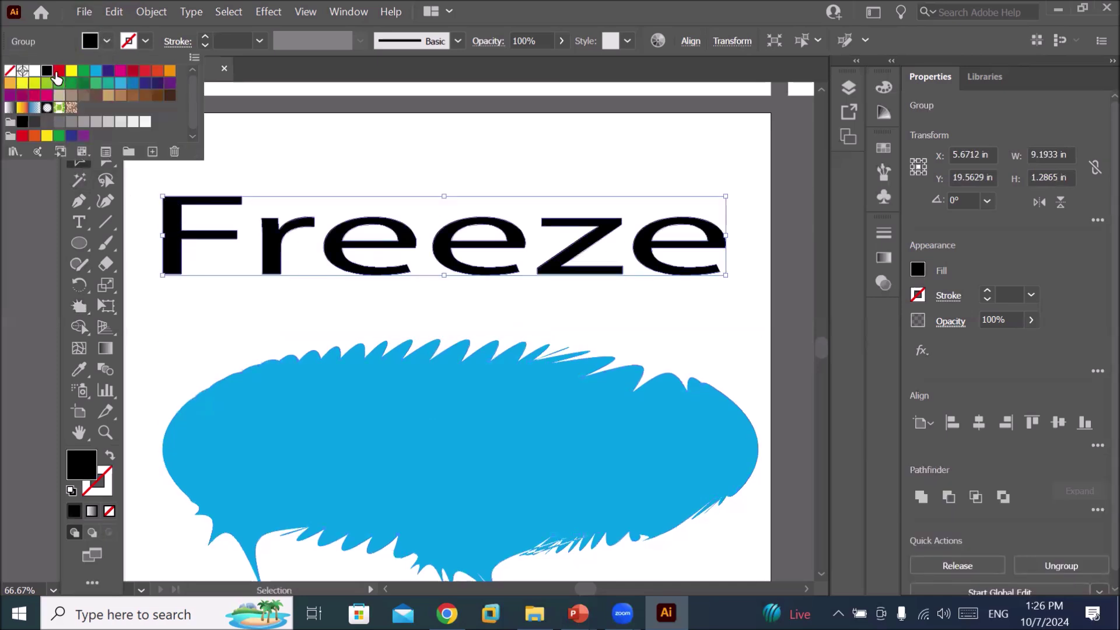
pyautogui.click(59, 71)
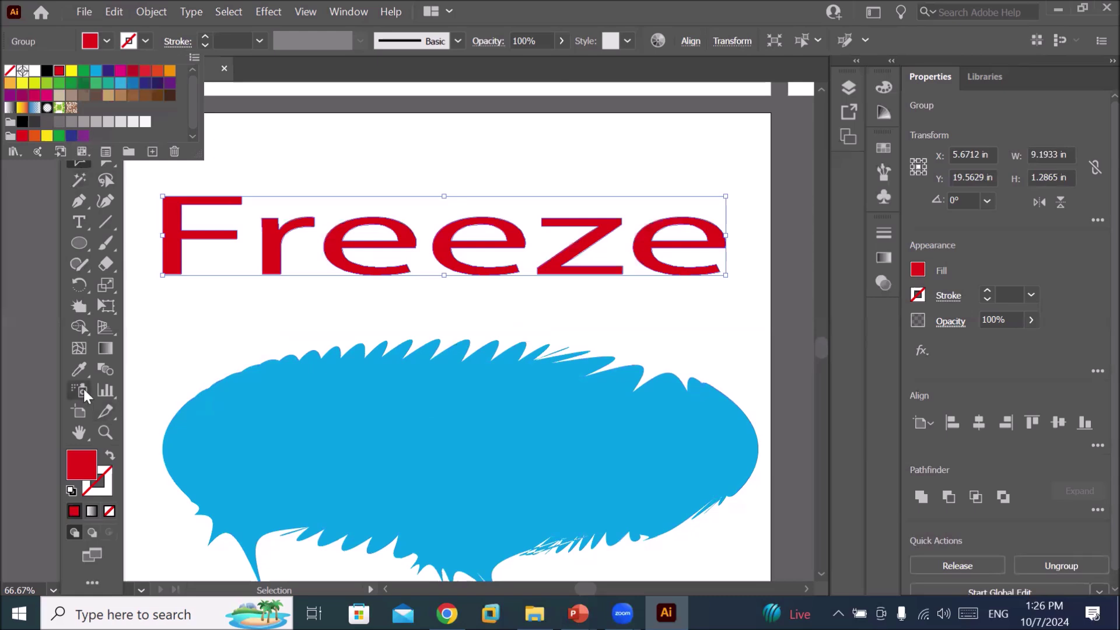
pyautogui.press('Escape')
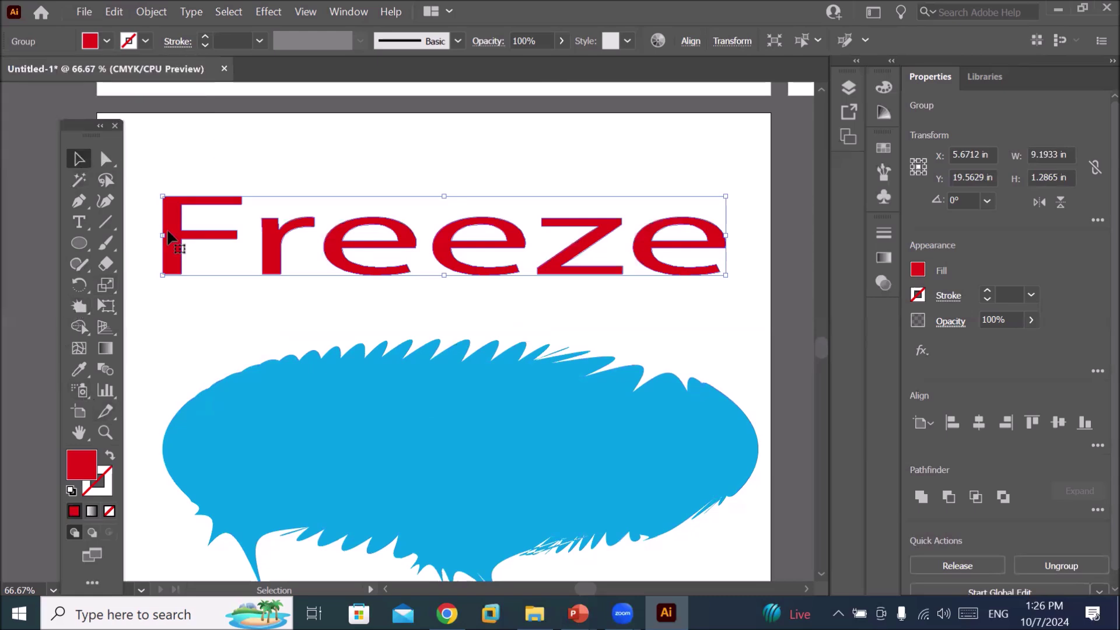
# - Try crystallizing the Freeze letters, then undo the distortions
pyautogui.click(80, 306)
pyautogui.moveTo(135, 230); pyautogui.dragTo(126, 263)
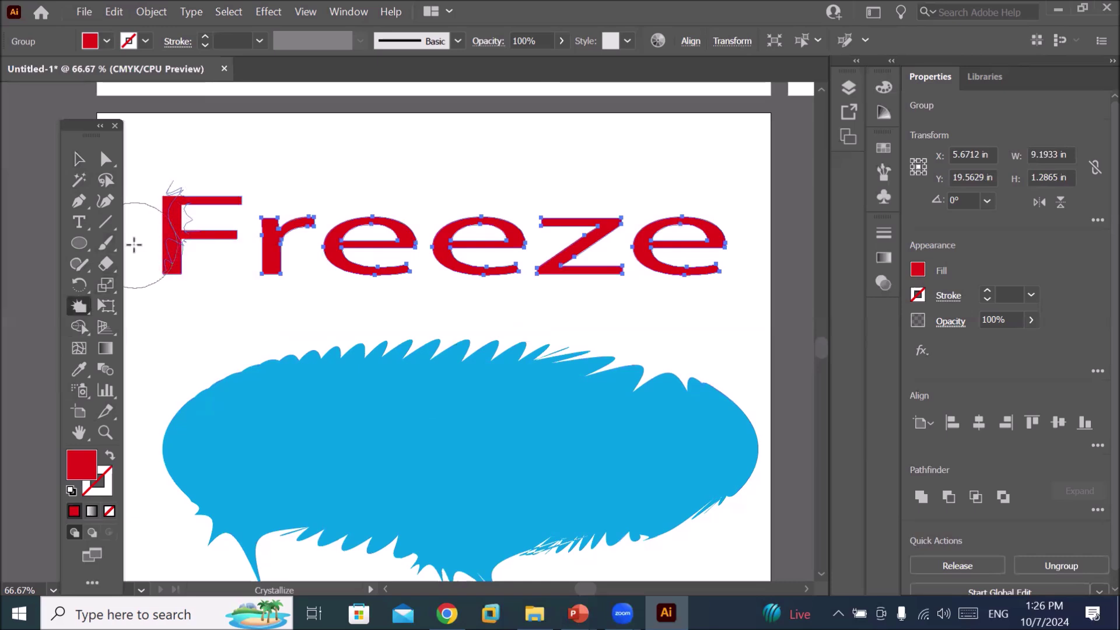
pyautogui.moveTo(305, 253); pyautogui.dragTo(409, 267)
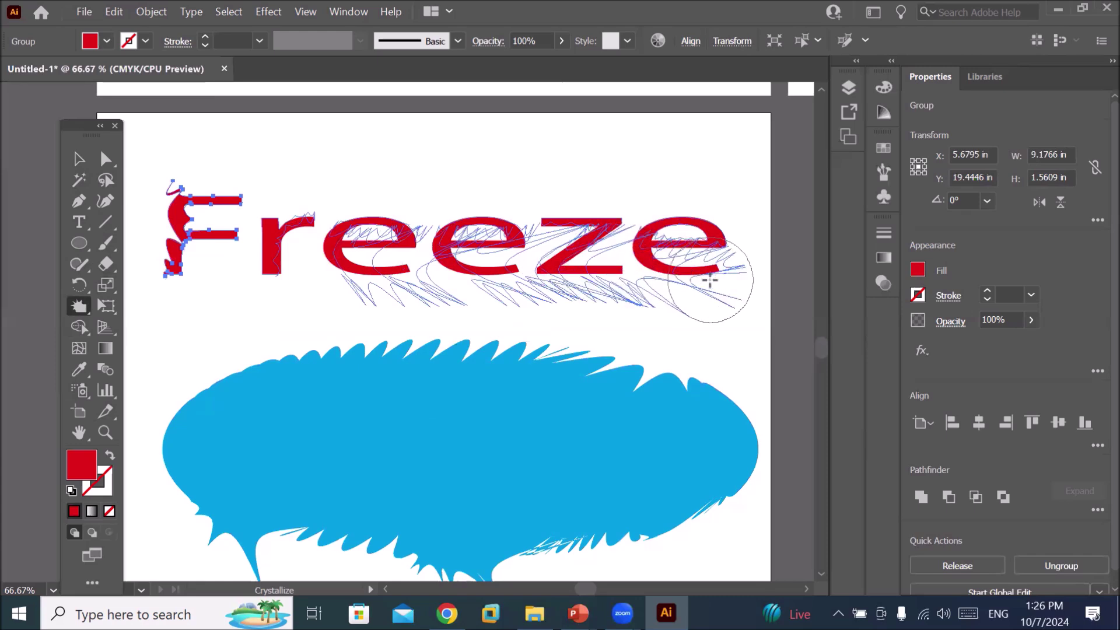
pyautogui.moveTo(409, 267); pyautogui.dragTo(723, 286)
pyautogui.hotkey('ctrl', 'z')
pyautogui.hotkey('ctrl', 'z')
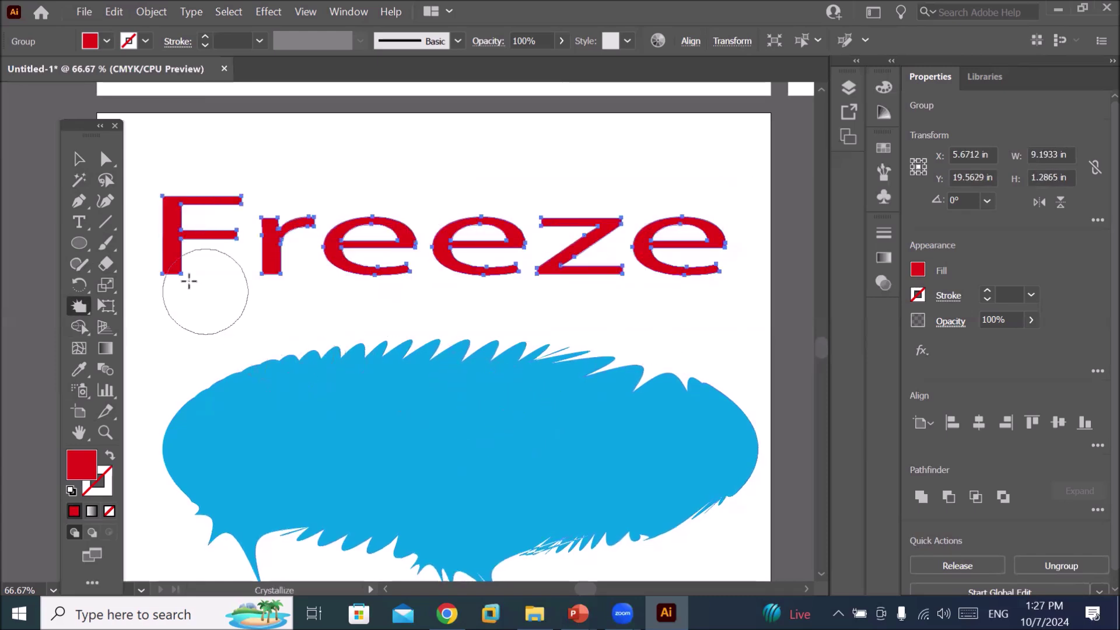
pyautogui.scroll(3, 193, 275)
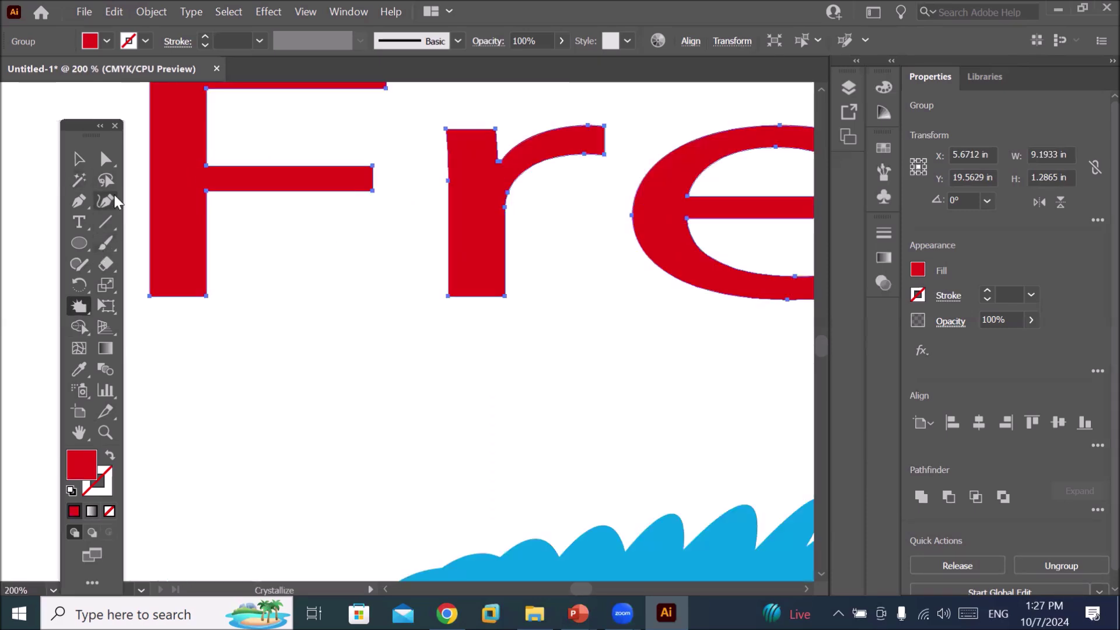
pyautogui.scroll(-1, 145, 169)
pyautogui.moveTo(82, 126)
pyautogui.mouseDown()
pyautogui.moveTo(56, 135)
pyautogui.moveTo(164, 214)
pyautogui.mouseUp()
pyautogui.hotkey('ctrl', 'z')
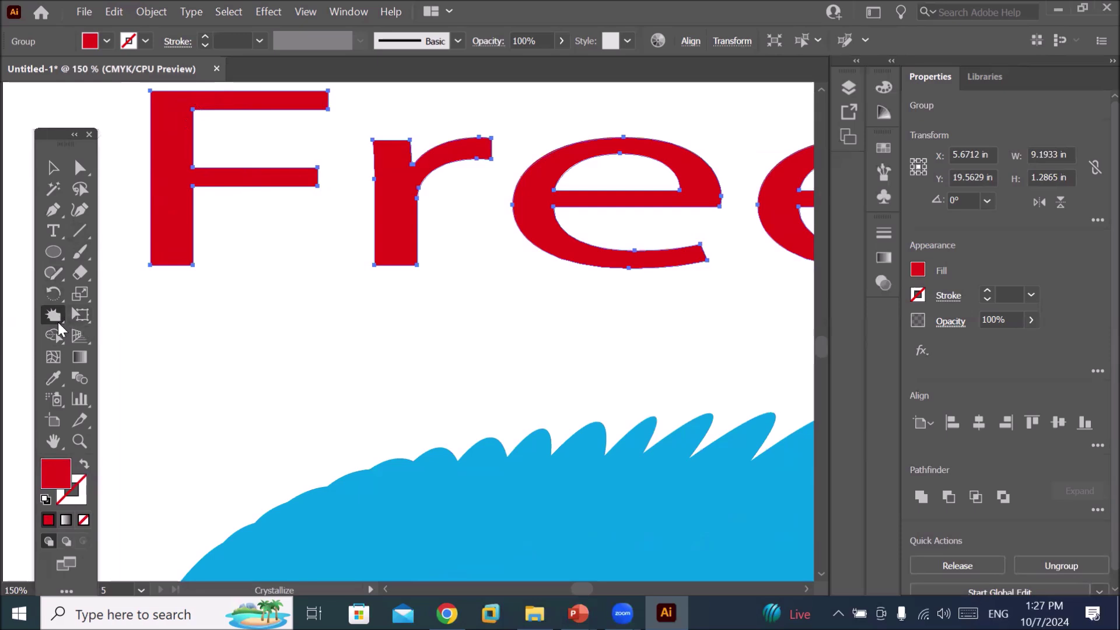
# - Set the Crystallize brush width to 0.5 in and select the height value
pyautogui.doubleClick(53, 317)
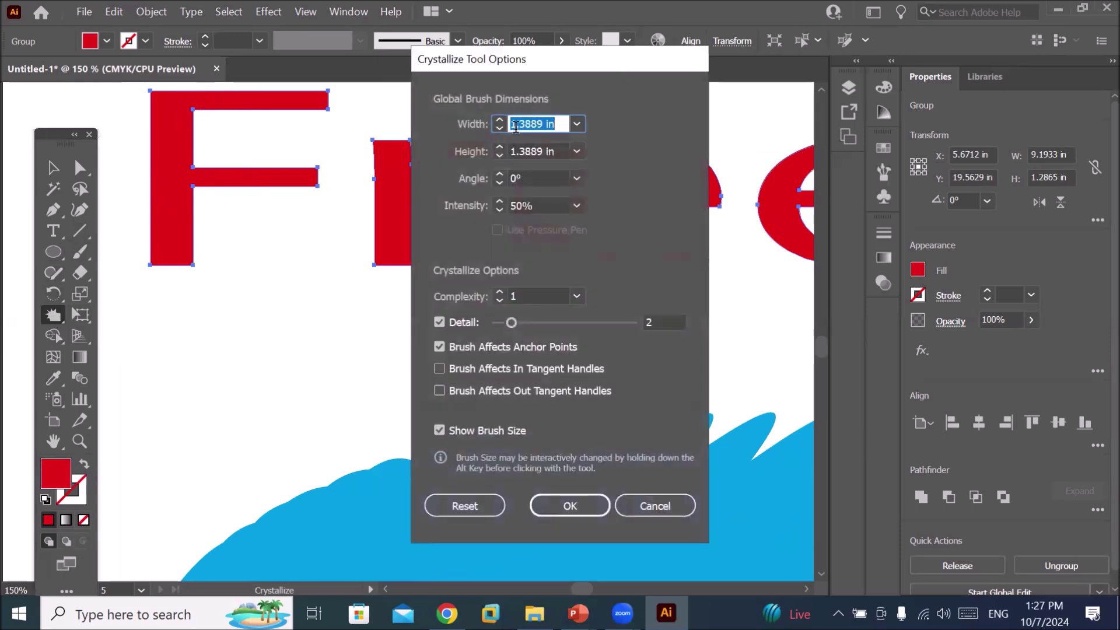
pyautogui.write('.')
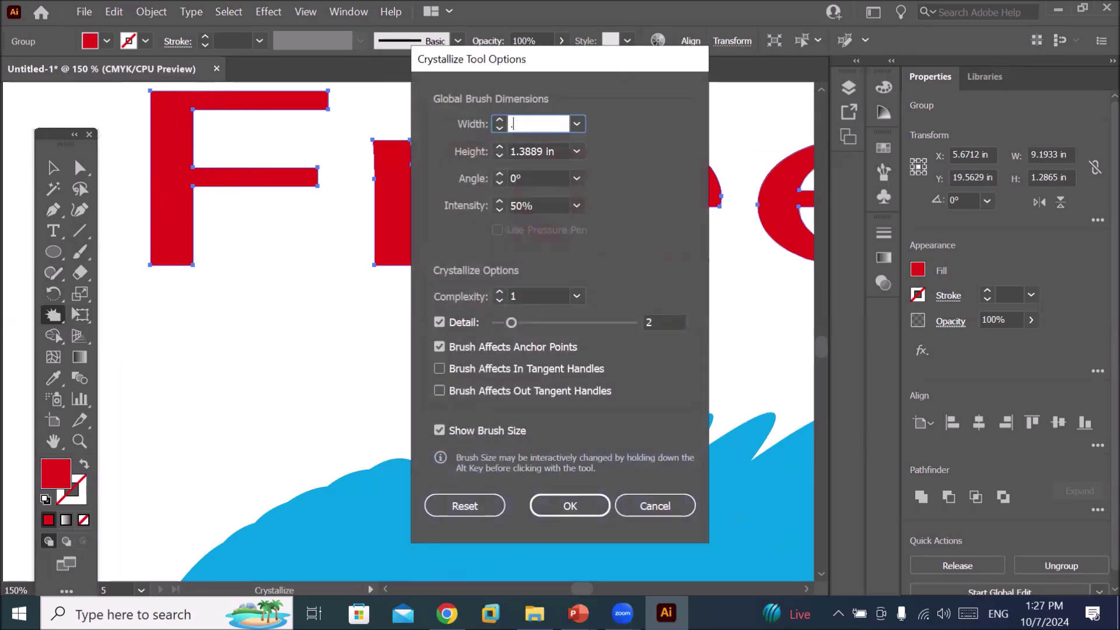
pyautogui.write('5')
pyautogui.click(540, 144)
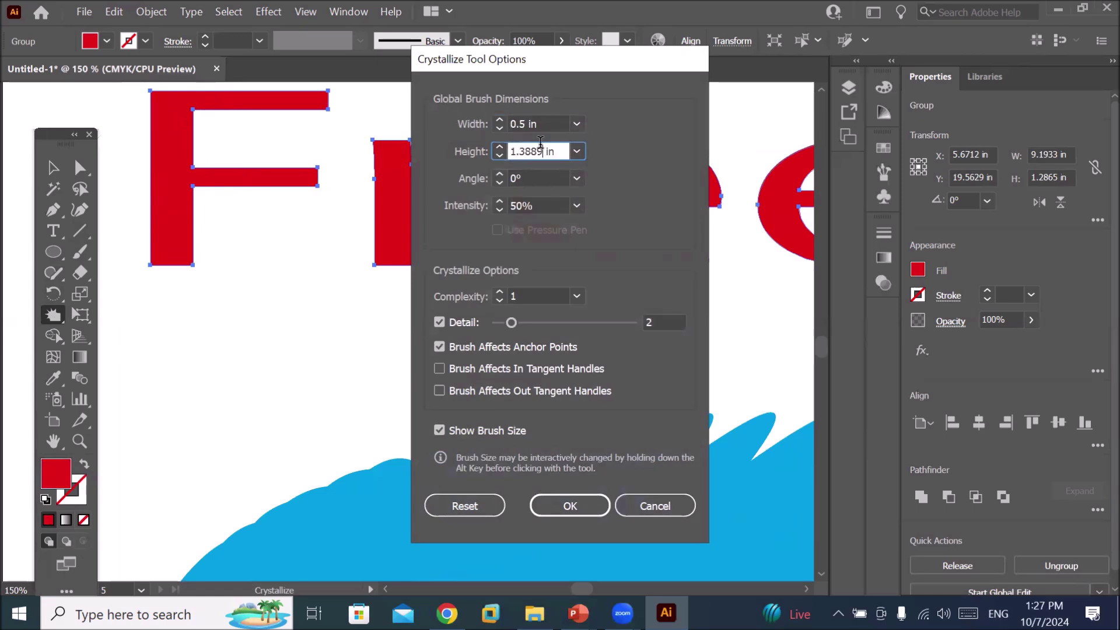
pyautogui.moveTo(546, 152); pyautogui.dragTo(481, 156)
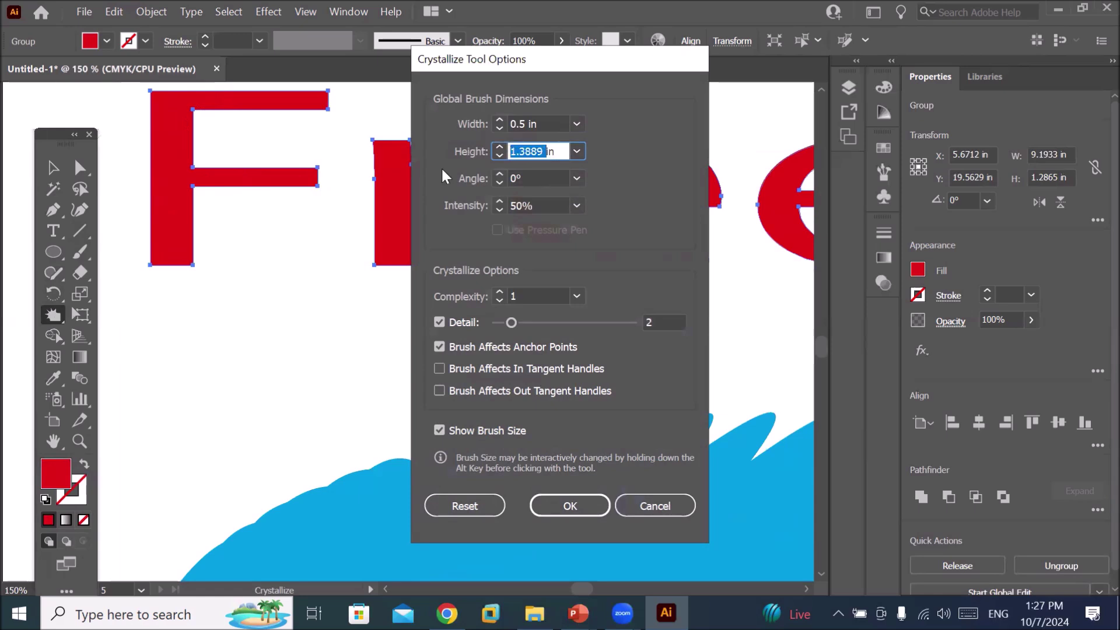
# - Set the brush height to 0.5 in and crystallize the F, r and first e
pyautogui.write('.5')
pyautogui.press('Return')
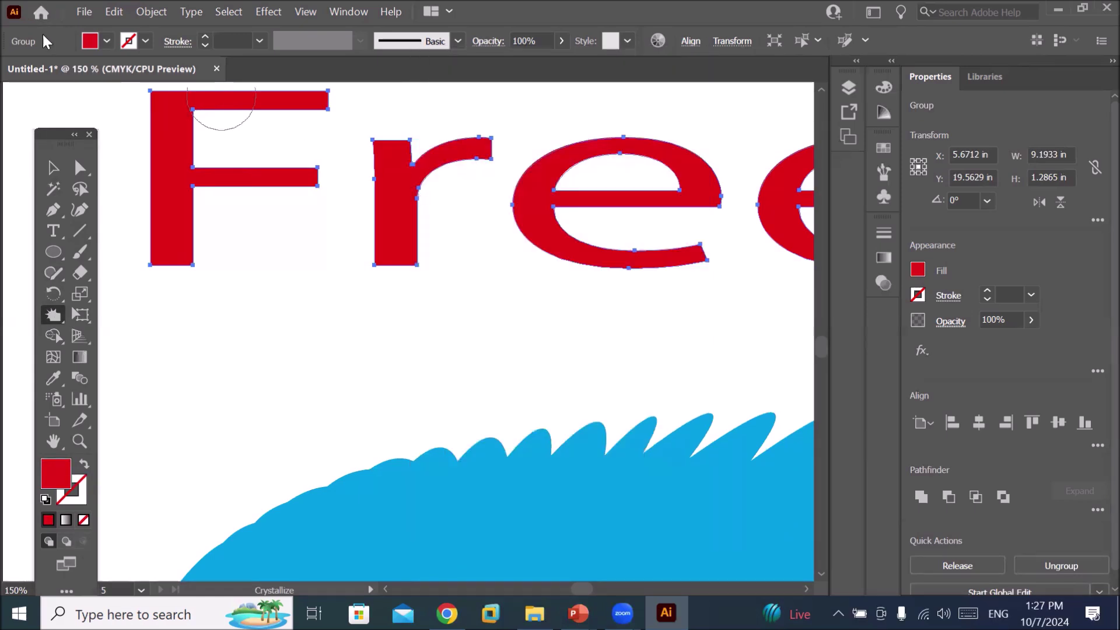
pyautogui.moveTo(138, 129); pyautogui.dragTo(133, 234)
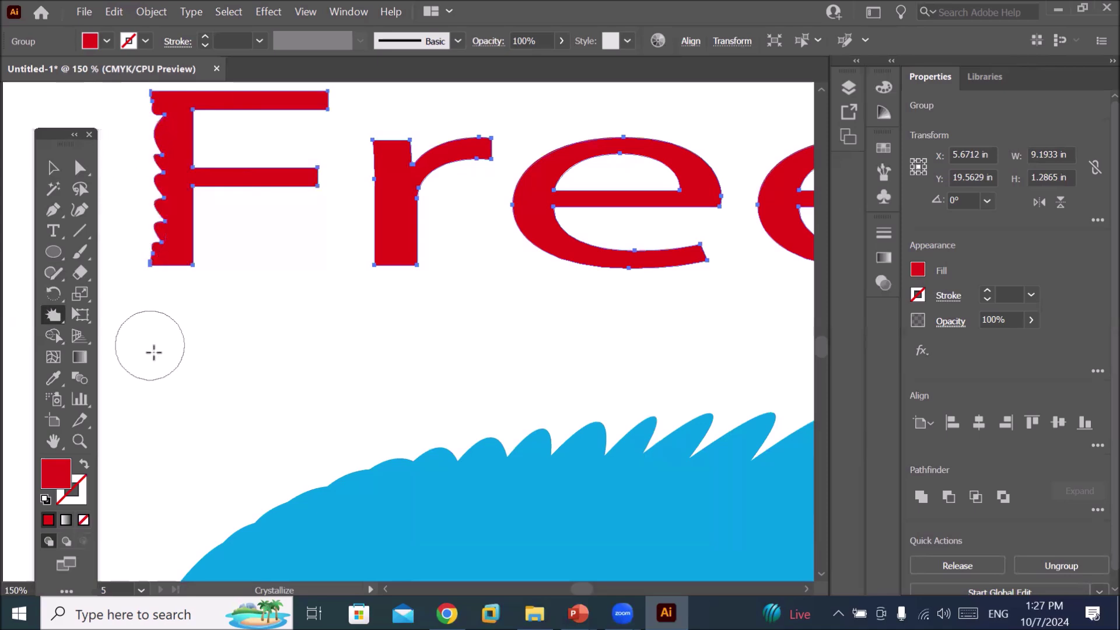
pyautogui.moveTo(363, 182); pyautogui.dragTo(366, 265)
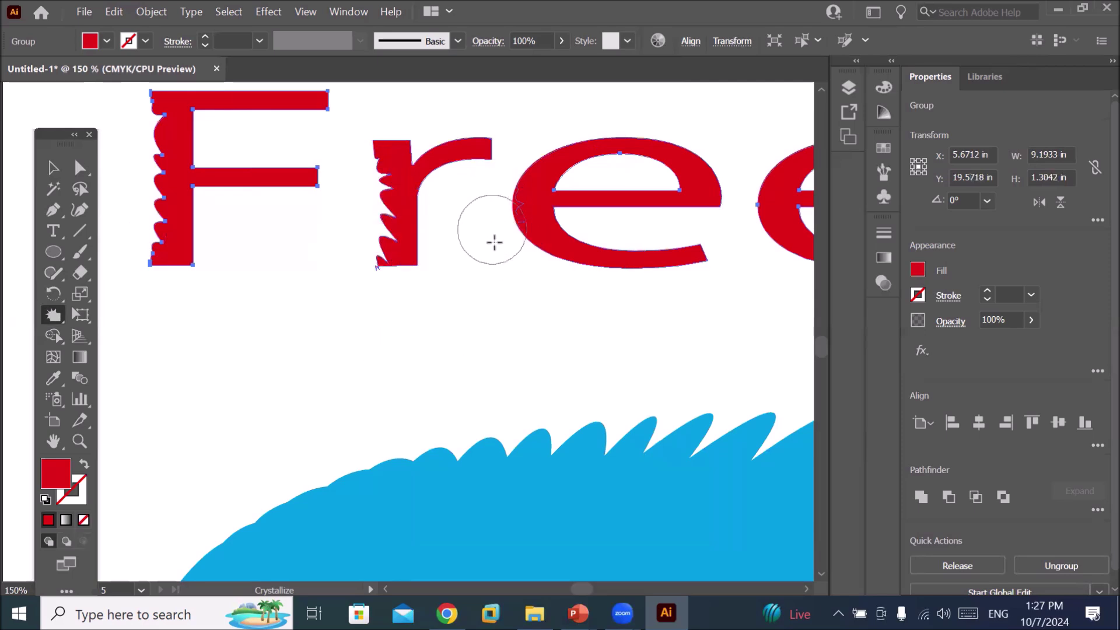
pyautogui.moveTo(514, 226); pyautogui.dragTo(694, 310)
pyautogui.moveTo(691, 190); pyautogui.dragTo(552, 153)
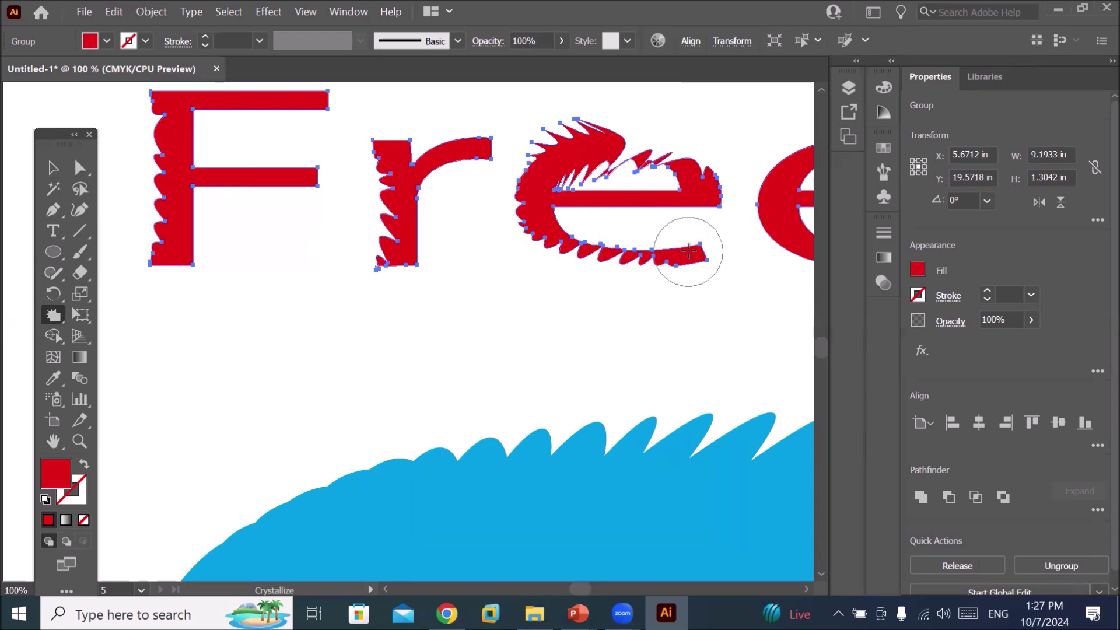
# - Crystallize the z and final e of Freeze, then undo the last two strokes
pyautogui.scroll(-2, 676, 237)
pyautogui.moveTo(689, 293); pyautogui.dragTo(491, 284)
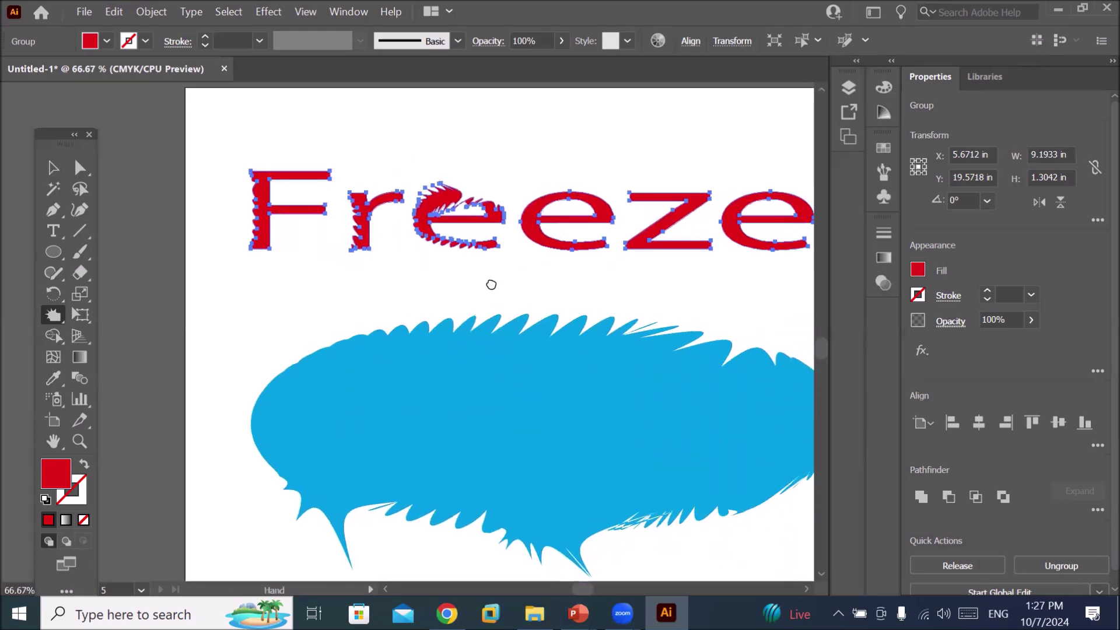
pyautogui.moveTo(582, 180)
pyautogui.mouseDown()
pyautogui.moveTo(533, 198)
pyautogui.moveTo(539, 250)
pyautogui.mouseUp()
pyautogui.moveTo(641, 182)
pyautogui.mouseDown()
pyautogui.moveTo(694, 249)
pyautogui.moveTo(740, 257)
pyautogui.moveTo(488, 253)
pyautogui.mouseUp()
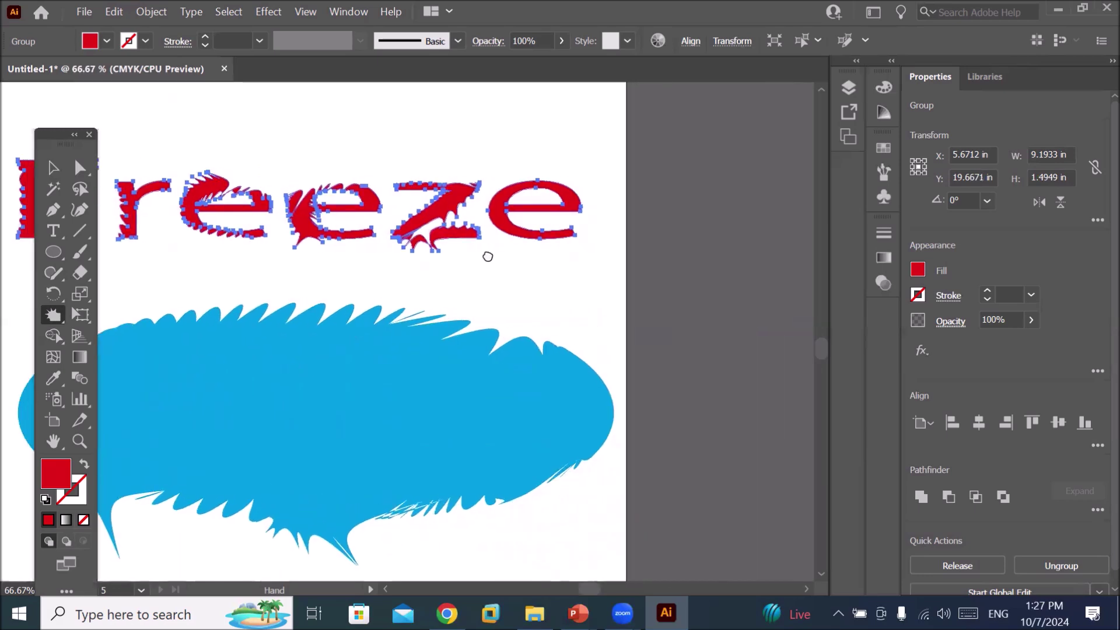
pyautogui.moveTo(540, 202); pyautogui.dragTo(578, 239)
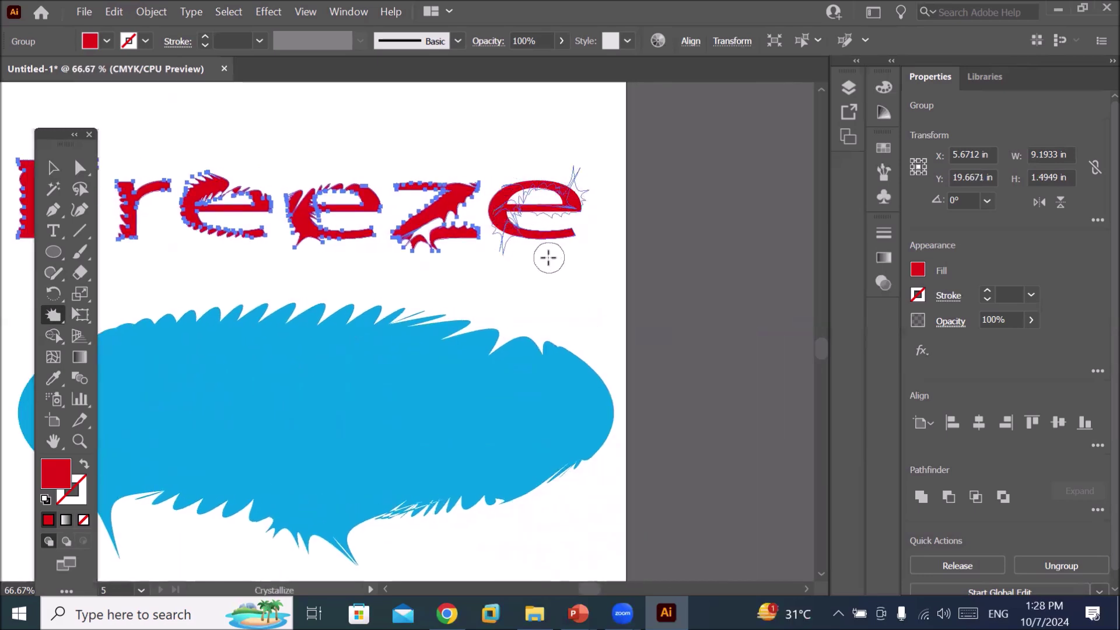
pyautogui.moveTo(578, 240); pyautogui.dragTo(570, 258)
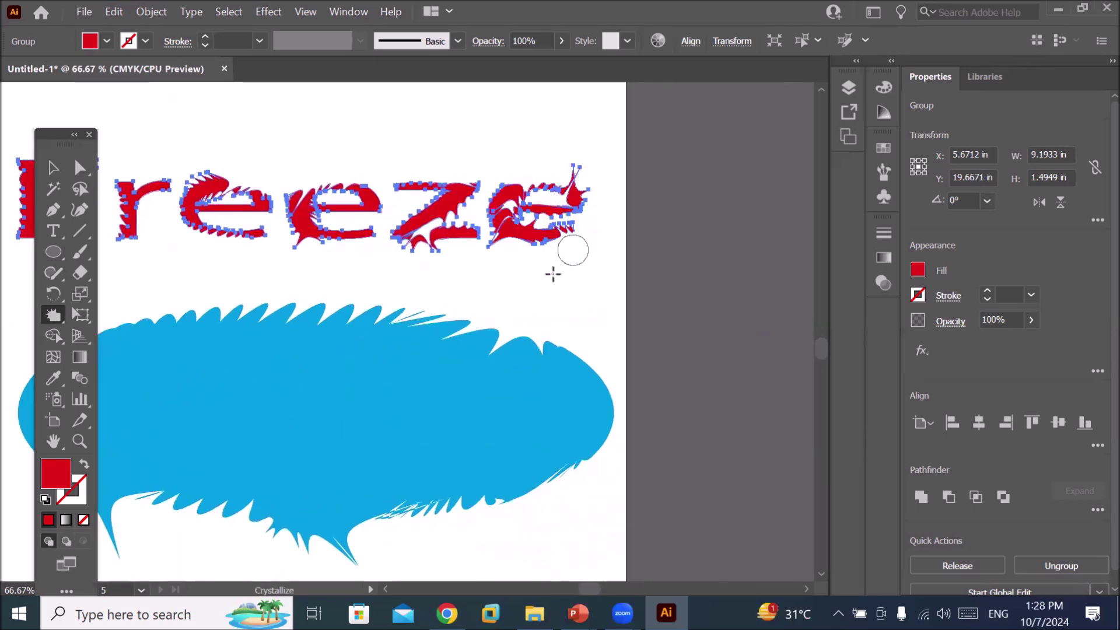
pyautogui.keyDown('alt'); pyautogui.scroll(-2, 475, 266); pyautogui.keyUp('alt')
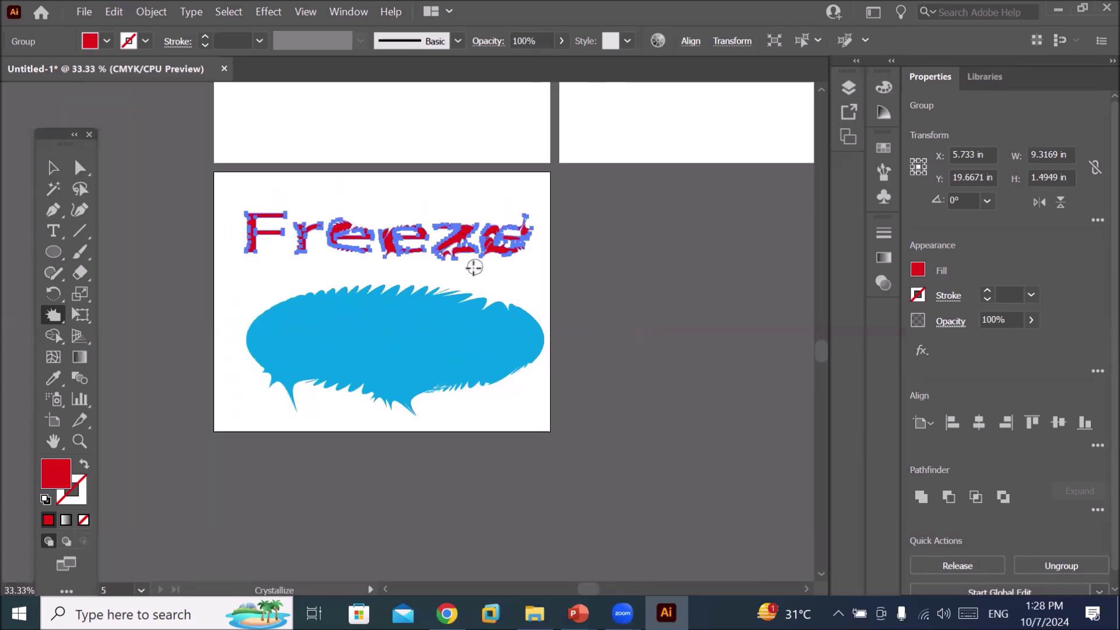
pyautogui.hotkey('ctrl', 'z')
pyautogui.hotkey('ctrl', 'z')
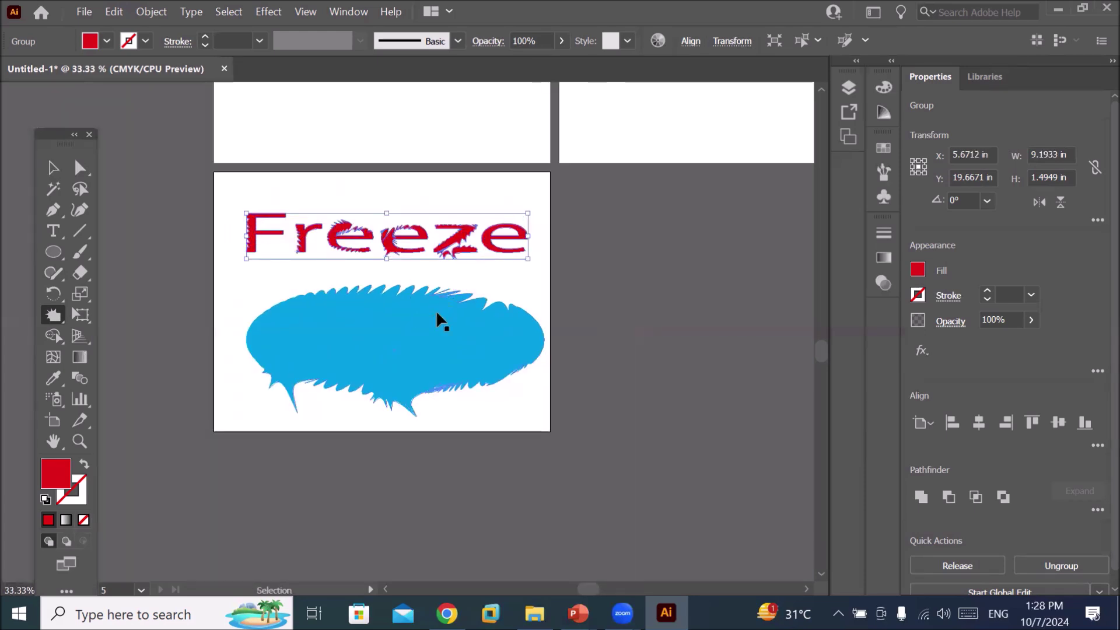
pyautogui.hotkey('ctrl', 'z')
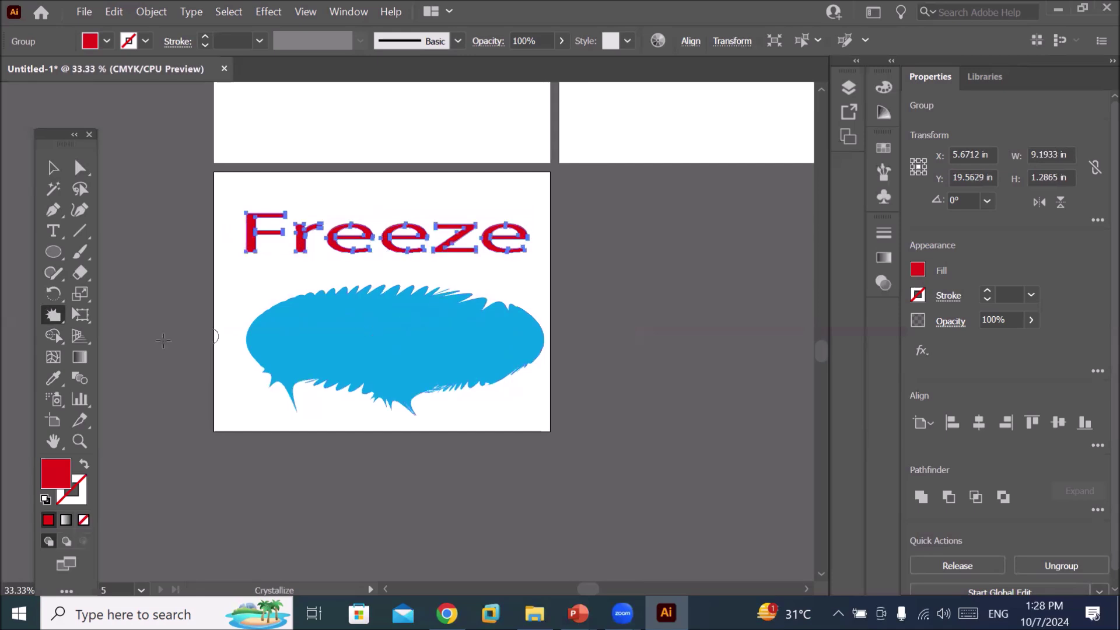
# - Delete the crystallized blue ellipse
pyautogui.click(49, 319)
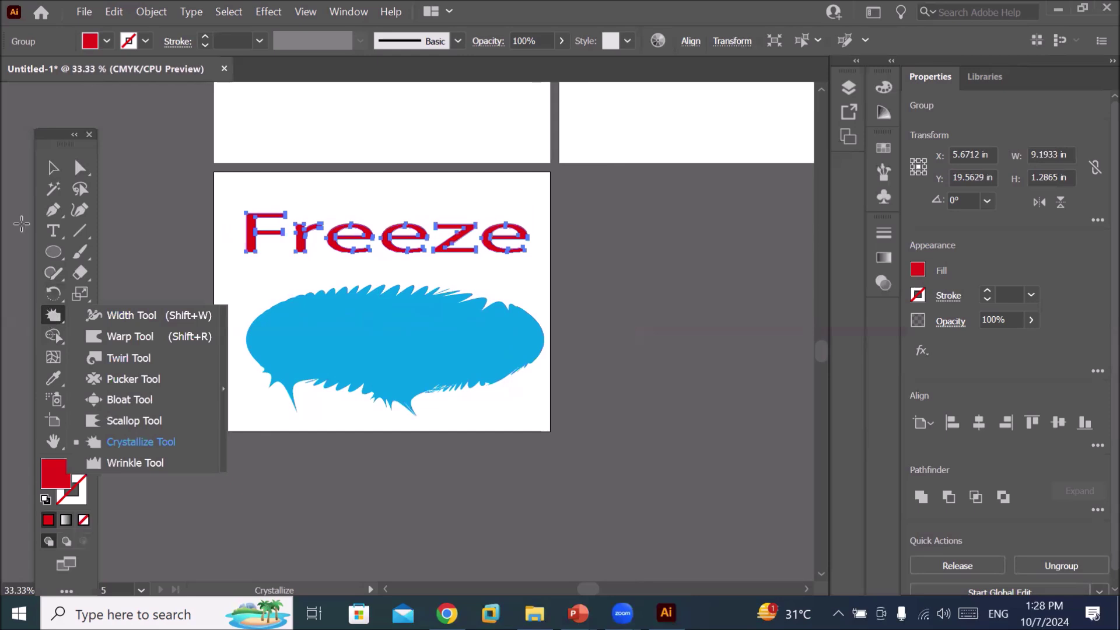
pyautogui.click(53, 323)
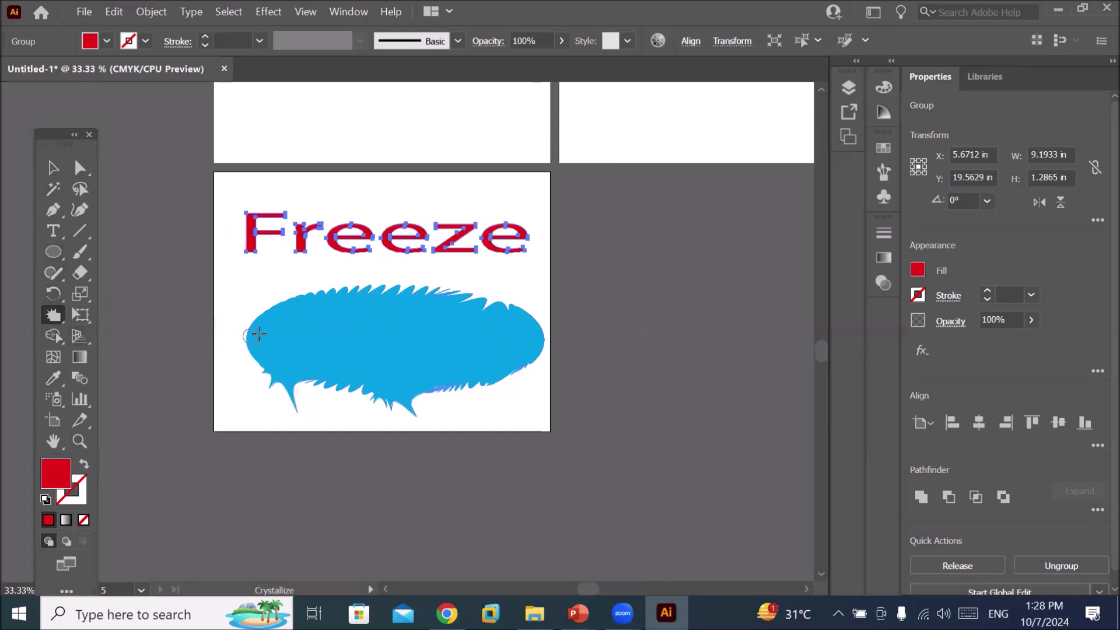
pyautogui.click(53, 167)
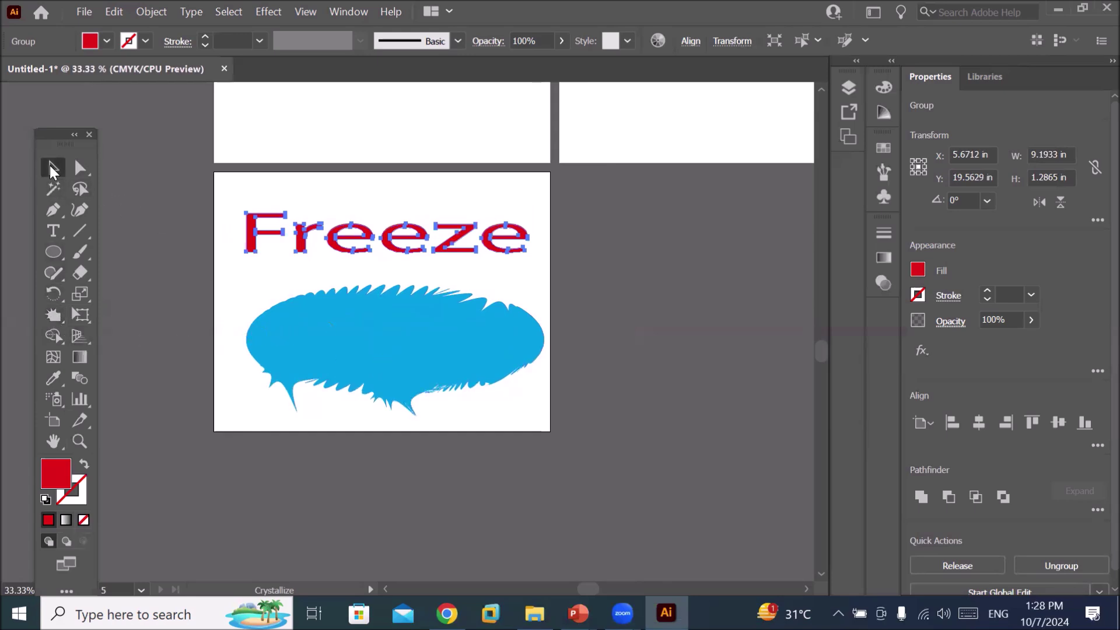
pyautogui.click(383, 360)
pyautogui.press('Delete')
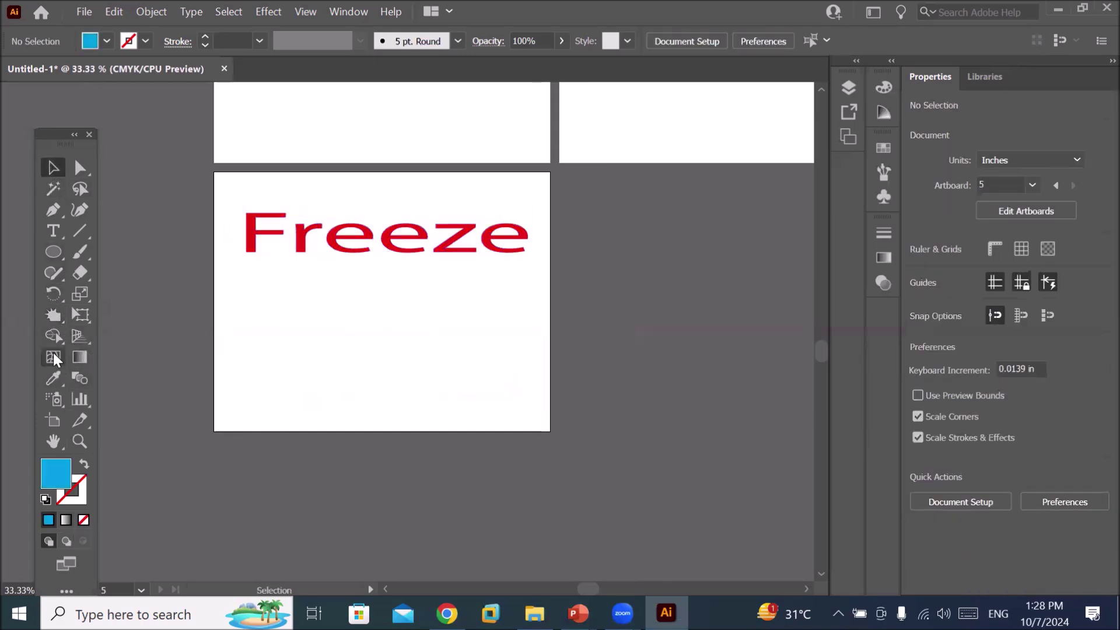
# - Draw a blue rectangle below the red Freeze text
pyautogui.click(53, 318)
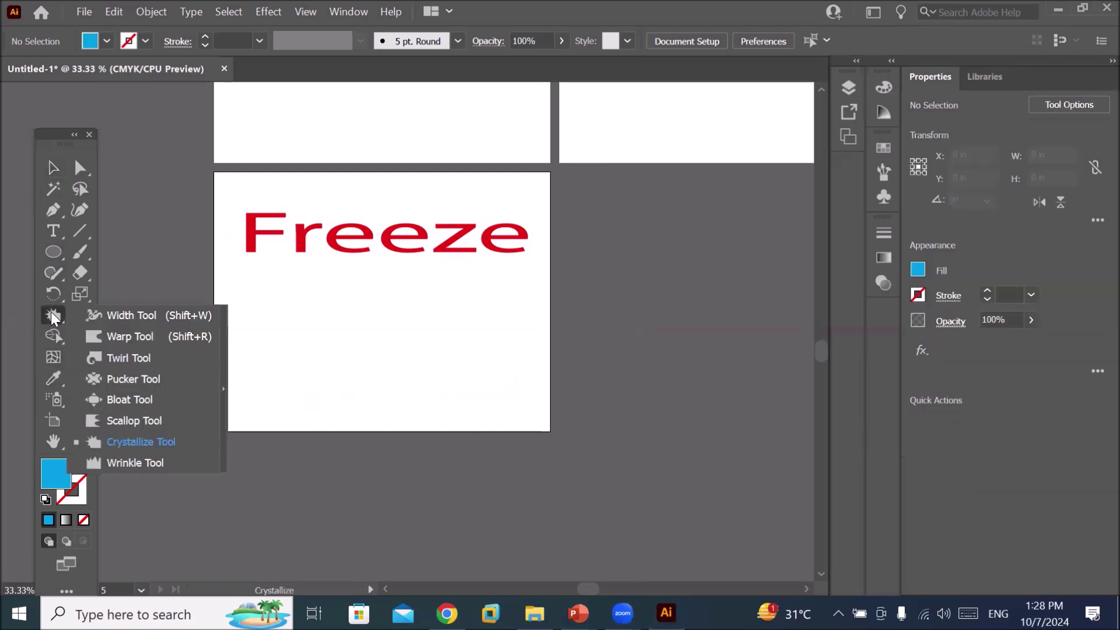
pyautogui.click(58, 257)
pyautogui.click(114, 252)
pyautogui.moveTo(267, 307); pyautogui.dragTo(520, 366)
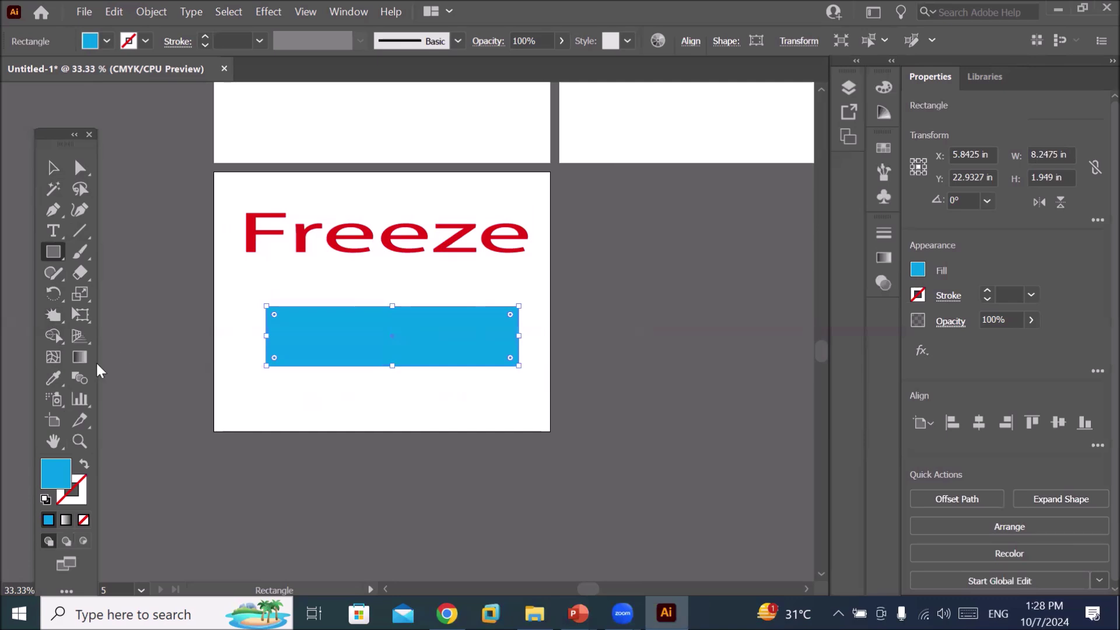
pyautogui.moveTo(54, 318)
pyautogui.mouseDown()
pyautogui.moveTo(93, 357)
pyautogui.moveTo(134, 463)
pyautogui.mouseUp()
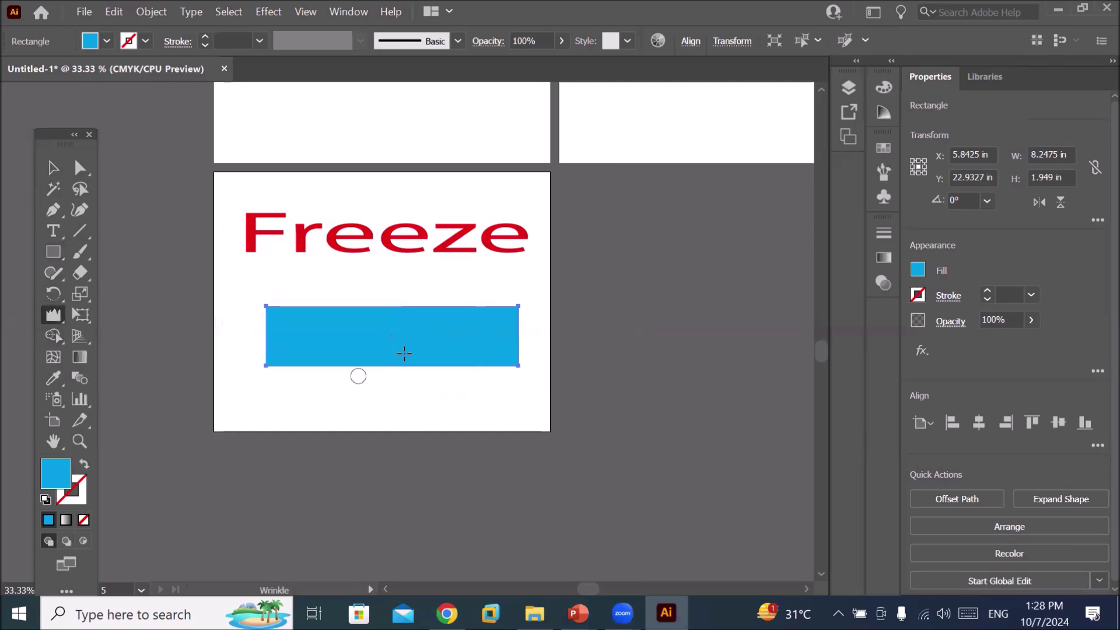
# - Wrinkle the right and left parts of the rectangle's top edge into irregular crests
pyautogui.hotkey('ctrl', '+')
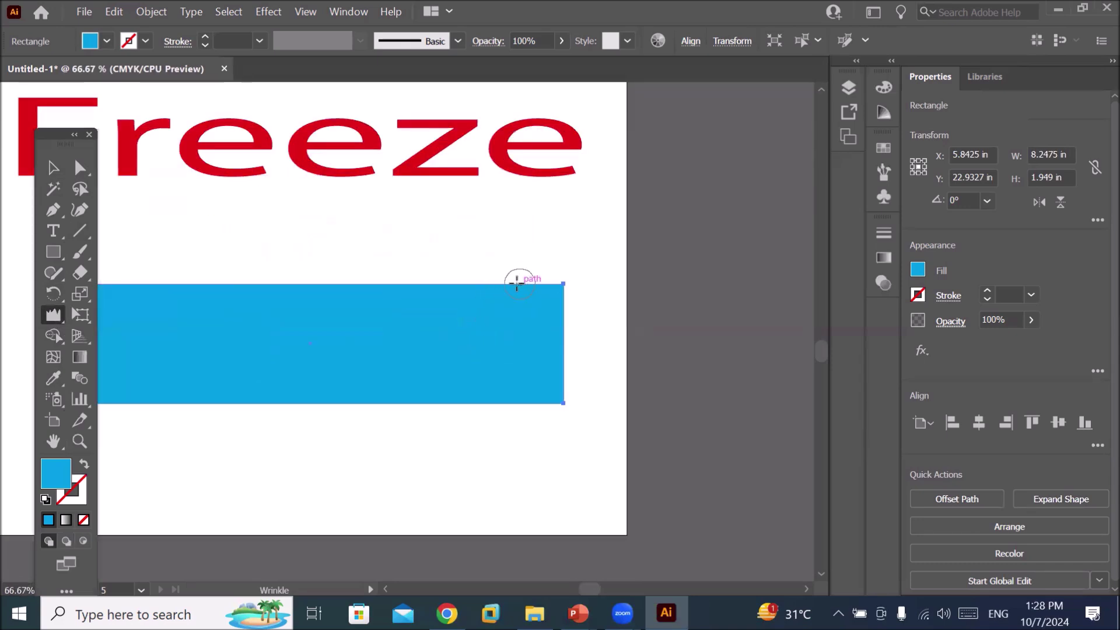
pyautogui.moveTo(492, 284); pyautogui.dragTo(376, 283)
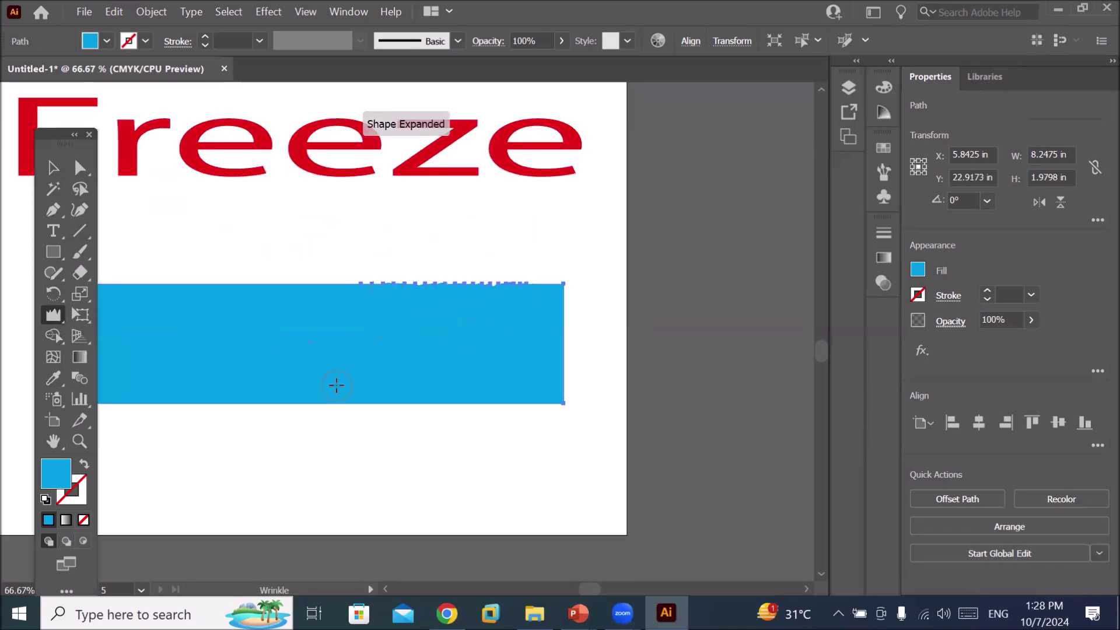
pyautogui.hotkey('ctrl', '+')
pyautogui.hotkey('ctrl', '+')
pyautogui.hotkey('ctrl', '+')
pyautogui.hotkey('ctrl', '+')
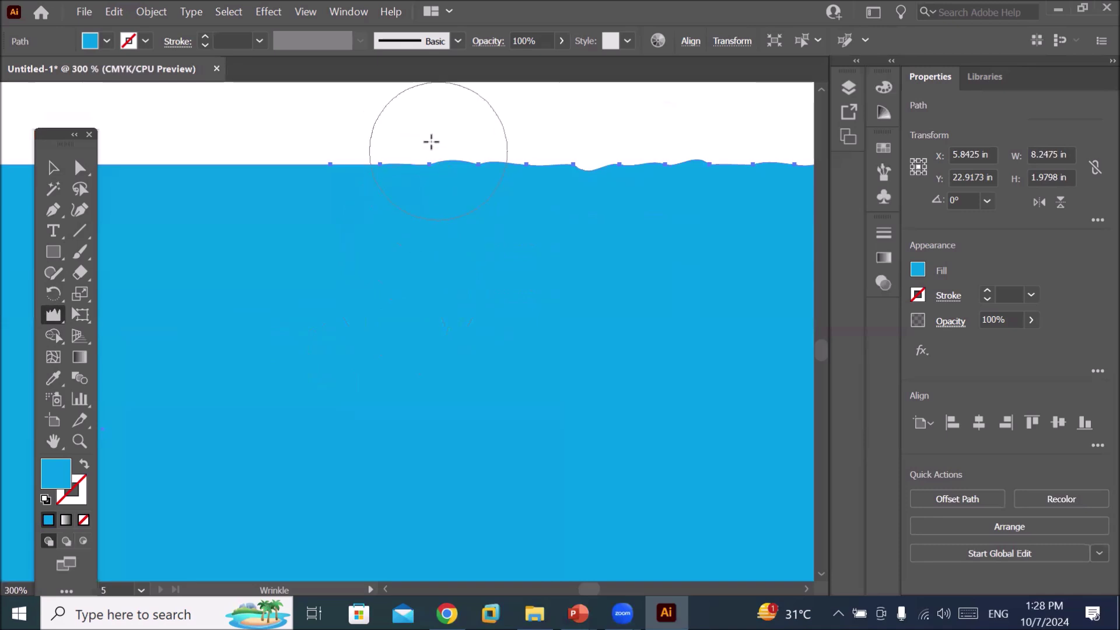
pyautogui.hotkey('ctrl', '+')
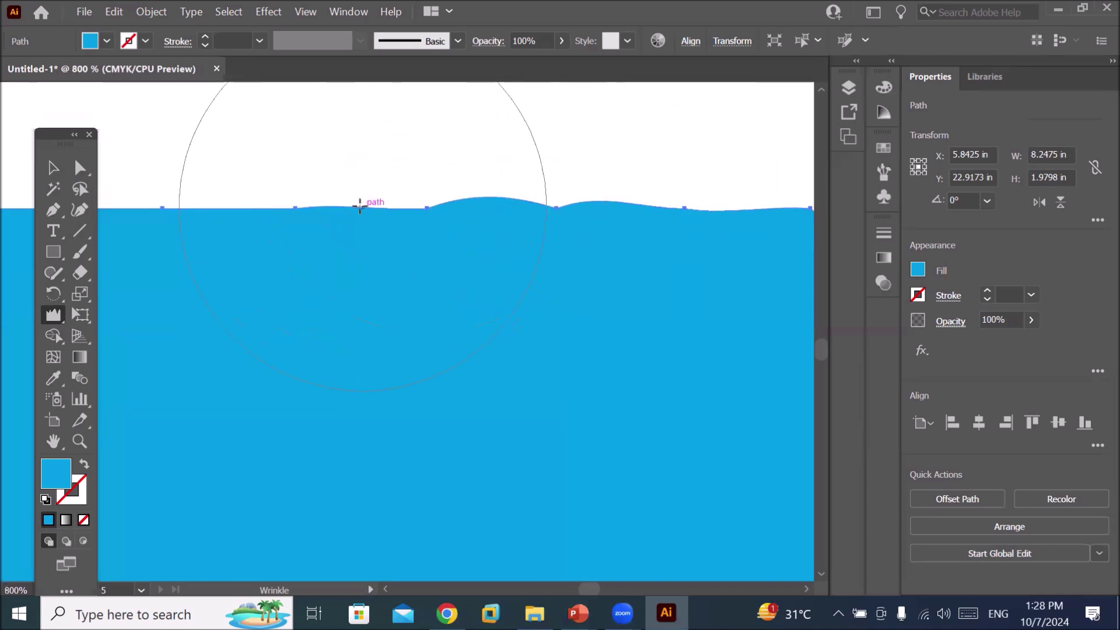
pyautogui.moveTo(346, 198); pyautogui.dragTo(548, 225)
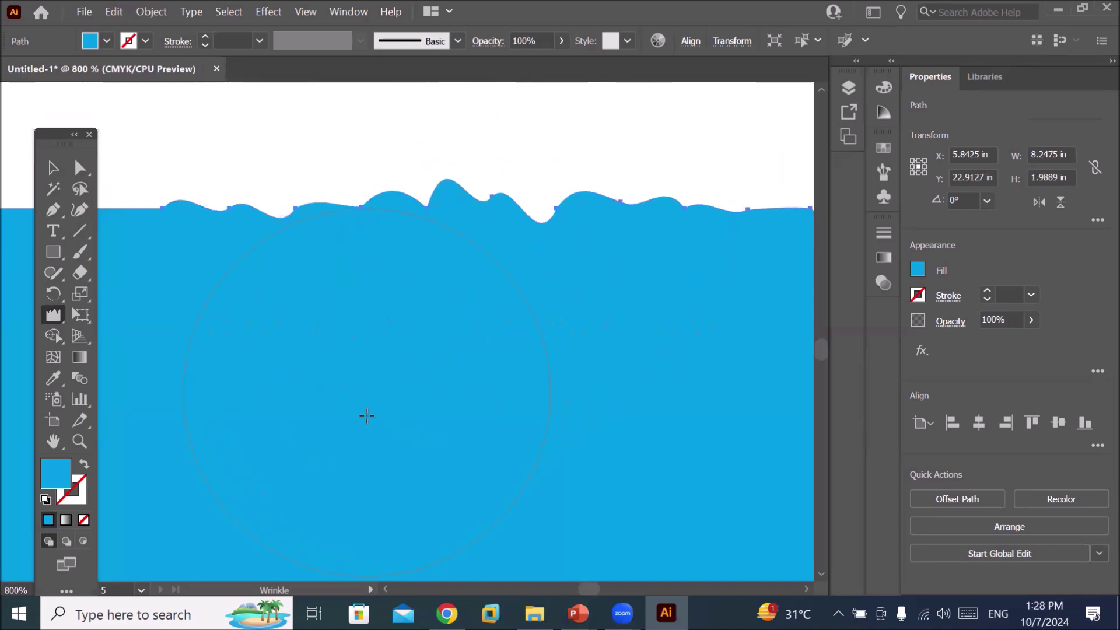
pyautogui.scroll(-3, 354, 365)
pyautogui.moveTo(210, 321)
pyautogui.mouseDown()
pyautogui.moveTo(107, 311)
pyautogui.moveTo(192, 315)
pyautogui.mouseUp()
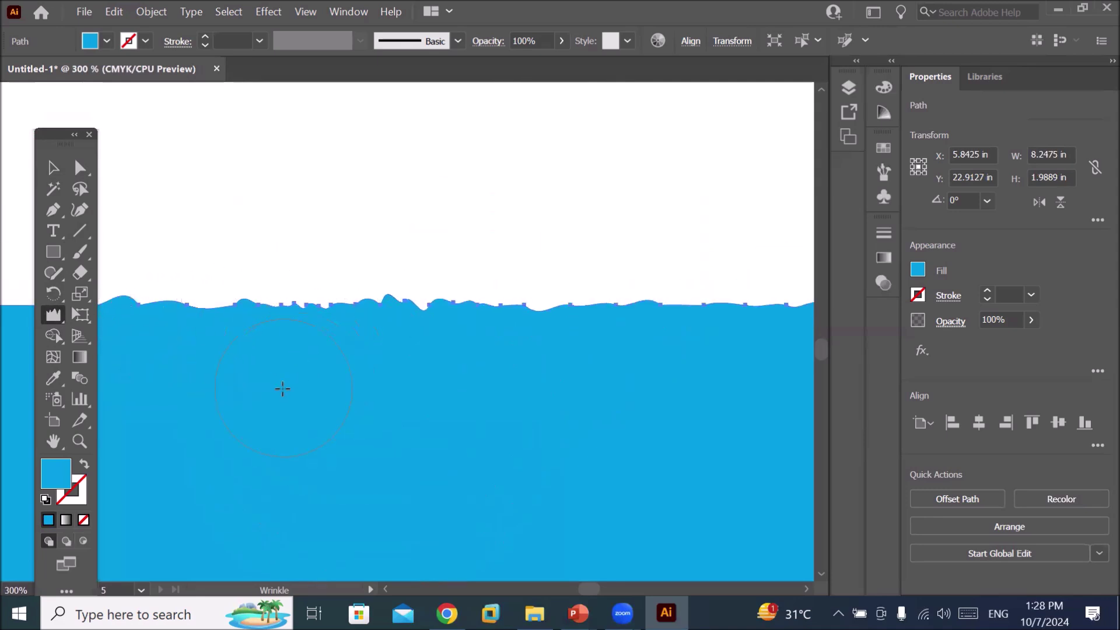
# - Wrinkle the remaining flat stretch of the top edge, redoing the last stroke
pyautogui.moveTo(230, 408); pyautogui.dragTo(590, 388)
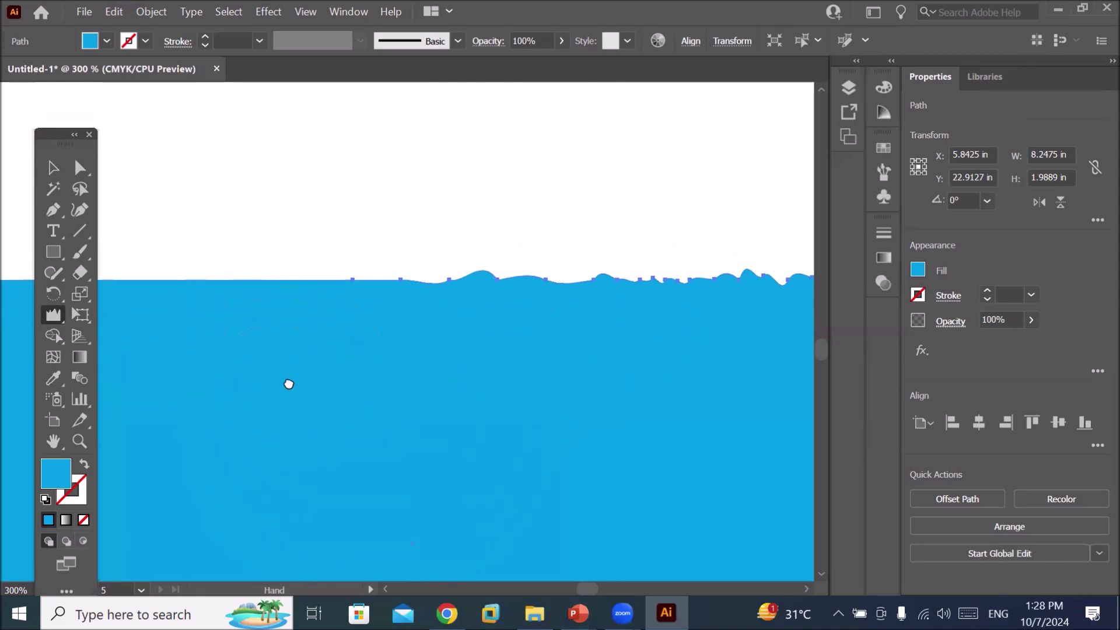
pyautogui.moveTo(289, 383); pyautogui.dragTo(490, 403)
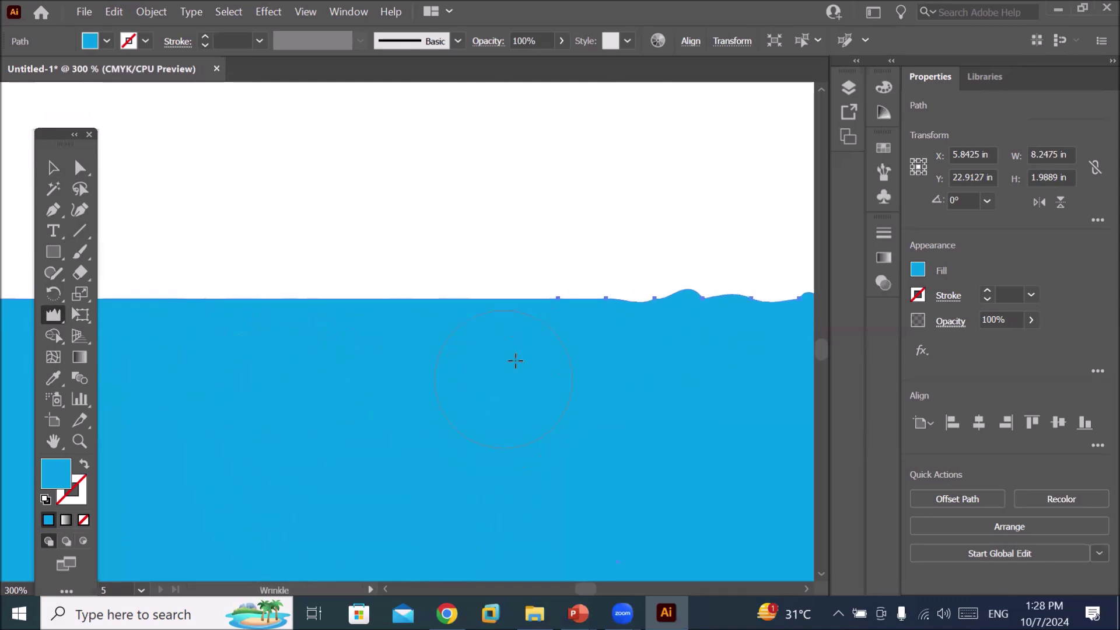
pyautogui.moveTo(600, 295); pyautogui.dragTo(349, 308)
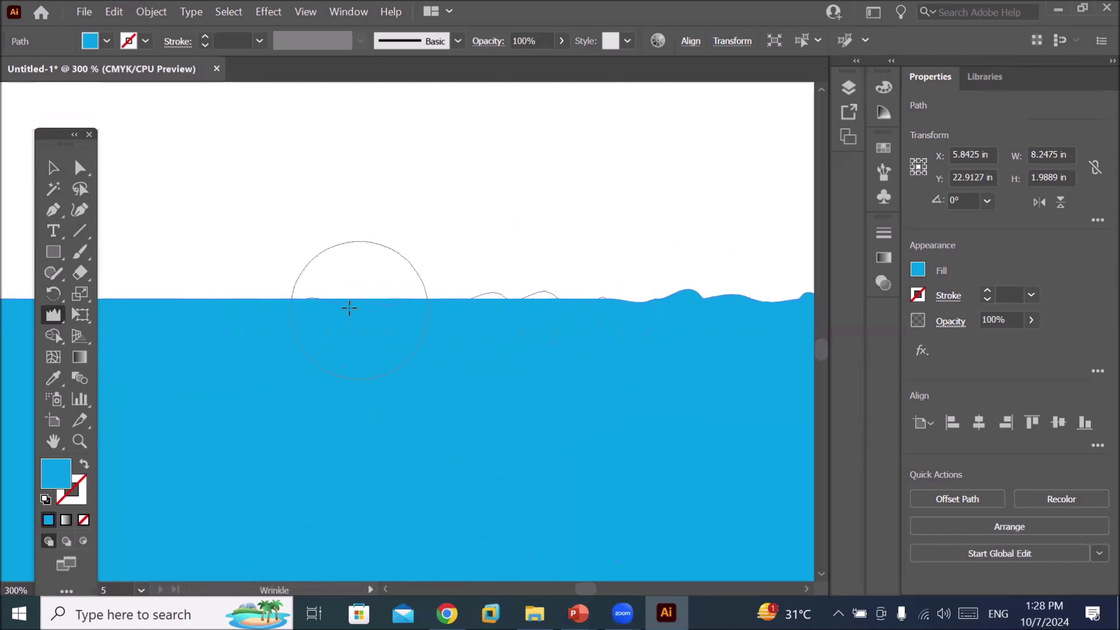
pyautogui.moveTo(349, 308); pyautogui.dragTo(138, 291)
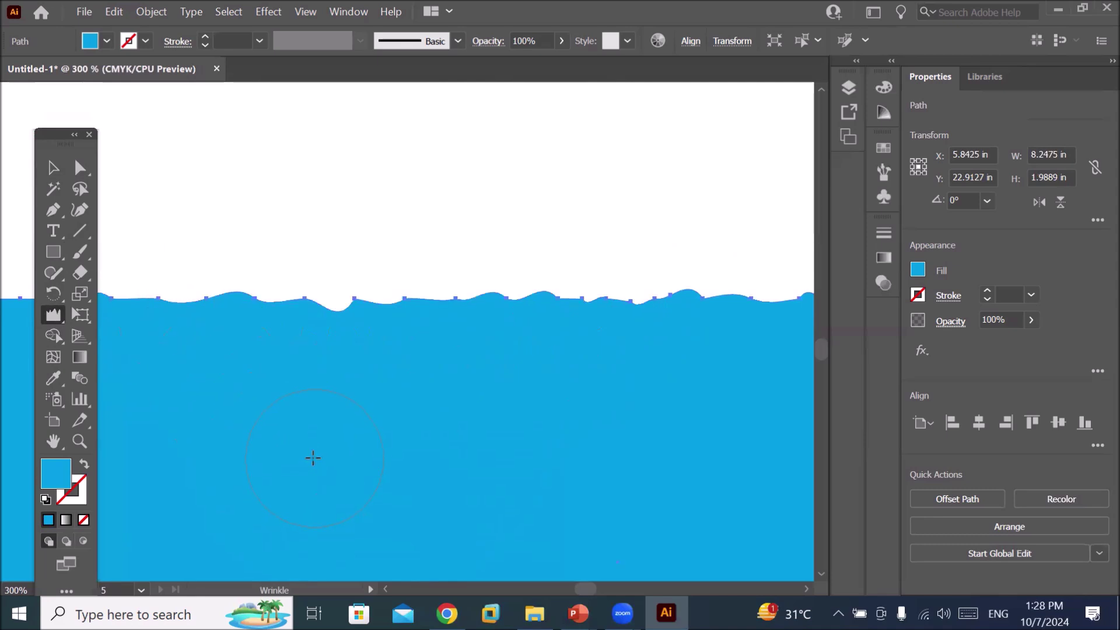
pyautogui.hotkey('ctrl', 'z')
pyautogui.hotkey('ctrl', 'z')
pyautogui.hotkey('ctrl', 'z')
pyautogui.moveTo(303, 390); pyautogui.dragTo(507, 421)
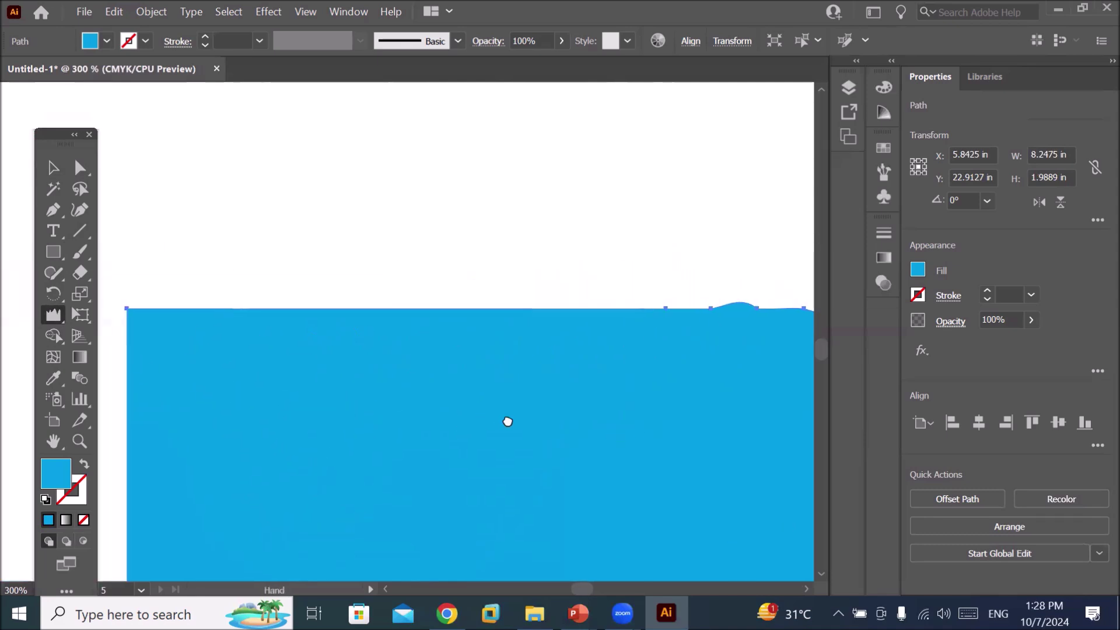
pyautogui.moveTo(668, 319)
pyautogui.mouseDown()
pyautogui.moveTo(175, 317)
pyautogui.moveTo(182, 330)
pyautogui.mouseUp()
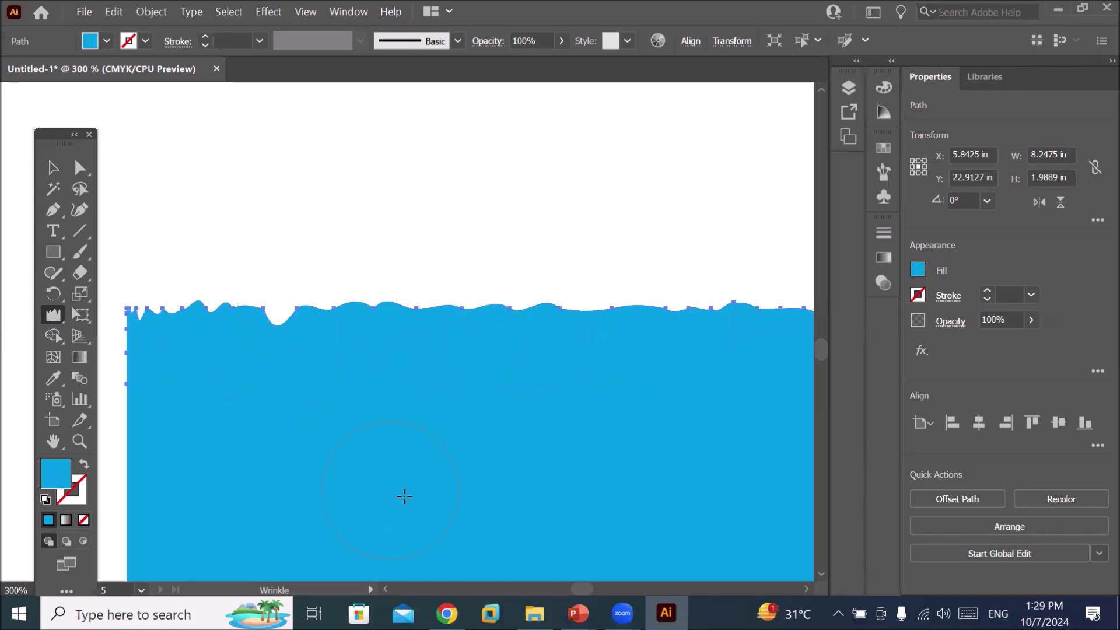
# - Wrinkle the rectangle's left side and bottom edge out to the right end
pyautogui.scroll(-1, 422, 509)
pyautogui.scroll(-2, 422, 509)
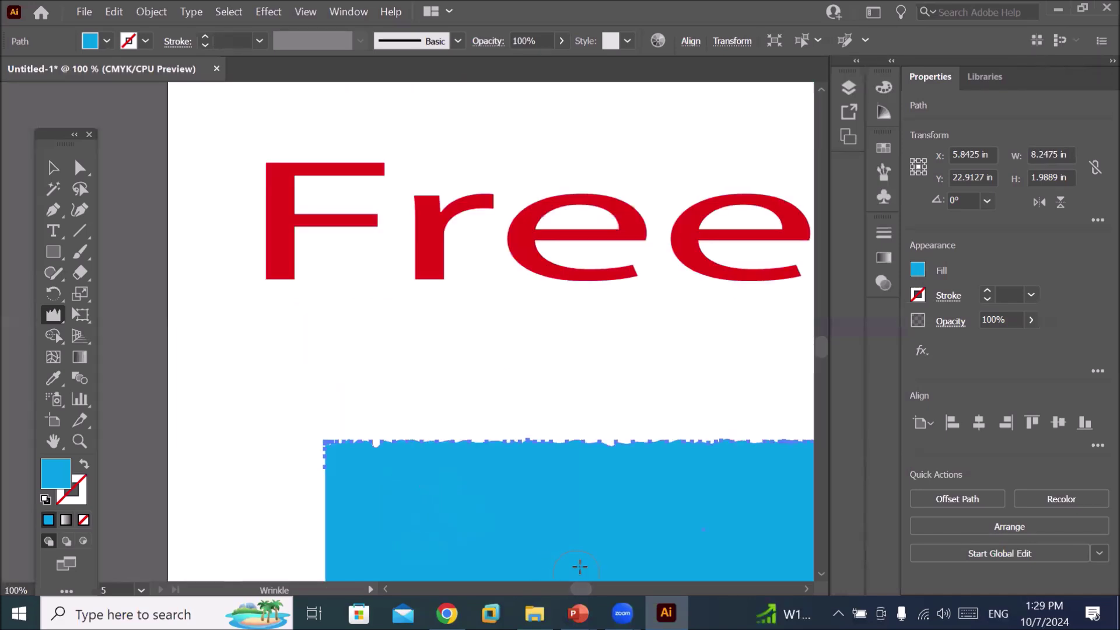
pyautogui.moveTo(538, 497); pyautogui.dragTo(391, 277)
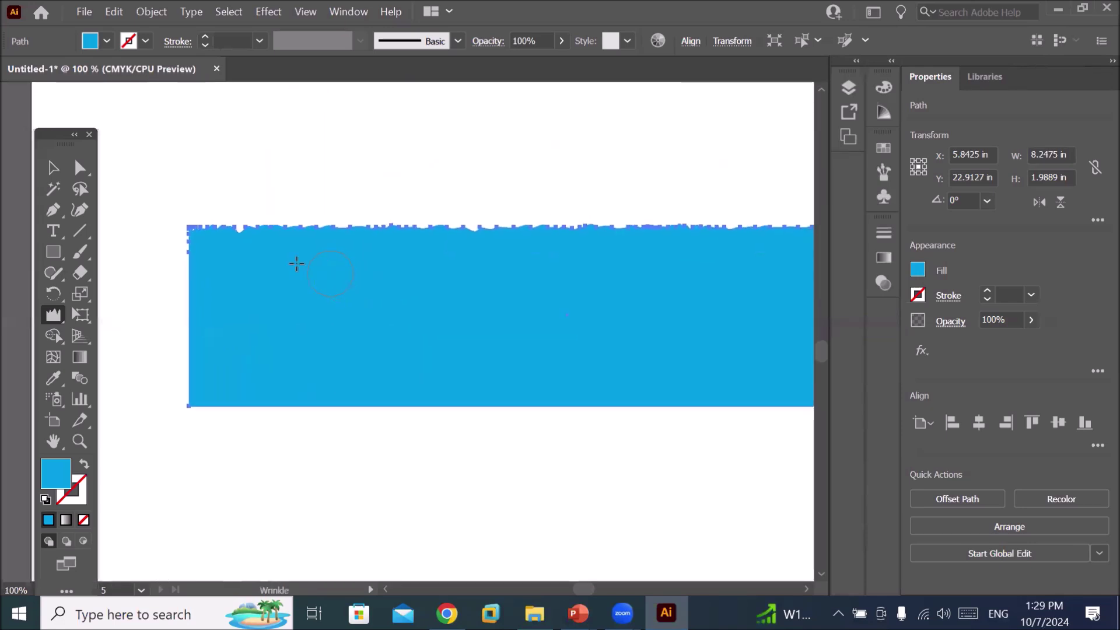
pyautogui.moveTo(161, 262)
pyautogui.mouseDown()
pyautogui.moveTo(188, 396)
pyautogui.moveTo(257, 430)
pyautogui.moveTo(217, 408)
pyautogui.moveTo(712, 421)
pyautogui.mouseUp()
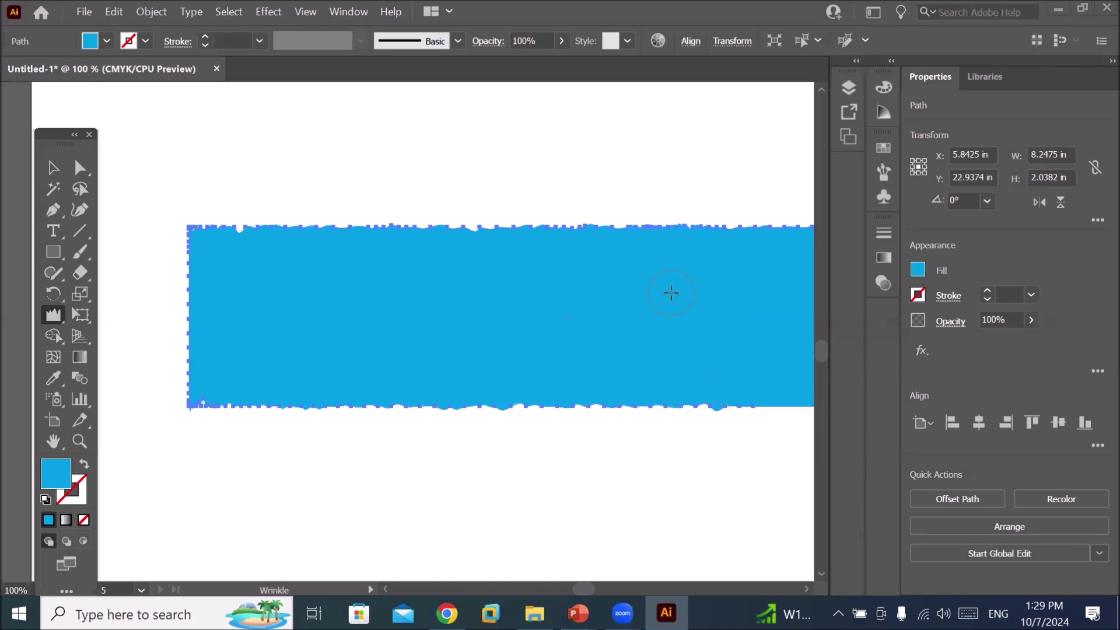
pyautogui.moveTo(720, 416); pyautogui.dragTo(750, 408)
pyautogui.click(56, 234)
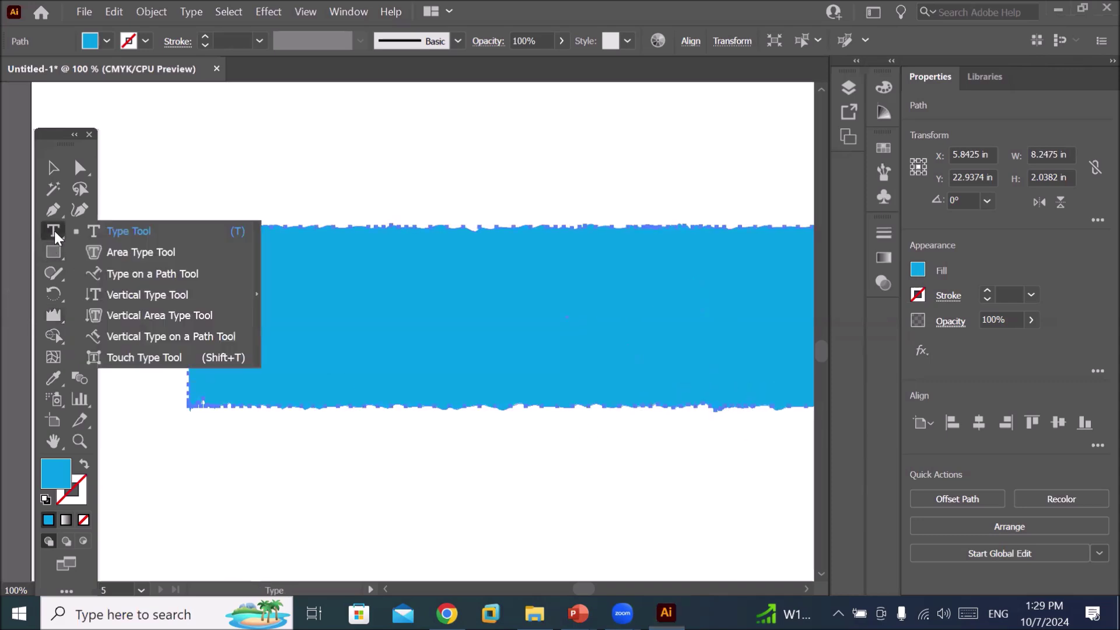
# - Fill the wrinkled shape with placeholder area text, then undo to restore the blue band
pyautogui.click(122, 253)
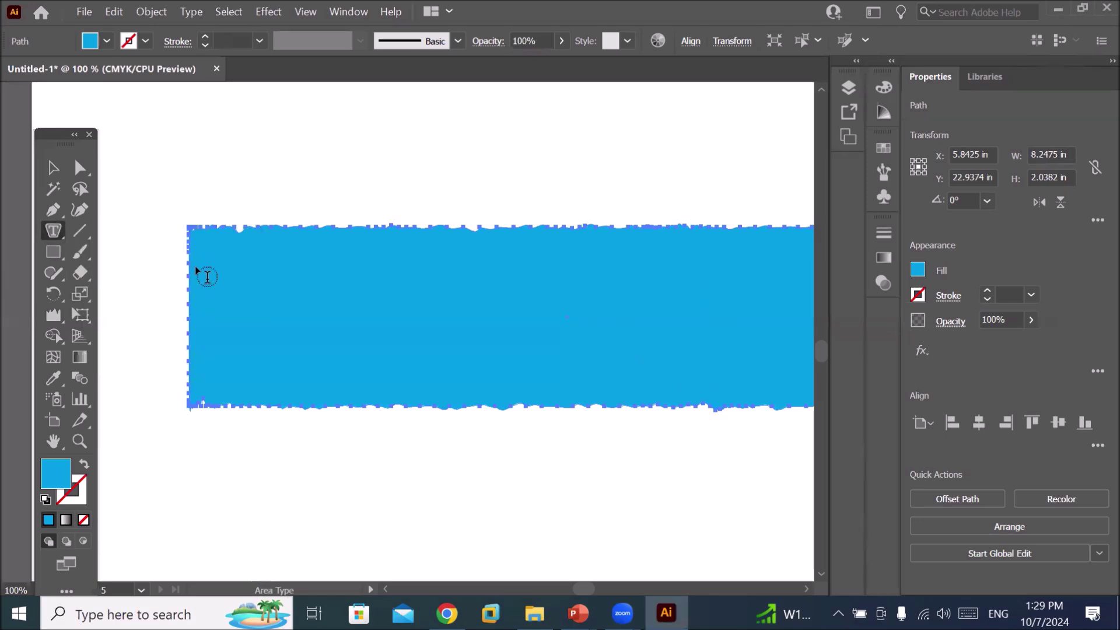
pyautogui.click(217, 240)
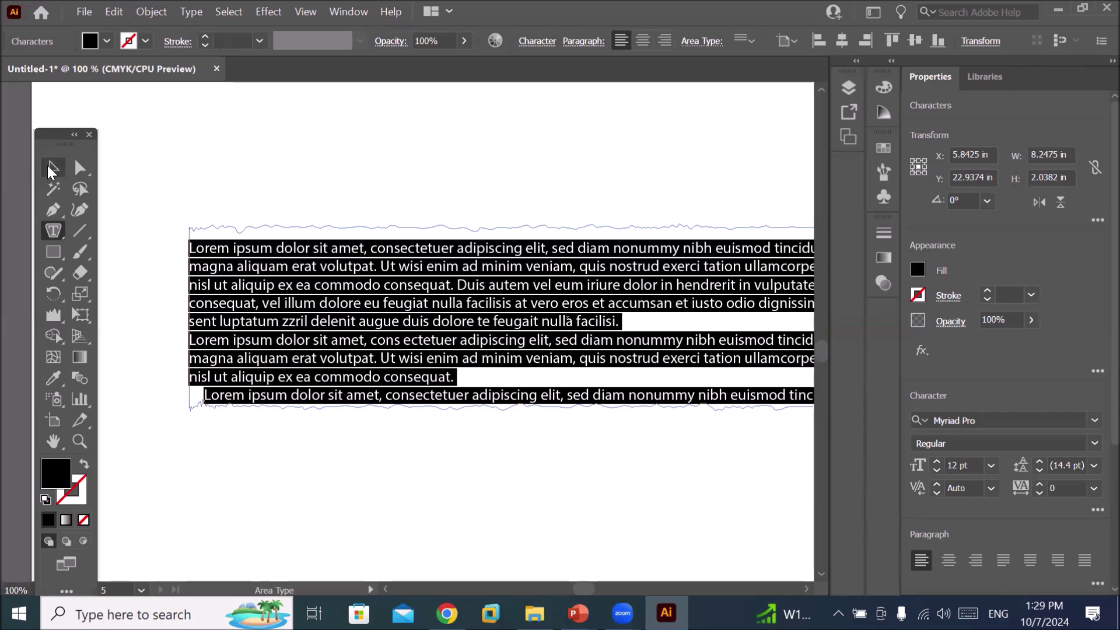
pyautogui.click(53, 169)
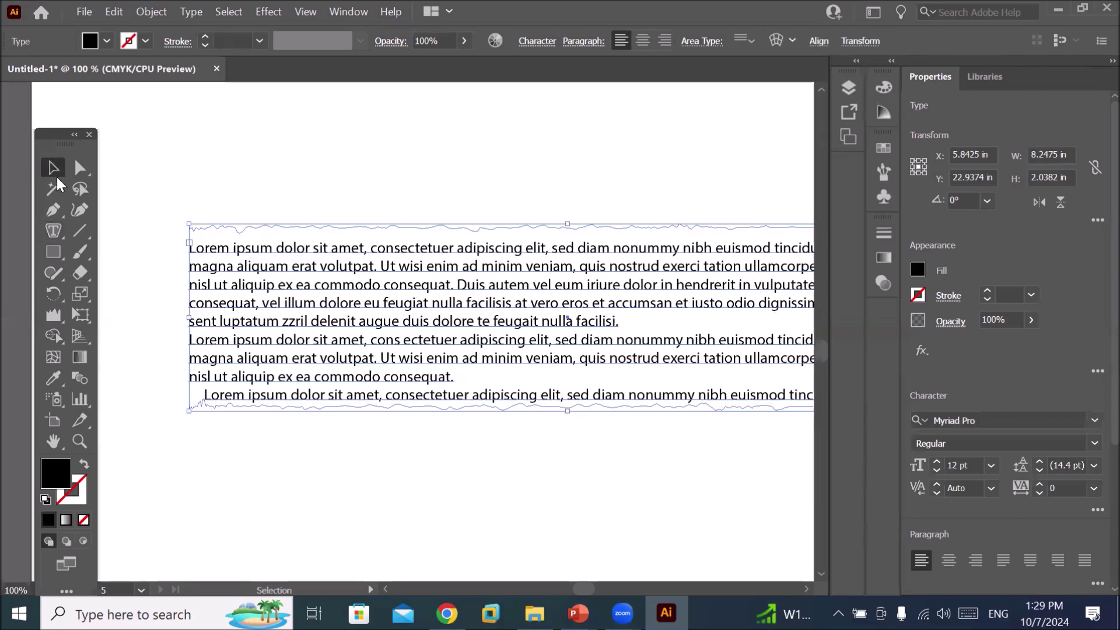
pyautogui.click(444, 487)
pyautogui.click(444, 362)
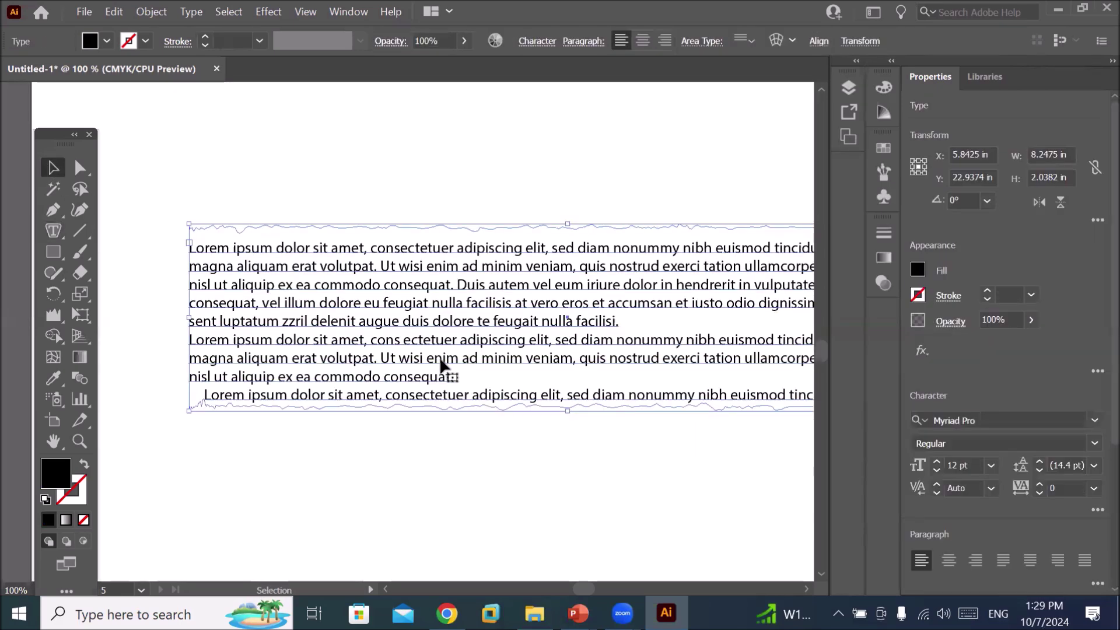
pyautogui.hotkey('ctrl', 'z')
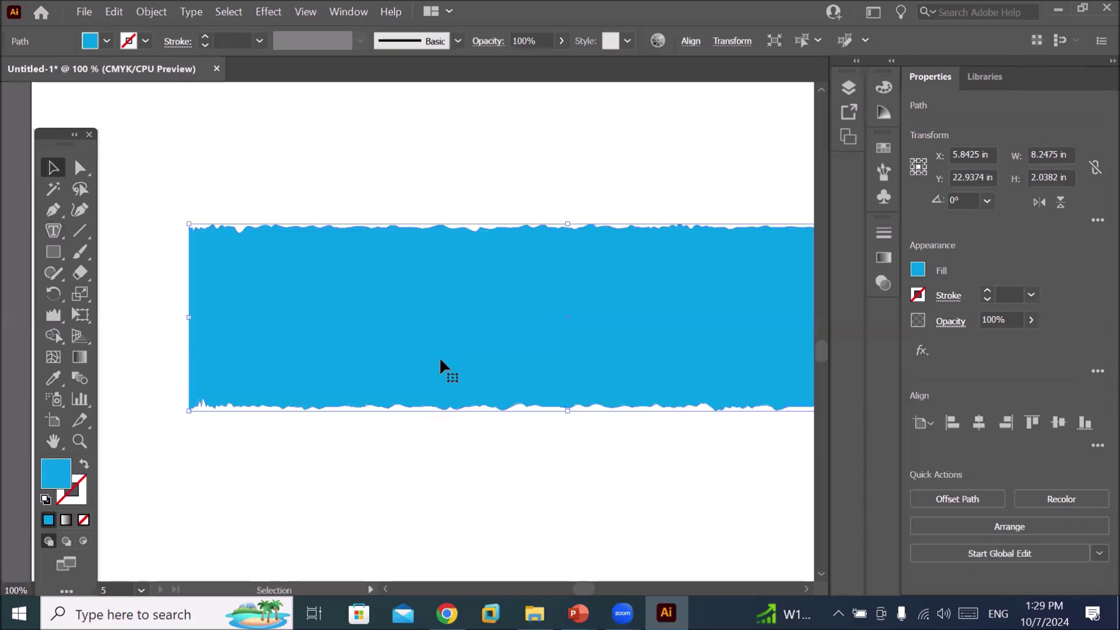
# - Duplicate the wrinkled shape, fill the copy with placeholder text, and position it on the band
pyautogui.moveTo(439, 356)
pyautogui.mouseDown()
pyautogui.moveTo(356, 254)
pyautogui.moveTo(365, 452)
pyautogui.mouseUp()
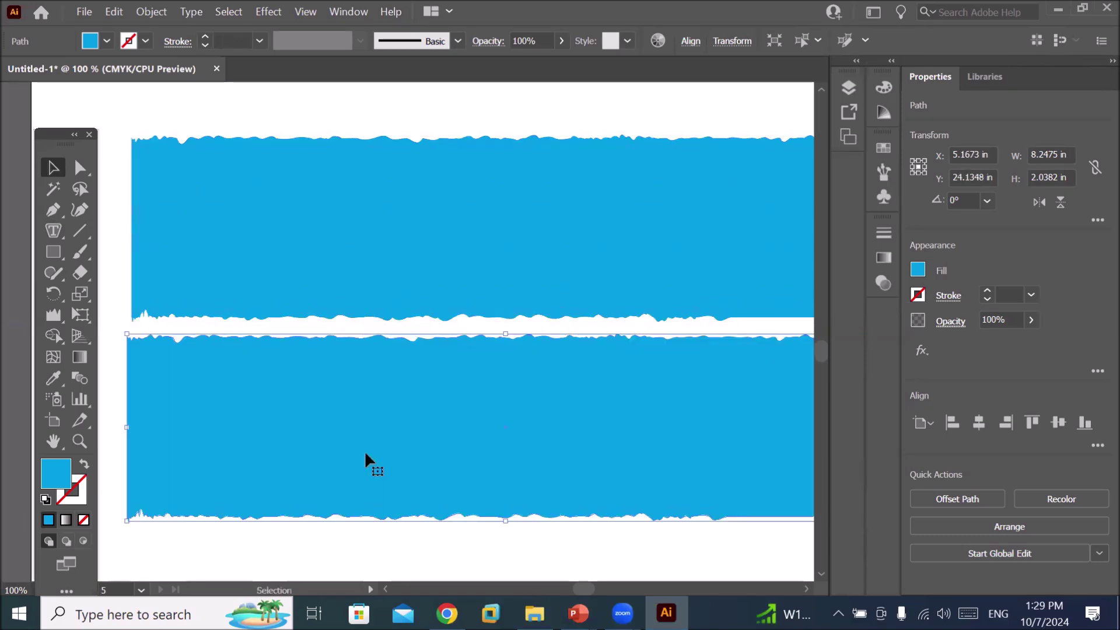
pyautogui.click(57, 231)
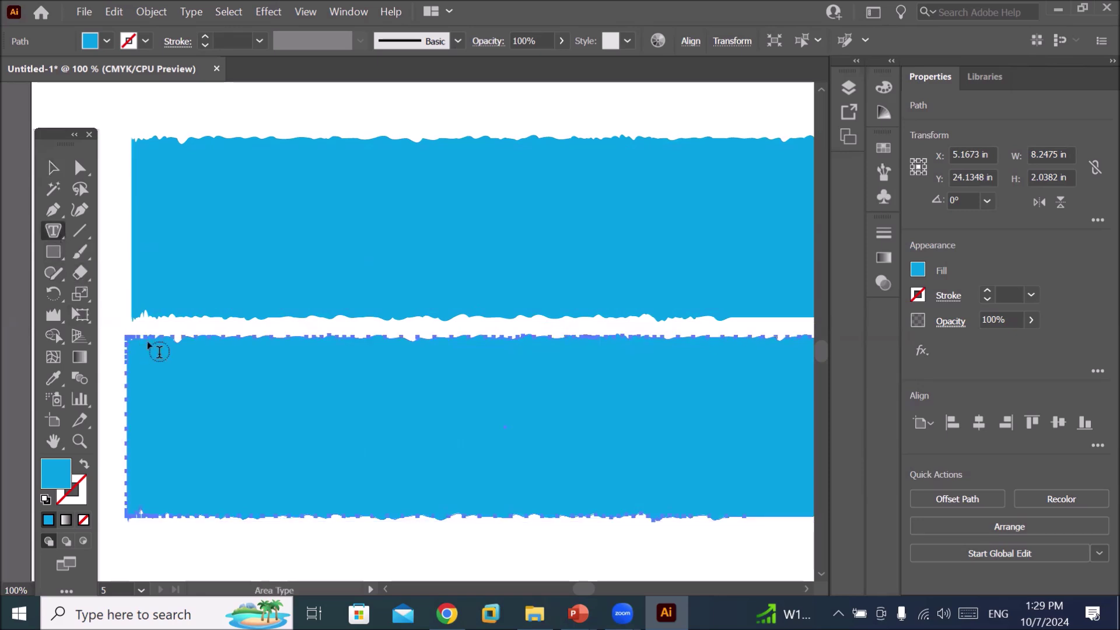
pyautogui.click(165, 348)
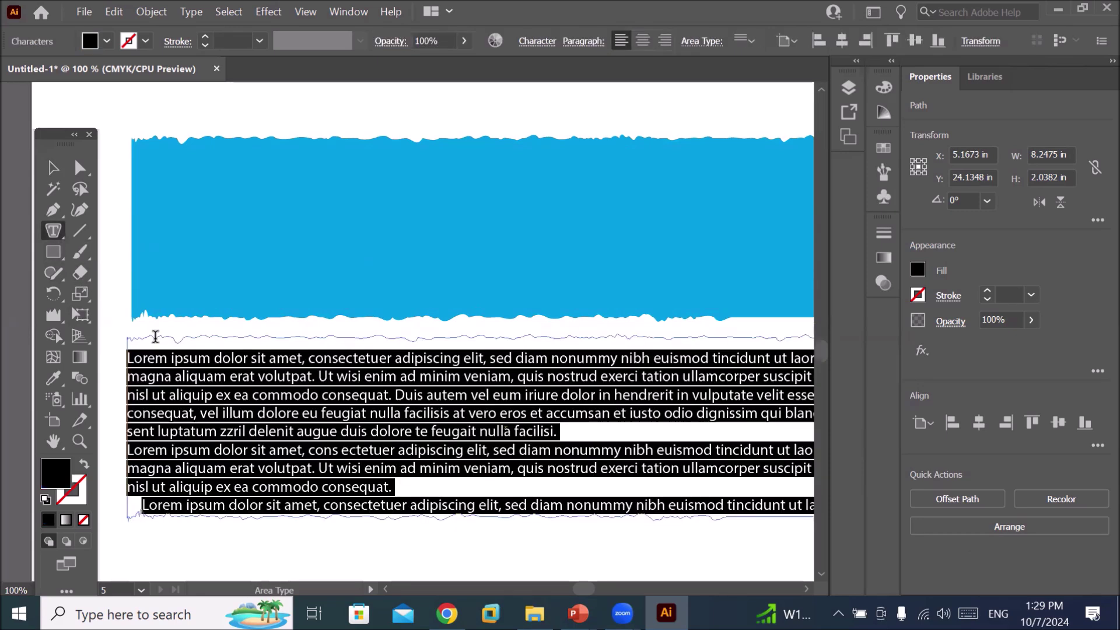
pyautogui.click(56, 173)
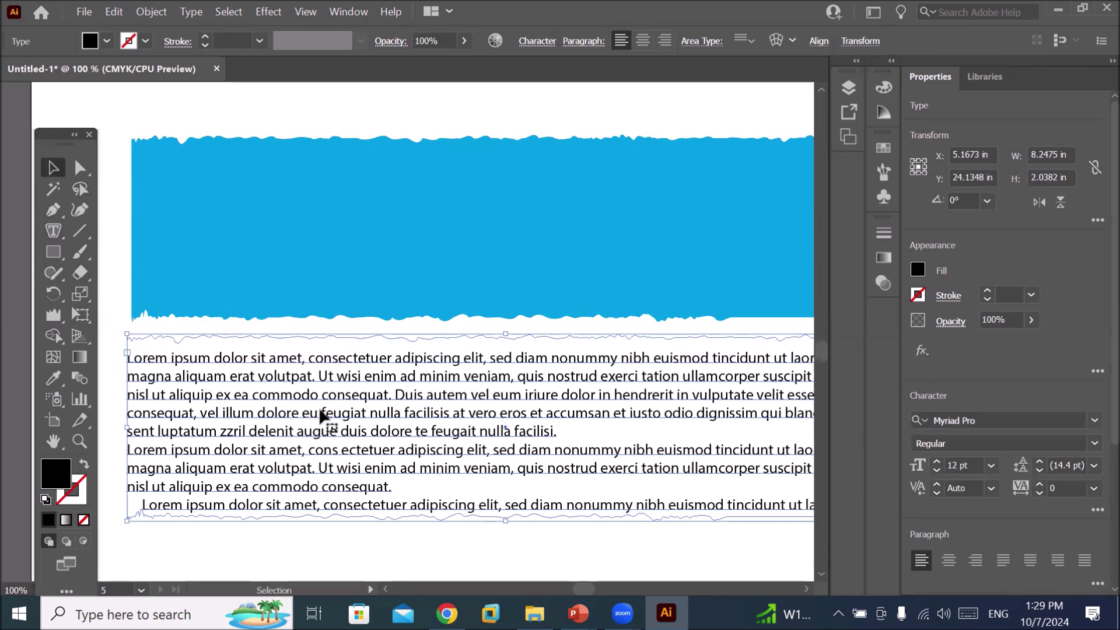
pyautogui.moveTo(330, 362); pyautogui.dragTo(344, 340)
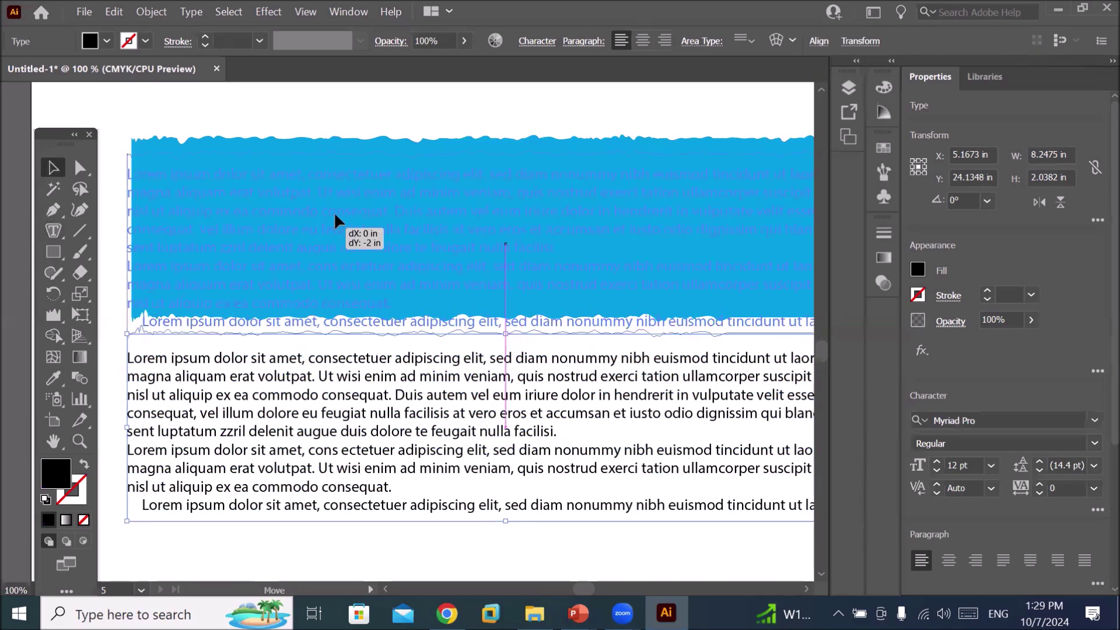
pyautogui.moveTo(323, 234); pyautogui.dragTo(334, 213)
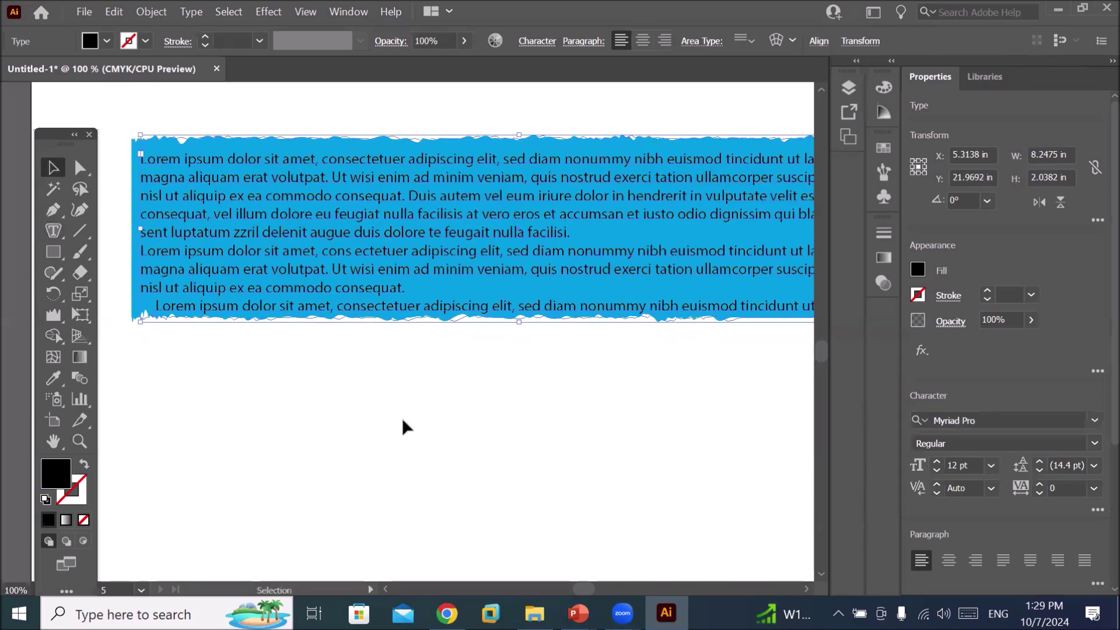
pyautogui.moveTo(454, 267)
pyautogui.mouseDown()
pyautogui.moveTo(503, 421)
pyautogui.moveTo(502, 462)
pyautogui.mouseUp()
pyautogui.click(503, 465)
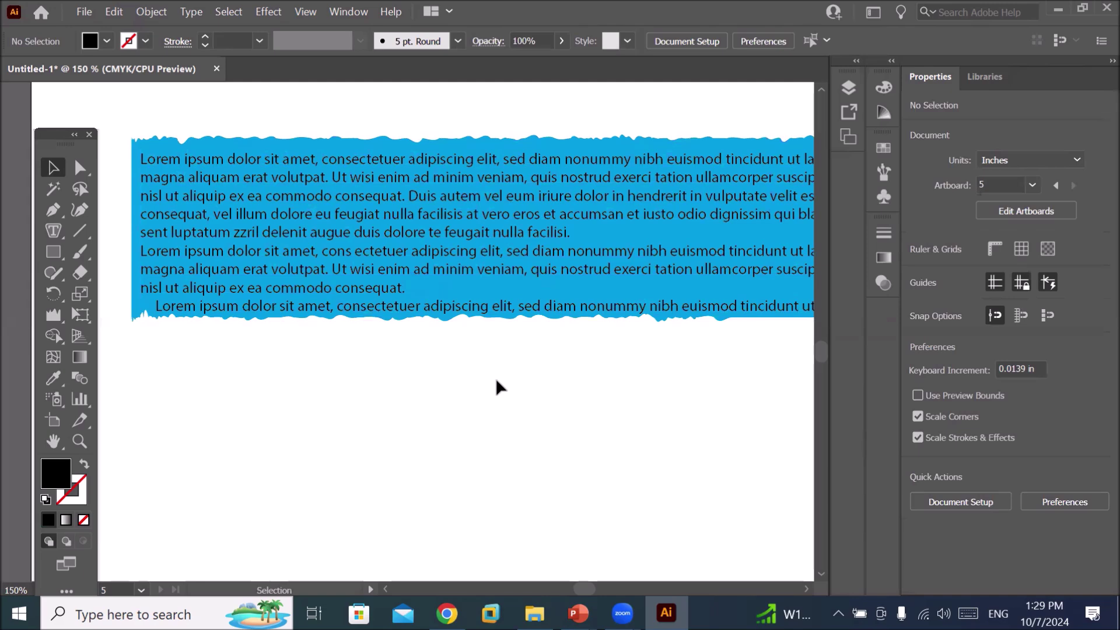
pyautogui.scroll(1, 497, 385)
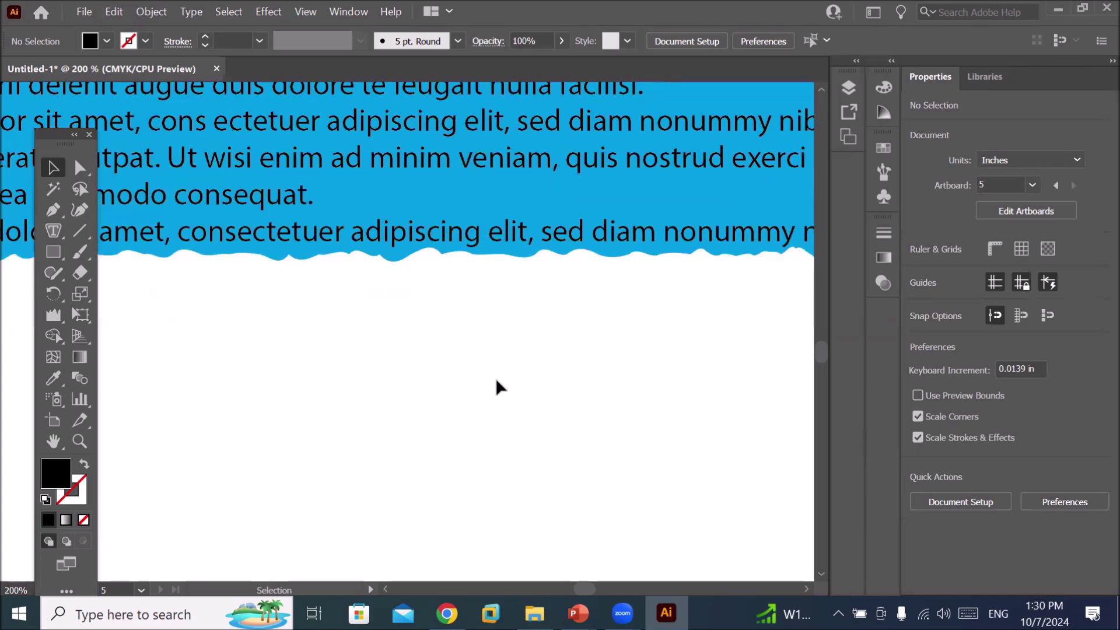
pyautogui.scroll(-2, 497, 381)
pyautogui.scroll(-1, 497, 381)
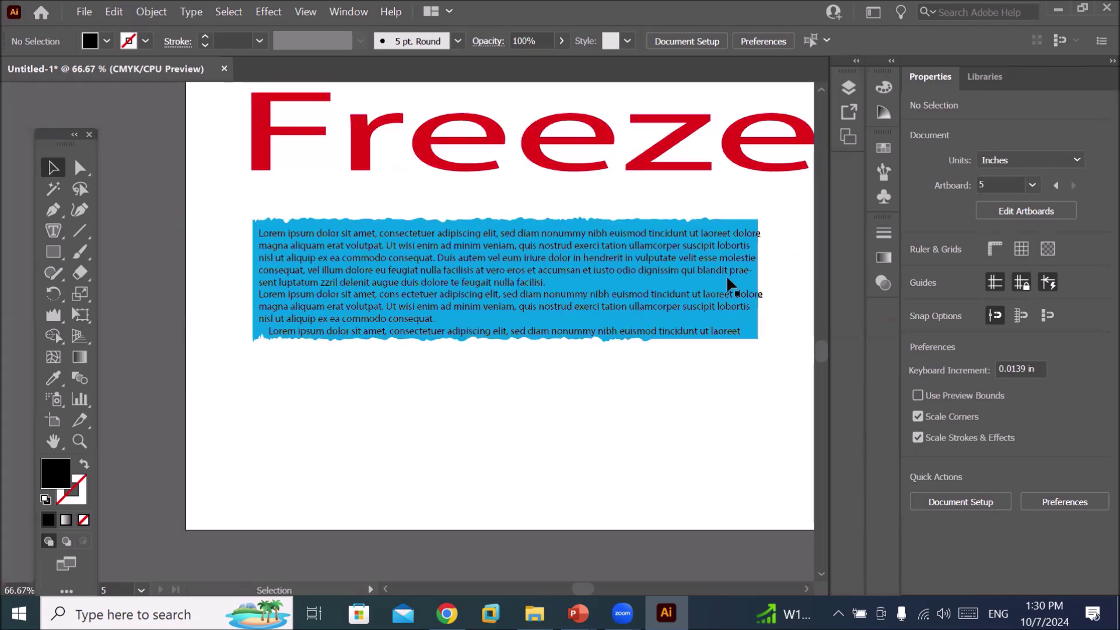
pyautogui.scroll(2, 642, 252)
pyautogui.scroll(1, 642, 252)
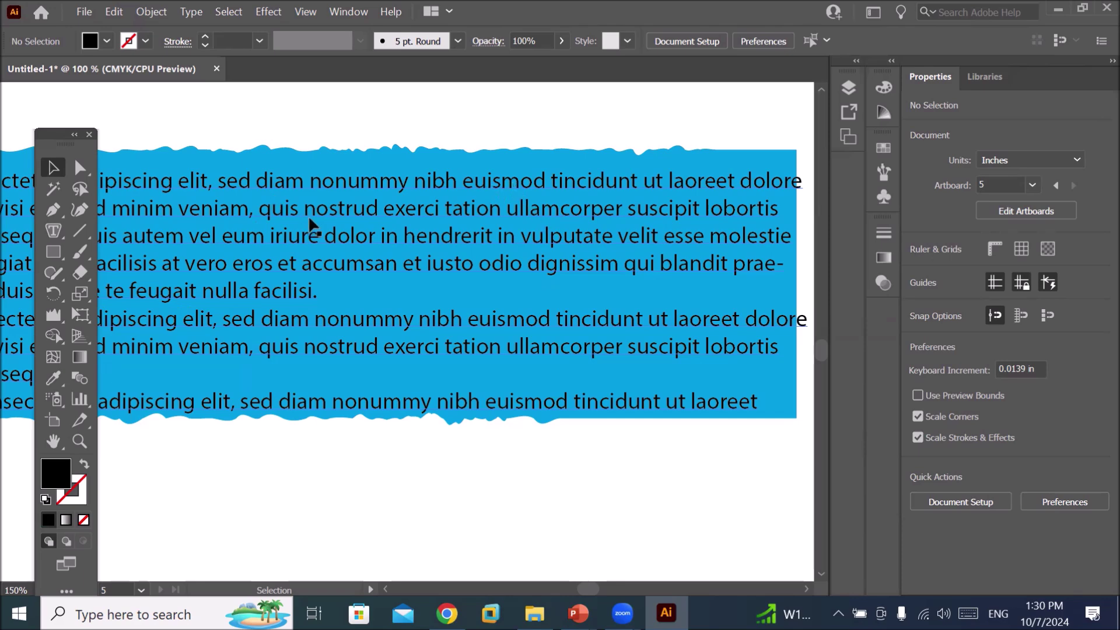
pyautogui.scroll(-2, 313, 224)
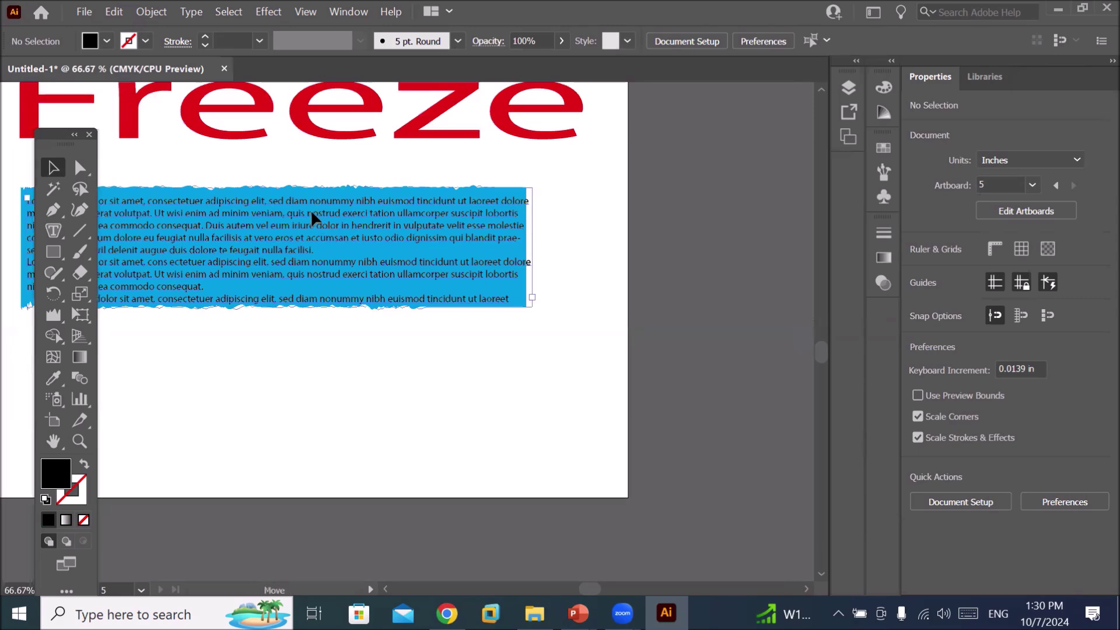
pyautogui.moveTo(315, 222); pyautogui.dragTo(308, 221)
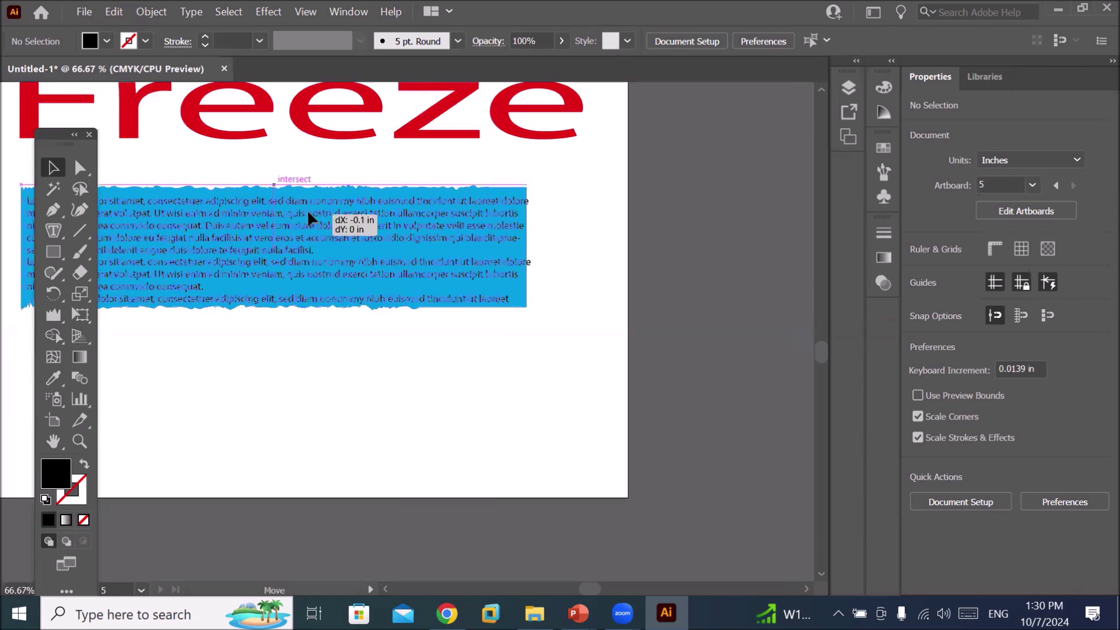
pyautogui.click(292, 357)
pyautogui.scroll(1, 338, 323)
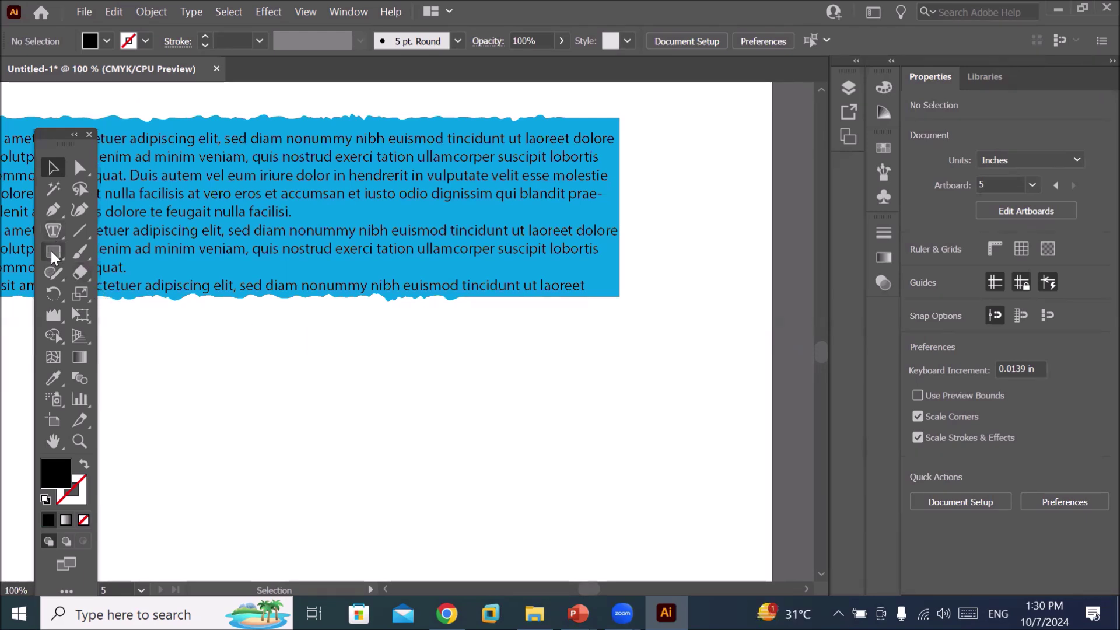
pyautogui.click(46, 315)
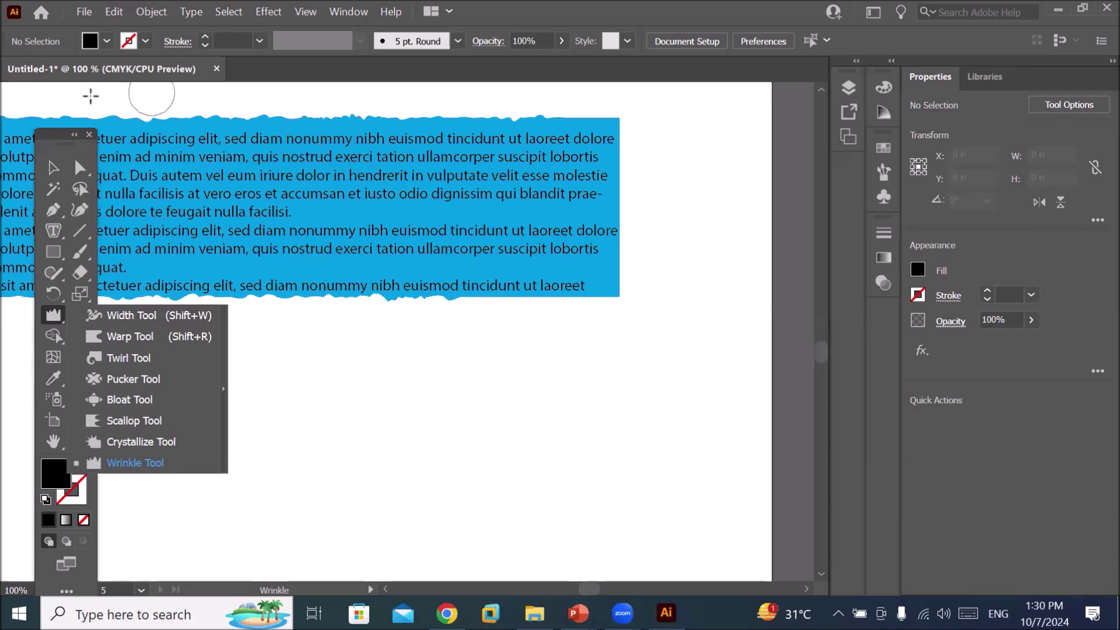
pyautogui.click(52, 146)
pyautogui.scroll(-3, 416, 421)
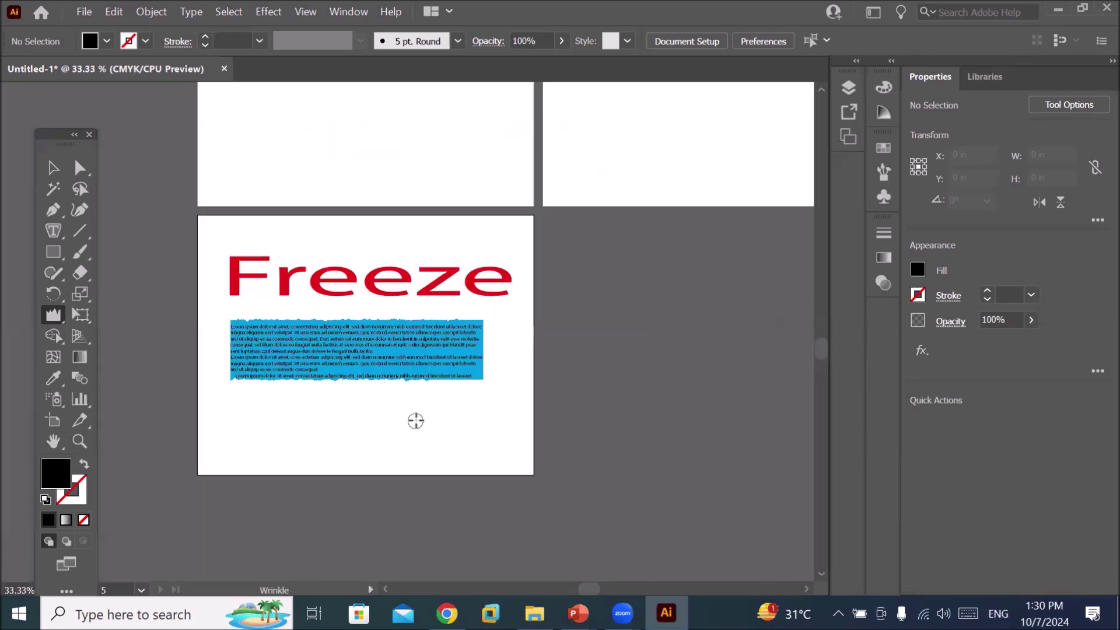
pyautogui.click(52, 168)
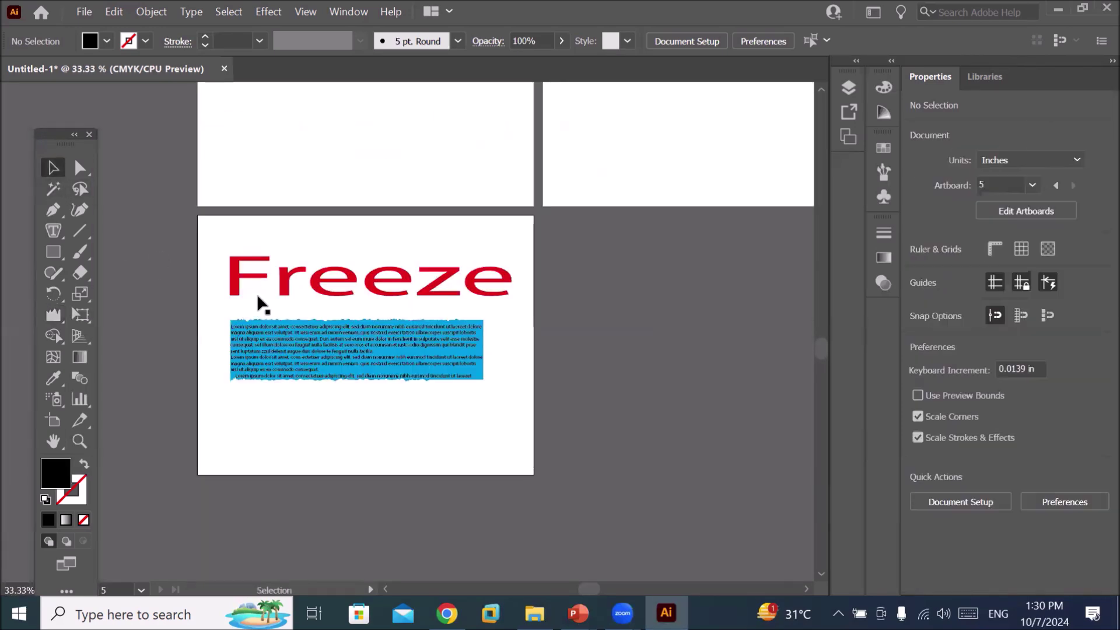
# - Raise the red Freeze heading and duplicate the blue text block below the original
pyautogui.moveTo(271, 289); pyautogui.dragTo(272, 255)
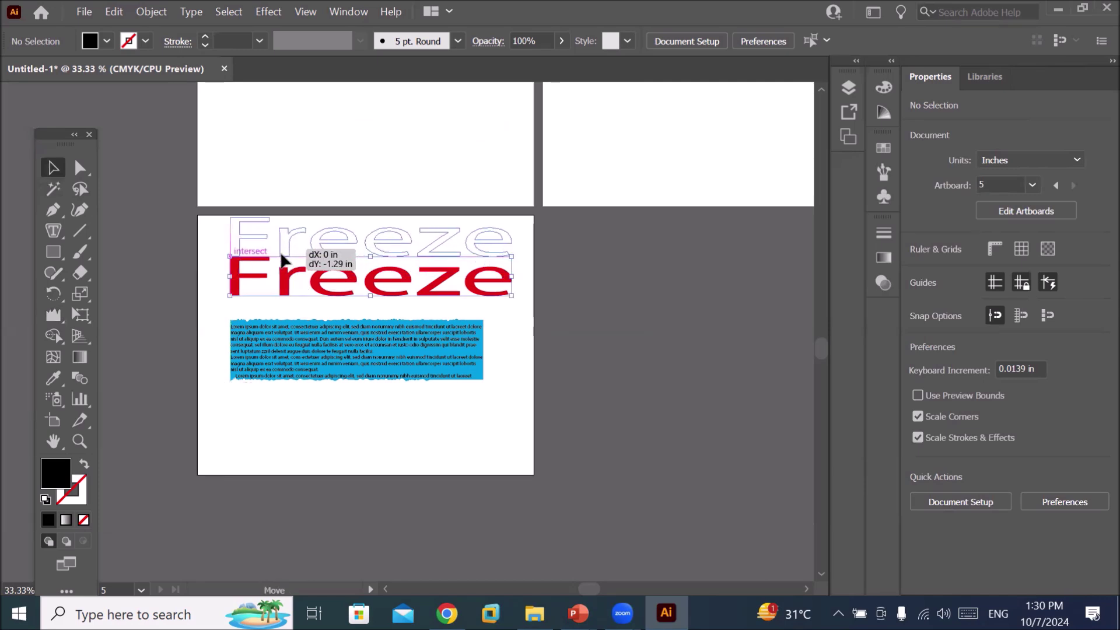
pyautogui.moveTo(220, 295); pyautogui.dragTo(525, 430)
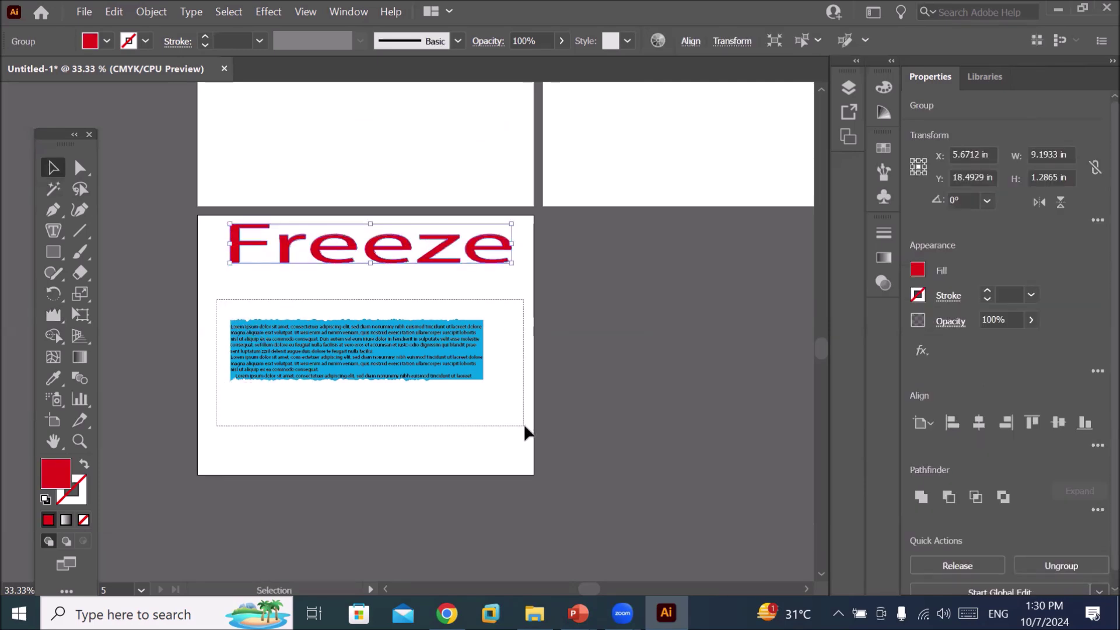
pyautogui.moveTo(452, 374); pyautogui.dragTo(445, 441)
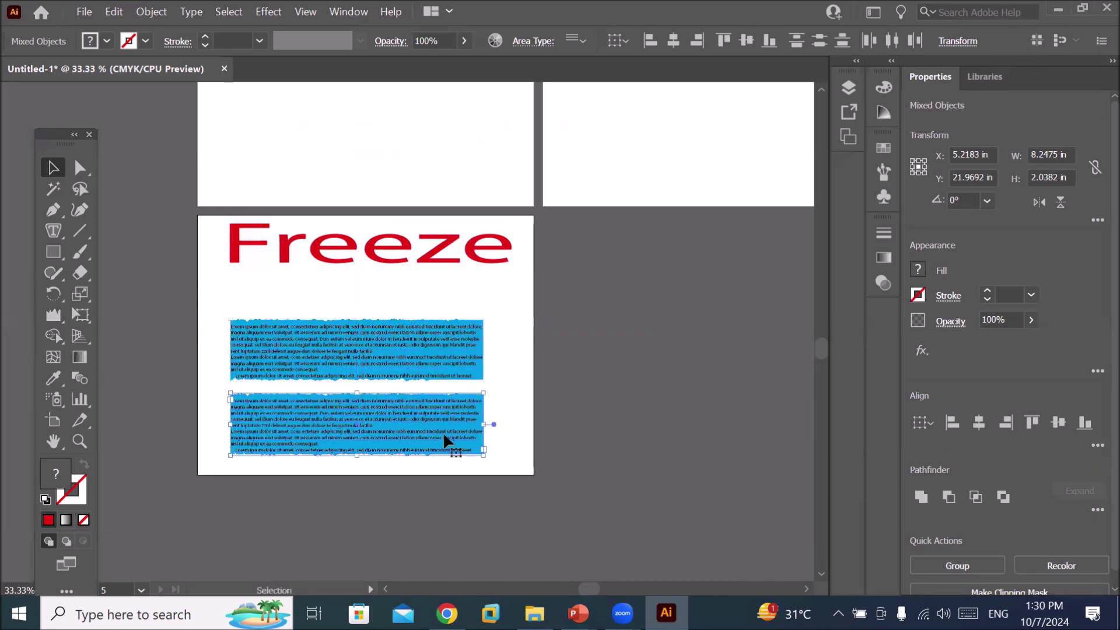
pyautogui.moveTo(392, 370); pyautogui.dragTo(394, 367)
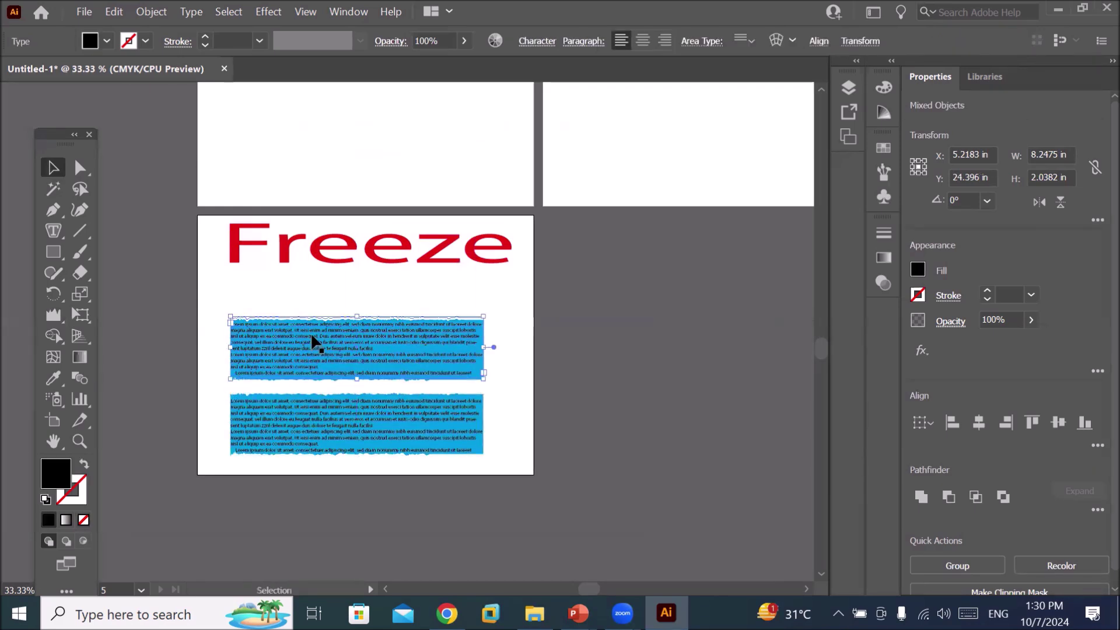
pyautogui.moveTo(265, 343); pyautogui.dragTo(266, 302)
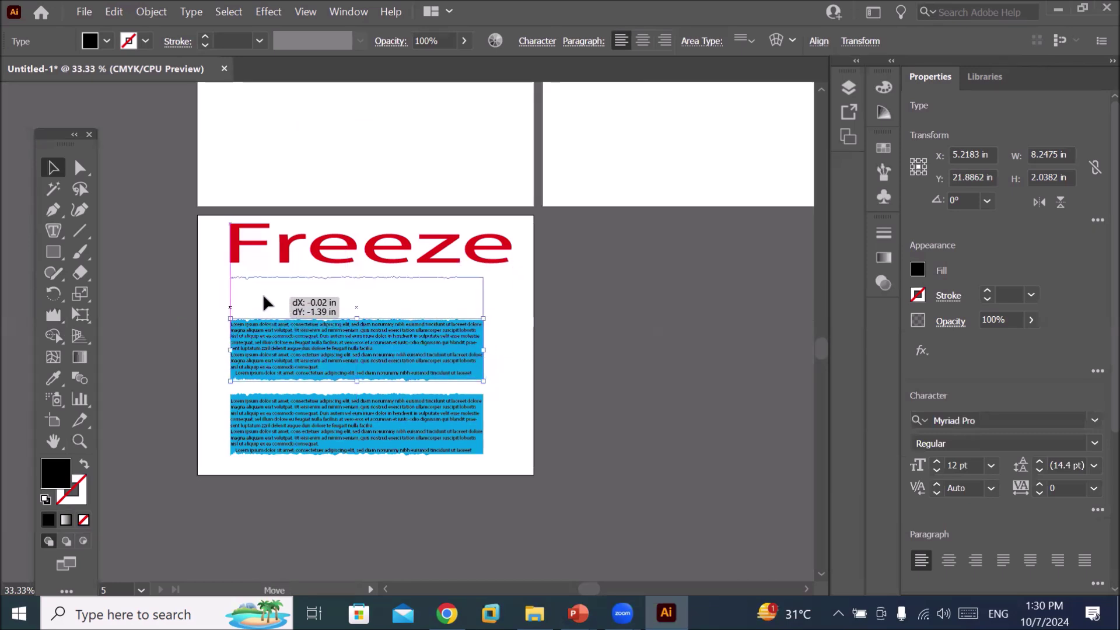
pyautogui.moveTo(265, 303); pyautogui.dragTo(263, 294)
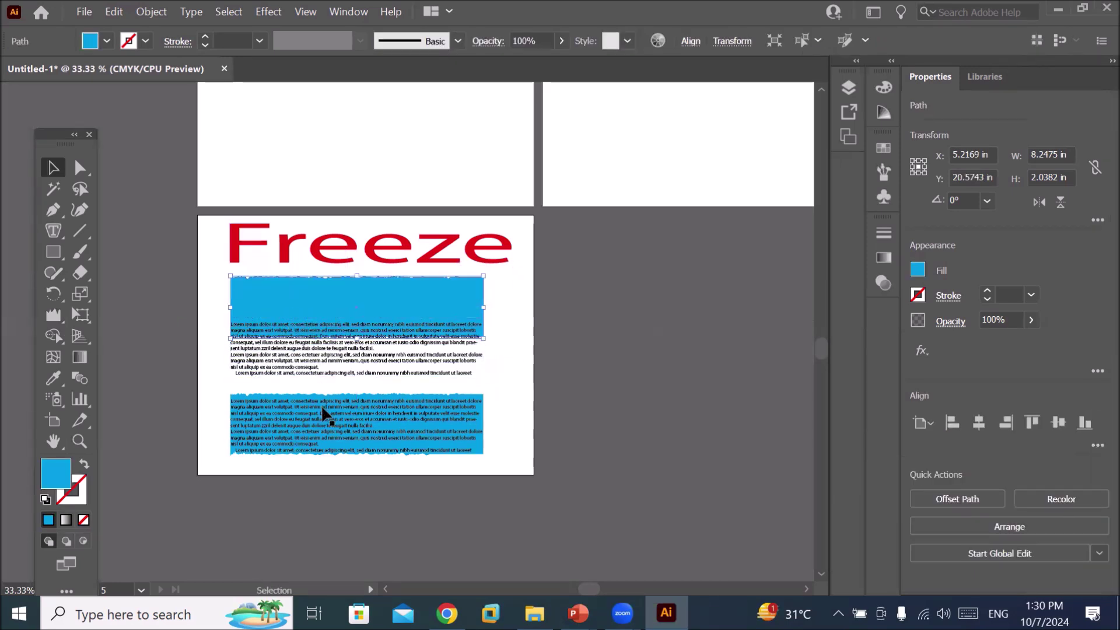
pyautogui.hotkey('ctrl', 'z')
# - Group each blue band with its text and move the upper group upward
pyautogui.moveTo(215, 303)
pyautogui.mouseDown()
pyautogui.moveTo(257, 380)
pyautogui.moveTo(495, 392)
pyautogui.mouseUp()
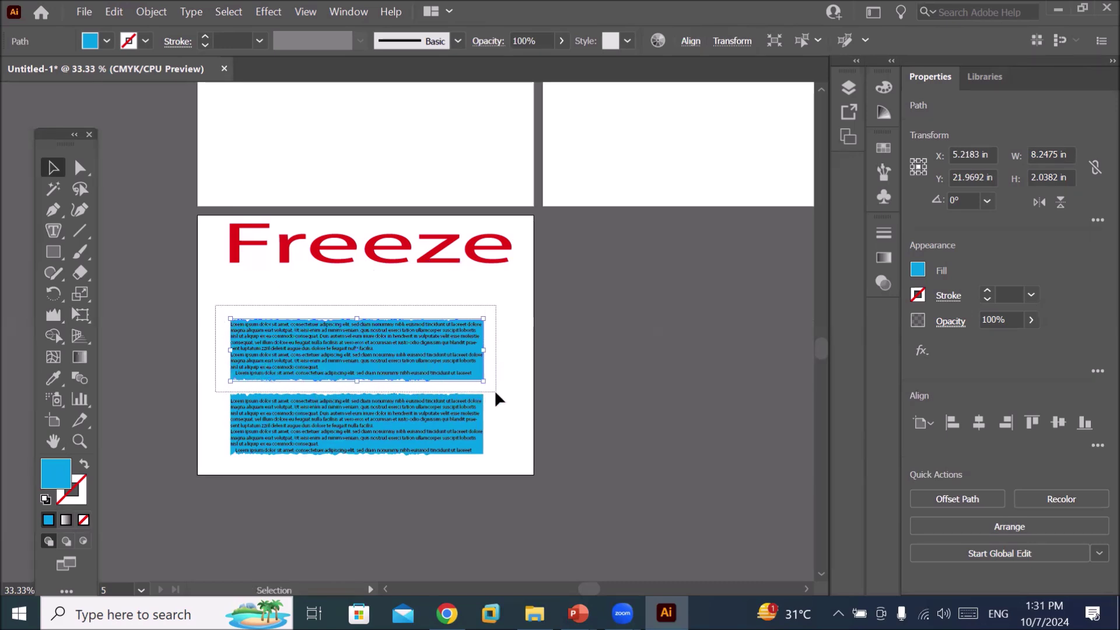
pyautogui.rightClick(422, 366)
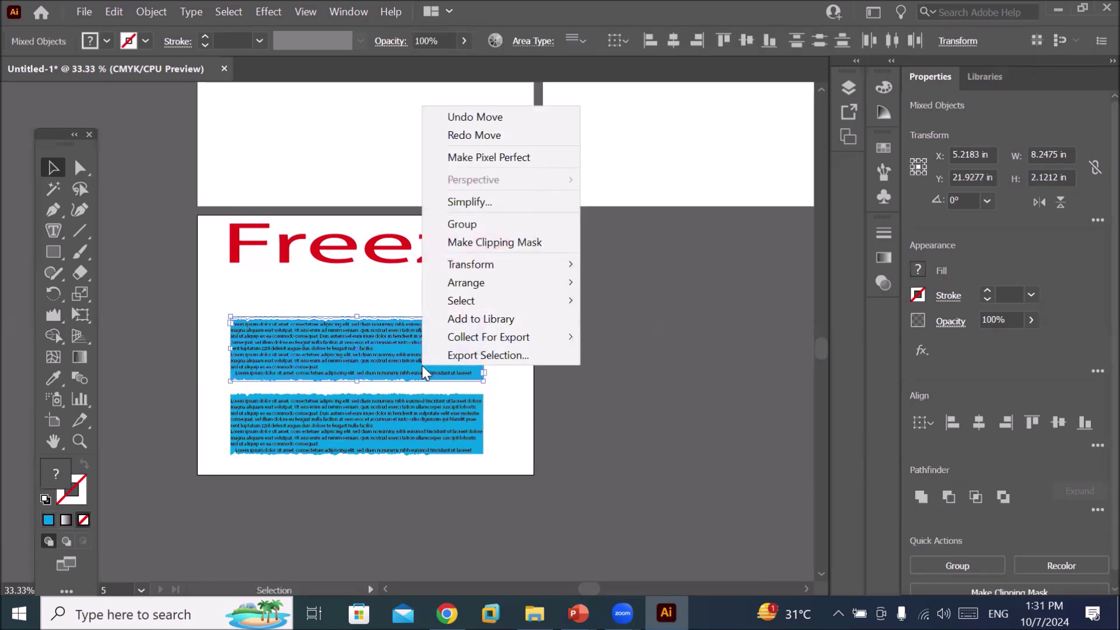
pyautogui.click(478, 224)
pyautogui.moveTo(385, 345); pyautogui.dragTo(391, 304)
pyautogui.moveTo(386, 421)
pyautogui.mouseDown()
pyautogui.moveTo(401, 373)
pyautogui.moveTo(384, 432)
pyautogui.mouseUp()
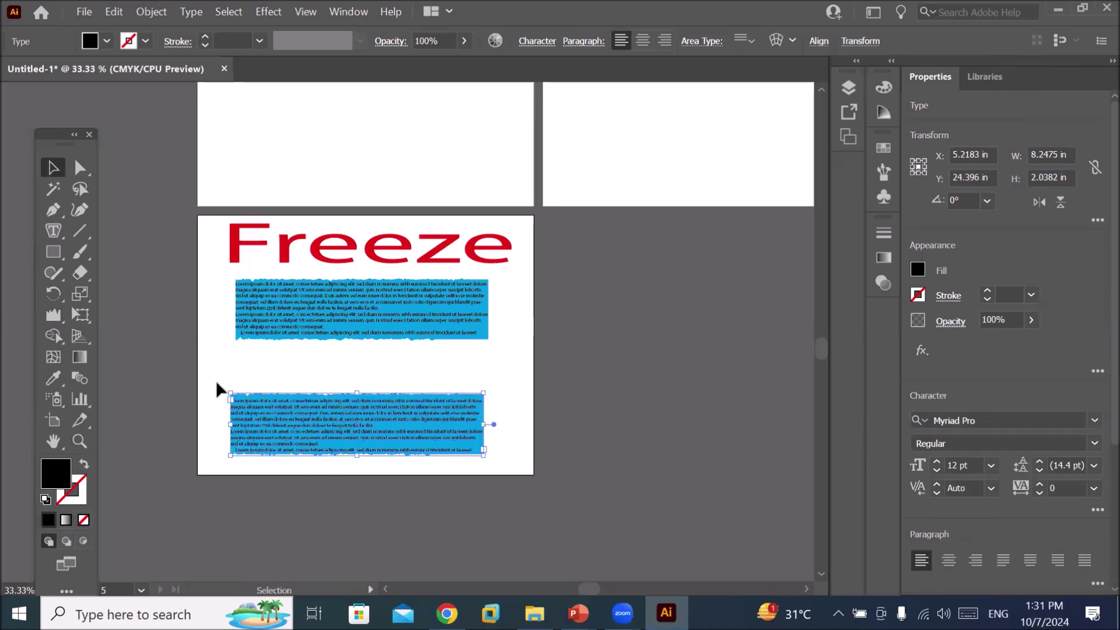
pyautogui.moveTo(216, 383); pyautogui.dragTo(553, 449)
pyautogui.rightClick(443, 444)
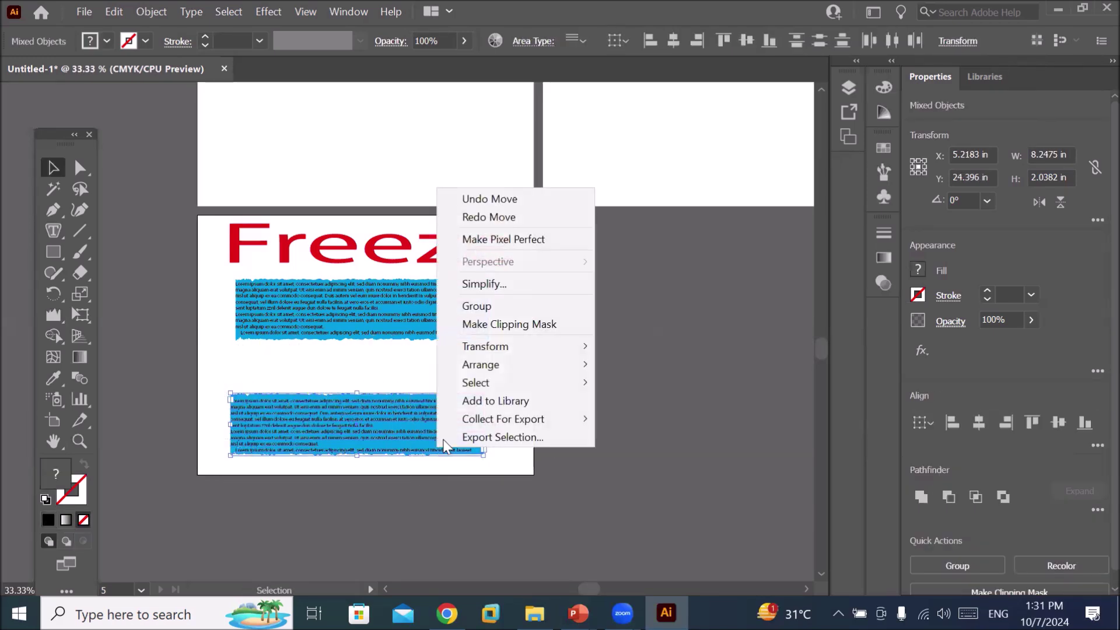
pyautogui.click(473, 305)
# - Alt-drag a third copy of the text group and adjust the three blocks' positions
pyautogui.click(305, 375)
pyautogui.moveTo(309, 423)
pyautogui.mouseDown()
pyautogui.moveTo(317, 380)
pyautogui.moveTo(327, 451)
pyautogui.mouseUp()
pyautogui.moveTo(339, 398); pyautogui.dragTo(349, 373)
pyautogui.moveTo(377, 310); pyautogui.dragTo(386, 301)
pyautogui.moveTo(439, 439); pyautogui.dragTo(439, 430)
# - Deselect the text groups, zoom out, and pan to the empty artboards above
pyautogui.click(512, 405)
pyautogui.scroll(3, 373, 362)
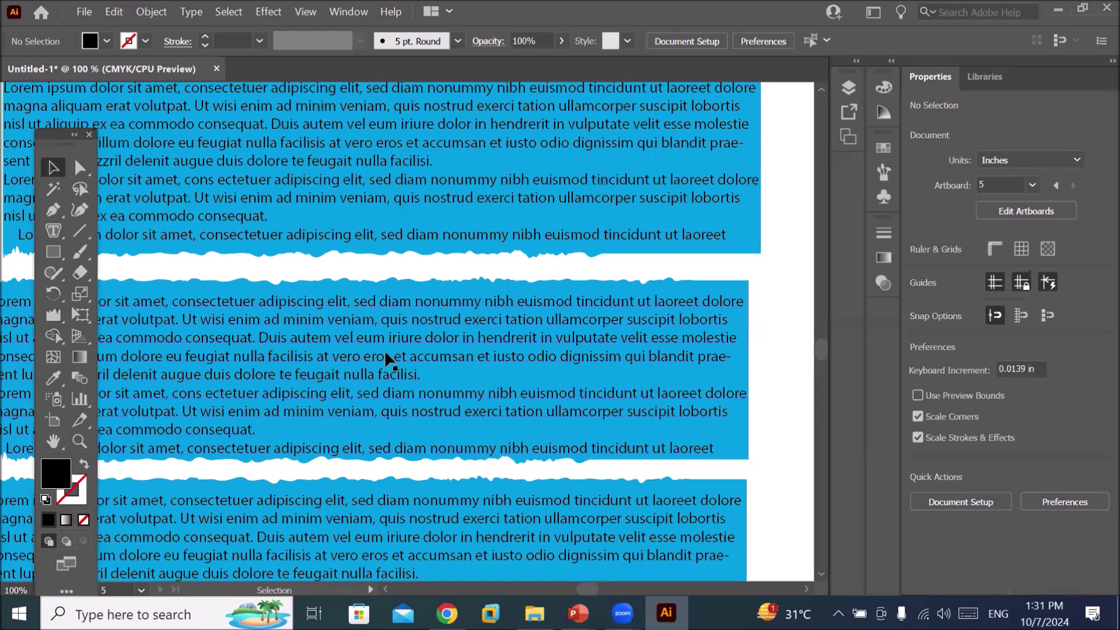
pyautogui.scroll(-2, 385, 353)
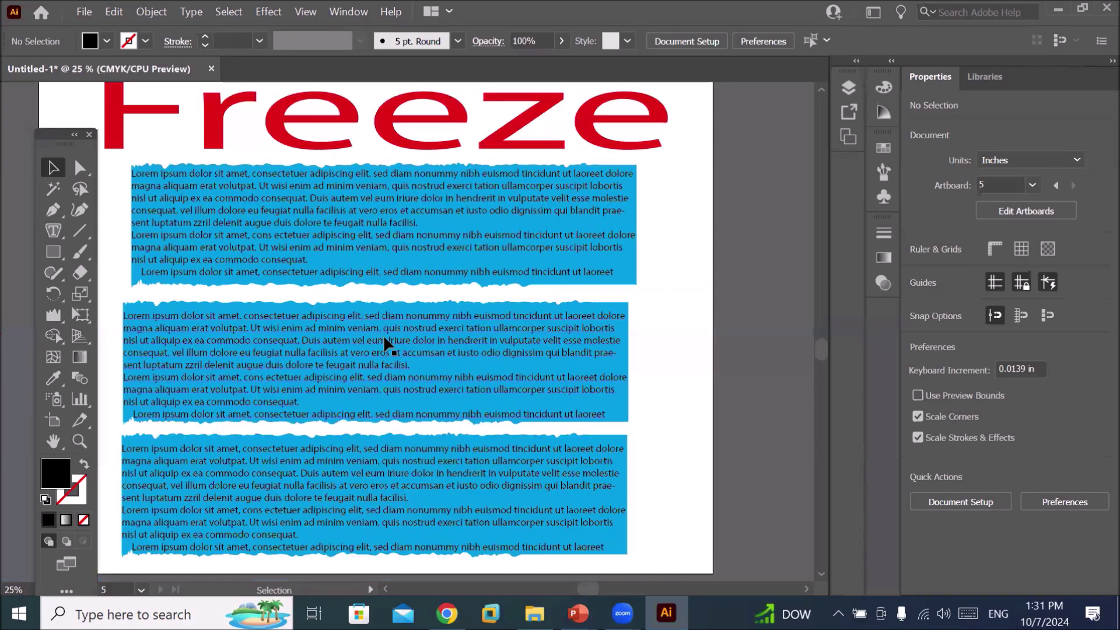
pyautogui.scroll(-2, 385, 353)
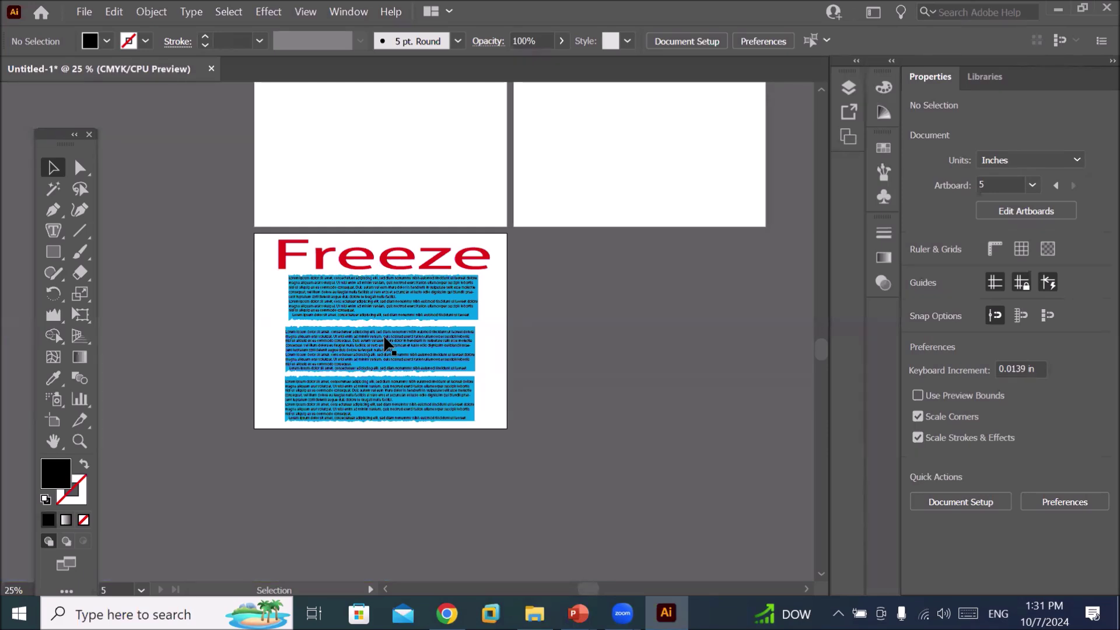
pyautogui.moveTo(592, 177); pyautogui.dragTo(483, 333)
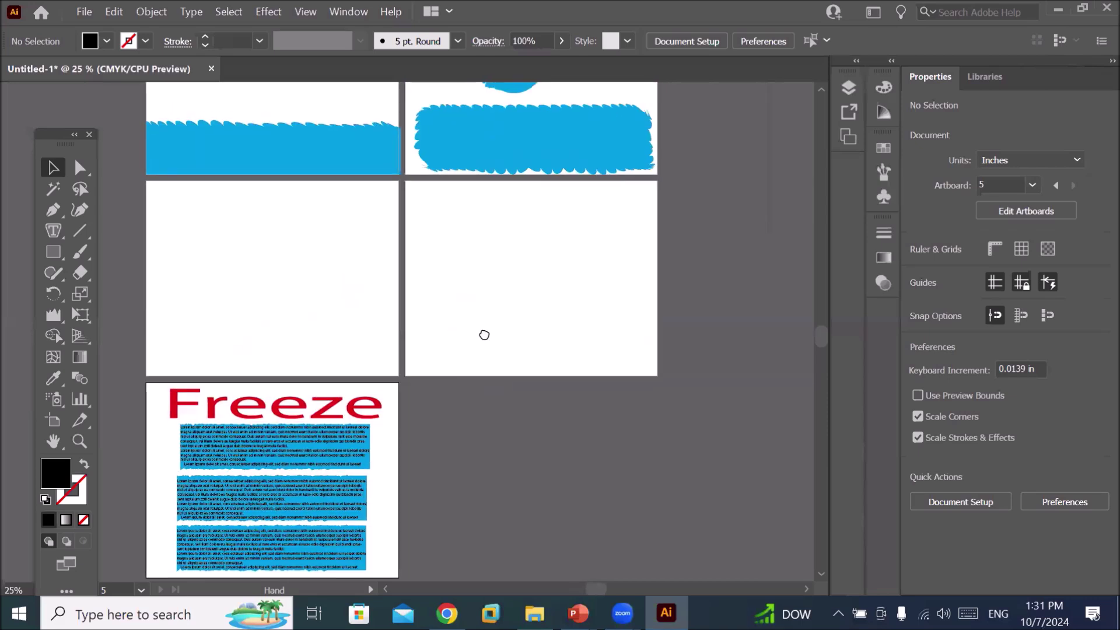
pyautogui.click(48, 259)
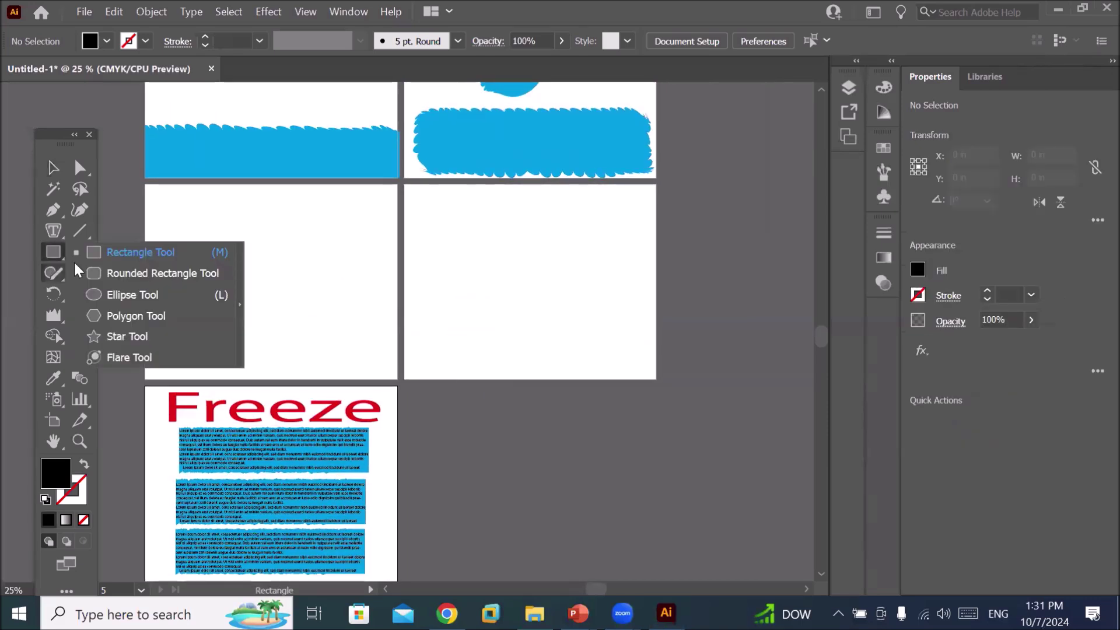
# - Draw a white-filled, black-stroked circle on the empty right artboard
pyautogui.click(143, 293)
pyautogui.moveTo(460, 234); pyautogui.dragTo(612, 334)
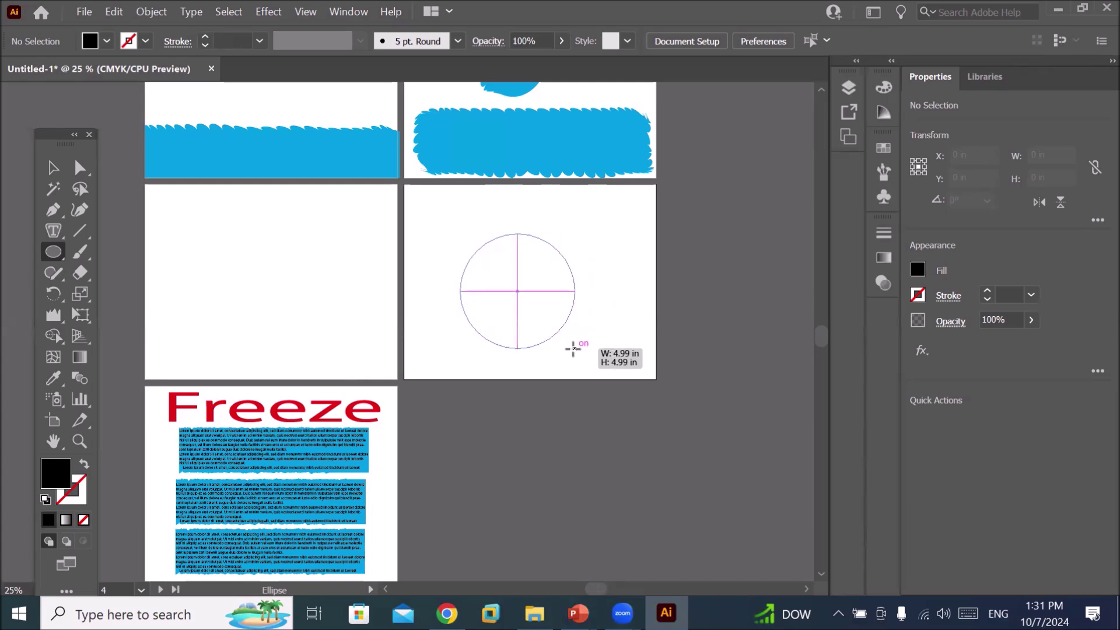
pyautogui.moveTo(612, 334); pyautogui.dragTo(564, 350)
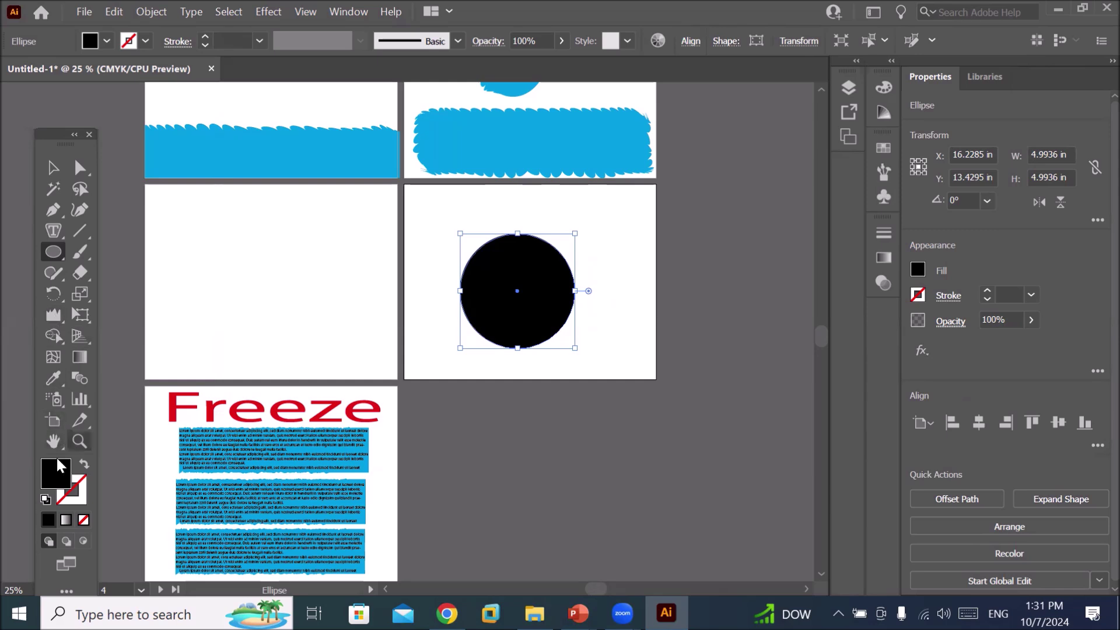
pyautogui.click(45, 499)
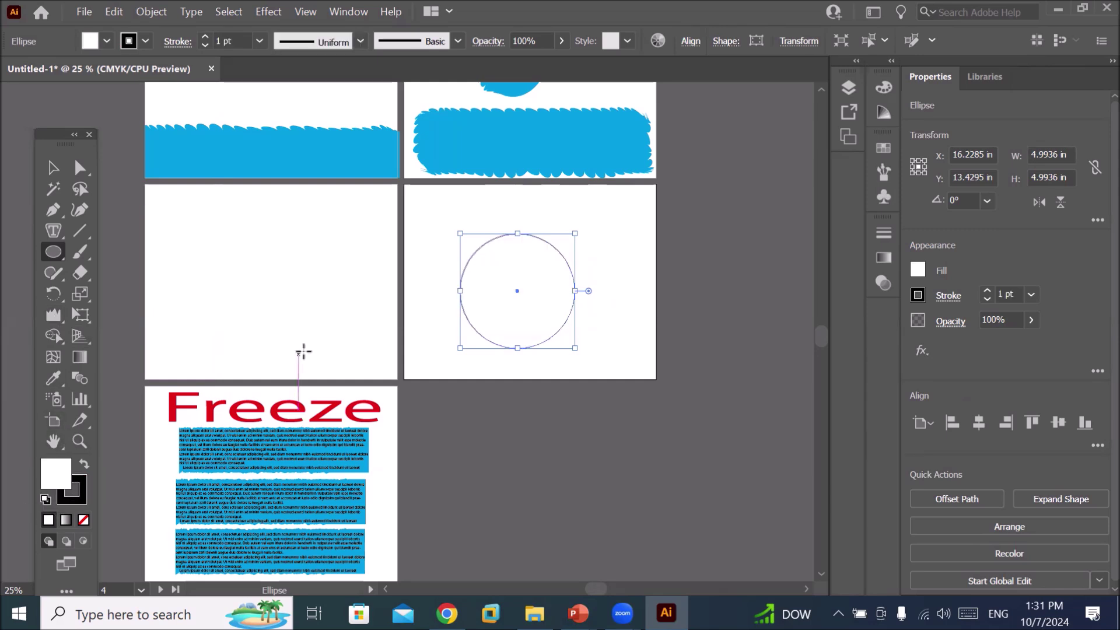
pyautogui.click(107, 40)
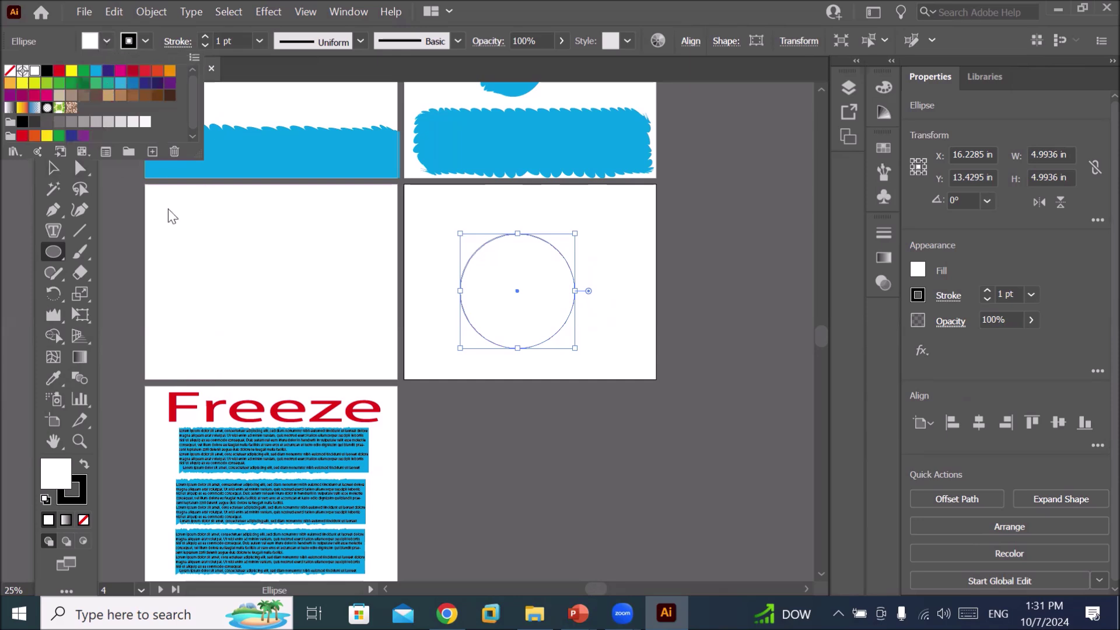
pyautogui.click(211, 232)
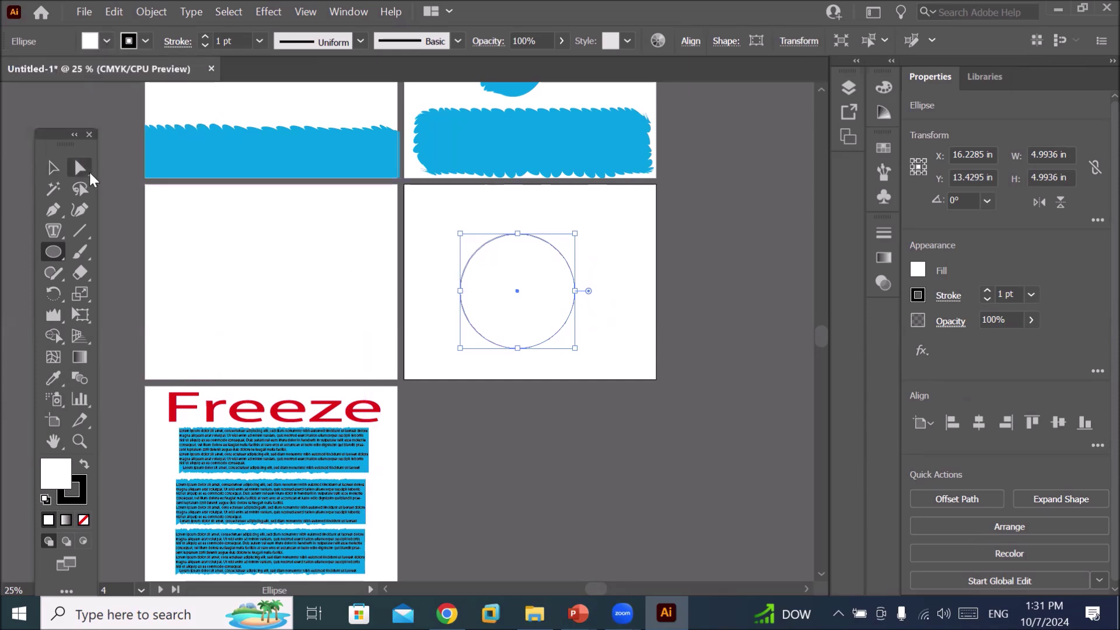
# - Alt-drag a copy of the circle onto the left artboard and fill it with cyan
pyautogui.click(52, 168)
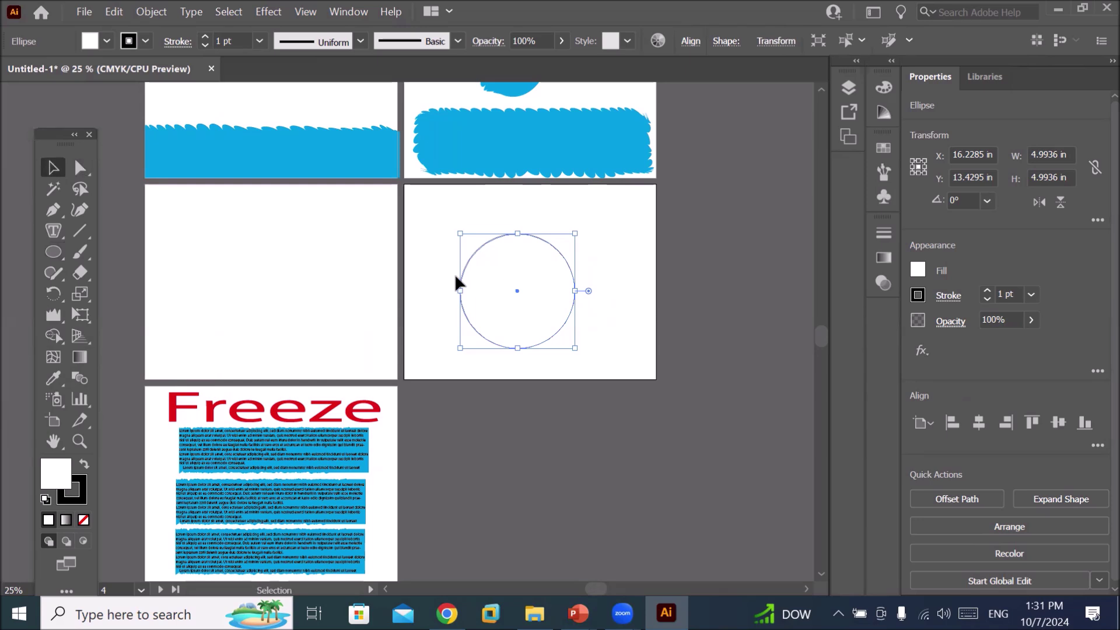
pyautogui.moveTo(408, 231)
pyautogui.mouseDown()
pyautogui.moveTo(449, 282)
pyautogui.moveTo(208, 283)
pyautogui.mouseUp()
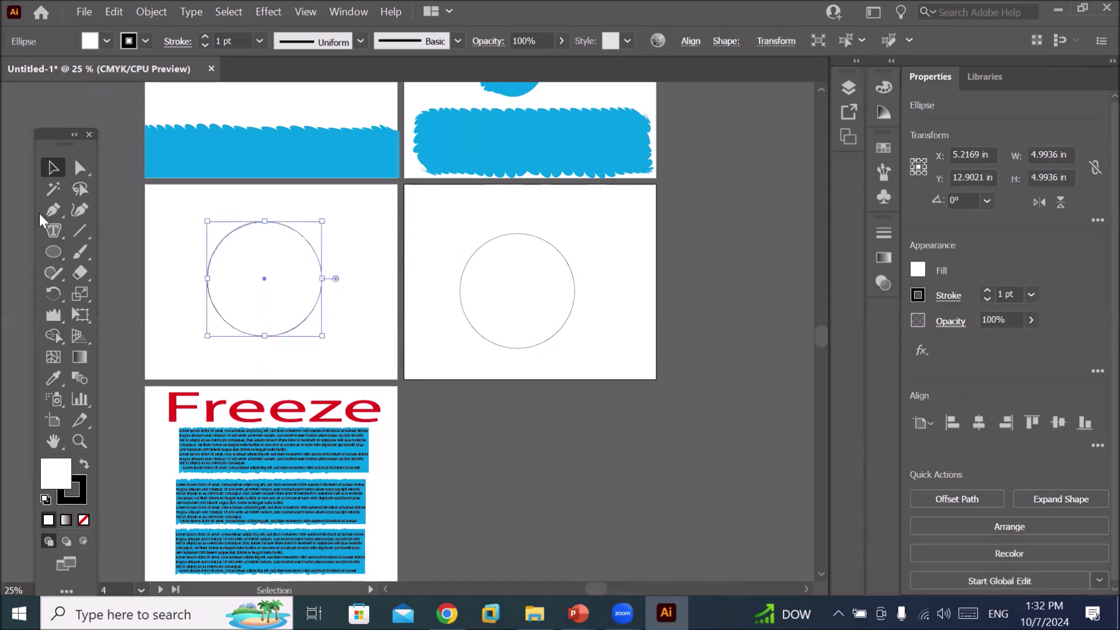
pyautogui.click(106, 40)
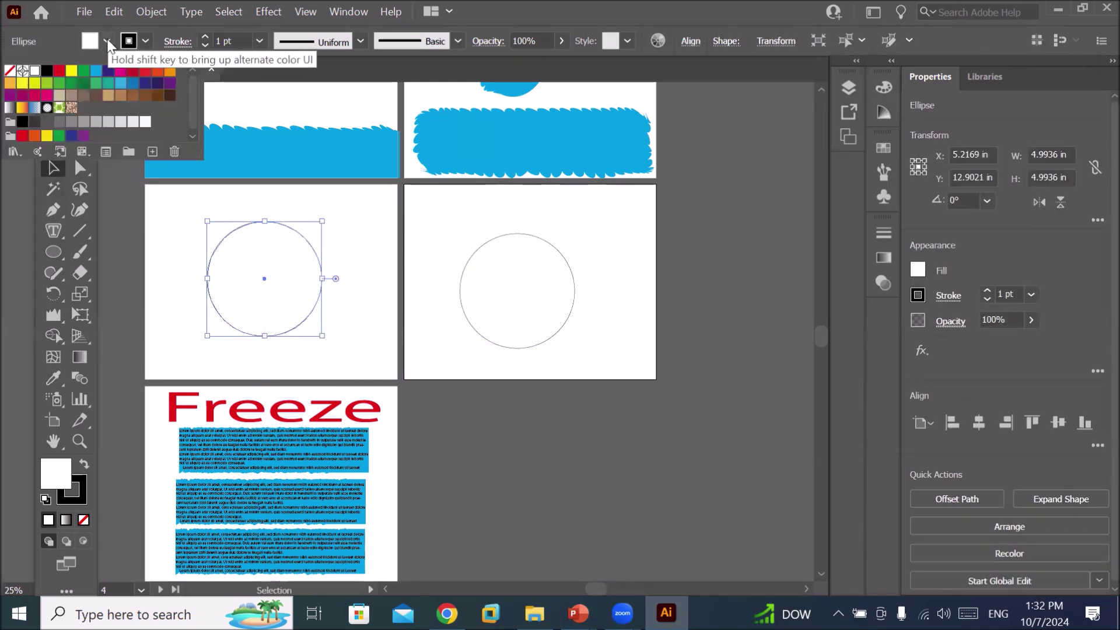
pyautogui.click(96, 71)
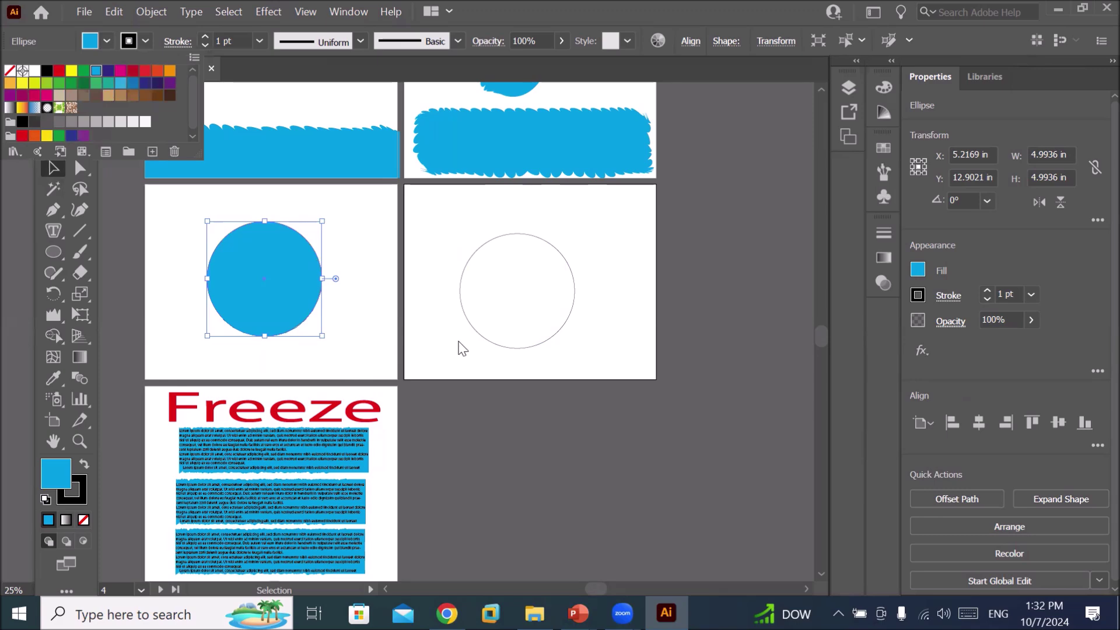
pyautogui.click(500, 346)
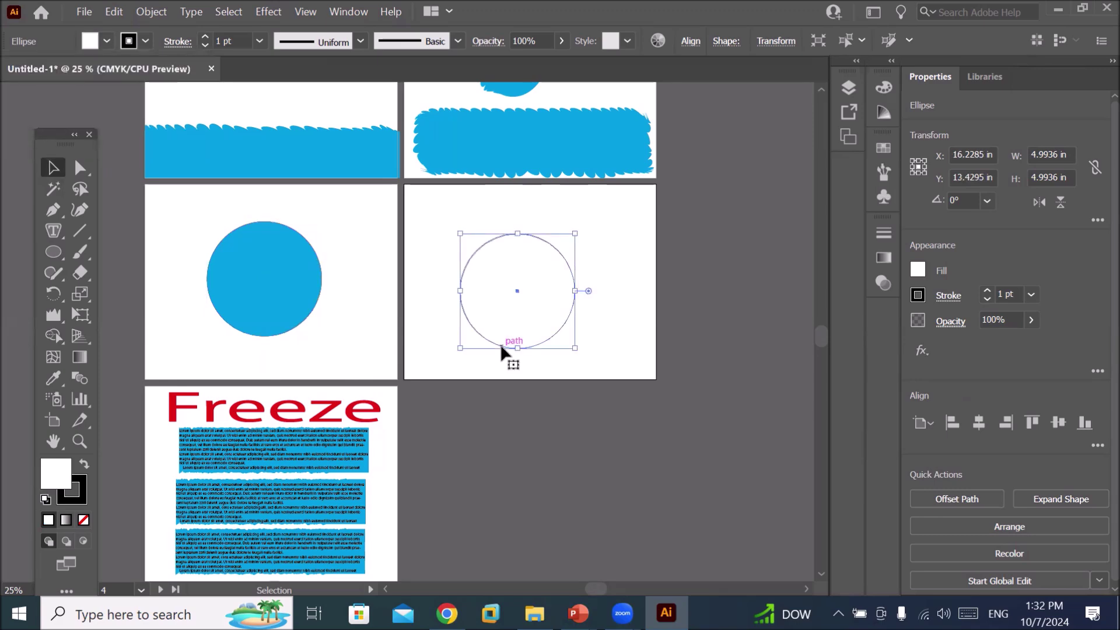
pyautogui.scroll(1, 510, 263)
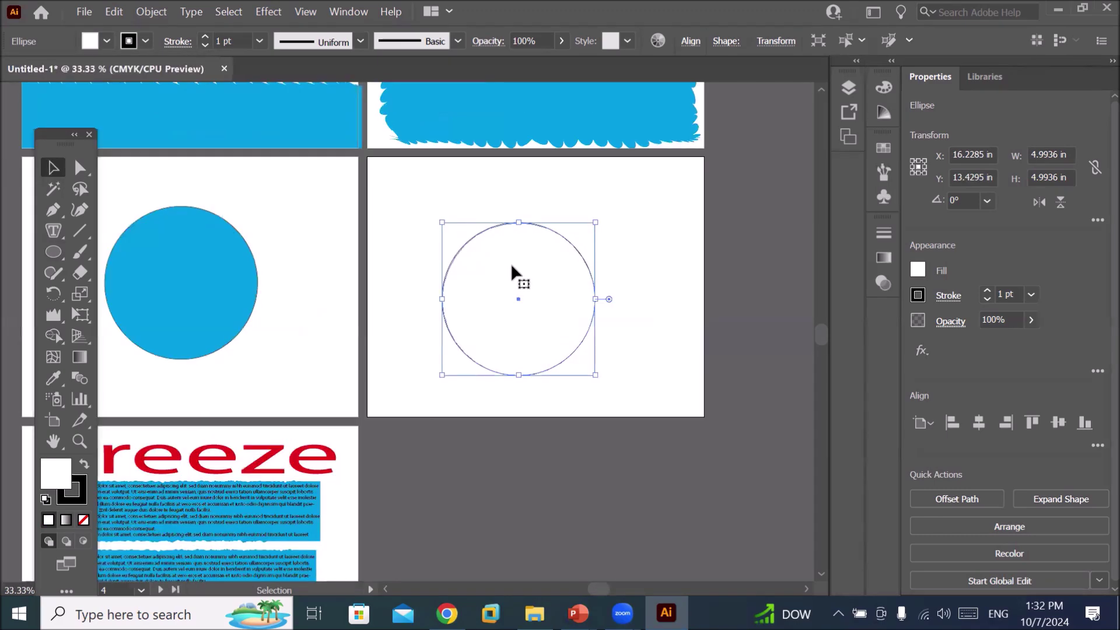
pyautogui.scroll(1, 510, 264)
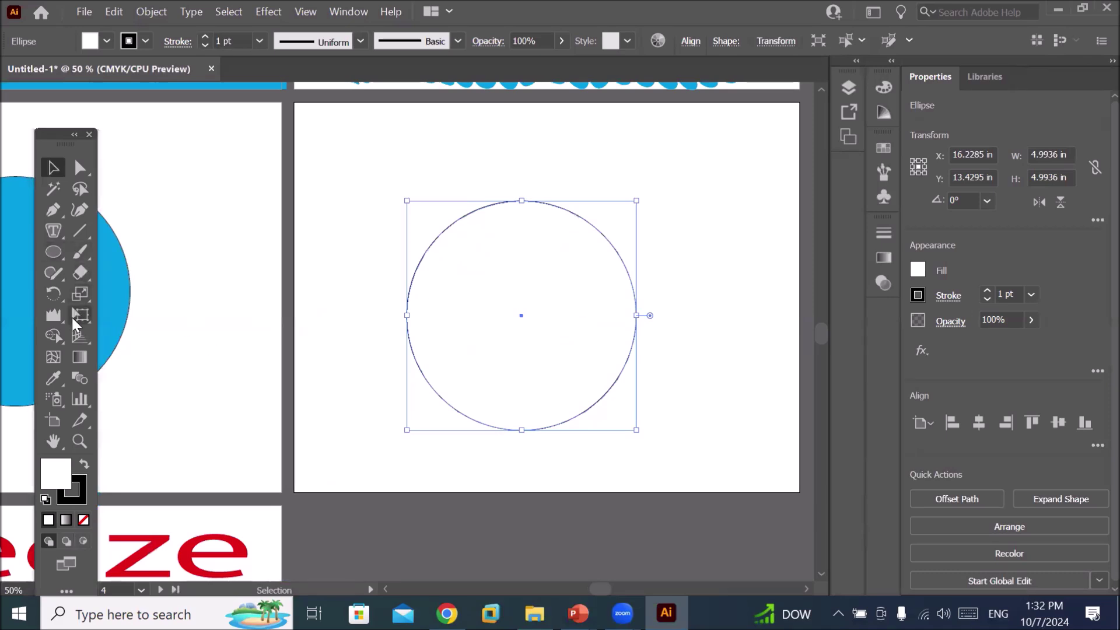
pyautogui.click(55, 316)
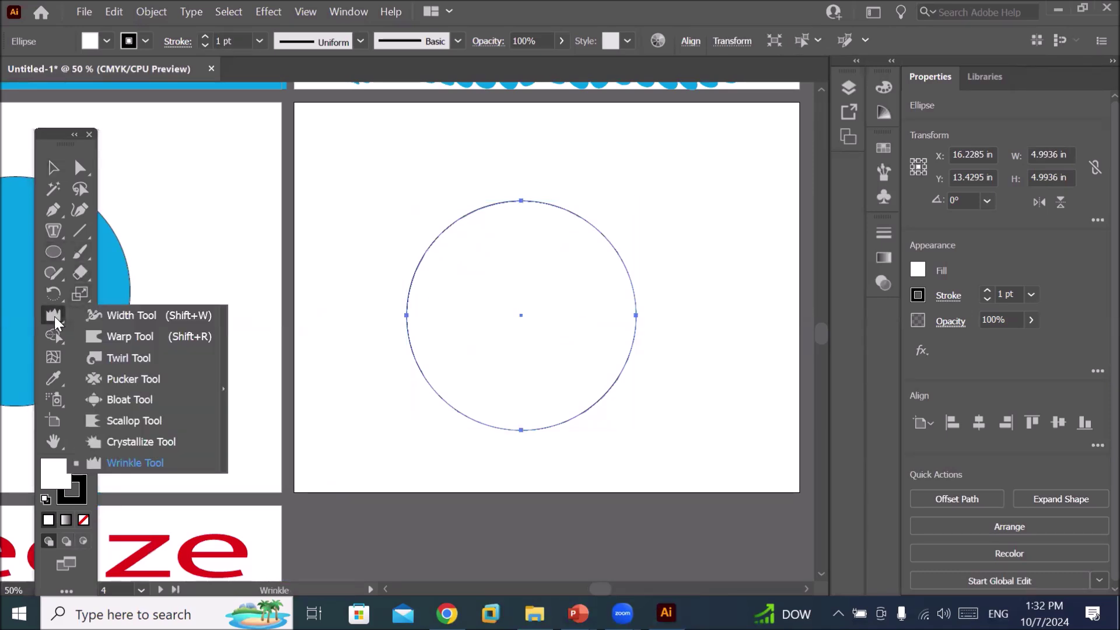
# - Roughen the unfilled circle's left edge with the Wrinkle Tool
pyautogui.click(124, 464)
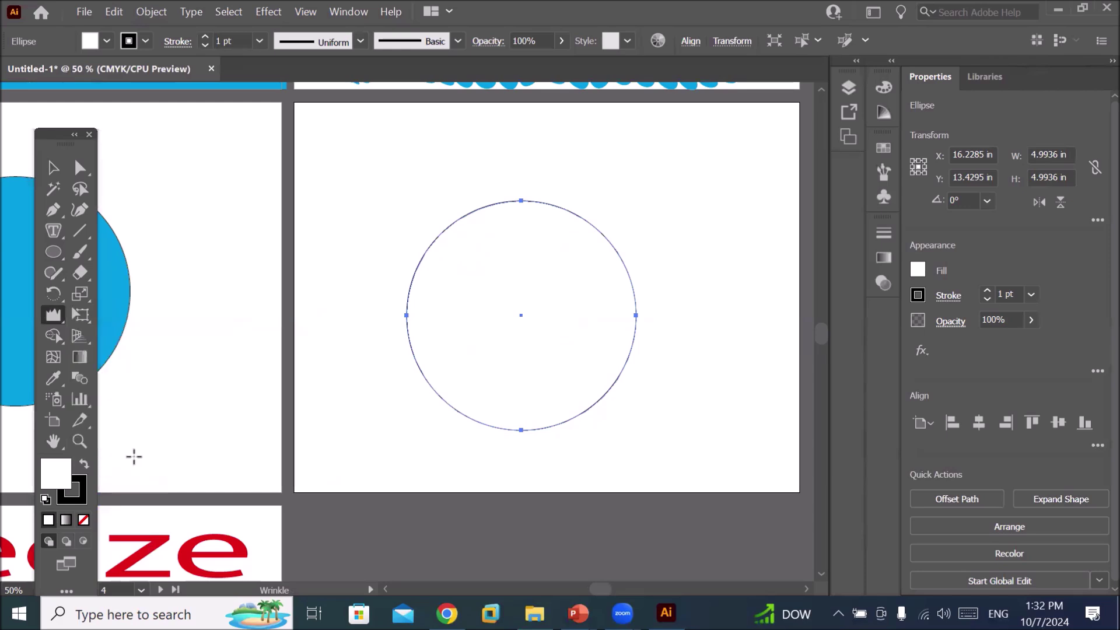
pyautogui.moveTo(493, 202)
pyautogui.mouseDown()
pyautogui.moveTo(440, 225)
pyautogui.moveTo(410, 257)
pyautogui.moveTo(414, 360)
pyautogui.moveTo(442, 409)
pyautogui.moveTo(508, 425)
pyautogui.moveTo(562, 420)
pyautogui.moveTo(633, 344)
pyautogui.moveTo(630, 268)
pyautogui.moveTo(585, 220)
pyautogui.moveTo(506, 199)
pyautogui.mouseUp()
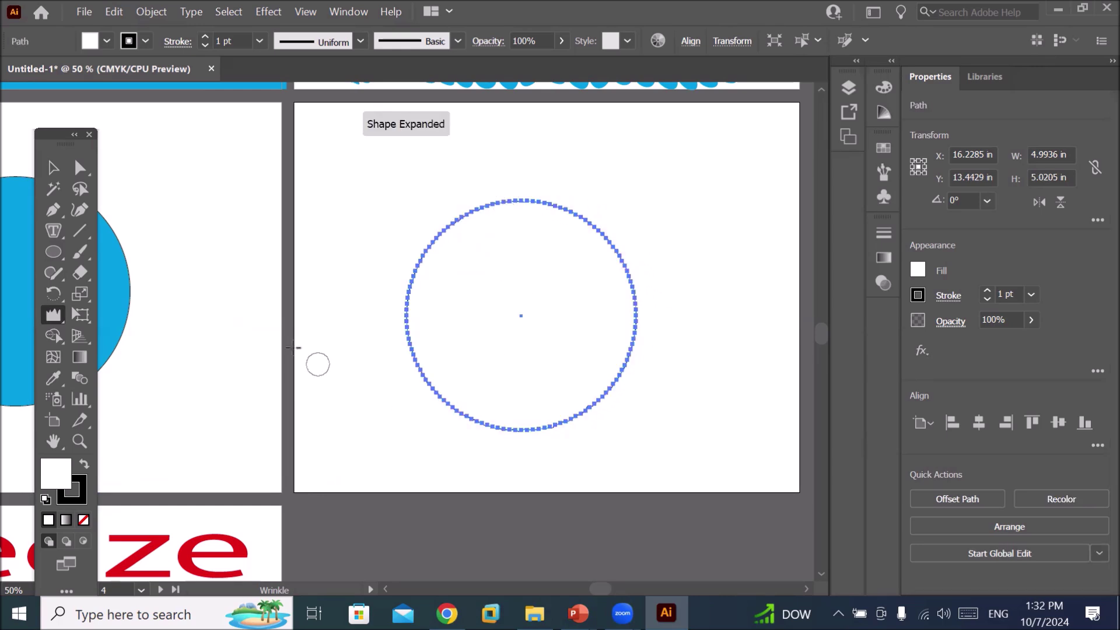
pyautogui.click(53, 168)
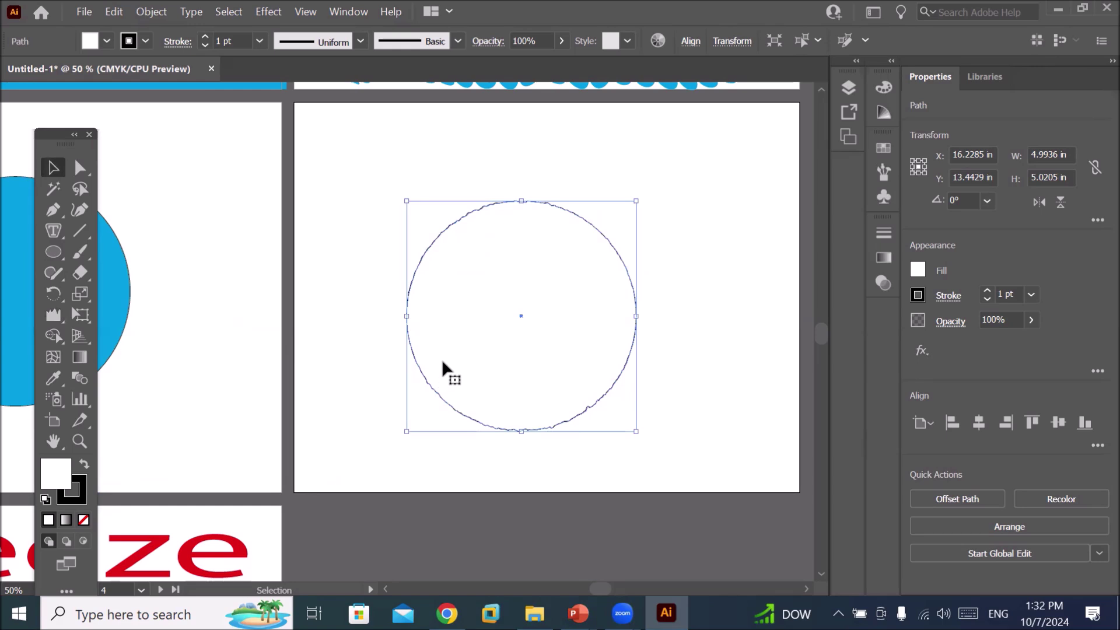
# - Flow placeholder text along the circle's edge with Type on a Path, after two failed attempts
pyautogui.click(51, 233)
pyautogui.click(113, 278)
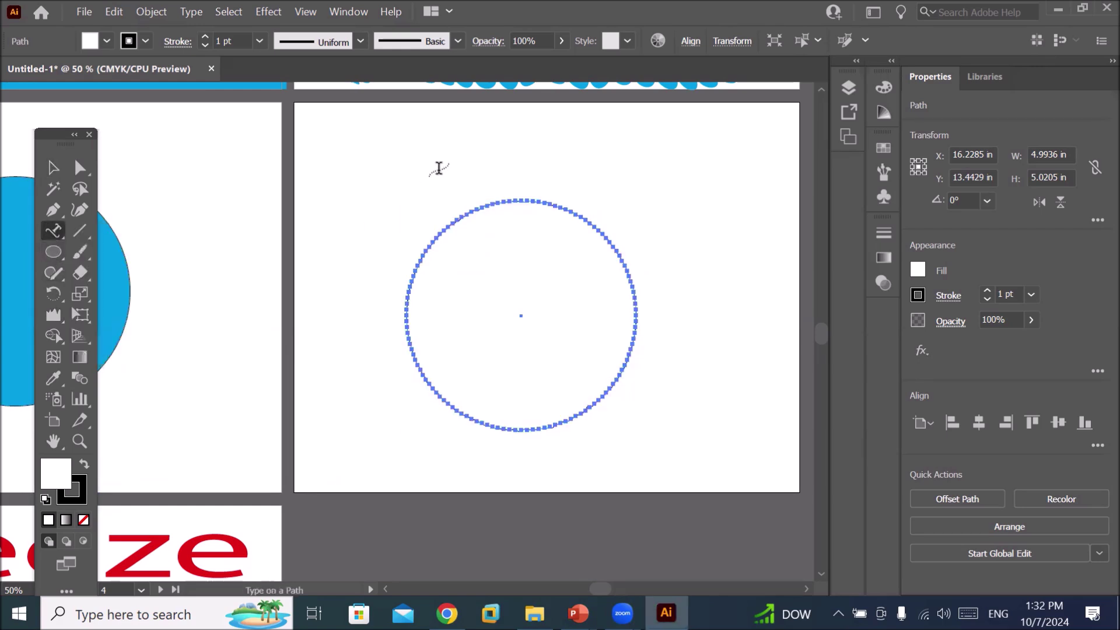
pyautogui.click(457, 215)
pyautogui.click(711, 331)
pyautogui.click(449, 219)
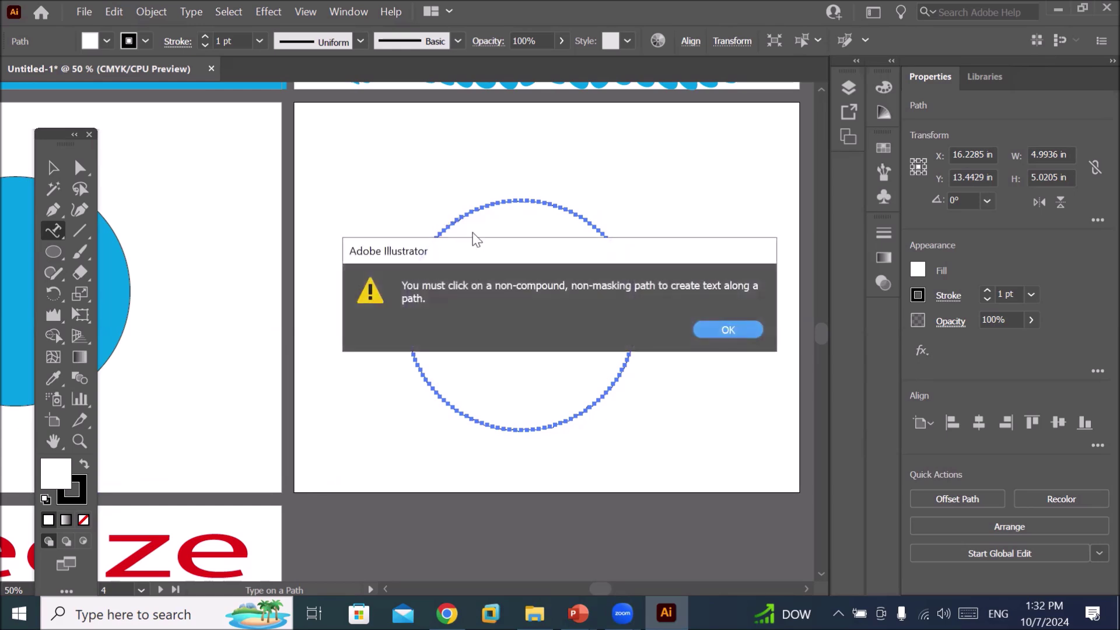
pyautogui.click(717, 329)
pyautogui.scroll(2, 529, 208)
pyautogui.scroll(1, 607, 227)
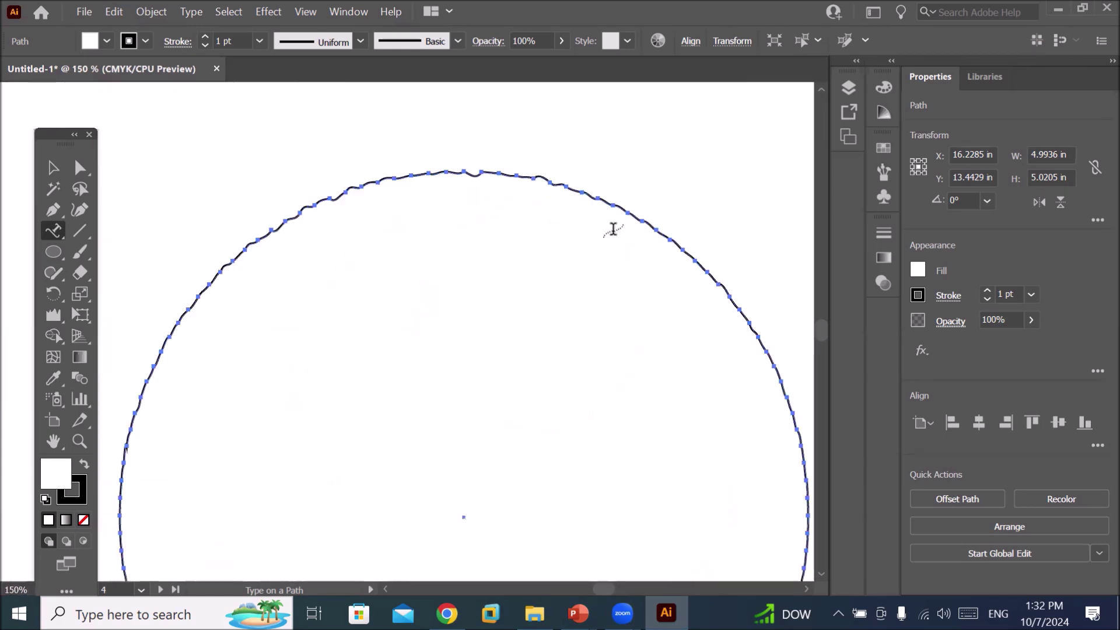
pyautogui.scroll(1, 589, 226)
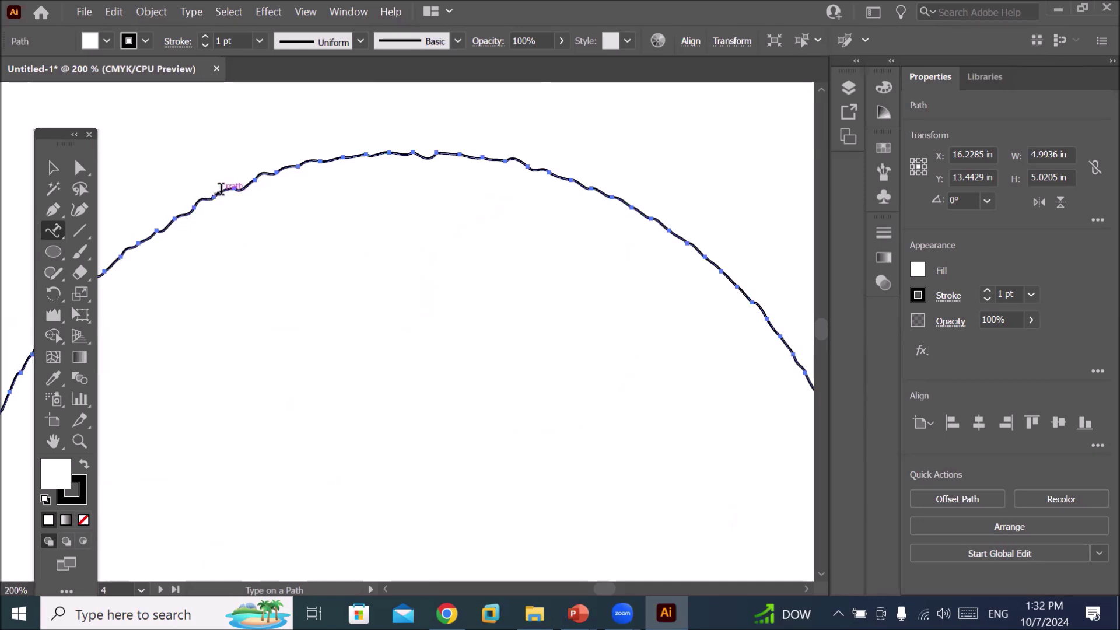
pyautogui.click(221, 189)
# - Inspect the text around the circle, undoing and redoing the placement to keep it
pyautogui.scroll(-1, 280, 195)
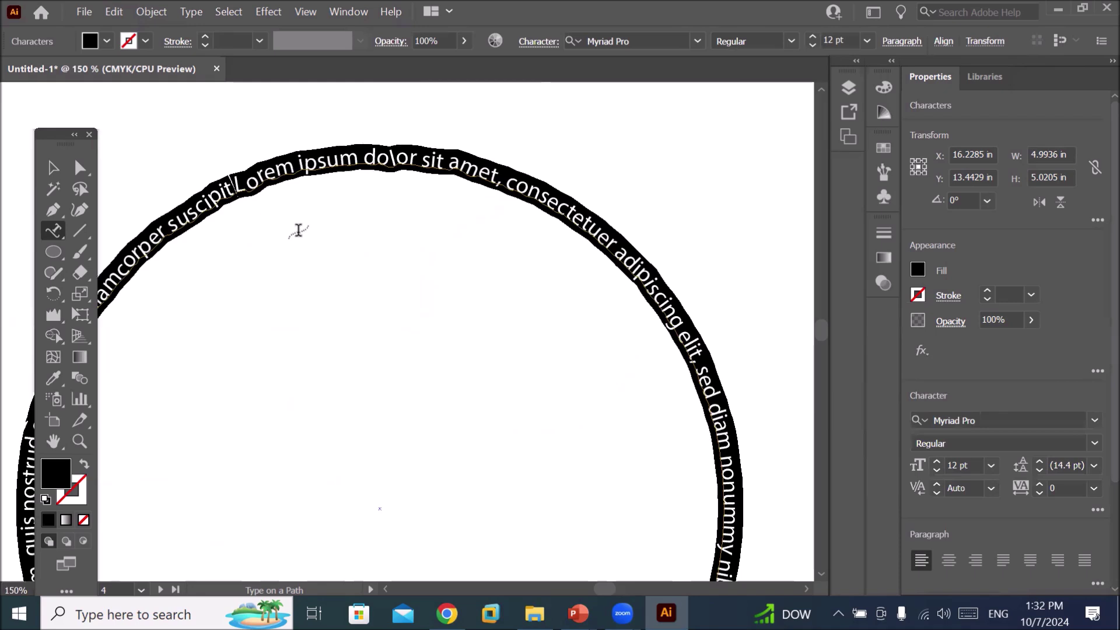
pyautogui.scroll(-2, 335, 235)
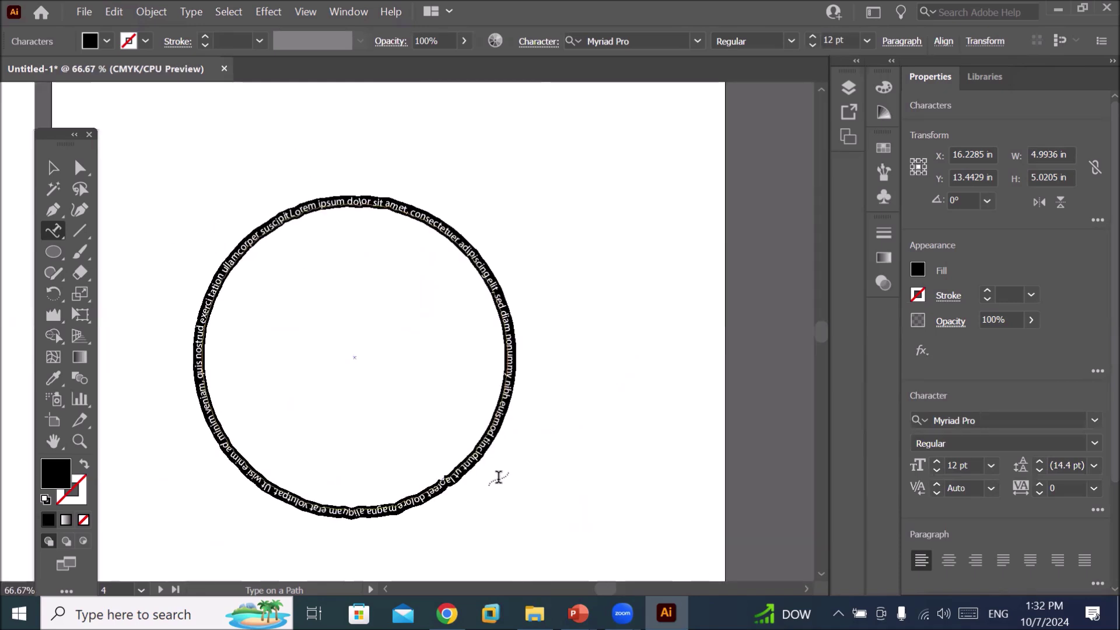
pyautogui.scroll(2, 343, 523)
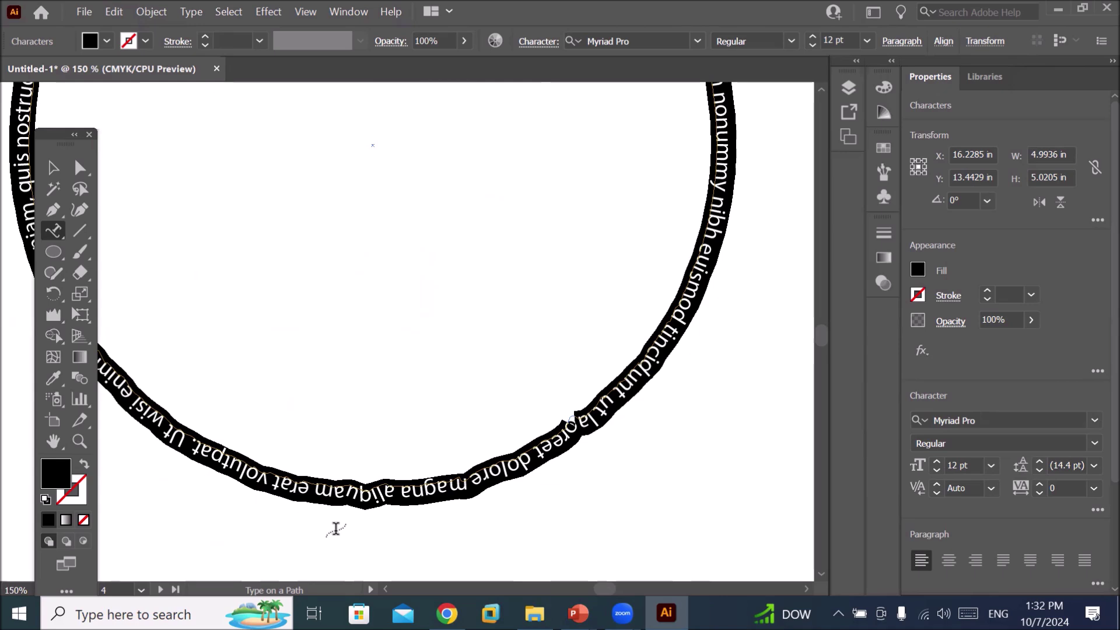
pyautogui.scroll(-1, 347, 514)
pyautogui.scroll(-1, 351, 511)
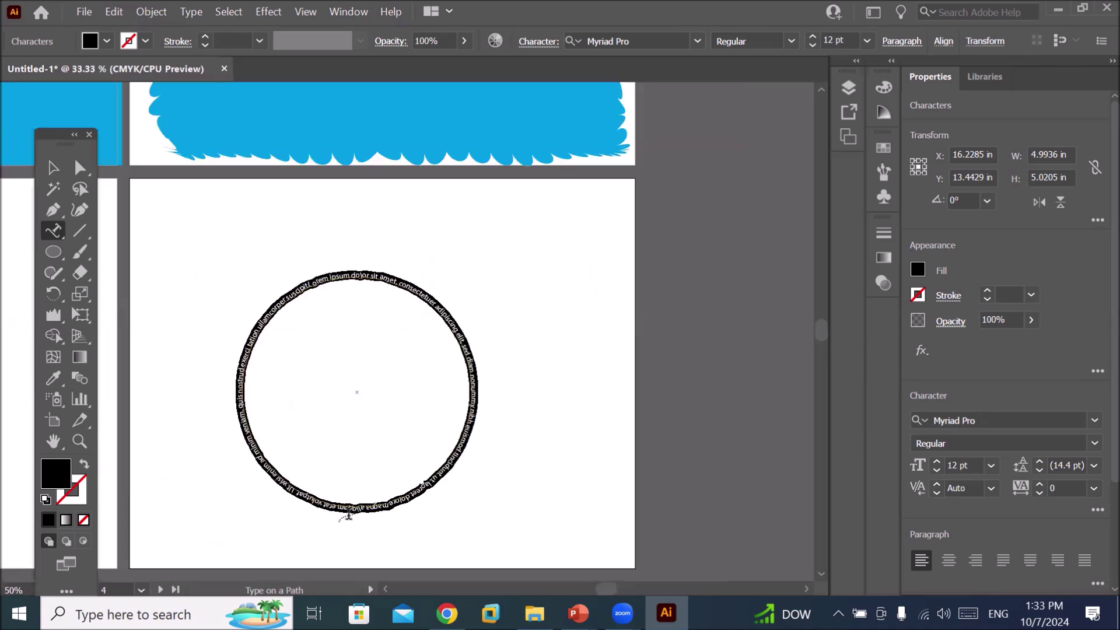
pyautogui.scroll(-1, 356, 508)
pyautogui.hotkey('ctrl', 'z')
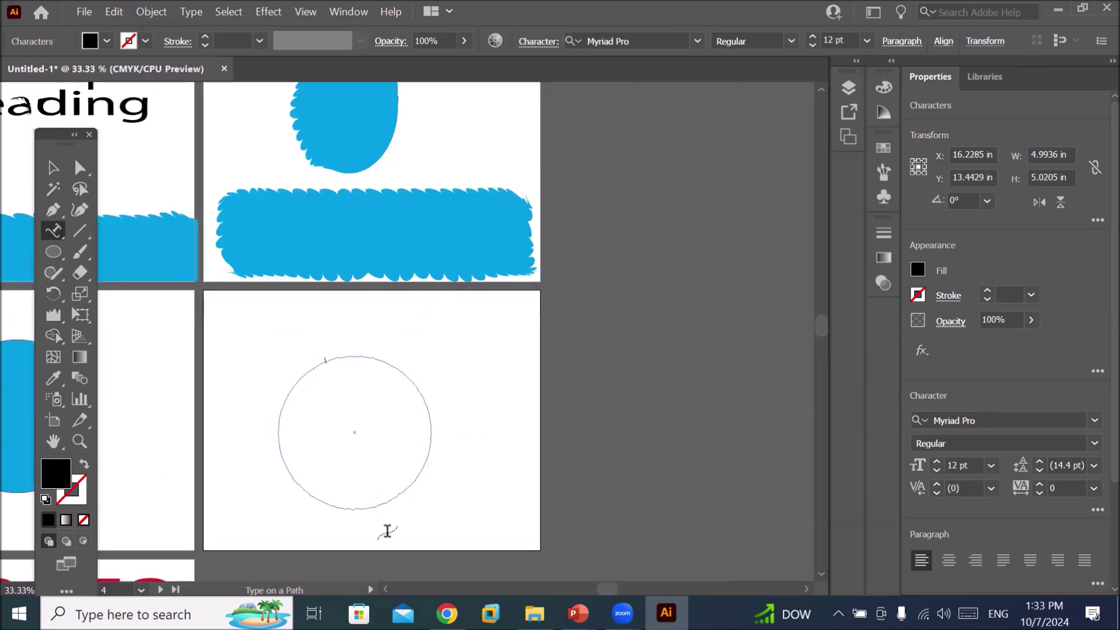
pyautogui.press('v')
pyautogui.hotkey('ctrl', 'shift', 'z')
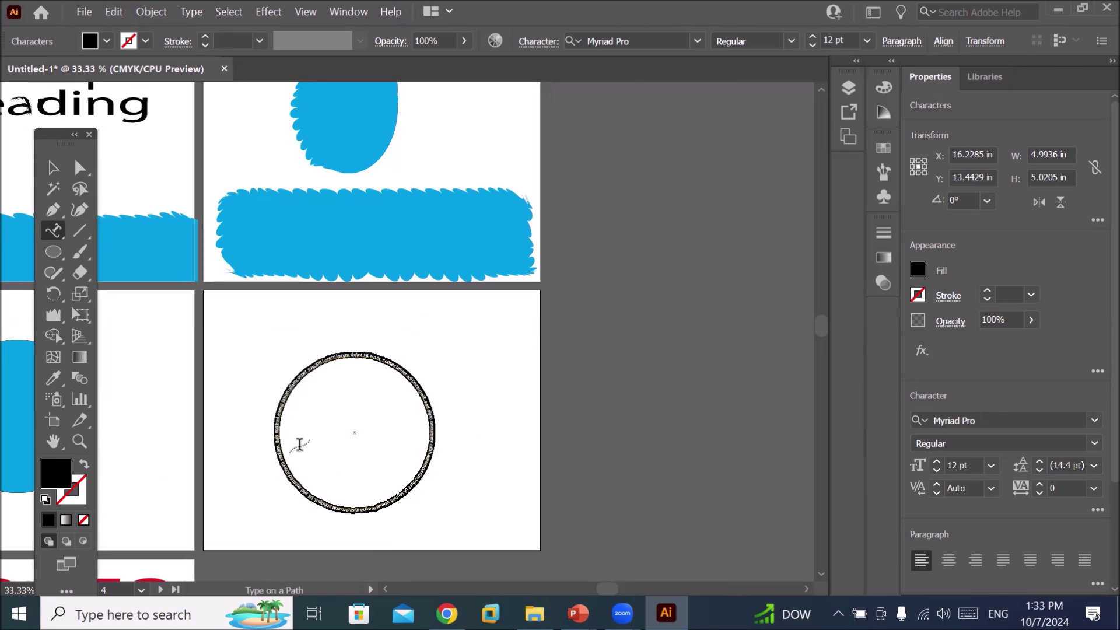
pyautogui.scroll(4, 315, 398)
pyautogui.scroll(1, 321, 401)
pyautogui.scroll(1, 432, 390)
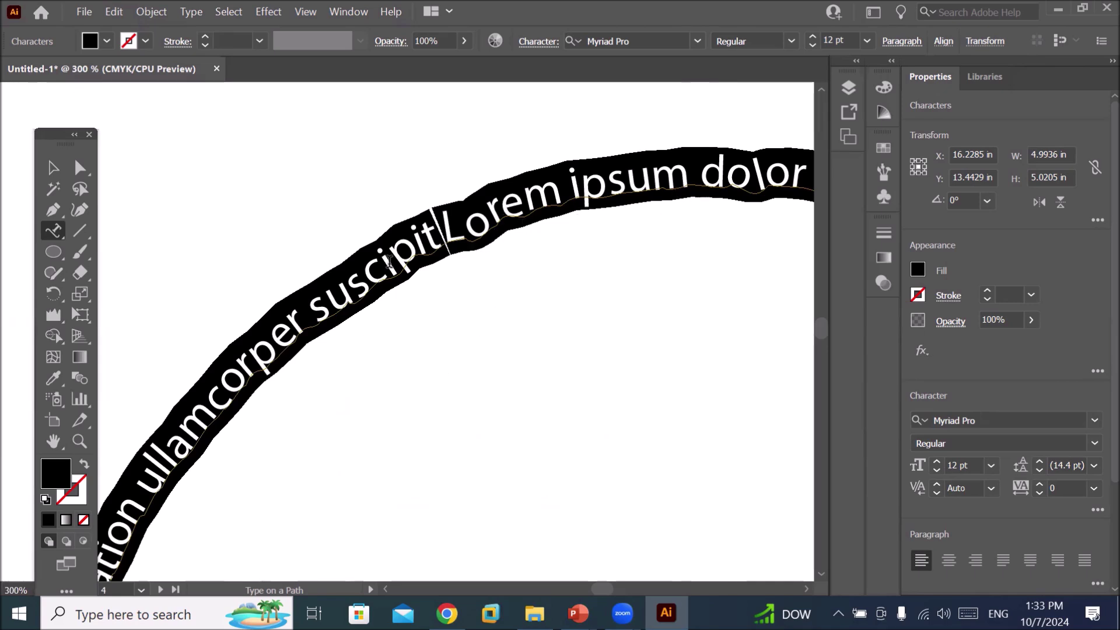
pyautogui.scroll(-1, 565, 291)
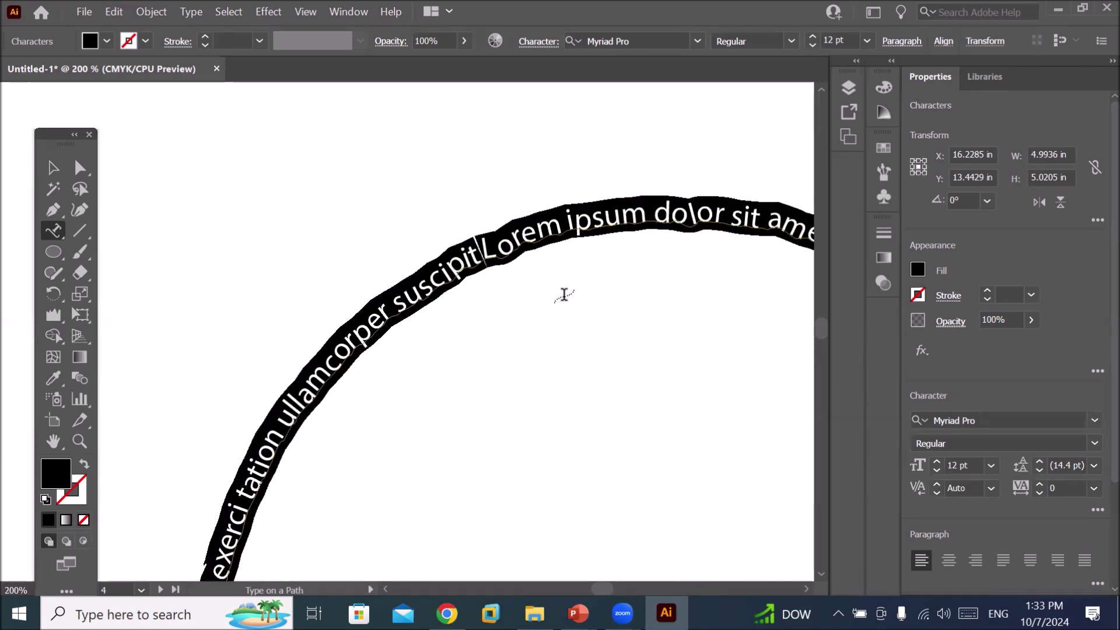
pyautogui.scroll(-1, 565, 351)
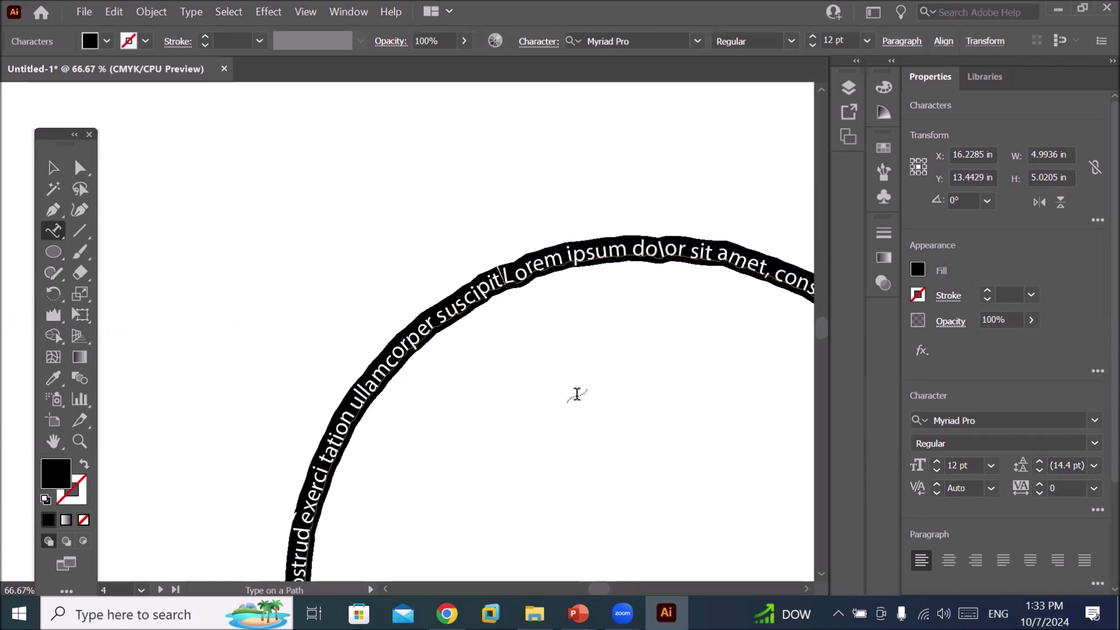
pyautogui.scroll(-2, 575, 391)
pyautogui.scroll(-2, 575, 391)
pyautogui.scroll(1, 257, 391)
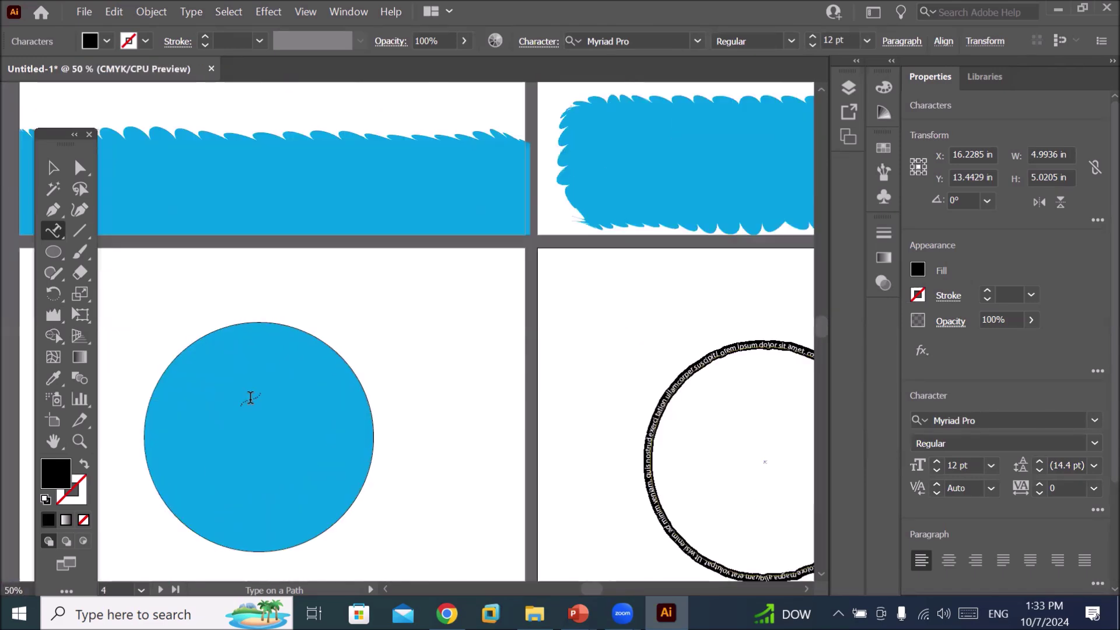
pyautogui.scroll(1, 190, 402)
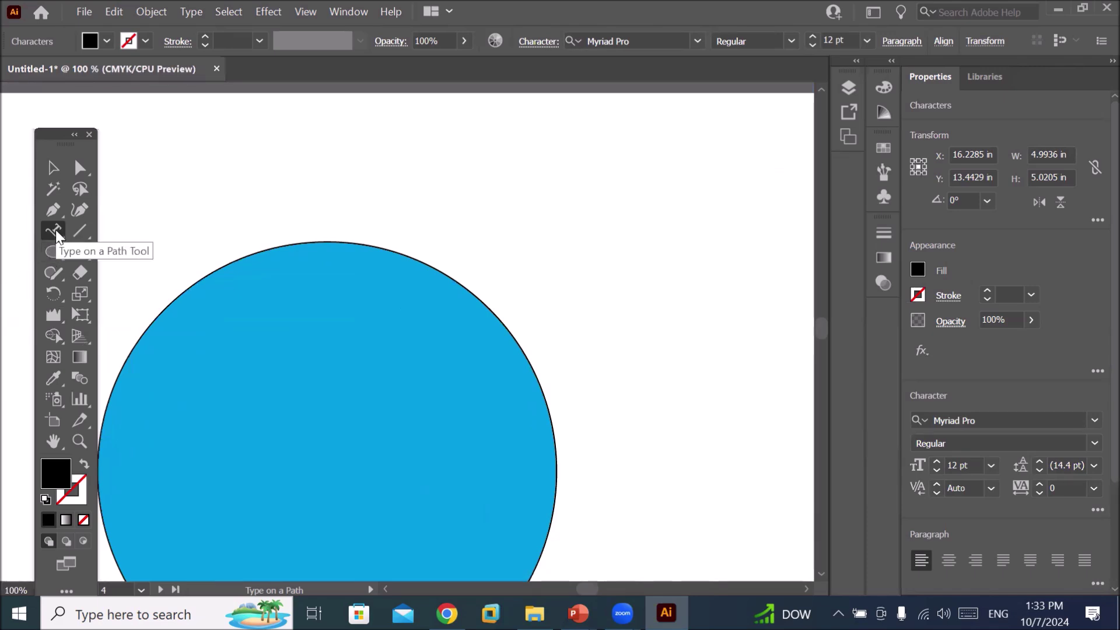
pyautogui.click(57, 317)
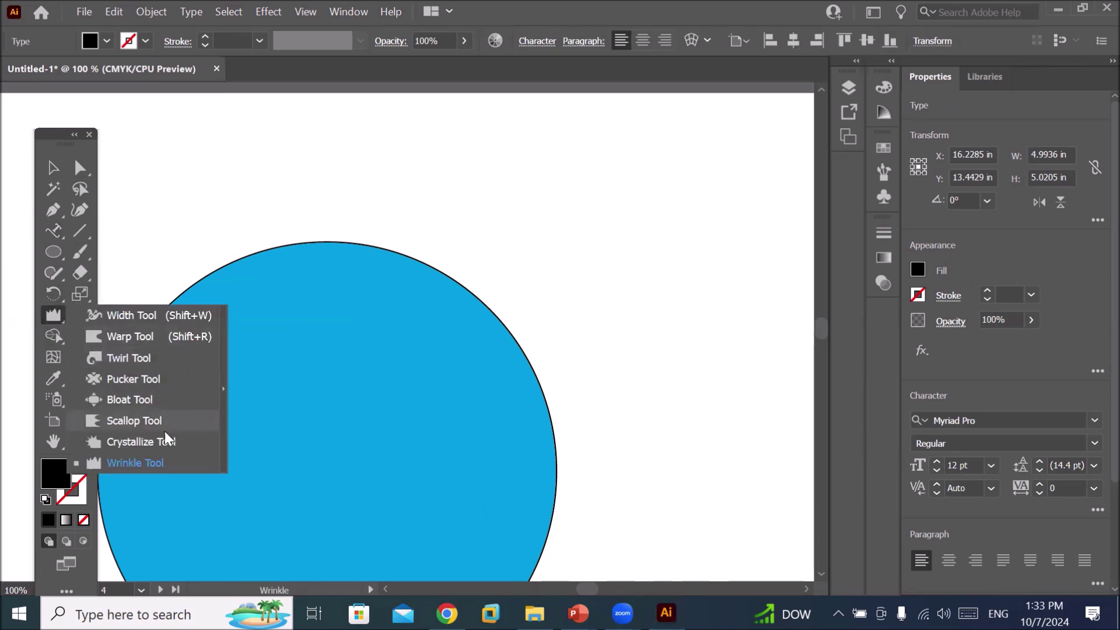
# - Reset the Crystallize tool options to their defaults, dismissing a text warning on the first attempt
pyautogui.click(132, 443)
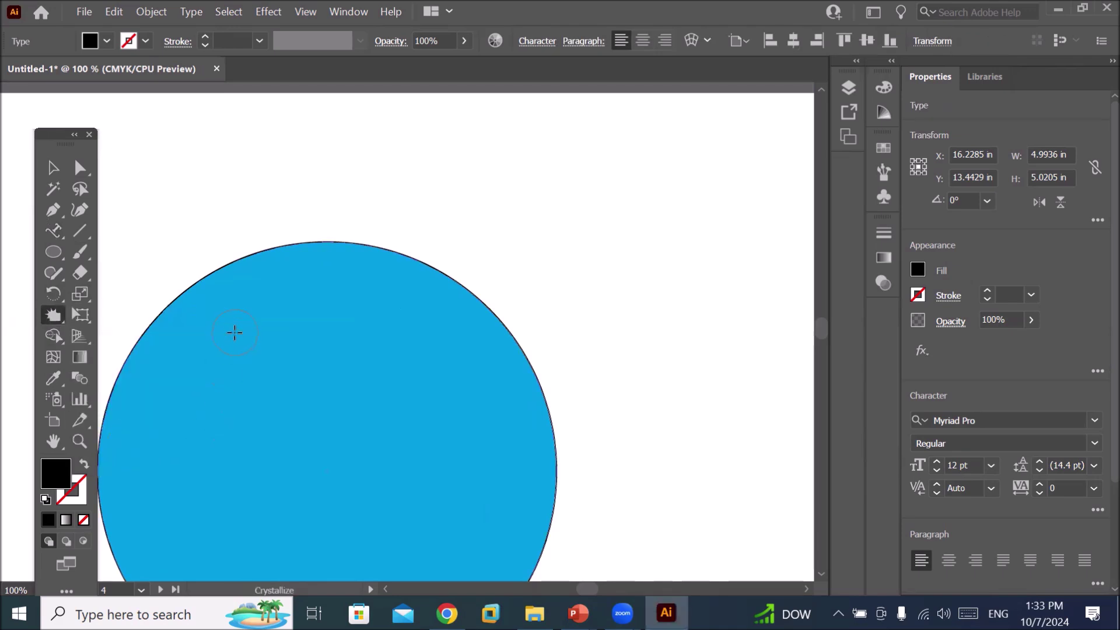
pyautogui.moveTo(220, 388); pyautogui.dragTo(366, 265)
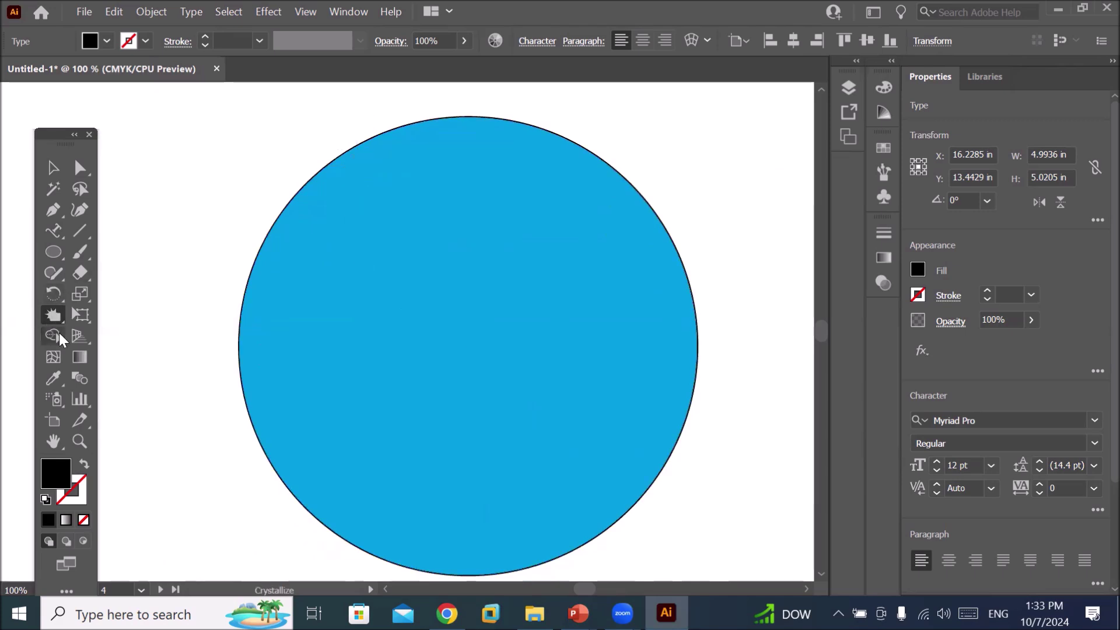
pyautogui.doubleClick(54, 315)
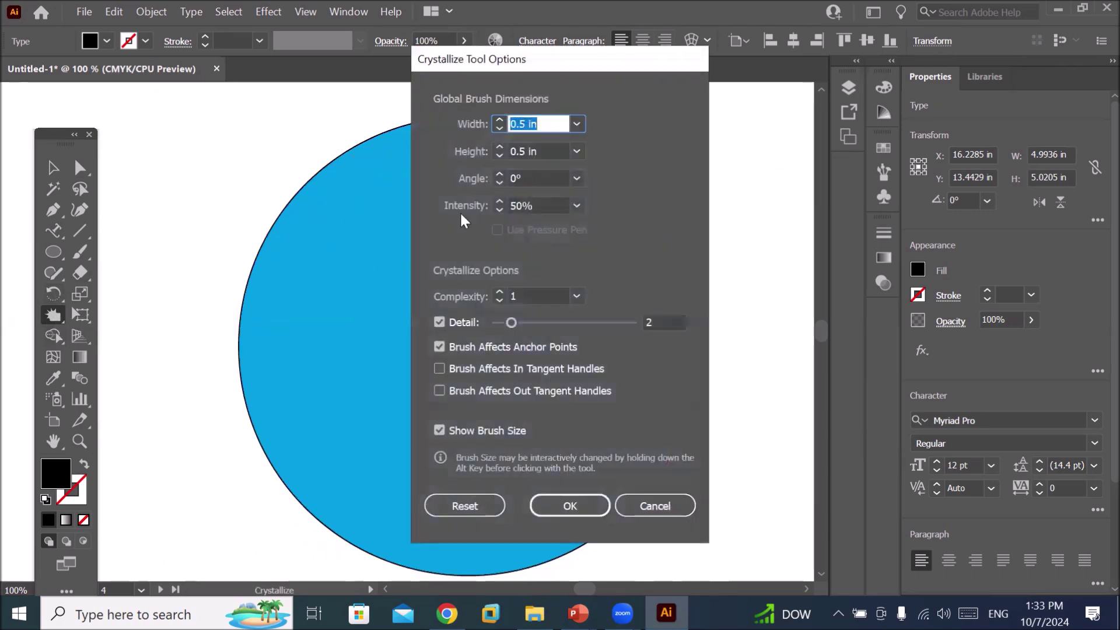
pyautogui.click(456, 500)
pyautogui.click(567, 512)
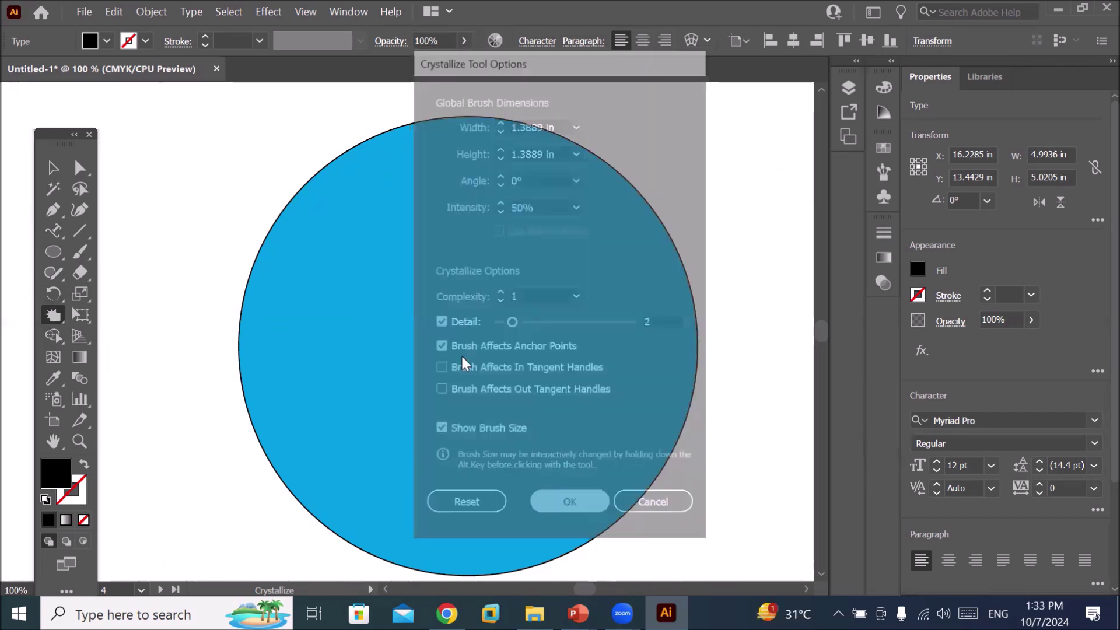
pyautogui.click(375, 149)
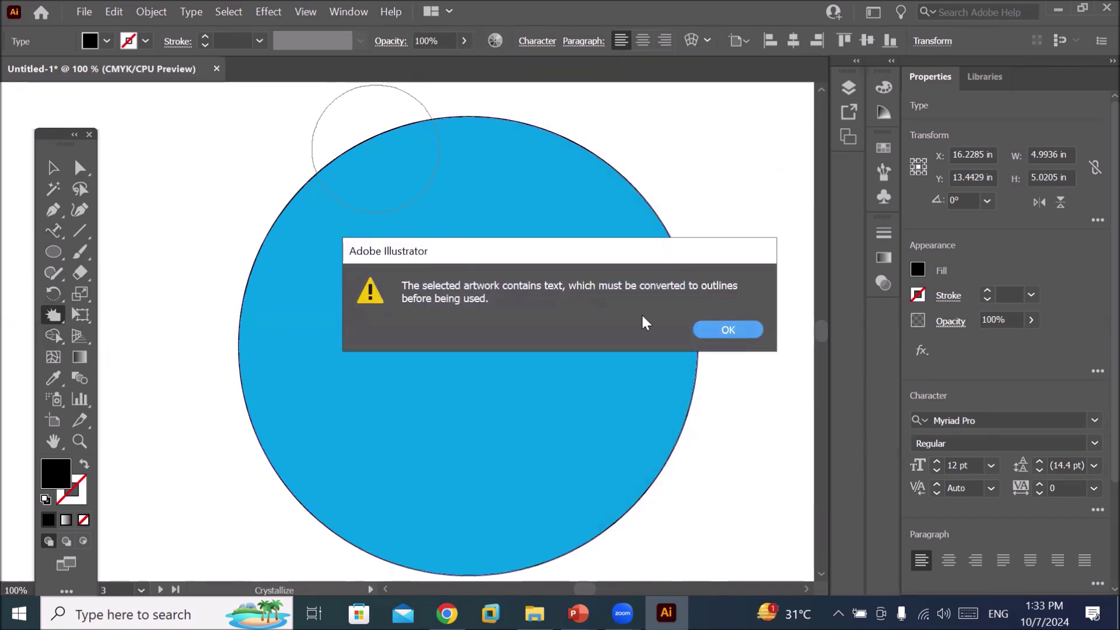
pyautogui.click(713, 329)
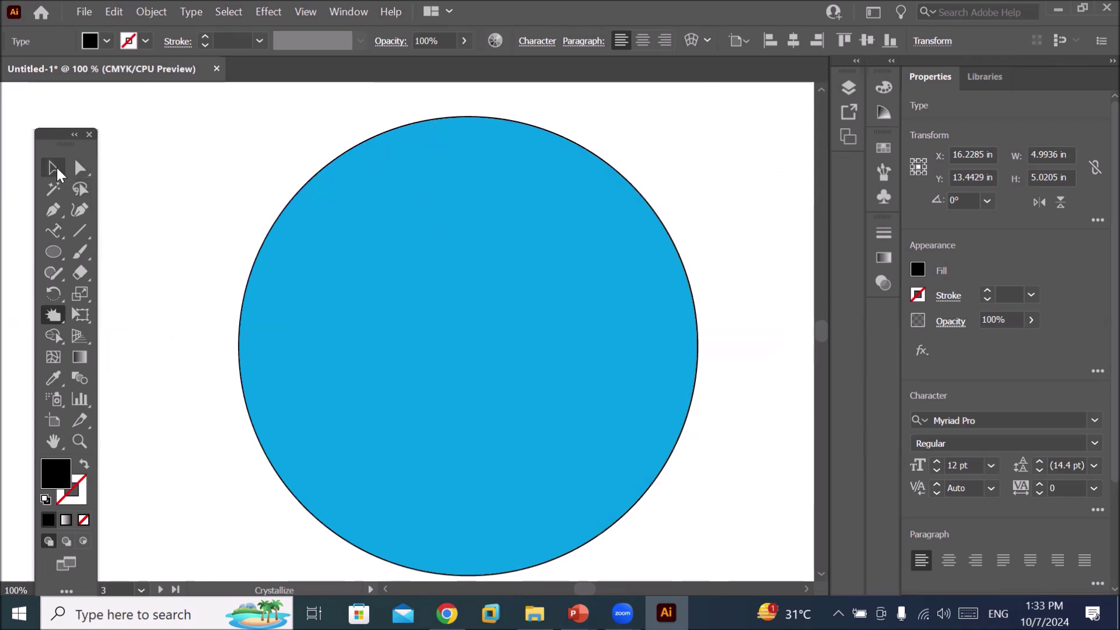
# - Select the cyan circle and test crystallizing its left edge, then undo
pyautogui.click(54, 169)
pyautogui.click(401, 268)
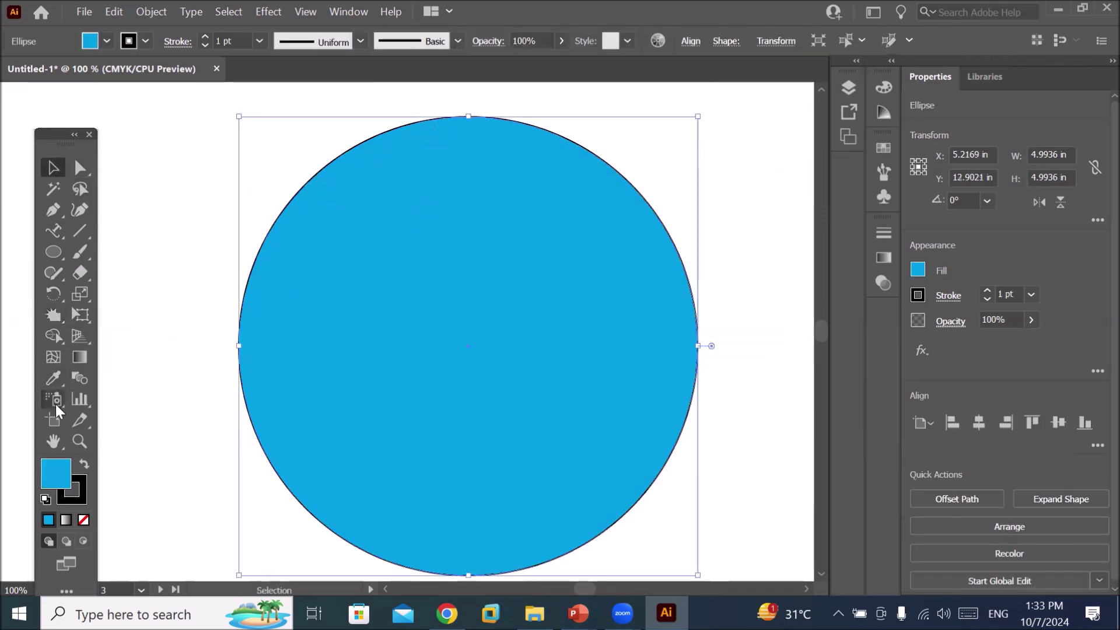
pyautogui.click(53, 318)
pyautogui.moveTo(458, 163)
pyautogui.mouseDown()
pyautogui.moveTo(308, 202)
pyautogui.moveTo(363, 567)
pyautogui.mouseUp()
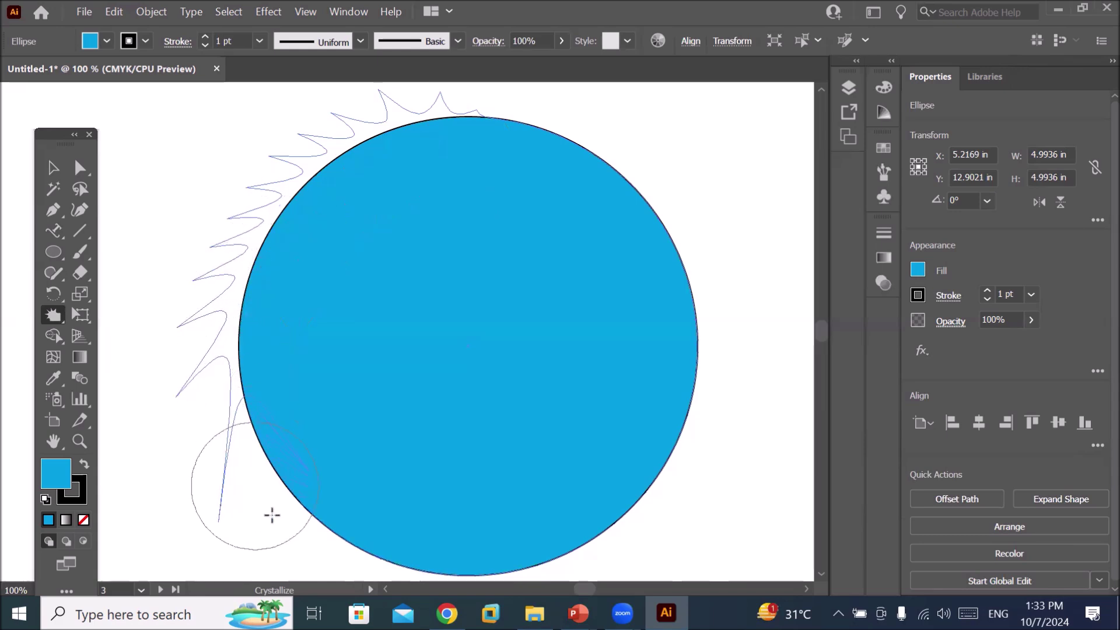
pyautogui.moveTo(363, 567); pyautogui.dragTo(543, 517)
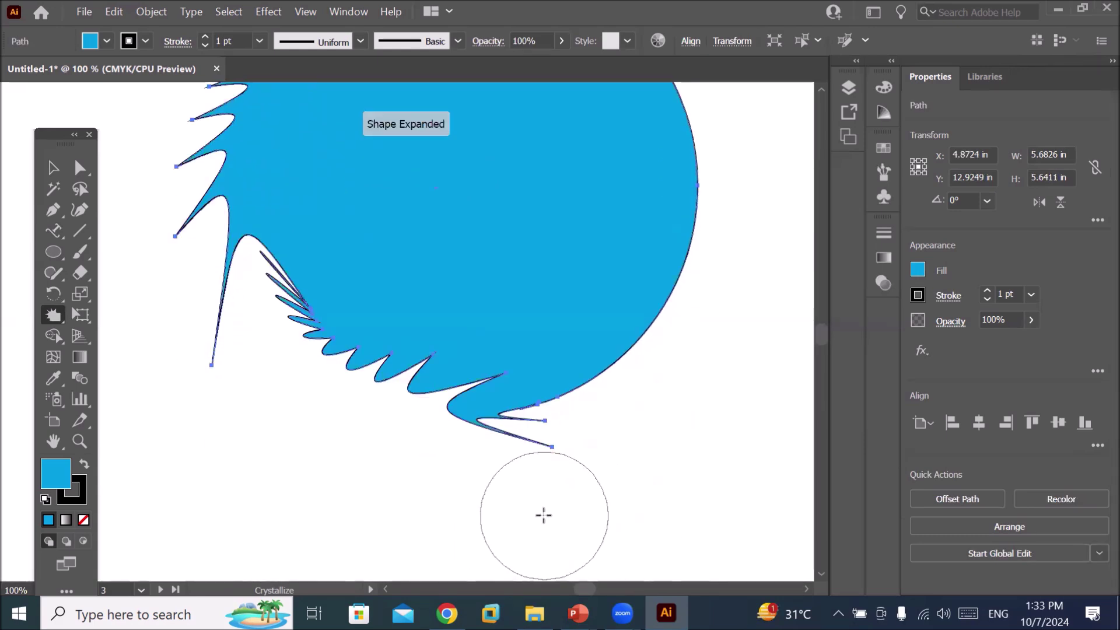
pyautogui.hotkey('ctrl', 'z')
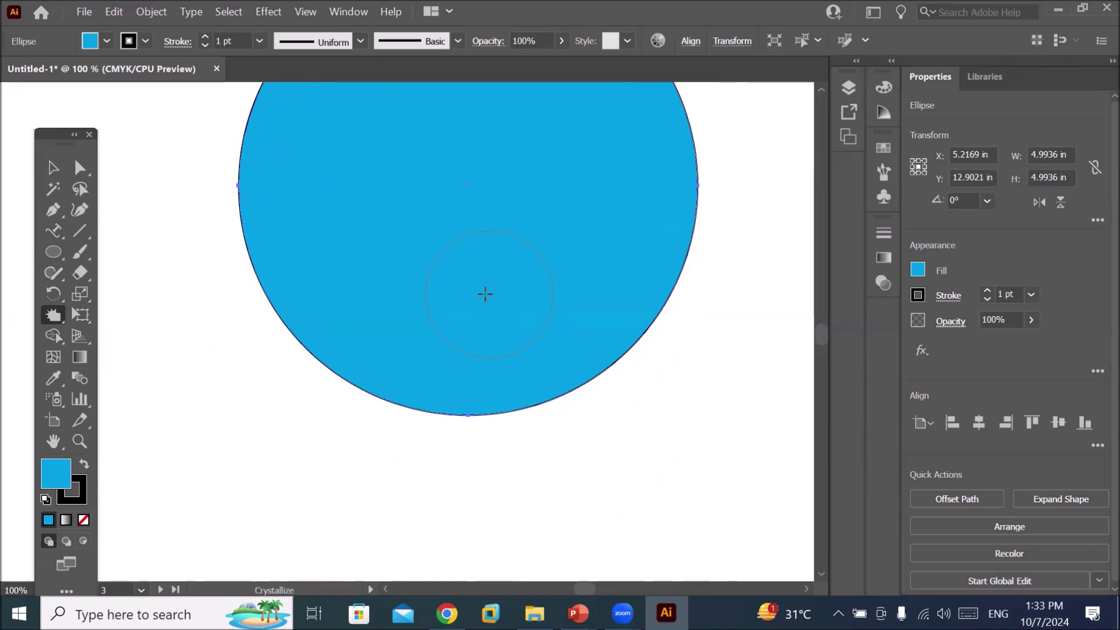
# - Crystallize the circle's left, lower and right edges into jagged spikes
pyautogui.moveTo(478, 300); pyautogui.dragTo(461, 423)
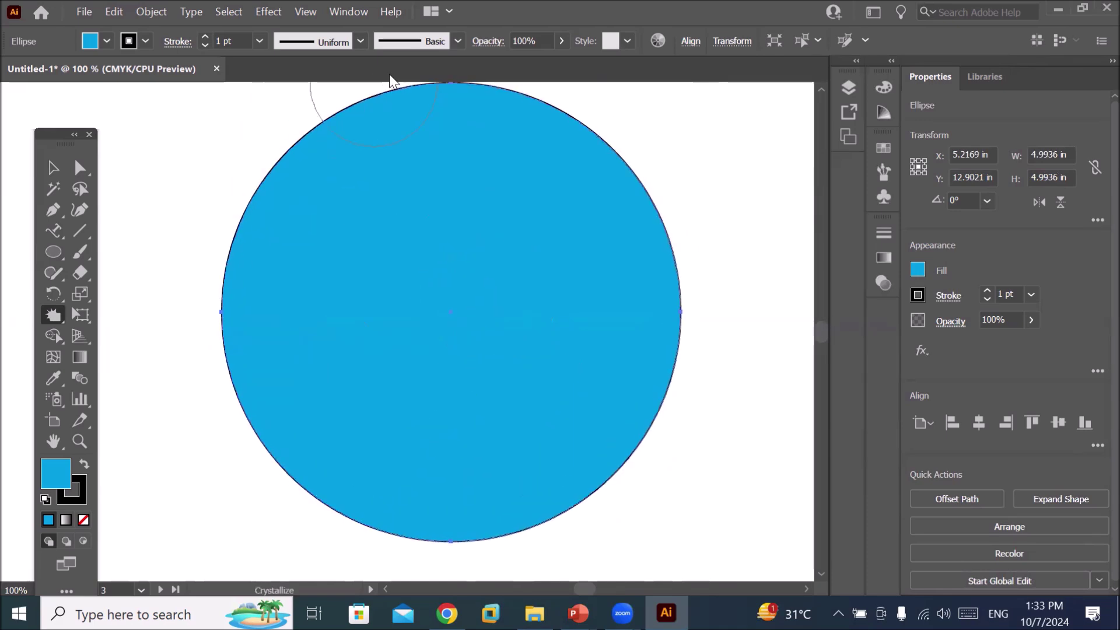
pyautogui.moveTo(367, 95)
pyautogui.mouseDown()
pyautogui.moveTo(245, 244)
pyautogui.moveTo(263, 460)
pyautogui.mouseUp()
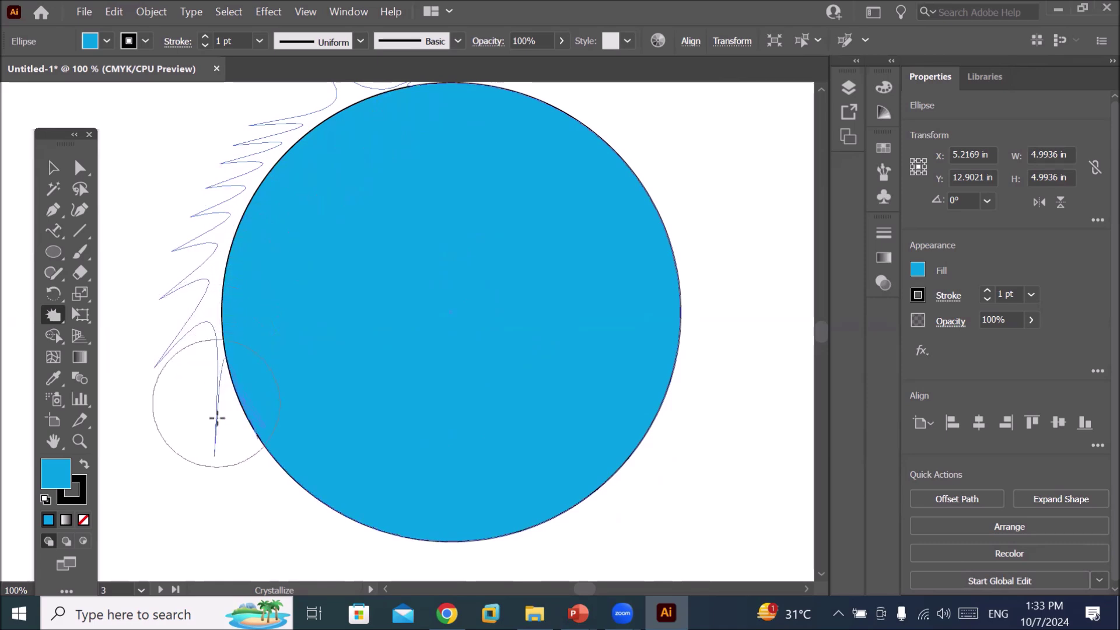
pyautogui.moveTo(263, 460); pyautogui.dragTo(373, 516)
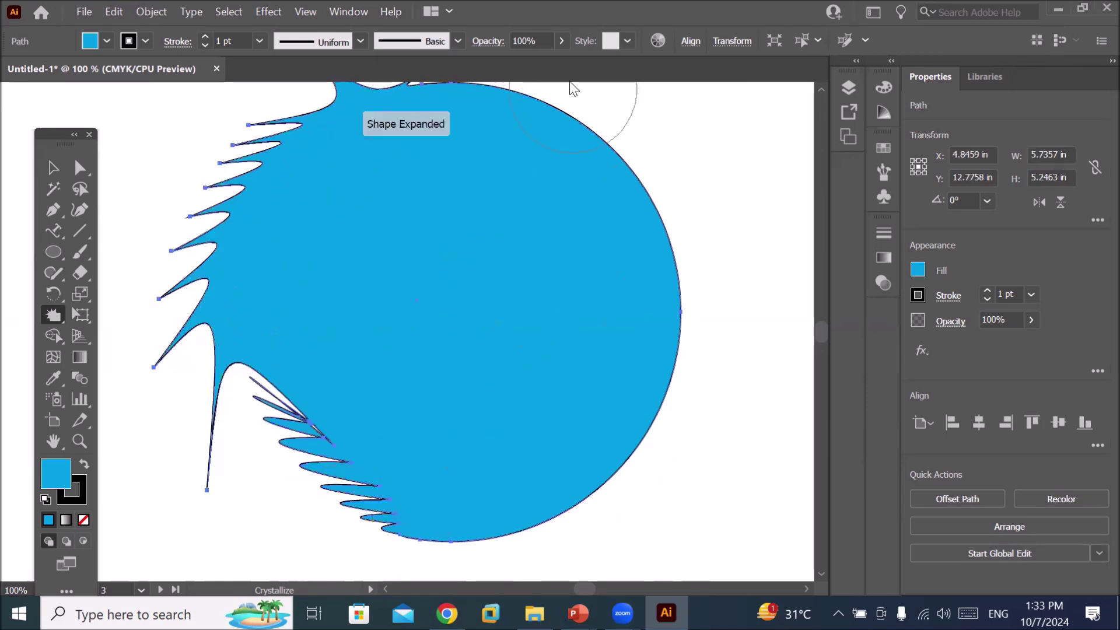
pyautogui.moveTo(547, 98)
pyautogui.mouseDown()
pyautogui.moveTo(645, 160)
pyautogui.moveTo(680, 275)
pyautogui.moveTo(671, 318)
pyautogui.mouseUp()
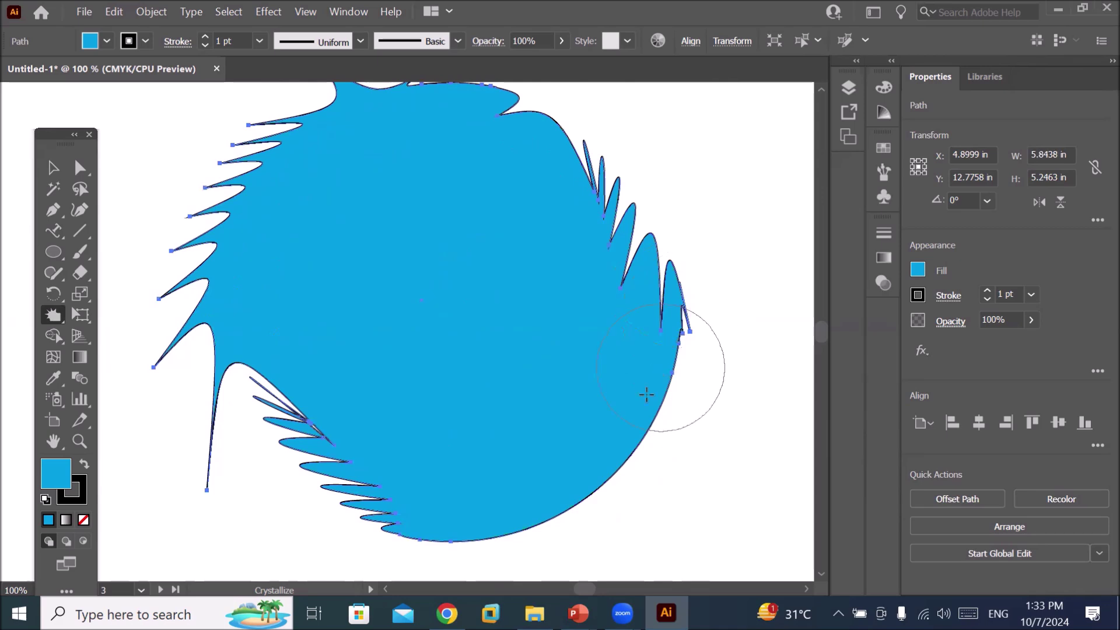
pyautogui.moveTo(640, 407); pyautogui.dragTo(437, 542)
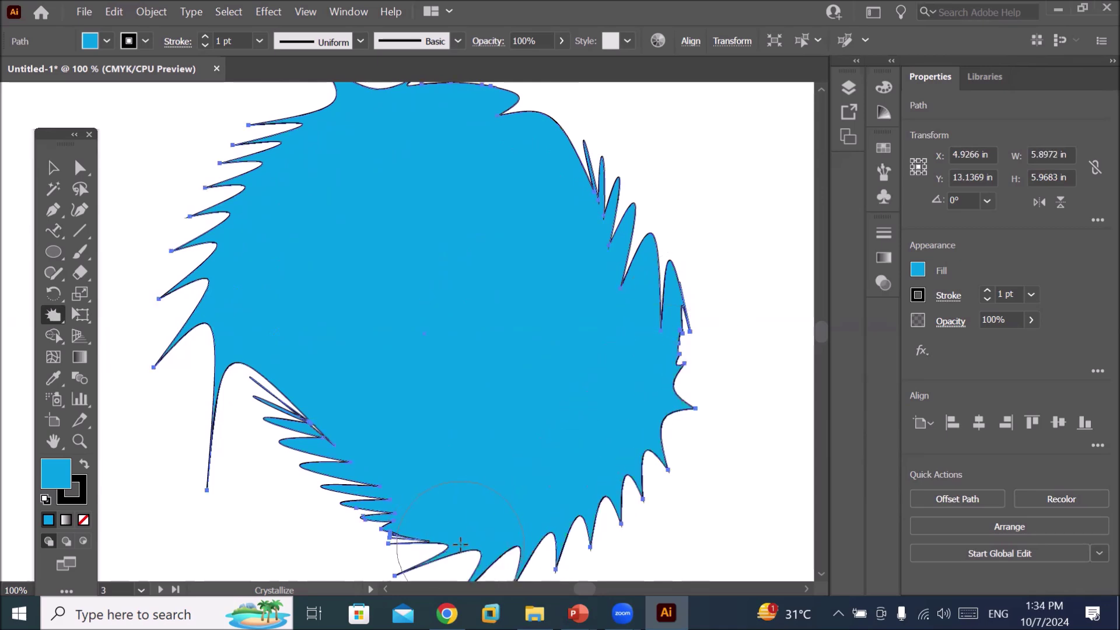
pyautogui.scroll(-1, 506, 403)
pyautogui.scroll(-1, 506, 403)
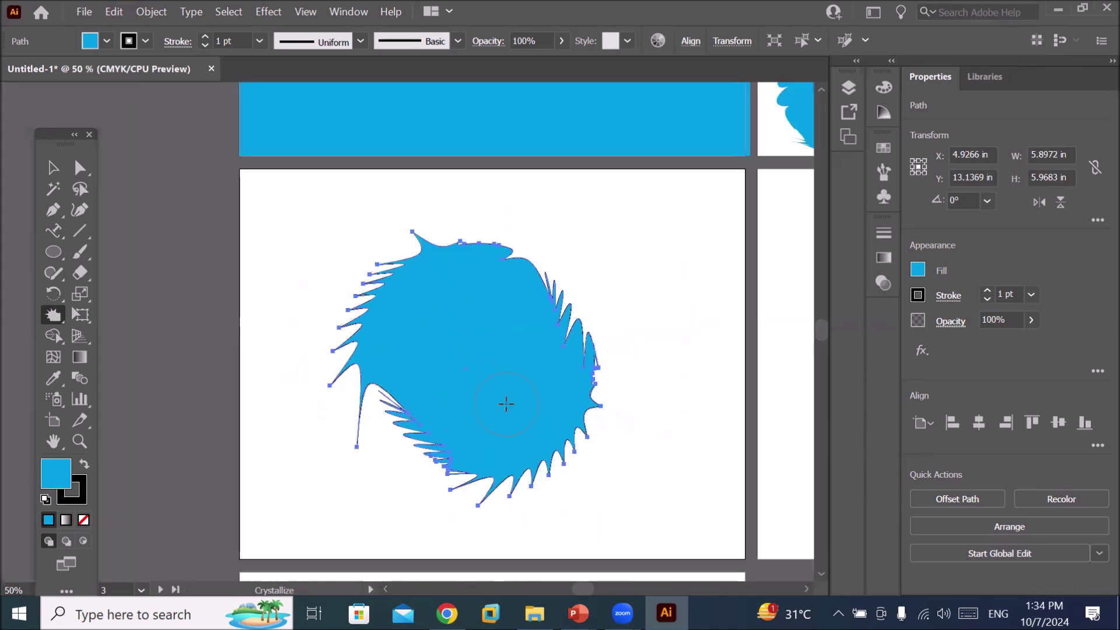
# - Place the portrait photo onto the artboard beside the selected spiky path
pyautogui.click(851, 92)
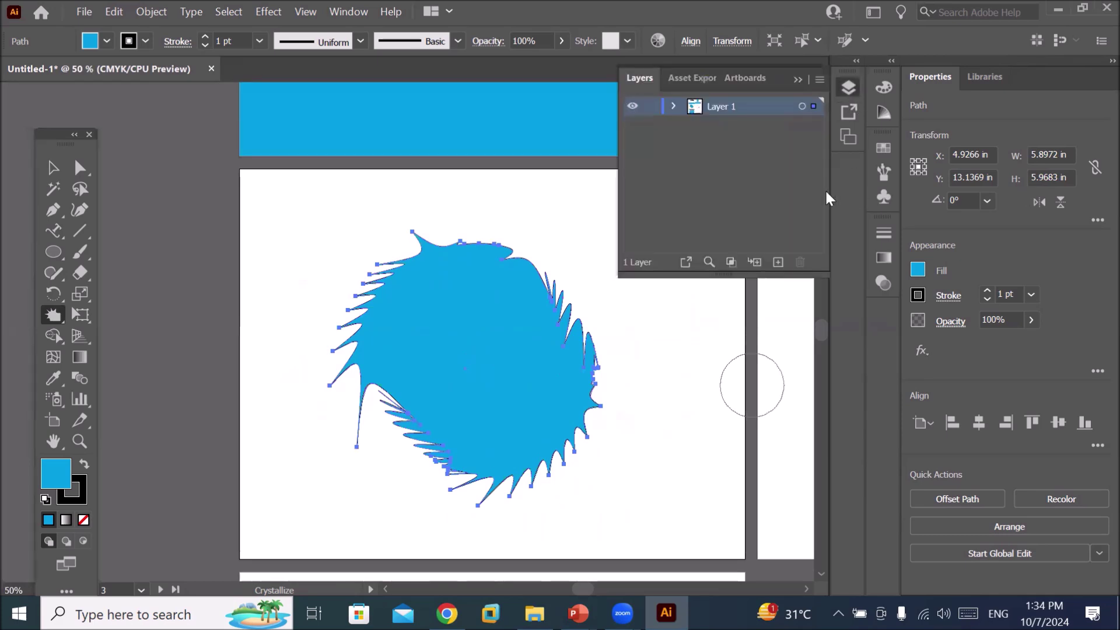
pyautogui.click(674, 106)
pyautogui.click(727, 125)
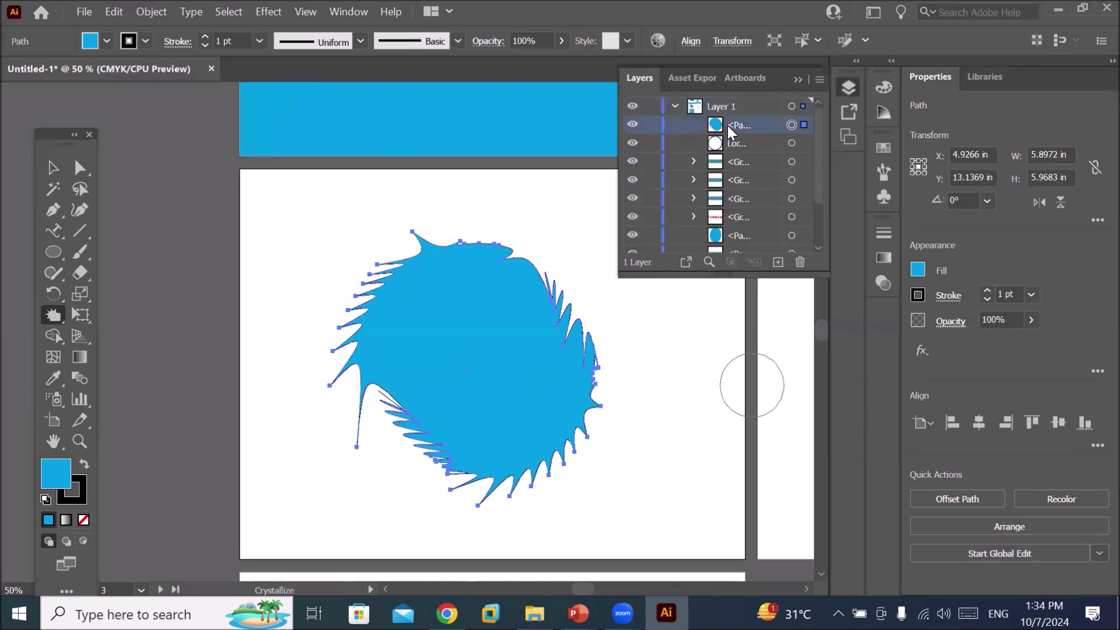
pyautogui.click(85, 12)
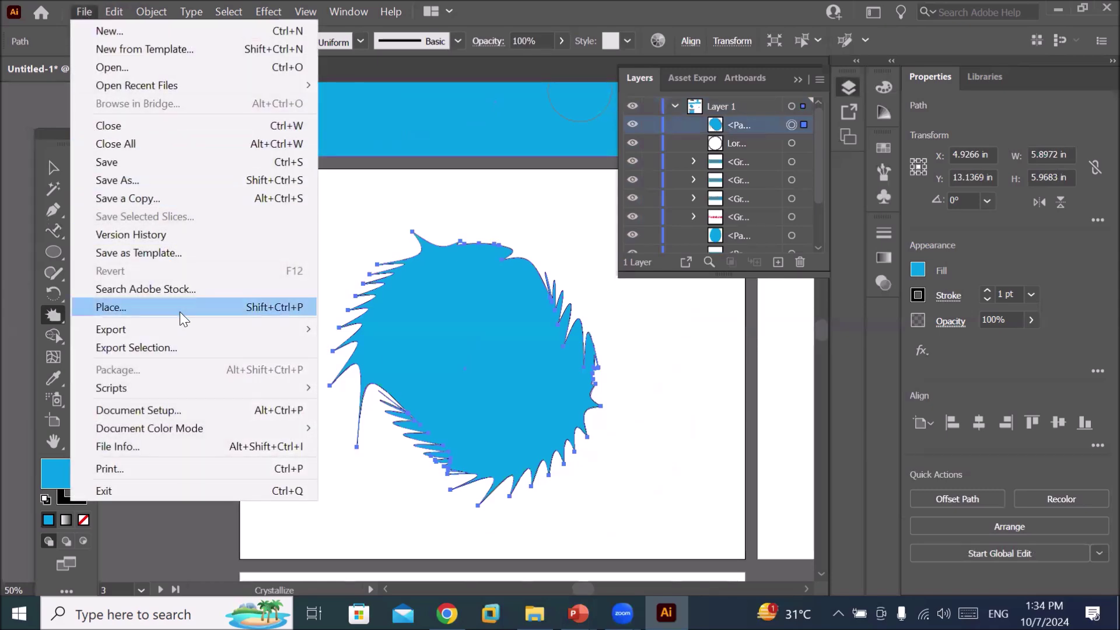
pyautogui.click(178, 307)
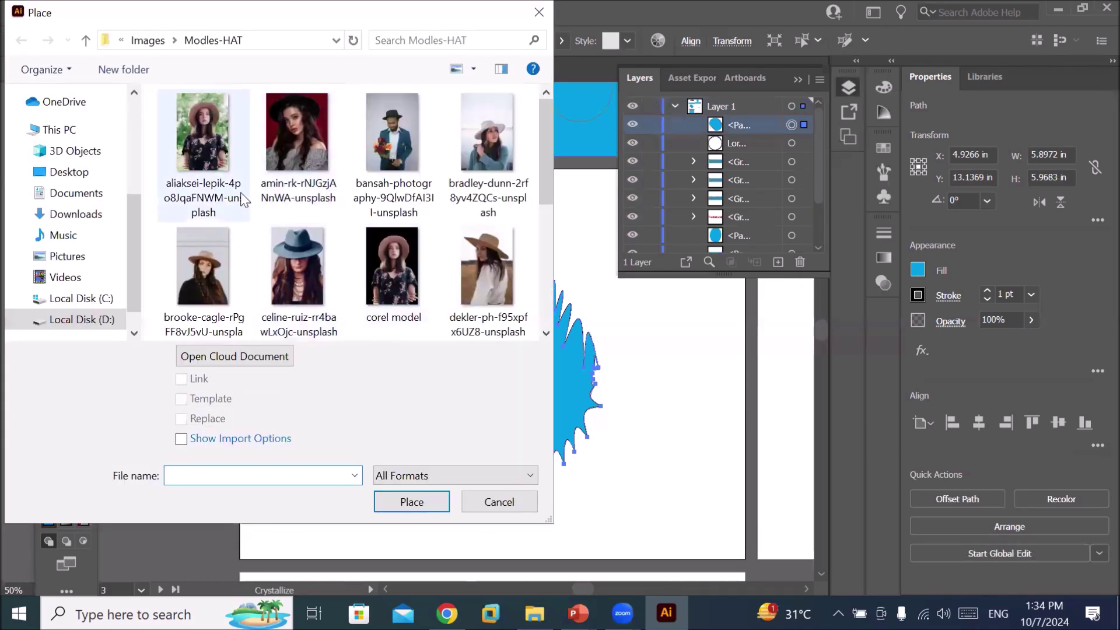
pyautogui.click(323, 168)
pyautogui.click(407, 498)
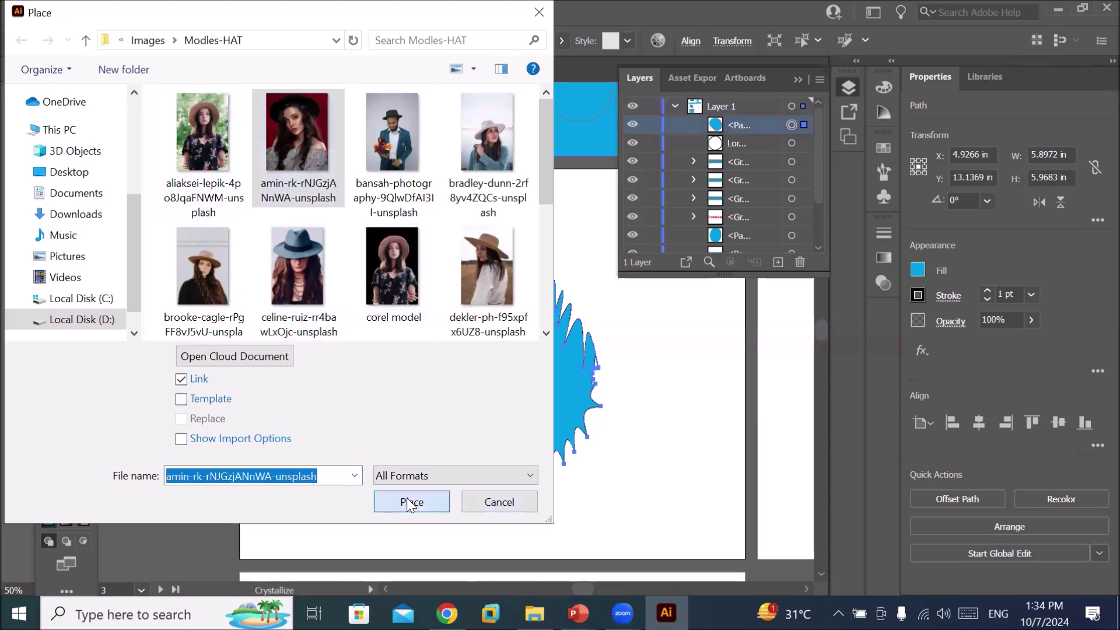
pyautogui.click(319, 231)
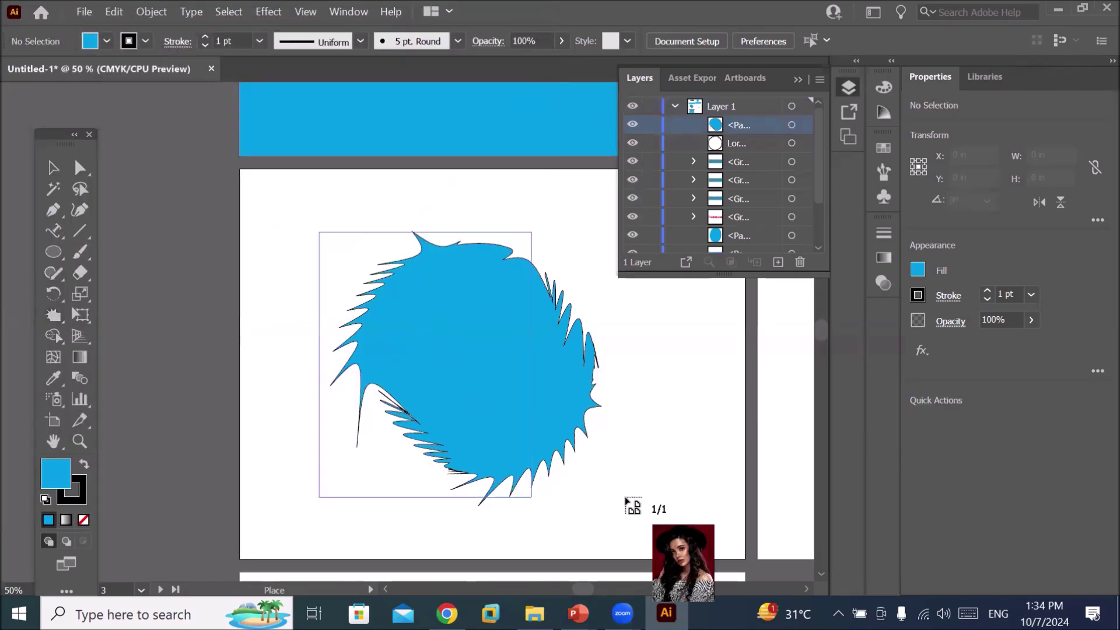
# - Move the photo below the spiky shape in Layers and clip it with Ctrl+7
pyautogui.moveTo(744, 127); pyautogui.dragTo(740, 151)
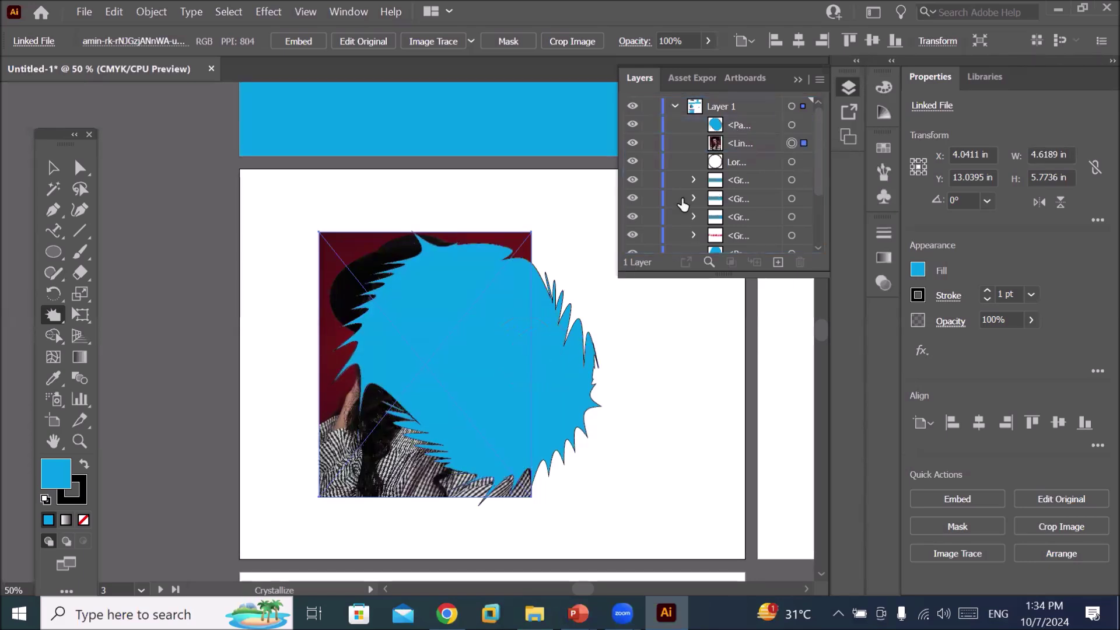
pyautogui.keyDown('shift'); pyautogui.click(791, 125); pyautogui.keyUp('shift')
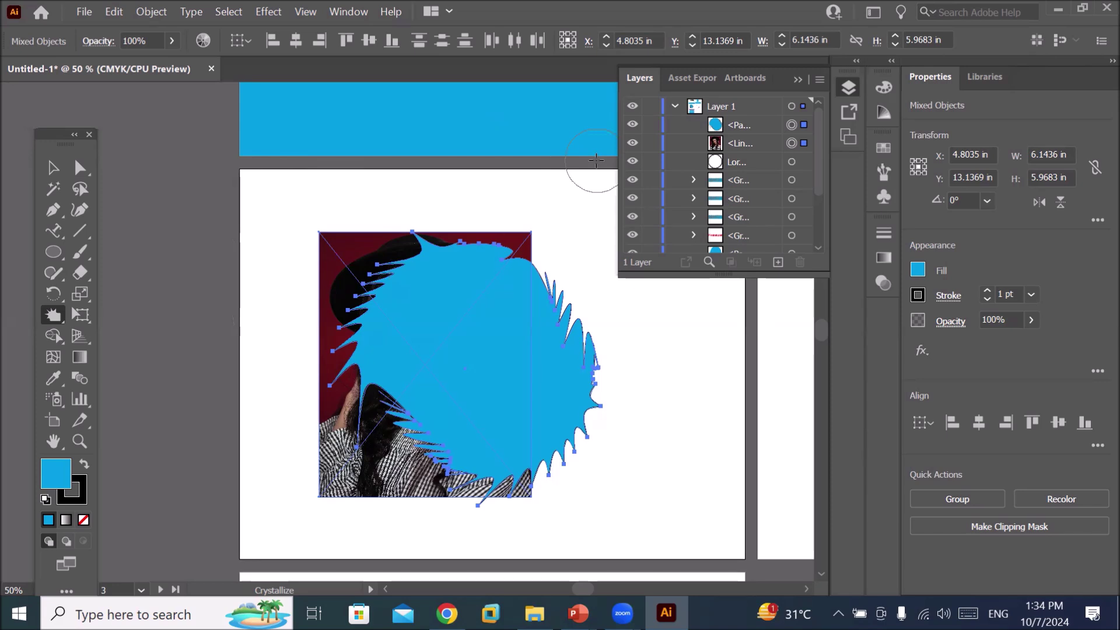
pyautogui.press('ctrl')
pyautogui.hotkey('ctrl', '7')
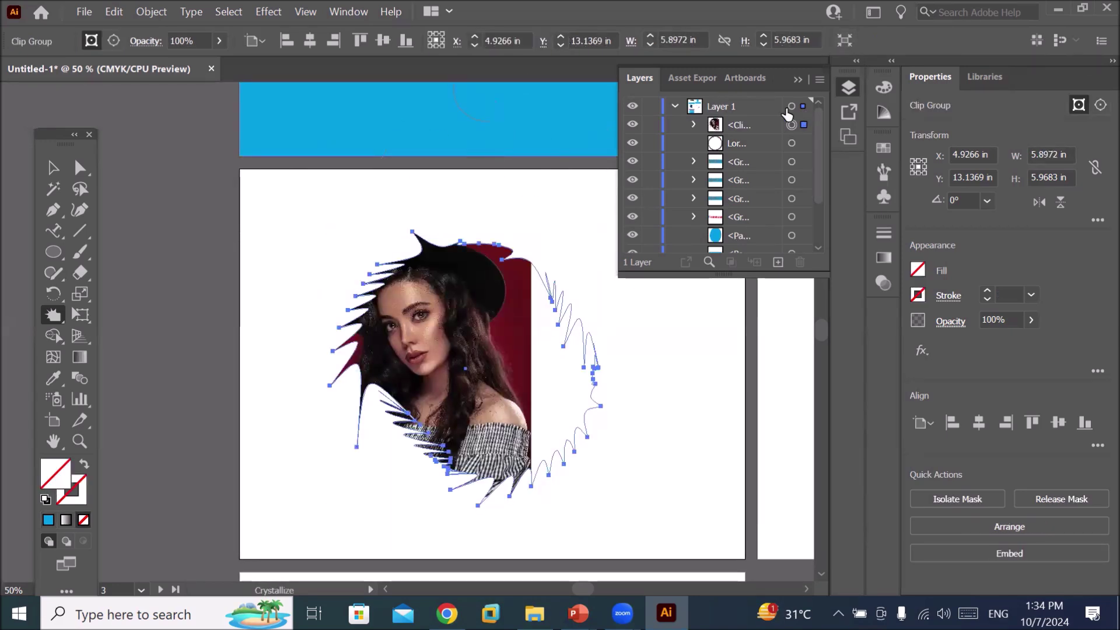
# - Shift the photo right and stretch it wider to fill the jagged frame
pyautogui.click(692, 125)
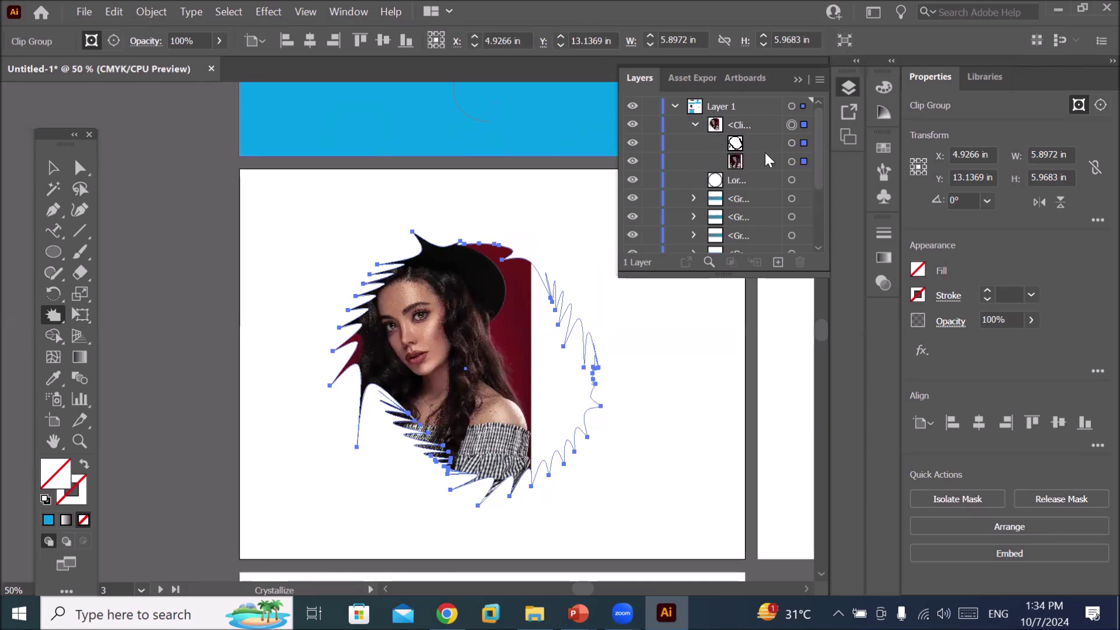
pyautogui.click(791, 162)
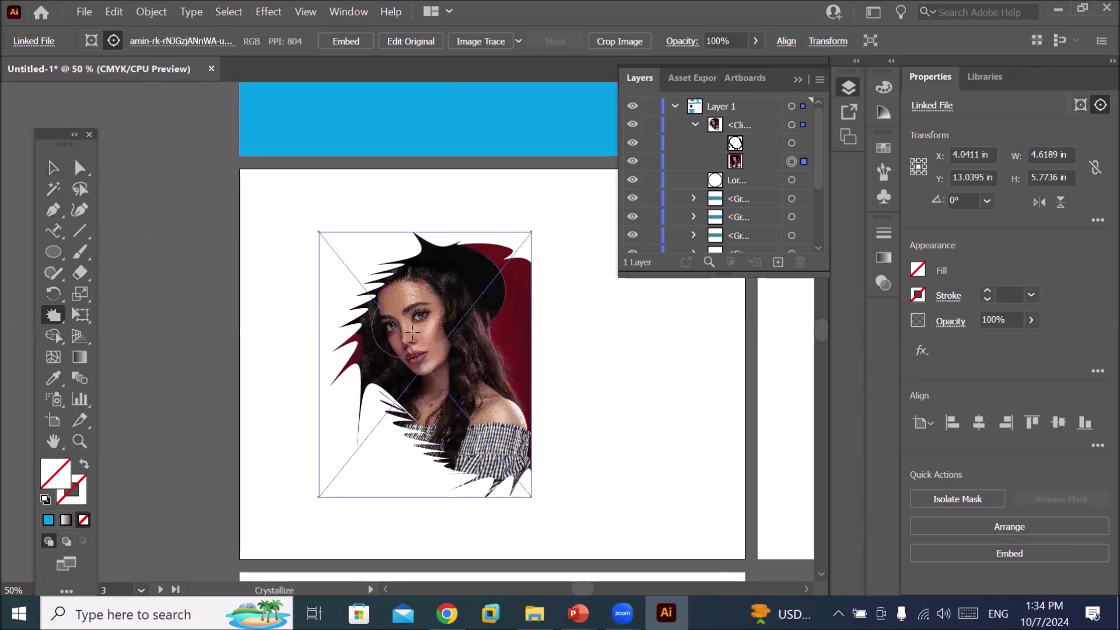
pyautogui.click(53, 167)
pyautogui.moveTo(422, 345); pyautogui.dragTo(495, 357)
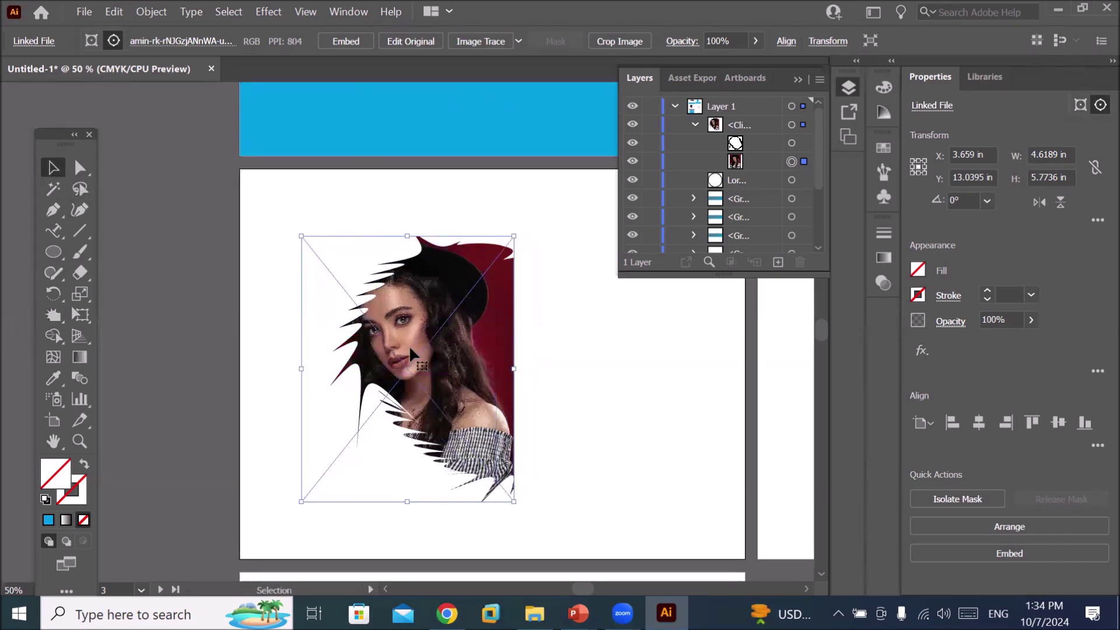
pyautogui.moveTo(494, 357); pyautogui.dragTo(499, 357)
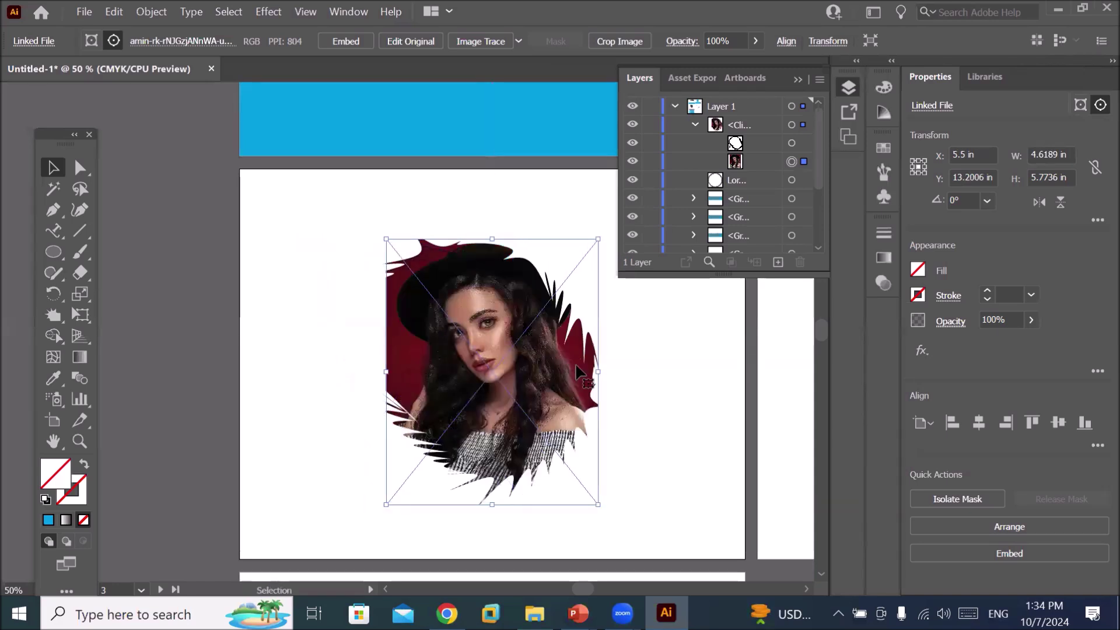
pyautogui.moveTo(386, 371); pyautogui.dragTo(330, 371)
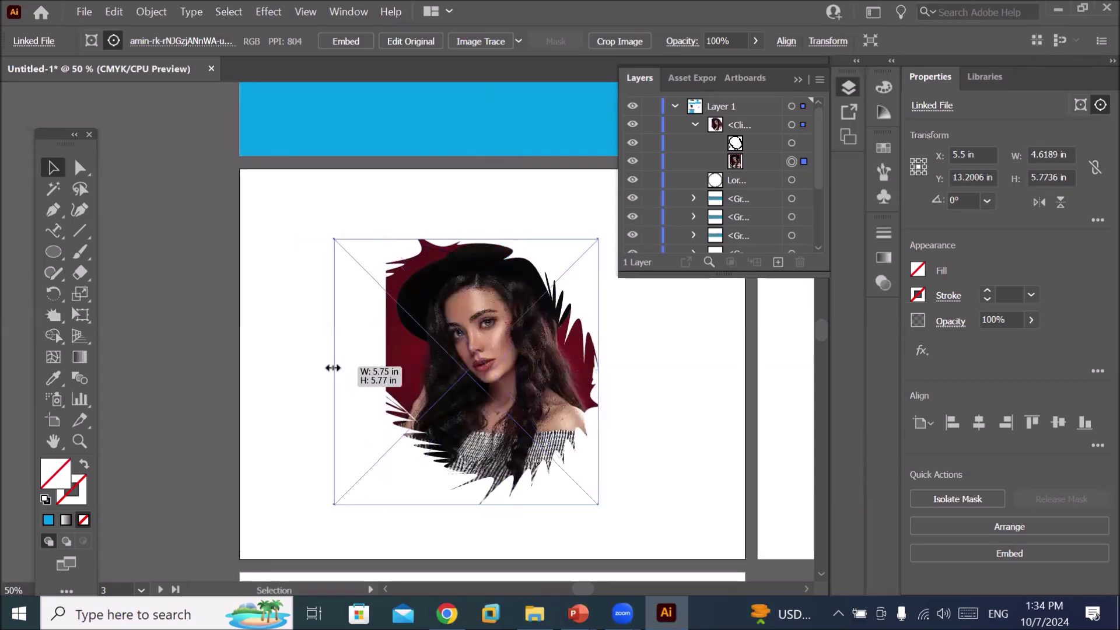
pyautogui.click(650, 424)
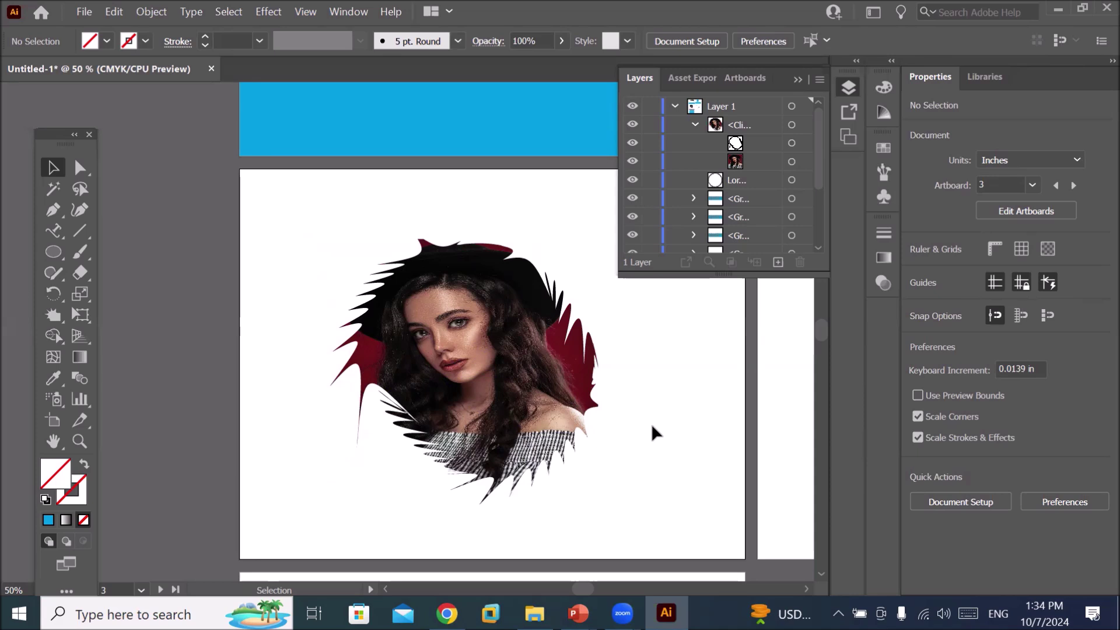
# - Nudge the photo inside the mask and add a Lorem ipsum area text frame below it
pyautogui.moveTo(495, 376); pyautogui.dragTo(537, 328)
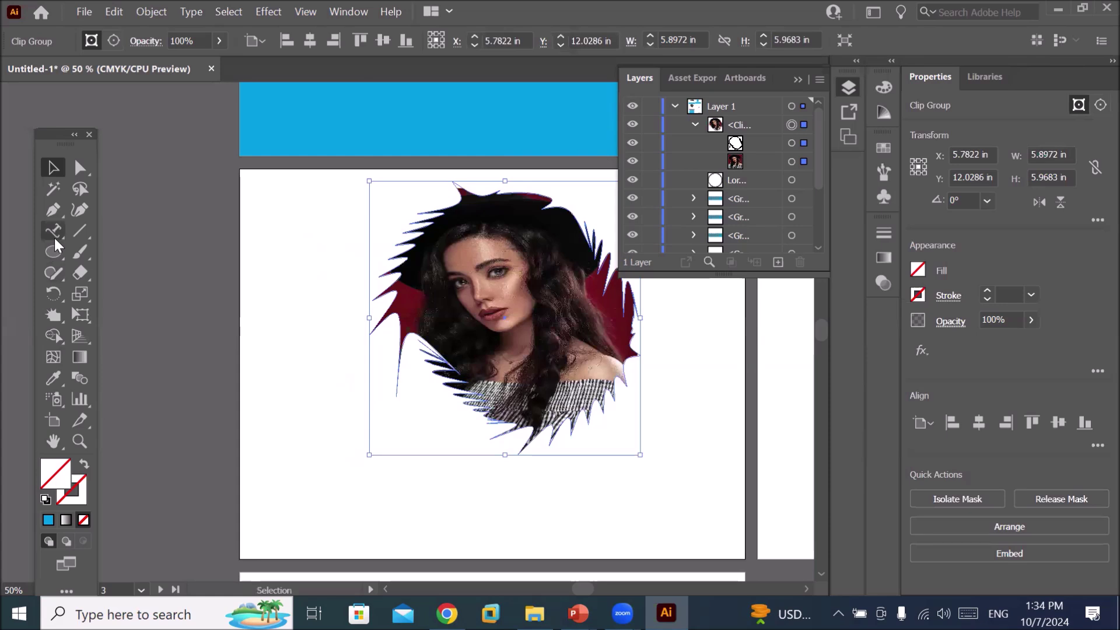
pyautogui.click(54, 238)
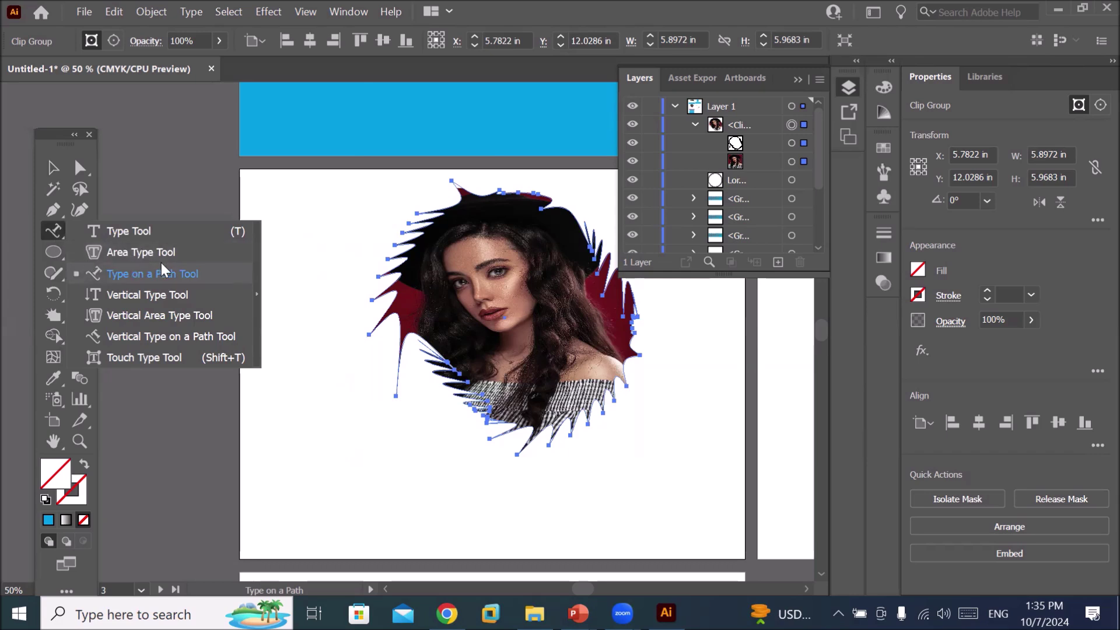
pyautogui.click(128, 231)
pyautogui.moveTo(287, 444); pyautogui.dragTo(662, 558)
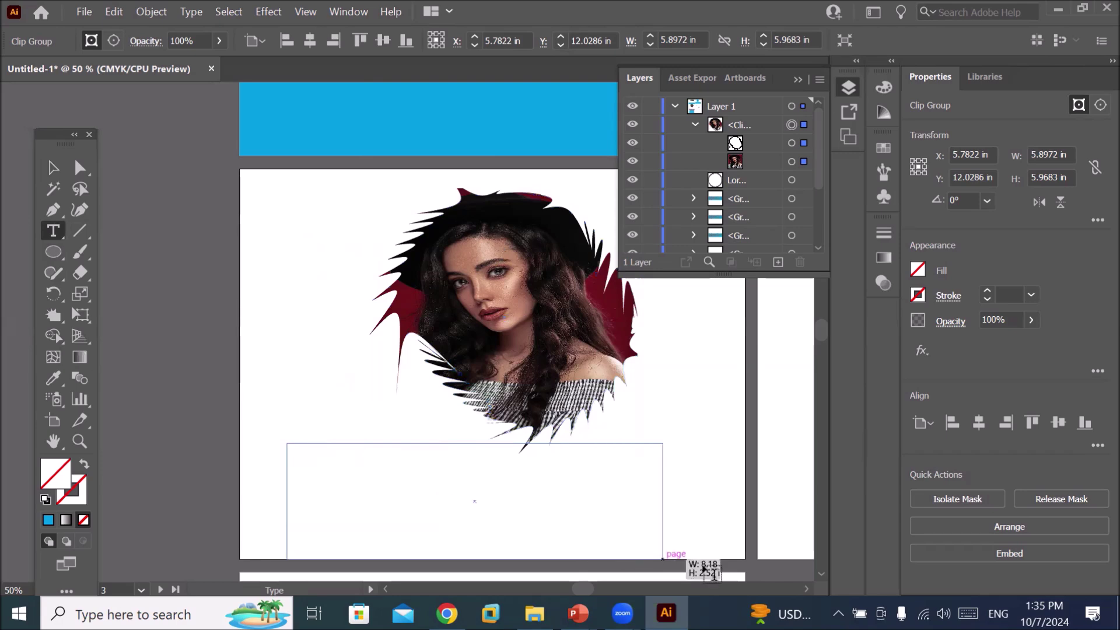
pyautogui.moveTo(663, 558); pyautogui.dragTo(711, 547)
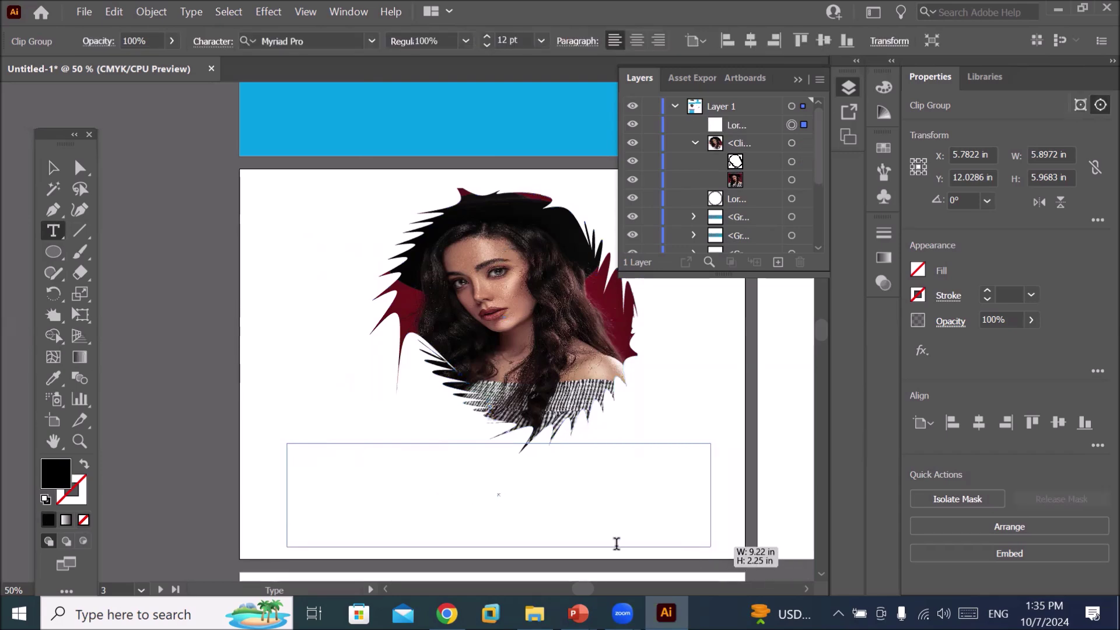
pyautogui.click(53, 168)
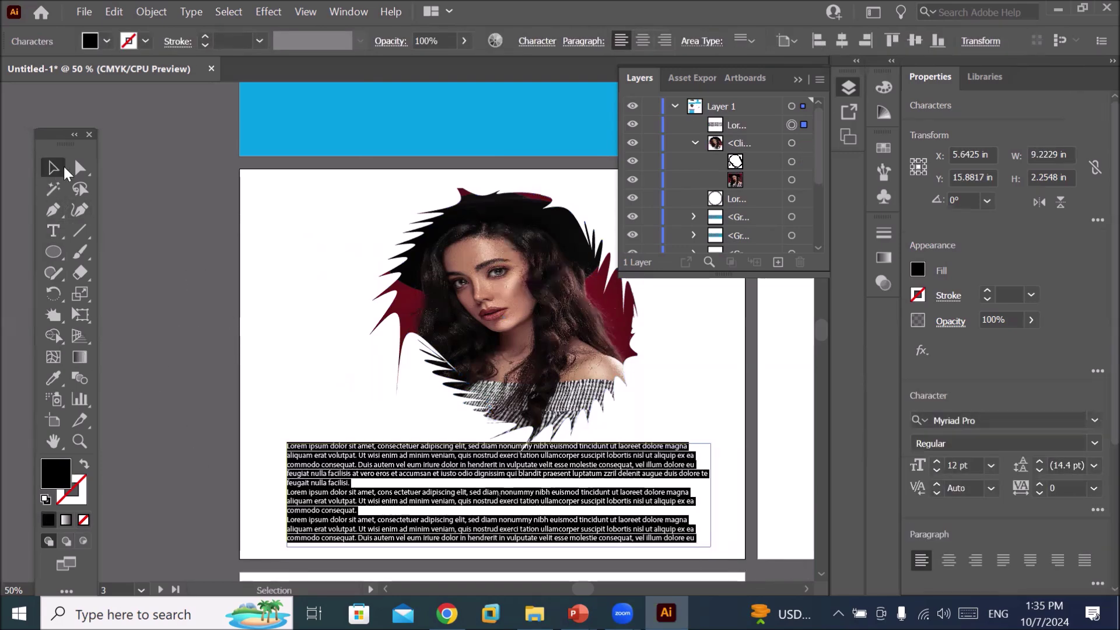
pyautogui.click(280, 274)
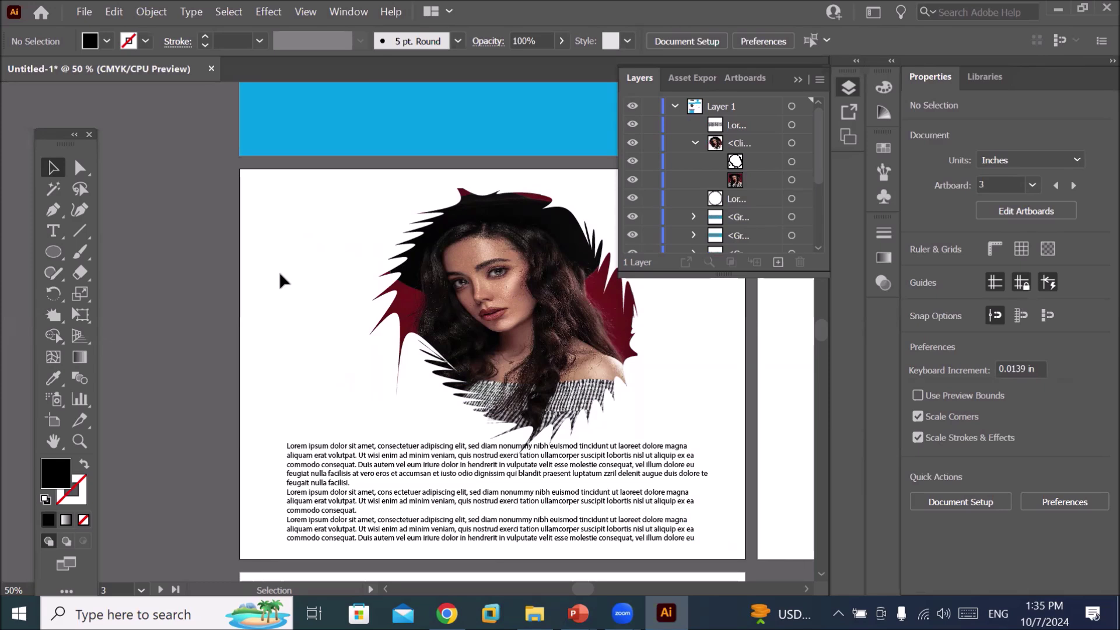
pyautogui.click(57, 313)
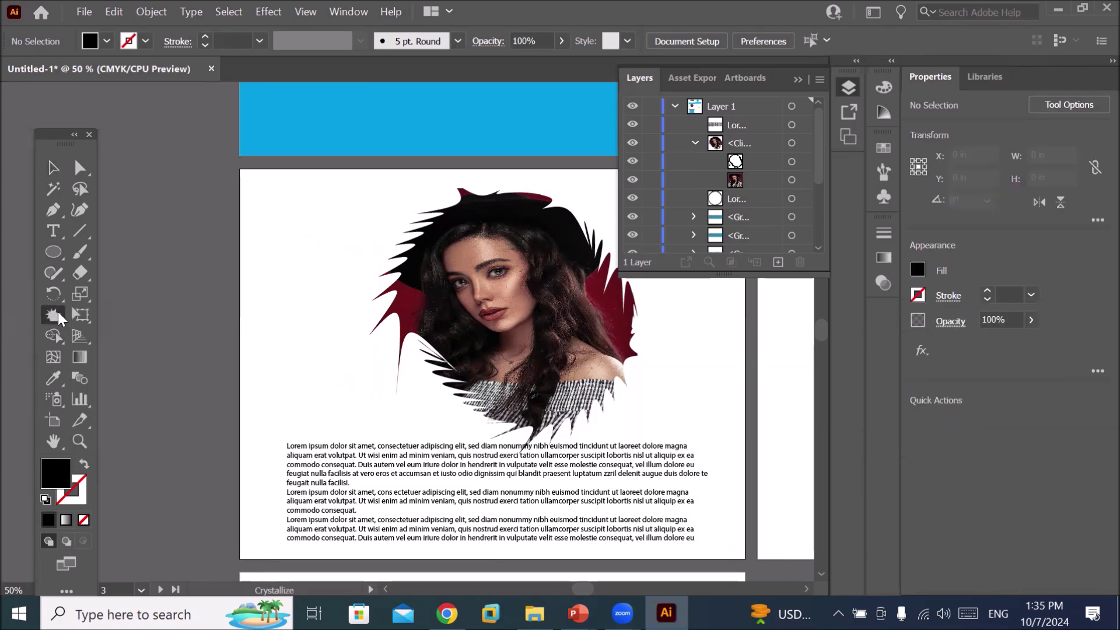
# - Zoom out to all artboards, then select all artwork with Ctrl+A and delete it
pyautogui.click(268, 12)
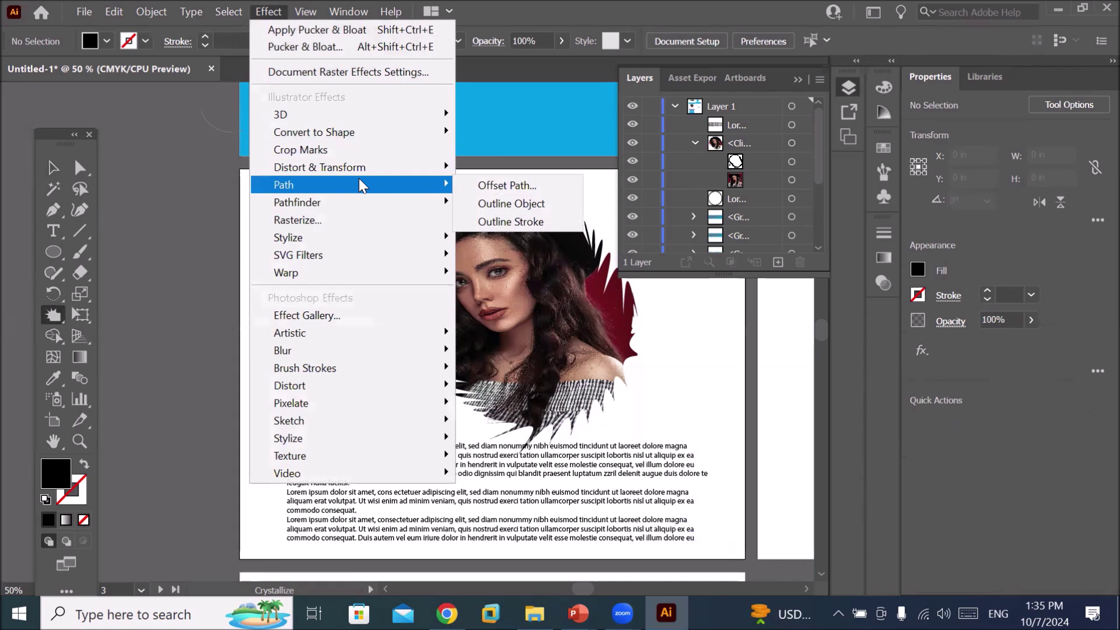
pyautogui.moveTo(319, 167)
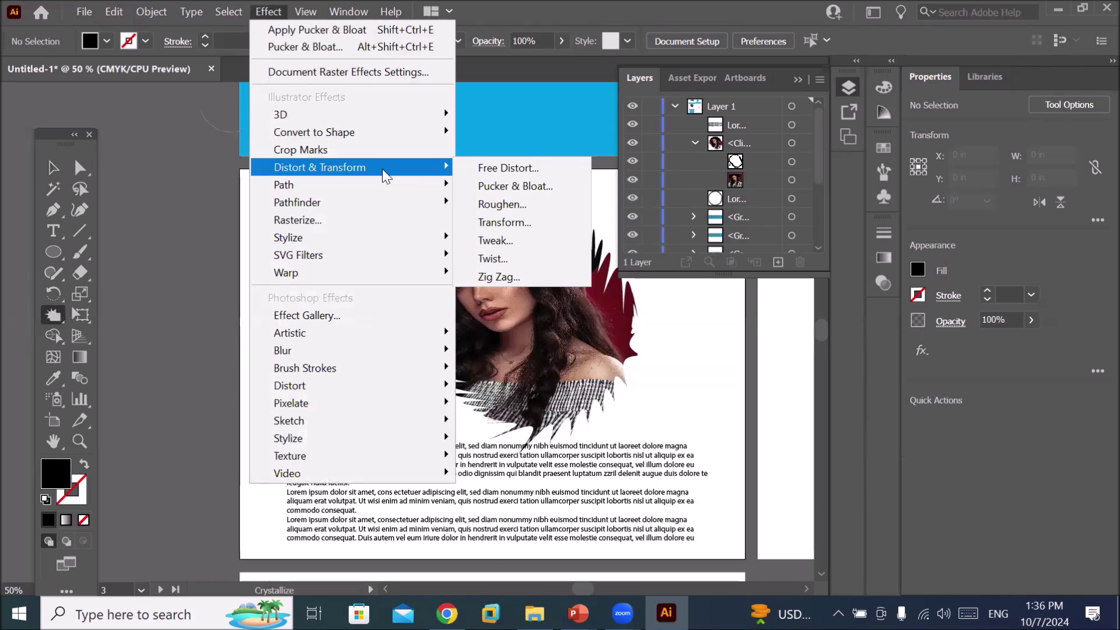
pyautogui.press('Escape')
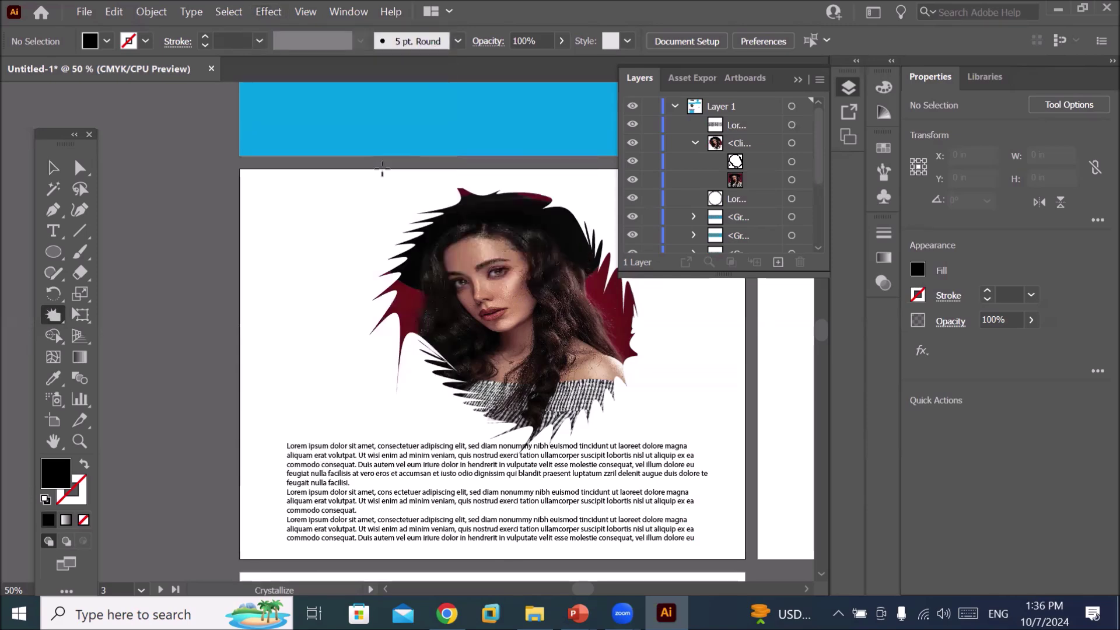
pyautogui.hotkey('ctrl', '-')
pyautogui.hotkey('ctrl', '-')
pyautogui.hotkey('ctrl', '-')
pyautogui.scroll(-1, 470, 320)
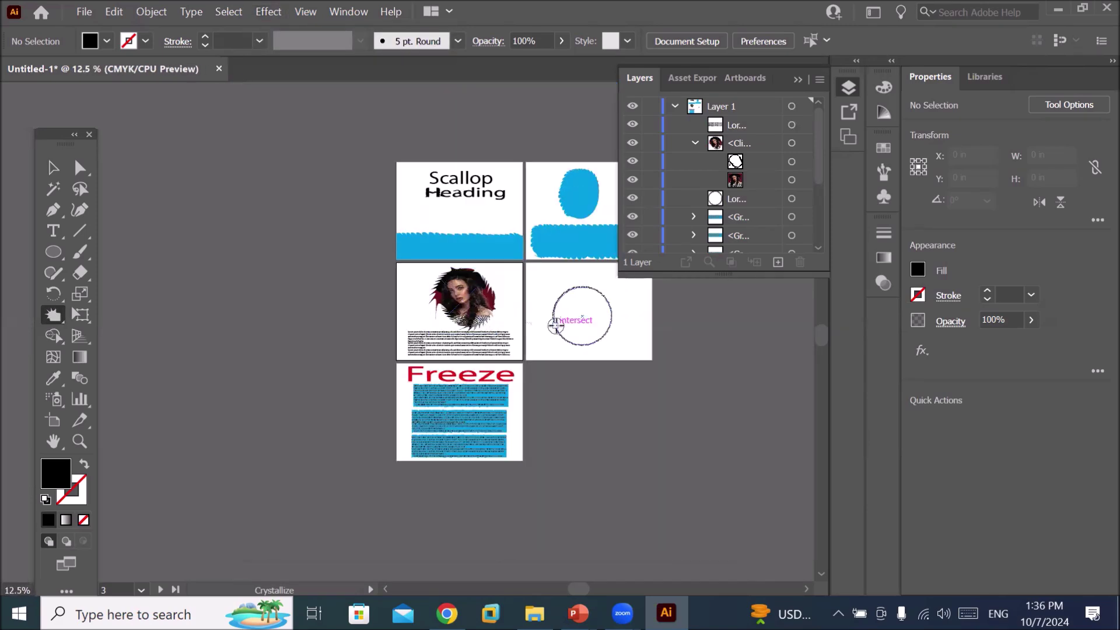
pyautogui.scroll(2, 555, 223)
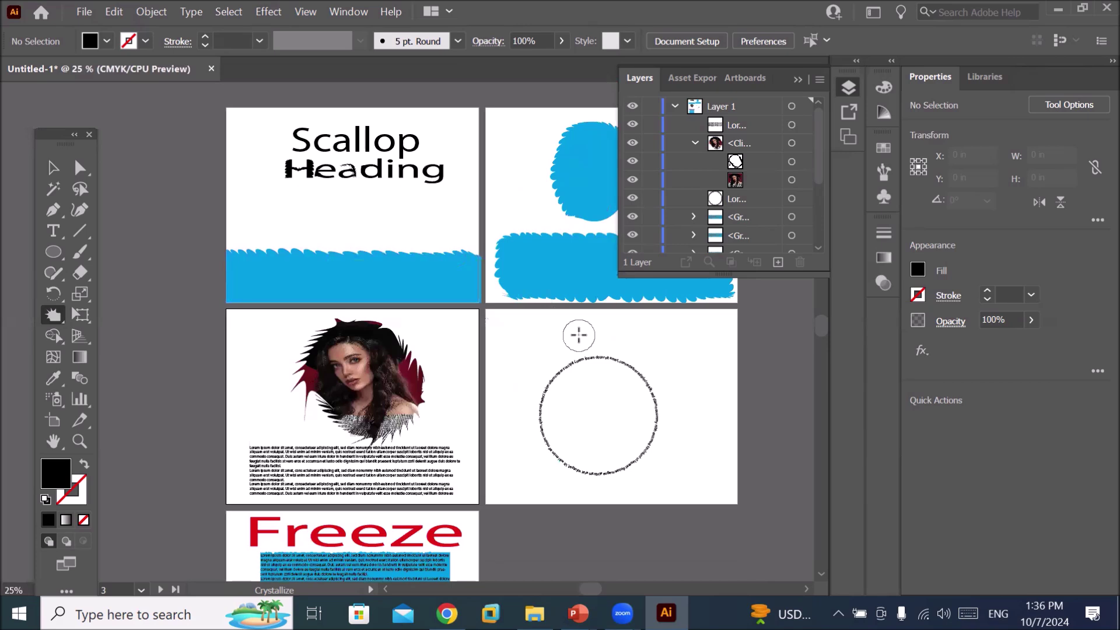
pyautogui.hotkey('ctrl', 'a')
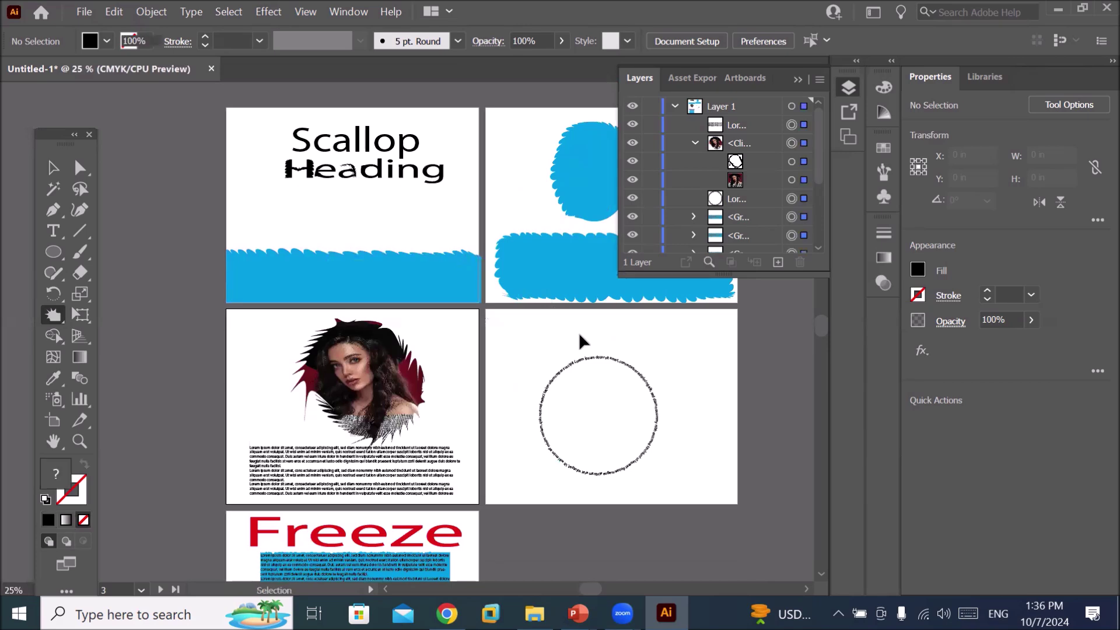
pyautogui.press('Delete')
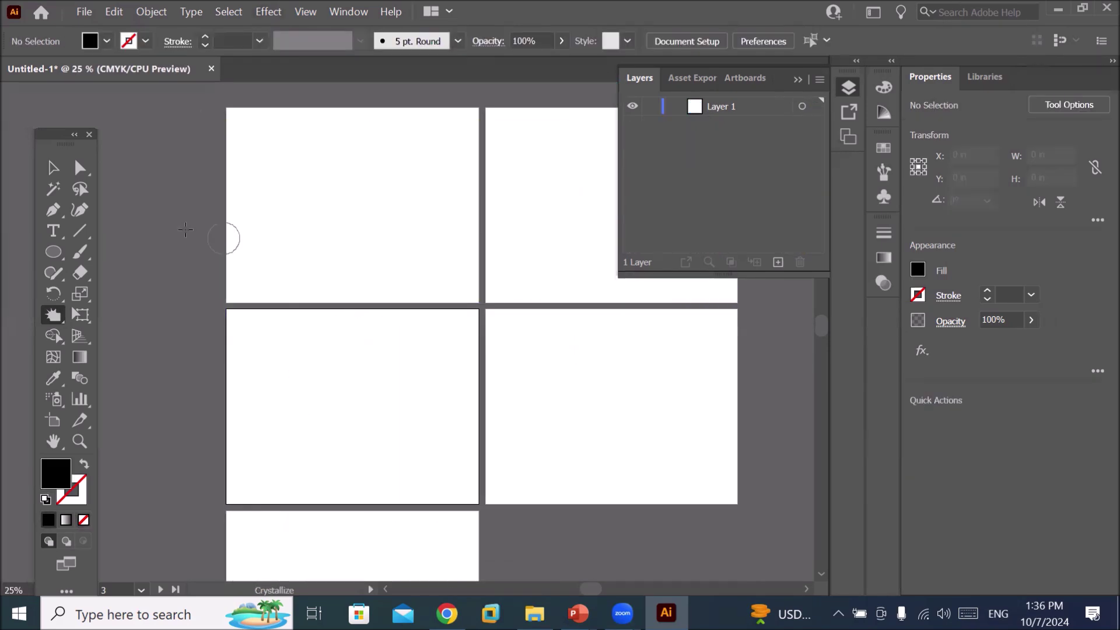
# - Cancel a trial rectangle and draw a long horizontal line near the artboard bottom
pyautogui.scroll(2, 325, 123)
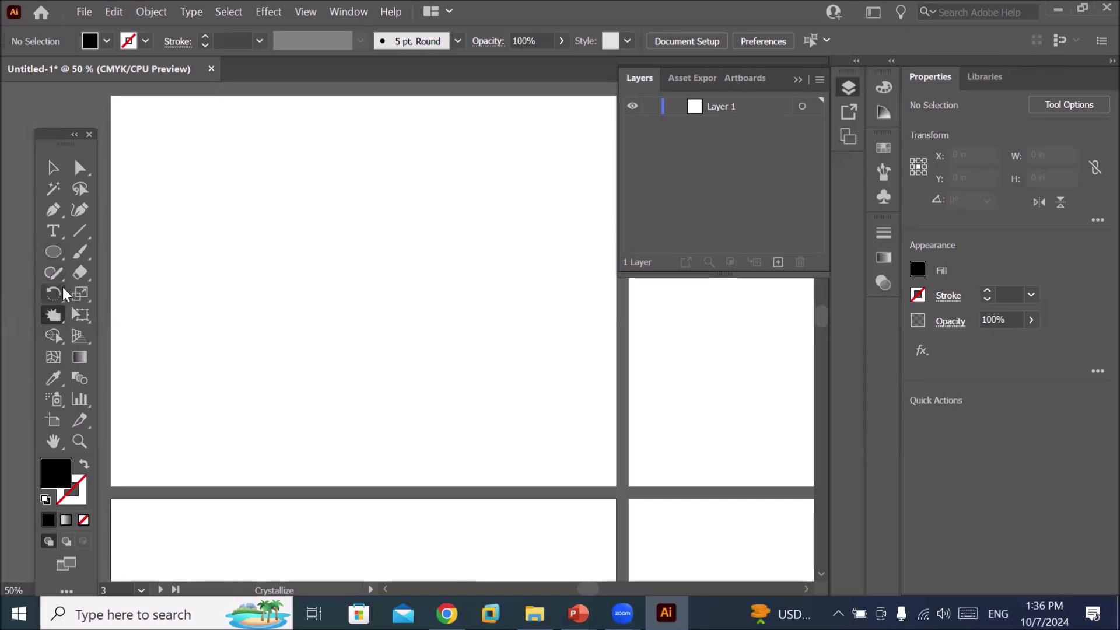
pyautogui.click(58, 252)
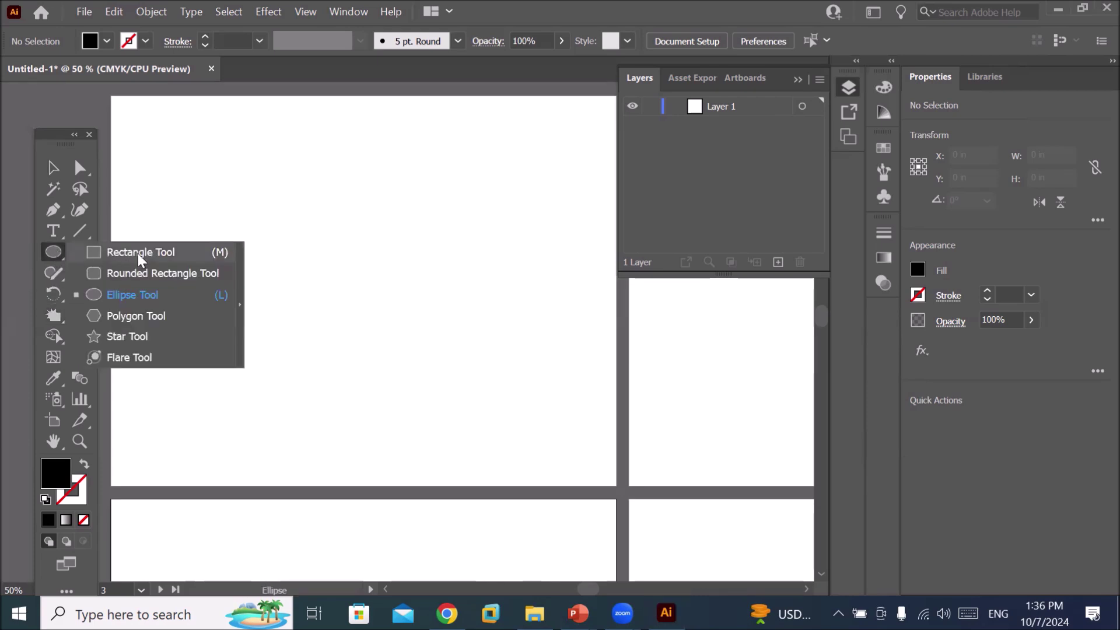
pyautogui.click(138, 253)
pyautogui.click(170, 248)
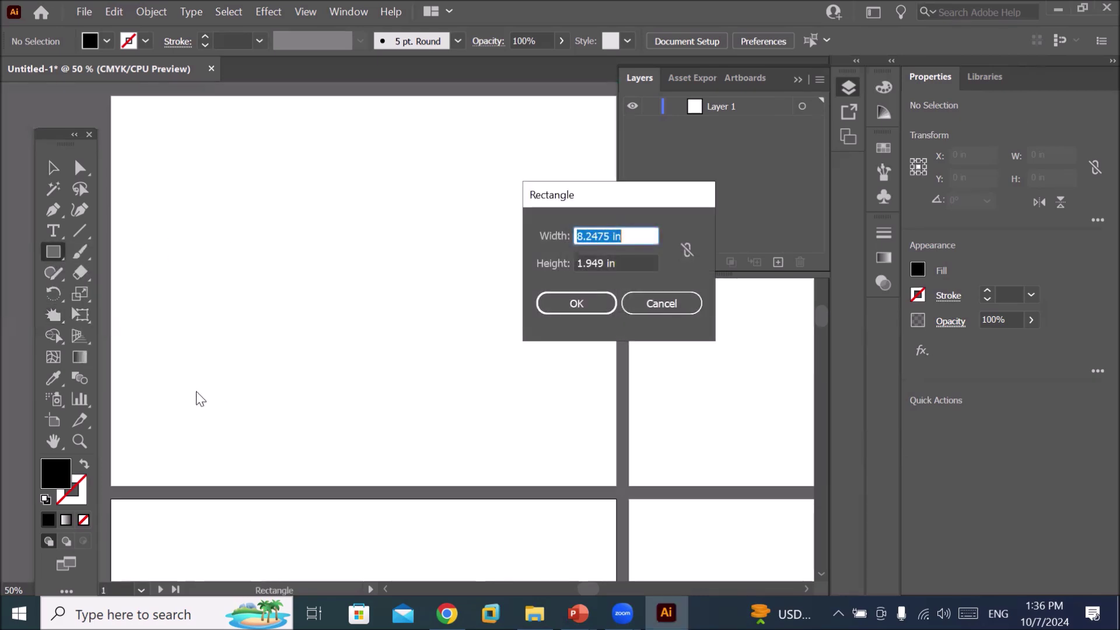
pyautogui.click(661, 304)
pyautogui.click(80, 230)
pyautogui.moveTo(141, 449); pyautogui.dragTo(591, 448)
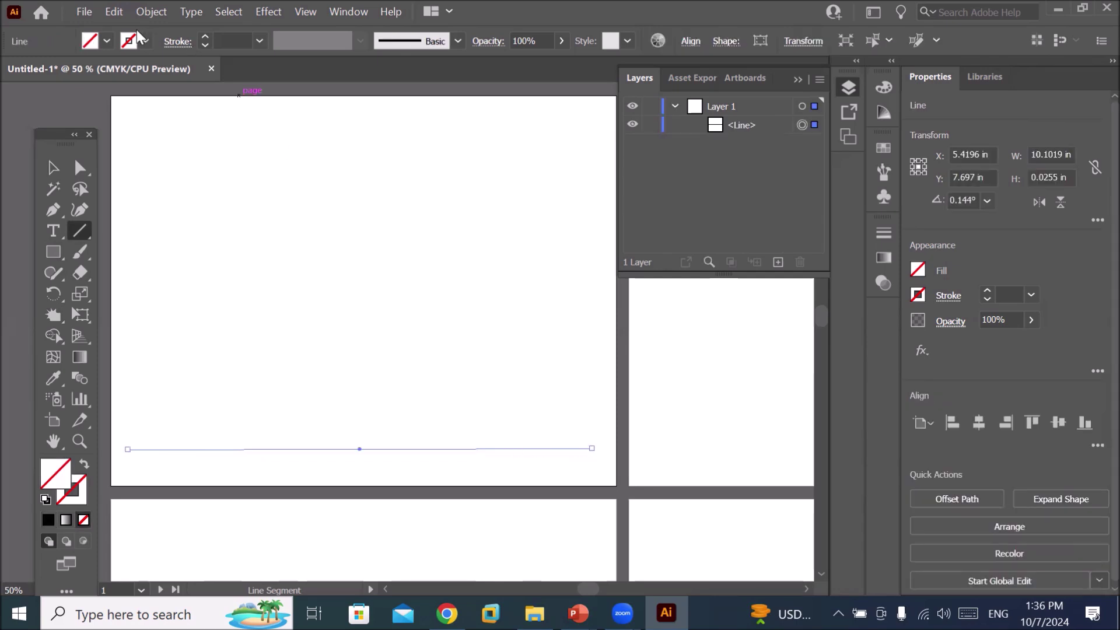
# - Give the line a black 6 pt stroke
pyautogui.click(204, 38)
pyautogui.click(204, 37)
pyautogui.click(205, 36)
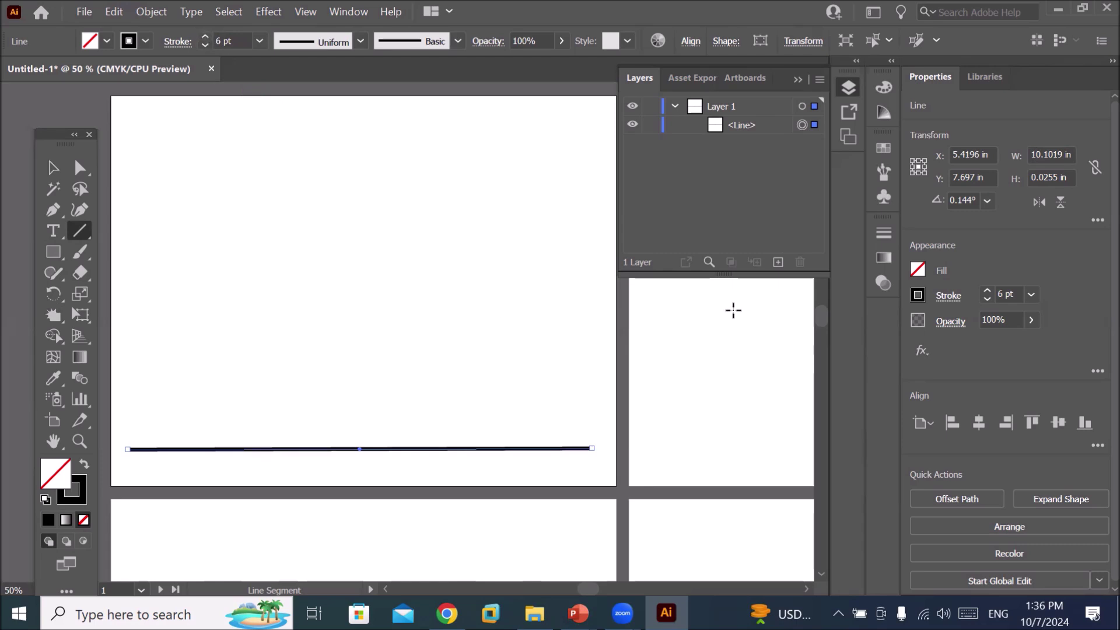
# - Open the Appearance panel and float it over the canvas
pyautogui.click(341, 15)
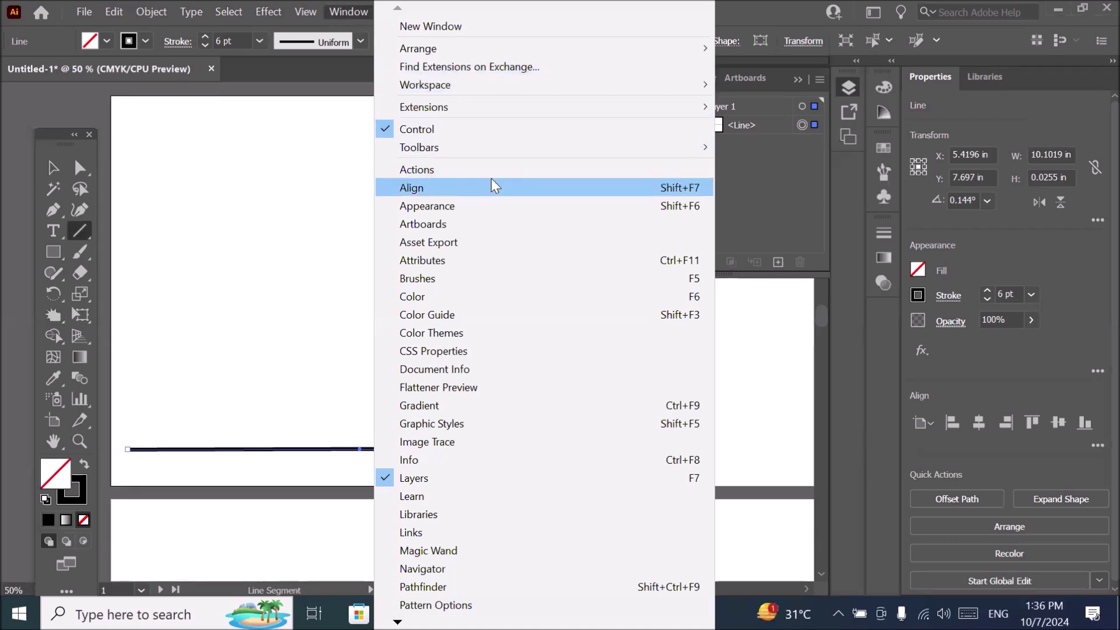
pyautogui.click(491, 210)
pyautogui.moveTo(483, 333)
pyautogui.mouseDown()
pyautogui.moveTo(606, 351)
pyautogui.moveTo(741, 319)
pyautogui.mouseUp()
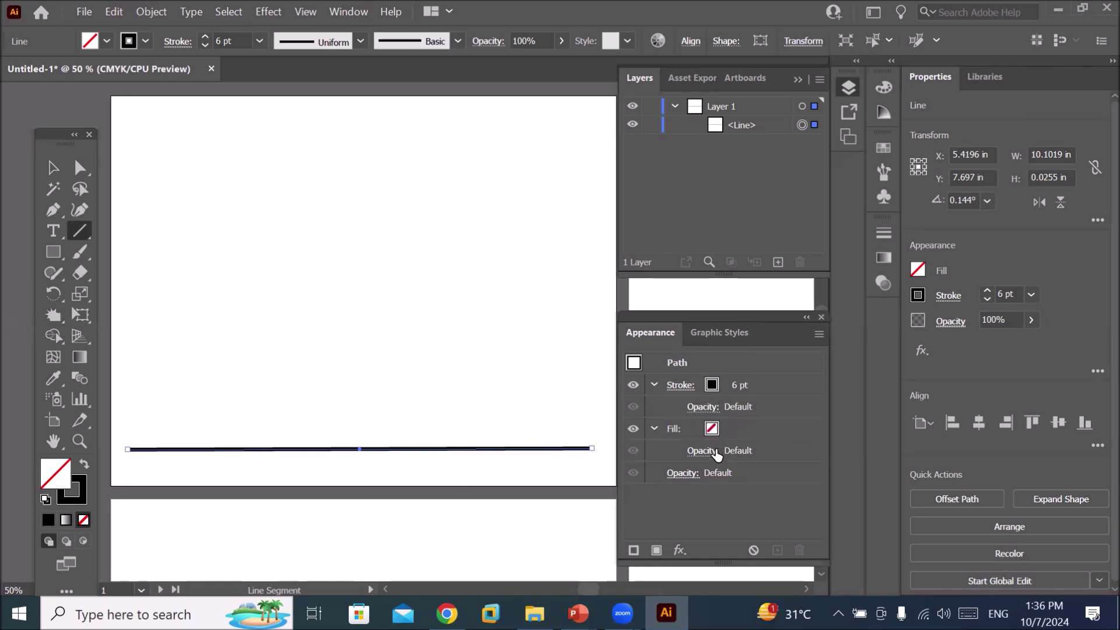
pyautogui.moveTo(688, 317)
pyautogui.mouseDown()
pyautogui.moveTo(538, 299)
pyautogui.moveTo(431, 242)
pyautogui.mouseUp()
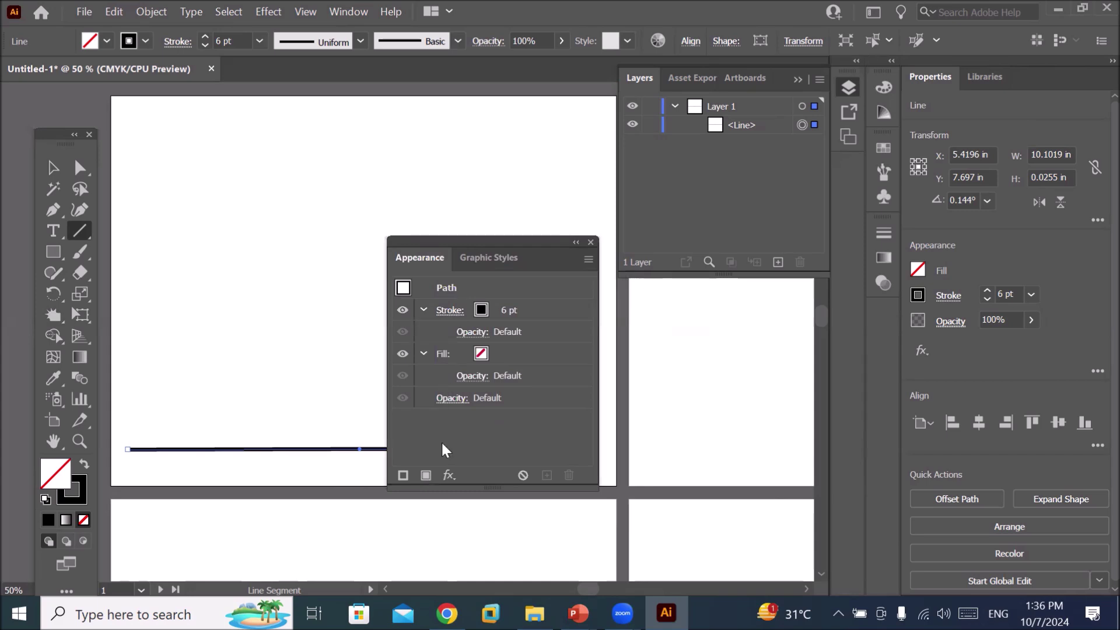
# - Preview a taller Zig Zag effect, cancel it, and dock Appearance beside Layers
pyautogui.click(448, 476)
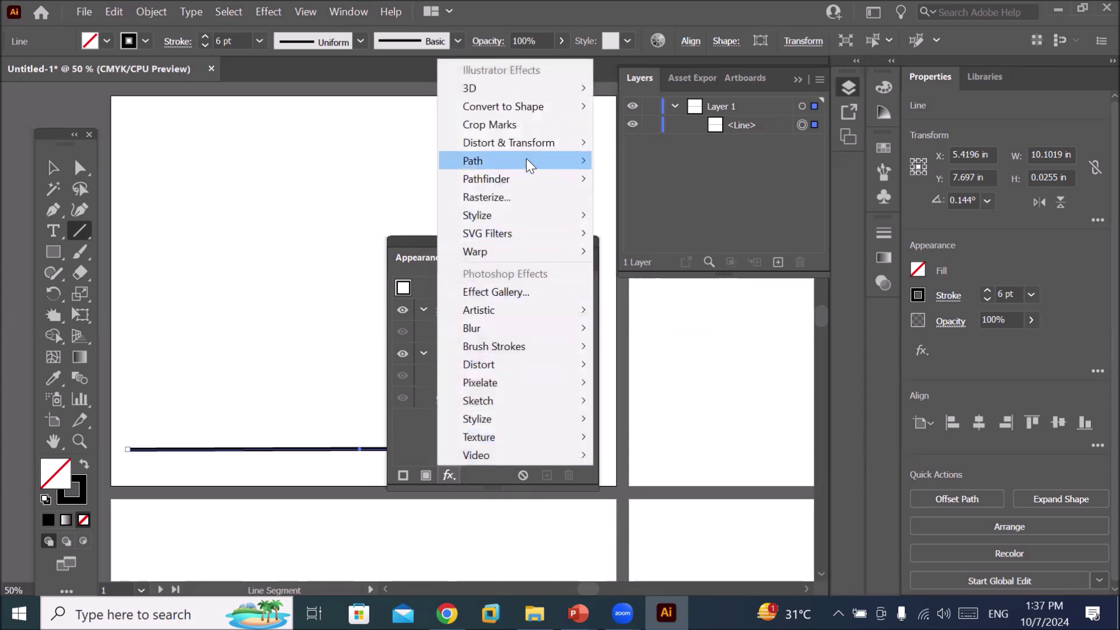
pyautogui.moveTo(509, 142)
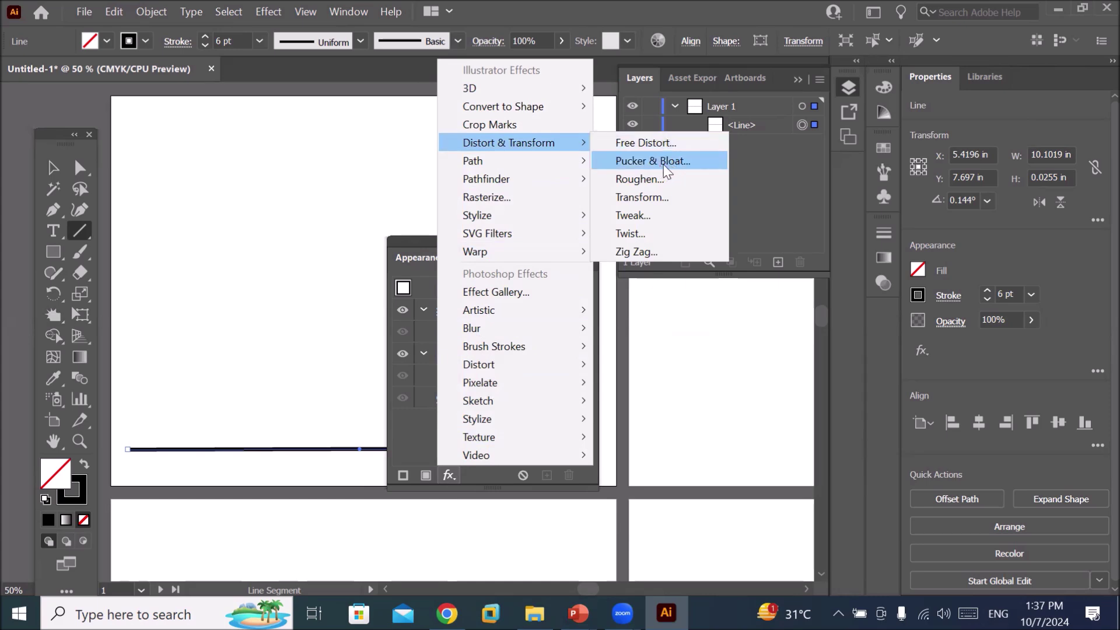
pyautogui.click(638, 252)
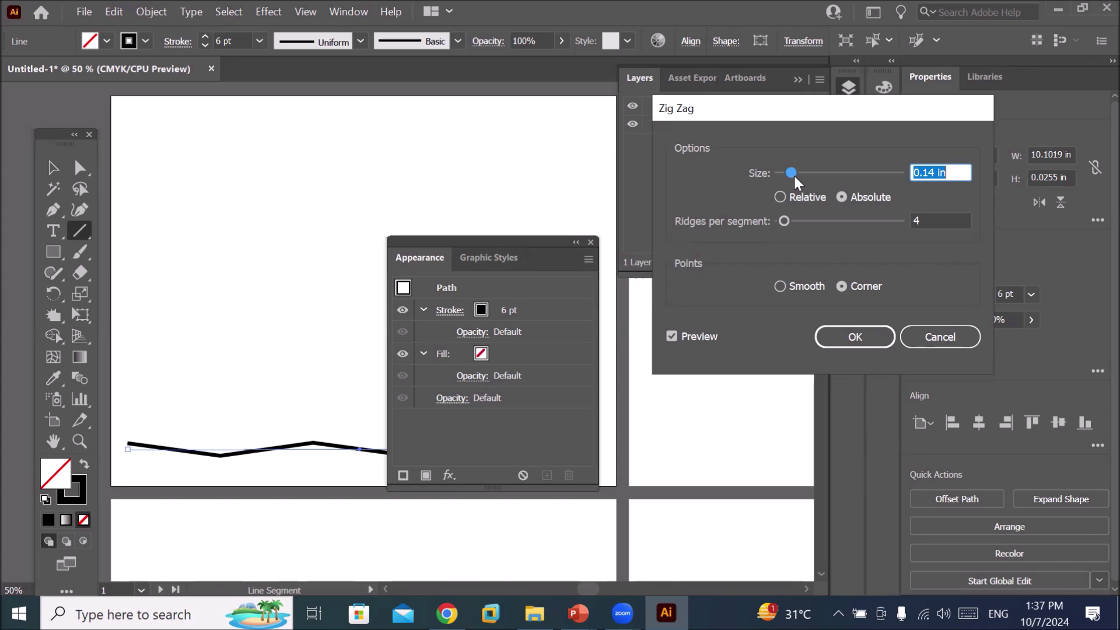
pyautogui.moveTo(793, 176); pyautogui.dragTo(854, 165)
pyautogui.moveTo(848, 172)
pyautogui.mouseDown()
pyautogui.moveTo(802, 174)
pyautogui.moveTo(848, 173)
pyautogui.mouseUp()
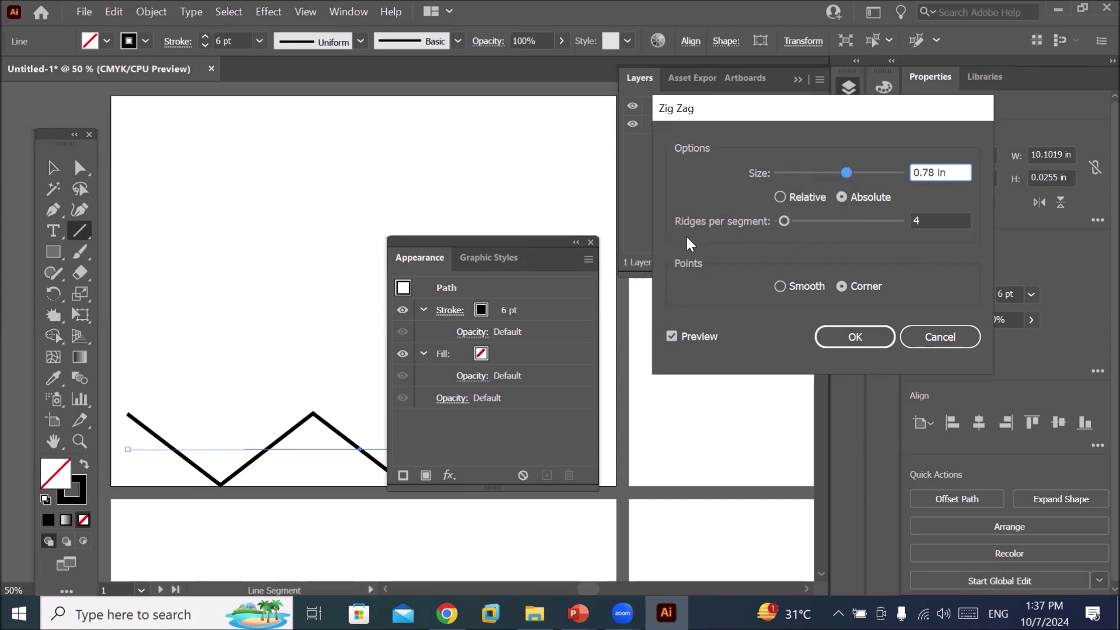
pyautogui.click(926, 340)
pyautogui.moveTo(486, 239)
pyautogui.mouseDown()
pyautogui.moveTo(721, 368)
pyautogui.moveTo(707, 325)
pyautogui.mouseUp()
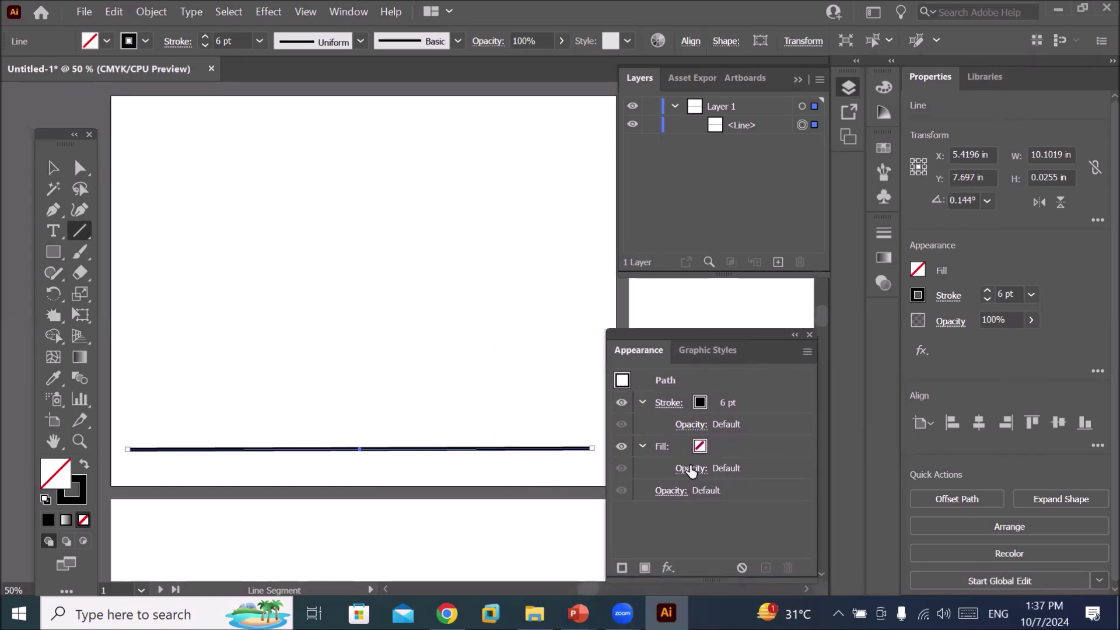
# - Add a Zig Zag effect with size 0.43 in and 35 ridges per segment
pyautogui.click(669, 567)
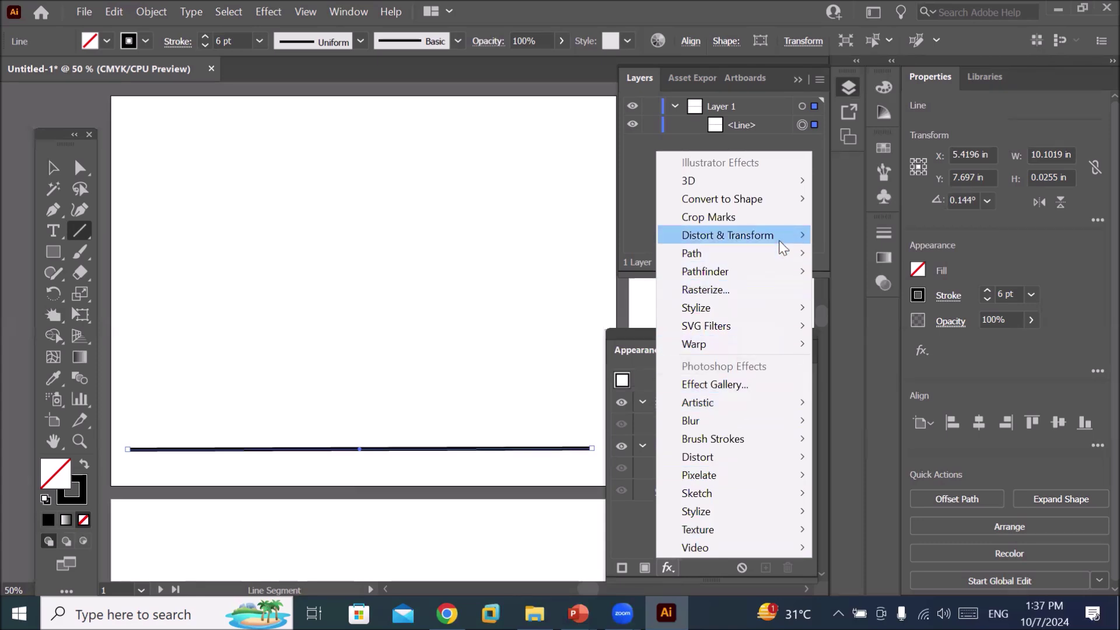
pyautogui.moveTo(727, 236)
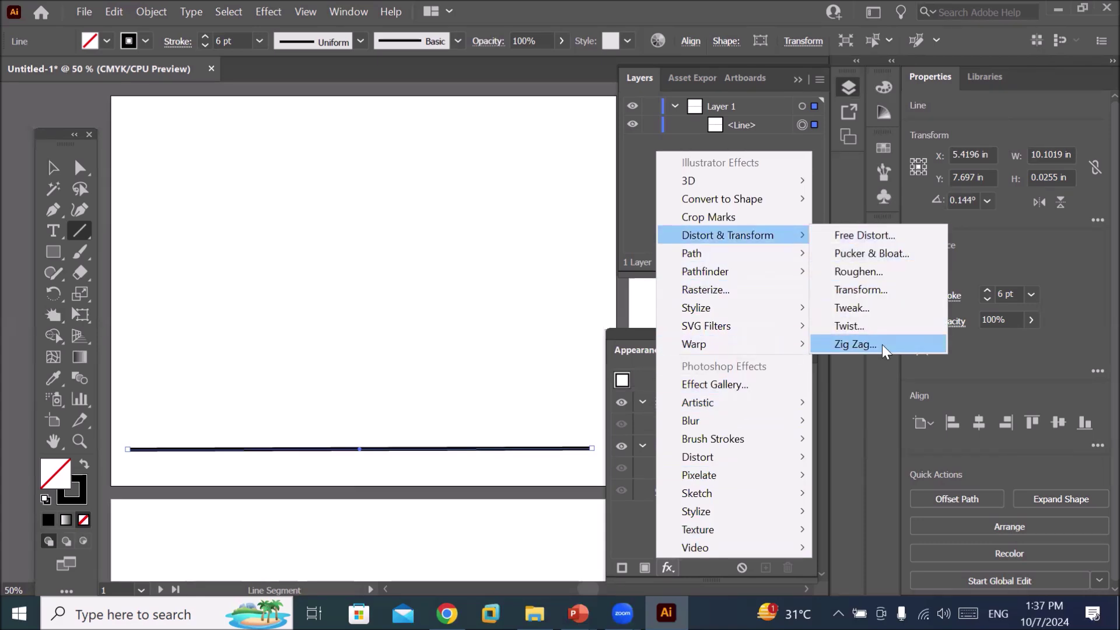
pyautogui.click(882, 344)
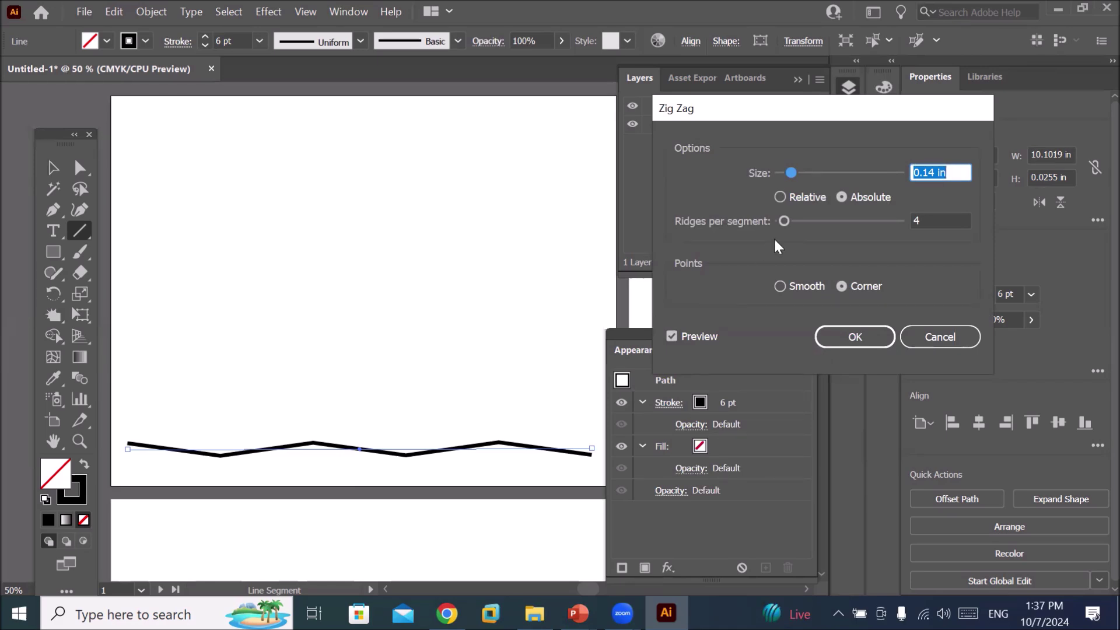
pyautogui.moveTo(794, 173); pyautogui.dragTo(820, 172)
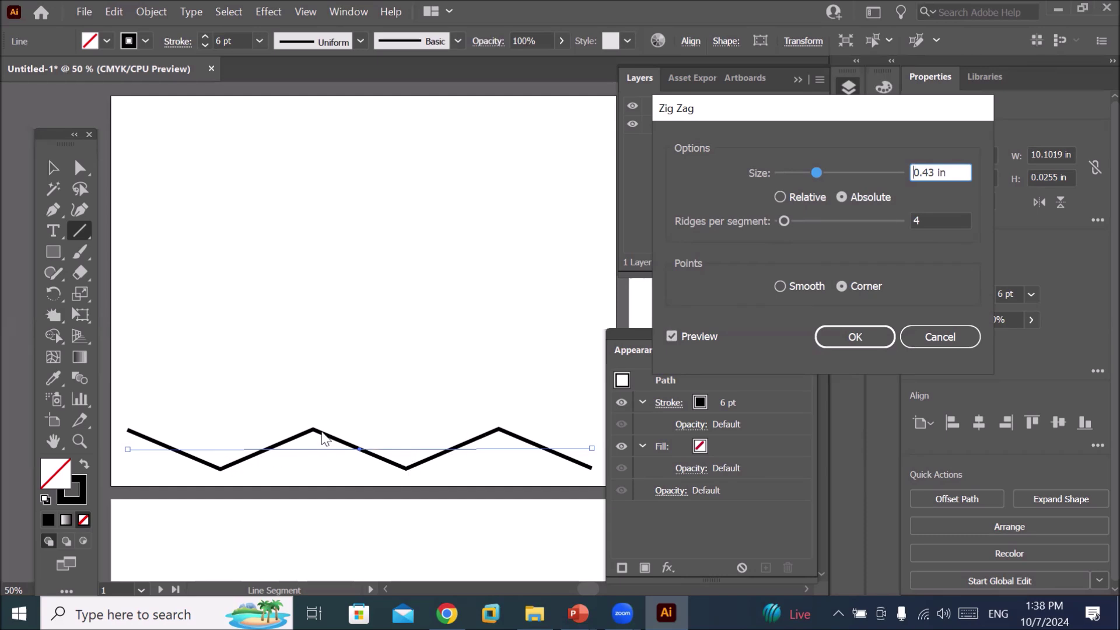
pyautogui.click(935, 220)
pyautogui.press('Up')
pyautogui.press('Up')
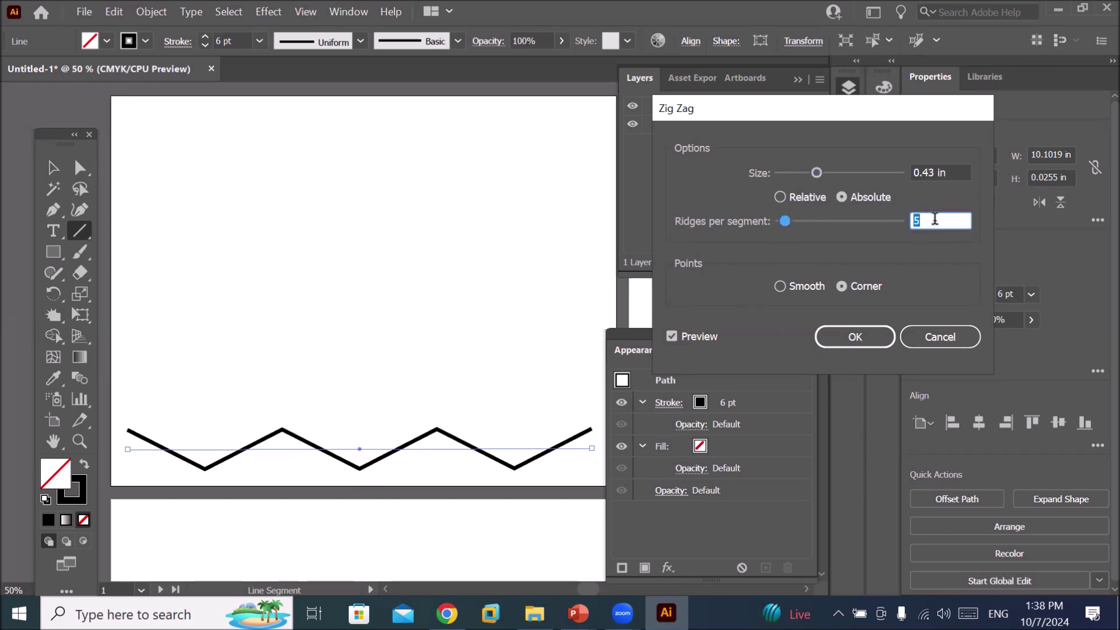
pyautogui.press('Up')
pyautogui.press('Up')
pyautogui.press('Up')
pyautogui.press('Up')
pyautogui.press('Up')
pyautogui.press('Up')
pyautogui.press('Up')
pyautogui.press('Up')
pyautogui.press('Up')
pyautogui.press('Up')
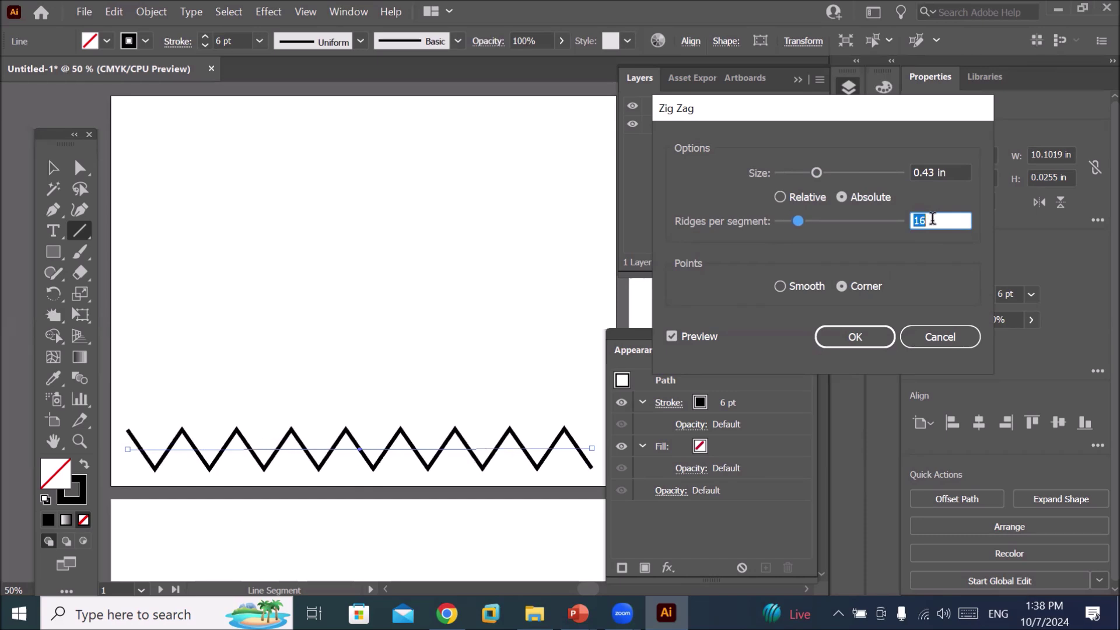
pyautogui.press('Up')
pyautogui.press('Up')
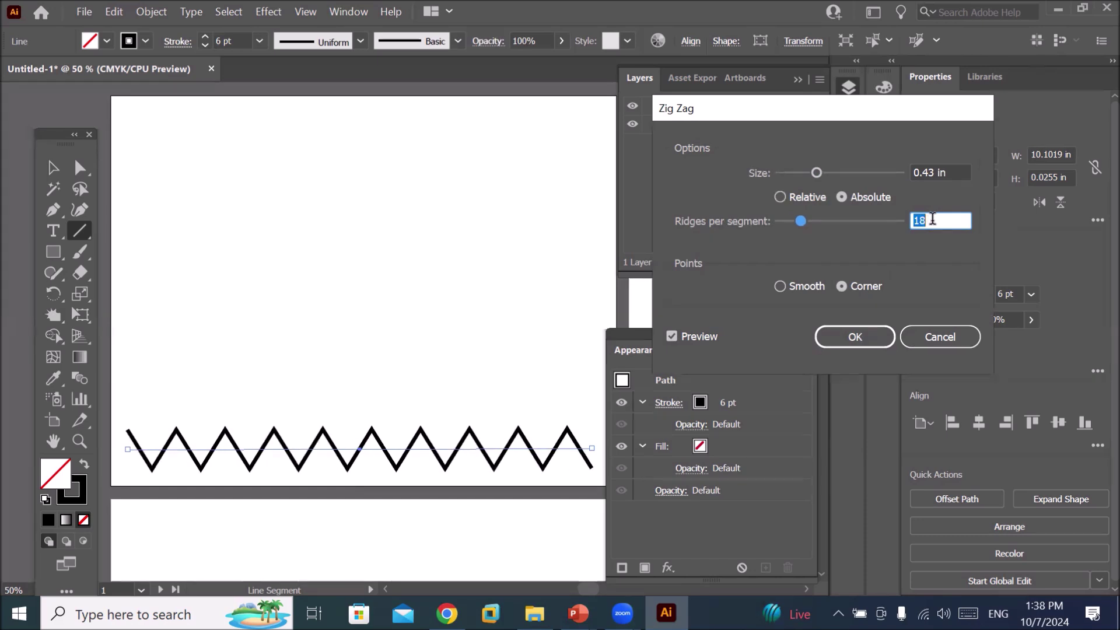
pyautogui.press('Up')
pyautogui.press('Up')
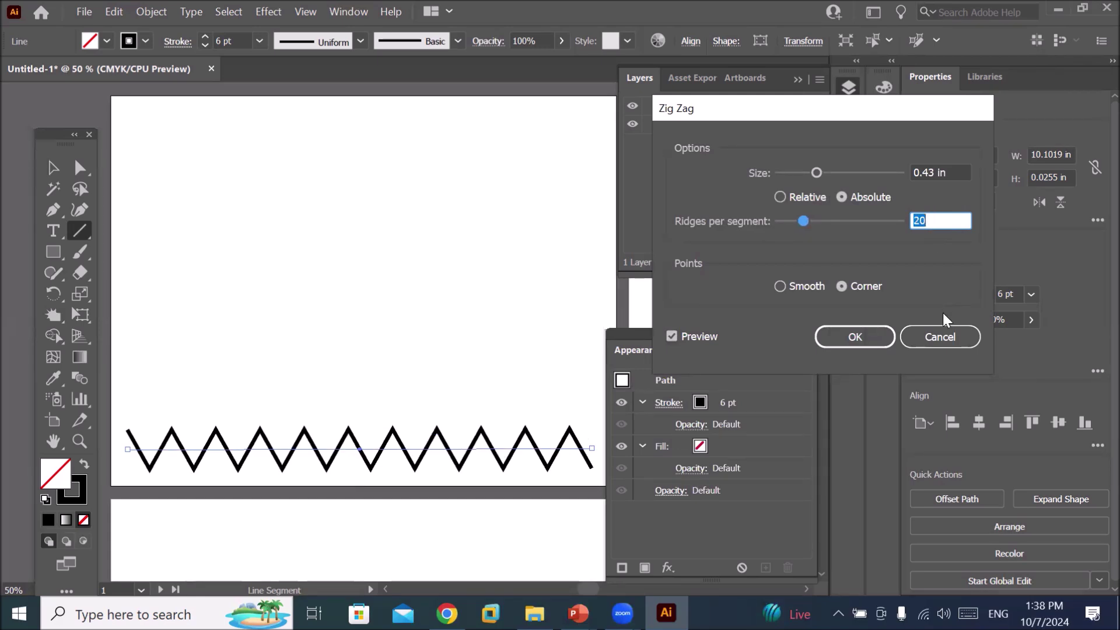
pyautogui.click(949, 220)
pyautogui.press('Up')
pyautogui.press('Up')
pyautogui.press('Up')
pyautogui.press('Up')
pyautogui.press('Up')
pyautogui.press('Up')
pyautogui.press('Up')
pyautogui.press('Up')
pyautogui.press('Up')
pyautogui.press('Up')
pyautogui.press('Up')
pyautogui.press('Up')
pyautogui.press('Up')
pyautogui.press('Up')
pyautogui.press('Up')
pyautogui.press('Up')
pyautogui.press('Up')
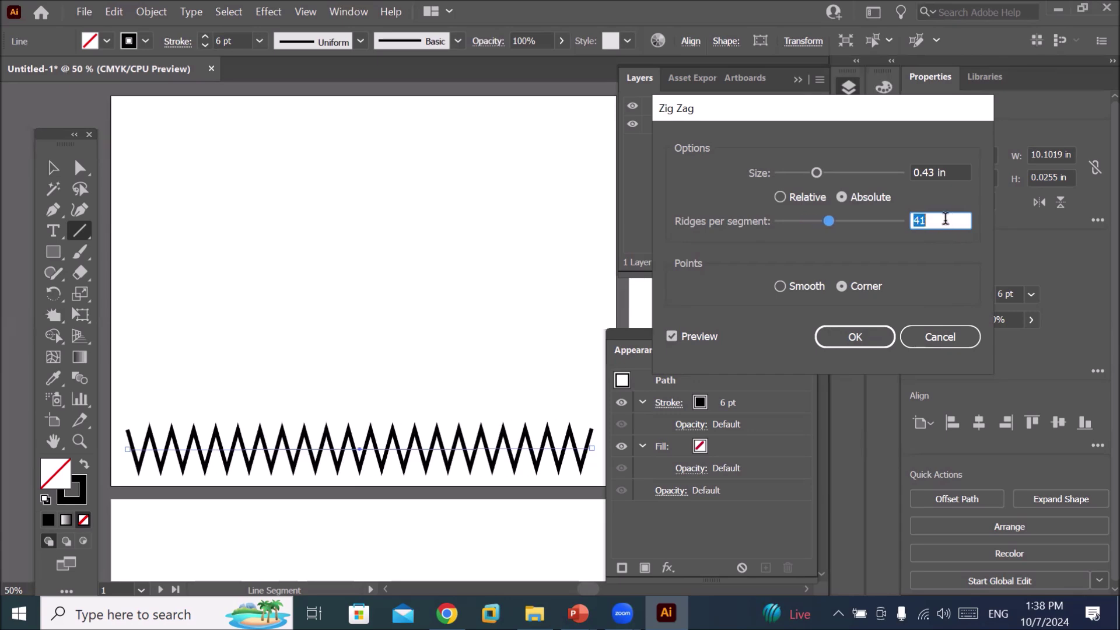
pyautogui.press('Down')
pyautogui.press('Down')
pyautogui.press('Down')
pyautogui.press('Down')
pyautogui.press('Down')
pyautogui.press('Down')
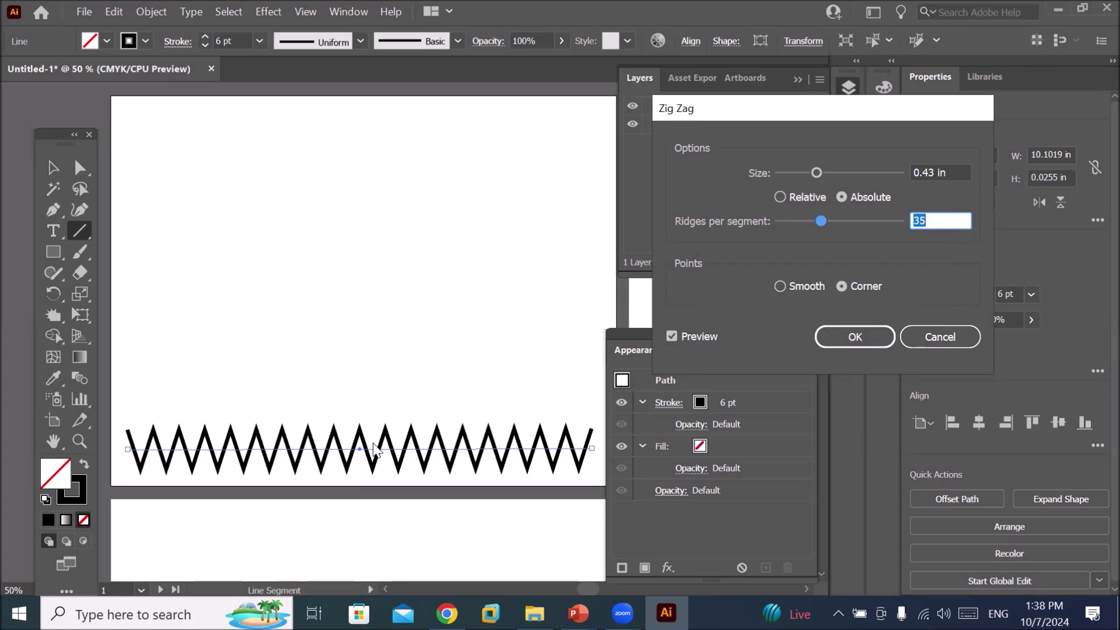
# - Compare Smooth and Corner points, settle on Smooth, and apply the Zig Zag
pyautogui.click(779, 287)
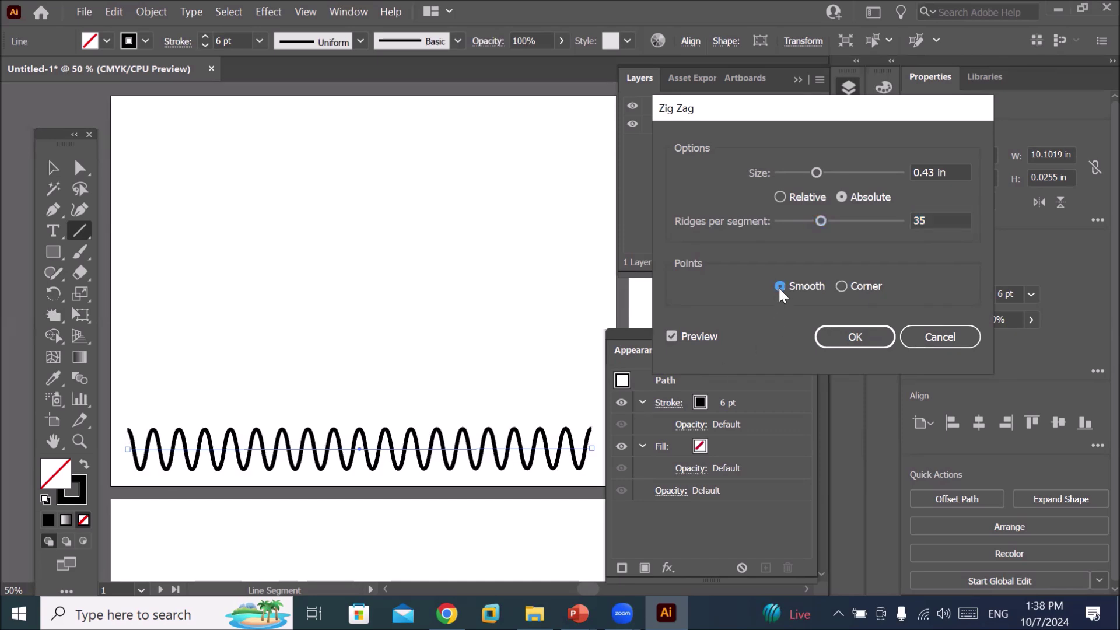
pyautogui.click(841, 287)
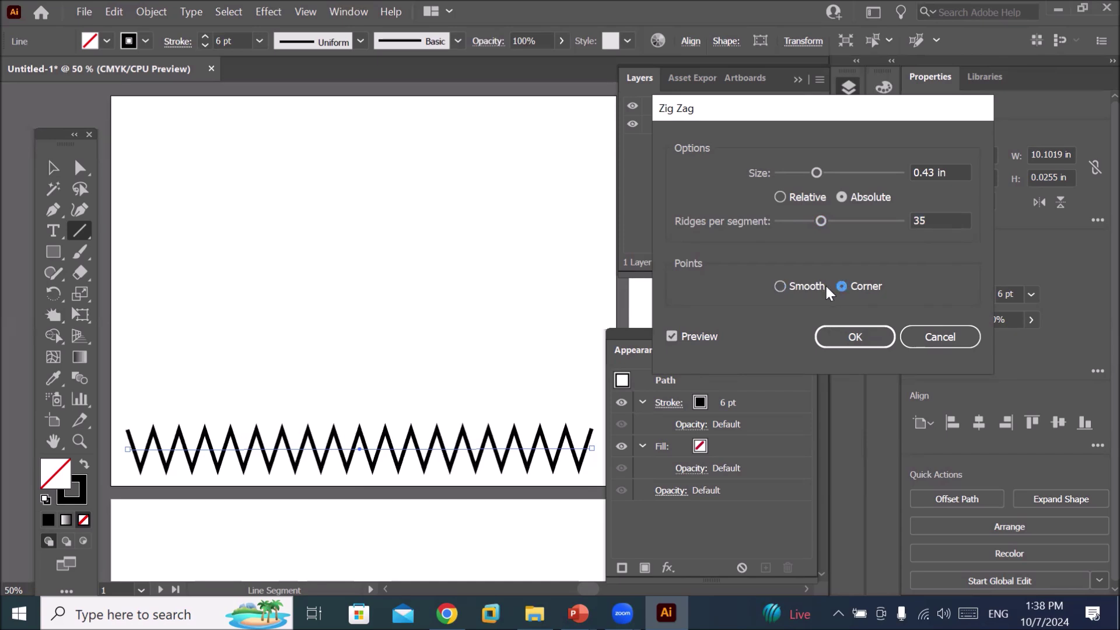
pyautogui.click(780, 286)
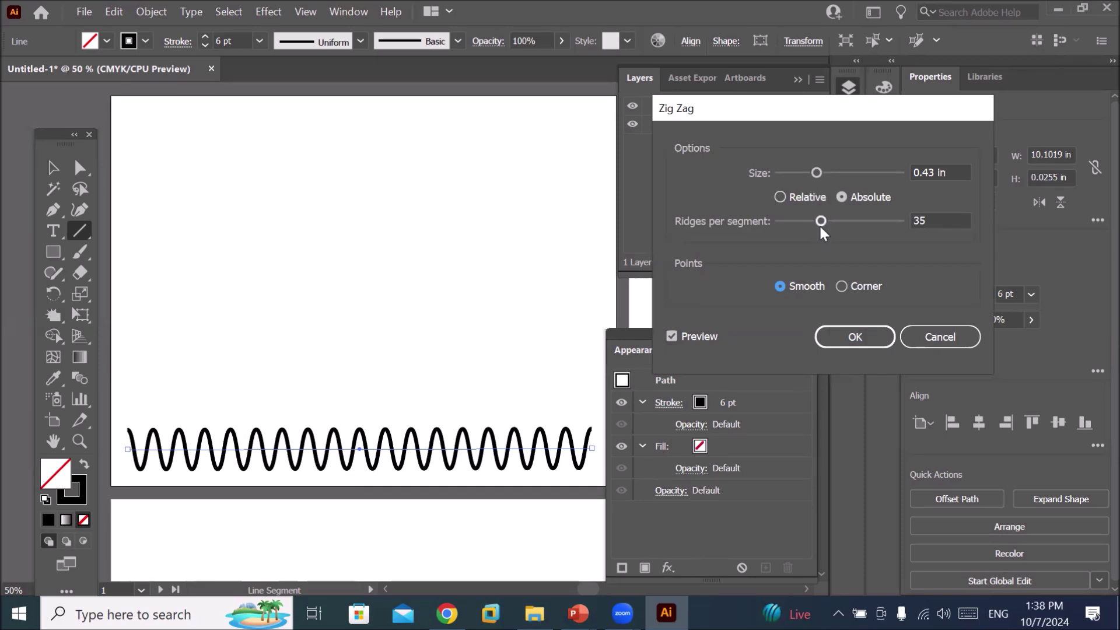
pyautogui.click(842, 286)
pyautogui.click(781, 286)
pyautogui.click(837, 337)
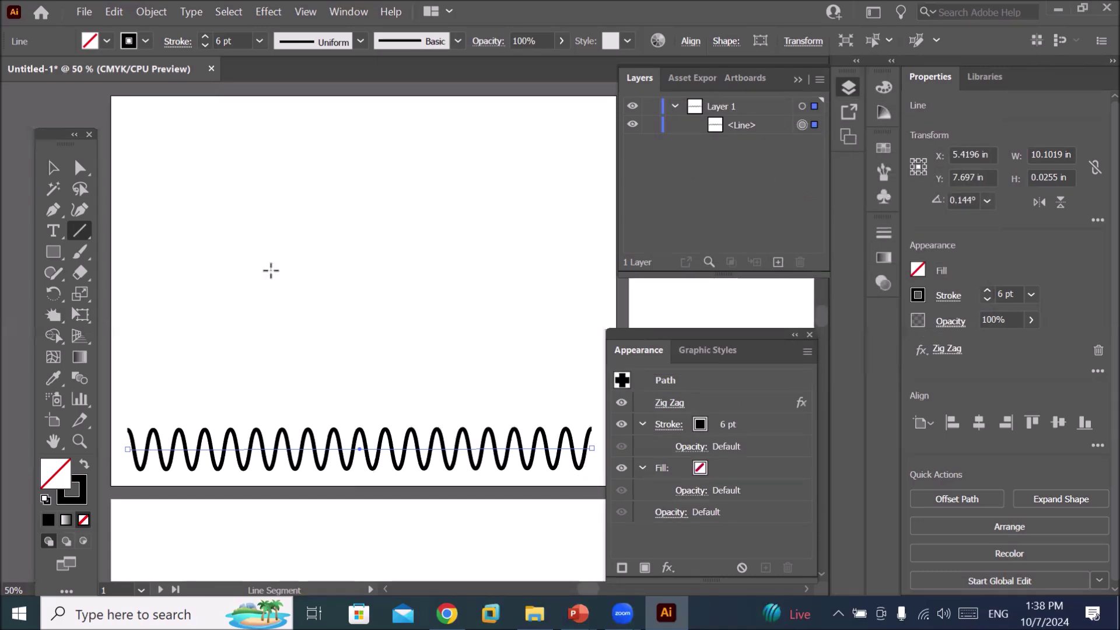
# - Try a cyan fill on the wavy line, then set its fill back to None
pyautogui.press('v')
pyautogui.scroll(-2, 361, 324)
pyautogui.scroll(1, 420, 402)
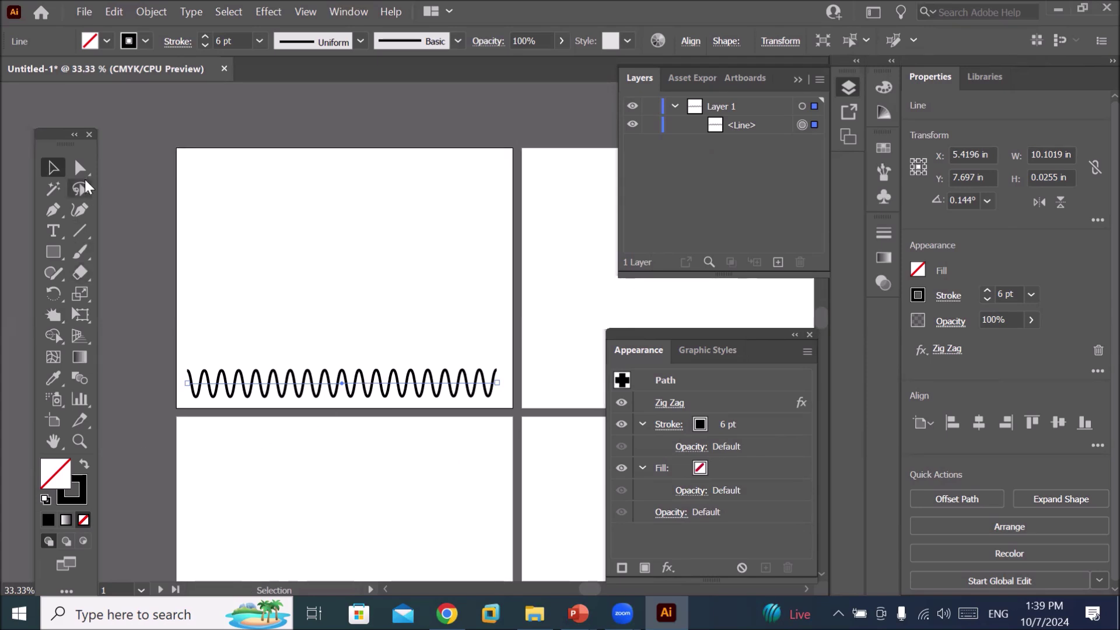
pyautogui.click(104, 41)
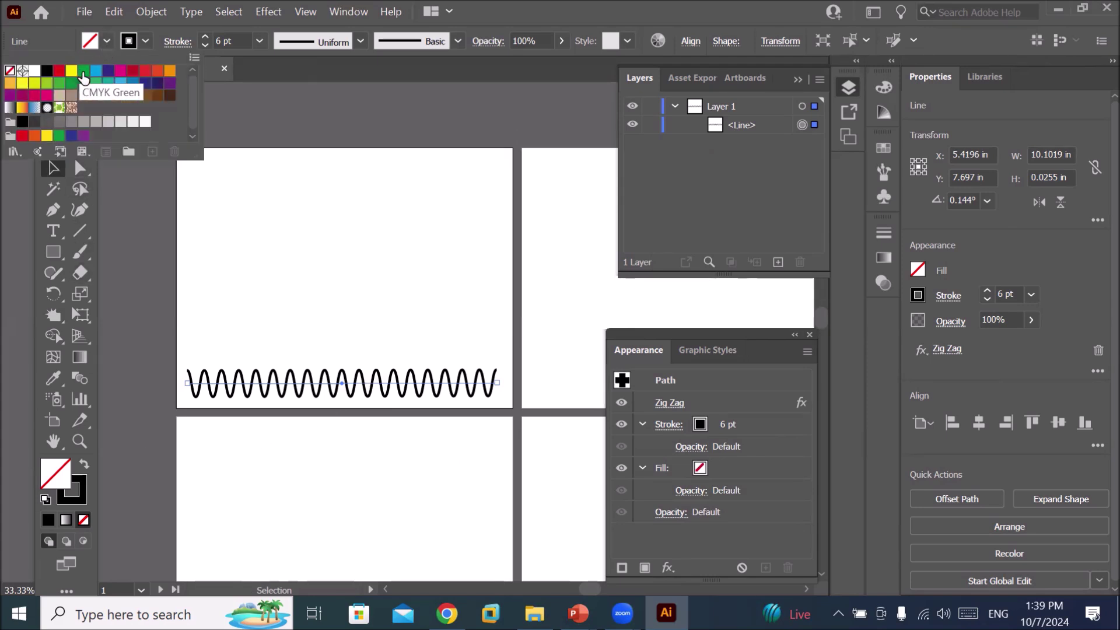
pyautogui.click(97, 72)
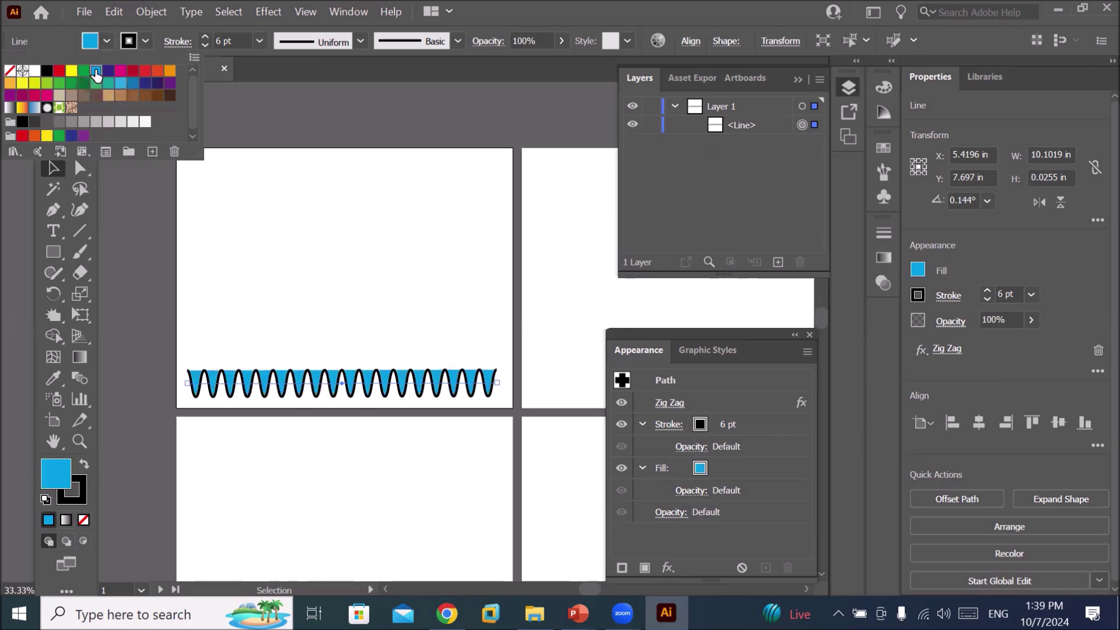
pyautogui.click(10, 71)
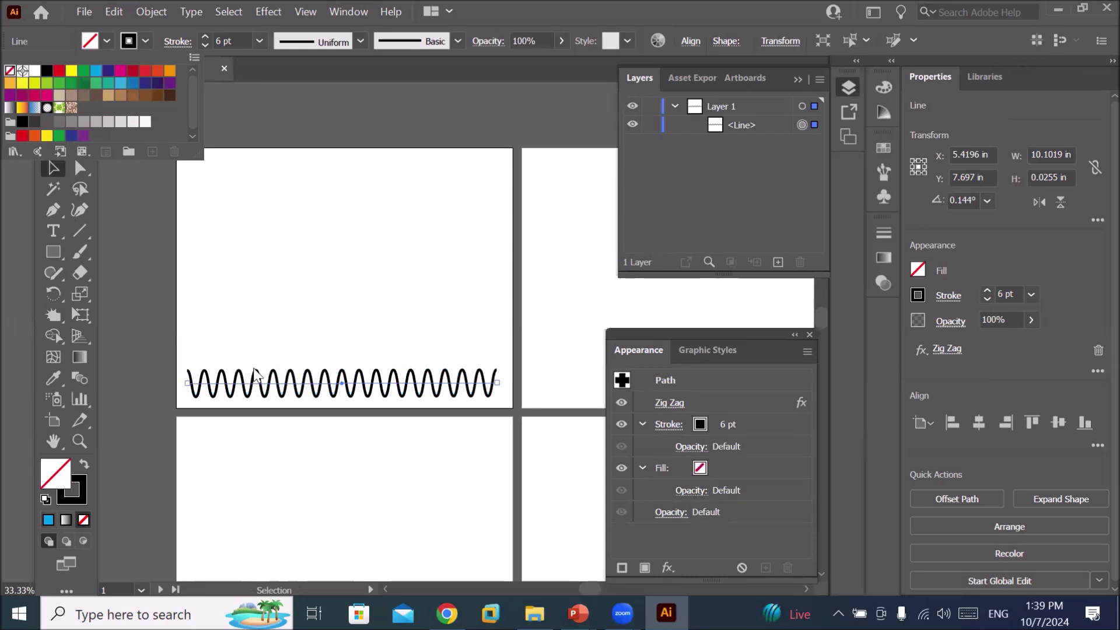
pyautogui.click(277, 335)
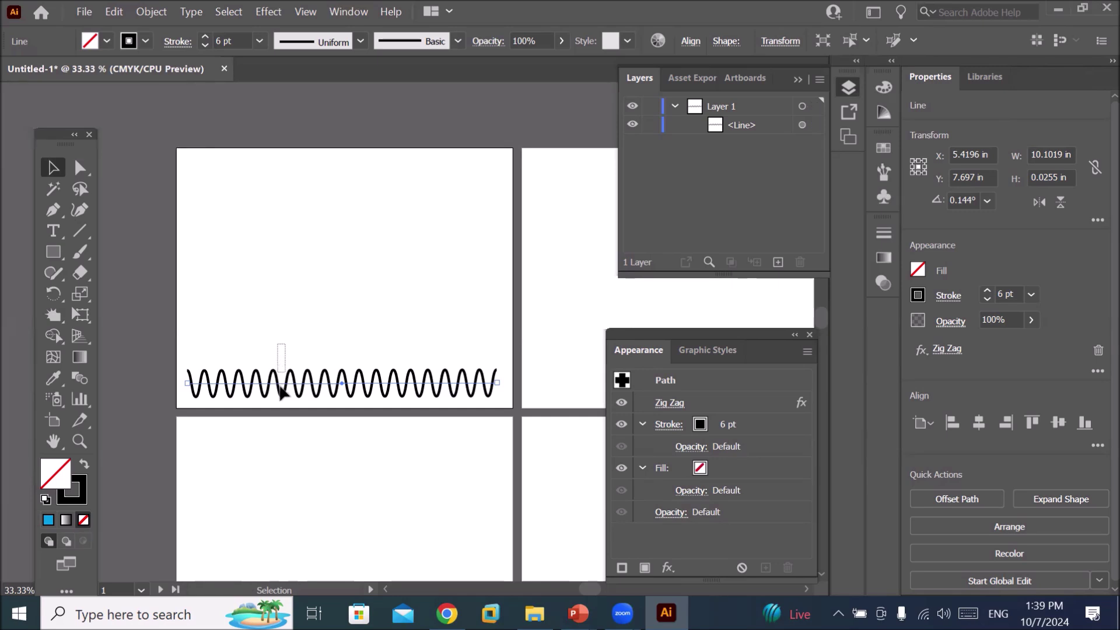
# - Deselect and reselect the wavy line while adjusting the view
pyautogui.click(283, 395)
pyautogui.click(292, 364)
pyautogui.scroll(1, 342, 413)
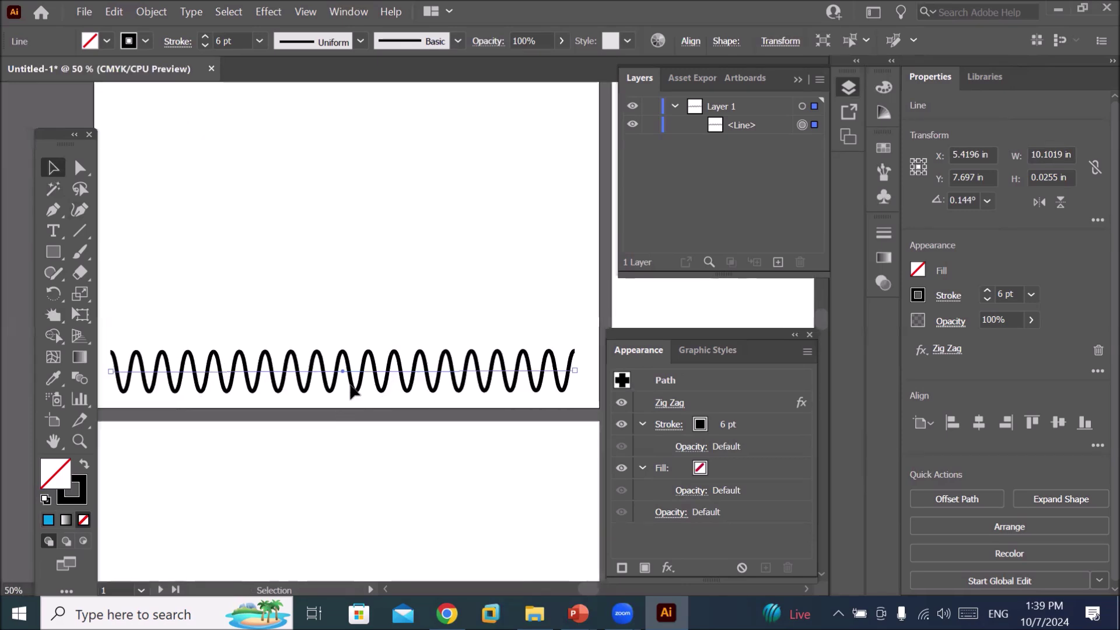
pyautogui.moveTo(370, 315); pyautogui.dragTo(353, 379)
pyautogui.scroll(-1, 349, 392)
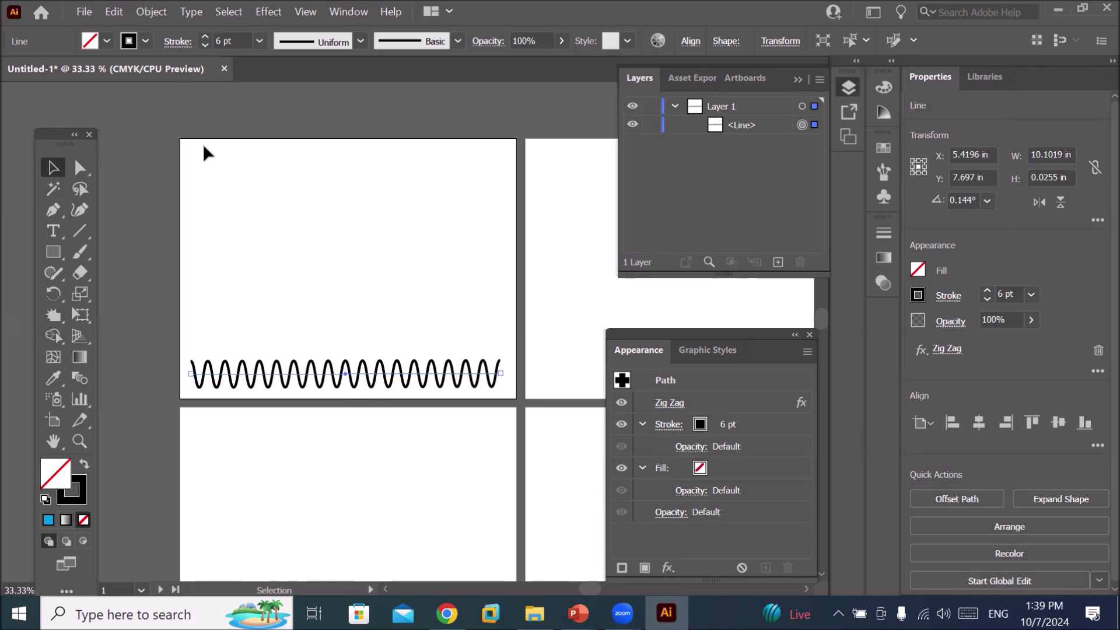
pyautogui.click(151, 12)
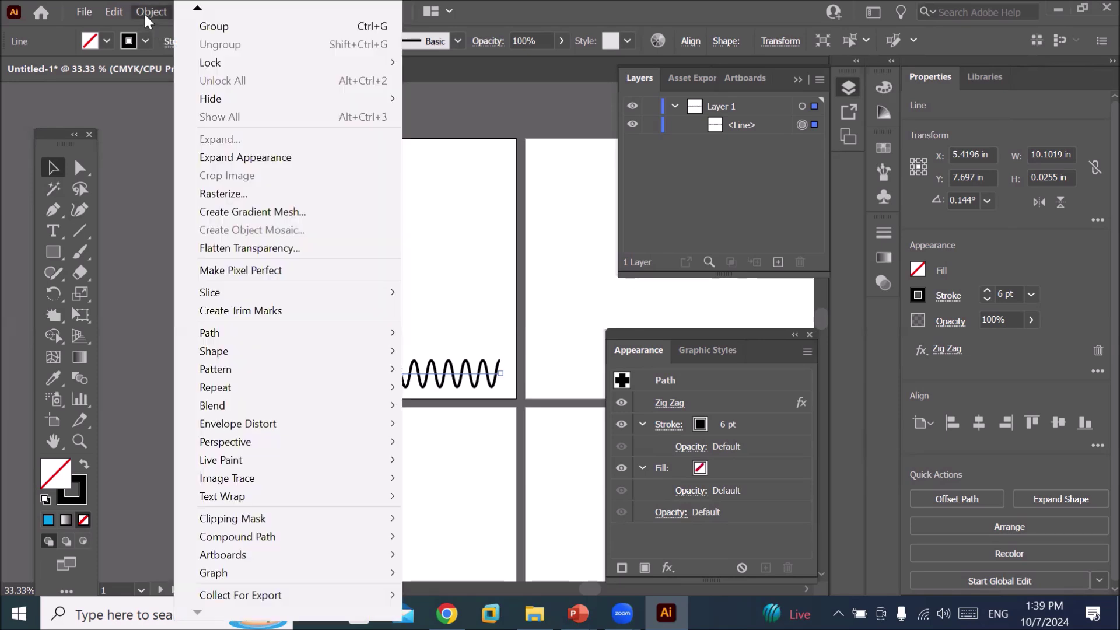
pyautogui.click(227, 155)
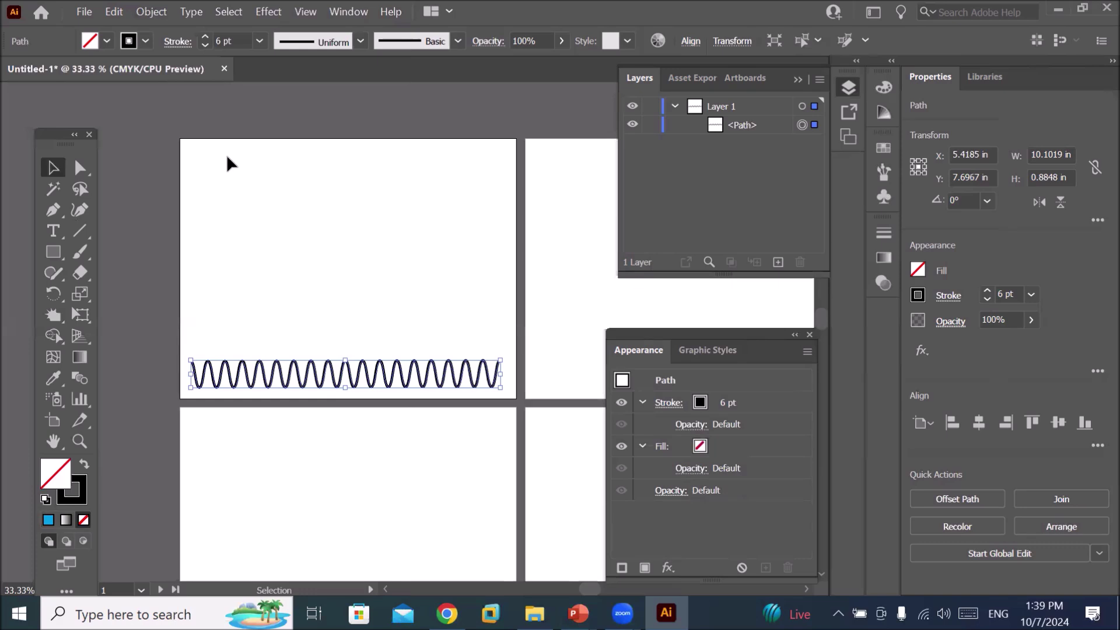
pyautogui.scroll(1, 226, 156)
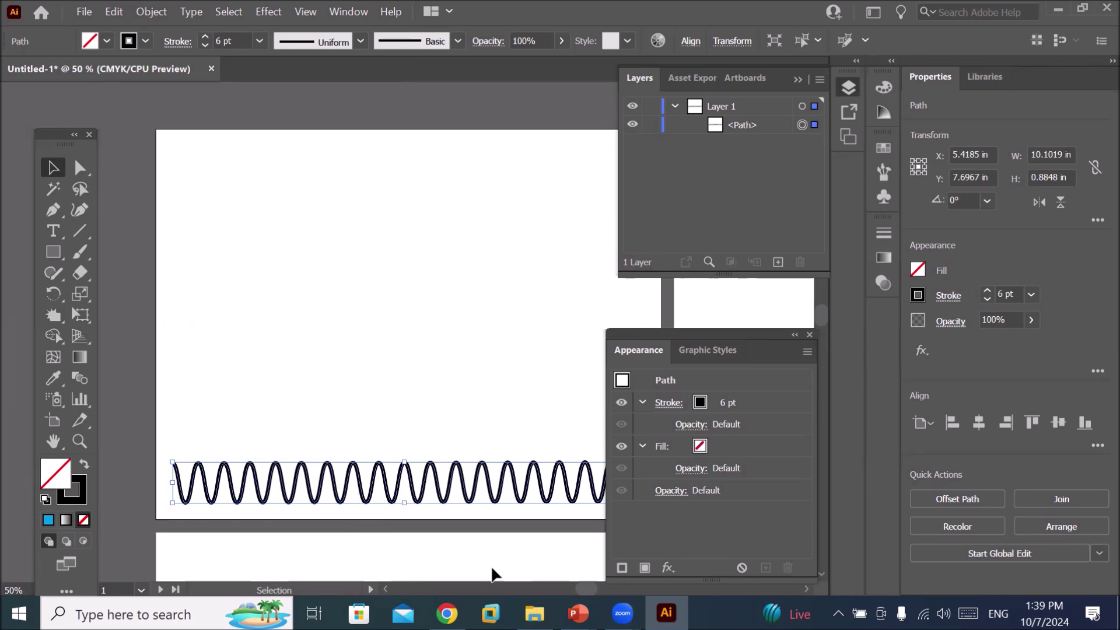
pyautogui.click(139, 13)
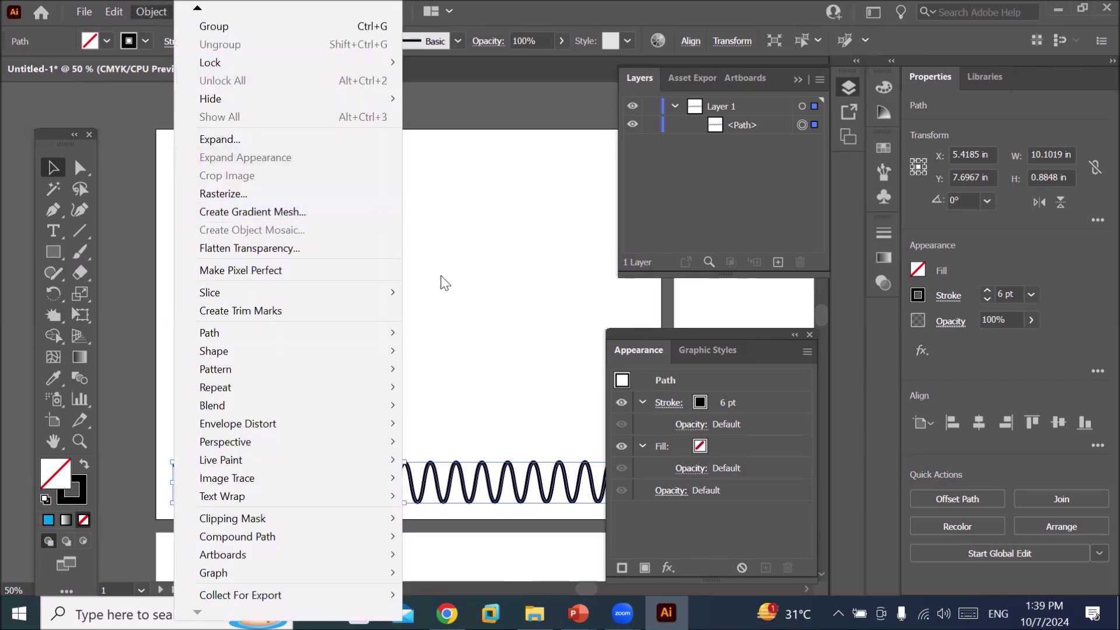
pyautogui.click(478, 317)
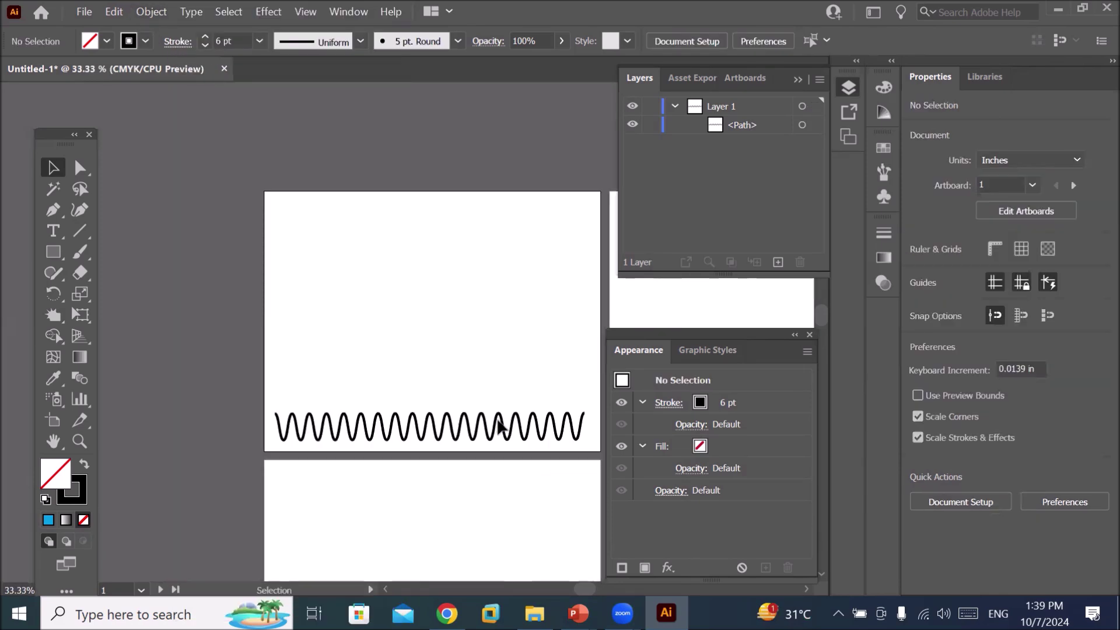
pyautogui.click(506, 424)
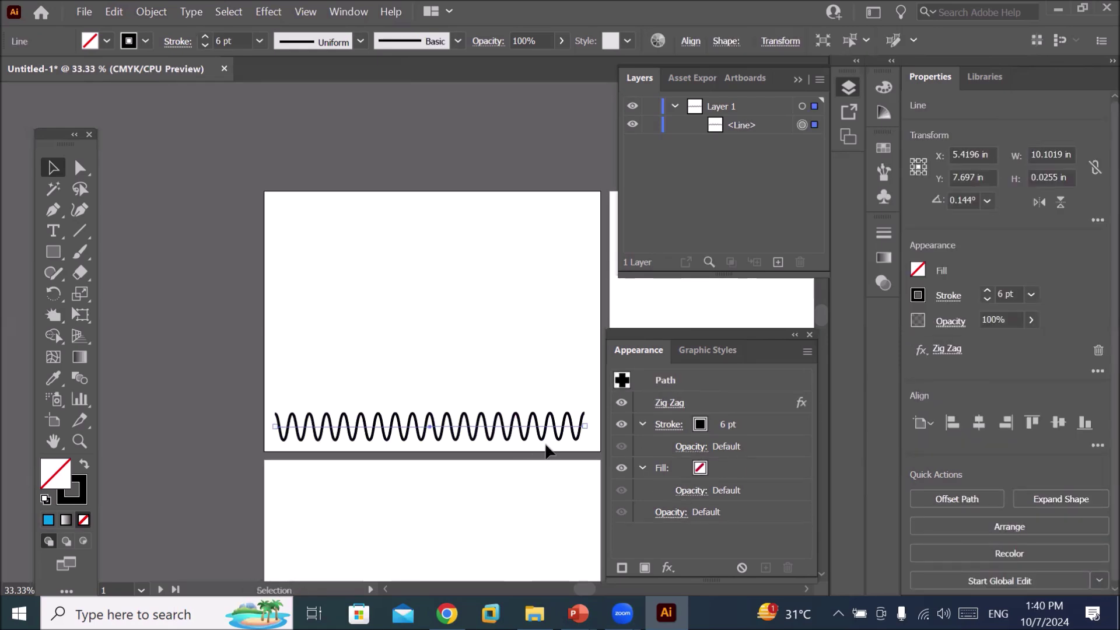
pyautogui.keyDown('alt'); pyautogui.scroll(1, 546, 449); pyautogui.keyUp('alt')
pyautogui.keyDown('alt'); pyautogui.scroll(1, 462, 440); pyautogui.keyUp('alt')
pyautogui.keyDown('alt'); pyautogui.scroll(1, 462, 441); pyautogui.keyUp('alt')
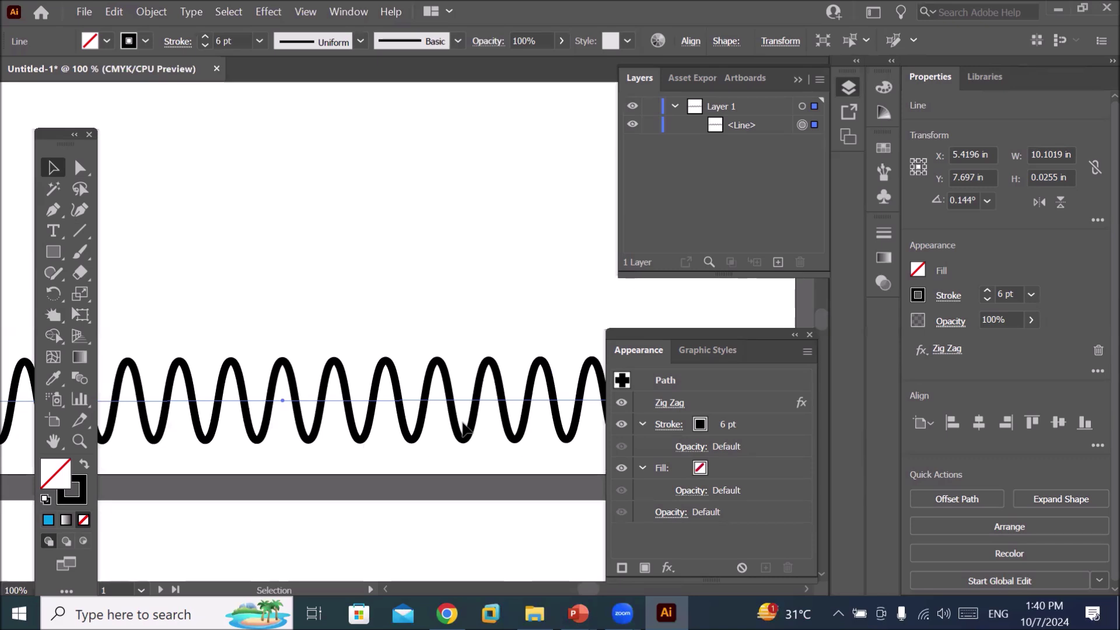
pyautogui.click(147, 11)
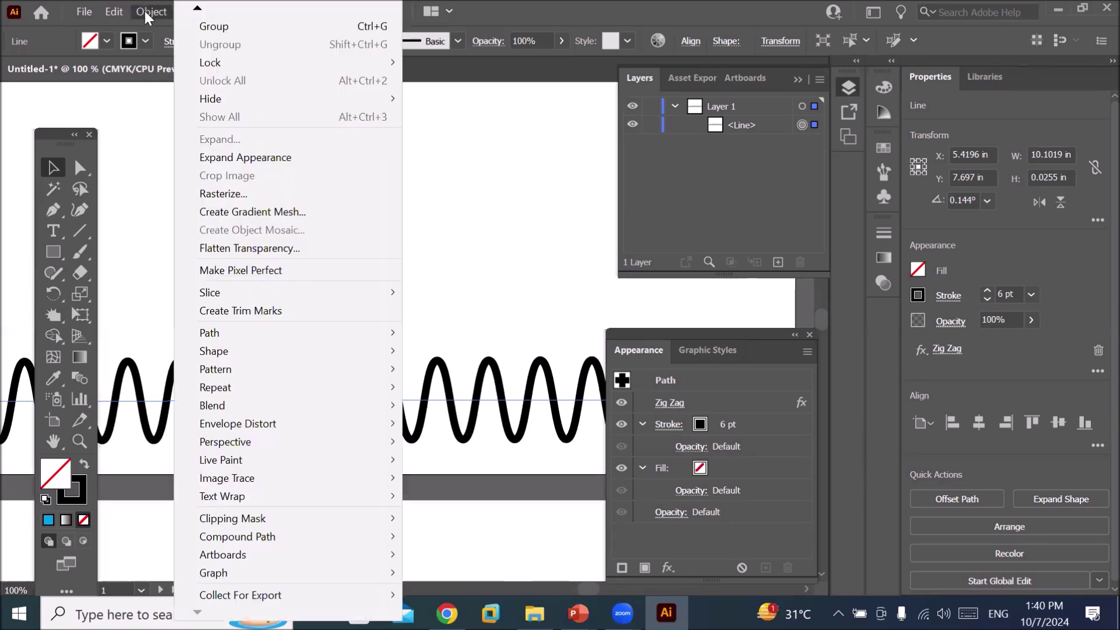
pyautogui.click(259, 162)
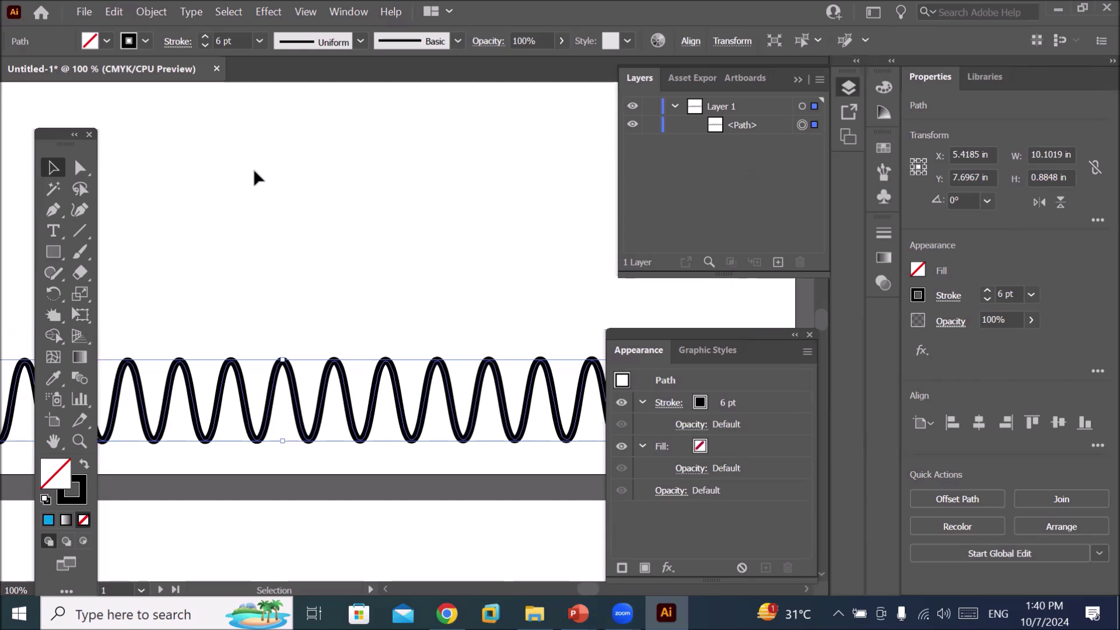
pyautogui.press('a')
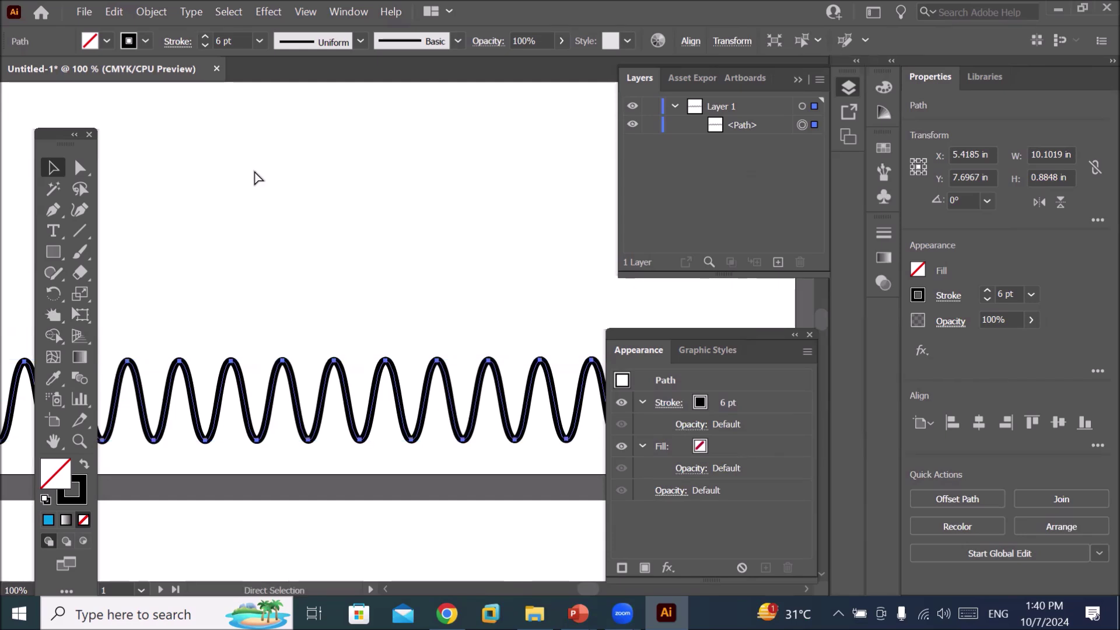
pyautogui.hotkey('ctrl', 'z')
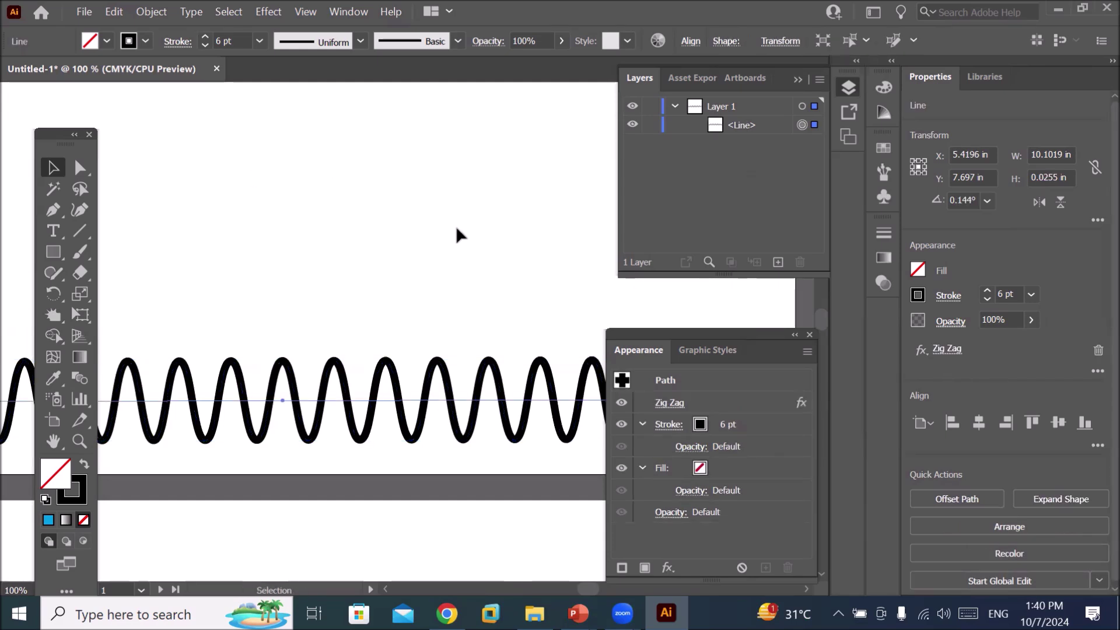
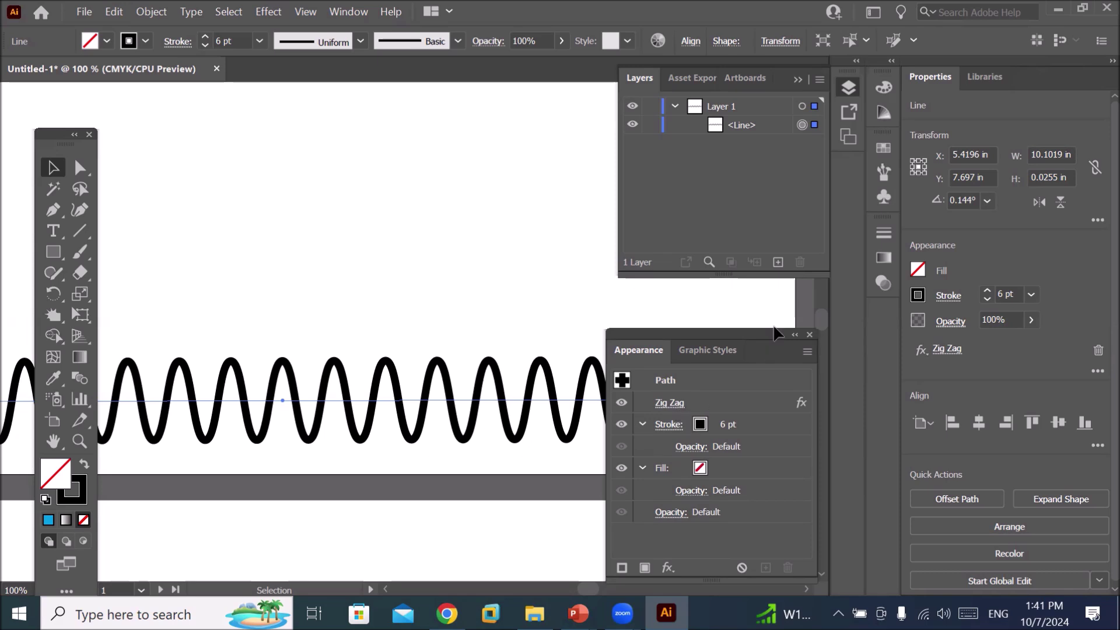
# - Edit the line's Zig Zag effect to 12 ridges per segment with smooth points
pyautogui.click(669, 403)
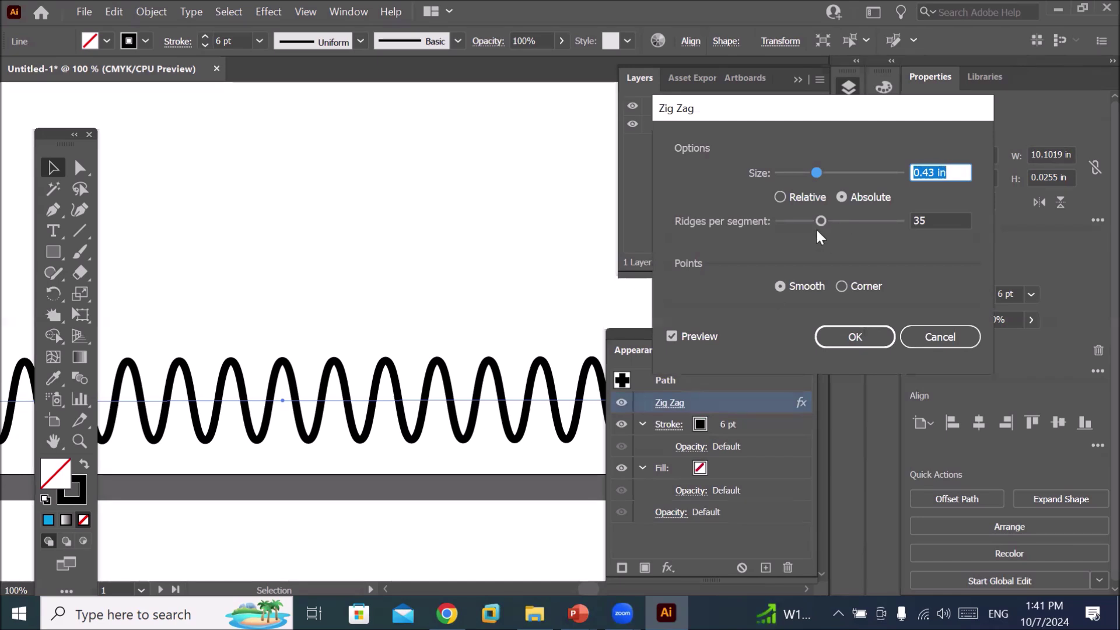
pyautogui.moveTo(823, 220); pyautogui.dragTo(793, 221)
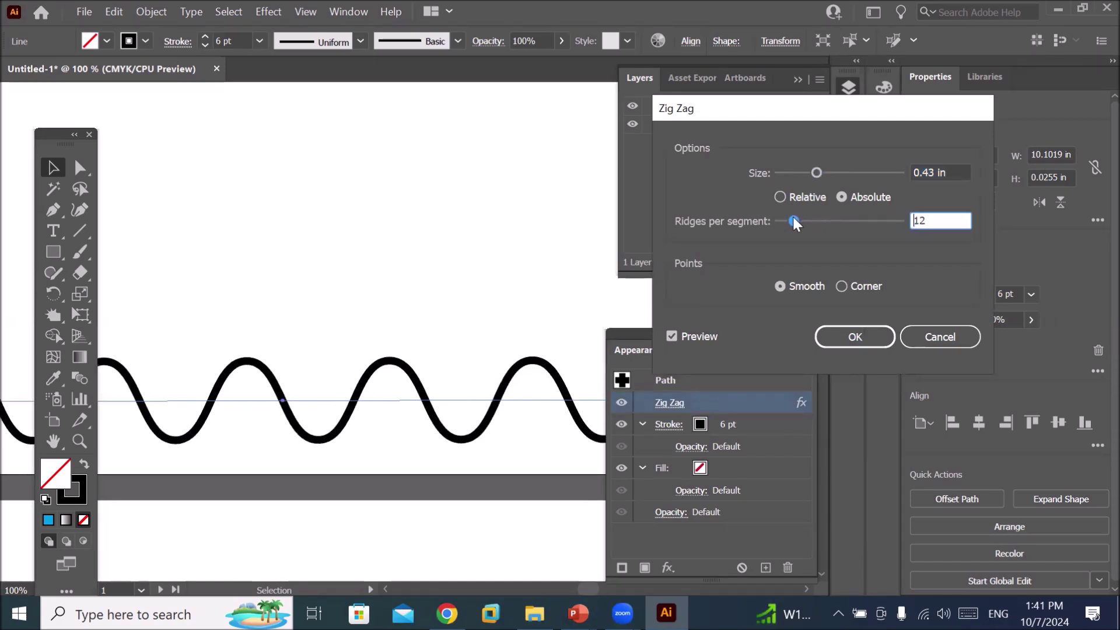
pyautogui.click(841, 285)
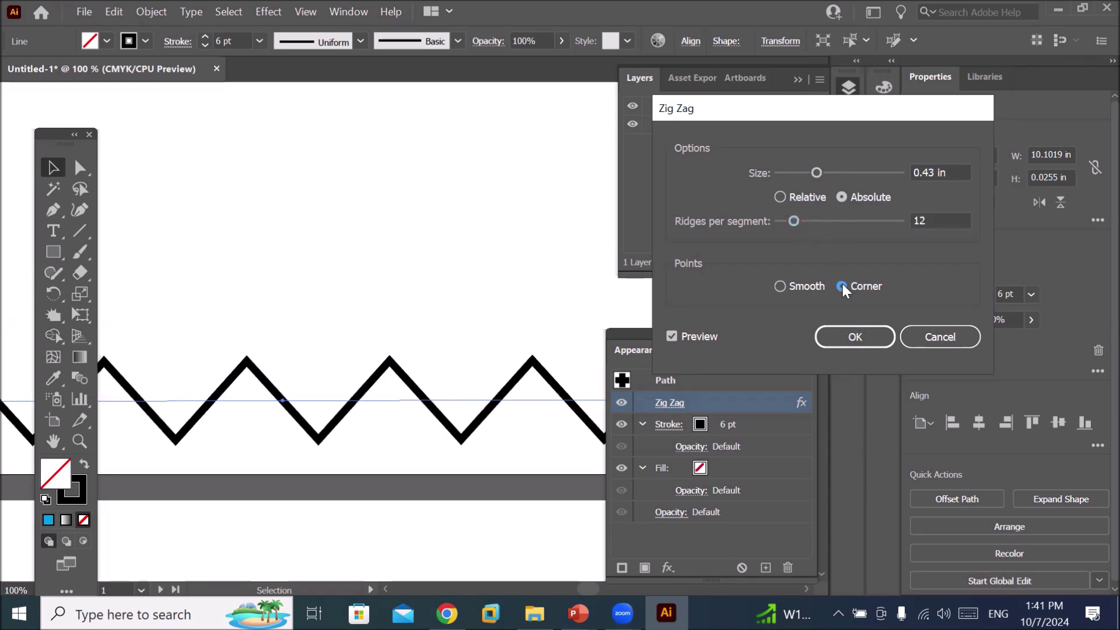
pyautogui.click(782, 286)
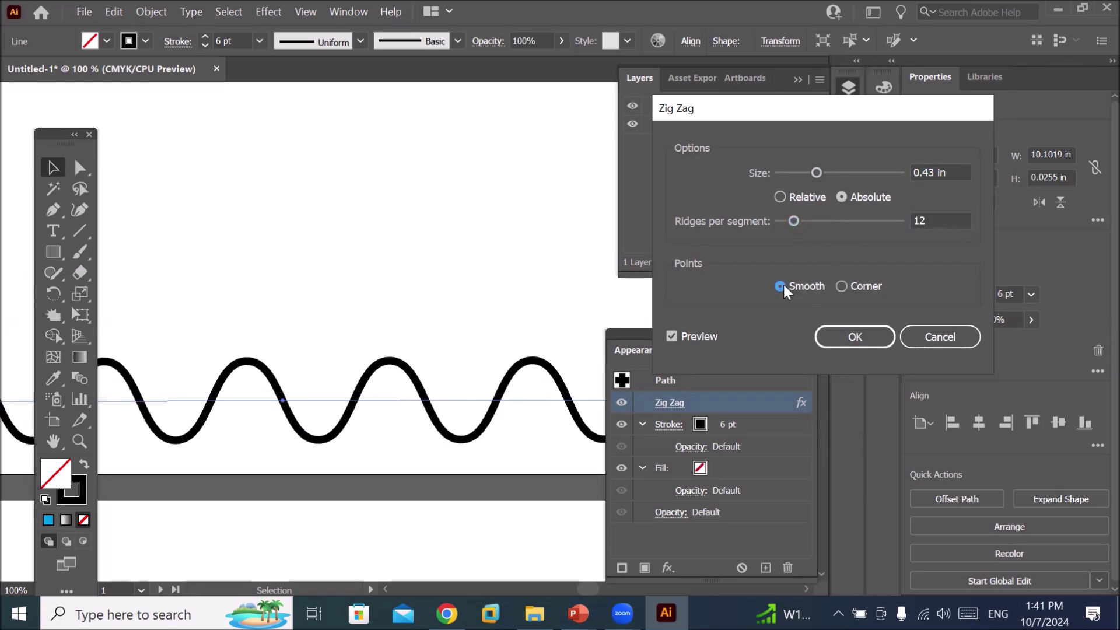
pyautogui.click(849, 337)
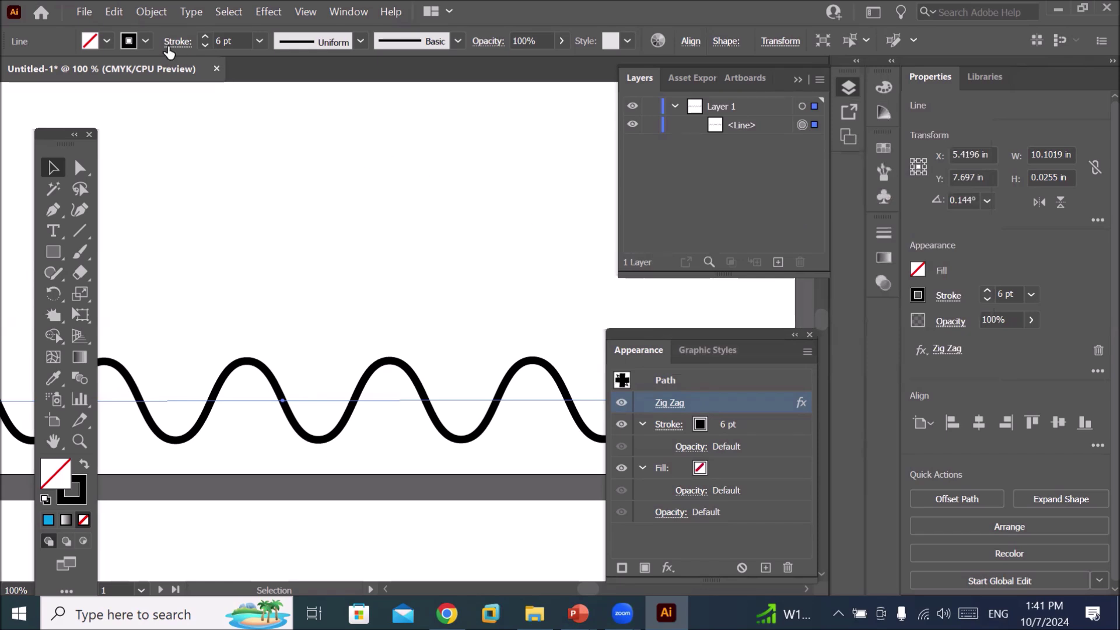
pyautogui.click(144, 15)
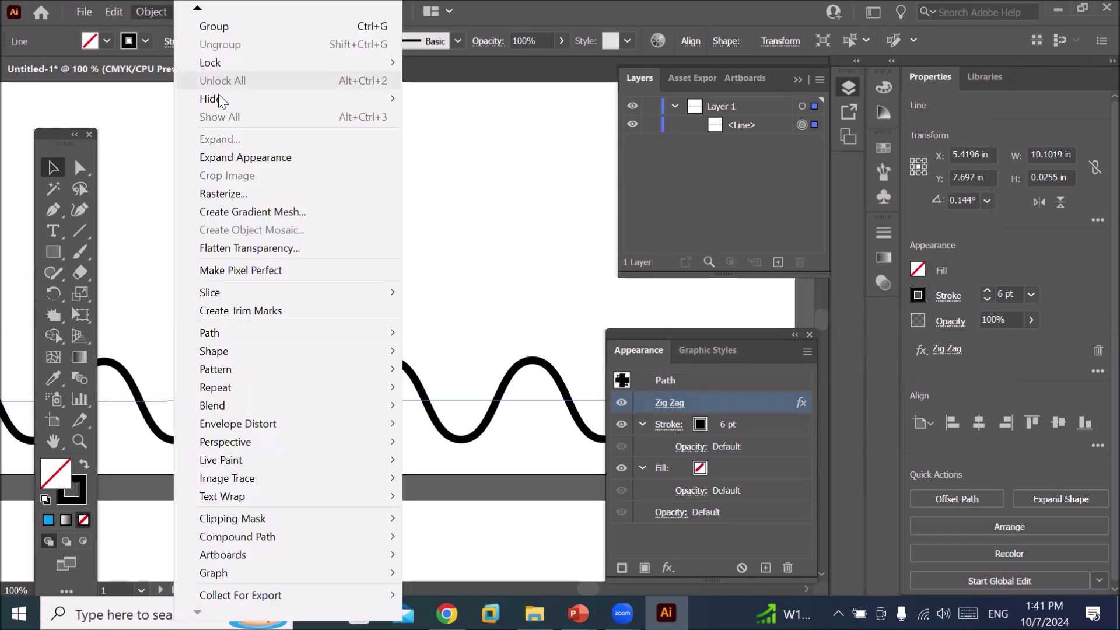
# - Expand the wave's appearance into a path and Alt-drag a copy just above it
pyautogui.click(250, 156)
pyautogui.keyDown('alt'); pyautogui.scroll(-3, 355, 233); pyautogui.keyUp('alt')
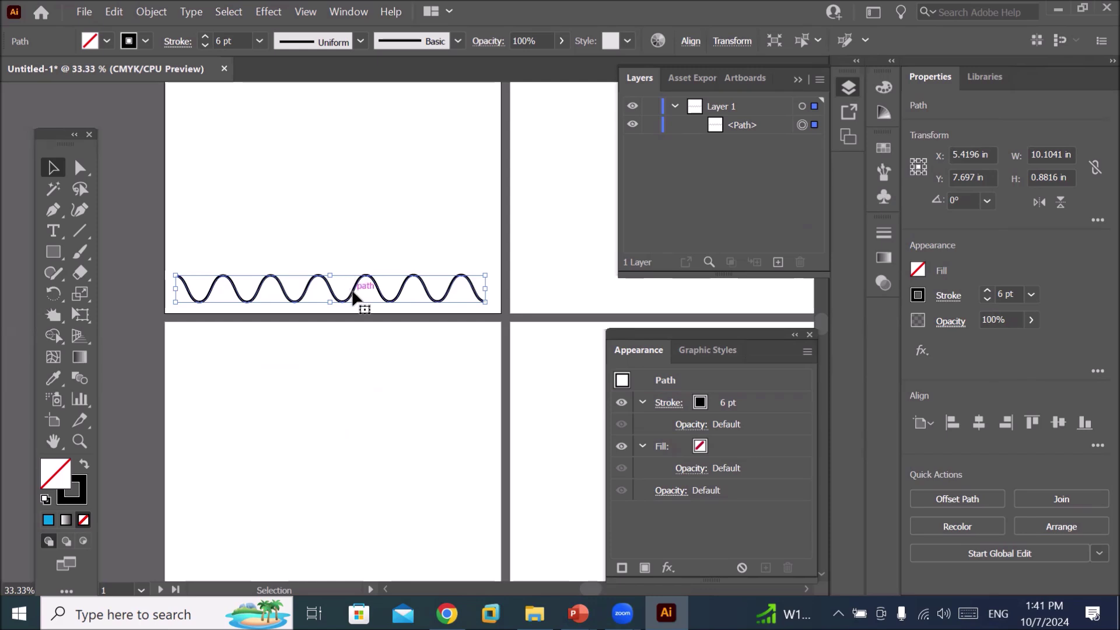
pyautogui.moveTo(352, 296); pyautogui.dragTo(352, 275)
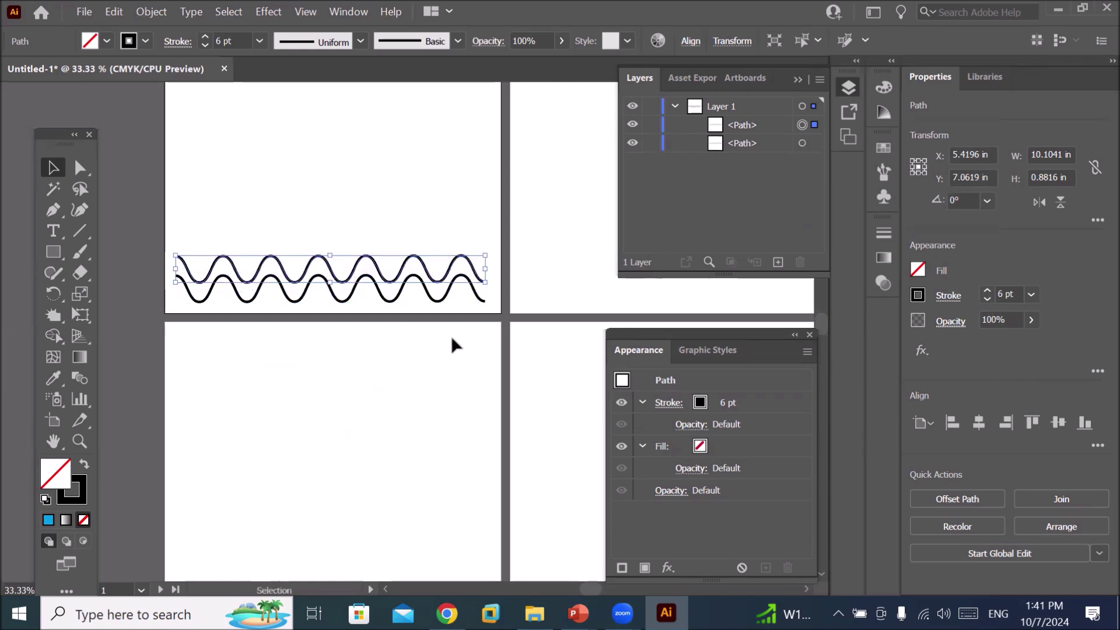
# - Repeat the copy with Ctrl+D to stack wavy lines up to the artboard top
pyautogui.hotkey('ctrl', 'd')
pyautogui.hotkey('ctrl', 'd')
pyautogui.hotkey('ctrl', 'd')
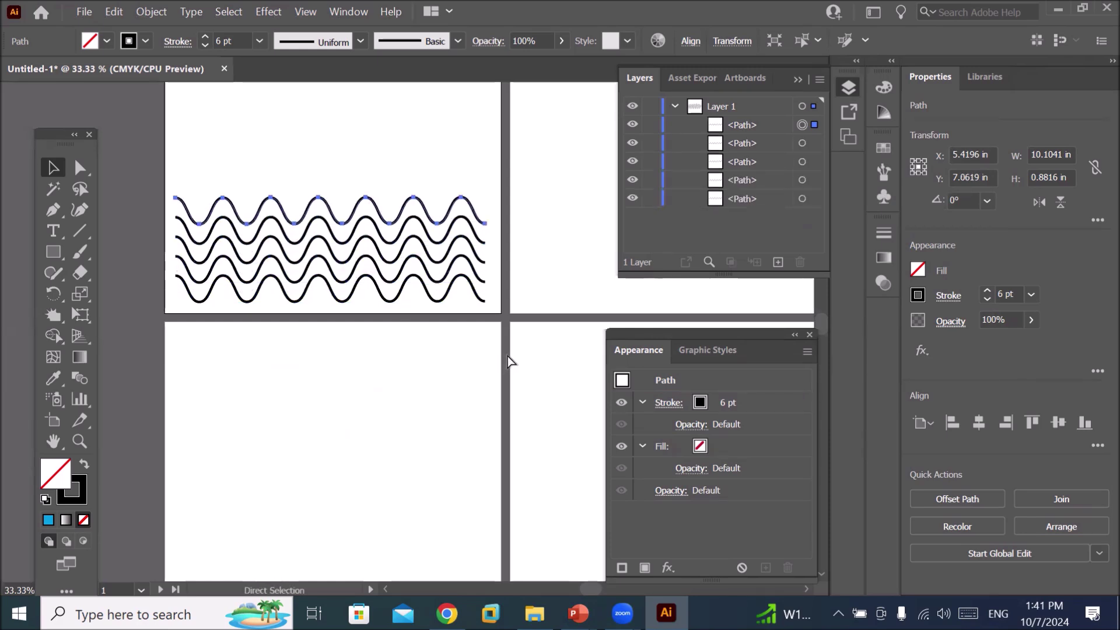
pyautogui.hotkey('ctrl', 'd')
pyautogui.hotkey('ctrl', 'd')
pyautogui.hotkey('ctrl', 'd')
pyautogui.hotkey('ctrl', 'd')
pyautogui.hotkey('ctrl', '-')
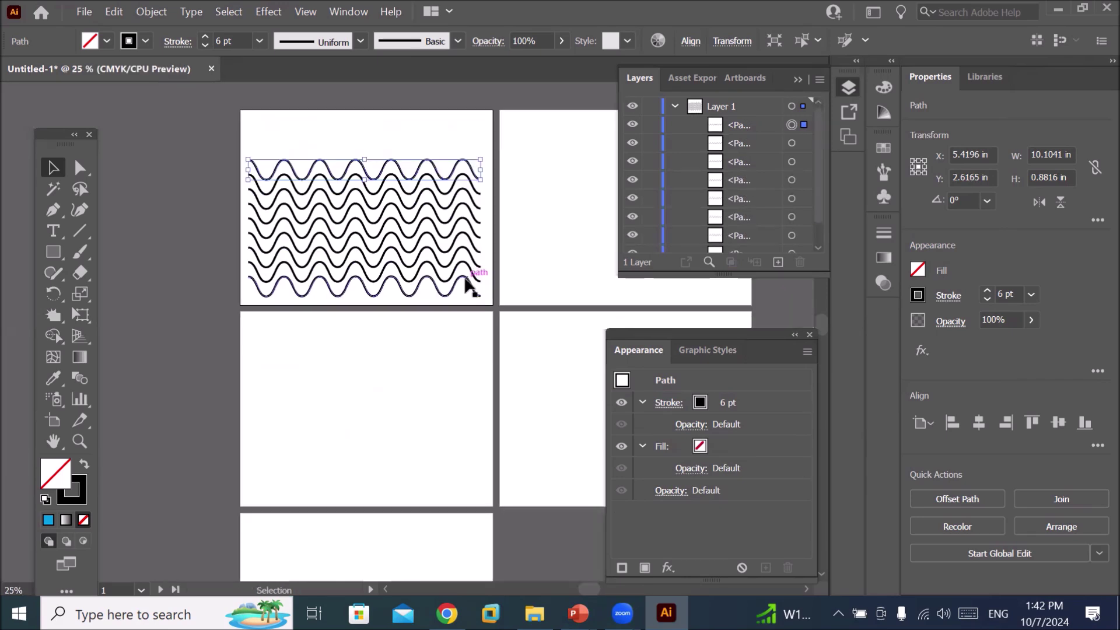
pyautogui.press('ctrl')
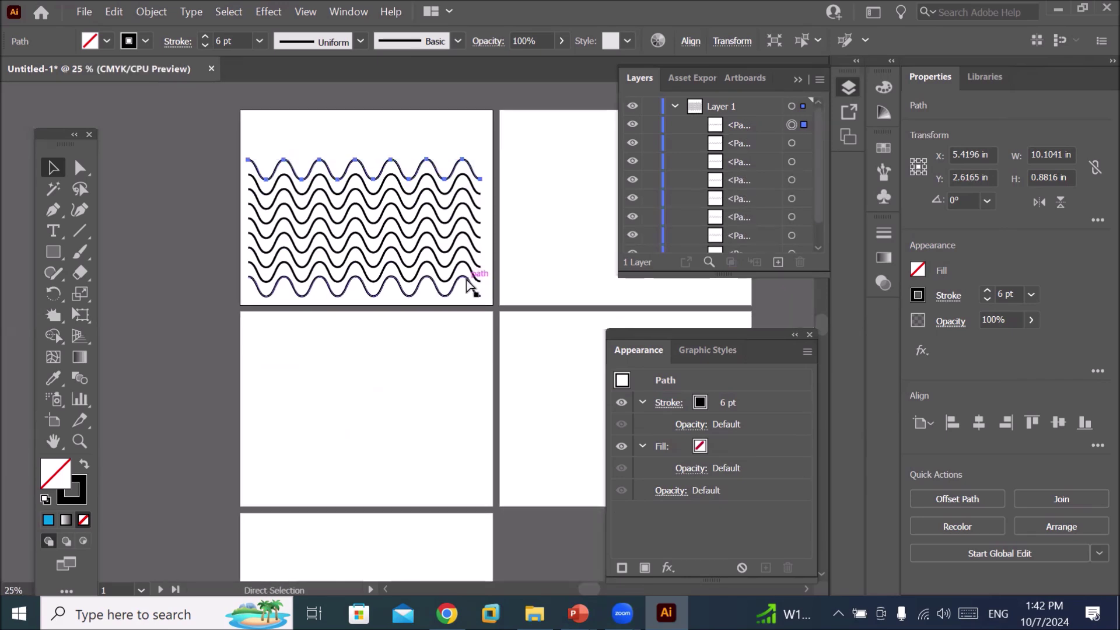
pyautogui.hotkey('ctrl', 'd')
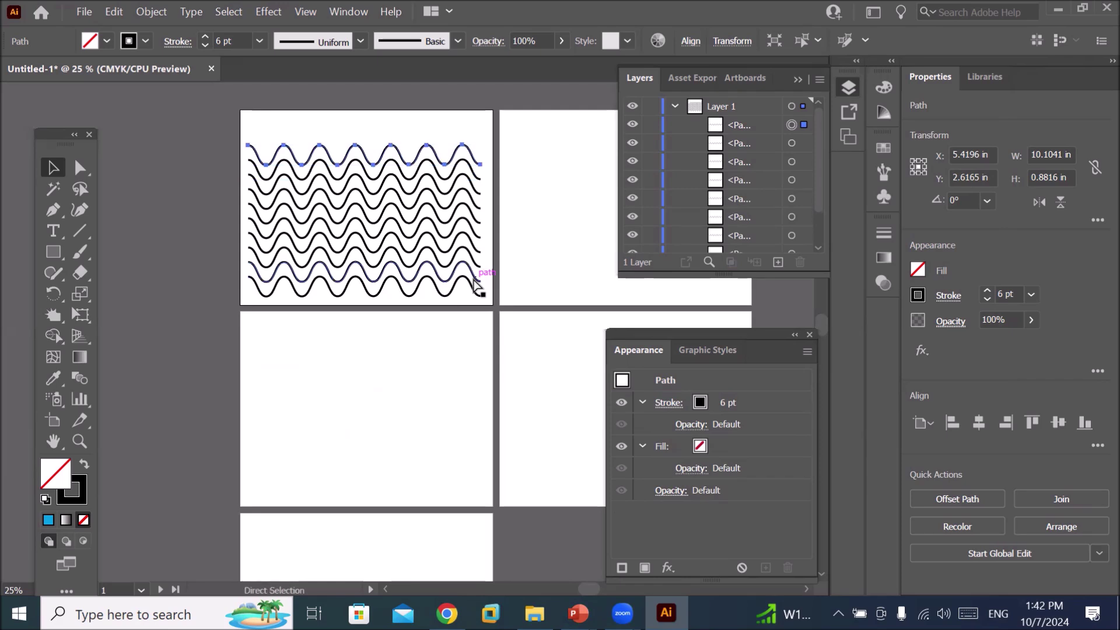
pyautogui.hotkey('ctrl', 'd')
pyautogui.hotkey('ctrl', 'd')
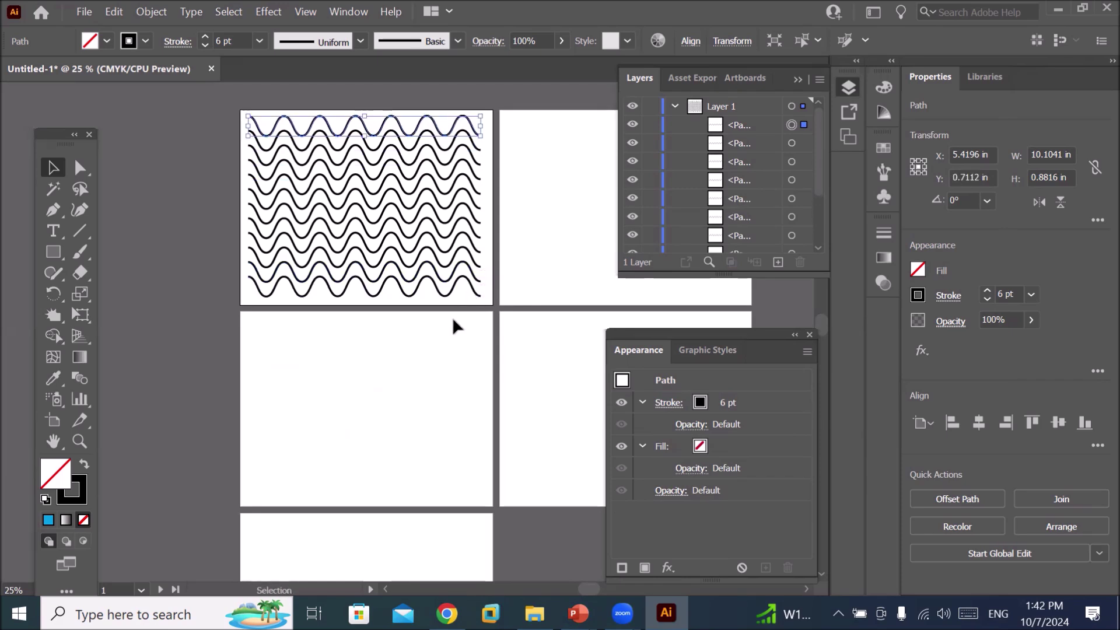
pyautogui.click(394, 323)
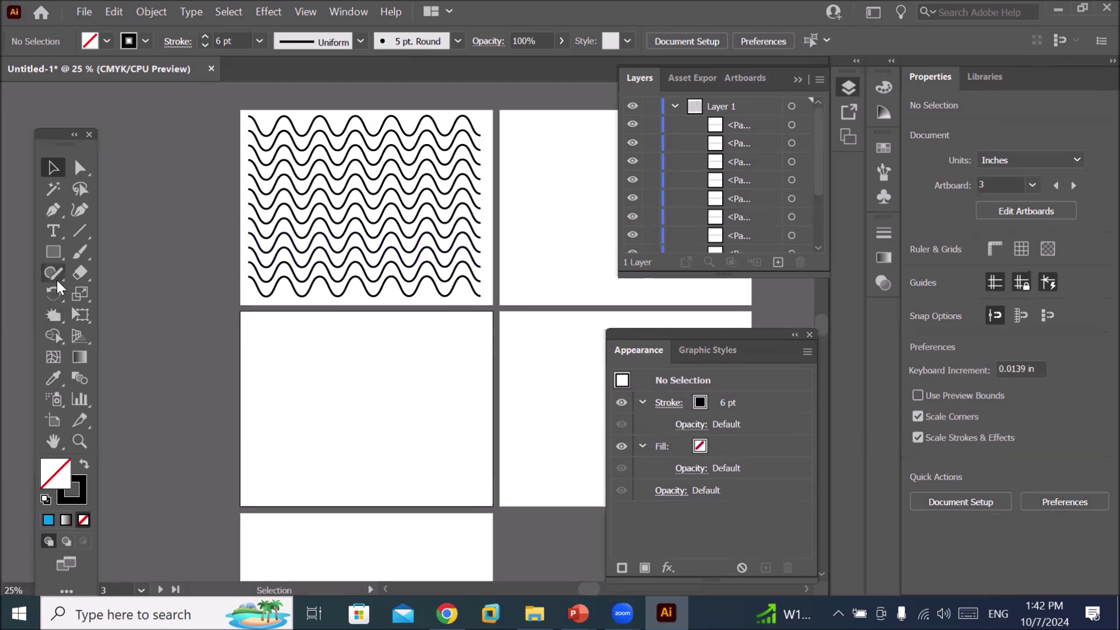
pyautogui.click(51, 254)
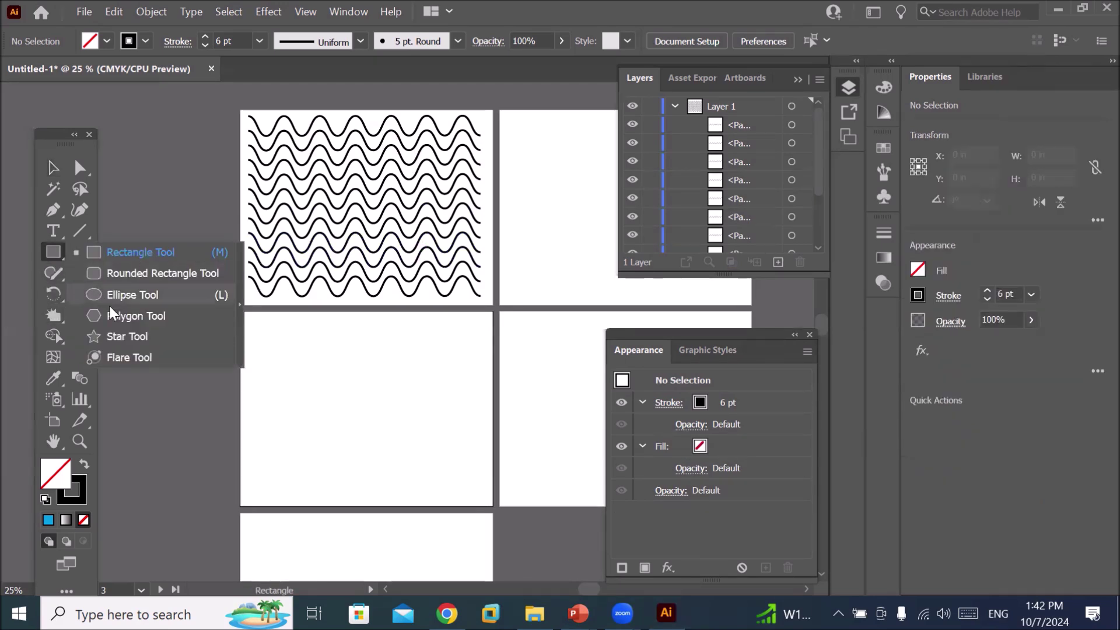
# - Draw a star with the Star Tool, replacing an oversized first attempt
pyautogui.click(123, 337)
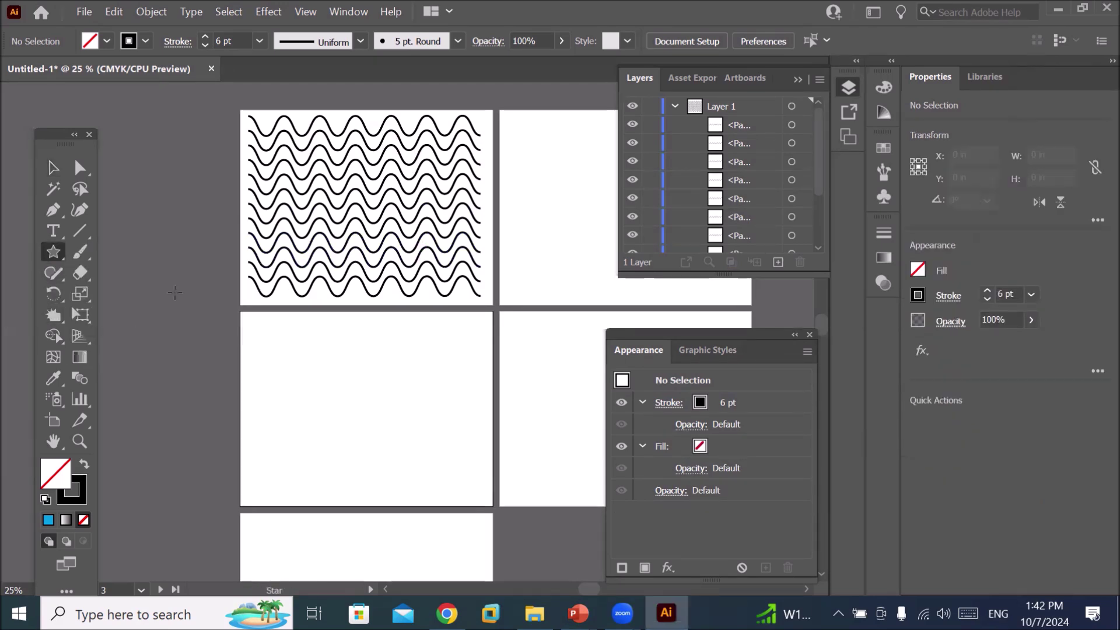
pyautogui.moveTo(313, 125); pyautogui.dragTo(430, 247)
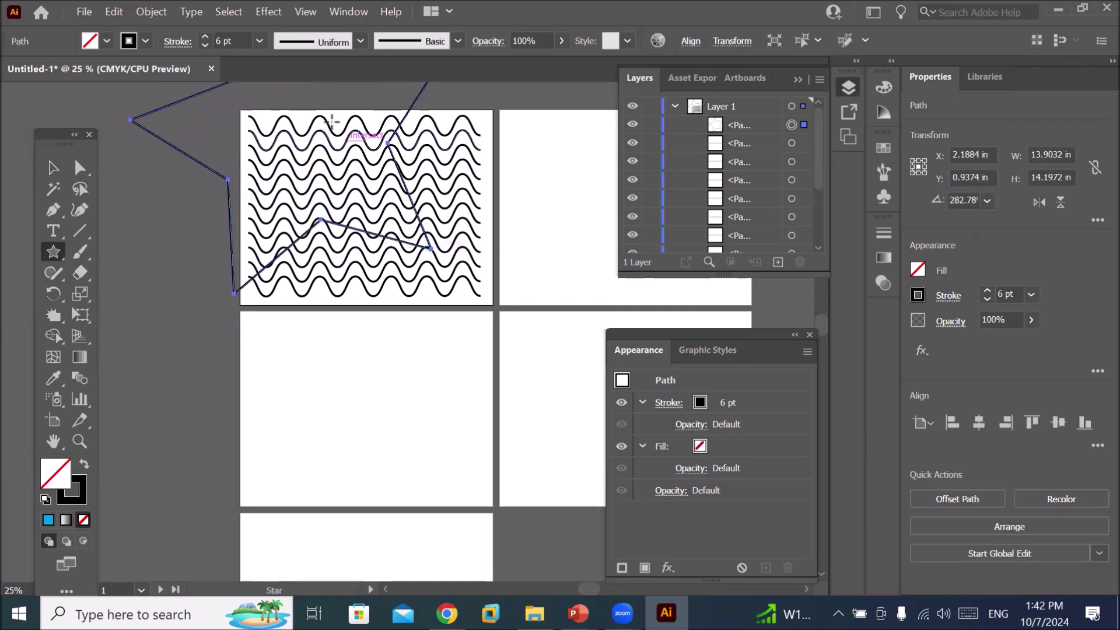
pyautogui.scroll(-2, 267, 245)
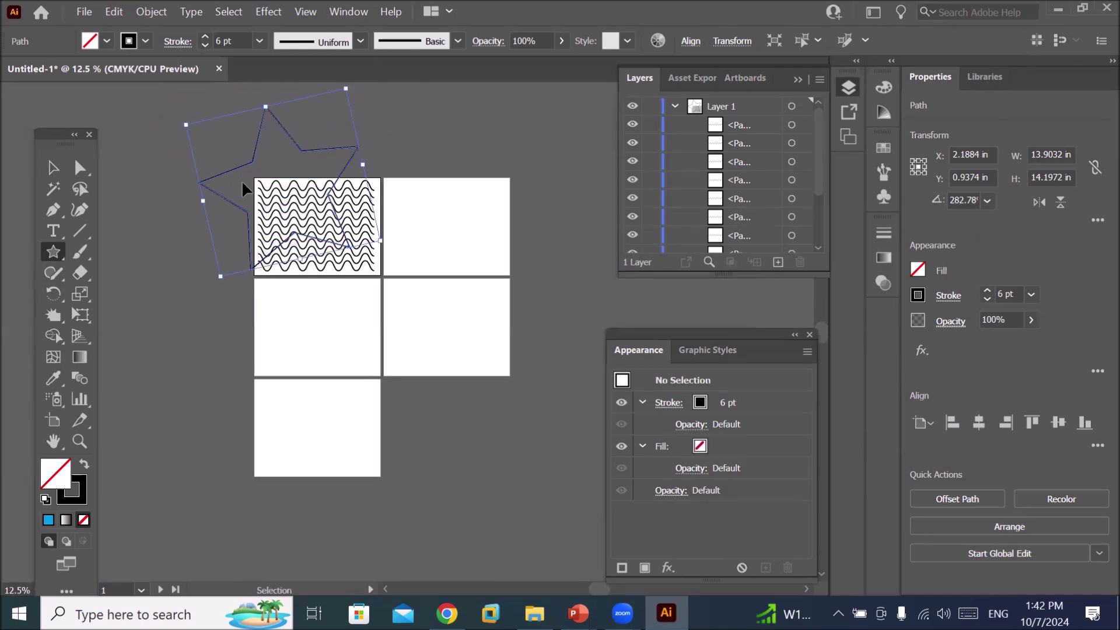
pyautogui.press('Delete')
pyautogui.moveTo(277, 204)
pyautogui.mouseDown()
pyautogui.moveTo(299, 233)
pyautogui.moveTo(463, 253)
pyautogui.mouseUp()
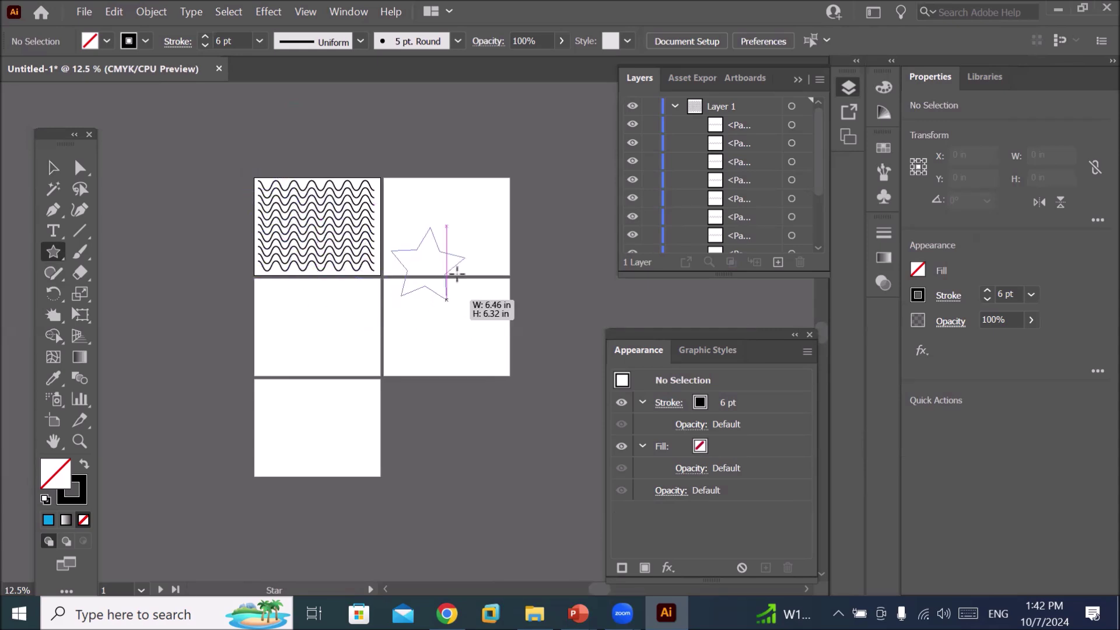
pyautogui.moveTo(463, 254); pyautogui.dragTo(467, 260)
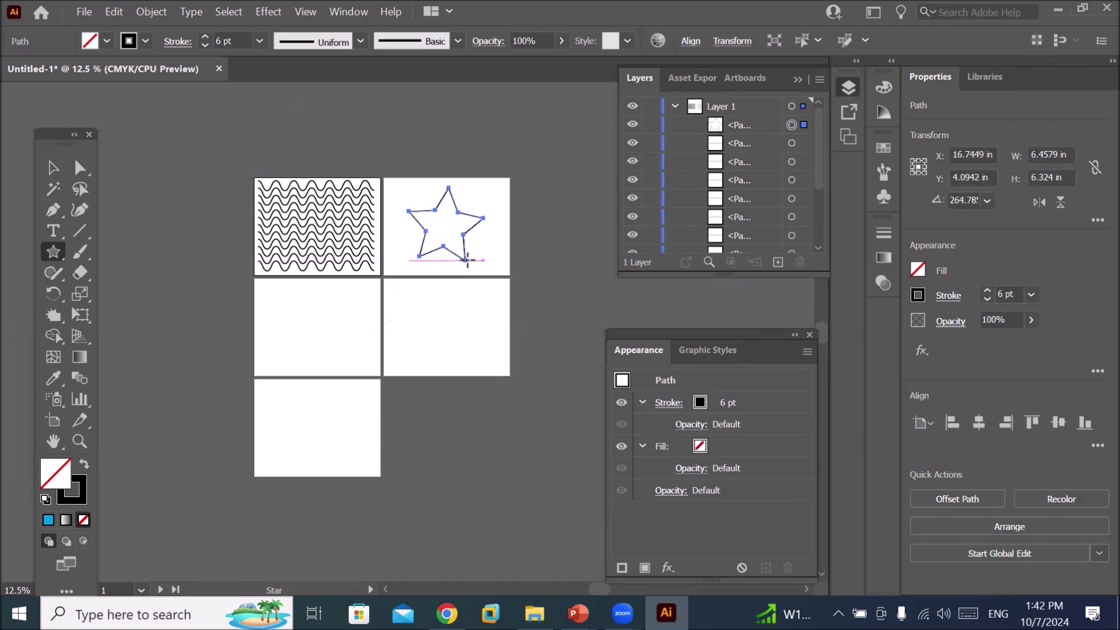
# - Give the star default white fill and black stroke, and move it onto the wavy lines
pyautogui.click(46, 500)
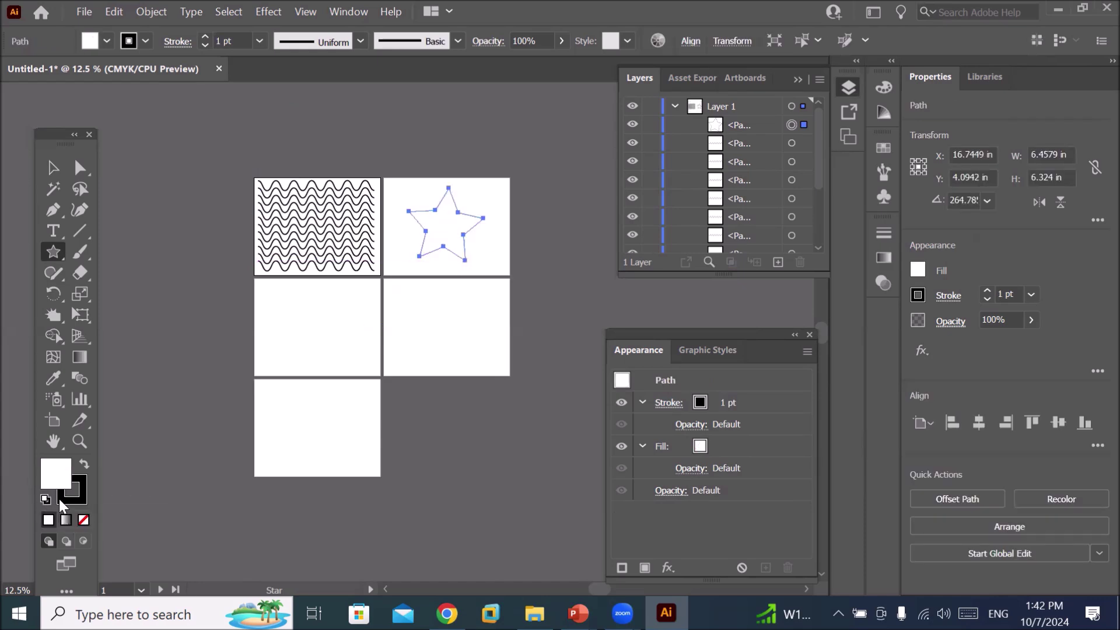
pyautogui.click(49, 169)
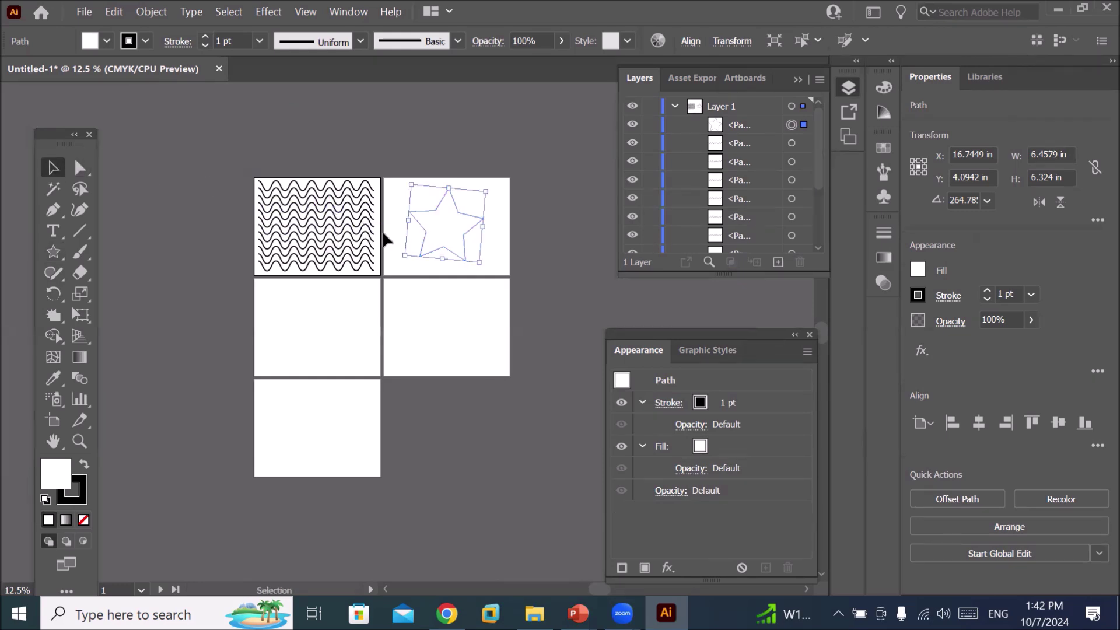
pyautogui.moveTo(422, 240); pyautogui.dragTo(300, 238)
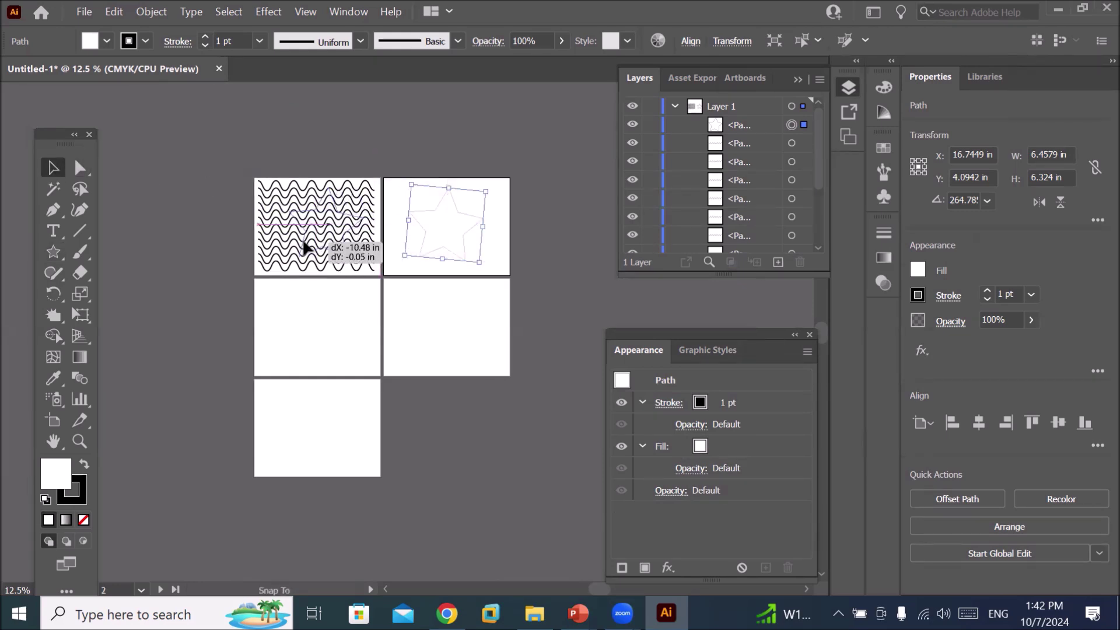
pyautogui.scroll(1, 327, 274)
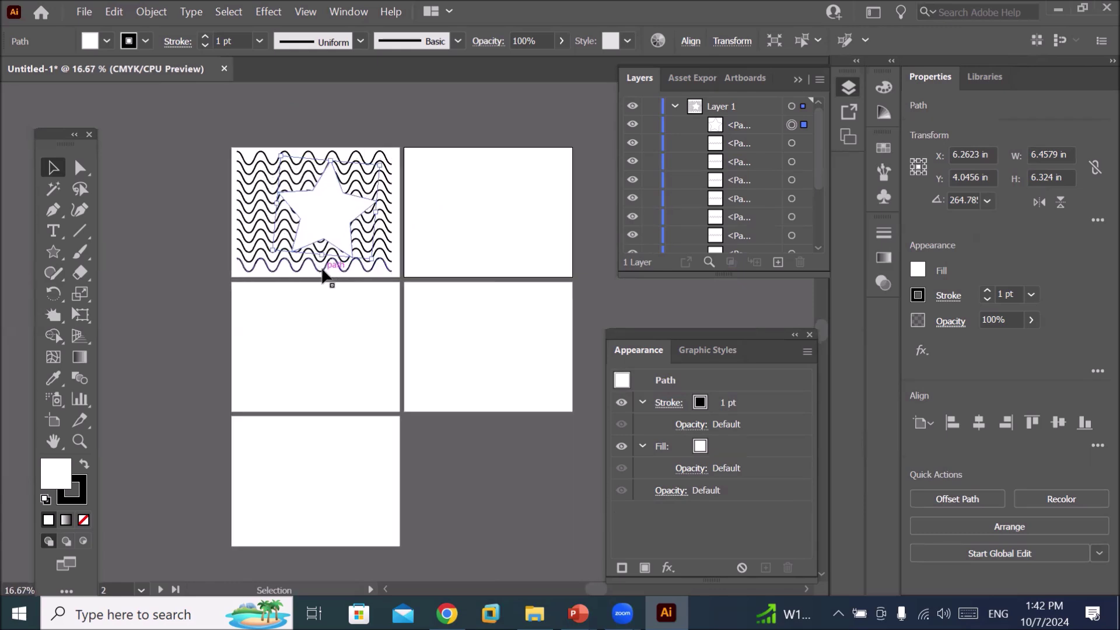
pyautogui.scroll(1, 322, 274)
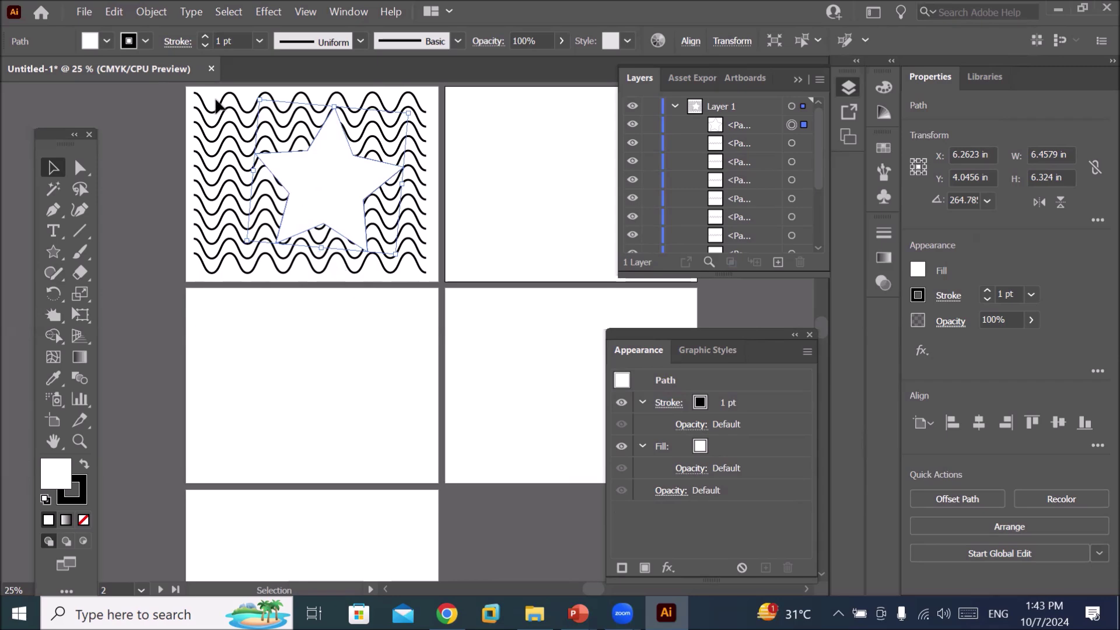
pyautogui.moveTo(172, 70); pyautogui.dragTo(193, 64)
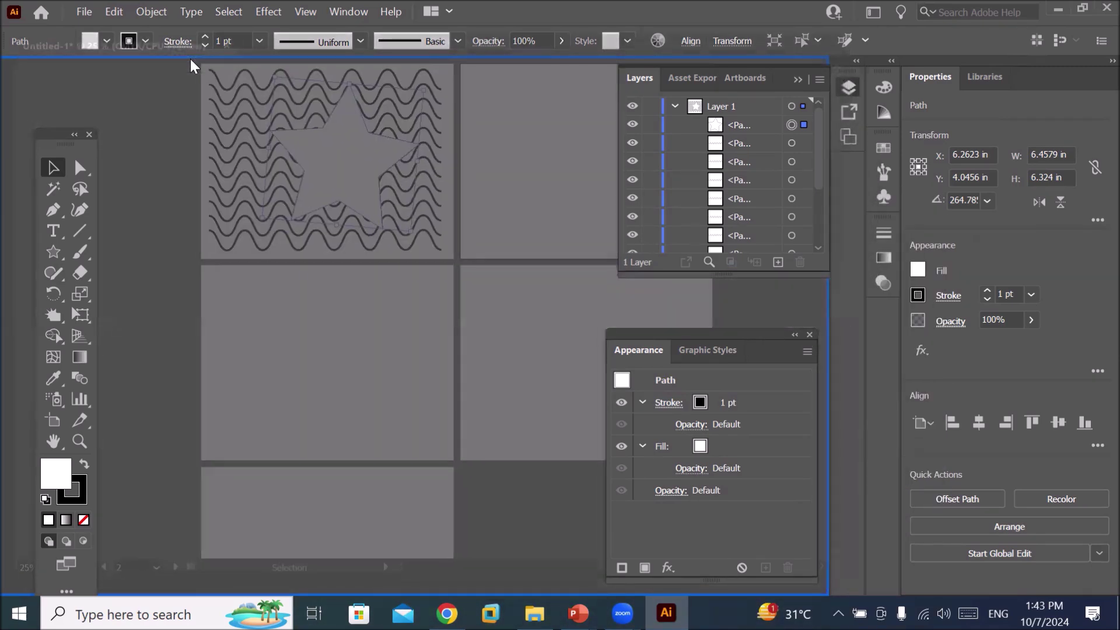
# - Select the star and wavy lines together and make a clipping mask from the star
pyautogui.moveTo(191, 59); pyautogui.dragTo(441, 284)
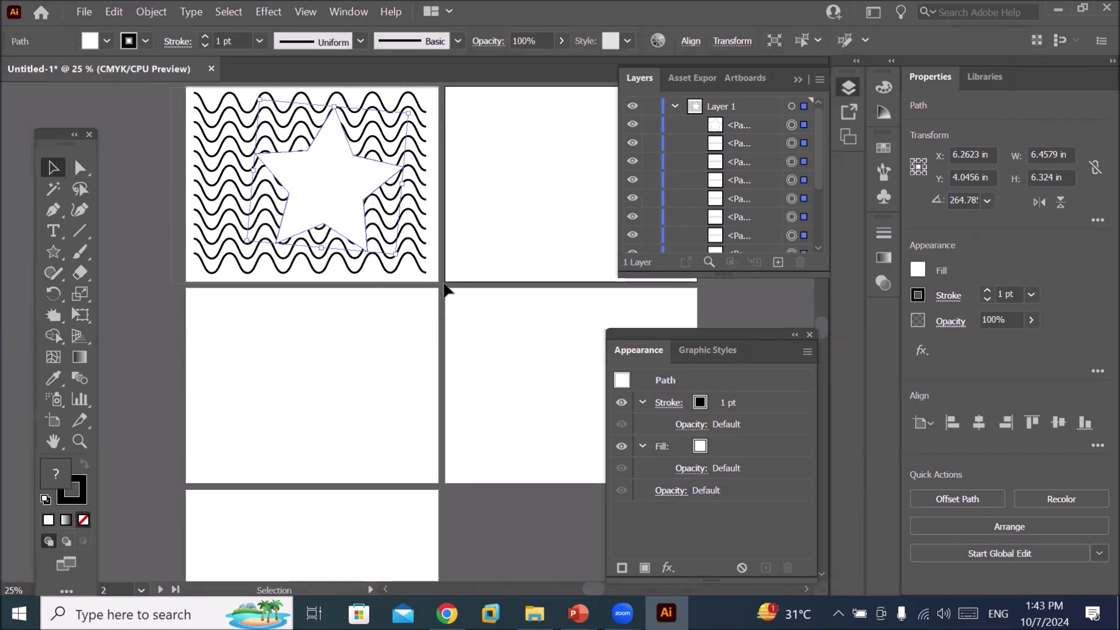
pyautogui.moveTo(441, 284); pyautogui.dragTo(445, 292)
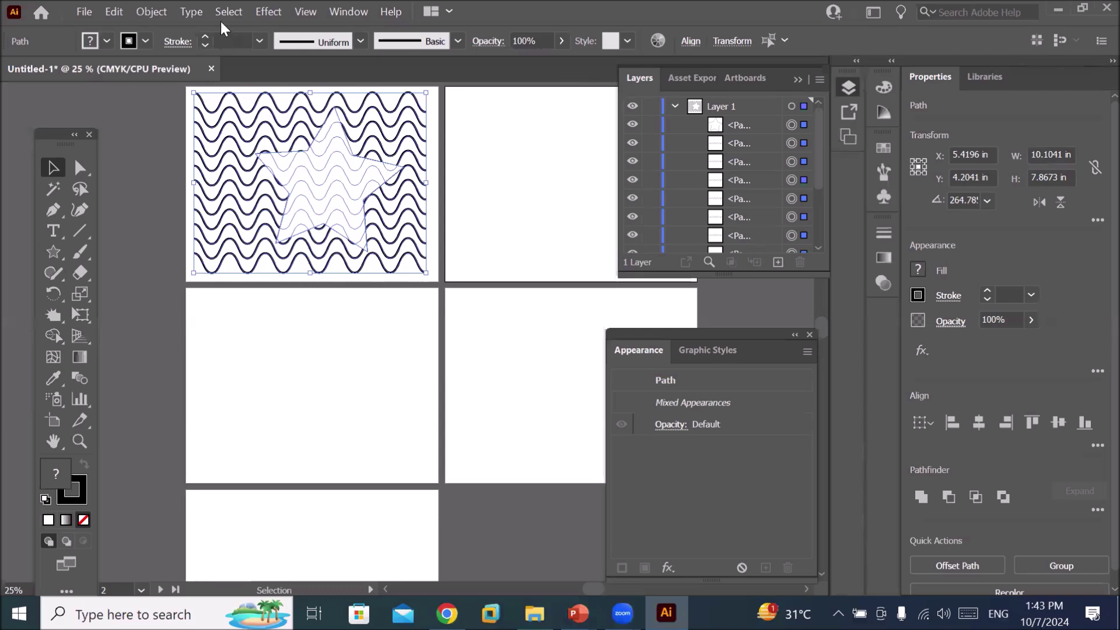
pyautogui.click(152, 13)
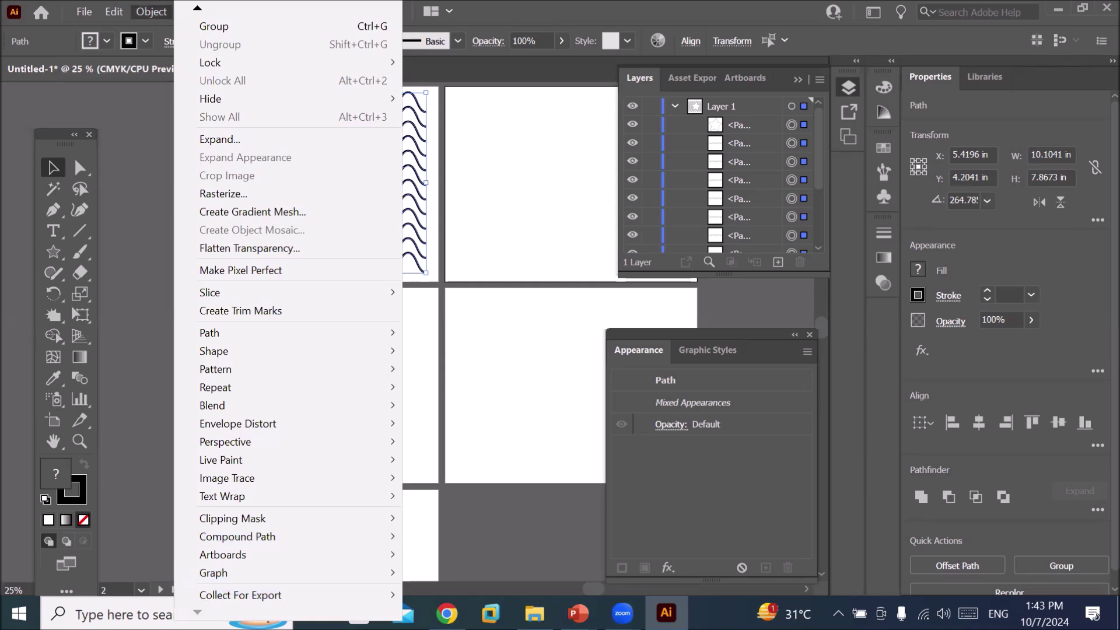
pyautogui.moveTo(233, 518)
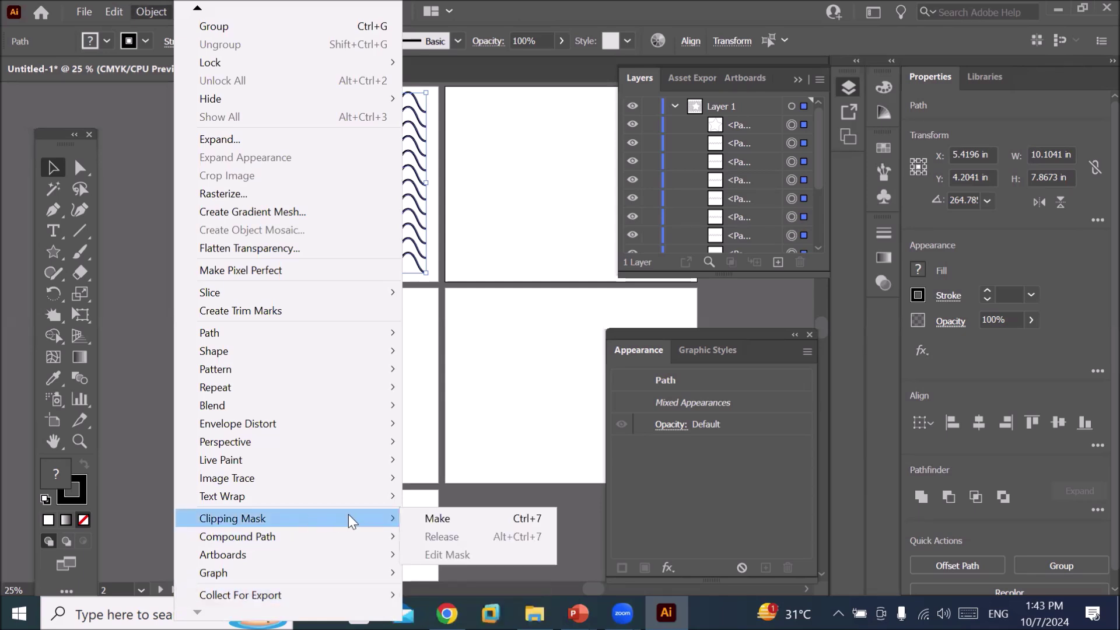
pyautogui.click(418, 514)
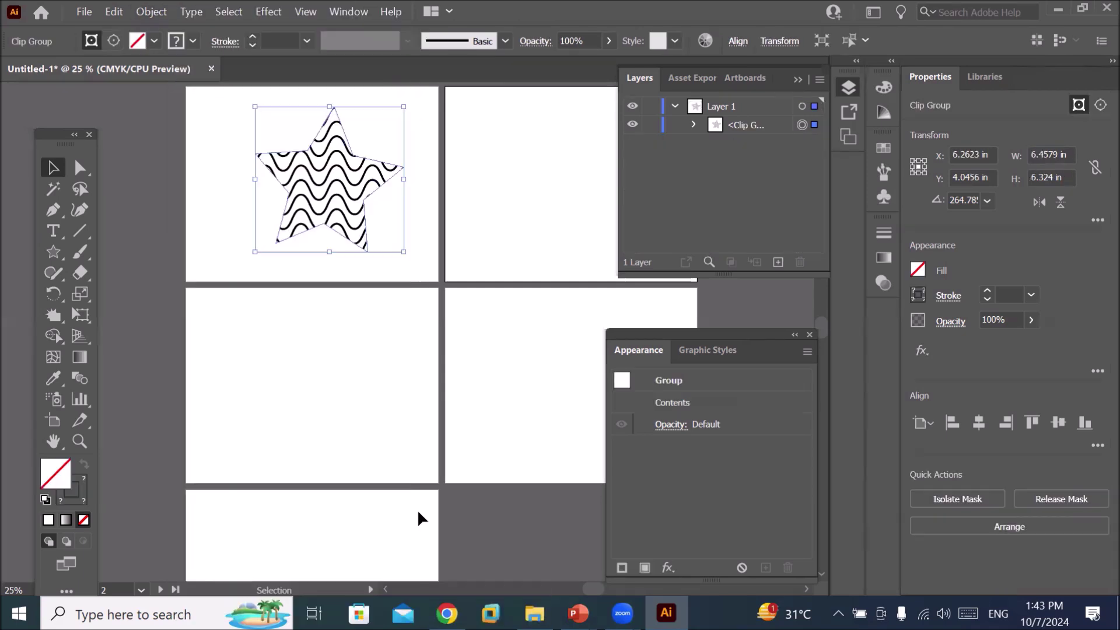
pyautogui.click(484, 213)
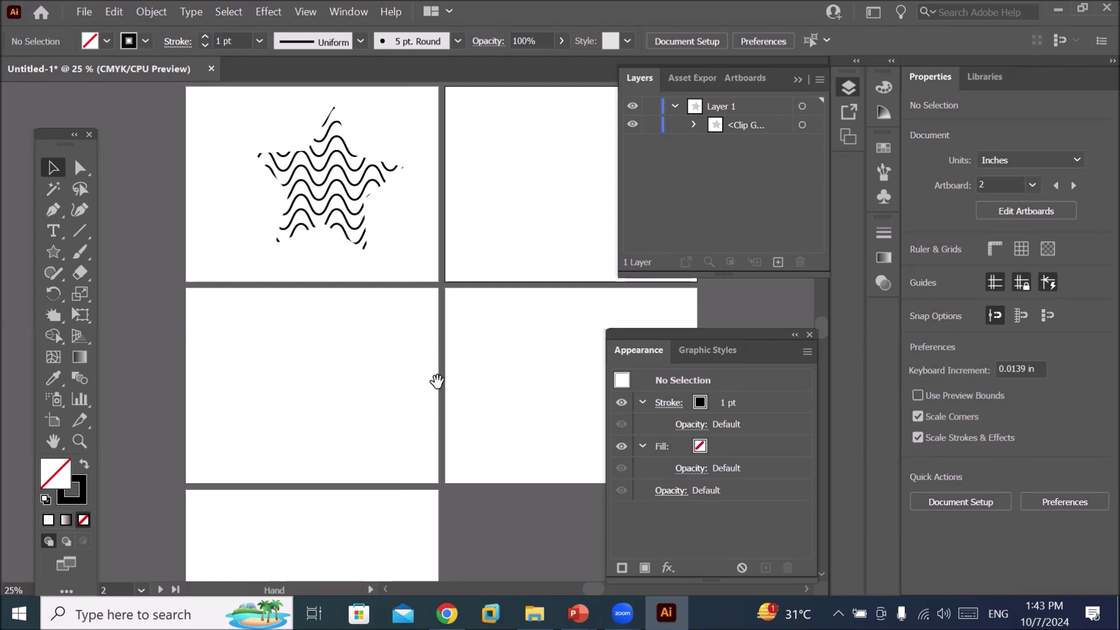
pyautogui.moveTo(440, 274)
pyautogui.mouseDown()
pyautogui.moveTo(364, 306)
pyautogui.moveTo(249, 309)
pyautogui.mouseUp()
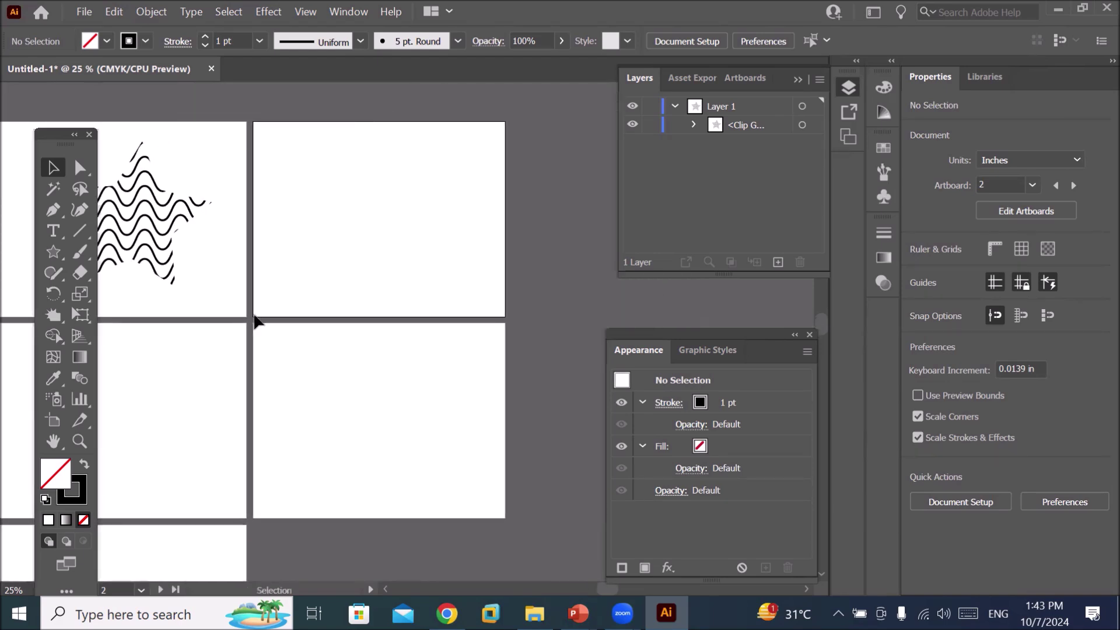
# - Type 'Zig Zag' on the second artboard, enlarge and position it, and create outlines
pyautogui.click(52, 231)
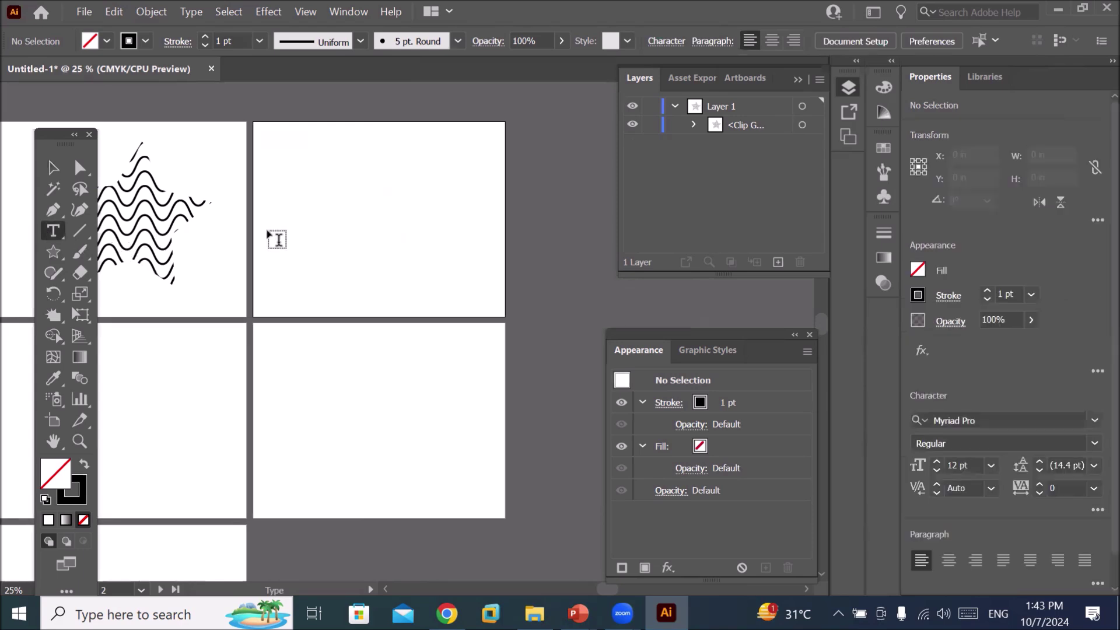
pyautogui.click(324, 218)
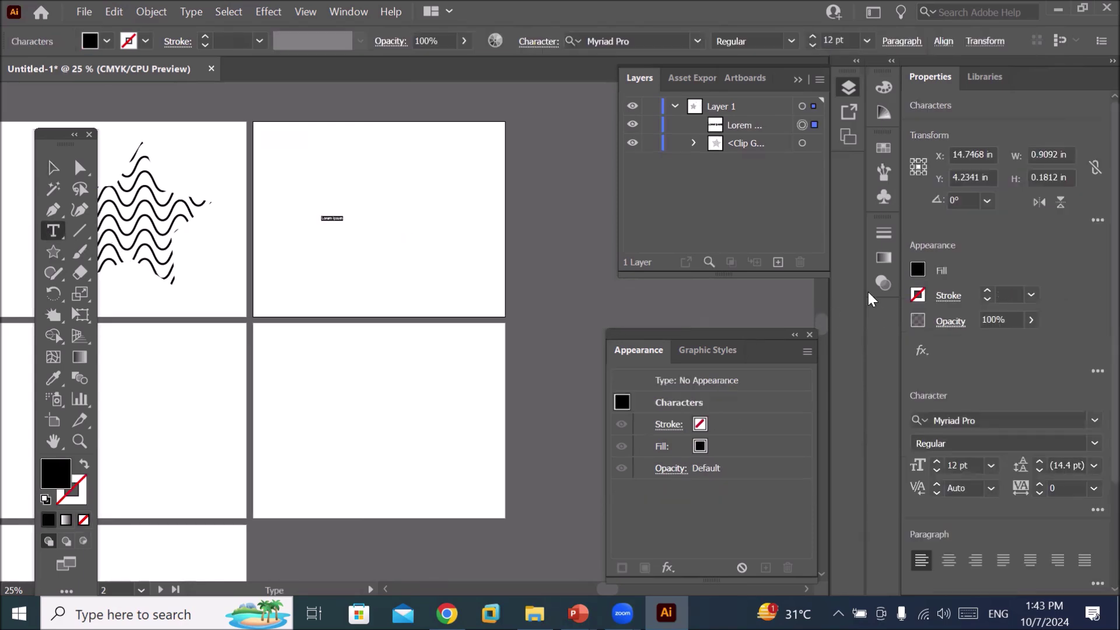
pyautogui.write('Zig Zag')
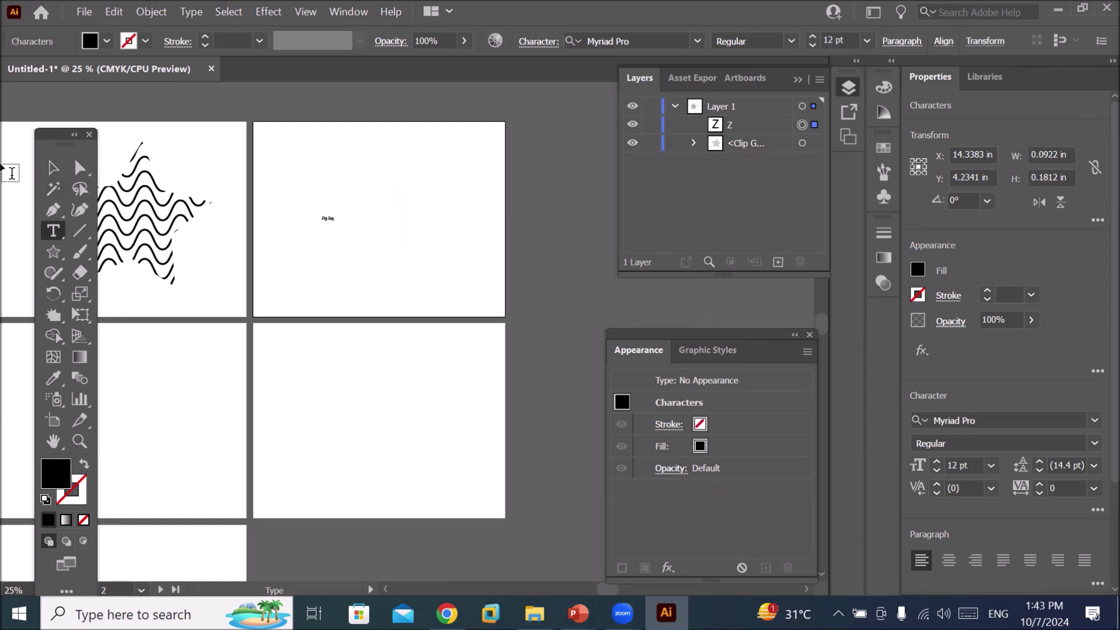
pyautogui.click(52, 168)
pyautogui.moveTo(336, 214); pyautogui.dragTo(497, 156)
pyautogui.moveTo(453, 216); pyautogui.dragTo(433, 225)
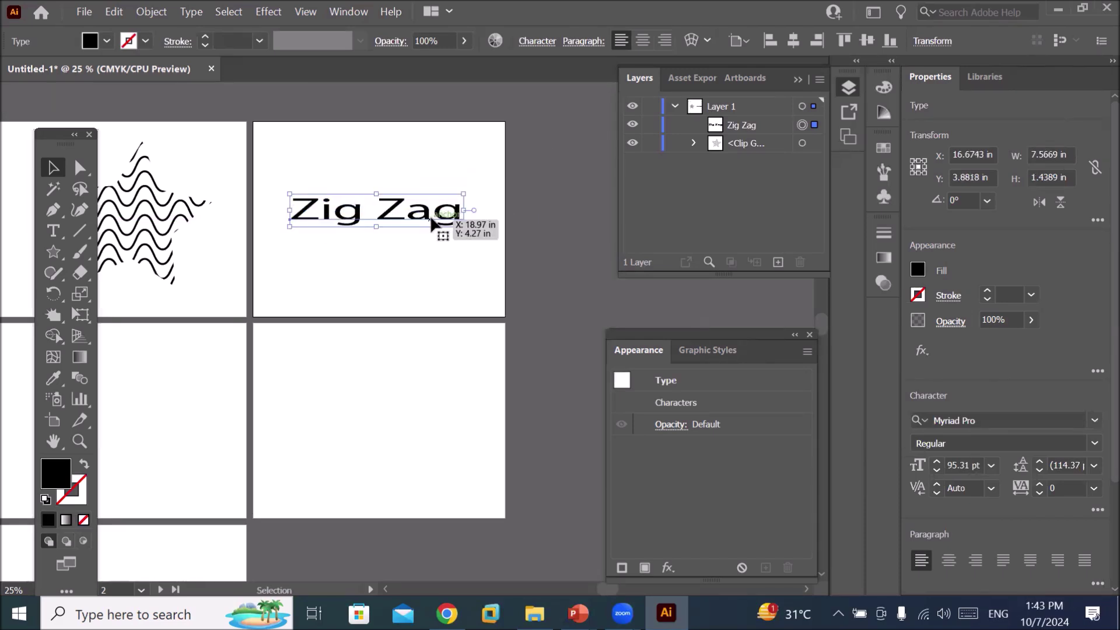
pyautogui.rightClick(432, 220)
pyautogui.click(513, 345)
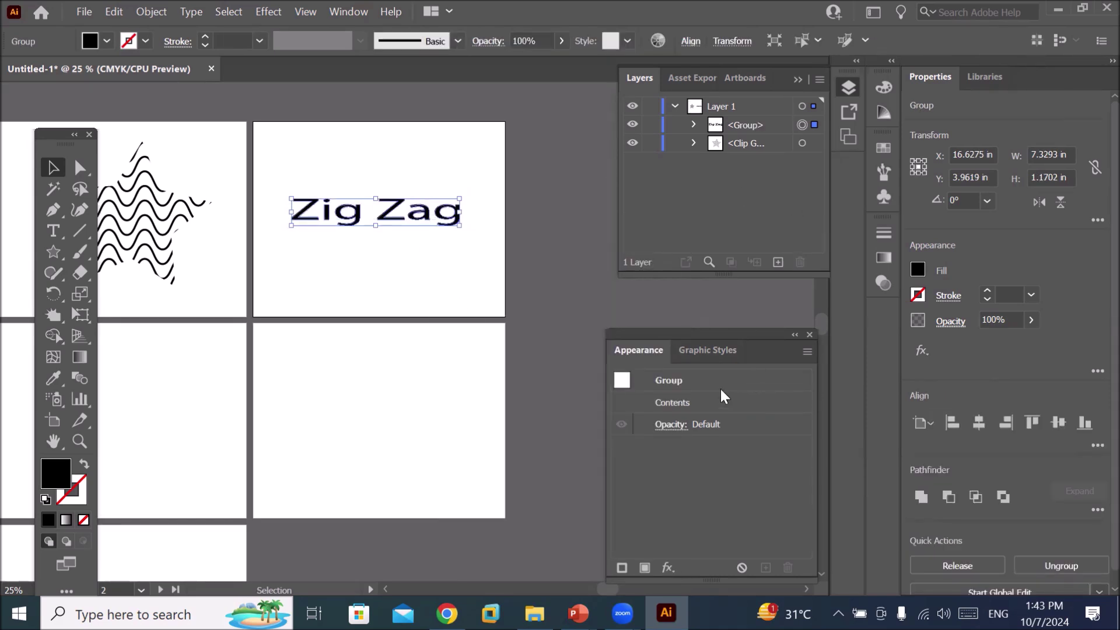
pyautogui.moveTo(670, 345); pyautogui.dragTo(503, 295)
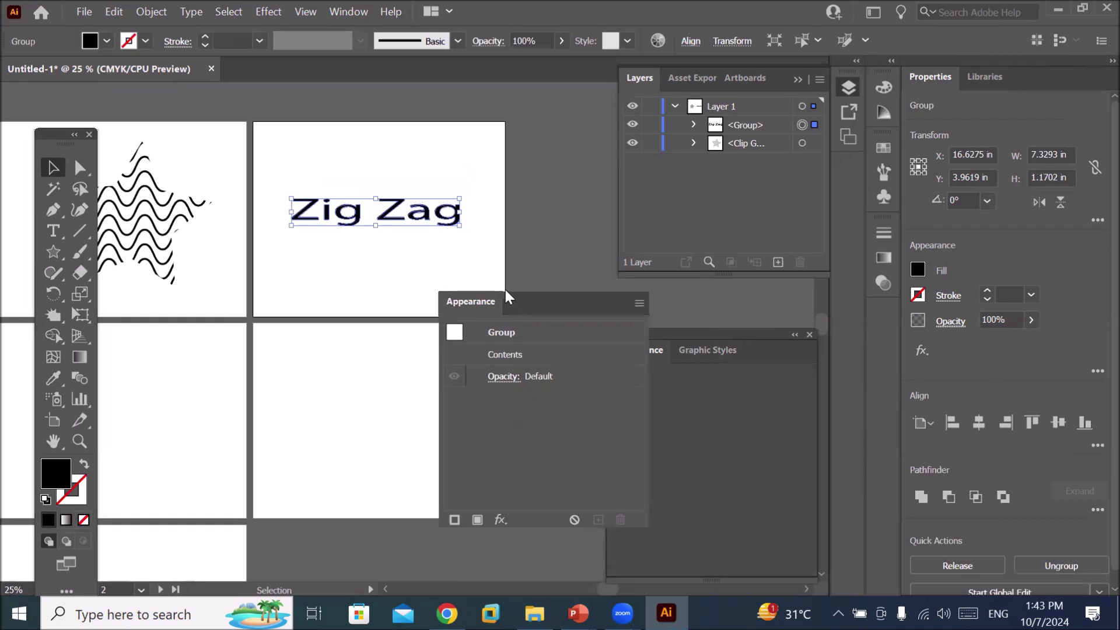
# - Add a smooth Zig Zag effect to the lettering: size 0.07 in, 1 ridge per segment
pyautogui.click(266, 11)
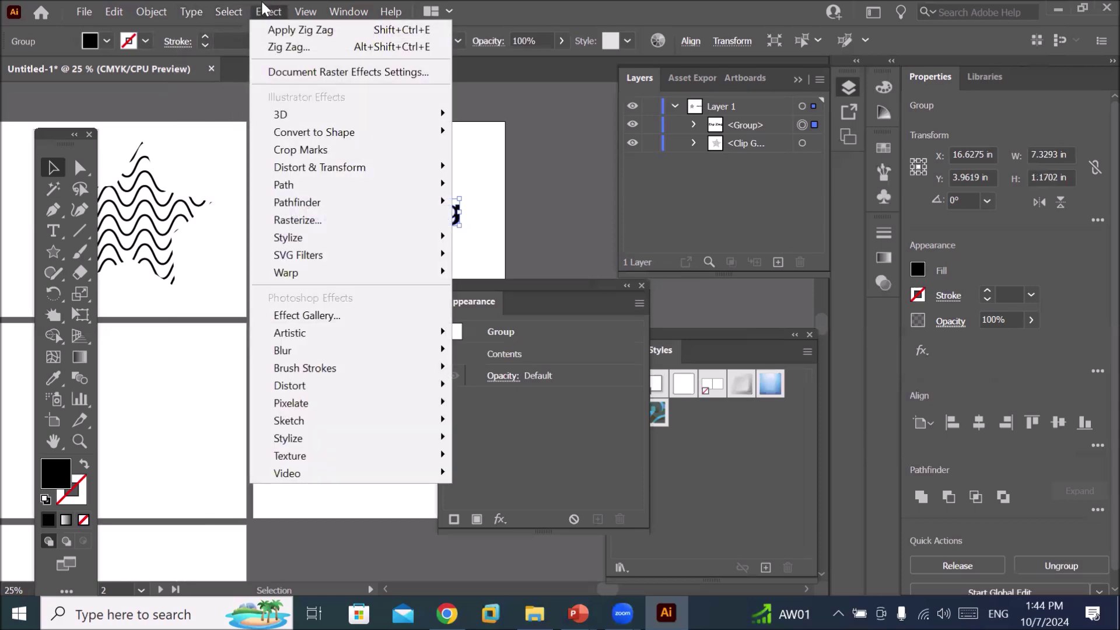
pyautogui.click(262, 11)
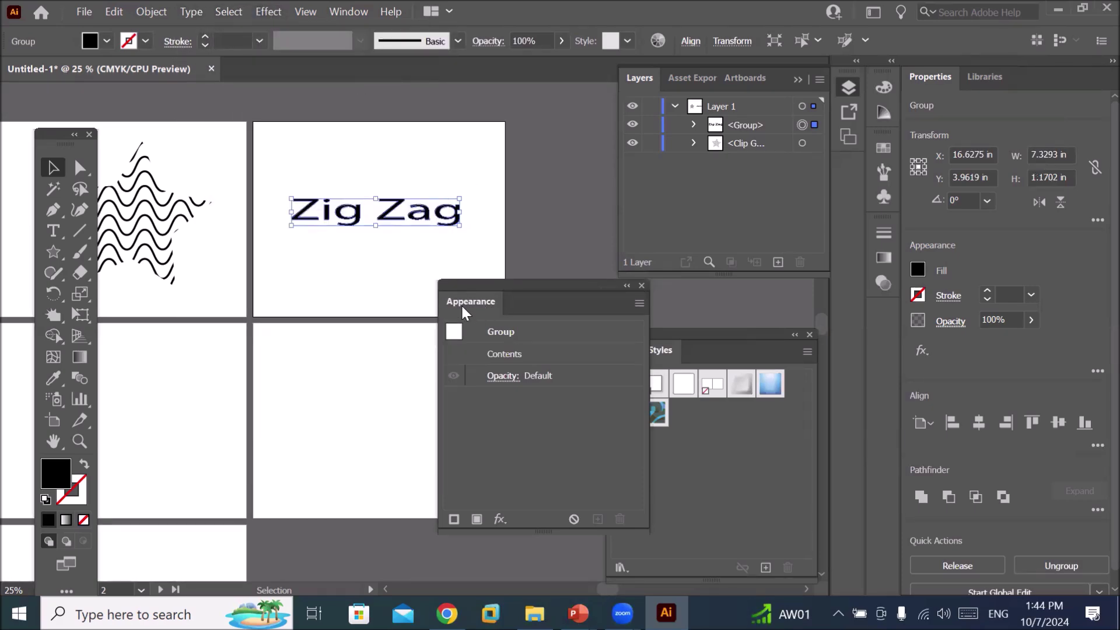
pyautogui.click(500, 520)
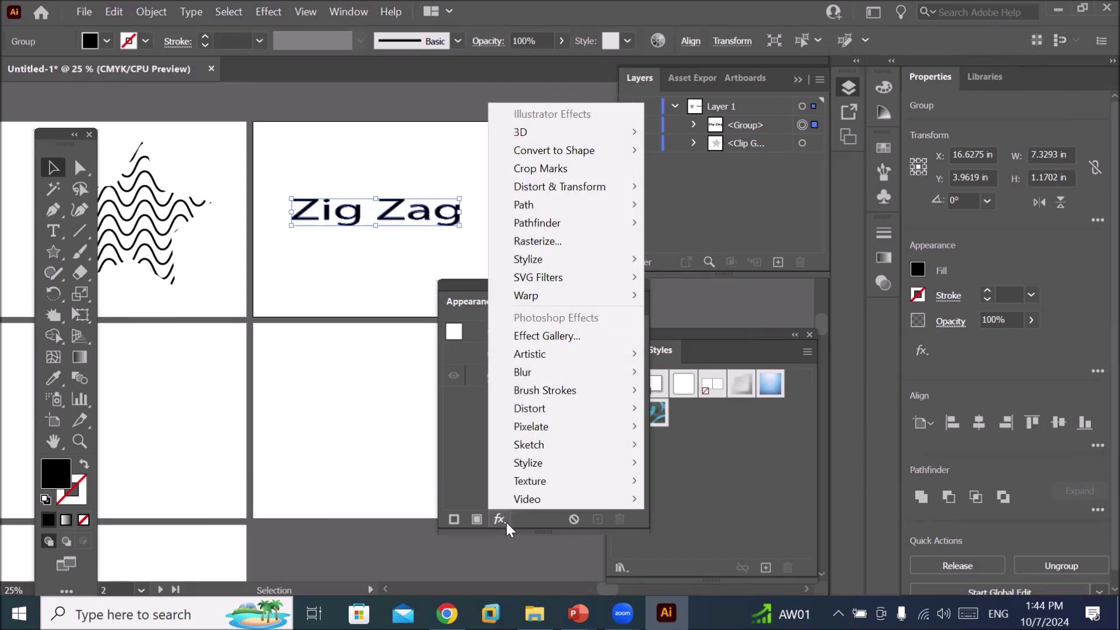
pyautogui.moveTo(560, 187)
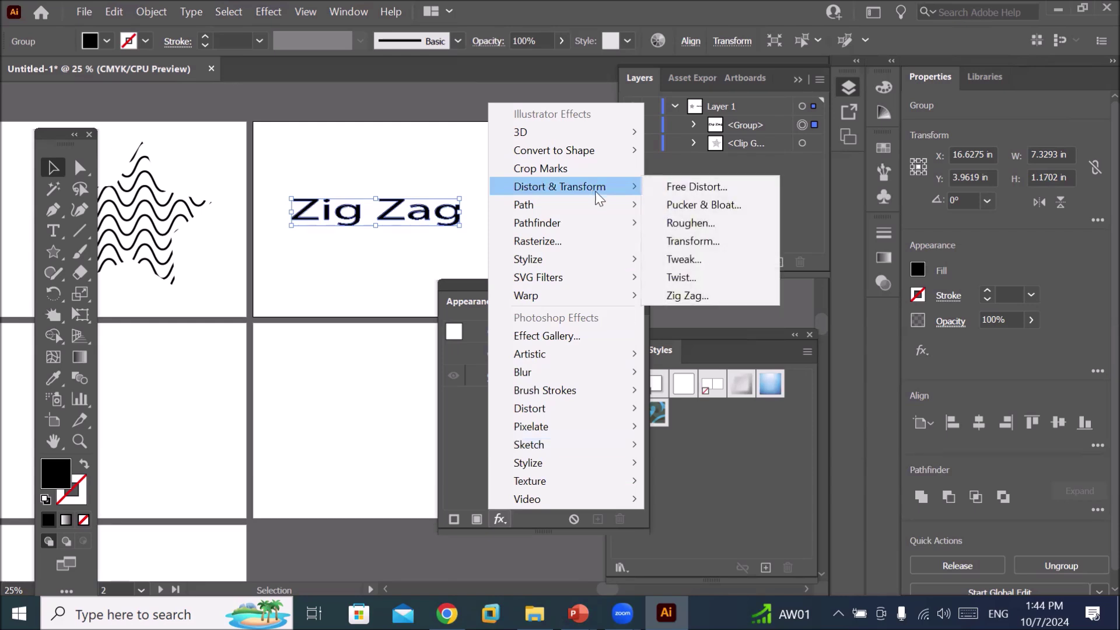
pyautogui.click(719, 295)
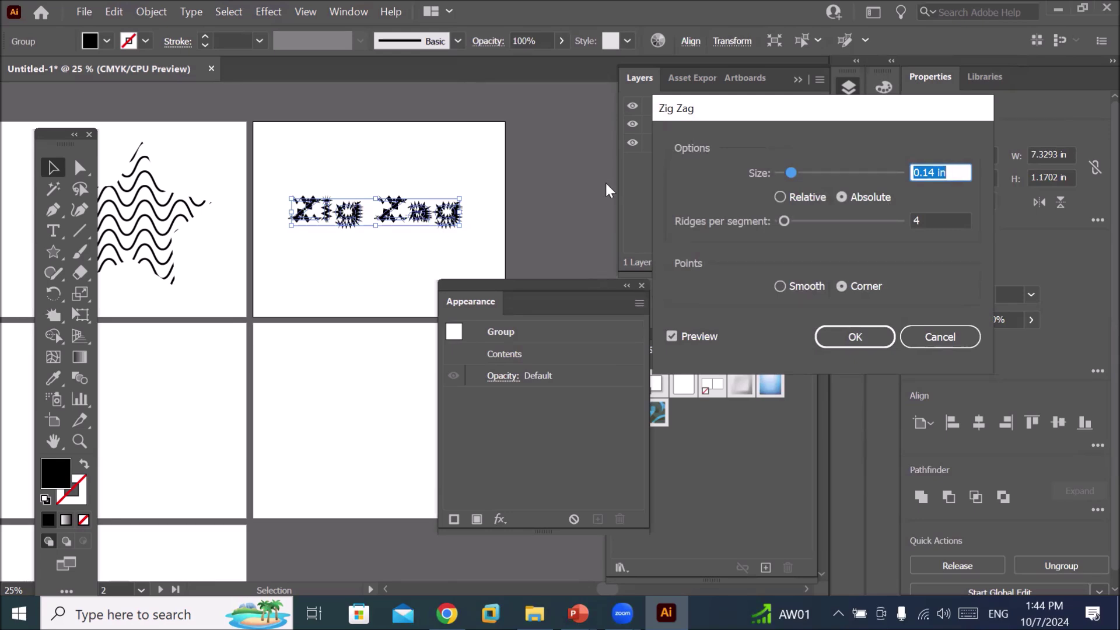
pyautogui.moveTo(783, 219); pyautogui.dragTo(777, 221)
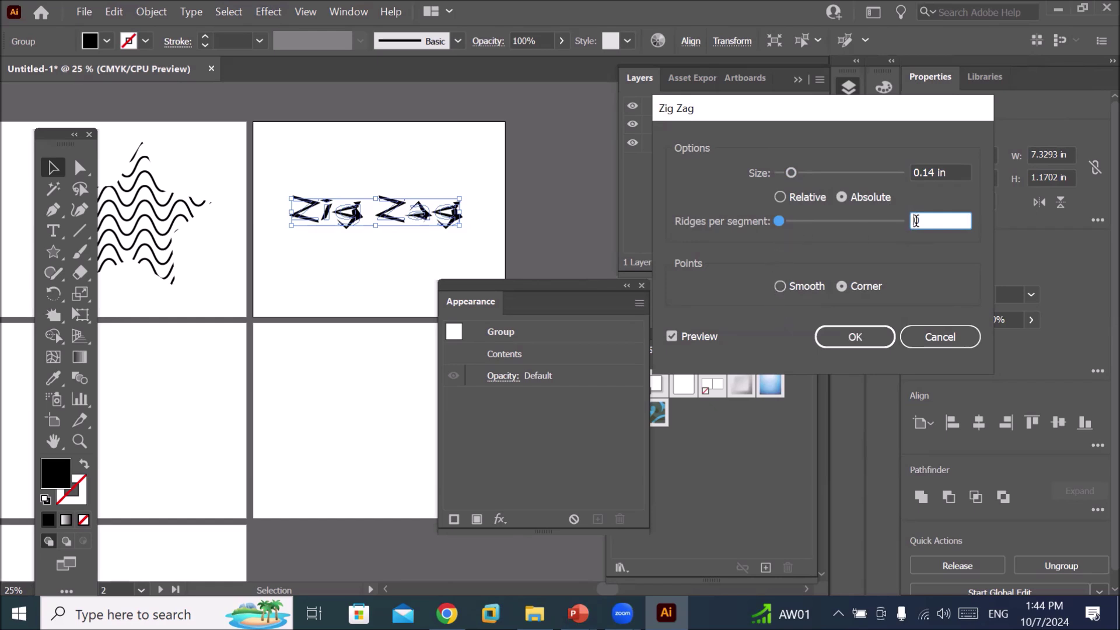
pyautogui.press('Up')
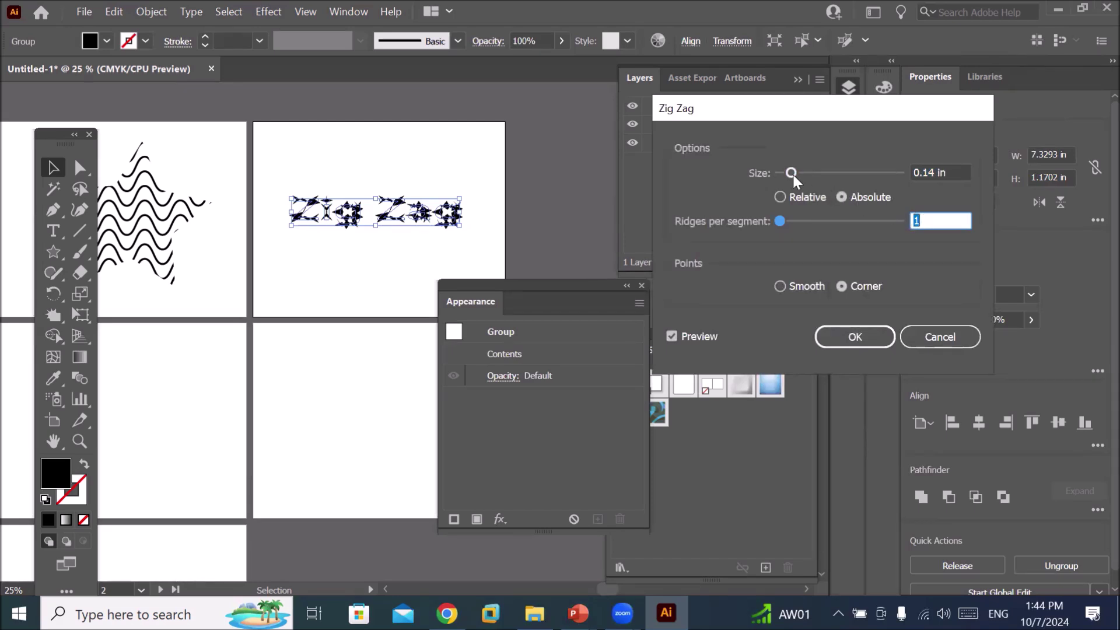
pyautogui.moveTo(791, 173); pyautogui.dragTo(781, 173)
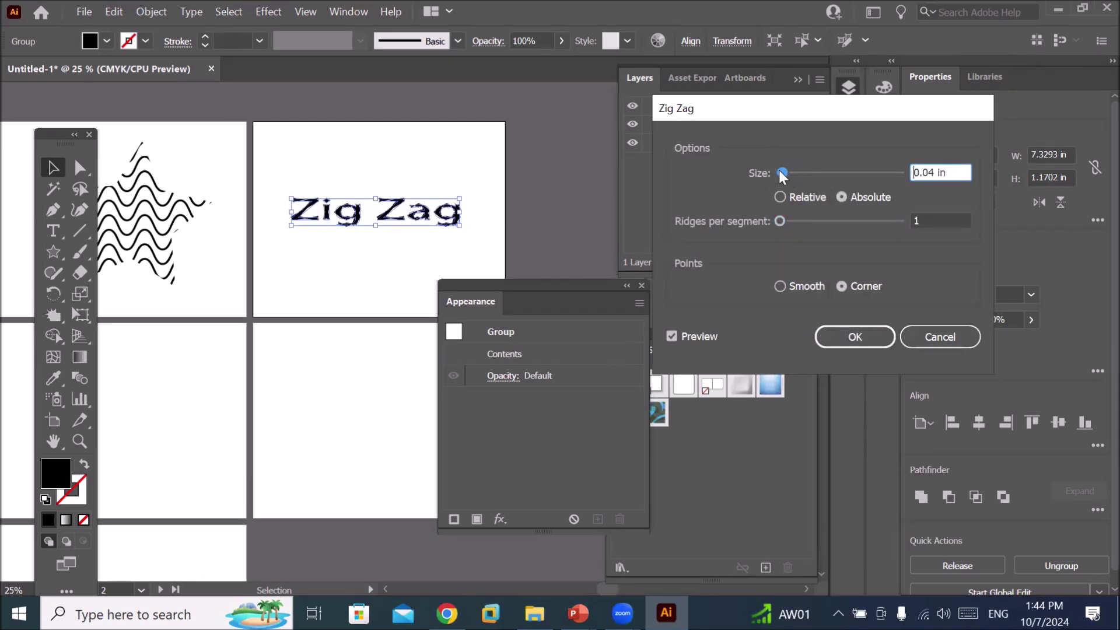
pyautogui.moveTo(783, 173); pyautogui.dragTo(791, 172)
pyautogui.moveTo(791, 173); pyautogui.dragTo(783, 173)
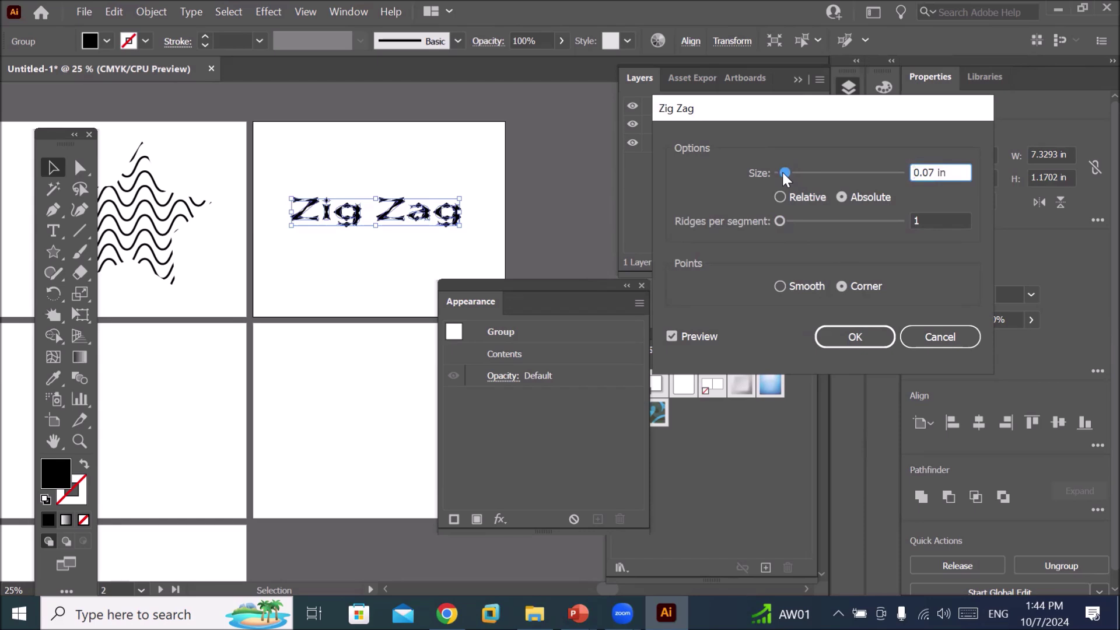
pyautogui.click(810, 288)
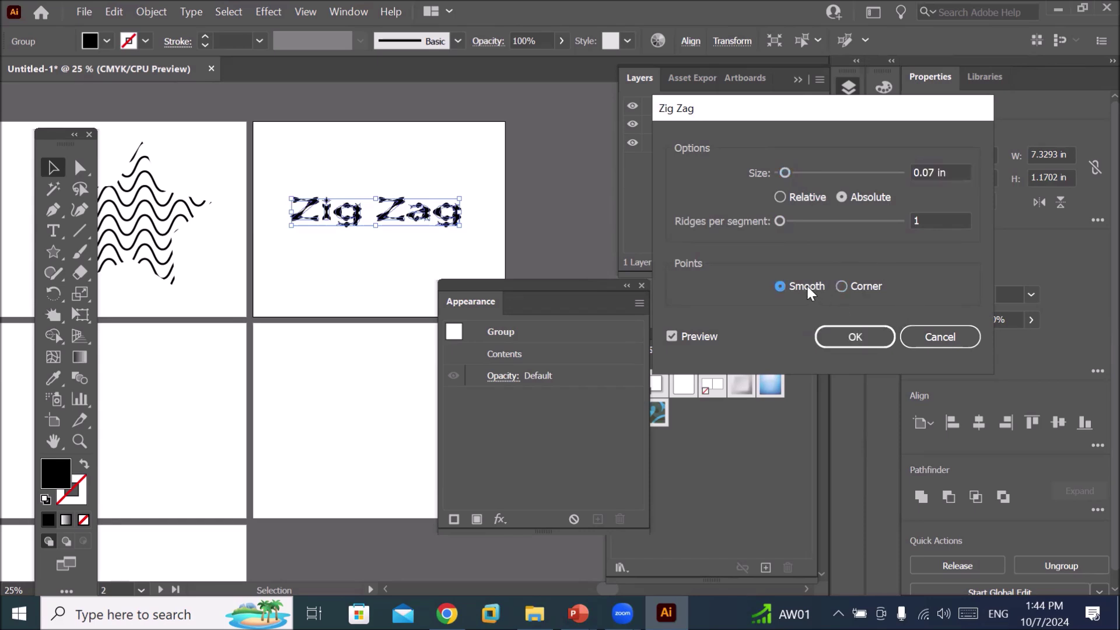
pyautogui.click(824, 336)
# - Move the Zig Zag lettering to the top of the second artboard
pyautogui.scroll(3, 319, 202)
pyautogui.scroll(1, 320, 201)
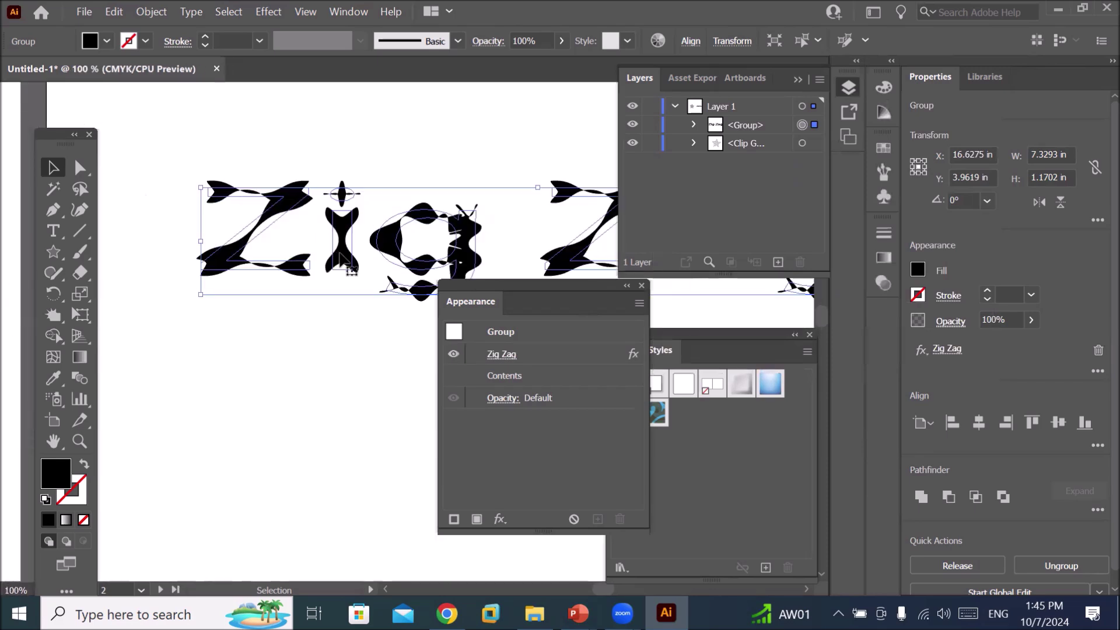
pyautogui.scroll(1, 361, 269)
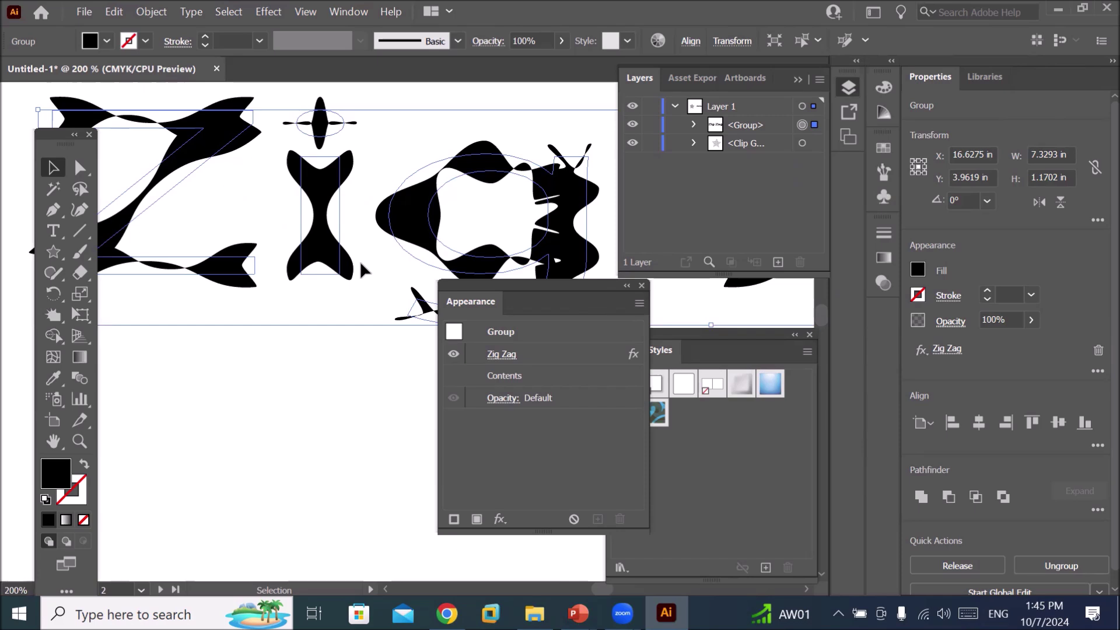
pyautogui.scroll(-1, 361, 268)
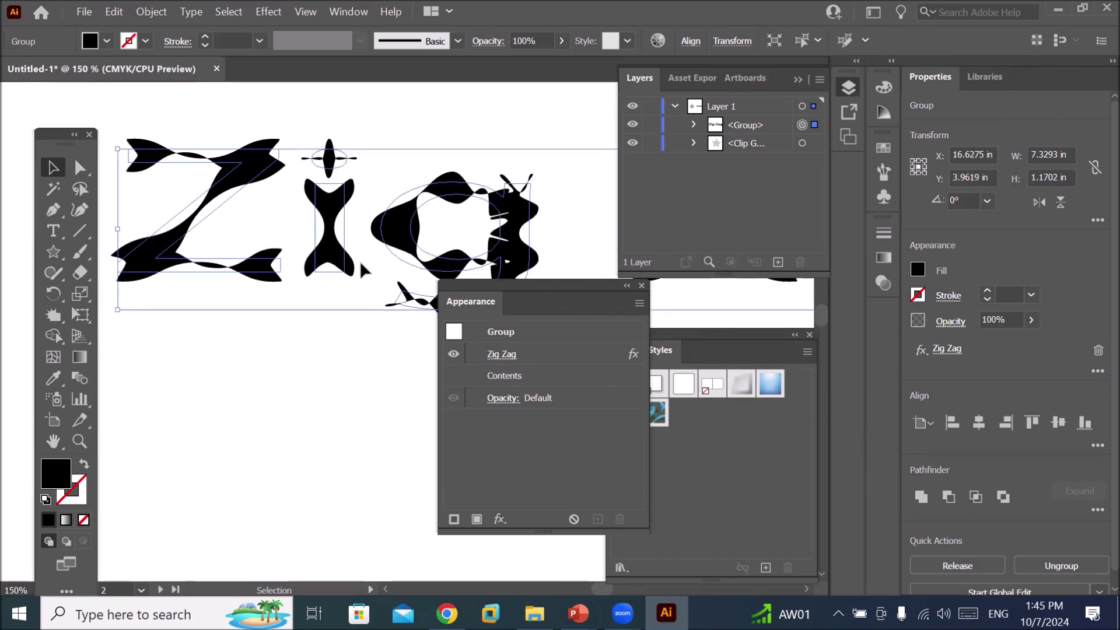
pyautogui.scroll(-2, 361, 269)
pyautogui.scroll(-1, 361, 268)
pyautogui.scroll(-1, 361, 268)
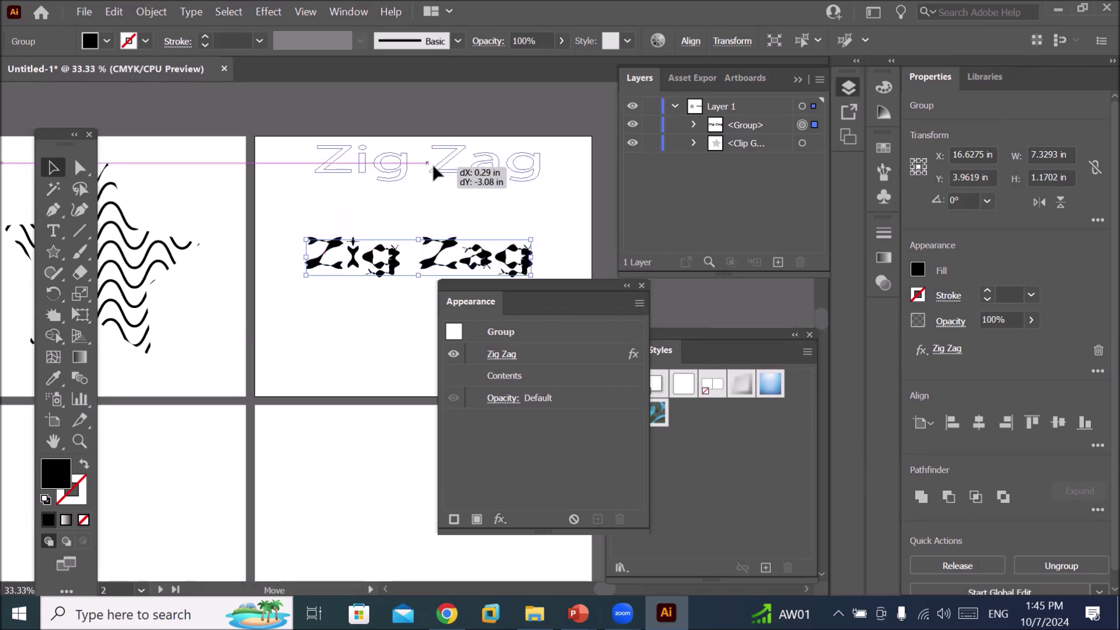
pyautogui.moveTo(430, 255); pyautogui.dragTo(440, 161)
pyautogui.moveTo(504, 283); pyautogui.dragTo(406, 386)
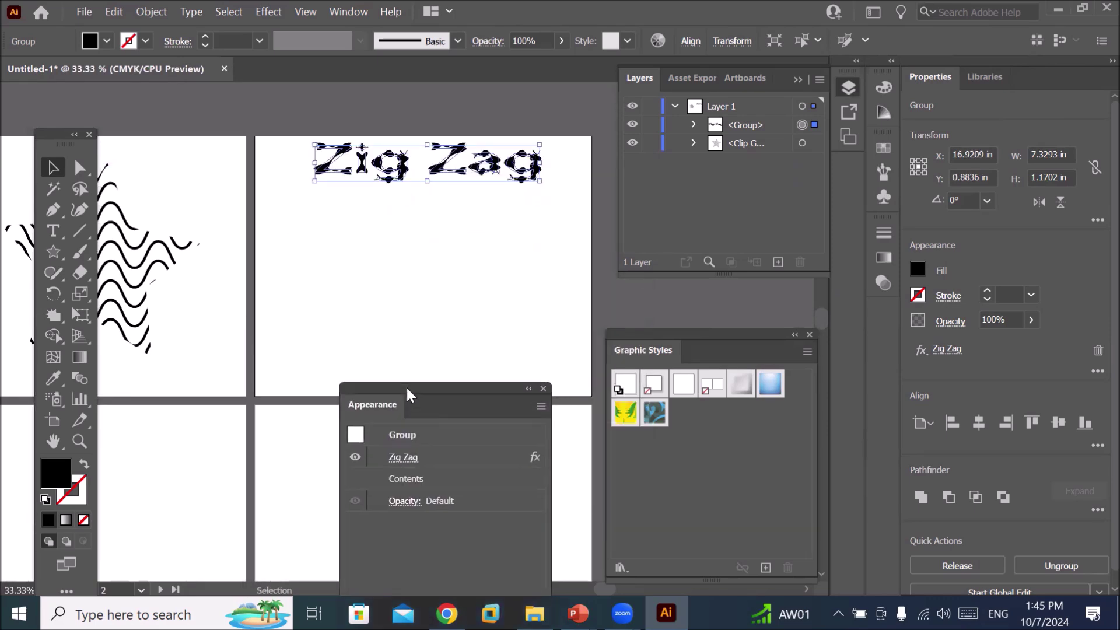
# - Draw a large black circle below the lettering with the Ellipse Tool and add a Zig Zag distortion
pyautogui.click(61, 250)
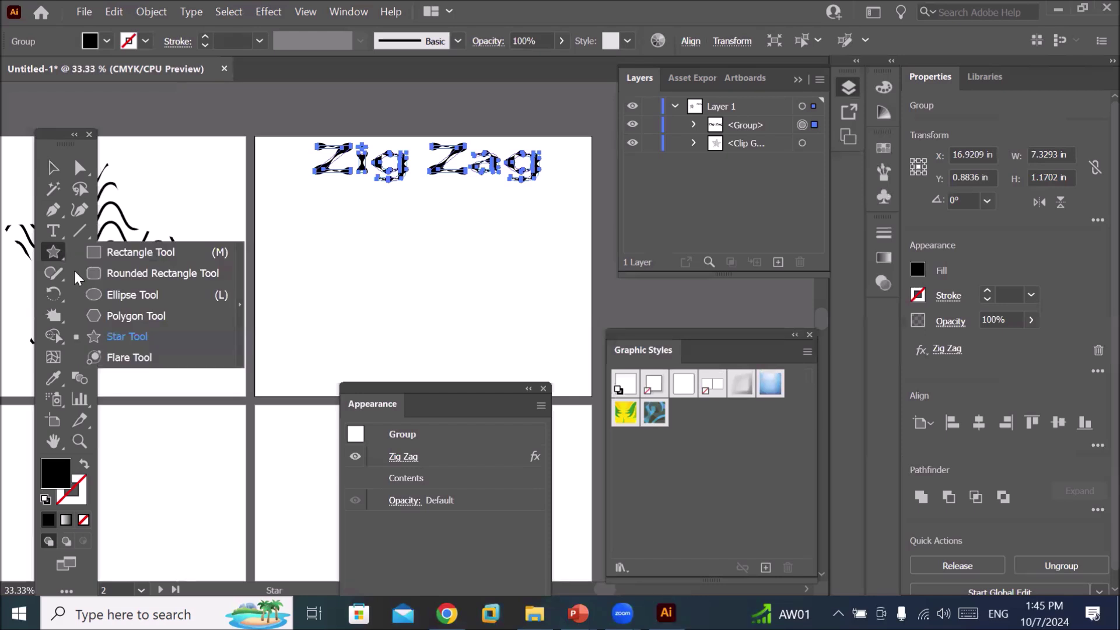
pyautogui.click(131, 291)
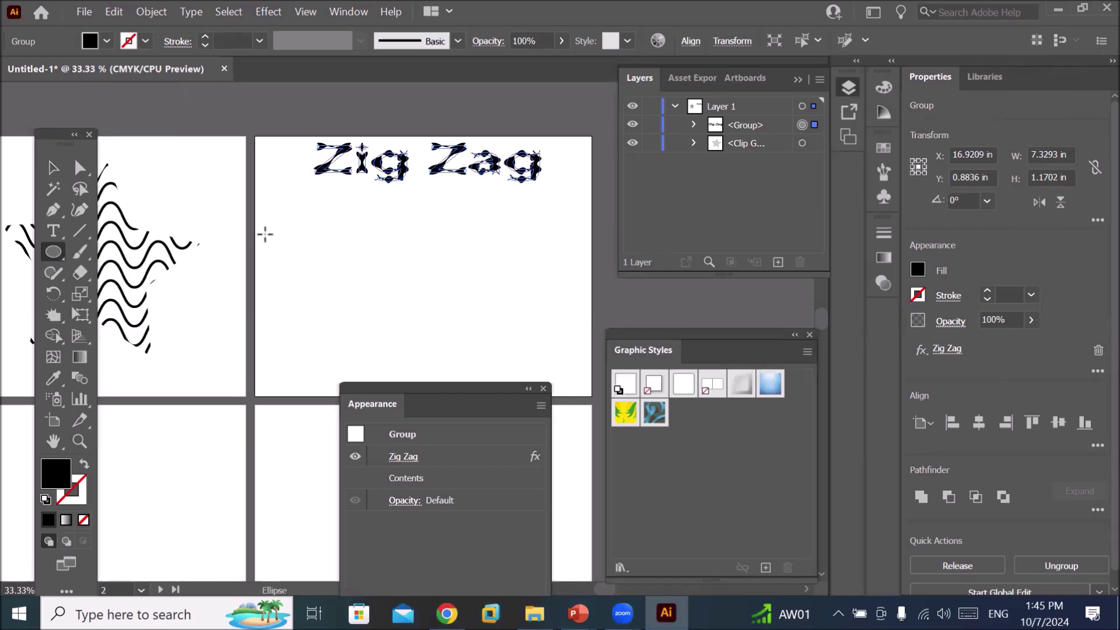
pyautogui.moveTo(358, 199)
pyautogui.mouseDown()
pyautogui.moveTo(466, 270)
pyautogui.moveTo(515, 355)
pyautogui.mouseUp()
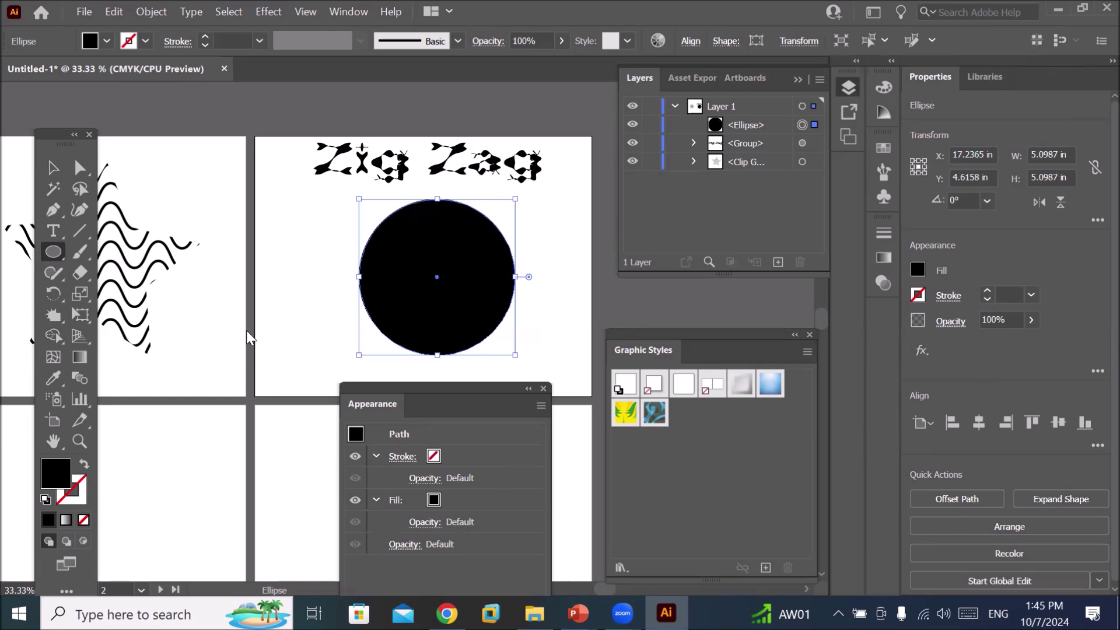
pyautogui.moveTo(390, 390); pyautogui.dragTo(166, 213)
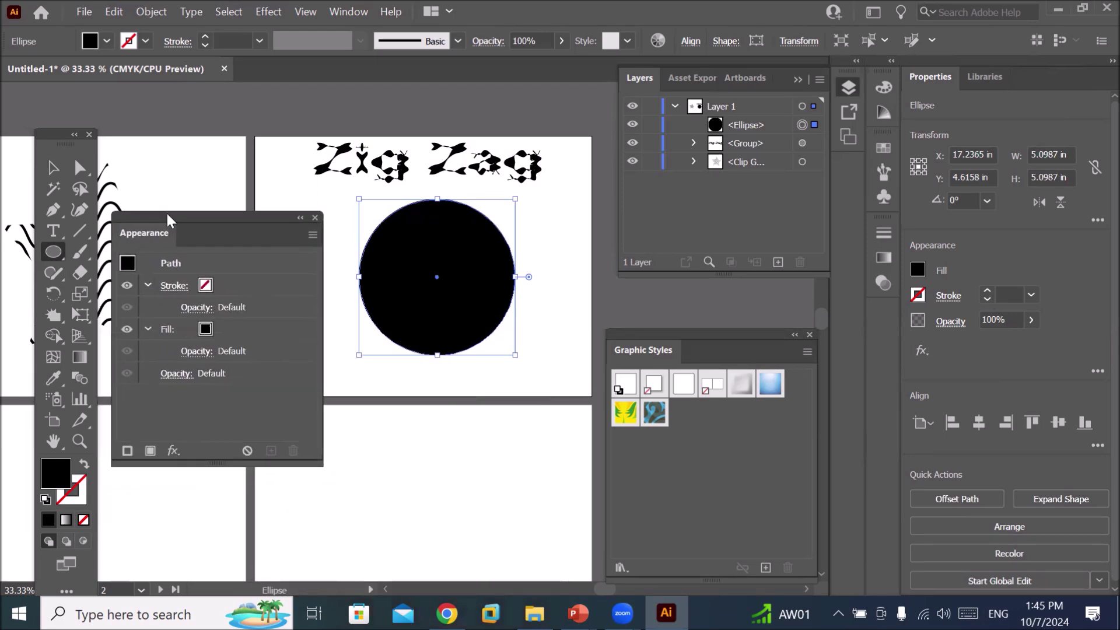
pyautogui.click(177, 445)
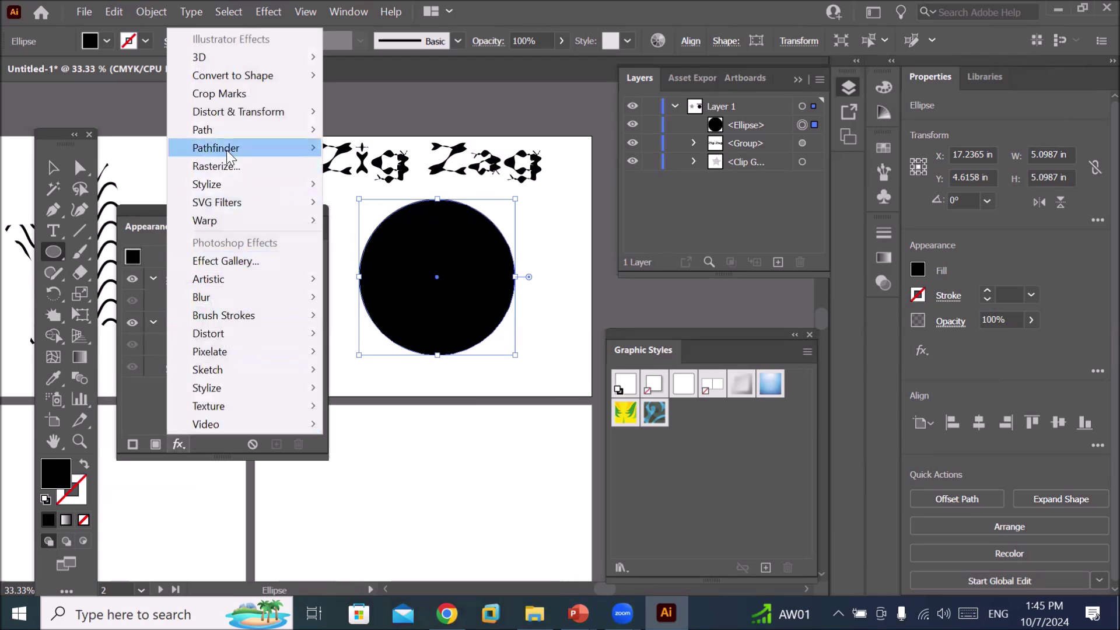
pyautogui.moveTo(238, 111)
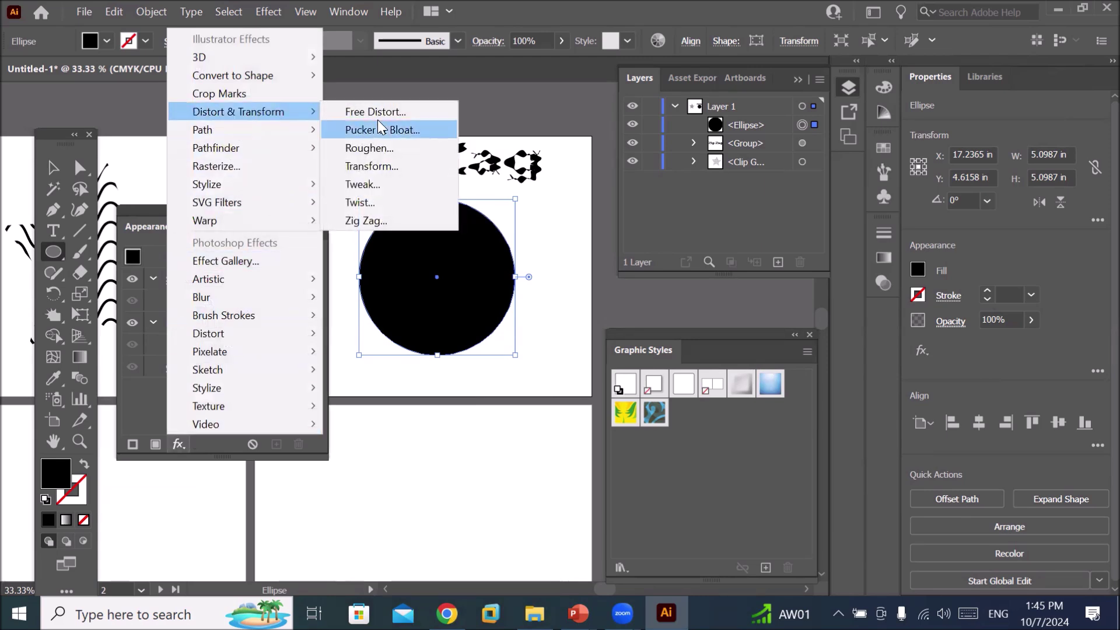
pyautogui.click(405, 222)
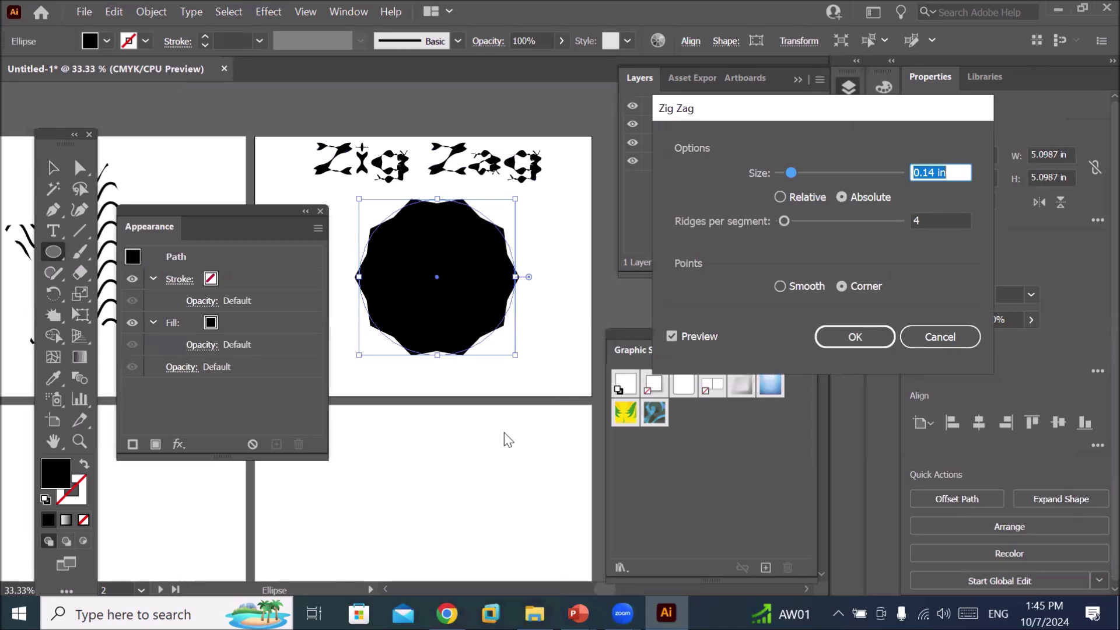
# - Preview a sharp-cornered Zig Zag edge on the circle at 0.11 in size and 25 ridges
pyautogui.moveTo(790, 173)
pyautogui.mouseDown()
pyautogui.moveTo(880, 173)
pyautogui.moveTo(808, 175)
pyautogui.mouseUp()
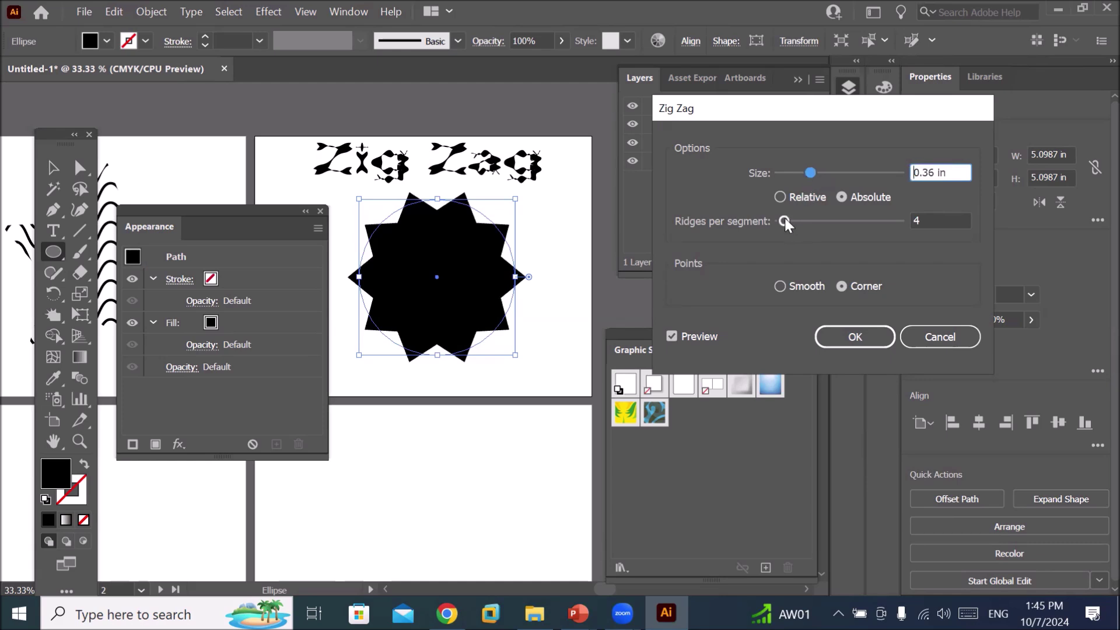
pyautogui.moveTo(785, 221); pyautogui.dragTo(833, 222)
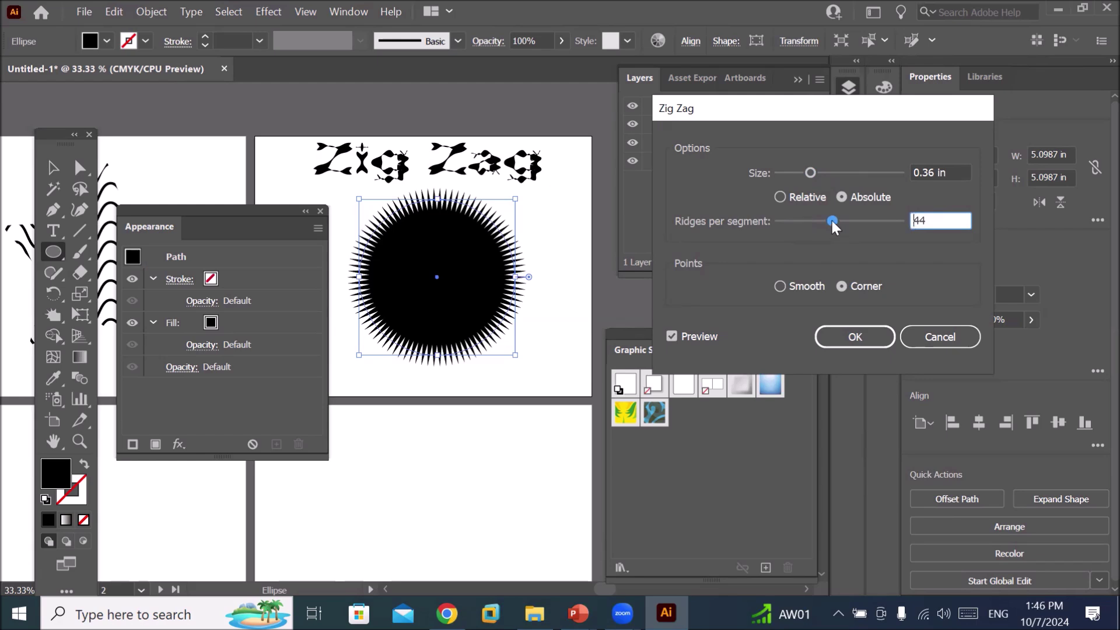
pyautogui.moveTo(812, 178); pyautogui.dragTo(788, 180)
pyautogui.moveTo(829, 221)
pyautogui.mouseDown()
pyautogui.moveTo(853, 221)
pyautogui.moveTo(808, 221)
pyautogui.mouseUp()
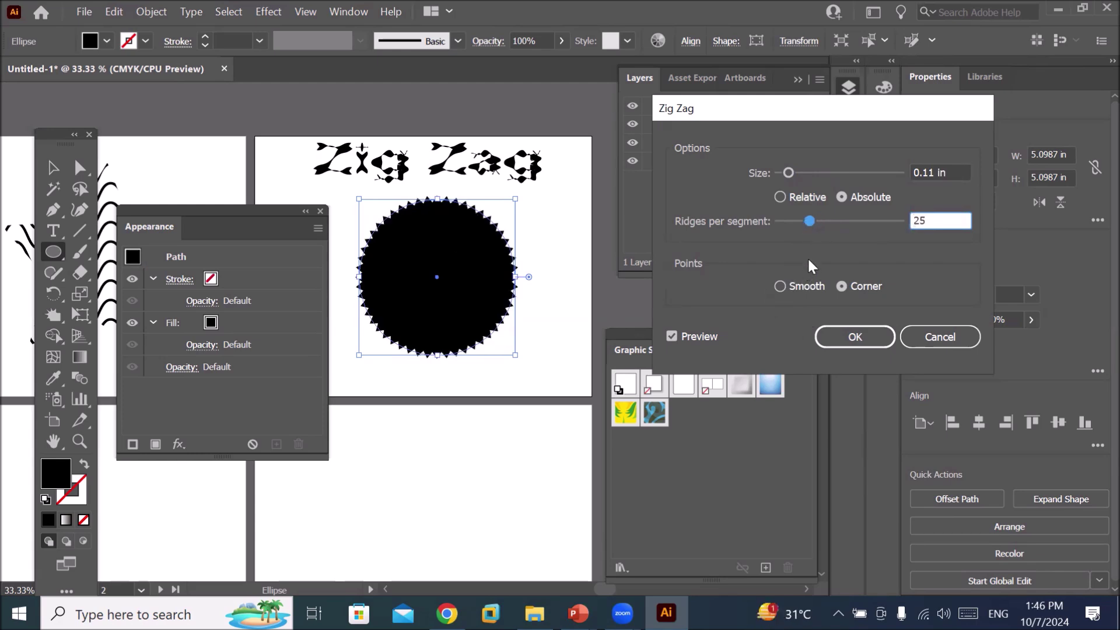
# - Apply the circle's Zig Zag with smooth points, 0.28 in size and fewer ridges
pyautogui.click(798, 284)
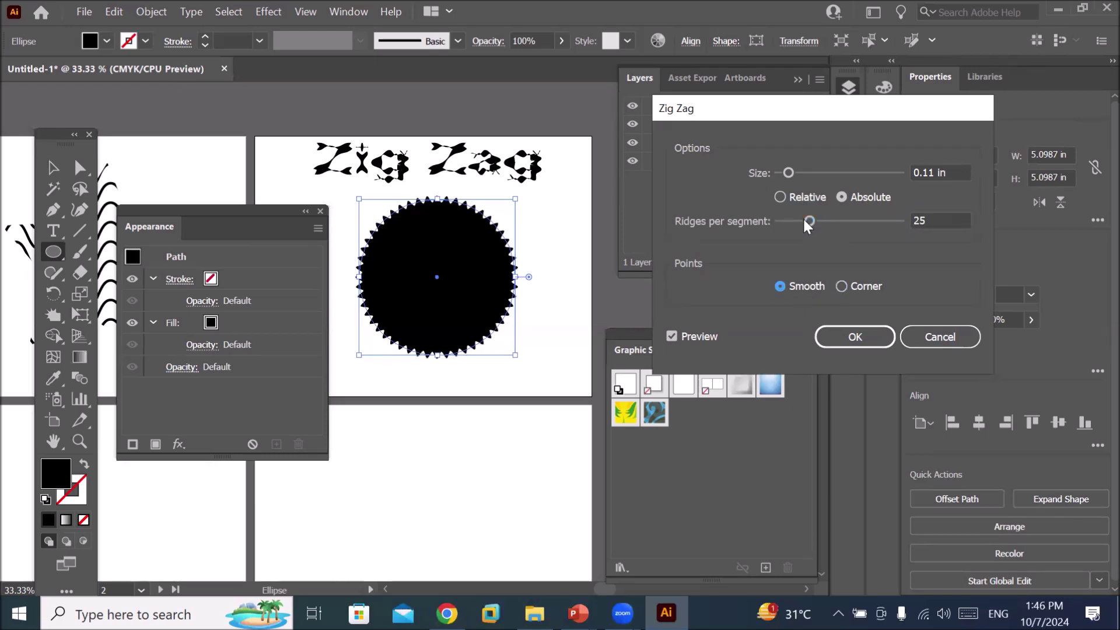
pyautogui.moveTo(805, 220); pyautogui.dragTo(797, 221)
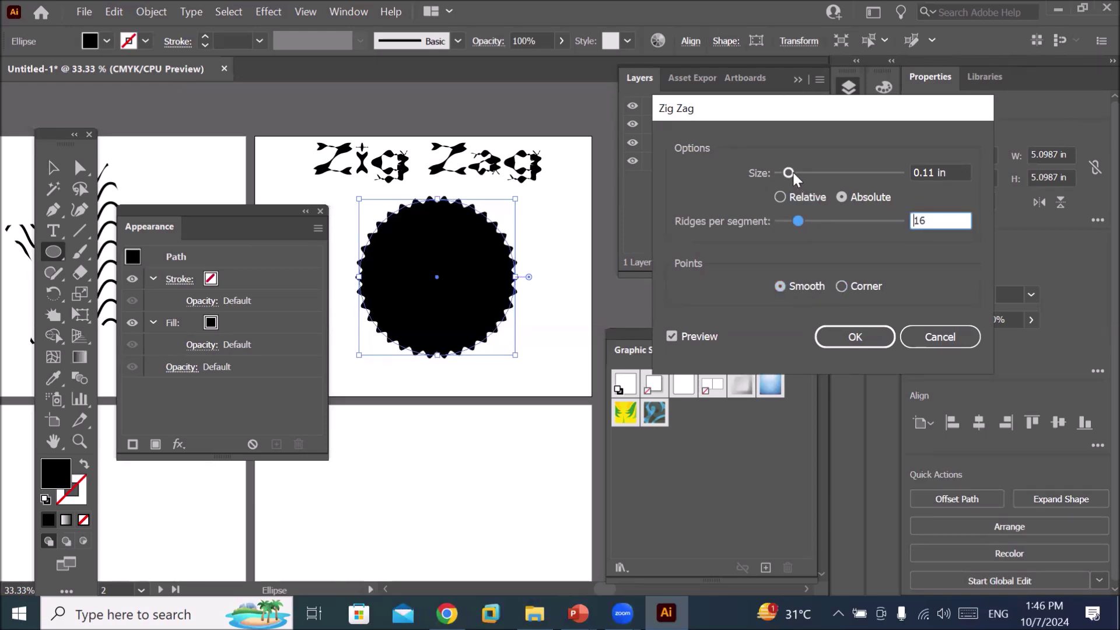
pyautogui.moveTo(788, 173); pyautogui.dragTo(804, 173)
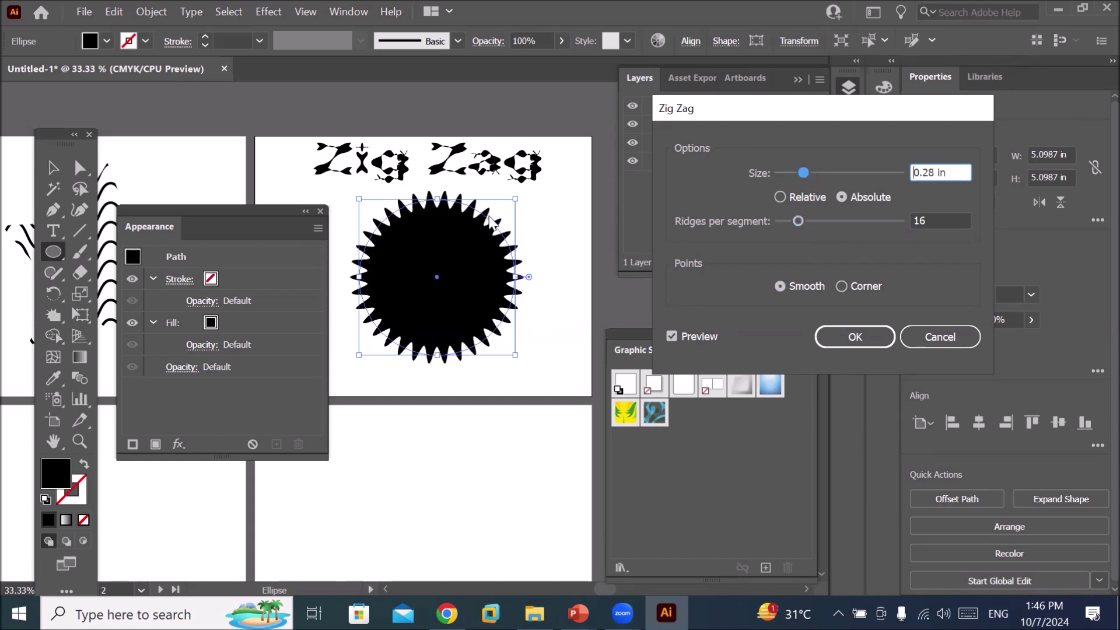
pyautogui.click(856, 287)
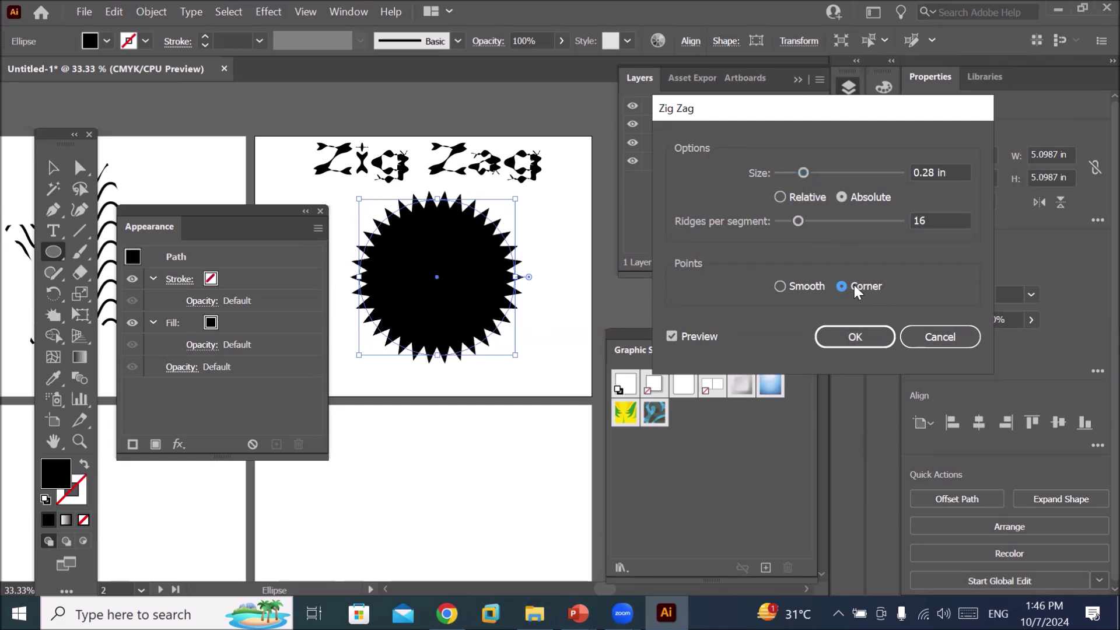
pyautogui.click(785, 286)
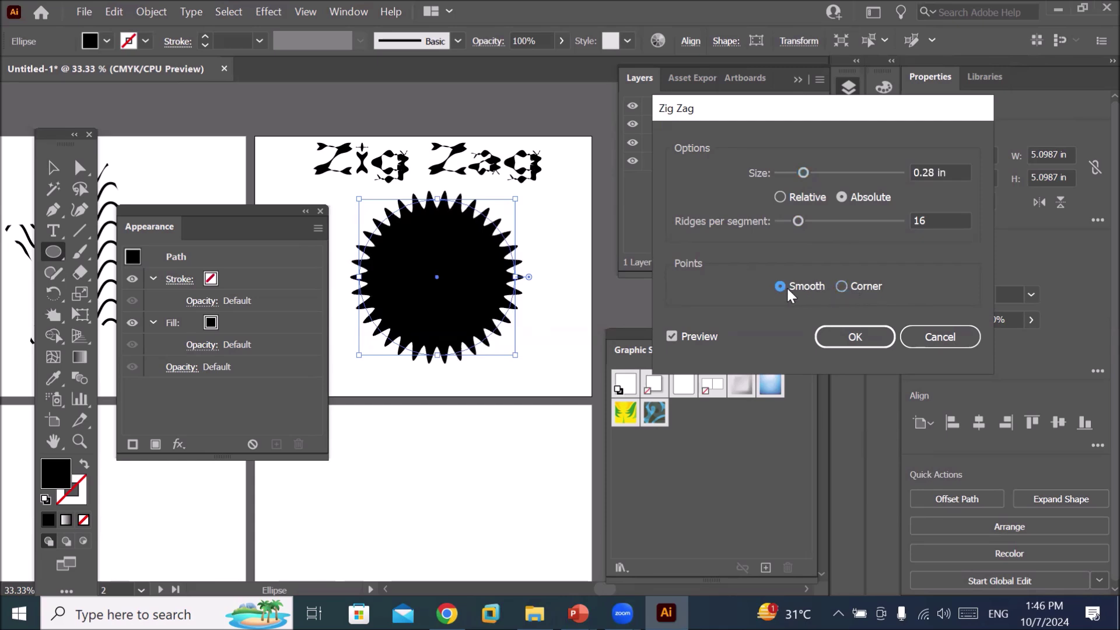
pyautogui.click(842, 287)
pyautogui.click(793, 287)
pyautogui.moveTo(800, 222)
pyautogui.mouseDown()
pyautogui.moveTo(812, 219)
pyautogui.moveTo(788, 221)
pyautogui.mouseUp()
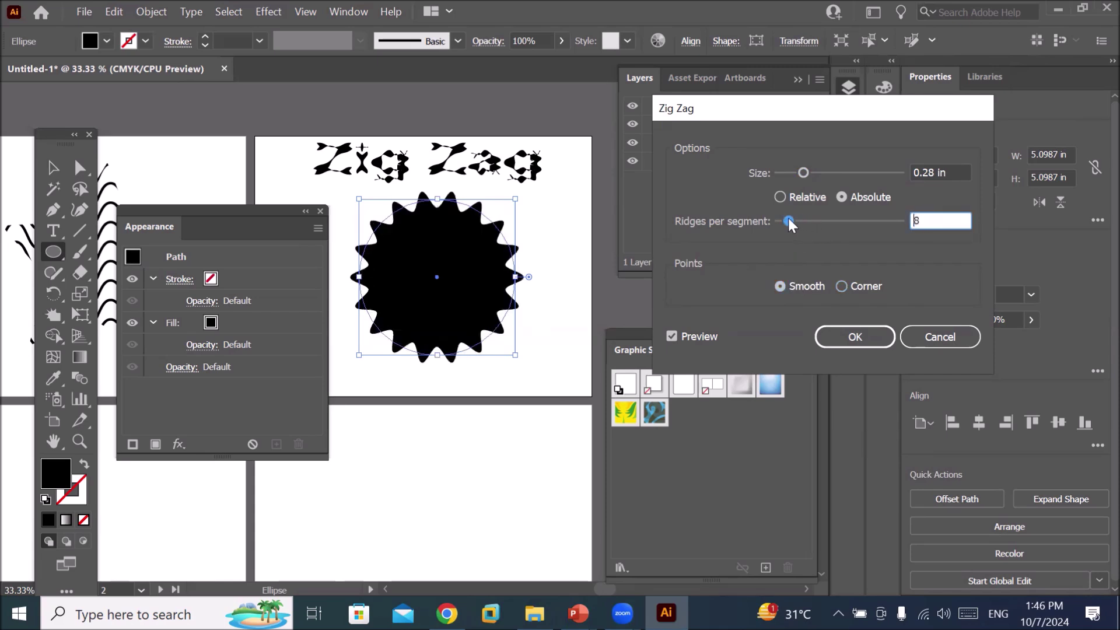
pyautogui.click(854, 338)
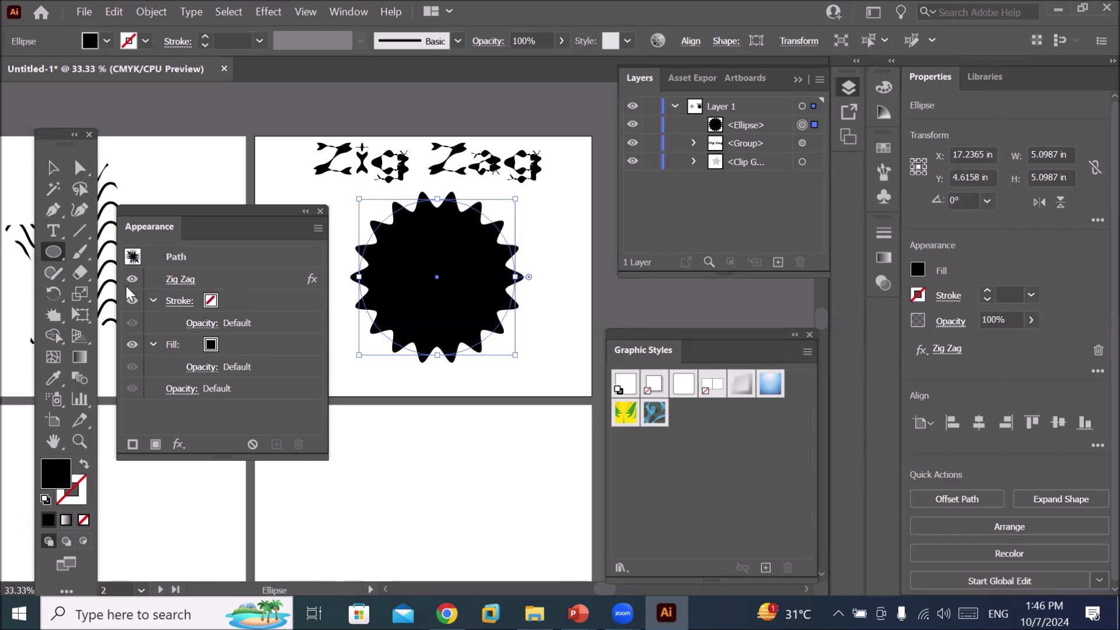
pyautogui.click(54, 232)
# - Type 'Big Sale' on the circle in white, then enlarge and centre it
pyautogui.click(400, 252)
pyautogui.write('B')
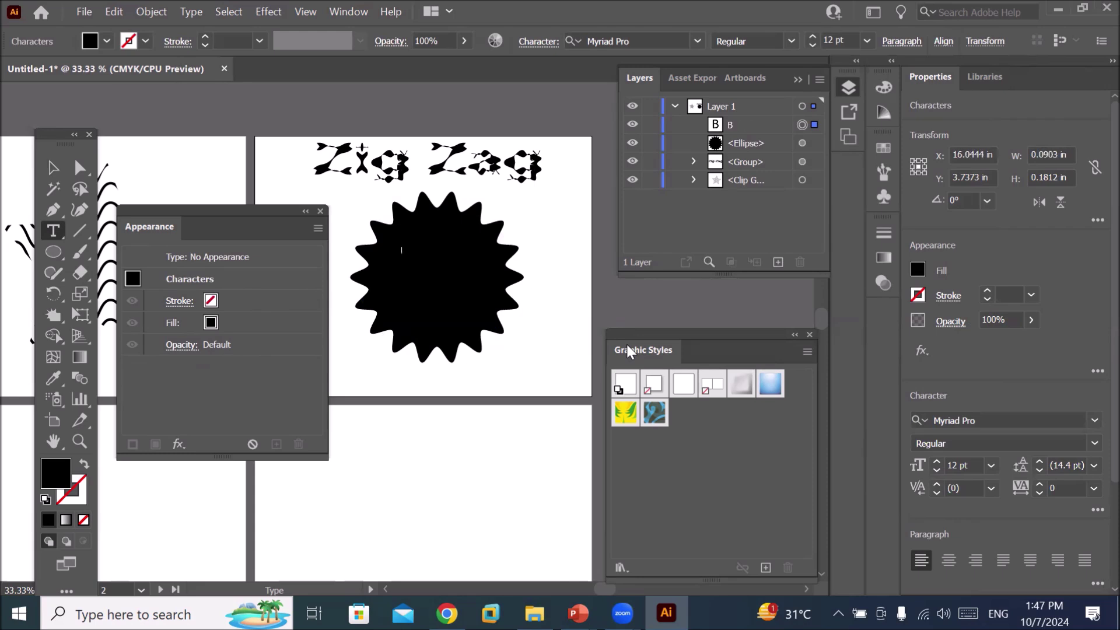
pyautogui.write('ig')
pyautogui.click(54, 230)
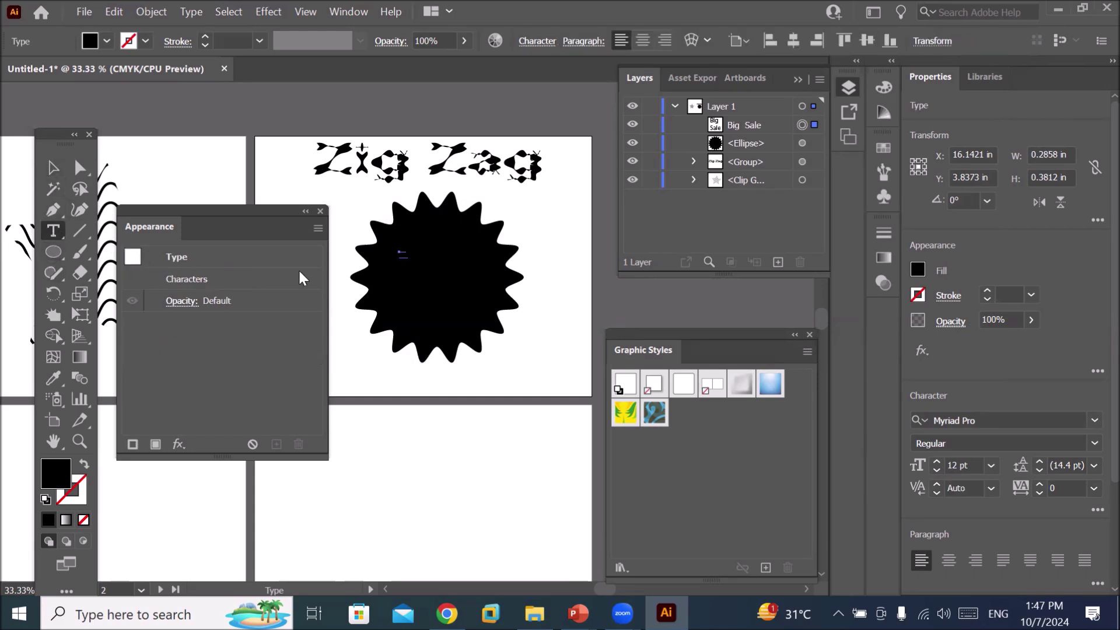
pyautogui.click(402, 248)
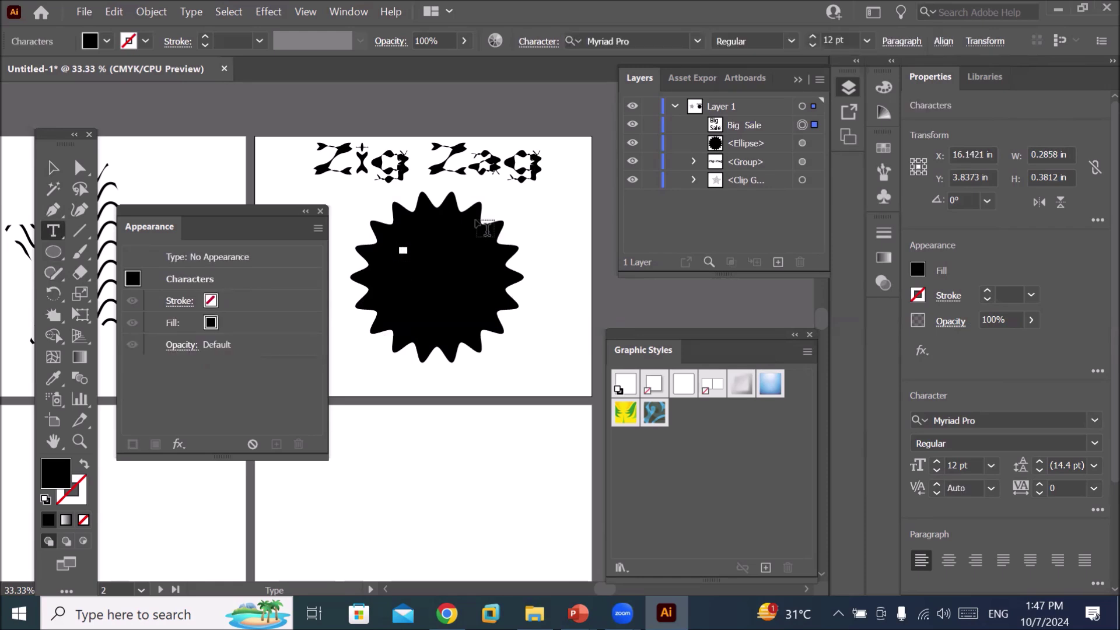
pyautogui.click(92, 40)
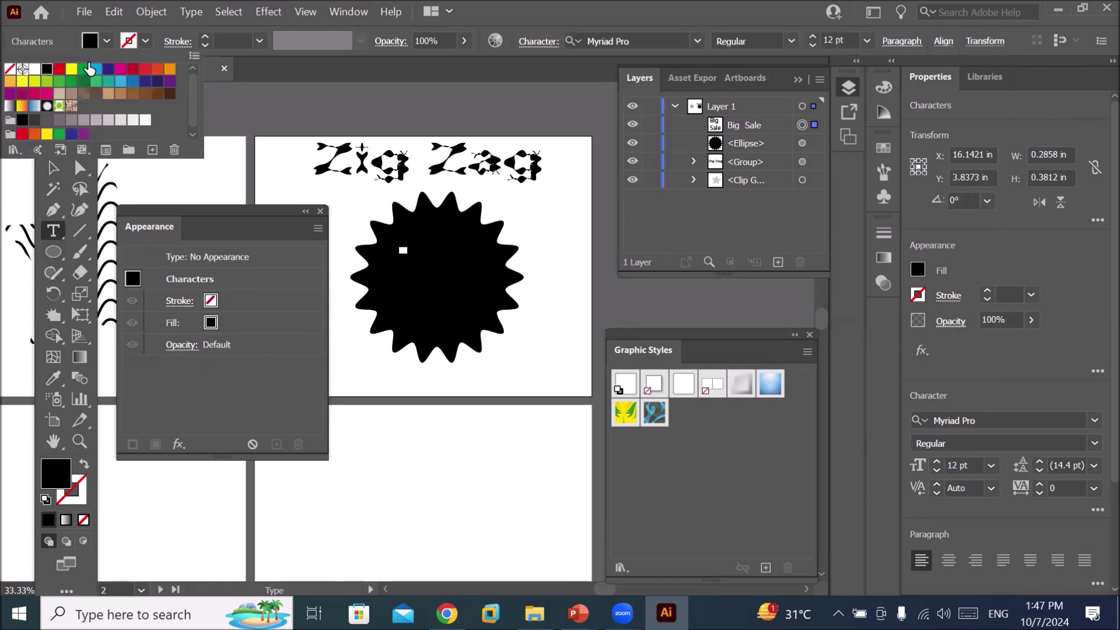
pyautogui.click(35, 69)
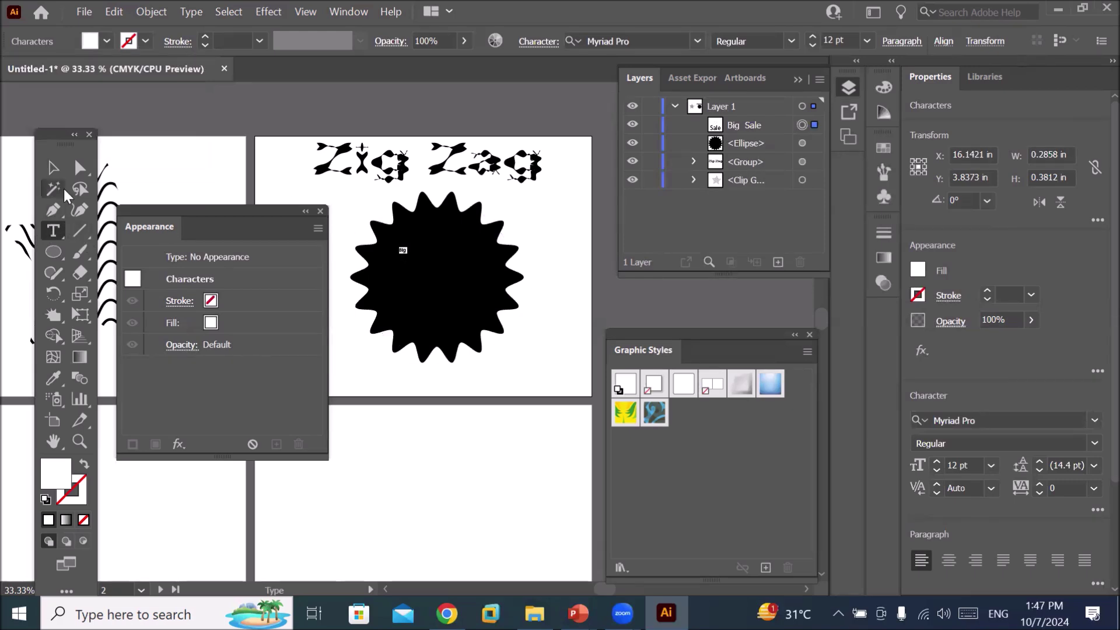
pyautogui.click(52, 168)
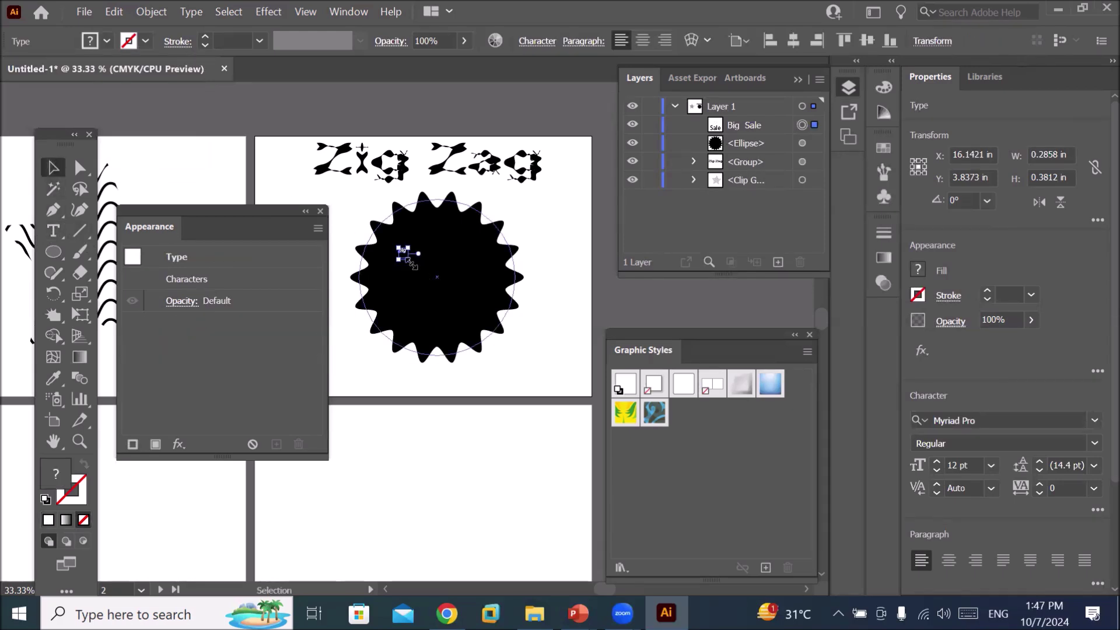
pyautogui.moveTo(411, 263); pyautogui.dragTo(516, 348)
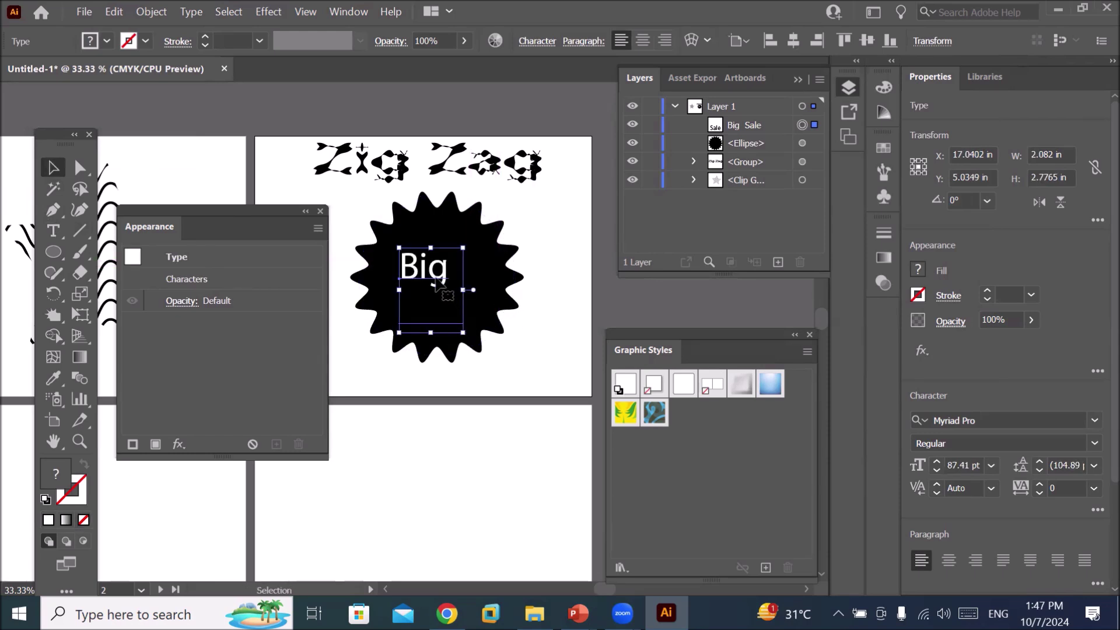
pyautogui.moveTo(437, 284); pyautogui.dragTo(458, 264)
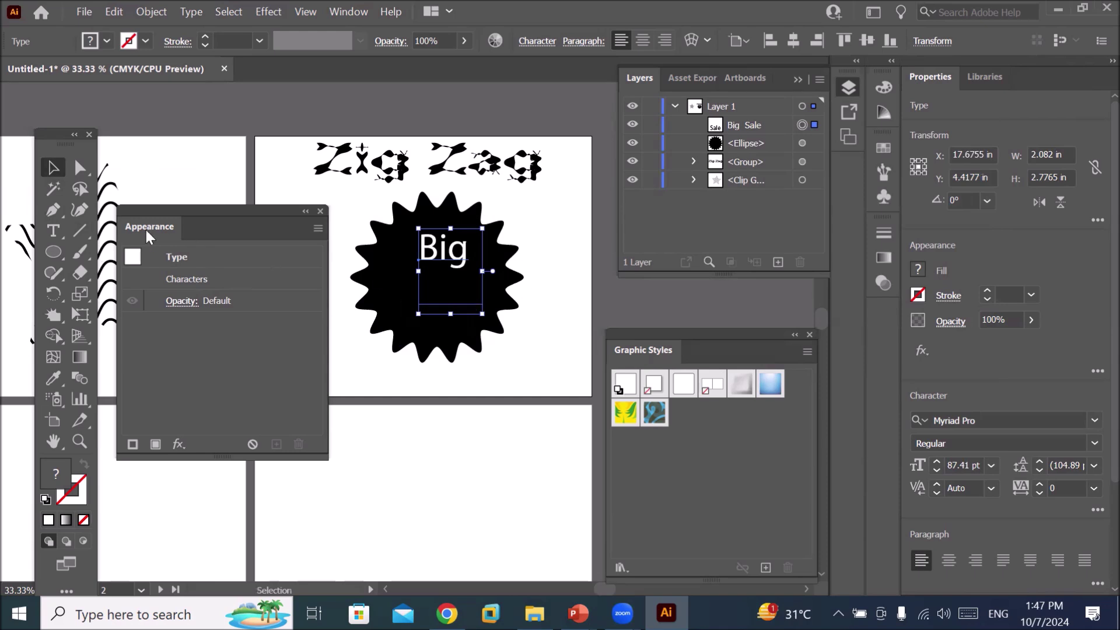
pyautogui.click(53, 231)
# - Recolour the word 'Sale' red
pyautogui.doubleClick(455, 292)
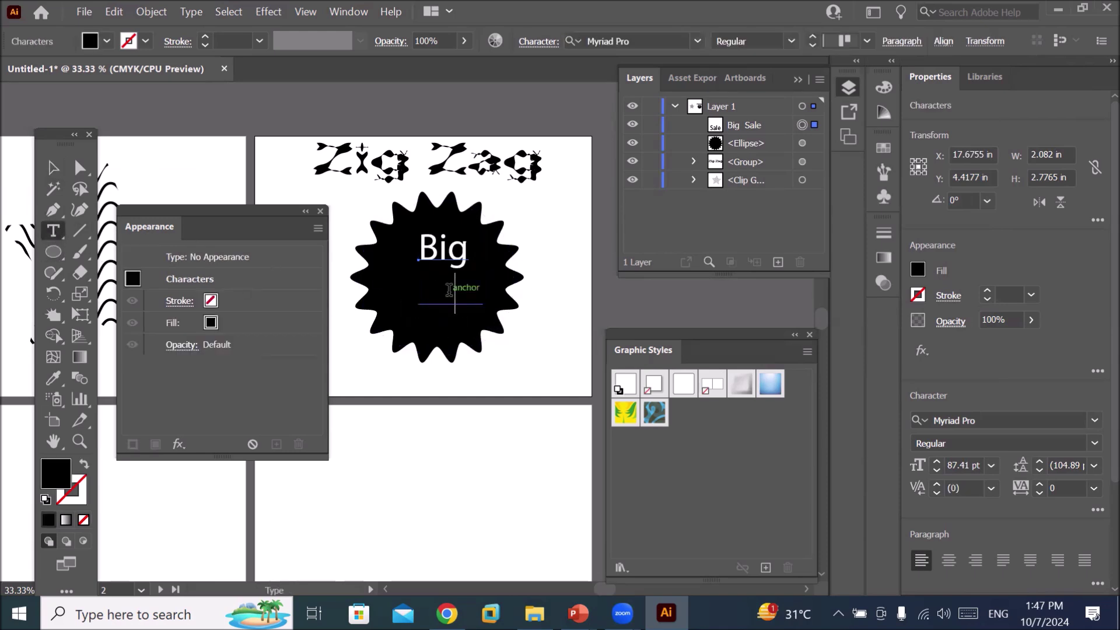
pyautogui.click(105, 40)
pyautogui.click(71, 71)
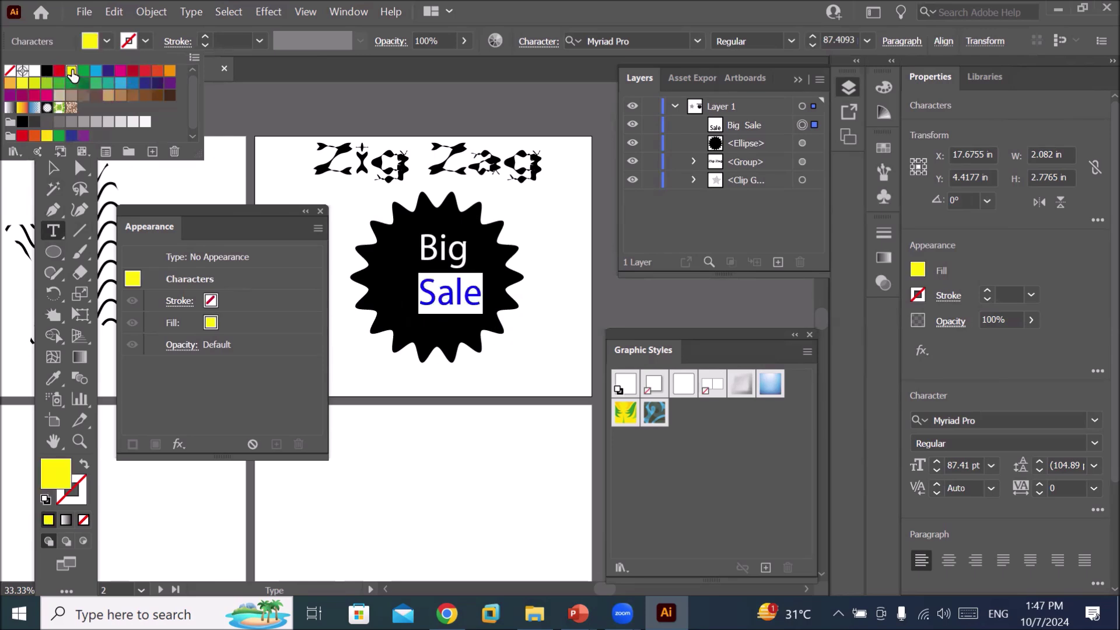
pyautogui.click(59, 70)
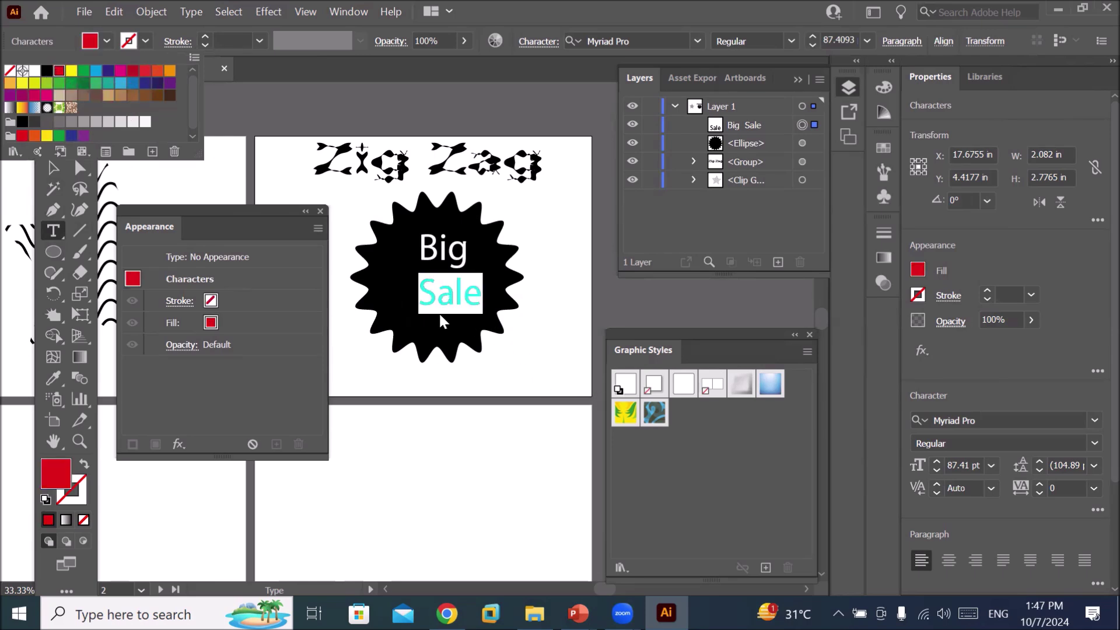
pyautogui.click(430, 381)
pyautogui.click(435, 380)
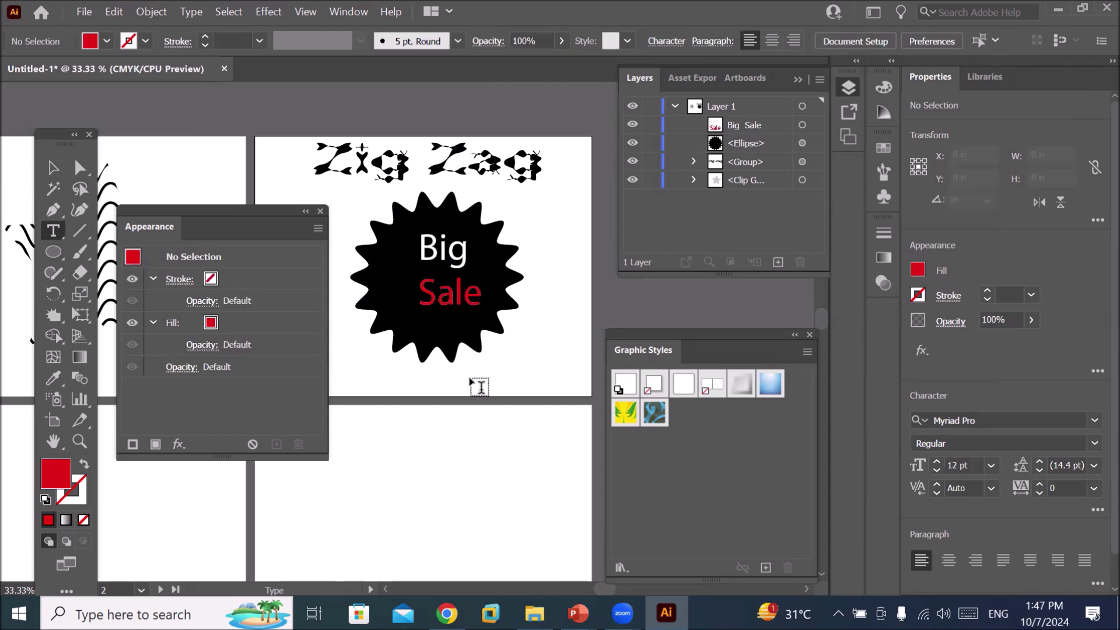
pyautogui.click(53, 168)
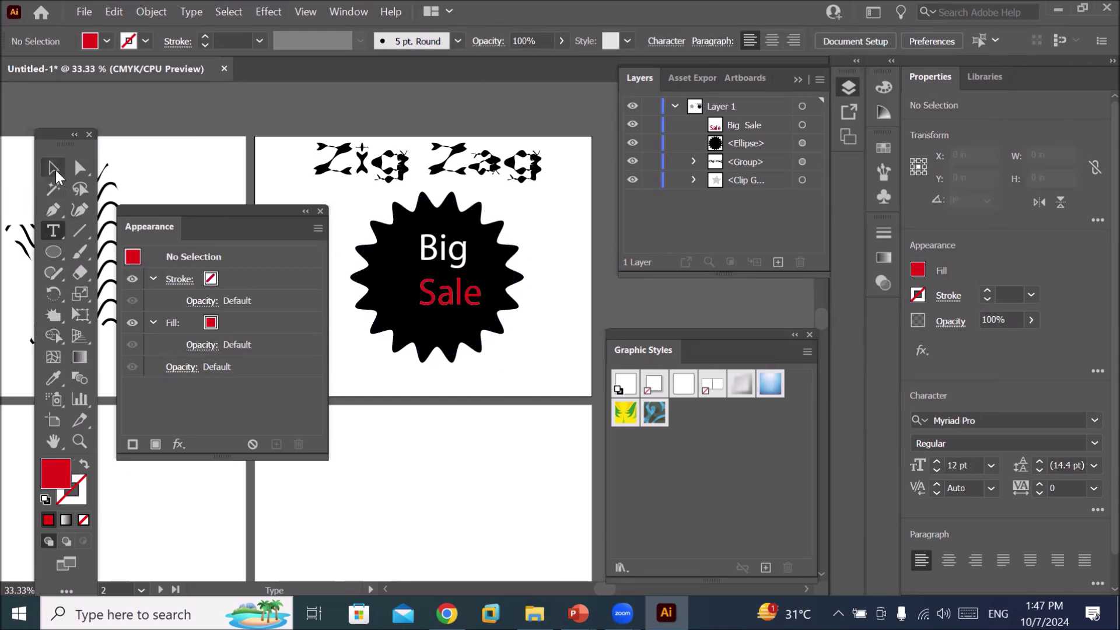
# - Move the Big Sale text onto the lower artboard and try Area Type on the zig-zag circle
pyautogui.click(441, 257)
pyautogui.moveTo(459, 300); pyautogui.dragTo(454, 502)
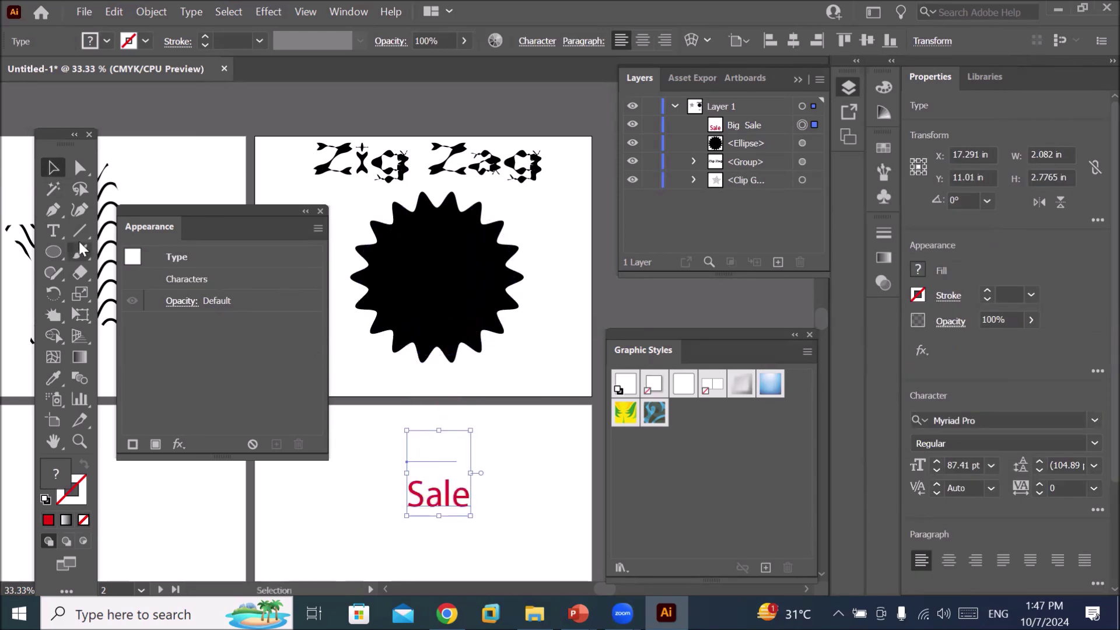
pyautogui.click(55, 233)
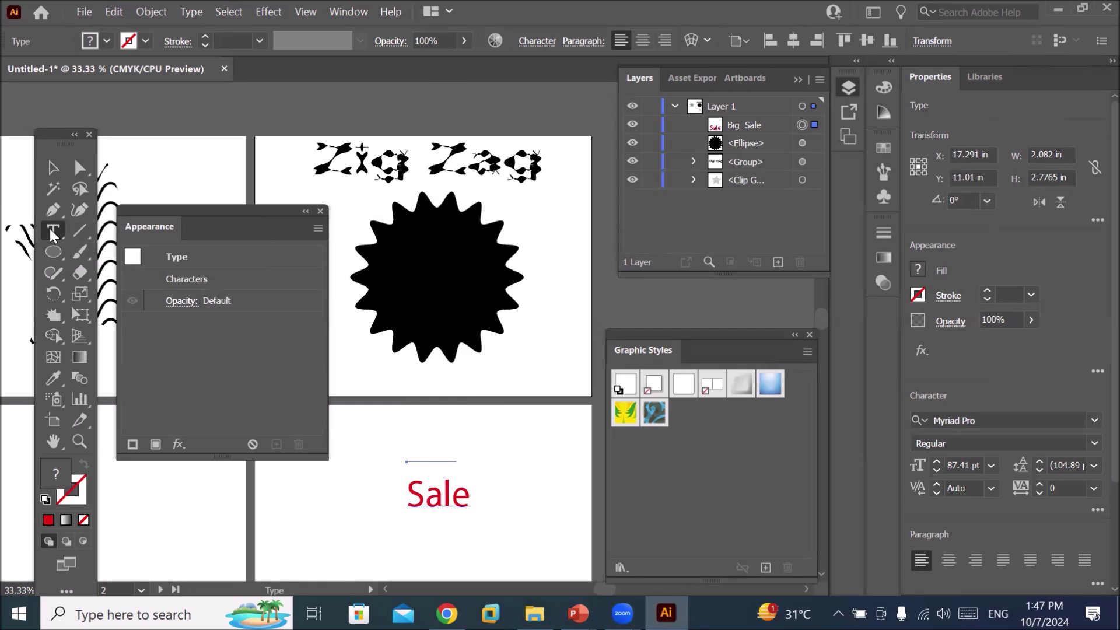
pyautogui.click(55, 227)
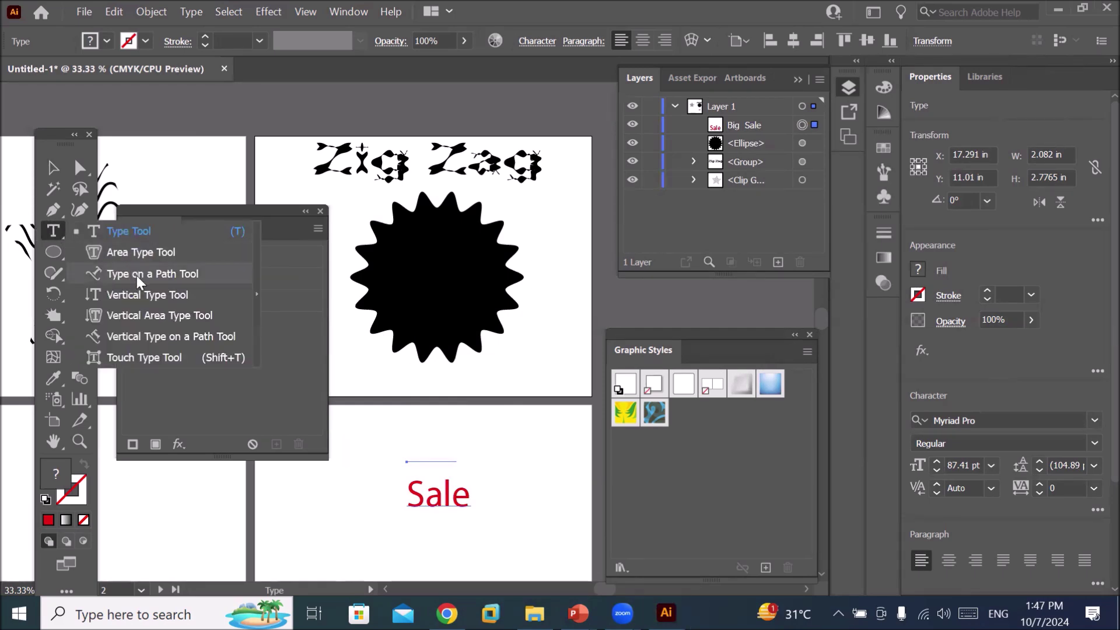
pyautogui.click(151, 251)
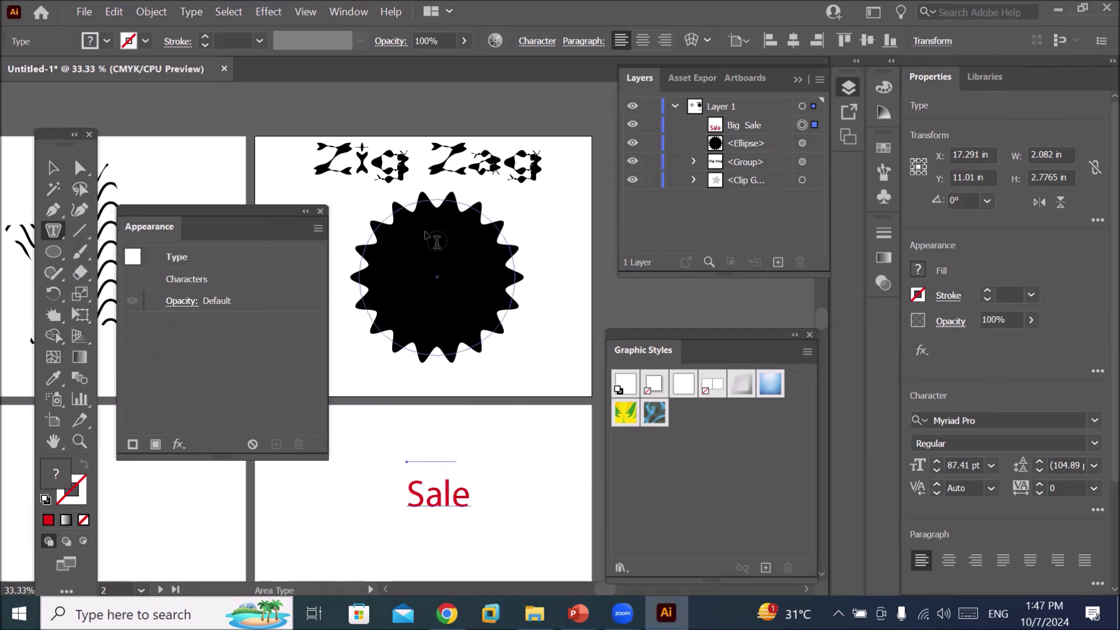
pyautogui.click(424, 226)
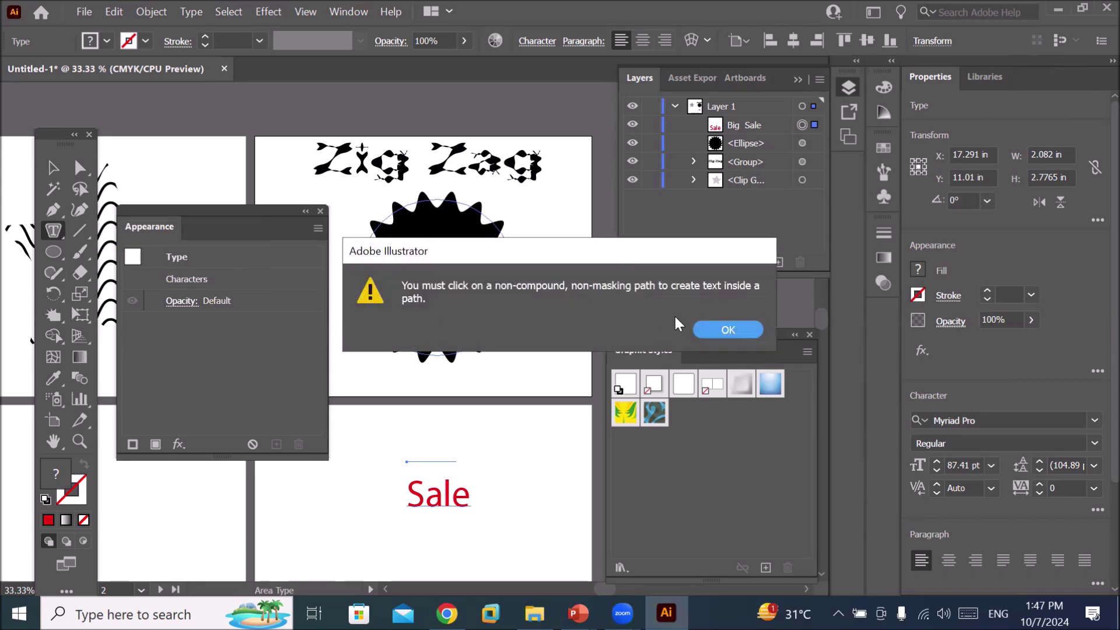
pyautogui.click(728, 330)
# - Fill the circle shape with Lorem-ipsum placeholder area text
pyautogui.scroll(3, 379, 272)
pyautogui.scroll(1, 379, 271)
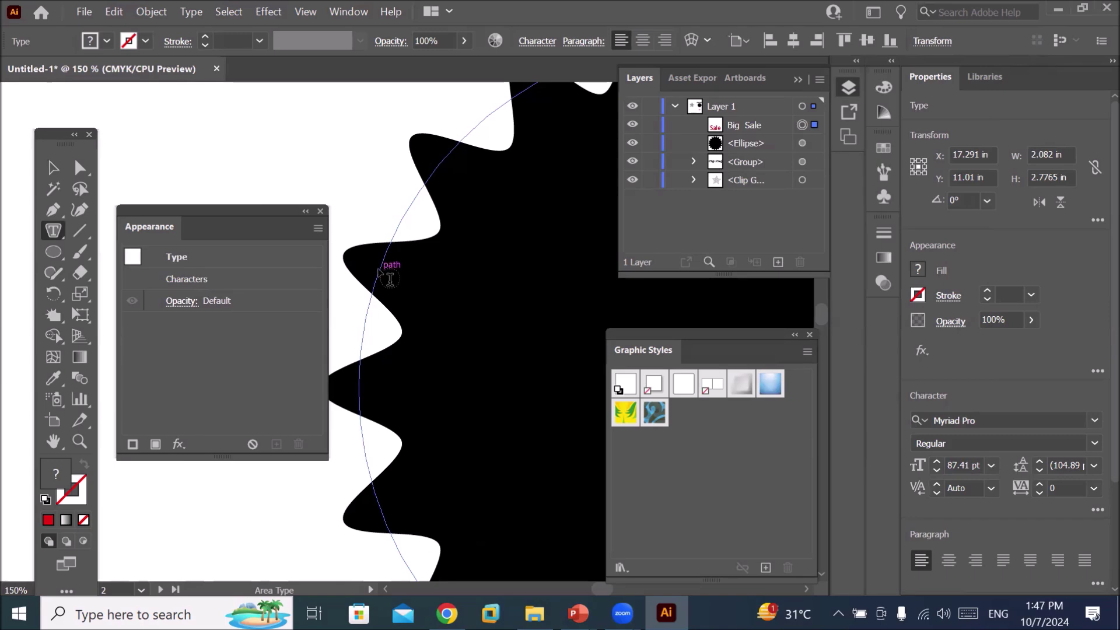
pyautogui.click(389, 279)
pyautogui.scroll(-2, 525, 336)
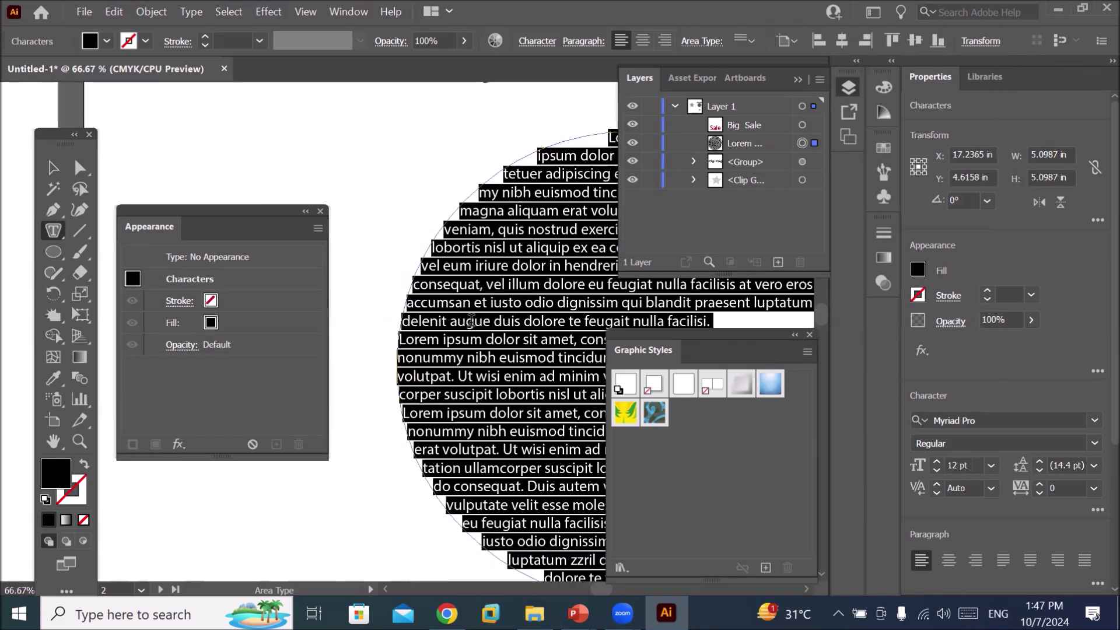
pyautogui.scroll(-1, 525, 336)
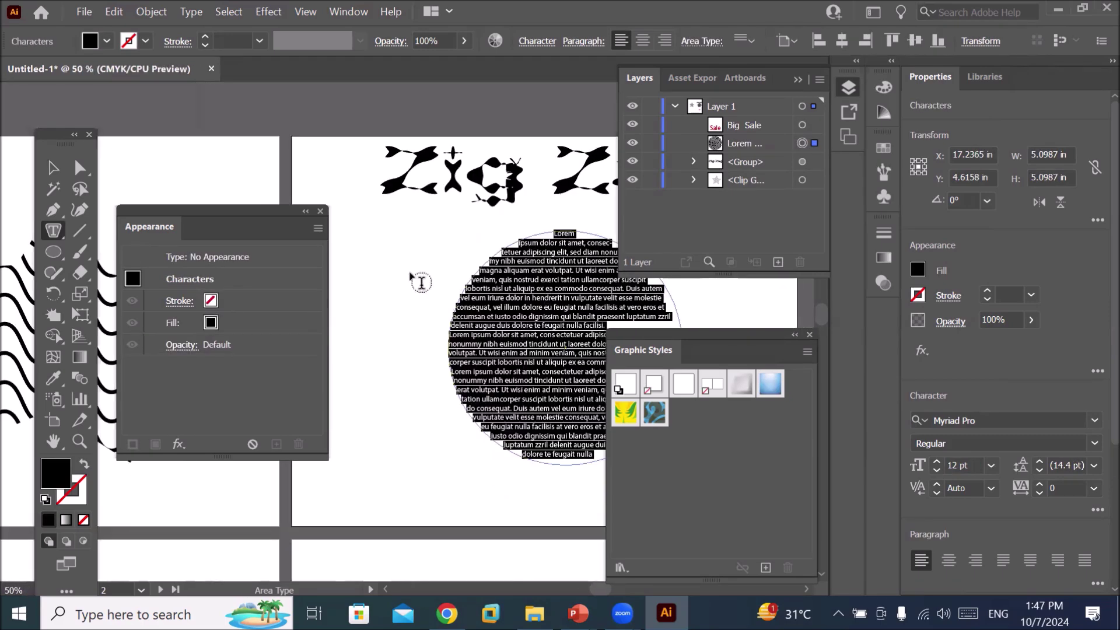
# - Shift the text circle left, then undo it to restore the black zig-zag starburst
pyautogui.click(53, 168)
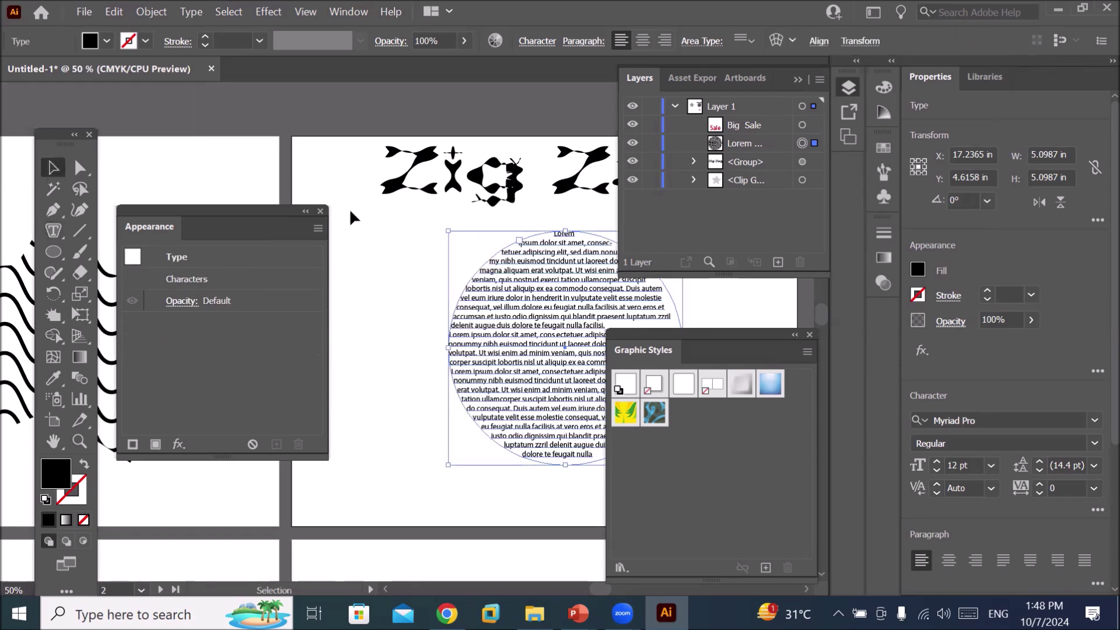
pyautogui.moveTo(548, 340); pyautogui.dragTo(463, 326)
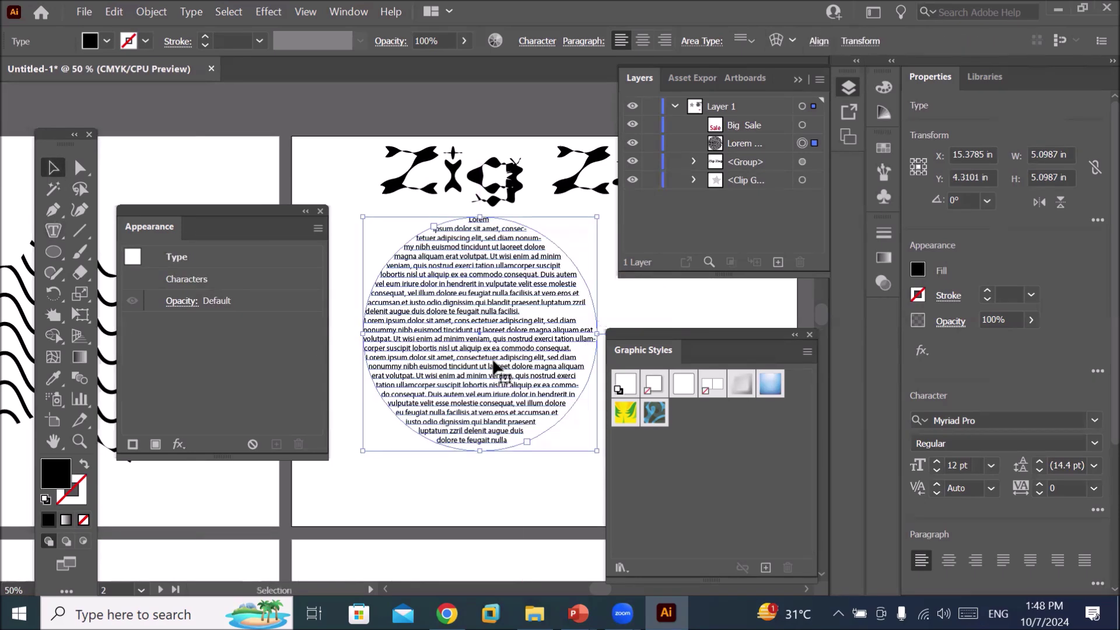
pyautogui.press('a')
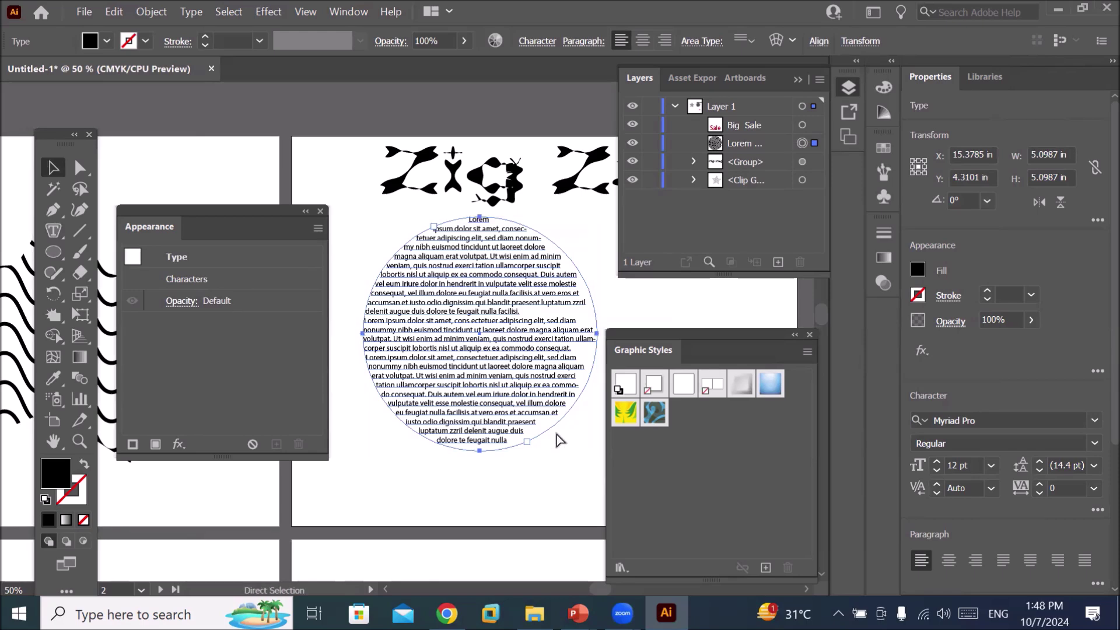
pyautogui.hotkey('ctrl', 'z')
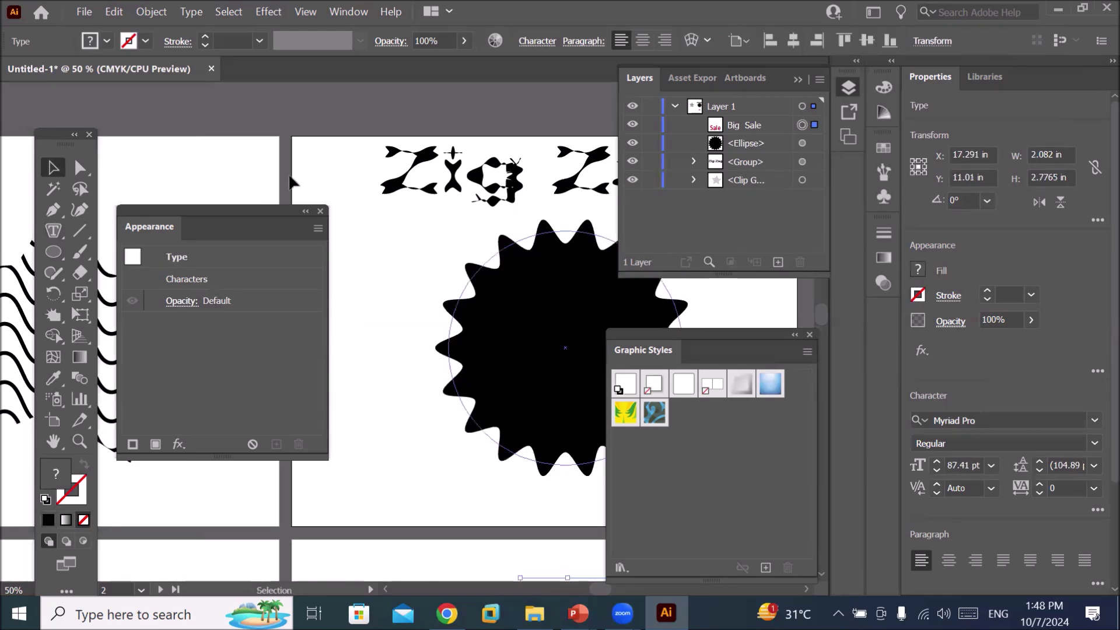
pyautogui.click(150, 13)
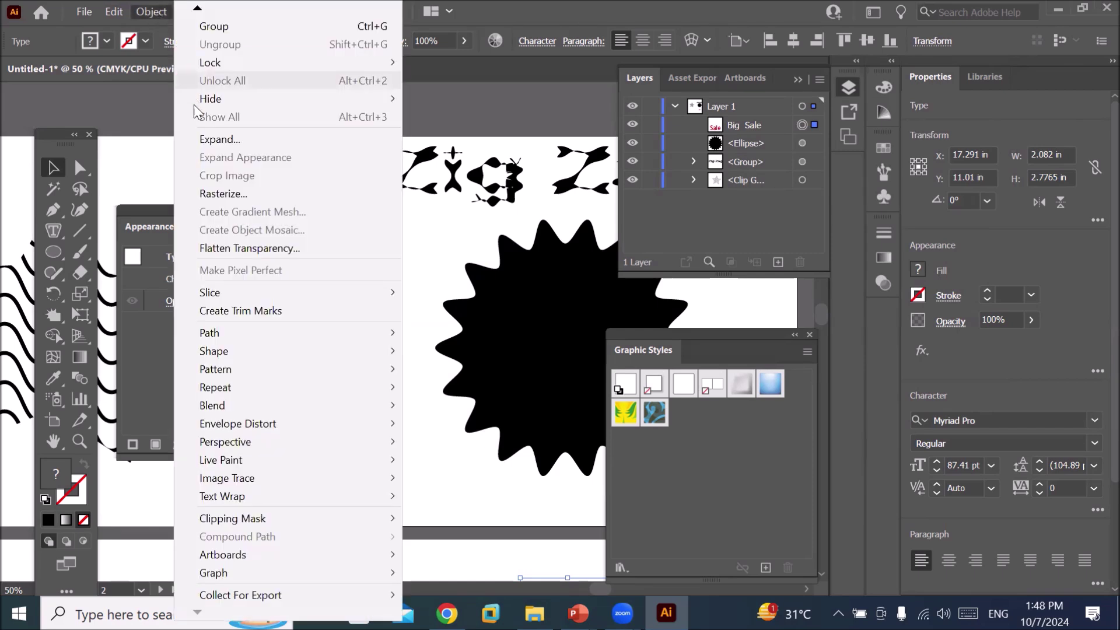
# - Expand the Big Sale text into a group and shift the black starburst left
pyautogui.click(208, 146)
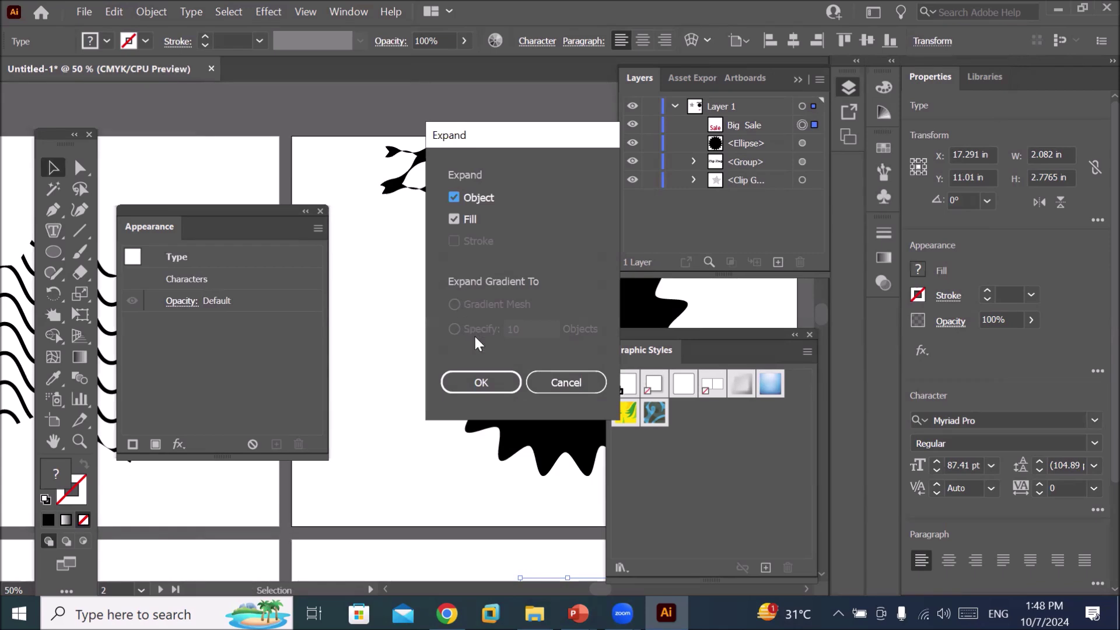
pyautogui.click(479, 383)
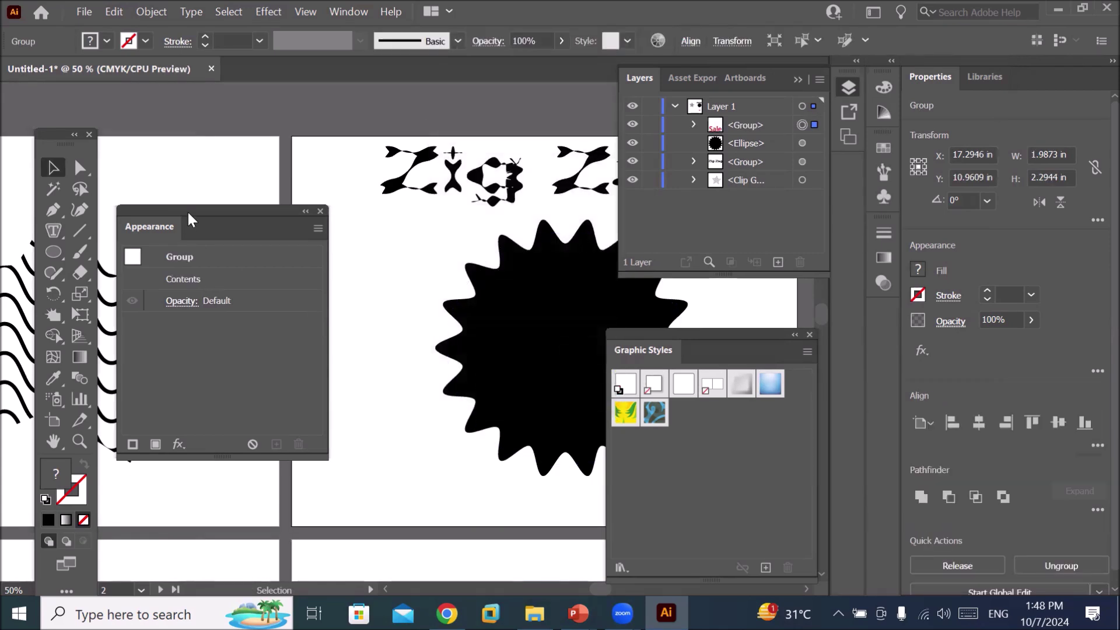
pyautogui.moveTo(187, 210); pyautogui.dragTo(144, 180)
pyautogui.moveTo(499, 371); pyautogui.dragTo(441, 374)
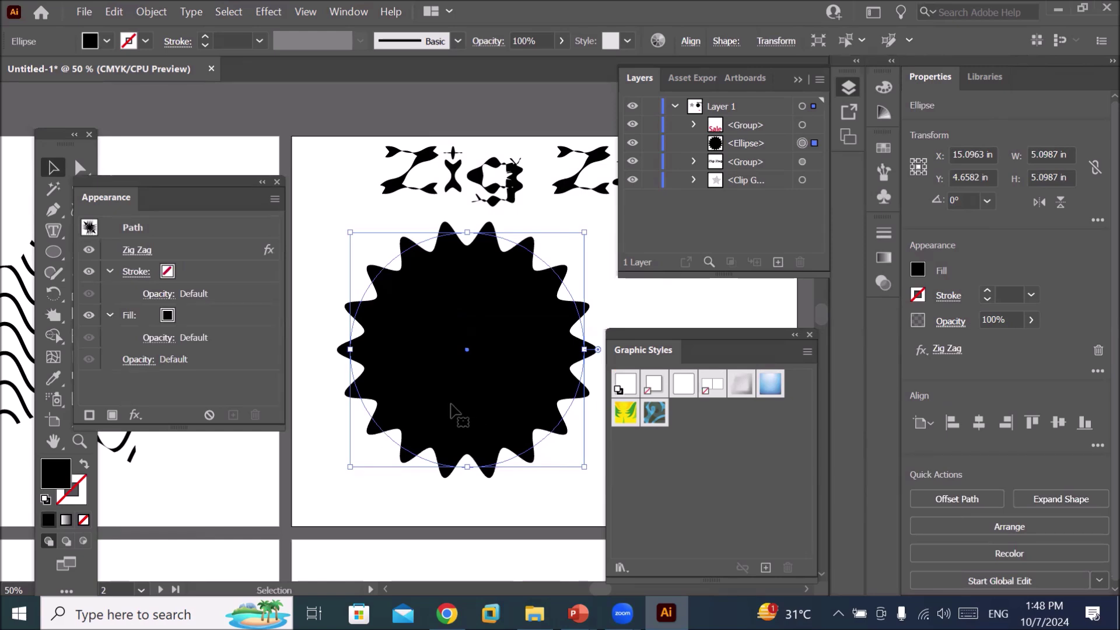
# - Undo the Big Sale expansion and reposition the starburst in the artboard's left half
pyautogui.rightClick(455, 413)
pyautogui.click(453, 406)
pyautogui.moveTo(421, 374); pyautogui.dragTo(407, 378)
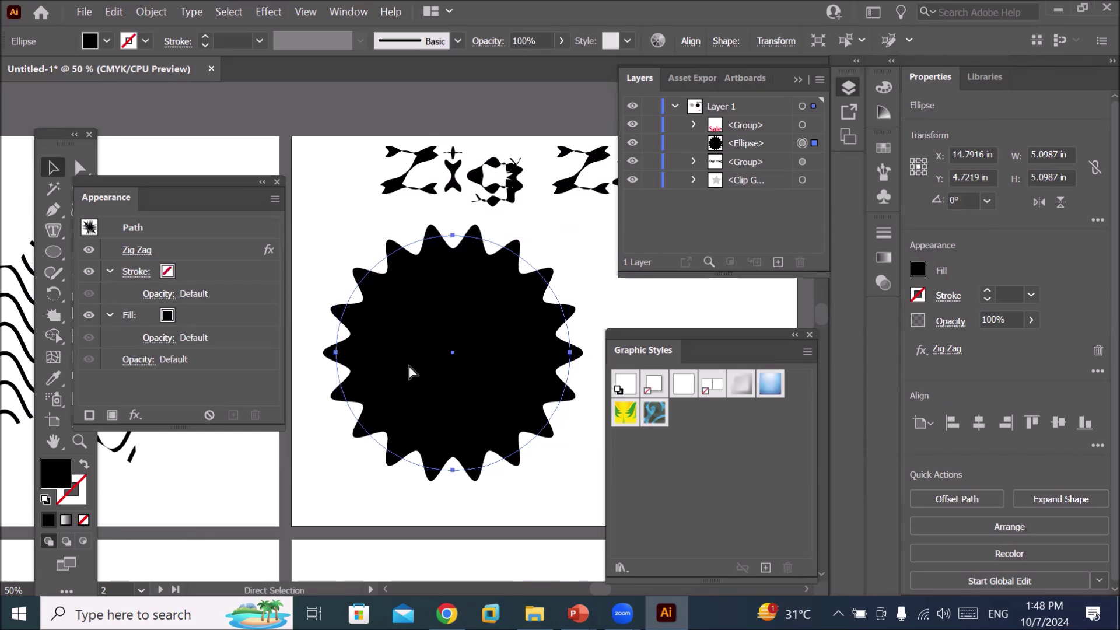
pyautogui.moveTo(408, 373); pyautogui.dragTo(520, 369)
pyautogui.hotkey('ctrl', 'z')
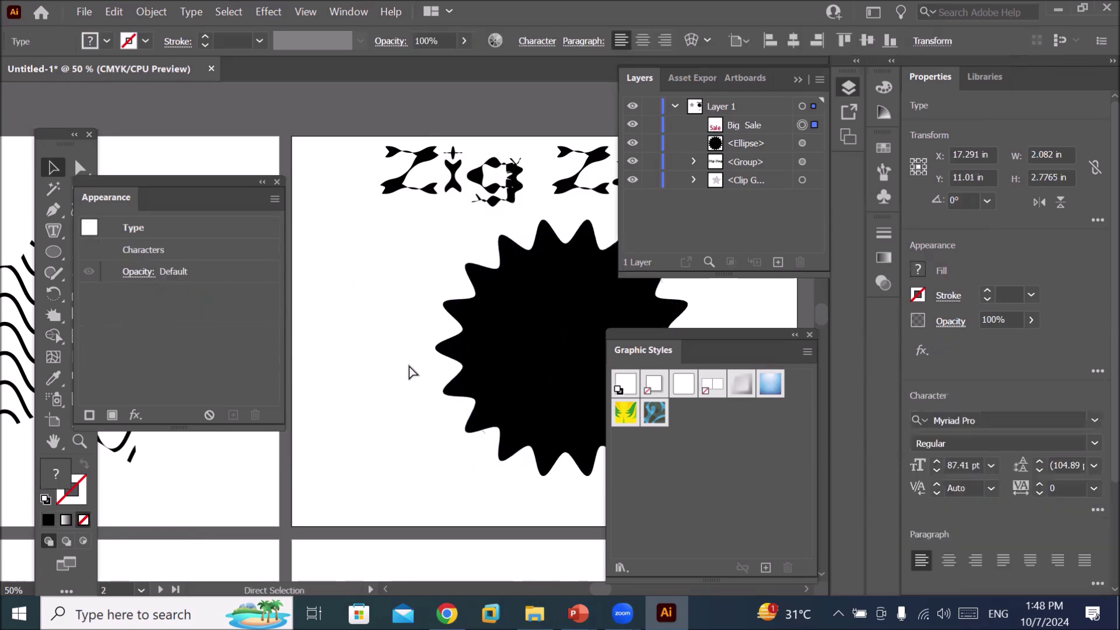
pyautogui.moveTo(575, 356); pyautogui.dragTo(472, 351)
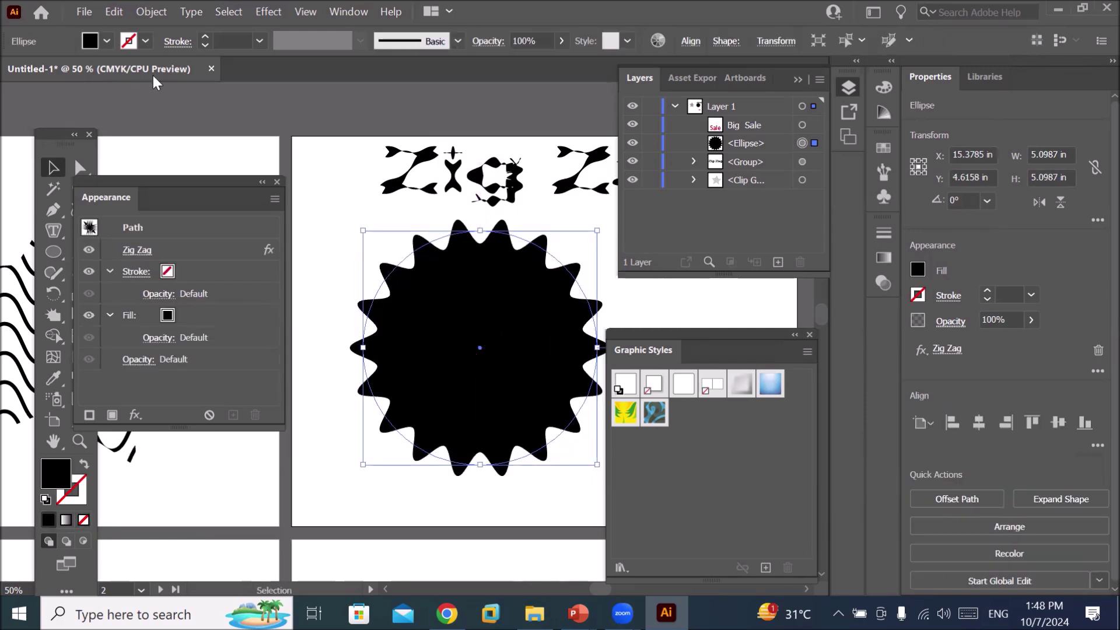
pyautogui.click(204, 37)
# - Give the starburst a 7 pt red outline
pyautogui.doubleClick(204, 36)
pyautogui.click(204, 37)
pyautogui.doubleClick(204, 37)
pyautogui.doubleClick(205, 37)
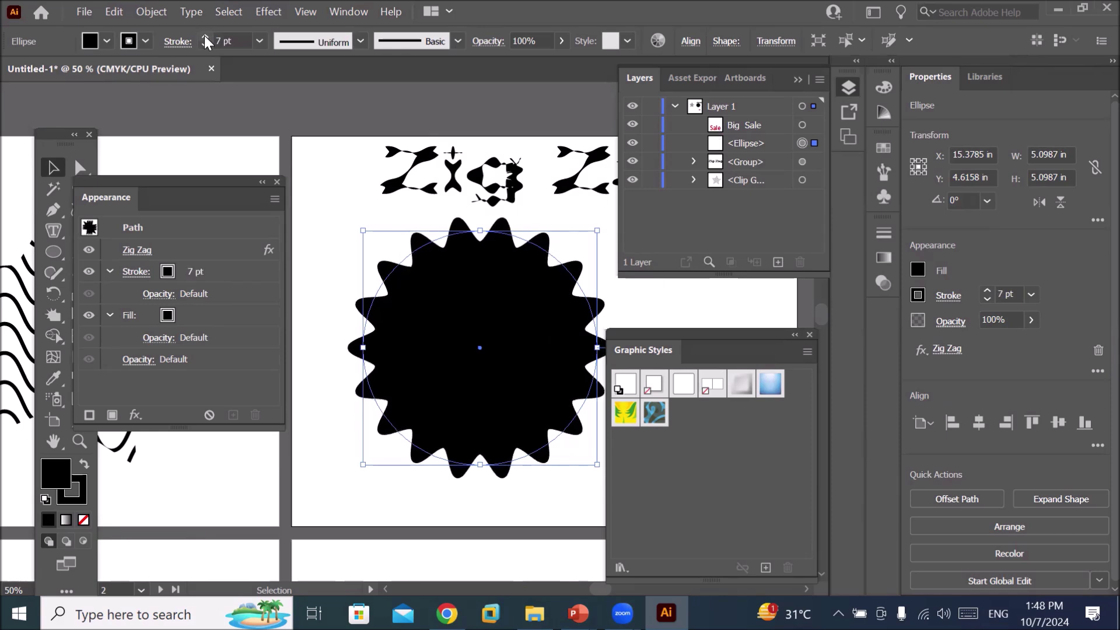
pyautogui.click(145, 40)
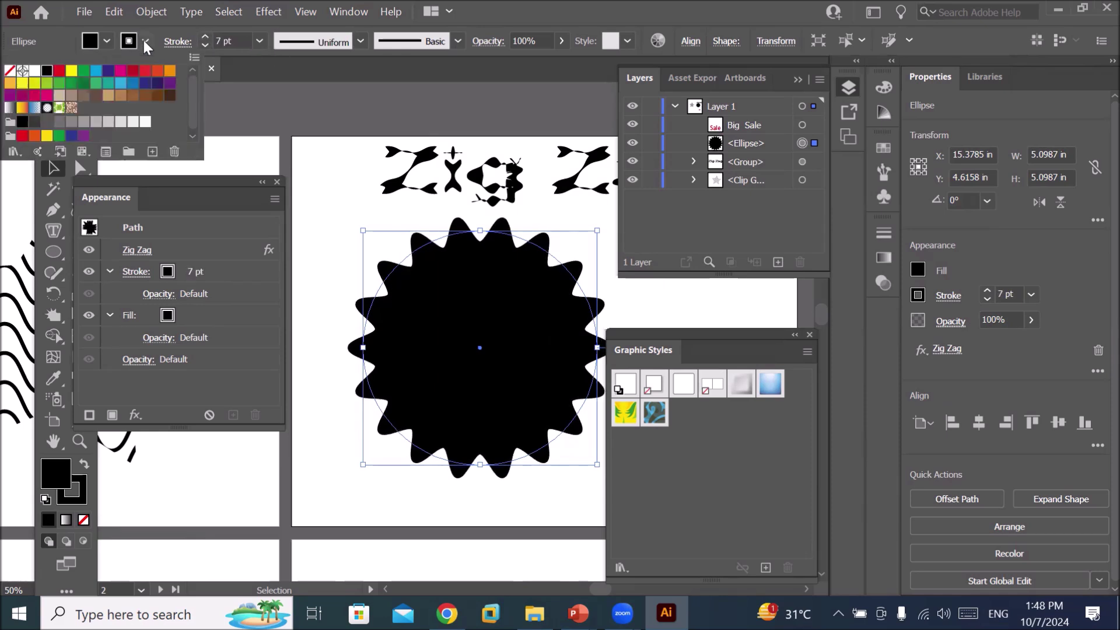
pyautogui.click(59, 70)
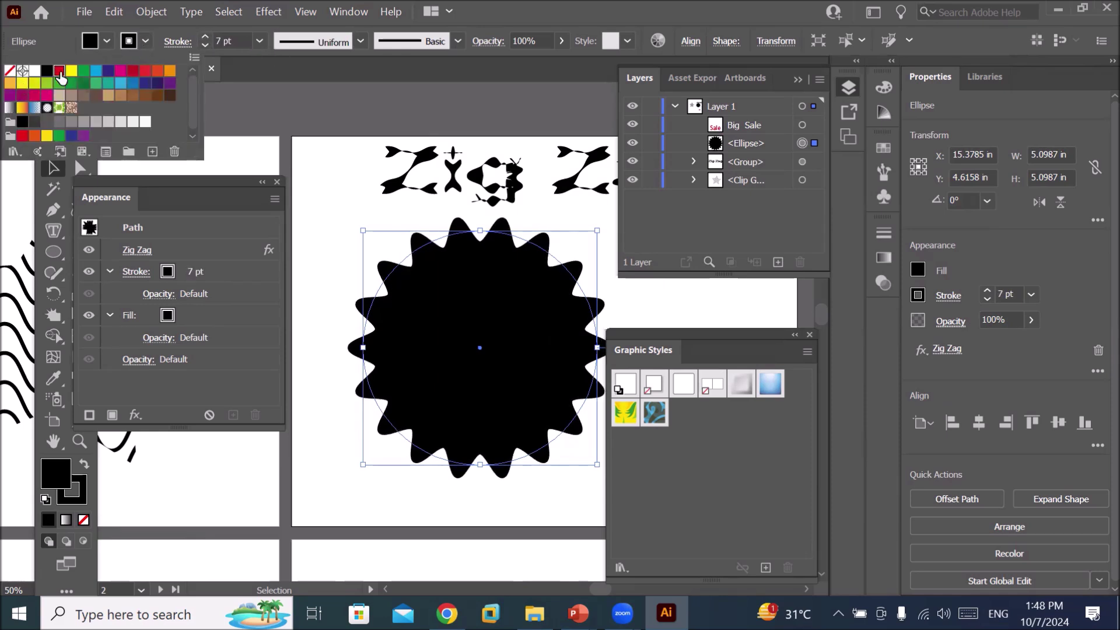
pyautogui.click(491, 387)
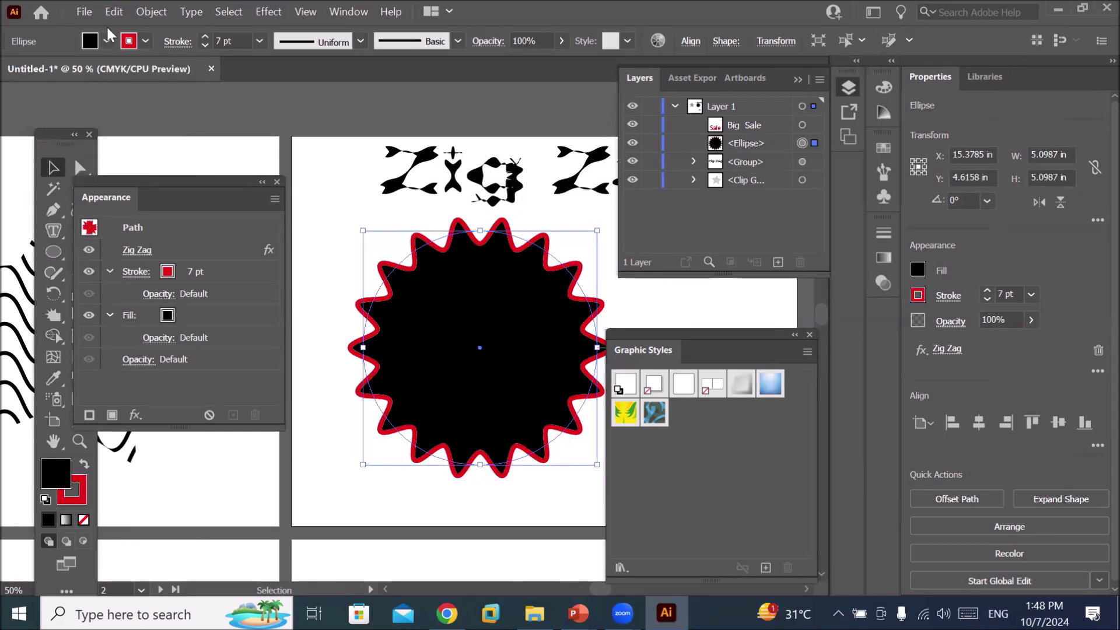
# - Expand the starburst's zig-zag appearance into a group of real paths
pyautogui.click(151, 13)
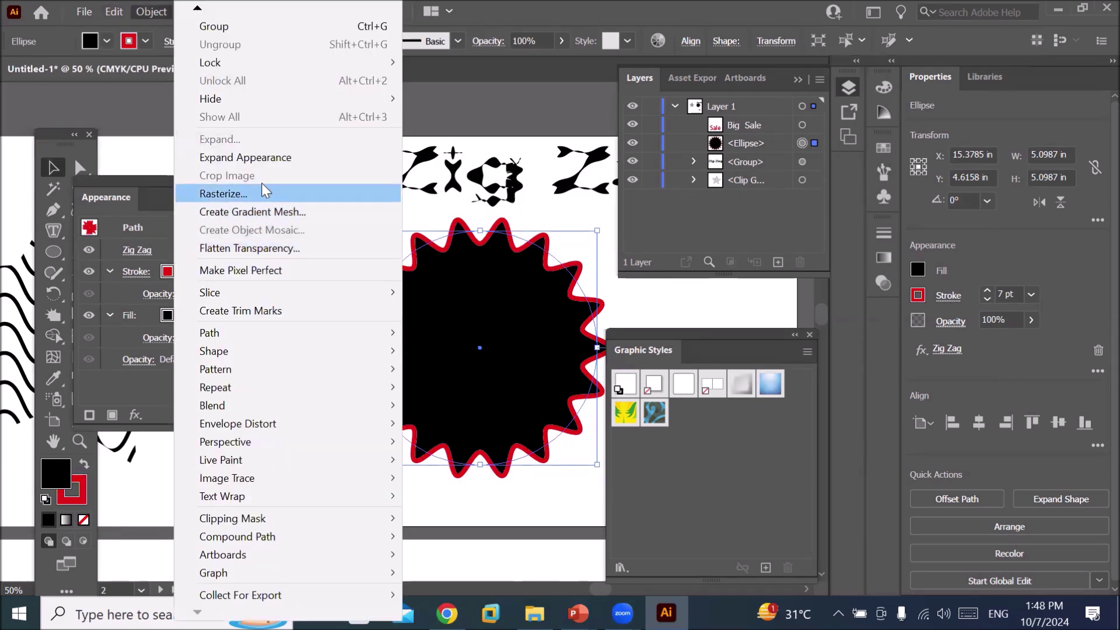
pyautogui.click(263, 157)
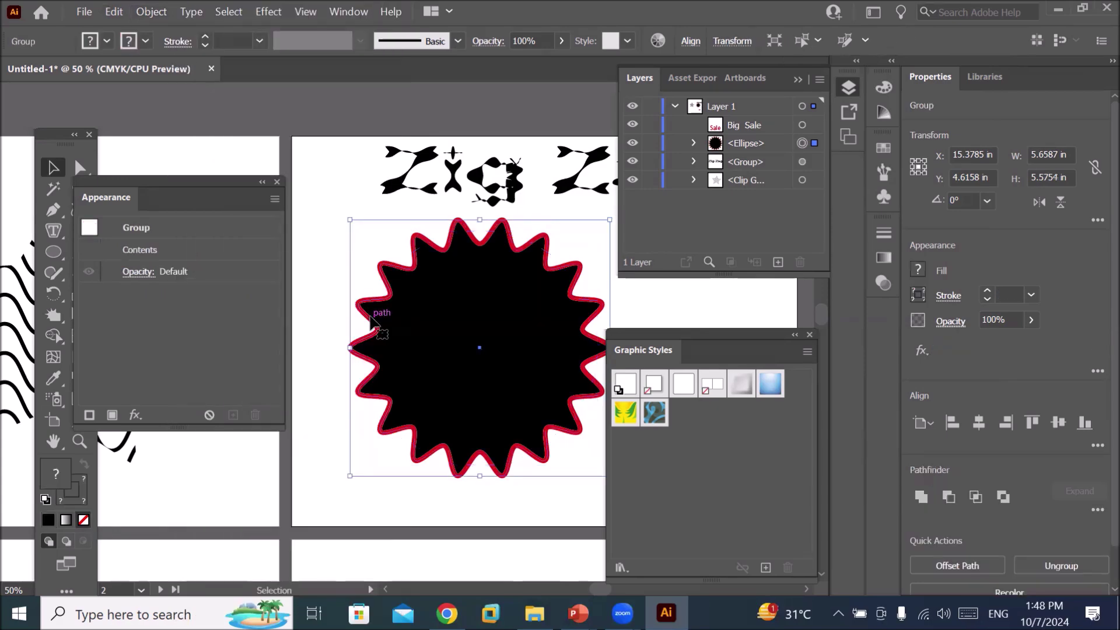
pyautogui.scroll(-2, 367, 315)
pyautogui.scroll(1, 549, 335)
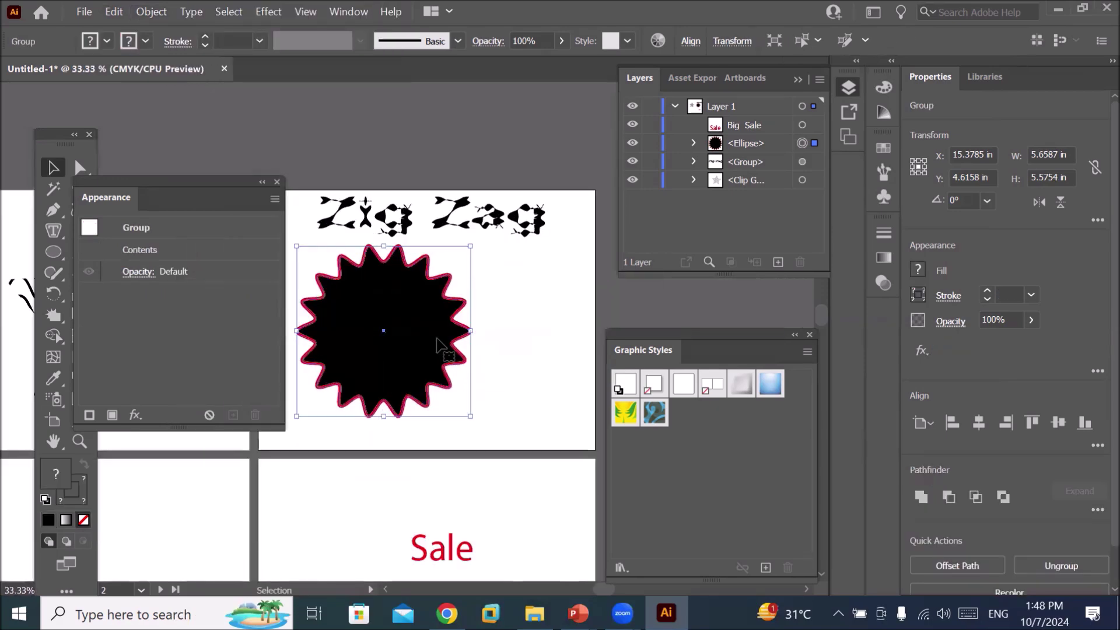
pyautogui.rightClick(426, 337)
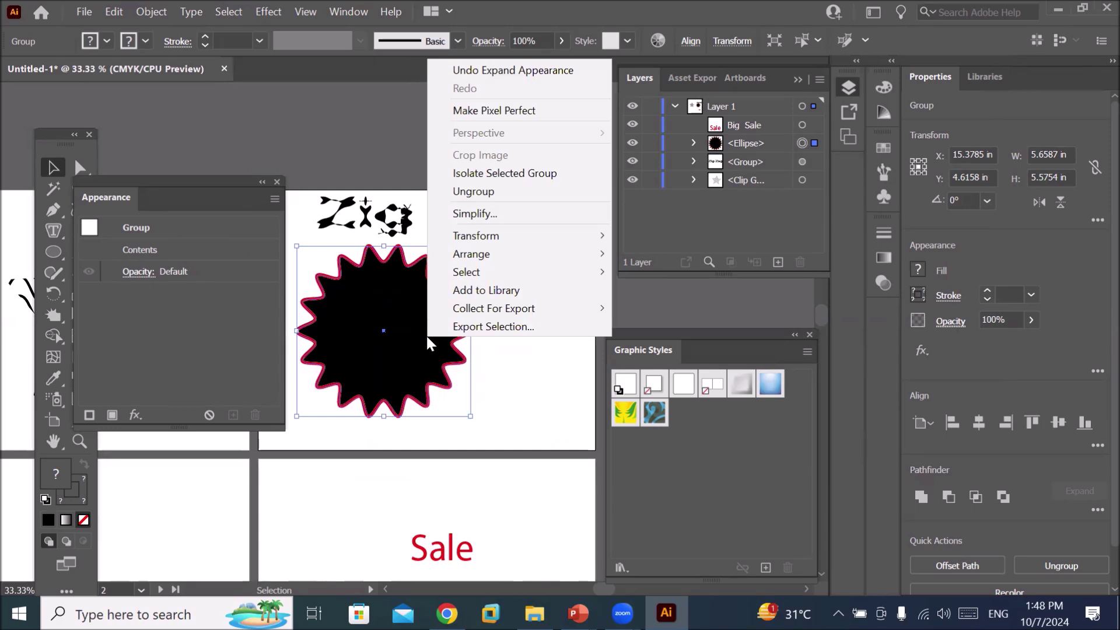
# - Ungroup the starburst, placing the black zig-zag shape right of the red zig-zag outline
pyautogui.click(473, 192)
pyautogui.click(507, 403)
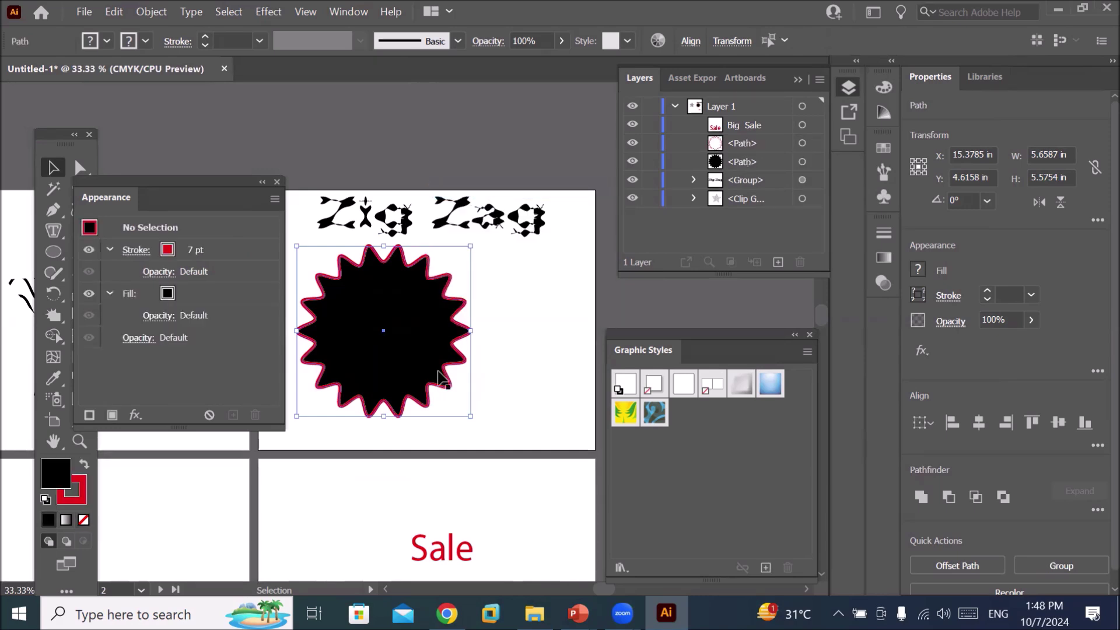
pyautogui.moveTo(427, 362); pyautogui.dragTo(559, 365)
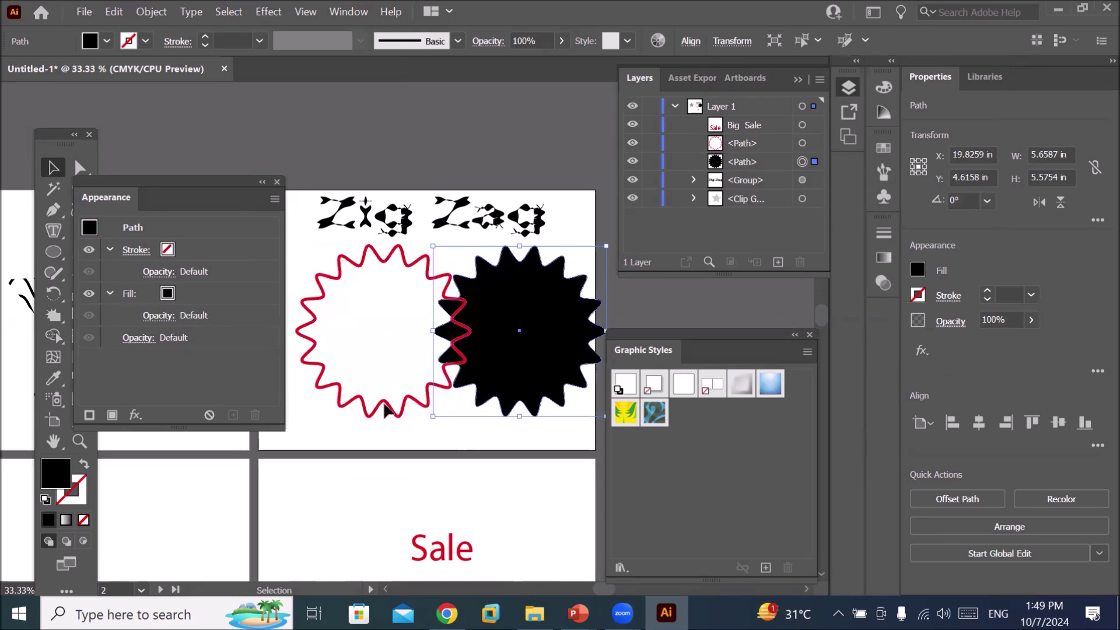
pyautogui.moveTo(383, 408); pyautogui.dragTo(356, 409)
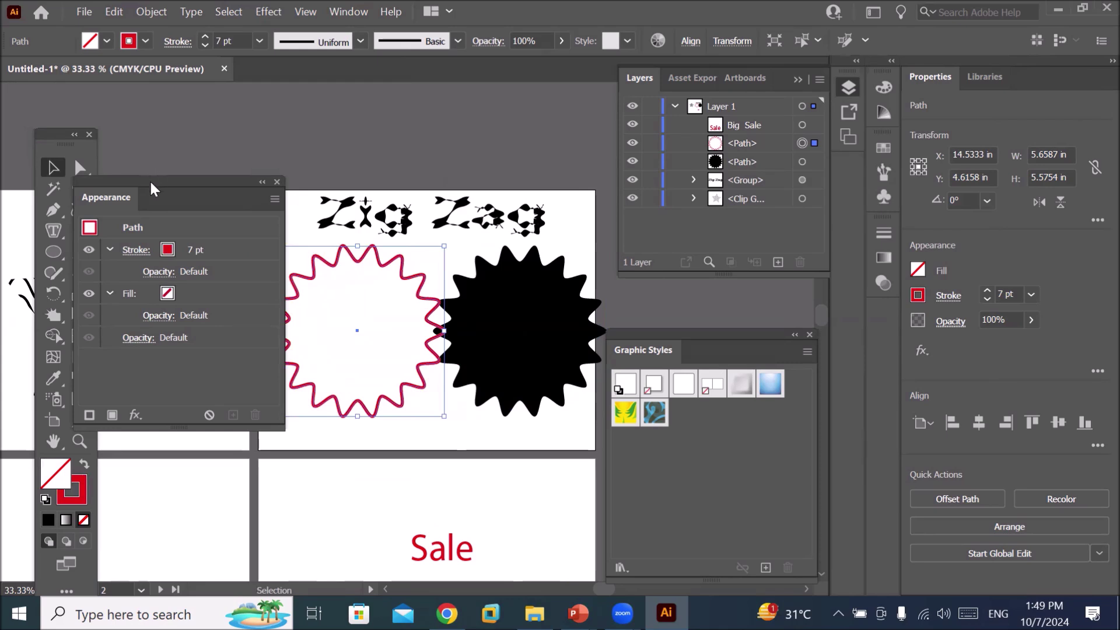
pyautogui.moveTo(151, 189)
pyautogui.mouseDown()
pyautogui.moveTo(101, 238)
pyautogui.moveTo(186, 403)
pyautogui.mouseUp()
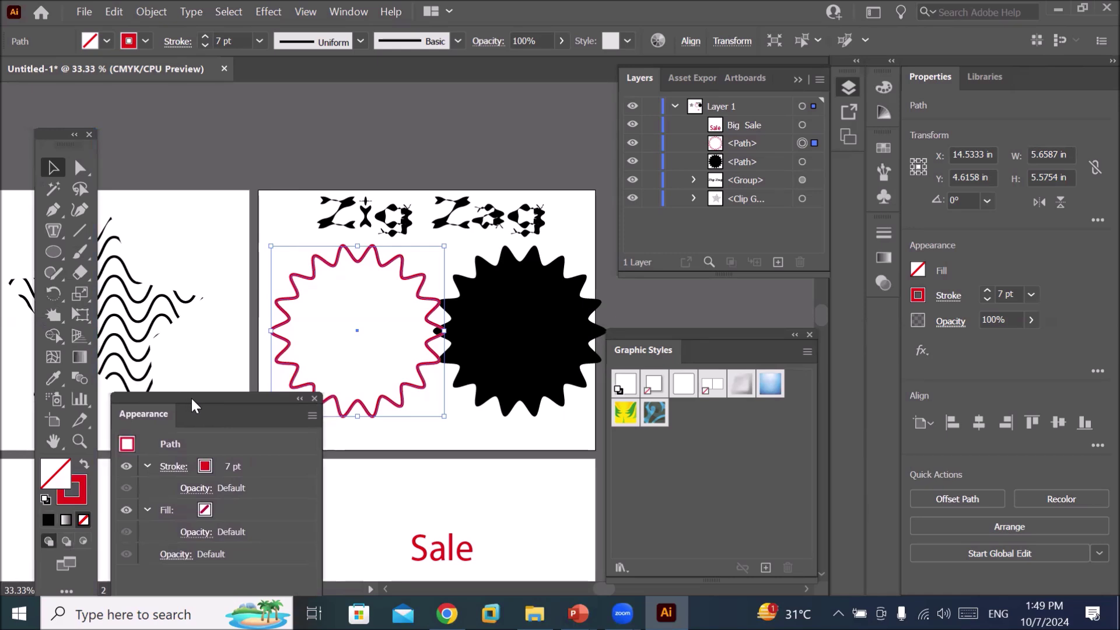
pyautogui.scroll(-1, 259, 361)
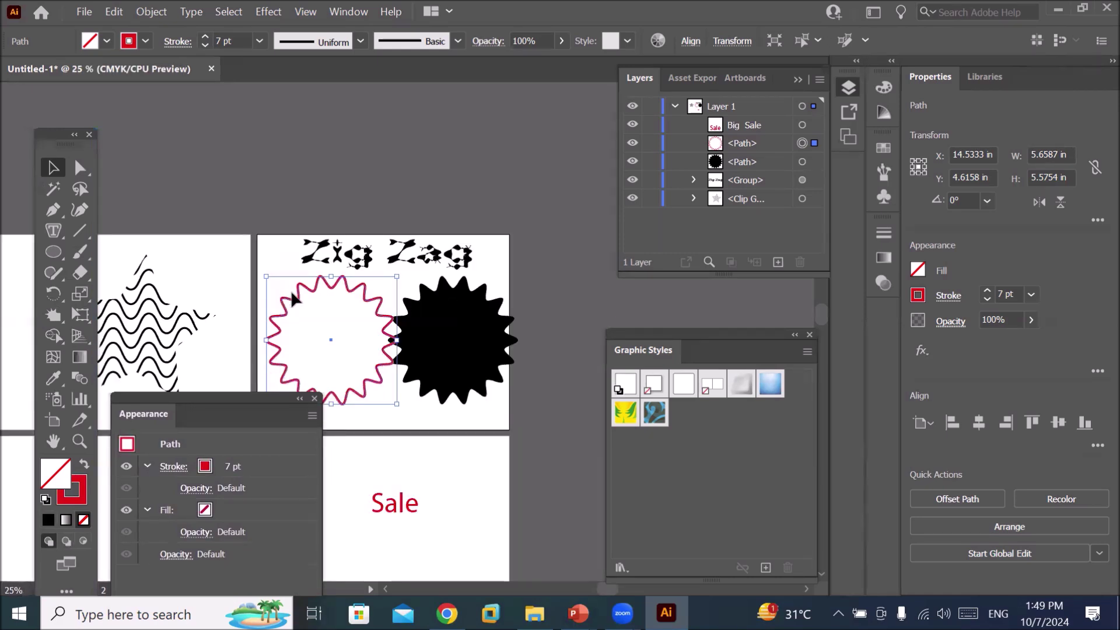
pyautogui.click(49, 252)
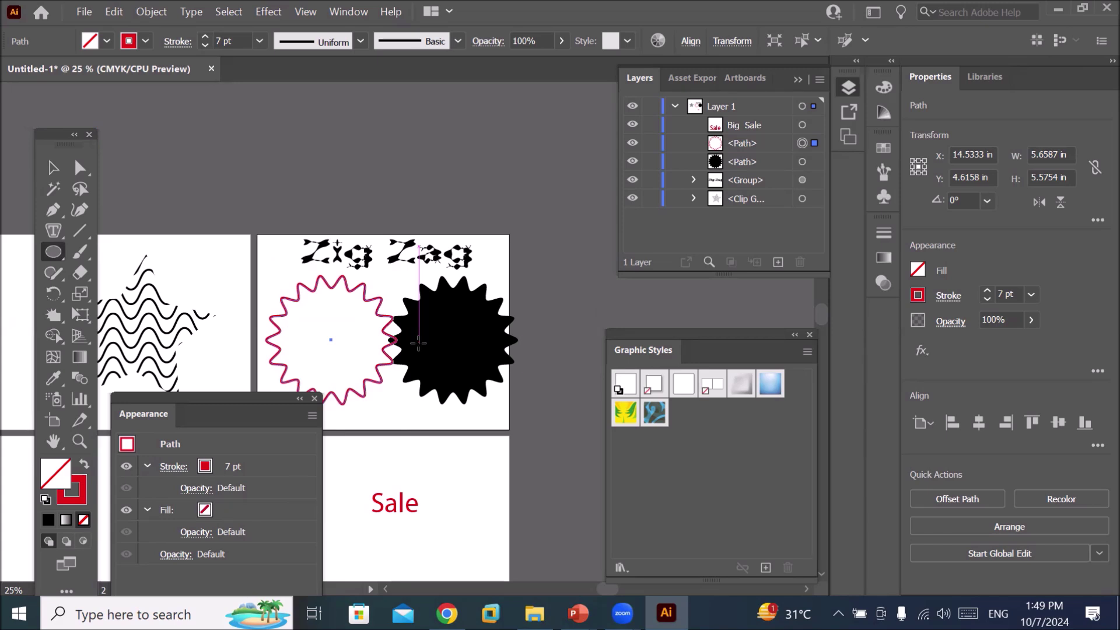
# - Delete all artwork and move the Appearance panel to the right
pyautogui.hotkey('ctrl', 'a')
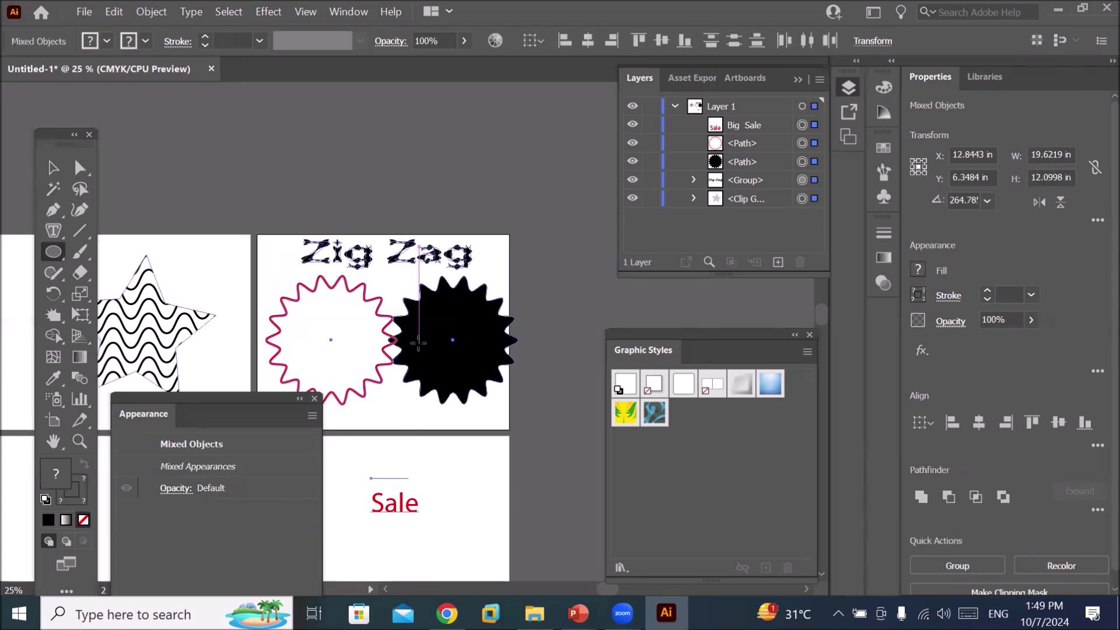
pyautogui.press('Delete')
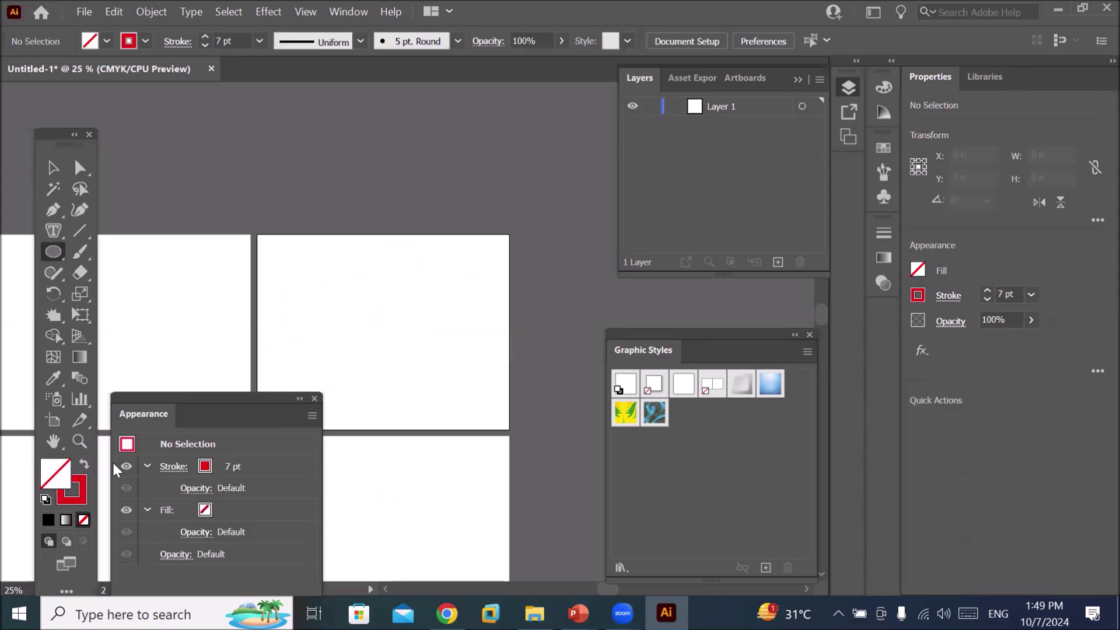
pyautogui.moveTo(203, 397)
pyautogui.mouseDown()
pyautogui.moveTo(532, 369)
pyautogui.moveTo(514, 409)
pyautogui.mouseUp()
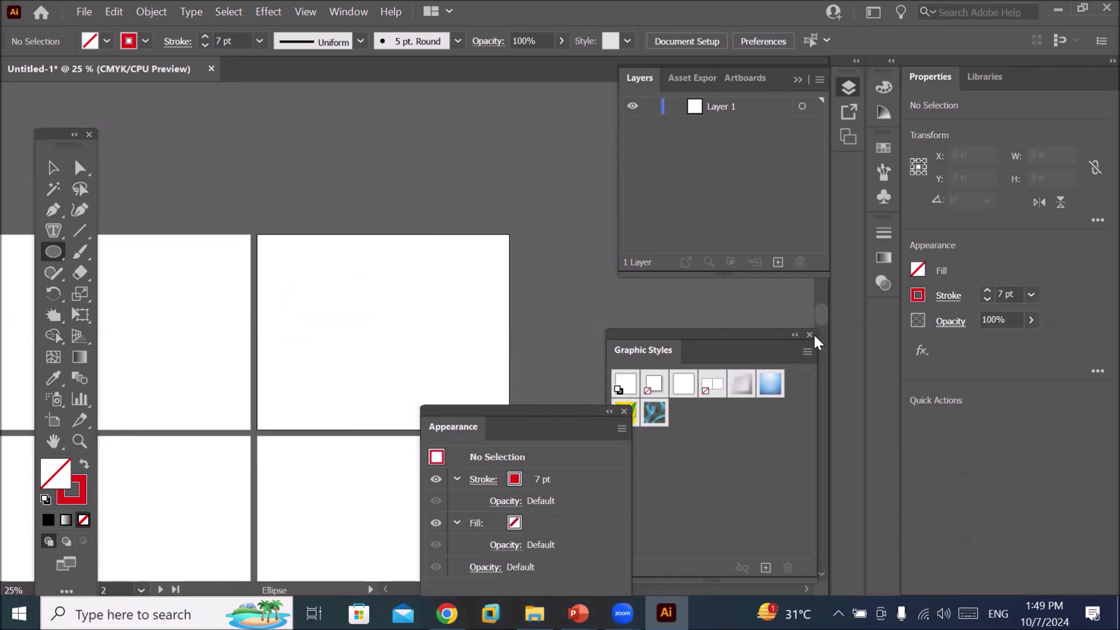
pyautogui.click(810, 335)
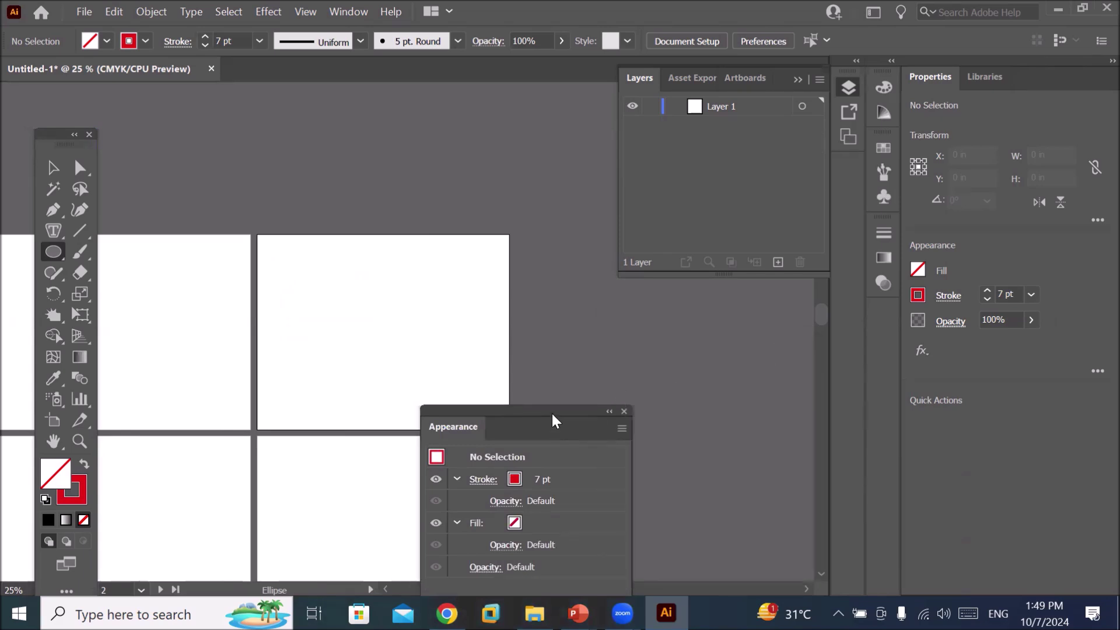
pyautogui.moveTo(553, 421); pyautogui.dragTo(704, 333)
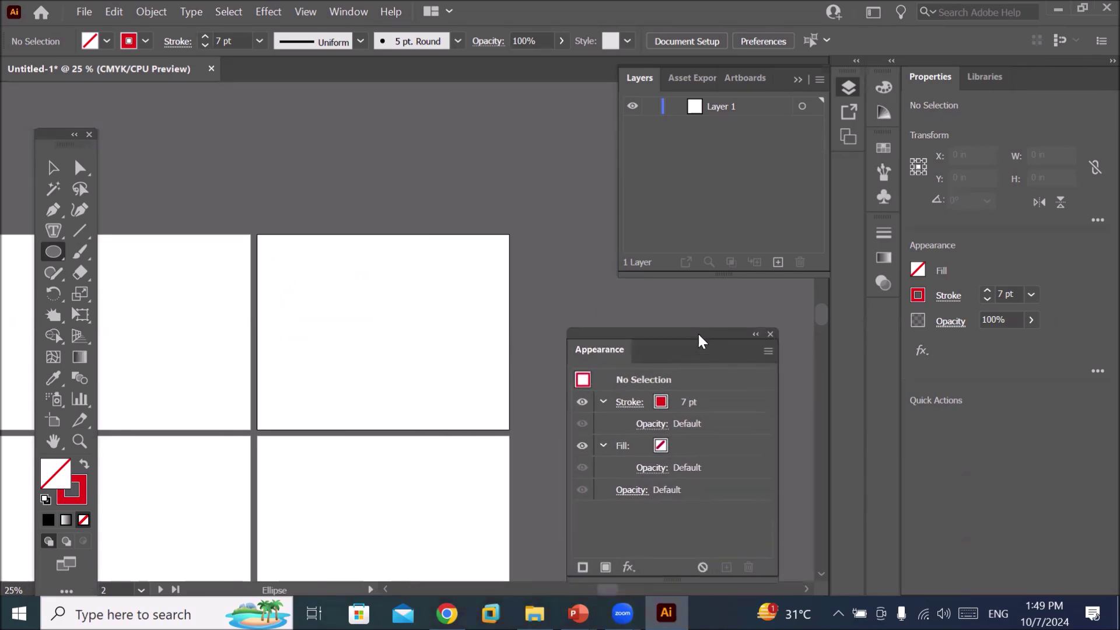
# - Zoom to 33.33% and choose the Ellipse Tool from the shape tools flyout
pyautogui.click(383, 589)
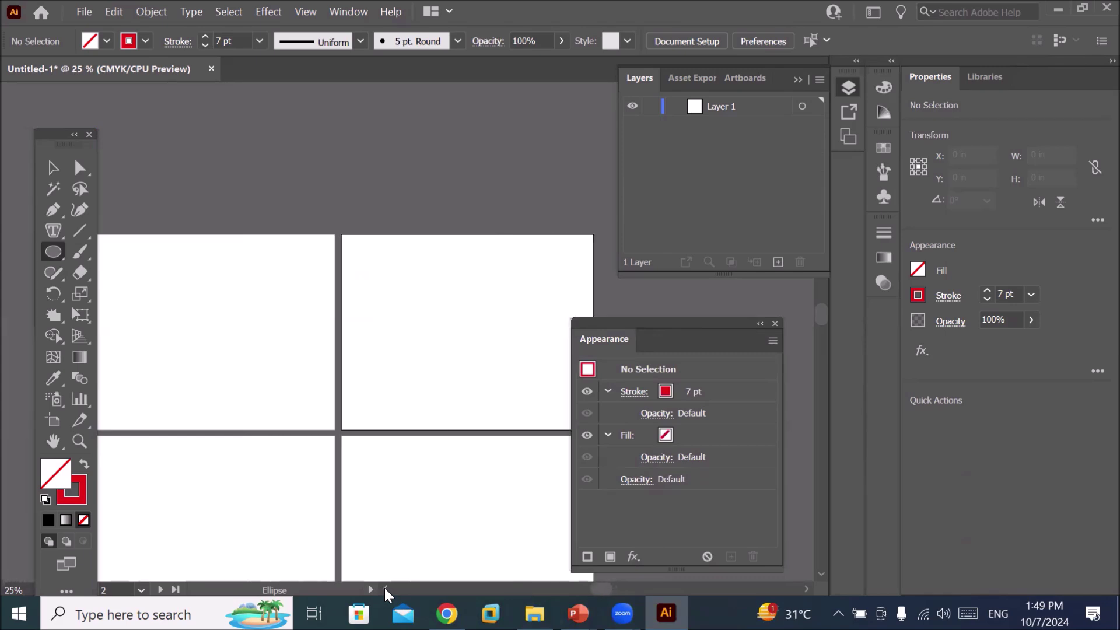
pyautogui.click(384, 589)
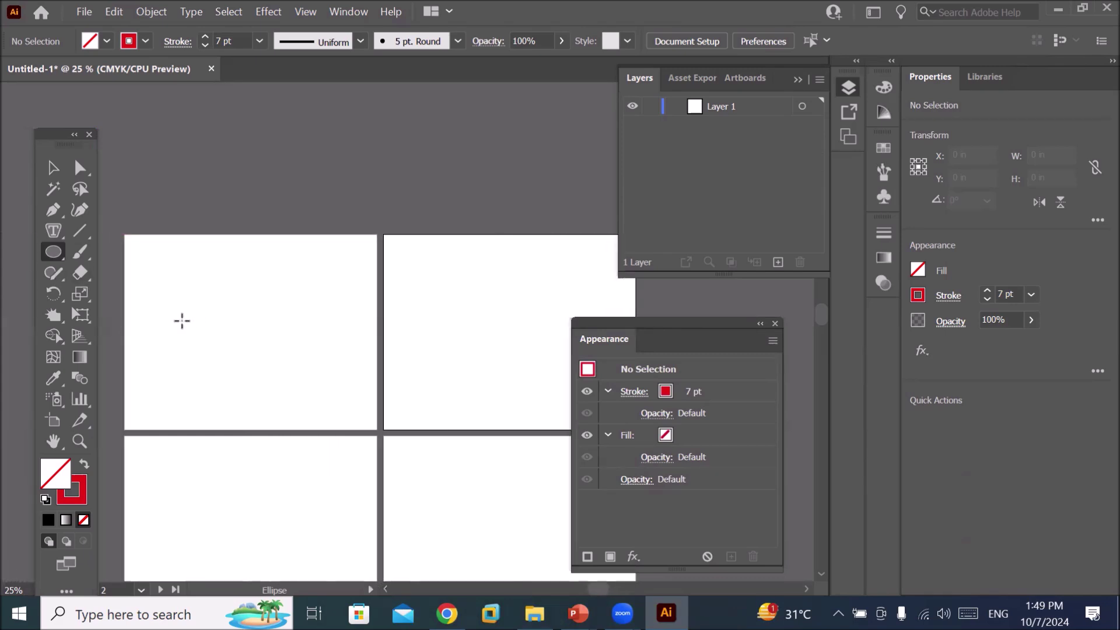
pyautogui.scroll(1, 111, 353)
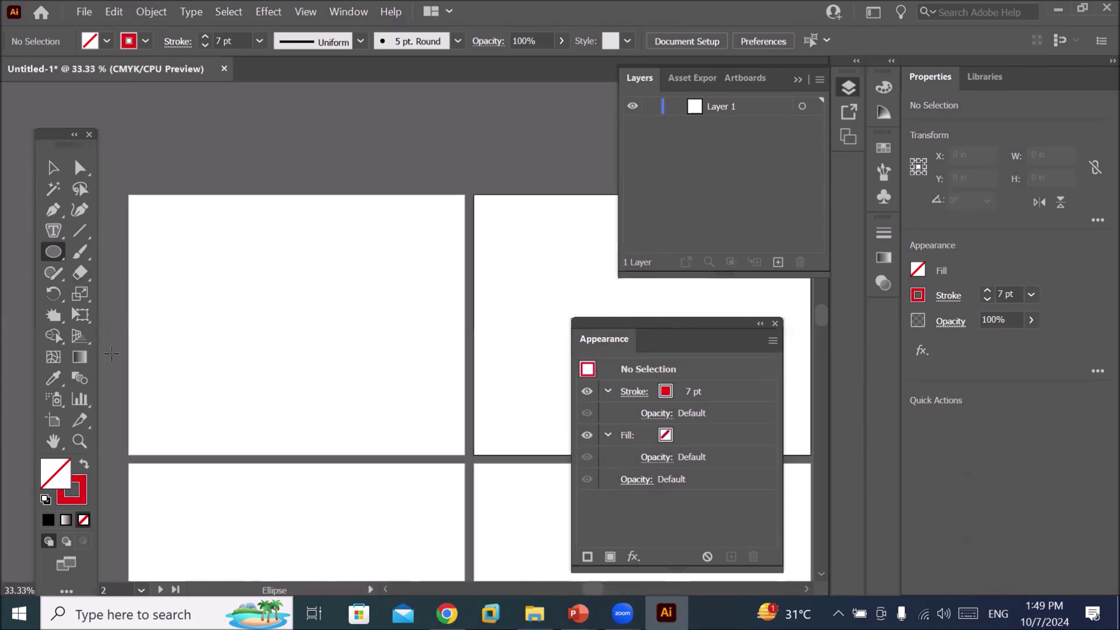
pyautogui.rightClick(47, 252)
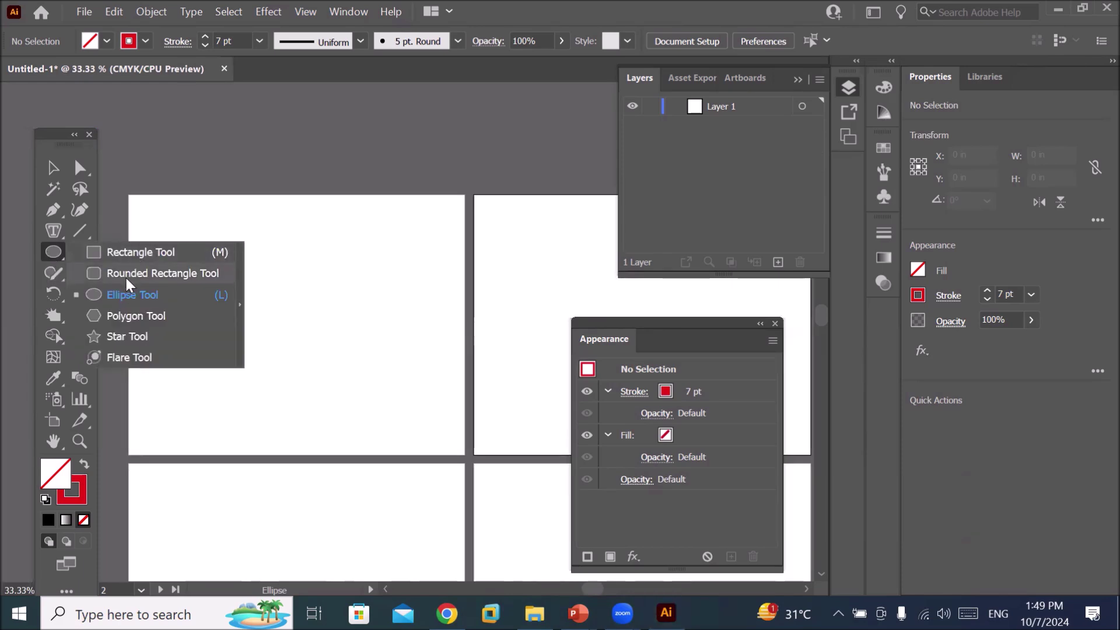
pyautogui.click(133, 294)
# - Draw an ellipse with default white fill and black stroke, then apply a 10° Twist effect
pyautogui.moveTo(218, 252); pyautogui.dragTo(383, 401)
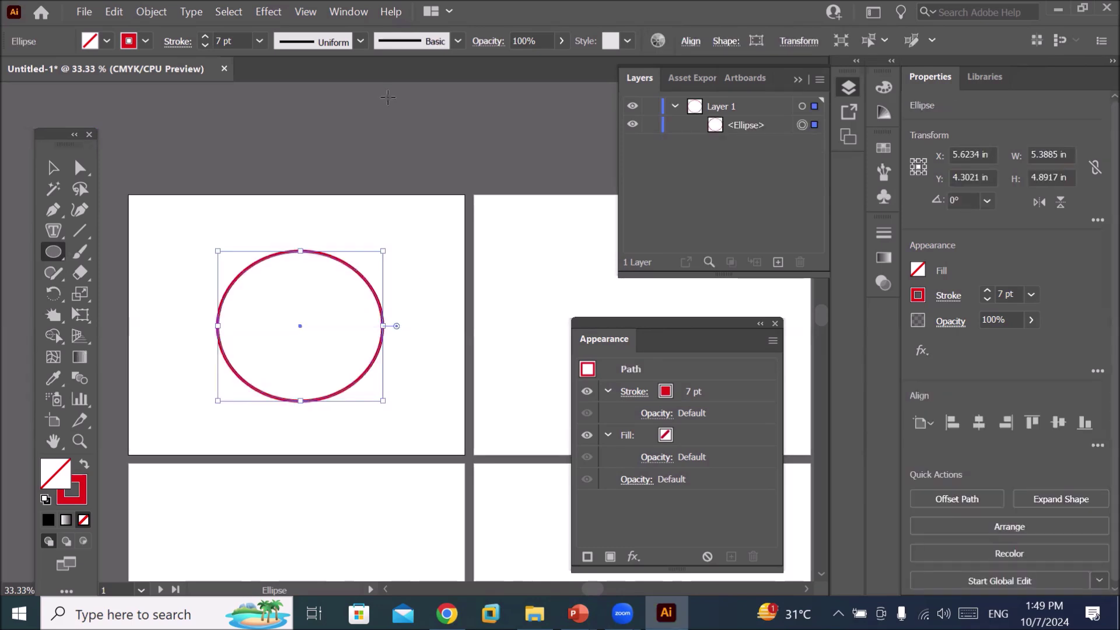
pyautogui.click(45, 500)
pyautogui.click(267, 12)
pyautogui.moveTo(320, 167)
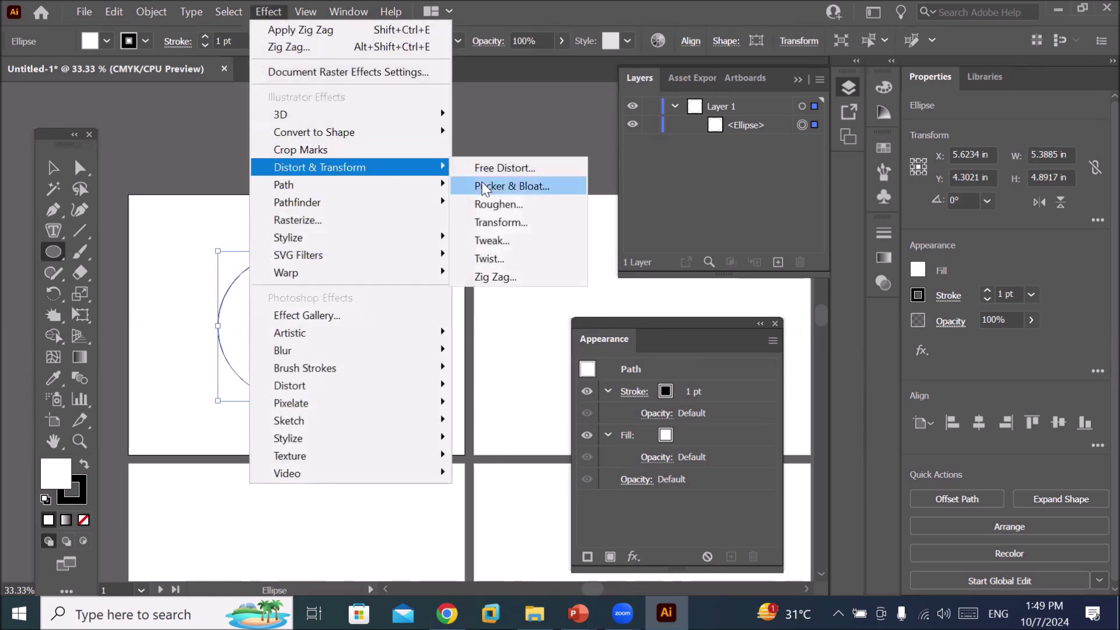
pyautogui.click(531, 258)
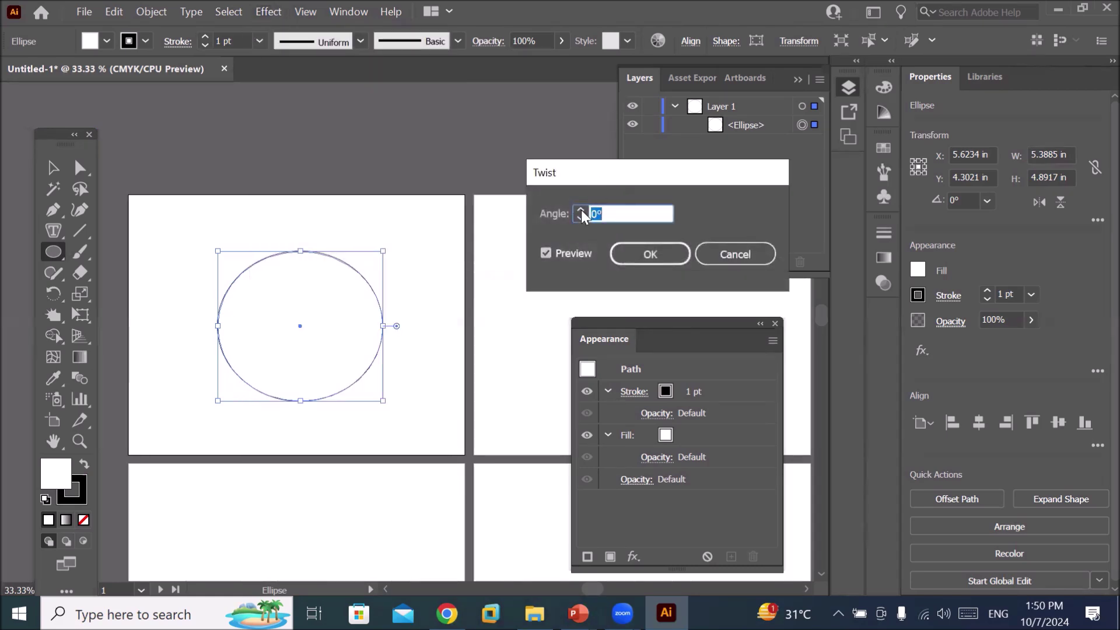
pyautogui.click(581, 210)
pyautogui.click(581, 210)
pyautogui.click(652, 253)
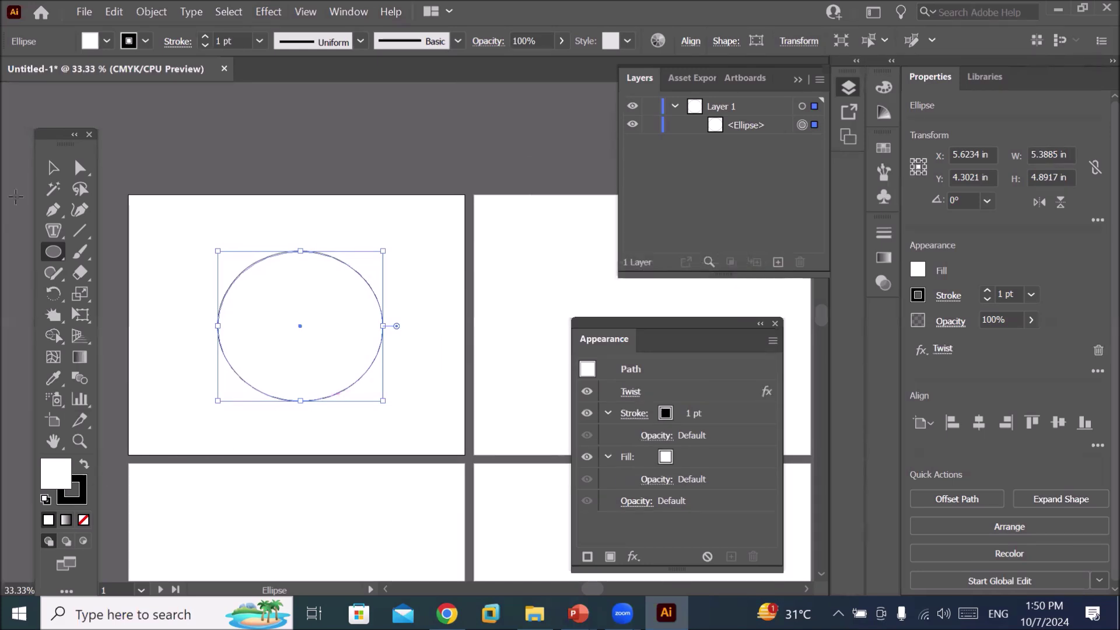
# - Fill the twisted ellipse with CMYK cyan
pyautogui.click(106, 40)
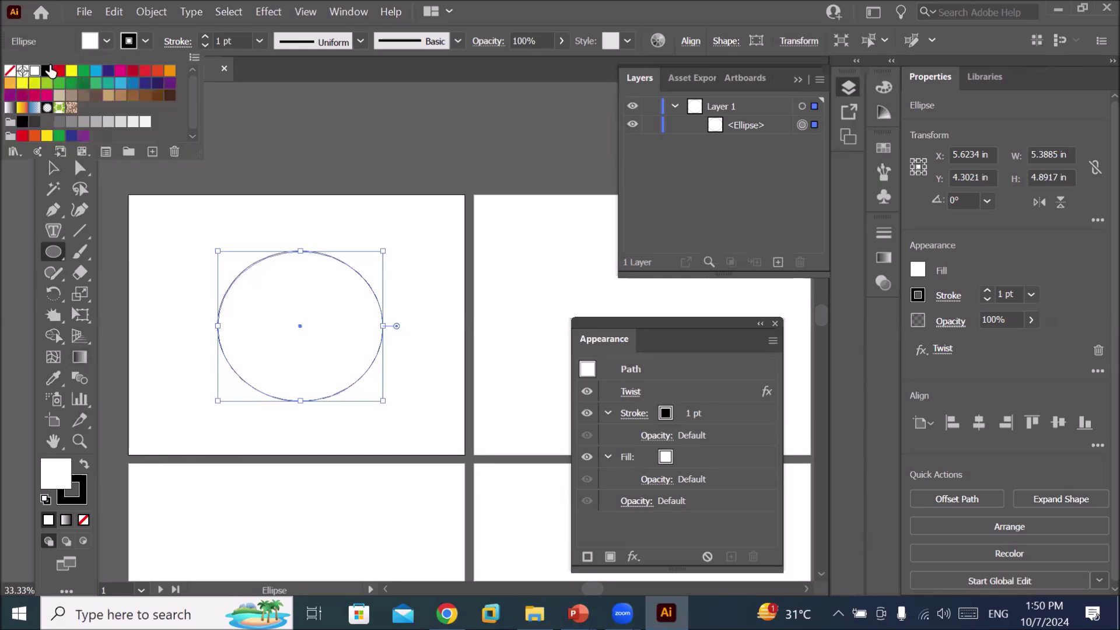
pyautogui.click(97, 70)
pyautogui.scroll(2, 348, 300)
pyautogui.scroll(2, 328, 262)
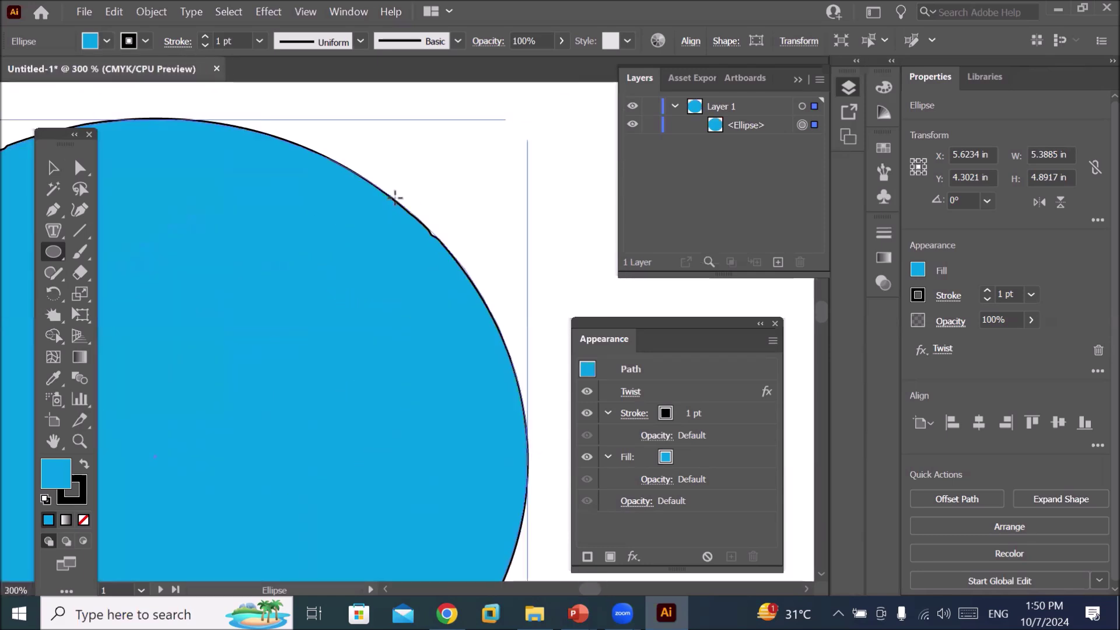
pyautogui.scroll(1, 408, 207)
# - Move the cyan ellipse so it overhangs the artboard's top-left corner
pyautogui.scroll(-1, 449, 258)
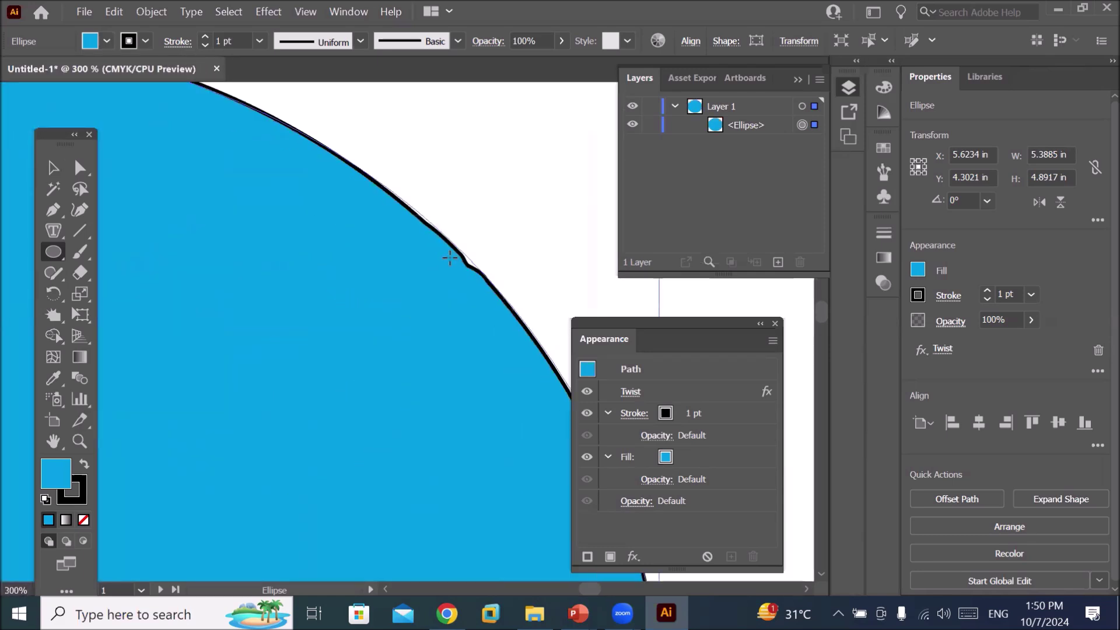
pyautogui.scroll(-1, 449, 258)
pyautogui.scroll(-1, 449, 260)
pyautogui.scroll(-1, 450, 260)
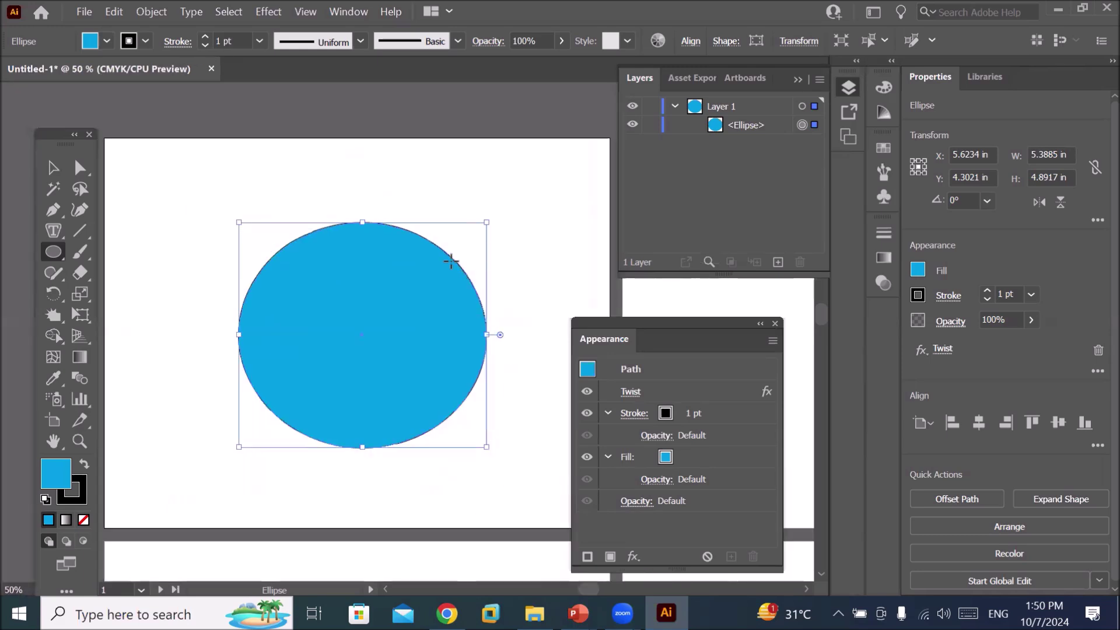
pyautogui.click(53, 168)
pyautogui.moveTo(393, 313); pyautogui.dragTo(176, 184)
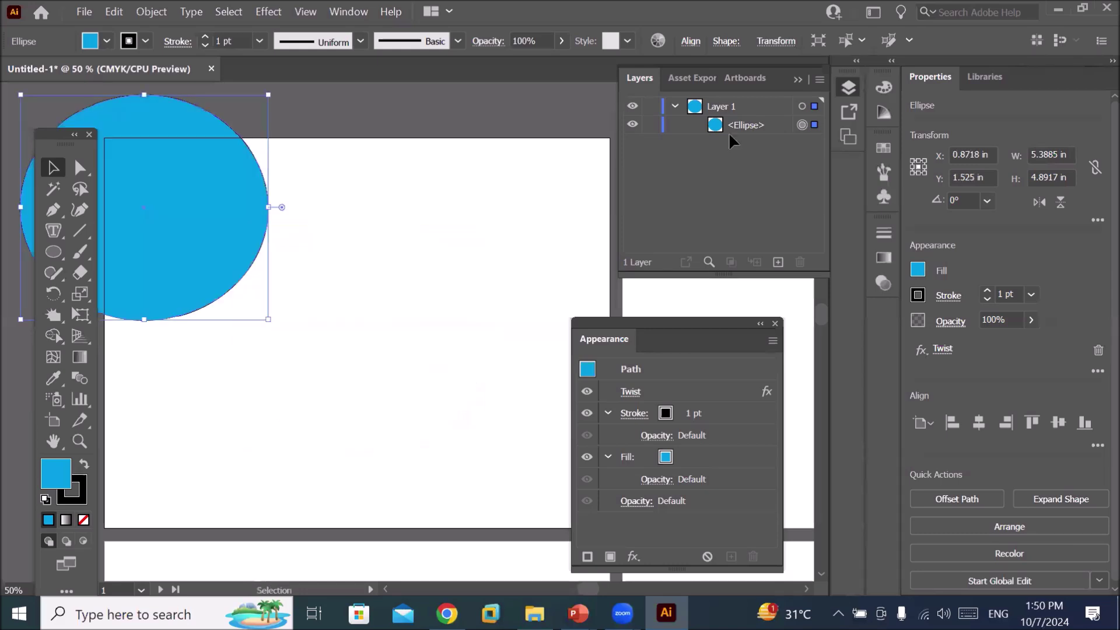
# - Add point text reading 'TEXT' in the middle of the artboard
pyautogui.click(53, 230)
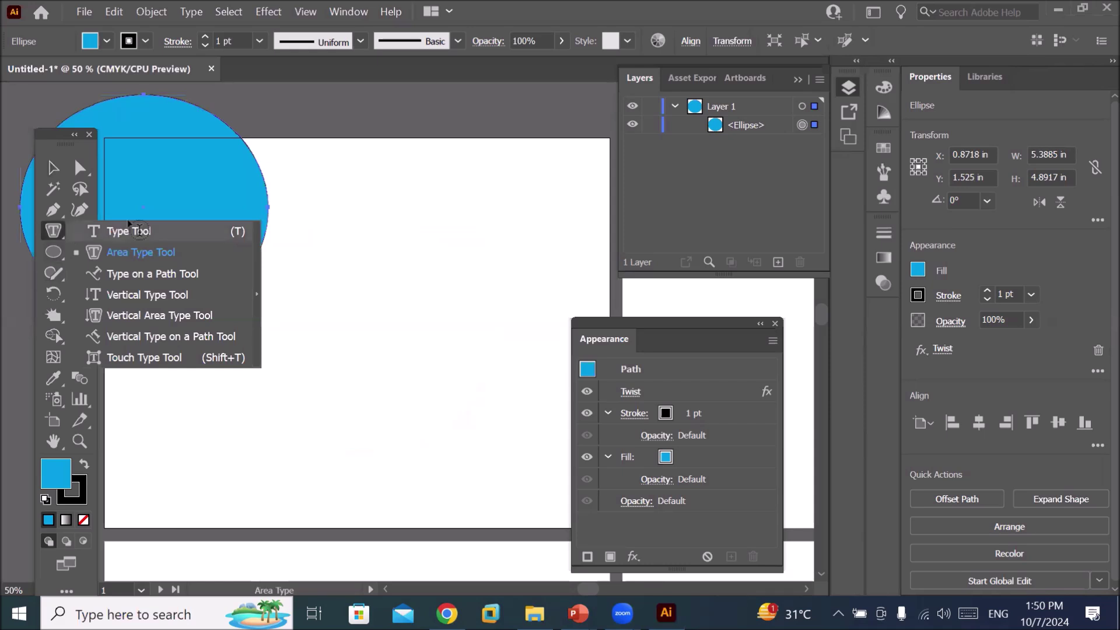
pyautogui.click(475, 251)
pyautogui.click(43, 232)
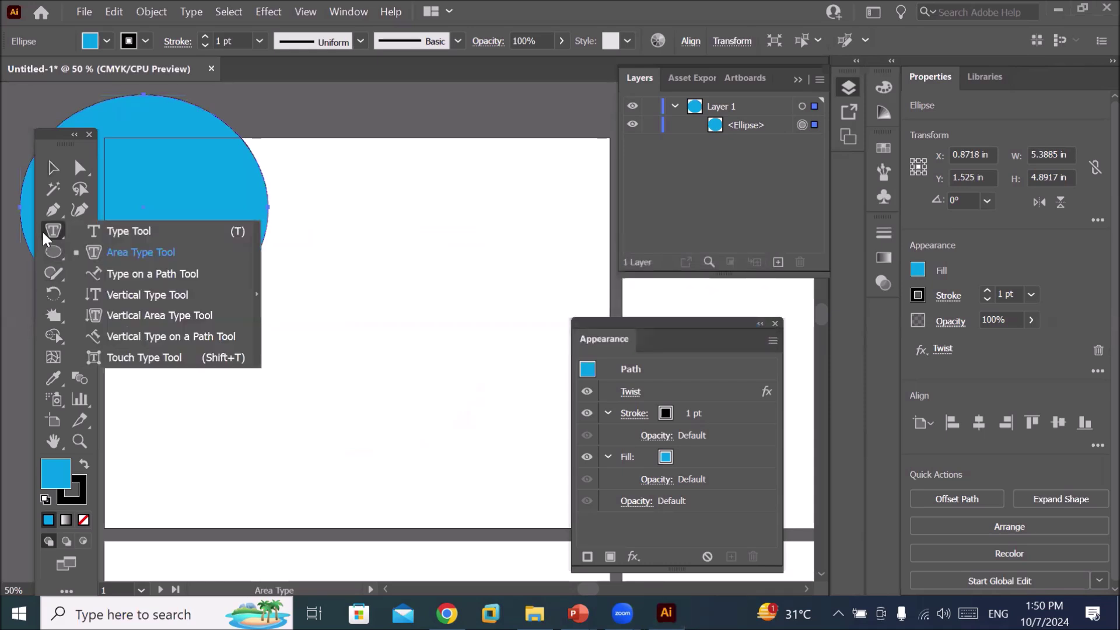
pyautogui.click(116, 226)
pyautogui.click(330, 294)
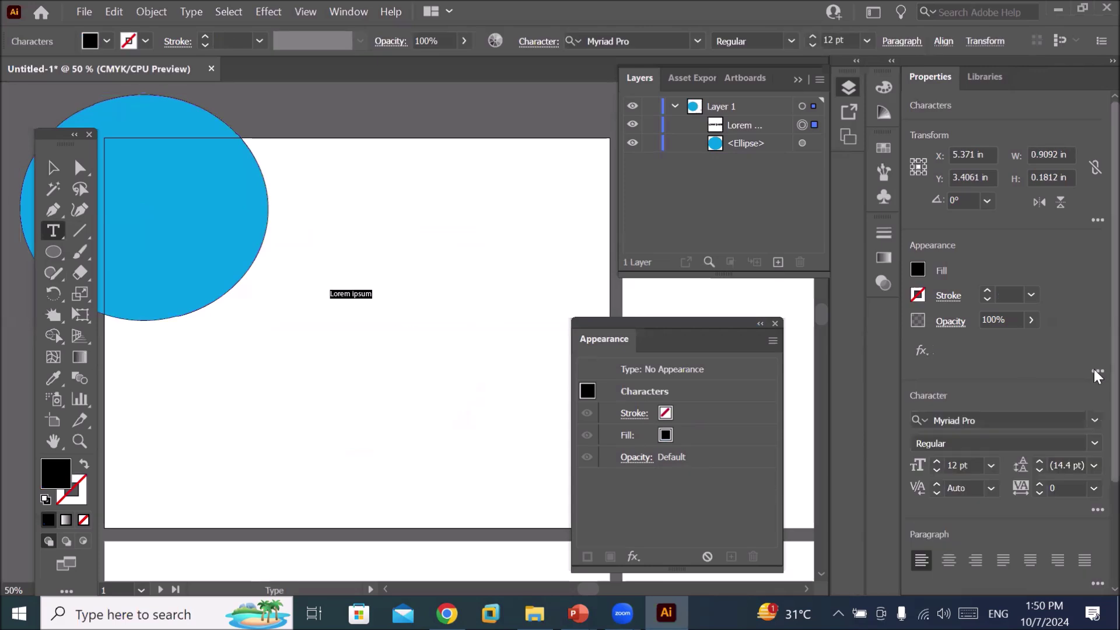
pyautogui.write('TEXT')
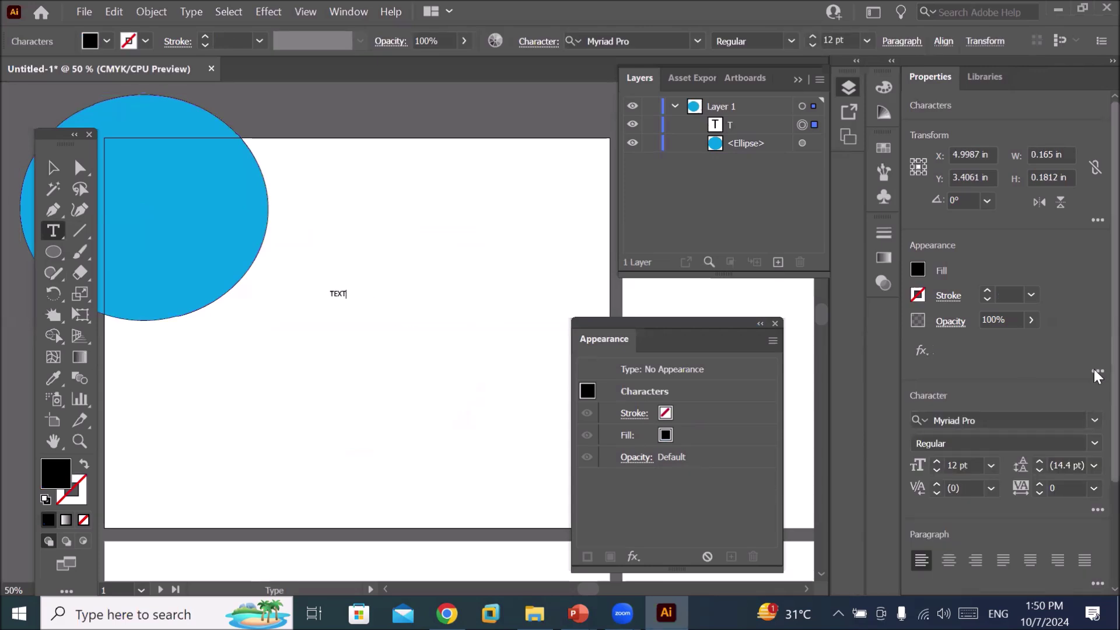
# - Scale the TEXT lettering up to about 148 pt and clear panels out of the way
pyautogui.click(53, 169)
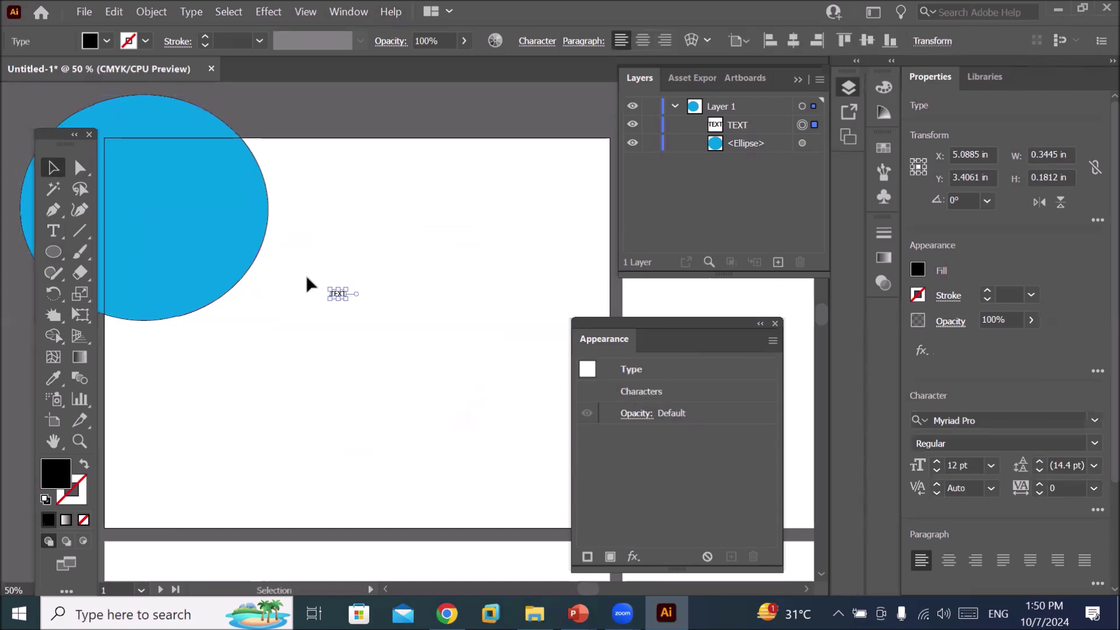
pyautogui.moveTo(345, 303); pyautogui.dragTo(528, 403)
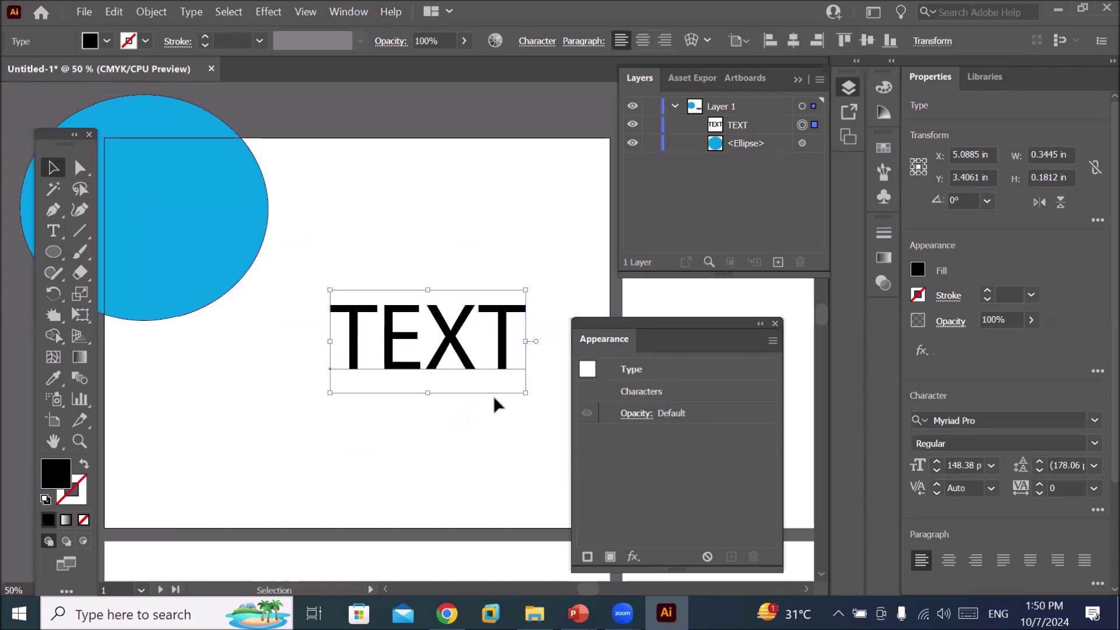
pyautogui.click(257, 10)
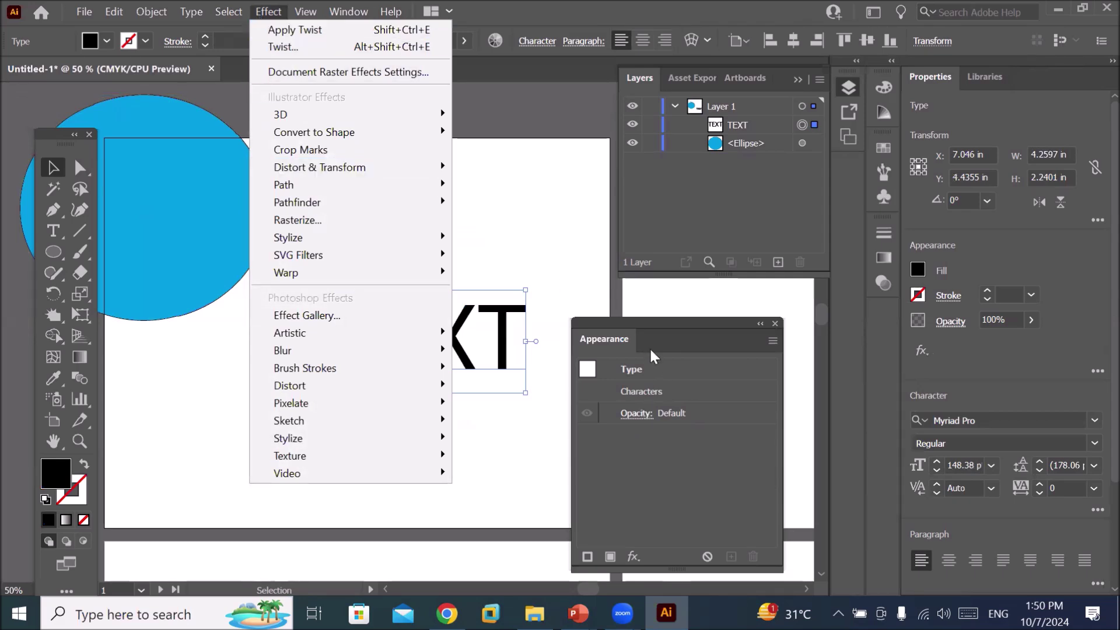
pyautogui.click(648, 326)
pyautogui.moveTo(649, 326); pyautogui.dragTo(661, 303)
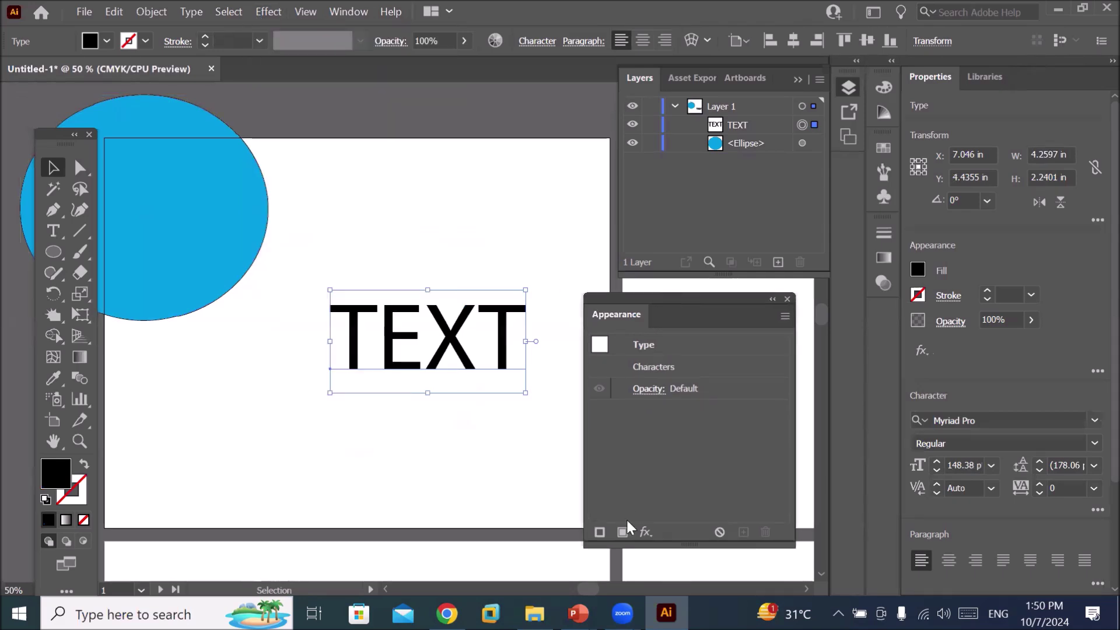
pyautogui.click(646, 532)
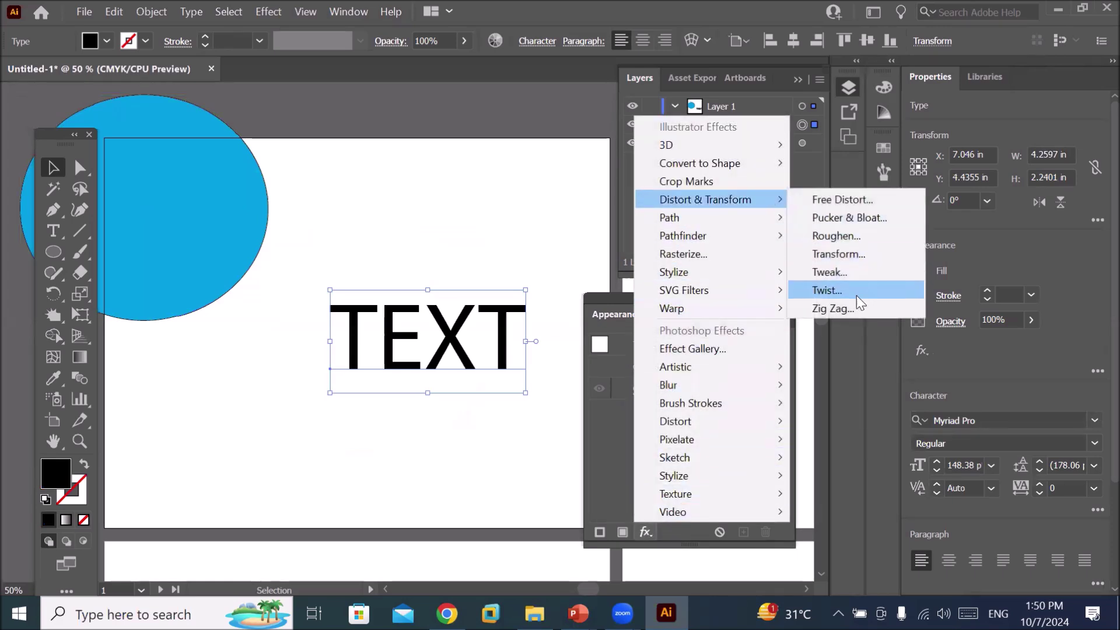
# - Apply a -36° Twist effect to the TEXT lettering and move it toward the top right
pyautogui.click(854, 295)
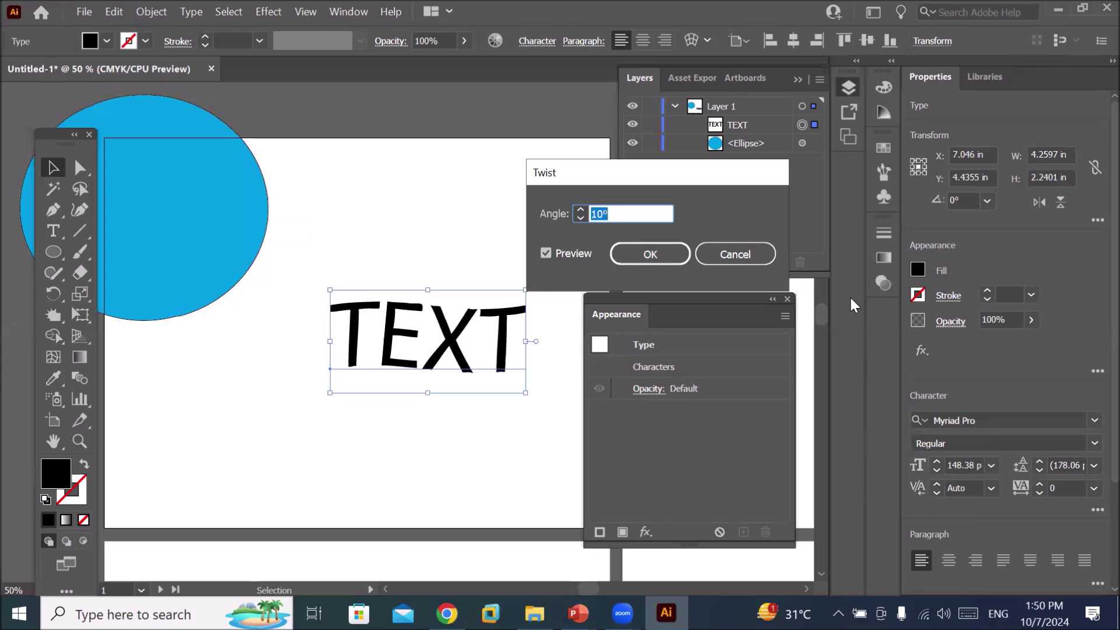
pyautogui.click(580, 212)
pyautogui.click(580, 211)
pyautogui.click(580, 211)
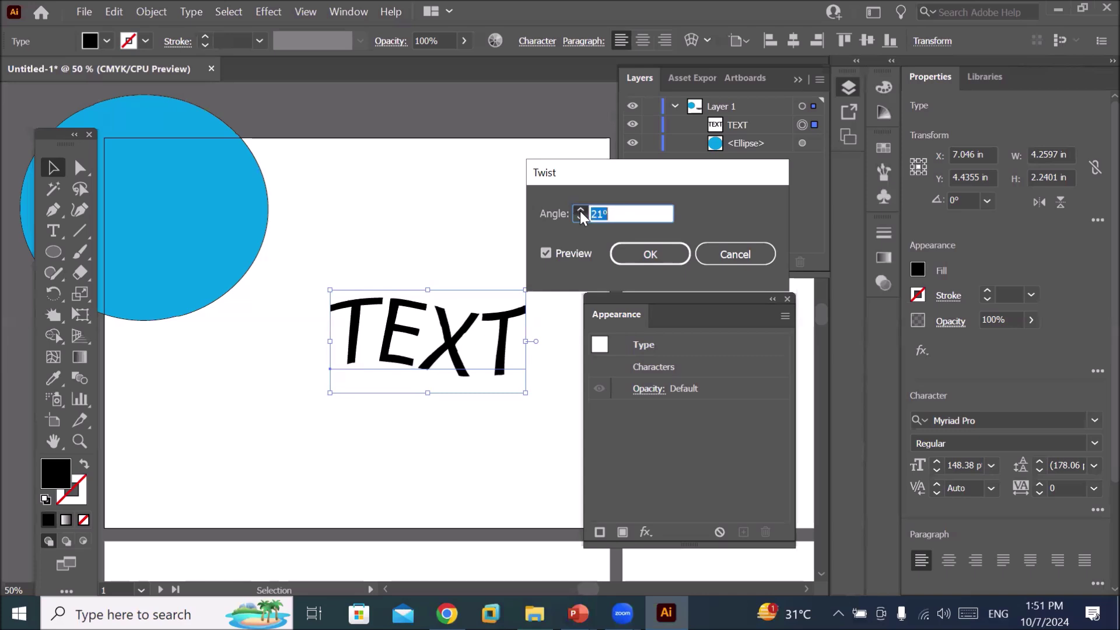
pyautogui.click(580, 212)
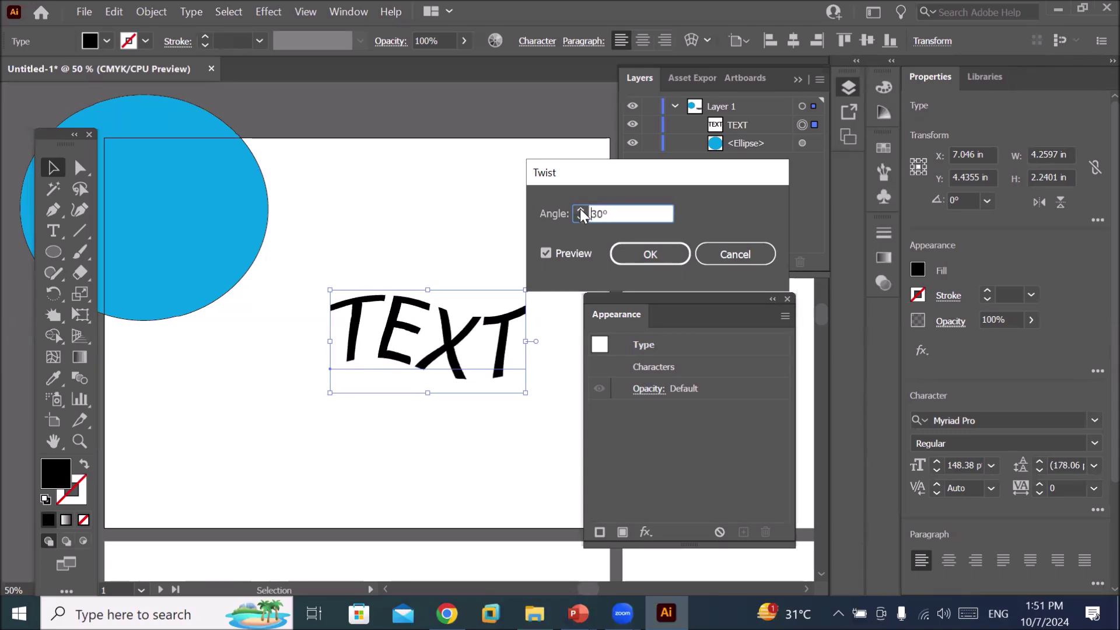
pyautogui.click(580, 209)
pyautogui.click(580, 209)
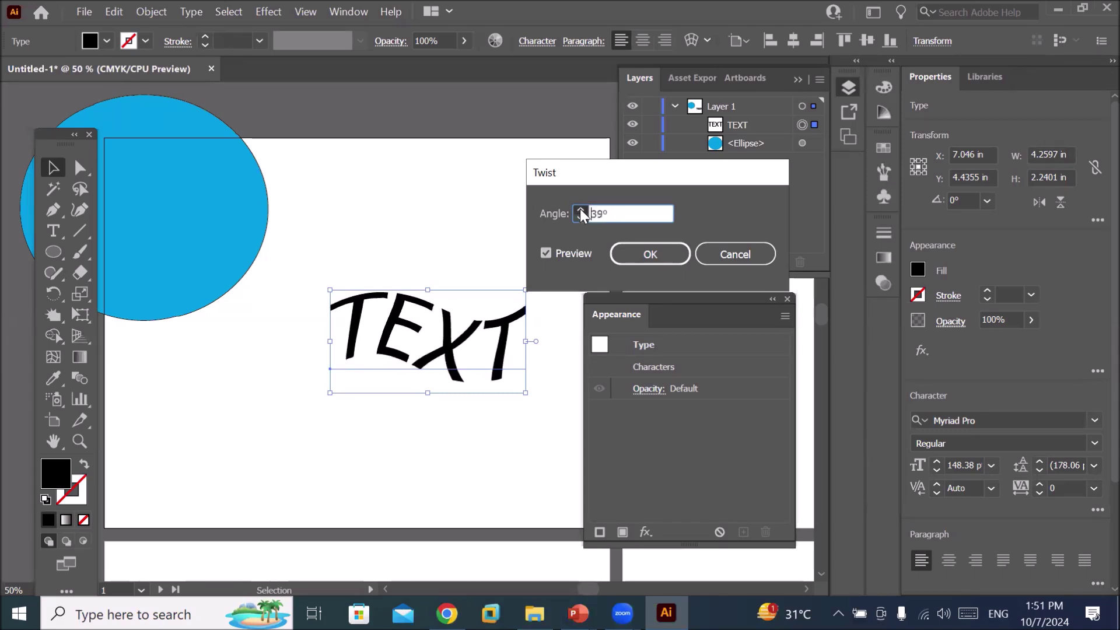
pyautogui.click(580, 209)
pyautogui.click(580, 209)
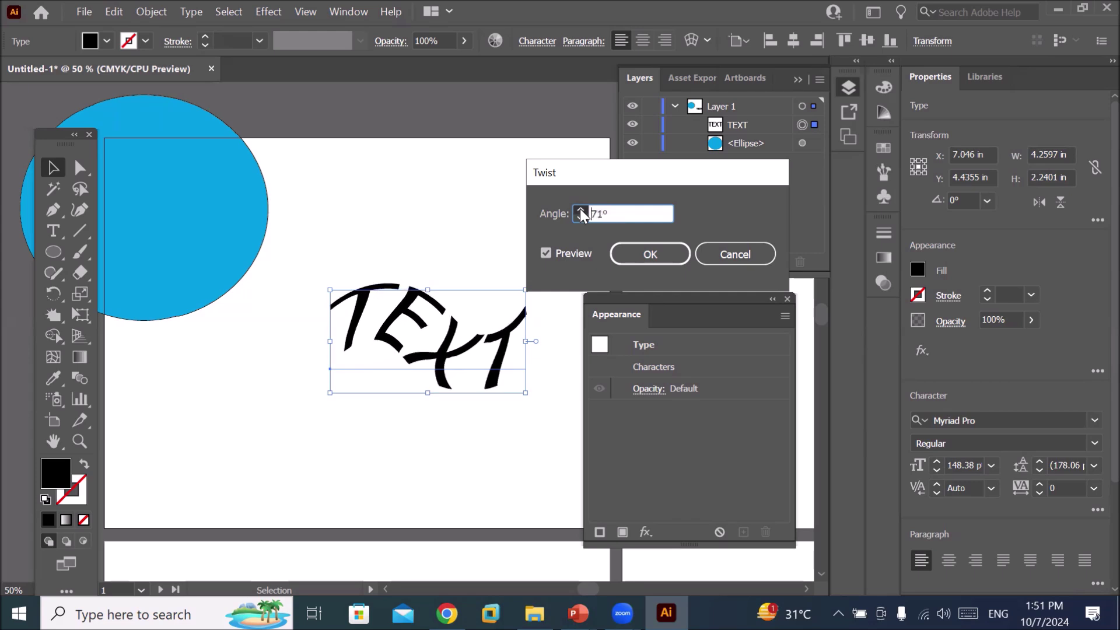
pyautogui.click(580, 209)
pyautogui.click(581, 218)
pyautogui.click(581, 217)
pyautogui.click(581, 218)
pyautogui.click(581, 218)
pyautogui.click(581, 218)
pyautogui.click(581, 219)
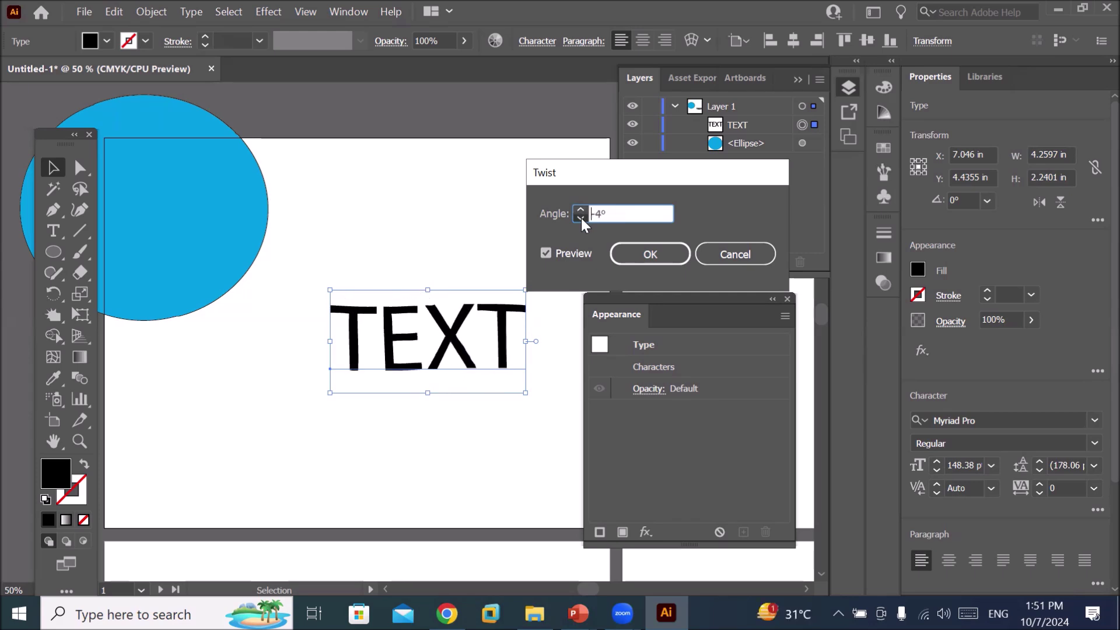
pyautogui.click(581, 218)
pyautogui.click(581, 218)
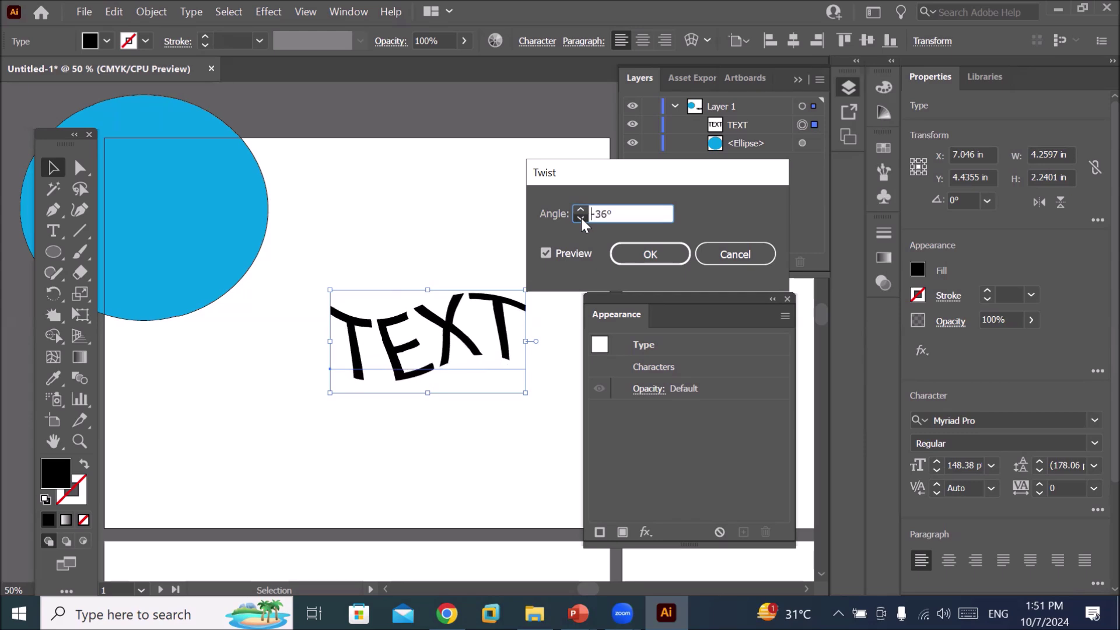
pyautogui.click(654, 255)
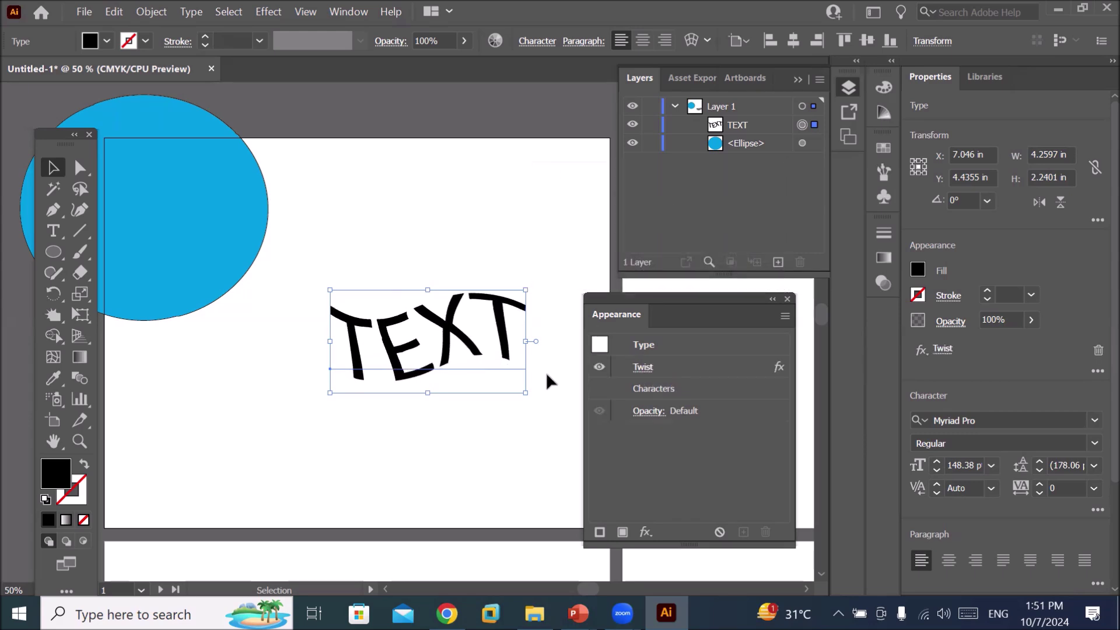
pyautogui.moveTo(462, 359); pyautogui.dragTo(530, 192)
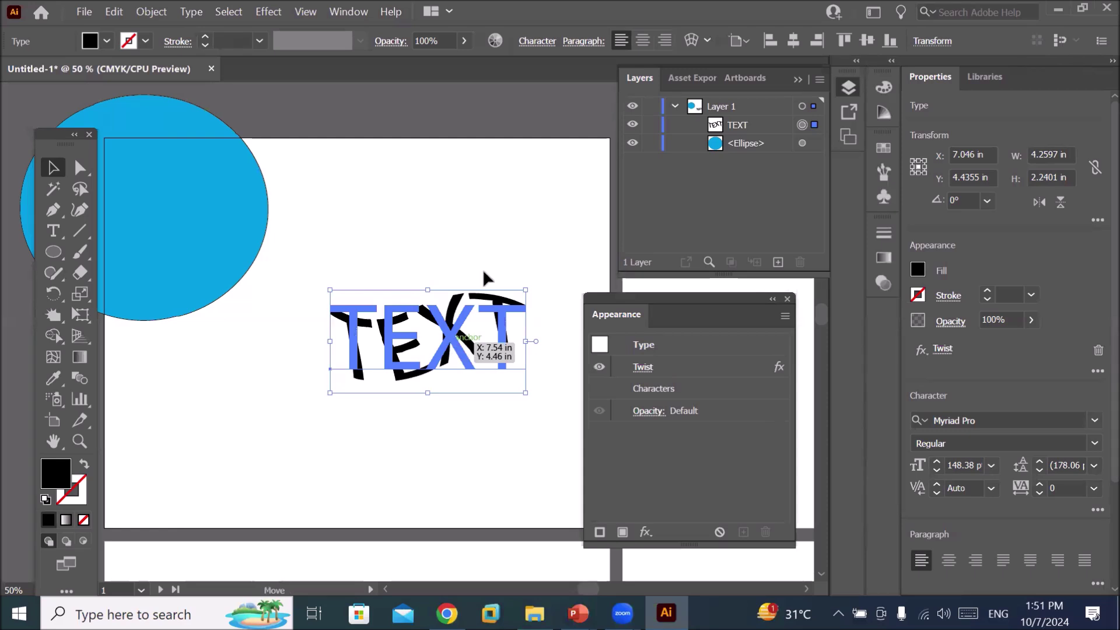
# - Draw a black star near the artboard centre with the Star Tool
pyautogui.click(61, 251)
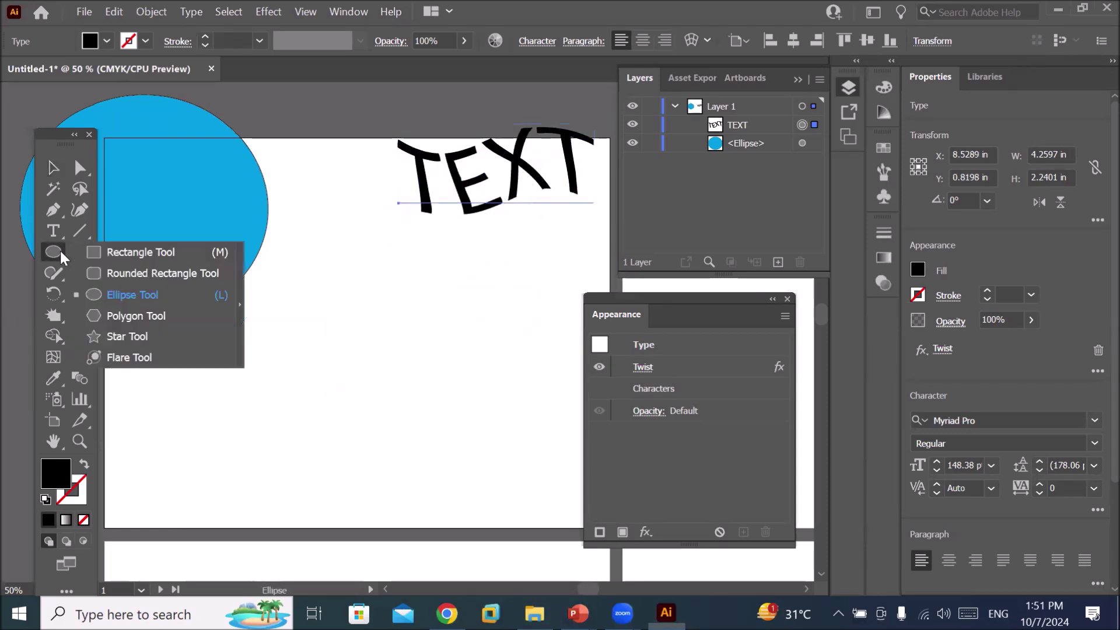
pyautogui.click(126, 337)
pyautogui.moveTo(354, 294)
pyautogui.mouseDown()
pyautogui.moveTo(404, 344)
pyautogui.moveTo(397, 350)
pyautogui.mouseUp()
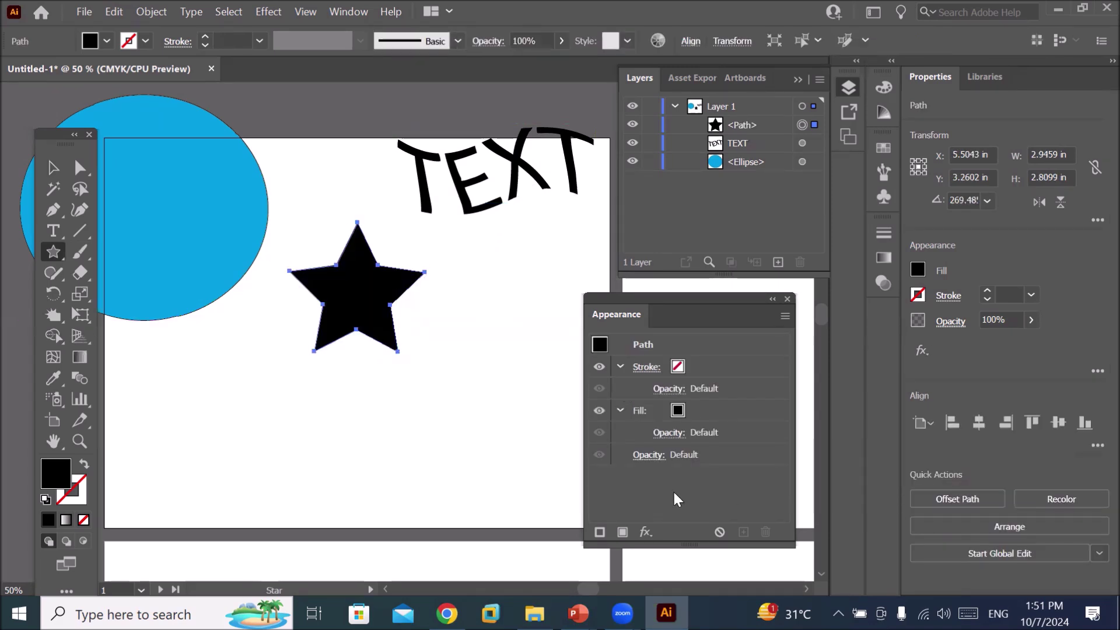
# - Apply a Distort & Transform Twist effect of -33° to the star
pyautogui.click(646, 531)
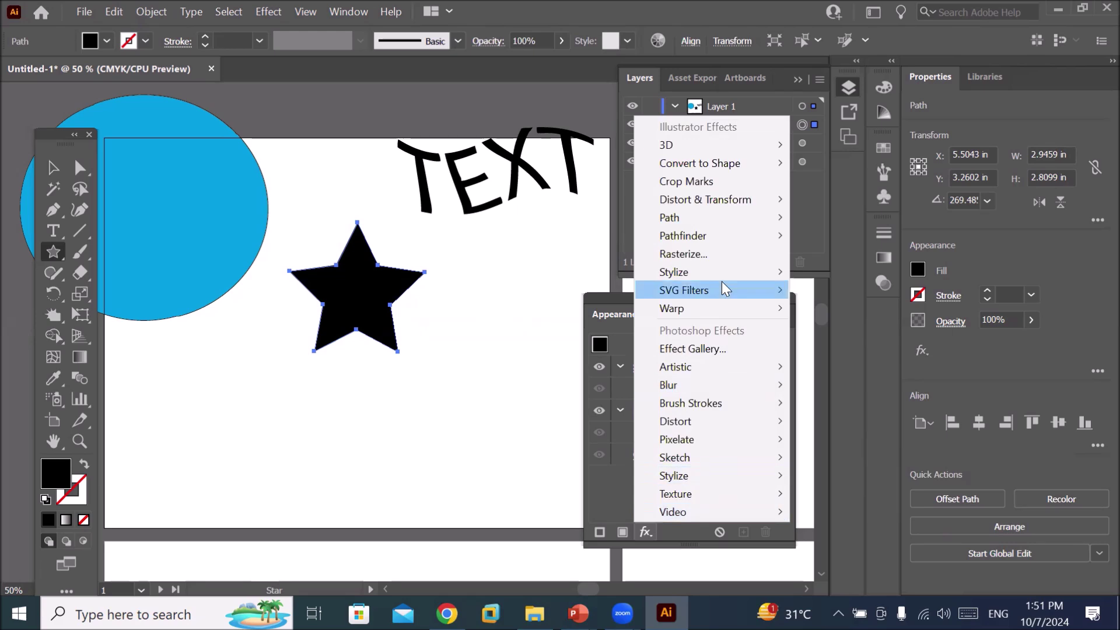
pyautogui.moveTo(705, 200)
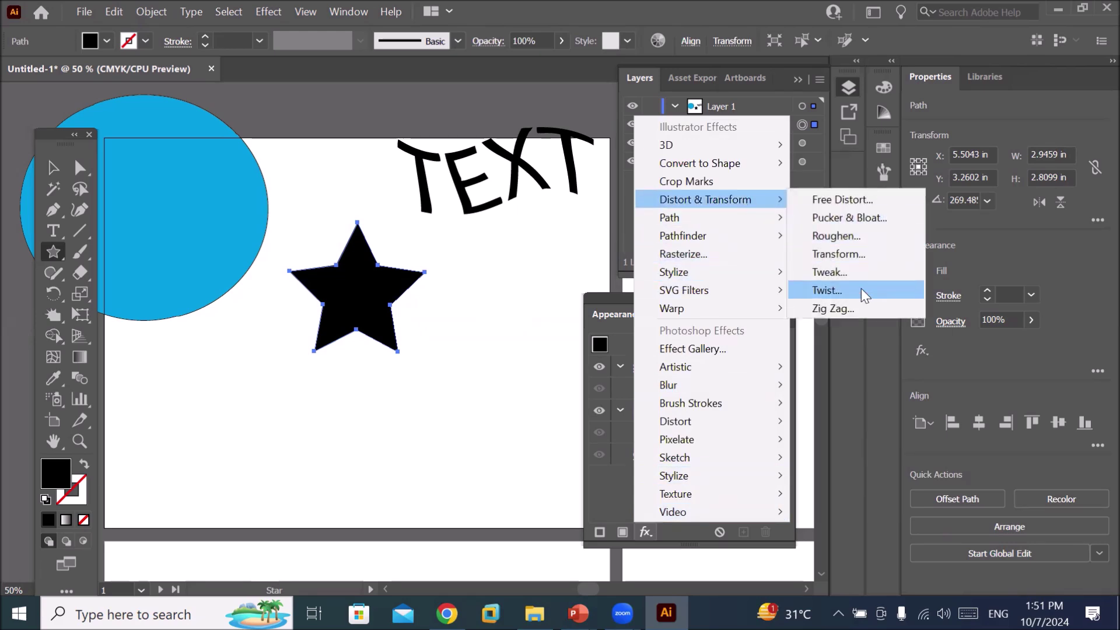
pyautogui.click(861, 288)
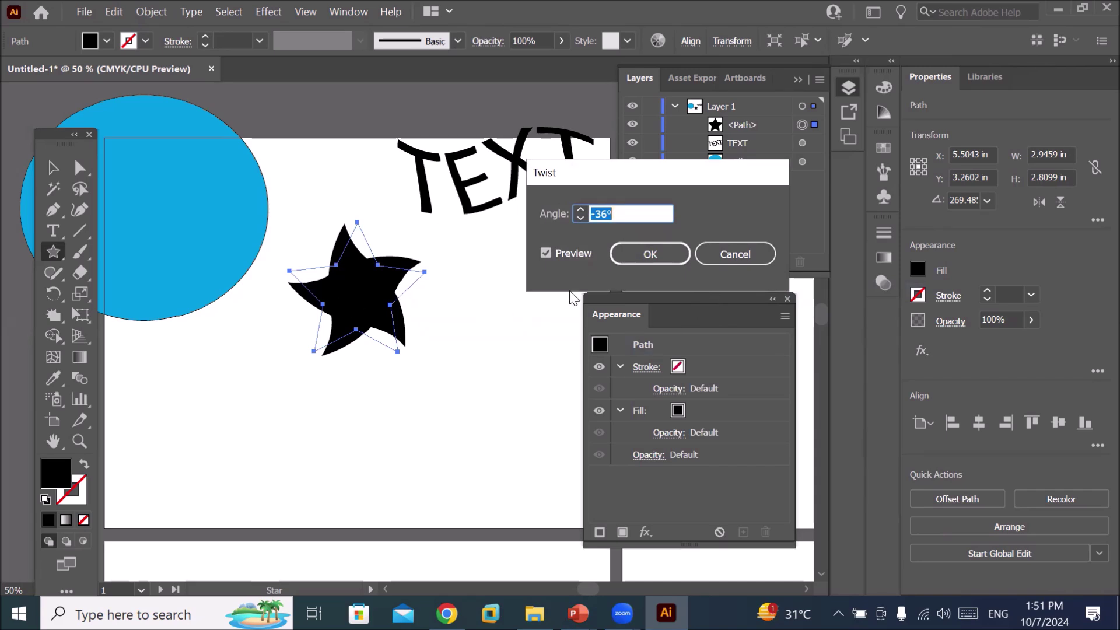
pyautogui.write('-33')
pyautogui.press('Tab')
pyautogui.press('Return')
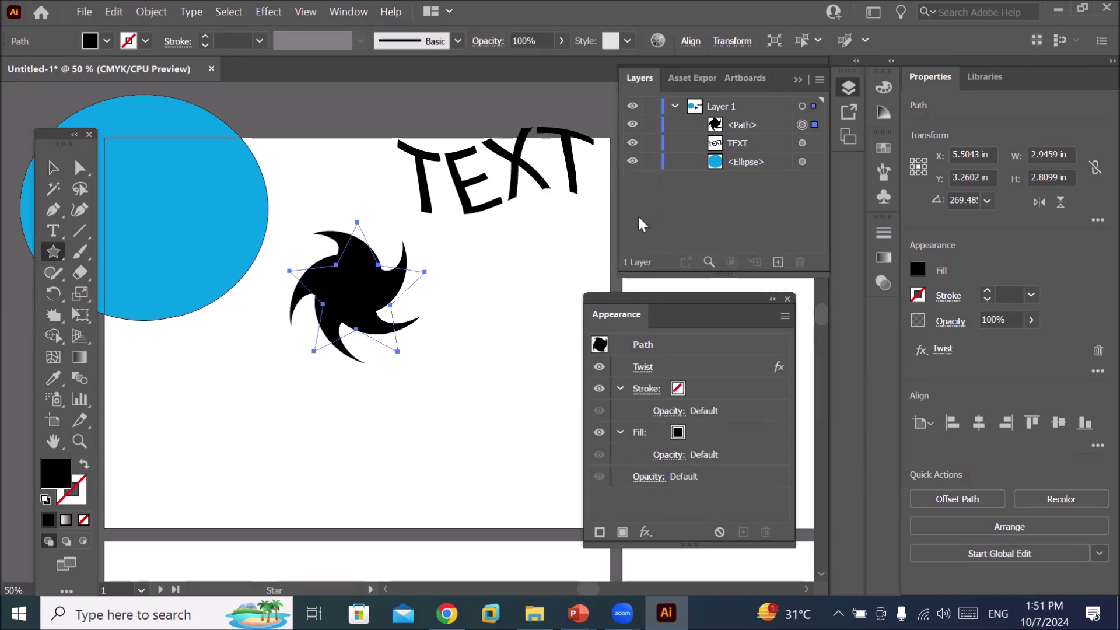
pyautogui.click(53, 171)
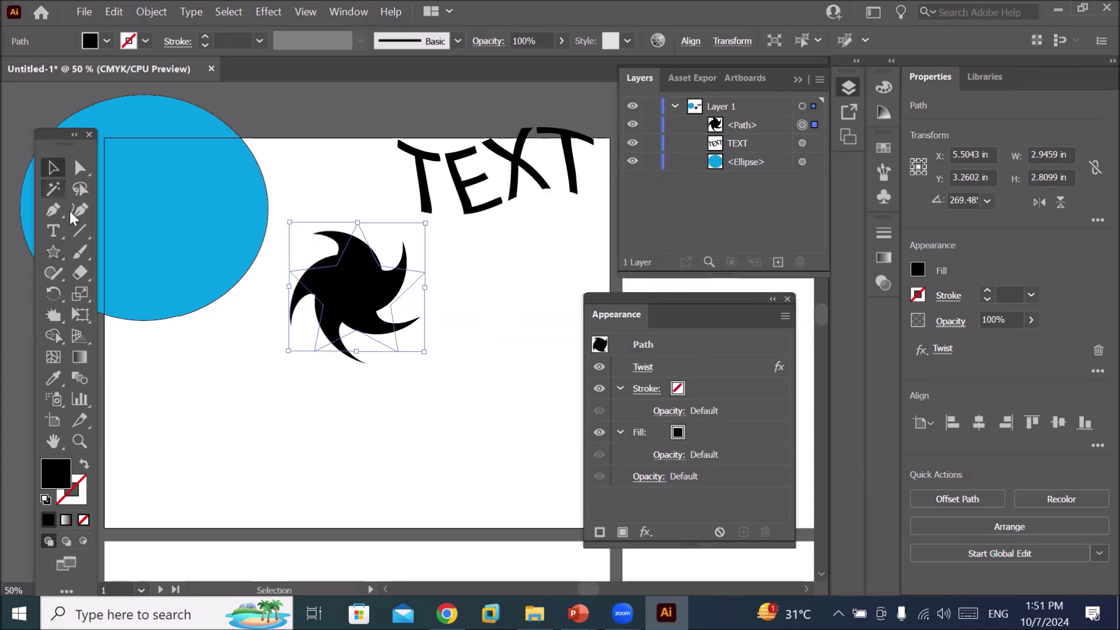
# - Reselect the swirl star and reopen its Twist settings from the Appearance panel
pyautogui.click(382, 461)
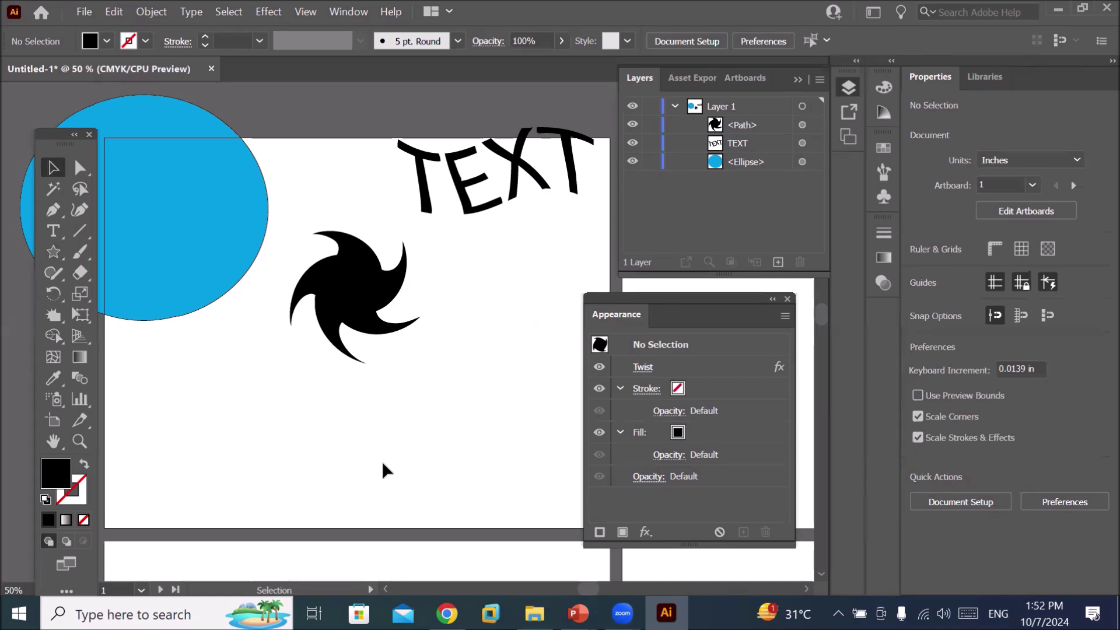
pyautogui.click(350, 286)
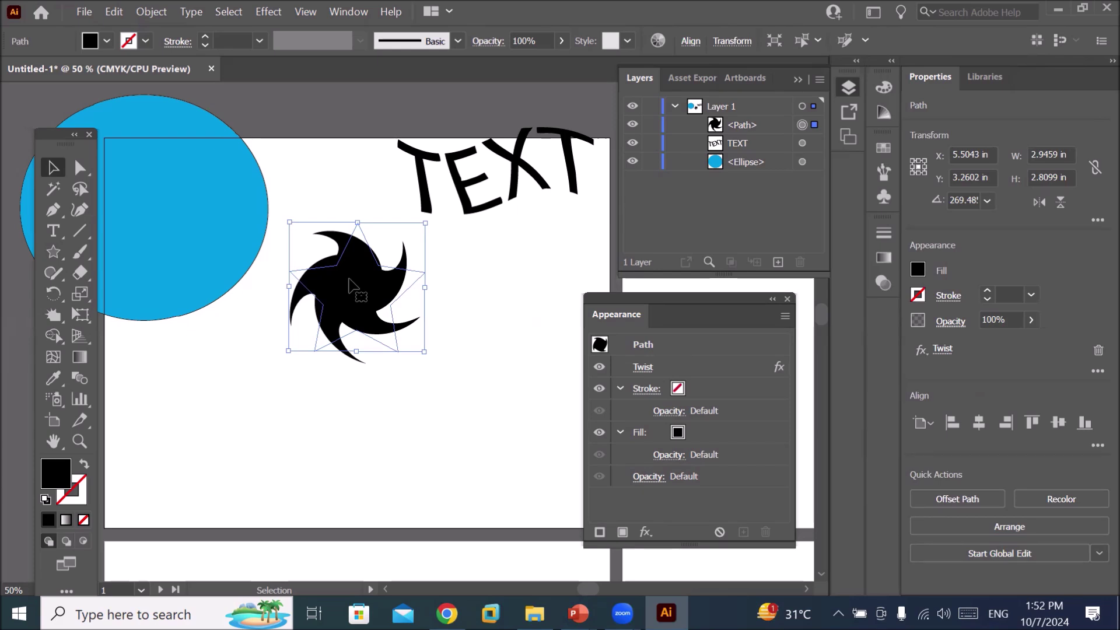
pyautogui.click(644, 367)
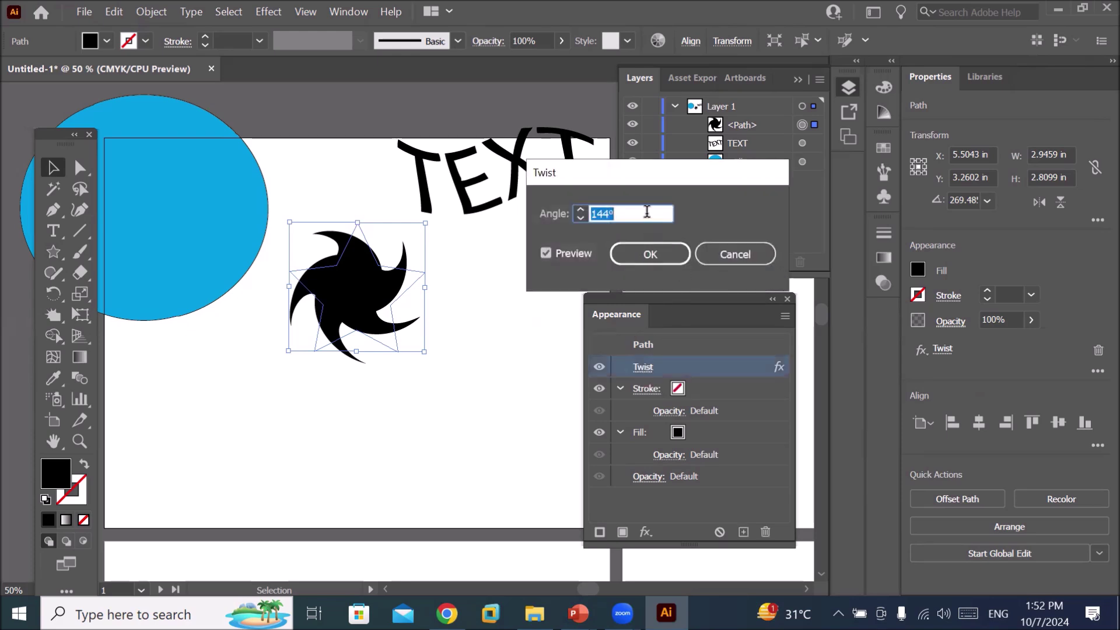
# - Lower the Twist angle to -100° and move the star to the artboard's lower left
pyautogui.click(582, 218)
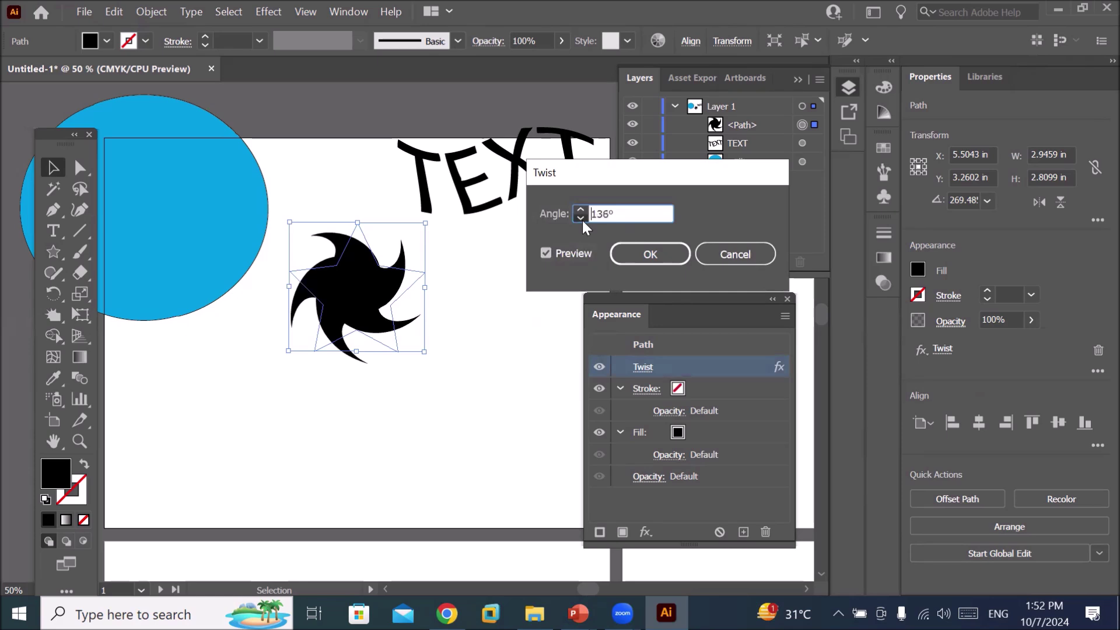
pyautogui.click(582, 218)
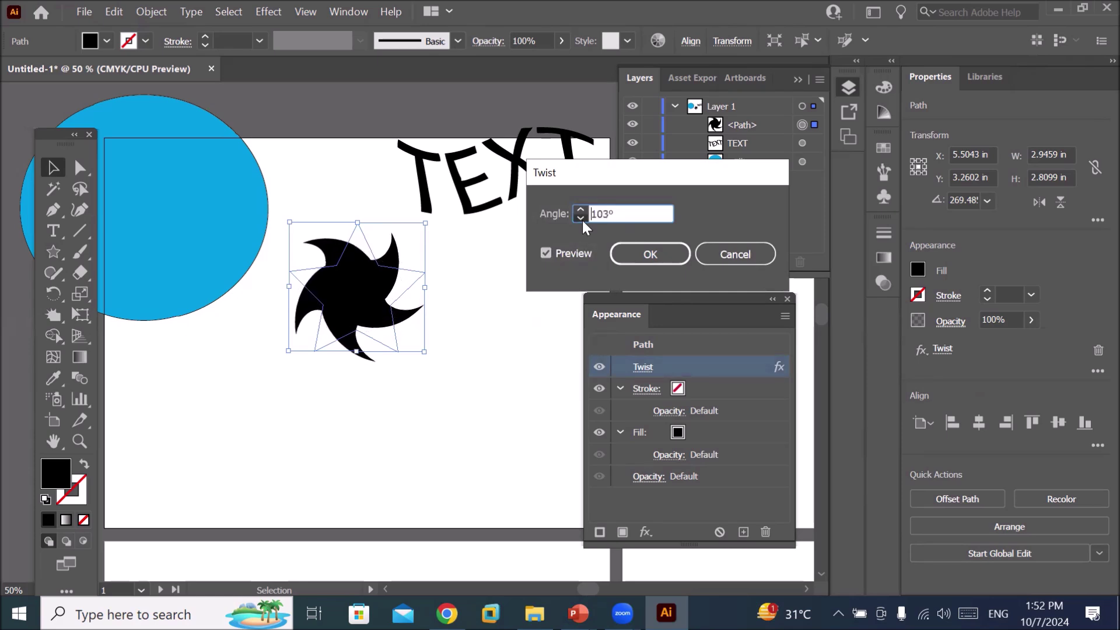
pyautogui.click(581, 218)
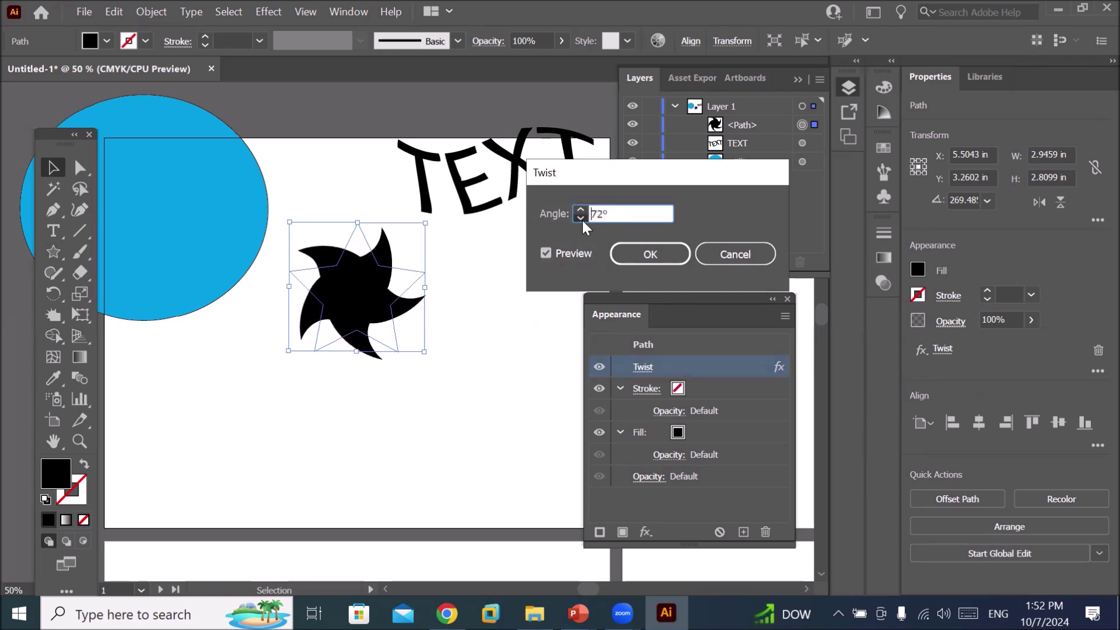
pyautogui.click(582, 218)
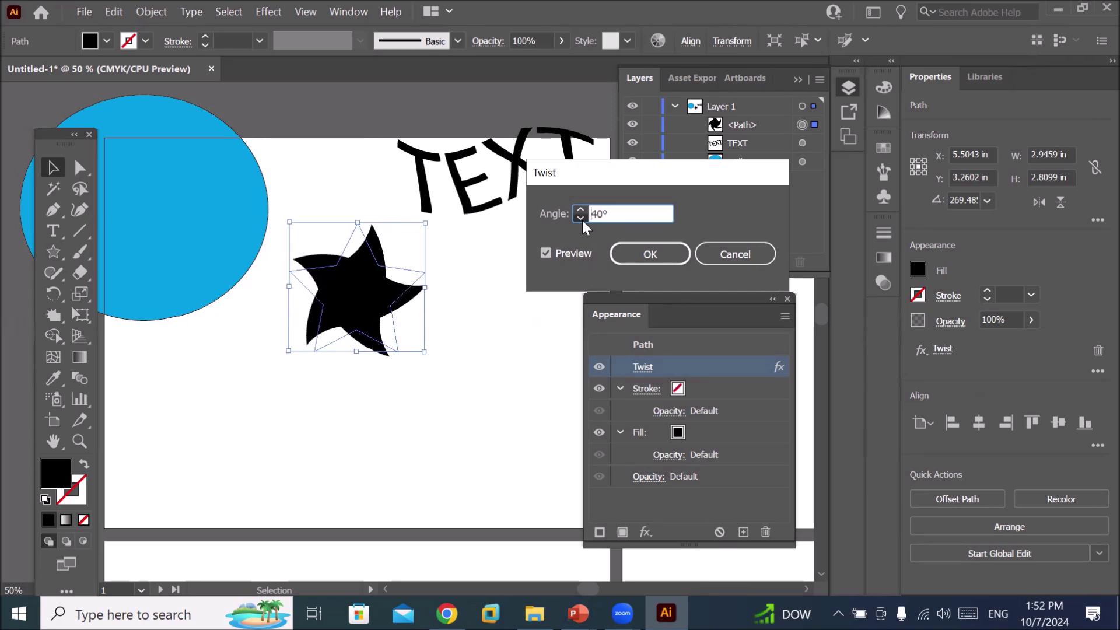
pyautogui.click(582, 218)
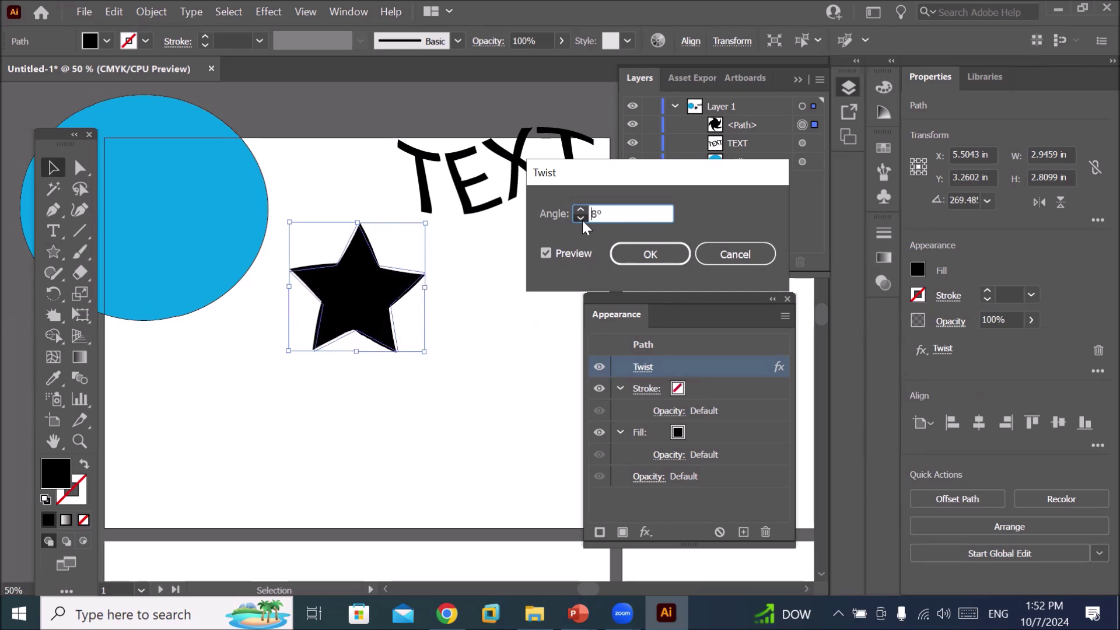
pyautogui.click(582, 218)
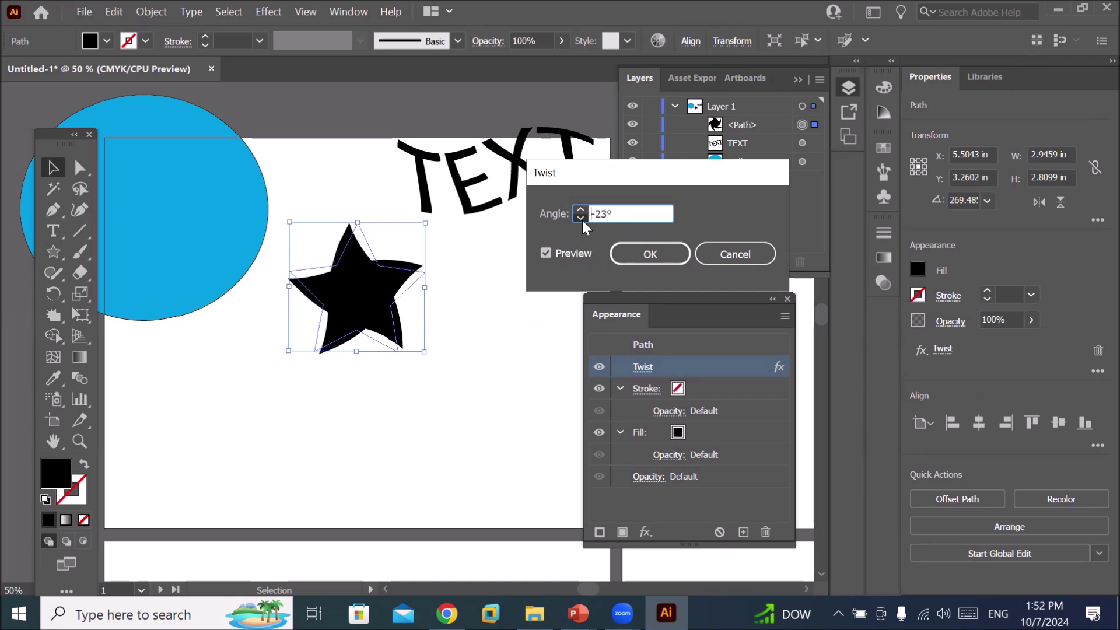
pyautogui.click(582, 218)
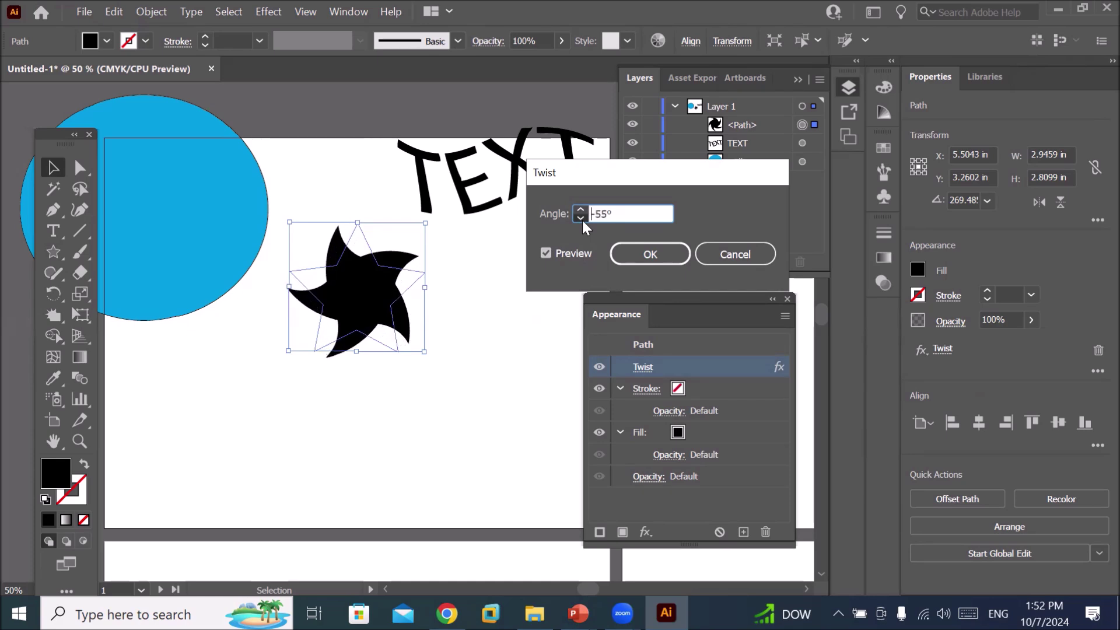
pyautogui.click(582, 219)
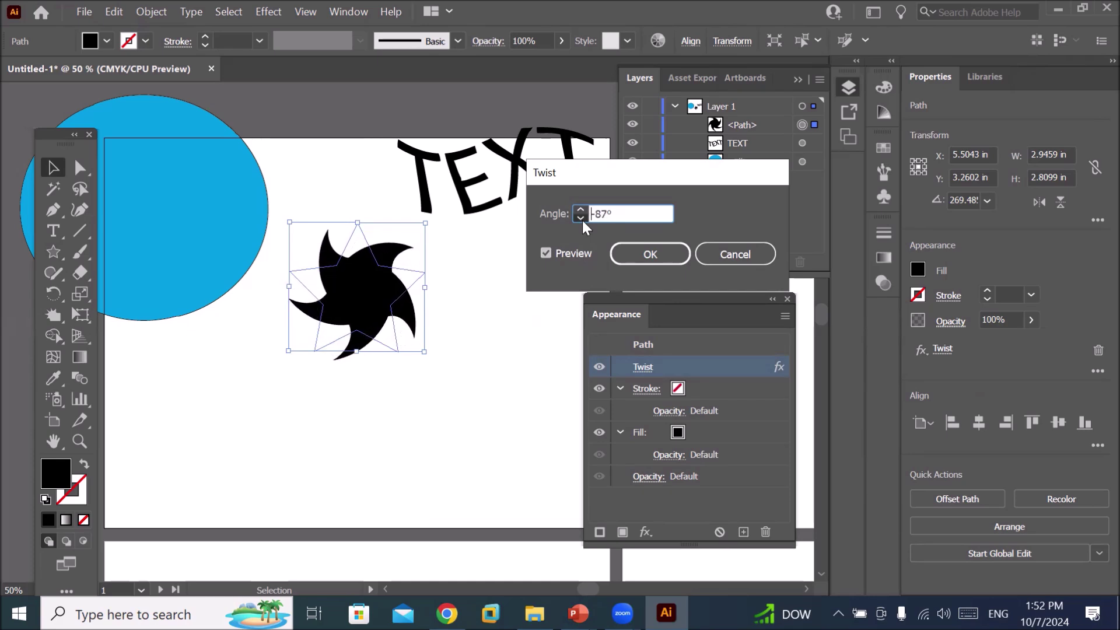
pyautogui.click(651, 255)
pyautogui.moveTo(386, 290); pyautogui.dragTo(306, 394)
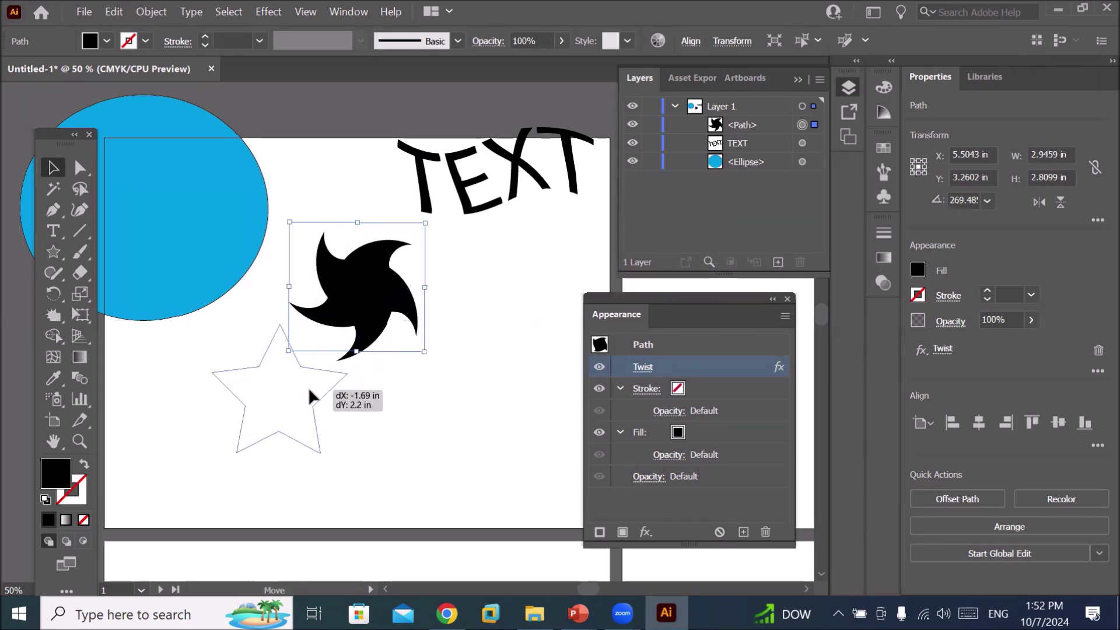
# - Expand the twisted star's appearance into a plain path and nudge it lower
pyautogui.click(146, 13)
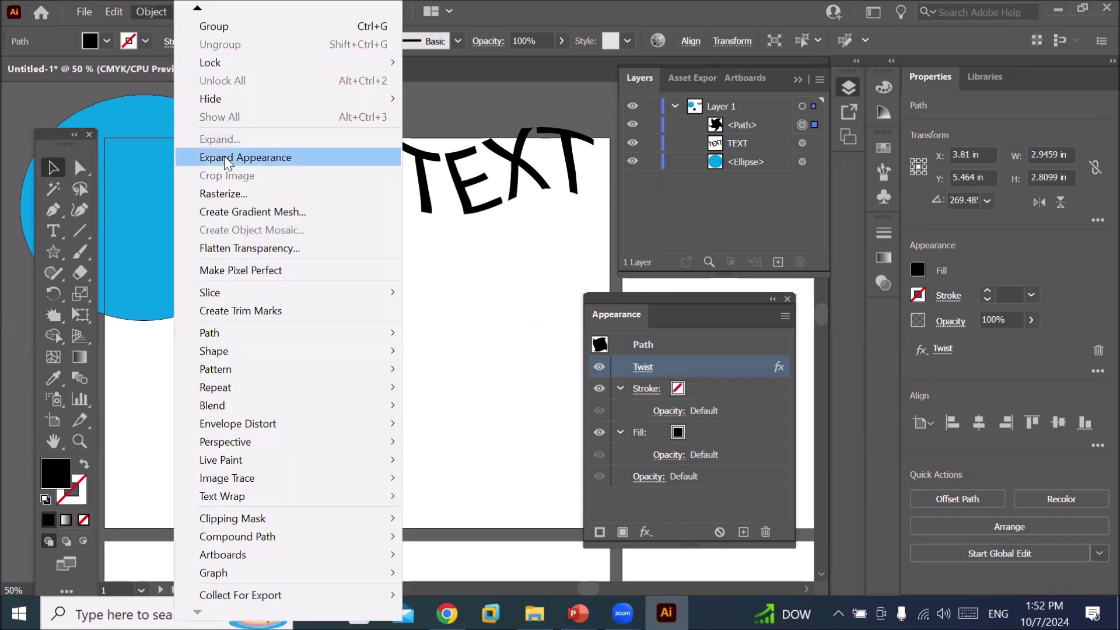
pyautogui.click(259, 157)
pyautogui.moveTo(287, 401); pyautogui.dragTo(270, 417)
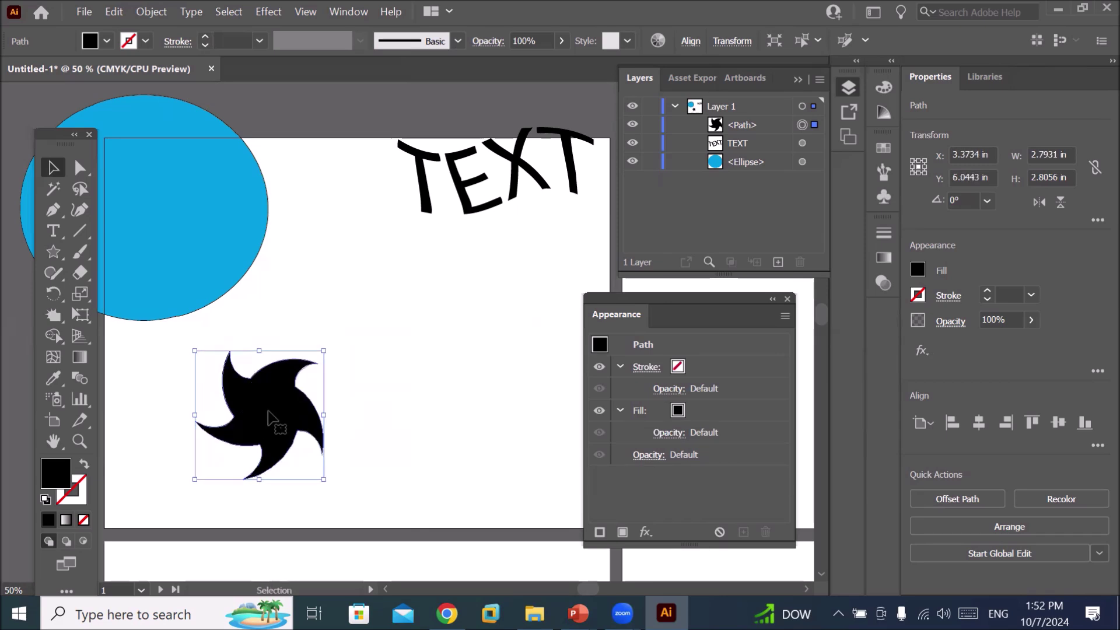
# - Duplicate the swirl star twice to the right to form a row of three
pyautogui.moveTo(270, 417); pyautogui.dragTo(401, 415)
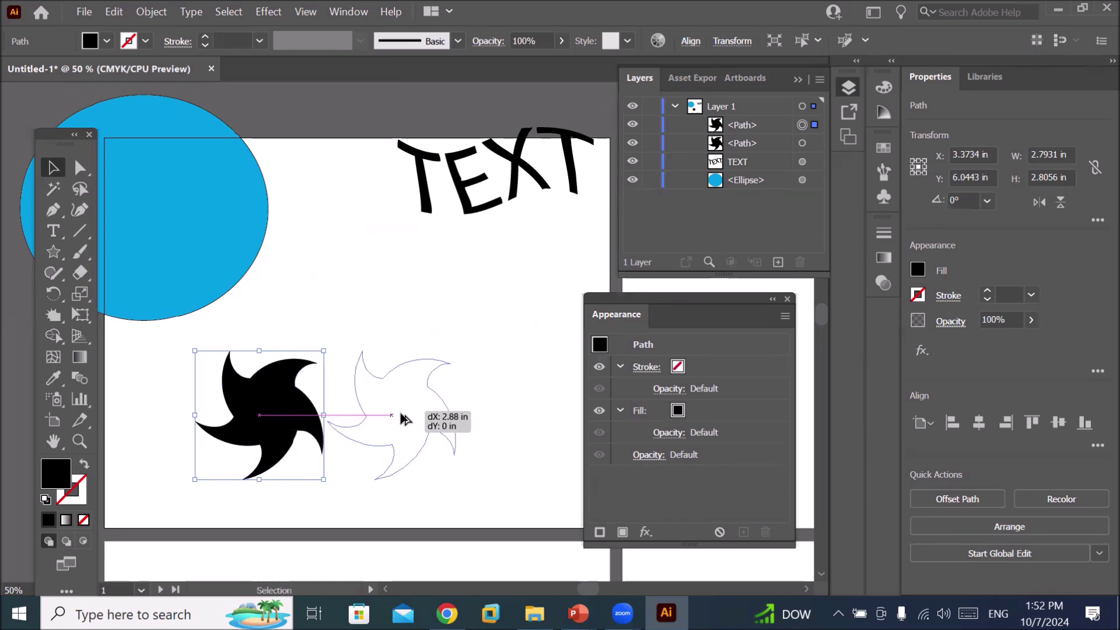
pyautogui.scroll(-1, 479, 402)
pyautogui.hotkey('ctrl', 'd')
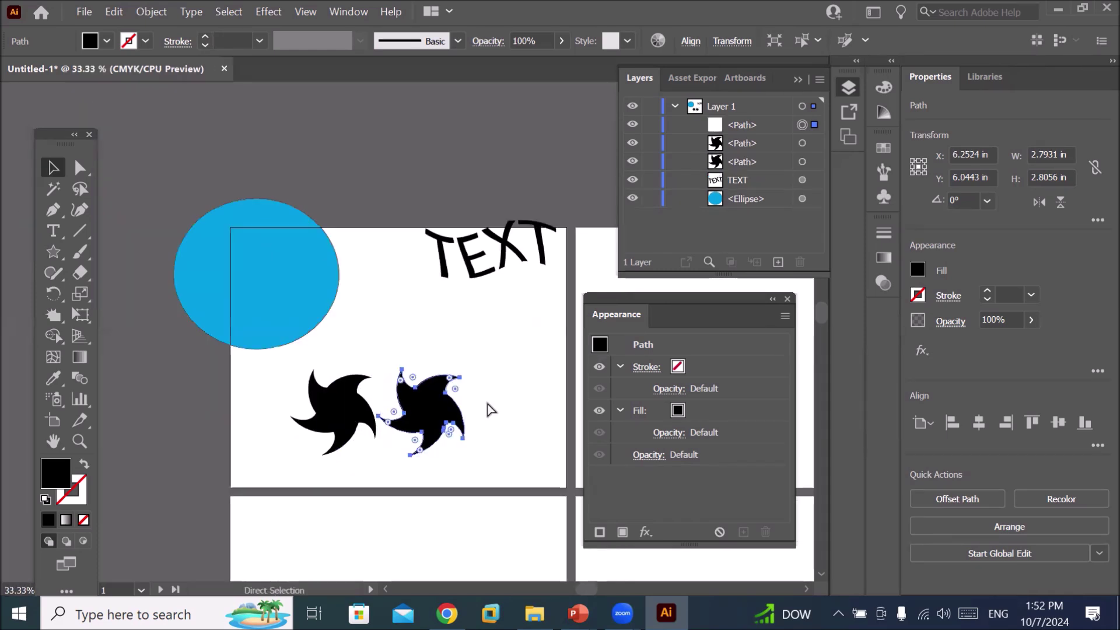
# - Select all three swirl stars and shift the row left and down
pyautogui.click(441, 335)
pyautogui.moveTo(278, 363)
pyautogui.mouseDown()
pyautogui.moveTo(451, 445)
pyautogui.moveTo(552, 463)
pyautogui.mouseUp()
pyautogui.moveTo(525, 427); pyautogui.dragTo(492, 437)
pyautogui.moveTo(500, 432); pyautogui.dragTo(500, 433)
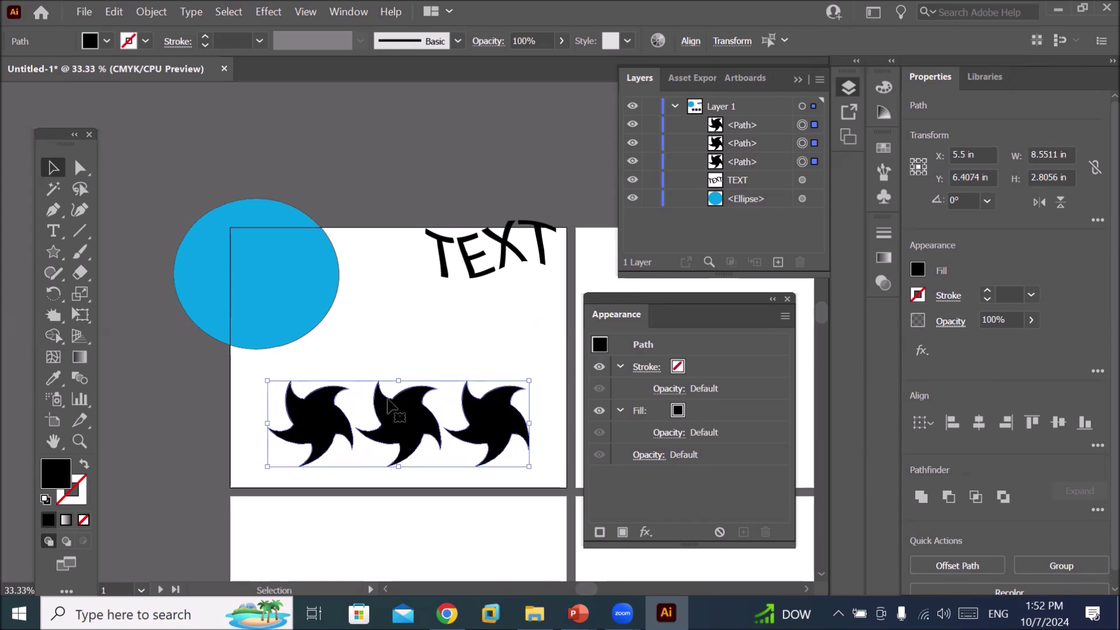
pyautogui.click(393, 338)
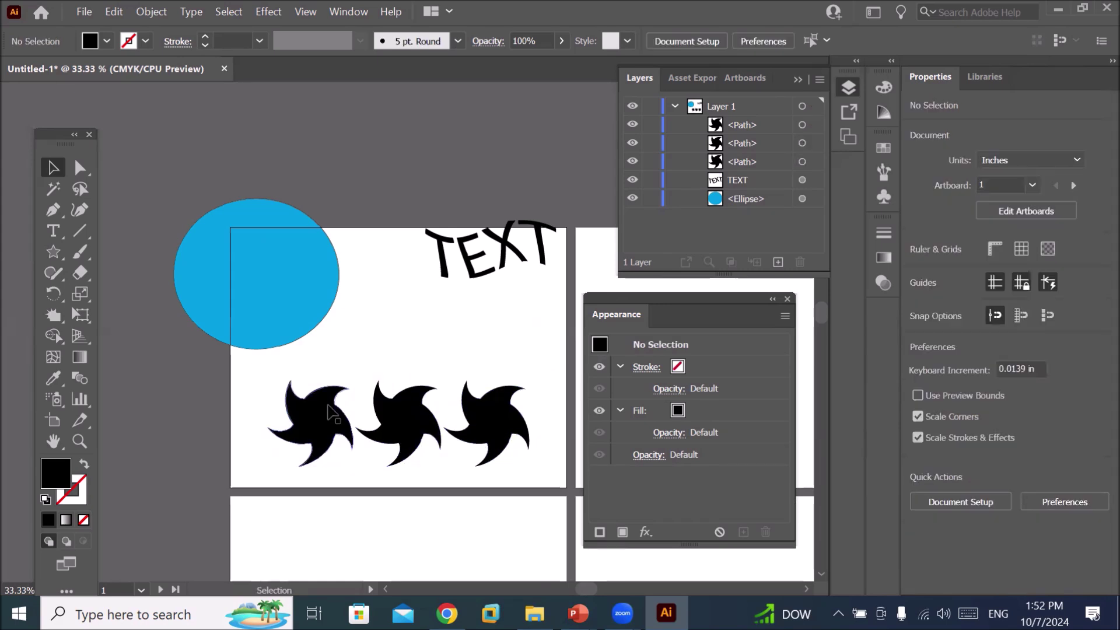
pyautogui.hotkey('ctrl', 'a')
# - Delete everything, draw a large new star, and choose the Roughen distort effect
pyautogui.press('Delete')
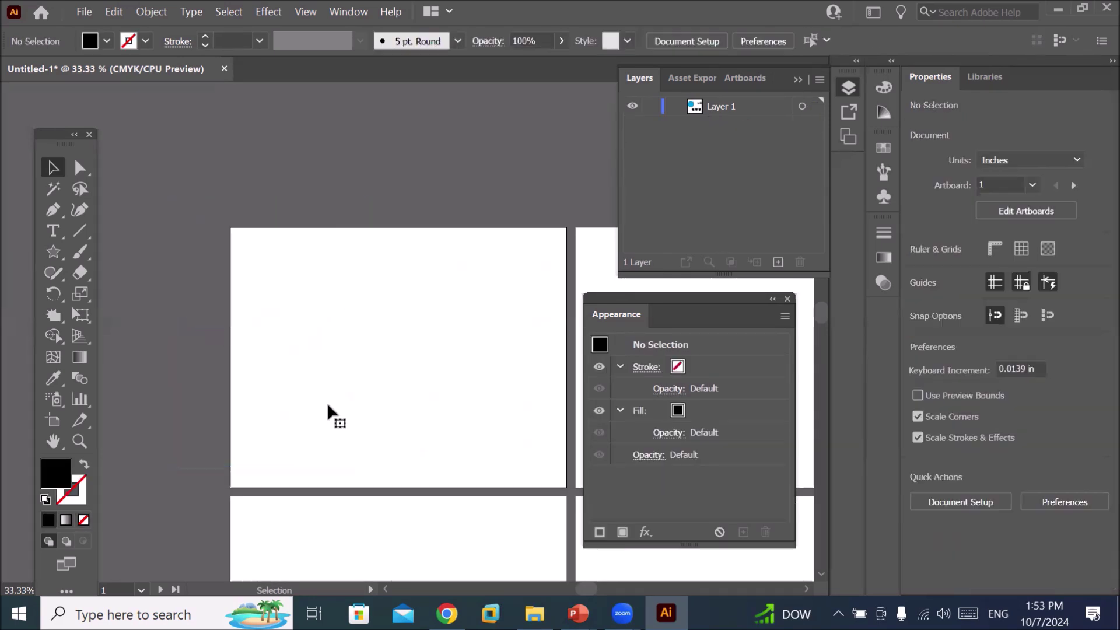
pyautogui.click(53, 252)
pyautogui.moveTo(353, 327)
pyautogui.mouseDown()
pyautogui.moveTo(416, 386)
pyautogui.moveTo(402, 392)
pyautogui.mouseUp()
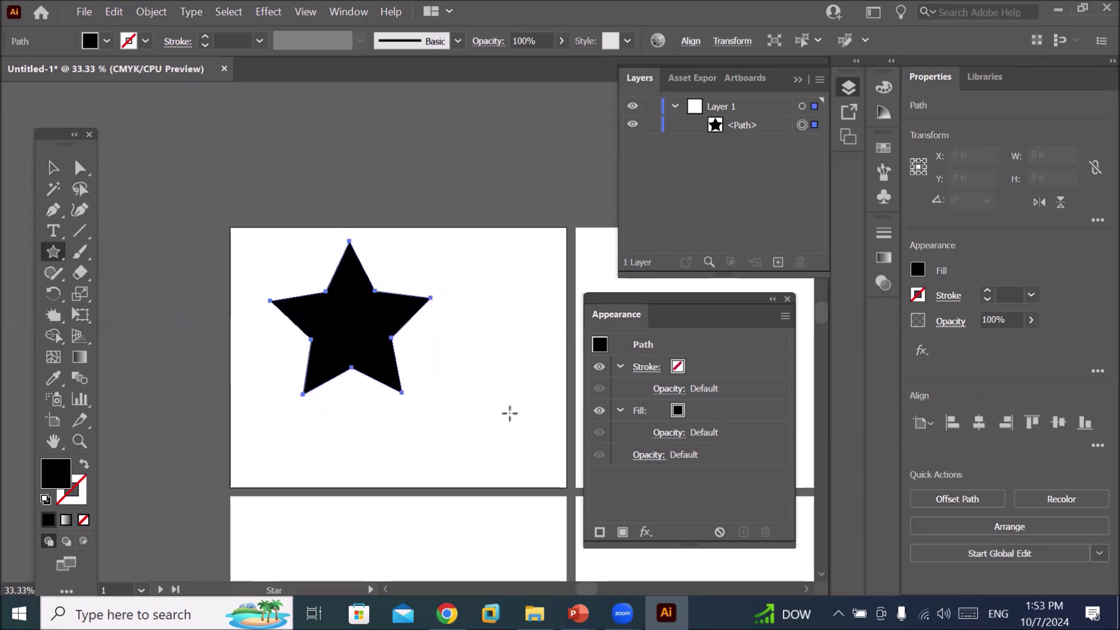
pyautogui.click(644, 531)
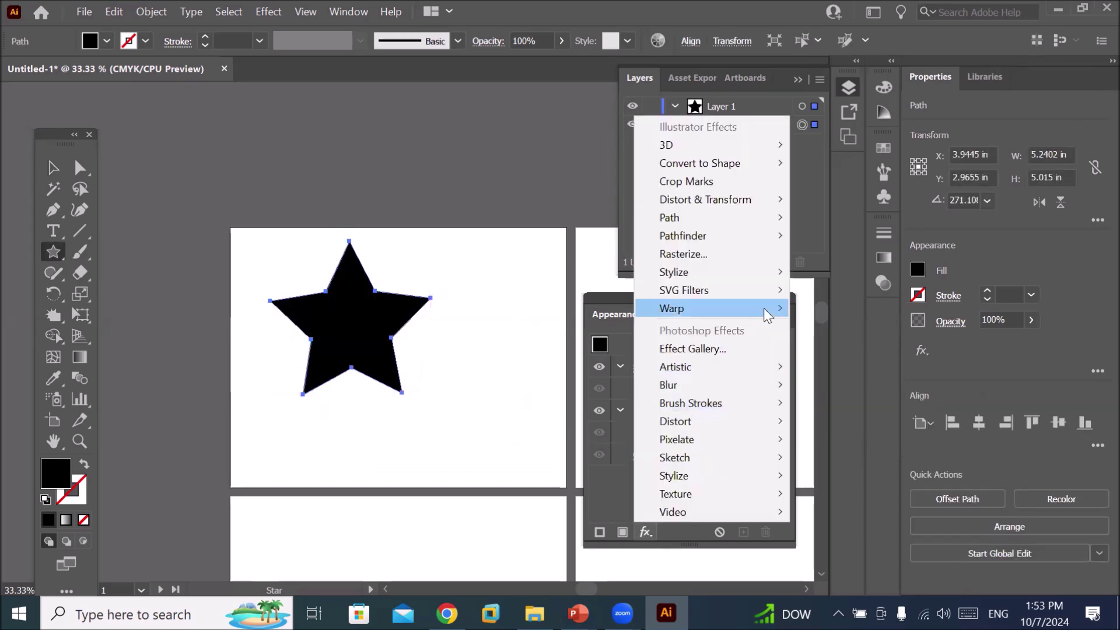
pyautogui.moveTo(705, 199)
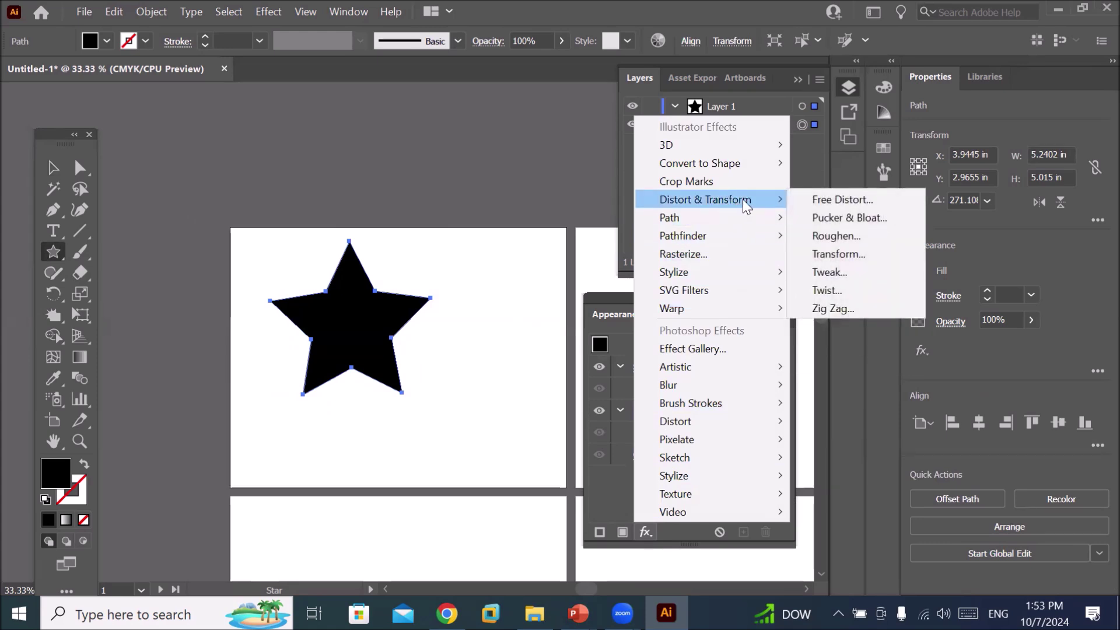
pyautogui.click(848, 238)
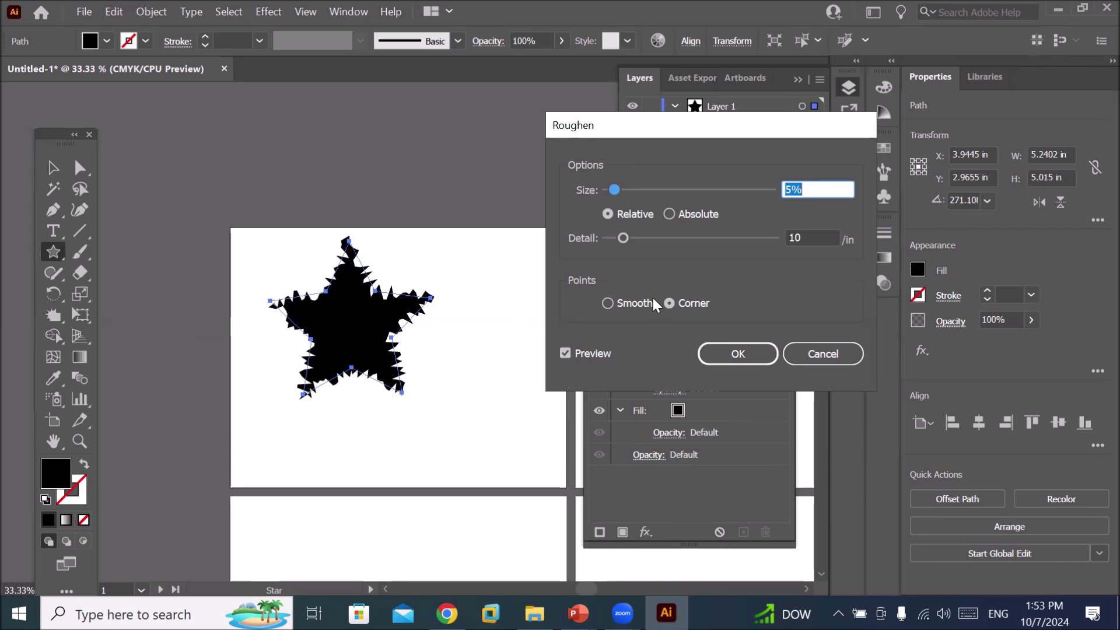
# - Apply Roughen to the star at 2% size, about 36 detail, with smooth points
pyautogui.moveTo(617, 189)
pyautogui.mouseDown()
pyautogui.moveTo(627, 190)
pyautogui.moveTo(604, 191)
pyautogui.mouseUp()
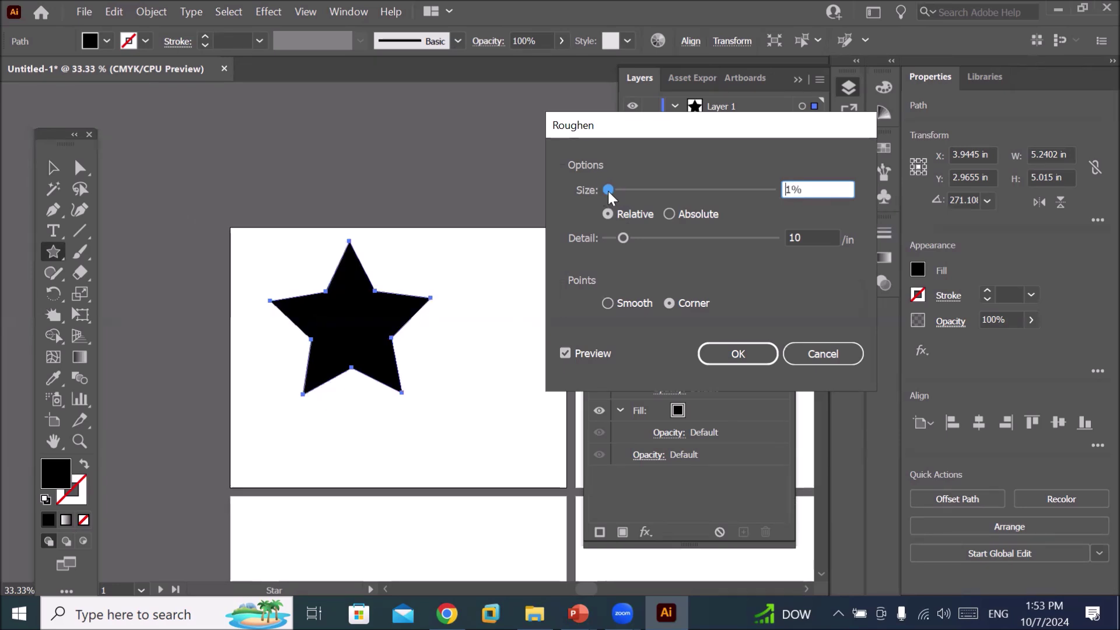
pyautogui.moveTo(603, 191); pyautogui.dragTo(607, 191)
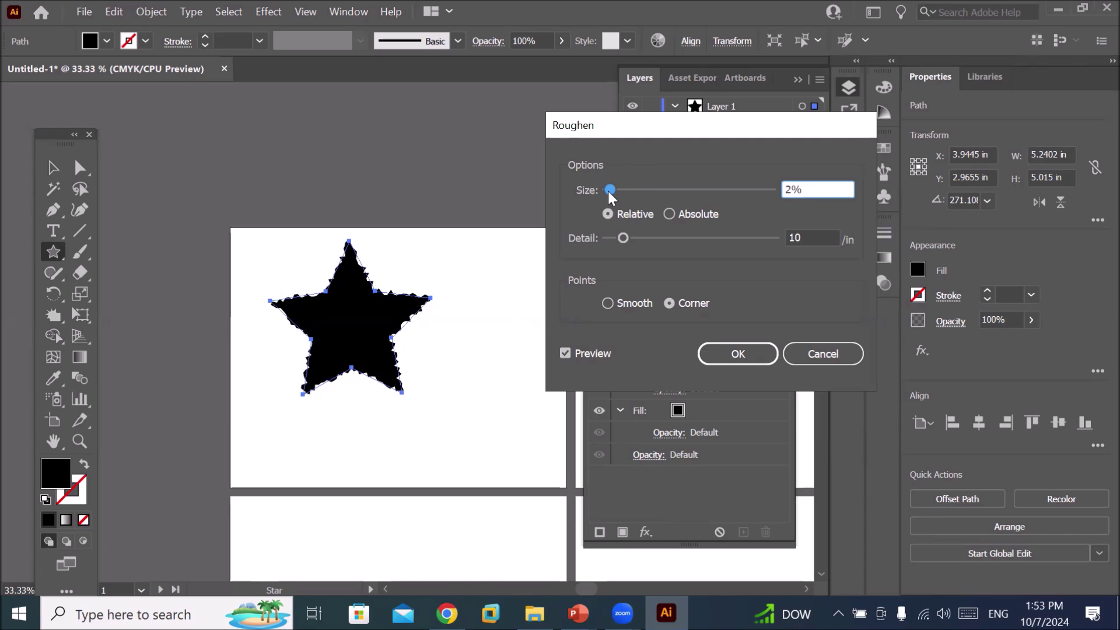
pyautogui.moveTo(623, 237); pyautogui.dragTo(636, 238)
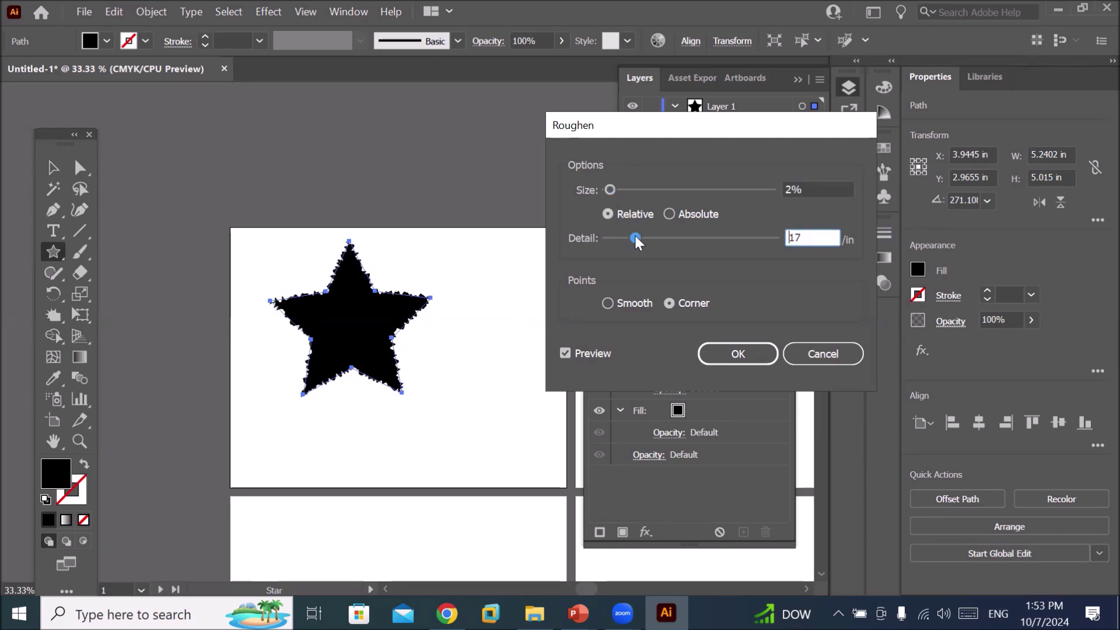
pyautogui.moveTo(636, 238); pyautogui.dragTo(664, 240)
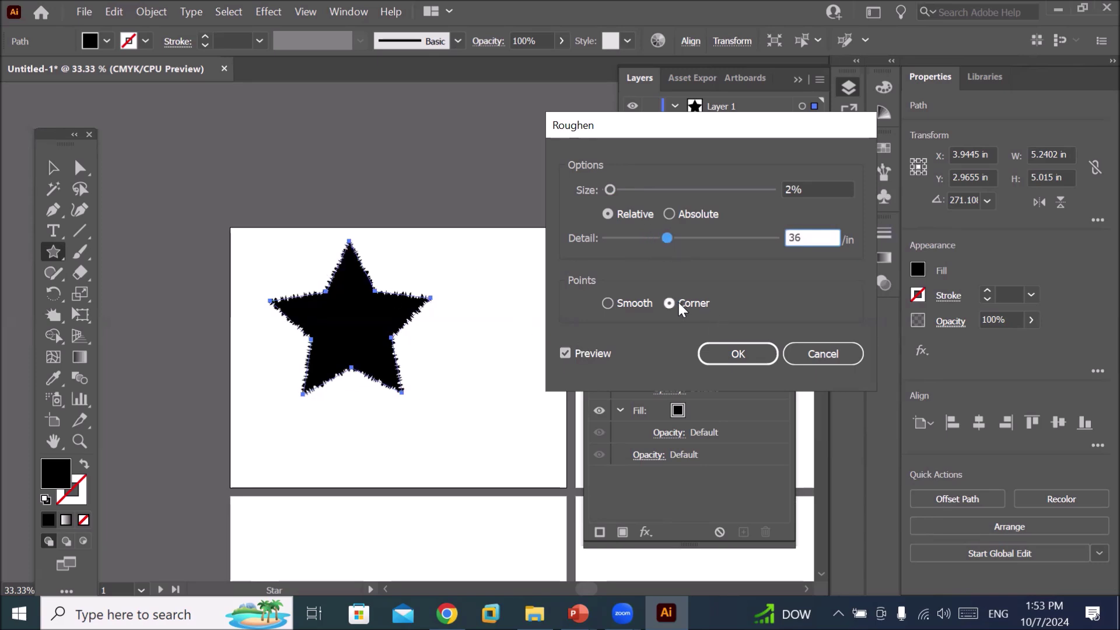
pyautogui.click(612, 303)
pyautogui.click(736, 354)
# - Zoom in to inspect the star's finely roughened edges, then zoom back out
pyautogui.scroll(1, 350, 289)
pyautogui.scroll(3, 306, 292)
pyautogui.scroll(2, 286, 277)
pyautogui.scroll(2, 274, 271)
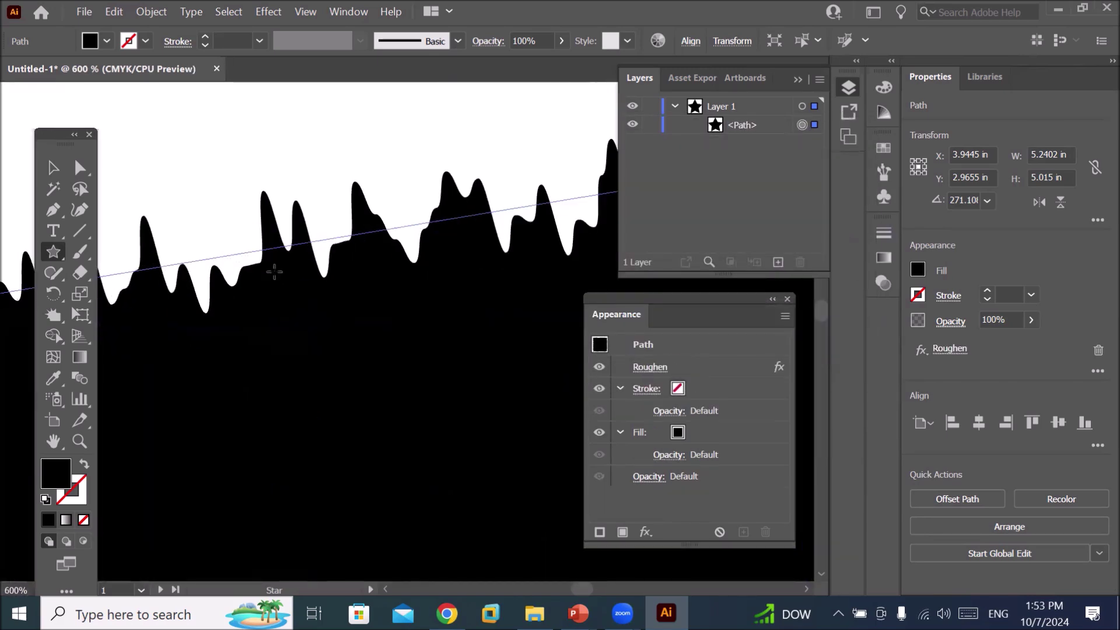
pyautogui.scroll(1, 274, 271)
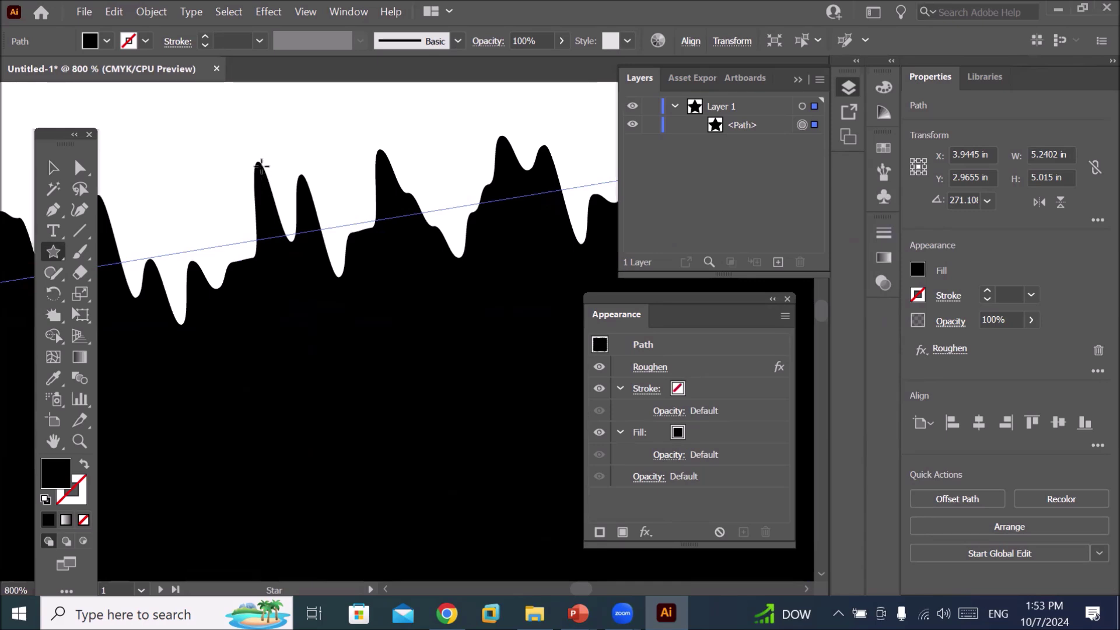
pyautogui.scroll(-1, 266, 166)
pyautogui.scroll(-3, 275, 175)
pyautogui.scroll(-3, 292, 193)
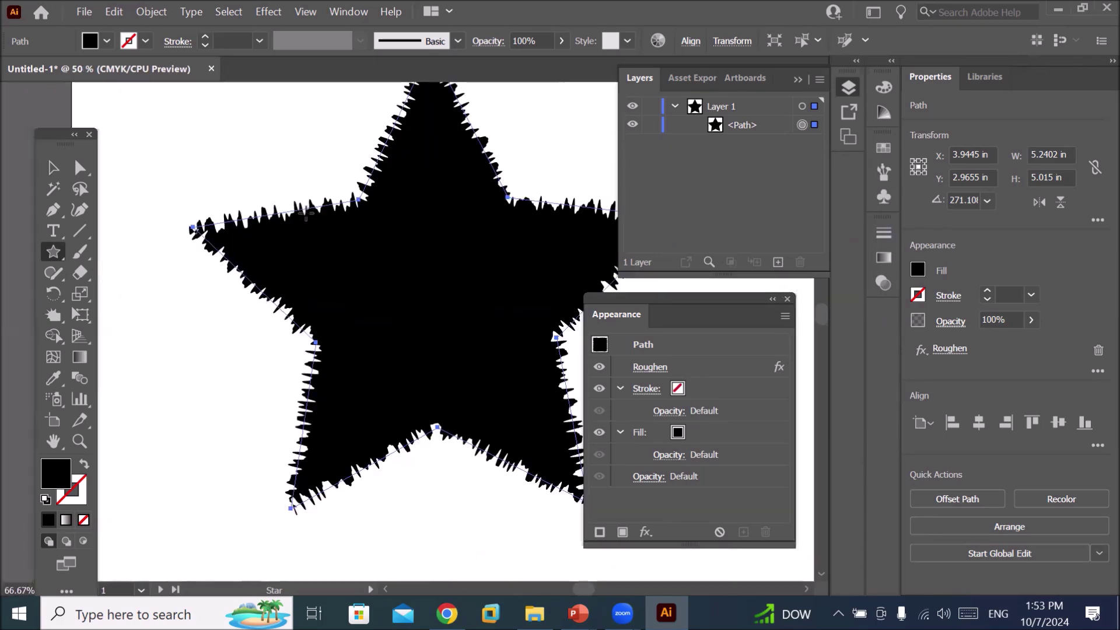
pyautogui.scroll(-2, 306, 211)
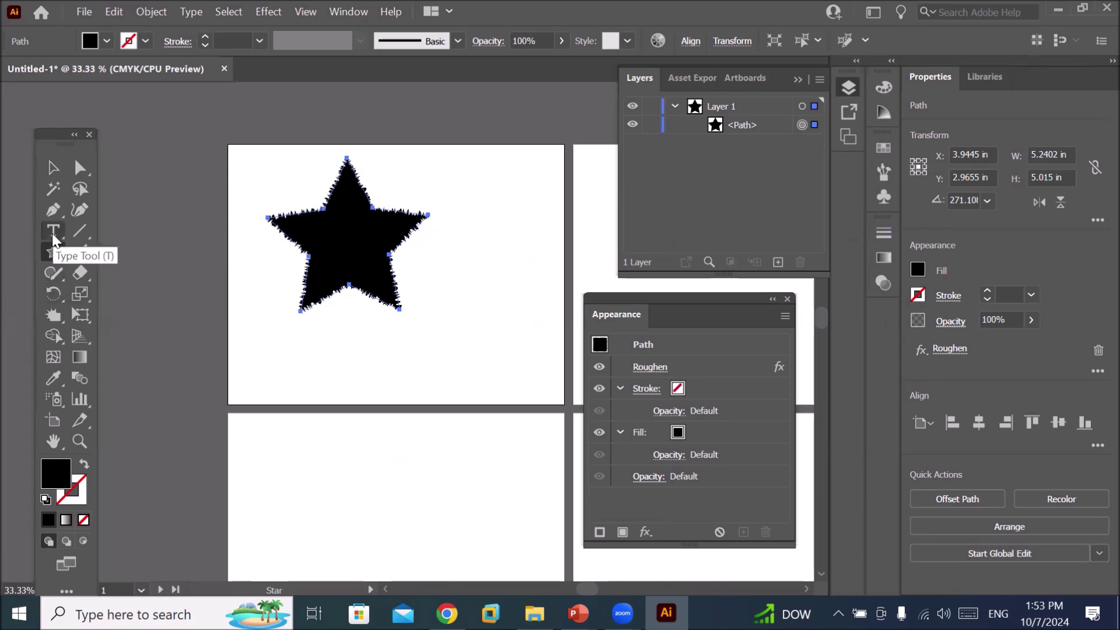
# - Select the Rounded Rectangle Tool from the shape tools flyout
pyautogui.click(54, 256)
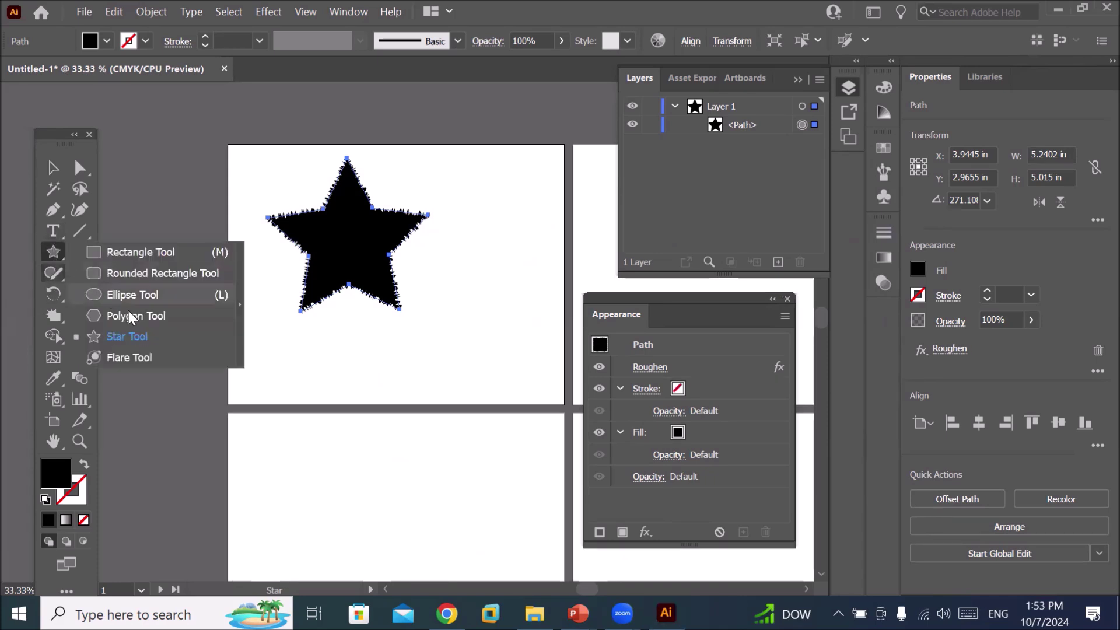
pyautogui.click(127, 267)
pyautogui.scroll(-2, 312, 460)
# - Pan to the empty artboard below and draw a wide black pill-shaped rounded rectangle
pyautogui.scroll(2, 420, 547)
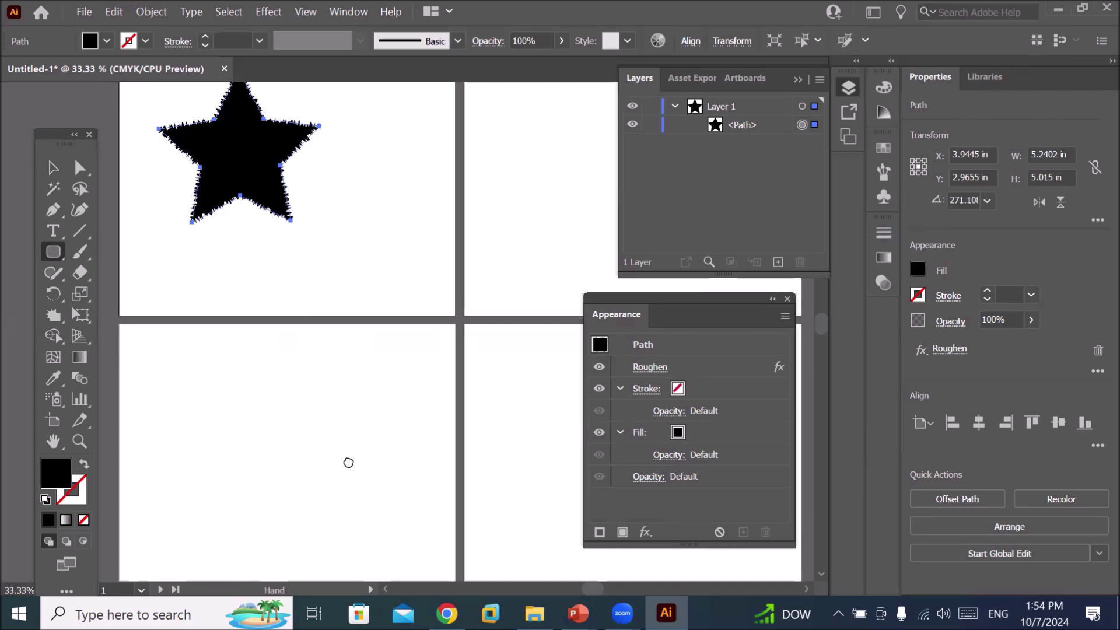
pyautogui.moveTo(338, 488); pyautogui.dragTo(390, 344)
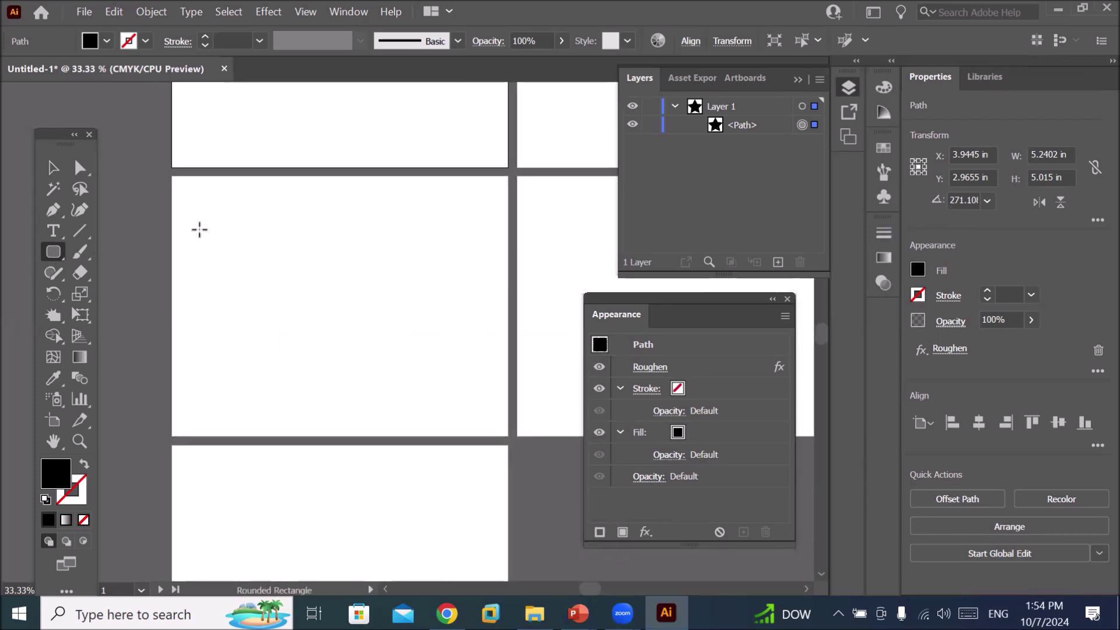
pyautogui.moveTo(229, 300); pyautogui.dragTo(457, 361)
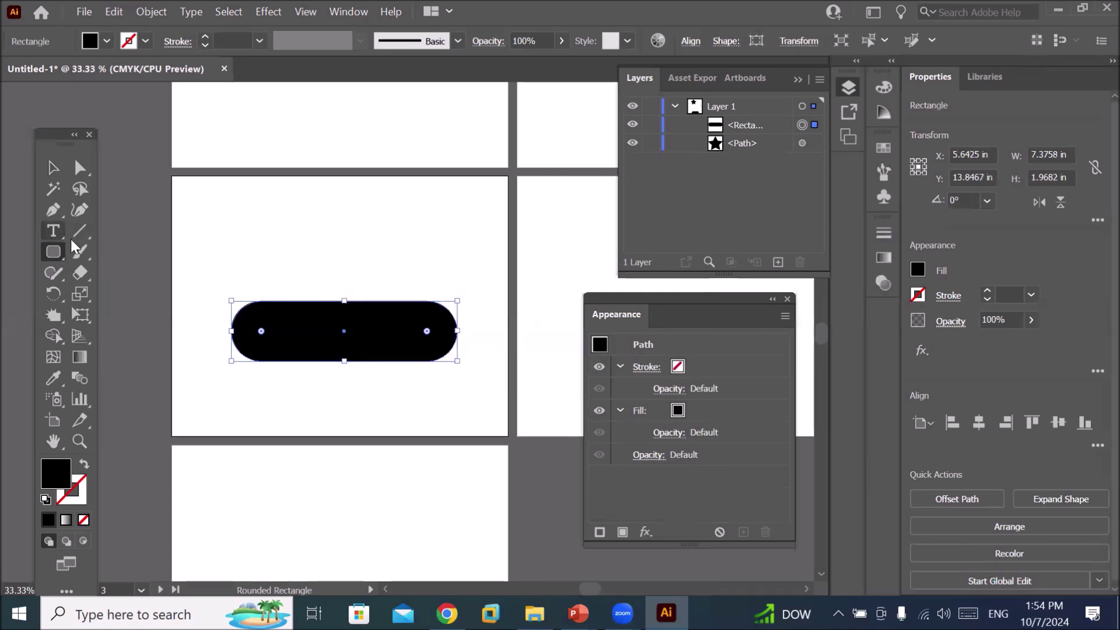
# - Type the heading 'Univerty of South Asia' and enlarge it near the artboard top
pyautogui.click(53, 230)
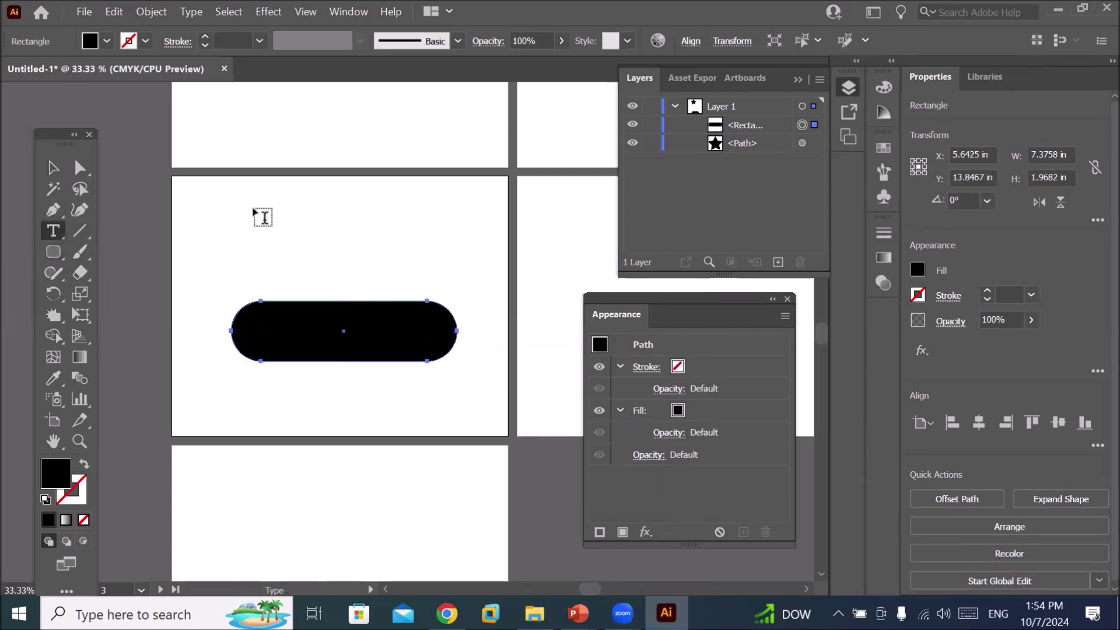
pyautogui.click(278, 215)
pyautogui.write('Univerty o')
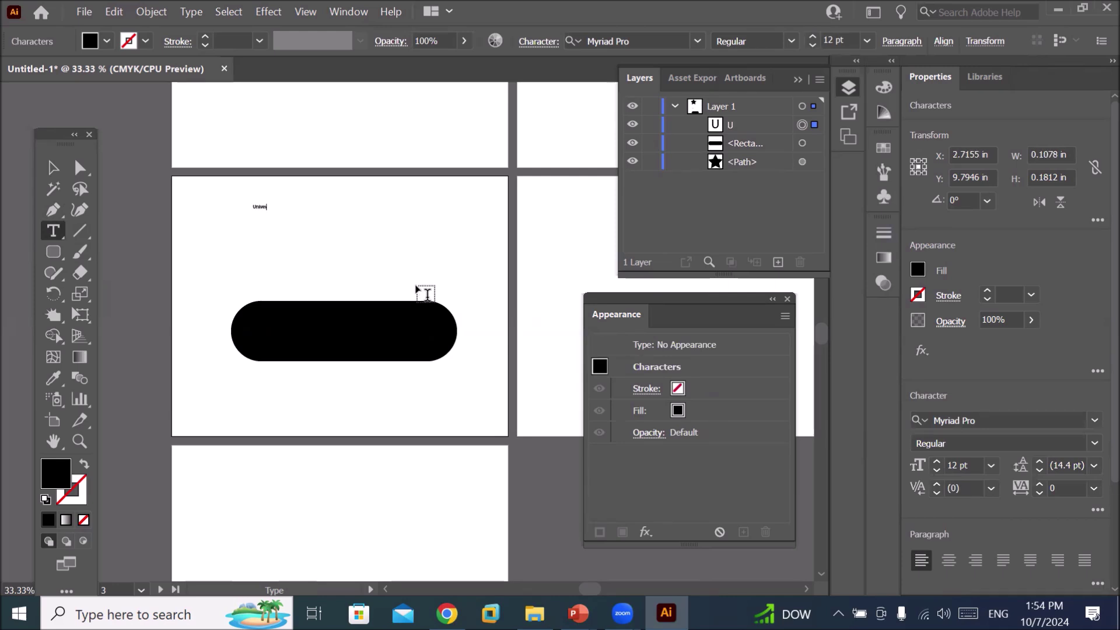
pyautogui.write('f Sout')
pyautogui.write('h Asia')
pyautogui.click(52, 168)
pyautogui.moveTo(301, 213); pyautogui.dragTo(447, 263)
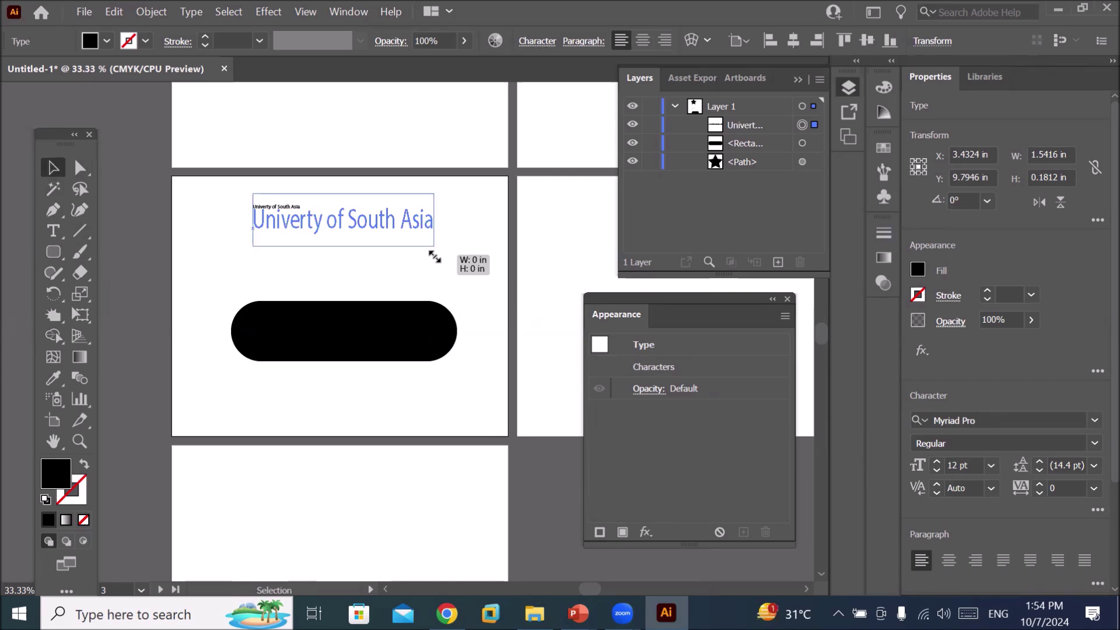
pyautogui.moveTo(344, 229); pyautogui.dragTo(334, 225)
# - Move the rounded rectangle up to sit directly beneath the heading
pyautogui.moveTo(323, 327); pyautogui.dragTo(323, 271)
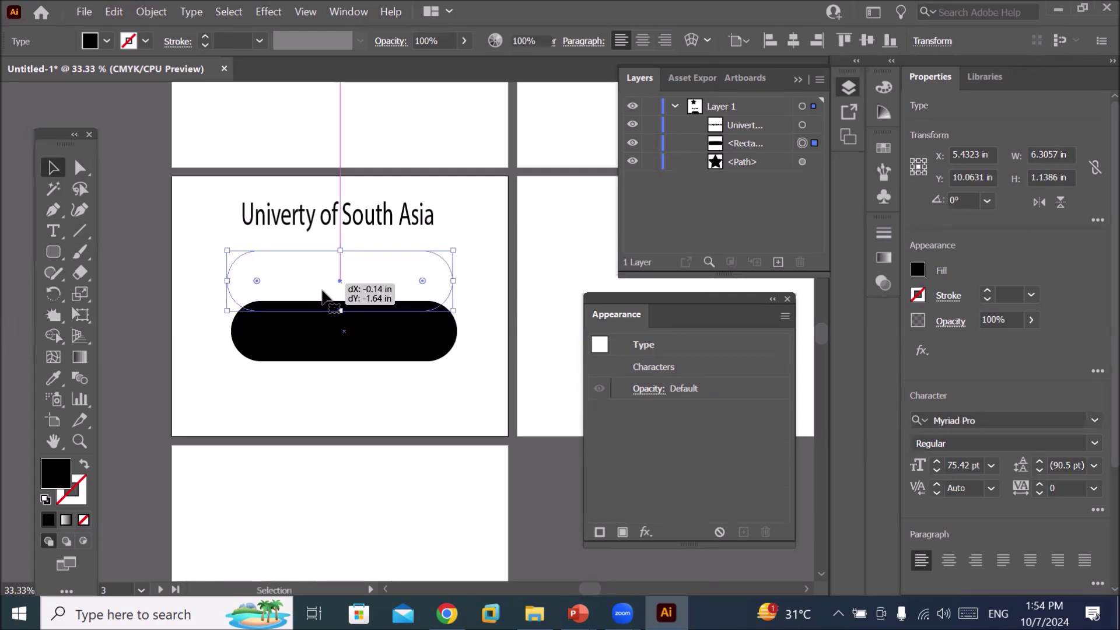
pyautogui.moveTo(324, 271); pyautogui.dragTo(324, 282)
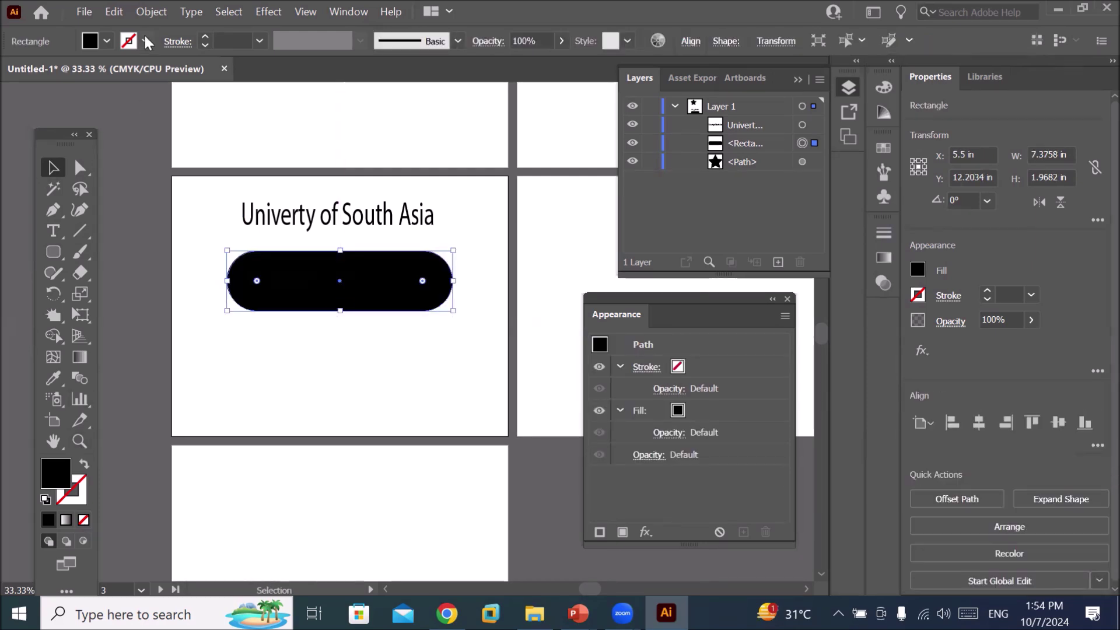
pyautogui.click(105, 41)
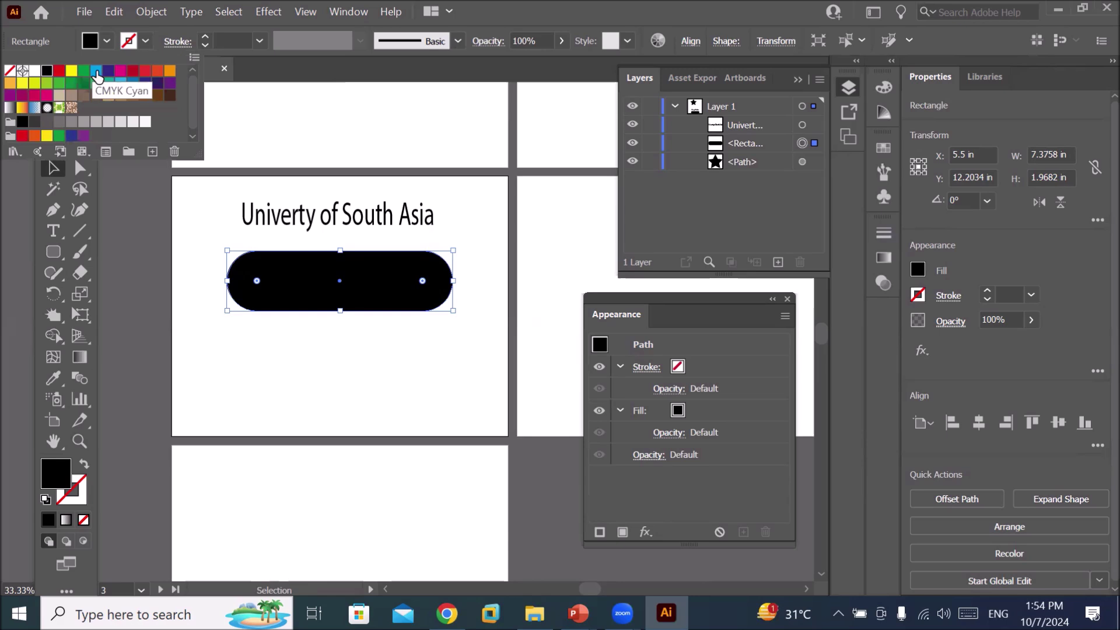
# - Fill the rounded rectangle with CMYK Cyan and zoom in on the banner
pyautogui.click(96, 71)
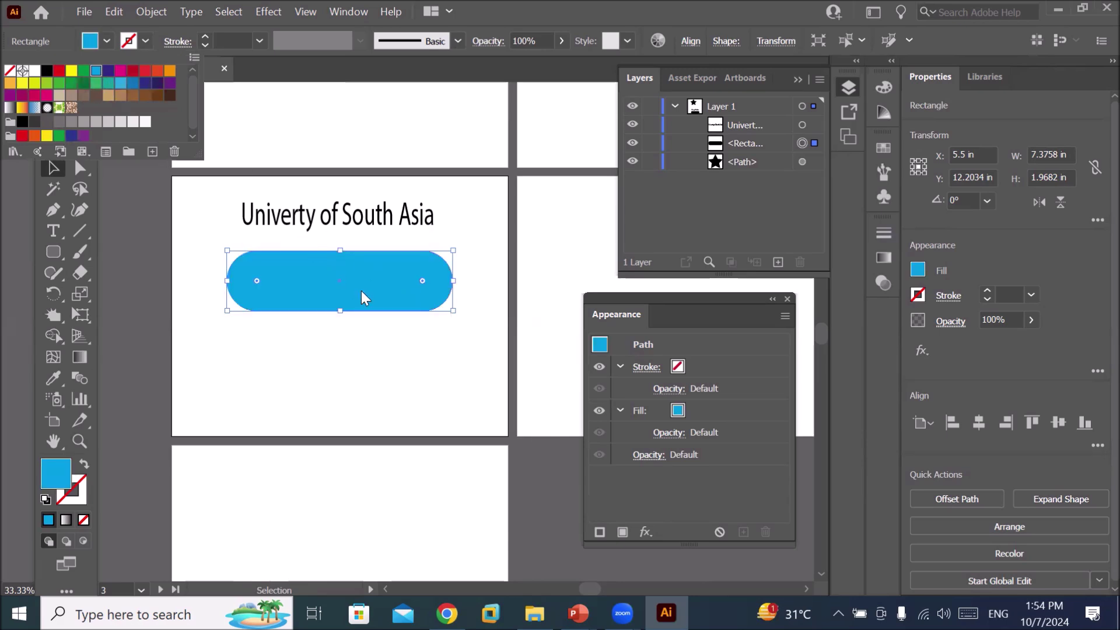
pyautogui.click(328, 306)
pyautogui.hotkey('ctrl', '=')
pyautogui.hotkey('ctrl', '=')
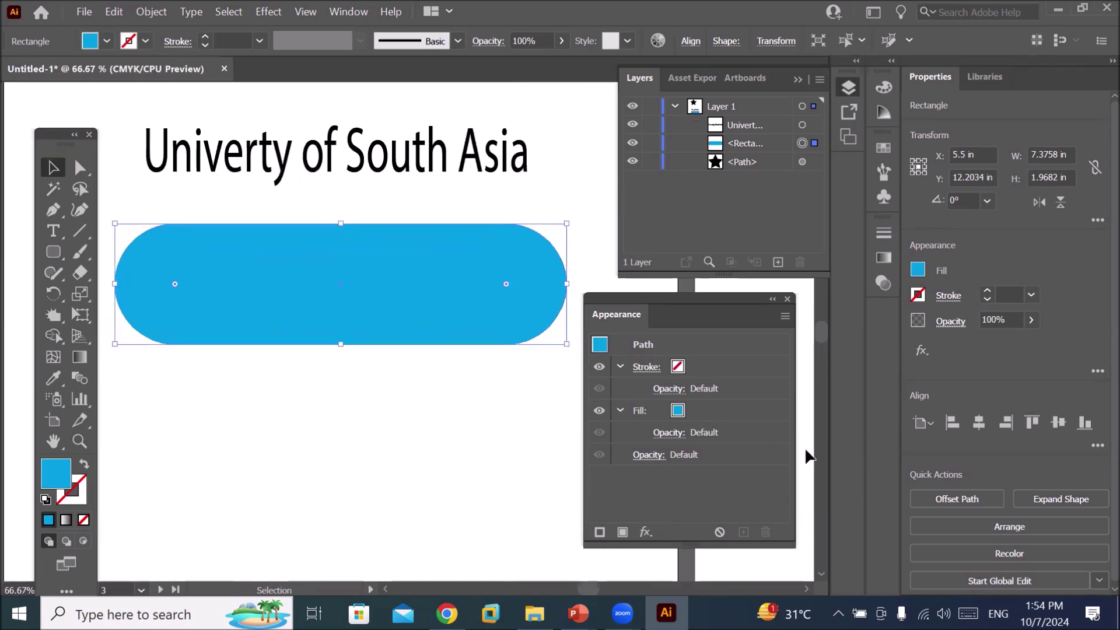
pyautogui.click(646, 532)
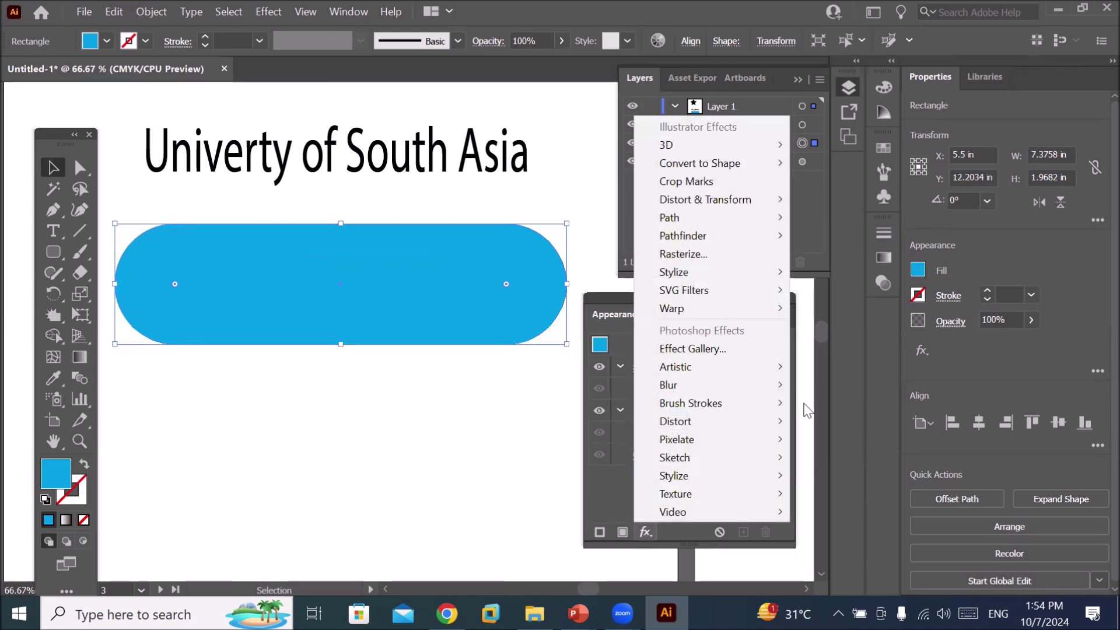
pyautogui.moveTo(705, 200)
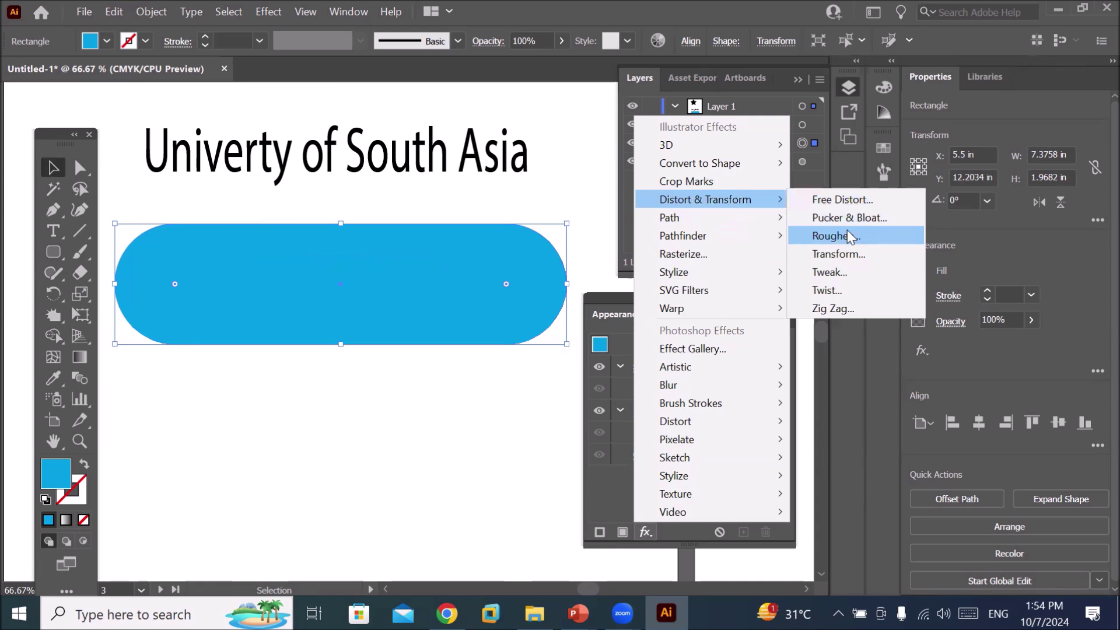
# - Apply a smooth Roughen effect to the cyan banner at 3% size and 6 detail
pyautogui.click(847, 230)
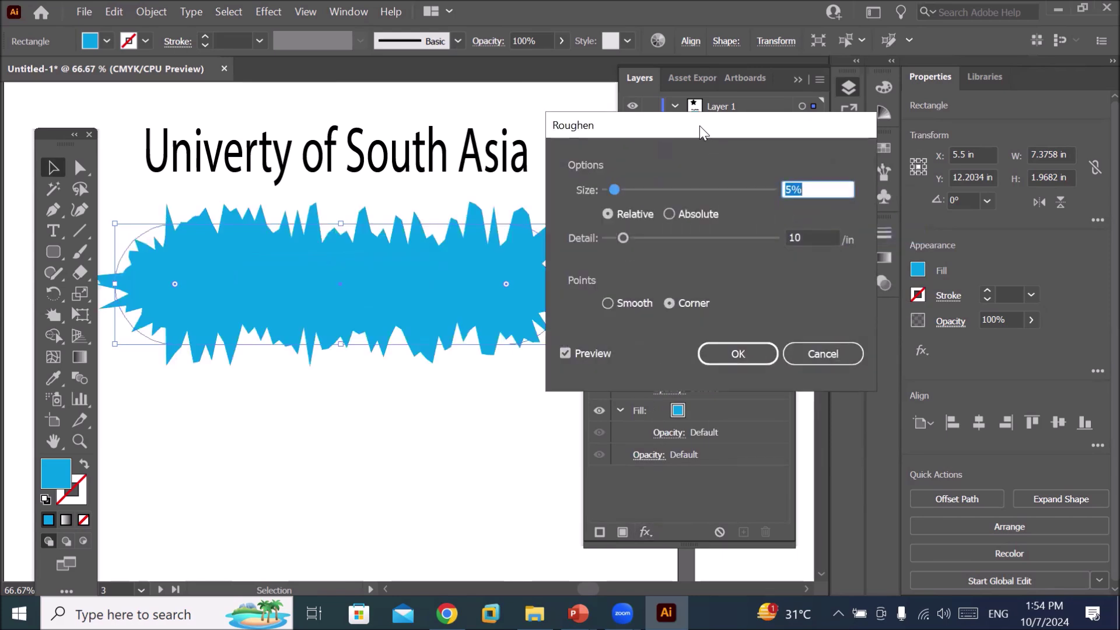
pyautogui.moveTo(699, 125); pyautogui.dragTo(800, 171)
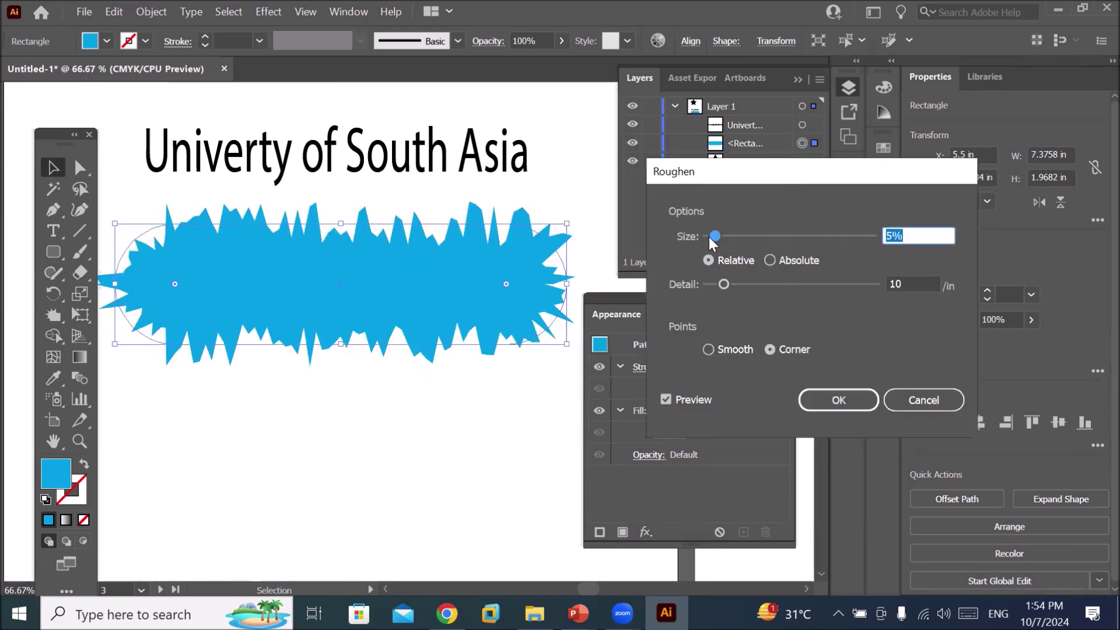
pyautogui.moveTo(723, 283); pyautogui.dragTo(703, 284)
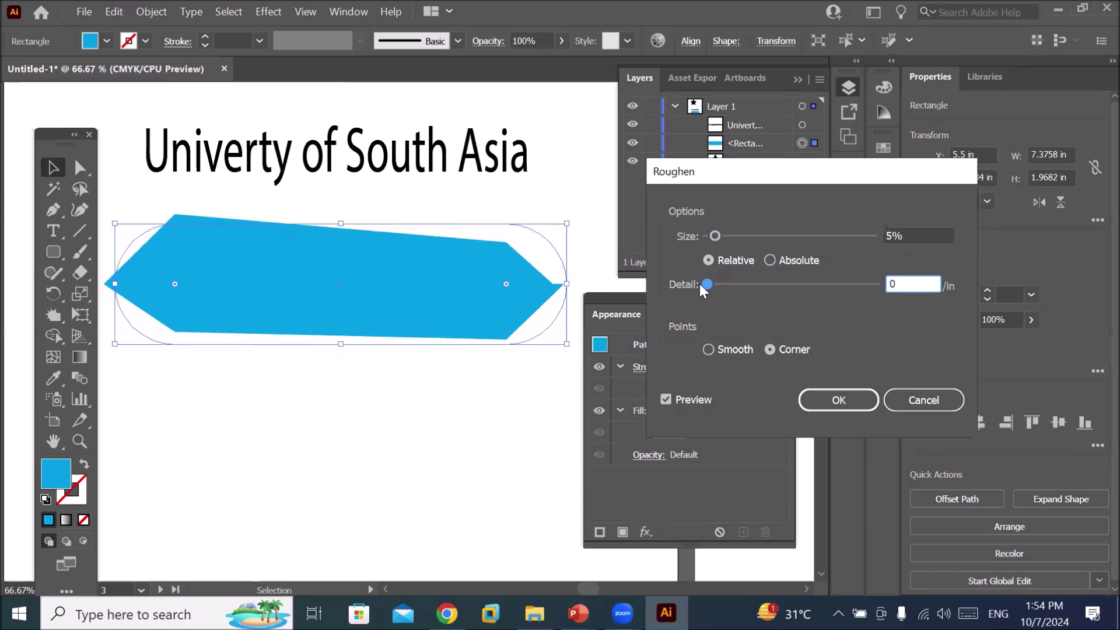
pyautogui.write('1')
pyautogui.moveTo(713, 284); pyautogui.dragTo(722, 284)
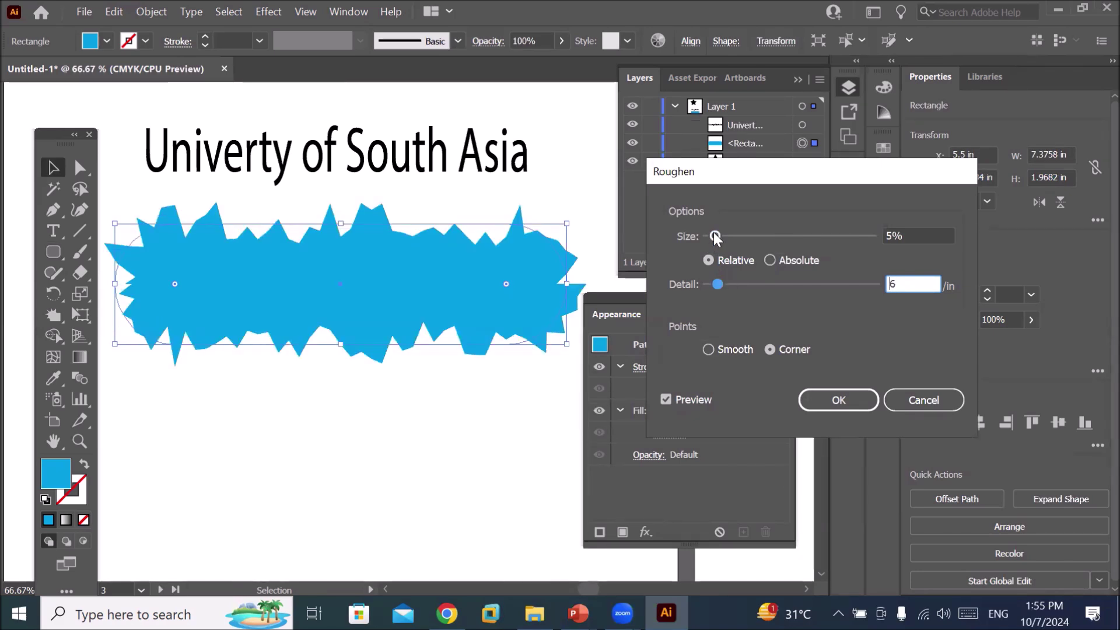
pyautogui.moveTo(716, 236)
pyautogui.mouseDown()
pyautogui.moveTo(744, 234)
pyautogui.moveTo(711, 238)
pyautogui.mouseUp()
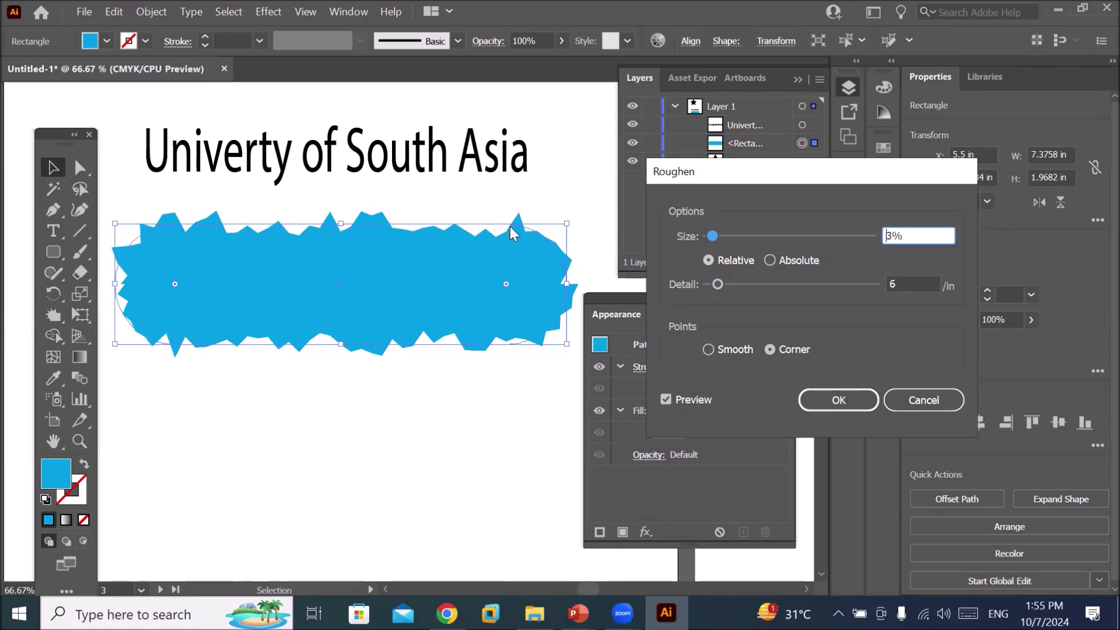
pyautogui.click(710, 349)
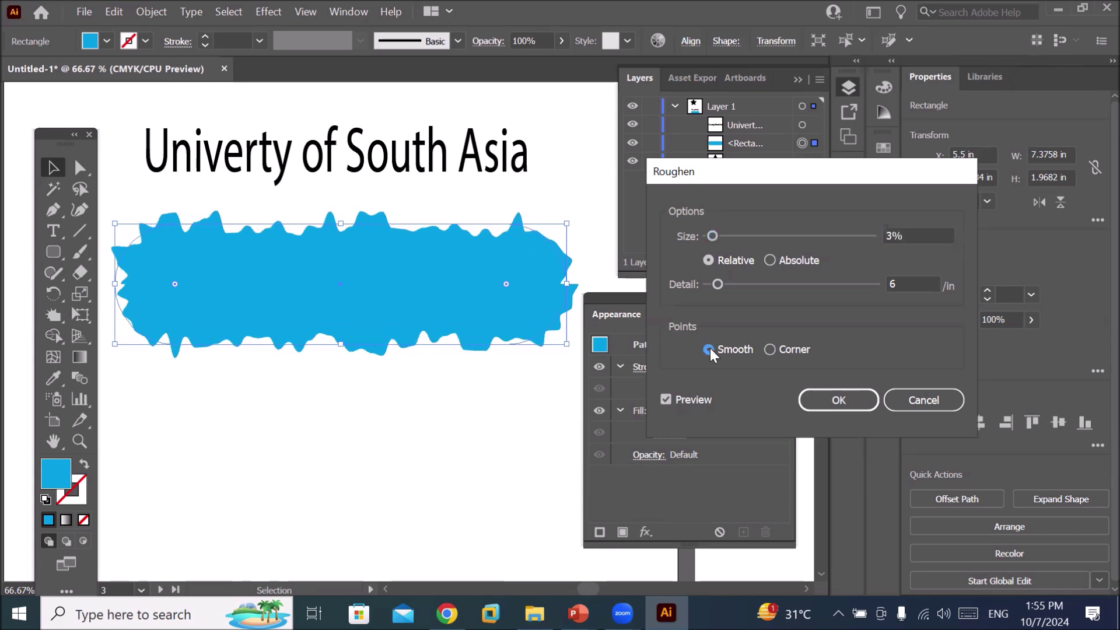
pyautogui.click(769, 349)
pyautogui.click(708, 348)
pyautogui.click(839, 401)
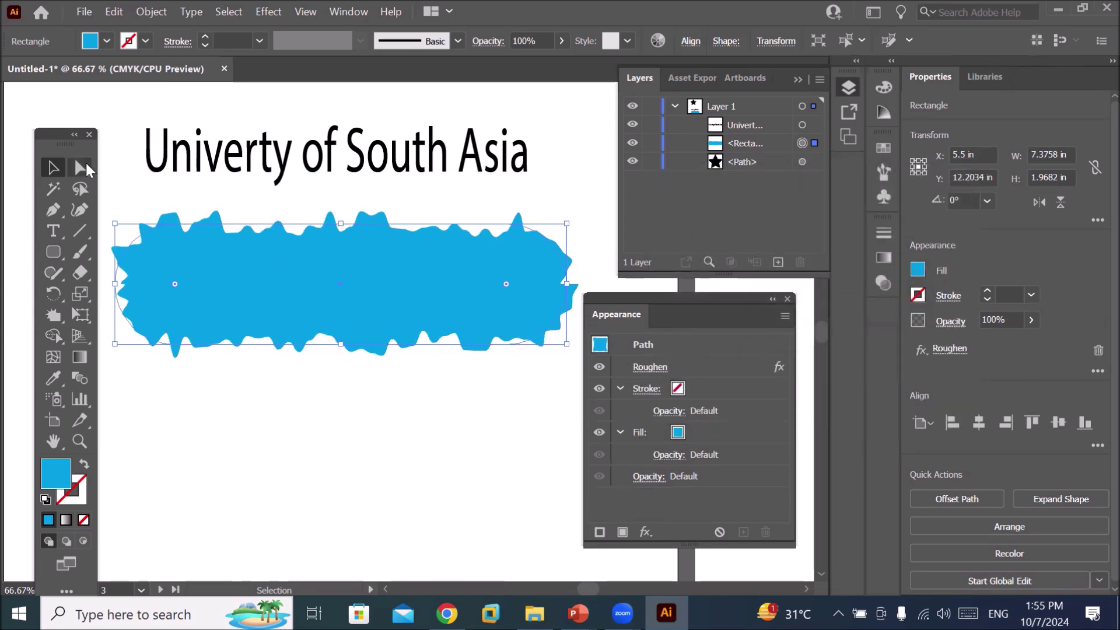
pyautogui.click(53, 231)
# - Add a new 'Admission Open' text object below the banner
pyautogui.click(267, 433)
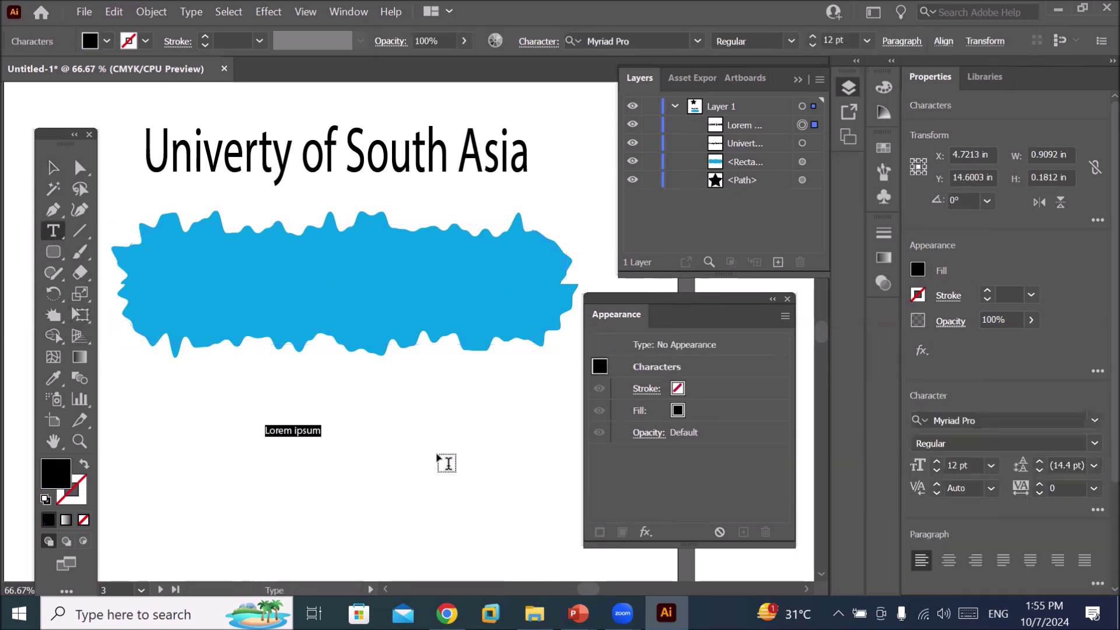
pyautogui.write('Adm')
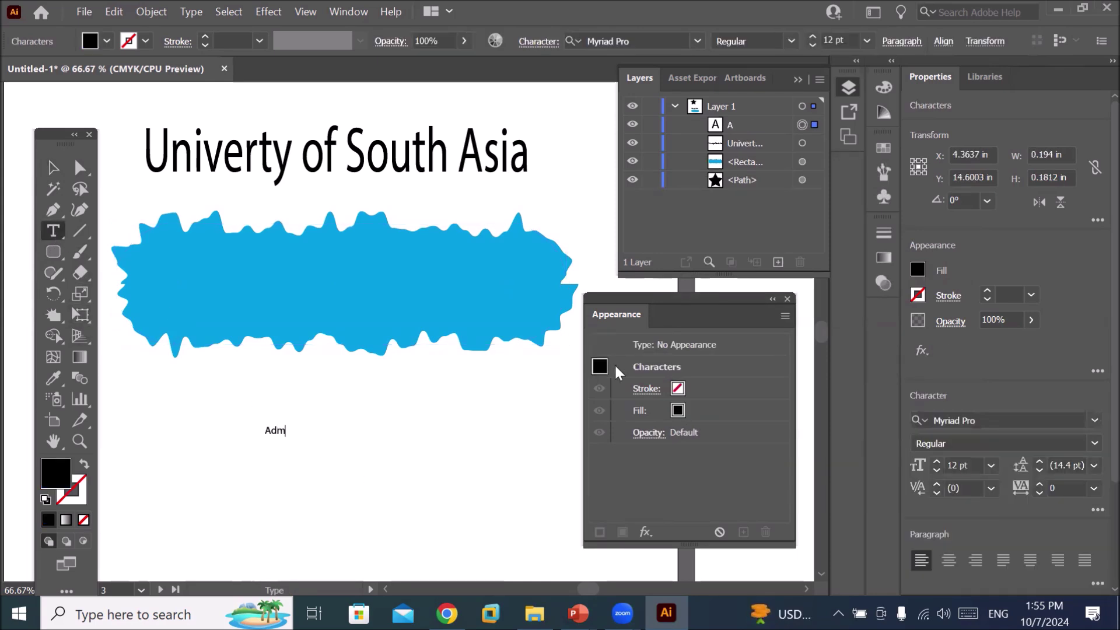
pyautogui.write('ission Open')
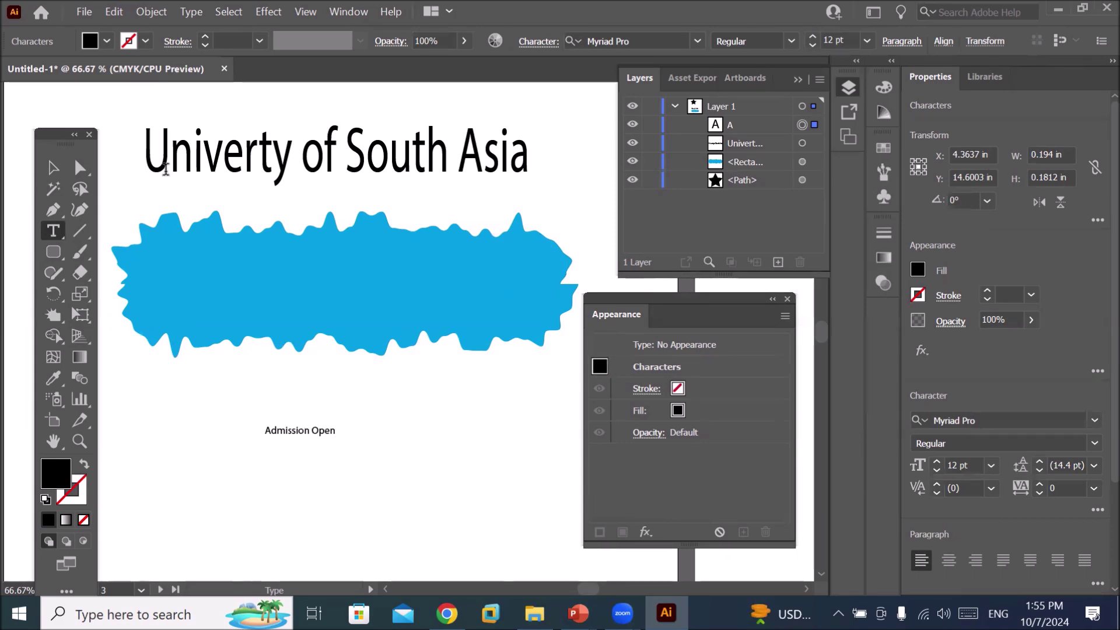
pyautogui.click(50, 169)
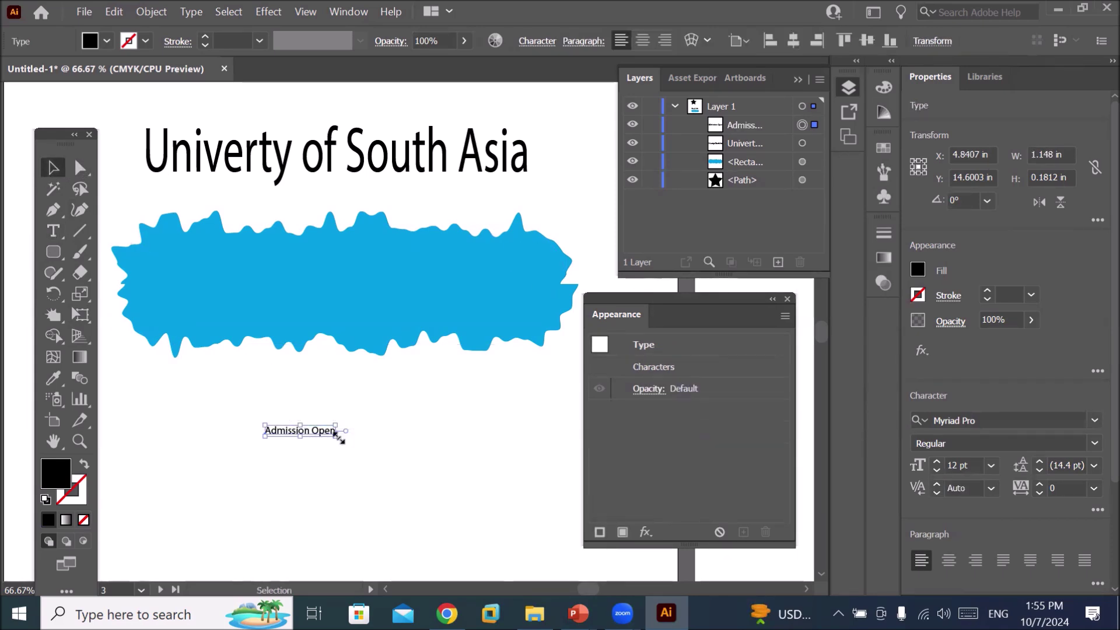
# - Enlarge the Admission Open text to about 65 pt below the banner and bring up the distort effects
pyautogui.moveTo(336, 436); pyautogui.dragTo(543, 537)
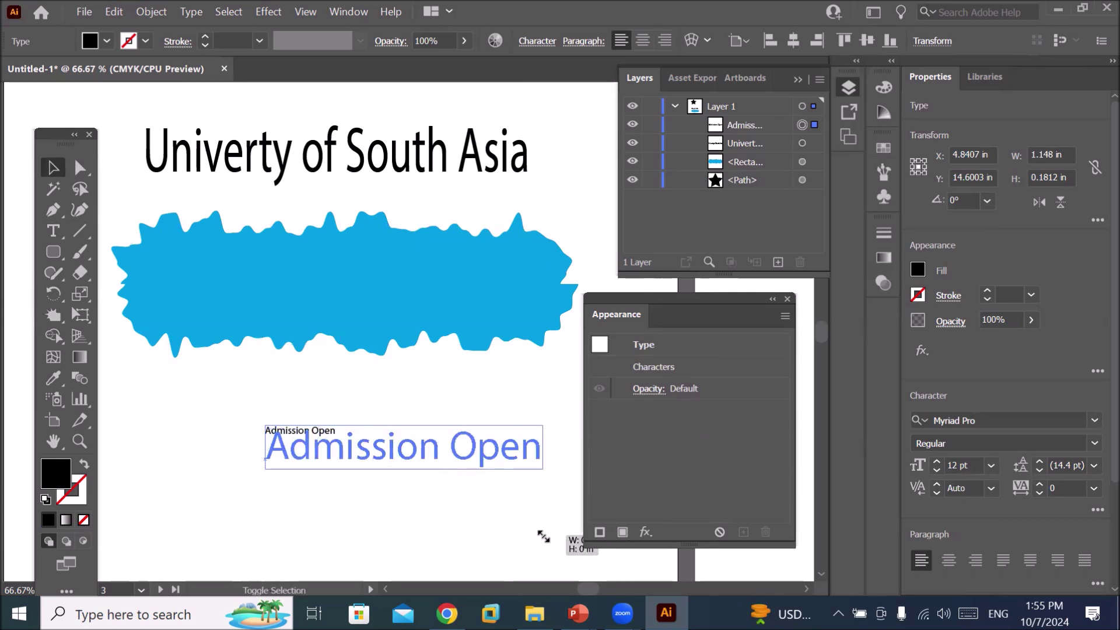
pyautogui.moveTo(543, 537); pyautogui.dragTo(583, 560)
pyautogui.moveTo(409, 461); pyautogui.dragTo(331, 407)
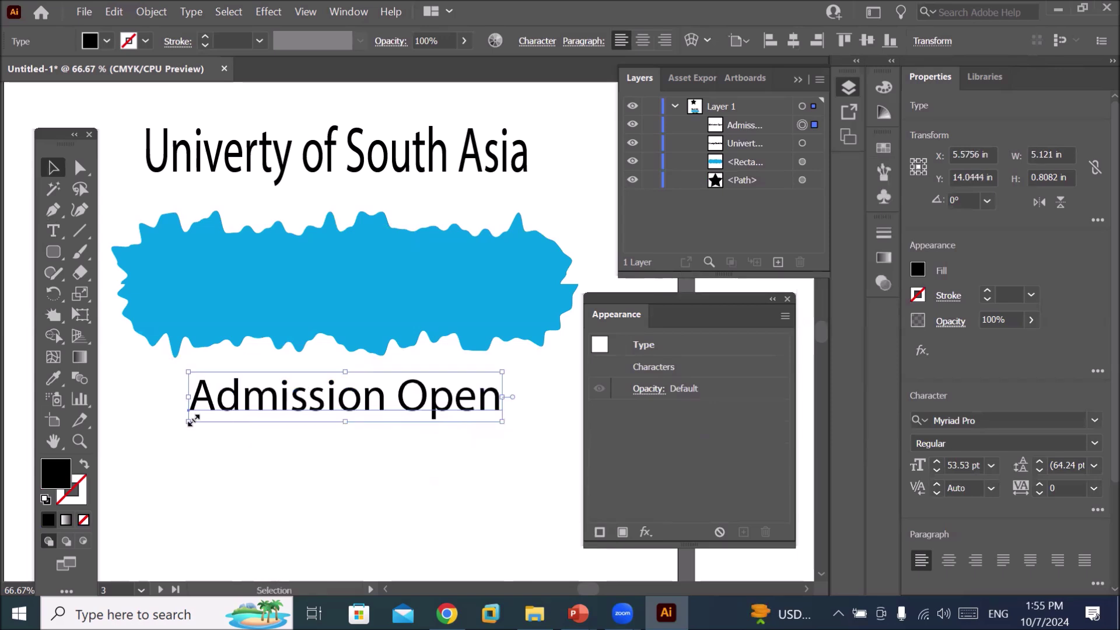
pyautogui.moveTo(189, 424); pyautogui.dragTo(120, 480)
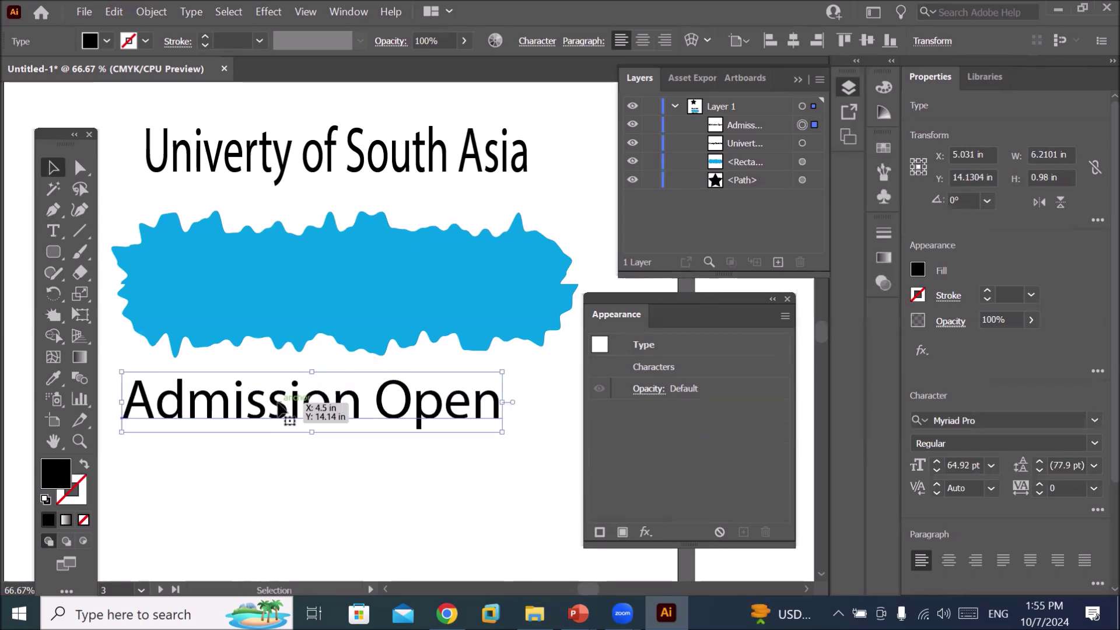
pyautogui.moveTo(270, 418); pyautogui.dragTo(292, 430)
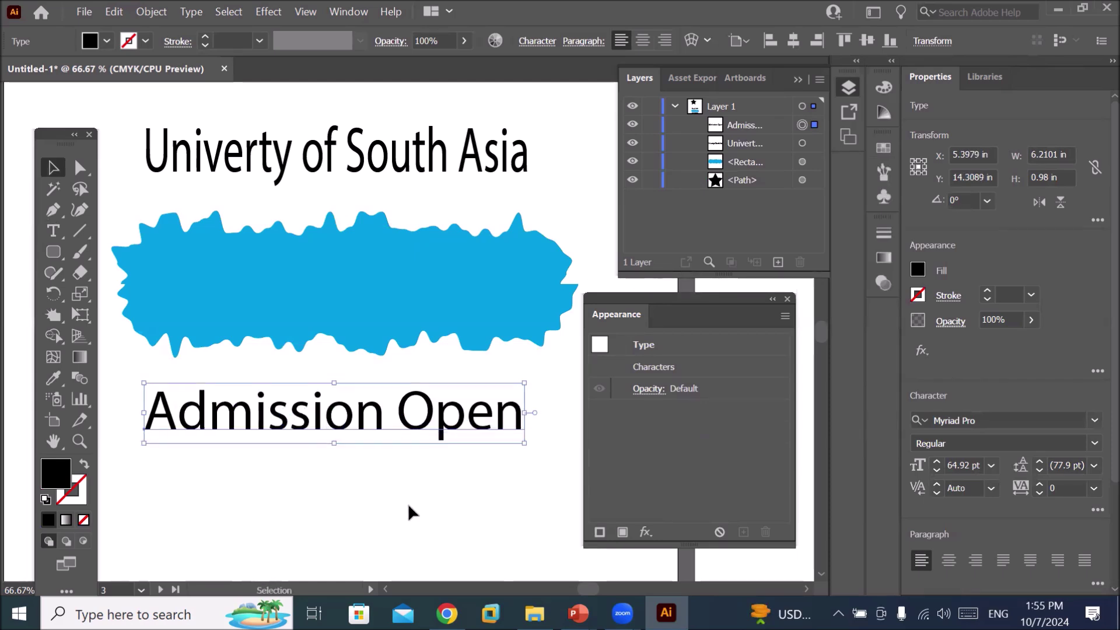
pyautogui.click(644, 532)
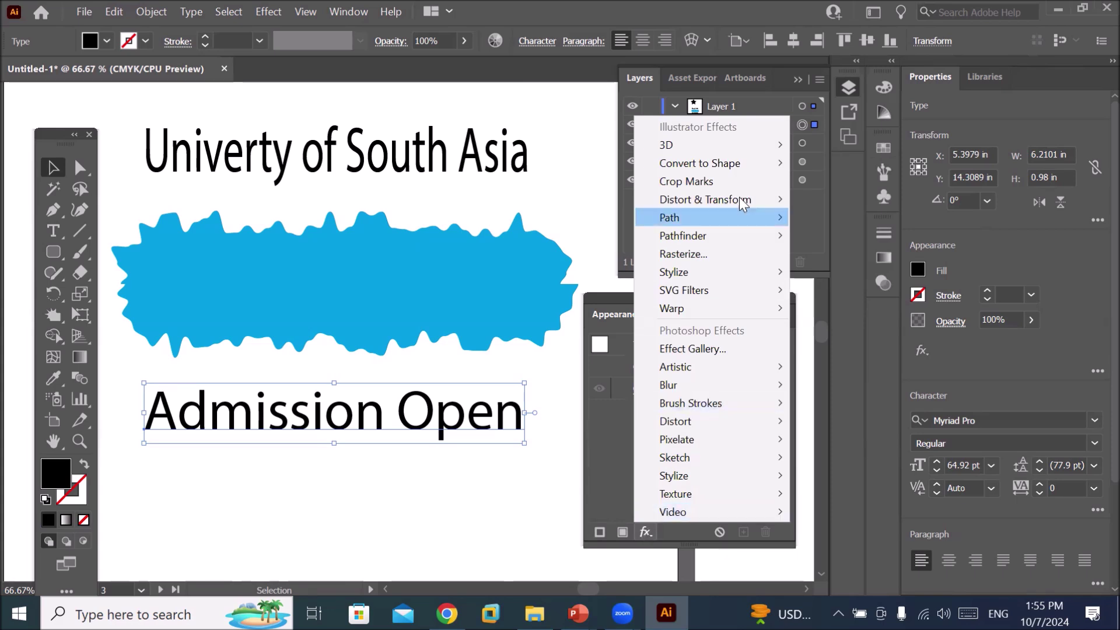
pyautogui.moveTo(706, 200)
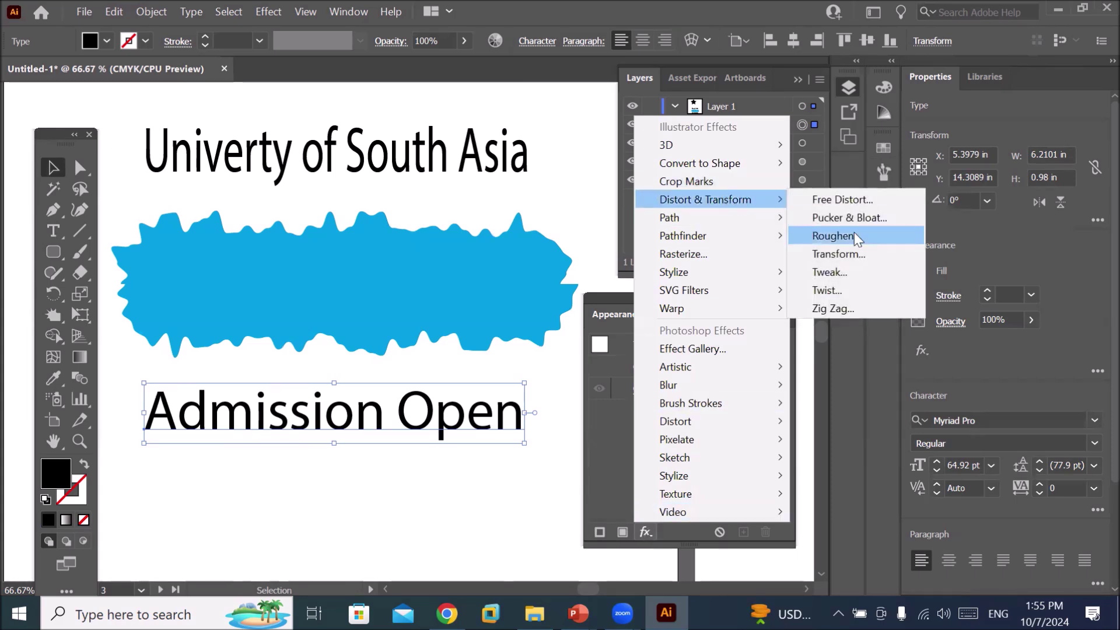
# - Roughen the Admission Open text with detail 6 and smooth points, then reconfirm the settings
pyautogui.click(854, 232)
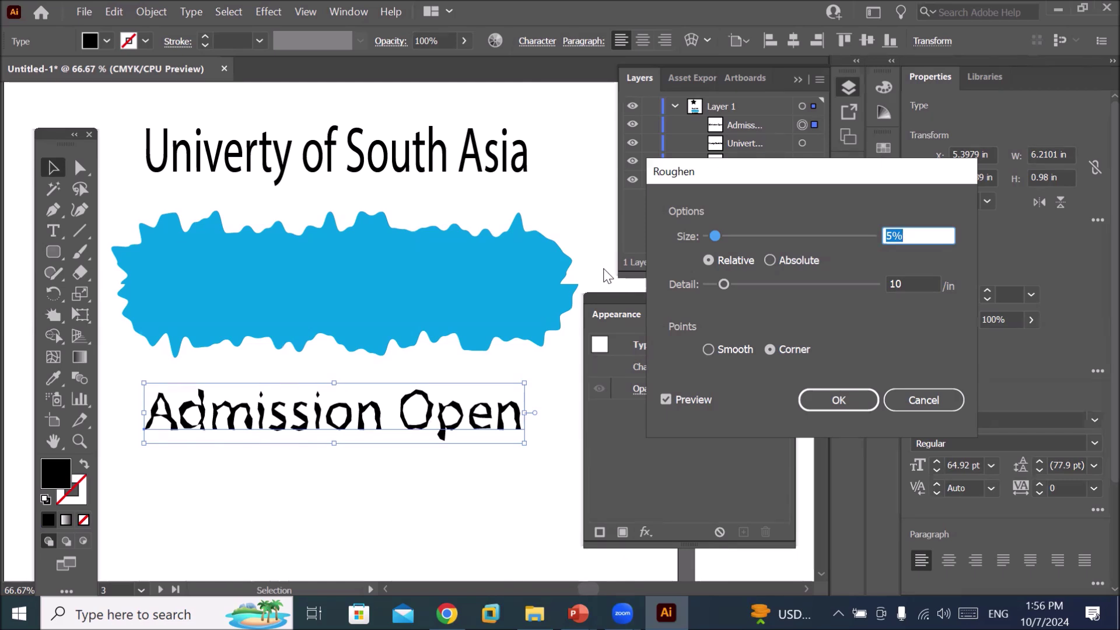
pyautogui.moveTo(723, 284); pyautogui.dragTo(717, 285)
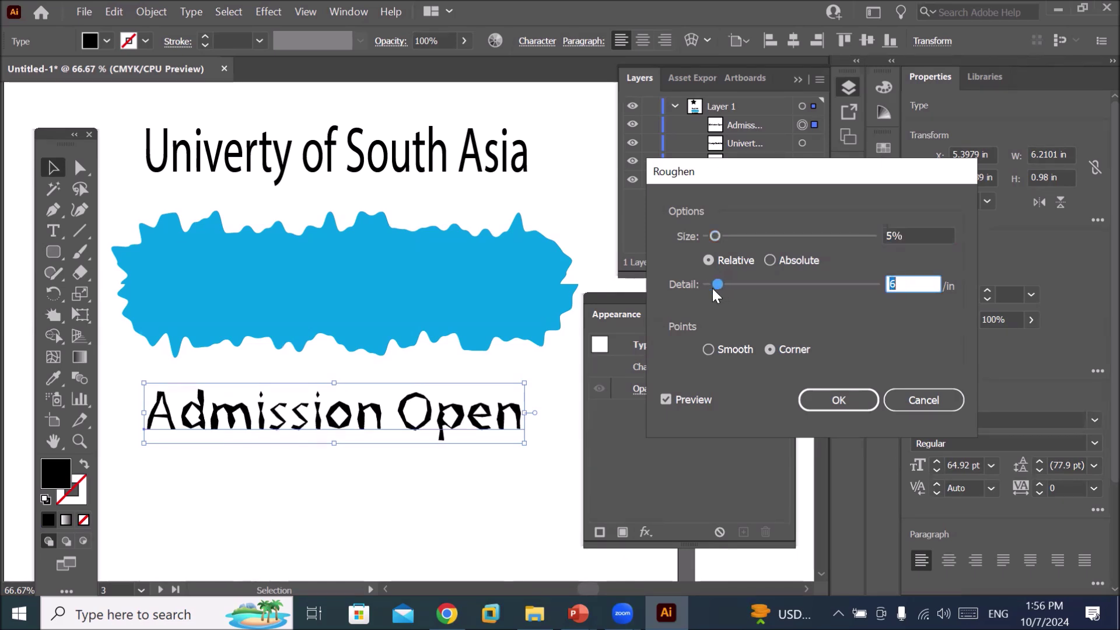
pyautogui.click(708, 350)
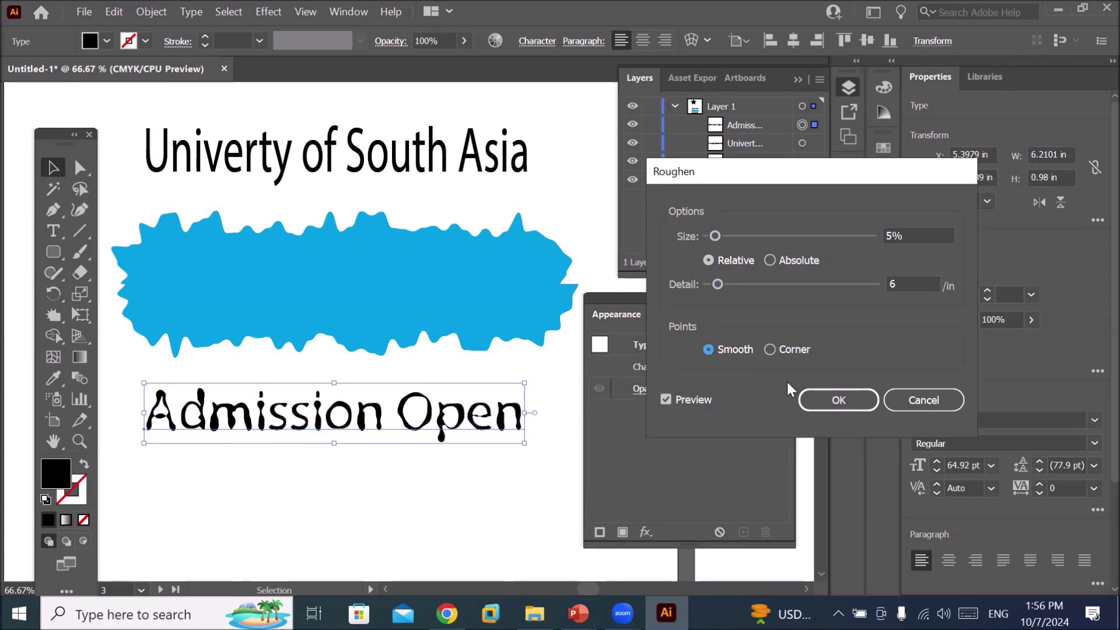
pyautogui.click(837, 404)
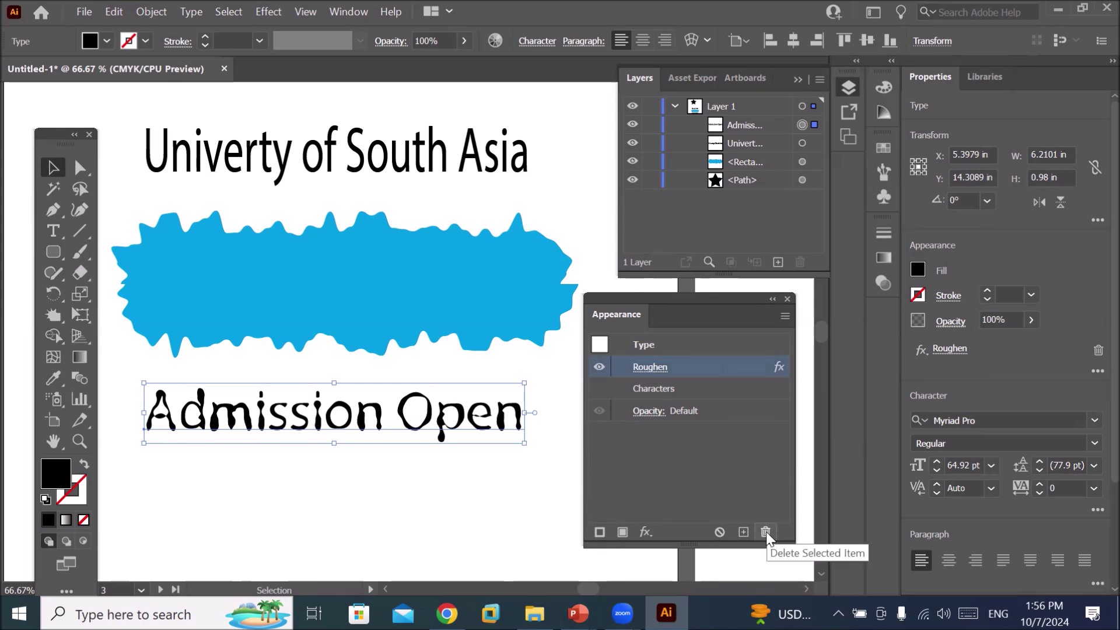
pyautogui.click(649, 368)
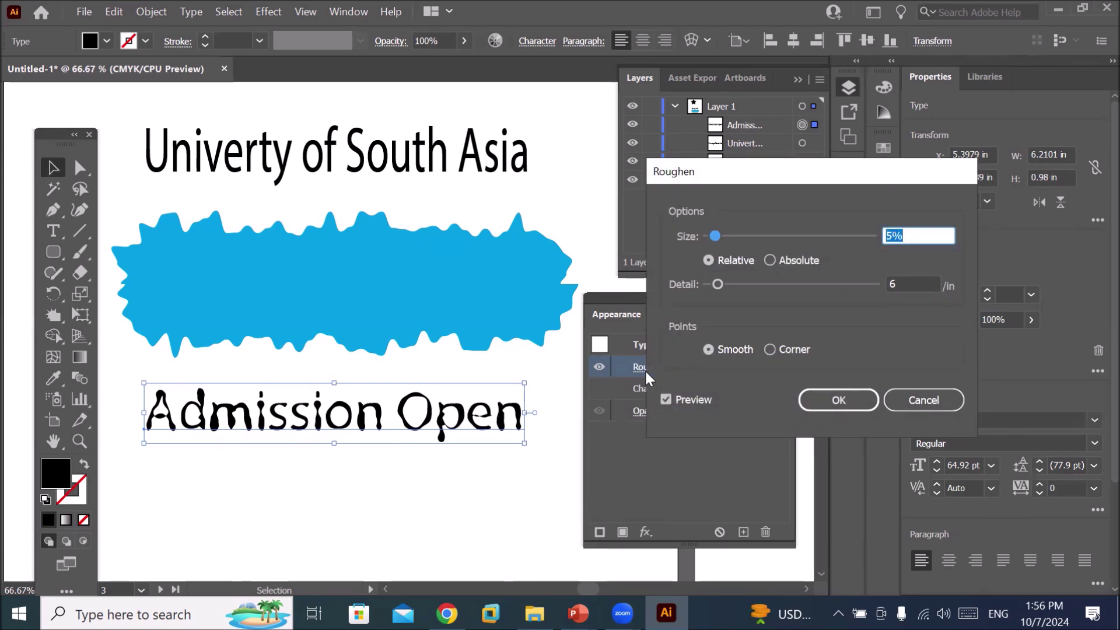
pyautogui.click(855, 404)
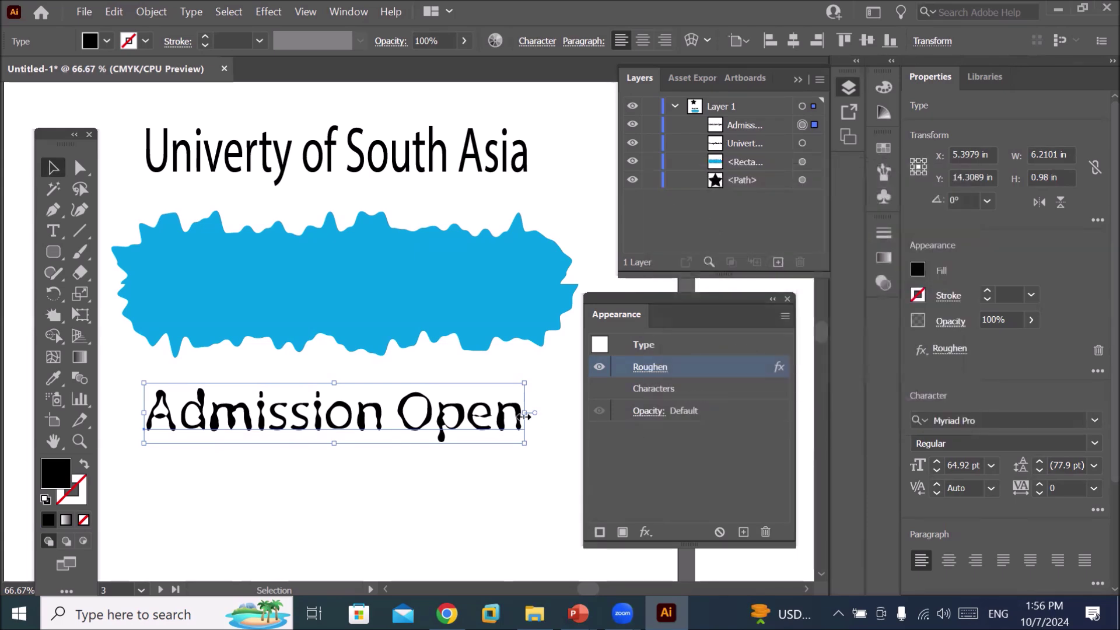
# - Move the roughened Admission Open text onto the cyan banner, deselect it and zoom out
pyautogui.moveTo(450, 418); pyautogui.dragTo(463, 285)
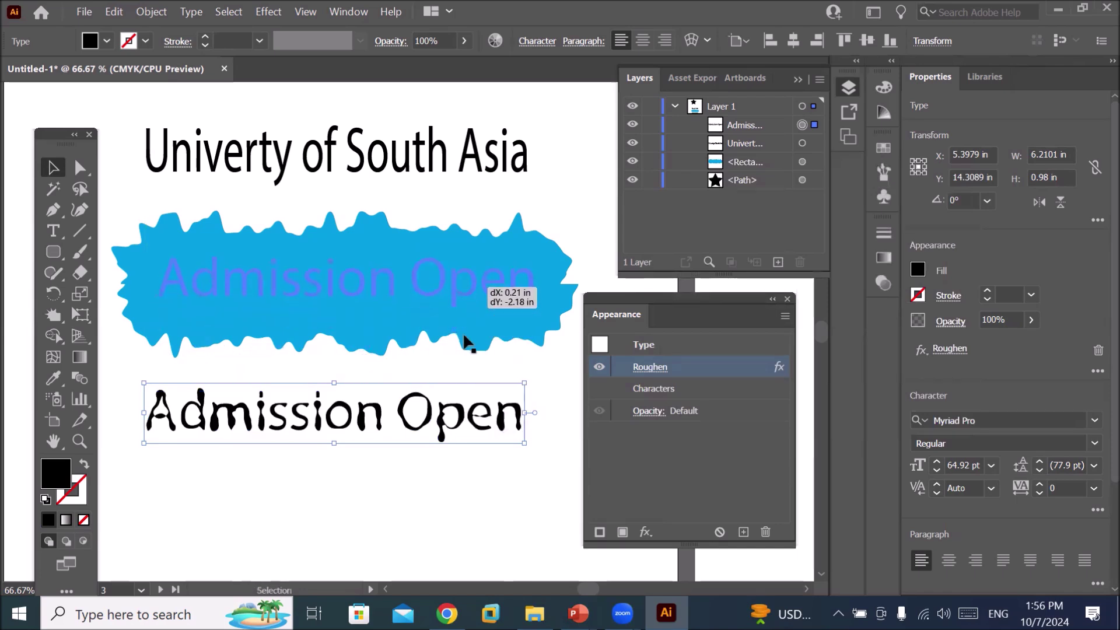
pyautogui.click(330, 422)
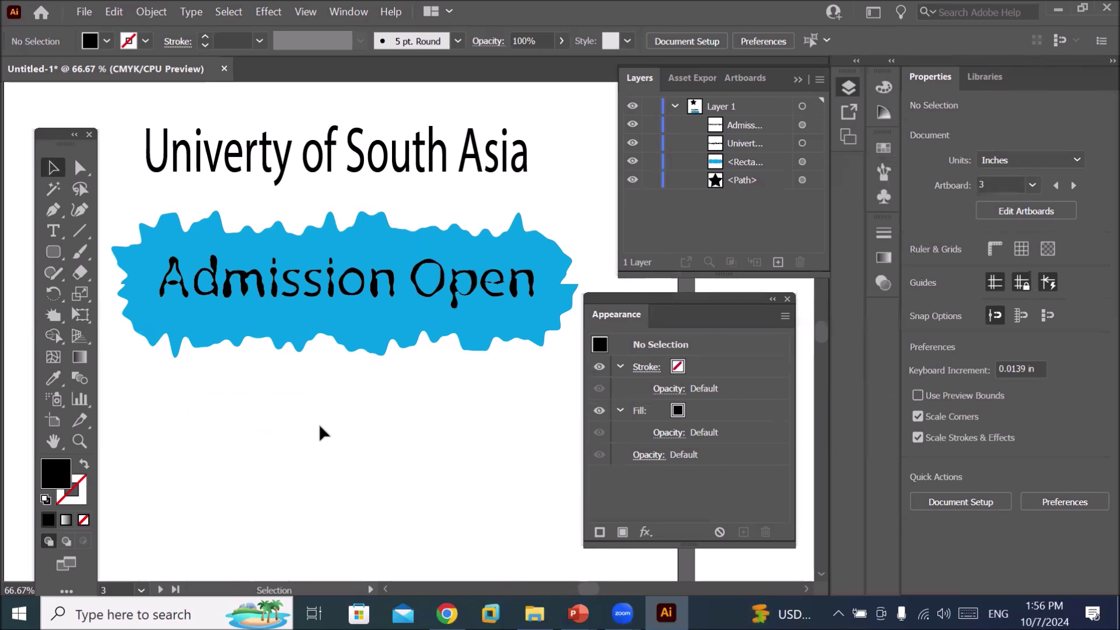
pyautogui.scroll(-1, 319, 425)
pyautogui.scroll(-1, 311, 426)
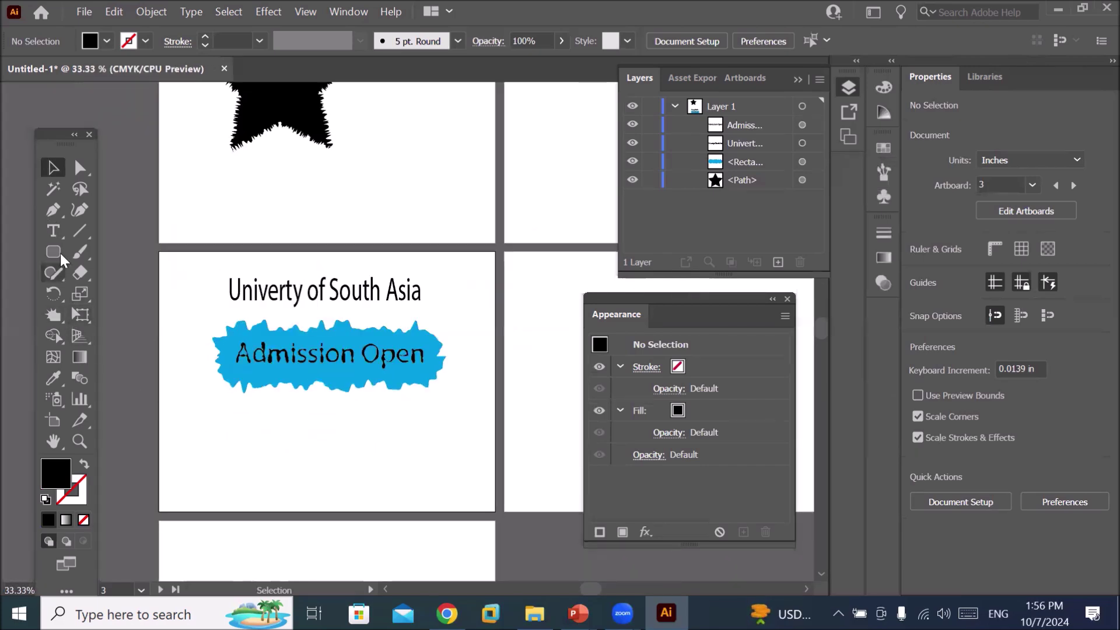
# - Fill a text area below the banner with placeholder paragraph text, then begin placing an image
pyautogui.click(53, 231)
pyautogui.moveTo(177, 403); pyautogui.dragTo(484, 502)
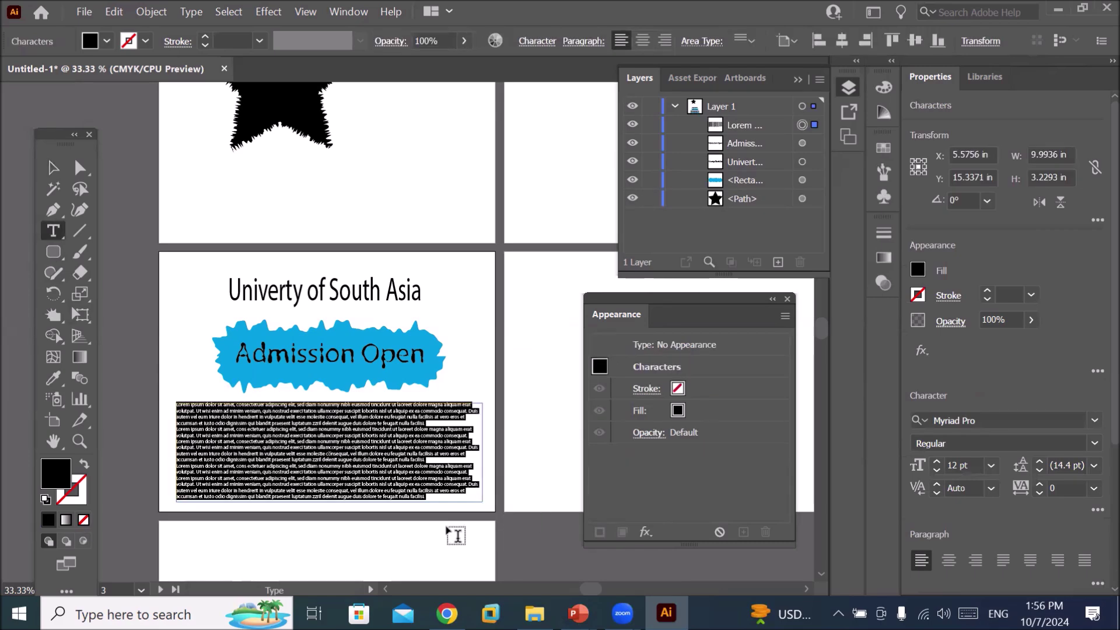
pyautogui.click(83, 11)
pyautogui.click(110, 307)
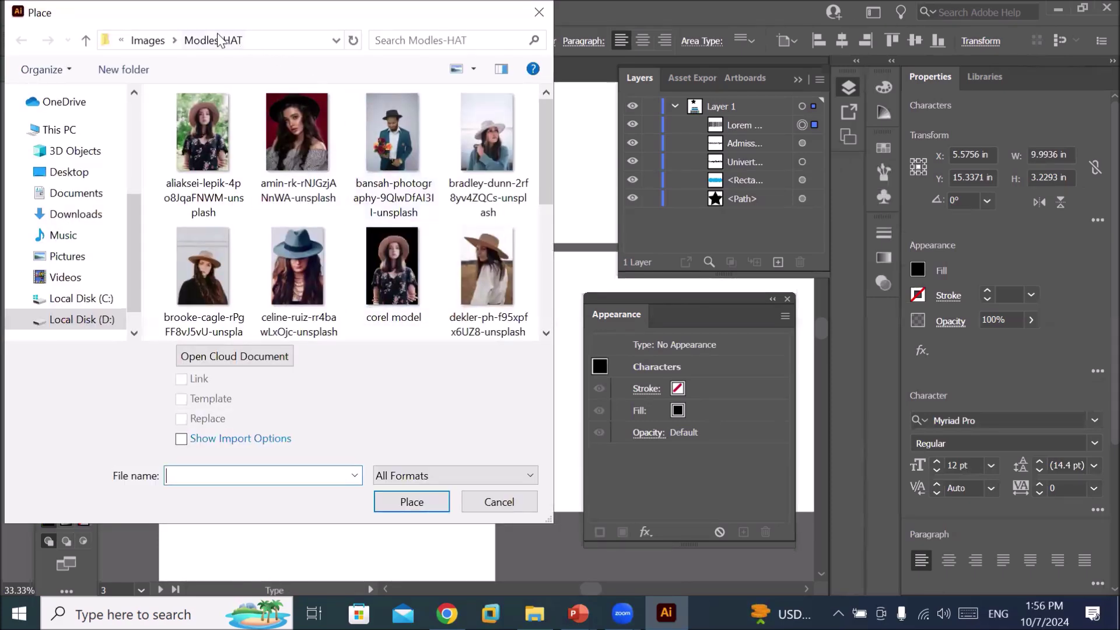
# - Browse into Images > Transparent PNG and look through the Model-F photos to place
pyautogui.click(148, 40)
pyautogui.scroll(-1, 391, 227)
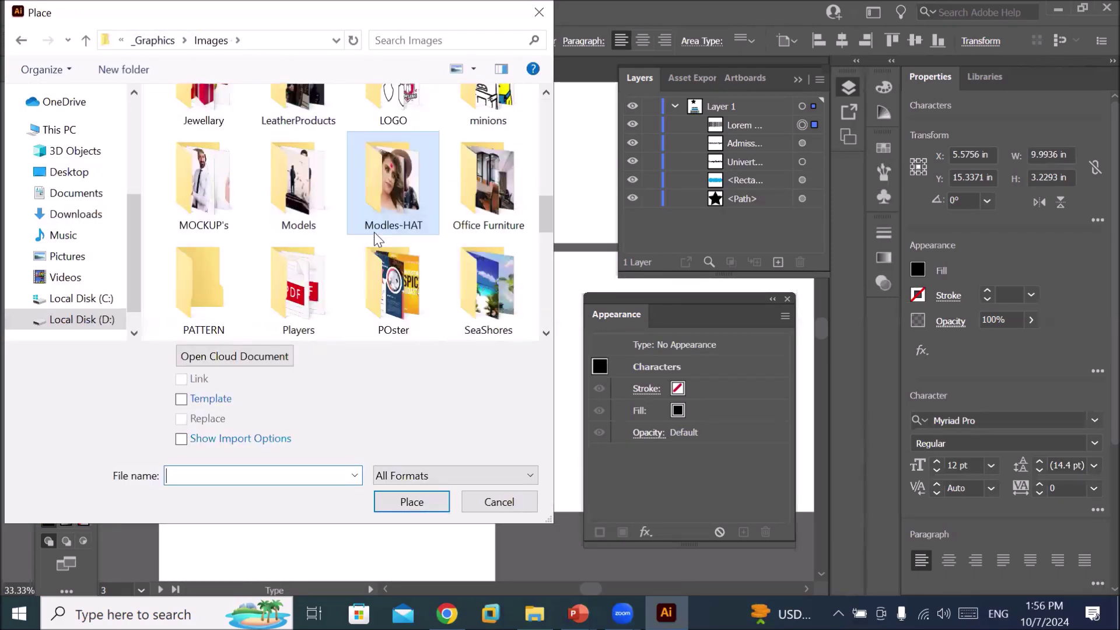
pyautogui.scroll(-1, 376, 236)
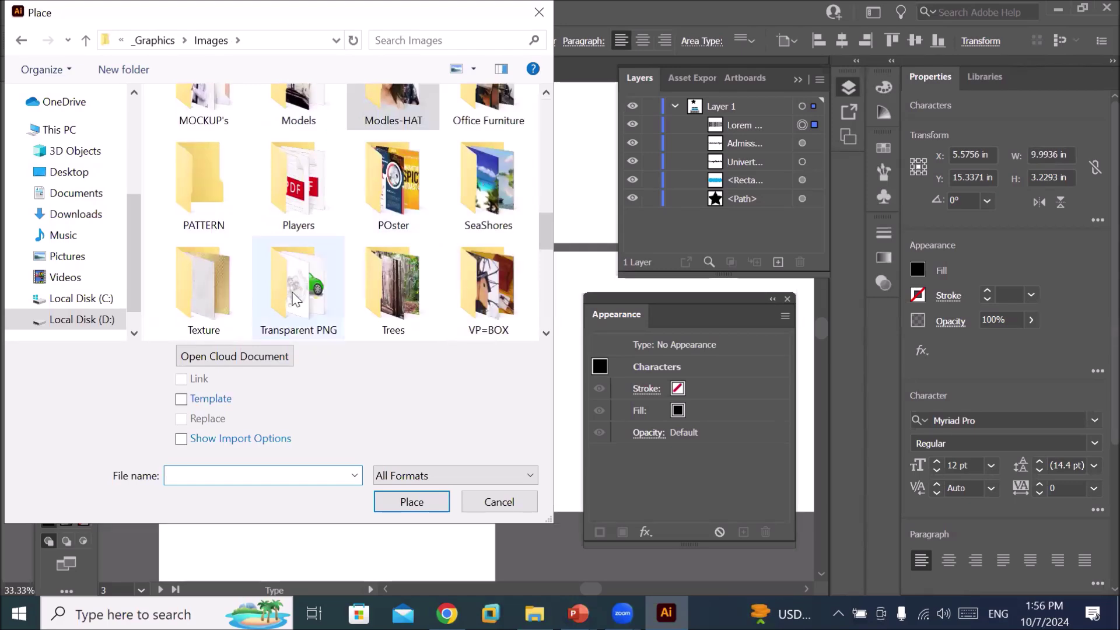
pyautogui.doubleClick(310, 295)
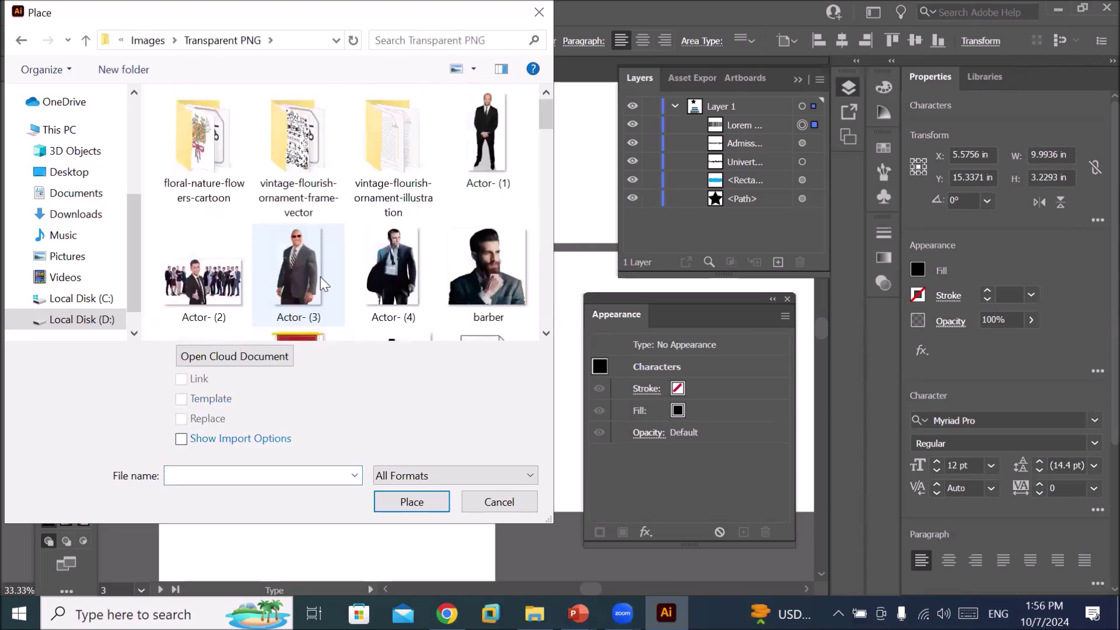
pyautogui.scroll(-3, 320, 280)
pyautogui.scroll(-1, 321, 278)
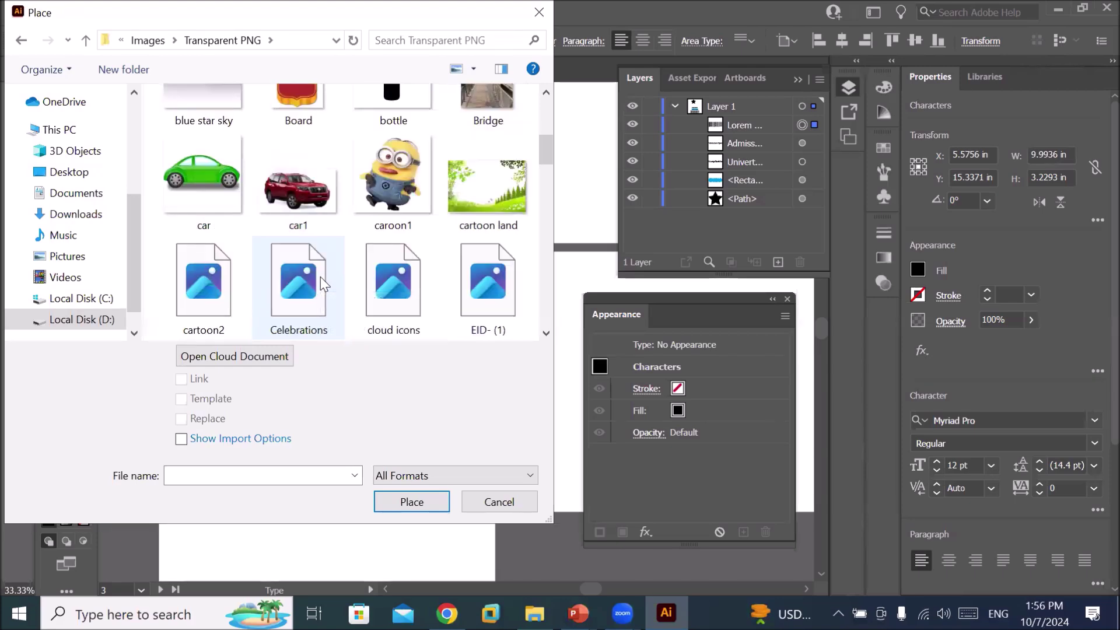
pyautogui.scroll(-1, 320, 278)
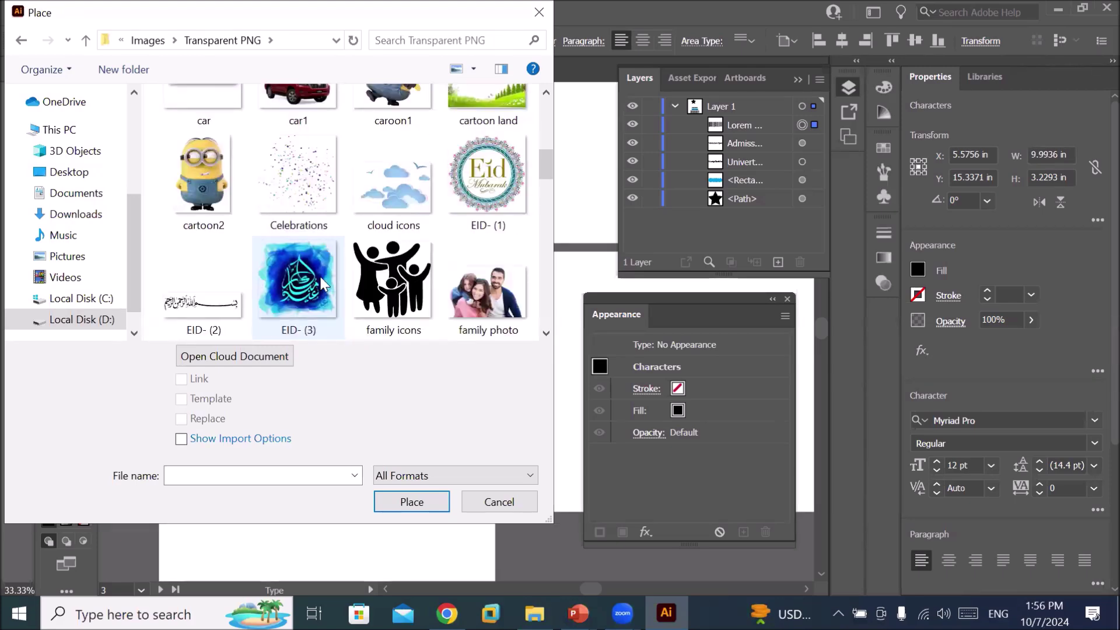
pyautogui.scroll(-2, 322, 285)
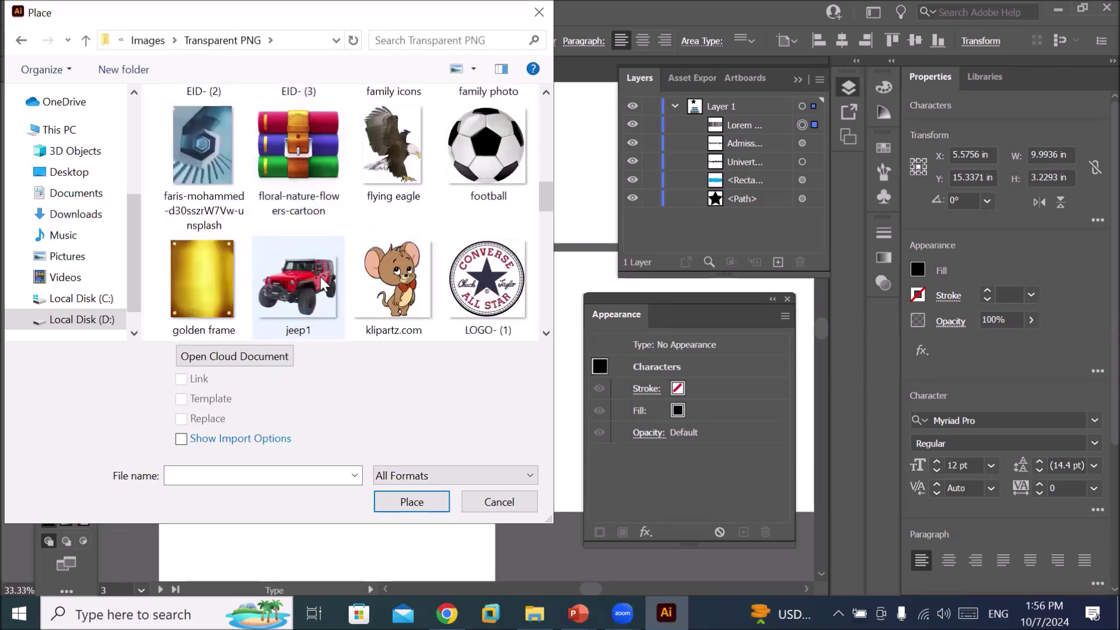
pyautogui.scroll(-2, 320, 276)
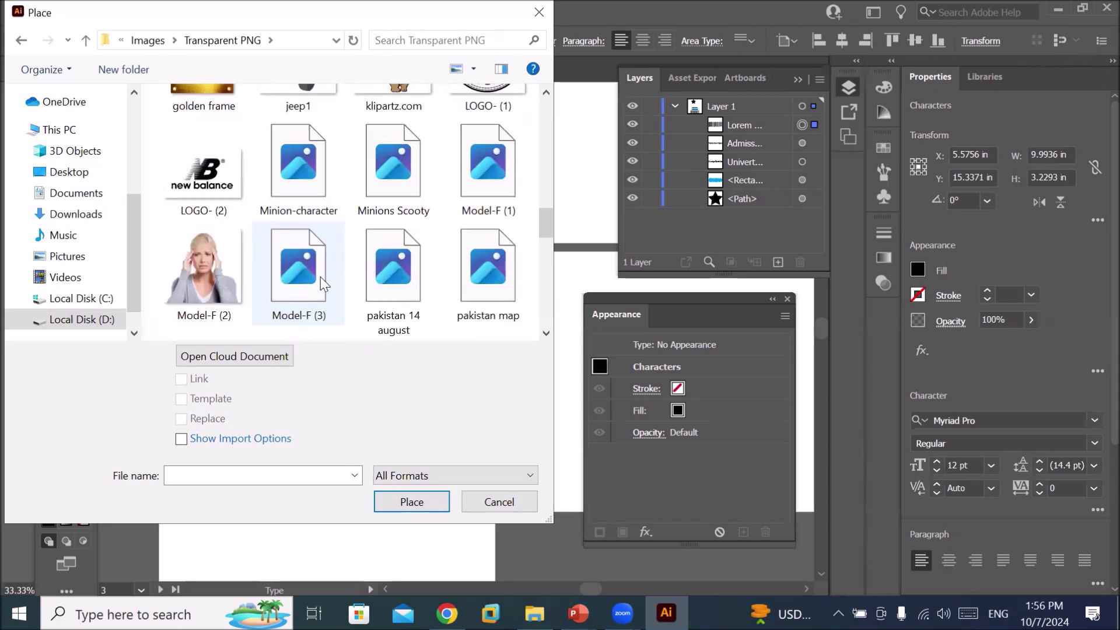
pyautogui.scroll(-1, 321, 277)
pyautogui.scroll(1, 320, 276)
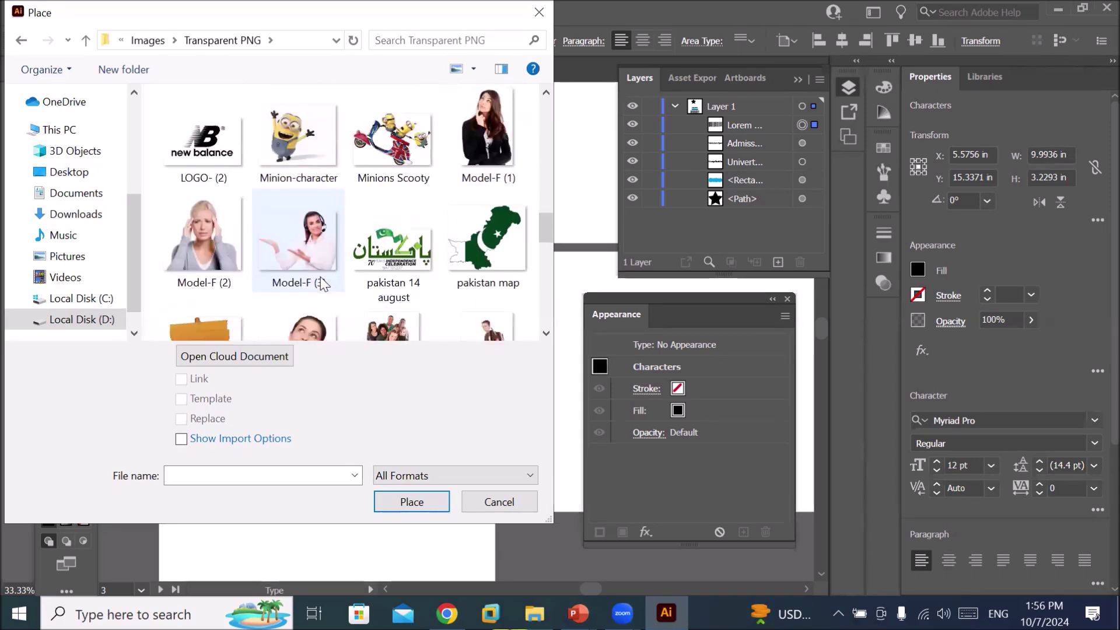